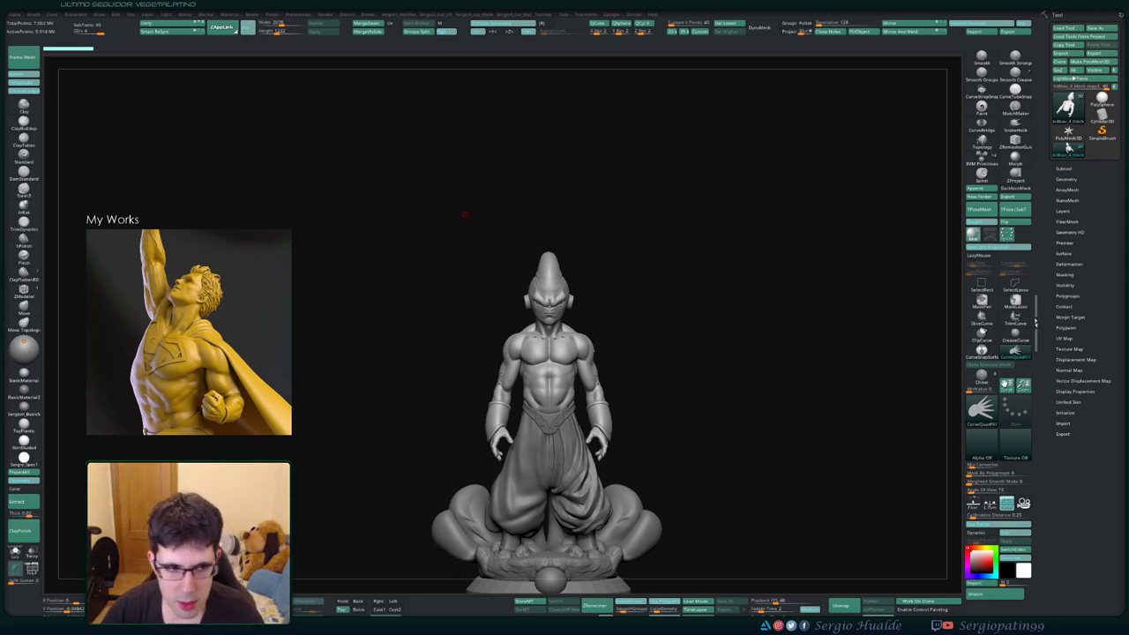
Zoom and turn the canvas onto Buu's head and expand the Subtool list in the right tray
left_click_drag(647, 306, 688, 291)
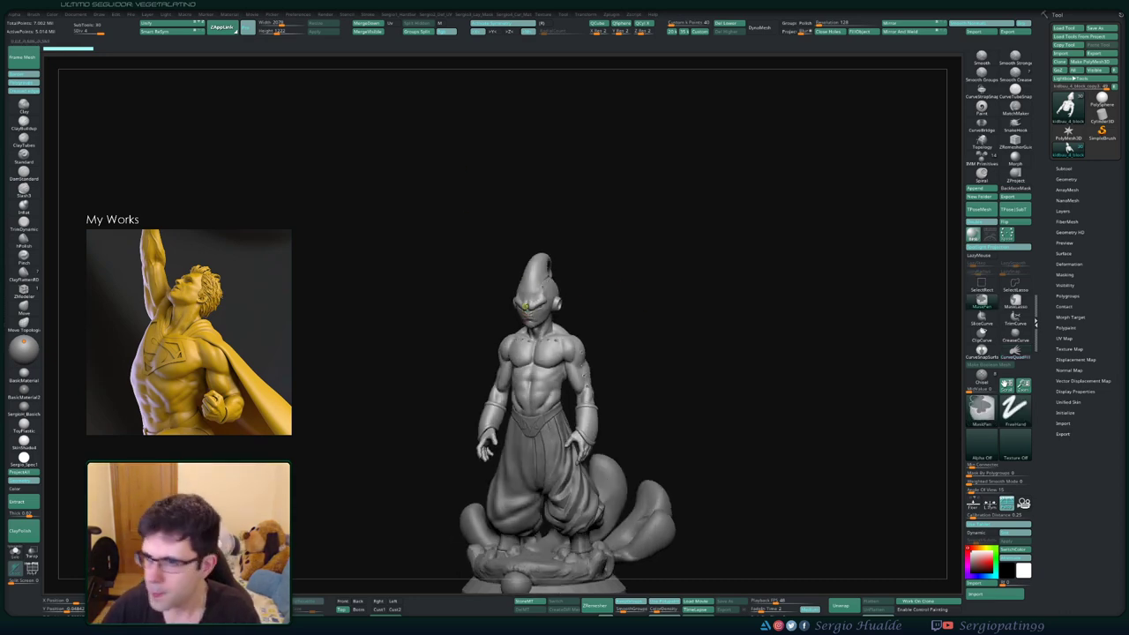
left_click_drag(917, 291, 918, 228, "alt")
left_click(1064, 169)
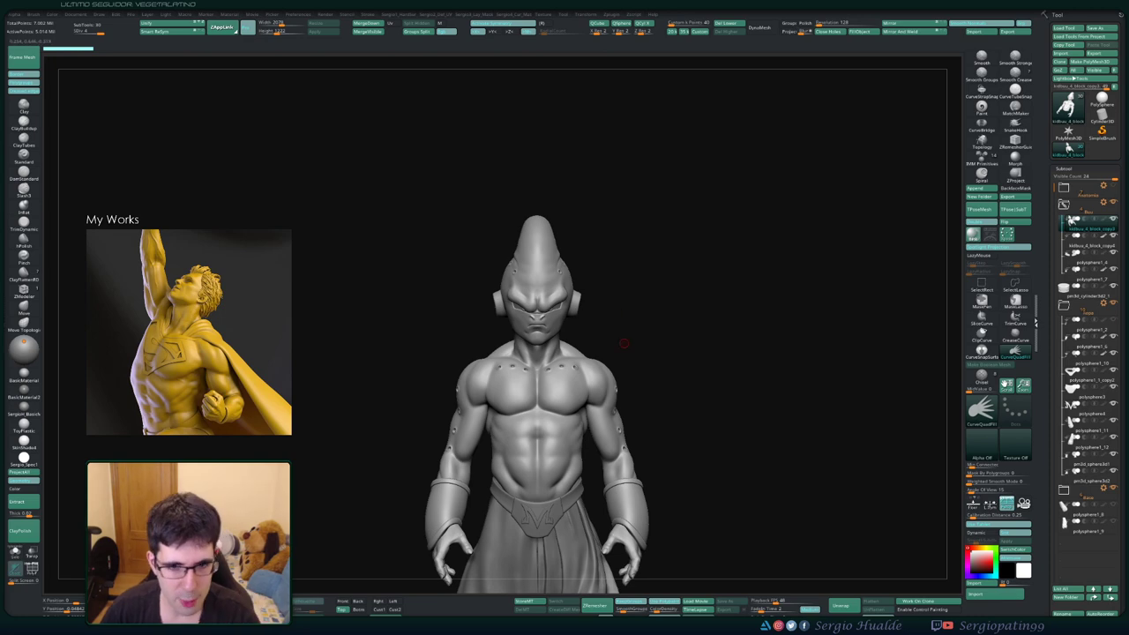
mouse_move(573, 318)
right_mouse_down()
mouse_move(569, 330)
mouse_move(529, 335)
mouse_move(539, 265)
mouse_move(567, 315)
mouse_move(560, 304)
mouse_move(518, 355)
mouse_move(574, 345)
right_mouse_up()
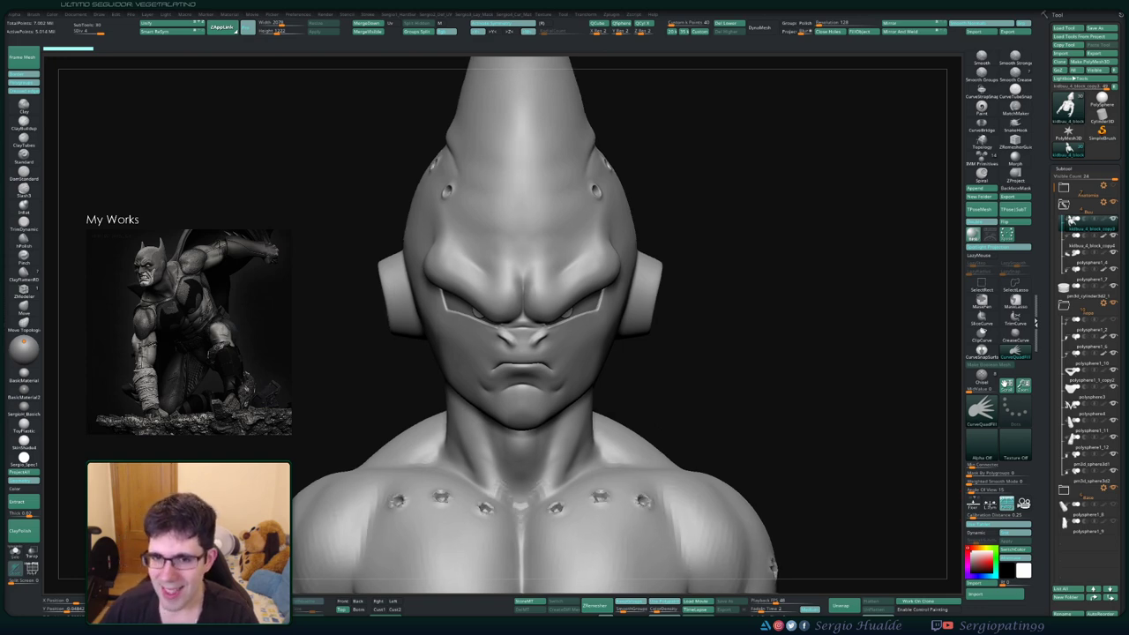
Frame Buu's face in profile, toggling the polygroup wireframe to check the mouth mesh
key("space")
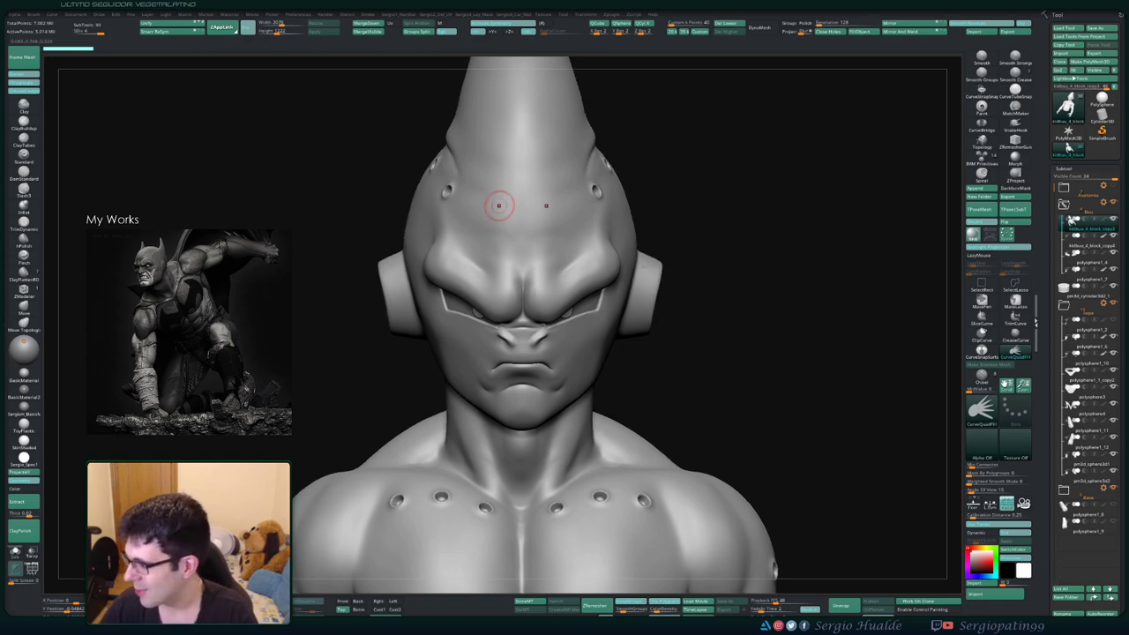
left_click_drag(705, 244, 617, 282)
left_click_drag(561, 312, 609, 295)
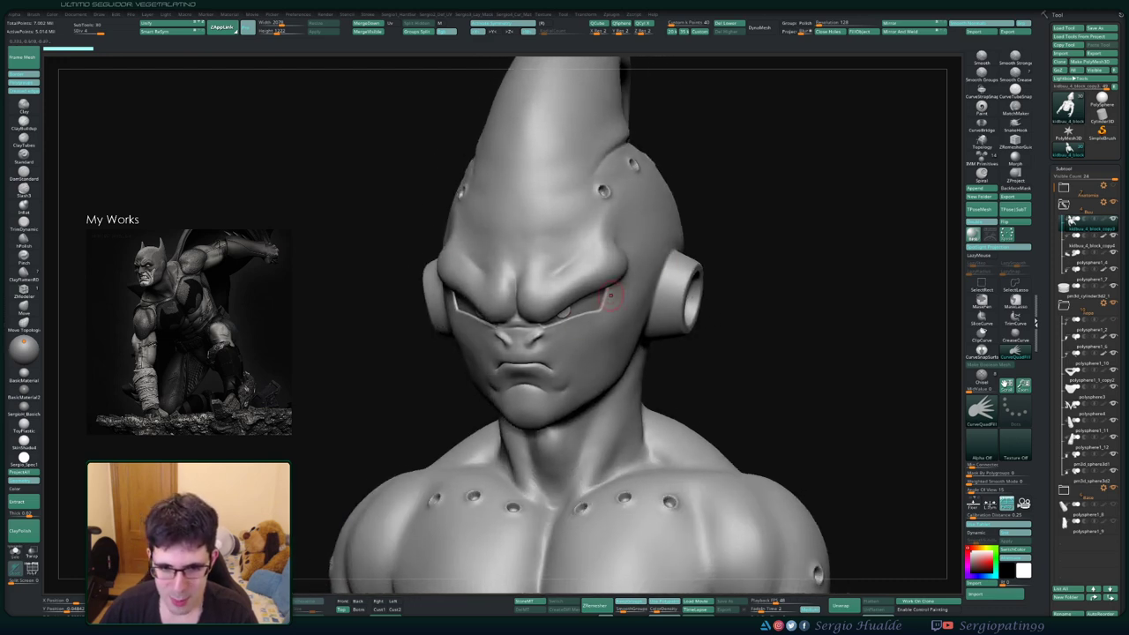
left_click_drag(524, 363, 544, 329)
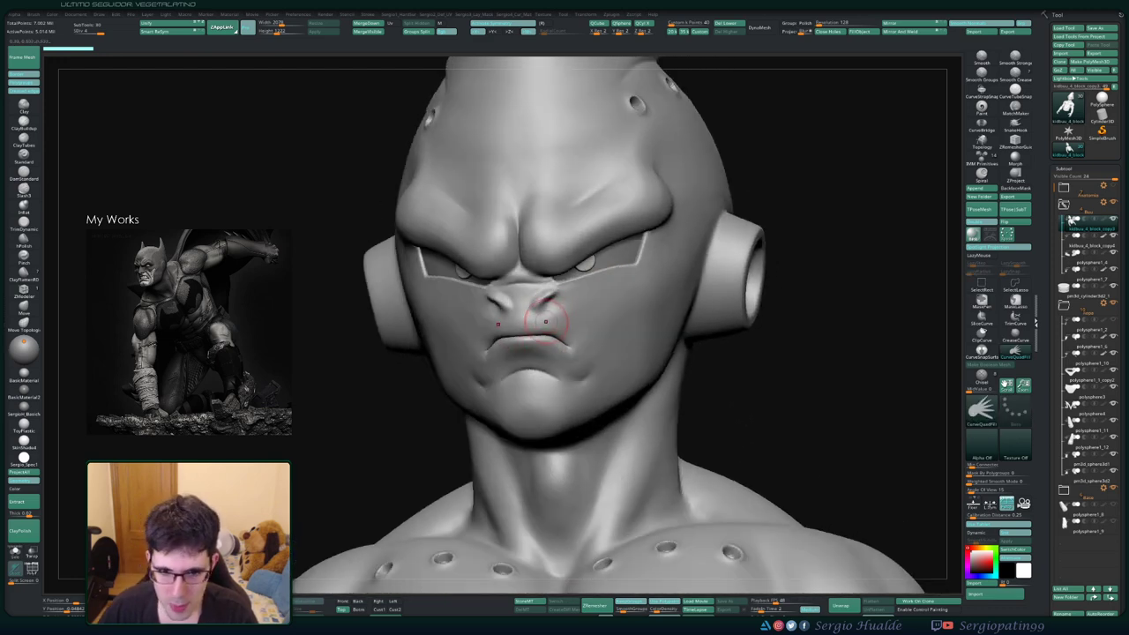
scroll(547, 328, "up", 2)
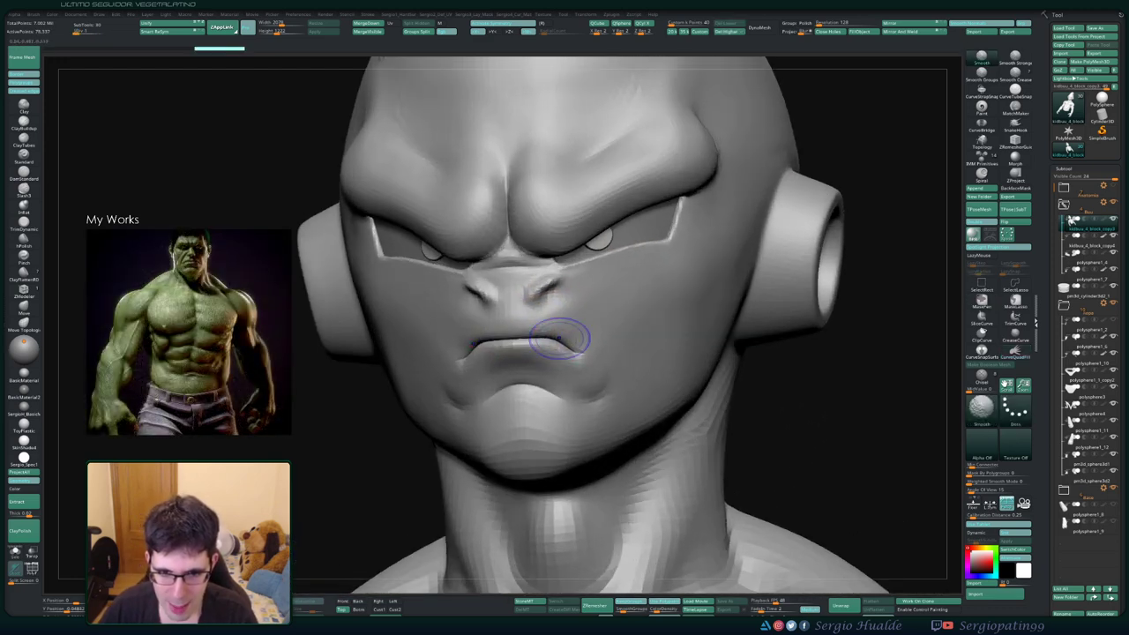
key("shift+f")
left_click_drag(573, 339, 529, 343)
key("shift+f")
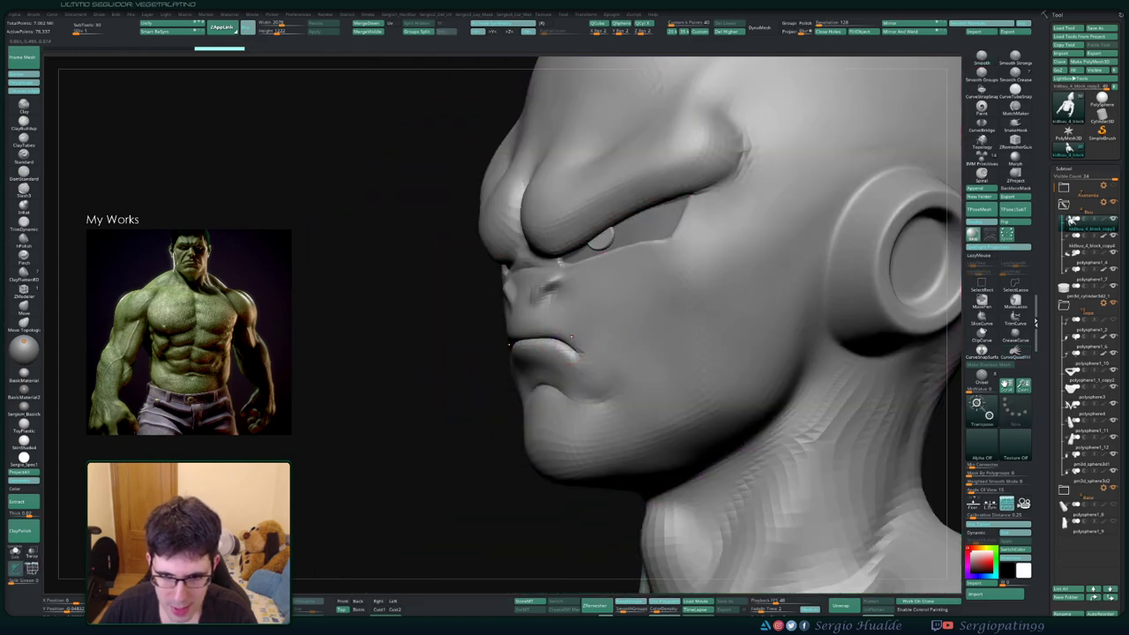
key("w")
key("q")
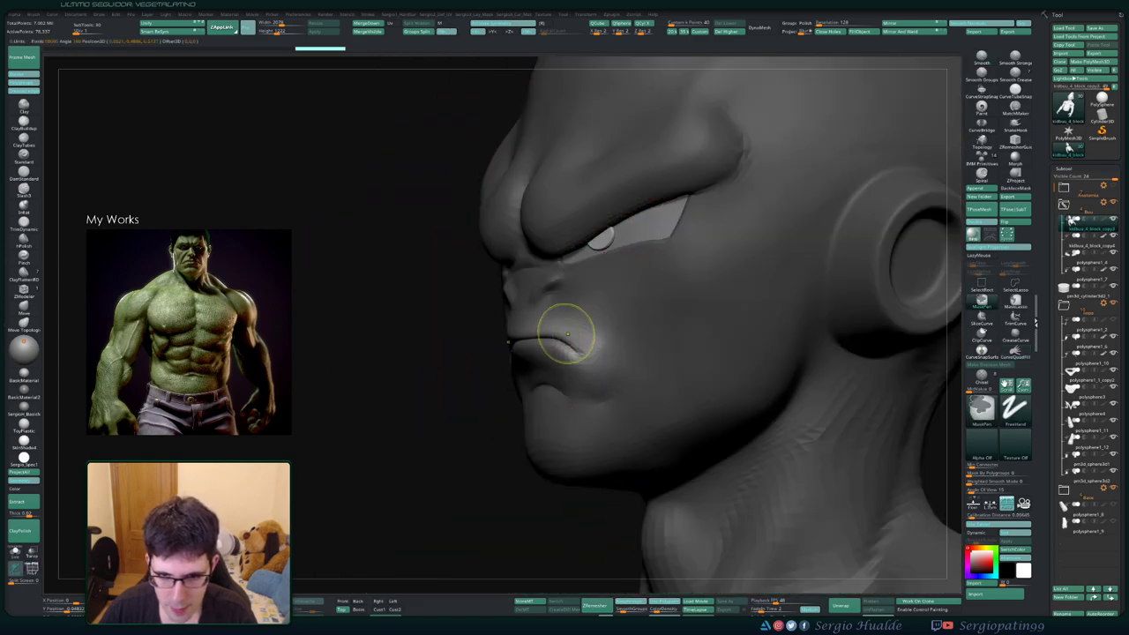
Drop to a lower subdivision and use a smaller Move brush to part the lips
key("b")
key("m")
key("v")
left_click_drag(458, 265, 494, 265)
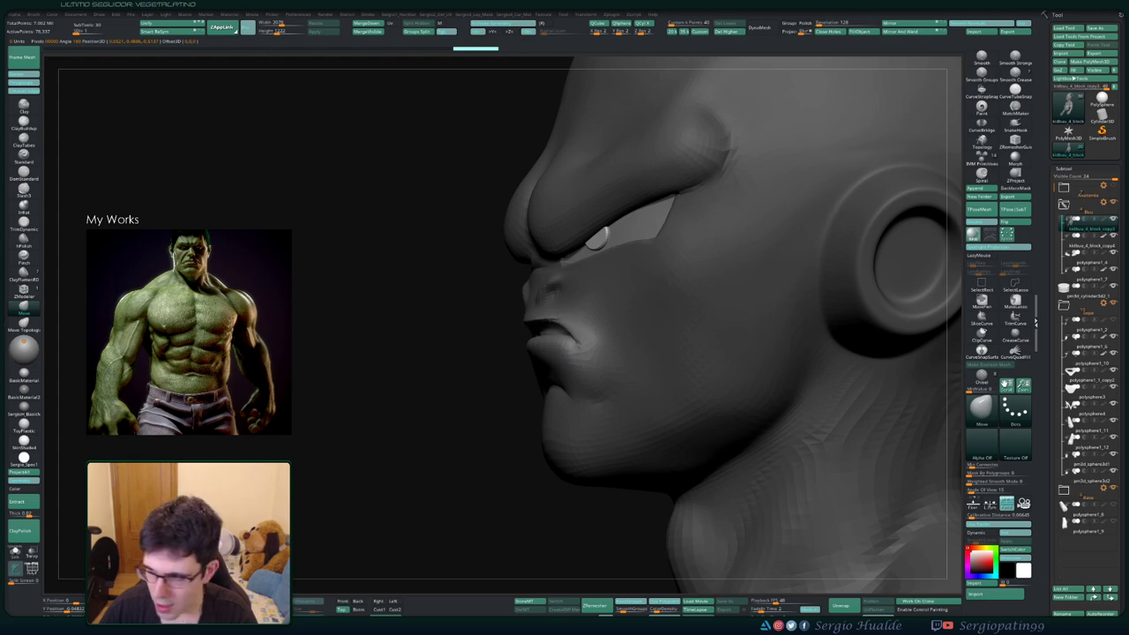
left_click_drag(542, 322, 494, 366)
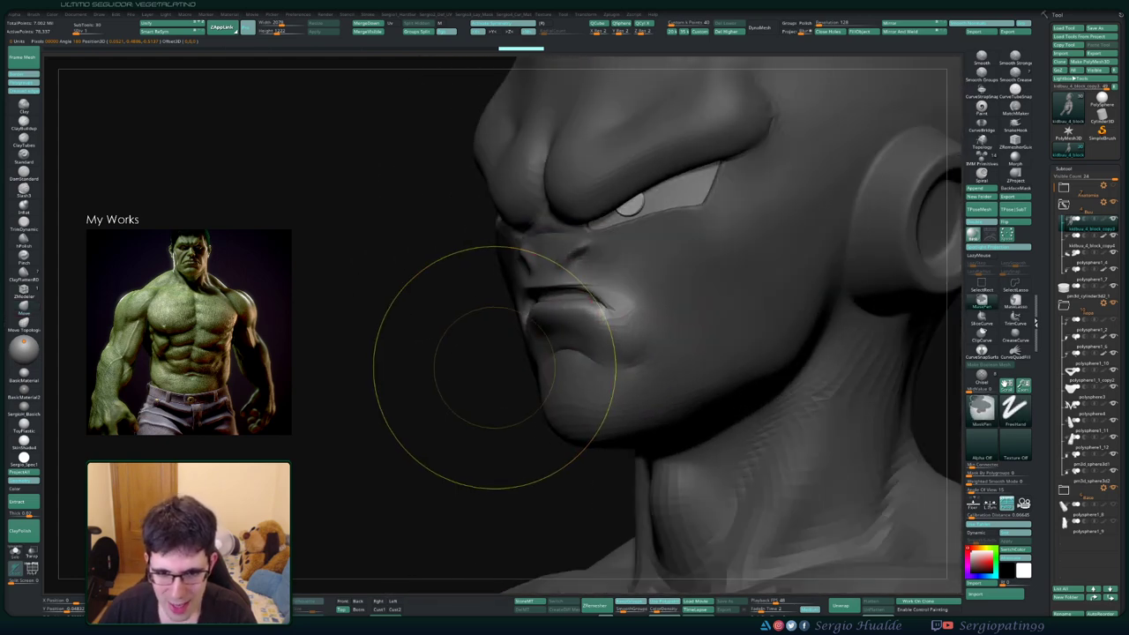
key("shift+d")
key("b")
key("m")
key("v")
key("s")
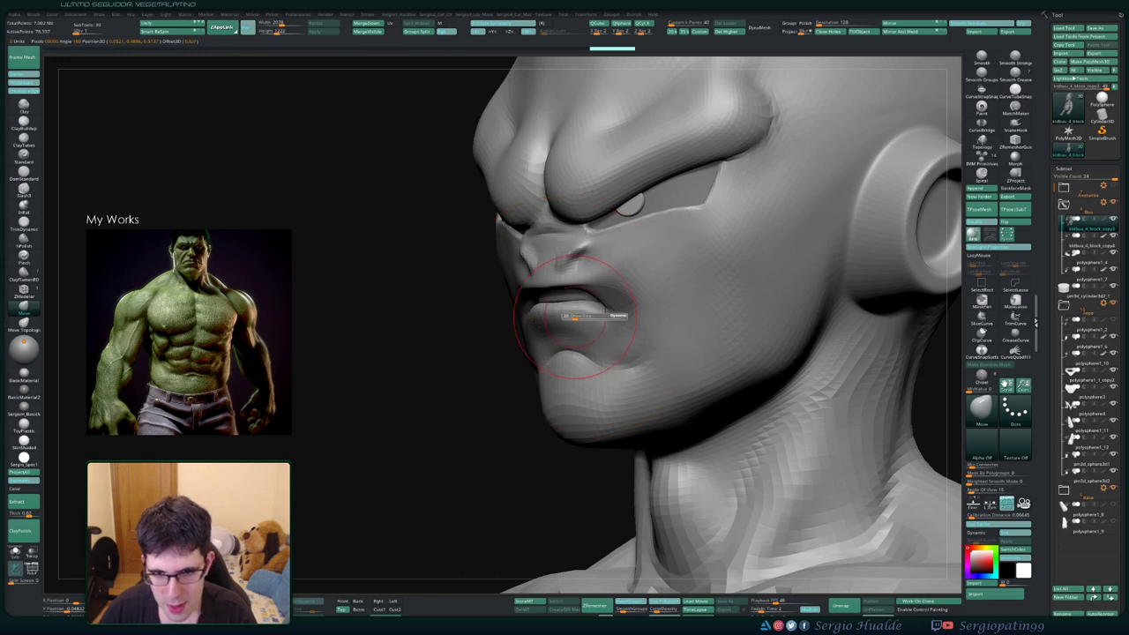
left_click_drag(494, 335, 882, 264)
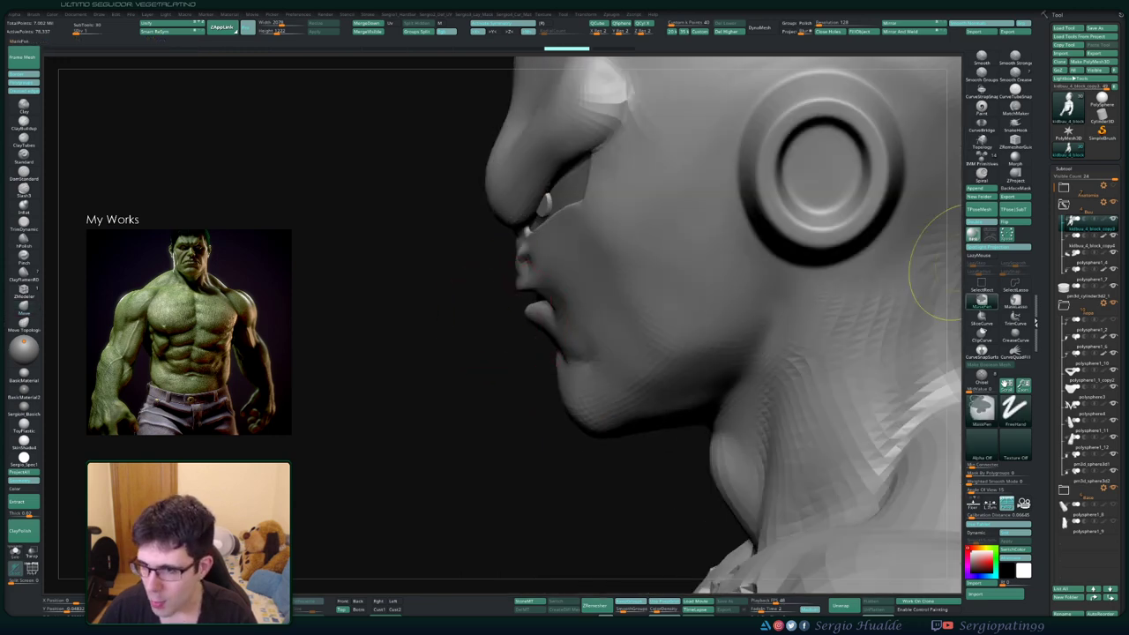
Mask a band across the cheek with MaskLasso
left_click(1015, 302)
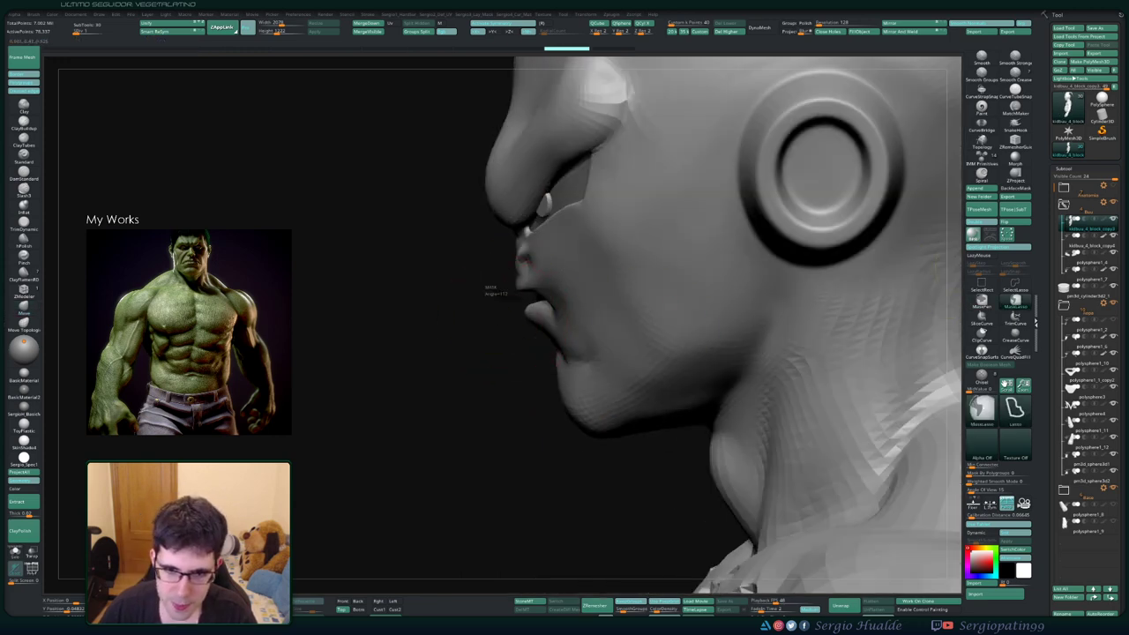
left_click_drag(520, 260, 516, 265, "ctrl")
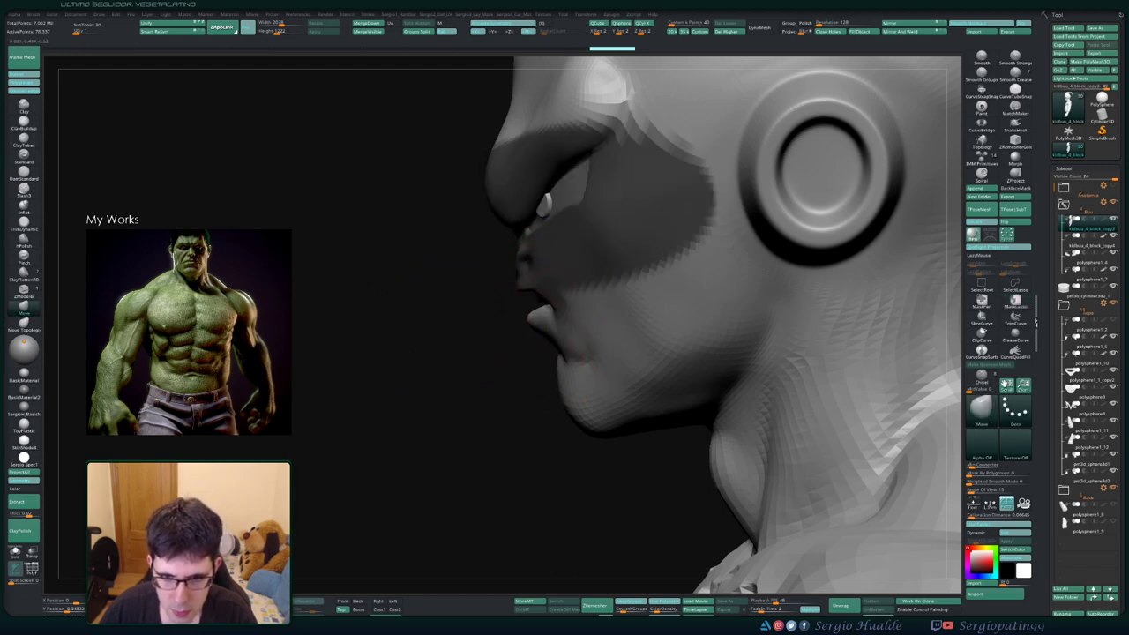
mouse_move(397, 335)
left_mouse_down()
mouse_move(548, 337)
mouse_move(561, 310)
left_mouse_up()
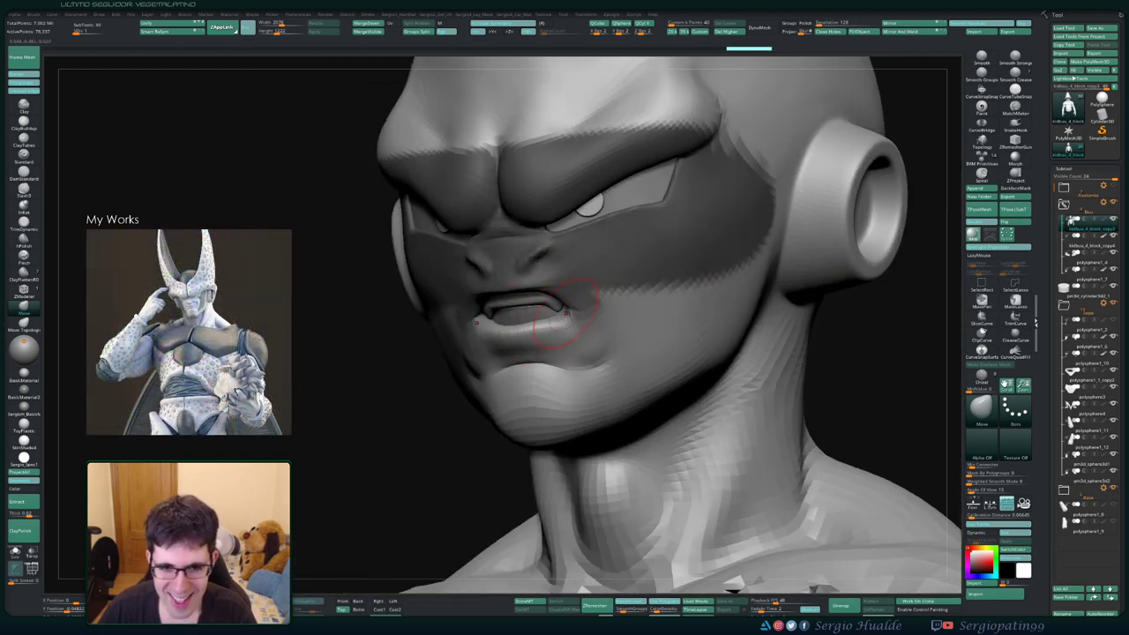
Smooth the upper lip and reshape the lower lip and mouth corner
mouse_move(566, 312)
left_mouse_down()
mouse_move(523, 325)
mouse_move(585, 323)
left_mouse_up()
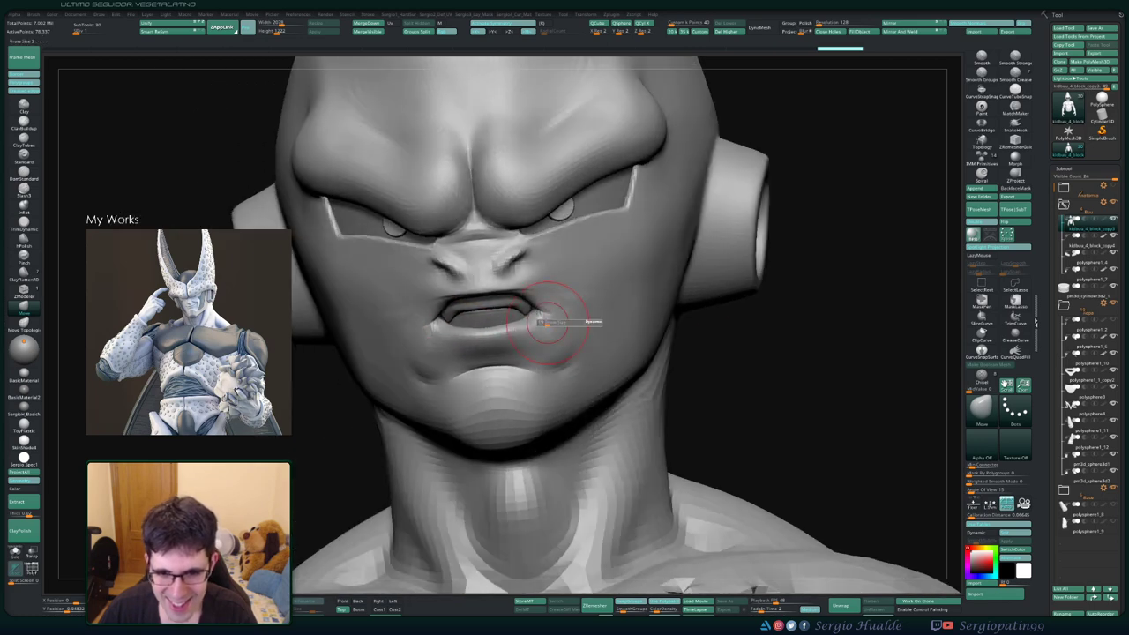
key("shift")
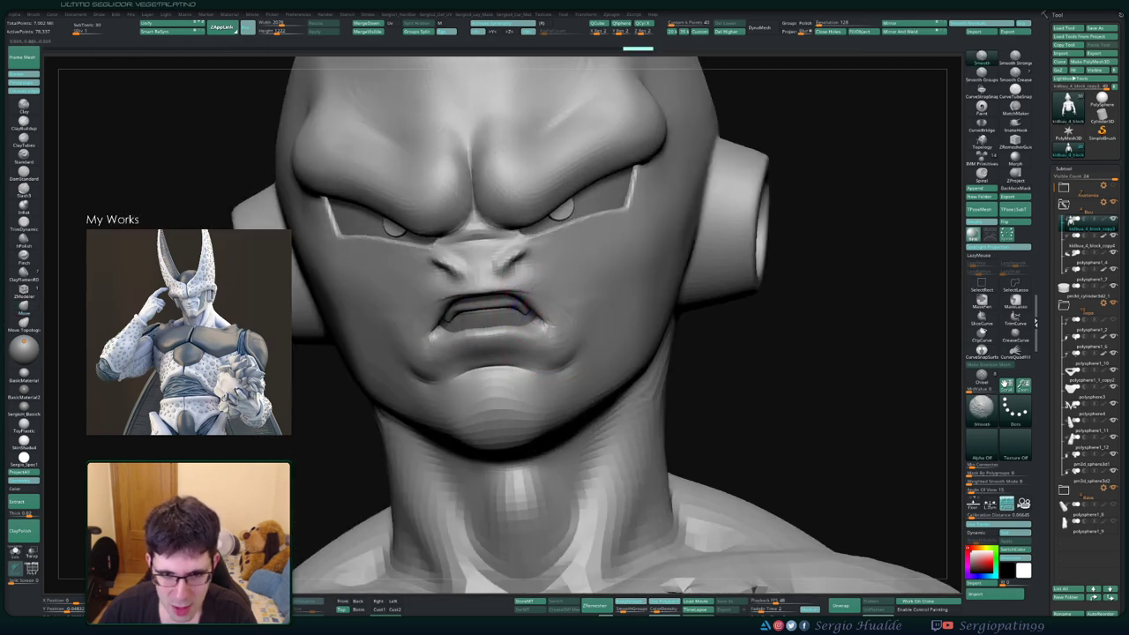
left_click_drag(454, 291, 507, 289, "shift")
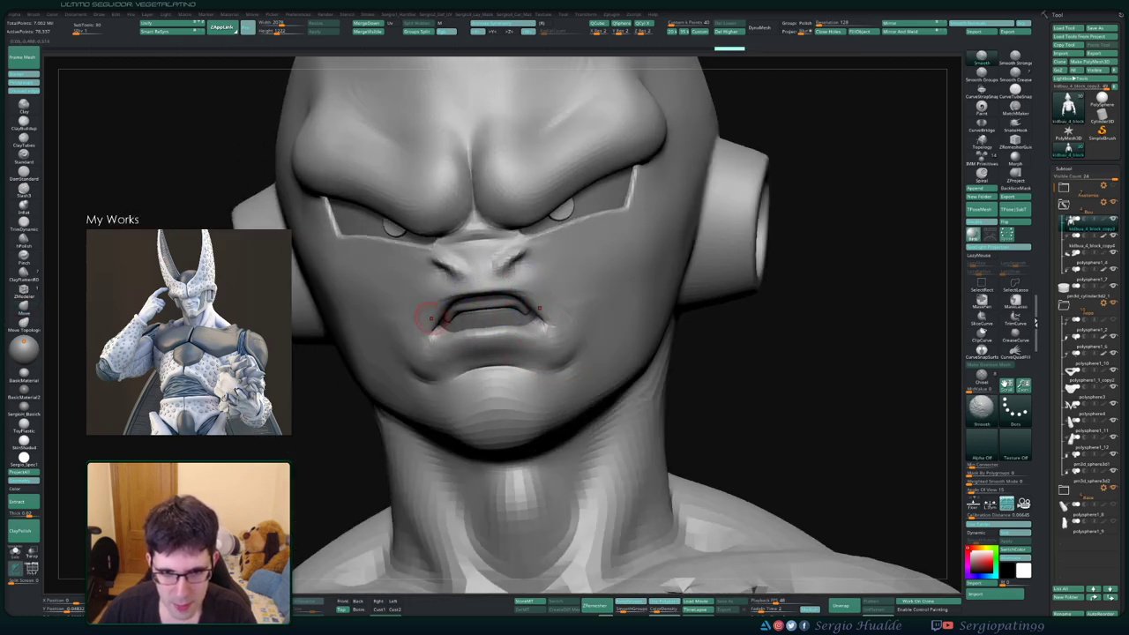
left_click_drag(431, 318, 453, 320)
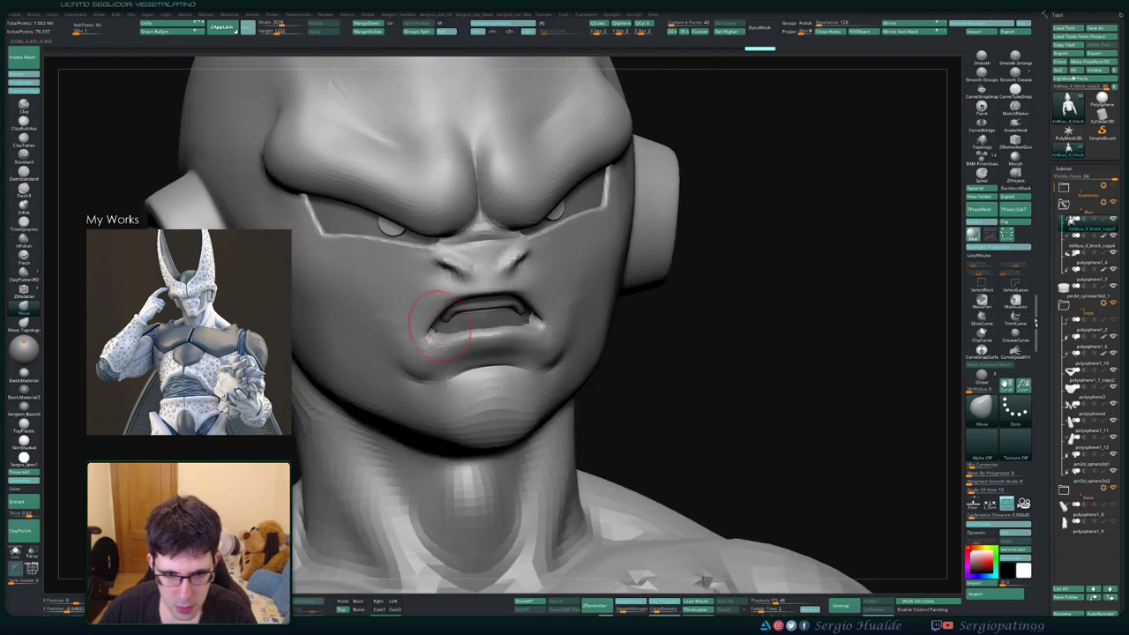
left_click_drag(403, 327, 440, 298)
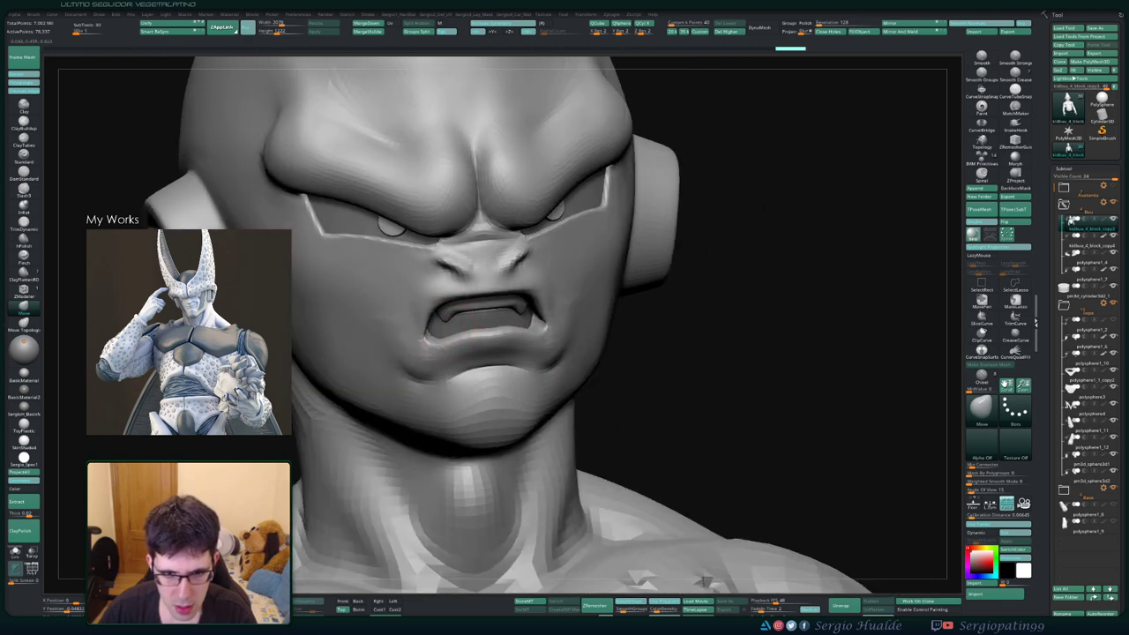
Pull the lower lip and mouth corners wider and raise the upper lip to expose the gums
mouse_move(793, 396)
left_mouse_down()
mouse_move(846, 401)
mouse_move(828, 399)
left_mouse_up()
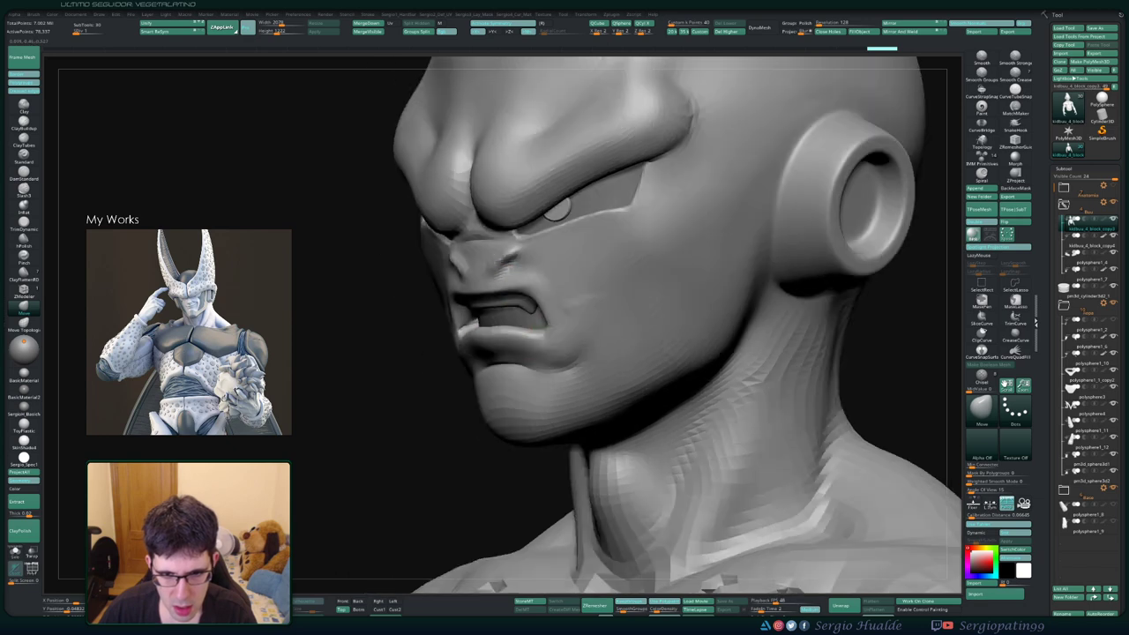
mouse_move(424, 339)
left_mouse_down()
mouse_move(496, 335)
mouse_move(516, 348)
left_mouse_up()
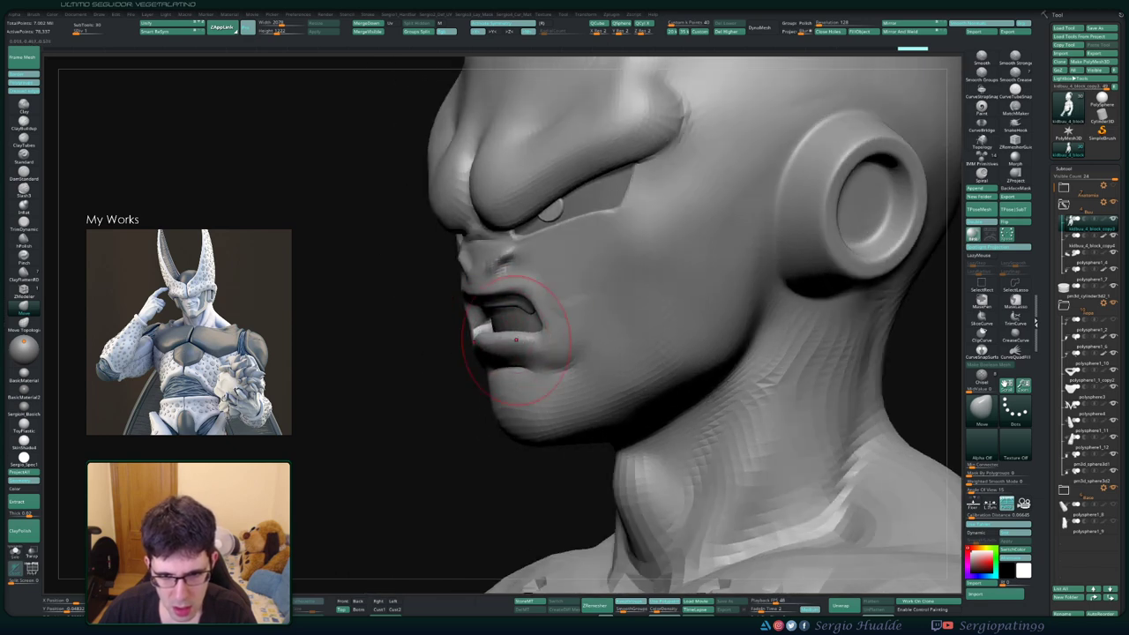
mouse_move(424, 343)
left_mouse_down()
mouse_move(567, 331)
mouse_move(529, 335)
left_mouse_up()
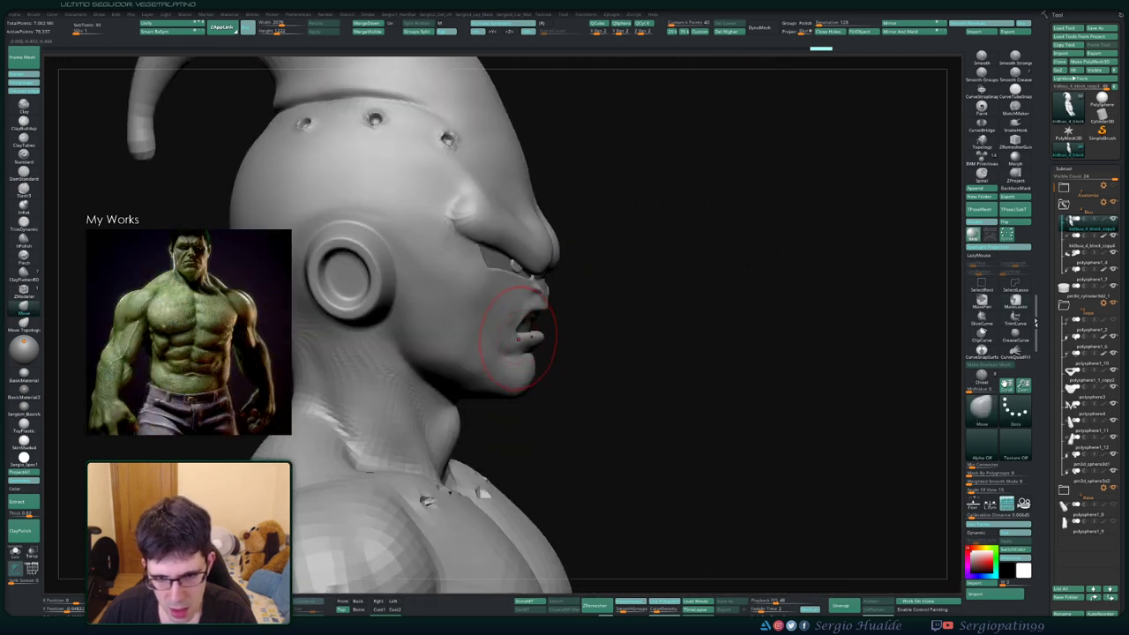
scroll(517, 335, "up", 5)
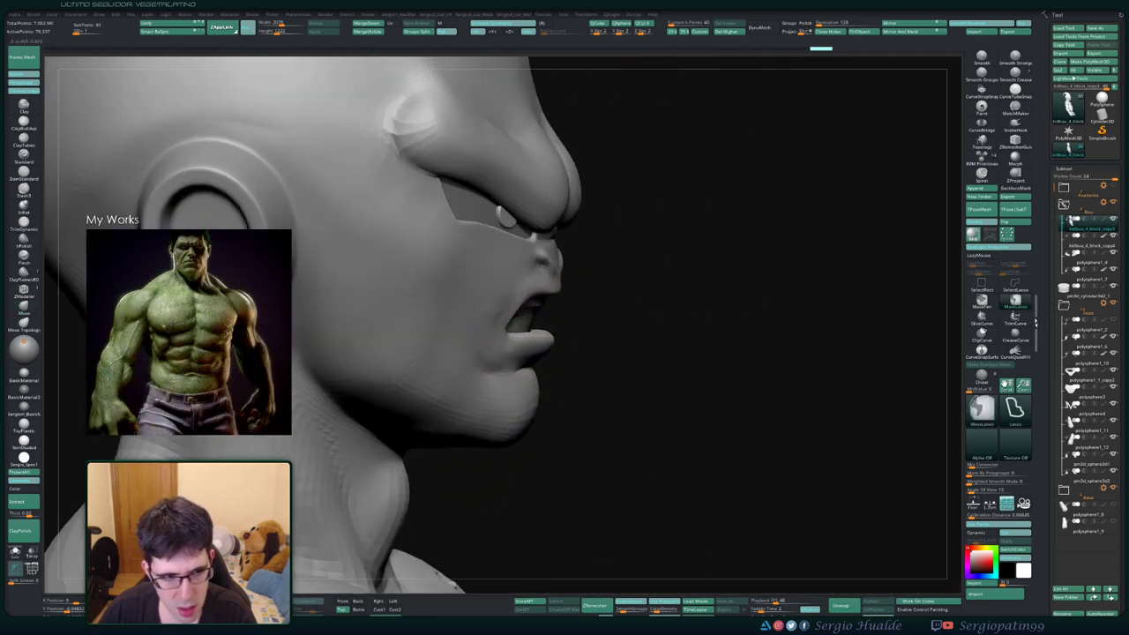
scroll(556, 344, "up", 2)
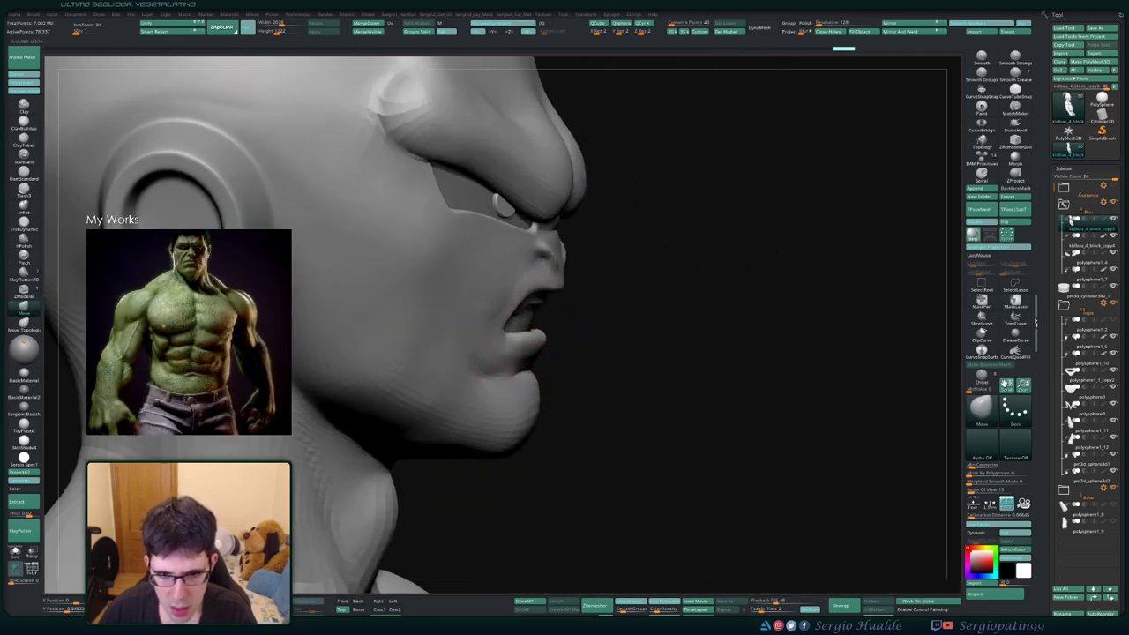
mouse_move(538, 340)
left_mouse_down()
mouse_move(529, 326)
mouse_move(468, 330)
mouse_move(485, 295)
left_mouse_up()
mouse_move(484, 295)
right_mouse_down()
mouse_move(584, 302)
mouse_move(499, 293)
right_mouse_up()
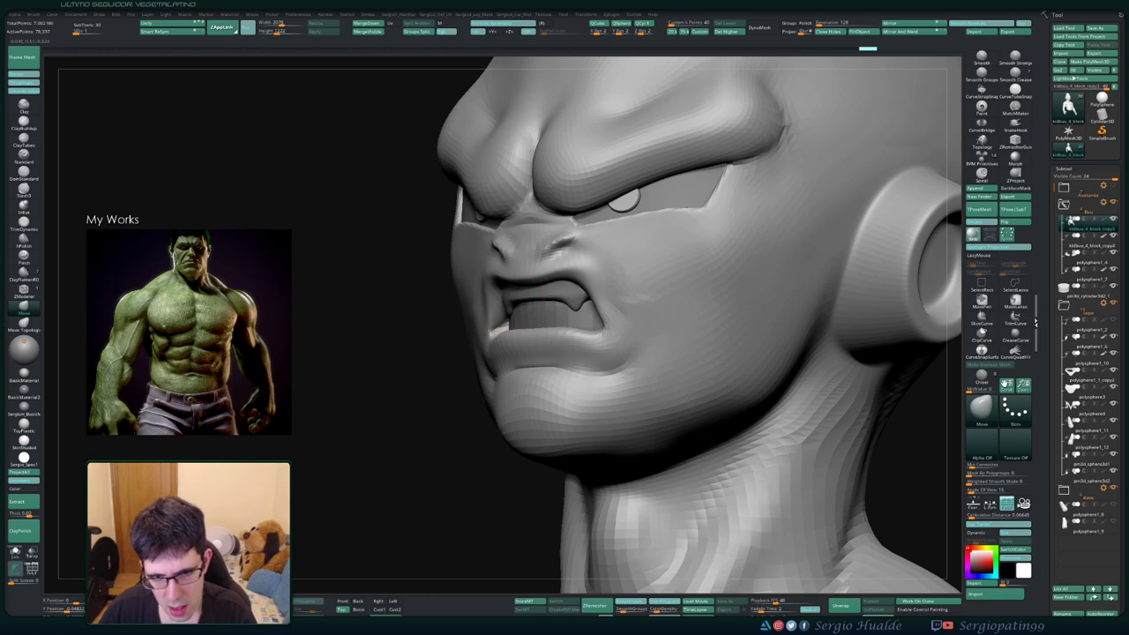
mouse_move(492, 302)
right_mouse_down()
mouse_move(532, 341)
mouse_move(559, 308)
mouse_move(529, 300)
mouse_move(551, 299)
mouse_move(559, 265)
right_mouse_up()
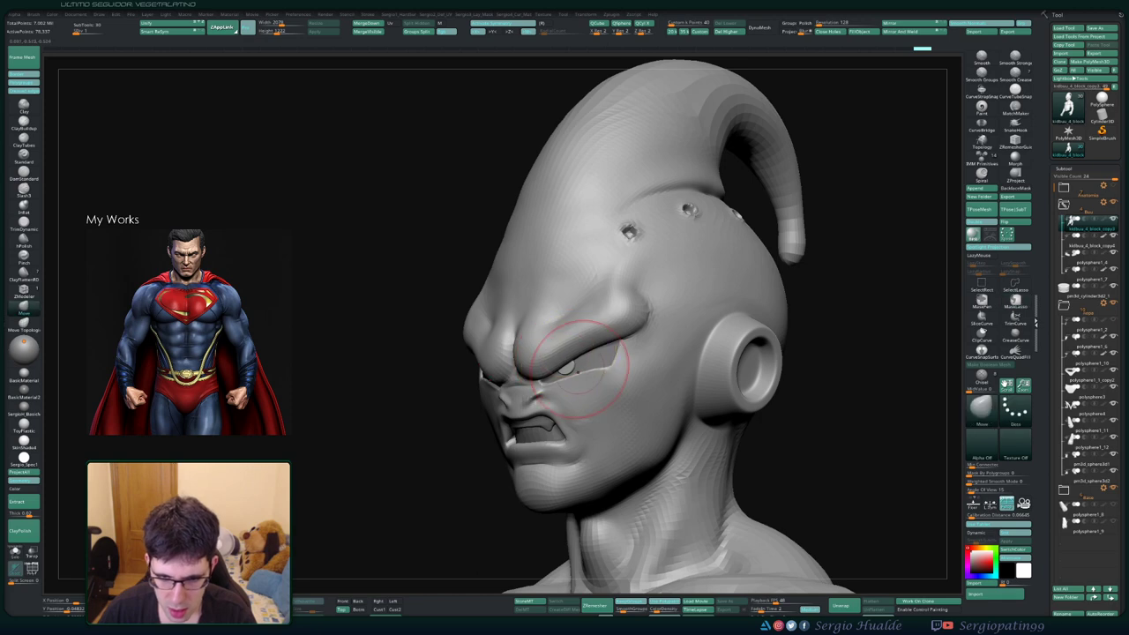
right_click_drag(567, 347, 591, 394)
key("shift+f")
key("w")
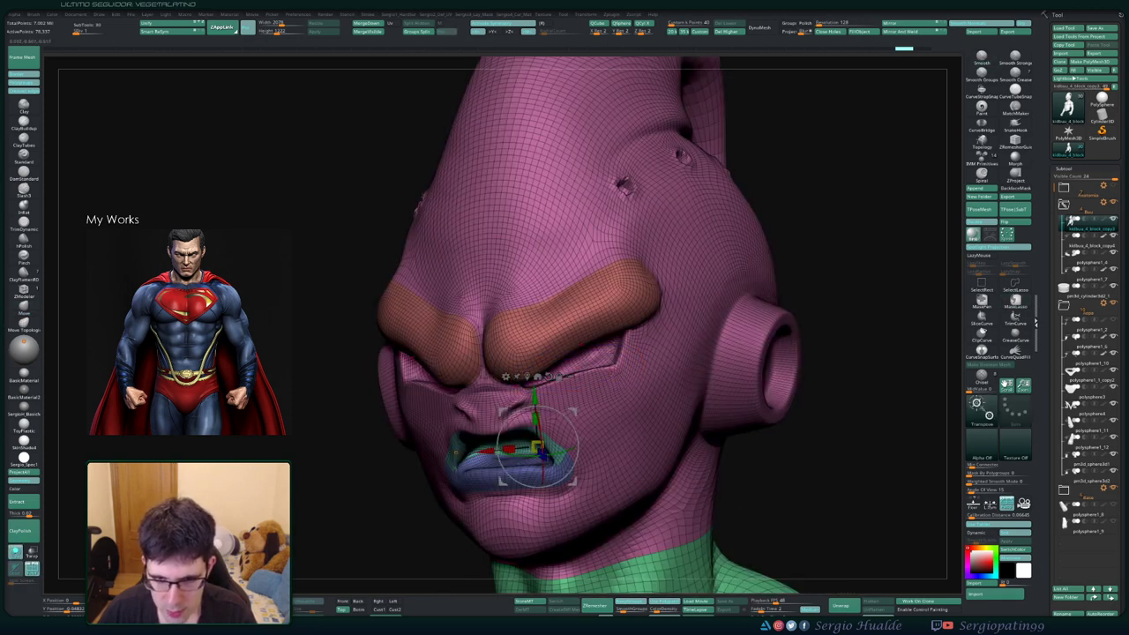
left_click(579, 327, "ctrl+shift")
key("shift+f")
key("q")
left_click_drag(846, 221, 868, 251, "ctrl")
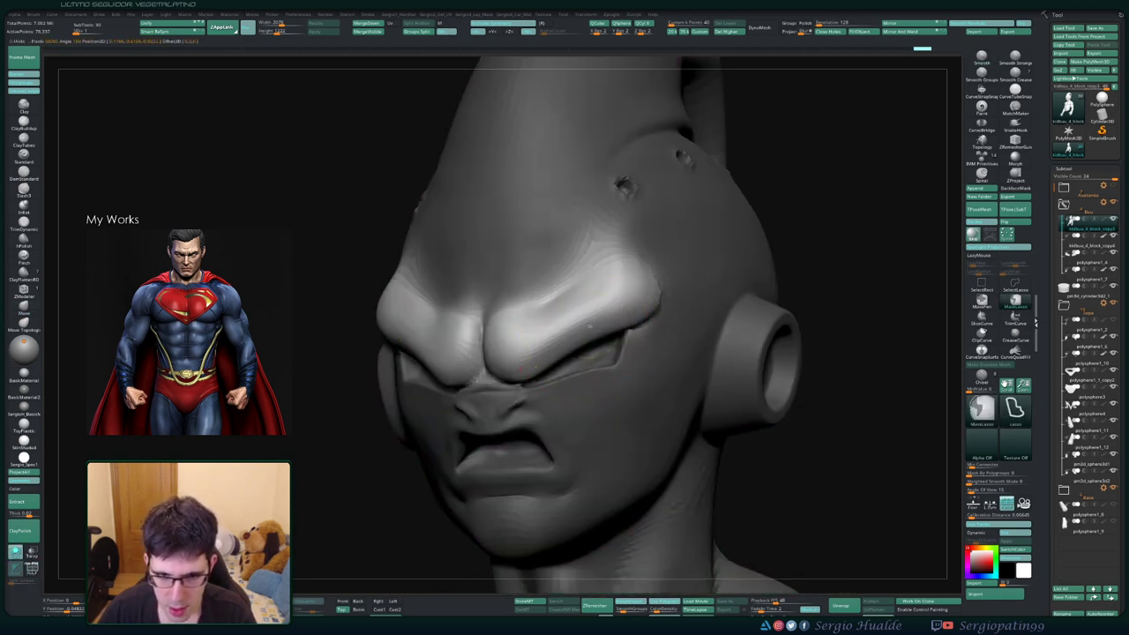
right_click_drag(582, 344, 656, 289)
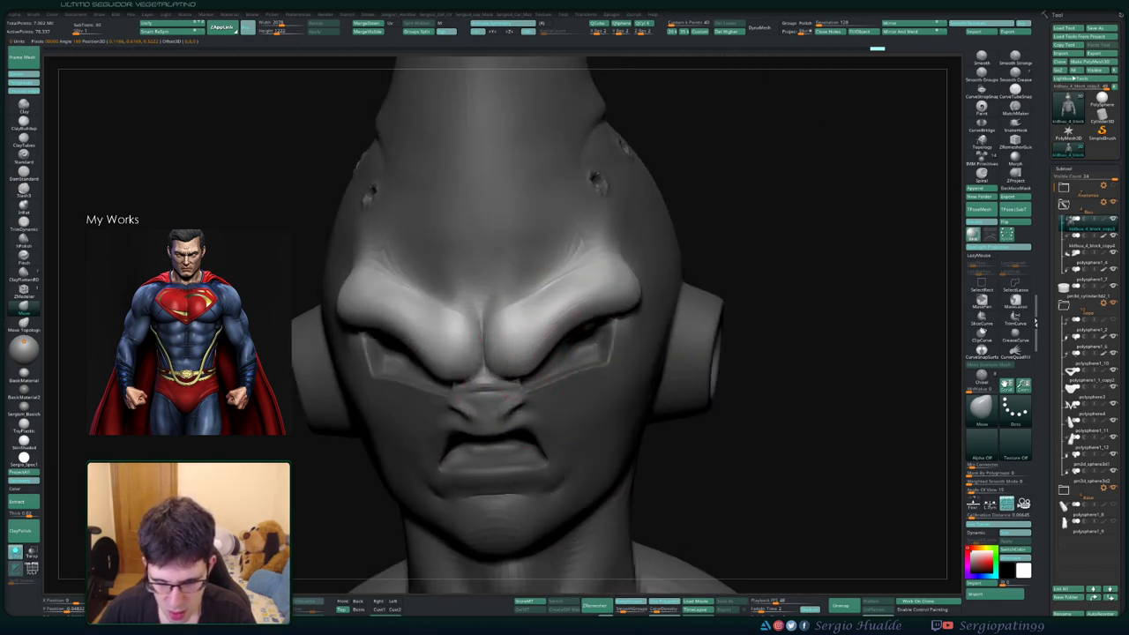
mouse_move(593, 313)
right_mouse_down()
mouse_move(605, 275)
mouse_move(517, 327)
mouse_move(579, 351)
mouse_move(638, 274)
right_mouse_up()
Solo the eye block subtool, then mask and unmask the top of the right eye piece
left_click(589, 320, "alt")
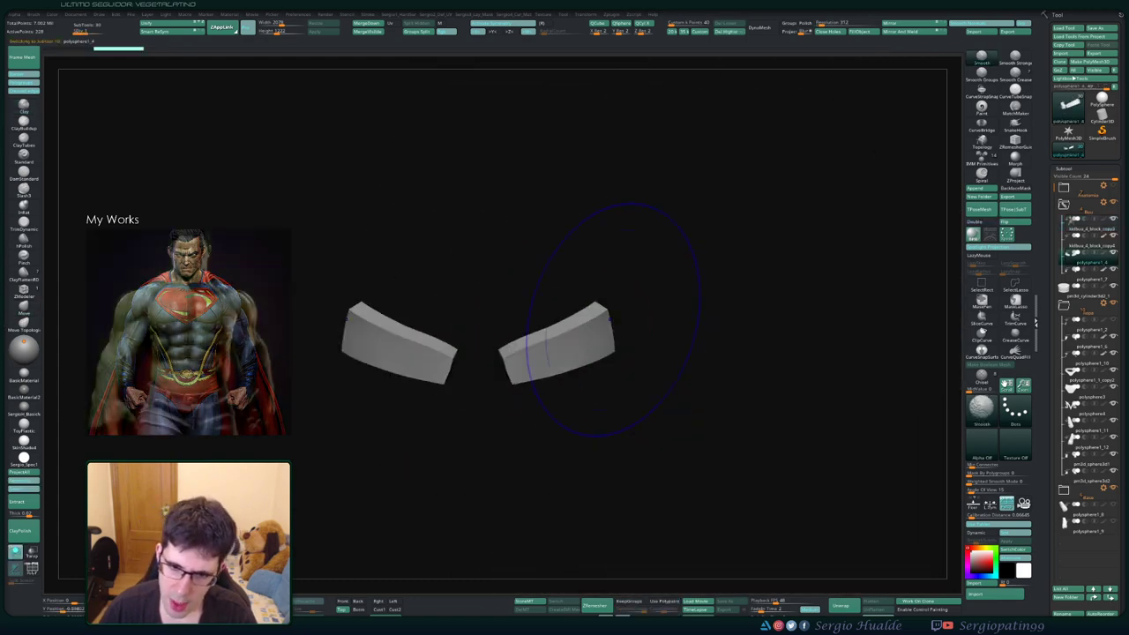
left_click_drag(638, 274, 490, 276, "ctrl")
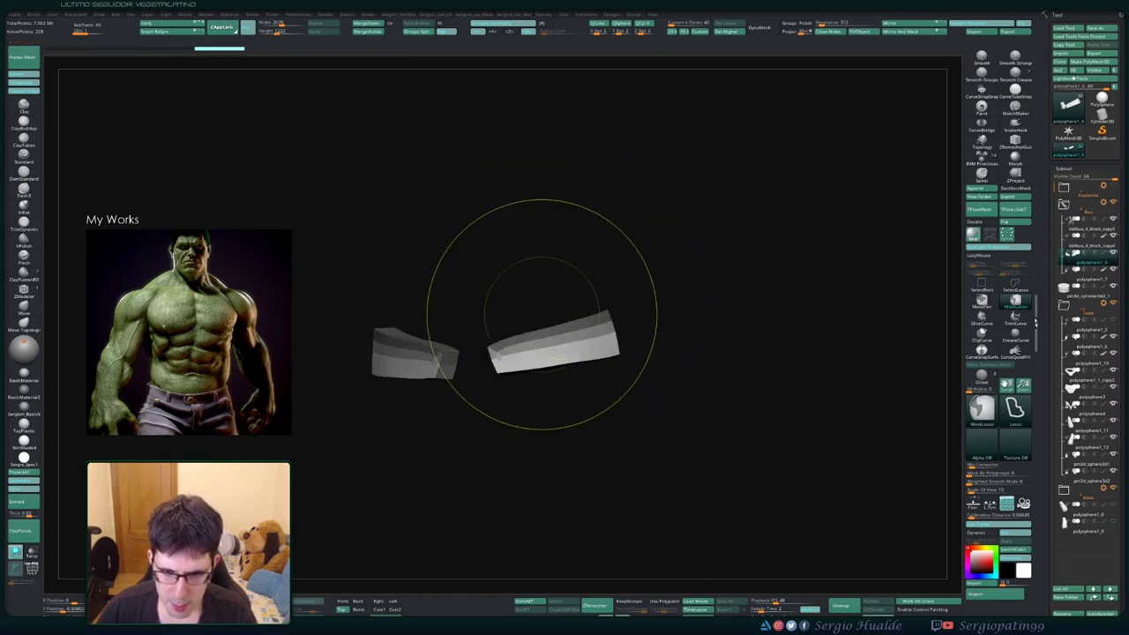
left_click(477, 284, "ctrl")
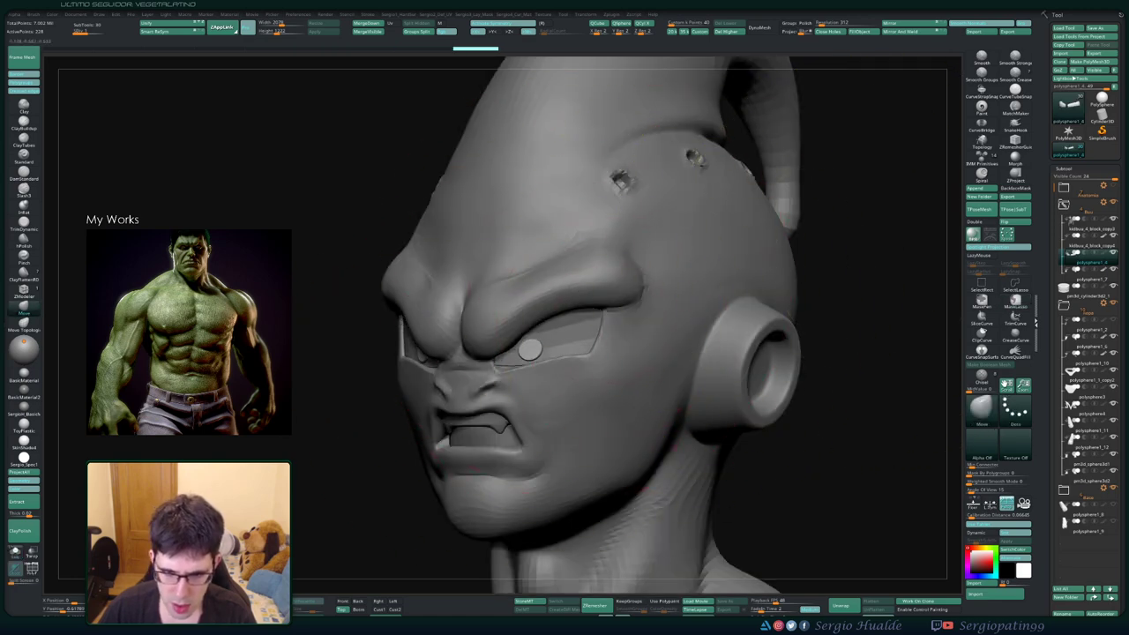
left_click_drag(546, 345, 499, 375, "shift")
key("s")
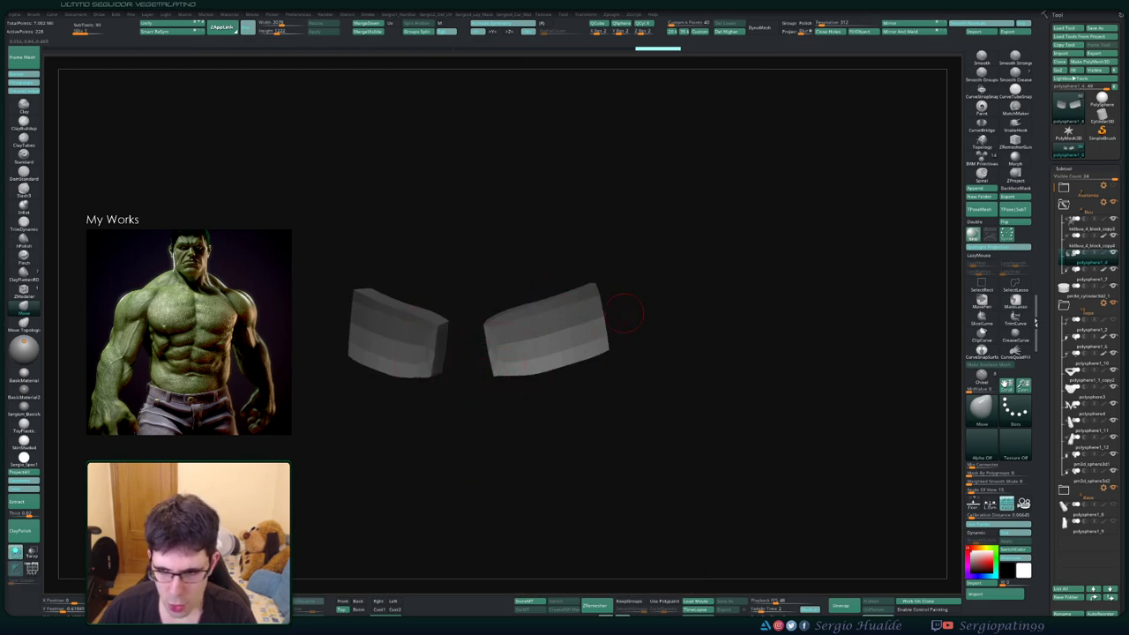
Turn Solo off to show the whole bust and frame the face at three-quarter angle
mouse_move(626, 313)
left_mouse_down()
mouse_move(635, 326)
mouse_move(718, 239)
left_mouse_up()
key("shift+ctrl+d")
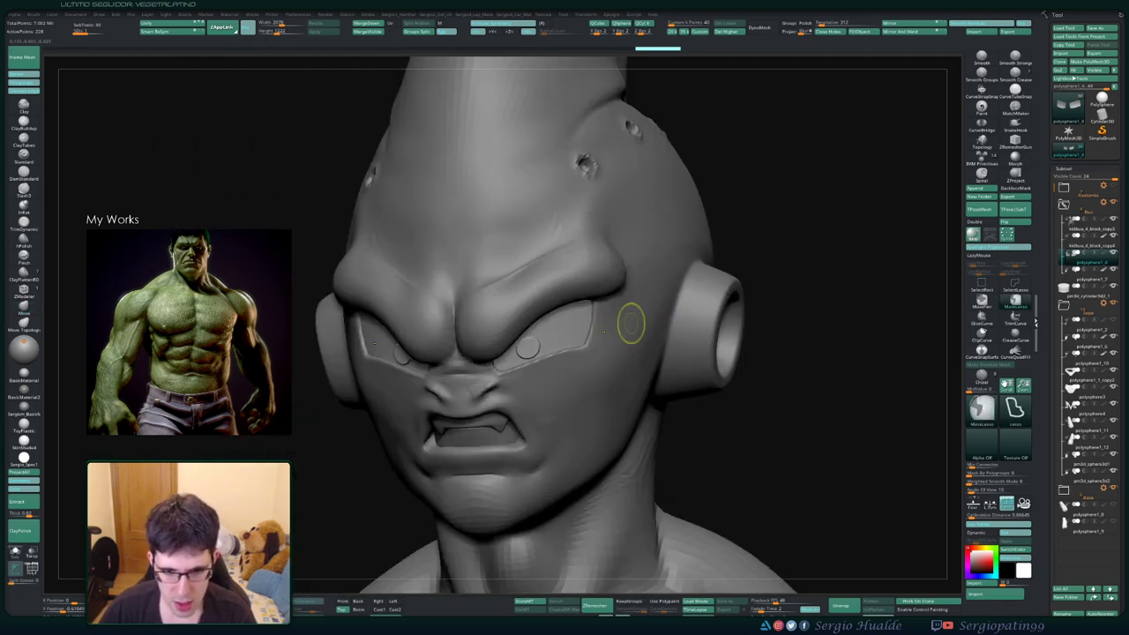
left_click_drag(629, 322, 629, 370, "alt")
mouse_move(569, 339)
left_mouse_down("alt")
mouse_move(570, 291)
mouse_move(564, 314)
left_mouse_up("alt")
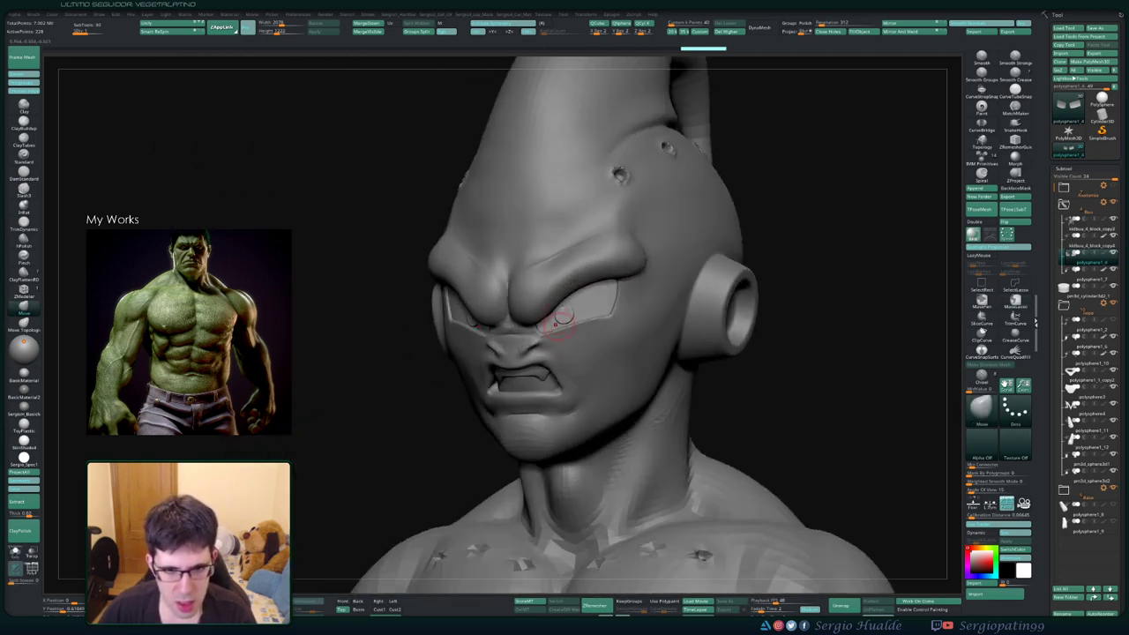
Select the head subtool for sculpting
left_click(564, 315, "alt")
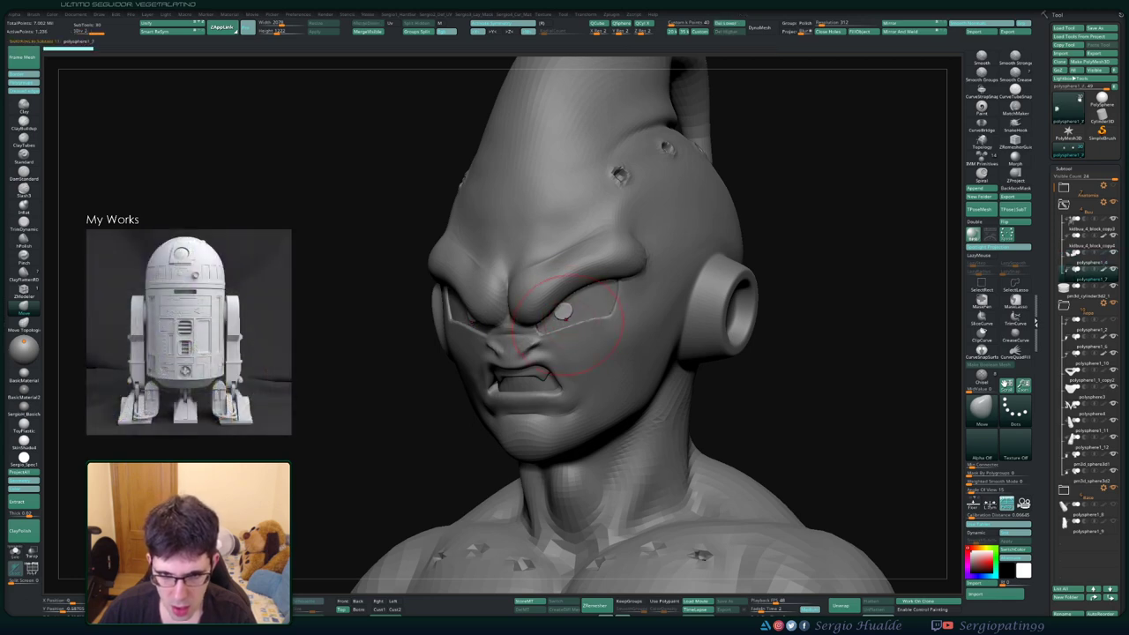
left_click_drag(565, 313, 566, 310)
left_click(564, 313, "alt")
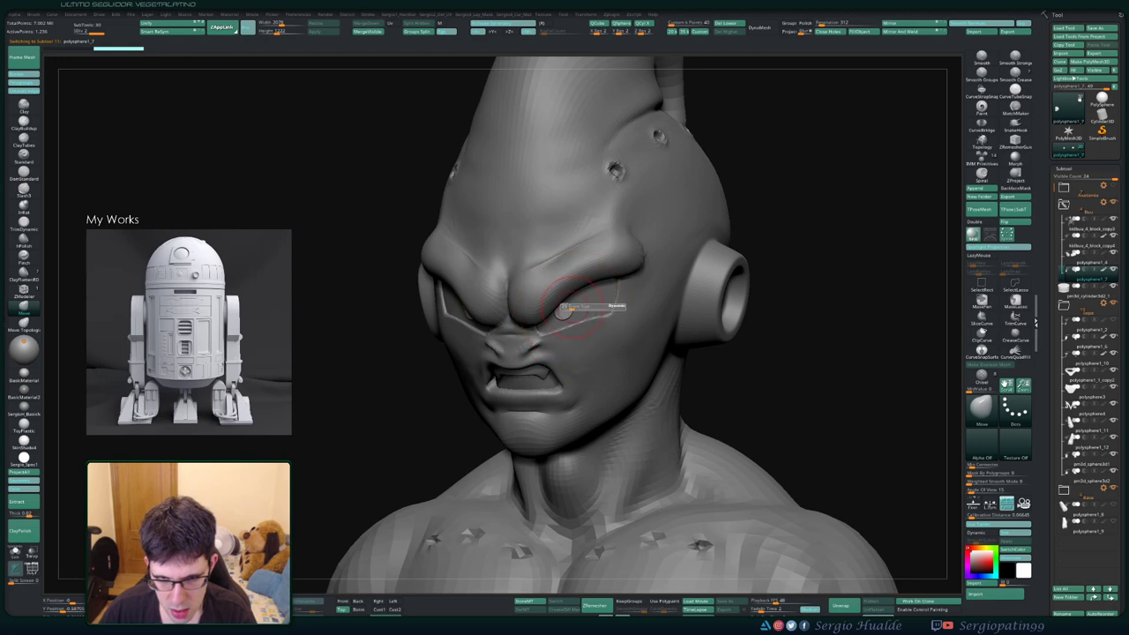
mouse_move(565, 310)
right_mouse_down()
mouse_move(552, 333)
mouse_move(569, 302)
mouse_move(586, 305)
mouse_move(569, 317)
mouse_move(542, 298)
right_mouse_up()
left_click(569, 301, "alt")
left_click(568, 295, "alt")
Crease the skin around the nose with DamStandard and reshape the upper lip area
key("b")
key("d")
key("s")
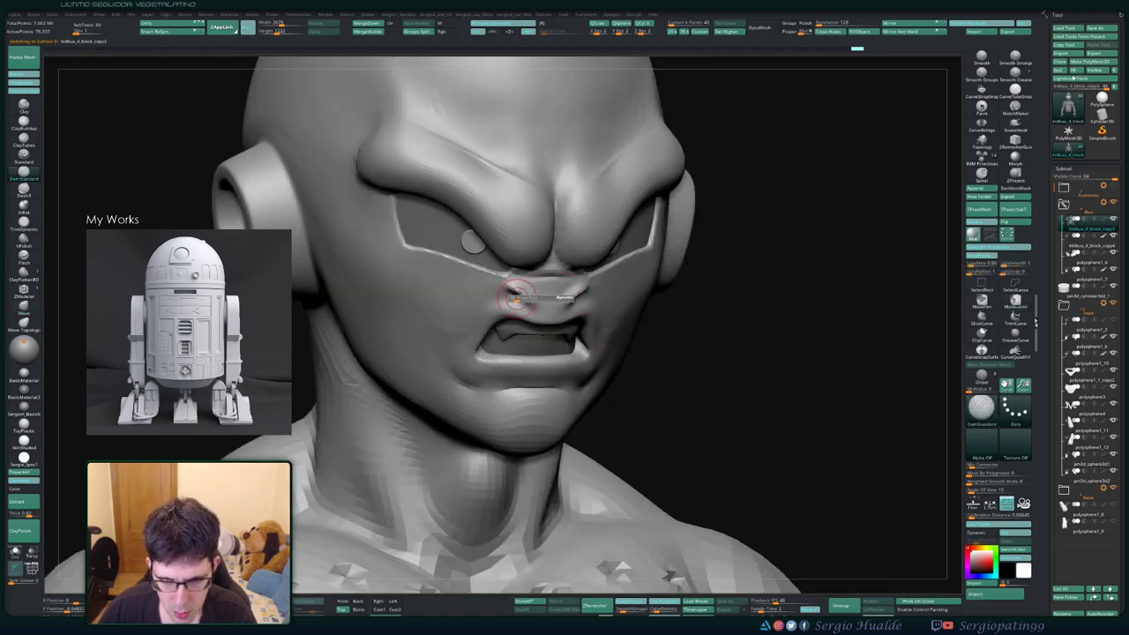
left_click_drag(516, 298, 529, 284, "shift")
right_click_drag(529, 284, 574, 299, "shift")
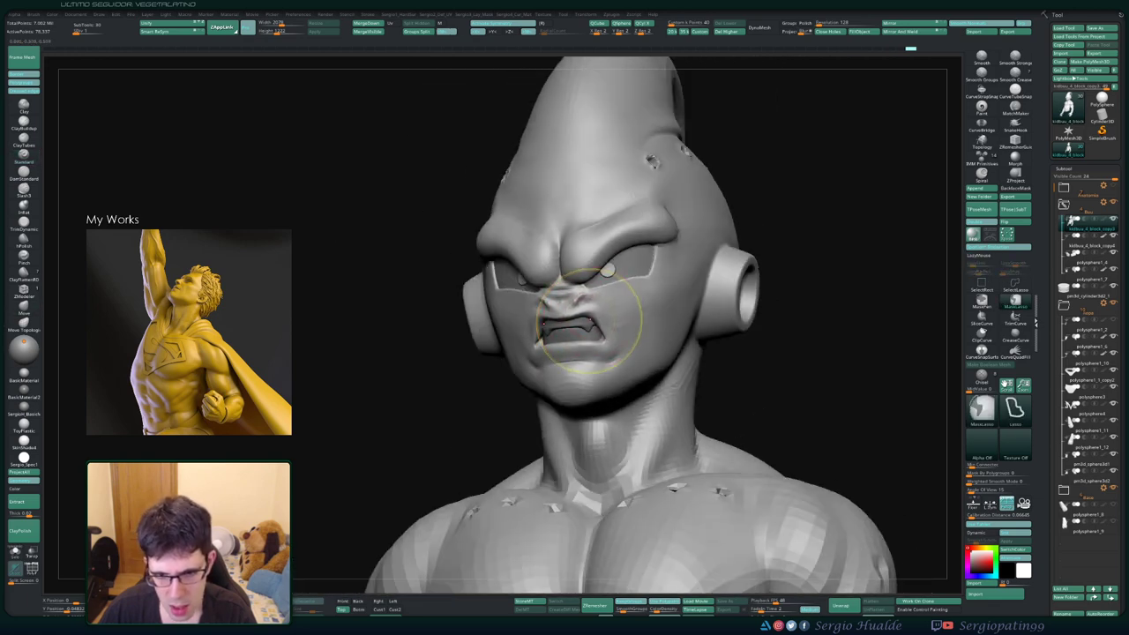
left_click_drag(630, 315, 580, 315)
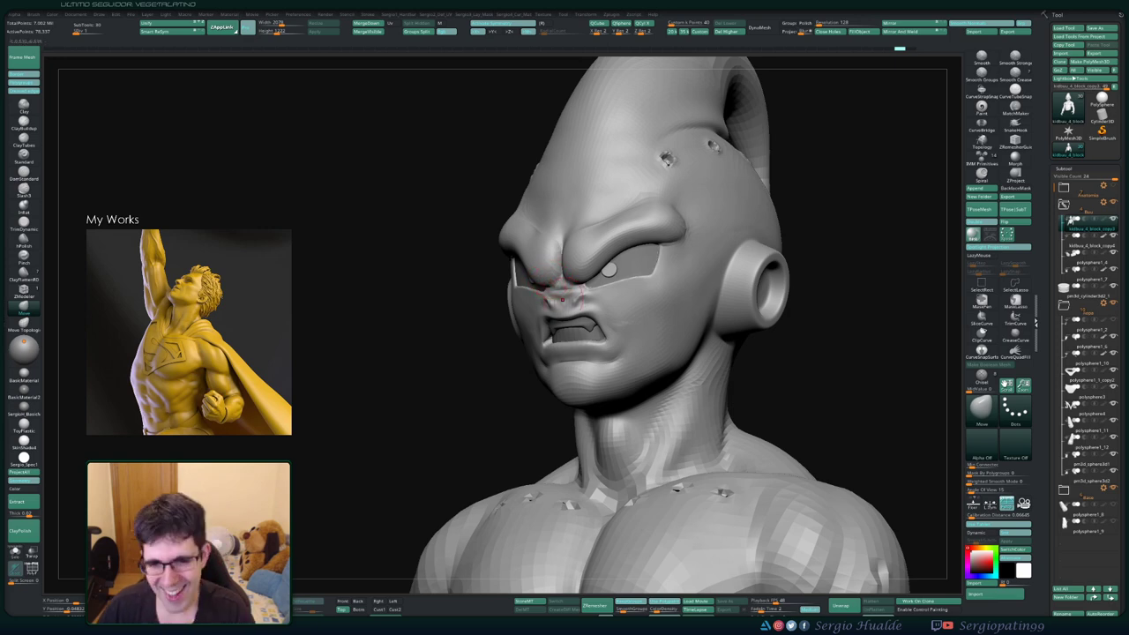
left_click_drag(577, 295, 653, 339)
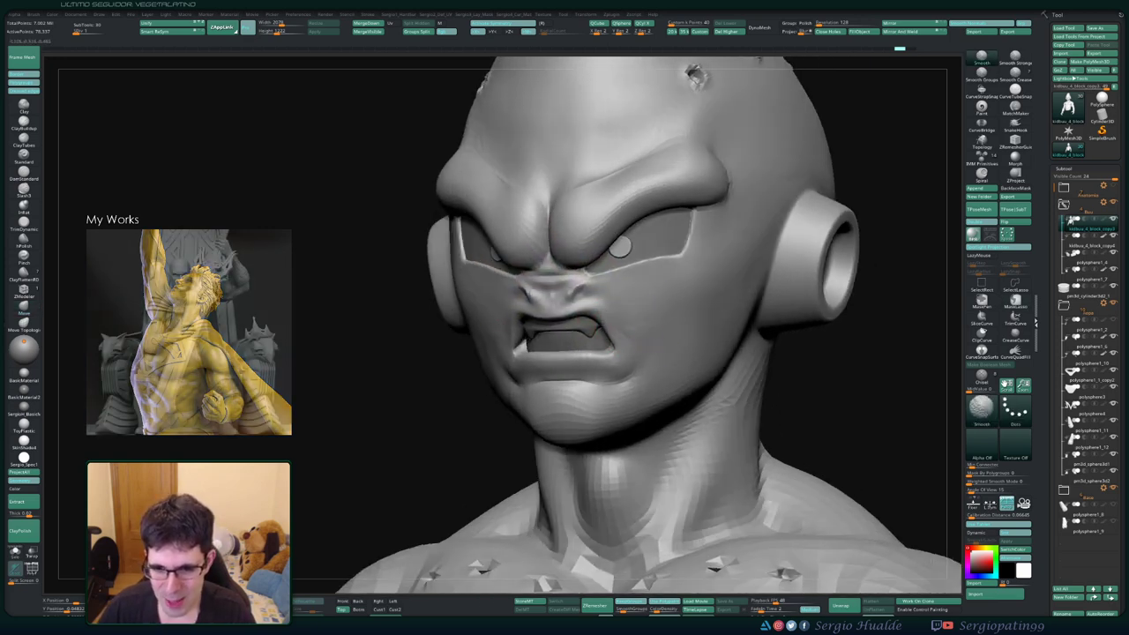
With the Move brush, nudge the upper lip edge and pull the lower lip down to widen the mouth
key("b")
key("m")
key("v")
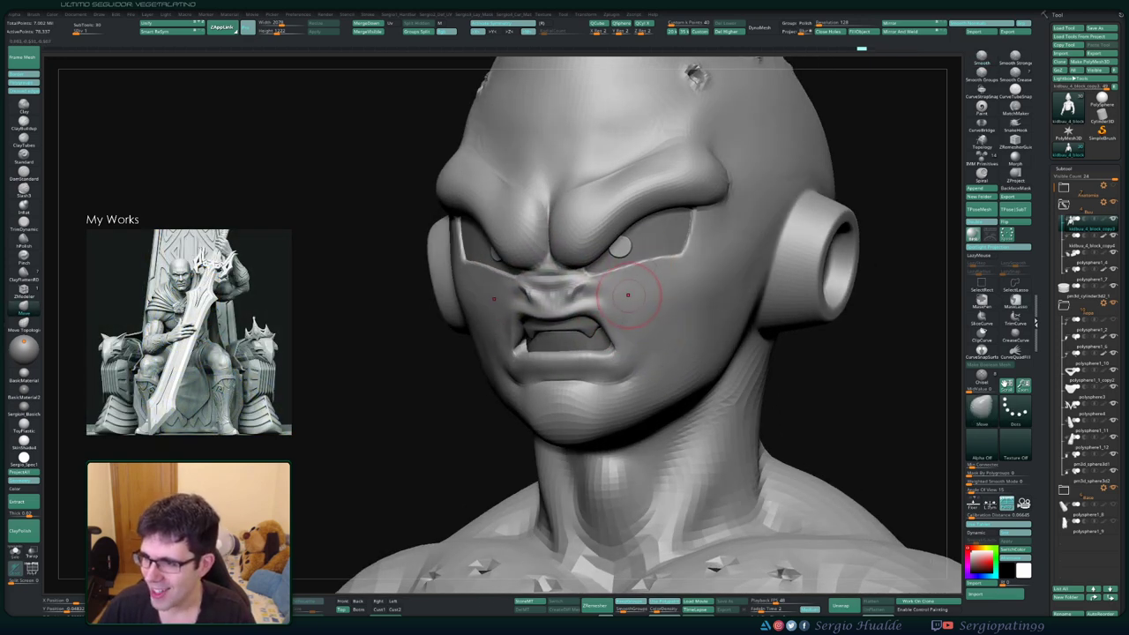
left_click_drag(579, 275, 530, 335)
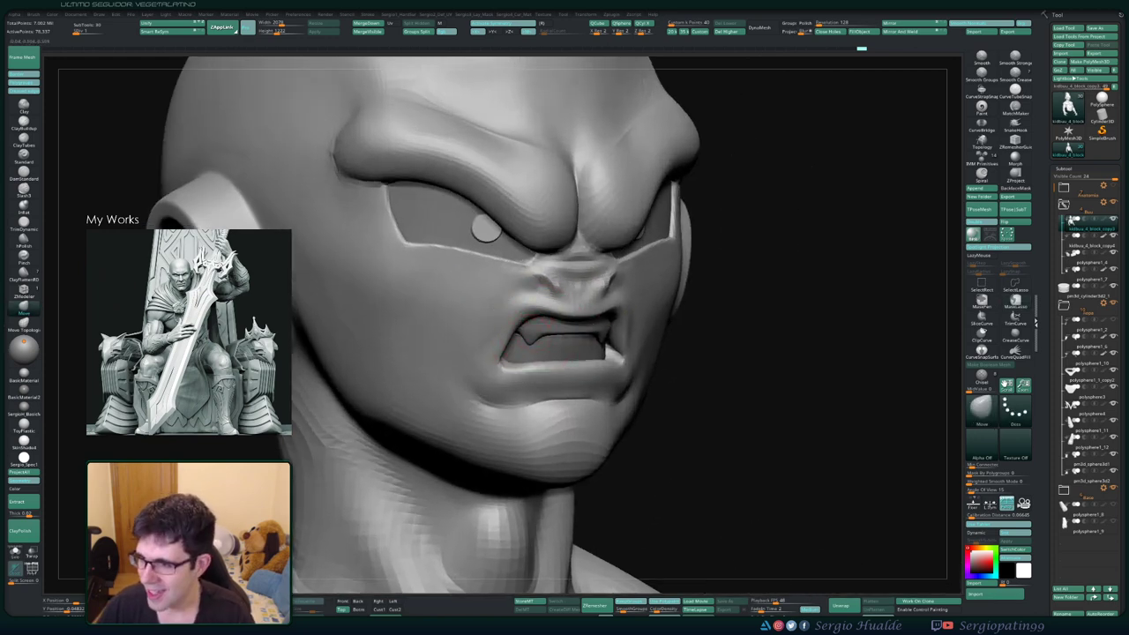
mouse_move(498, 328)
right_mouse_down()
mouse_move(529, 332)
mouse_move(522, 304)
right_mouse_up()
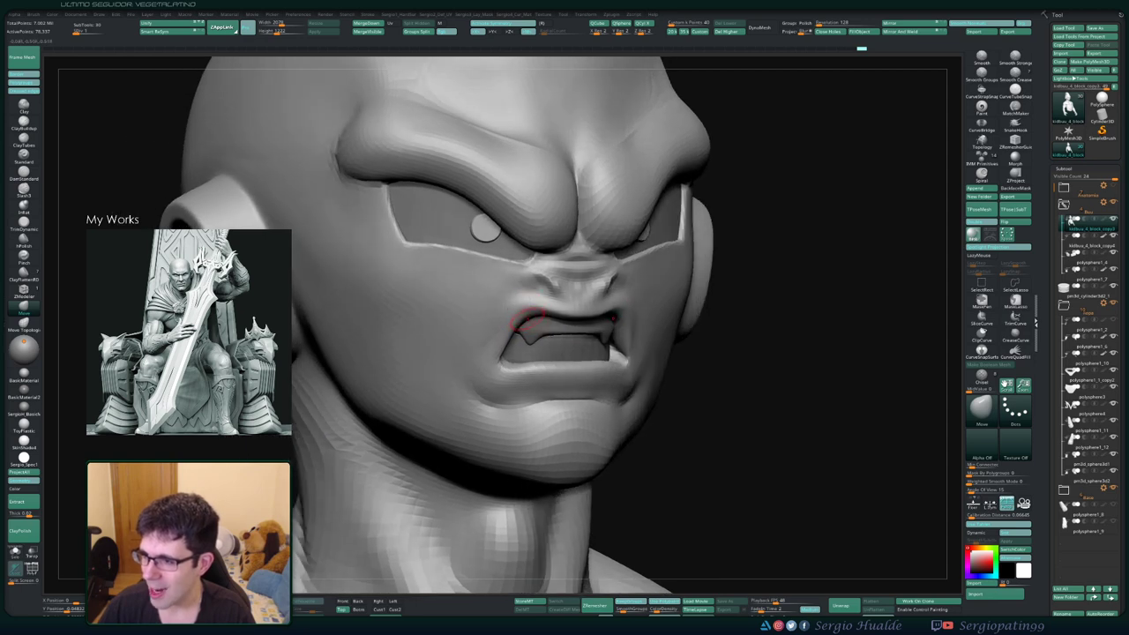
left_click_drag(527, 324, 573, 335)
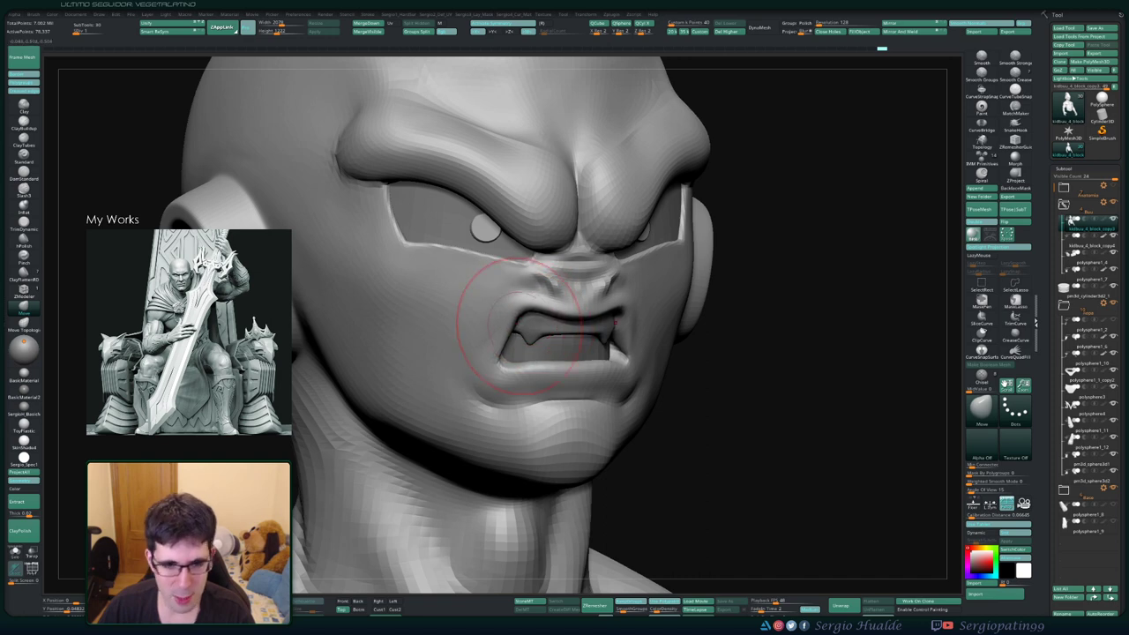
mouse_move(478, 315)
right_mouse_down()
mouse_move(503, 307)
mouse_move(485, 352)
right_mouse_up()
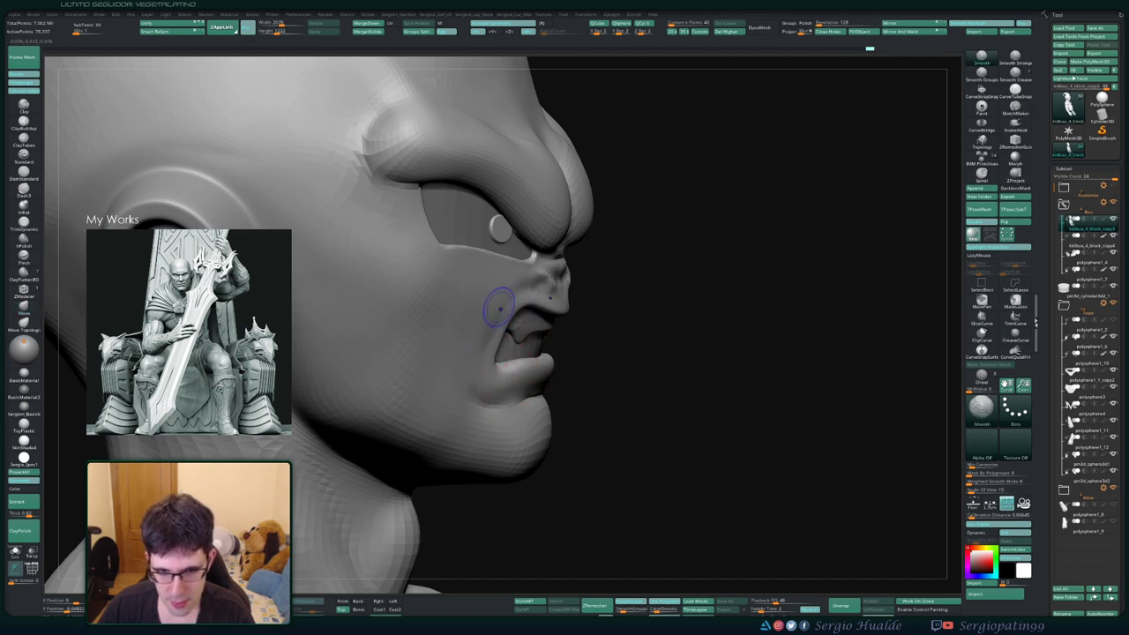
mouse_move(504, 302)
right_mouse_down()
mouse_move(494, 335)
mouse_move(569, 357)
right_mouse_up()
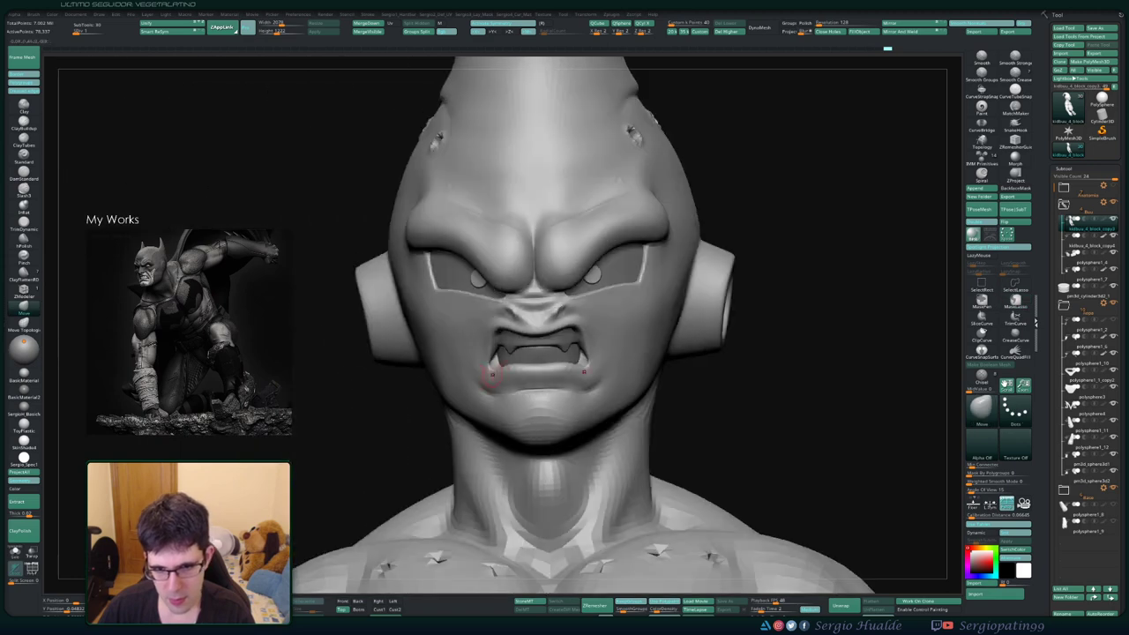
left_click_drag(569, 357, 569, 375)
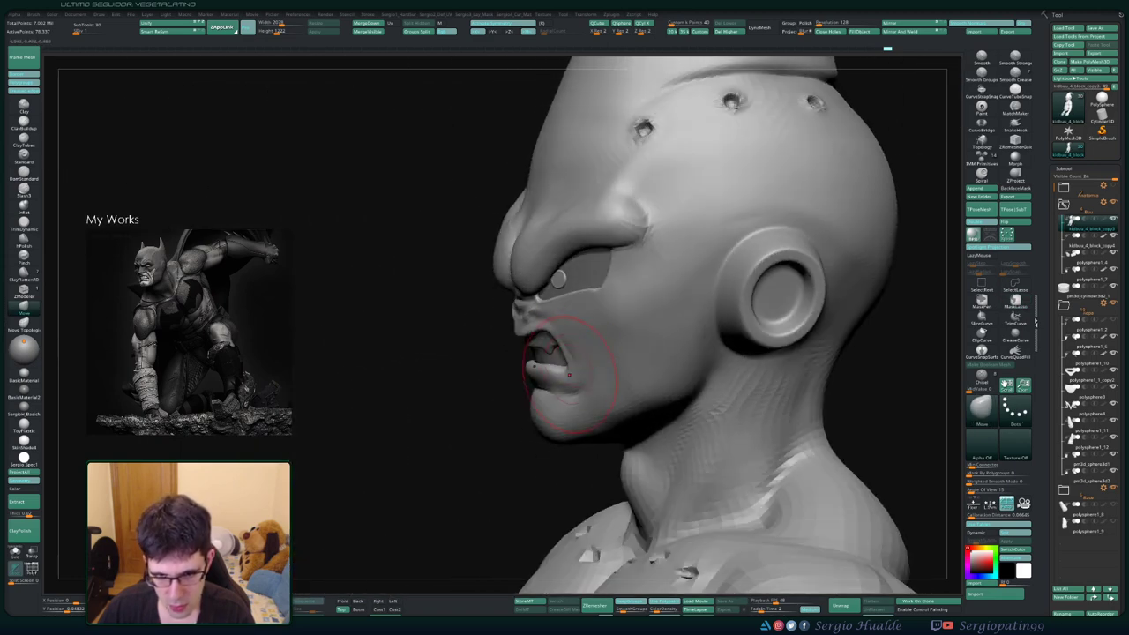
mouse_move(568, 375)
right_mouse_down()
mouse_move(529, 378)
mouse_move(568, 350)
right_mouse_up()
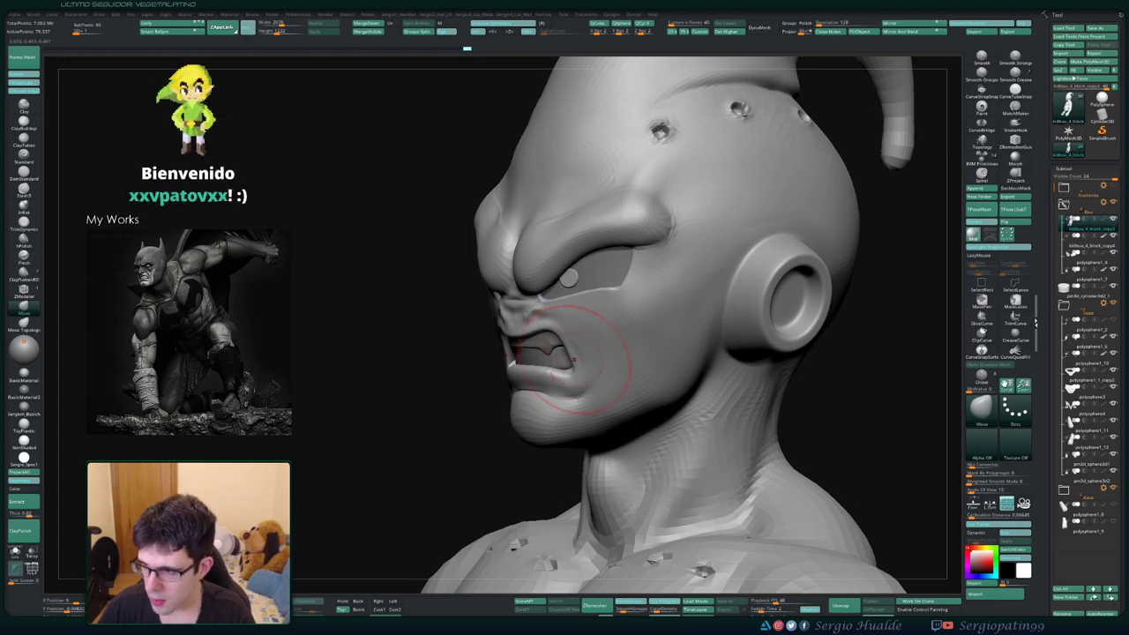
Shrink the brush, snap to a front view and mask everything except the brows
key("bracketleft")
key("bracketleft")
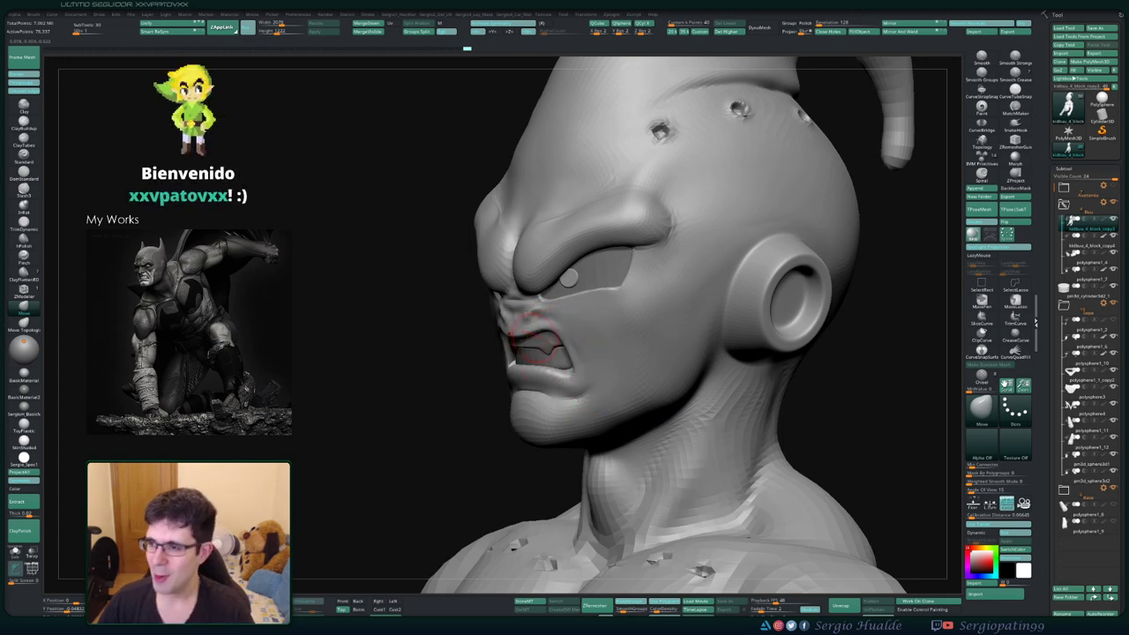
right_click_drag(532, 347, 600, 346)
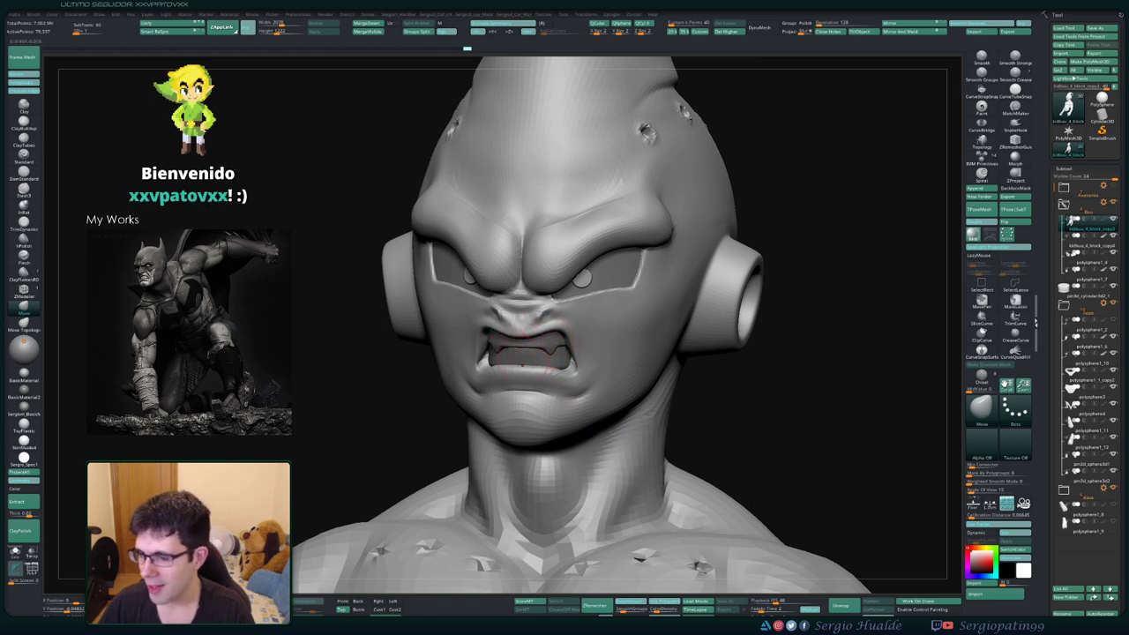
mouse_move(517, 332)
right_mouse_down()
mouse_move(599, 335)
mouse_move(537, 370)
mouse_move(549, 307)
mouse_move(591, 304)
right_mouse_up()
key("f")
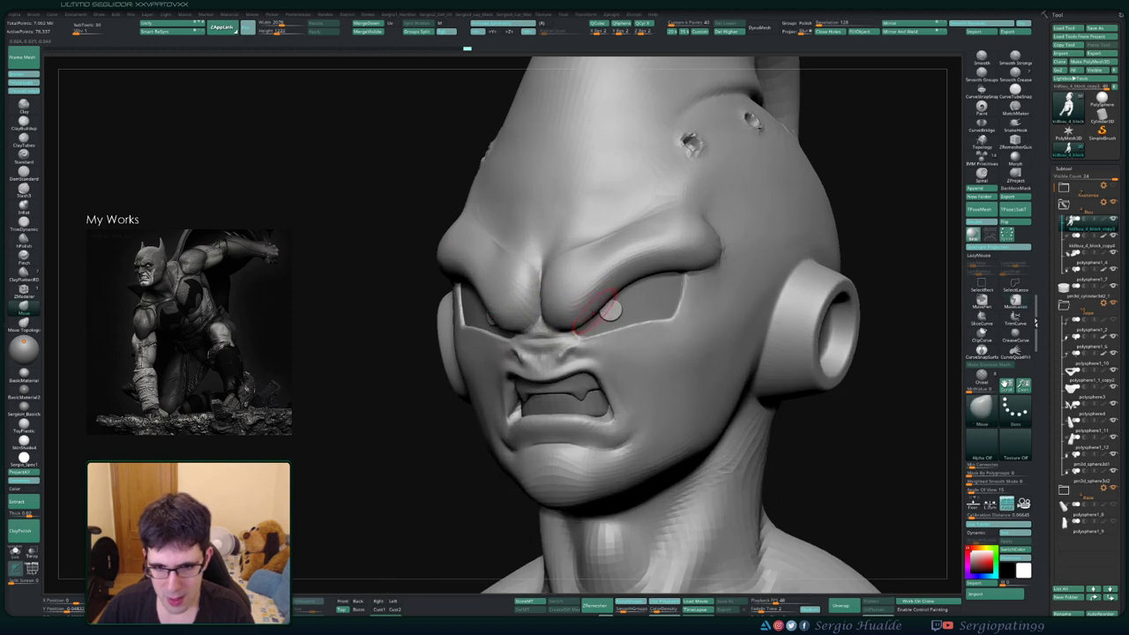
key("ctrl+i")
Blur the brow mask and move both brows lower and broader
left_click(589, 304, "ctrl")
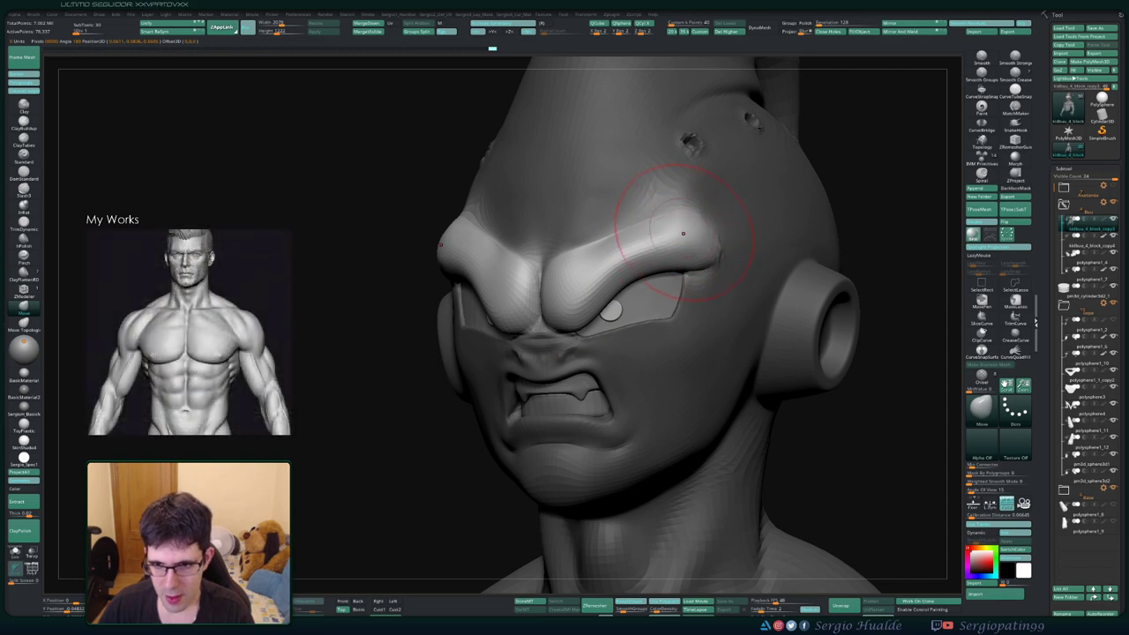
left_click_drag(665, 221, 639, 251)
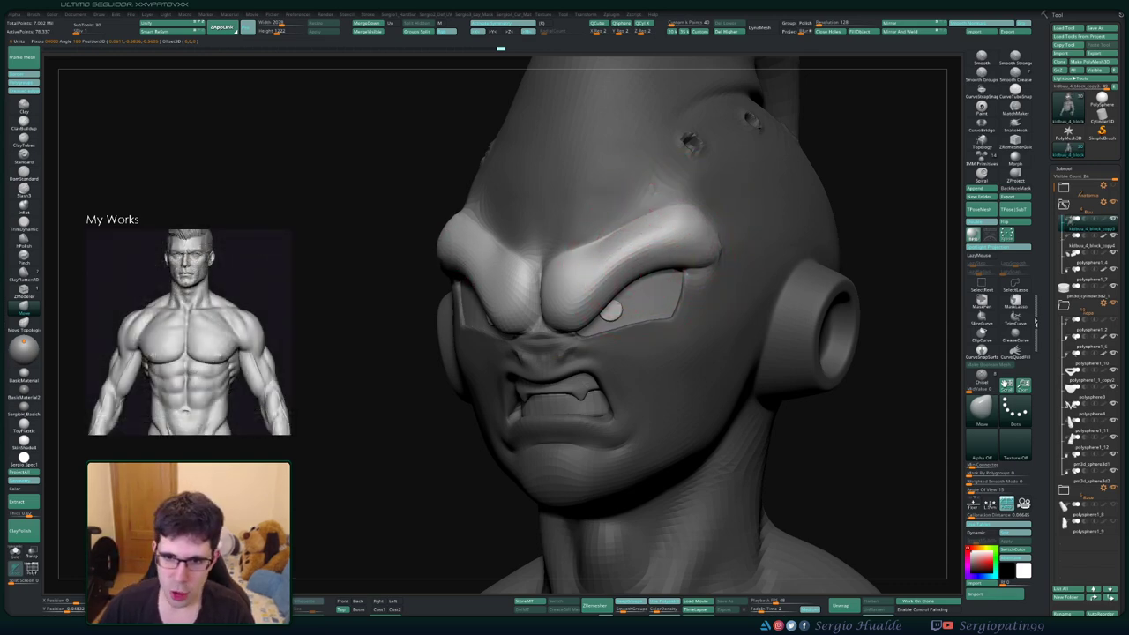
right_click_drag(589, 310, 599, 261)
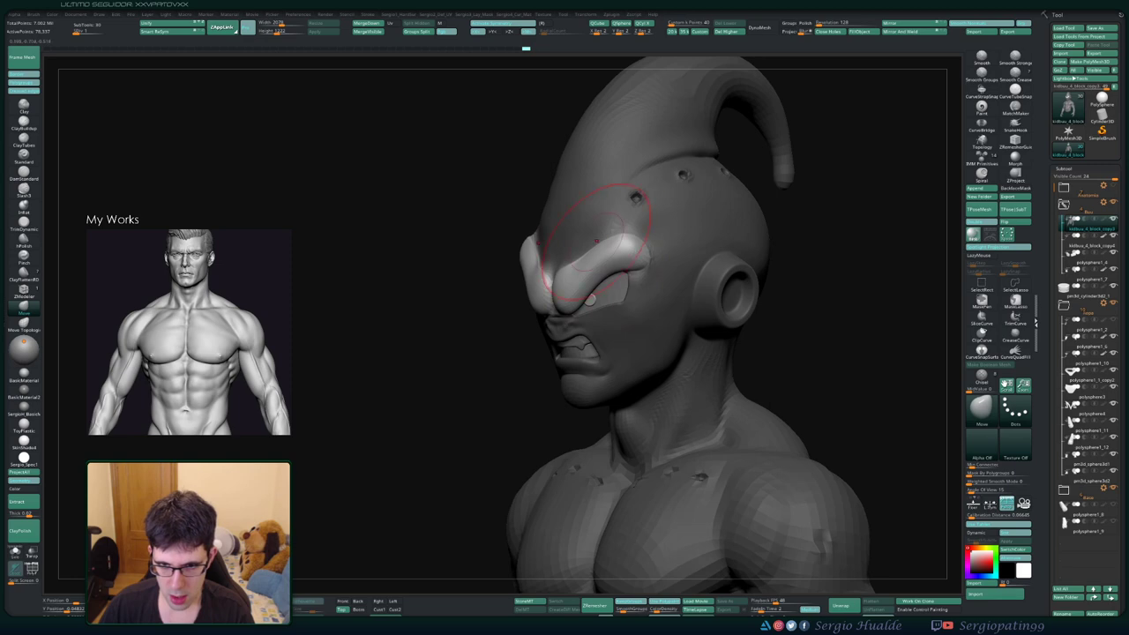
mouse_move(599, 264)
right_mouse_down("shift")
mouse_move(600, 295)
mouse_move(604, 276)
mouse_move(714, 281)
right_mouse_up("shift")
Zoom onto the face and inspect the lips from the side and from below
right_click_drag(529, 291, 503, 330, "alt")
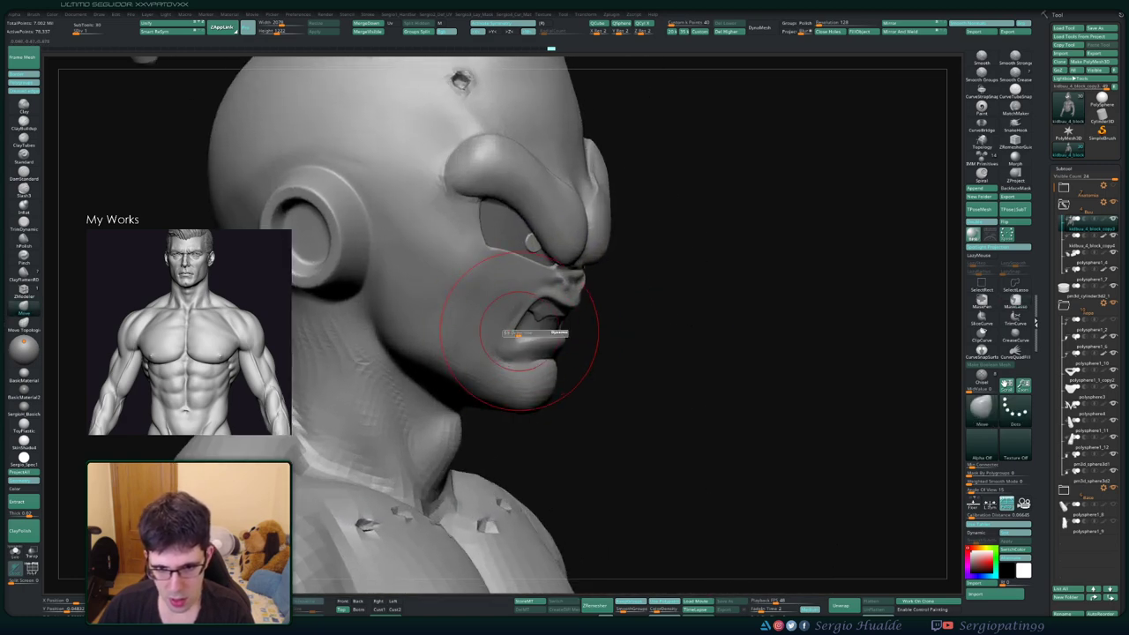
right_click_drag(551, 284, 582, 284)
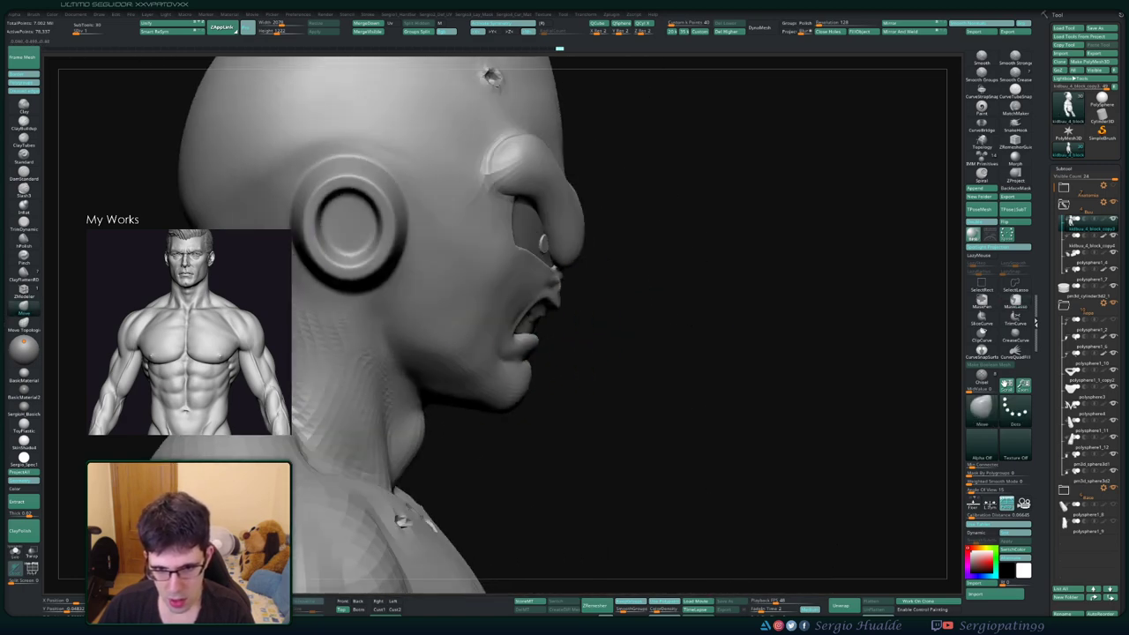
mouse_move(534, 327)
right_mouse_down()
mouse_move(555, 327)
mouse_move(559, 297)
mouse_move(521, 361)
mouse_move(541, 327)
right_mouse_up()
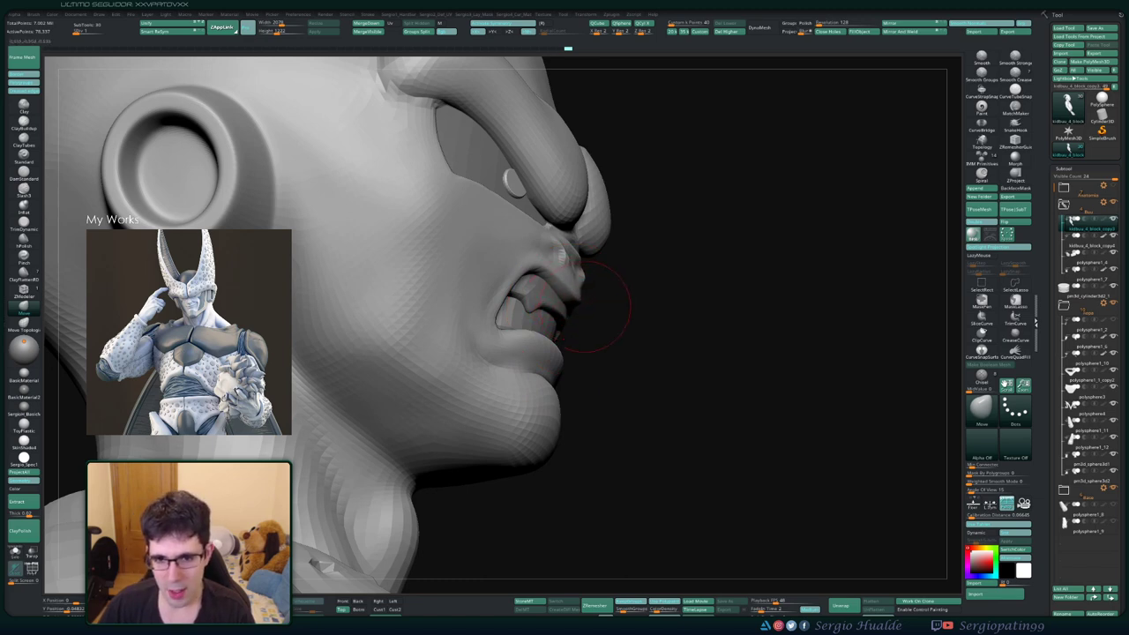
mouse_move(584, 306)
right_mouse_down()
mouse_move(510, 258)
mouse_move(510, 335)
right_mouse_up()
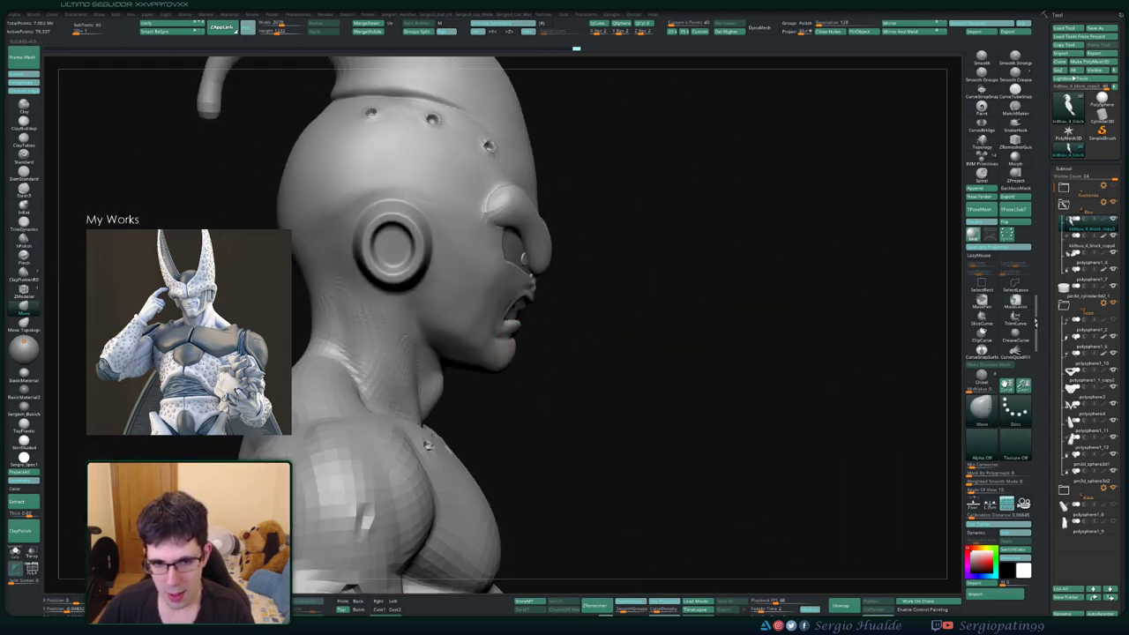
Enlarge the brush and zoom in on the mouth from the right side
right_click_drag(525, 261, 624, 288)
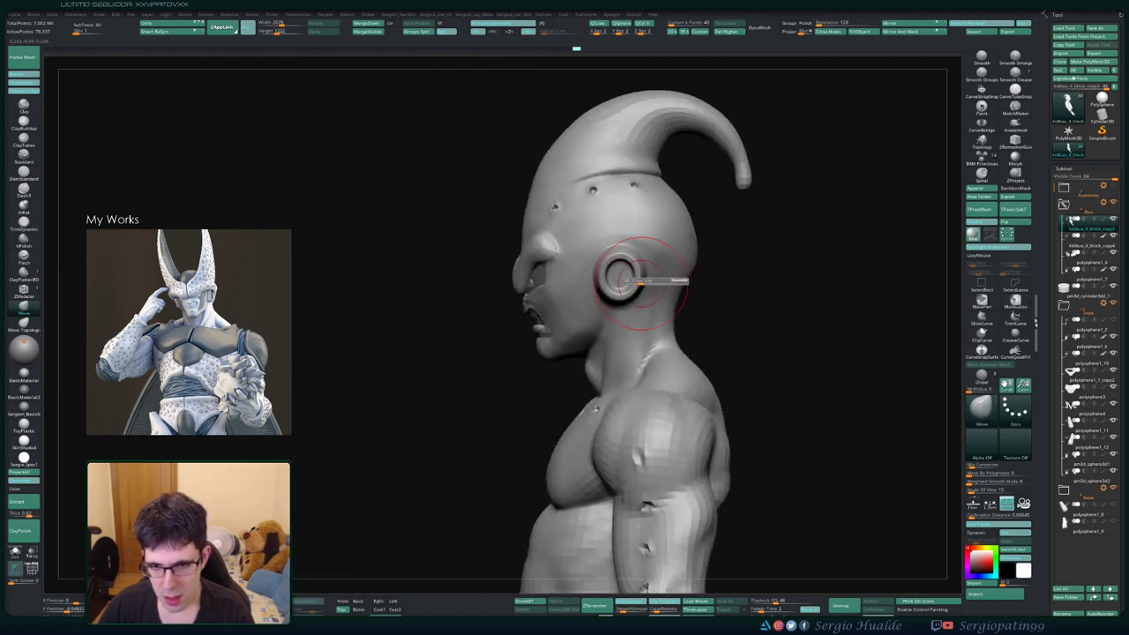
left_click(641, 282)
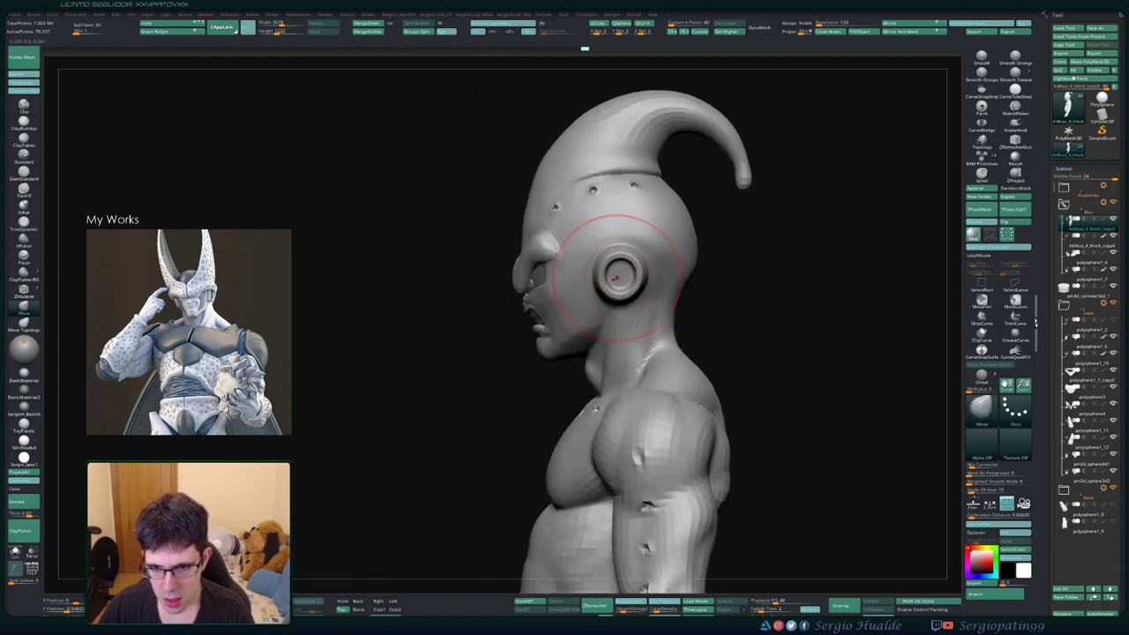
key("s")
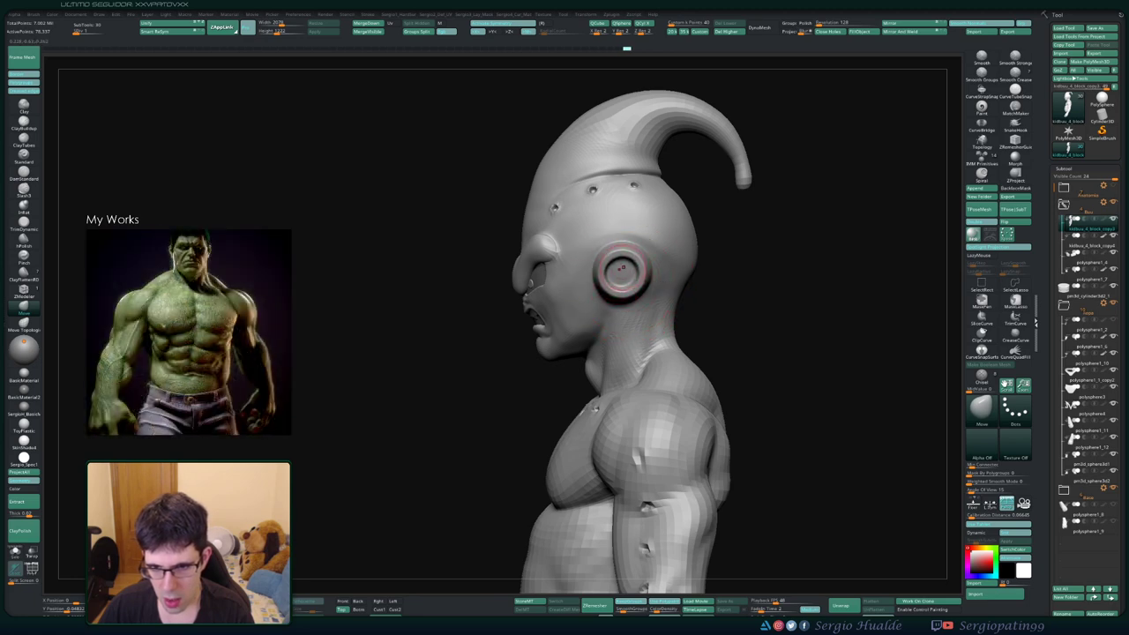
left_click(622, 280)
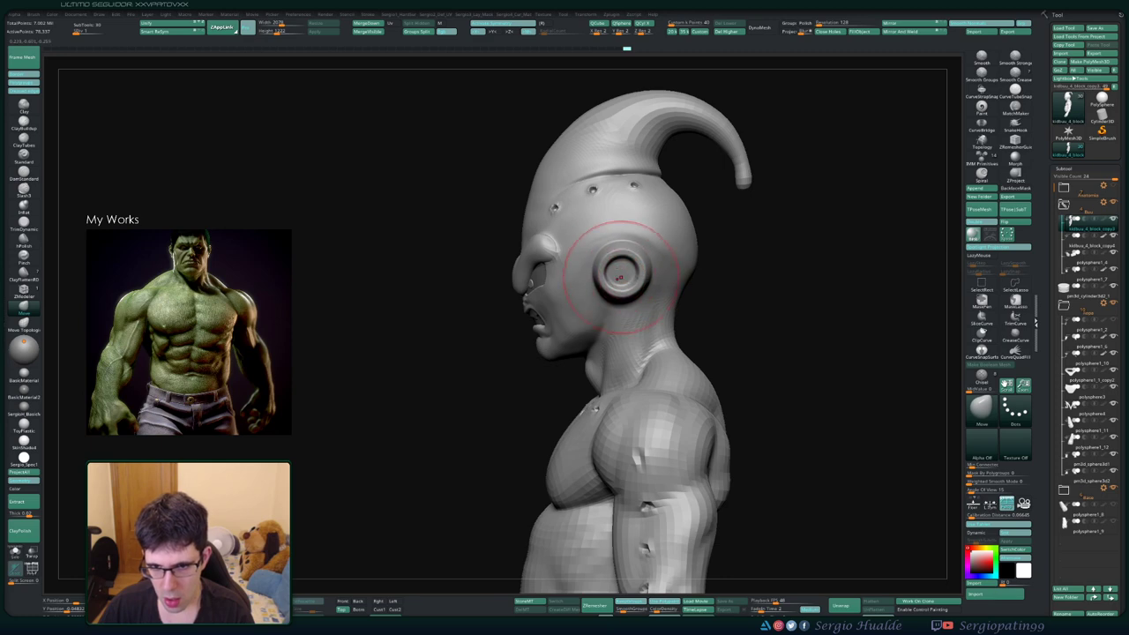
right_click_drag(621, 280, 643, 252)
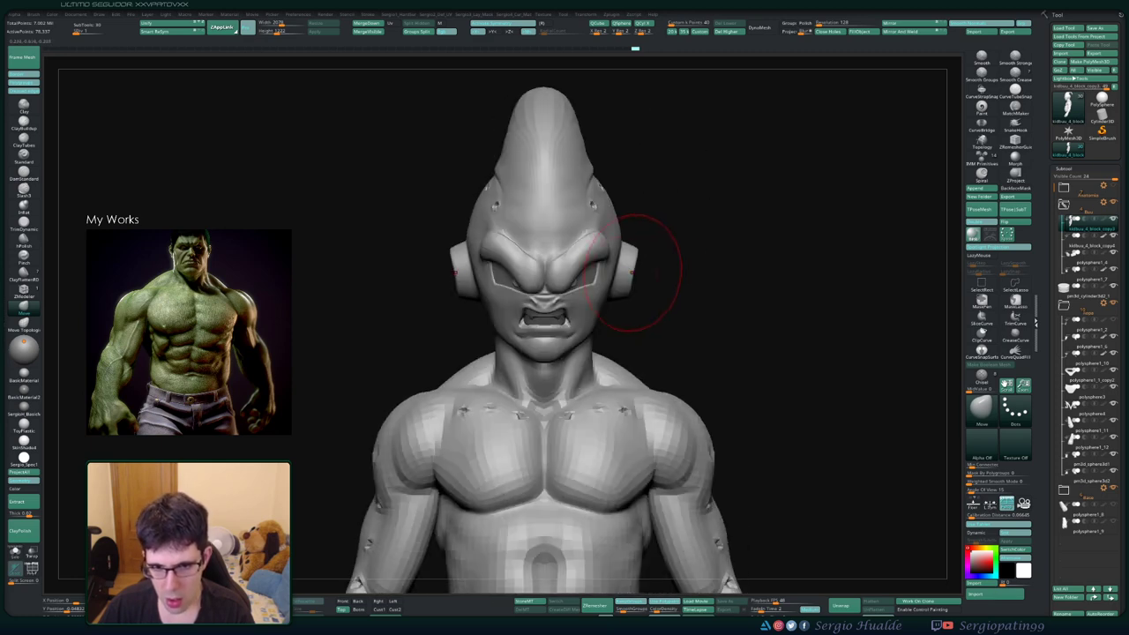
scroll(632, 295, "up", 2)
mouse_move(631, 296)
right_mouse_down()
mouse_move(676, 277)
mouse_move(658, 255)
mouse_move(582, 319)
mouse_move(564, 304)
mouse_move(548, 312)
right_mouse_up()
scroll(565, 304, "up", 2)
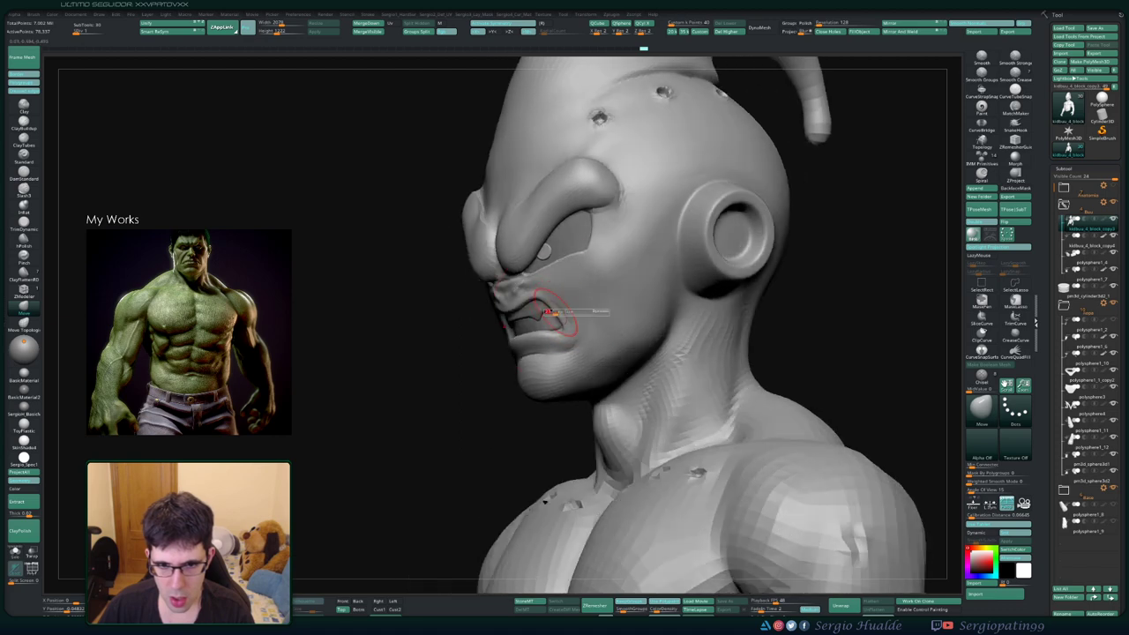
Lift the upper lip into an open snarl and push the lip and teeth into shape
left_click_drag(551, 313, 493, 273)
left_click_drag(581, 329, 554, 322)
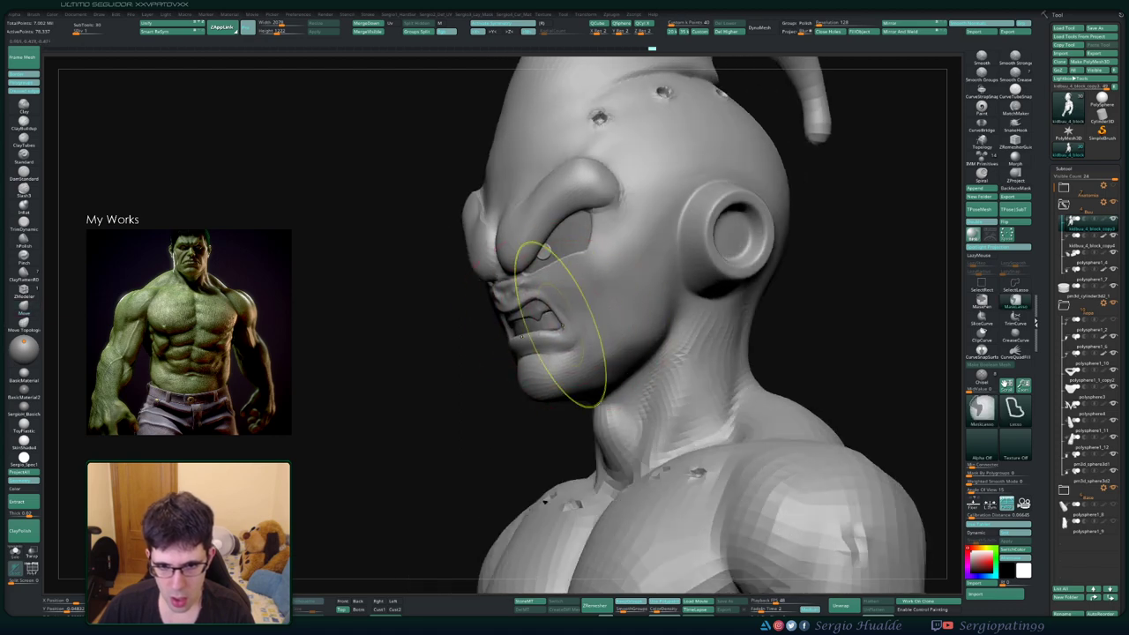
mouse_move(555, 323)
right_mouse_down()
mouse_move(521, 322)
mouse_move(580, 325)
mouse_move(608, 309)
right_mouse_up()
key("[")
key("[")
Solo the teeth cylinder subtool, then restore the full sculpt and select the head
left_click(15, 552)
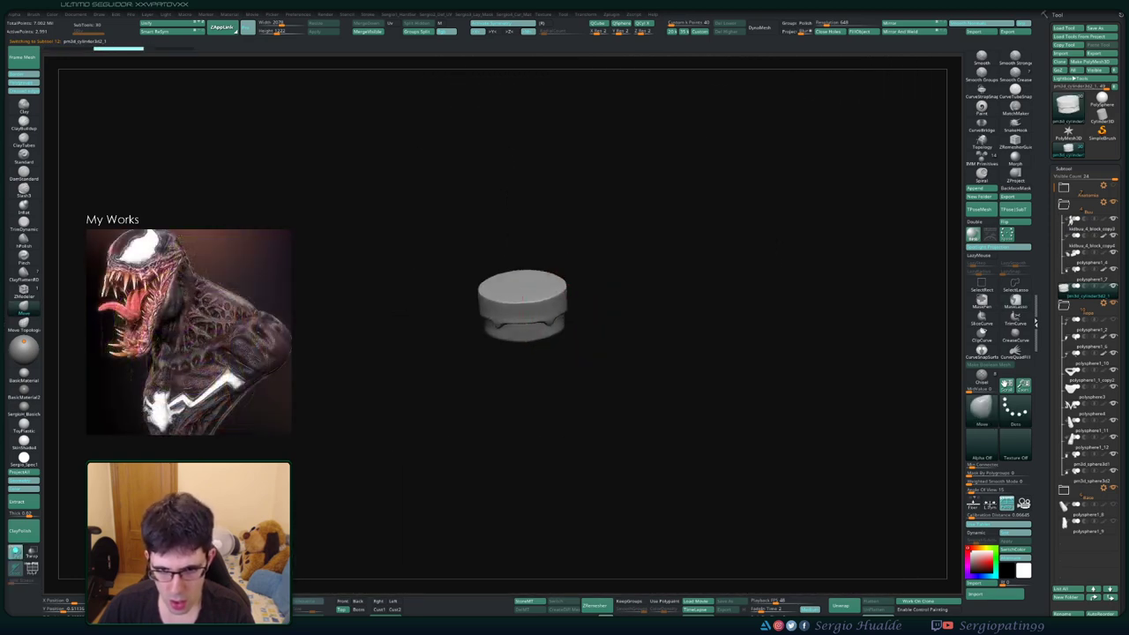
key("alt+s")
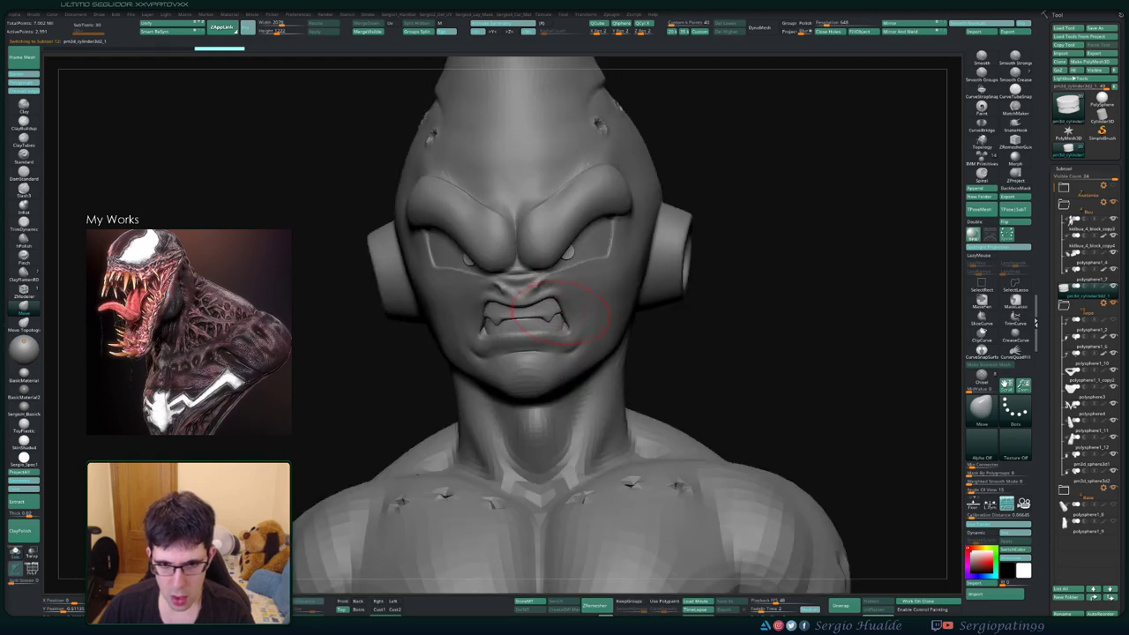
mouse_move(529, 282)
right_mouse_down()
mouse_move(564, 308)
mouse_move(563, 346)
right_mouse_up()
left_click(565, 315, "alt")
scroll(548, 333, "down", 3)
Shape the lips of the open mouth with the Move brush from profile and three-quarter views
mouse_move(638, 275)
left_mouse_down()
mouse_move(609, 265)
mouse_move(566, 280)
mouse_move(582, 269)
left_mouse_up()
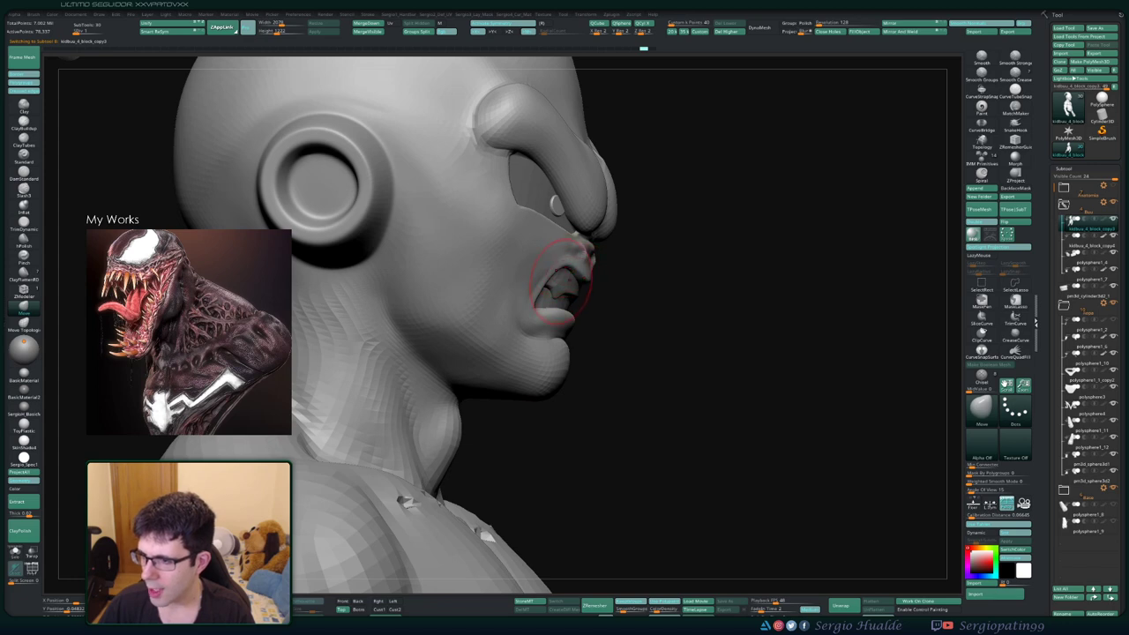
left_click_drag(557, 280, 554, 281)
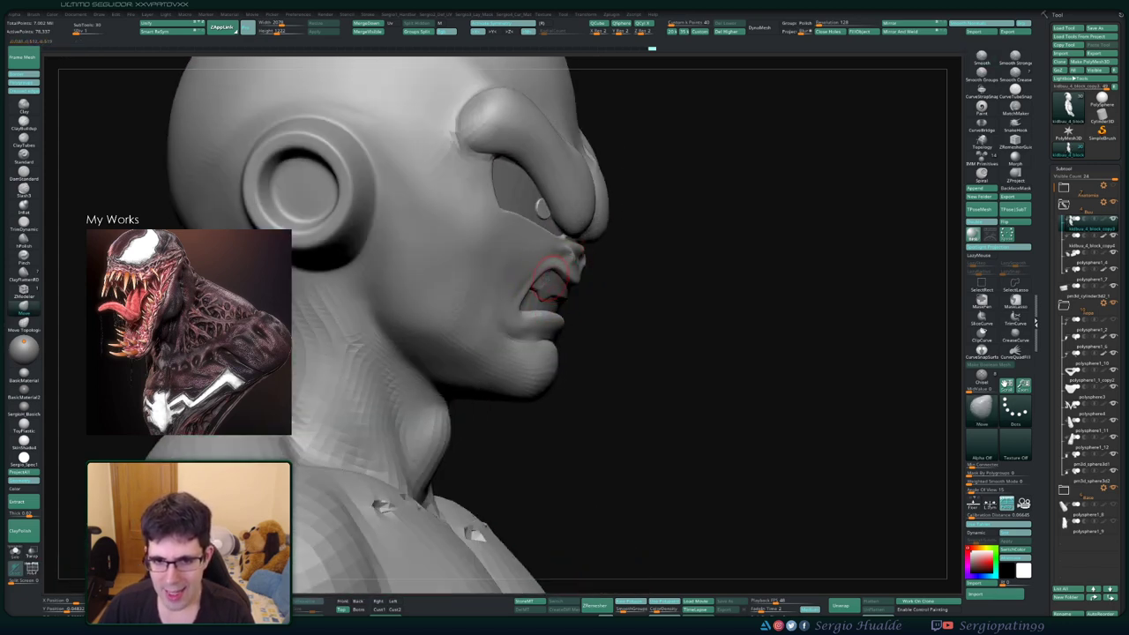
right_click_drag(545, 271, 534, 289)
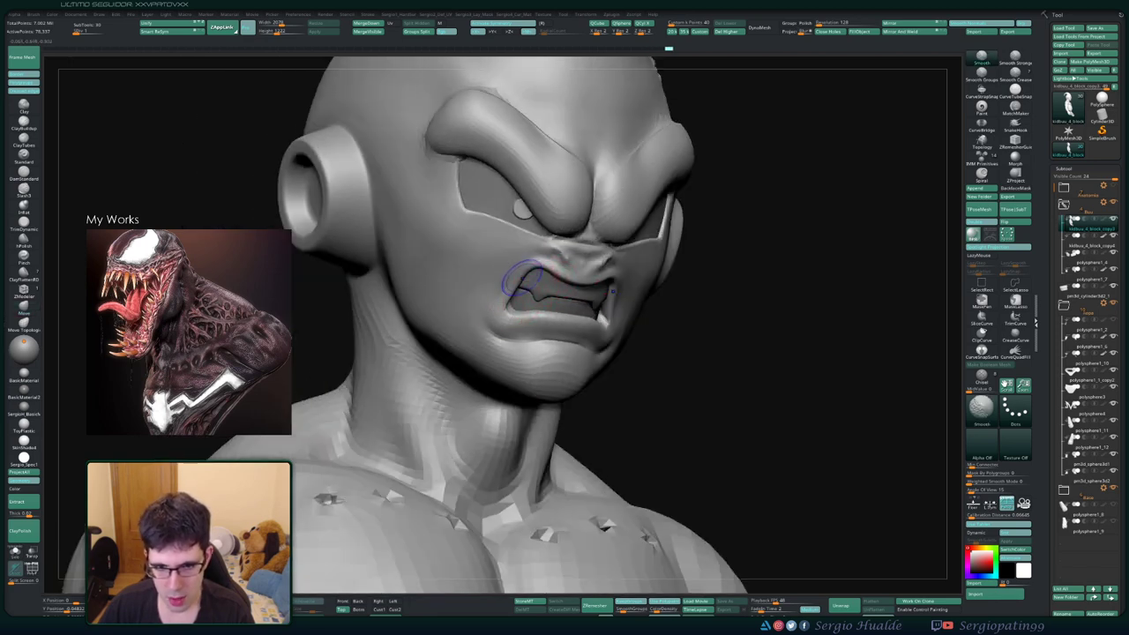
right_click_drag(516, 317, 553, 320, "ctrl")
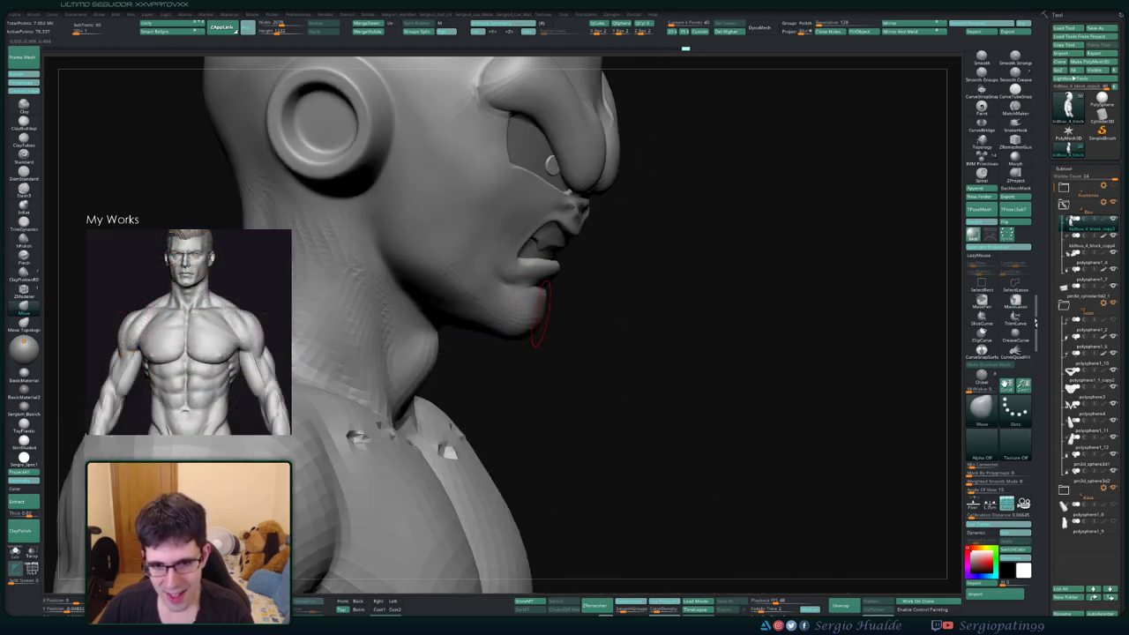
mouse_move(538, 313)
right_mouse_down()
mouse_move(521, 317)
mouse_move(558, 309)
right_mouse_up()
Switch to the Clay brush at a much smaller size to round out the chin
key("b")
key("c")
key("l")
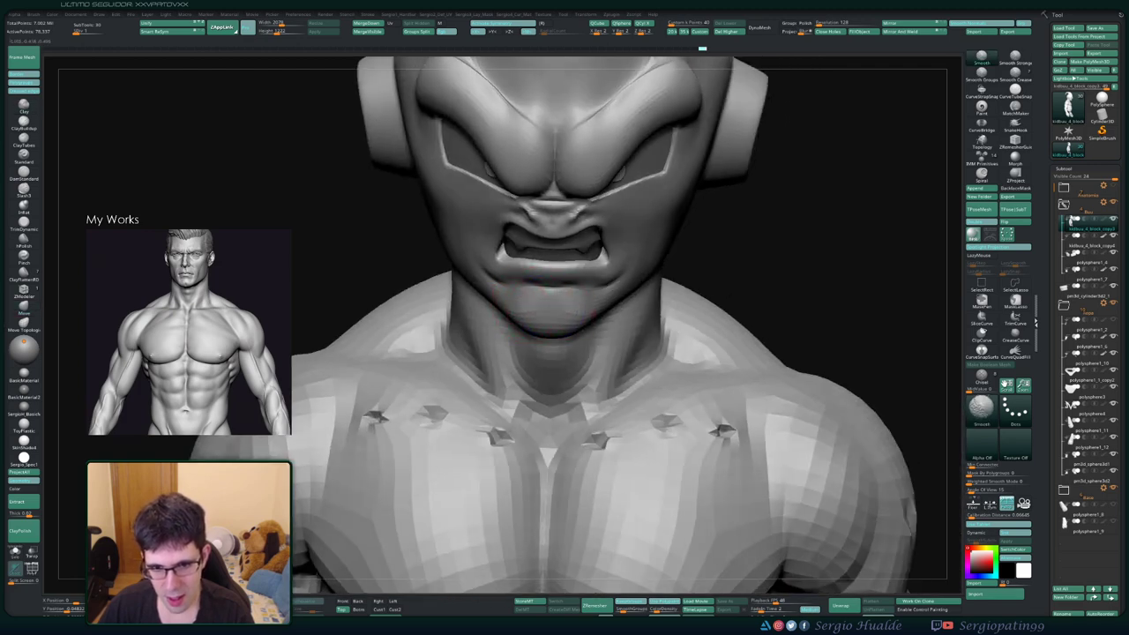
mouse_move(529, 313)
right_mouse_down()
mouse_move(562, 160)
mouse_move(479, 327)
mouse_move(491, 303)
mouse_move(481, 304)
right_mouse_up()
scroll(483, 304, "up", 1)
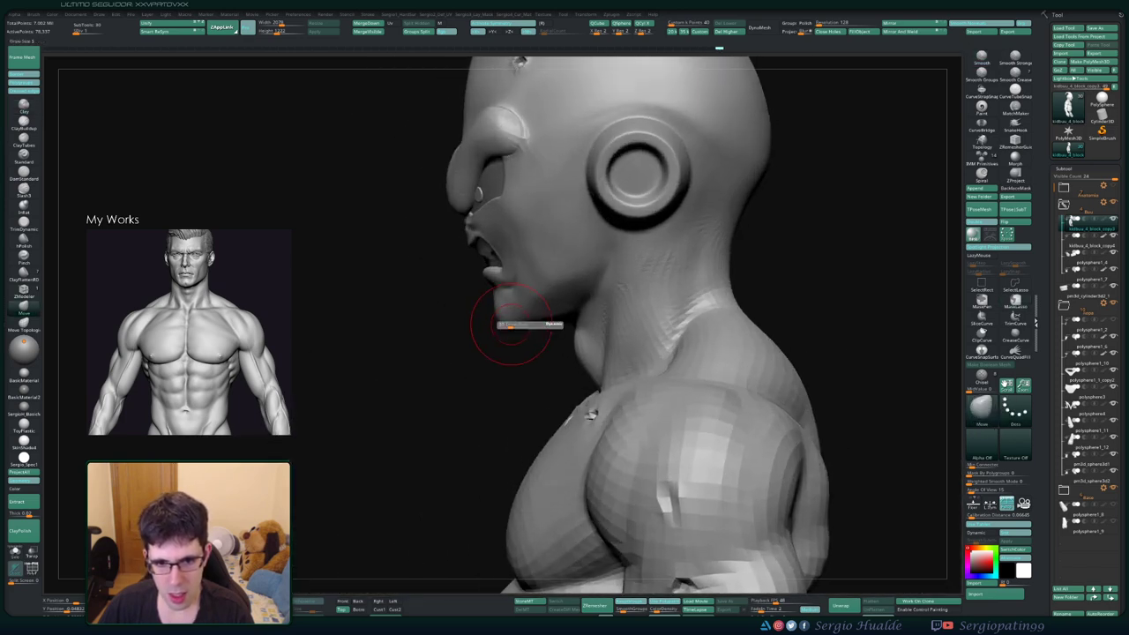
scroll(504, 303, "up", 3)
key("s")
left_click_drag(511, 320, 503, 333)
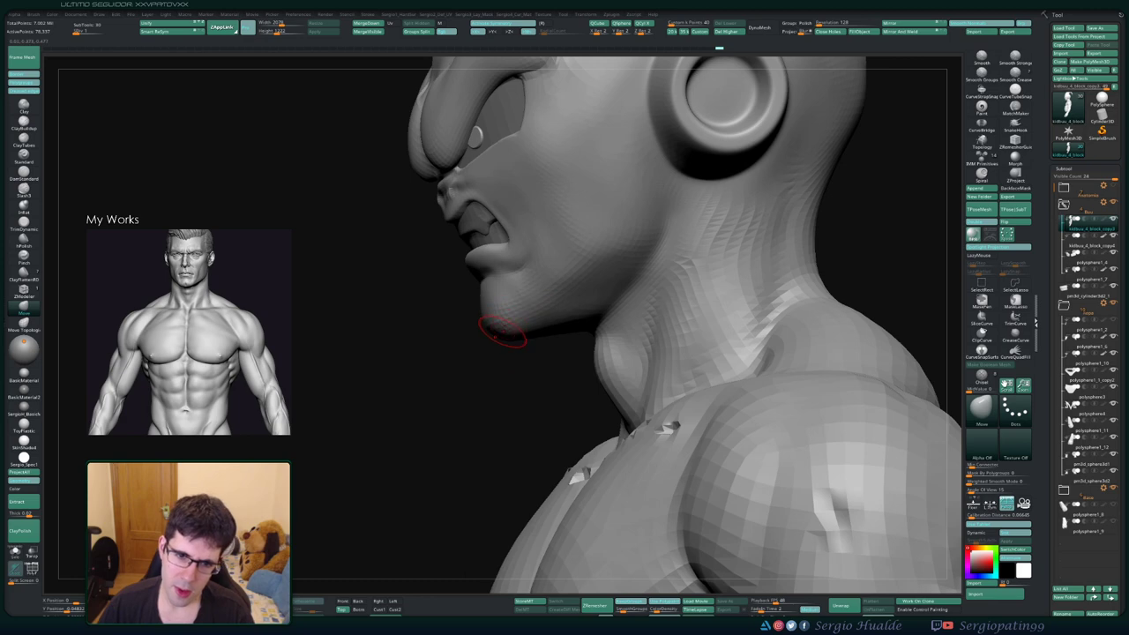
mouse_move(503, 332)
right_mouse_down()
mouse_move(529, 277)
mouse_move(450, 282)
mouse_move(462, 276)
right_mouse_up()
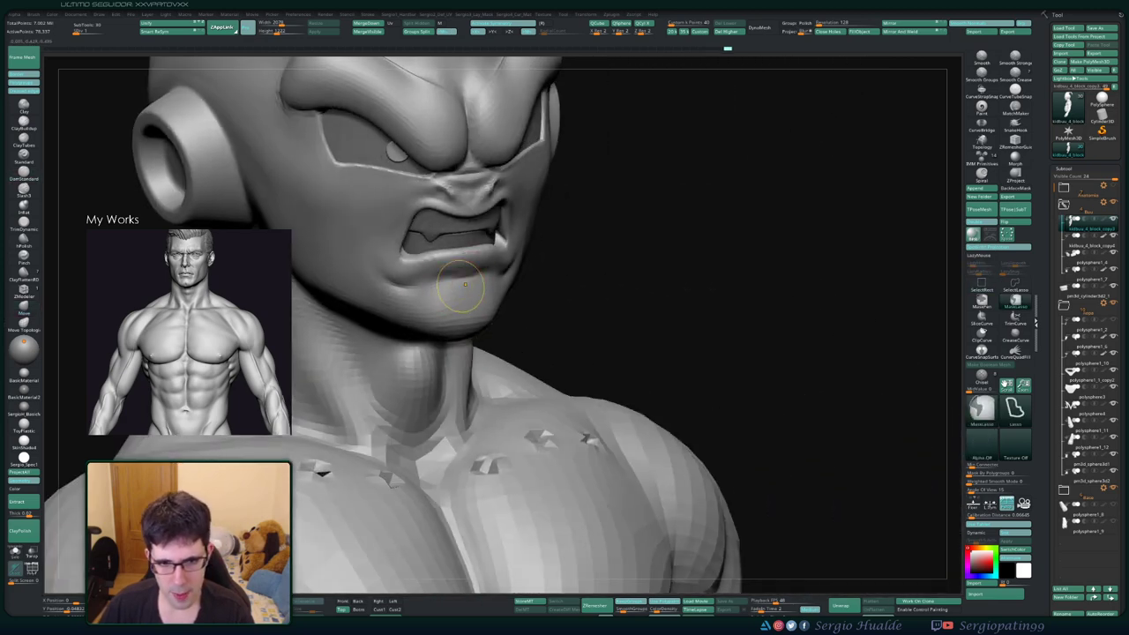
Carve snarl creases around the nose and mouth with the DamStandard brush
key("b")
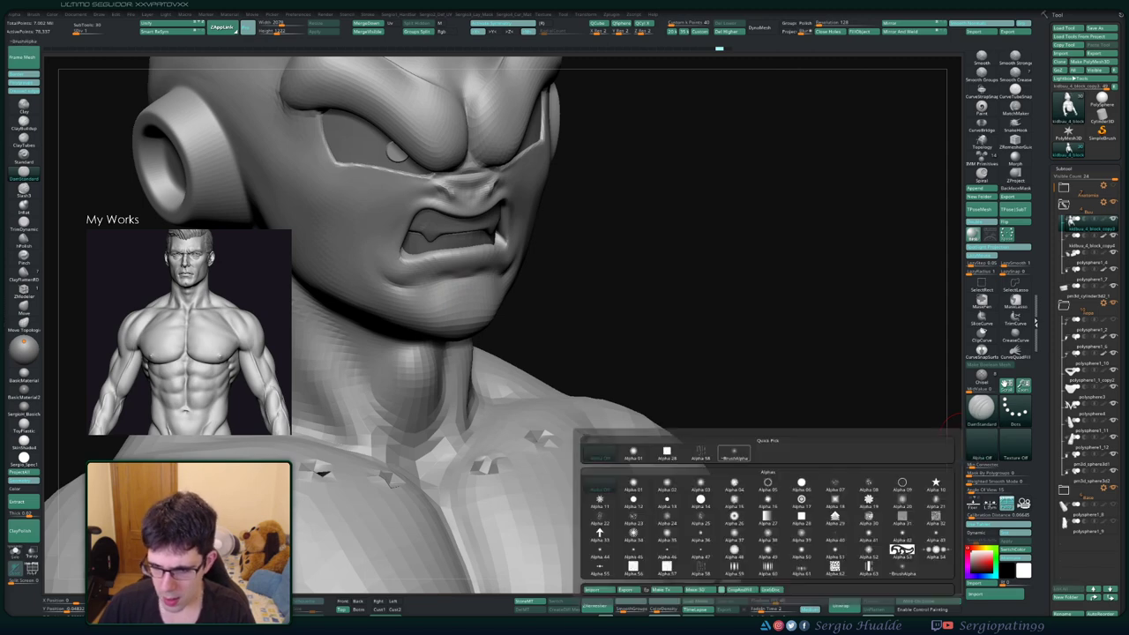
key("s")
key("r")
key("b")
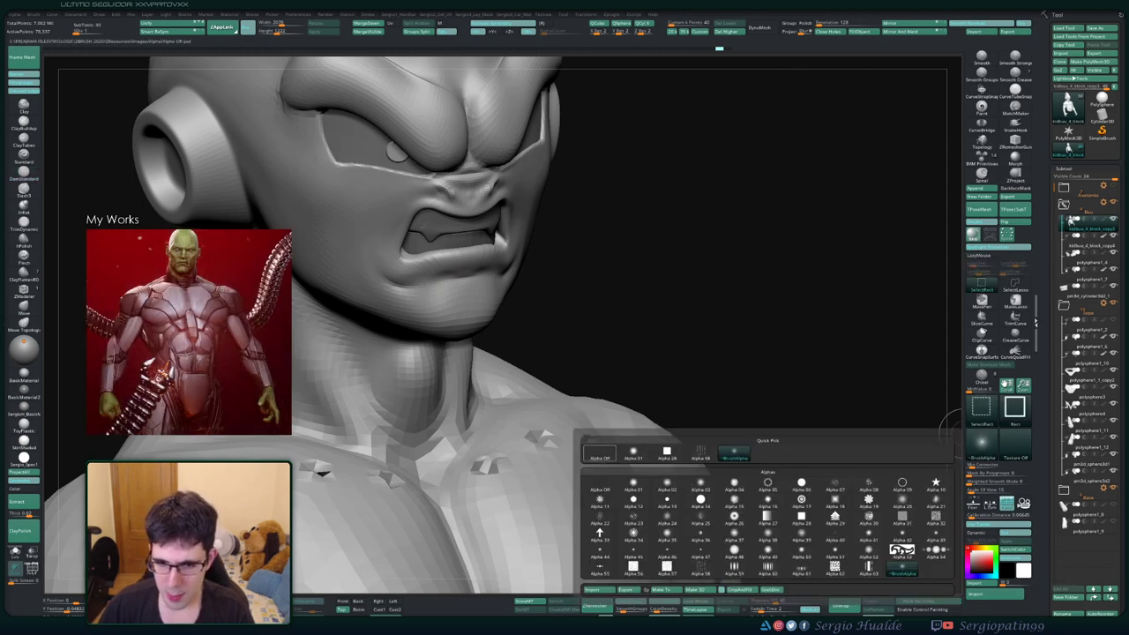
key("d")
key("s")
right_click_drag(952, 432, 882, 414)
right_click_drag(617, 317, 551, 313)
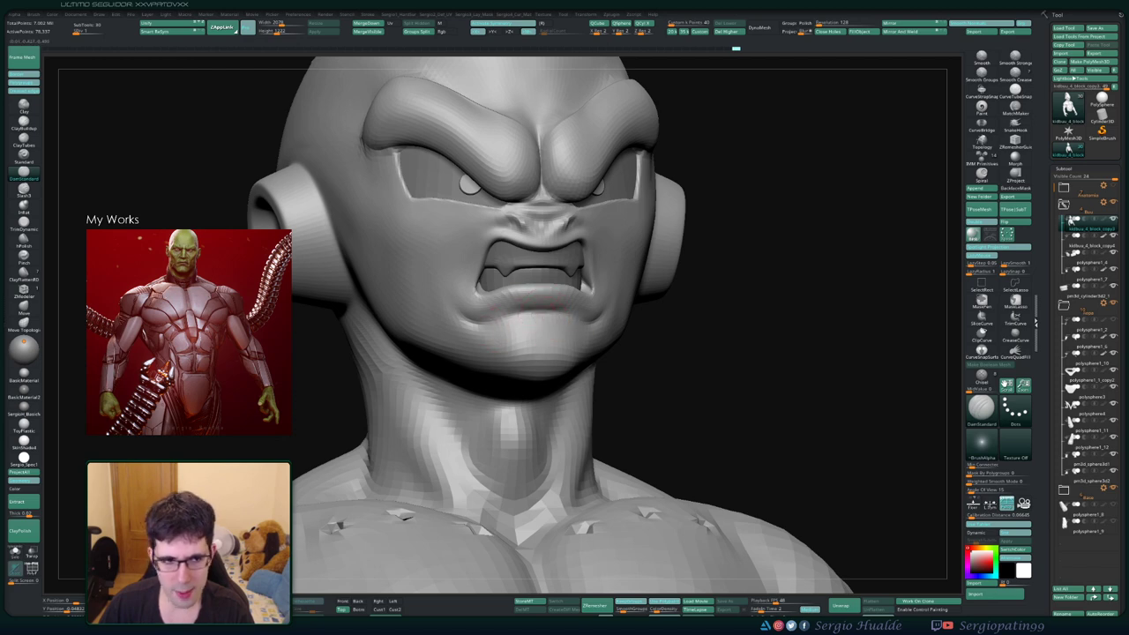
right_click_drag(476, 304, 547, 300)
Flatten the planes around the mouth and chin with the TrimDynamic brush
key("b")
key("t")
key("d")
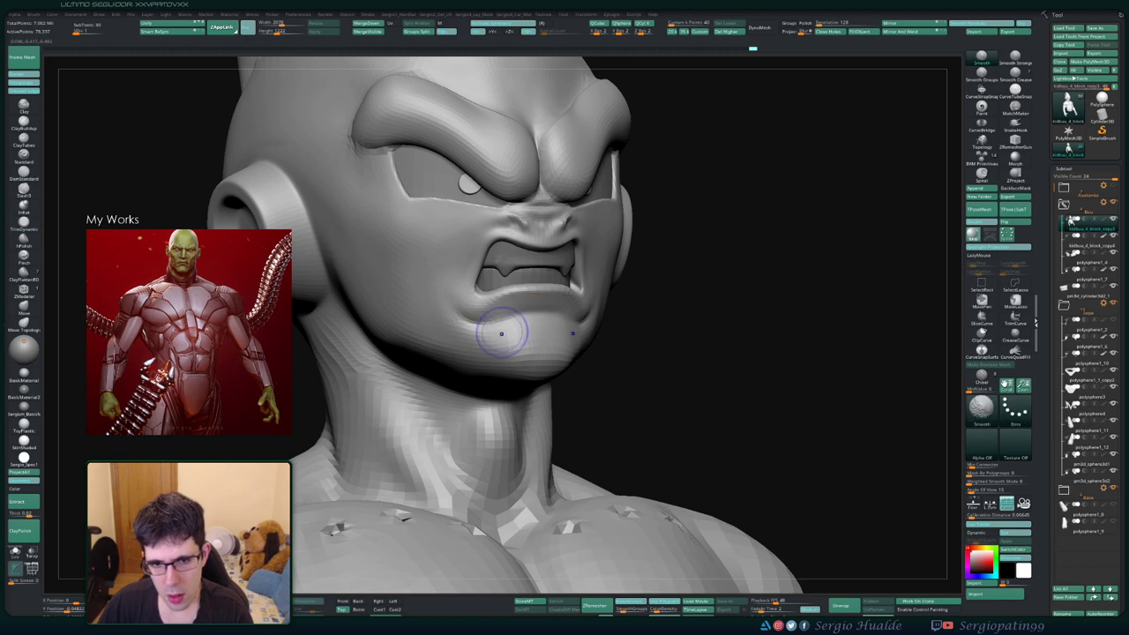
mouse_move(567, 302)
right_mouse_down()
mouse_move(521, 330)
mouse_move(553, 289)
mouse_move(560, 344)
right_mouse_up()
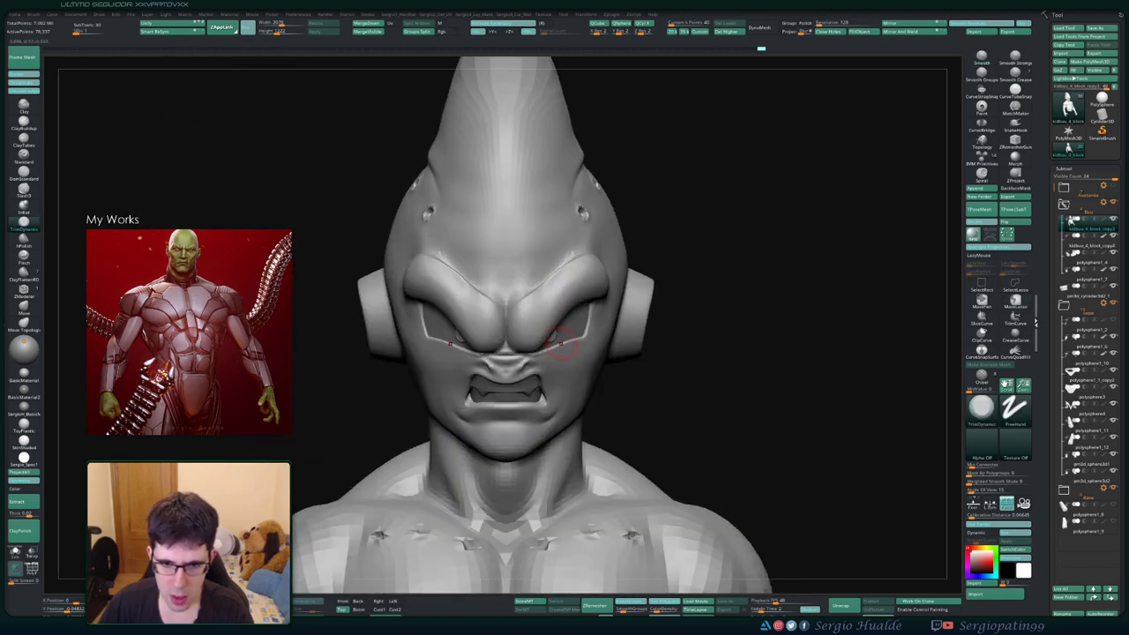
right_click_drag(568, 300, 549, 334)
Switch to the Move brush and make the eye sphere the active subtool
key("b")
key("m")
key("v")
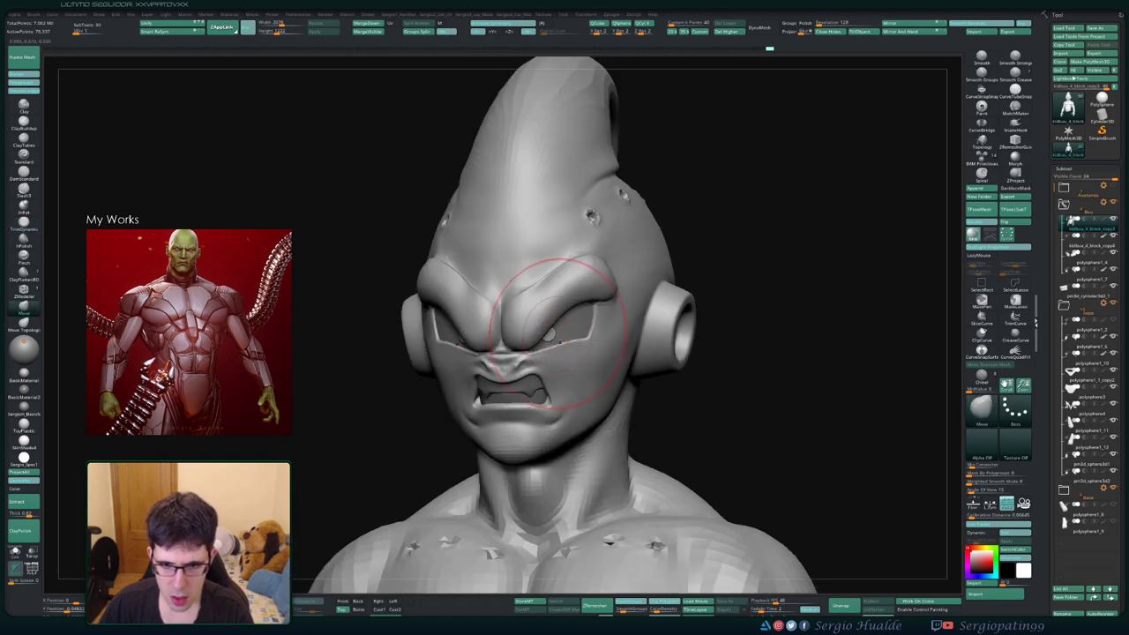
left_click(550, 335, "alt")
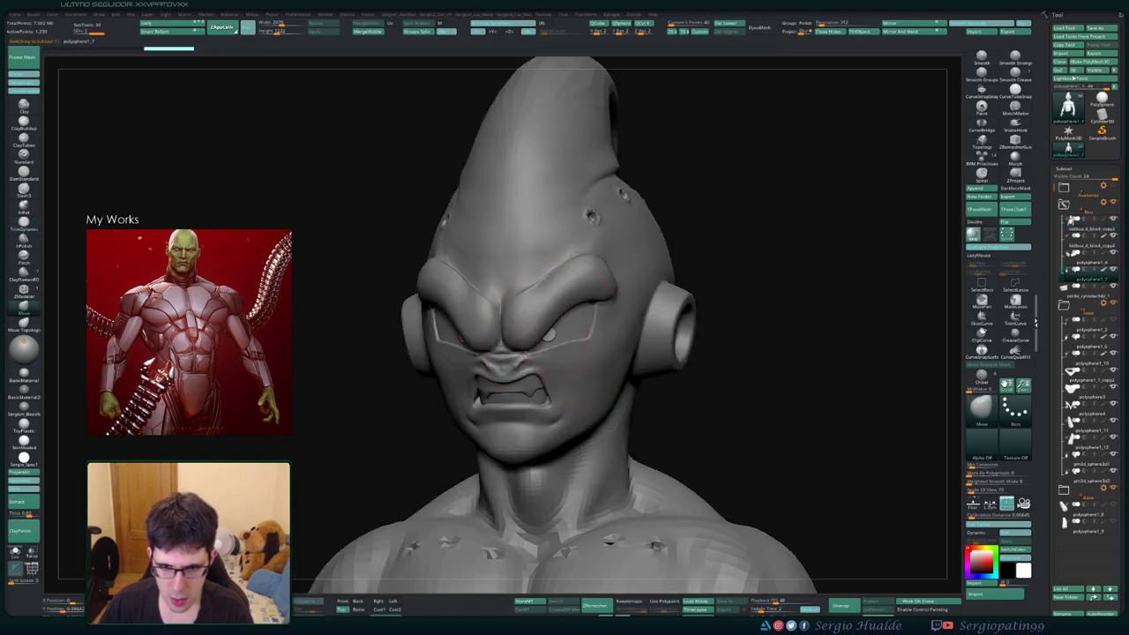
mouse_move(550, 333)
right_mouse_down()
mouse_move(529, 224)
mouse_move(564, 229)
mouse_move(577, 300)
mouse_move(498, 281)
mouse_move(551, 295)
right_mouse_up()
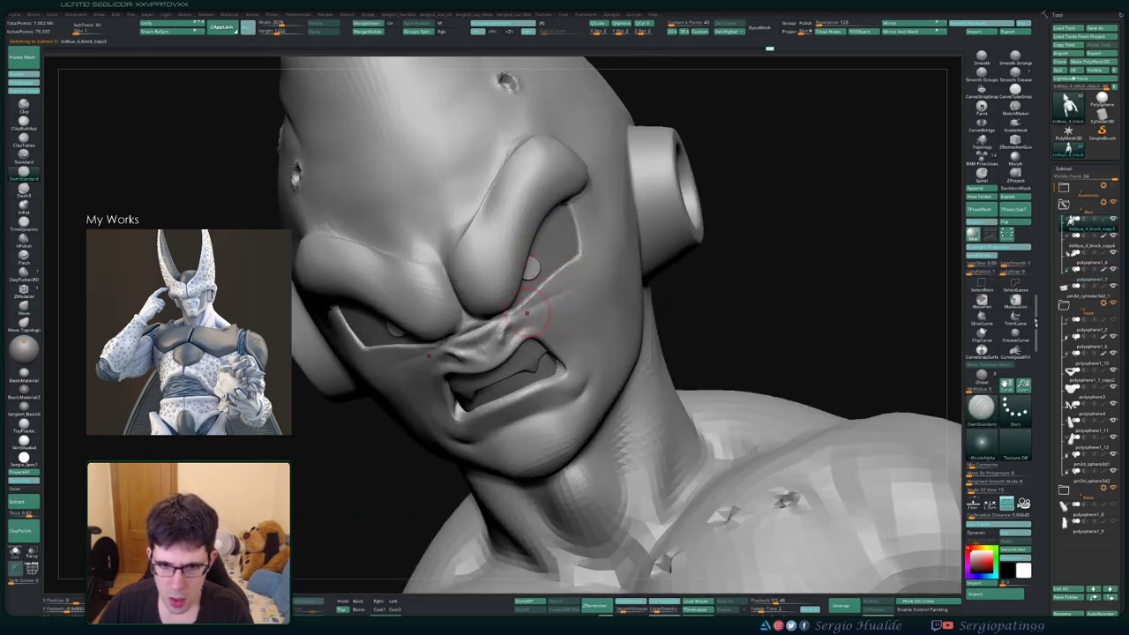
Build up and reshape the flesh around the flared nose with Clay and smoothing
key("ctrl")
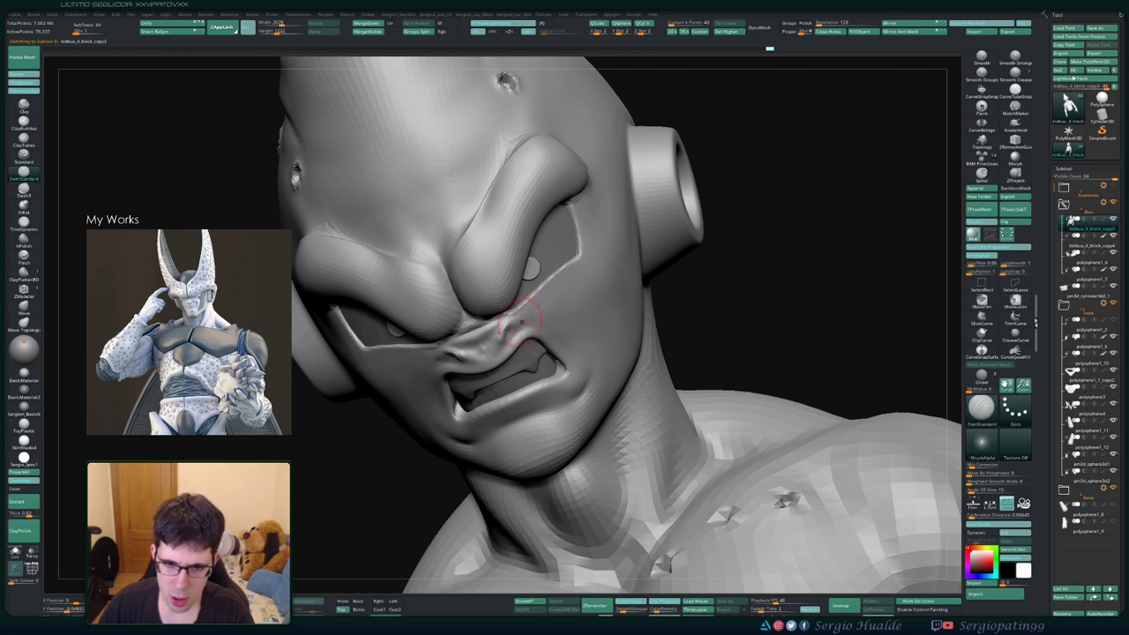
key("ctrl")
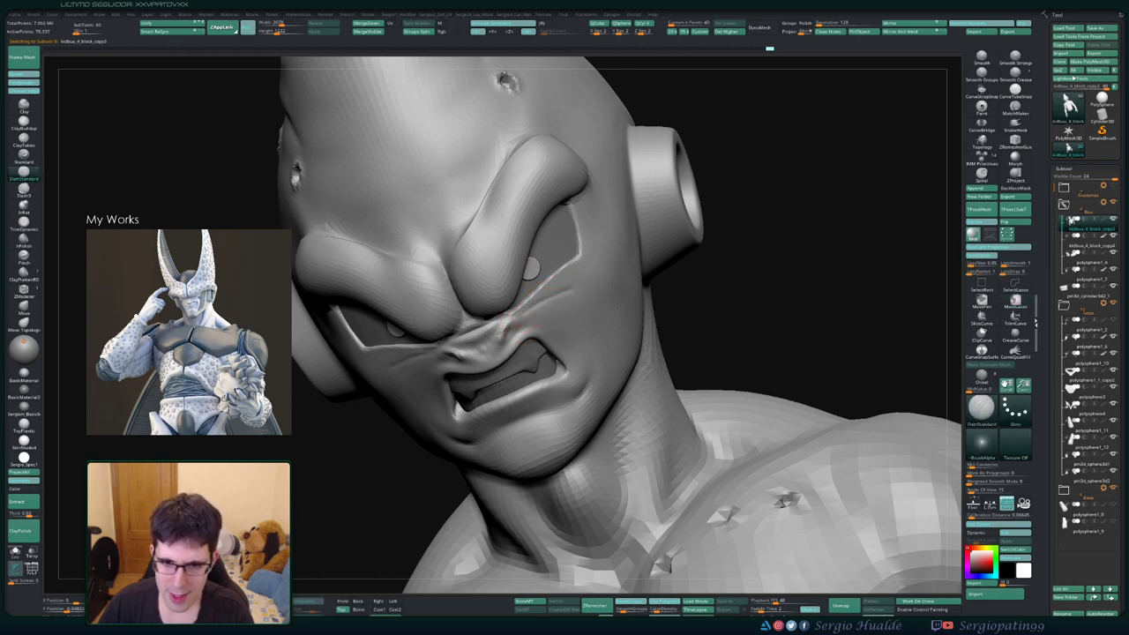
key("b")
key("c")
key("l")
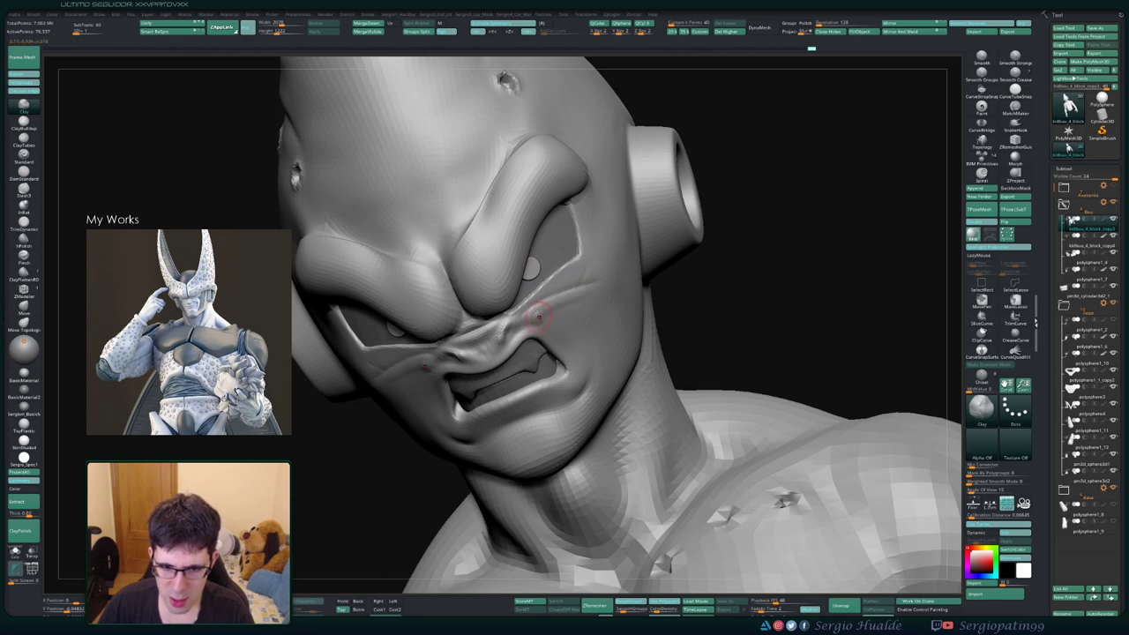
key("shift")
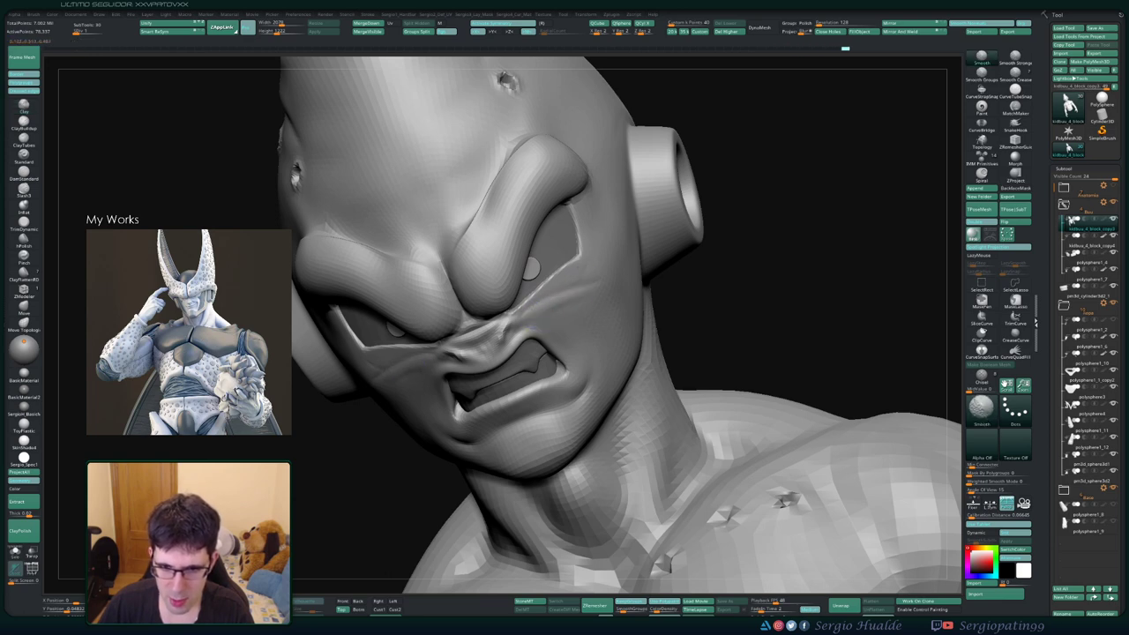
scroll(575, 299, "down", 2)
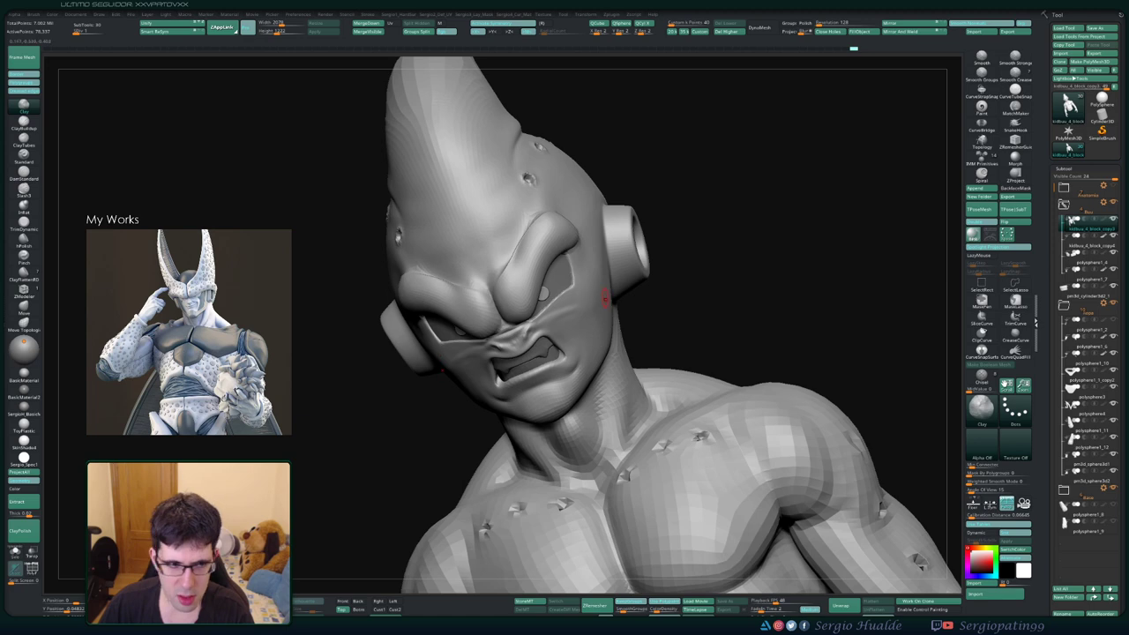
right_click_drag(596, 301, 593, 298)
key("ctrl")
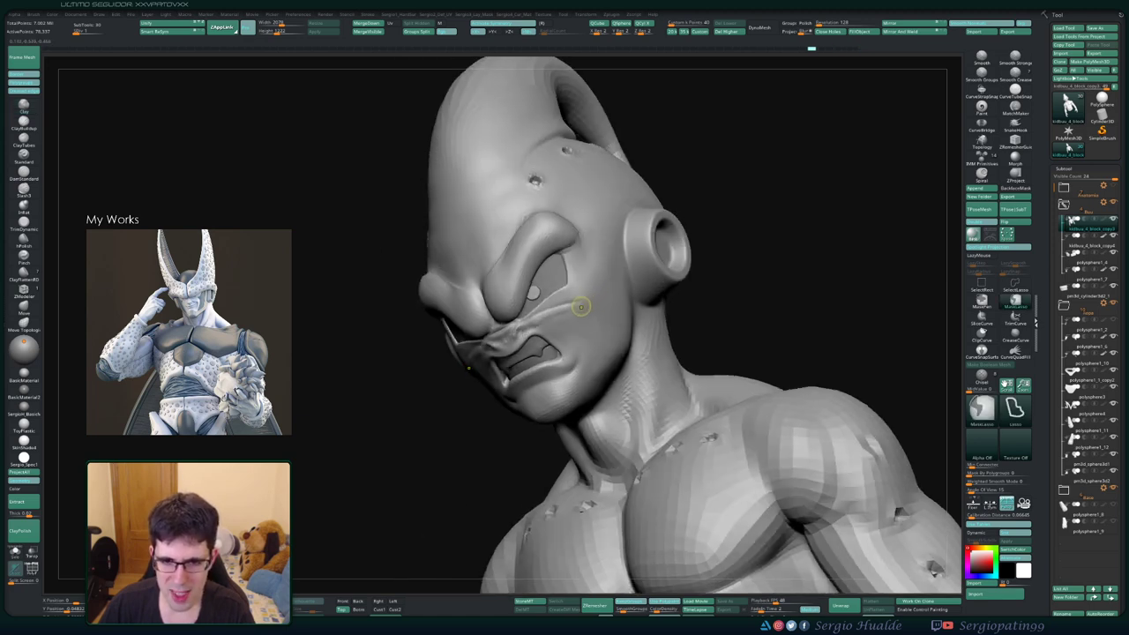
mouse_move(529, 333)
right_mouse_down()
mouse_move(513, 351)
mouse_move(633, 308)
mouse_move(624, 308)
right_mouse_up()
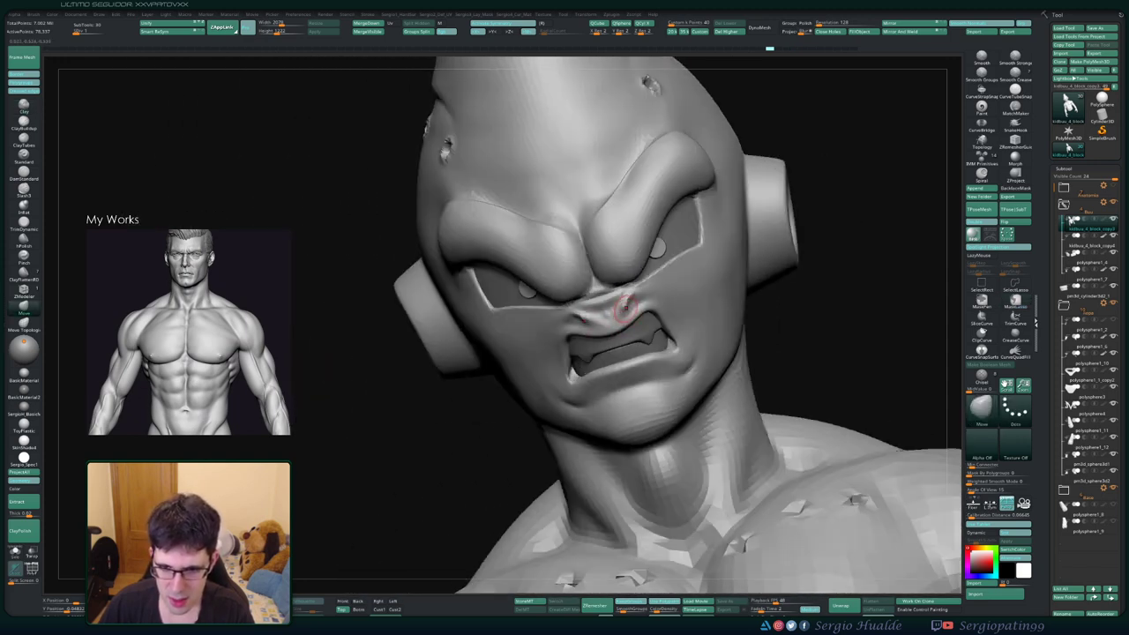
left_click_drag(624, 307, 623, 300)
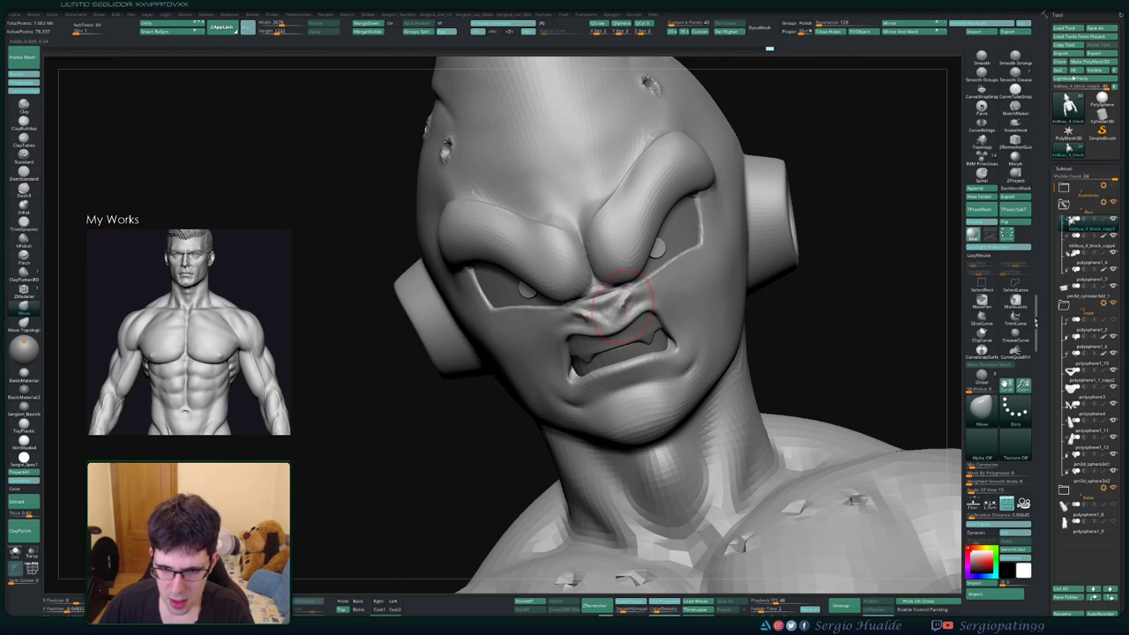
Check the snarling upper lip from several angles, smooth it, and zoom out to head and chest
right_click_drag(596, 315, 608, 319)
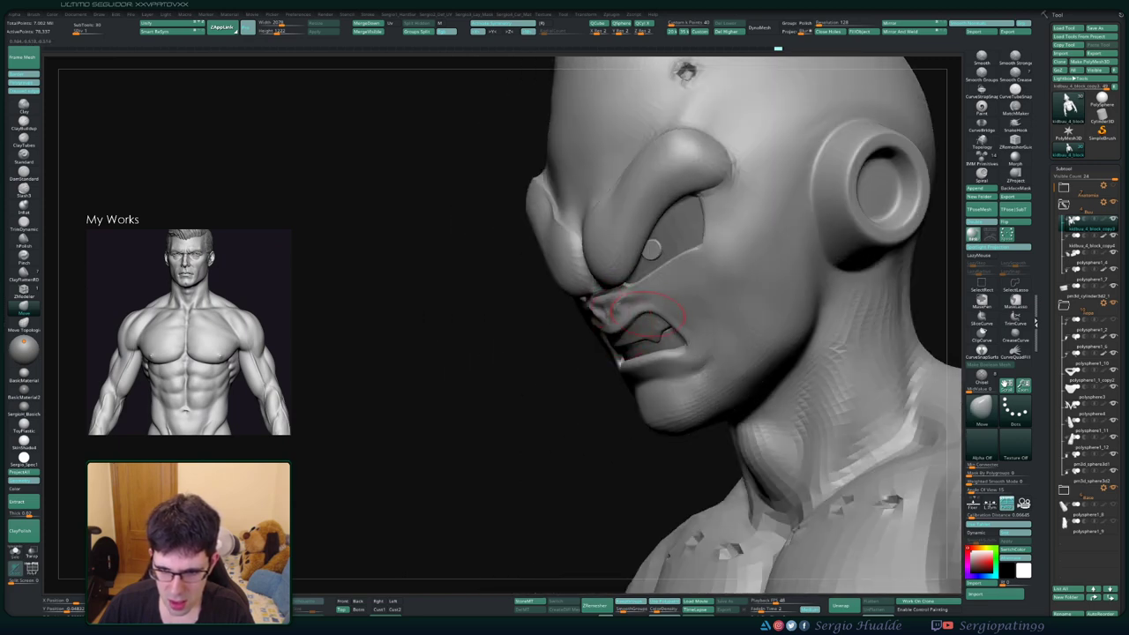
right_click_drag(656, 361, 550, 349)
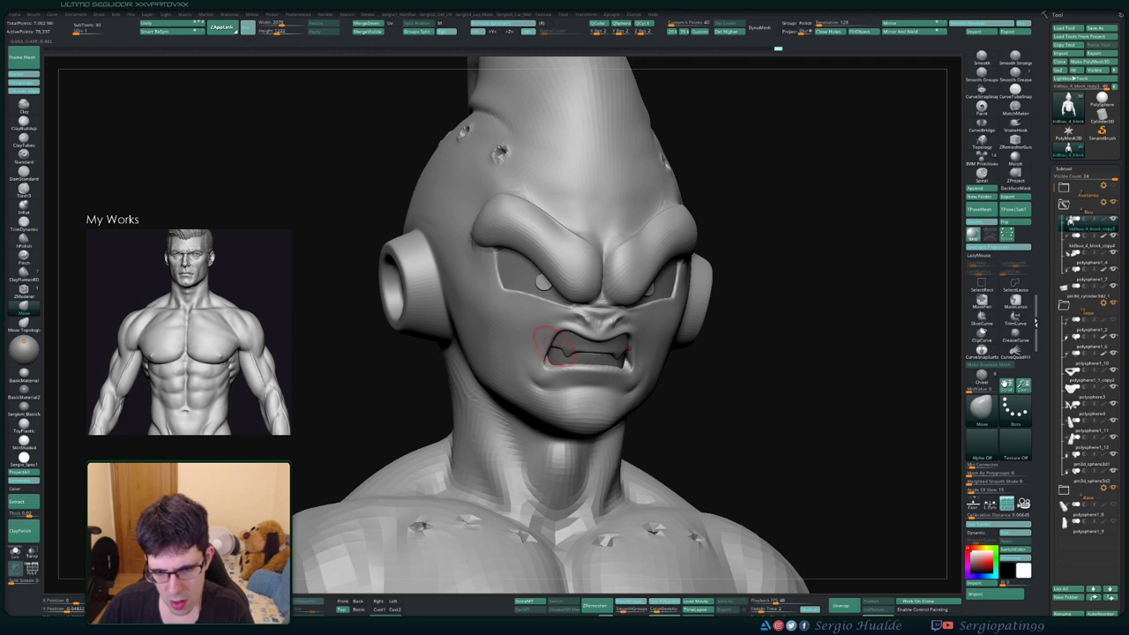
right_click_drag(547, 344, 568, 340)
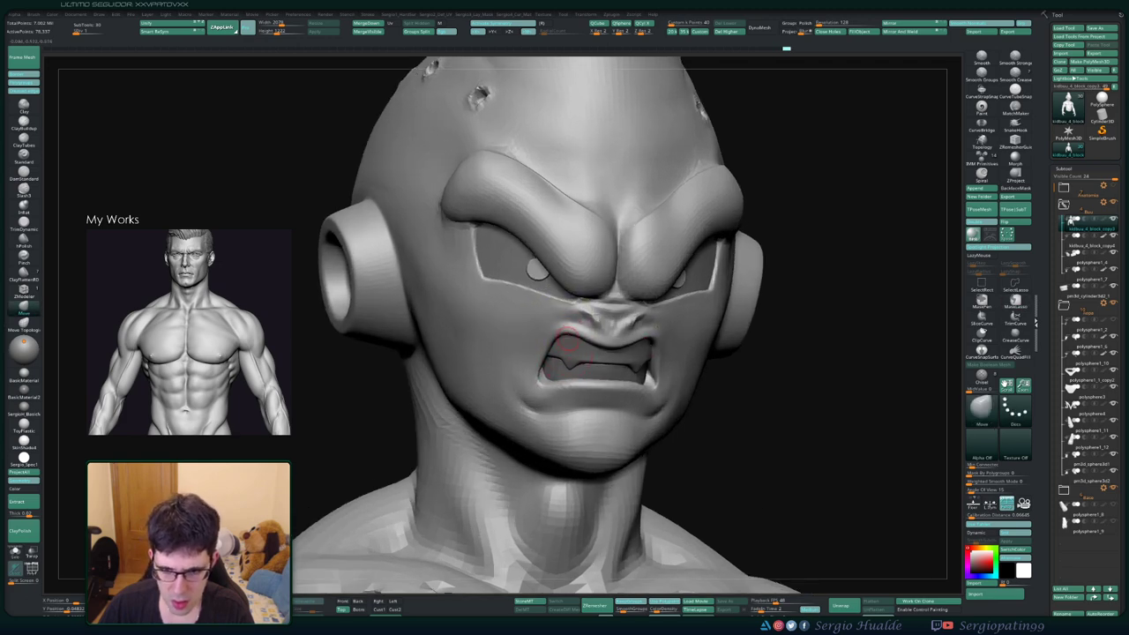
mouse_move(539, 384)
right_mouse_down()
mouse_move(548, 370)
mouse_move(538, 388)
right_mouse_up()
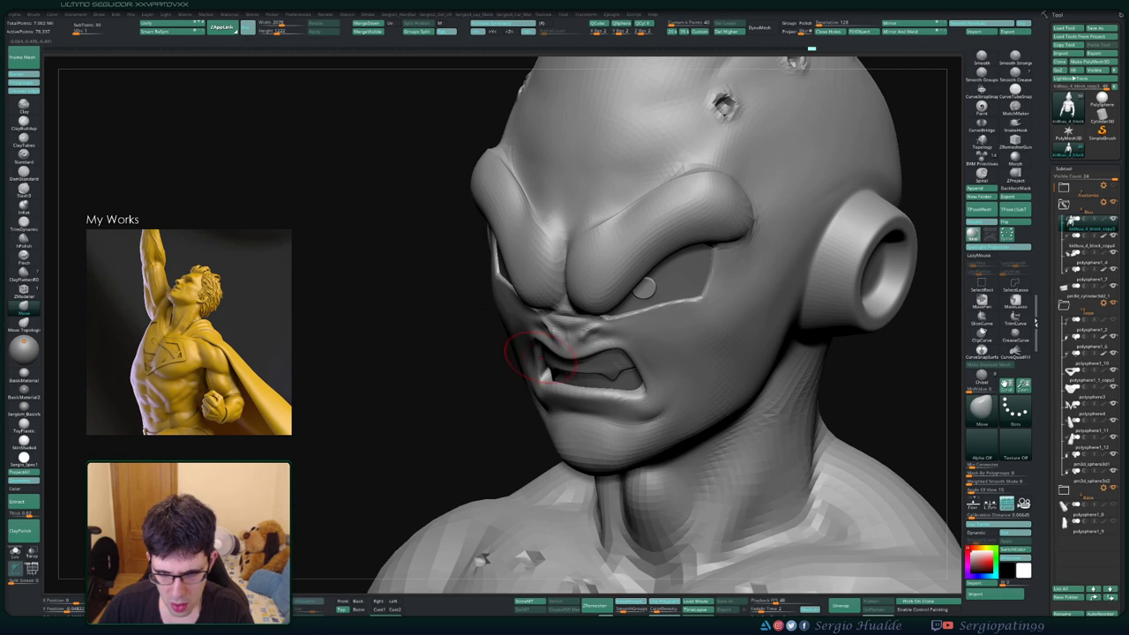
right_click_drag(529, 357, 589, 300)
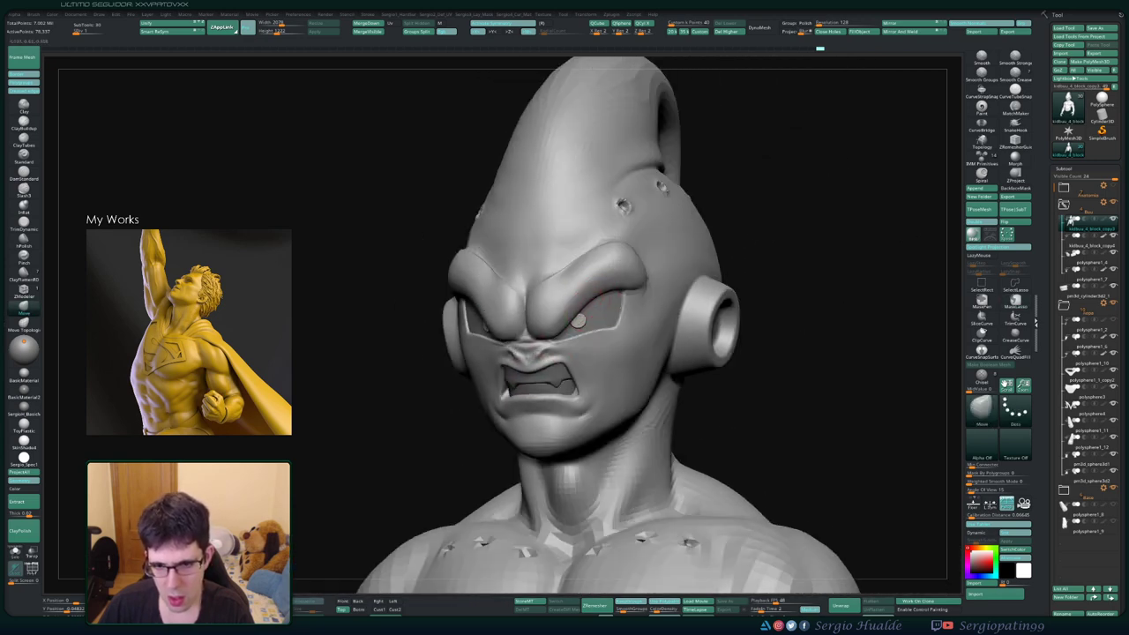
right_click_drag(588, 283, 542, 278)
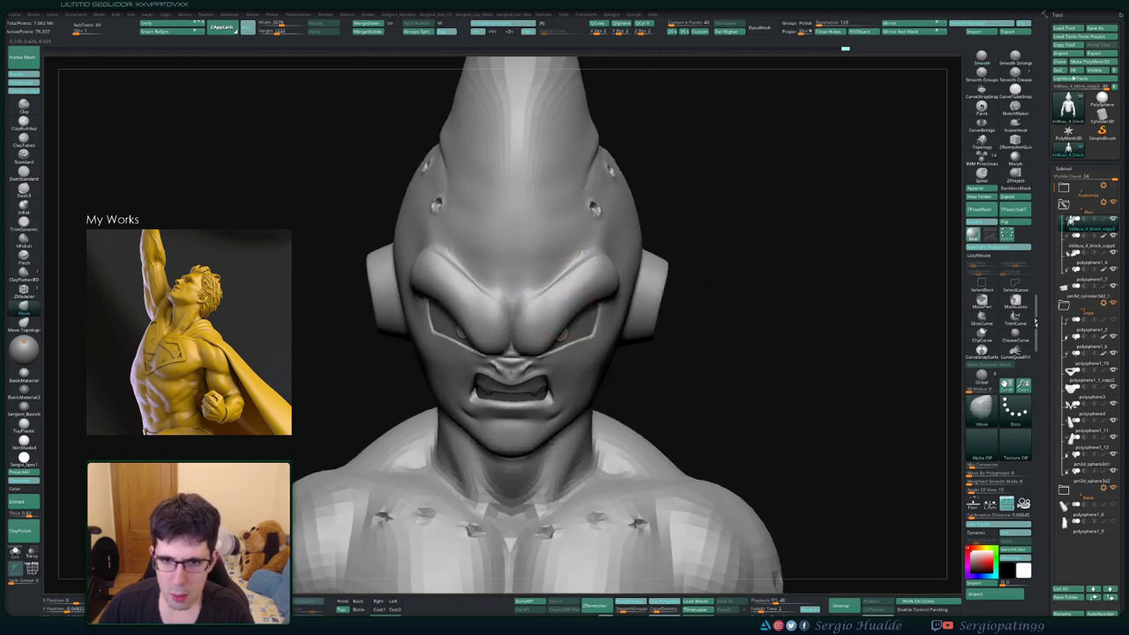
right_click_drag(593, 241, 607, 292)
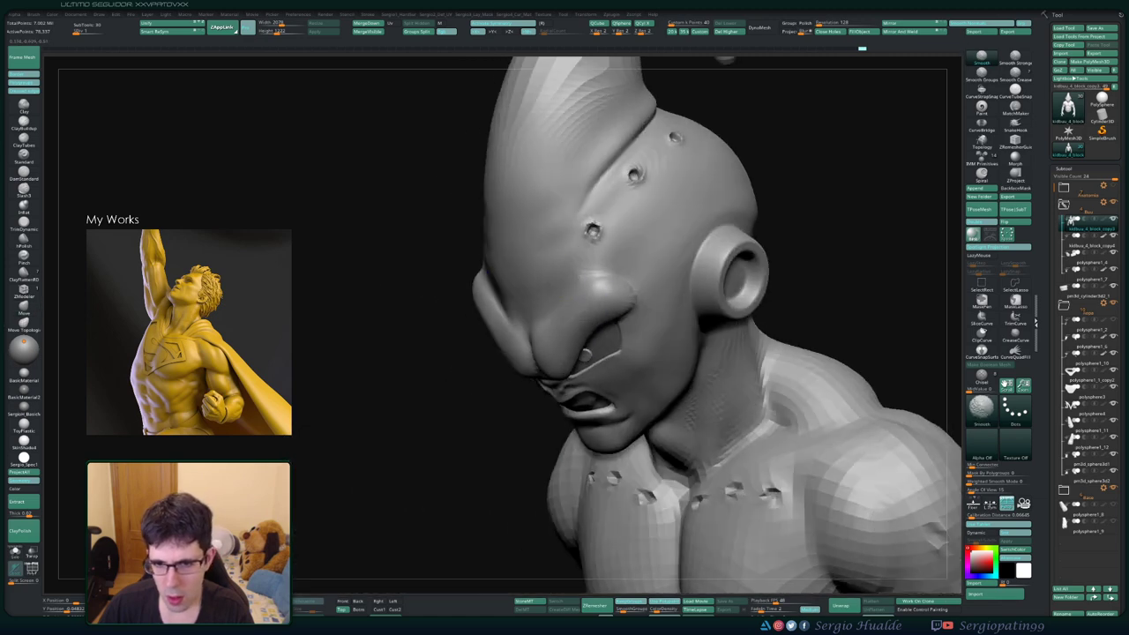
mouse_move(585, 354)
right_mouse_down()
mouse_move(577, 255)
mouse_move(565, 295)
right_mouse_up()
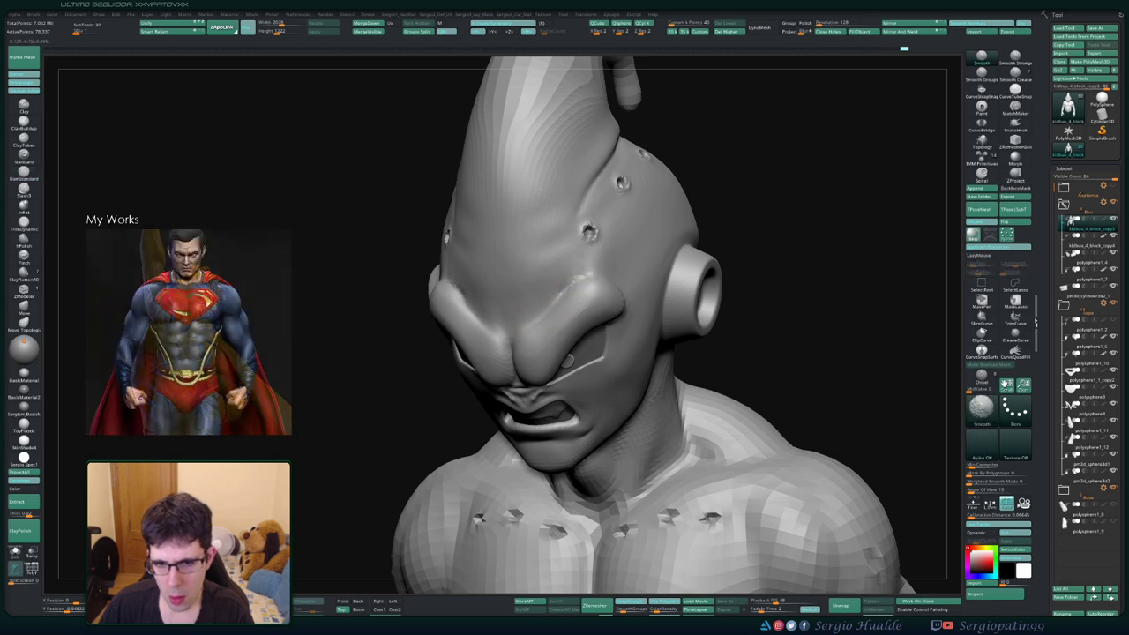
mouse_move(565, 286)
right_mouse_down()
mouse_move(618, 281)
mouse_move(540, 282)
mouse_move(533, 300)
right_mouse_up()
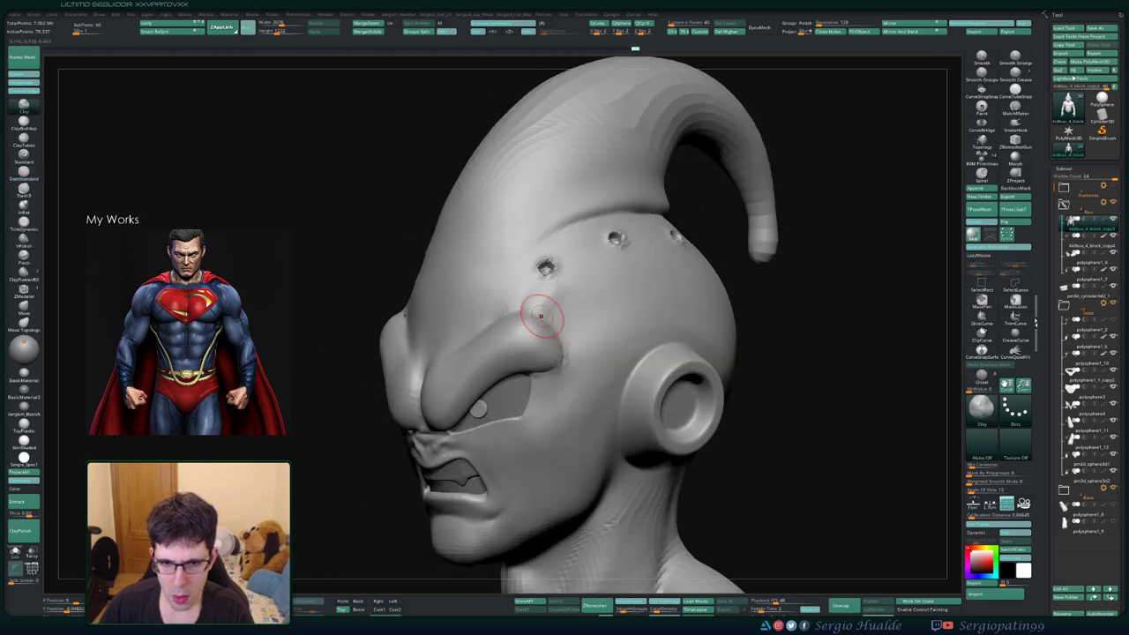
key("shift")
mouse_move(492, 338)
right_mouse_down()
mouse_move(536, 340)
mouse_move(573, 291)
mouse_move(595, 304)
mouse_move(650, 244)
mouse_move(657, 263)
right_mouse_up()
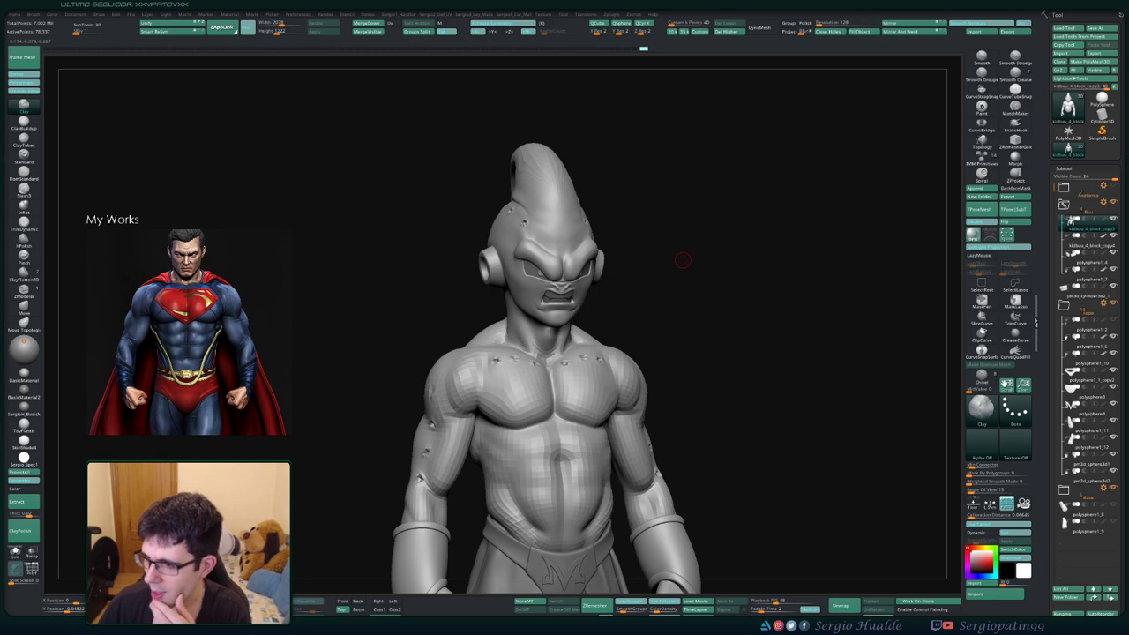
Smooth the lip surface beside the mouth and the lower lip
right_click_drag(687, 256, 670, 264)
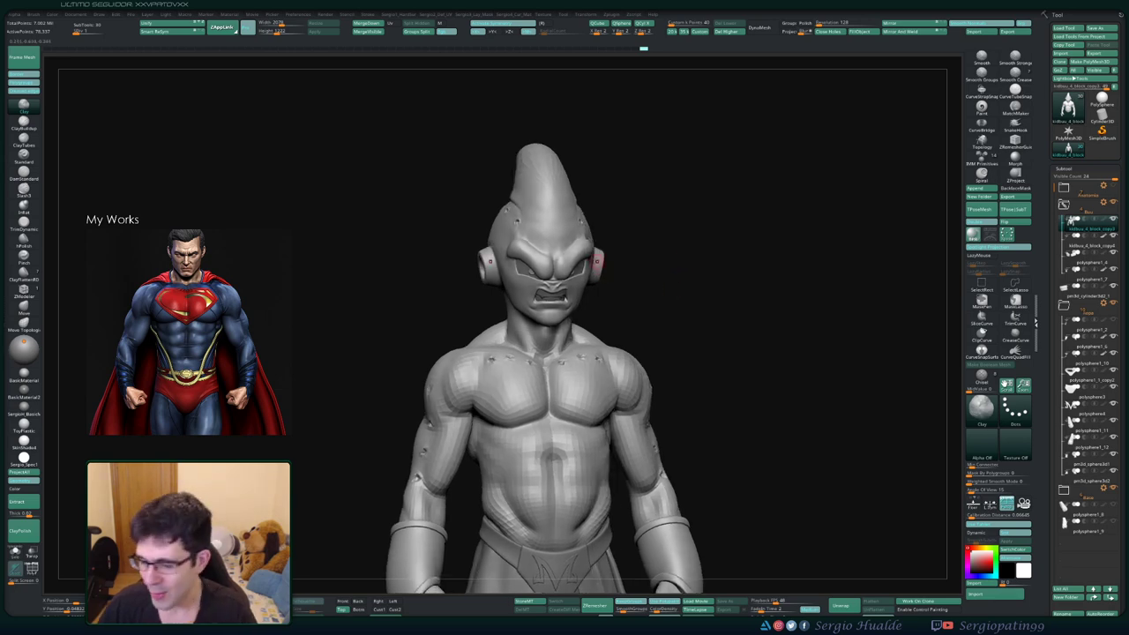
key("ctrl")
right_click_drag(547, 291, 556, 331, "alt")
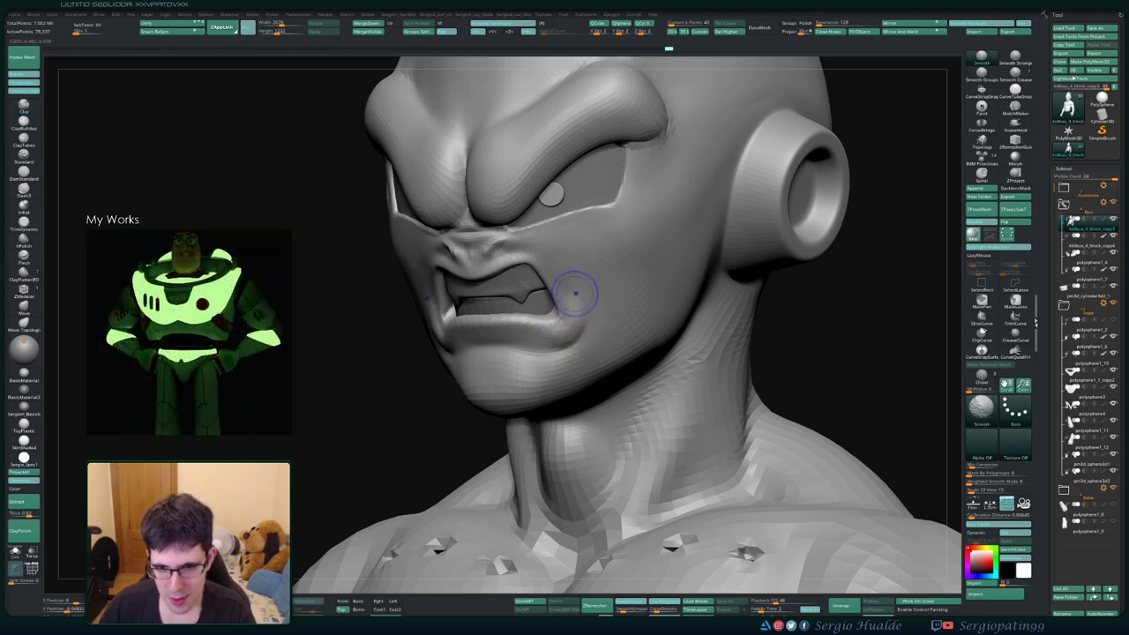
left_click_drag(569, 332, 561, 346, "shift")
right_click_drag(560, 344, 569, 332)
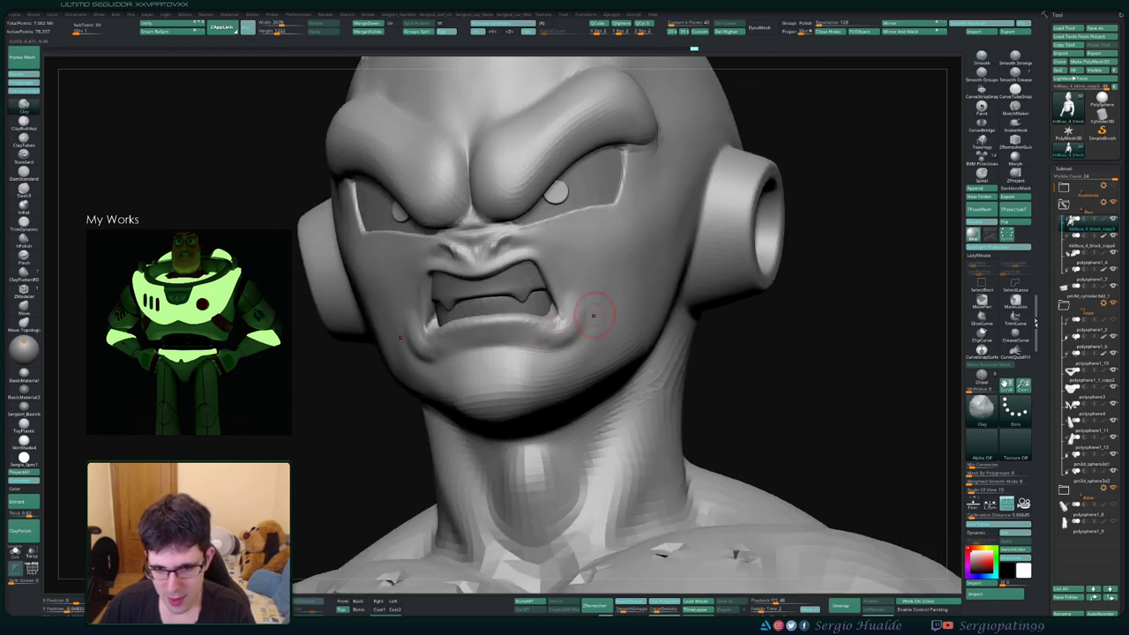
mouse_move(593, 315)
left_mouse_down("shift")
mouse_move(562, 333)
mouse_move(582, 308)
left_mouse_up("shift")
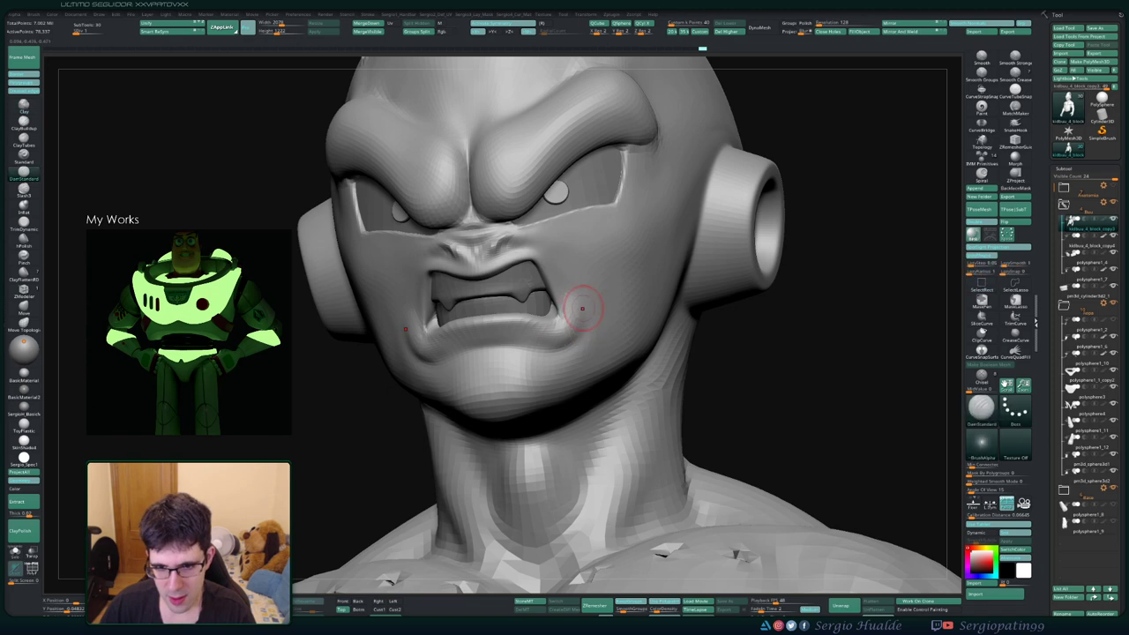
Inspect the smoothed mouth from both profiles, then frame the model and view head and chest
right_click_drag(519, 356, 429, 372)
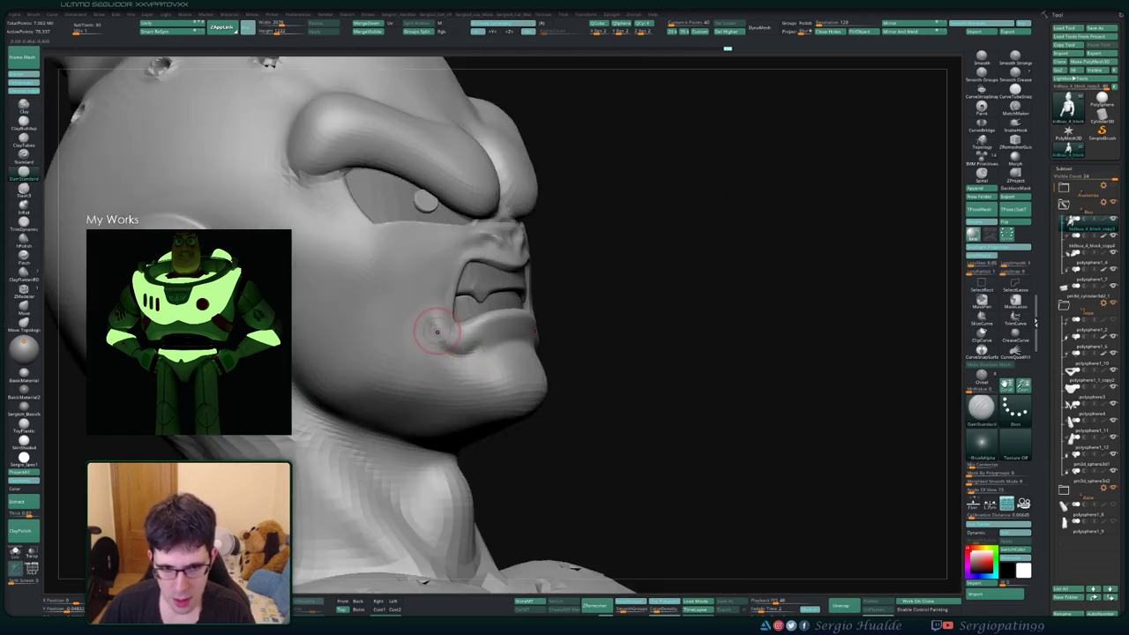
mouse_move(436, 332)
right_mouse_down()
mouse_move(447, 303)
mouse_move(544, 297)
right_mouse_up()
right_click_drag(461, 312, 449, 300)
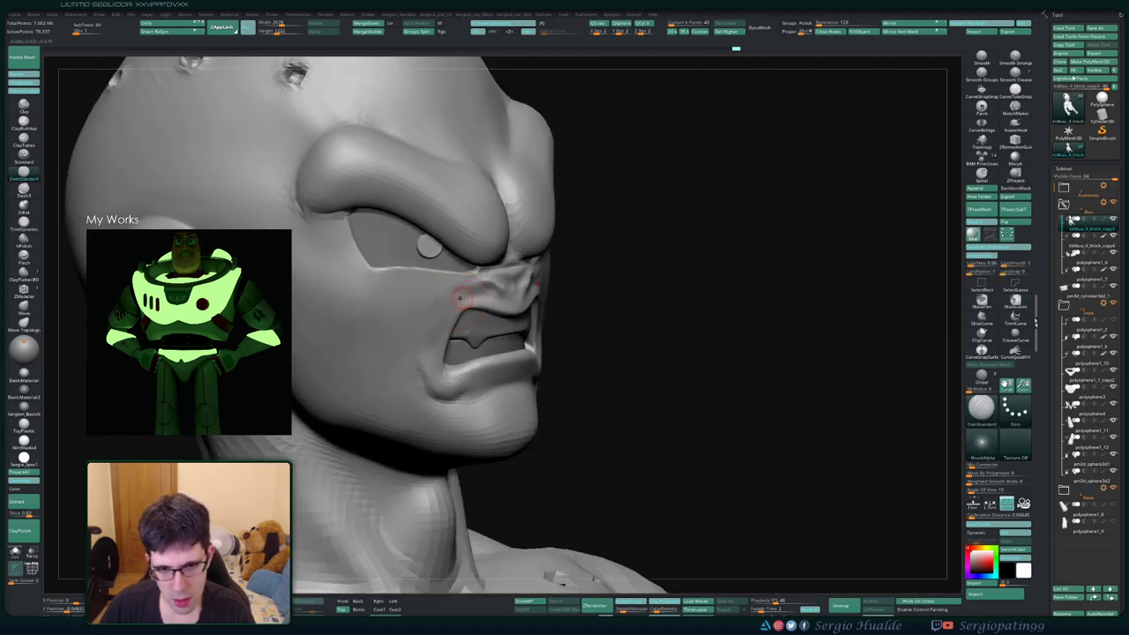
mouse_move(450, 326)
right_mouse_down()
mouse_move(429, 357)
mouse_move(527, 381)
right_mouse_up()
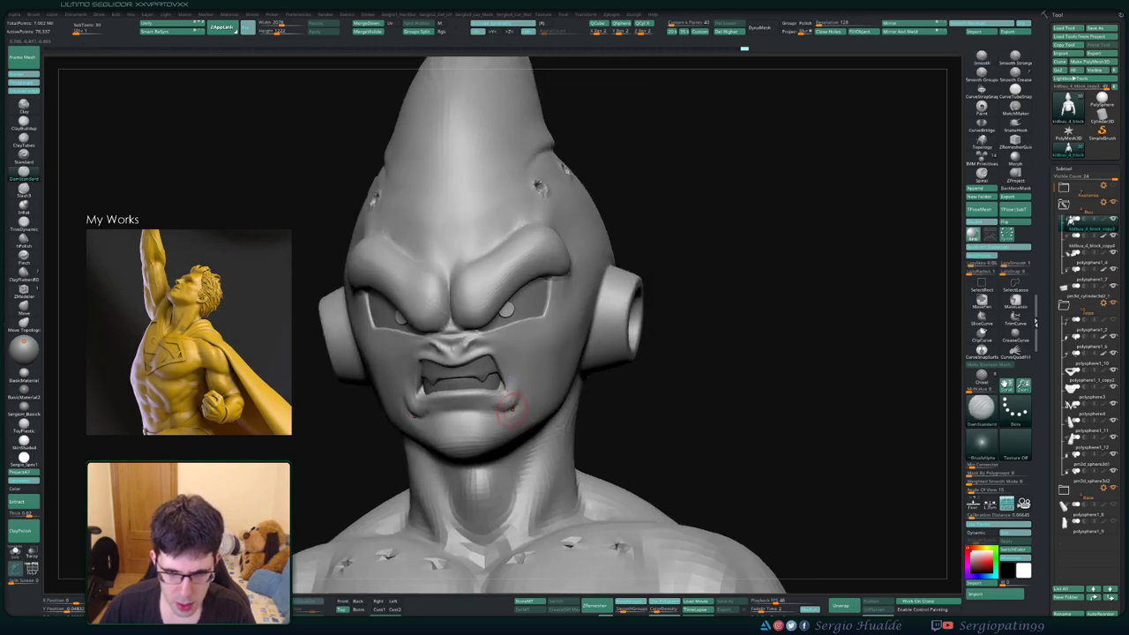
key("f")
mouse_move(520, 404)
right_mouse_down()
mouse_move(591, 338)
mouse_move(535, 377)
mouse_move(554, 377)
mouse_move(476, 389)
right_mouse_up()
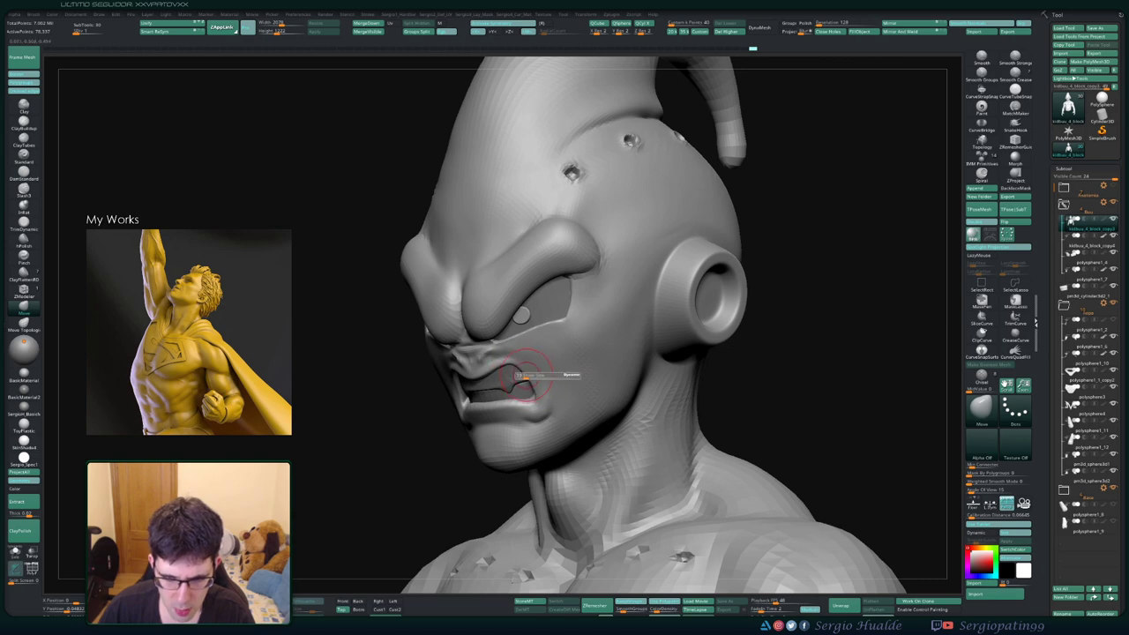
right_click_drag(523, 374, 507, 366)
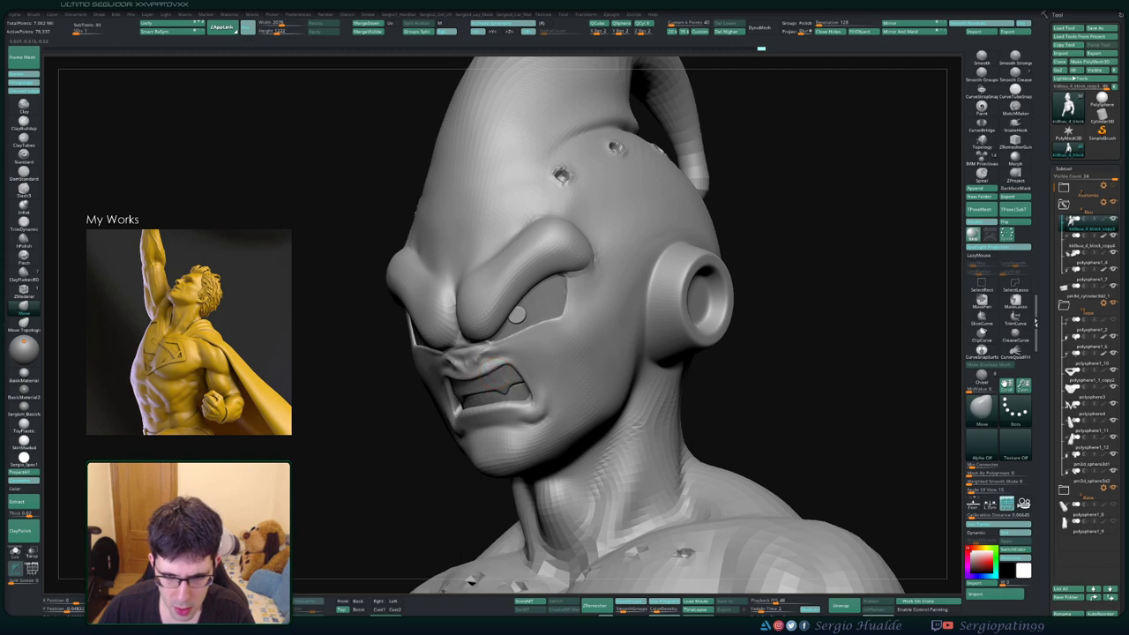
right_click_drag(494, 375, 511, 397)
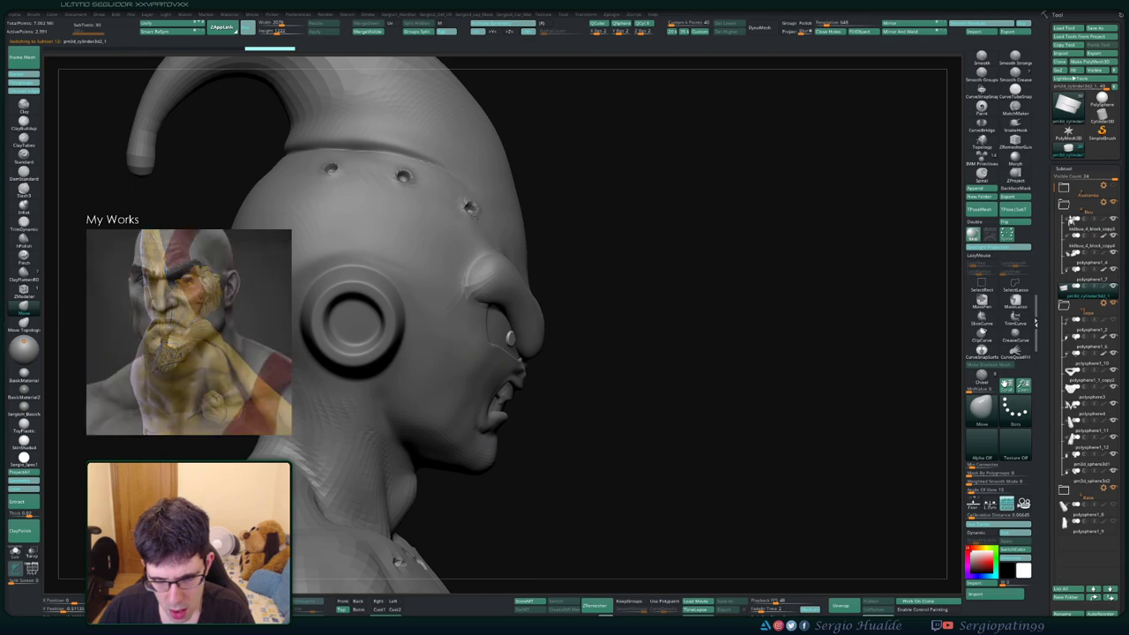
Orbit the bust to review it from profile, three-quarter and front views
mouse_move(479, 403)
left_mouse_down()
mouse_move(514, 410)
mouse_move(520, 335)
left_mouse_up()
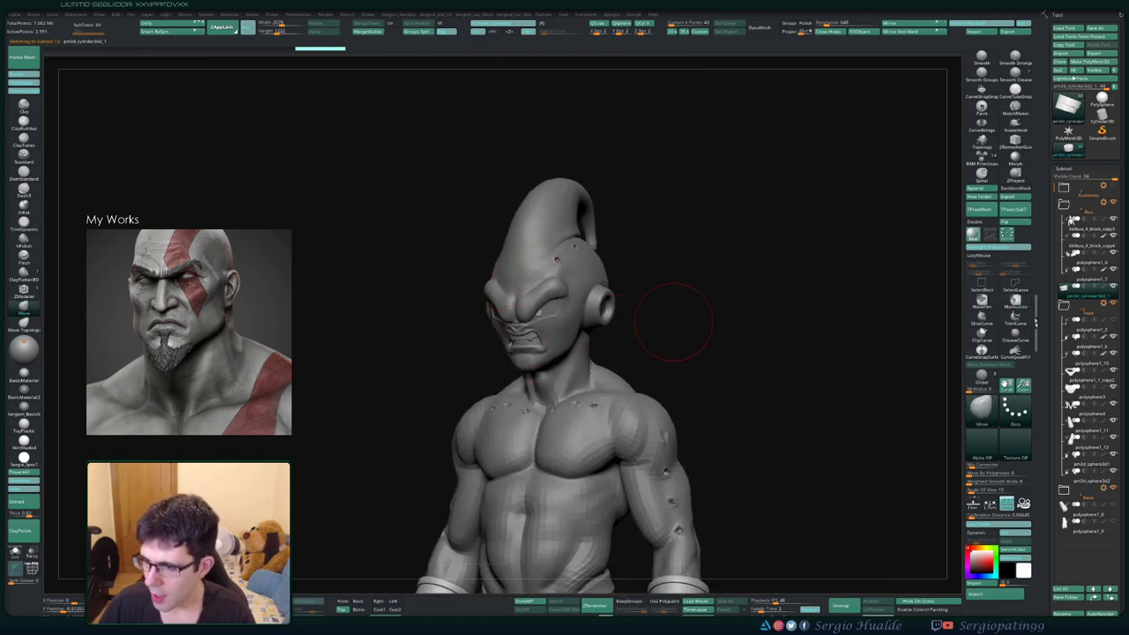
left_click_drag(673, 322, 608, 335)
scroll(527, 353, "up", 3)
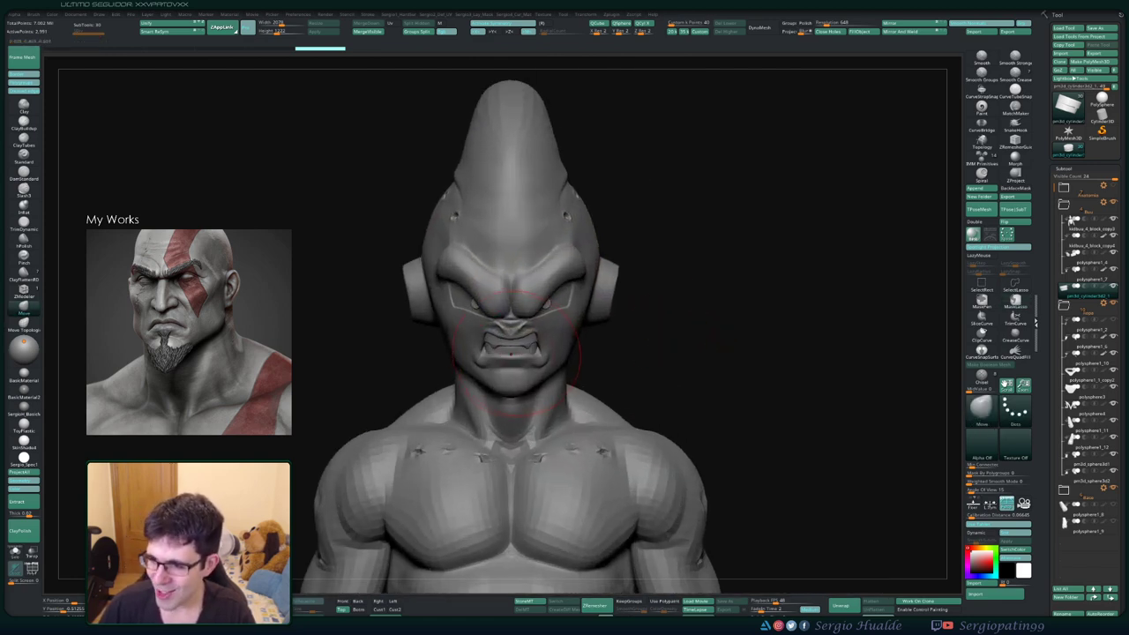
mouse_move(533, 358)
left_mouse_down()
mouse_move(510, 353)
mouse_move(653, 322)
left_mouse_up()
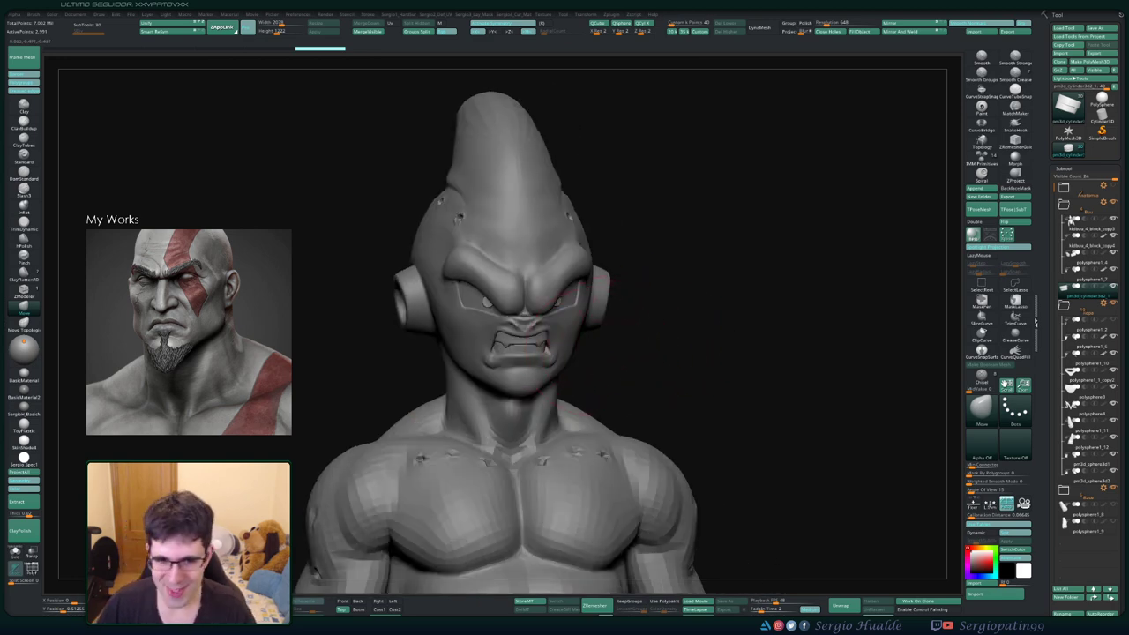
mouse_move(538, 322)
left_mouse_down()
mouse_move(507, 317)
mouse_move(562, 371)
left_mouse_up()
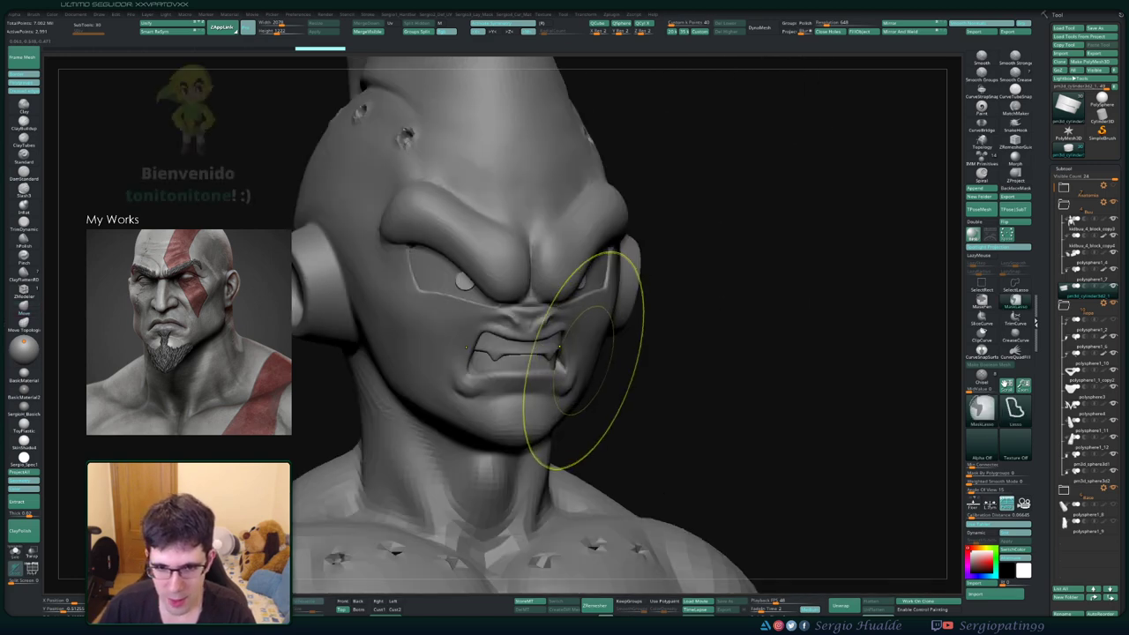
mouse_move(603, 298)
left_mouse_down()
mouse_move(567, 342)
mouse_move(551, 328)
left_mouse_up()
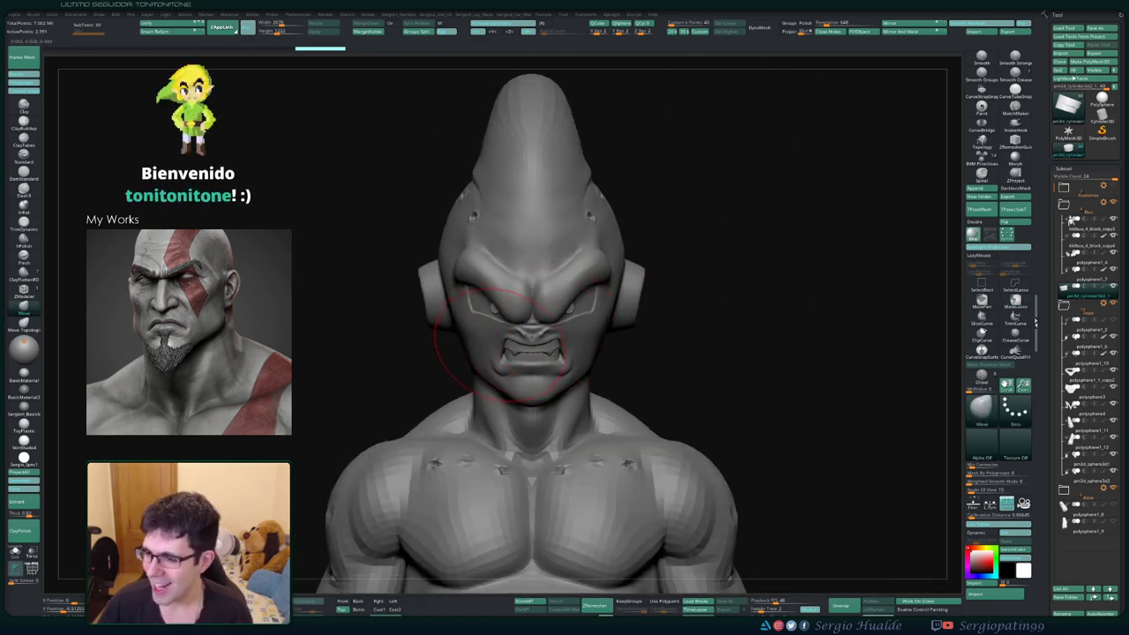
Solo the cylinder mouth piece with Alt+S and show its polygon wireframe
mouse_move(680, 303)
left_mouse_down()
mouse_move(529, 332)
mouse_move(935, 233)
left_mouse_up()
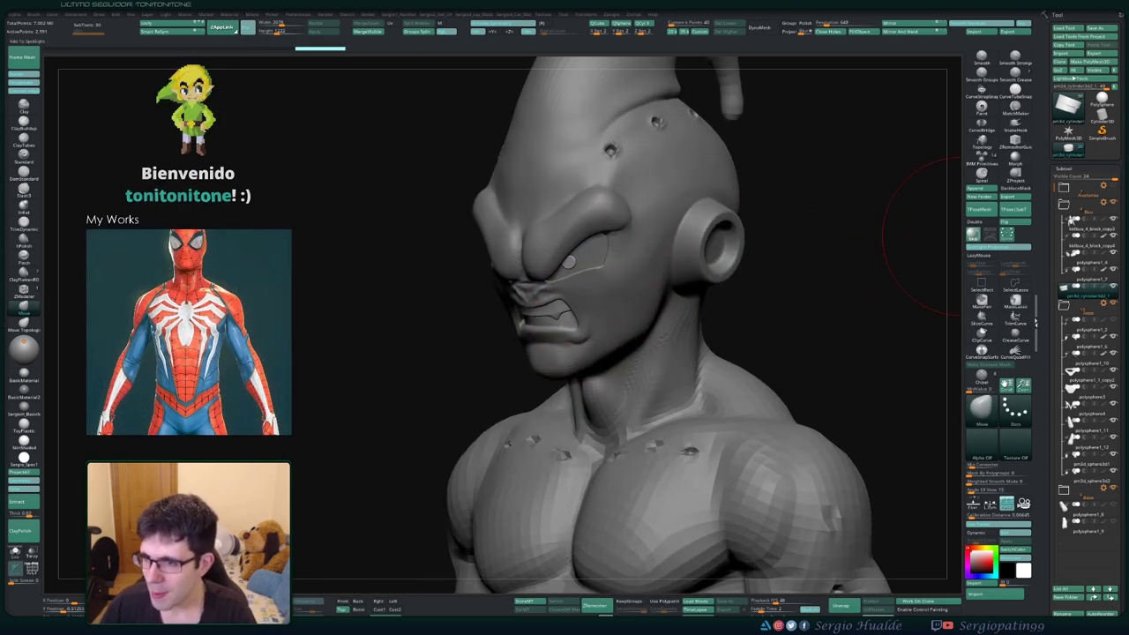
left_click_drag(934, 233, 810, 295)
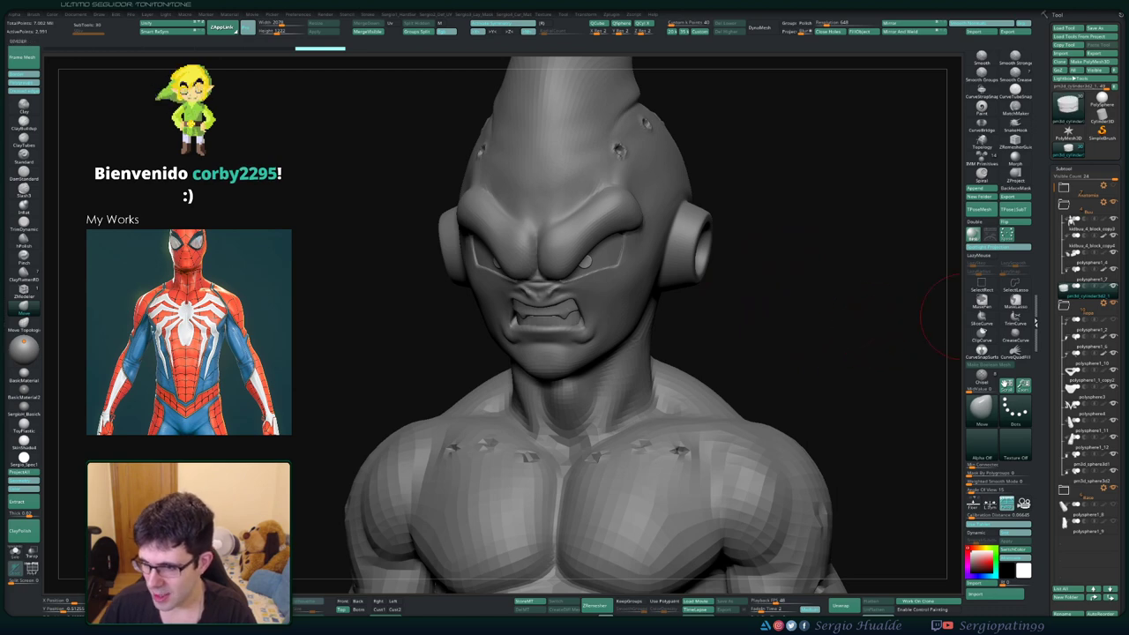
key("alt+s")
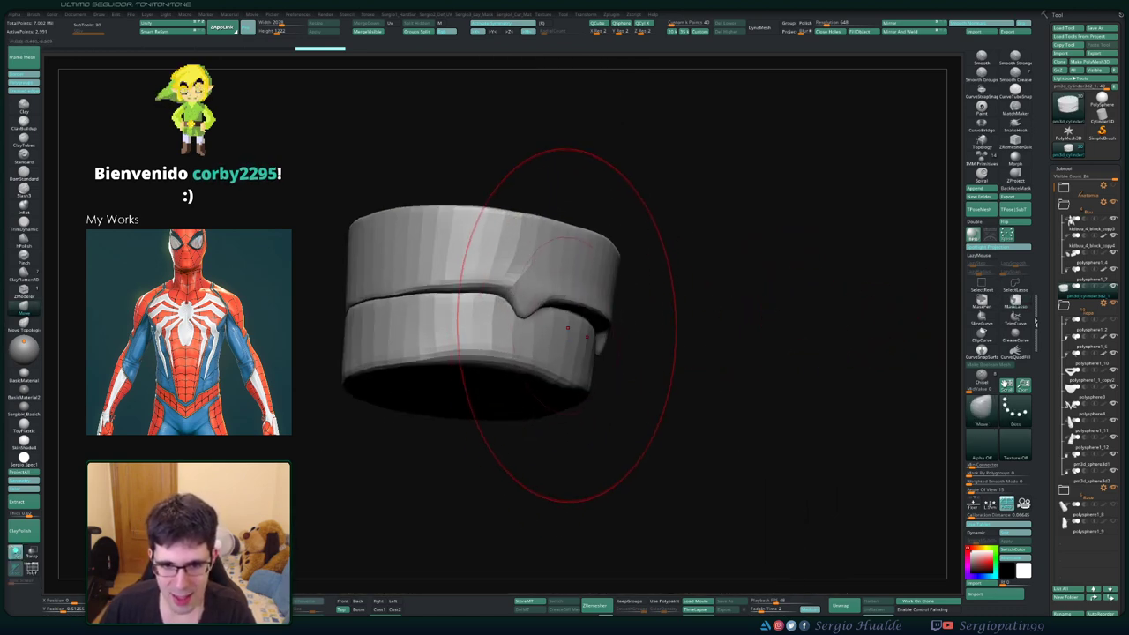
key("shift+f")
key("shift+f")
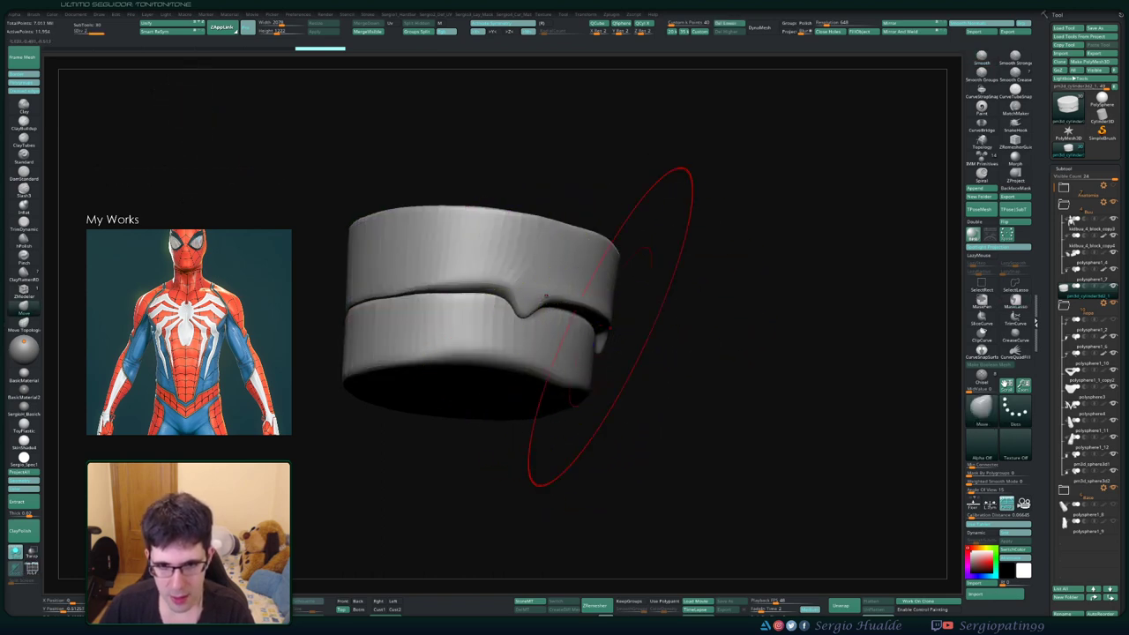
Hide the lower jaw polygroup so only the fanged upper teeth remain, then view them from below
right_click_drag(558, 360, 541, 328)
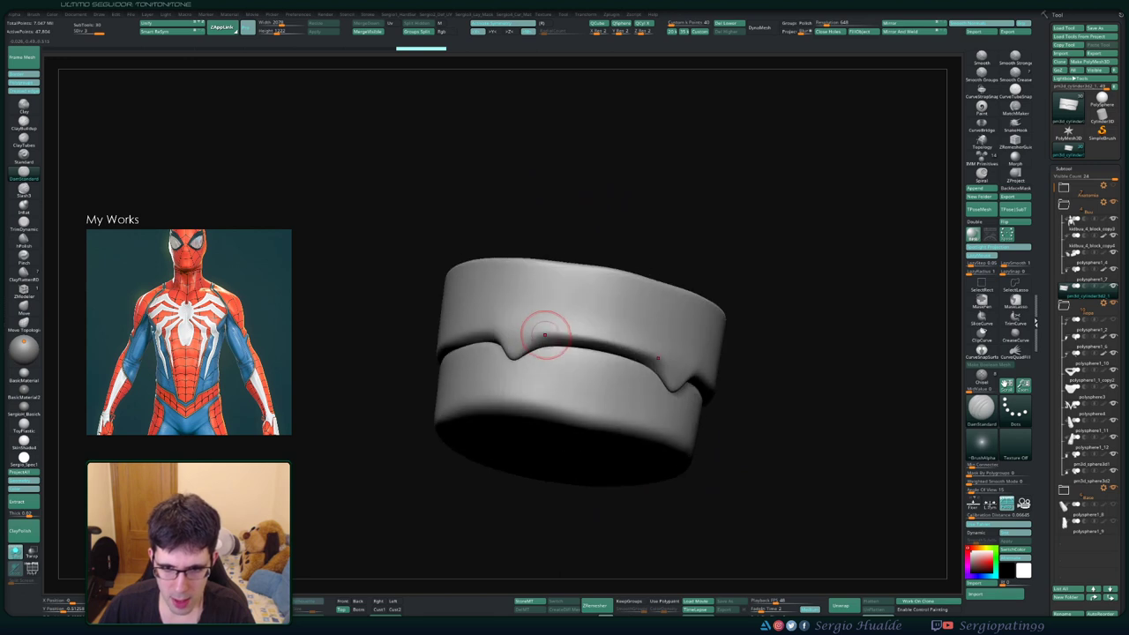
left_click(543, 327, "ctrl+shift")
key("ctrl")
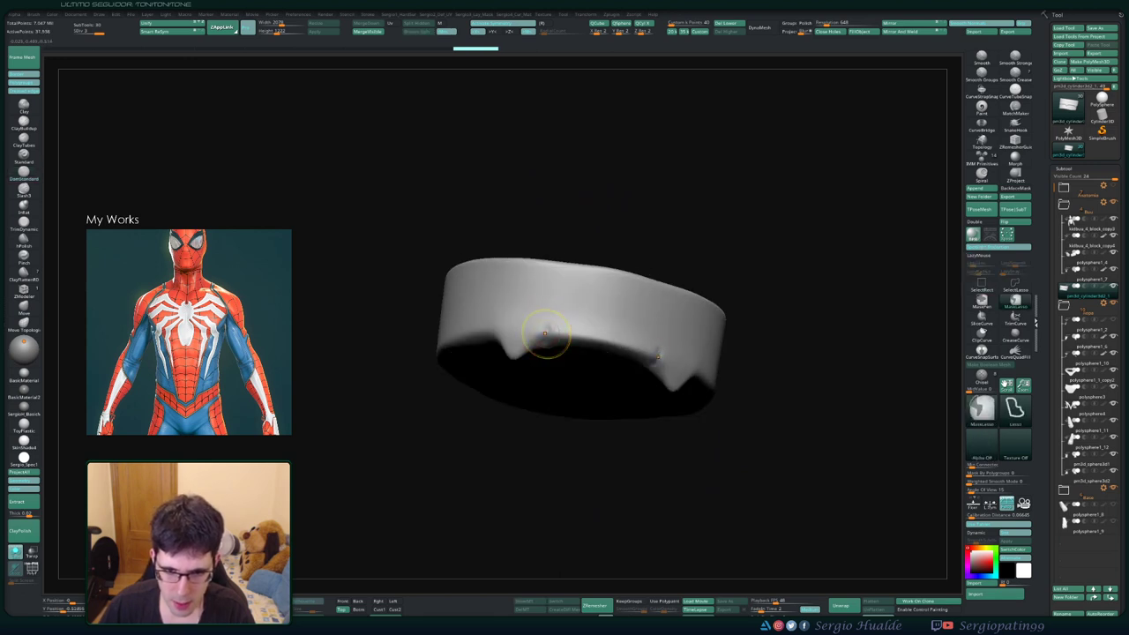
left_click(516, 421, "ctrl+shift")
left_click(542, 330, "ctrl+shift")
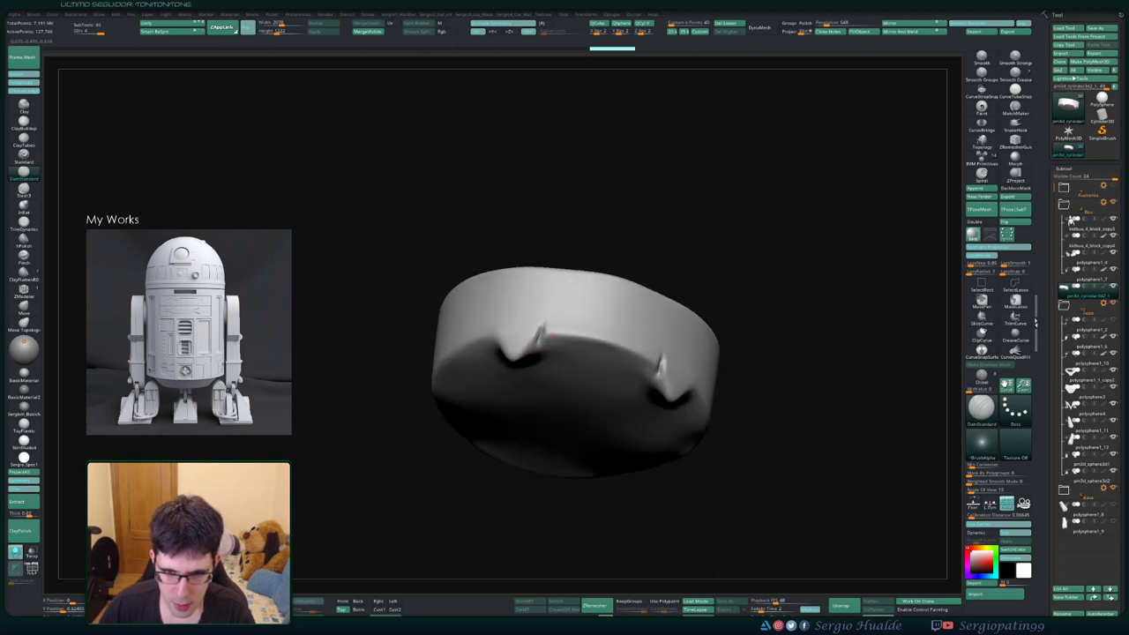
left_click_drag(794, 441, 794, 370)
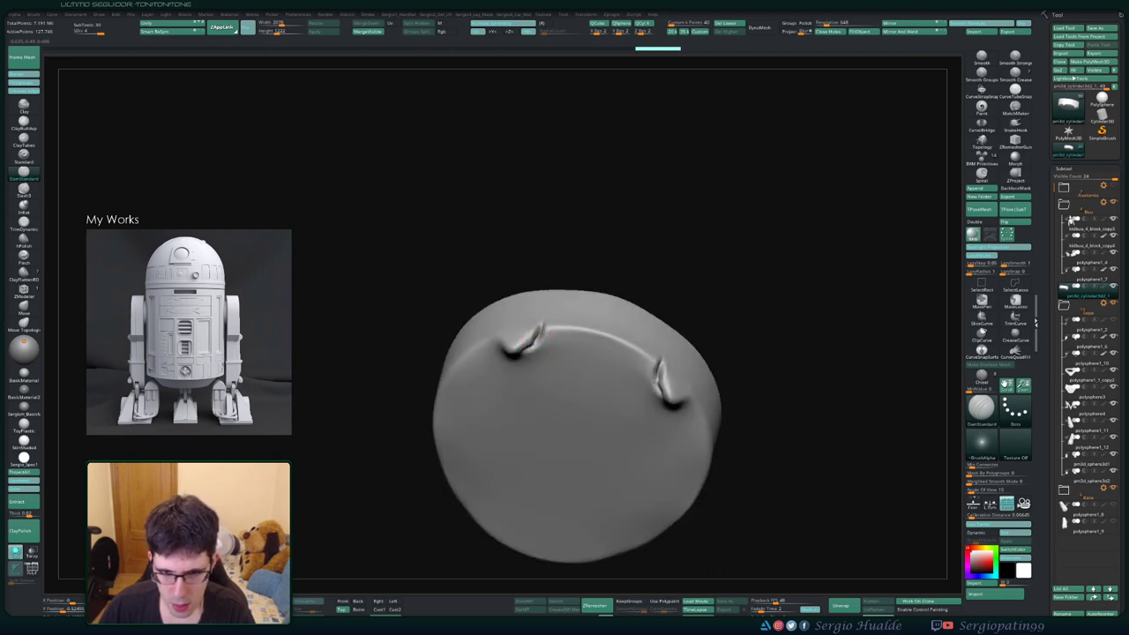
left_click_drag(535, 320, 535, 255)
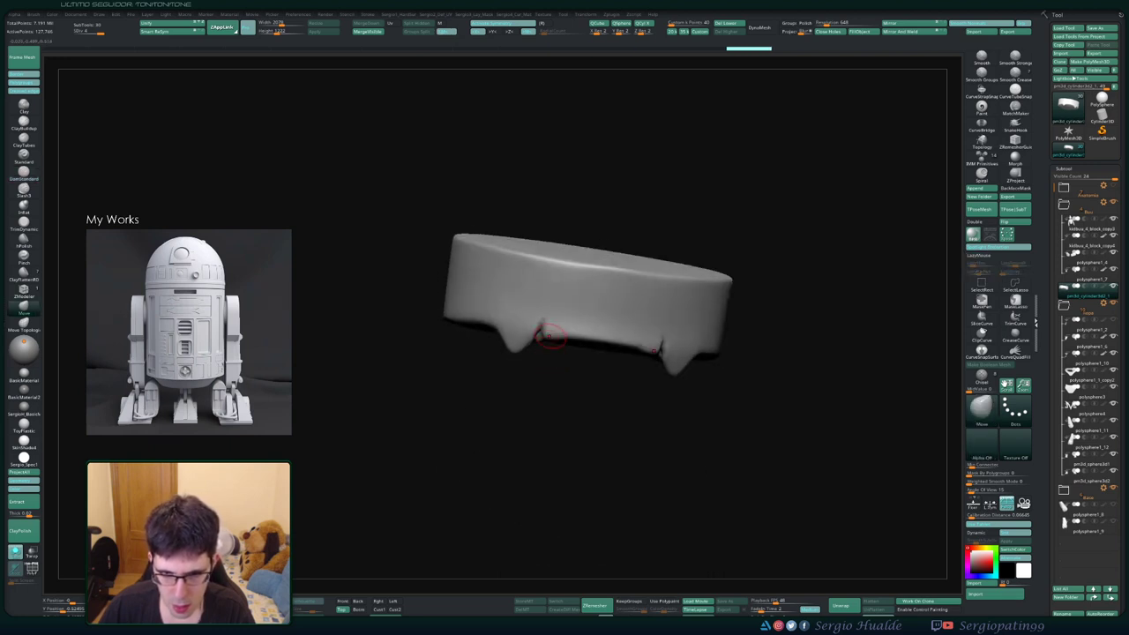
left_click_drag(549, 335, 573, 345)
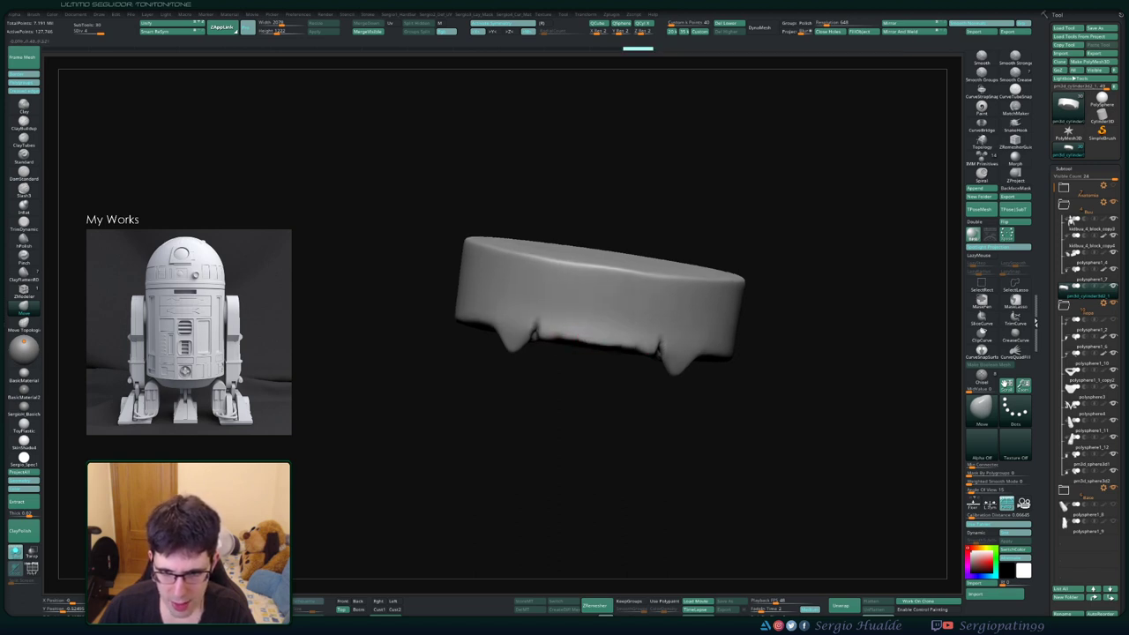
left_click_drag(595, 342, 605, 336)
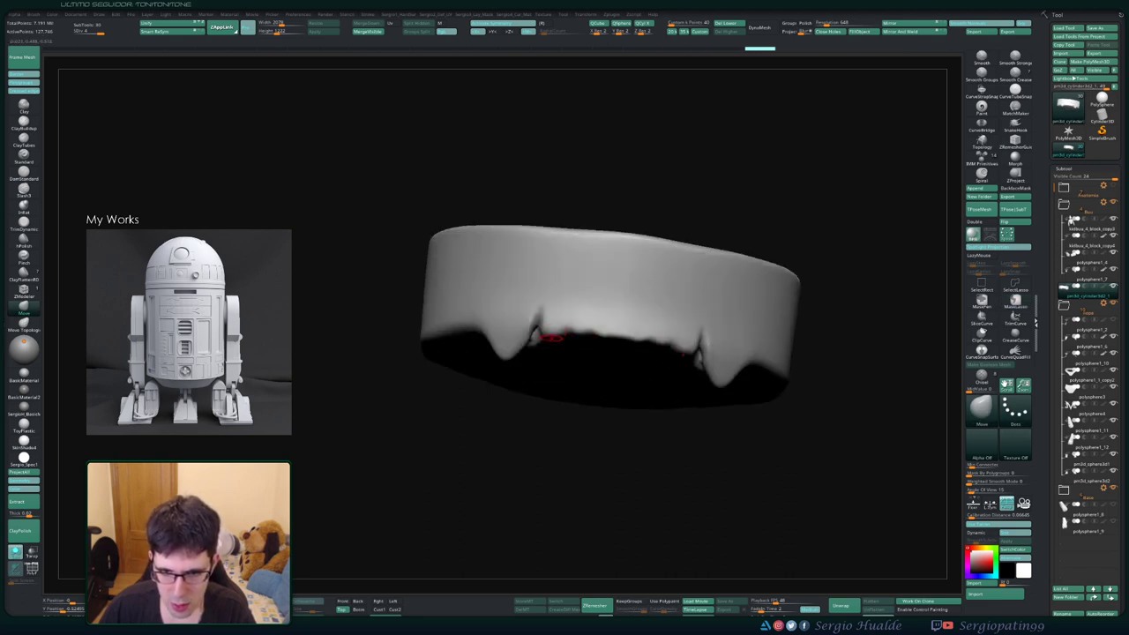
Select the Clay brush and bring the front of the jaw between the fangs into view
right_click_drag(544, 337, 561, 334)
key("b")
key("c")
key("l")
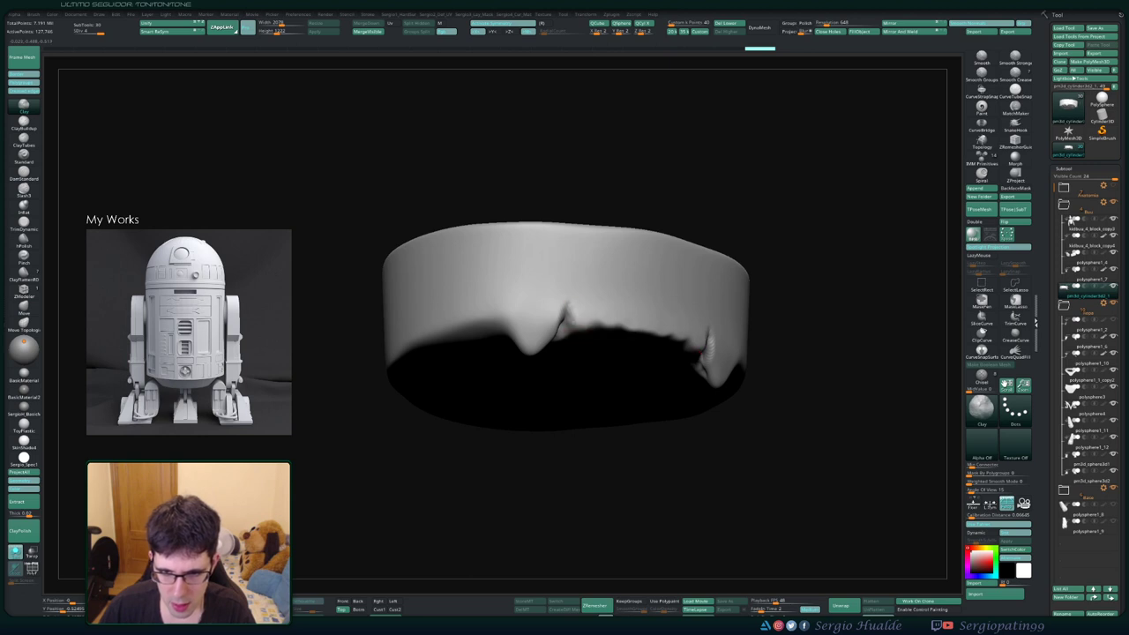
right_click_drag(583, 353, 591, 325)
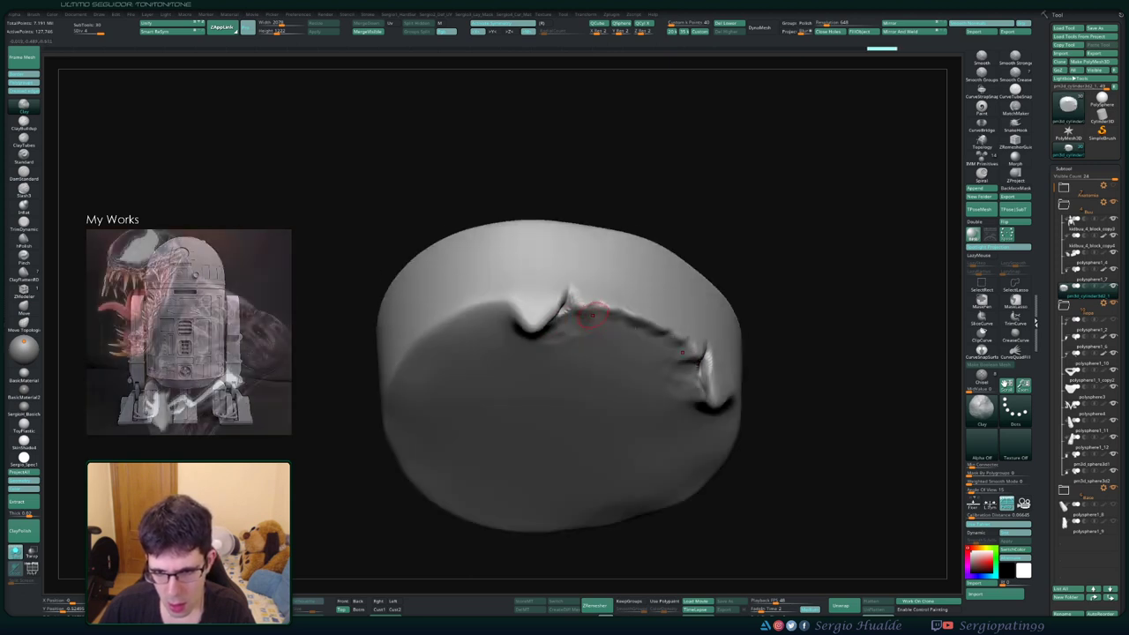
right_click_drag(591, 325, 601, 308)
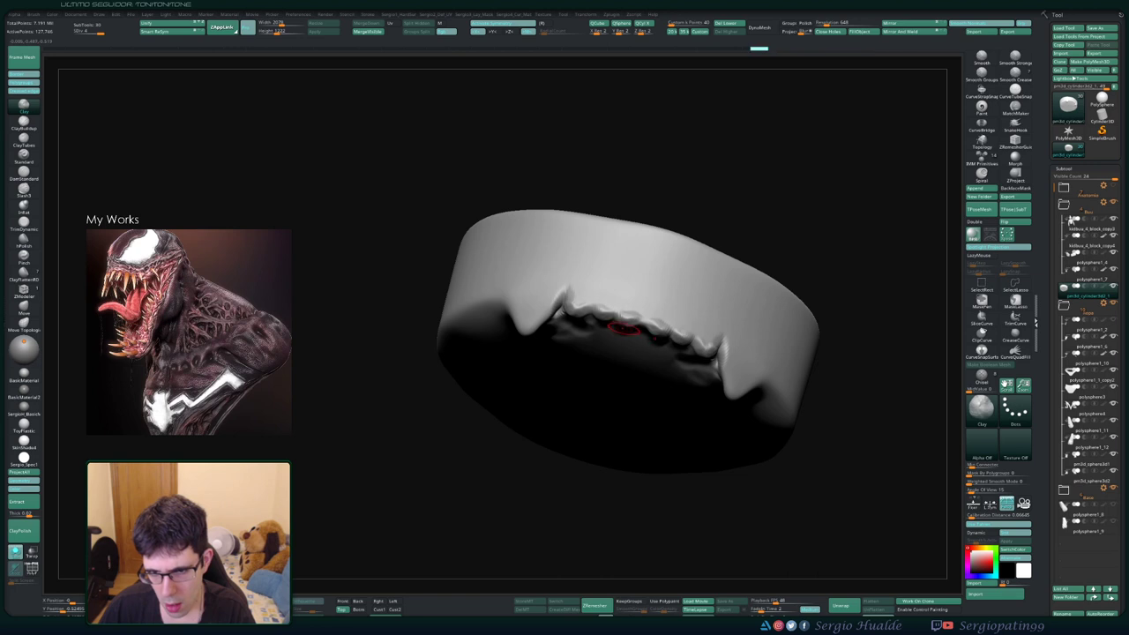
right_click_drag(622, 328, 594, 298)
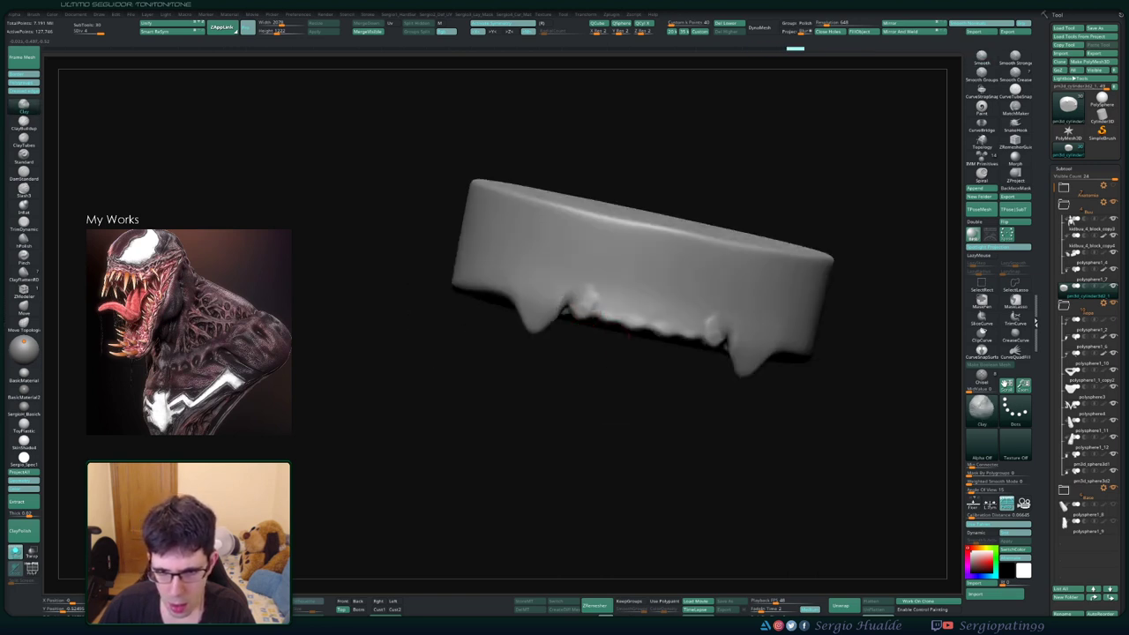
Build small clay teeth between the fangs, undoing bad strokes and smoothing them
left_click_drag(578, 300, 718, 327)
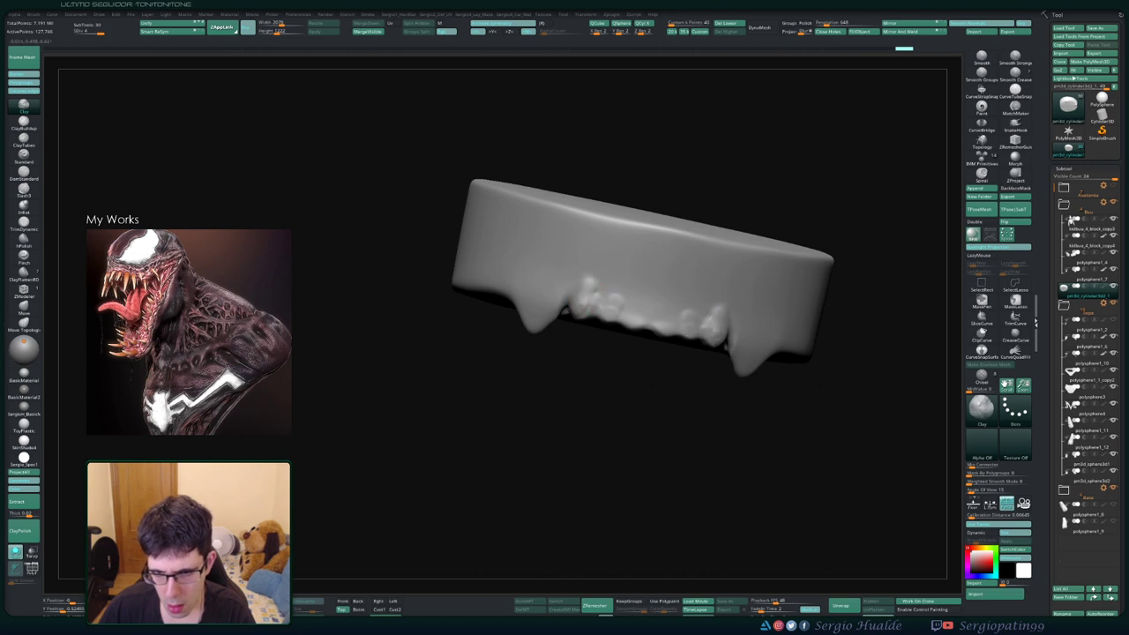
key("ctrl+z")
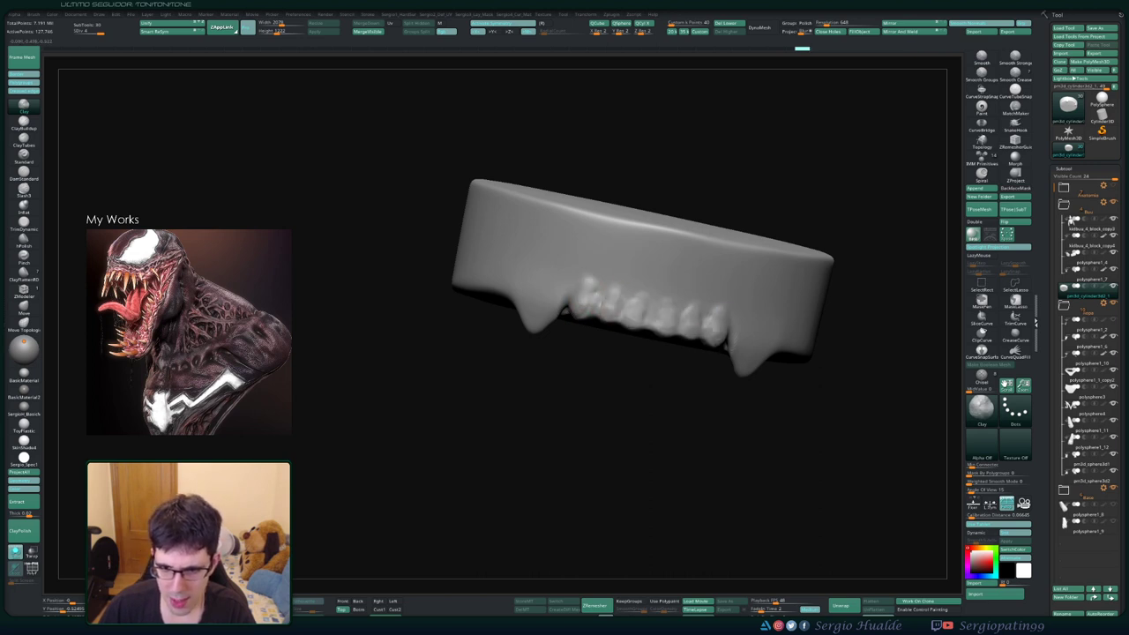
left_click_drag(640, 307, 684, 314, "shift")
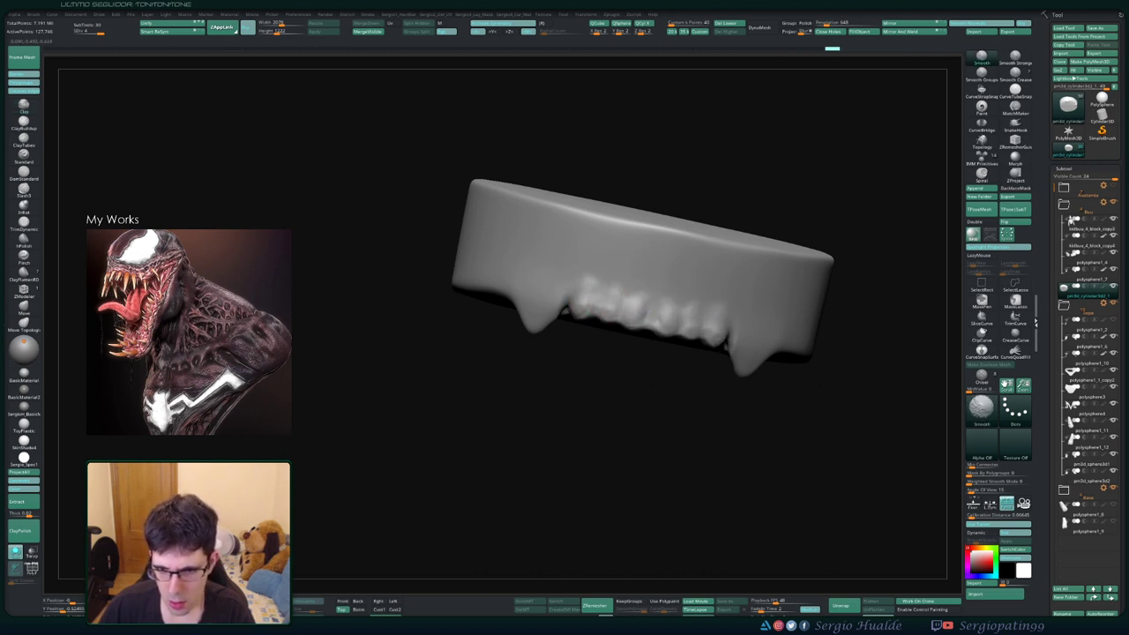
left_click_drag(596, 313, 540, 308)
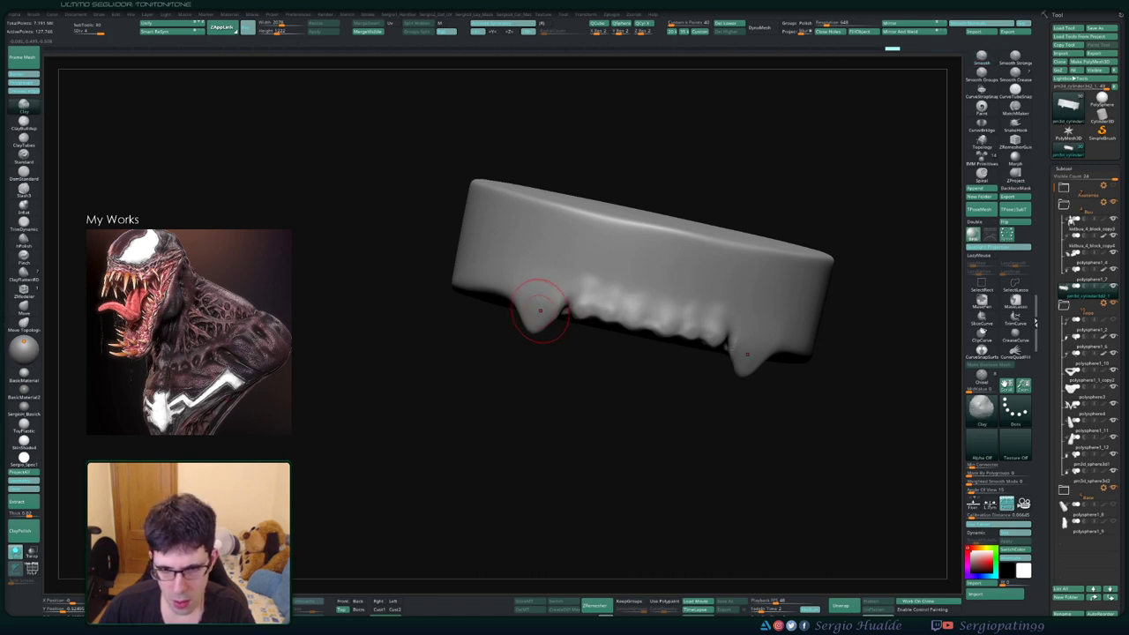
key("ctrl+z")
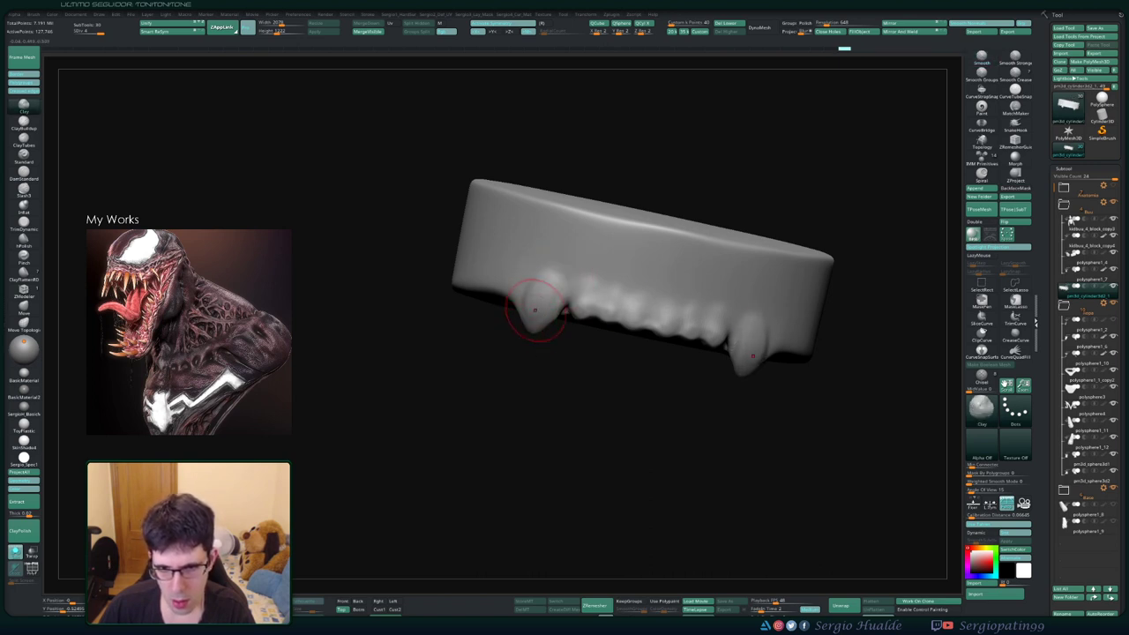
left_click_drag(630, 291, 662, 297, "shift")
mouse_move(662, 297)
right_mouse_down()
mouse_move(647, 317)
mouse_move(660, 328)
mouse_move(645, 310)
mouse_move(668, 300)
right_mouse_up()
key("b")
key("d")
key("s")
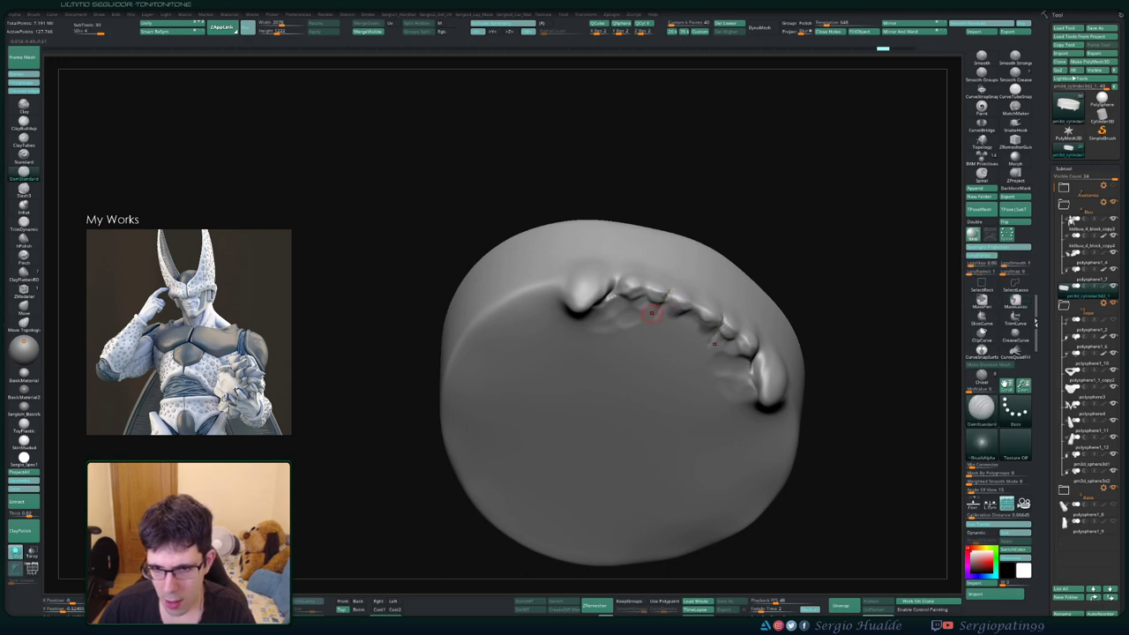
key("shift")
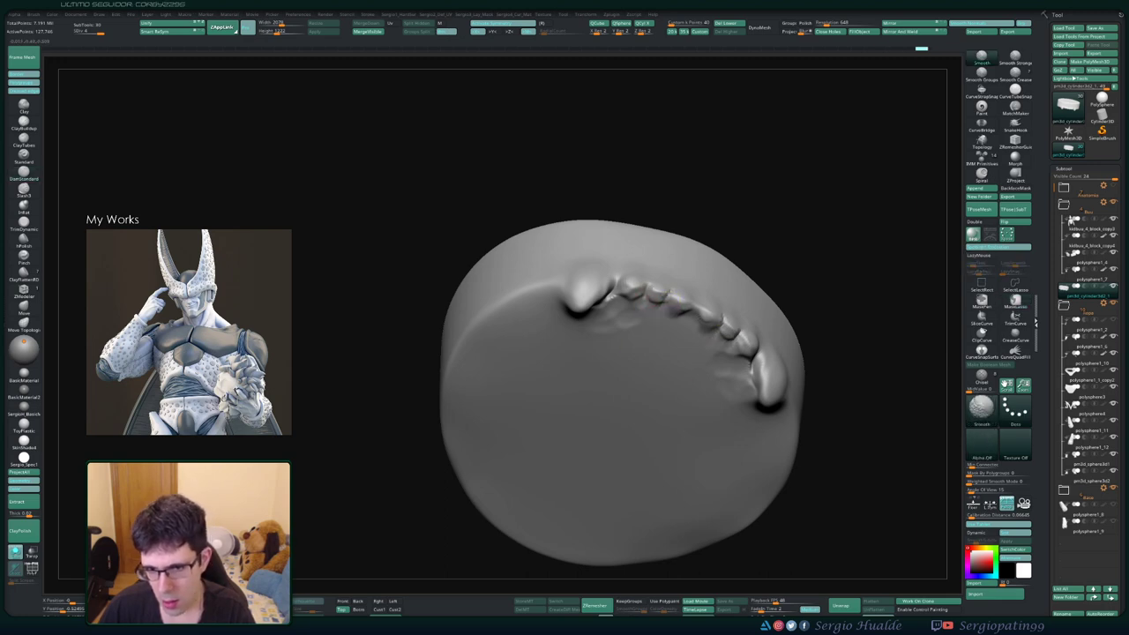
mouse_move(623, 458)
right_mouse_down()
mouse_move(647, 320)
mouse_move(675, 315)
mouse_move(665, 342)
right_mouse_up()
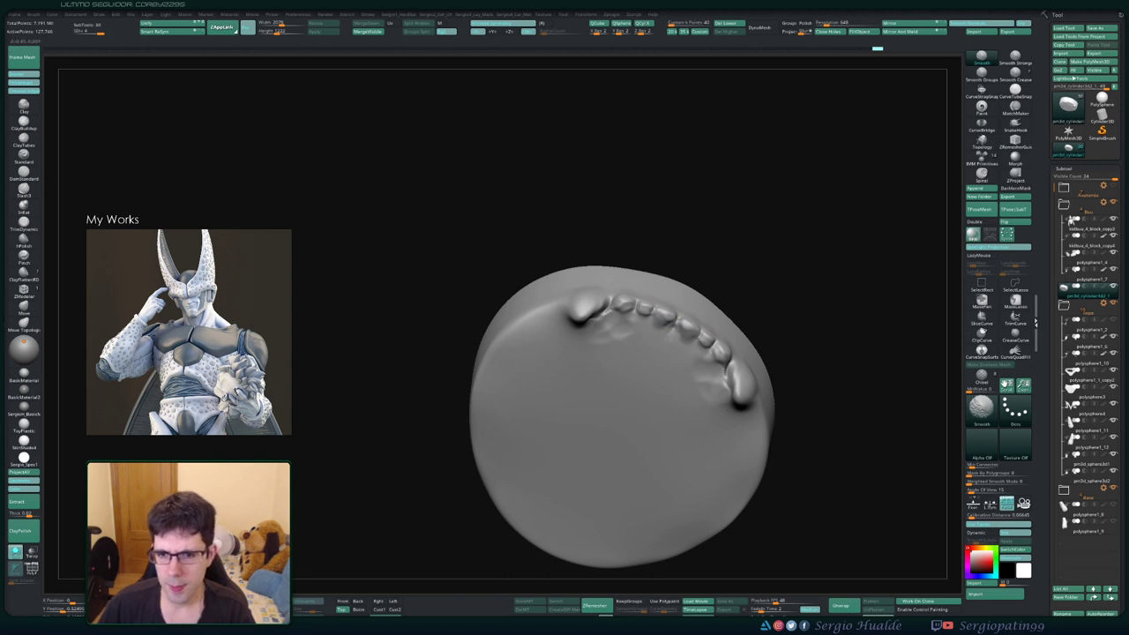
mouse_move(622, 401)
right_mouse_down()
mouse_move(612, 396)
mouse_move(635, 394)
mouse_move(632, 423)
mouse_move(633, 413)
right_mouse_up()
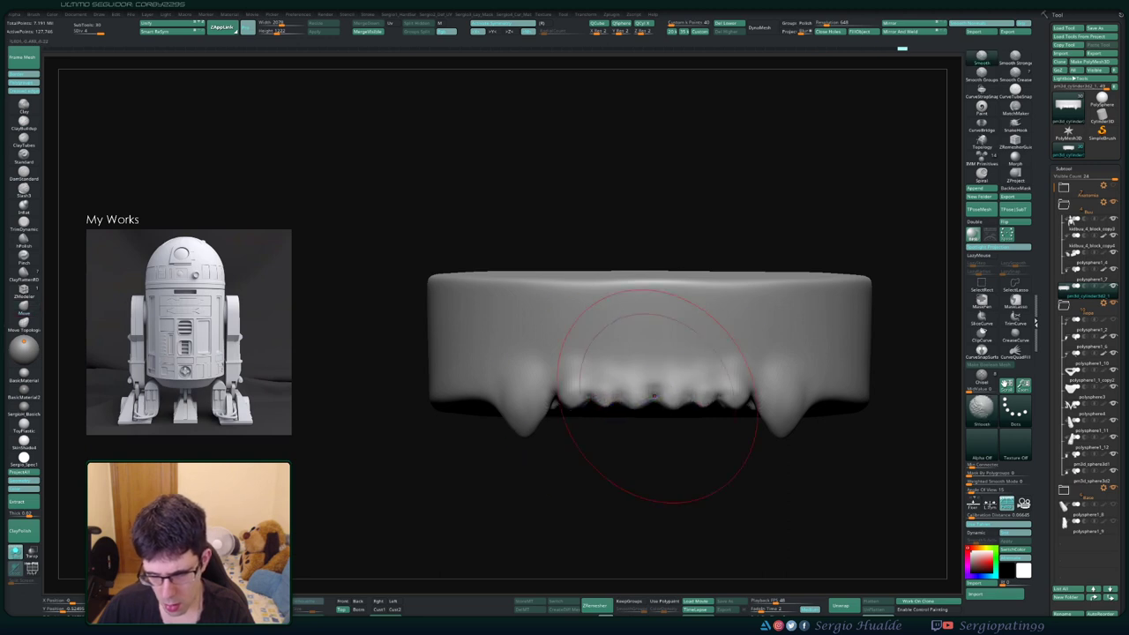
scroll(654, 394, "down", 3)
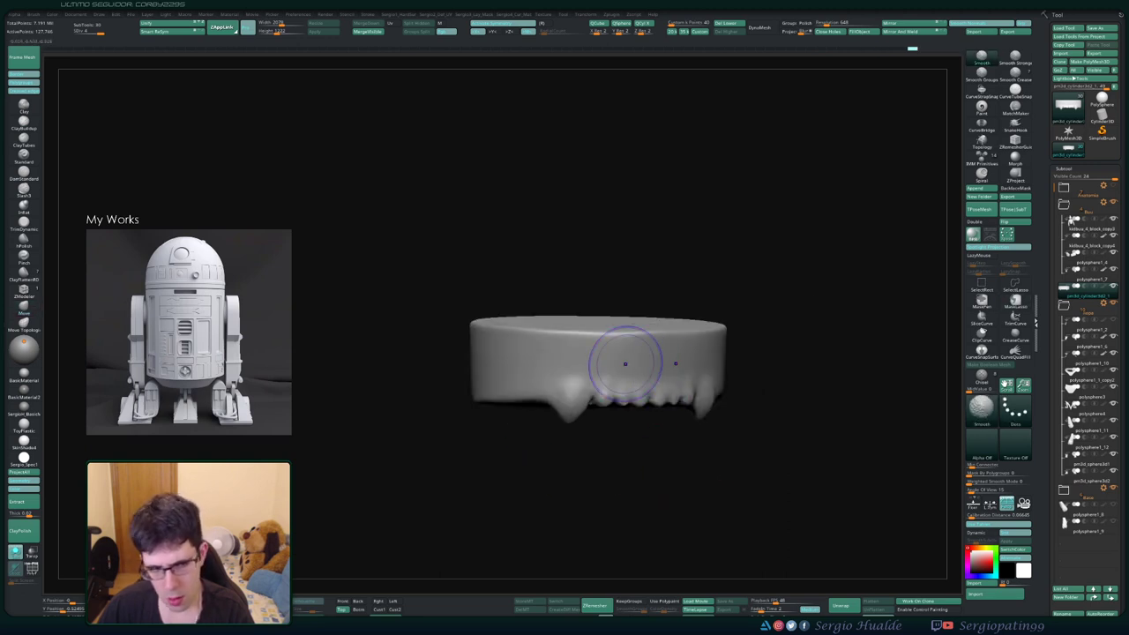
mouse_move(620, 365)
right_mouse_down()
mouse_move(608, 415)
mouse_move(617, 388)
mouse_move(641, 381)
right_mouse_up()
key("b")
key("d")
key("s")
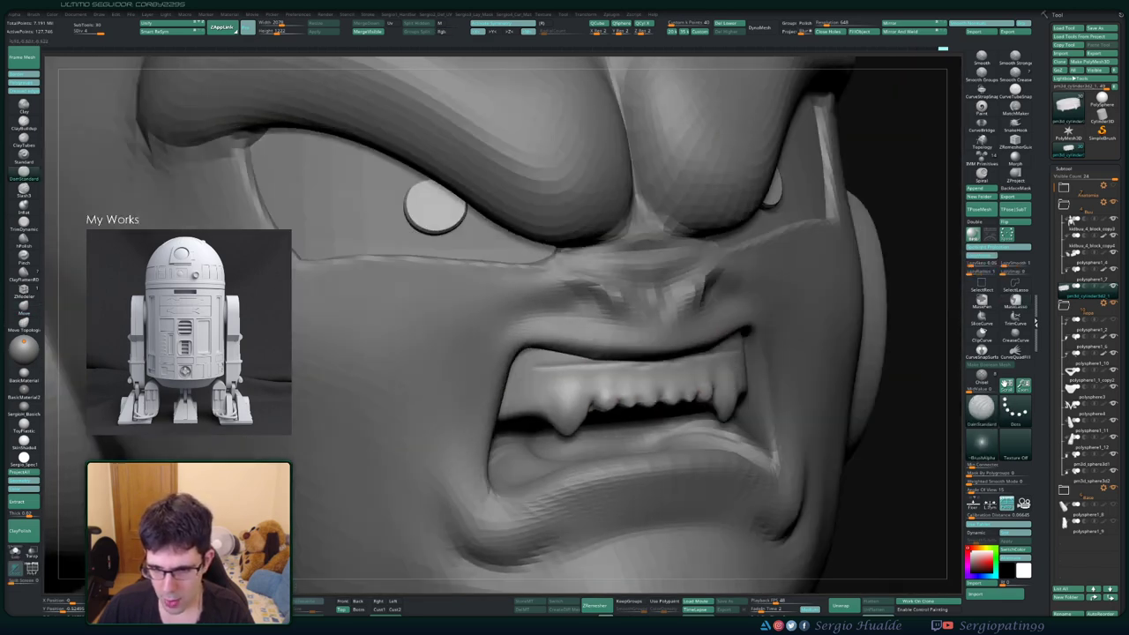
right_click_drag(705, 353, 757, 345)
key("f")
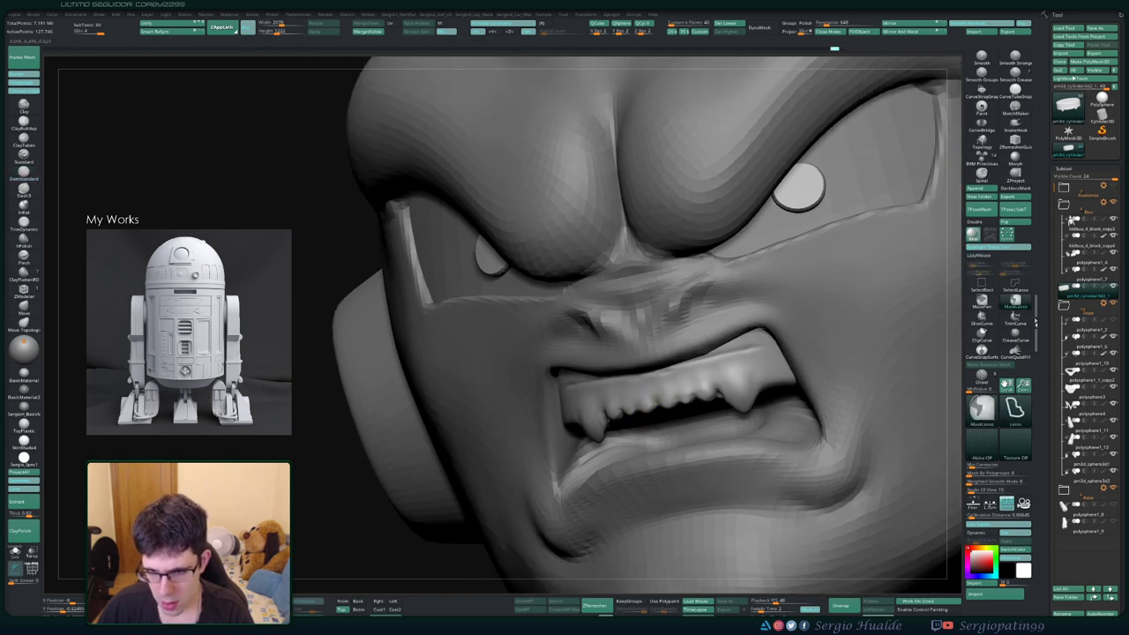
key("alt+s")
key("f")
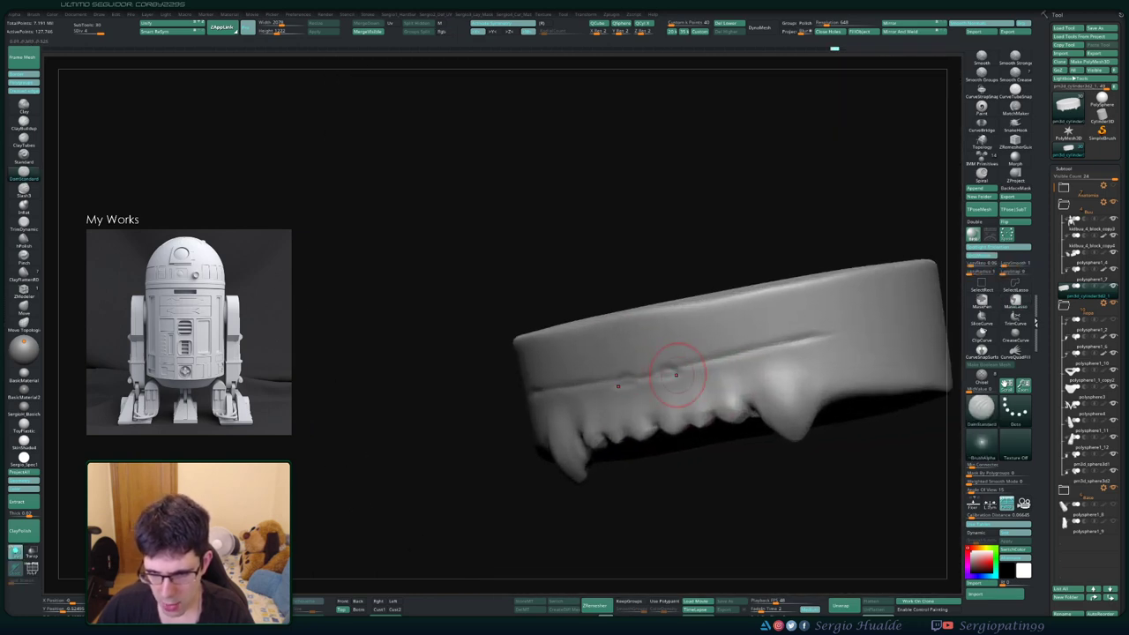
Carve a gum line above the teeth and pull the mirrored fangs further down with Move
mouse_move(744, 355)
left_mouse_down()
mouse_move(782, 360)
mouse_move(785, 335)
mouse_move(800, 344)
left_mouse_up()
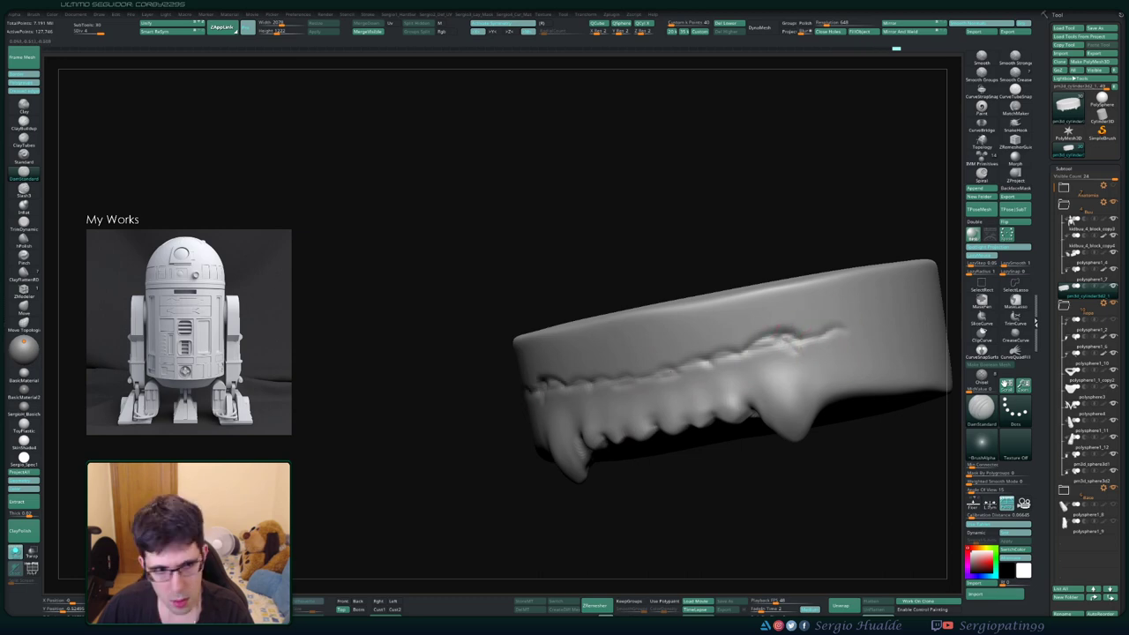
key("alt+s")
key("alt+s")
mouse_move(832, 349)
right_mouse_down()
mouse_move(748, 360)
mouse_move(726, 386)
right_mouse_up()
key("b")
key("m")
key("v")
mouse_move(726, 386)
left_mouse_down()
mouse_move(715, 378)
mouse_move(731, 415)
left_mouse_up()
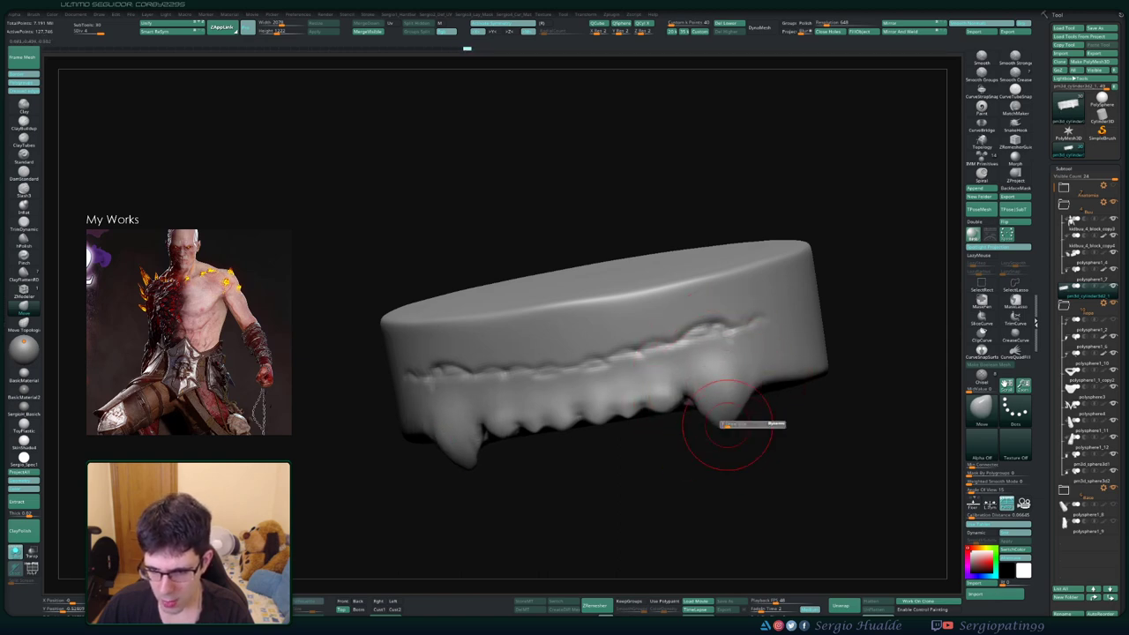
right_click_drag(731, 416, 670, 423)
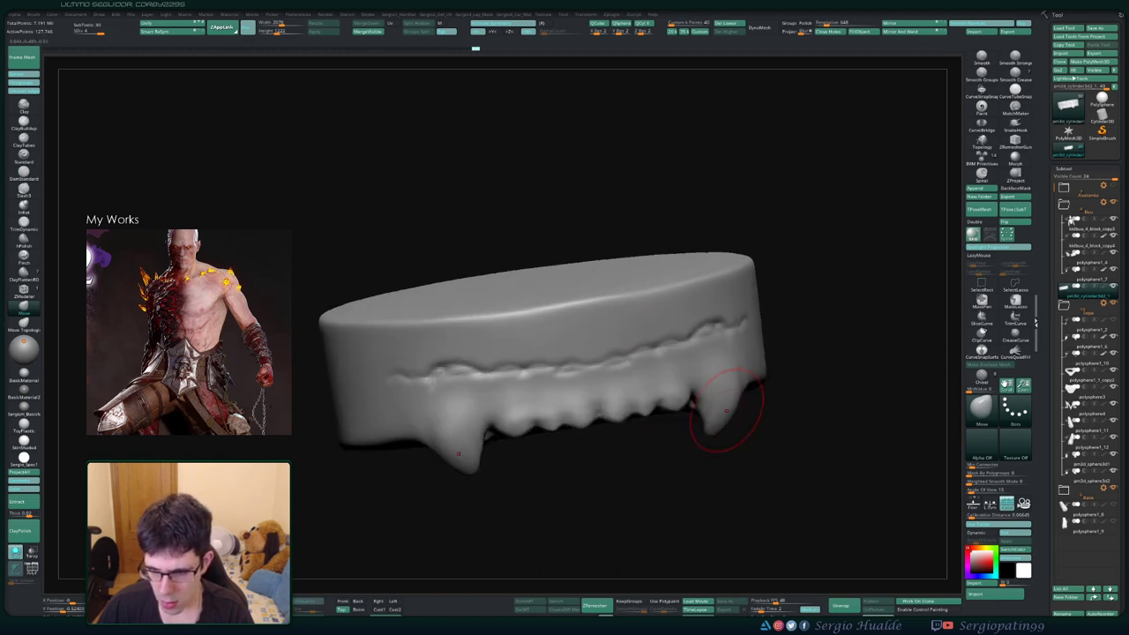
Shrink the brush to refine the fang tip, then turn the teeth to face the gum line
right_click_drag(722, 397, 749, 388)
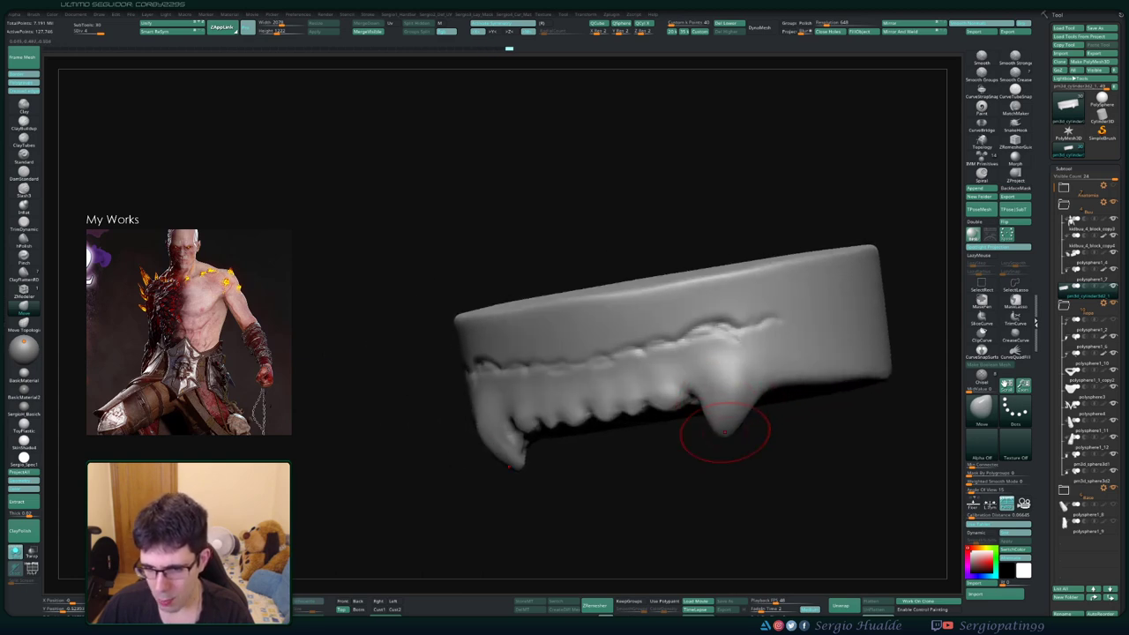
key("bracketleft")
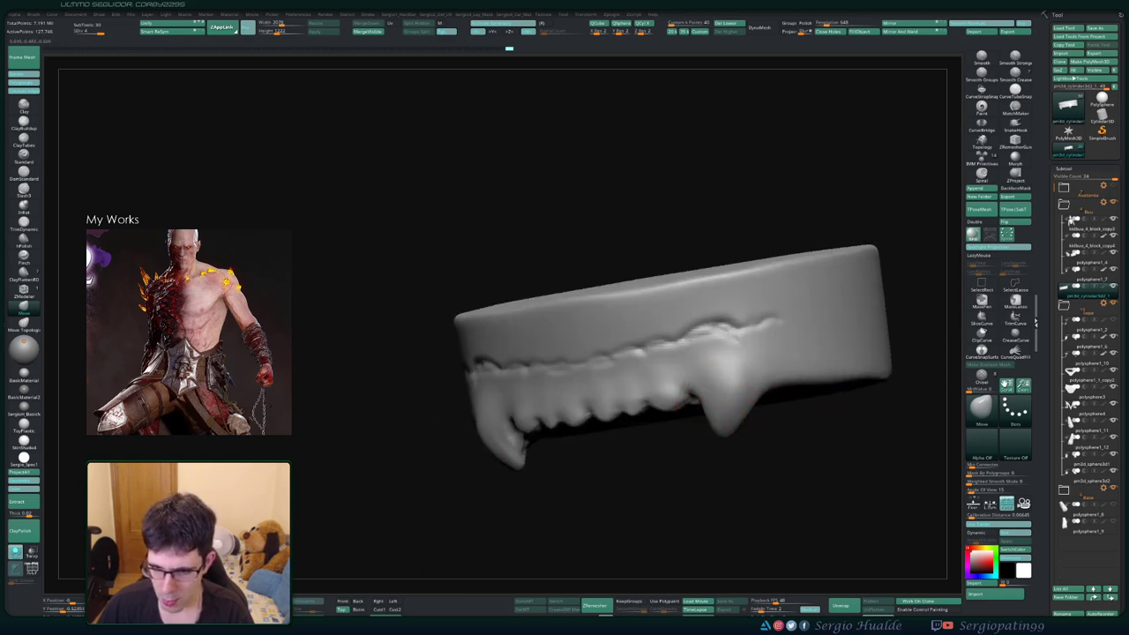
right_click_drag(722, 436, 728, 432)
left_click_drag(724, 432, 780, 435)
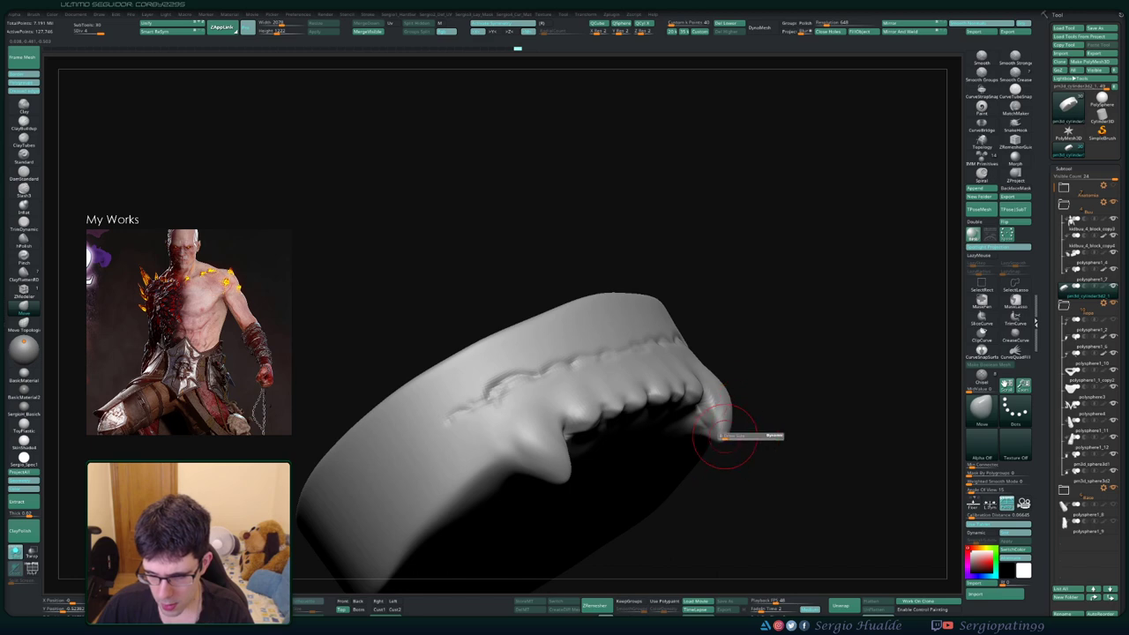
right_click_drag(710, 413, 734, 406)
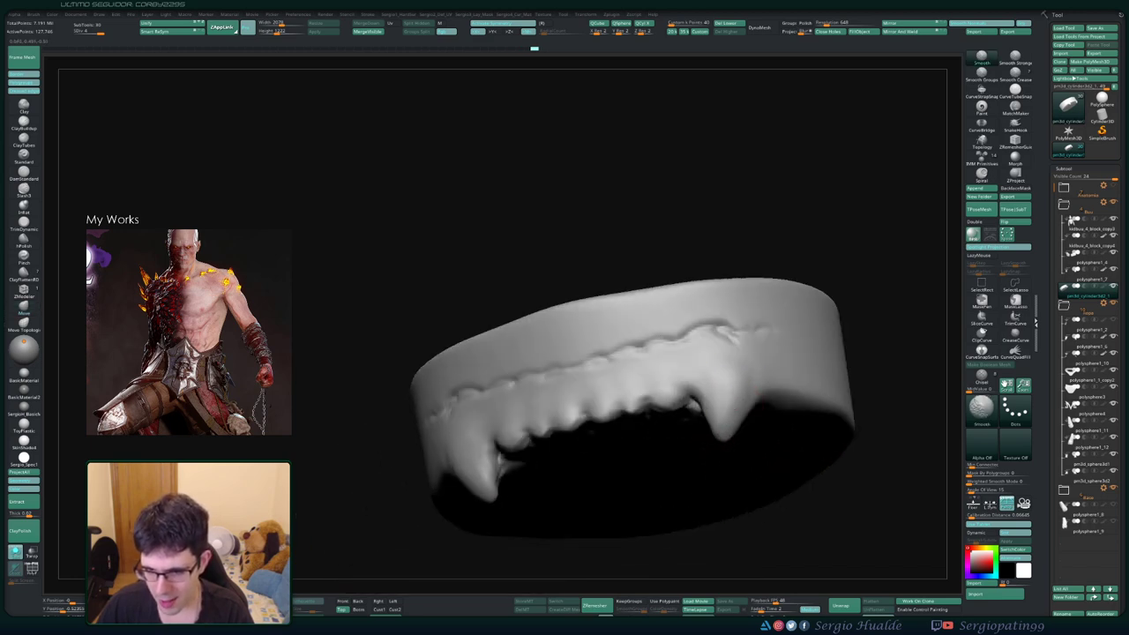
right_click_drag(725, 365, 724, 355)
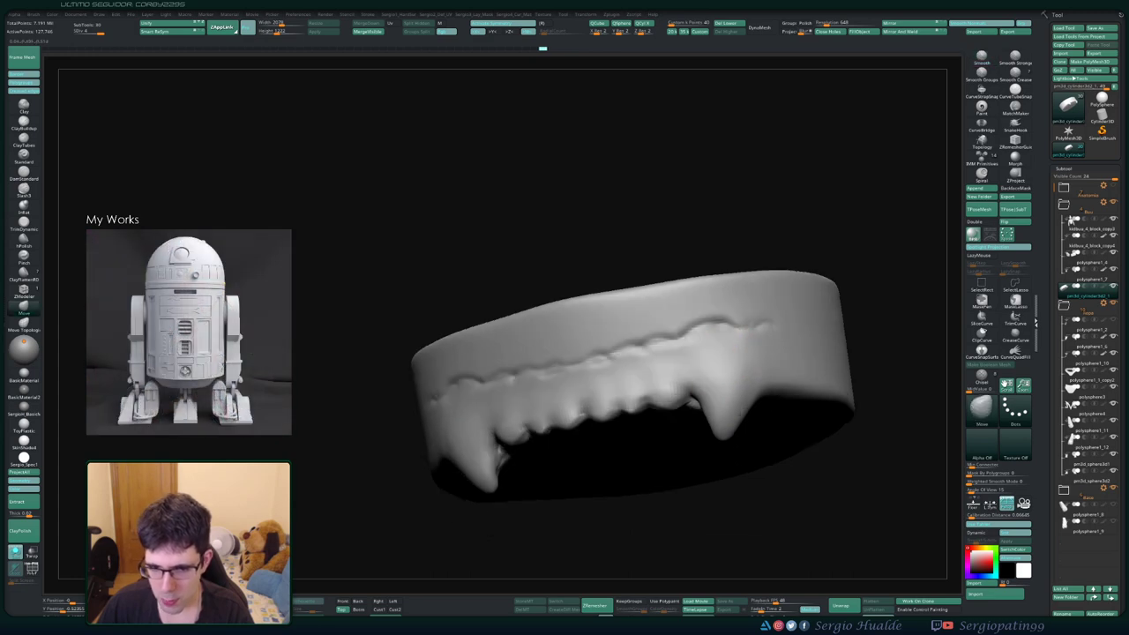
right_click_drag(752, 404, 591, 377)
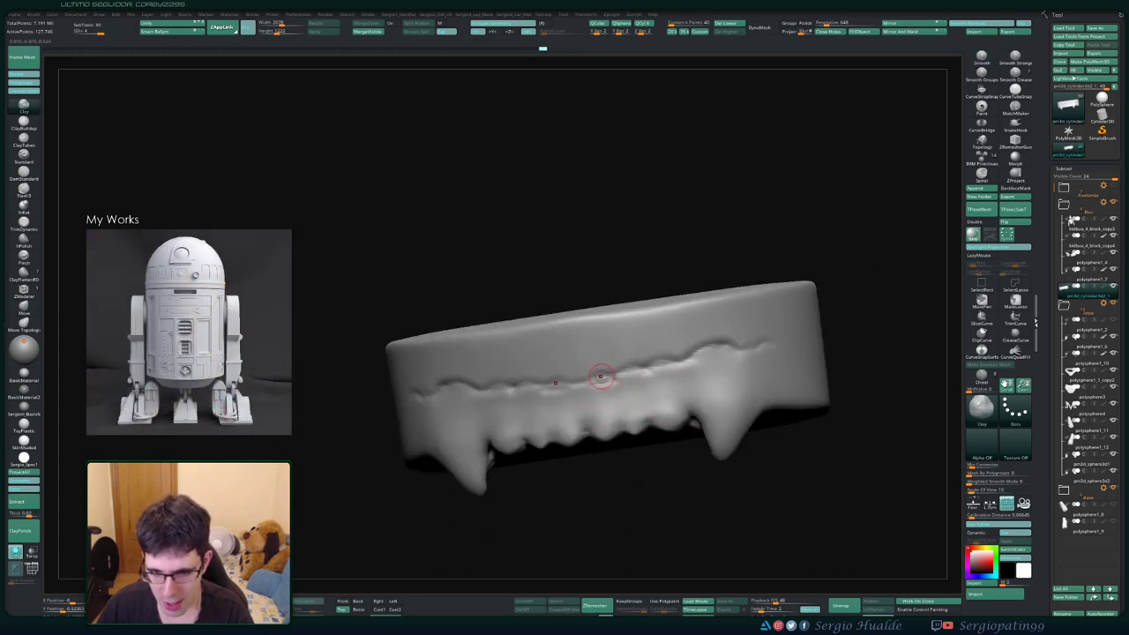
Build bulges along the gum line and carve a deeper DamStandard groove across the mouth
key("s")
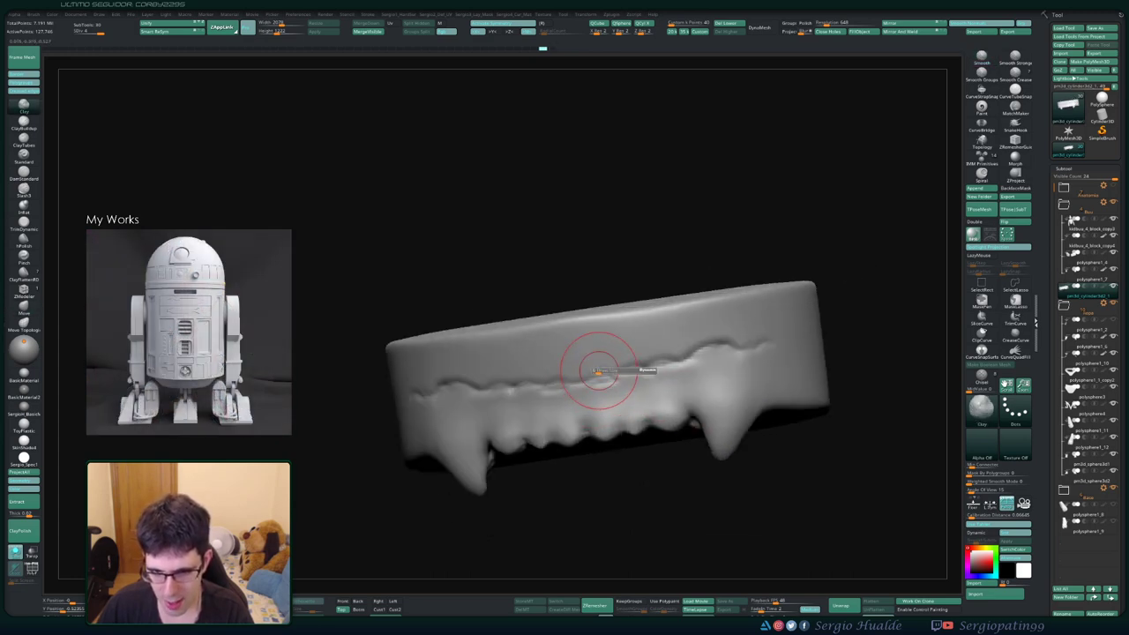
left_click_drag(598, 373, 639, 364)
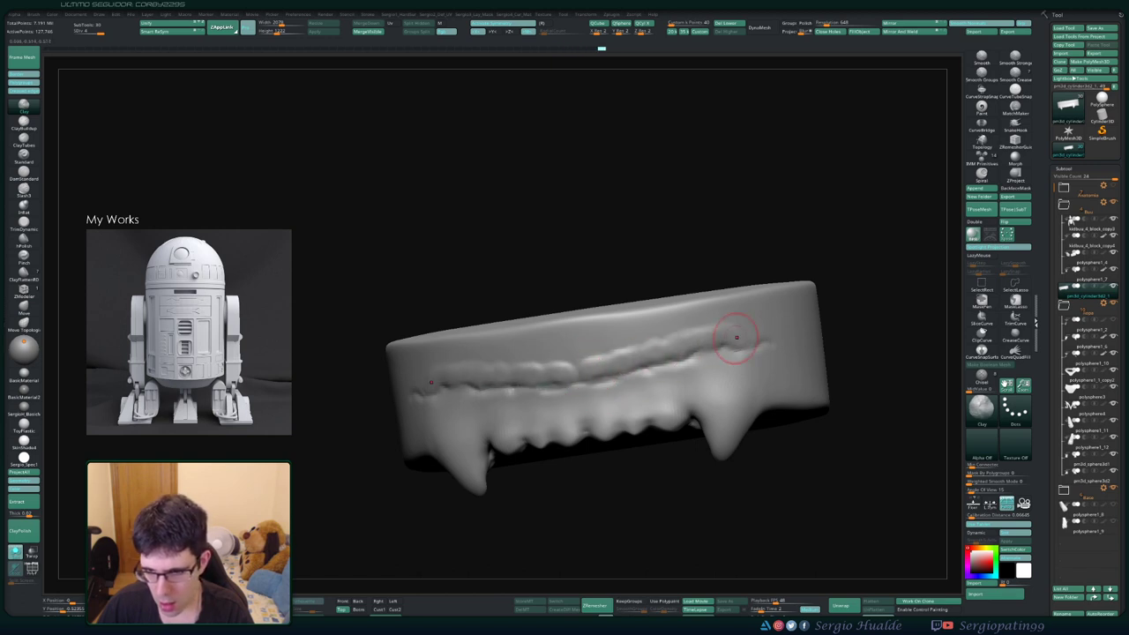
key("b")
key("d")
key("s")
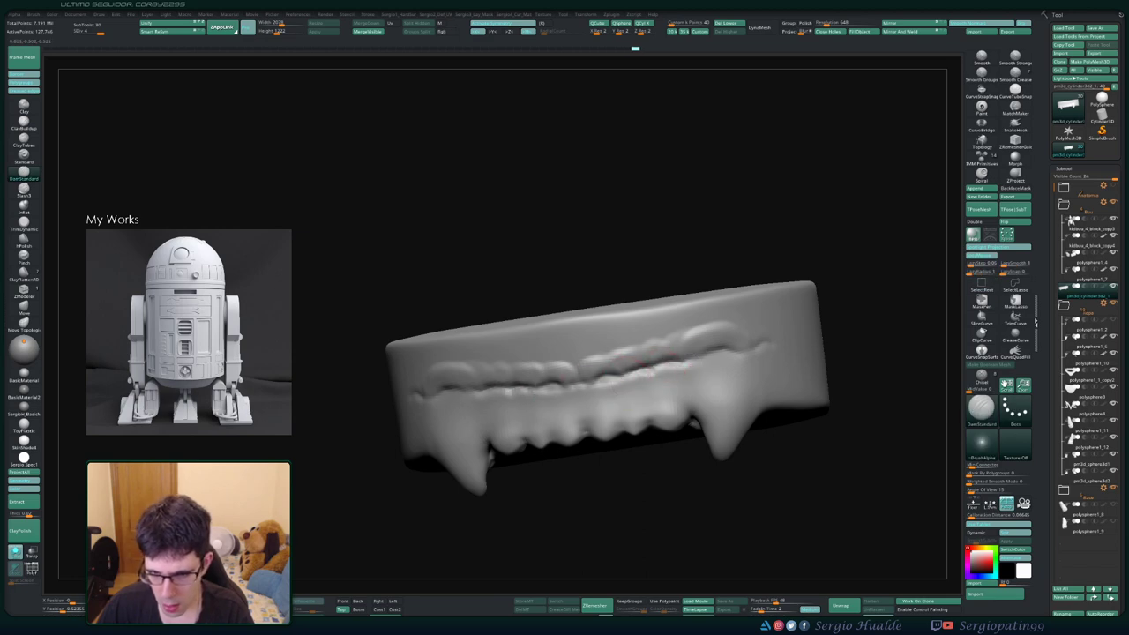
left_click_drag(622, 377, 546, 384)
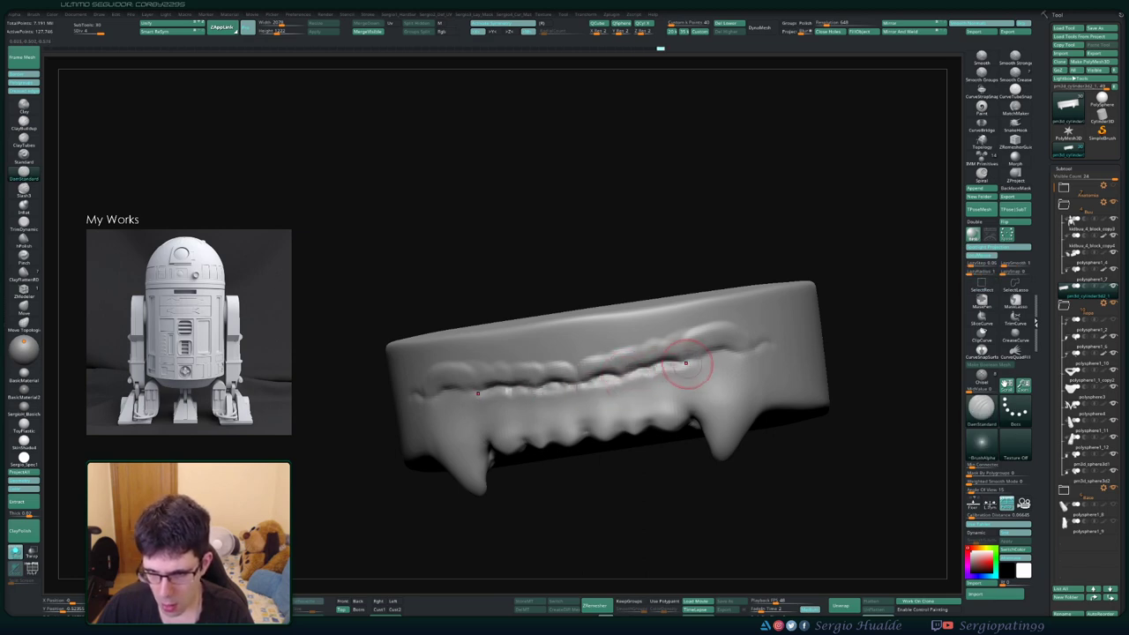
left_click_drag(754, 345, 436, 392)
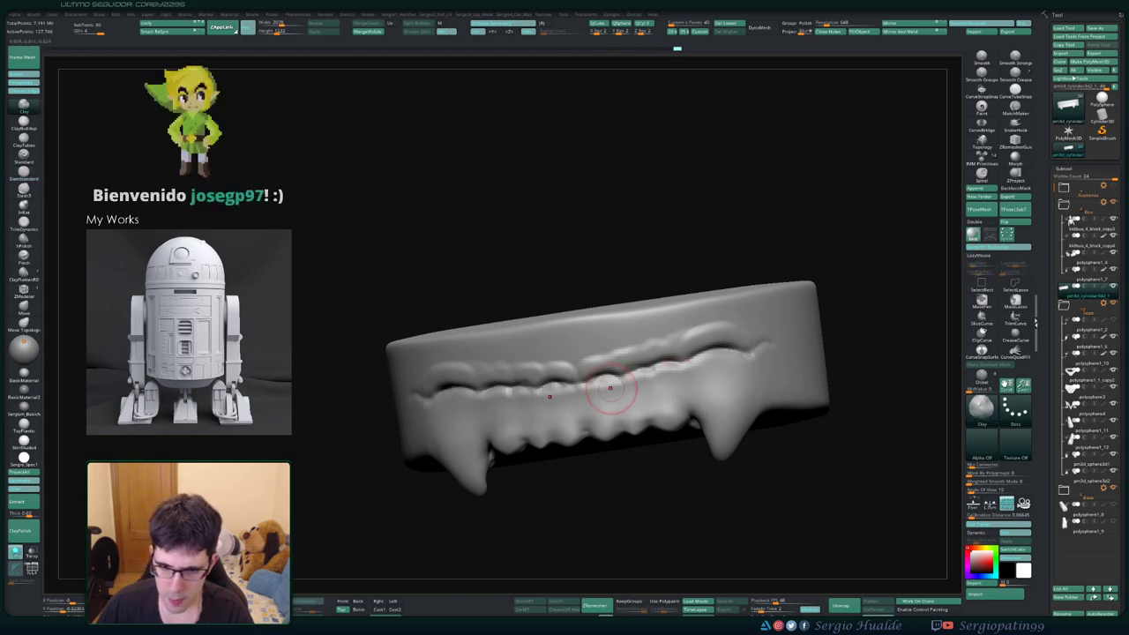
left_click(24, 104)
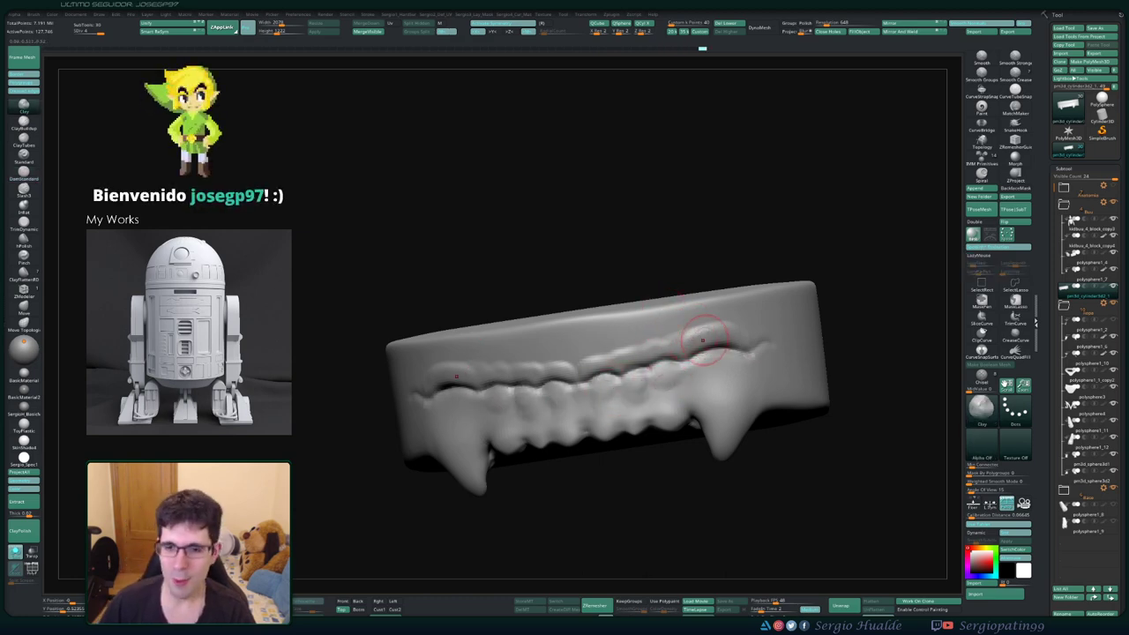
left_click_drag(700, 373, 732, 357, "shift")
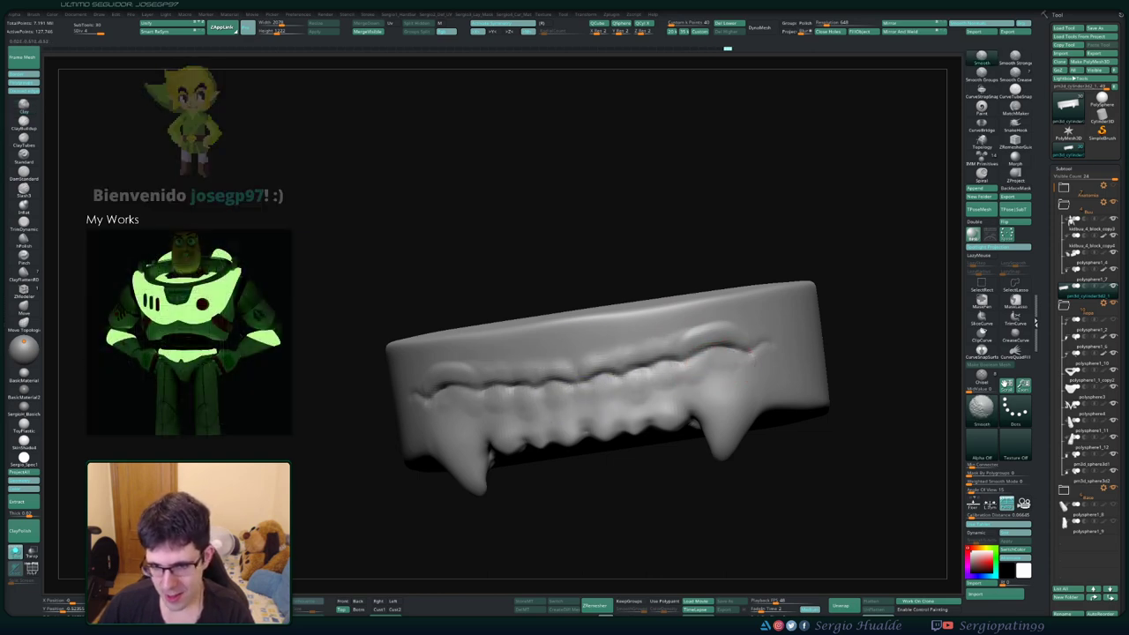
Check the teeth against the head, then orbit the isolated teeth to inspect their sides and top
left_click_drag(864, 320, 731, 373)
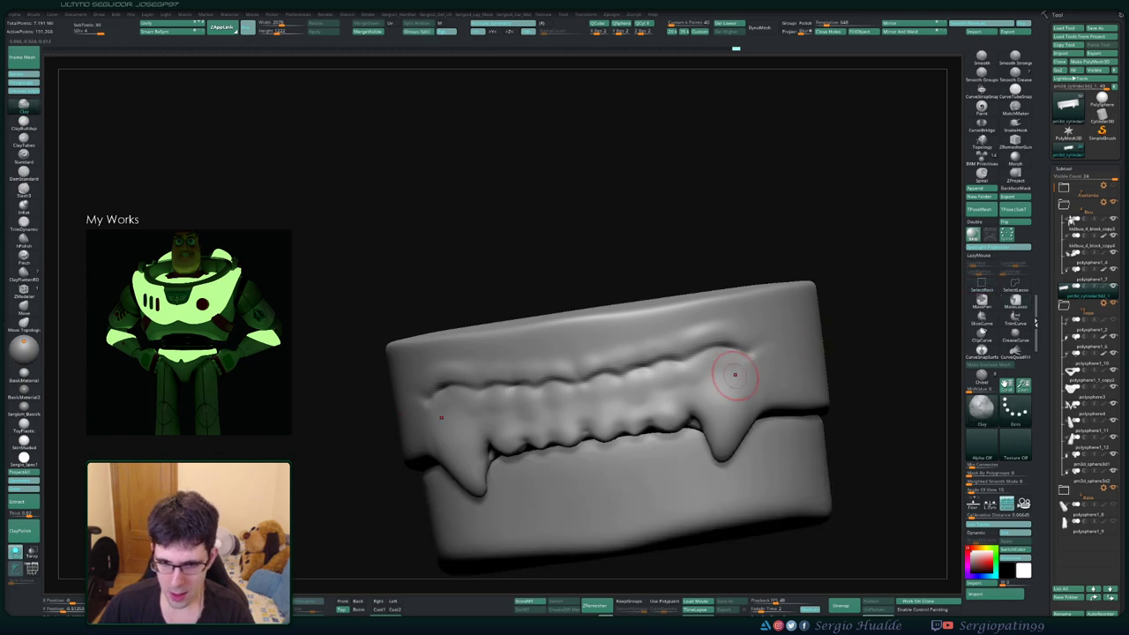
key("ctrl+shift+s")
left_click_drag(656, 418, 642, 443)
key("ctrl+shift+s")
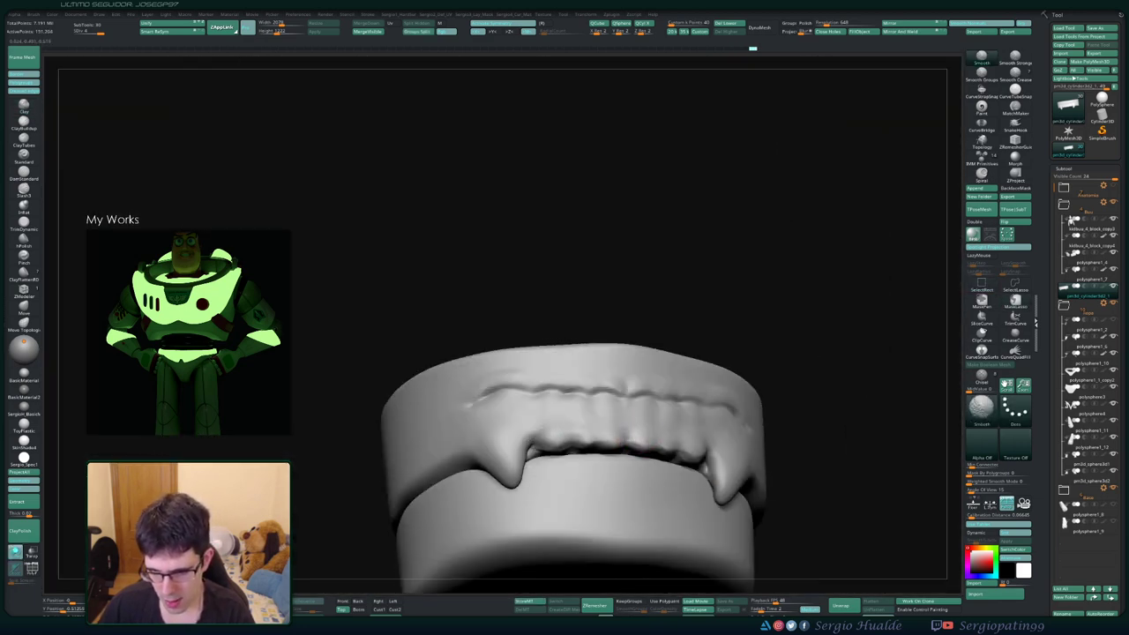
mouse_move(605, 411)
left_mouse_down()
mouse_move(608, 388)
mouse_move(529, 421)
left_mouse_up()
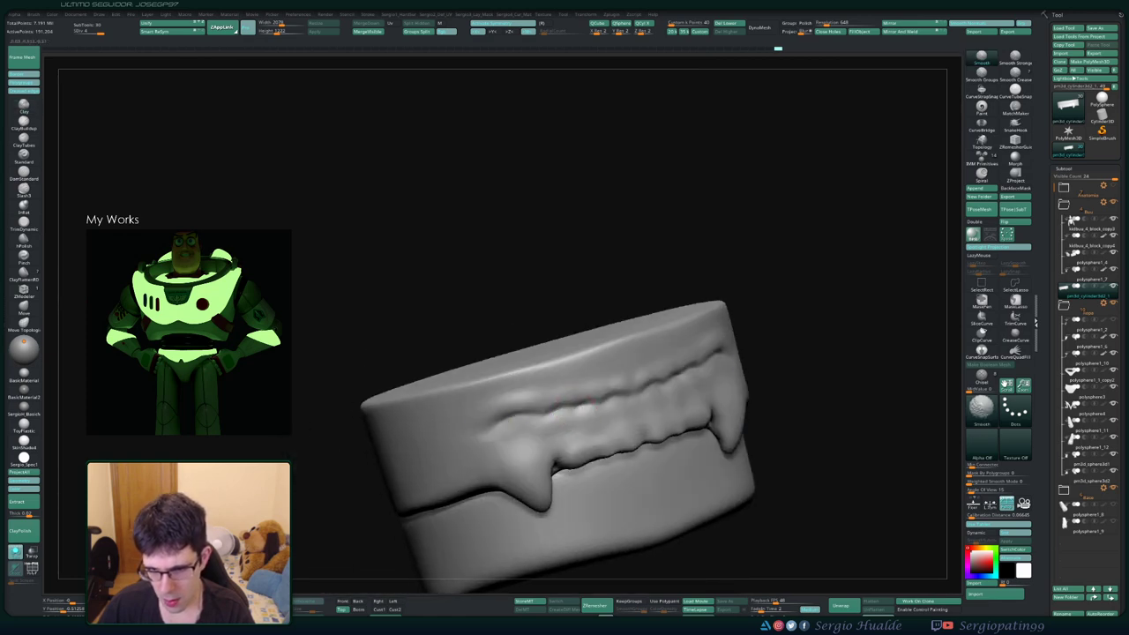
left_click_drag(720, 343, 614, 392)
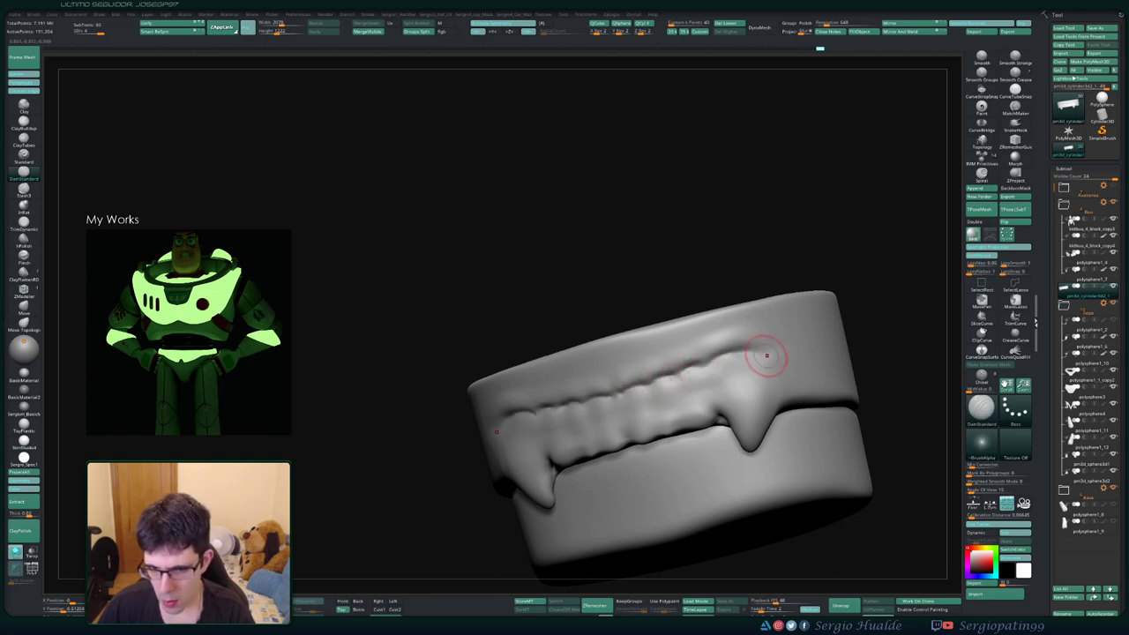
mouse_move(764, 360)
left_mouse_down()
mouse_move(770, 381)
mouse_move(696, 404)
left_mouse_up()
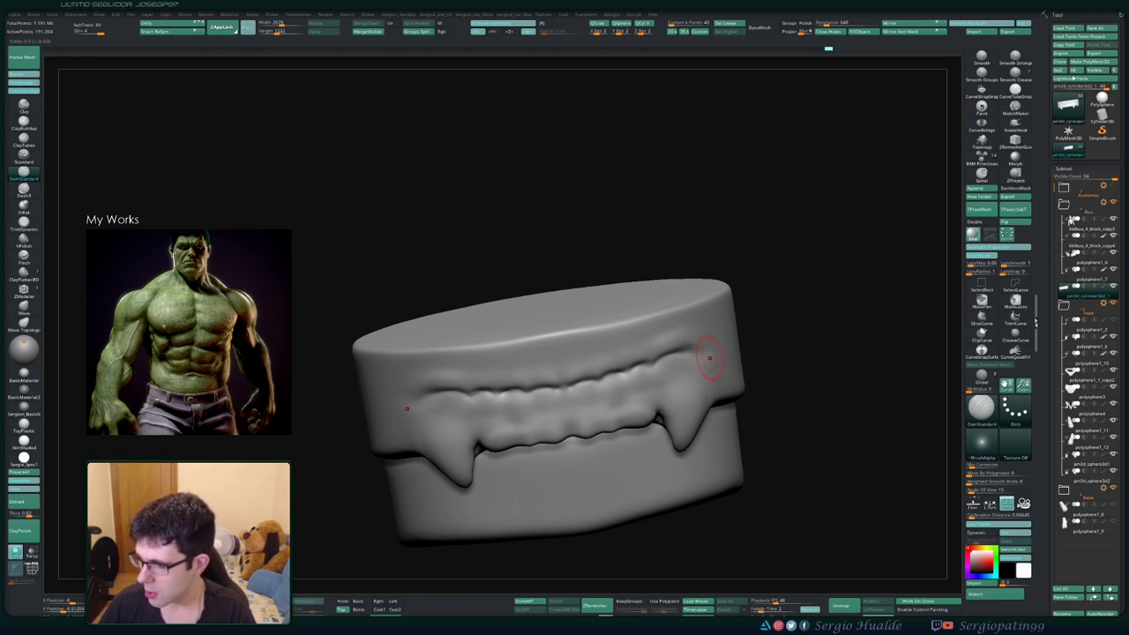
right_click_drag(709, 357, 786, 337, "alt")
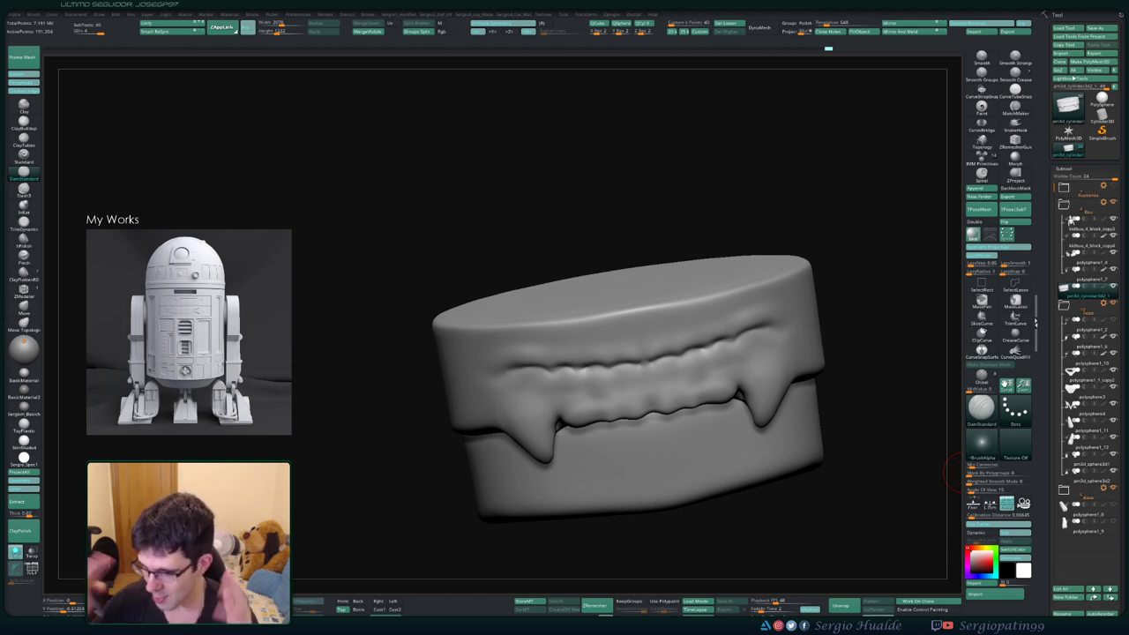
left_click_drag(673, 228, 635, 298)
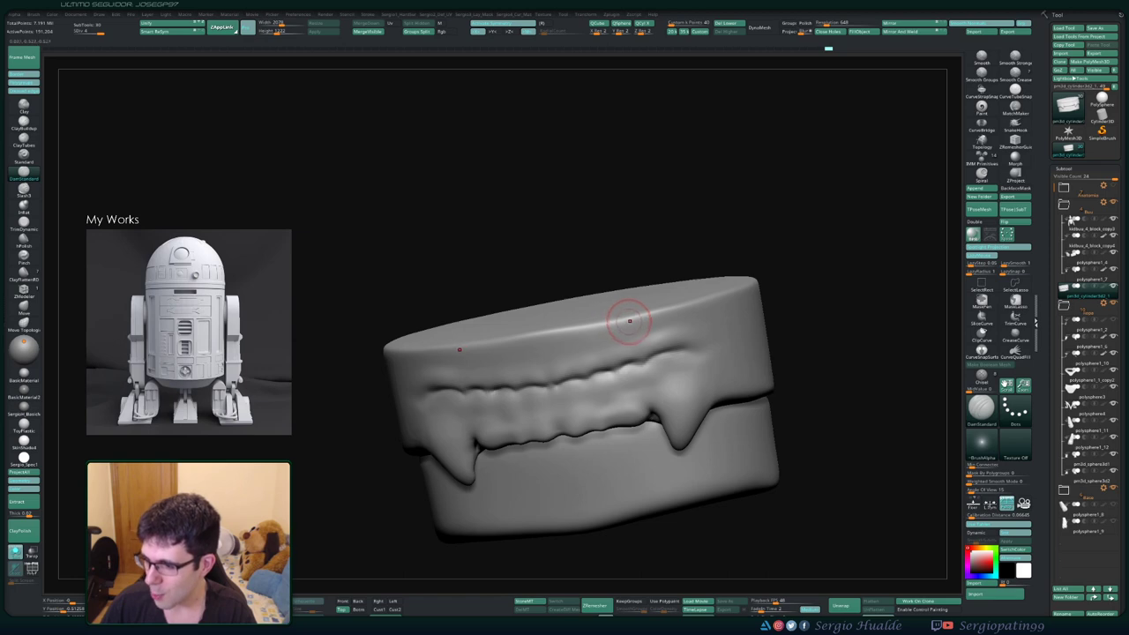
mouse_move(627, 322)
right_mouse_down()
mouse_move(627, 363)
mouse_move(599, 315)
mouse_move(623, 320)
mouse_move(553, 356)
right_mouse_up()
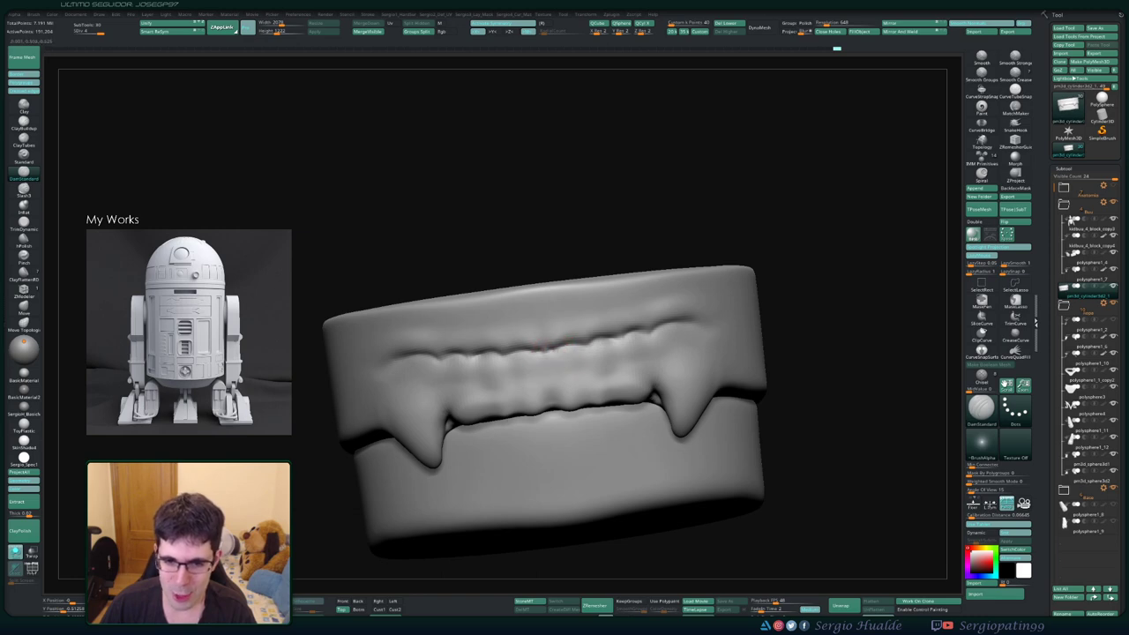
left_click_drag(500, 363, 590, 353)
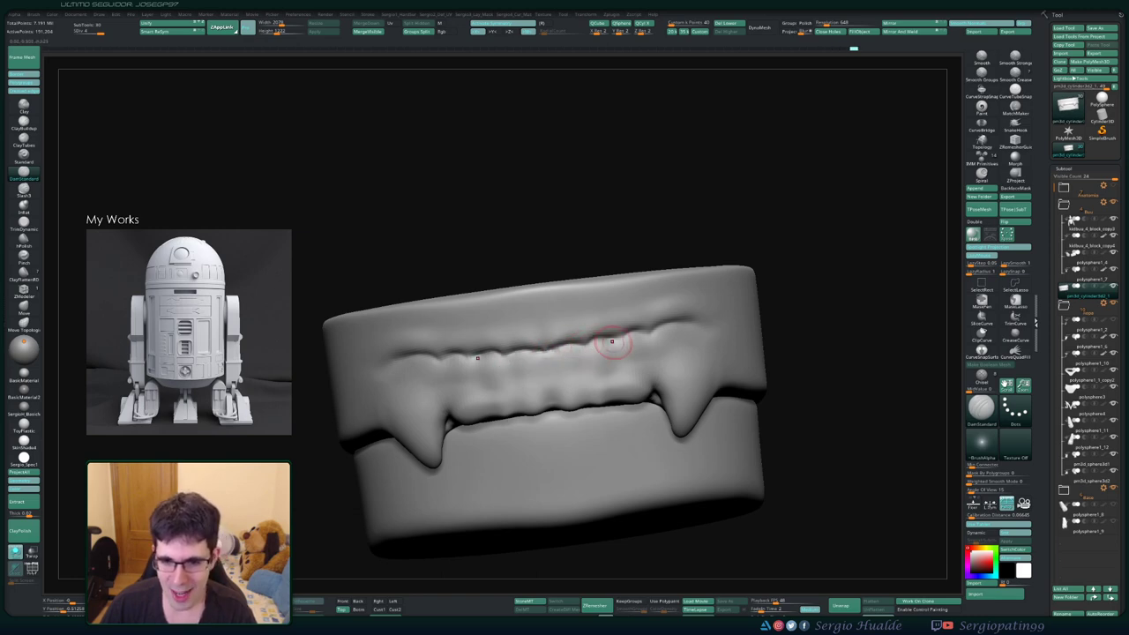
right_click_drag(633, 348, 605, 374)
Add clay along the gum above the teeth and smooth it over
key("b")
key("c")
key("l")
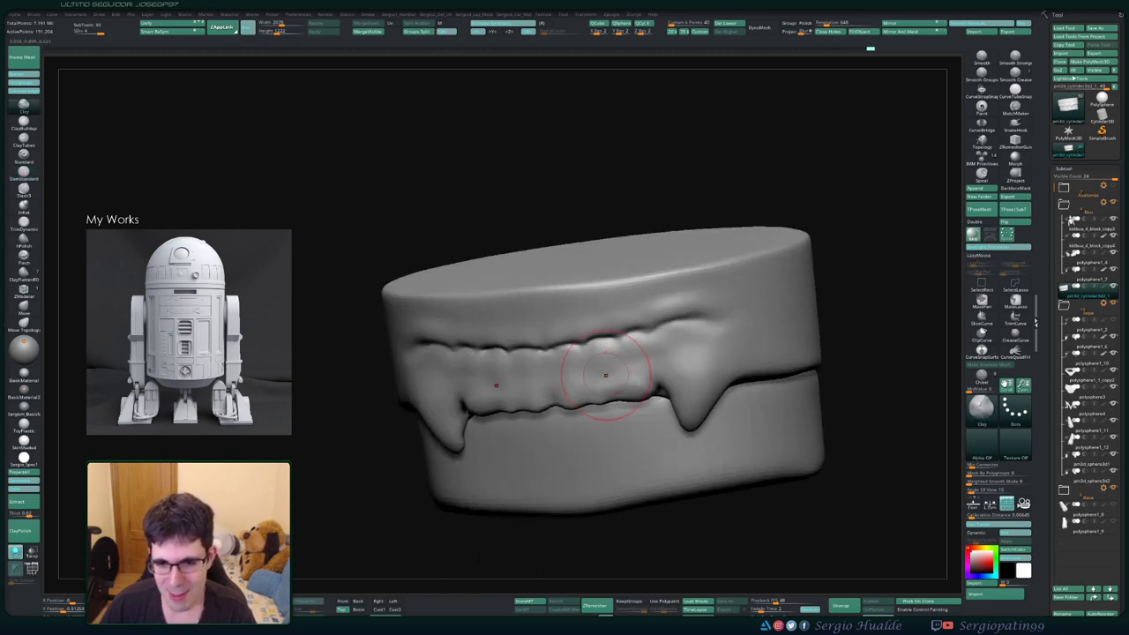
left_click_drag(591, 390, 565, 388)
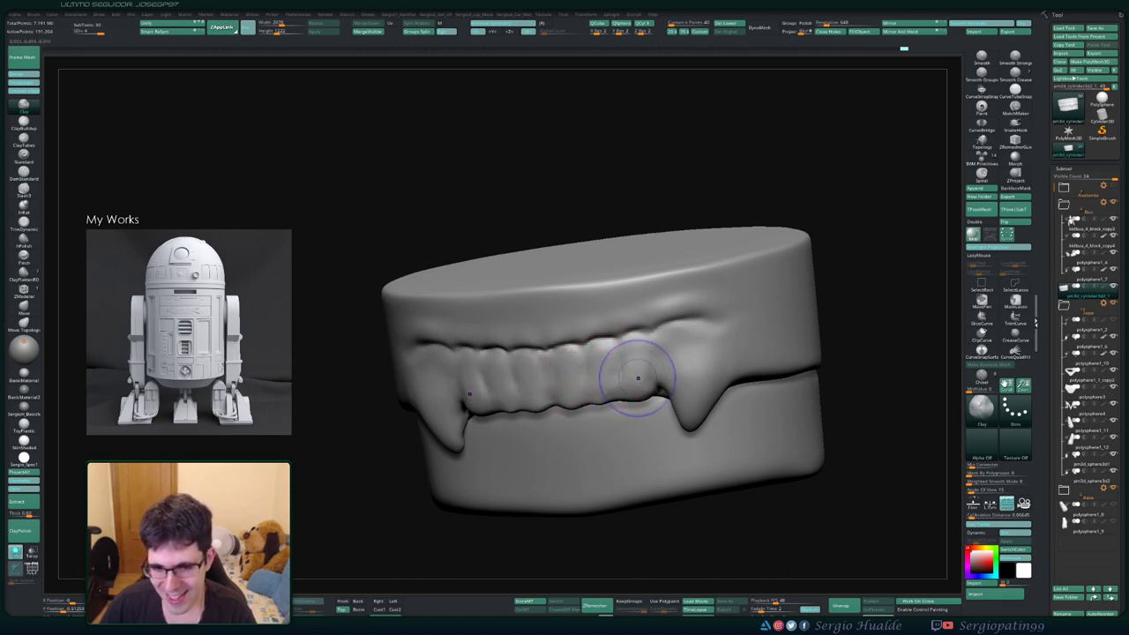
left_click_drag(629, 373, 517, 391, "shift")
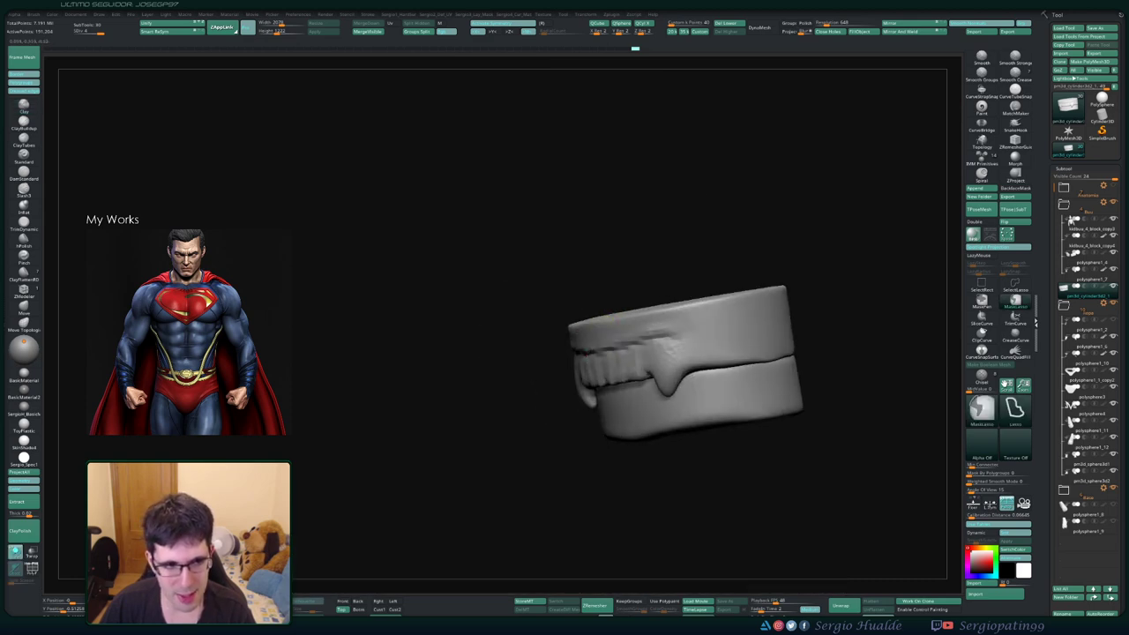
Reshape the upper teeth edge at the left mouth corner, briefly calling up the Transpose gizmo
left_click_drag(559, 352, 667, 290)
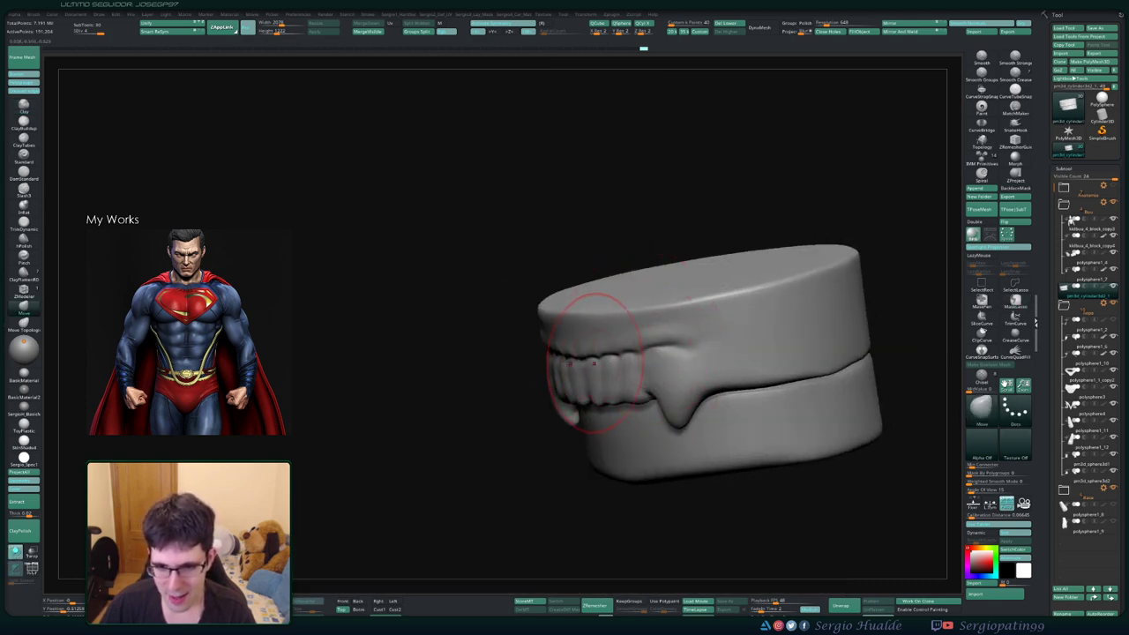
left_click_drag(593, 361, 598, 360)
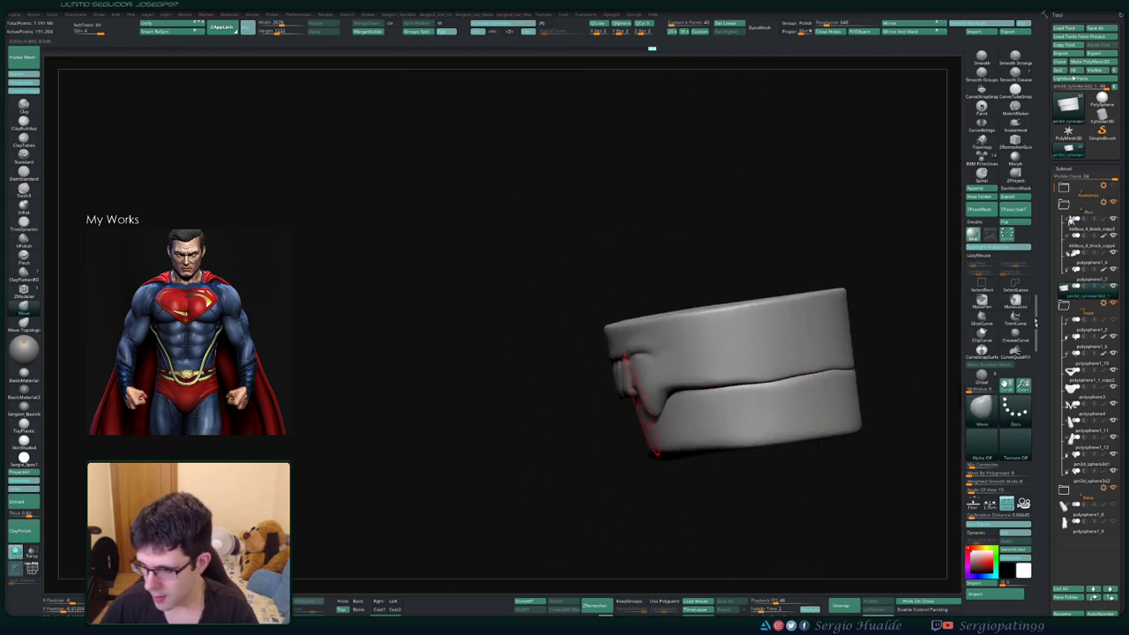
key("w")
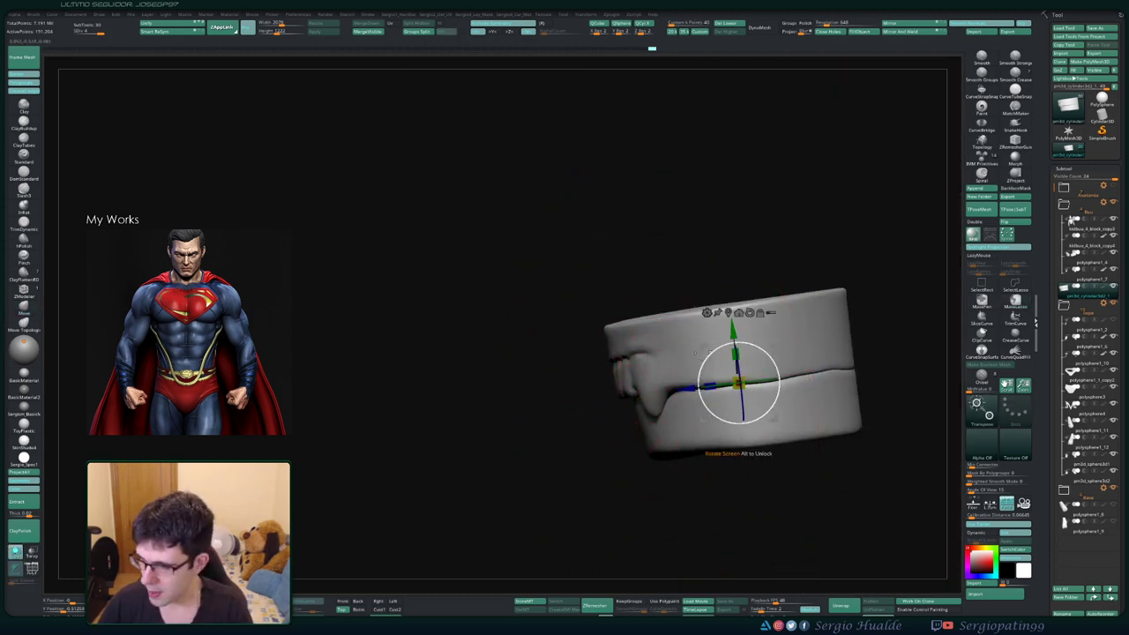
key("q")
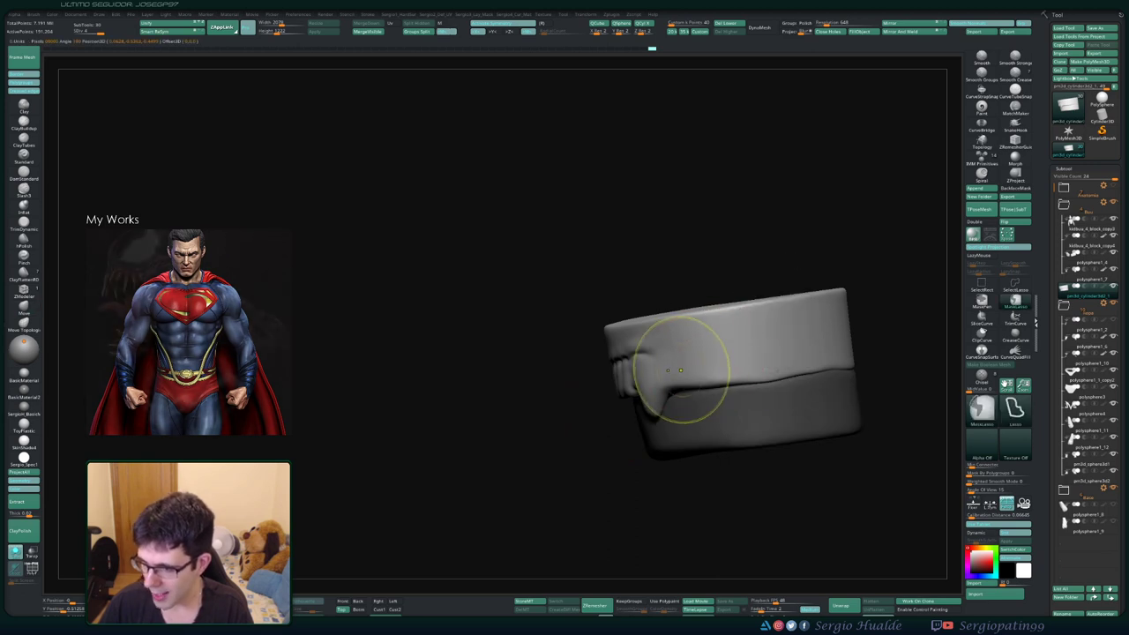
Shrink the brush and orbit around the fang drip to inspect the band's underside and rim
left_click_drag(529, 397, 565, 371)
left_click_drag(652, 415, 679, 379)
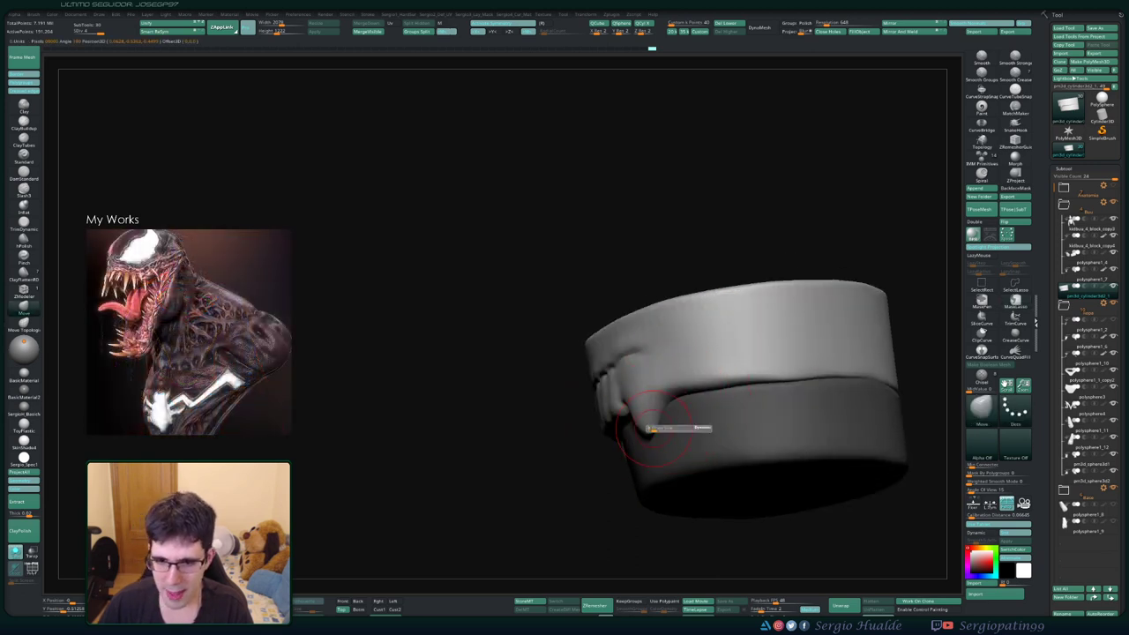
left_click_drag(656, 432, 630, 416)
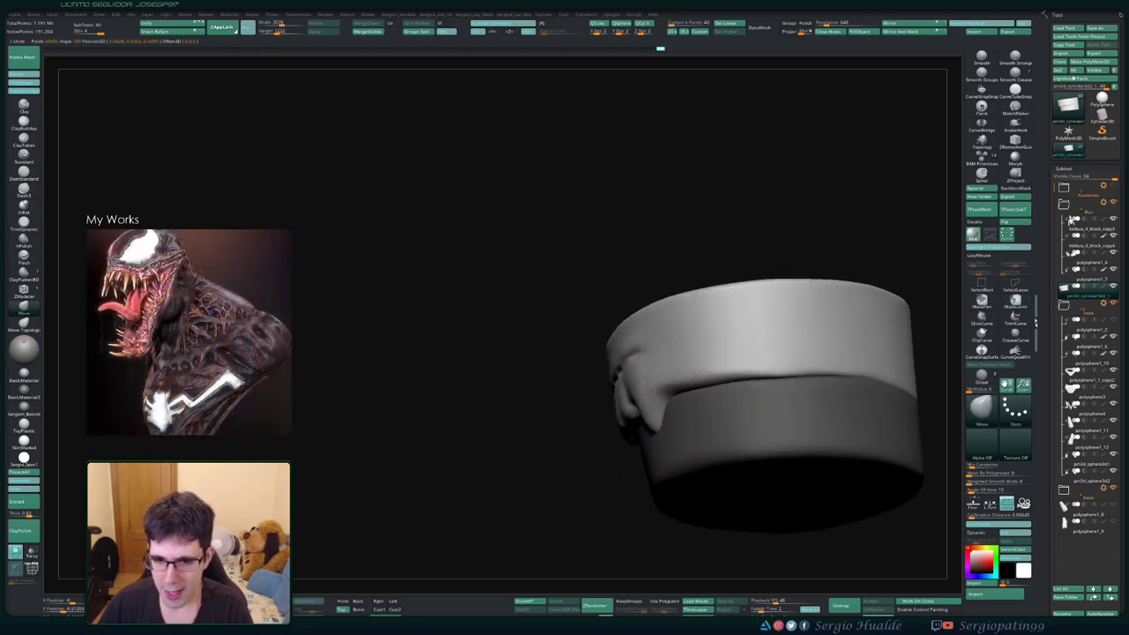
key("bracketleft")
key("bracketleft")
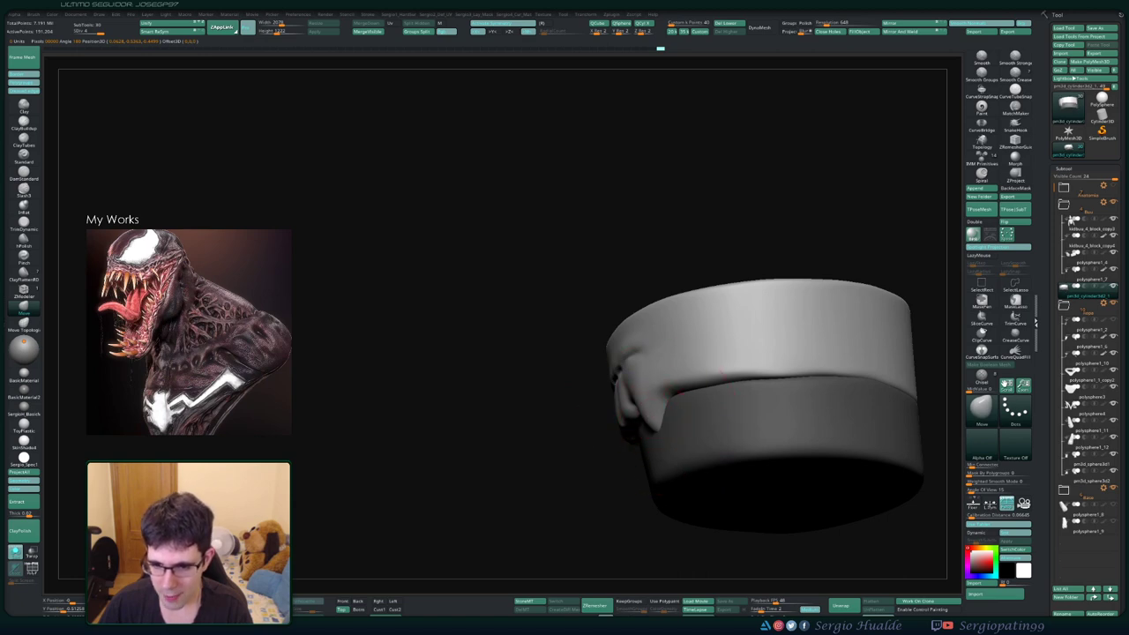
left_click_drag(719, 373, 637, 423)
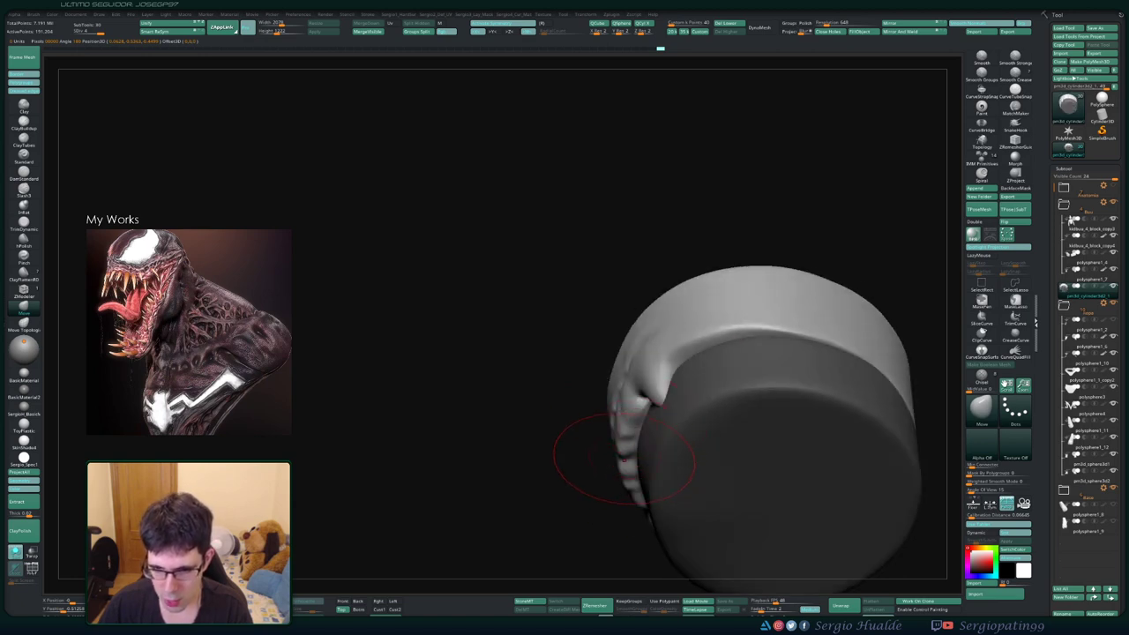
mouse_move(644, 427)
left_mouse_down()
mouse_move(758, 411)
mouse_move(707, 364)
mouse_move(608, 428)
mouse_move(617, 291)
left_mouse_up()
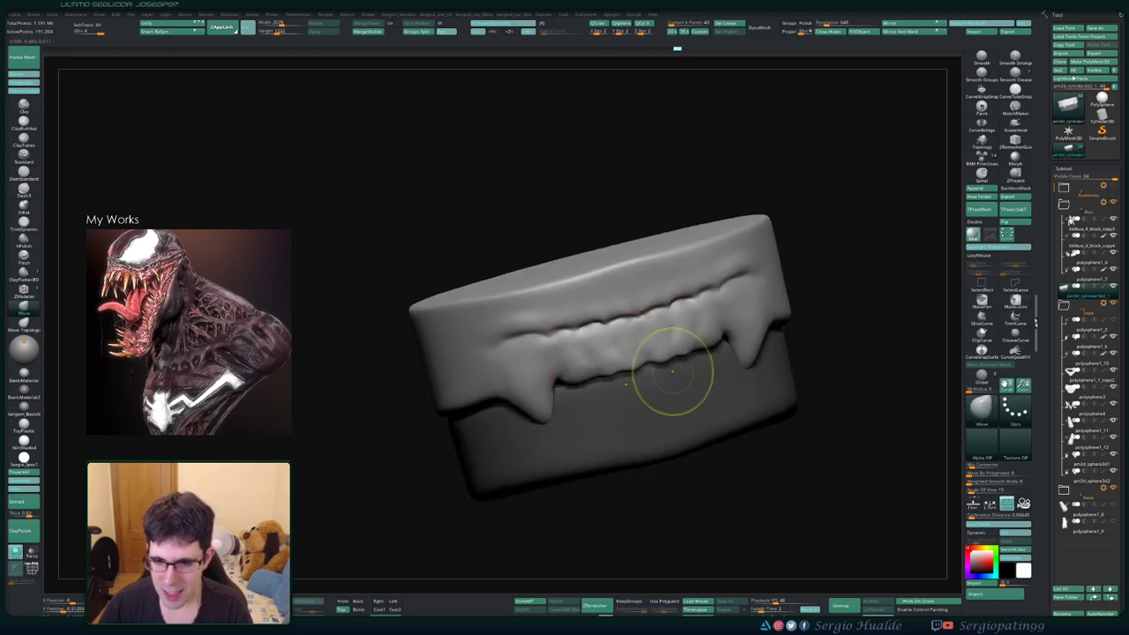
Select the plain lower band piece, frame it, and switch to Smooth for its gum surface
mouse_move(675, 365)
left_mouse_down()
mouse_move(764, 344)
mouse_move(730, 378)
mouse_move(670, 398)
mouse_move(655, 391)
left_mouse_up()
left_click(747, 365, "alt")
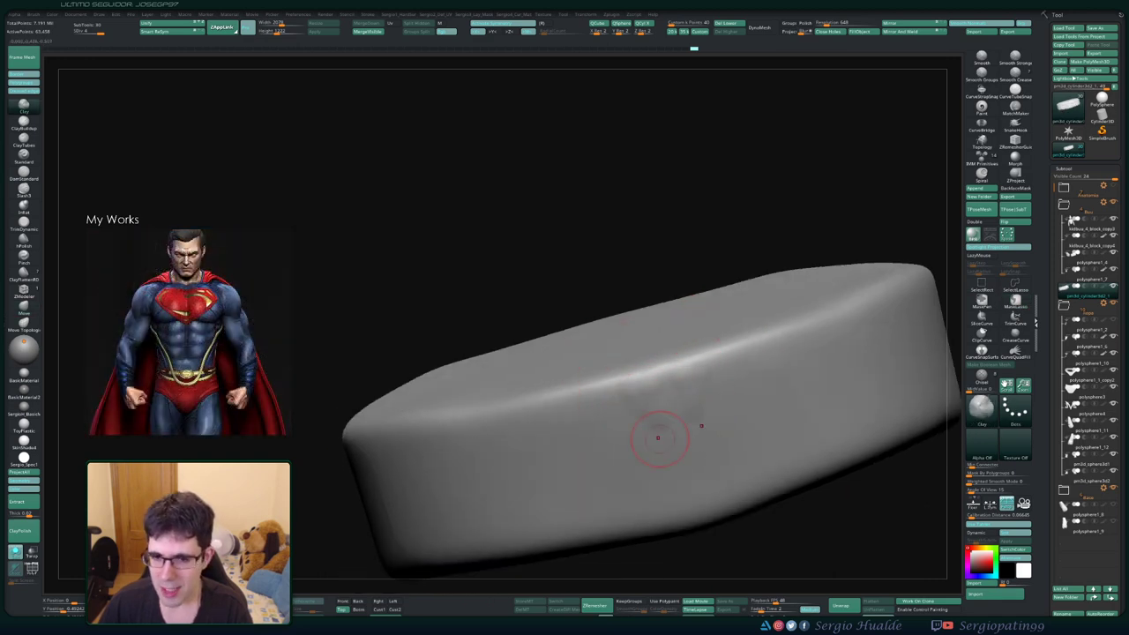
left_click_drag(726, 392, 650, 388)
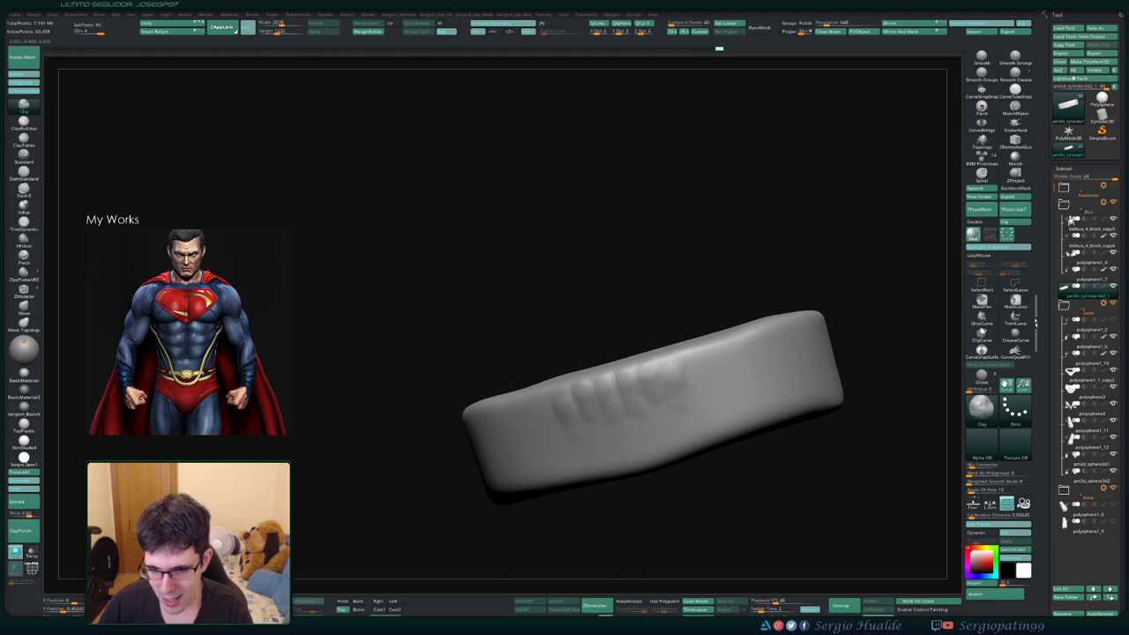
key("shift")
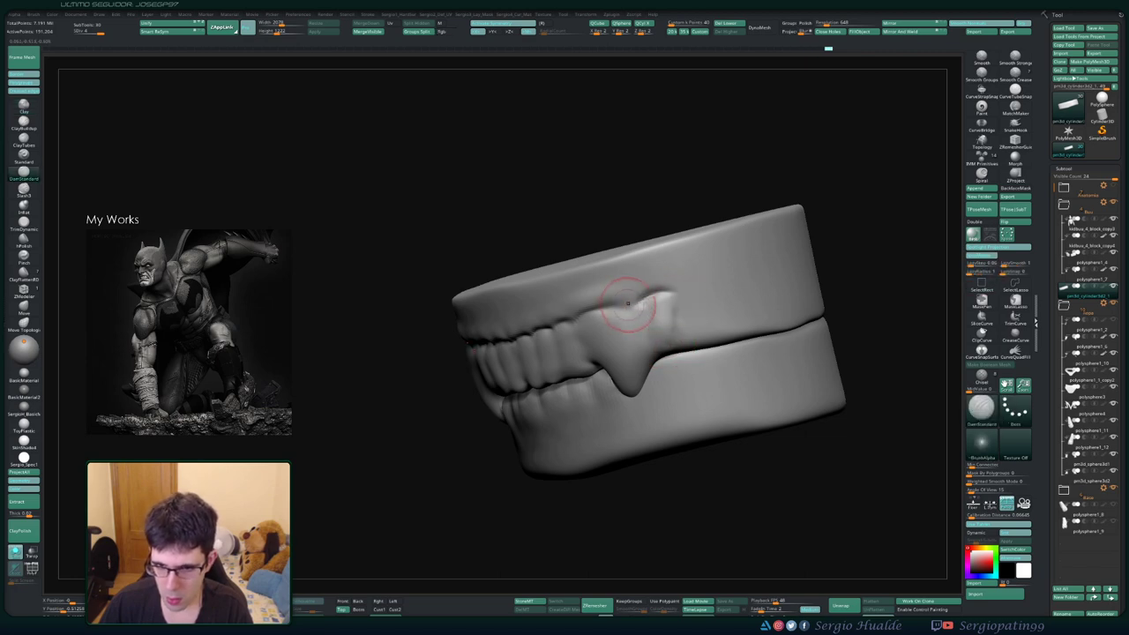
Build up the gum above the upper fang with Clay and Move, then soften the bump
left_click_drag(631, 304, 657, 295)
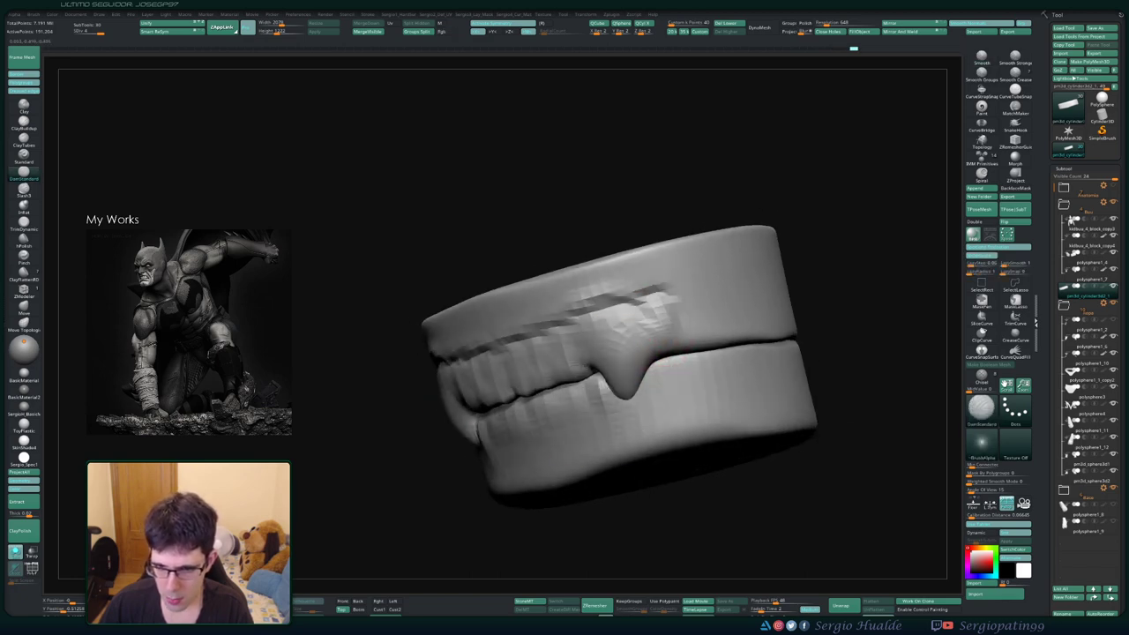
key("b")
key("m")
key("v")
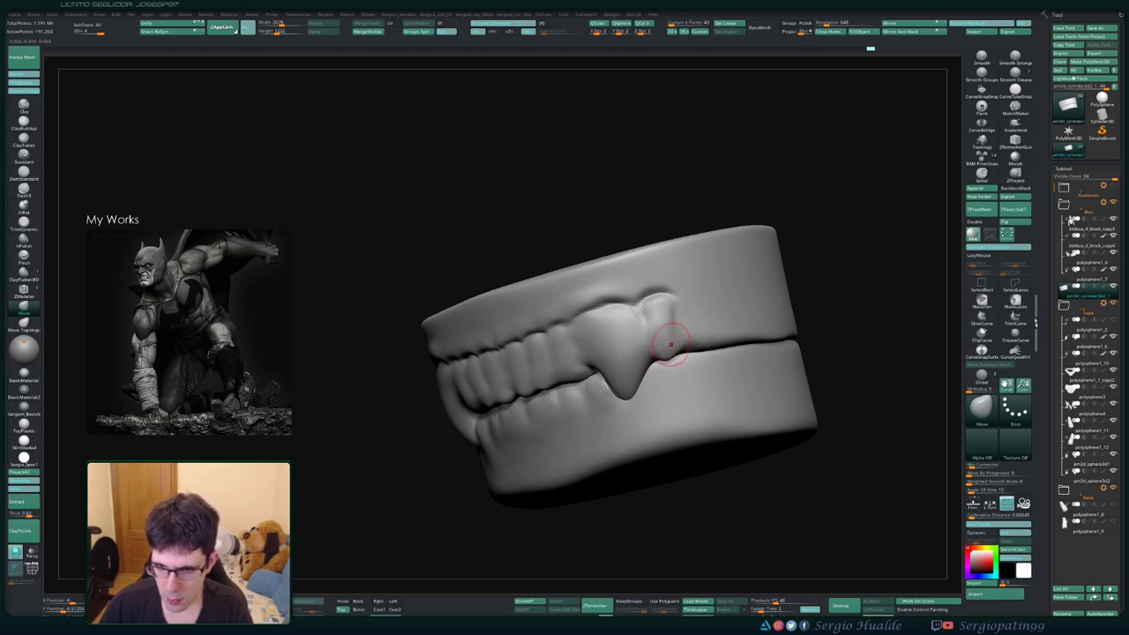
key("b")
key("c")
key("l")
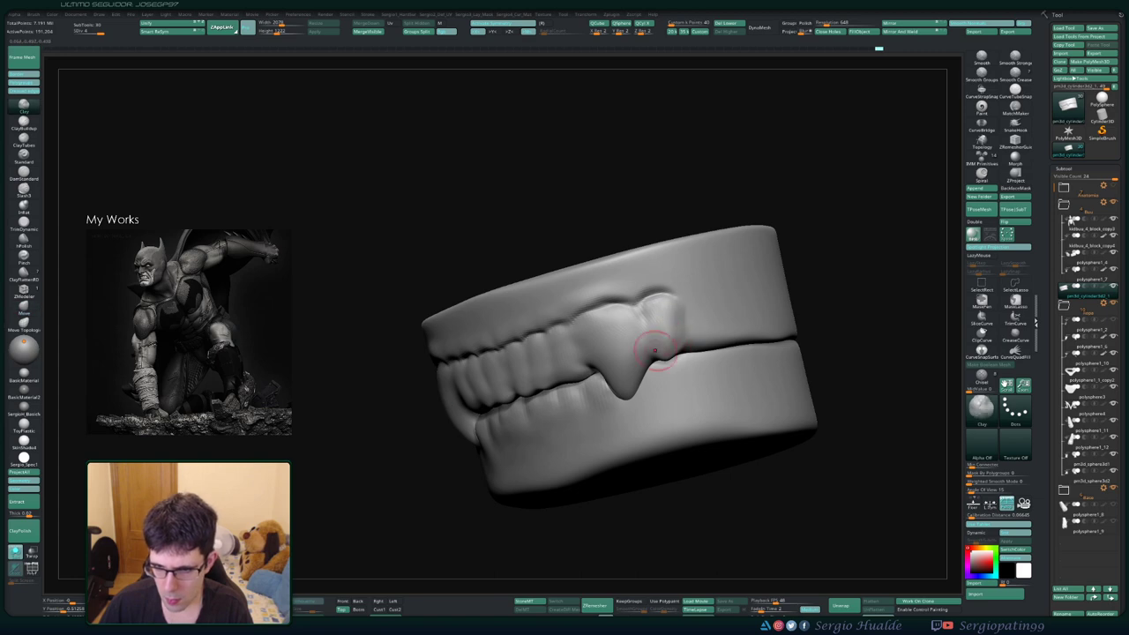
right_click_drag(654, 350, 665, 326)
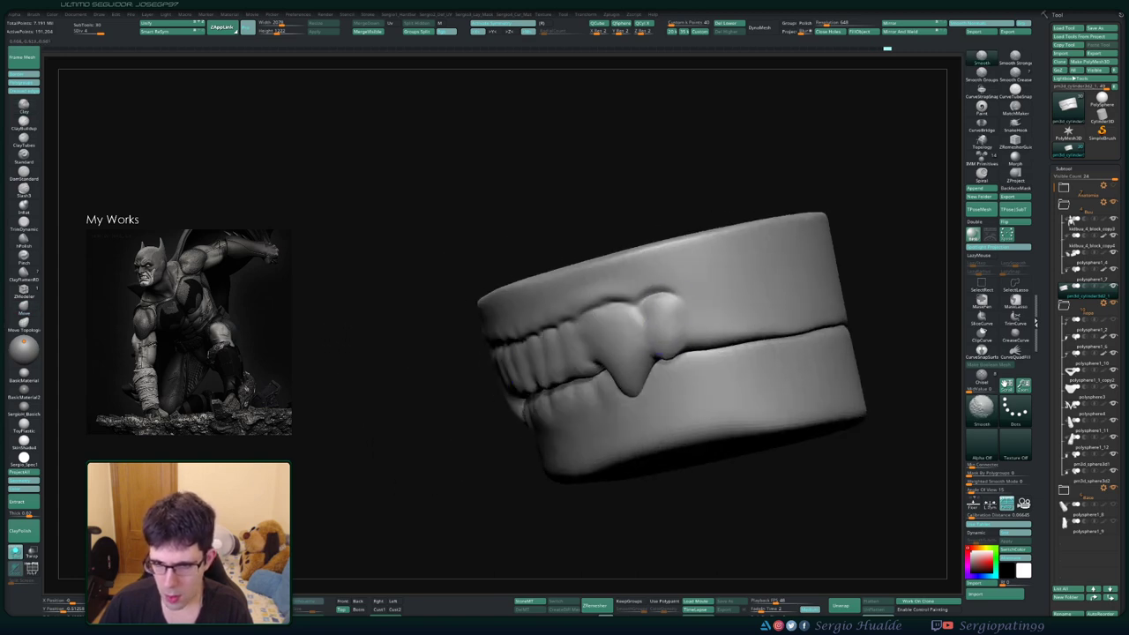
left_click_drag(675, 299, 653, 305, "shift")
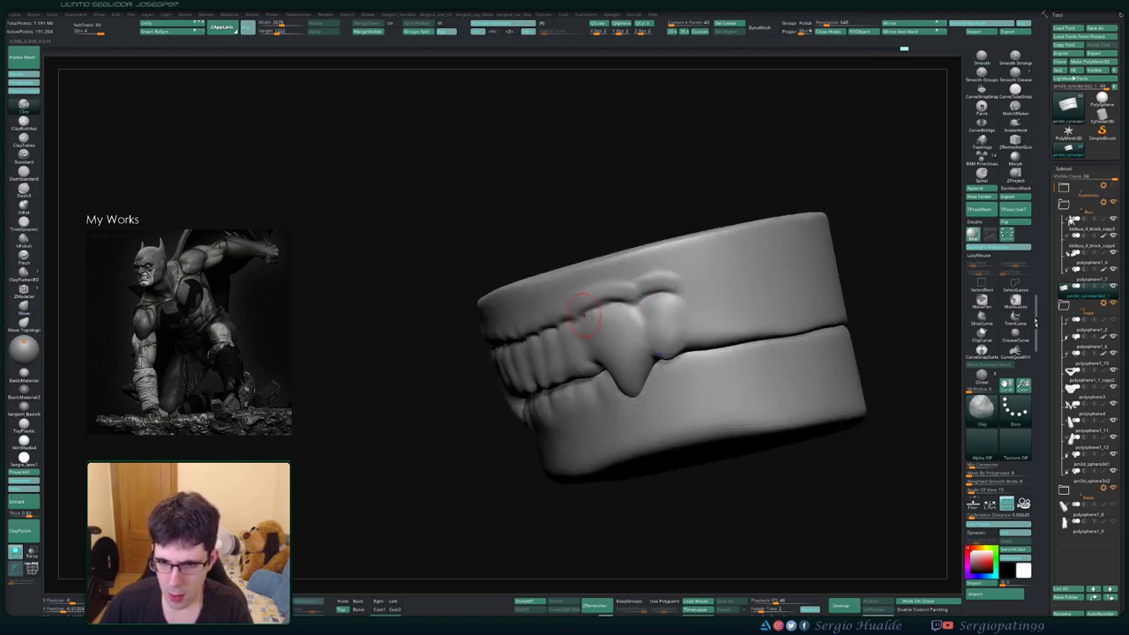
Isolate the lower gum band and Shift-smooth it, then unhide everything and frame the mouth close-up
mouse_move(688, 299)
right_mouse_down()
mouse_move(696, 341)
mouse_move(664, 337)
right_mouse_up()
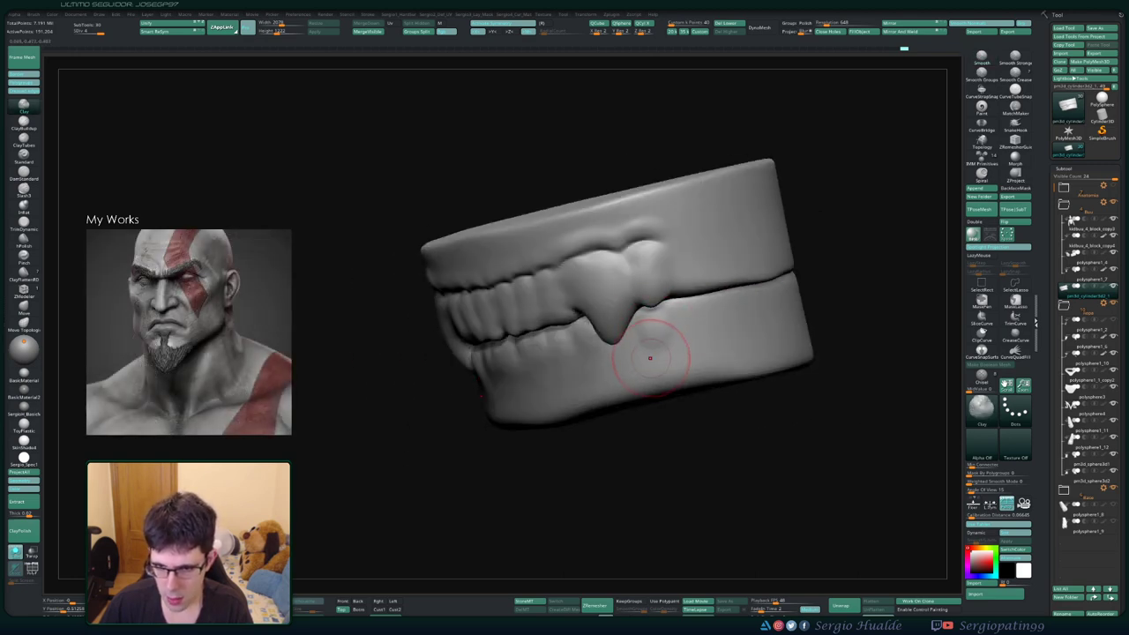
left_click(651, 347, "ctrl+shift")
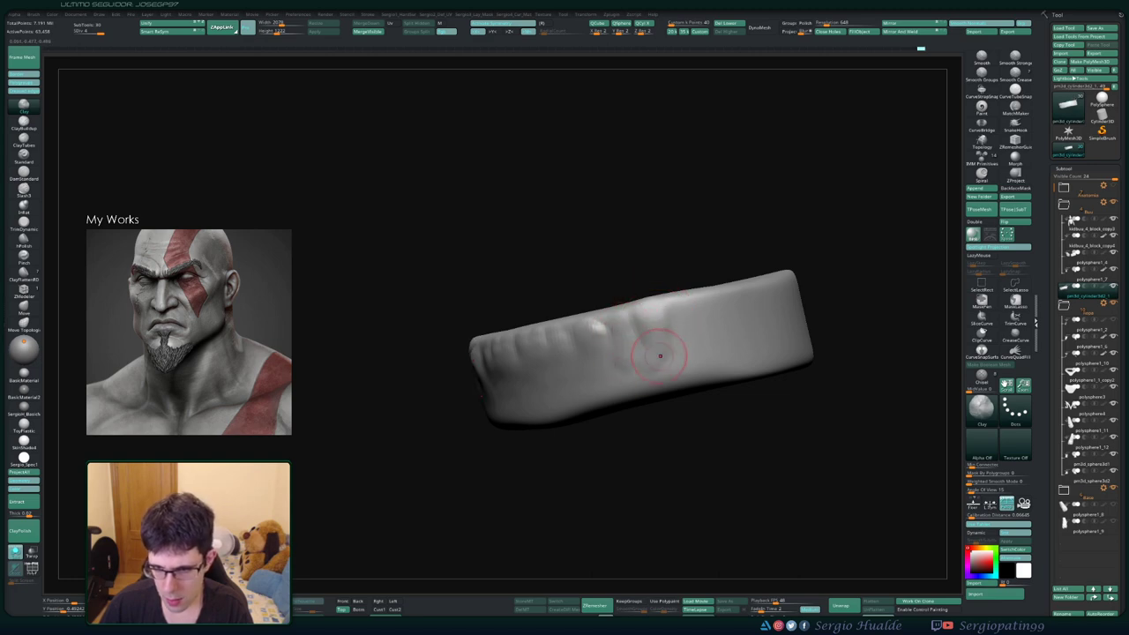
key("shift")
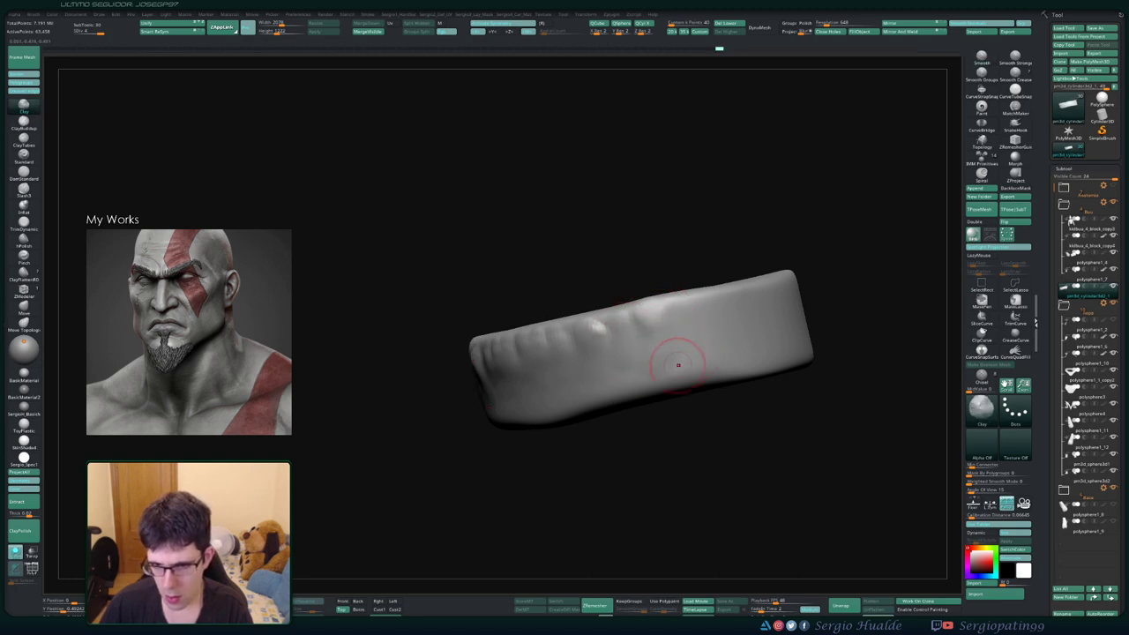
right_click_drag(675, 365, 749, 340)
left_click(748, 340, "ctrl+shift")
mouse_move(651, 390)
right_mouse_down("ctrl")
mouse_move(618, 441)
mouse_move(546, 403)
mouse_move(624, 403)
mouse_move(600, 441)
right_mouse_up("ctrl")
mouse_move(564, 371)
right_mouse_down()
mouse_move(547, 379)
mouse_move(582, 353)
mouse_move(564, 388)
mouse_move(575, 393)
right_mouse_up()
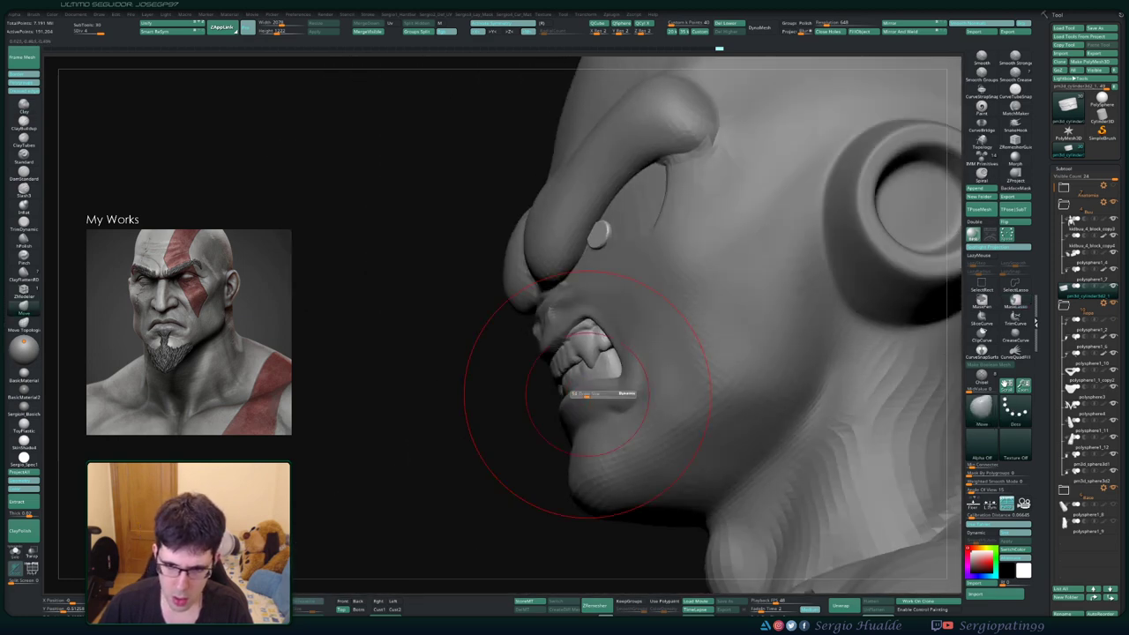
Pull the lower lip down with Move to expose the teeth, then solo the teeth
left_click_drag(565, 379, 547, 348)
mouse_move(546, 347)
right_mouse_down()
mouse_move(617, 405)
mouse_move(579, 352)
mouse_move(653, 378)
mouse_move(568, 375)
mouse_move(581, 350)
right_mouse_up()
key("shift+ctrl+s")
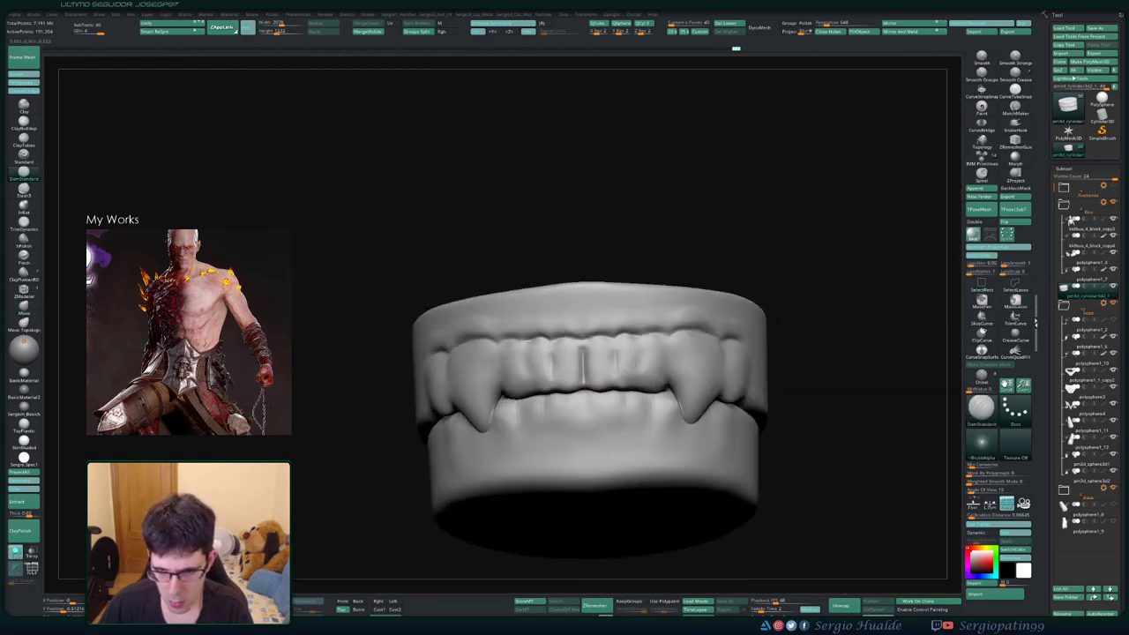
Carve DamStandard grooves between the upper and lower teeth, smoothing the gum beside the canine
left_click_drag(645, 349, 632, 397)
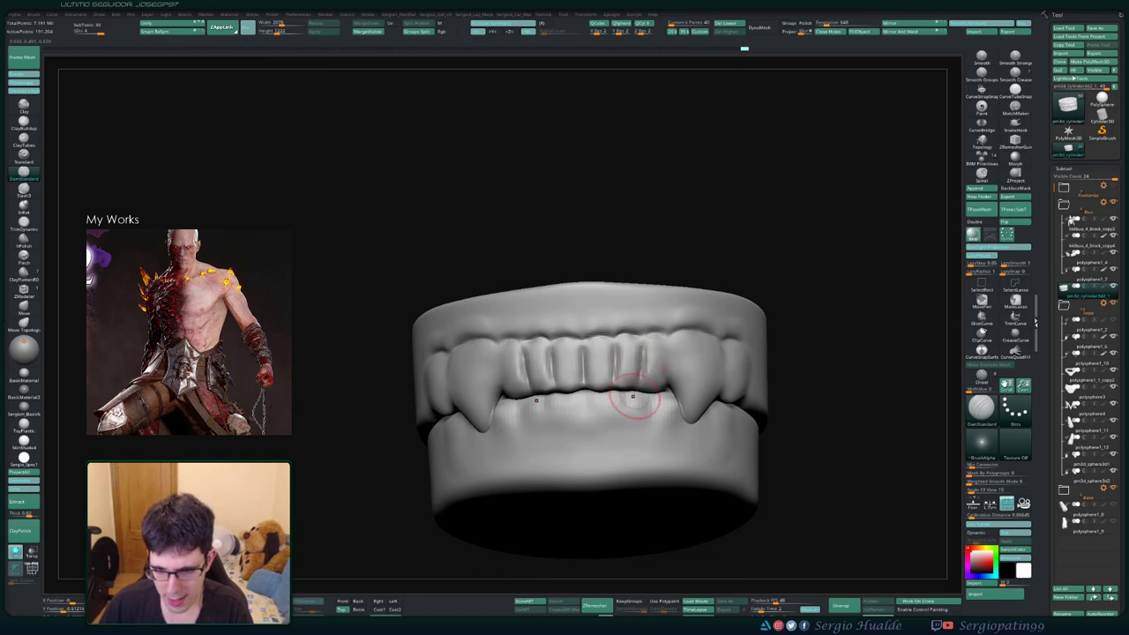
right_click_drag(682, 367, 731, 365)
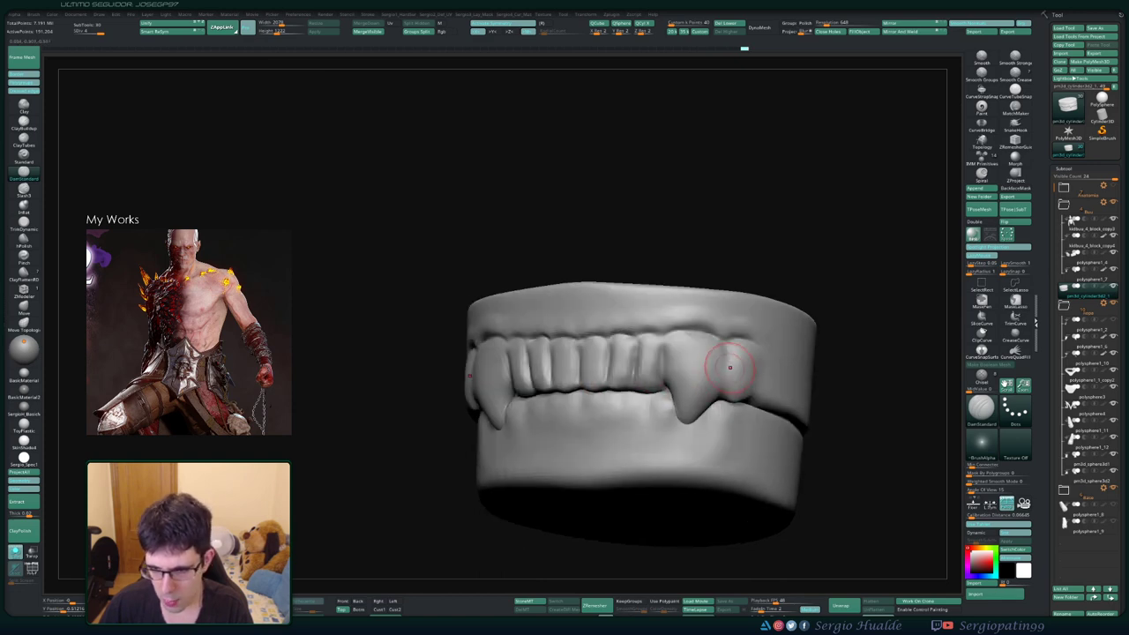
left_click_drag(721, 388, 731, 357)
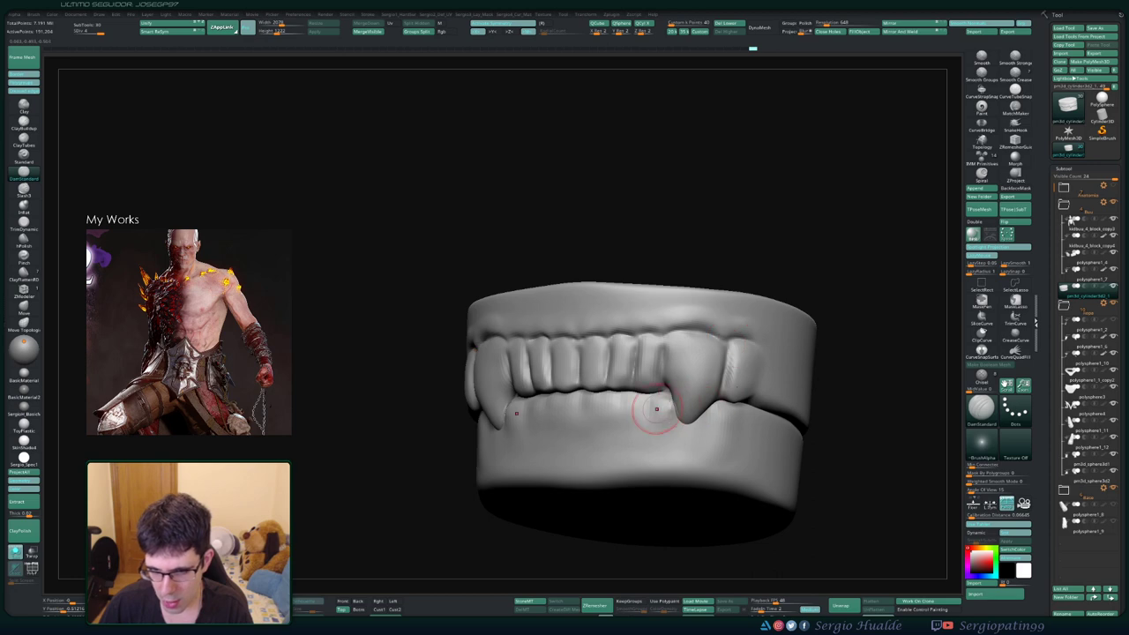
right_click_drag(656, 408, 618, 414)
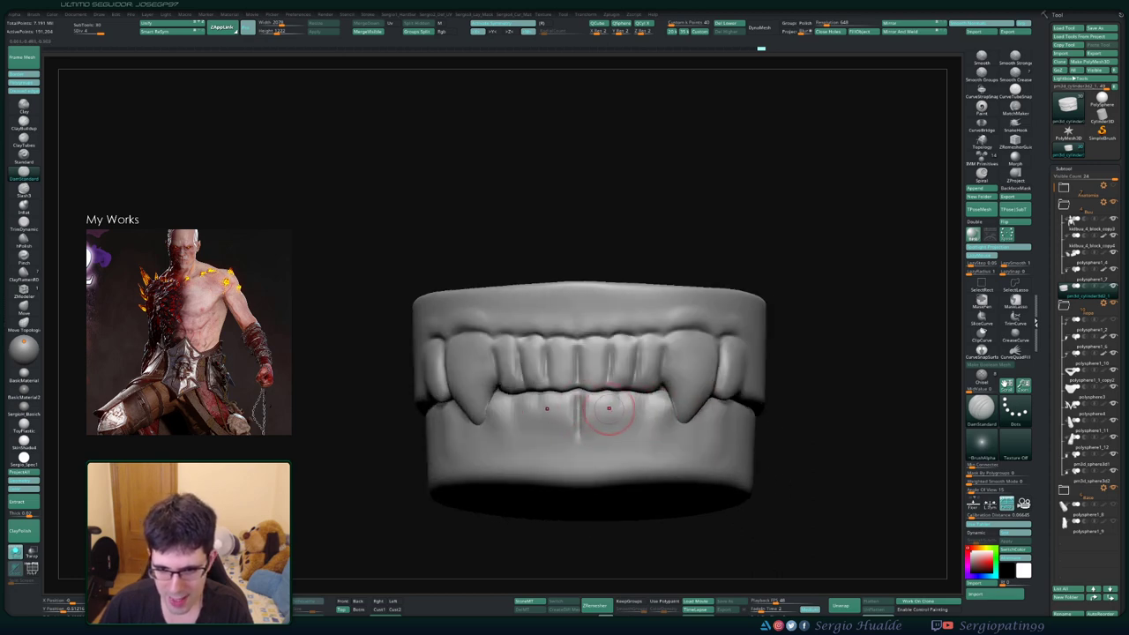
mouse_move(619, 397)
left_mouse_down()
mouse_move(620, 436)
mouse_move(652, 397)
mouse_move(650, 433)
left_mouse_up()
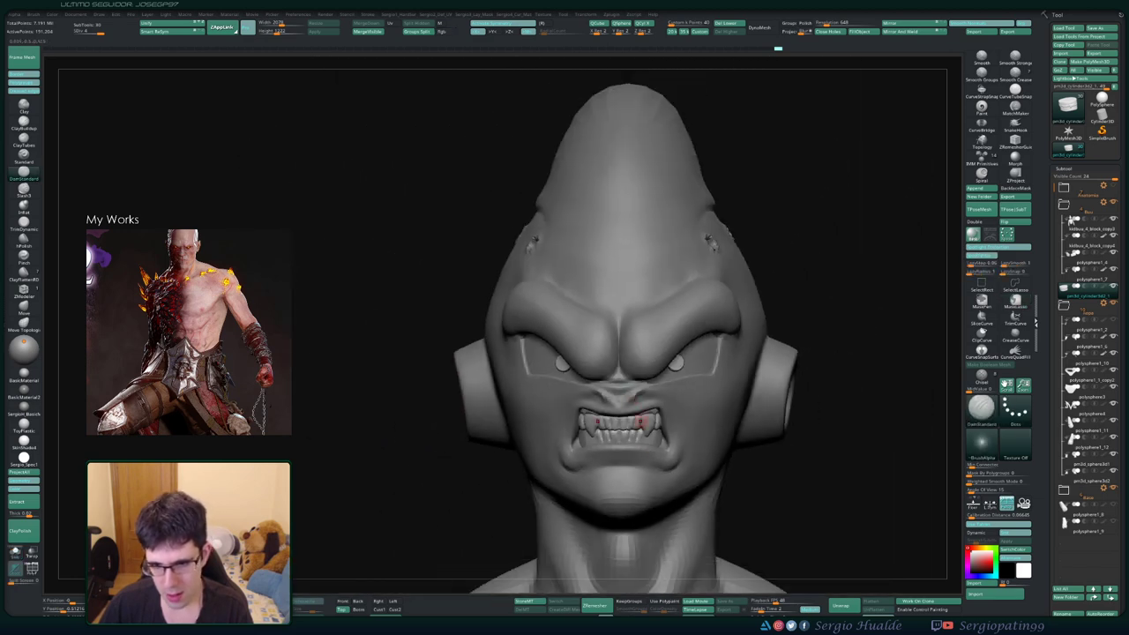
Solo the teeth set, inspect the top of the dentures, and open the Append mesh list
right_click_drag(631, 456, 529, 454)
mouse_move(573, 412)
right_mouse_down()
mouse_move(672, 411)
mouse_move(565, 415)
mouse_move(615, 350)
right_mouse_up()
left_click(529, 428, "ctrl+shift")
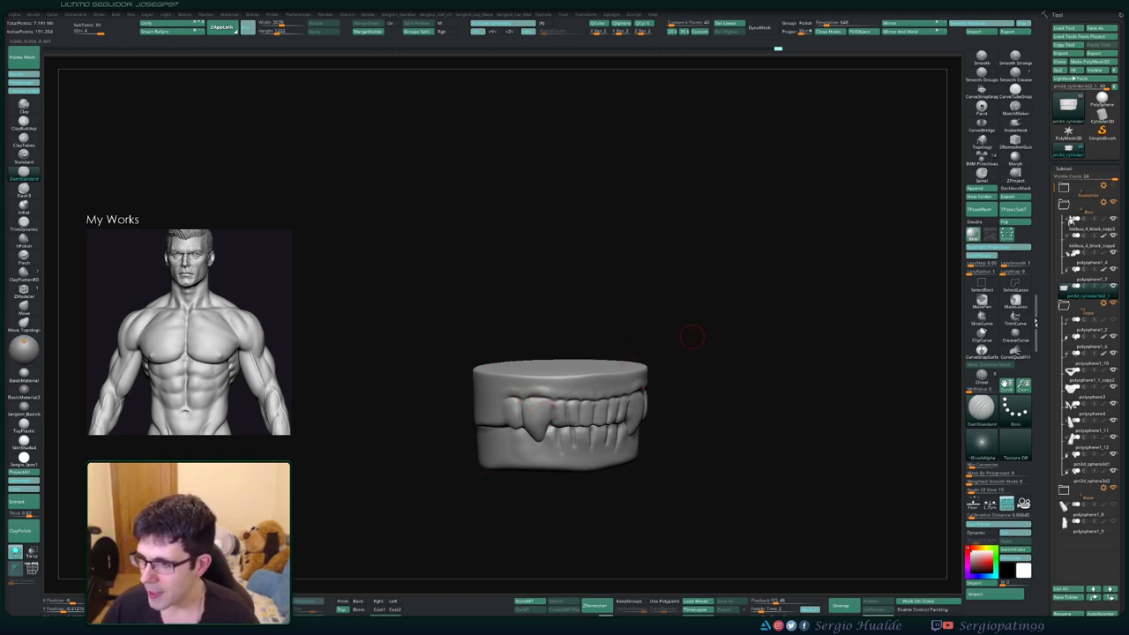
left_click_drag(745, 296, 653, 344)
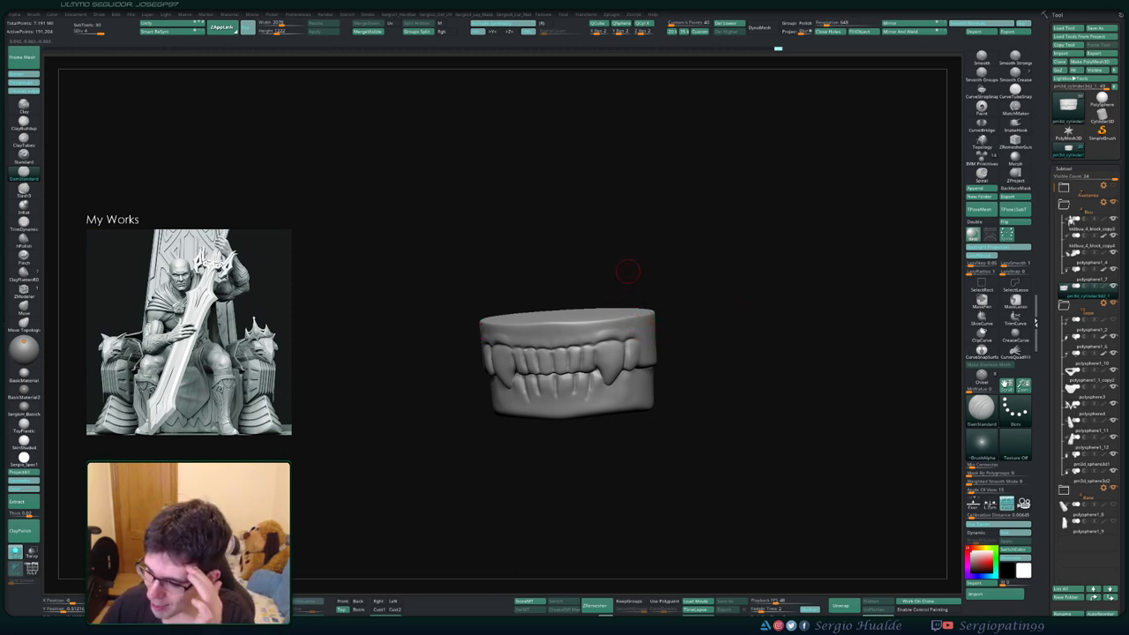
left_click_drag(667, 319, 672, 335)
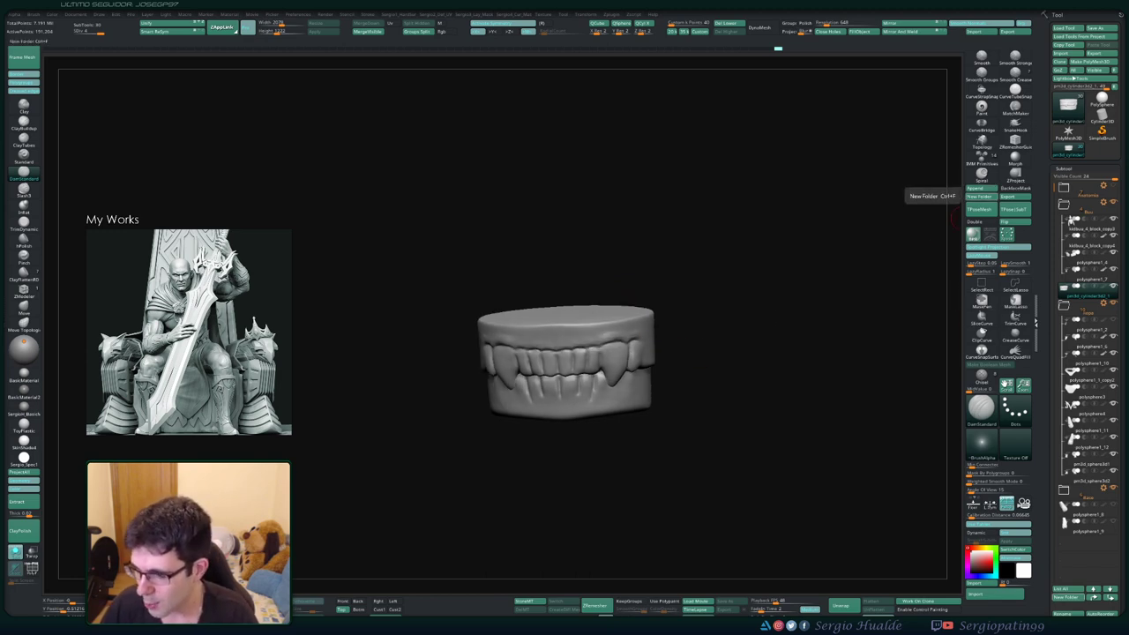
left_click(975, 188)
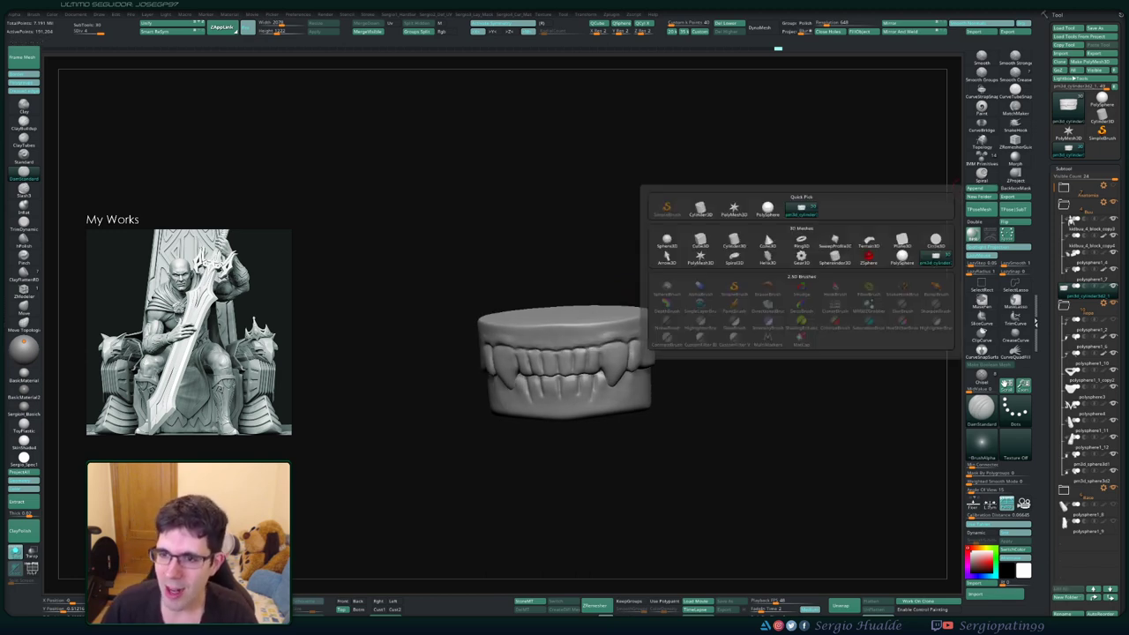
mouse_move(768, 242)
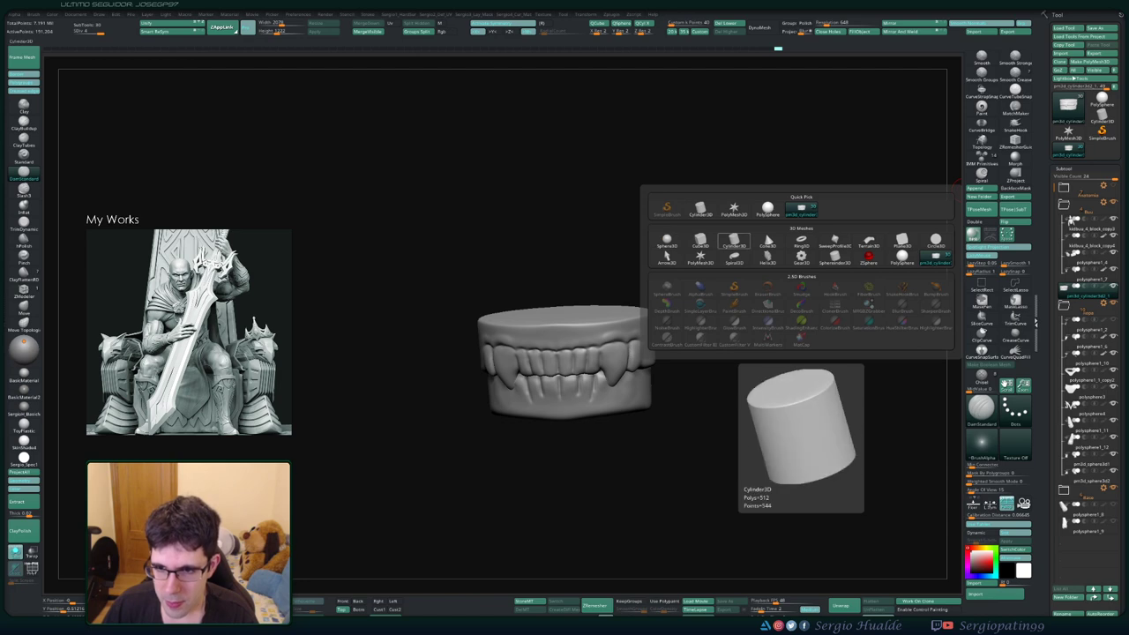
Append a Sphere3D subtool, select it, and frame it
left_click(801, 209)
left_click(1084, 542)
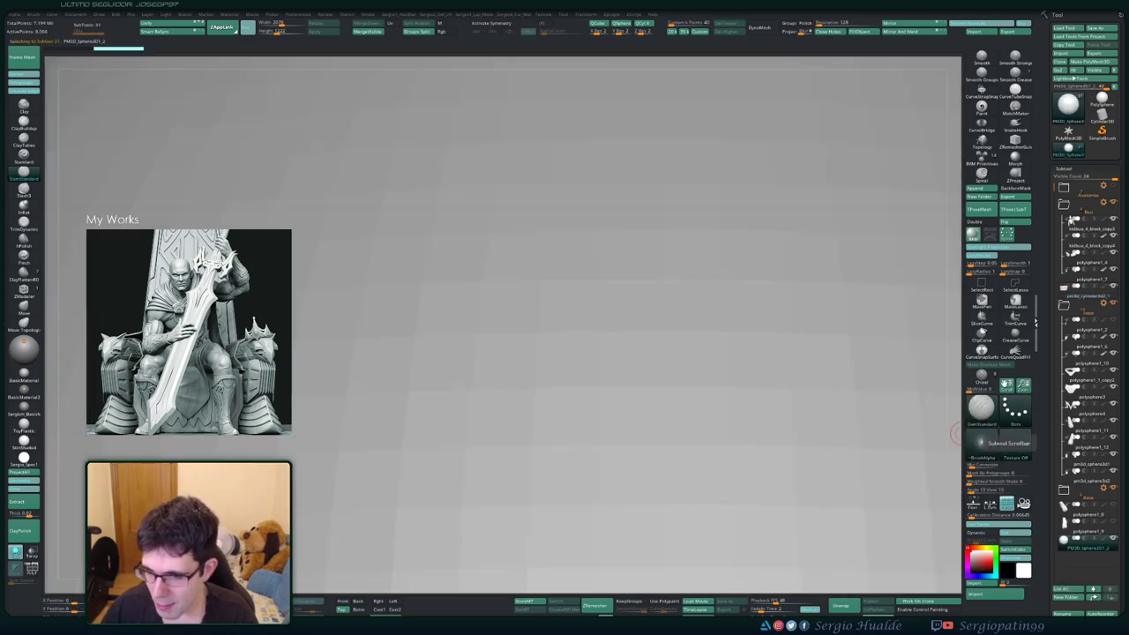
key("f")
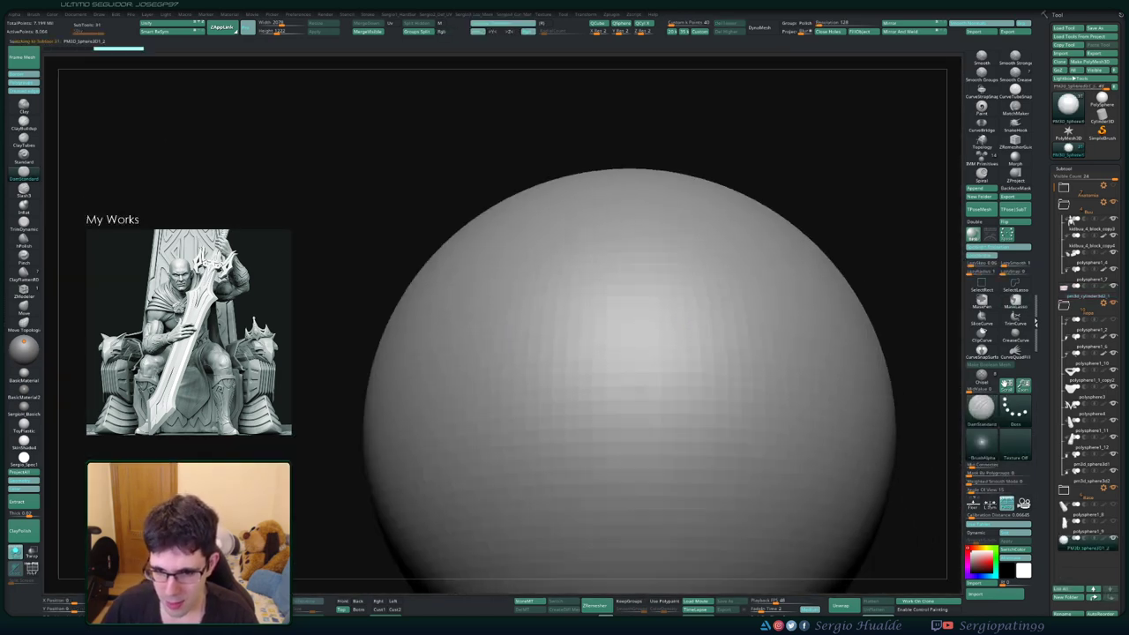
key("w")
Scale the sphere down with Transpose, move it into the mouth between the teeth, and solo it
left_click_drag(600, 396, 600, 396)
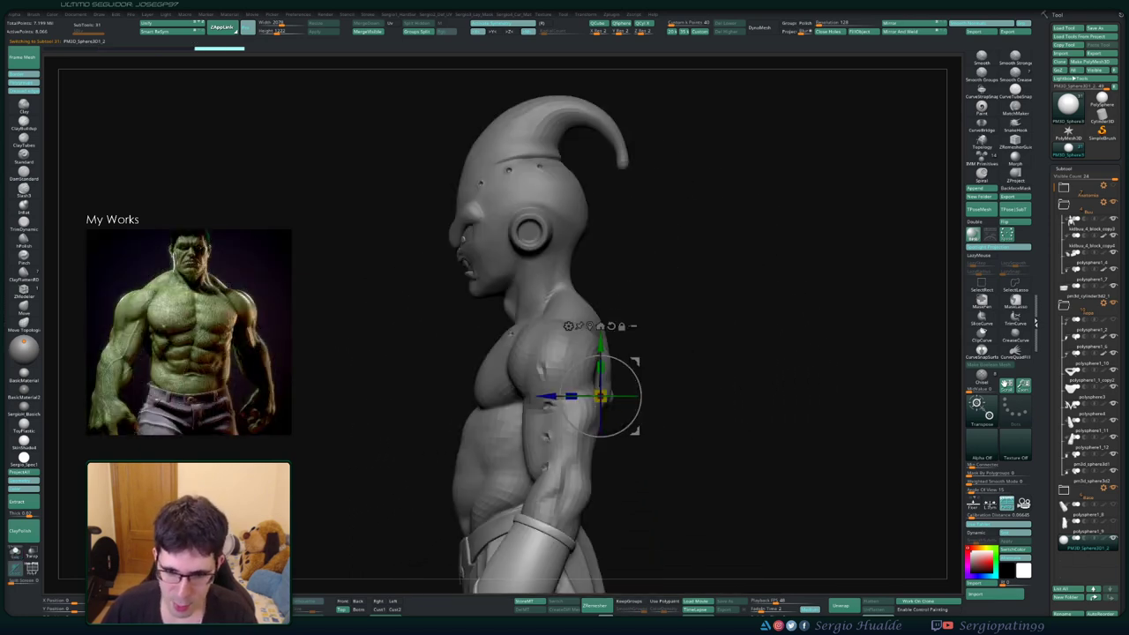
mouse_move(599, 395)
left_mouse_down()
mouse_move(482, 277)
mouse_move(458, 276)
left_mouse_up()
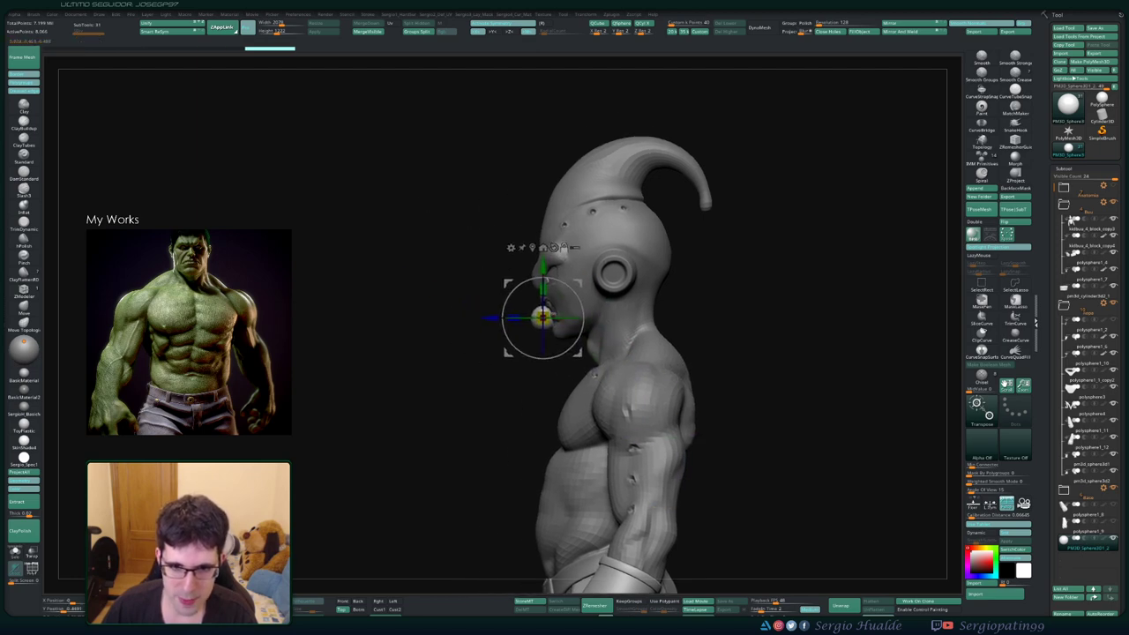
left_click_drag(370, 353, 582, 333)
key("q")
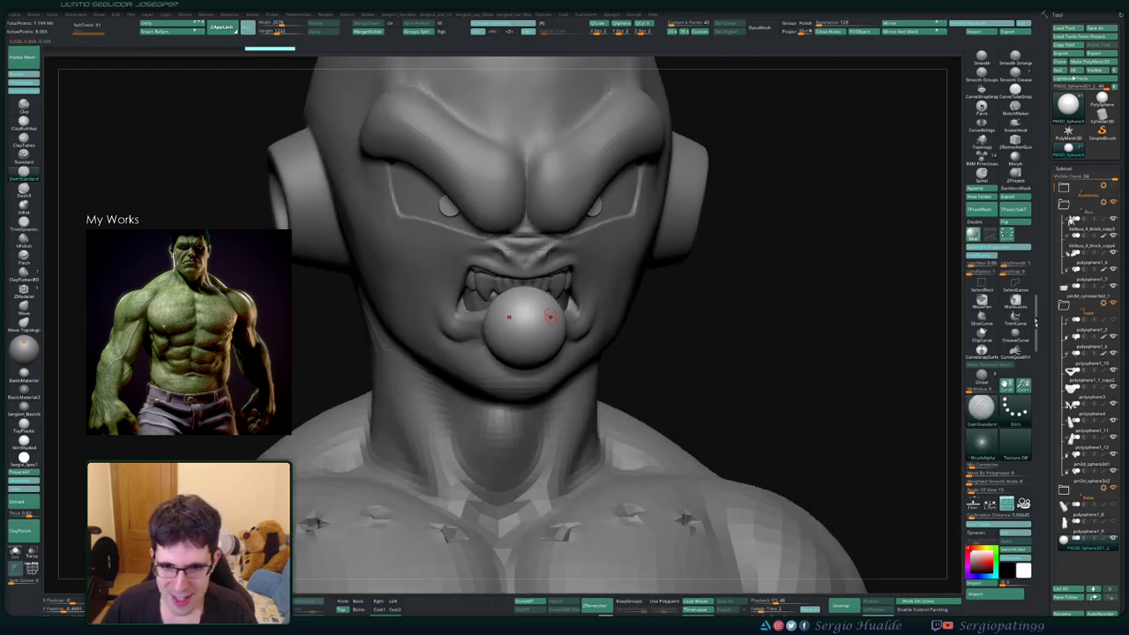
left_click_drag(495, 331, 617, 335)
left_click(15, 551)
Stretch the sphere into a narrow egg with Move and pull its bottom into a teardrop
key("b")
key("m")
key("v")
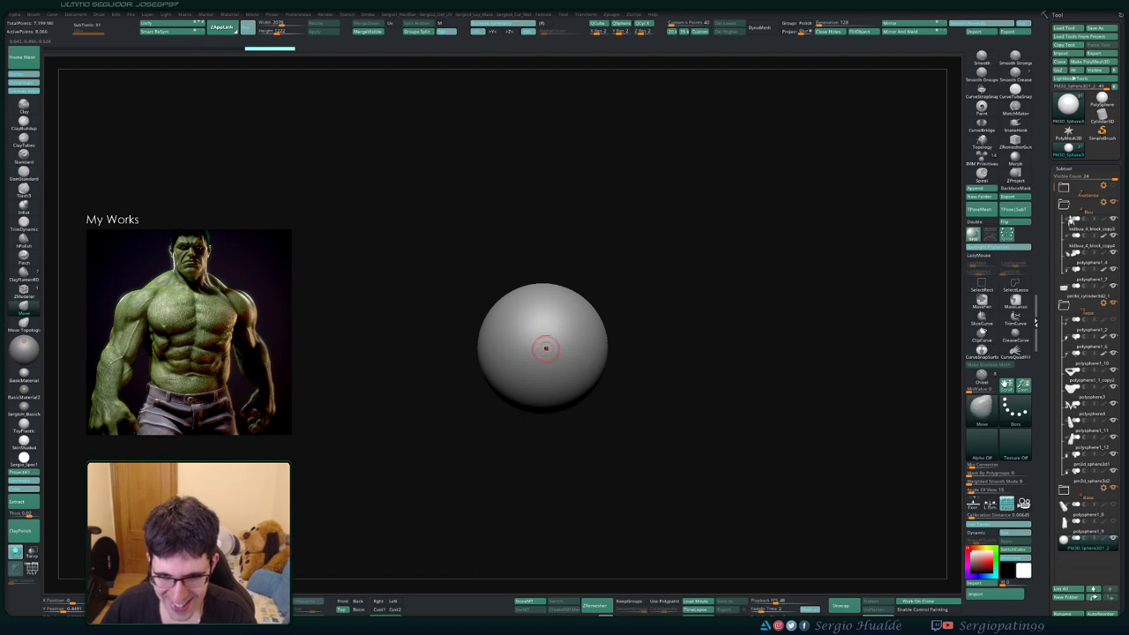
left_click_drag(594, 343, 650, 343)
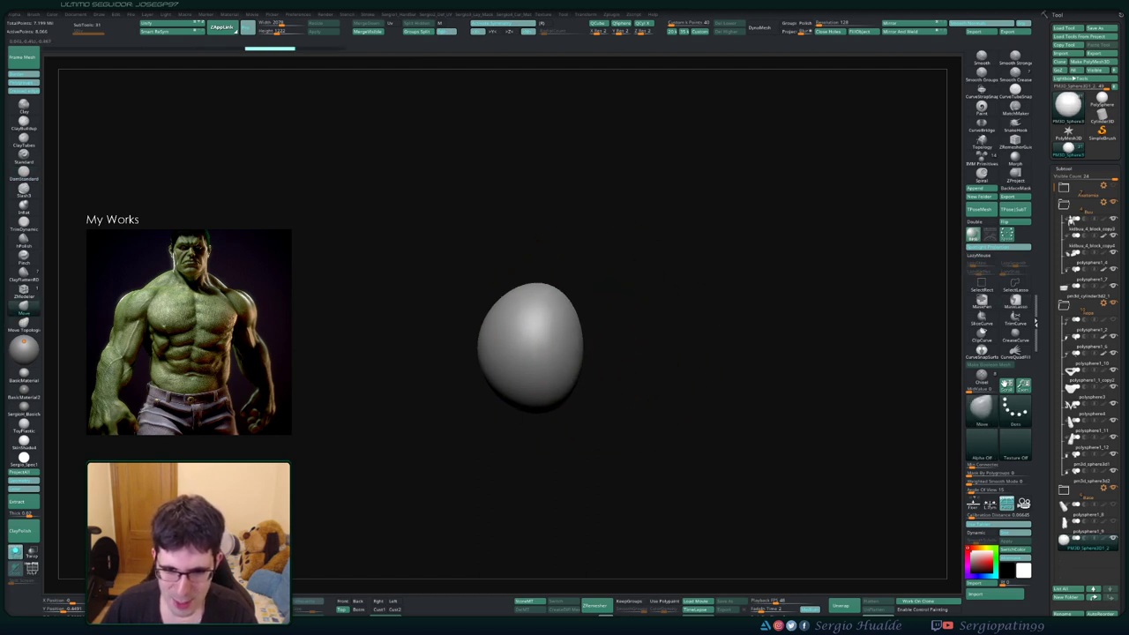
left_click_drag(490, 351, 517, 352)
key("ctrl+z")
key("ctrl+shift+z")
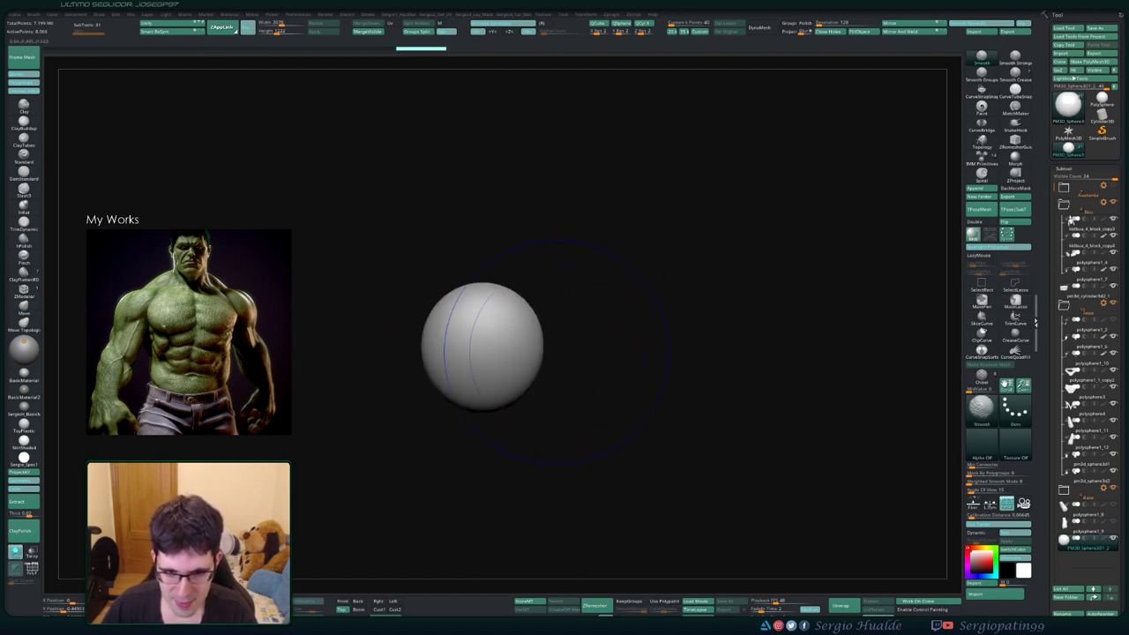
key("ctrl+shift+z")
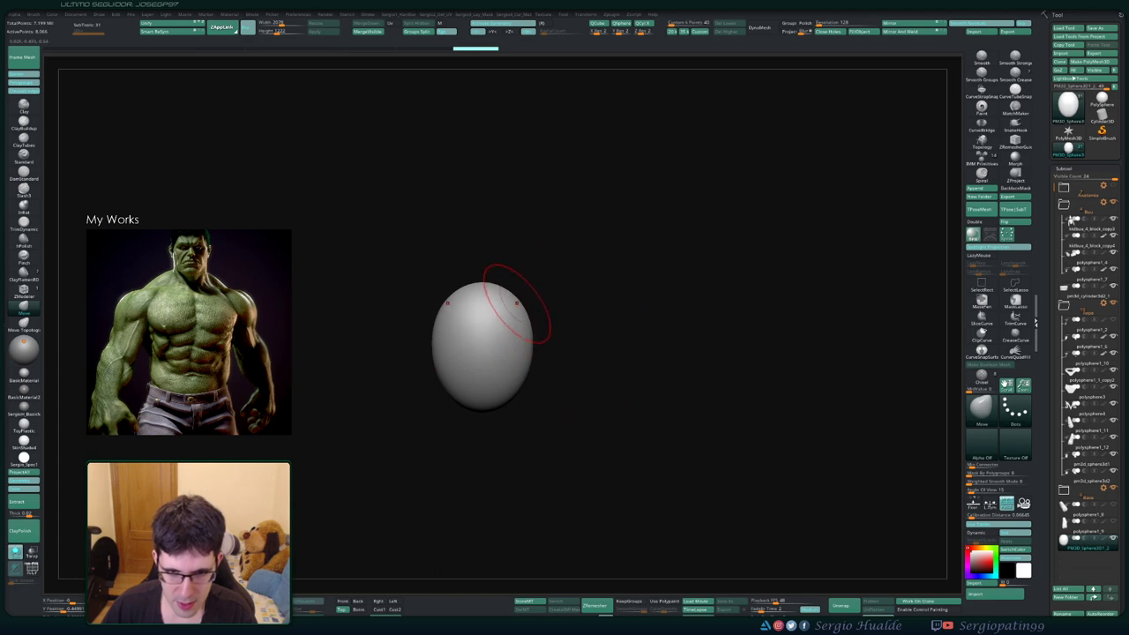
left_click_drag(496, 397, 485, 441)
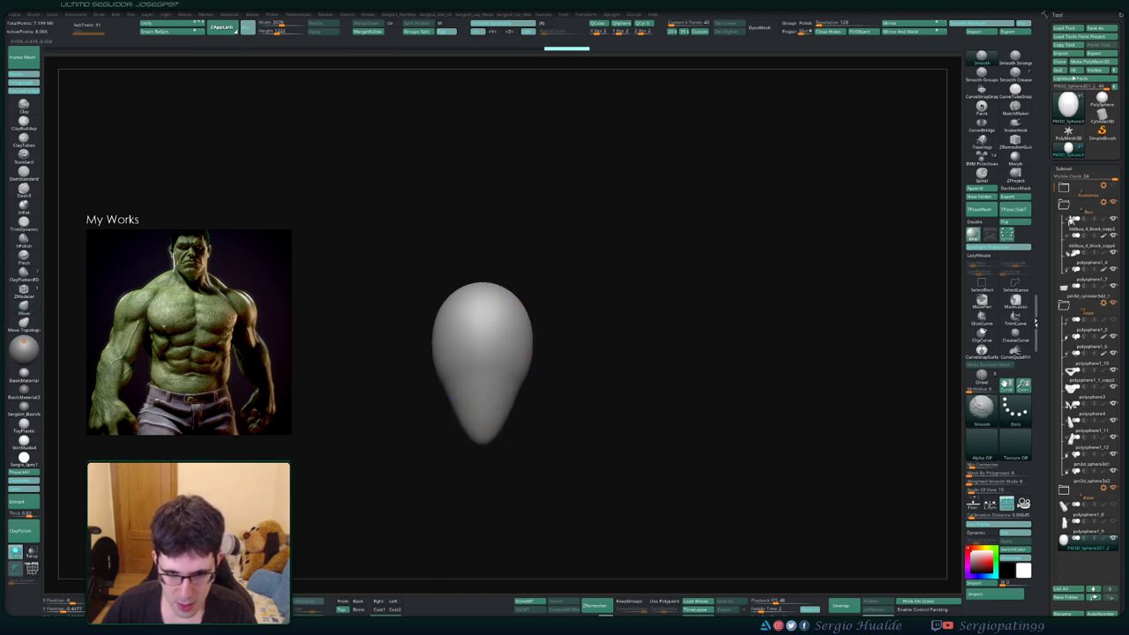
DynaMesh the teardrop into even polygons
key("b")
key("m")
key("v")
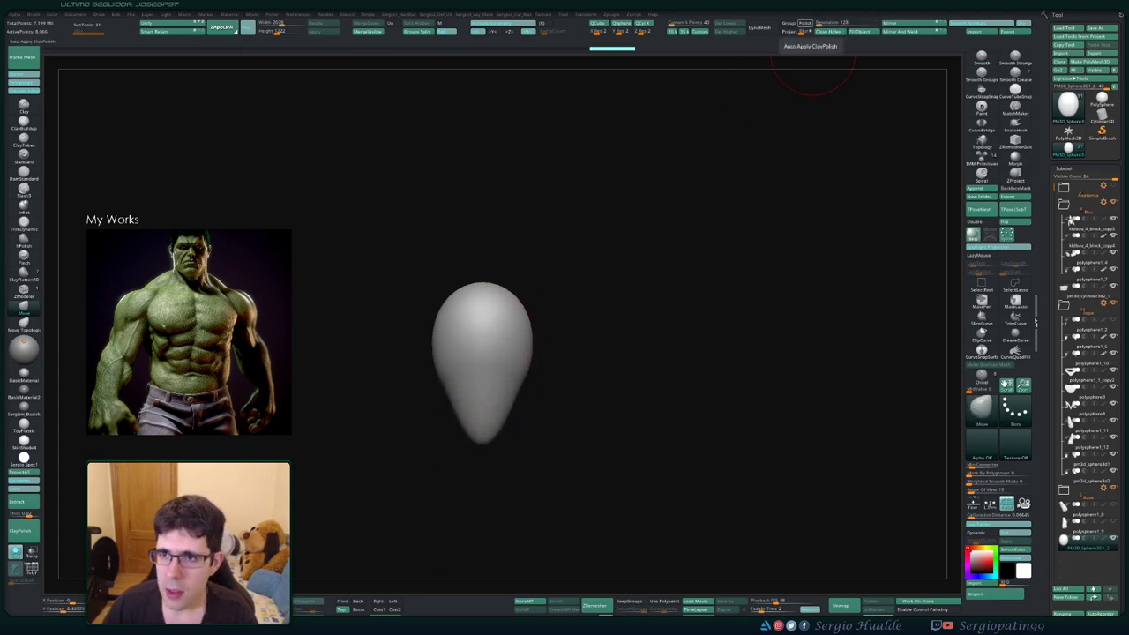
left_click(760, 26)
key("ctrl+z")
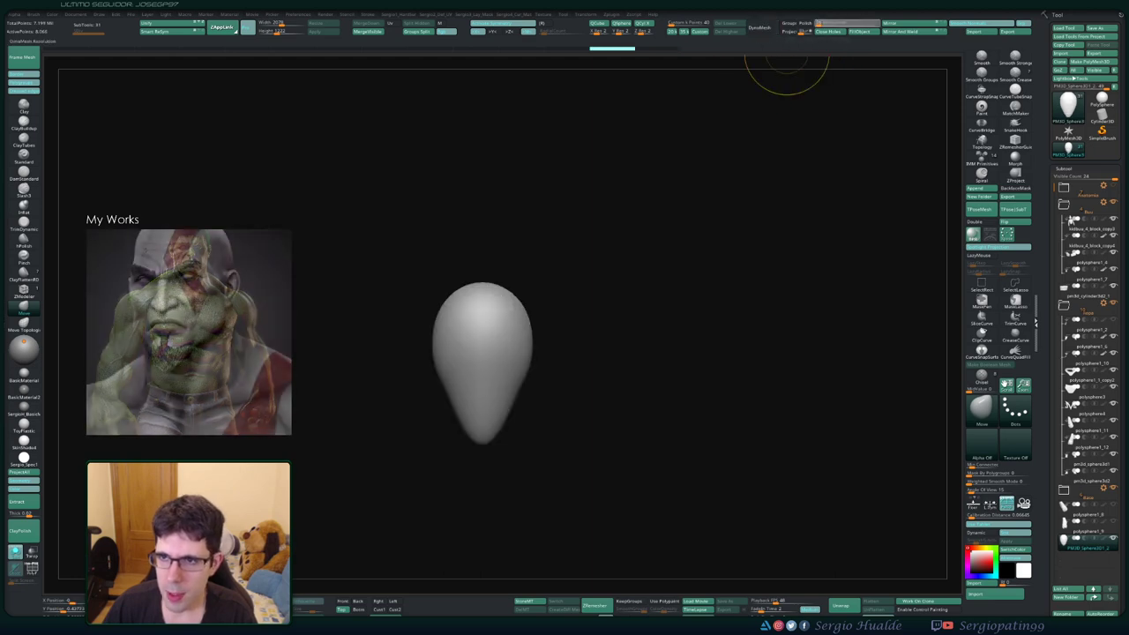
left_click(760, 26)
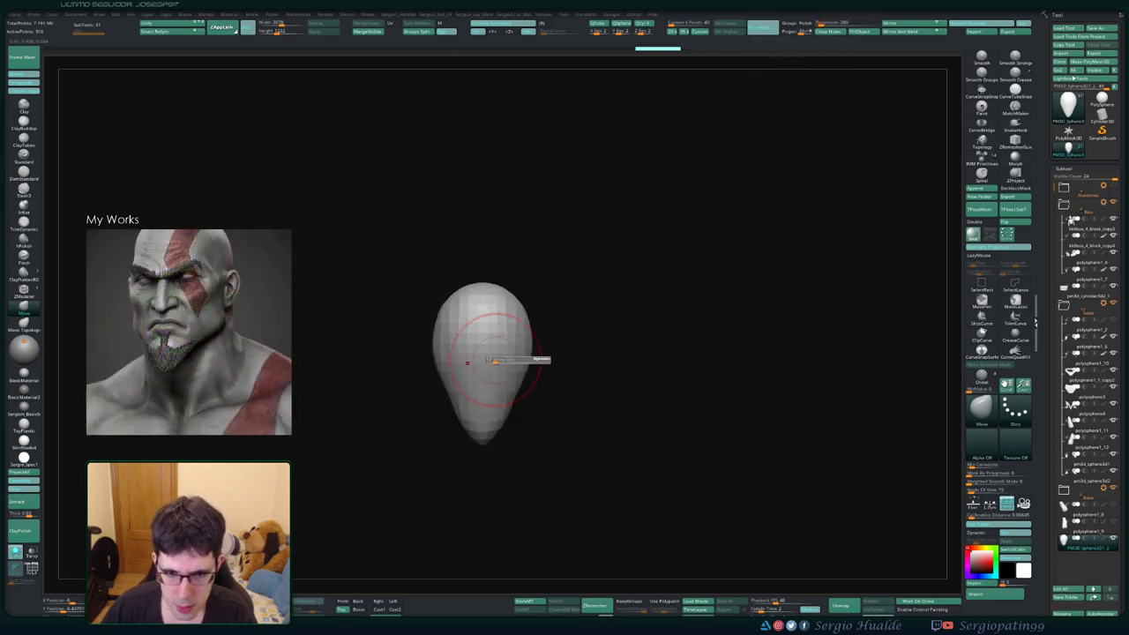
Bulge the tongue's upper right with Inflate and reshape it with a broad Move push
left_click_drag(468, 362, 474, 336)
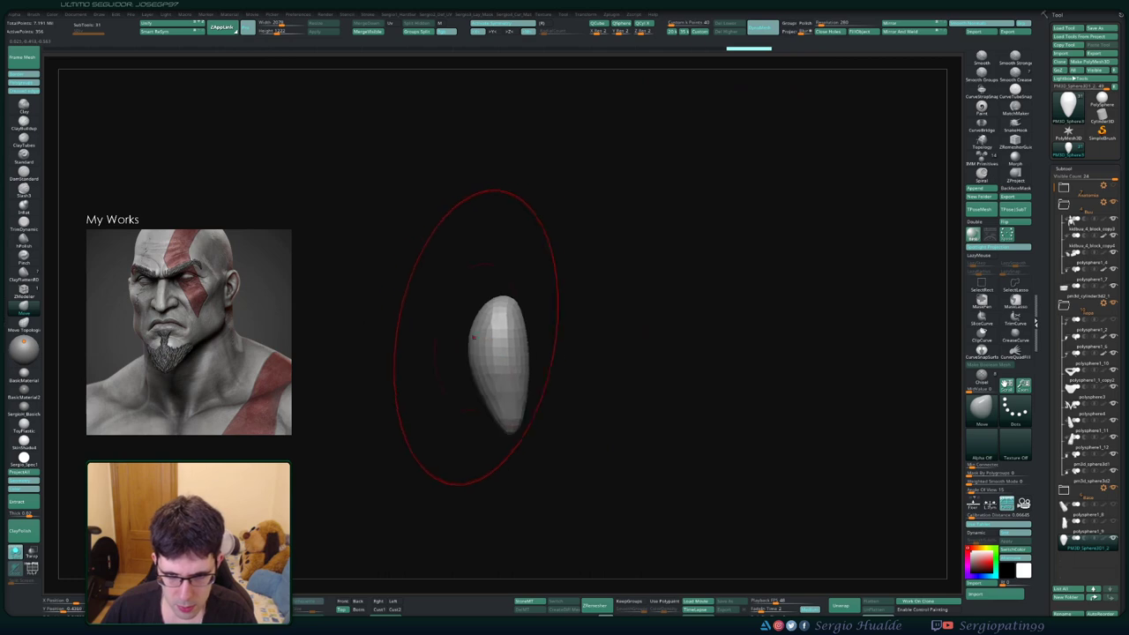
mouse_move(465, 378)
left_mouse_down()
mouse_move(517, 372)
mouse_move(467, 328)
left_mouse_up()
key("b")
key("i")
key("n")
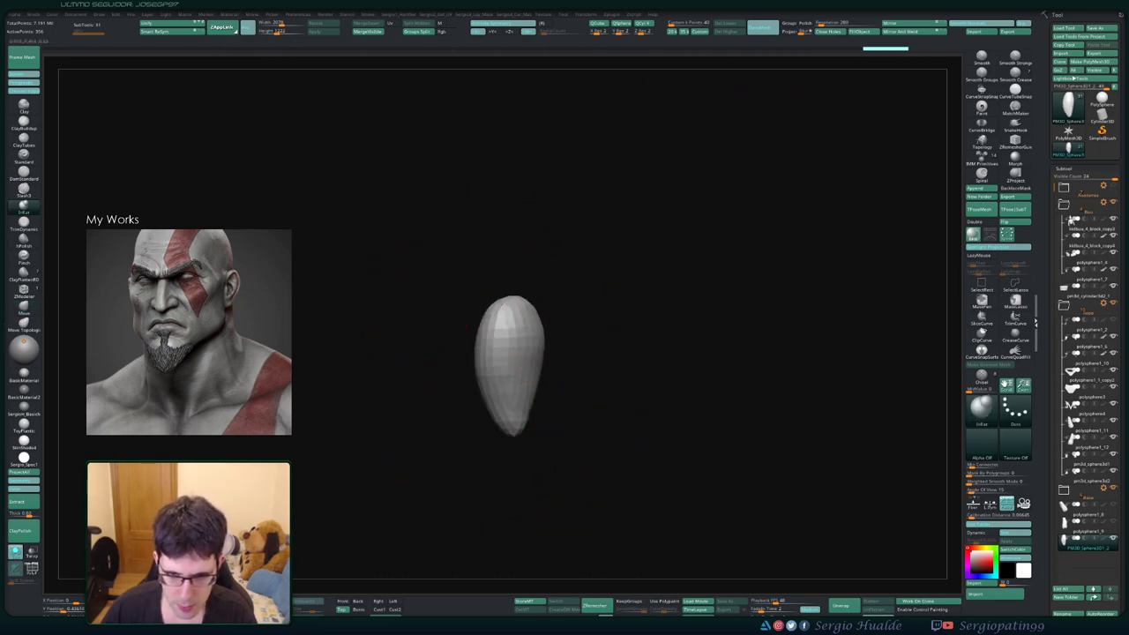
mouse_move(529, 309)
left_mouse_down()
mouse_move(547, 339)
mouse_move(581, 361)
left_mouse_up()
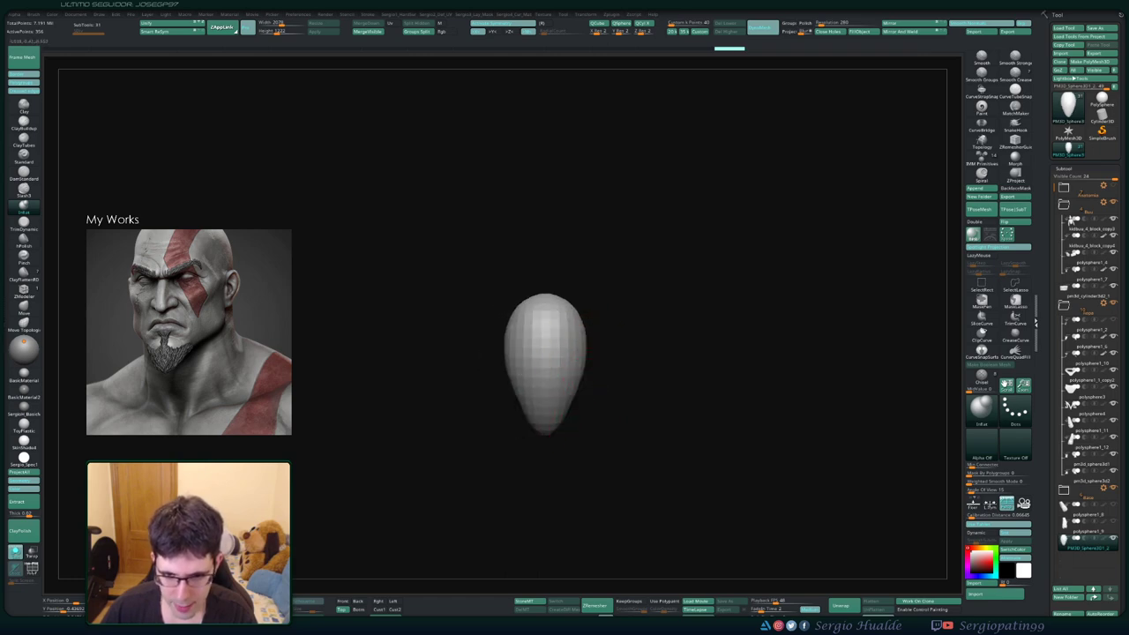
key("b")
key("m")
key("v")
mouse_move(587, 360)
left_mouse_down()
mouse_move(617, 361)
mouse_move(604, 380)
left_mouse_up()
key("ctrl+z")
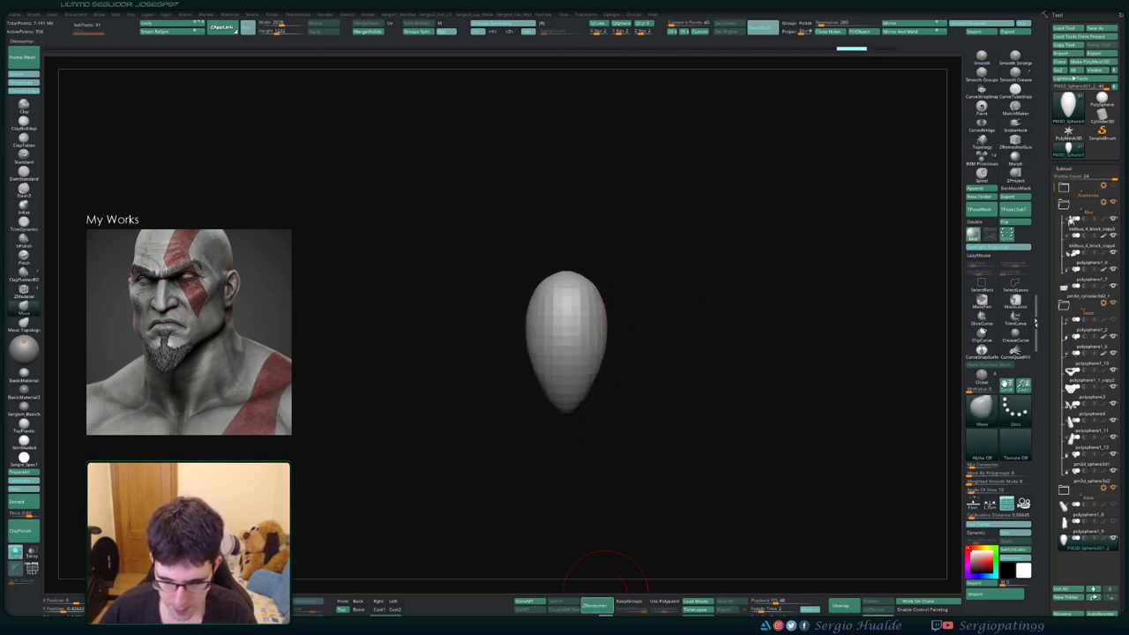
Run ZRemesher on the tongue, then undo and redo to restore the bent shape
left_click(596, 604)
left_click_drag(597, 429, 584, 353)
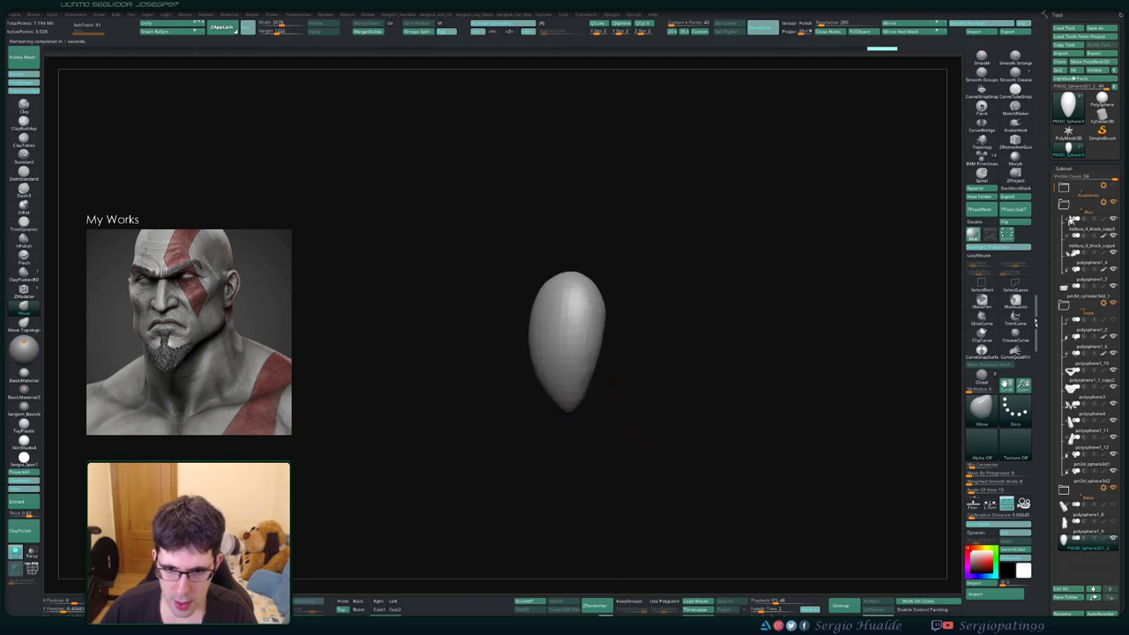
key("ctrl+z")
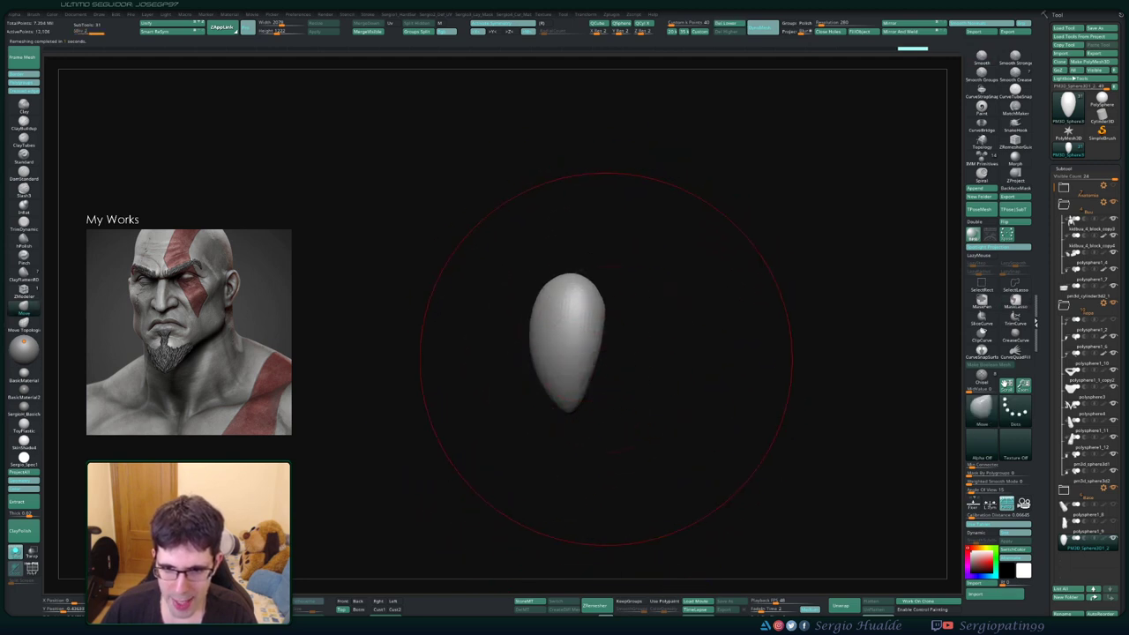
key("ctrl+shift+z")
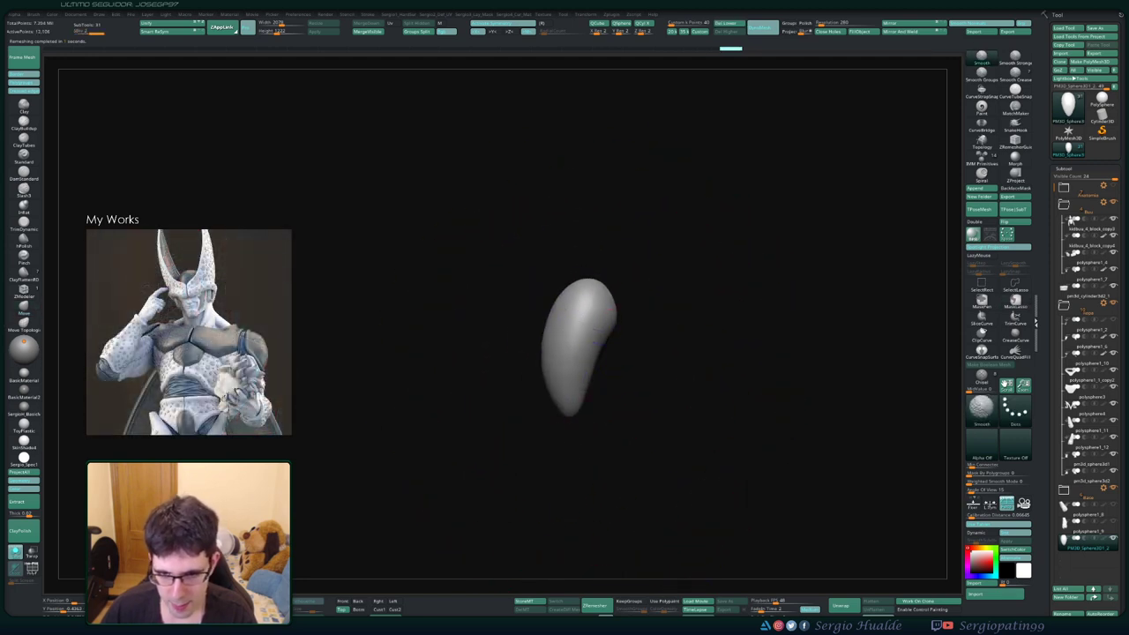
key("ctrl+shift+z")
key("ctrl+shift+z")
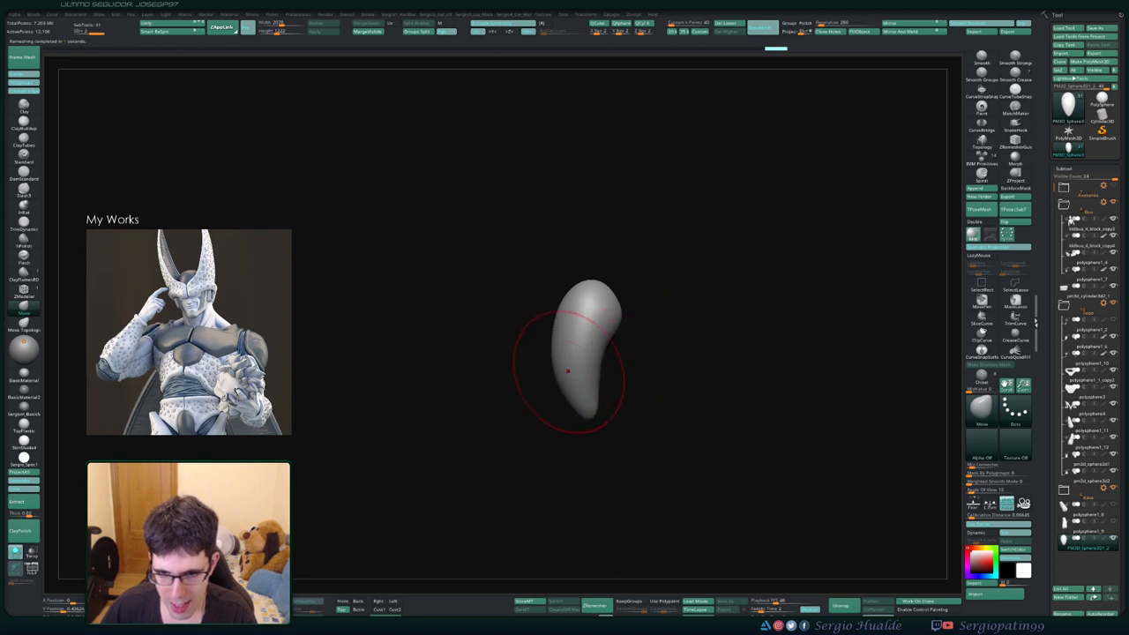
key("ctrl+shift+z")
key("ctrl+shift+z")
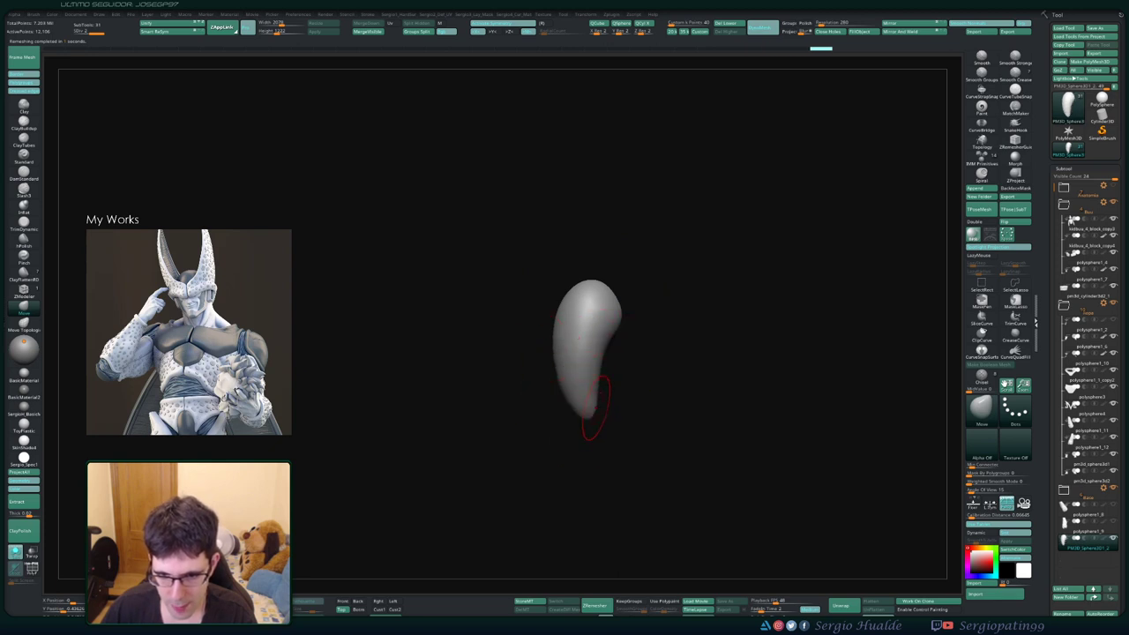
key("ctrl+shift+z")
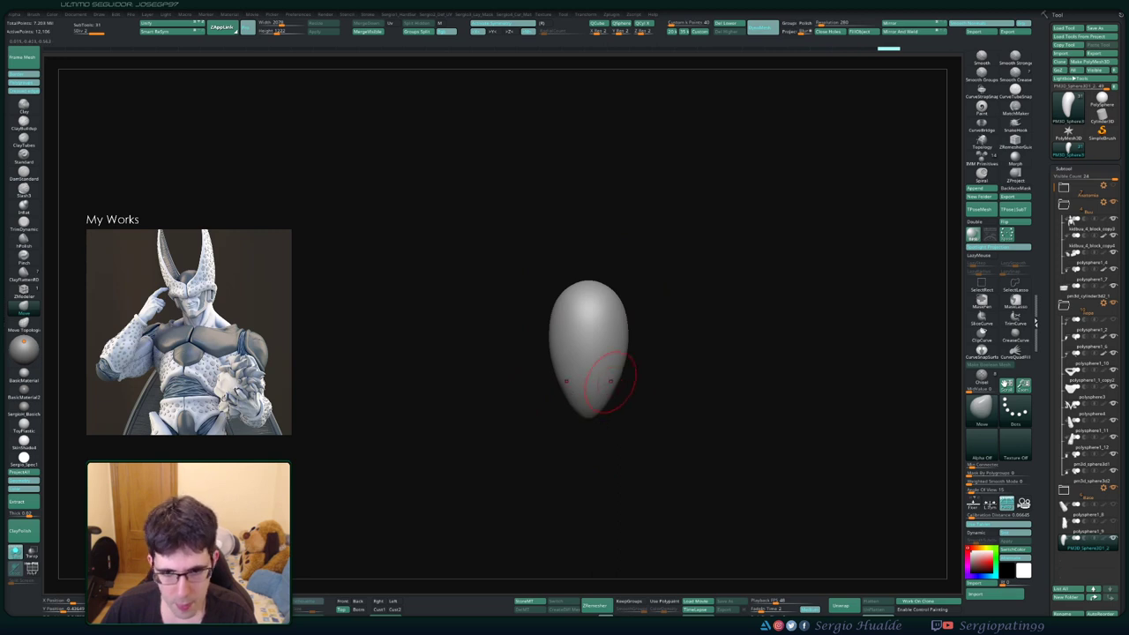
Turn off Solo to show the full bust and browse through the other subtools
key("w")
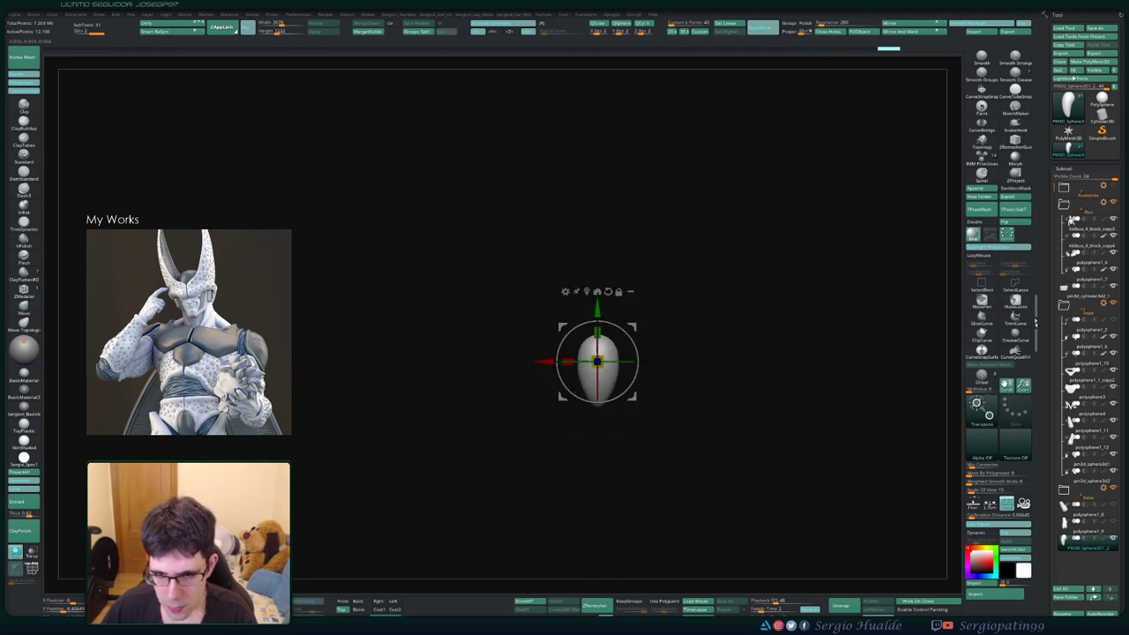
key("q")
key("shift+s")
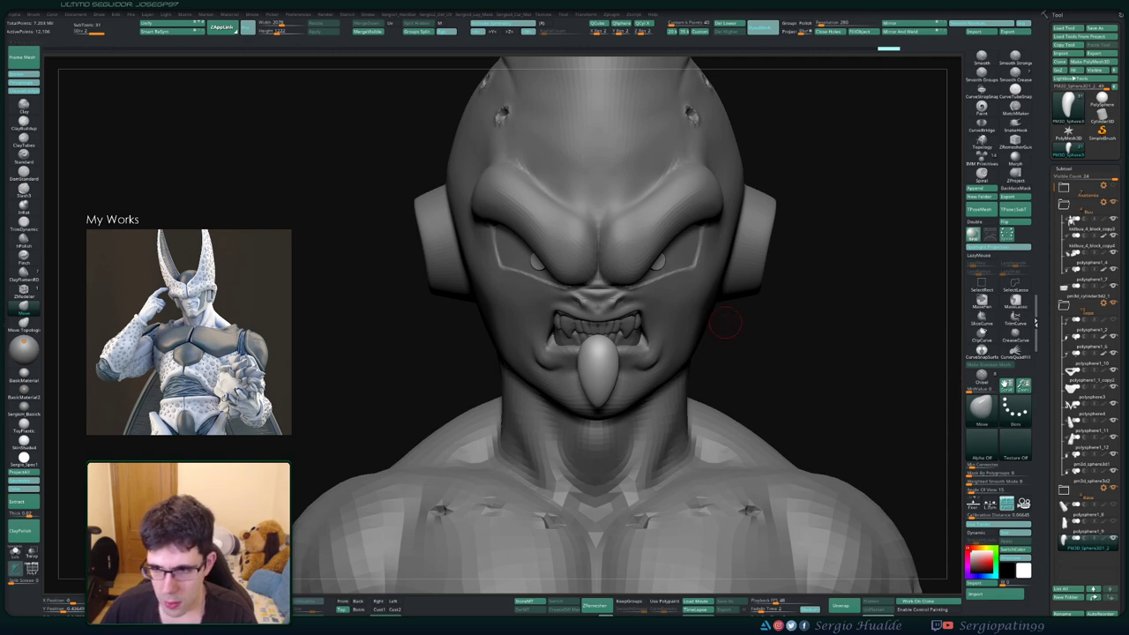
left_click(721, 267, "alt")
key("f")
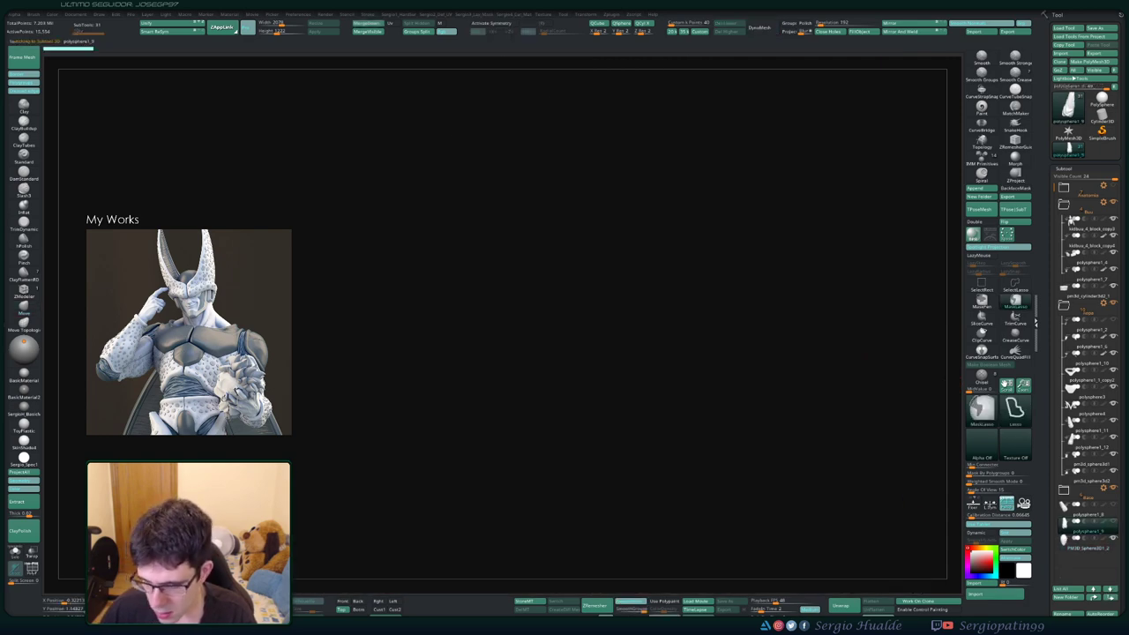
left_click(743, 342, "alt")
key("f")
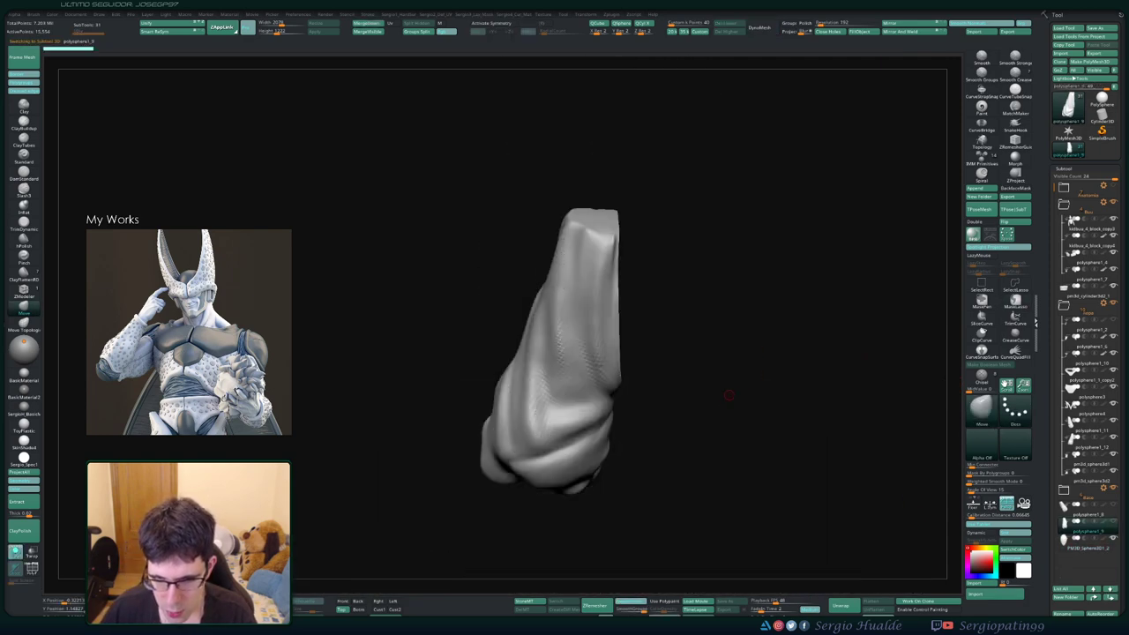
left_click_drag(728, 395, 744, 417)
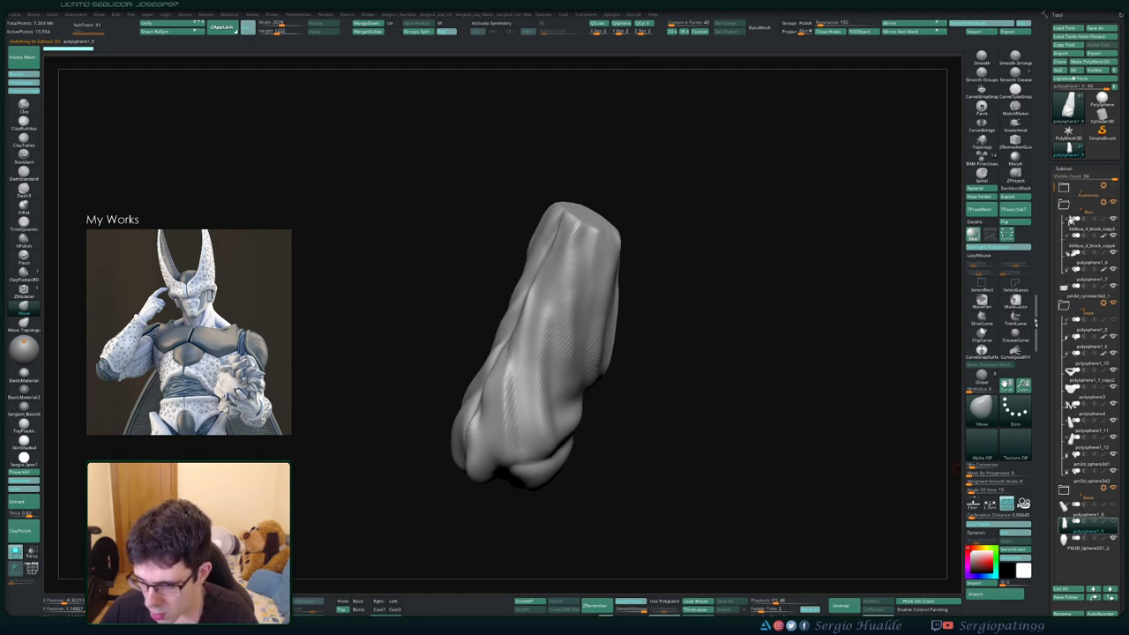
left_click(1076, 511)
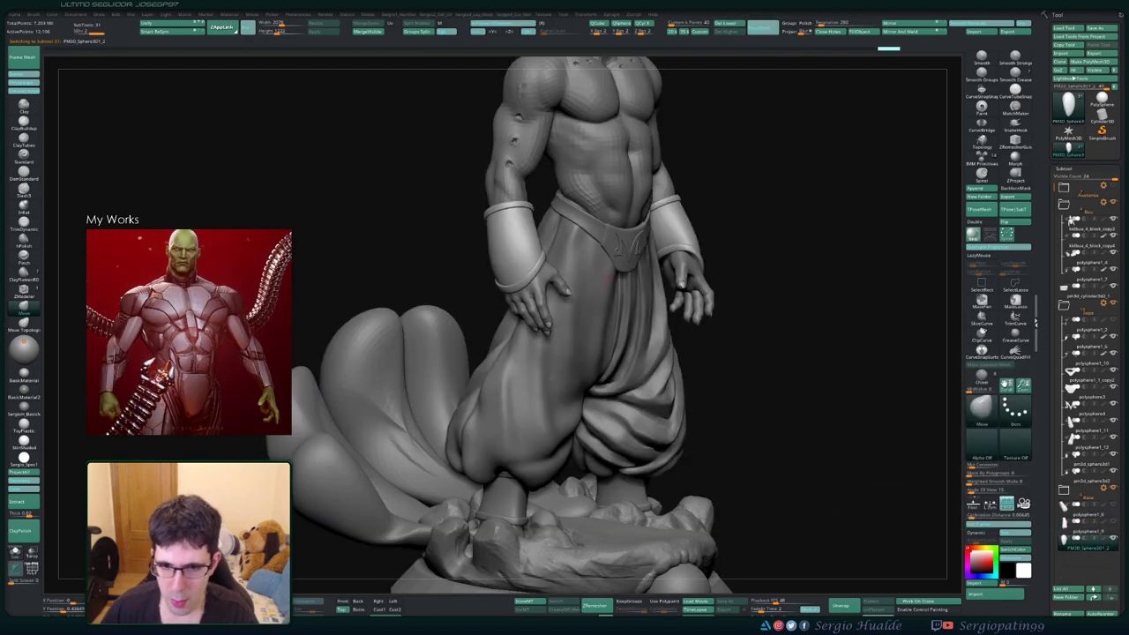
Tilt the tongue about 15° with Transpose rotate so it sits between the fanged teeth
left_click_drag(607, 278, 905, 407)
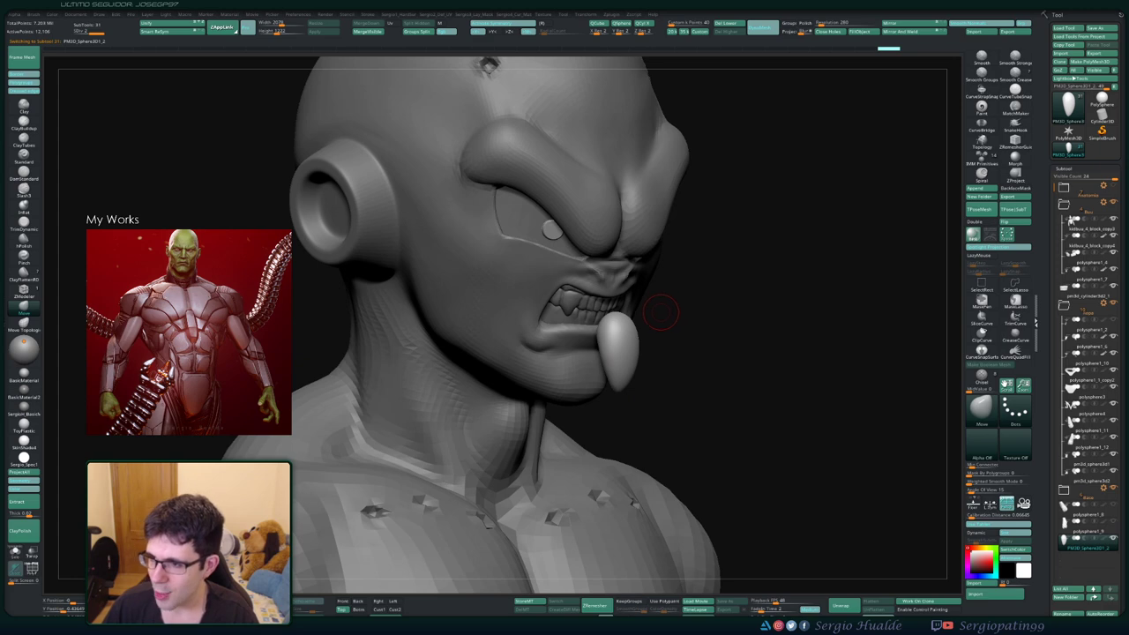
left_click_drag(697, 344, 587, 344)
key("w")
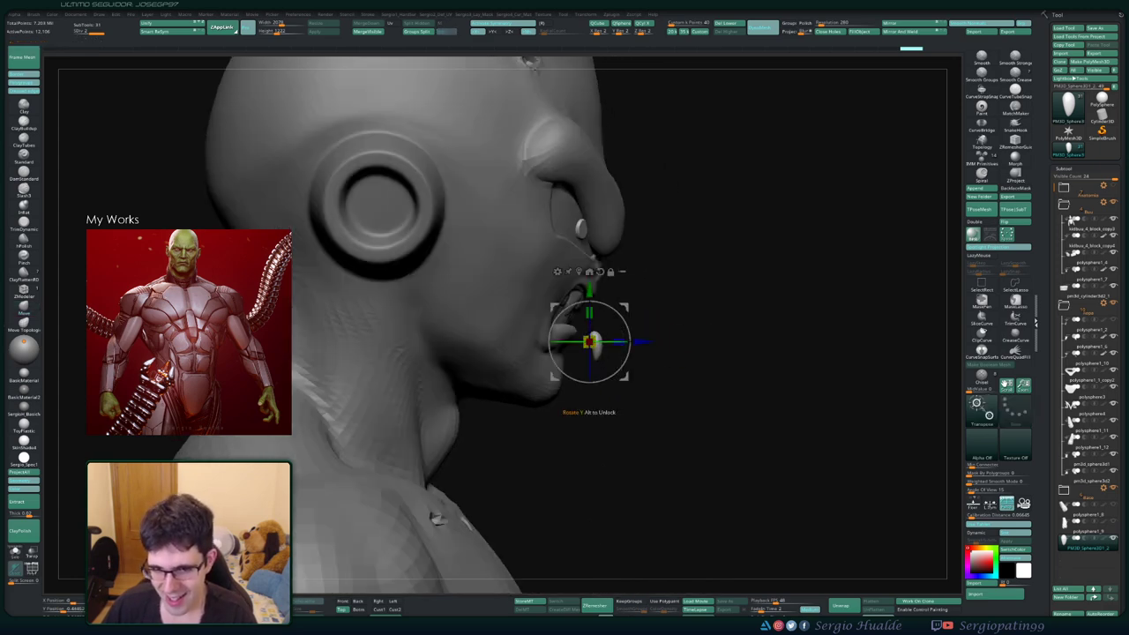
mouse_move(652, 388)
left_mouse_down()
mouse_move(758, 379)
mouse_move(670, 379)
left_mouse_up()
scroll(556, 318, "up", 5)
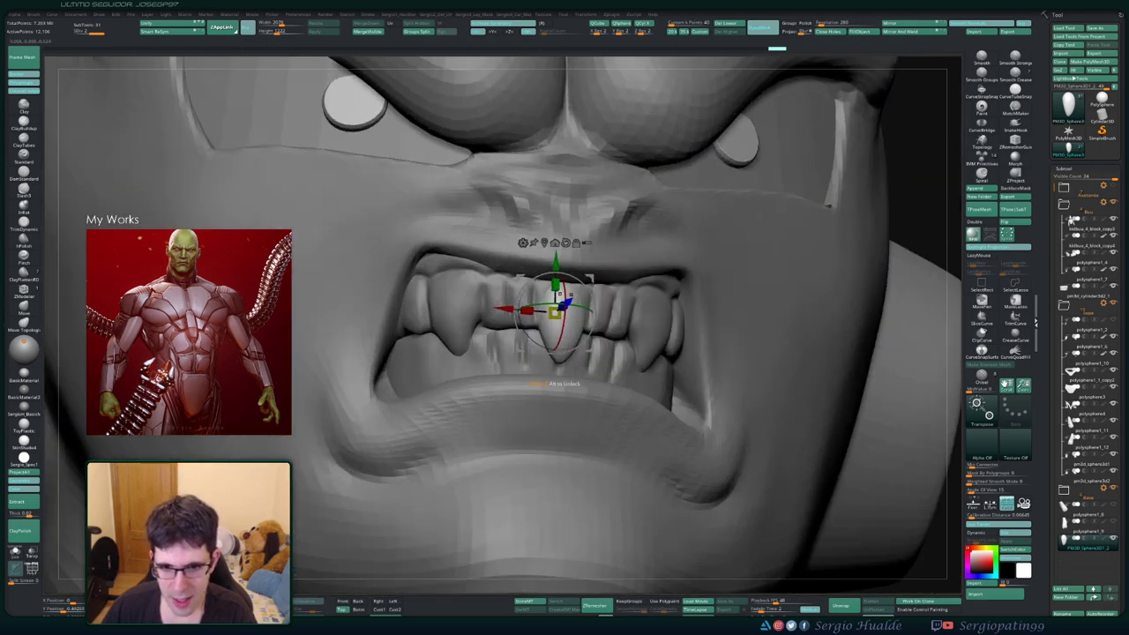
mouse_move(560, 348)
left_mouse_down()
mouse_move(549, 314)
mouse_move(561, 311)
left_mouse_up()
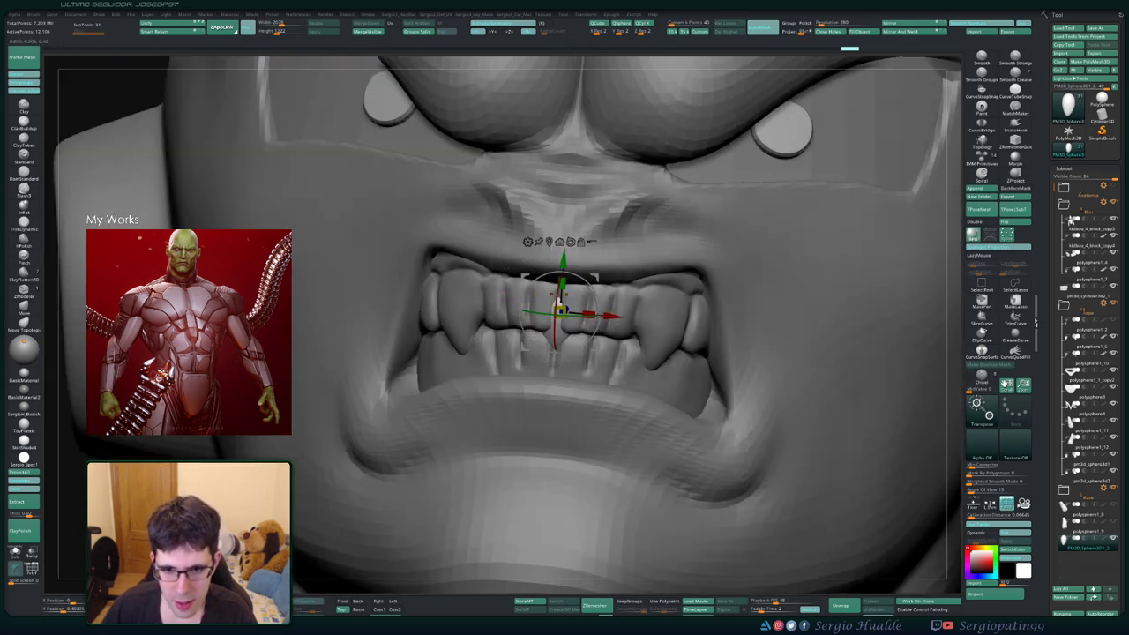
left_click_drag(549, 371, 542, 366)
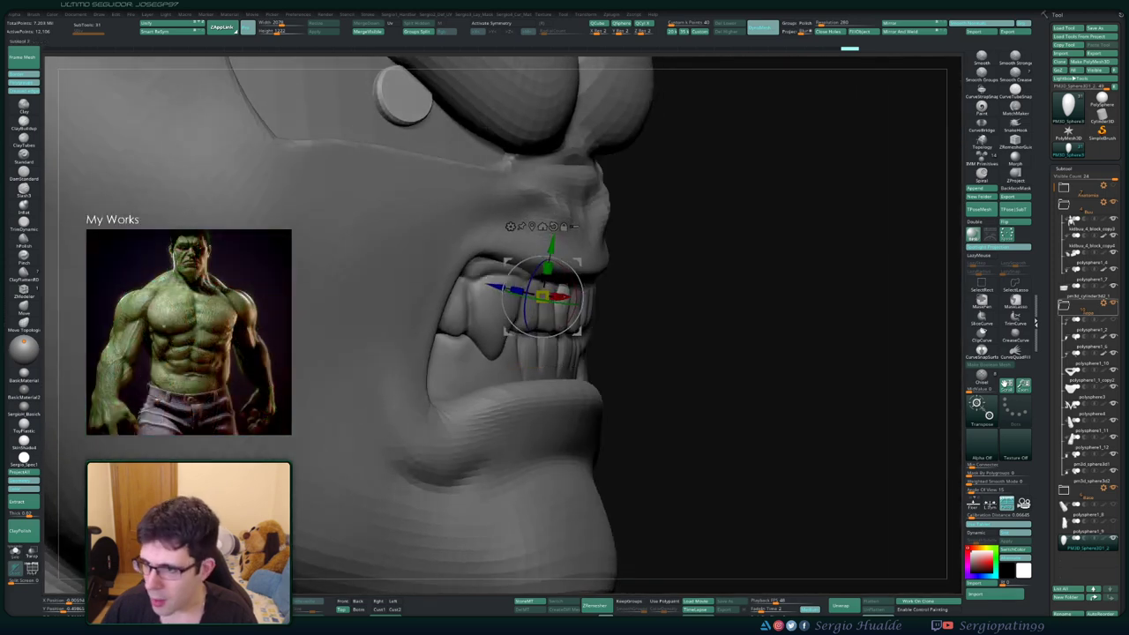
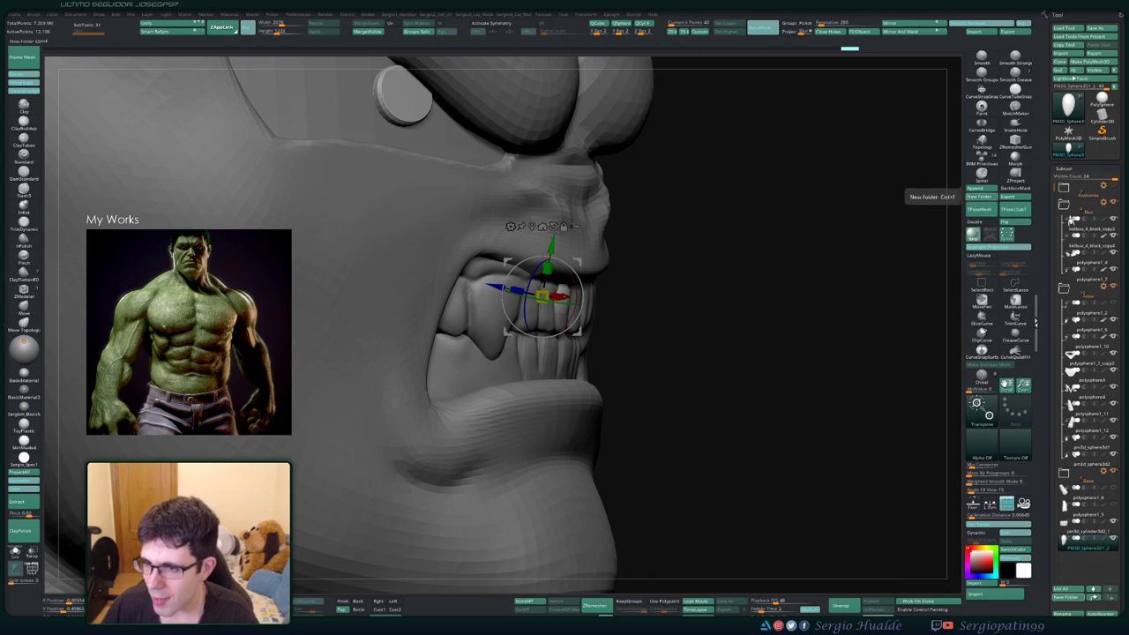
Append a Cylinder3D subtool and turn it to a straight front view
left_click(974, 189)
left_click(734, 243)
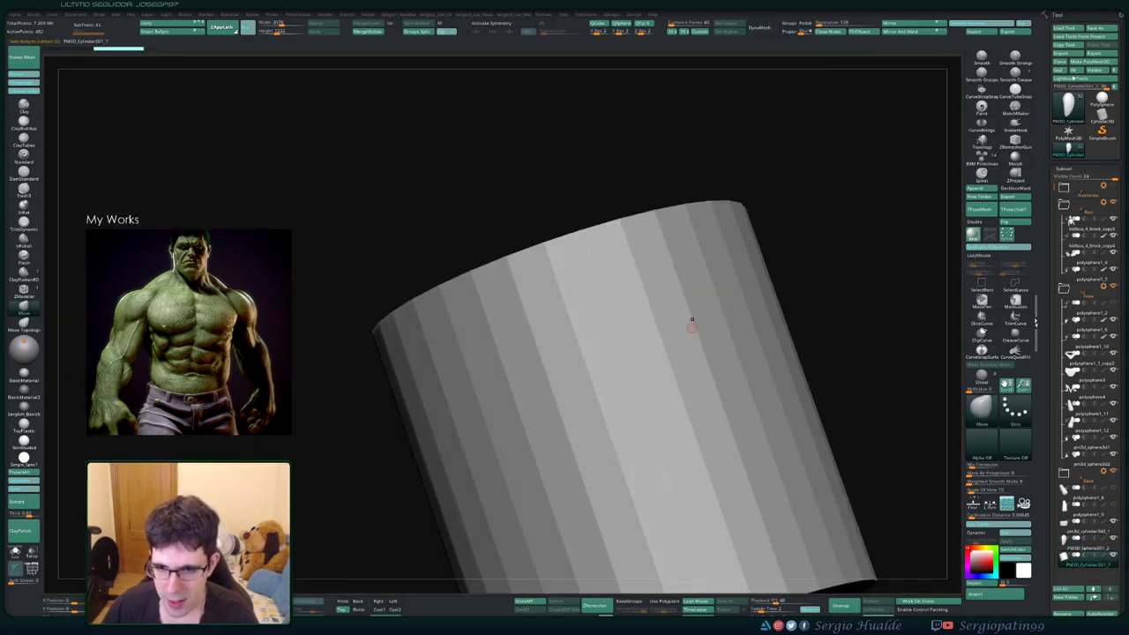
mouse_move(691, 321)
right_mouse_down("shift")
mouse_move(639, 378)
mouse_move(635, 315)
right_mouse_up("shift")
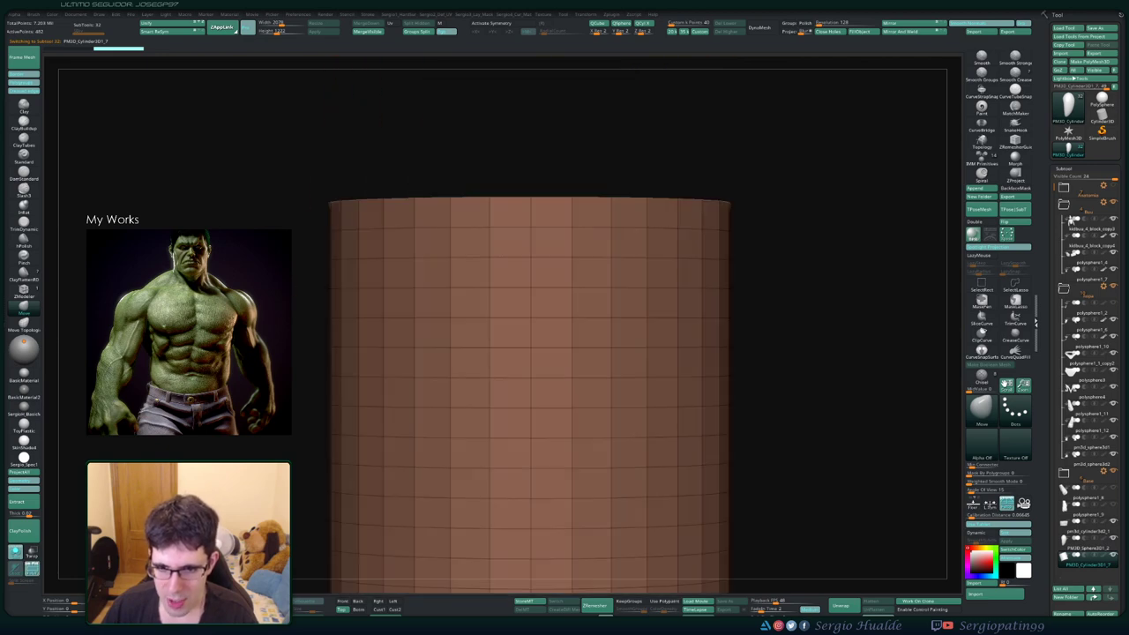
Check the cylinder's edge actions, then lasso-mask part of it for reshaping
key("b")
key("z")
key("m")
key("space")
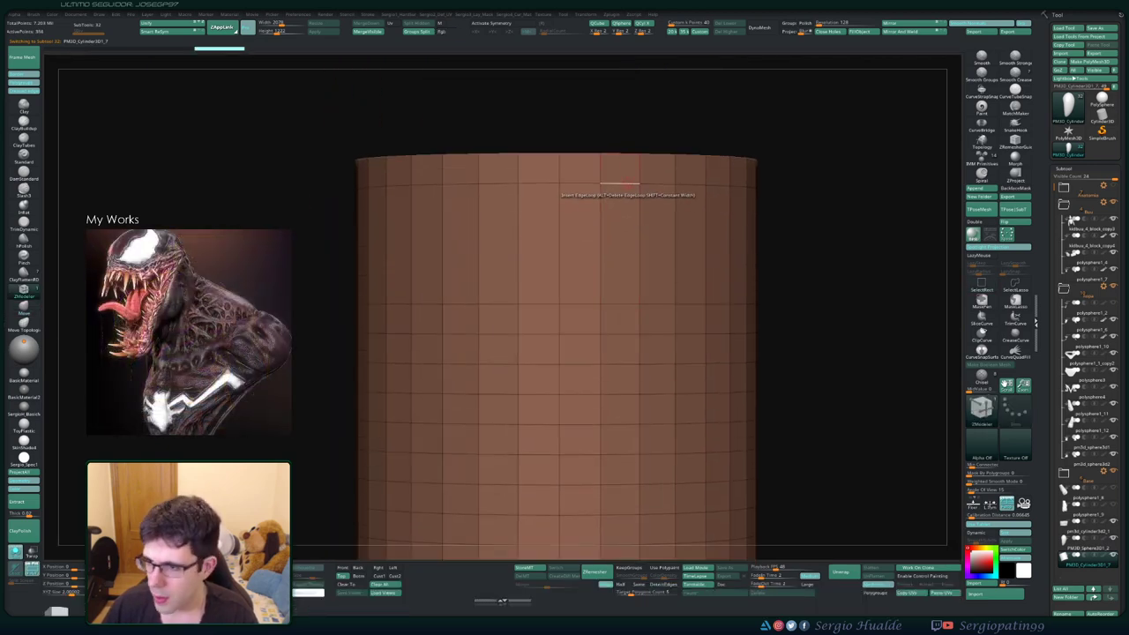
right_click_drag(622, 345, 623, 260, "alt")
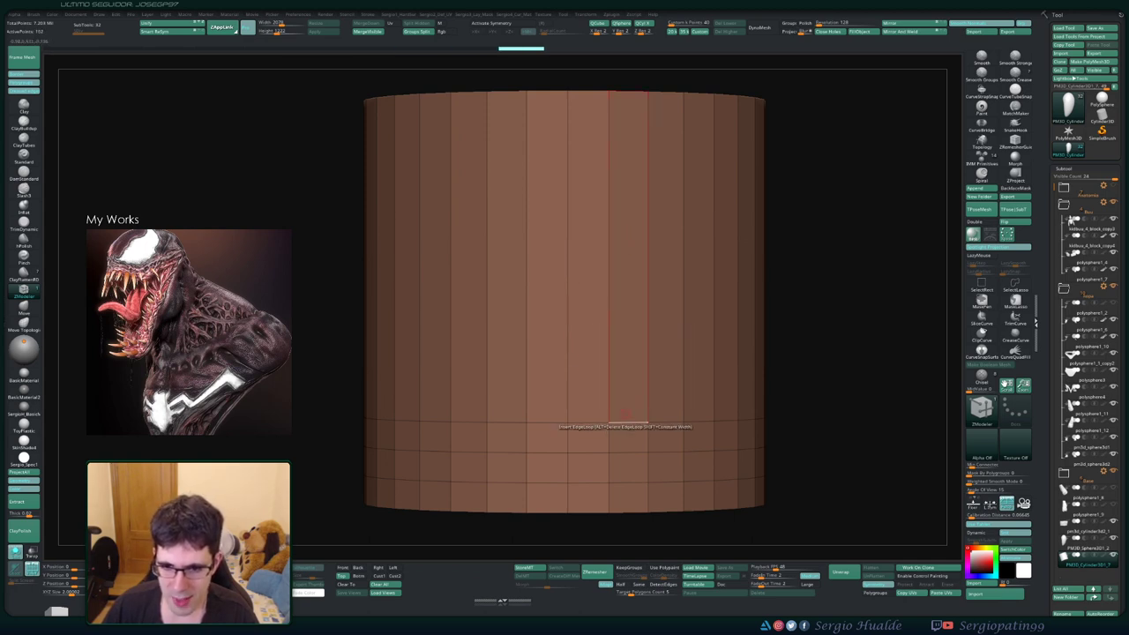
mouse_move(621, 452)
left_mouse_down("alt")
mouse_move(705, 314)
mouse_move(463, 392)
left_mouse_up("alt")
mouse_move(463, 318)
left_mouse_down("ctrl")
mouse_move(723, 335)
mouse_move(700, 385)
left_mouse_up("ctrl")
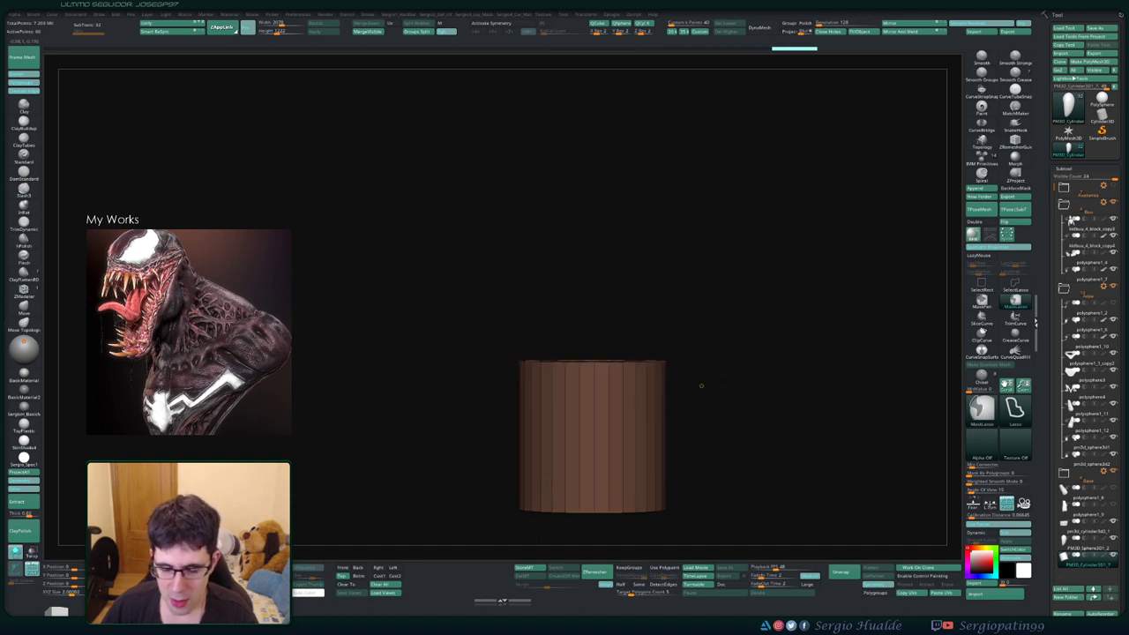
Squash the cylinder with the move gizmo into a thin, wide disc
key("w")
left_click_drag(591, 434, 599, 490)
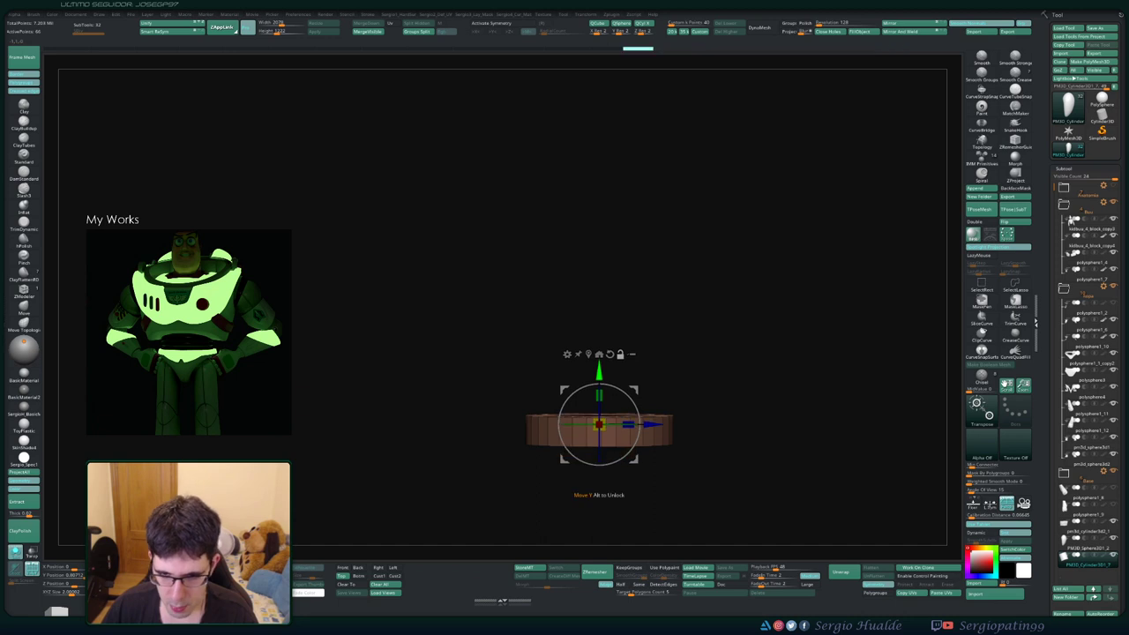
left_click_drag(794, 220, 793, 370)
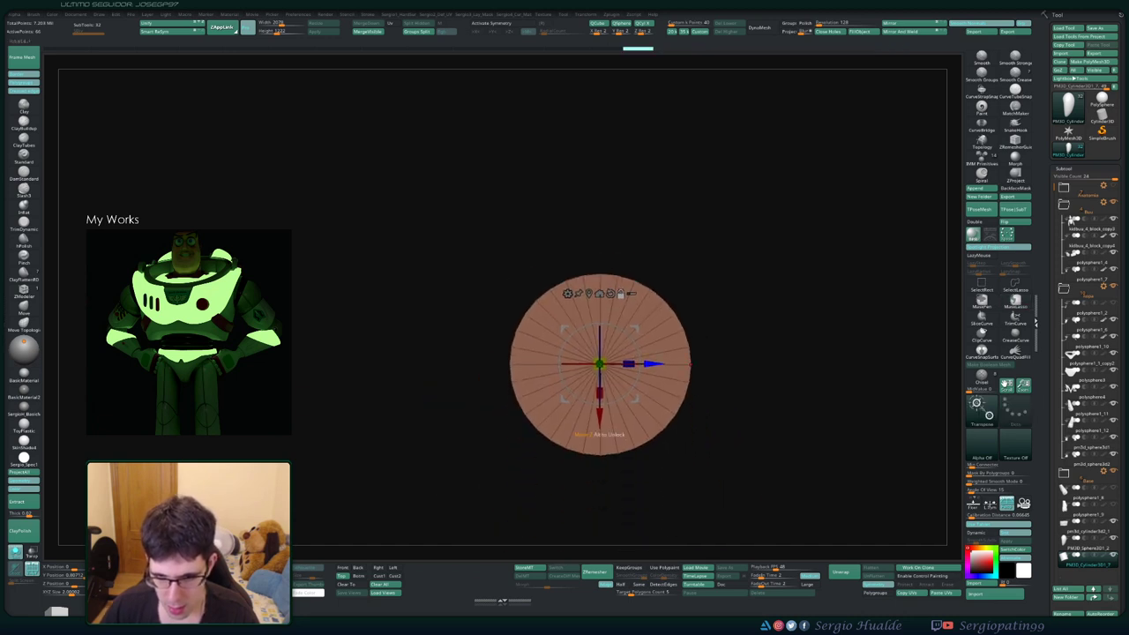
key("b")
key("z")
key("m")
mouse_move(600, 364)
left_mouse_down()
mouse_move(617, 441)
mouse_move(600, 371)
mouse_move(580, 363)
mouse_move(529, 385)
left_mouse_up()
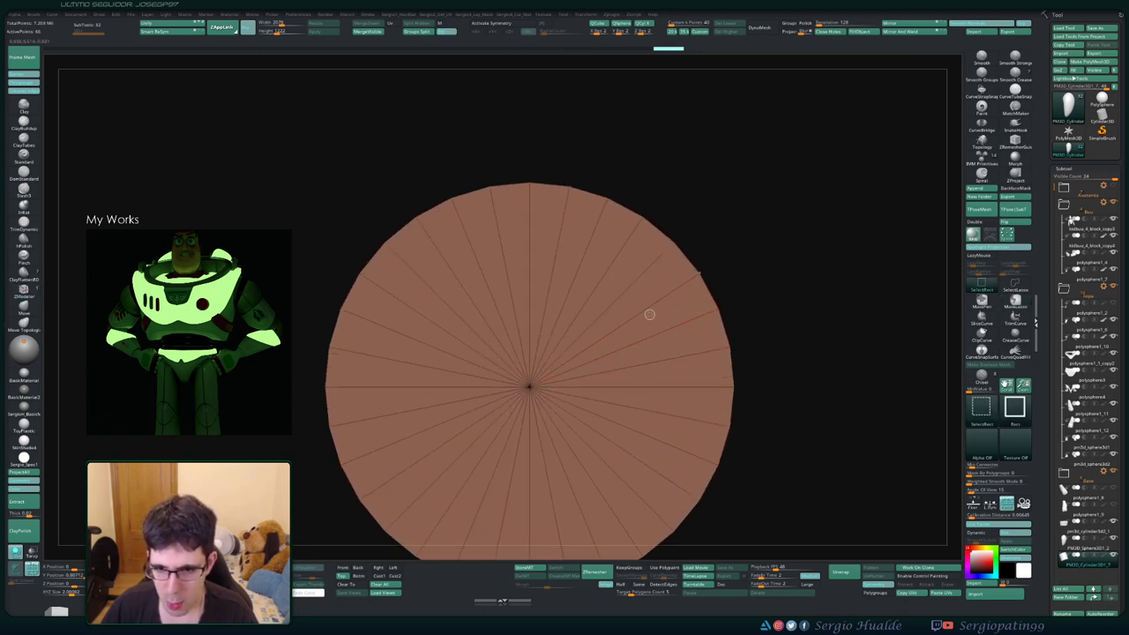
Delete the disc's concentric edge loops and insert one new inner loop
key("space")
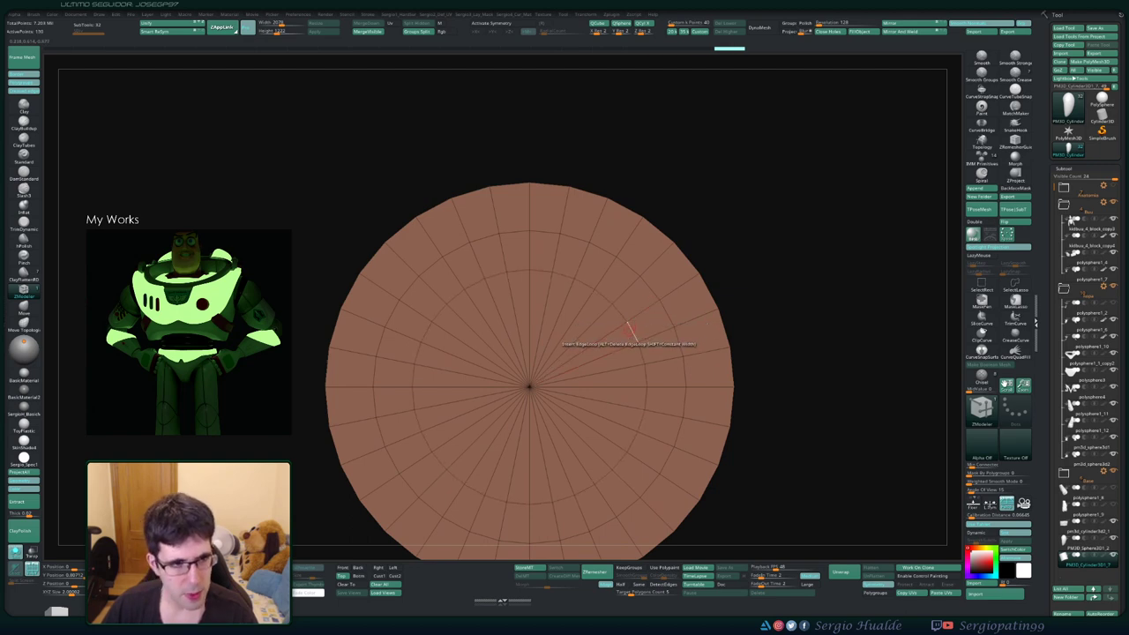
left_click(605, 332, "alt")
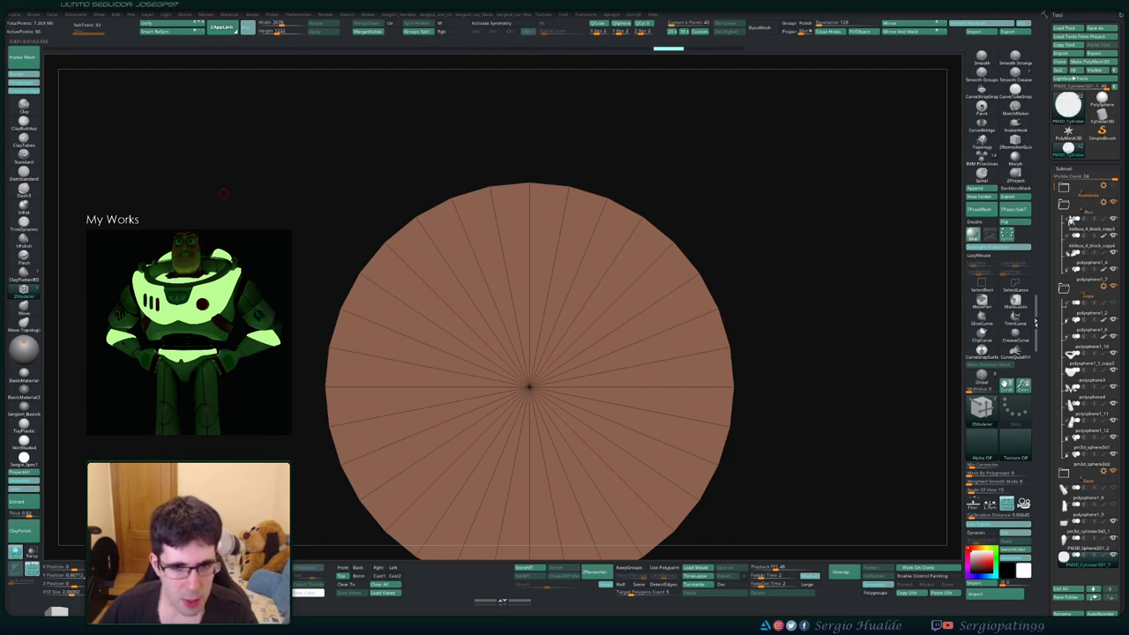
left_click(636, 313)
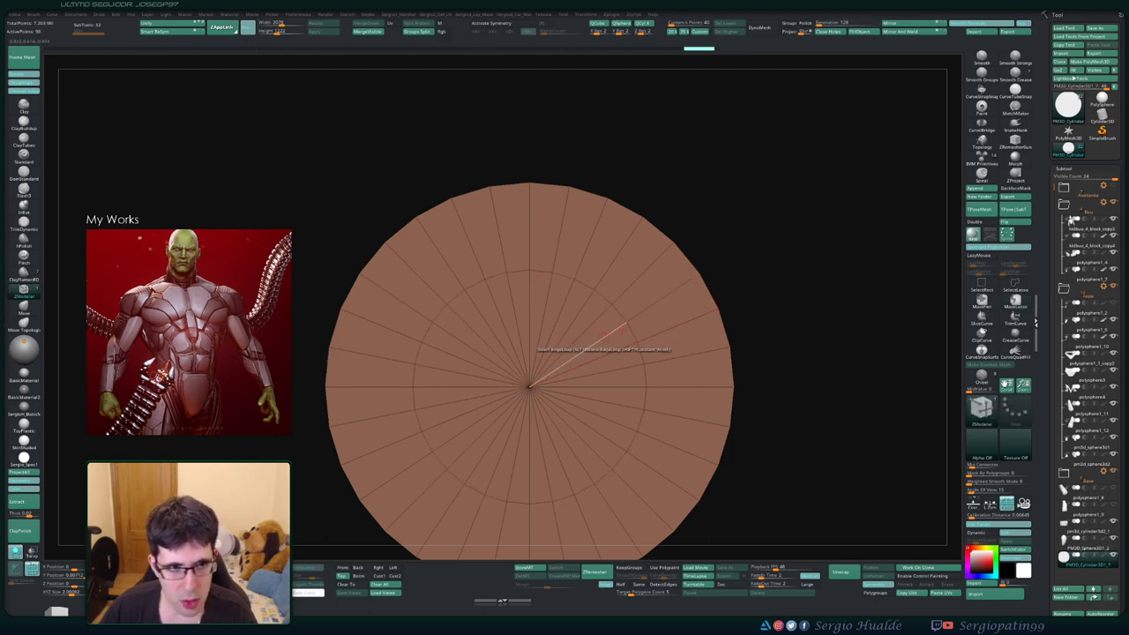
right_click_drag(582, 353, 628, 362)
mouse_move(712, 297)
right_mouse_down()
mouse_move(618, 353)
mouse_move(608, 341)
right_mouse_up()
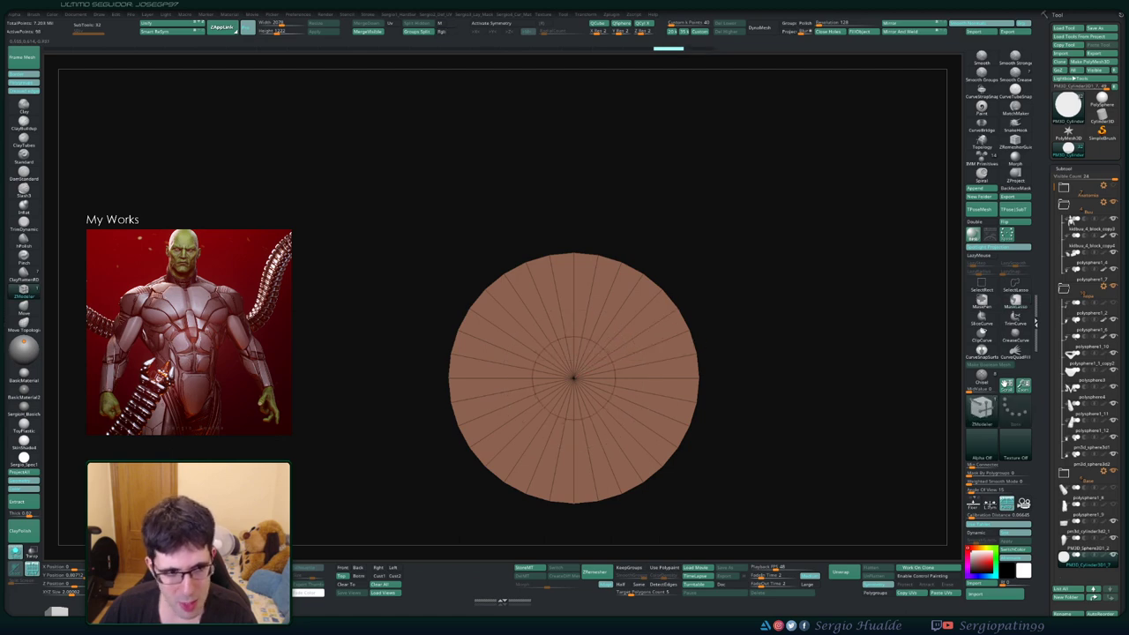
Zoom in on the disc and widen an inner edge ring around its centre
scroll(612, 368, "up", 2)
scroll(612, 369, "up", 1)
scroll(612, 369, "up", 3)
scroll(612, 369, "up", 1)
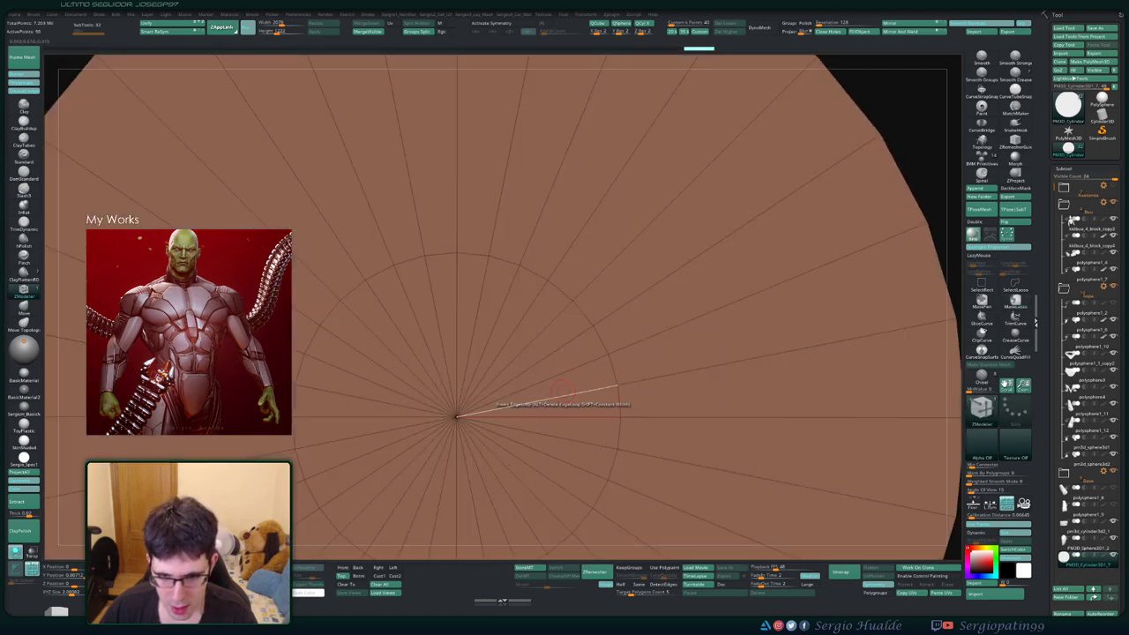
key("space")
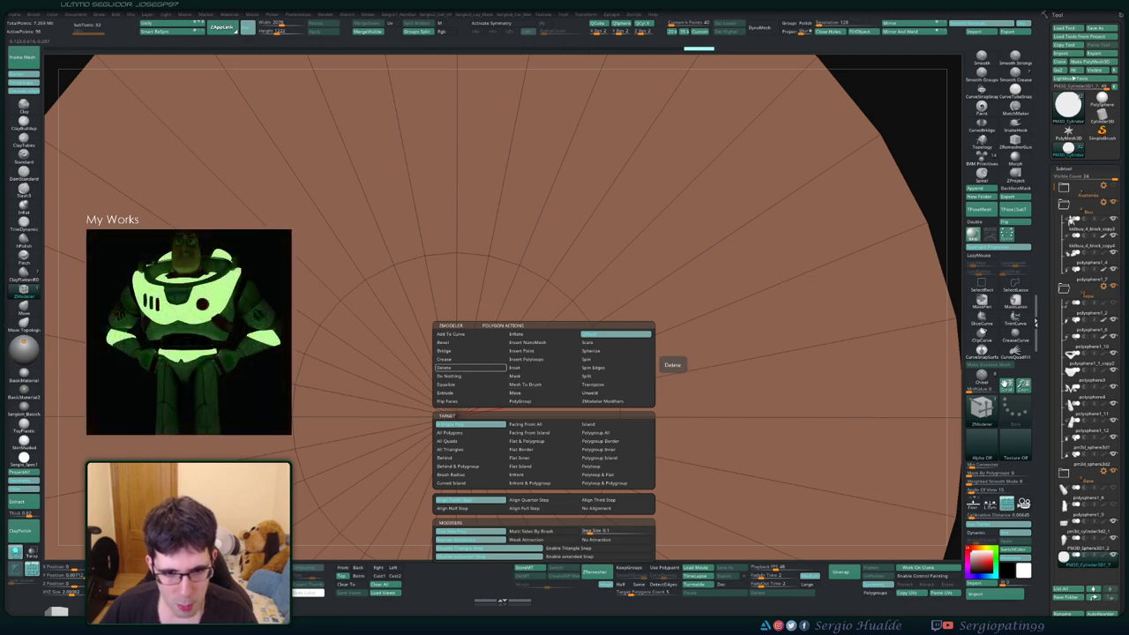
left_click(458, 343)
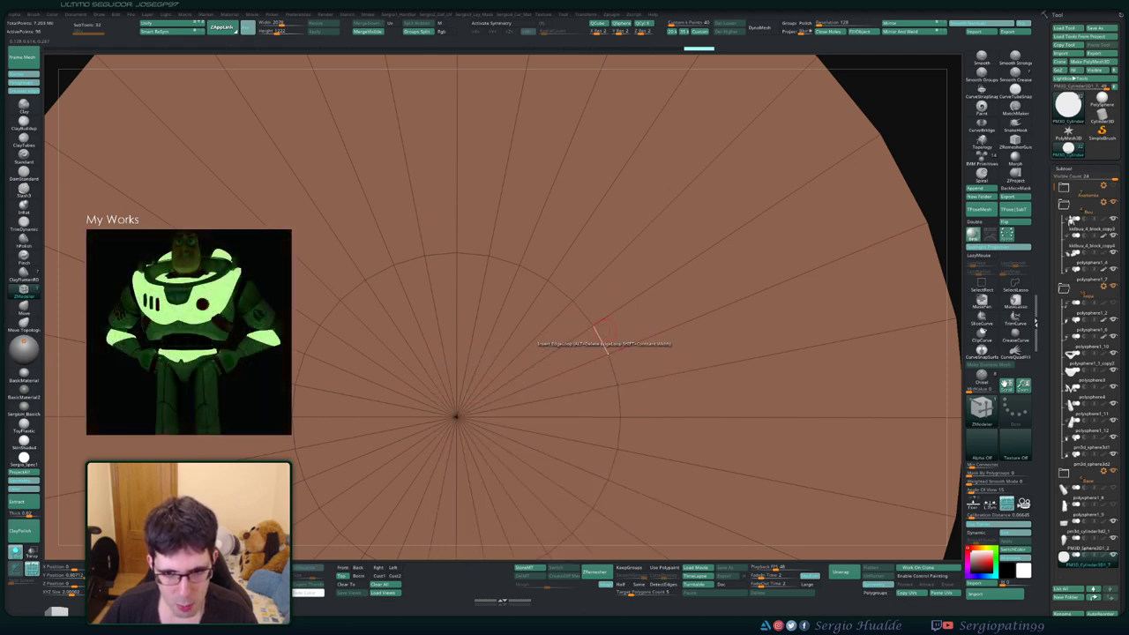
key("space")
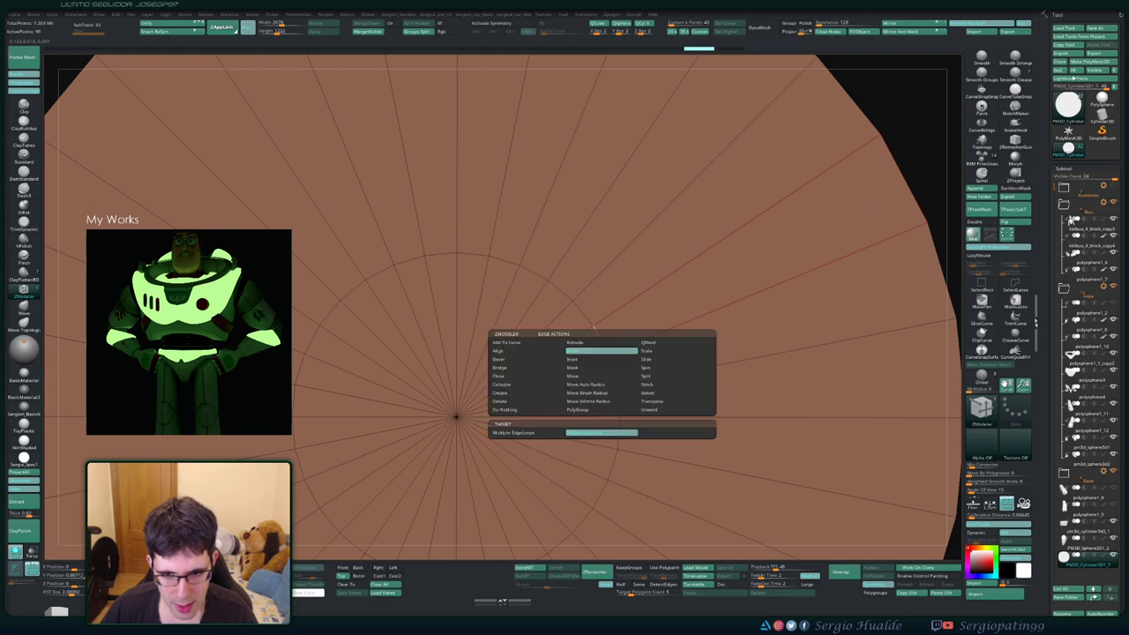
left_click(601, 350)
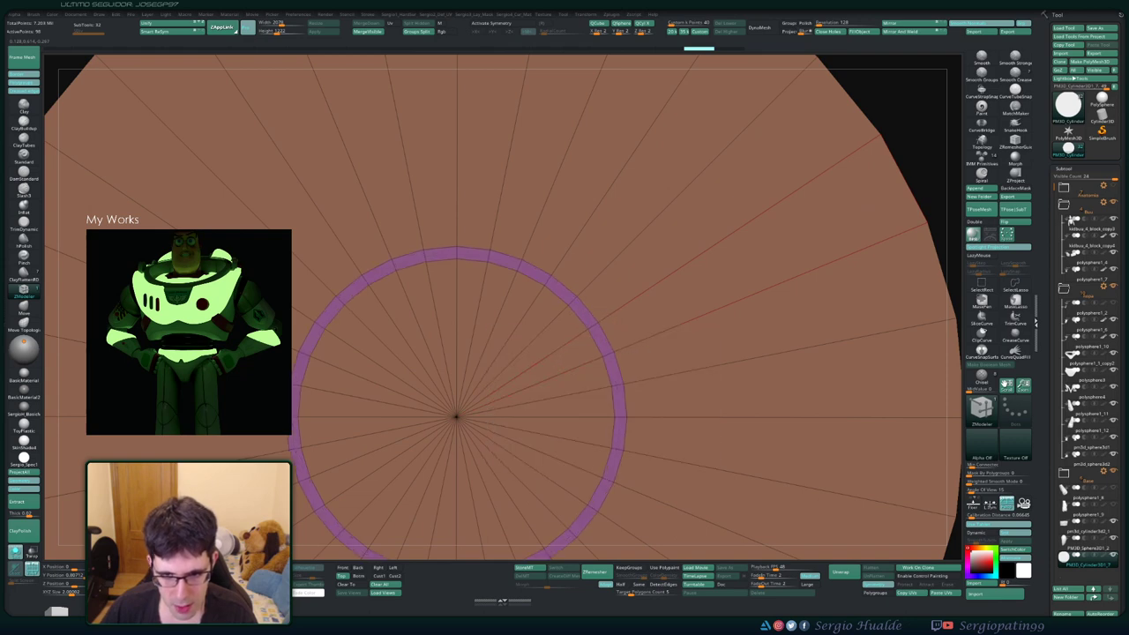
left_click_drag(616, 414, 627, 414)
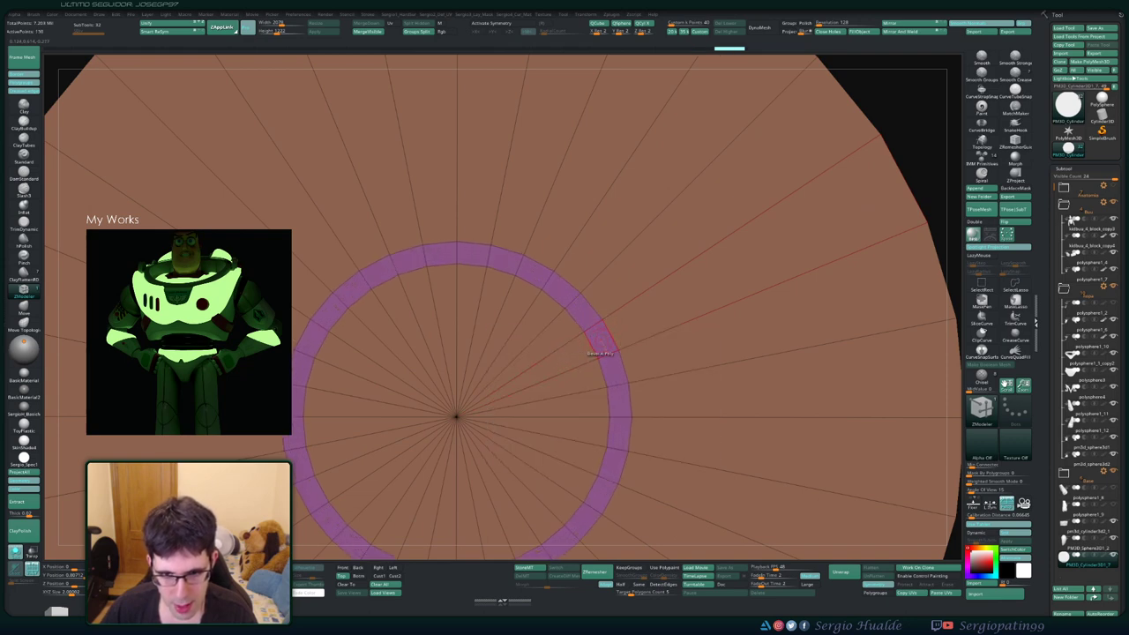
right_click_drag(599, 350, 591, 348)
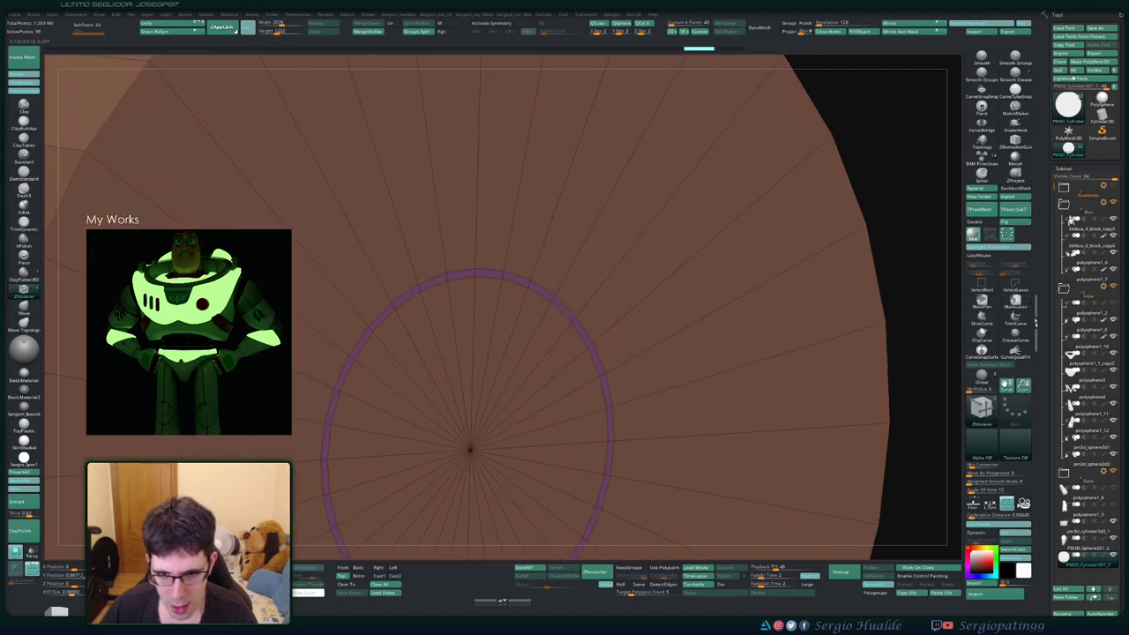
Insert edge loops forming a ring polygroup and Polygon Move the island inward as a groove
right_click_drag(599, 363, 579, 340)
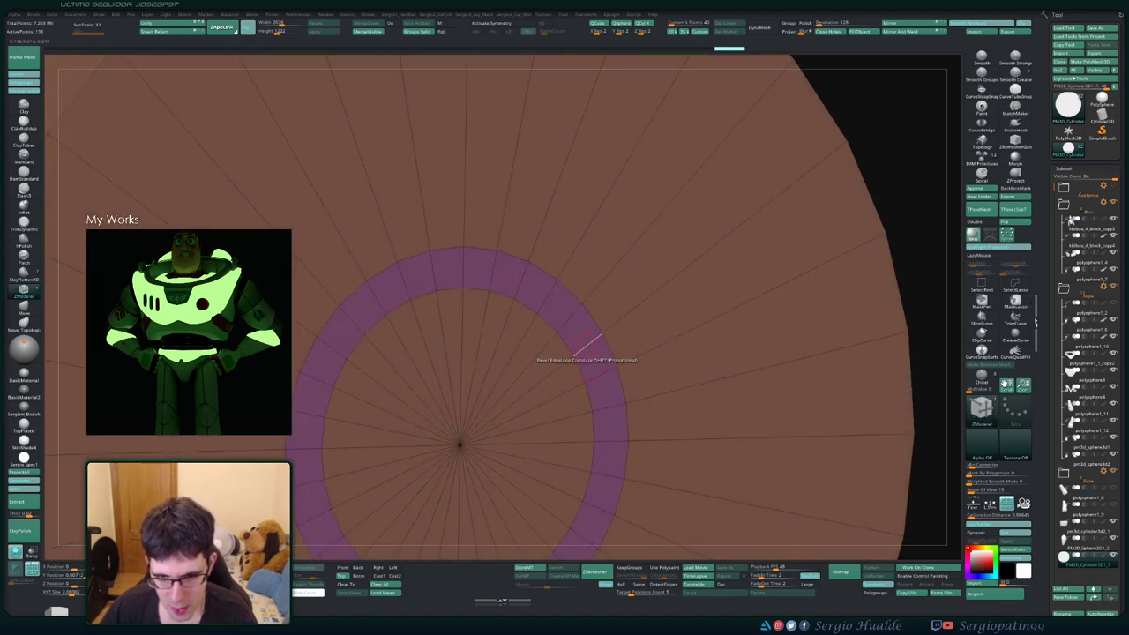
key("space")
left_click(584, 435)
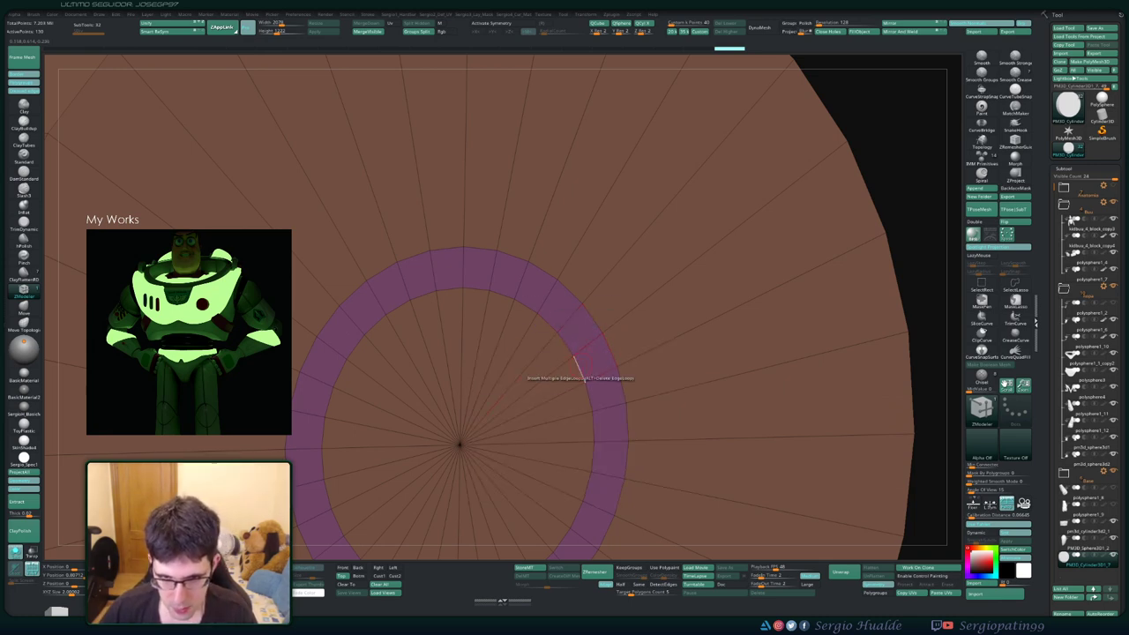
left_click(574, 357)
key("space")
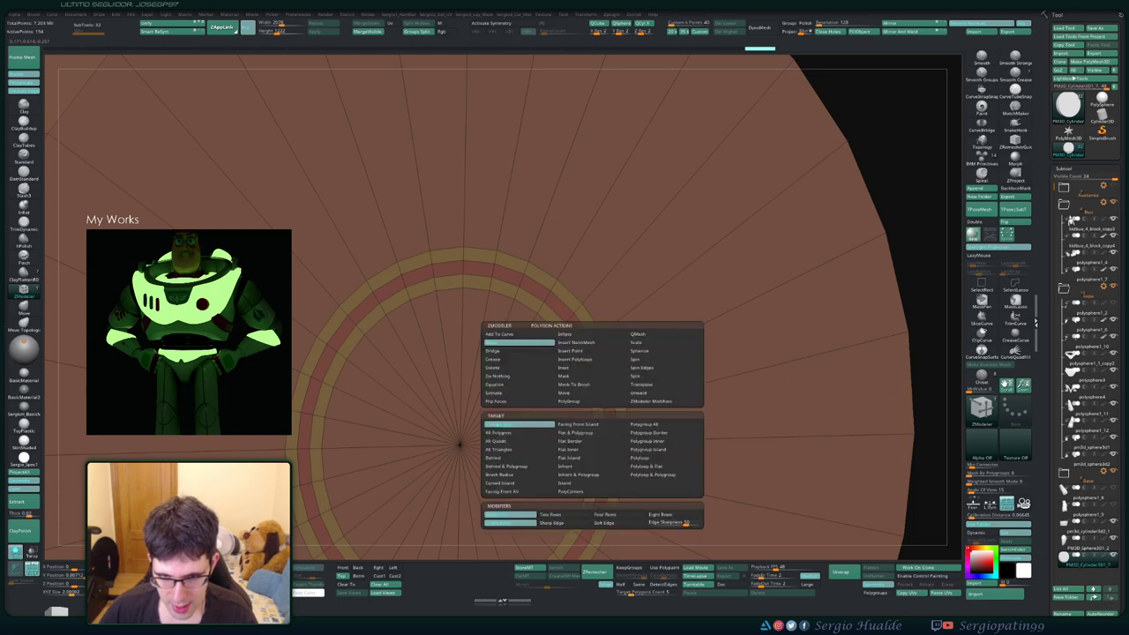
key("space")
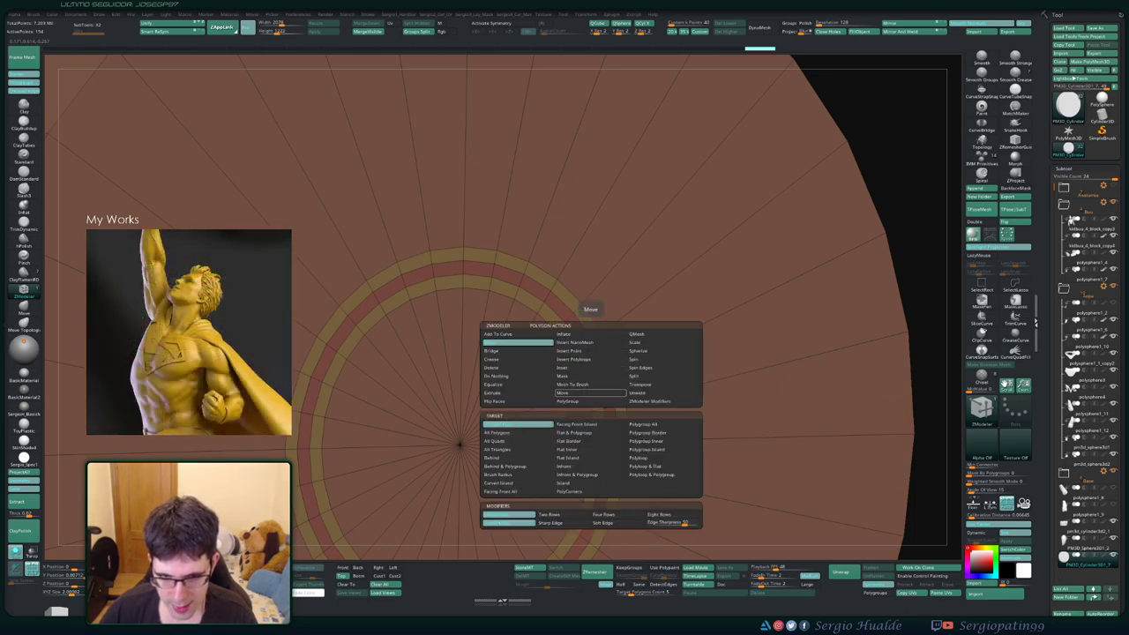
left_click(590, 392)
left_click(663, 458)
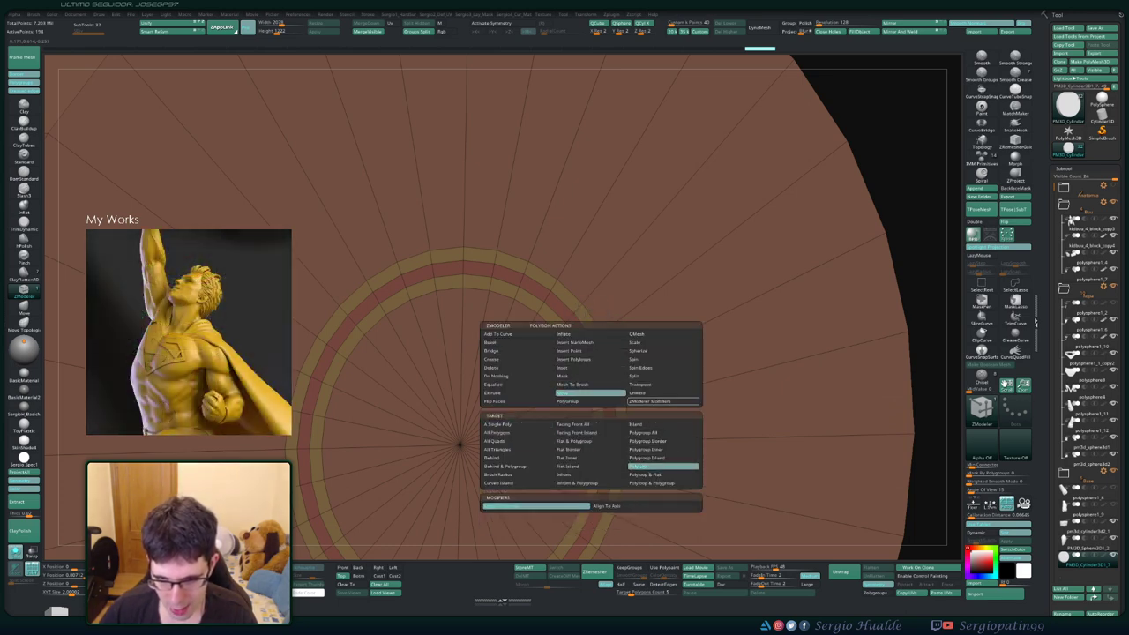
left_click_drag(617, 423, 609, 476)
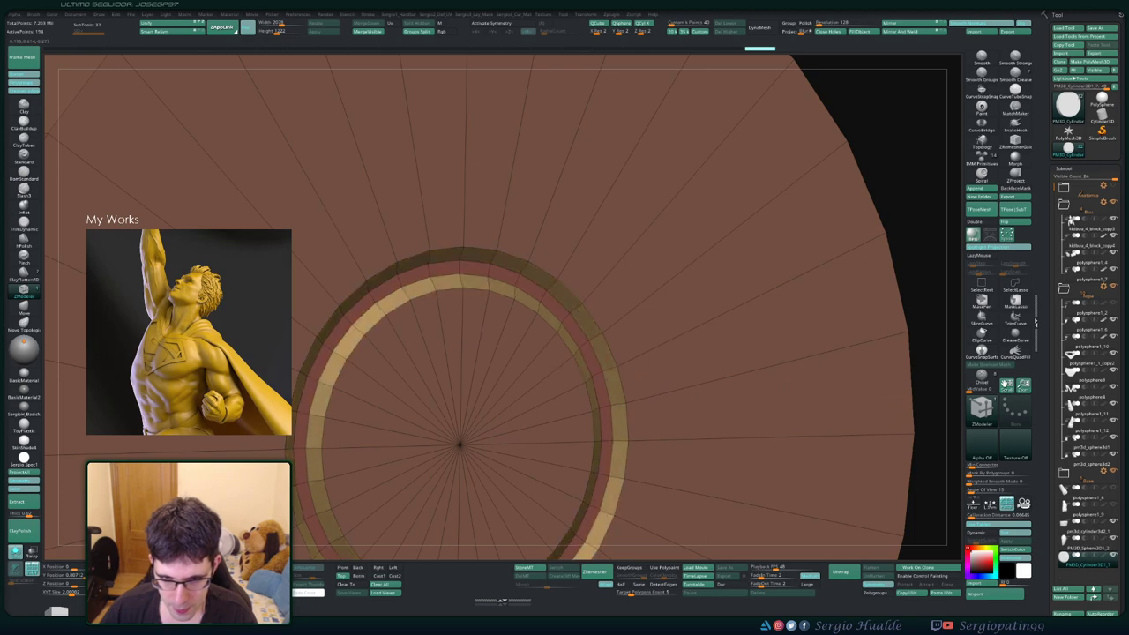
Inspect the disc with wireframe toggled, then isolate the ring polygroup
key("f")
key("shift+f")
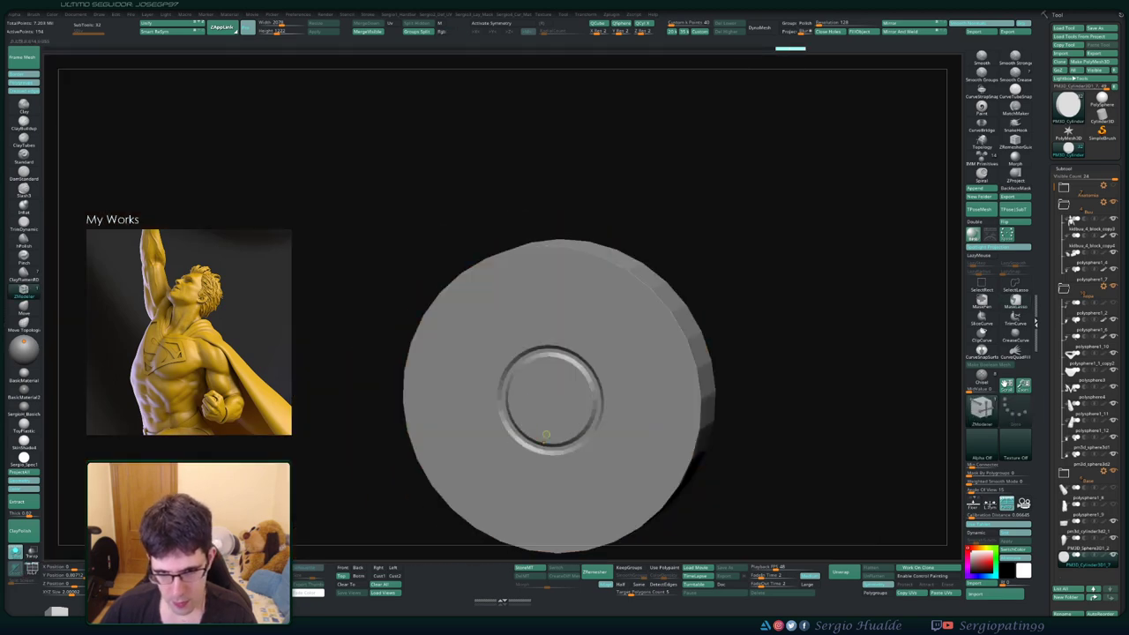
mouse_move(793, 353)
left_mouse_down()
mouse_move(794, 397)
mouse_move(794, 264)
left_mouse_up()
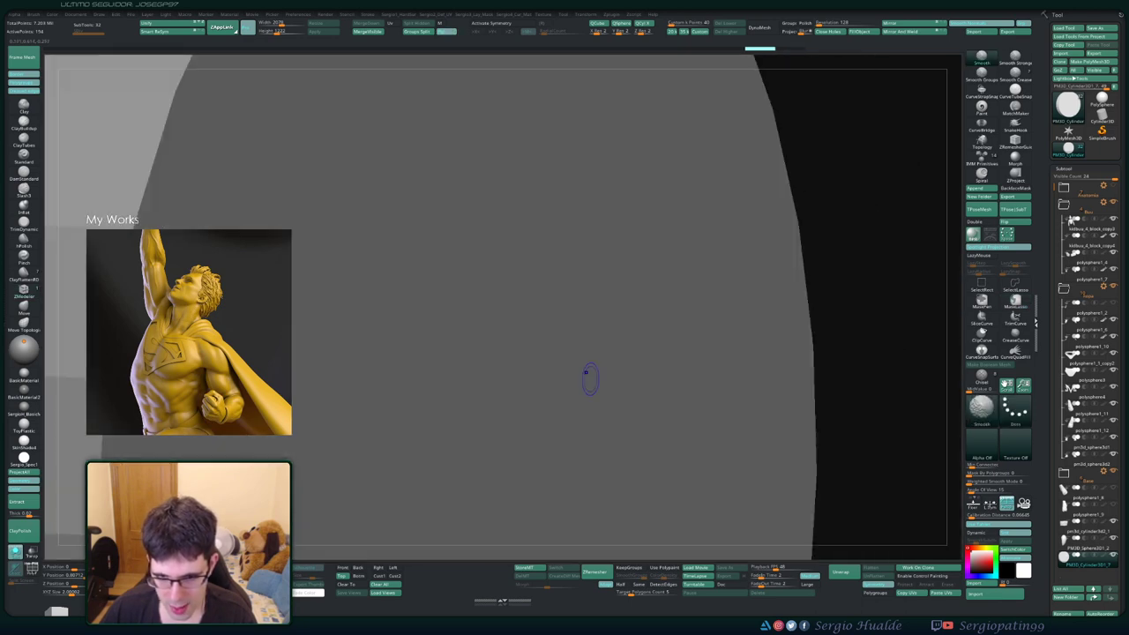
key("shift+f")
mouse_move(617, 397)
left_mouse_down()
mouse_move(580, 397)
mouse_move(794, 264)
left_mouse_up()
left_click_drag(542, 390, 529, 390, "alt")
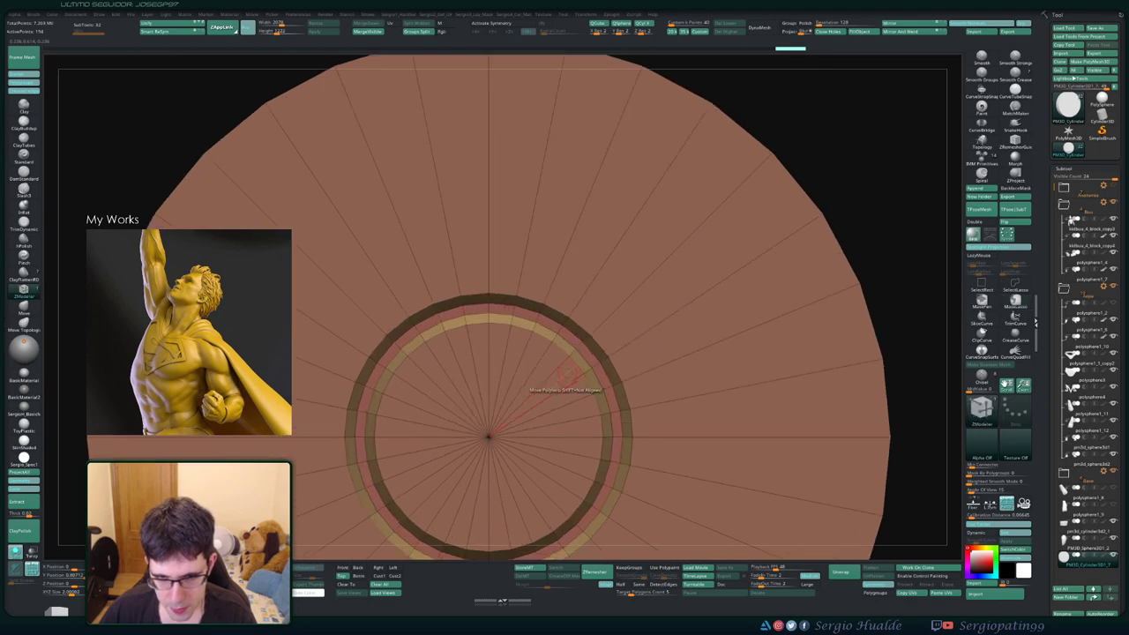
left_click(582, 371, "ctrl+shift")
View the isolated ring flat from the front, then bring back the whole disc
key("b")
key("z")
key("m")
left_click_drag(606, 344, 633, 326, "alt")
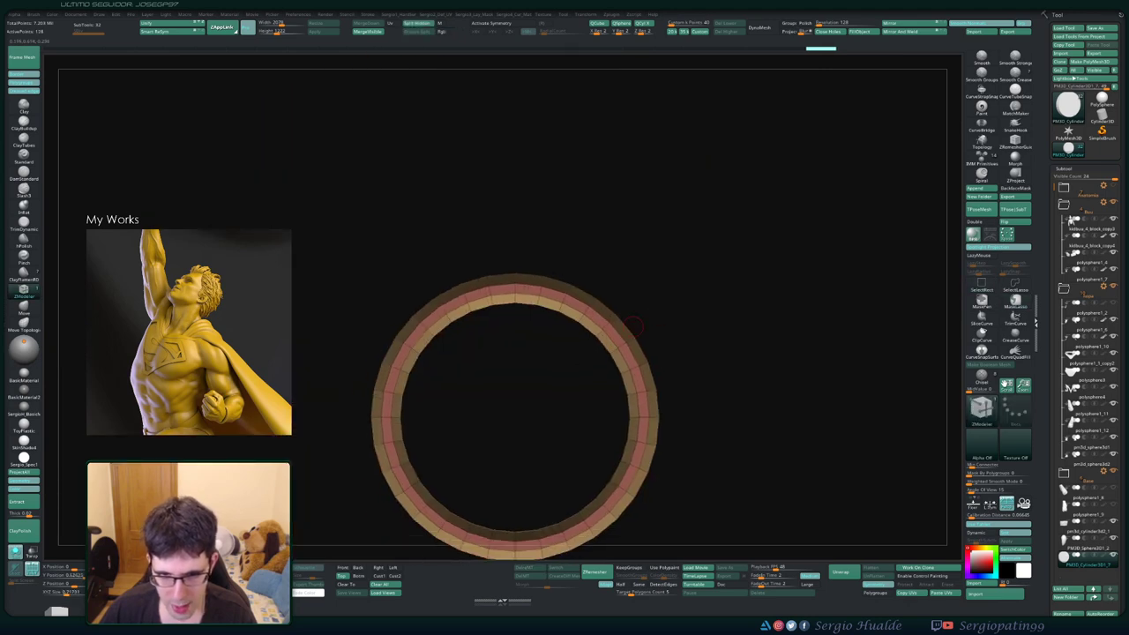
key("p")
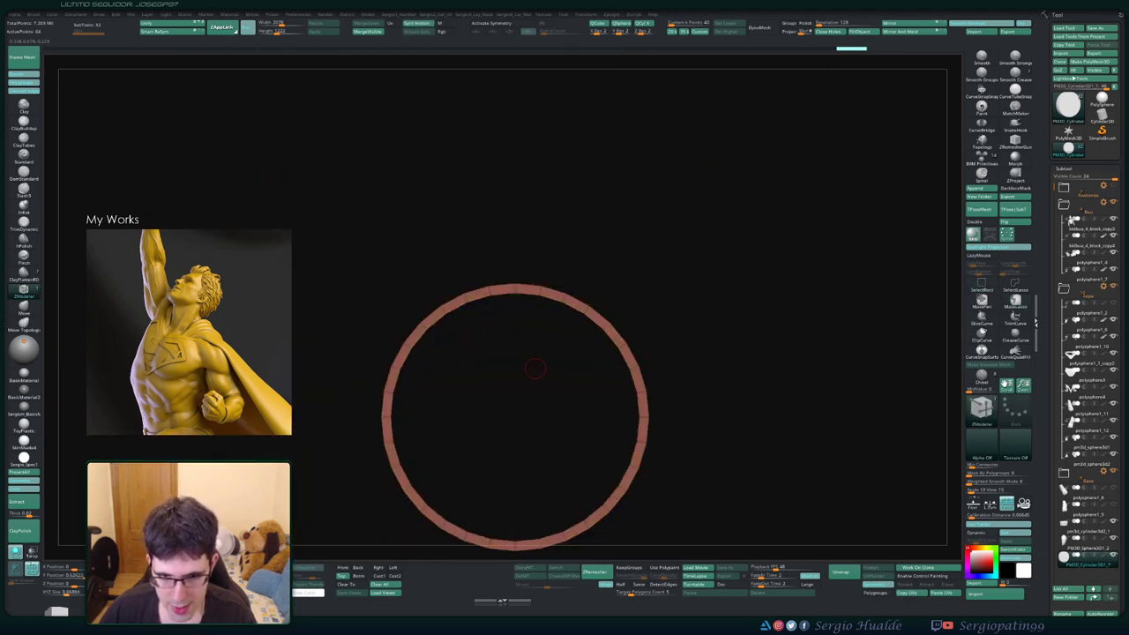
key("w")
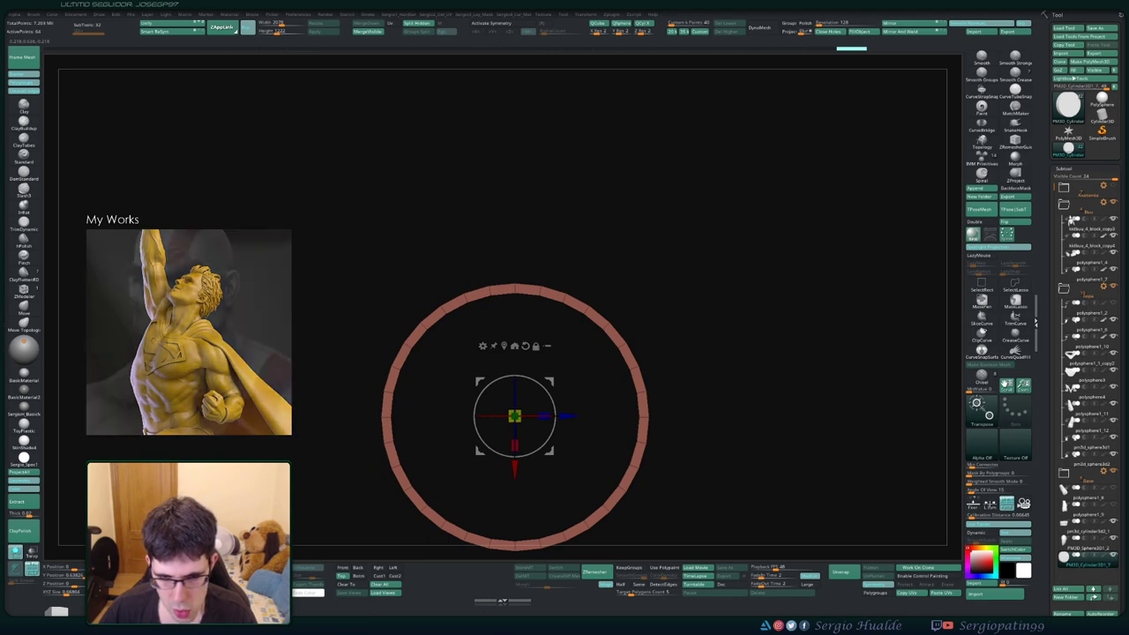
key("q")
key("ctrl+z")
Insert a beveled edge loop around the disc's rim
left_click_drag(798, 300, 697, 333)
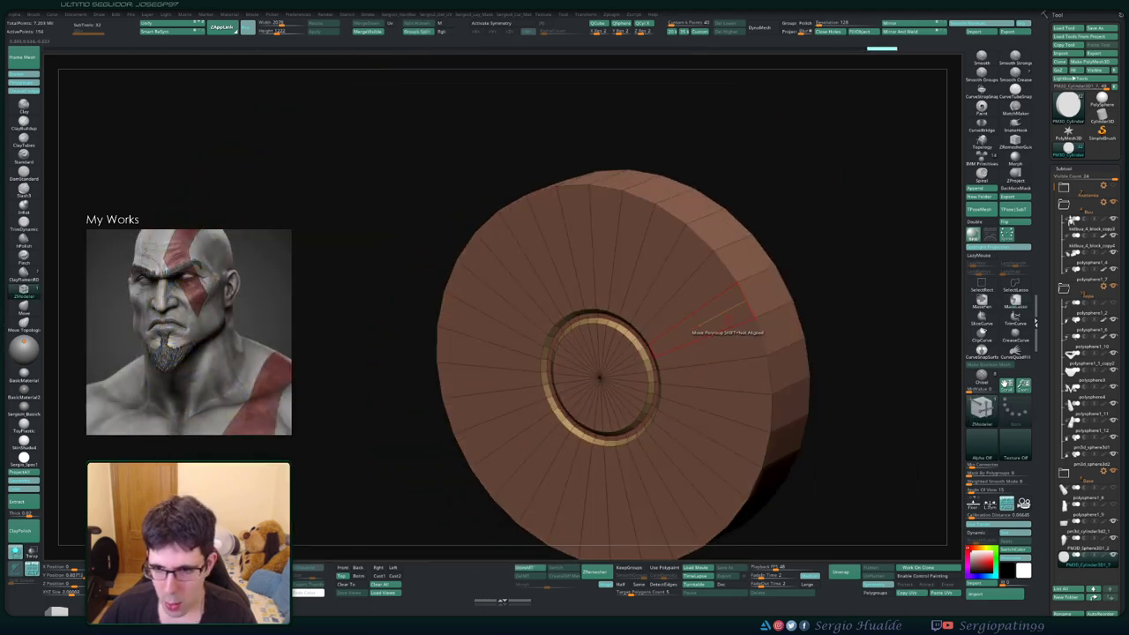
key("space")
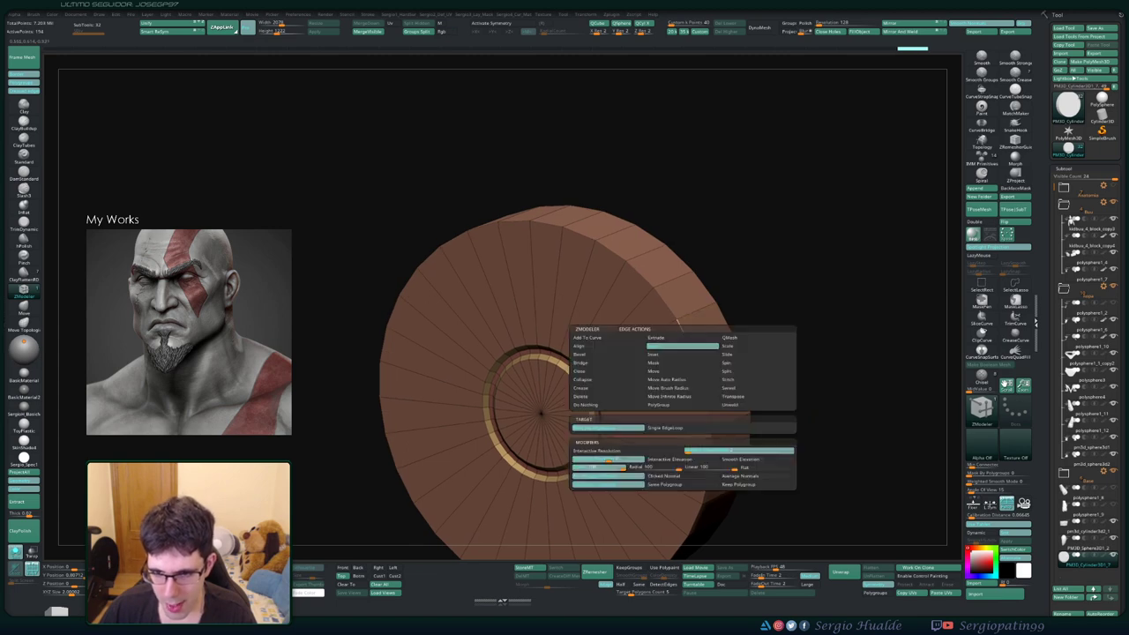
left_click(675, 314)
mouse_move(679, 332)
left_mouse_down()
mouse_move(686, 342)
mouse_move(653, 198)
left_mouse_up()
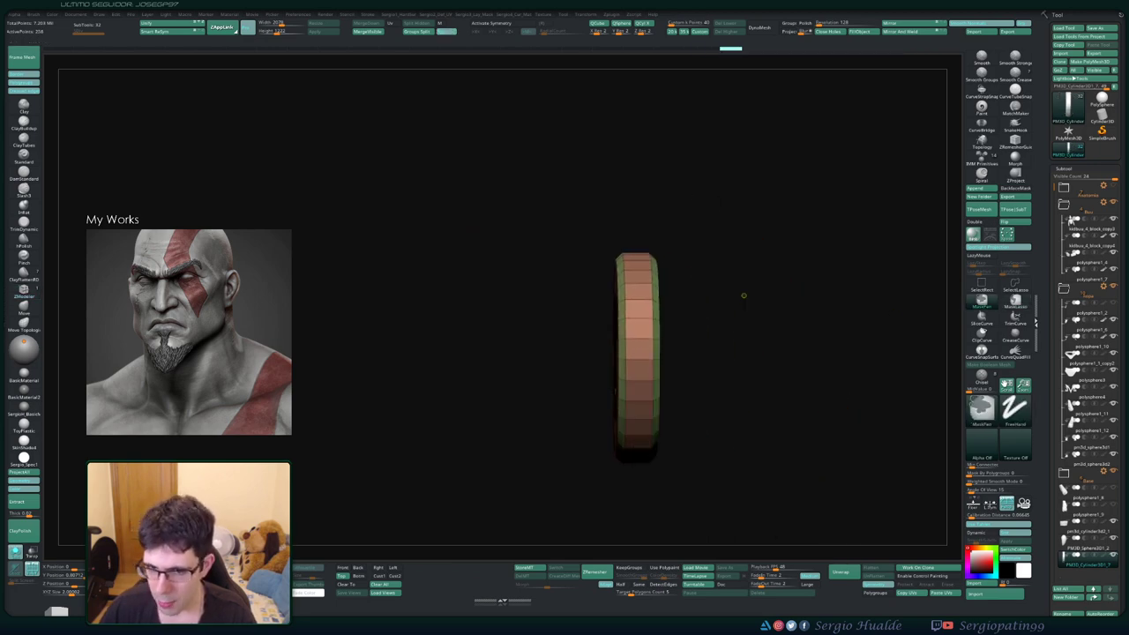
Mask the right side of the disc and turn the view to face it
left_click_drag(644, 178, 750, 457, "ctrl")
key("w")
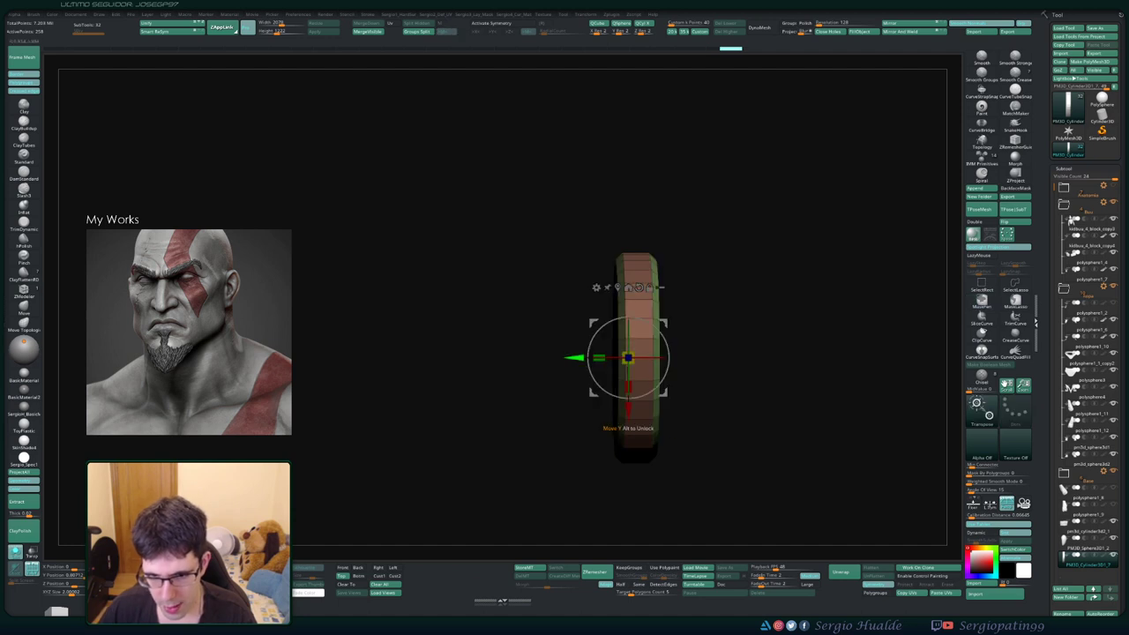
key("b")
key("z")
key("m")
left_click_drag(599, 410, 691, 291, "shift")
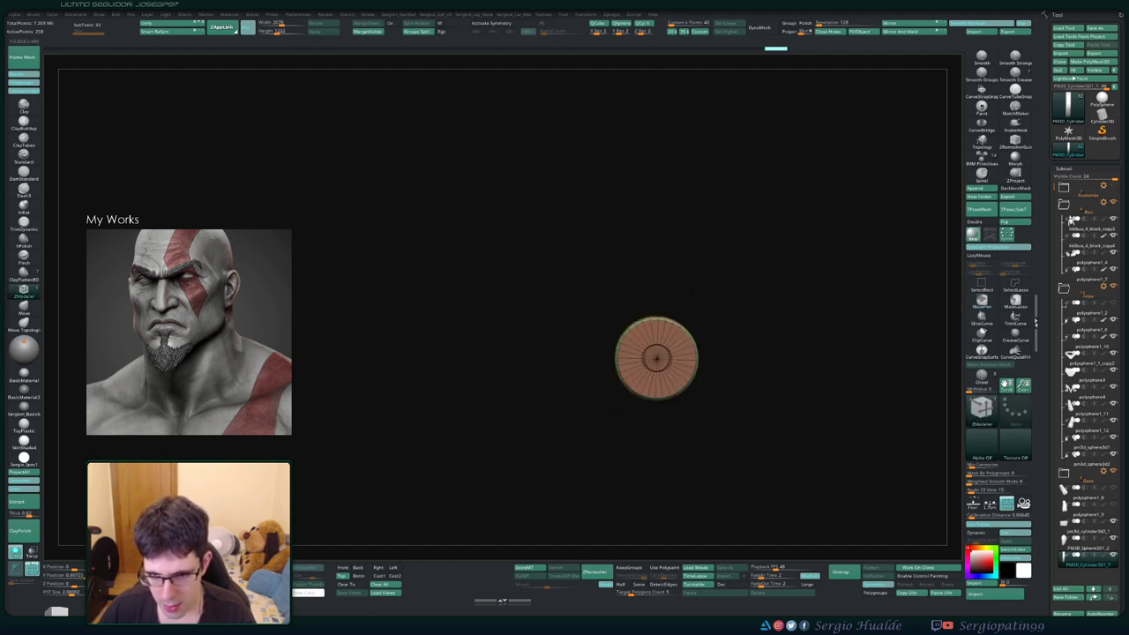
Rotate the disc 90° with the Transpose gizmo
key("w")
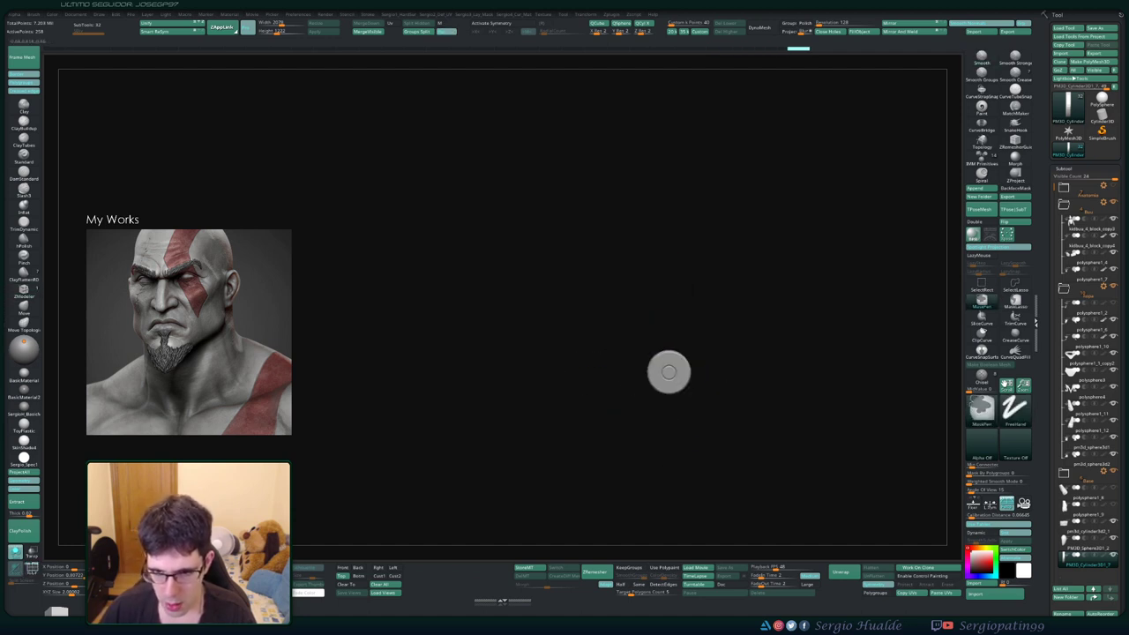
mouse_move(631, 407)
left_mouse_down()
mouse_move(656, 415)
mouse_move(657, 388)
mouse_move(694, 357)
mouse_move(642, 407)
mouse_move(622, 284)
mouse_move(586, 310)
left_mouse_up()
scroll(694, 357, "up", 3)
scroll(594, 303, "up", 4)
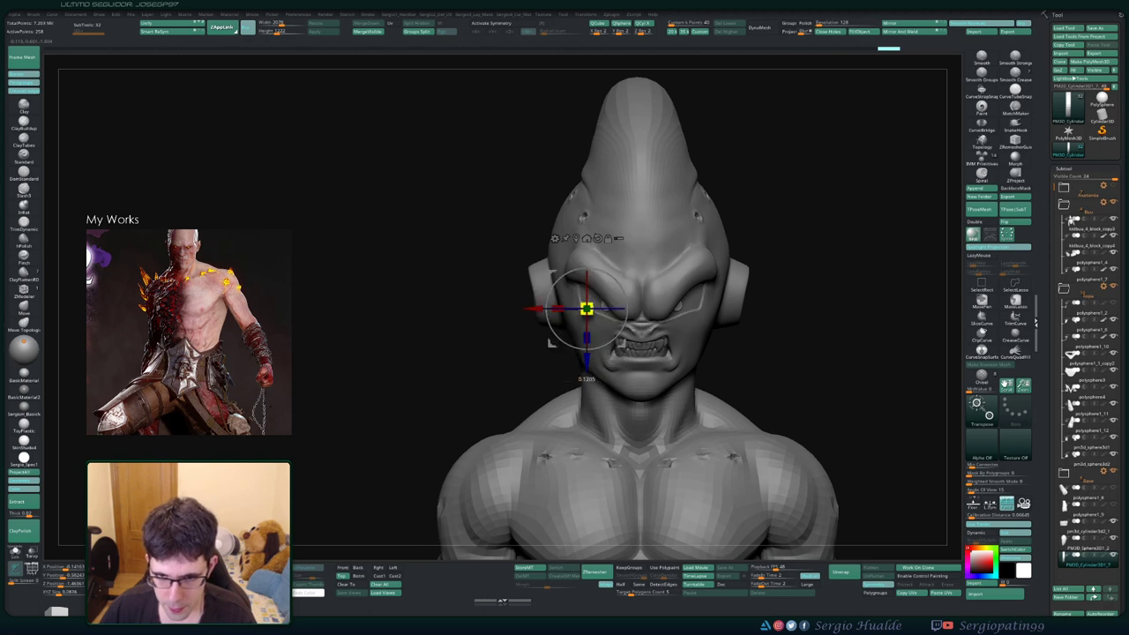
scroll(586, 309, "up", 3)
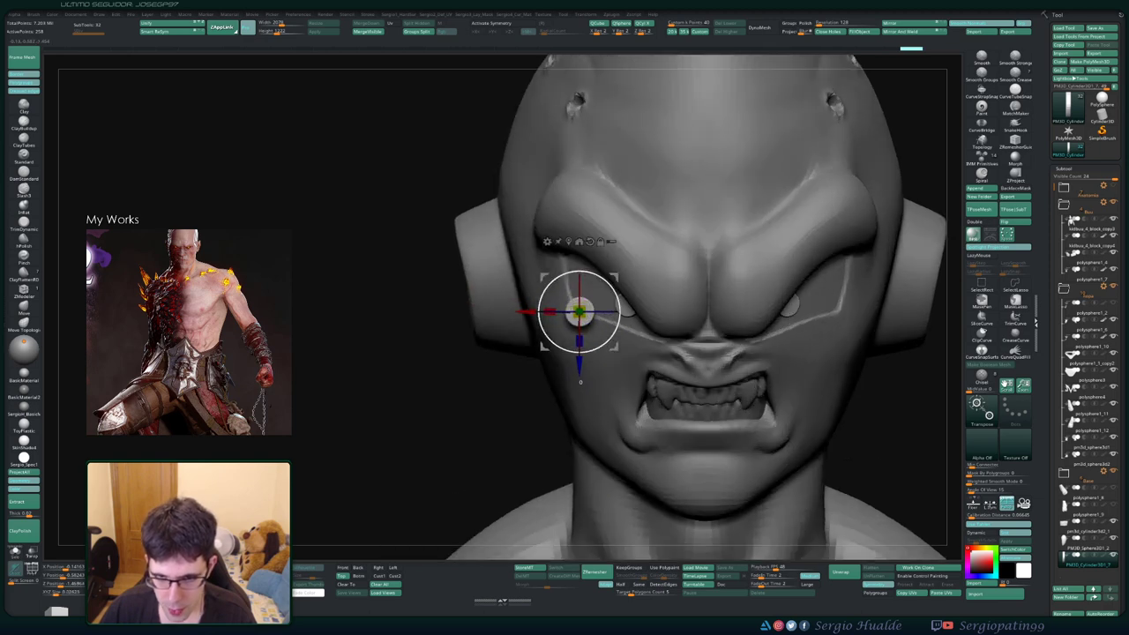
scroll(576, 313, "down", 3)
Toggle Solo to check the disc, then move it toward the head
left_click(576, 313, "ctrl+shift")
left_click(576, 313, "ctrl+shift")
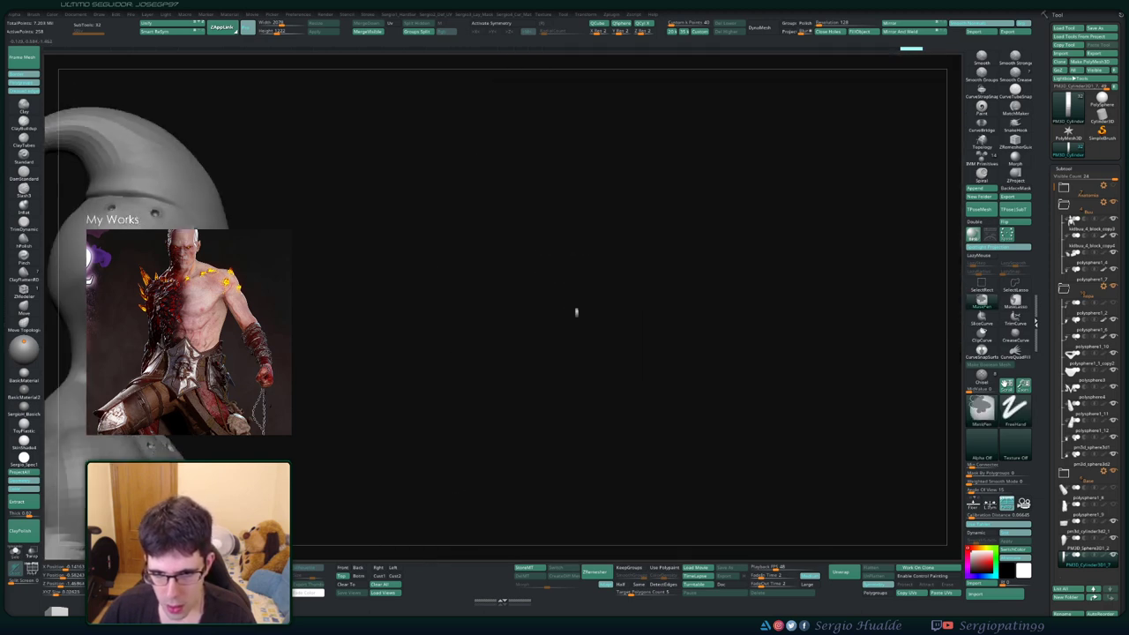
left_click_drag(637, 315, 530, 314, "alt")
scroll(530, 315, "up", 2)
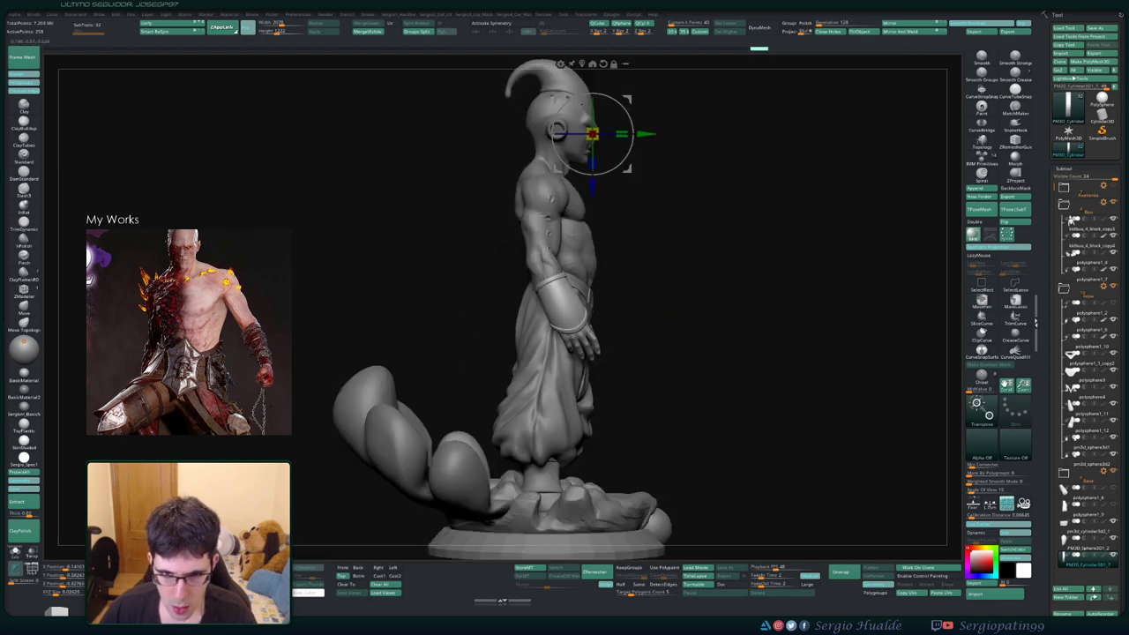
scroll(549, 381, "up", 3)
scroll(550, 381, "up", 2)
Angle the disc with the face and move it into the eye socket
scroll(550, 388, "up", 2)
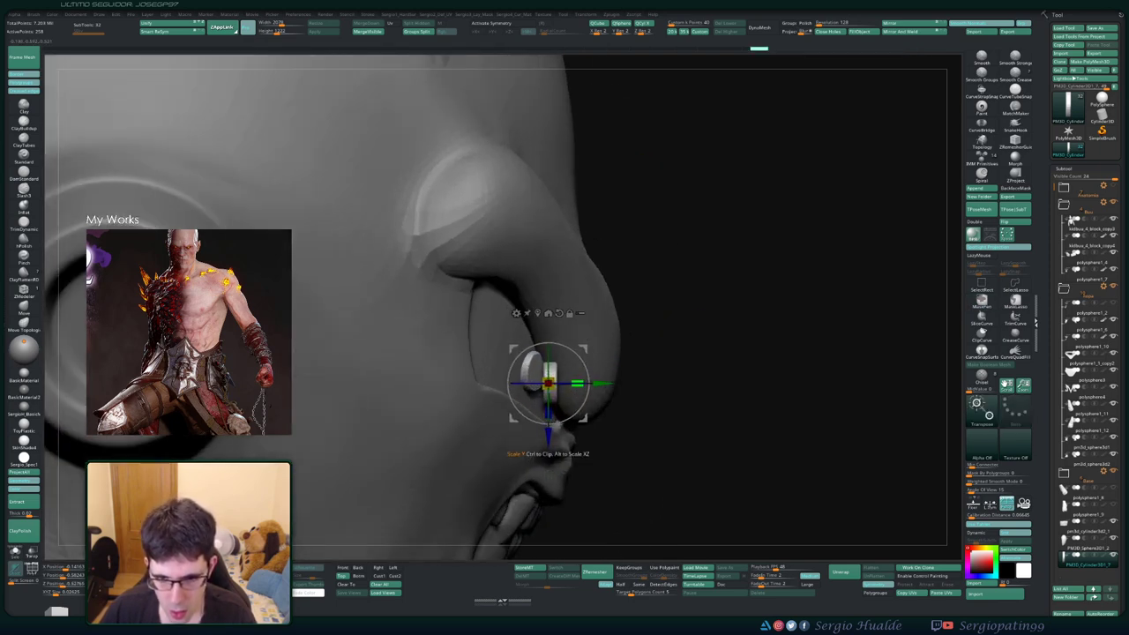
left_click_drag(547, 423, 537, 438)
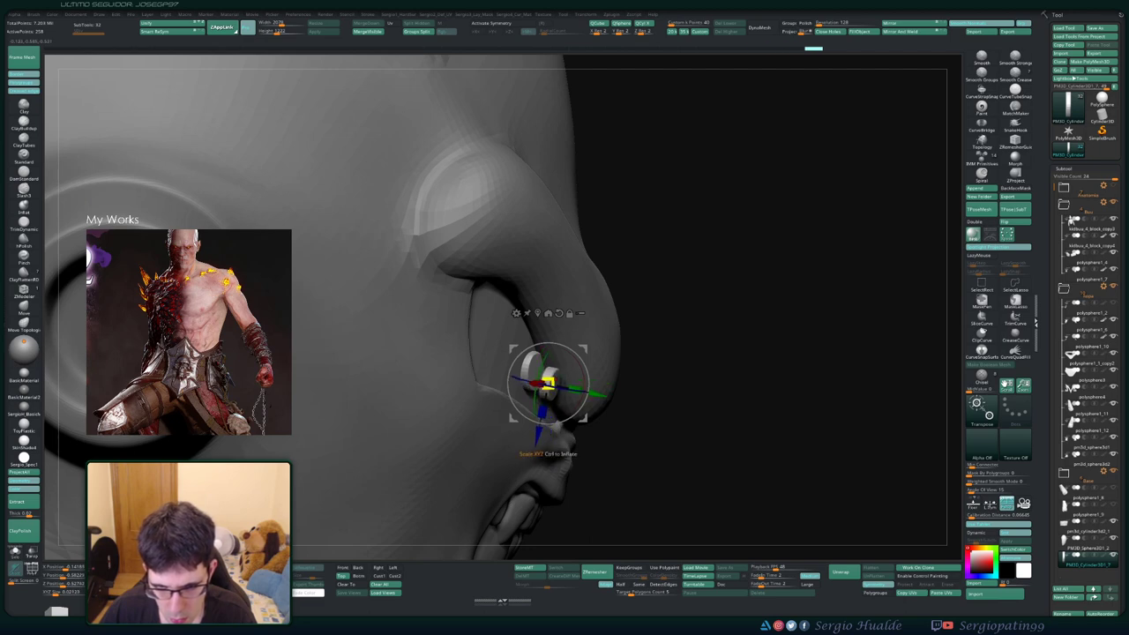
left_click_drag(539, 441, 522, 438)
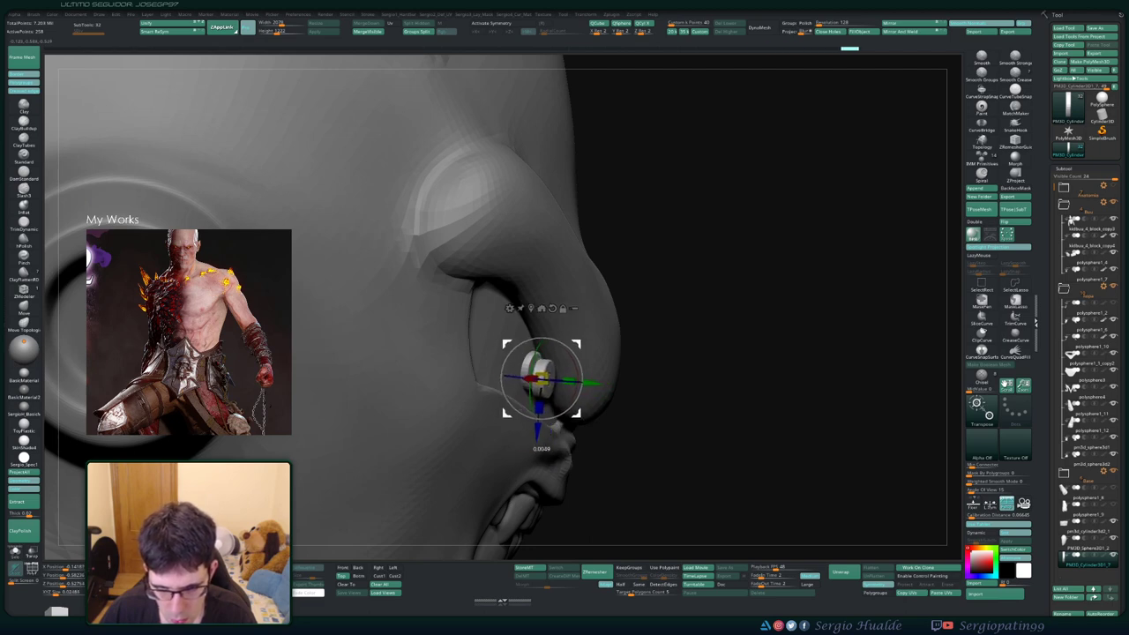
left_click_drag(706, 264, 846, 291)
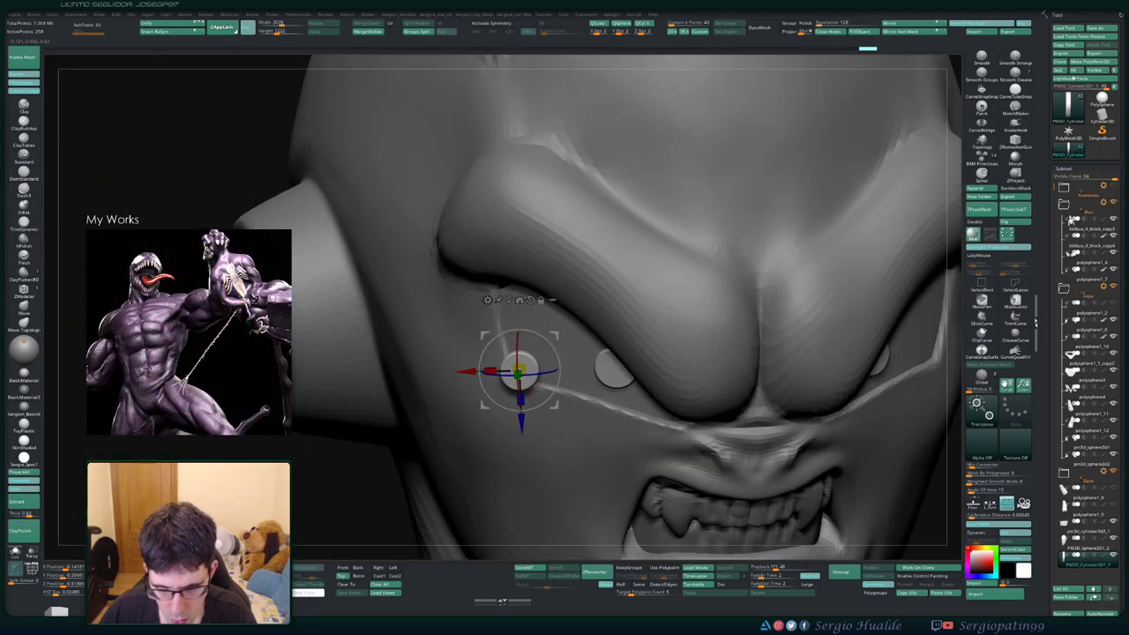
left_click_drag(517, 431, 611, 431)
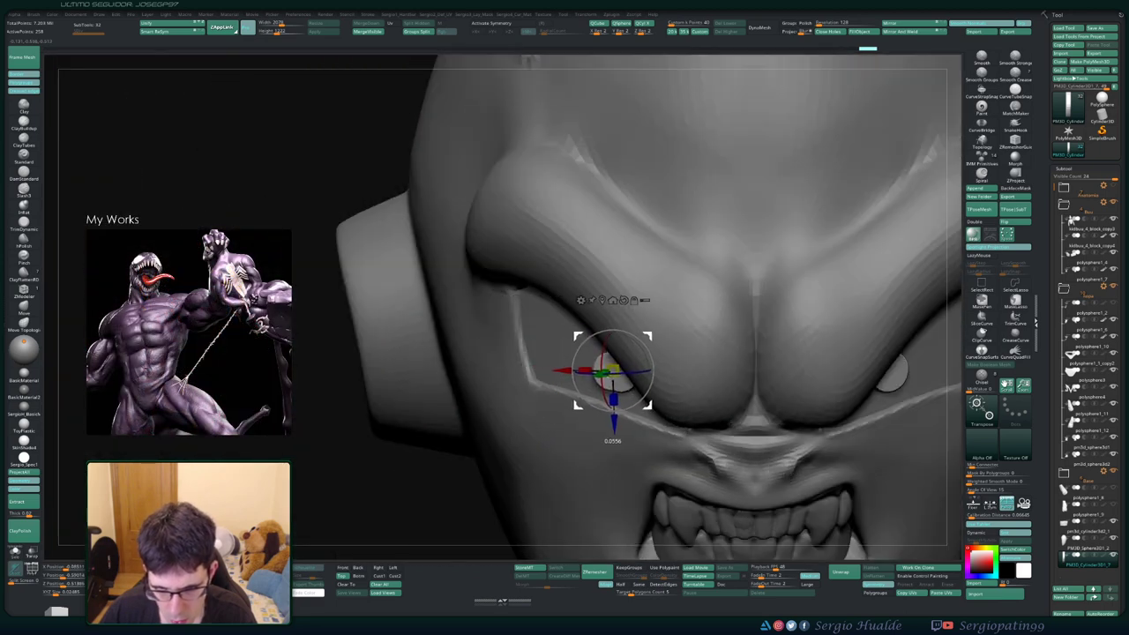
mouse_move(611, 370)
left_mouse_down()
mouse_move(598, 369)
mouse_move(619, 388)
mouse_move(617, 377)
left_mouse_up()
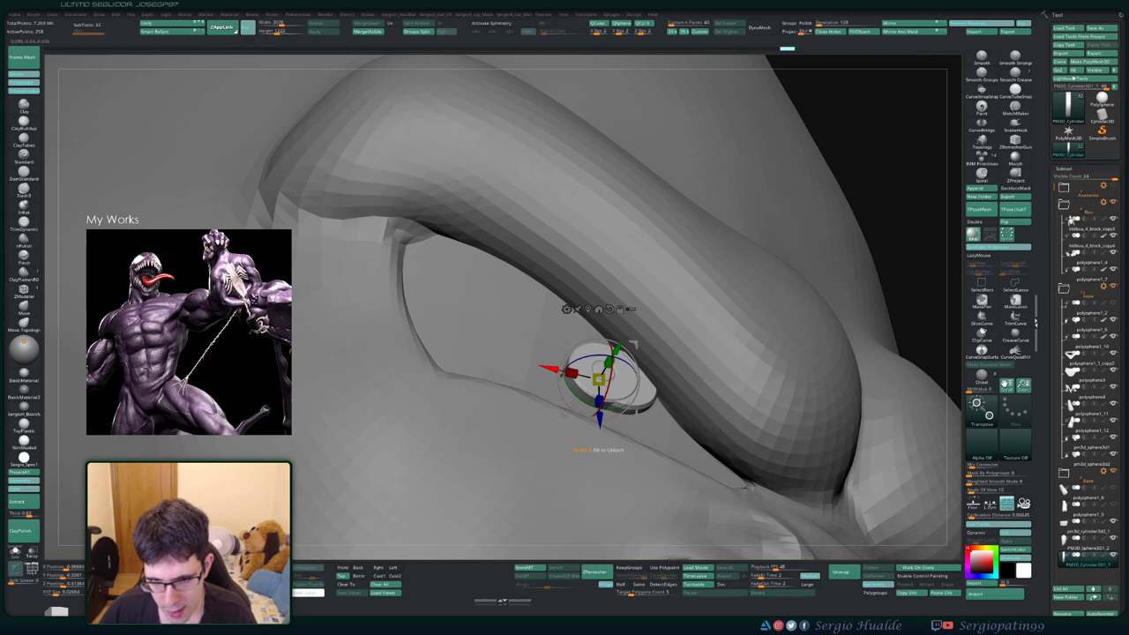
left_click_drag(598, 379, 617, 383)
Nudge the eye slightly and orbit around the socket to check its fit
left_click_drag(651, 350, 643, 337)
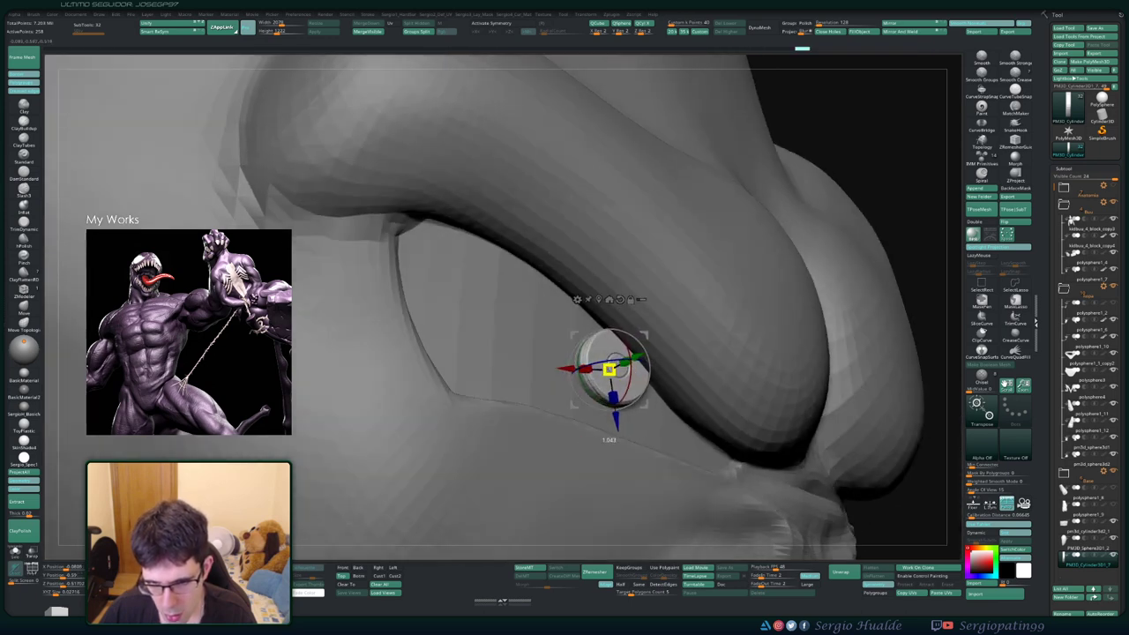
left_click_drag(609, 370, 609, 371)
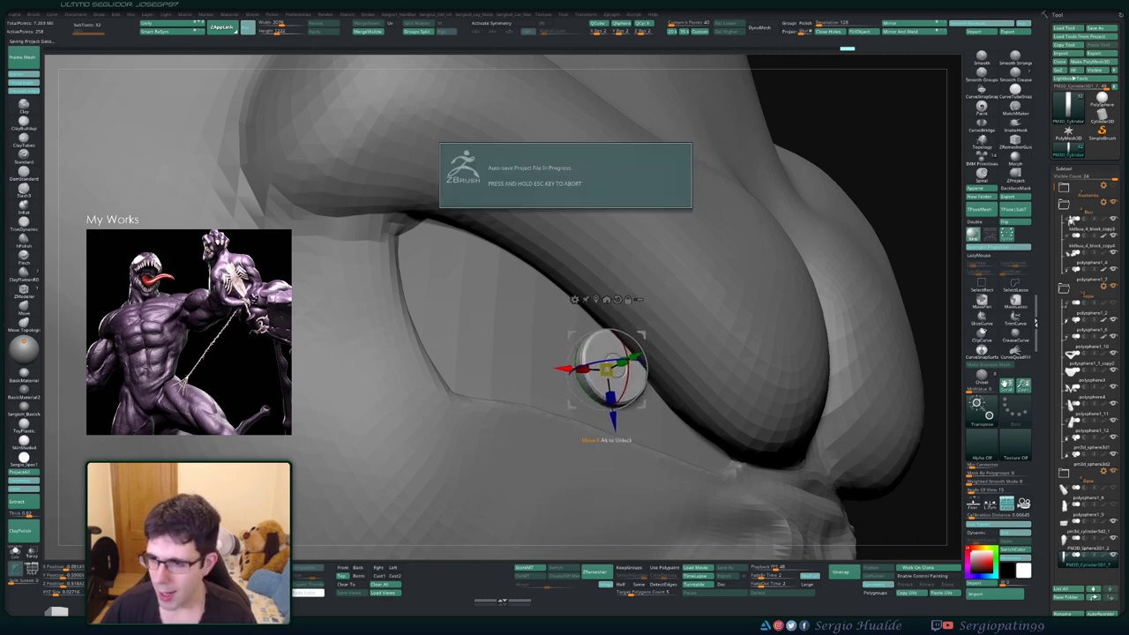
left_click_drag(696, 344, 706, 304)
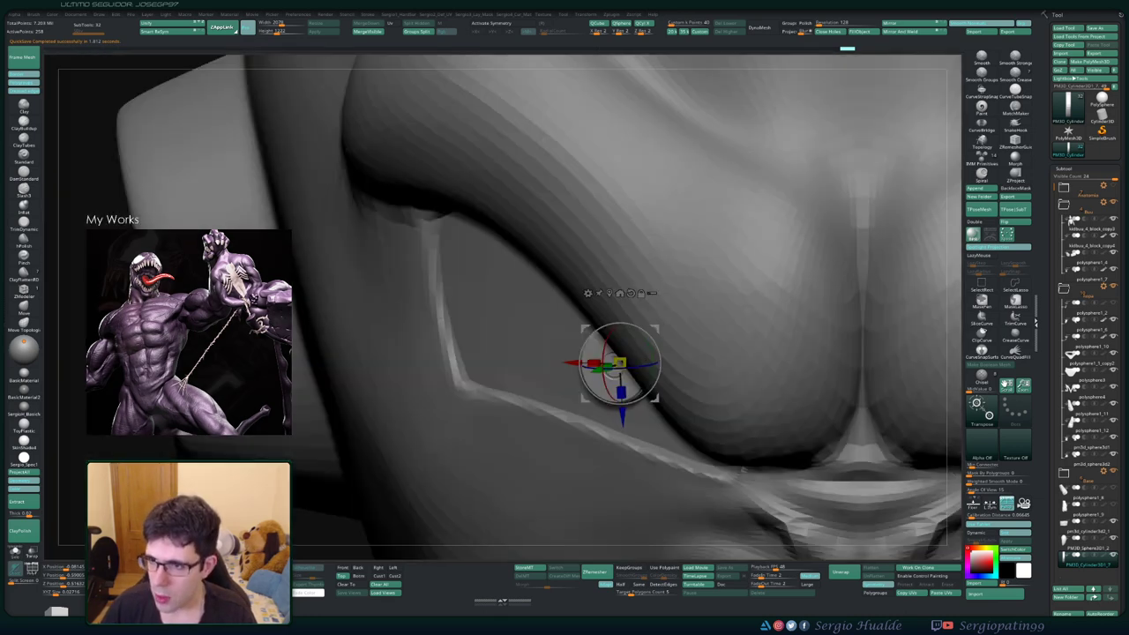
mouse_move(706, 304)
left_mouse_down()
mouse_move(741, 308)
mouse_move(617, 317)
mouse_move(677, 317)
left_mouse_up()
key("q")
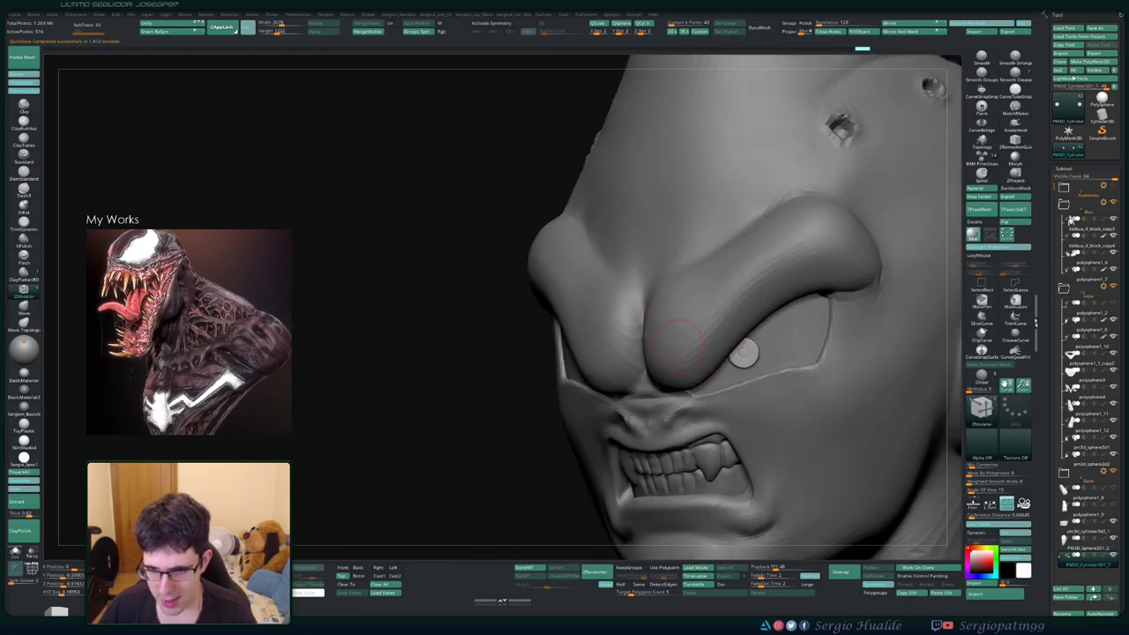
Shift the eye slightly sideways, then return to the full front bust view
left_click_drag(740, 351, 716, 346)
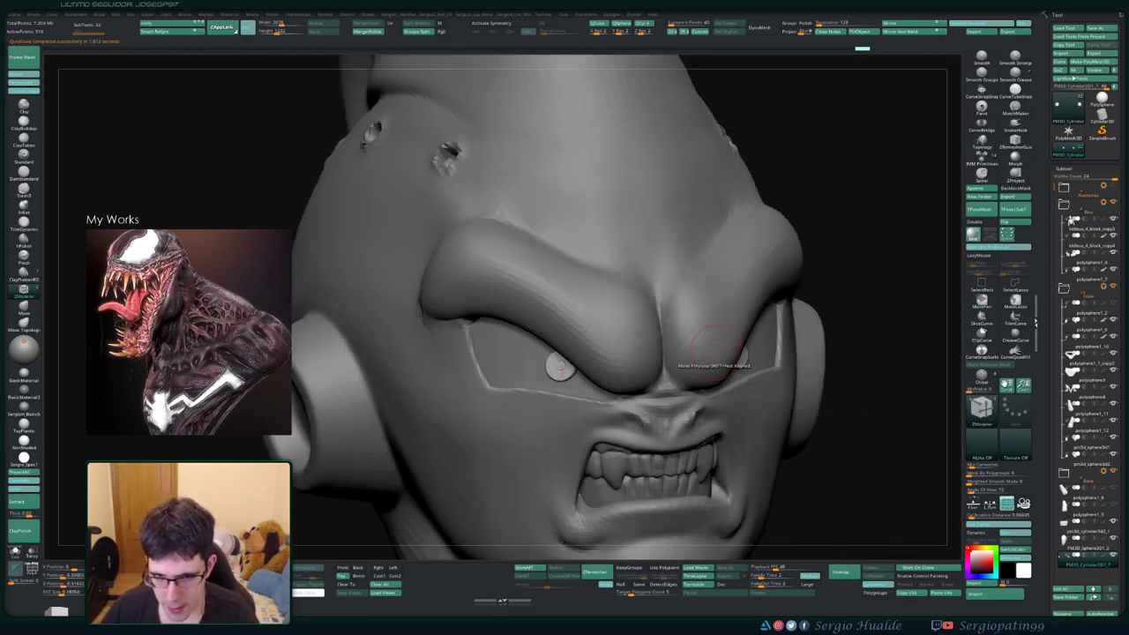
mouse_move(633, 373)
left_mouse_down()
mouse_move(604, 383)
mouse_move(606, 369)
left_mouse_up()
key("w")
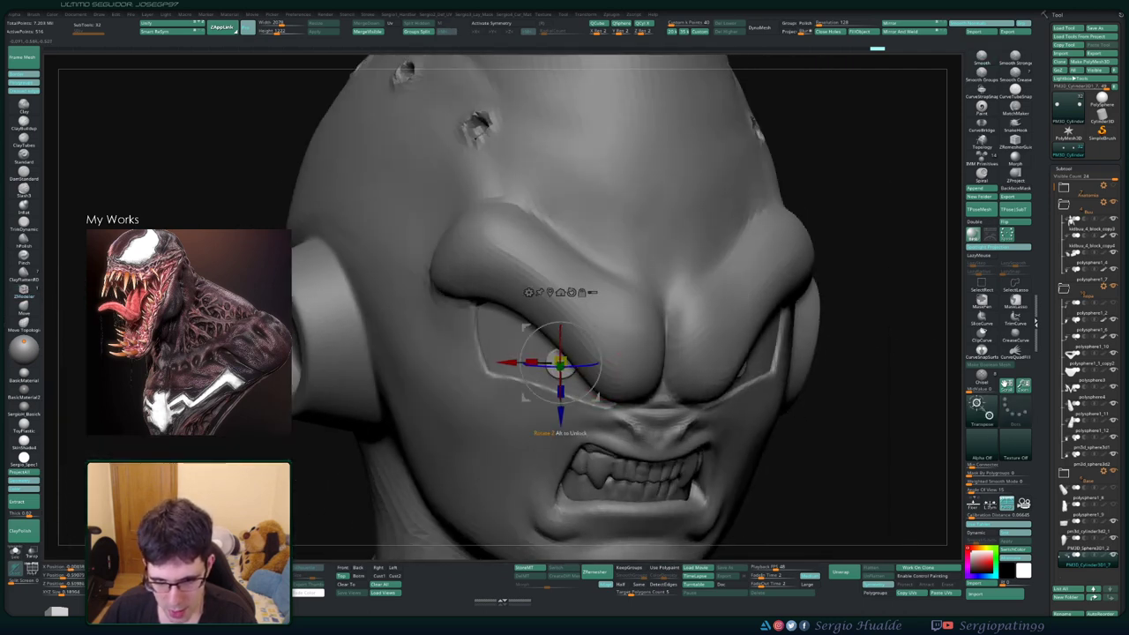
left_click_drag(507, 362, 513, 361)
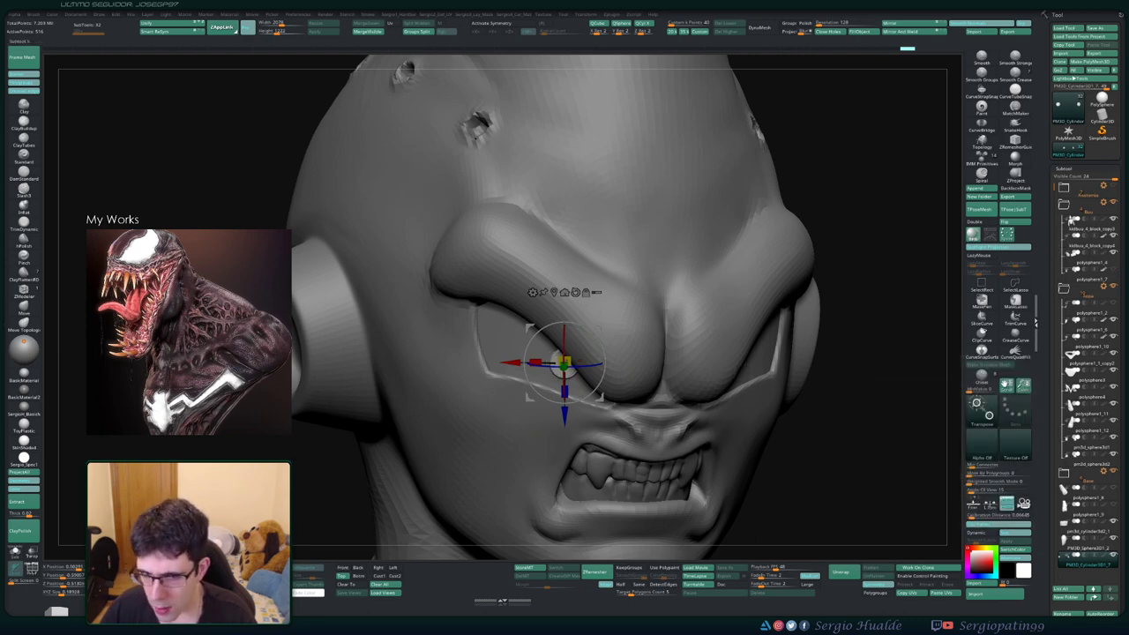
key("q")
mouse_move(494, 494)
left_mouse_down("shift")
mouse_move(684, 364)
mouse_move(716, 269)
left_mouse_up("shift")
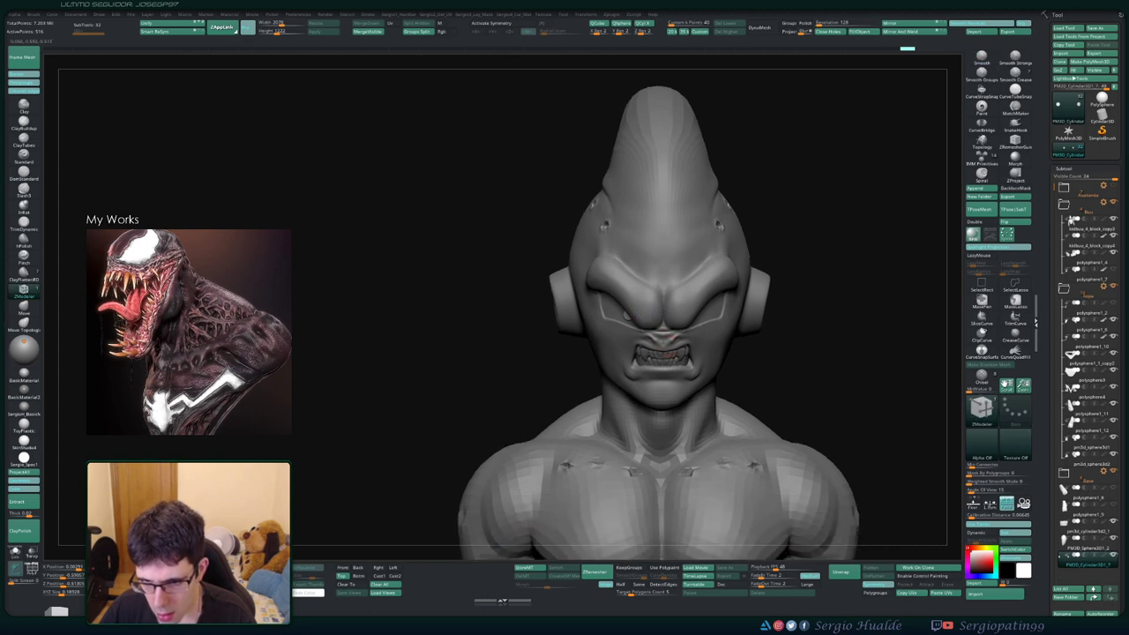
Toggle Solo to compare the eye pieces against the full bust and head
key("shift+s")
key("shift+s")
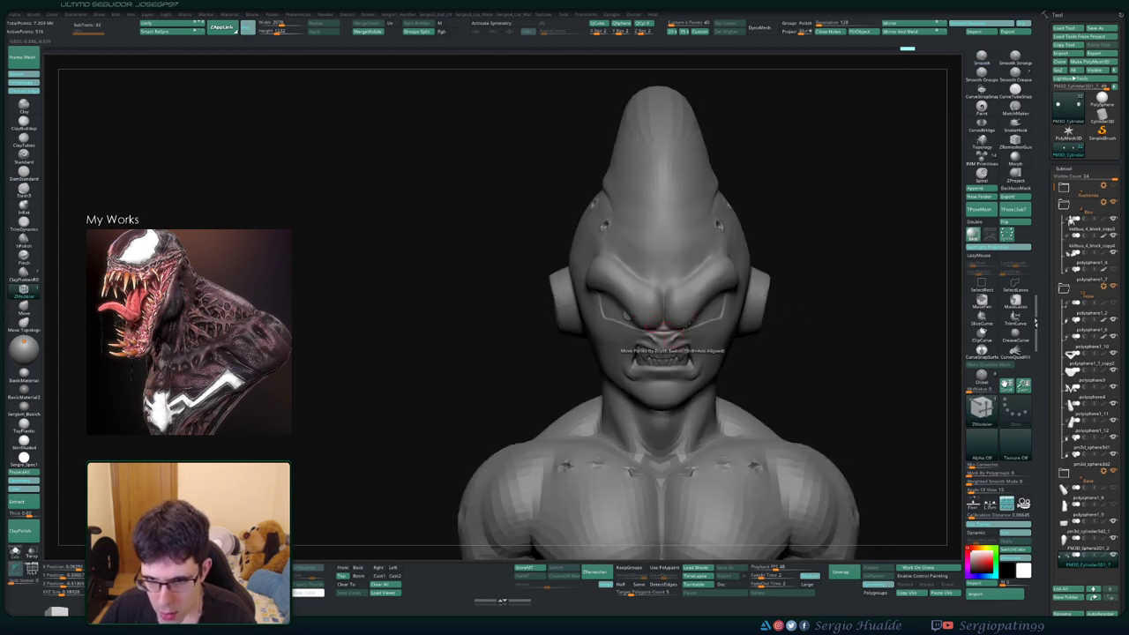
left_click_drag(649, 331, 652, 319)
key("shift+s")
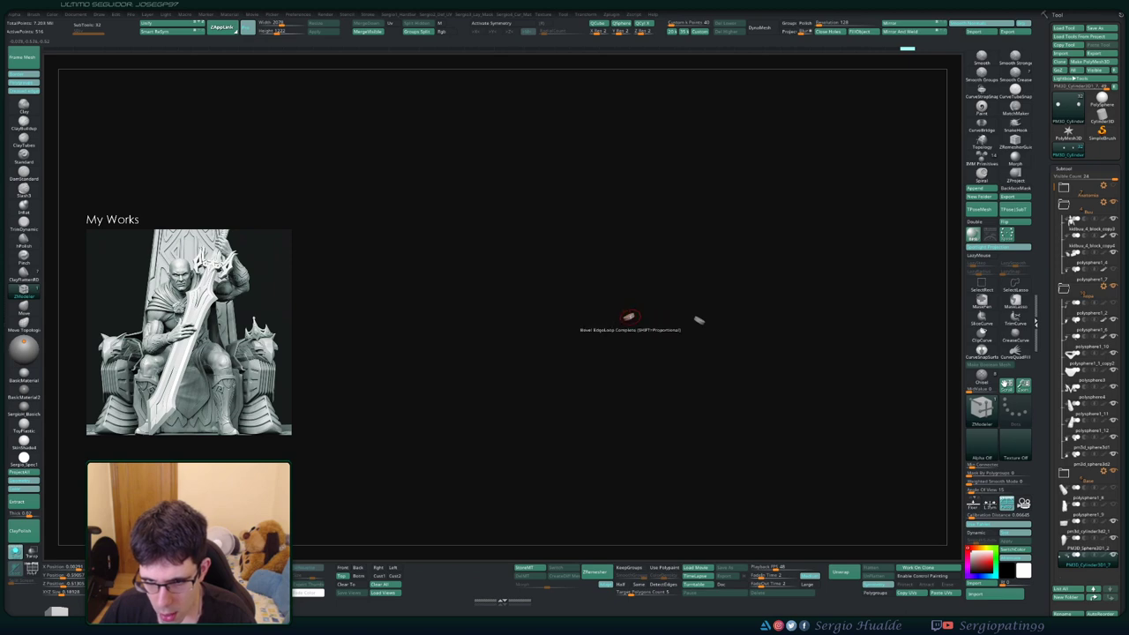
key("shift+s")
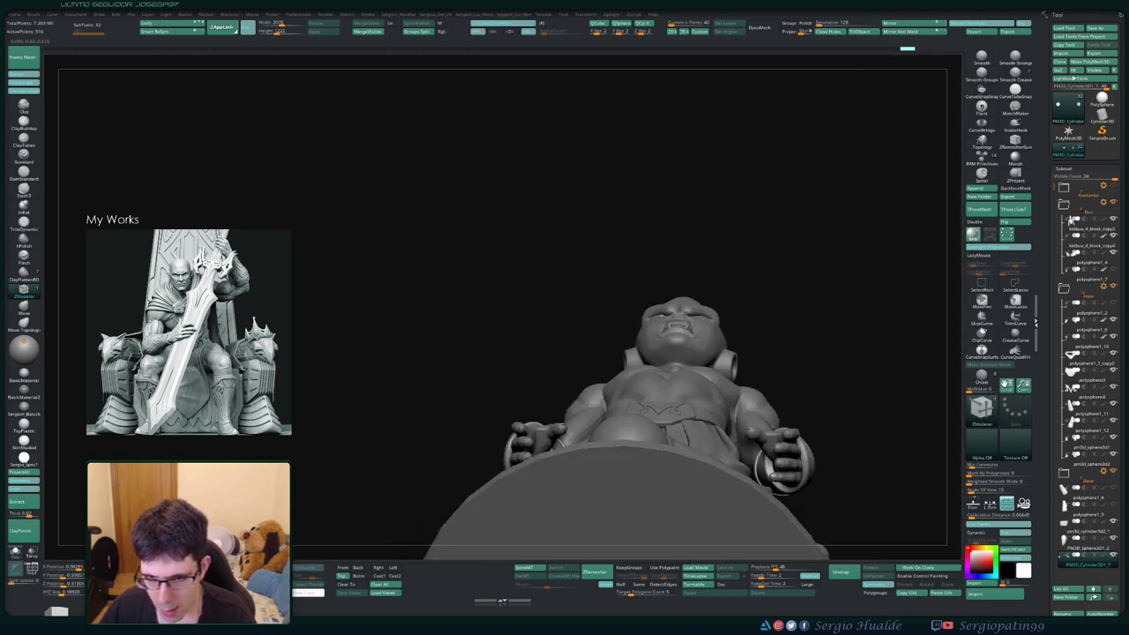
left_click_drag(632, 323, 706, 325)
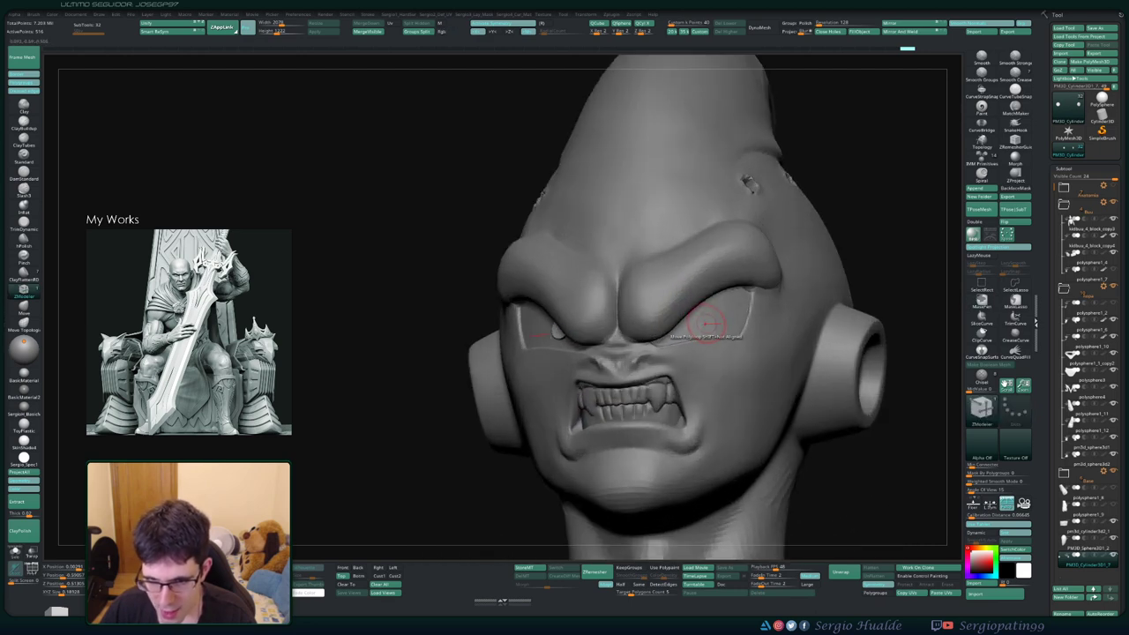
left_click(706, 325, "alt")
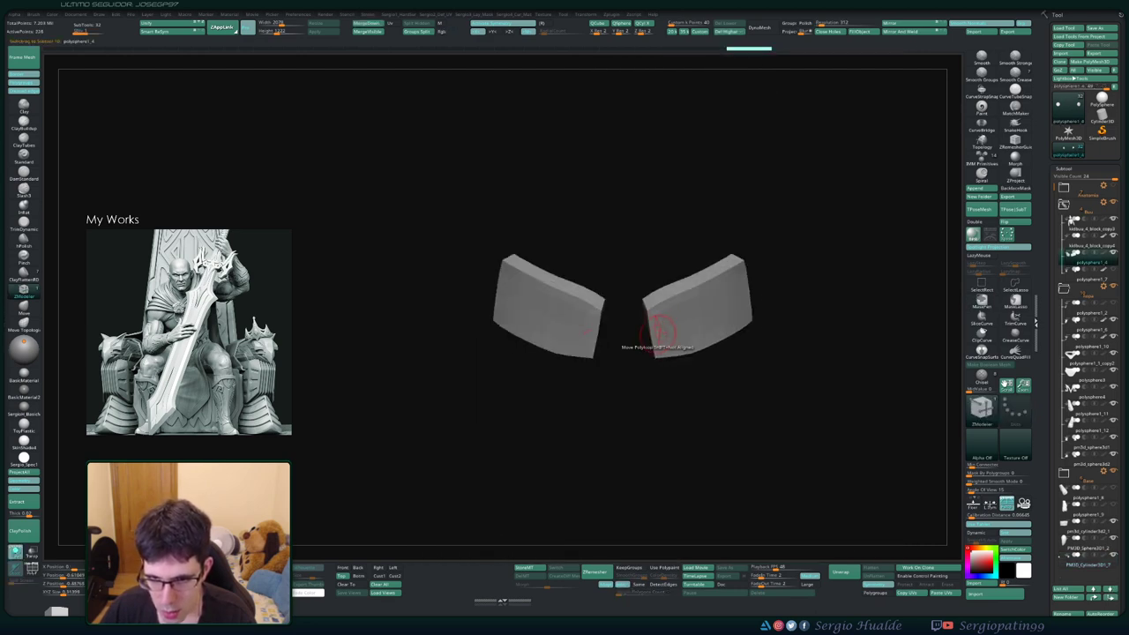
mouse_move(660, 331)
right_mouse_down()
mouse_move(649, 349)
mouse_move(618, 353)
mouse_move(749, 351)
mouse_move(543, 367)
mouse_move(679, 340)
mouse_move(652, 383)
right_mouse_up()
left_click(555, 357, "alt")
Isolate the eye plates and teeth, adjust the left plate, then show the whole character front-on
left_click(1006, 384)
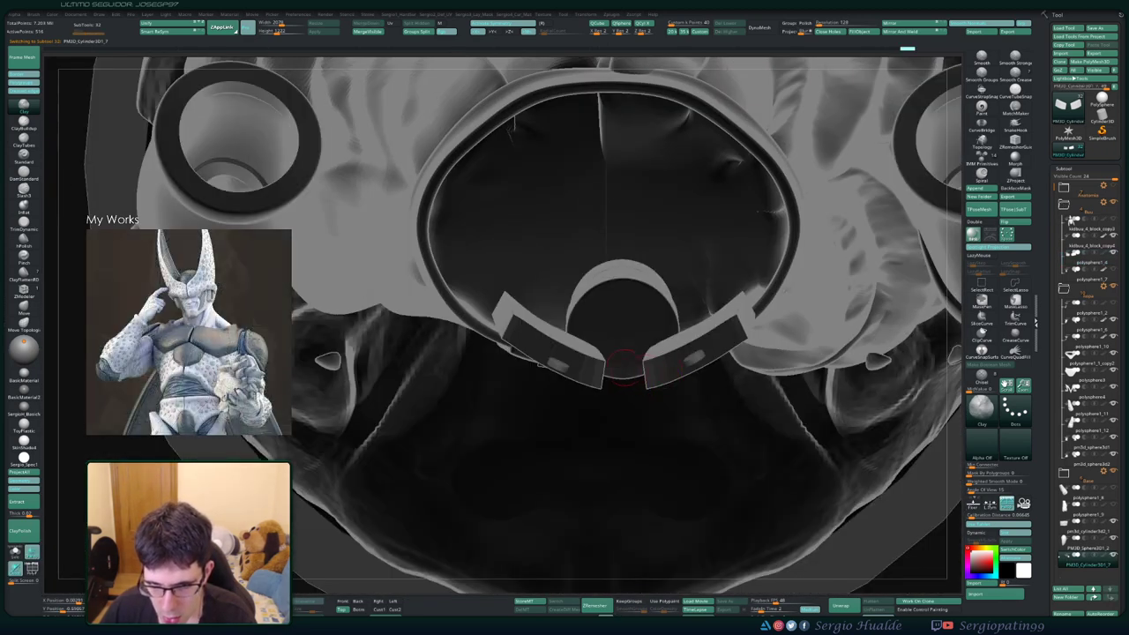
key("w")
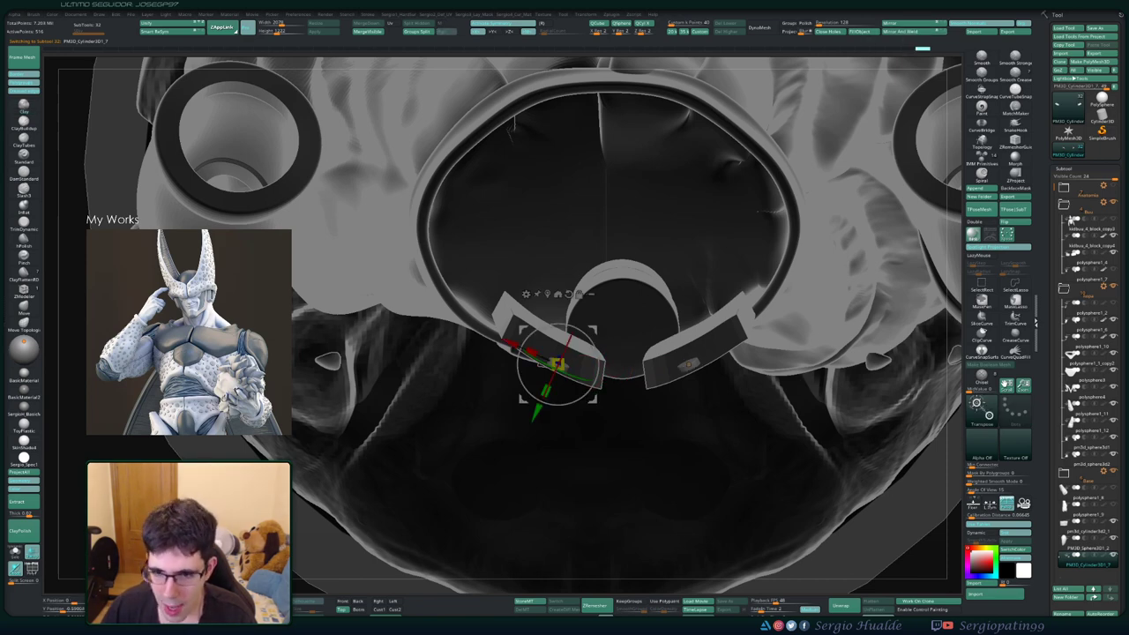
key("ctrl+shift+s")
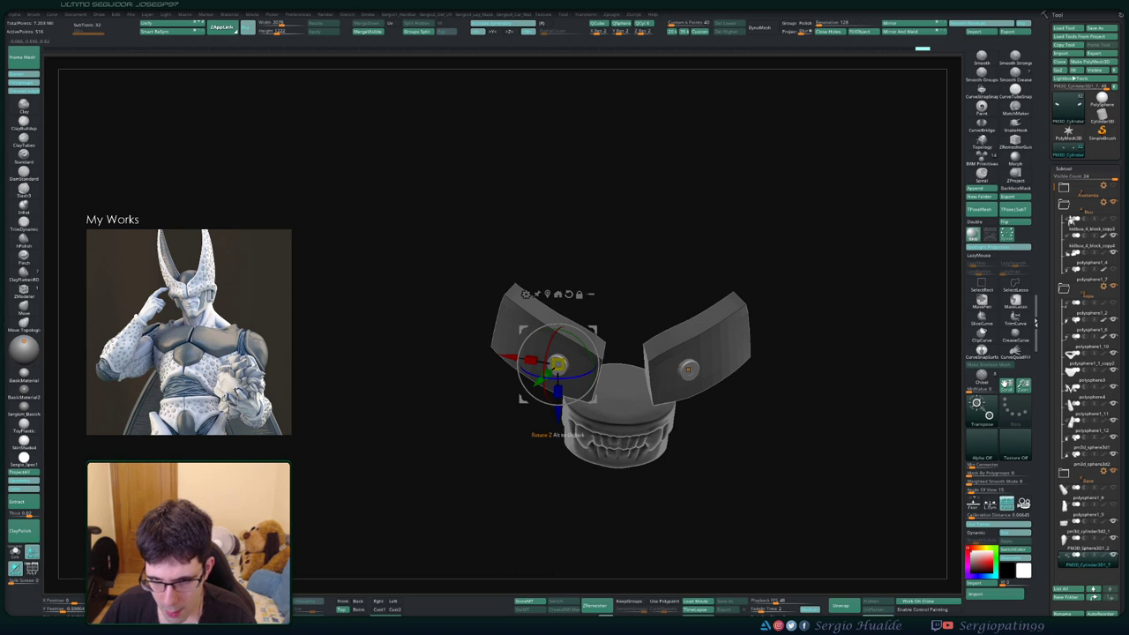
key("q")
left_click_drag(776, 415, 603, 347)
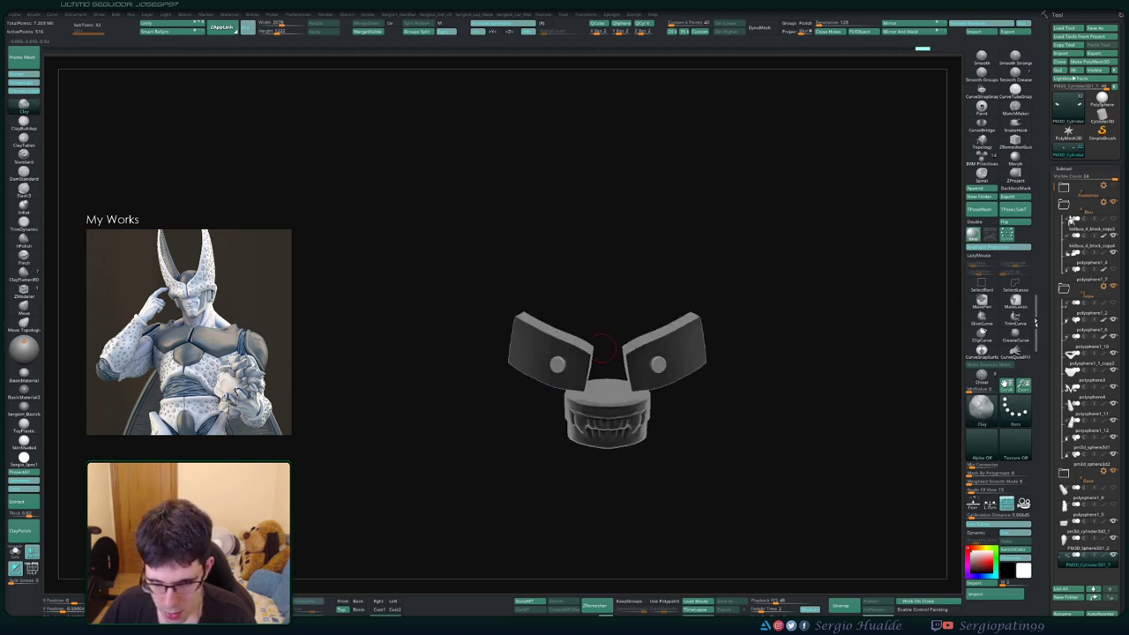
key("ctrl+shift+s")
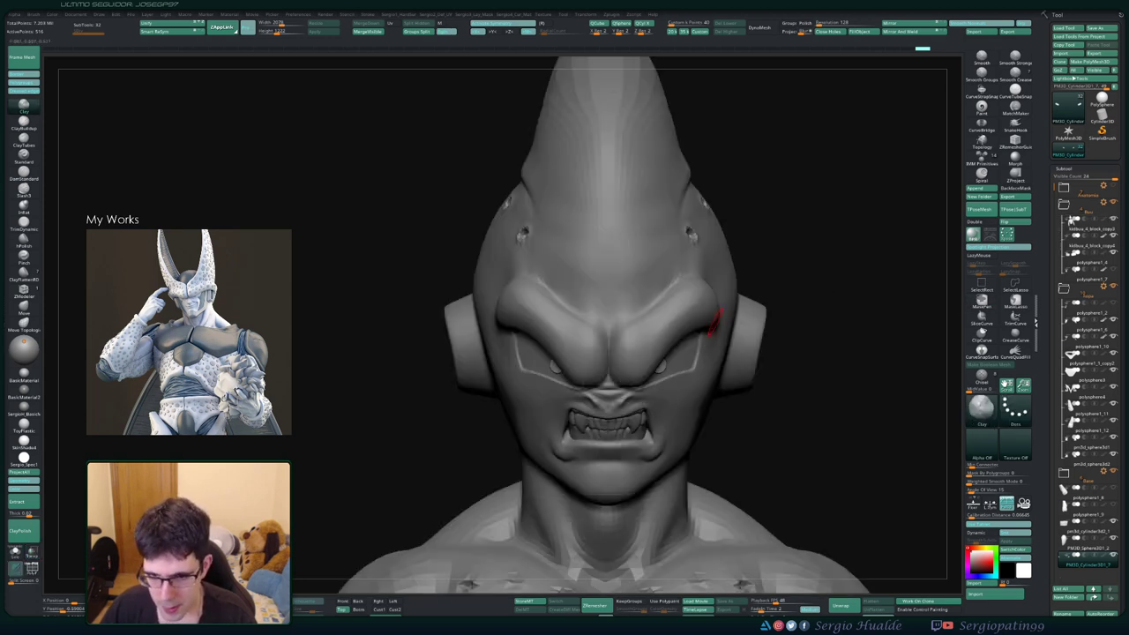
Nudge the eye piece slightly up and left, checking from the front
left_click_drag(714, 322, 655, 372)
key("w")
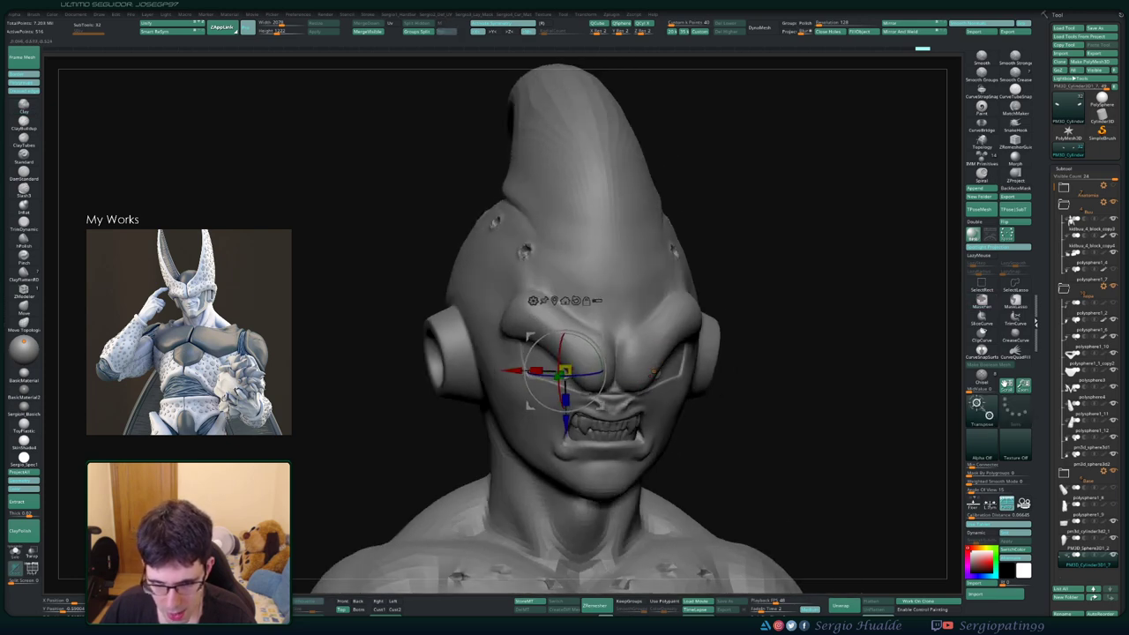
left_click_drag(564, 421, 562, 418)
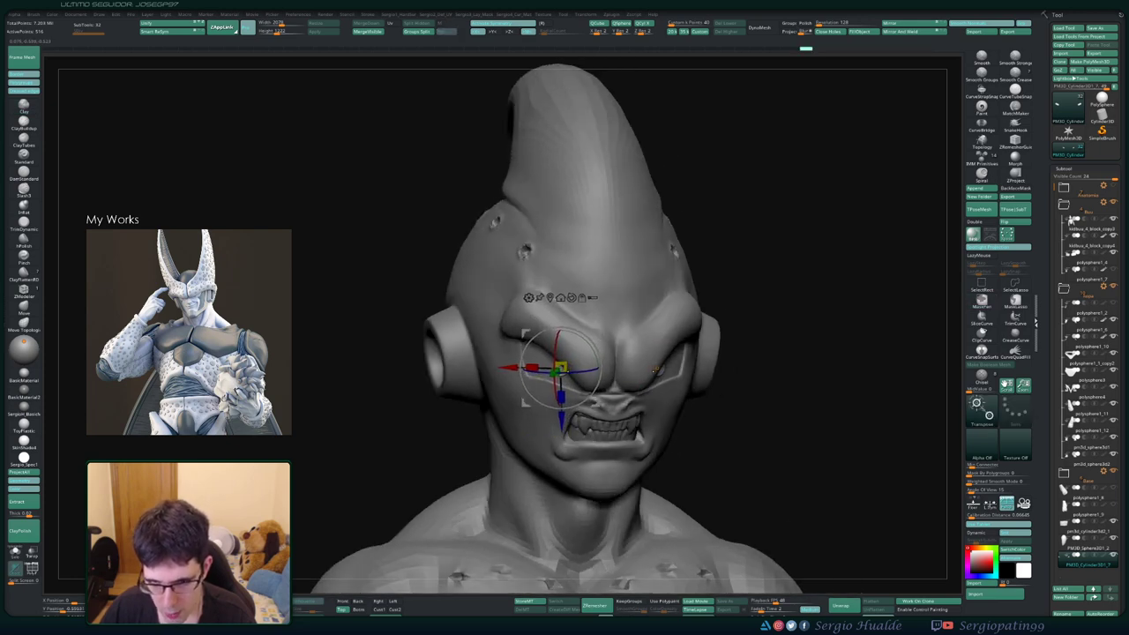
left_click_drag(793, 397, 776, 397)
key("q")
key("w")
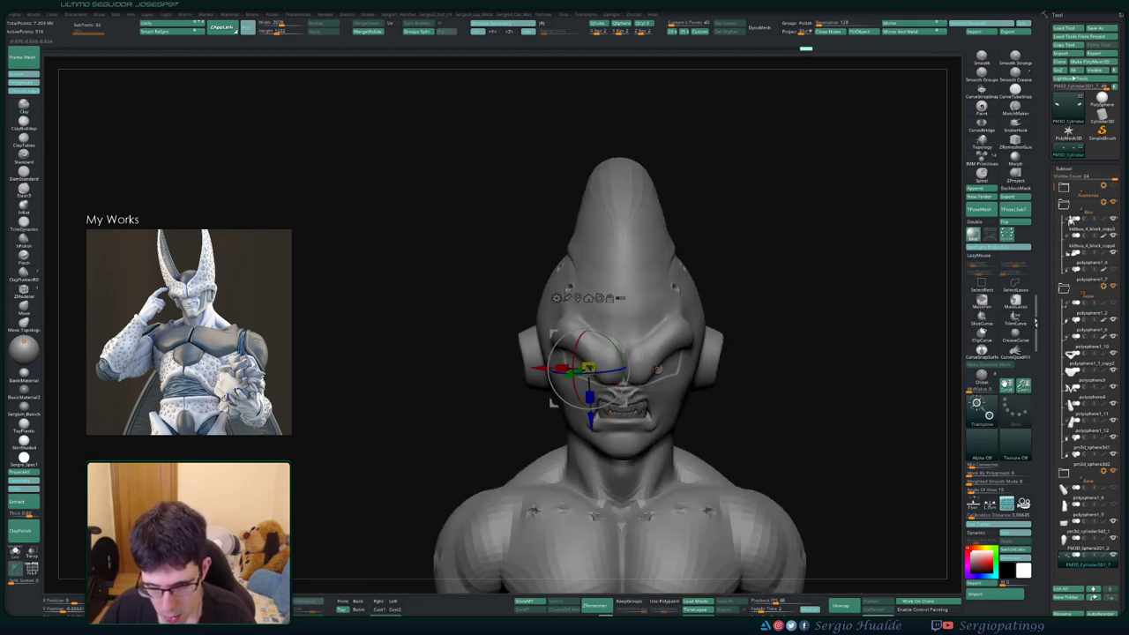
key("q")
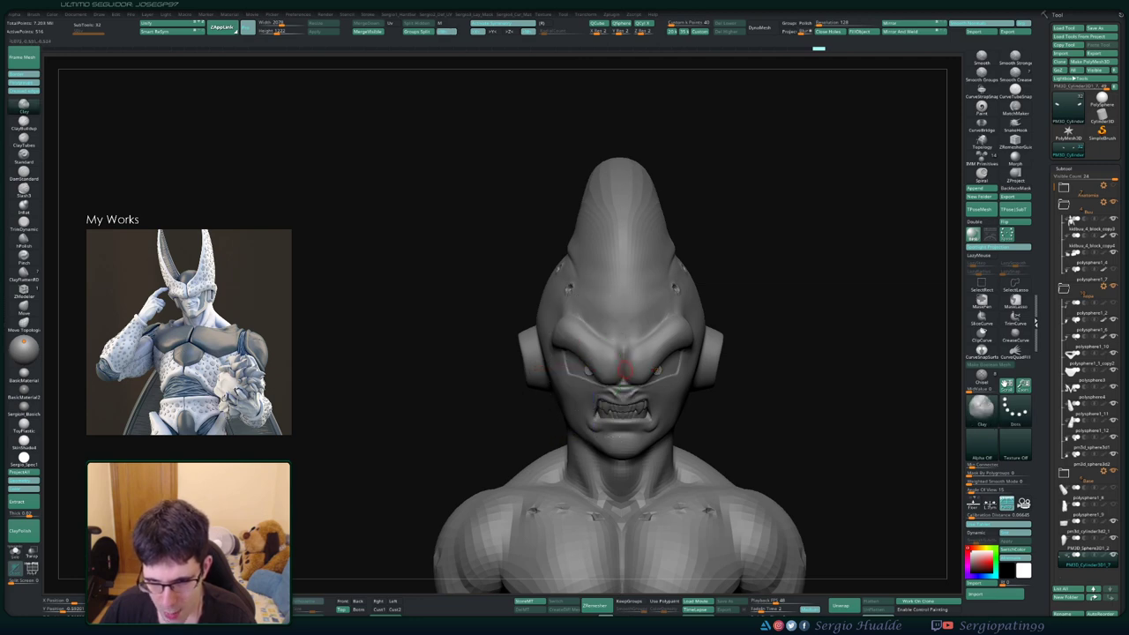
mouse_move(794, 397)
left_mouse_down()
mouse_move(847, 402)
mouse_move(740, 396)
left_mouse_up()
key("w")
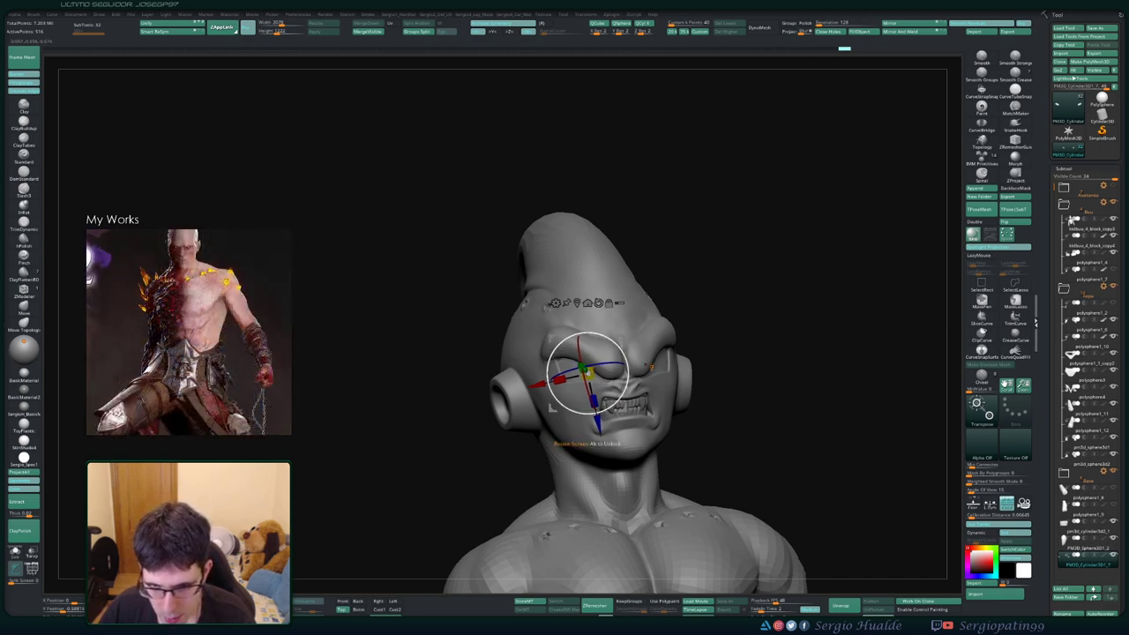
From a side profile, push the eye piece slightly along its vertical axis
left_click_drag(529, 410, 657, 405)
scroll(632, 376, "up", 3)
scroll(652, 361, "up", 3)
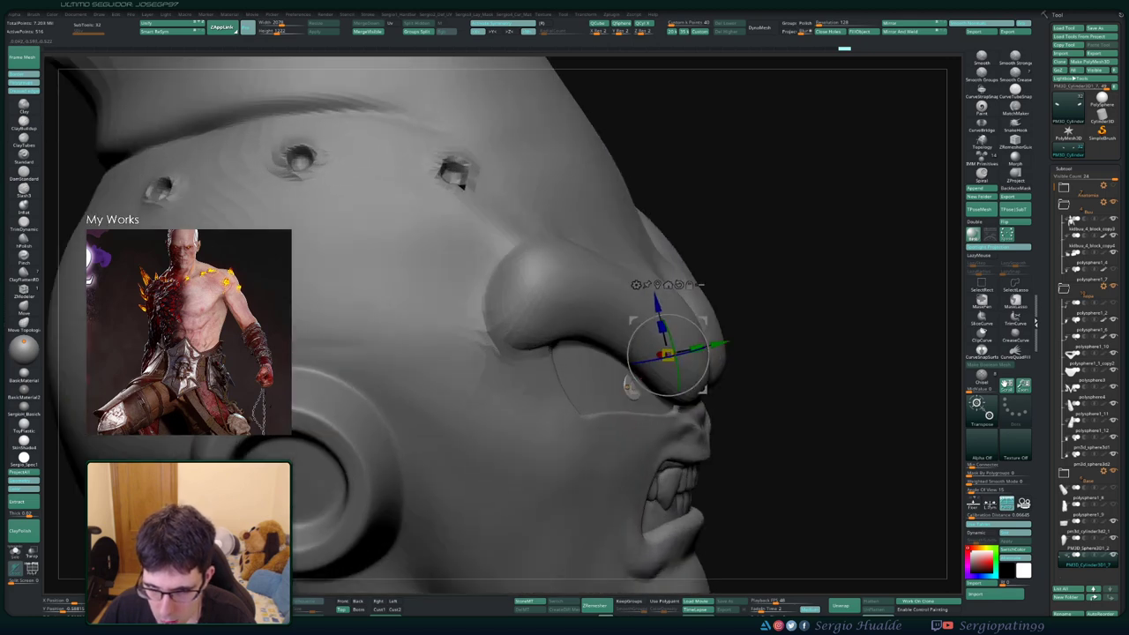
left_click(628, 386)
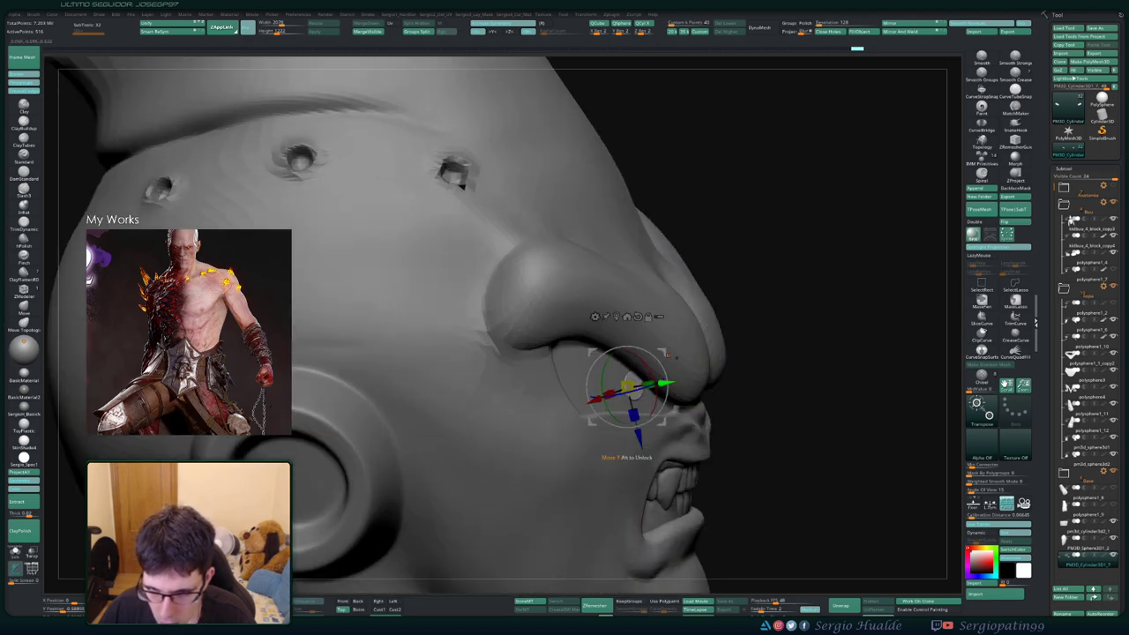
left_click_drag(633, 414, 636, 417)
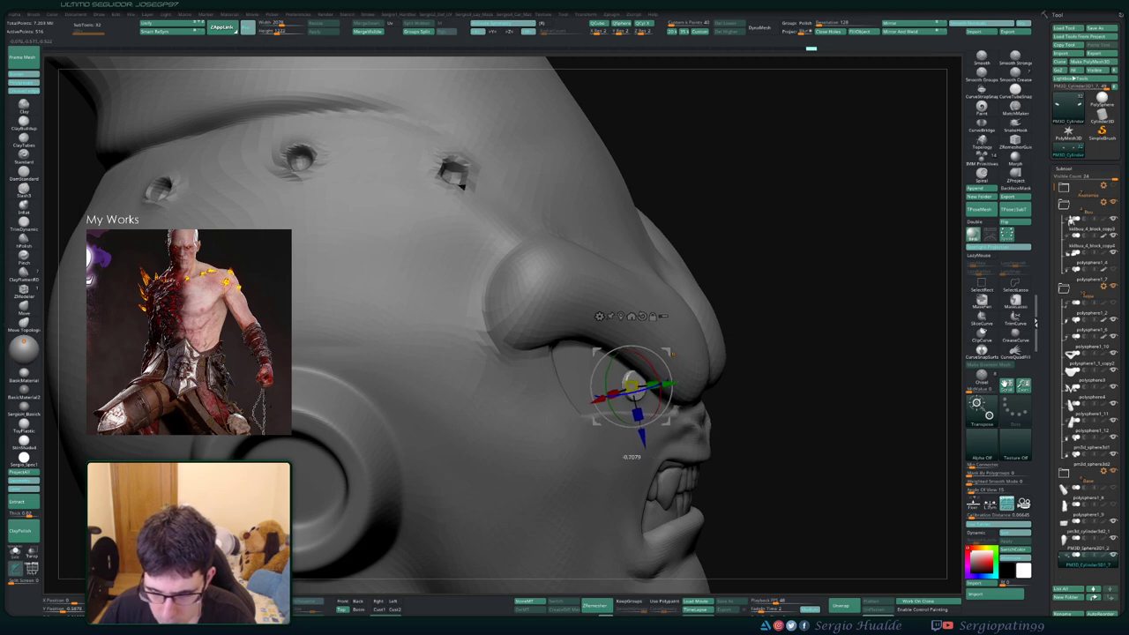
Check the eye placement from front and three-quarter views, zooming in on the brow
left_click_drag(837, 220, 882, 225, "shift")
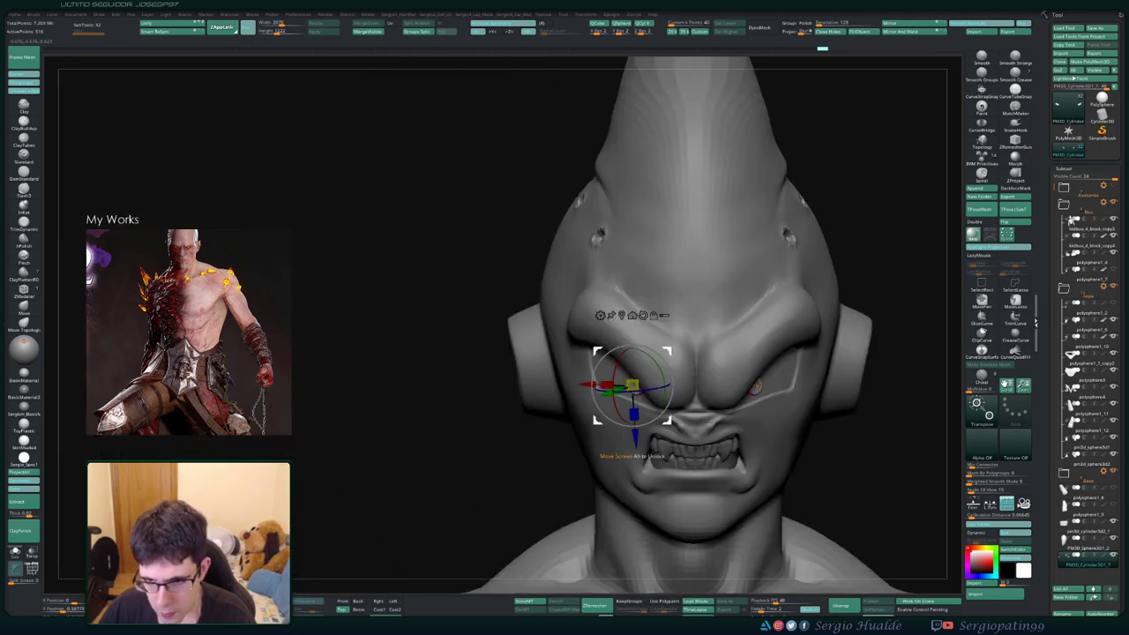
key("q")
right_click_drag(679, 430, 670, 388, "ctrl")
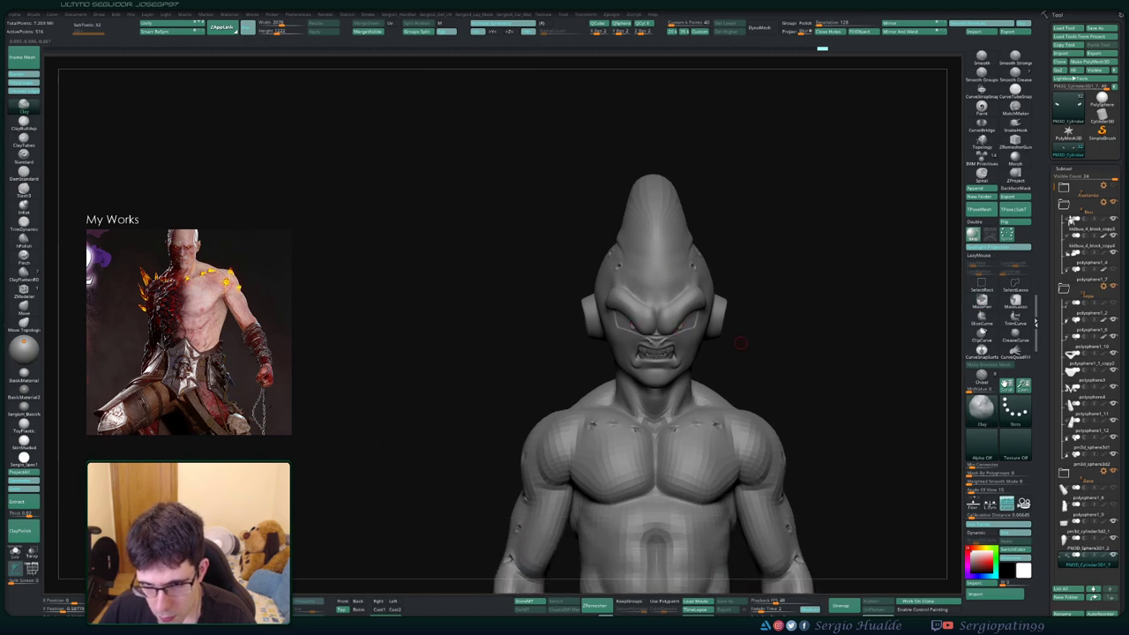
left_click_drag(741, 342, 689, 340)
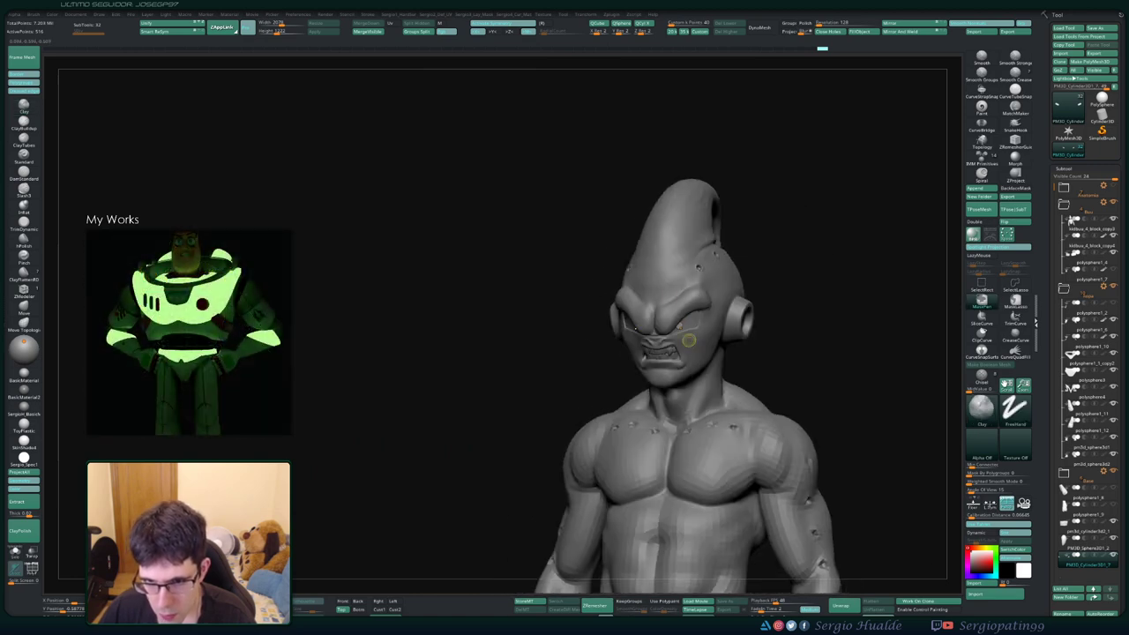
mouse_move(689, 340)
right_mouse_down()
mouse_move(599, 333)
mouse_move(597, 345)
mouse_move(543, 332)
right_mouse_up()
Solo the eye cylinder with Polyframe on and set ZModeler to Move Polyloop within Brush Radius
left_click(597, 334, "ctrl+shift")
key("shift+f")
key("s")
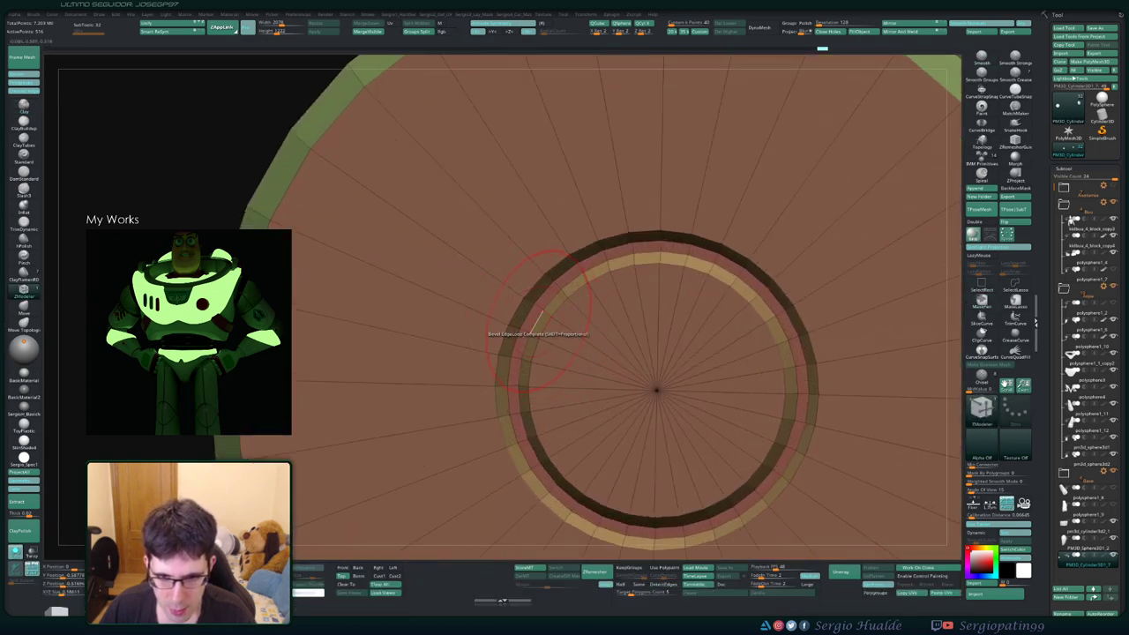
key("space")
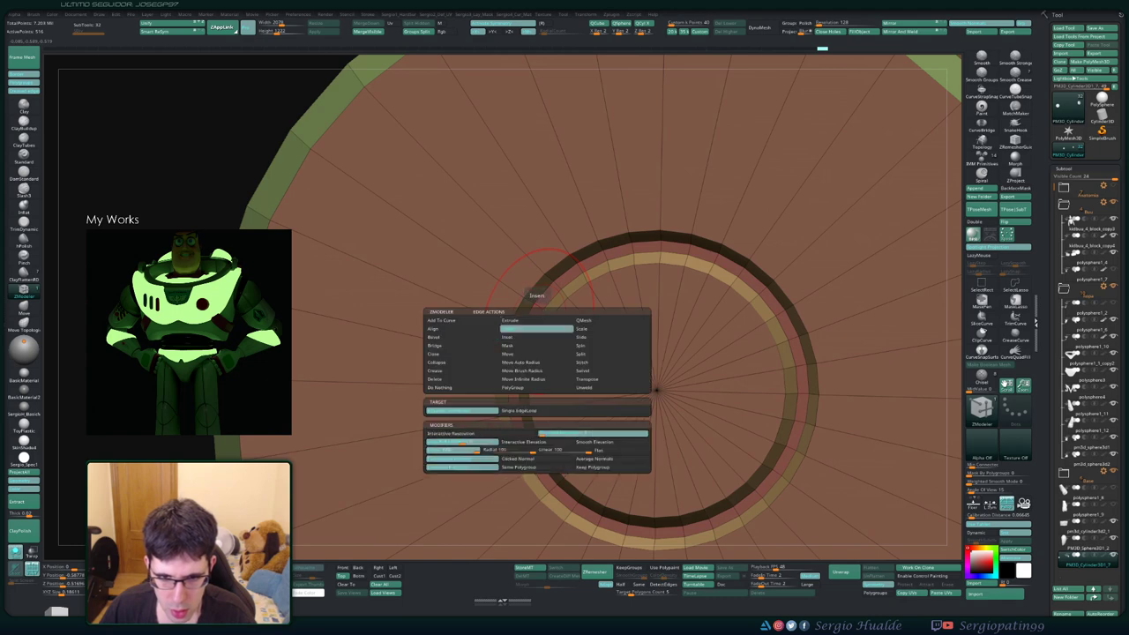
left_click(468, 436)
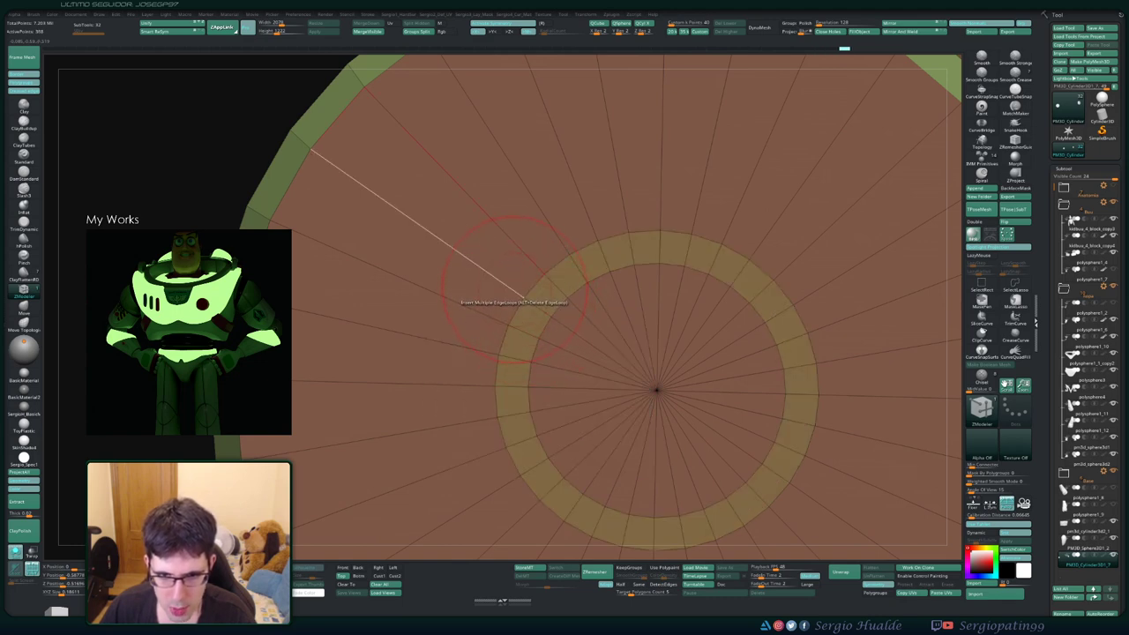
key("space")
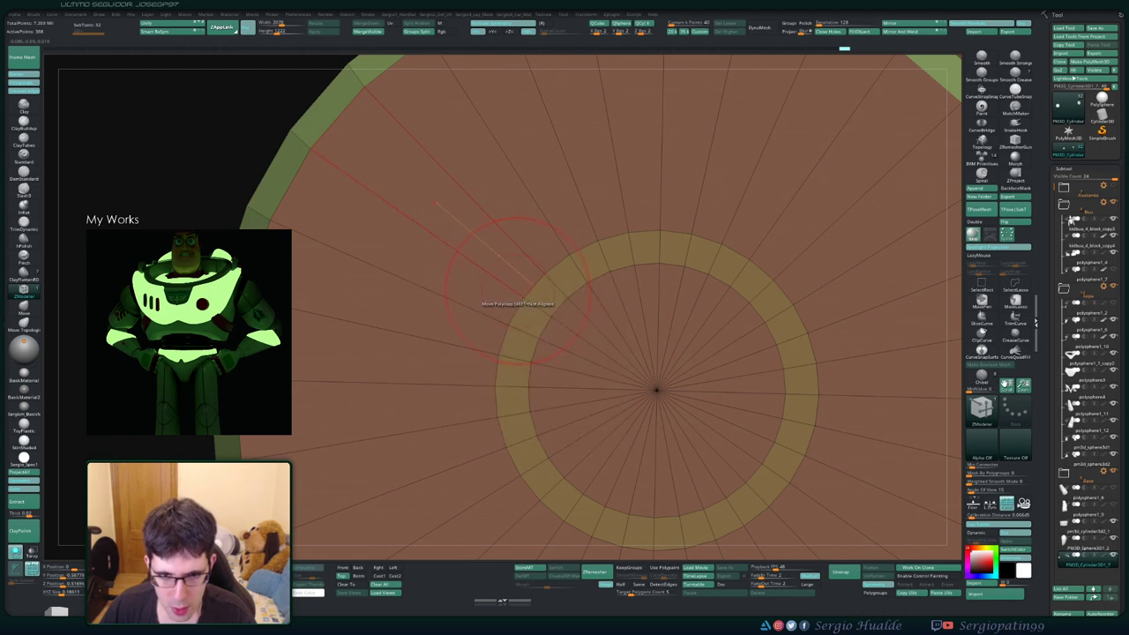
key("space")
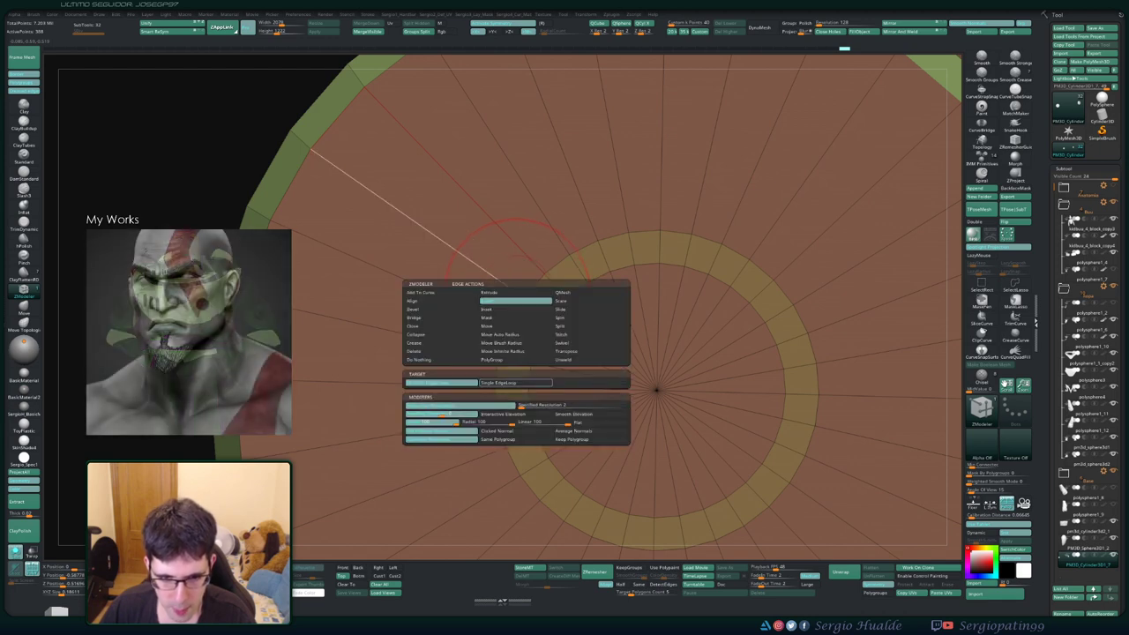
left_click(503, 342)
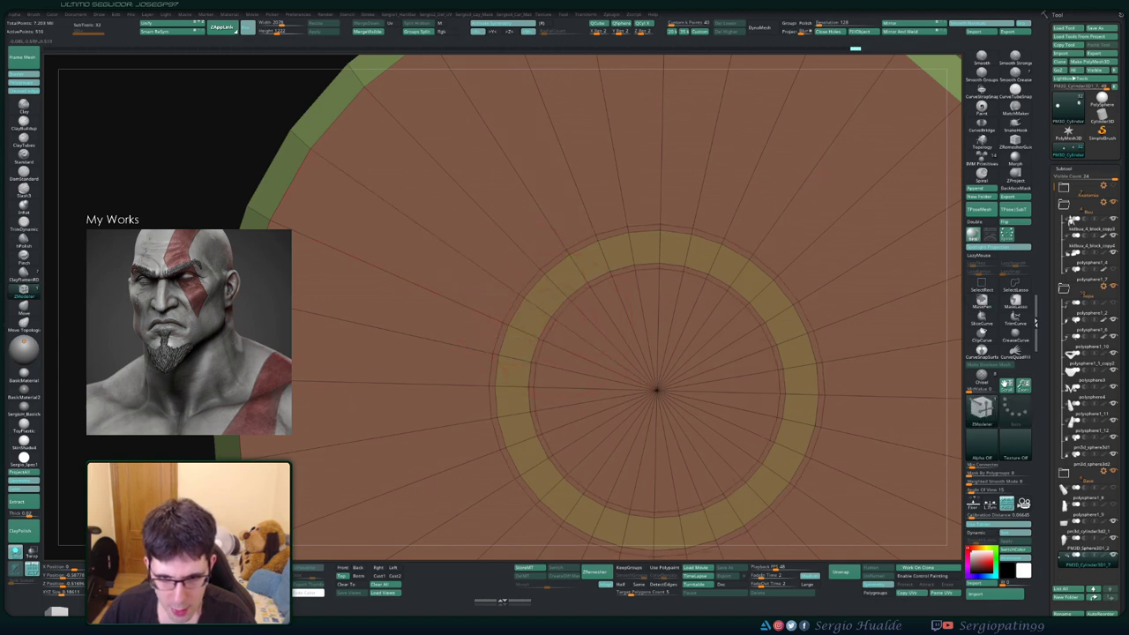
Push the cap's inner edge loop inward, then return to a front view of the disc
key("space")
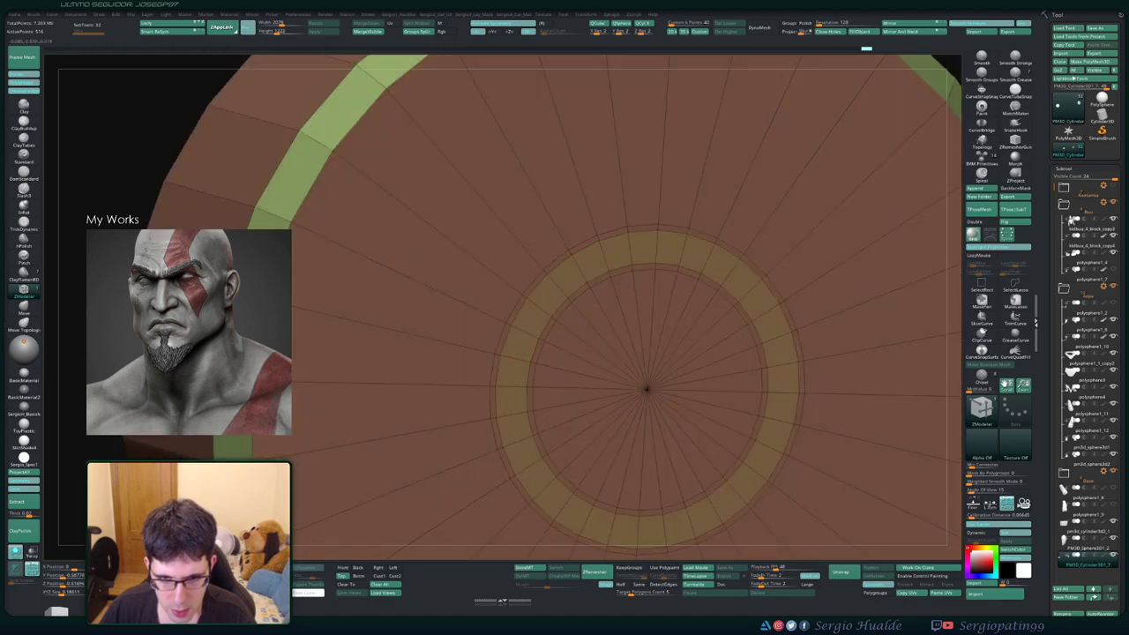
right_click_drag(529, 291, 540, 319)
left_click_drag(538, 317, 564, 353)
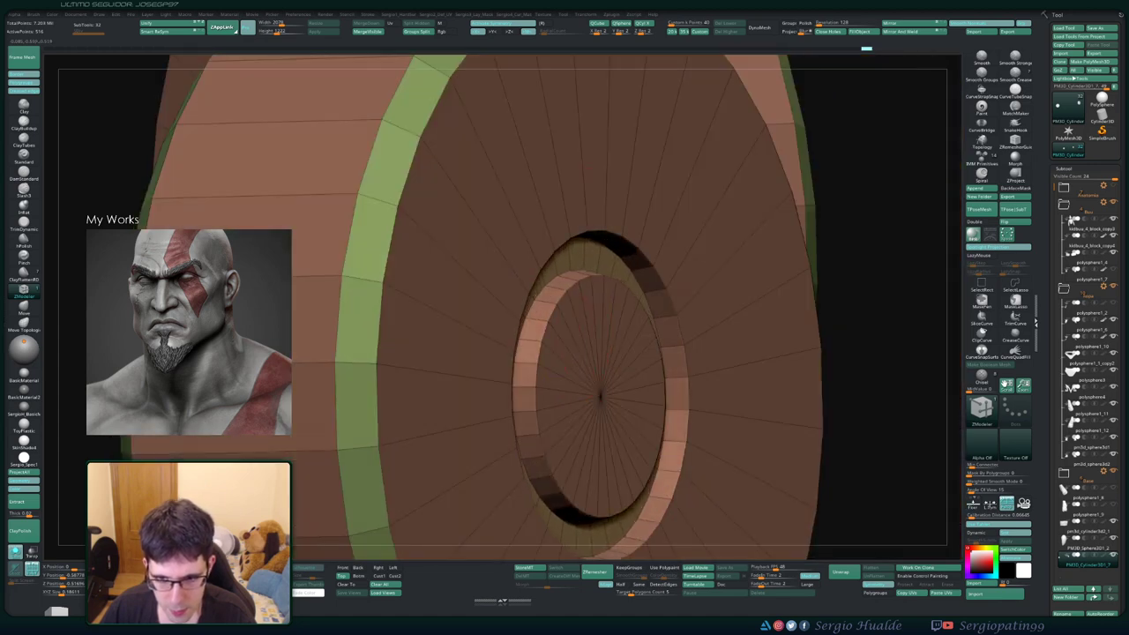
mouse_move(565, 353)
right_mouse_down("ctrl")
mouse_move(549, 141)
mouse_move(538, 335)
mouse_move(565, 401)
mouse_move(638, 282)
right_mouse_up("ctrl")
Nudge the eye piece slightly upward with Transpose Move, then zoom out to the face front view
key("w")
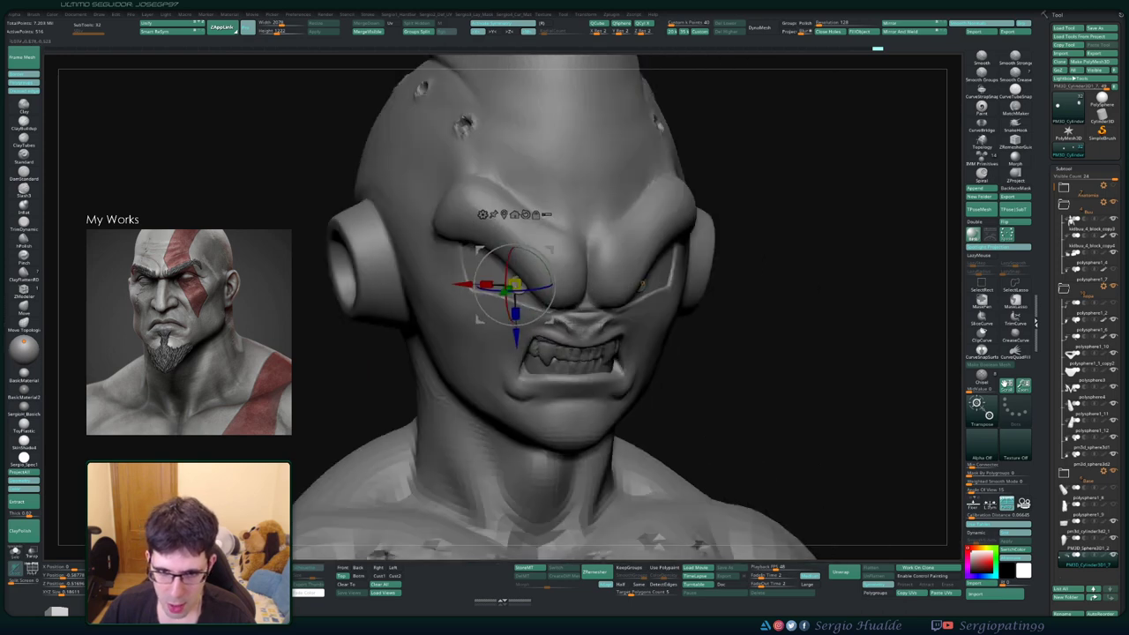
left_click_drag(507, 285, 507, 282)
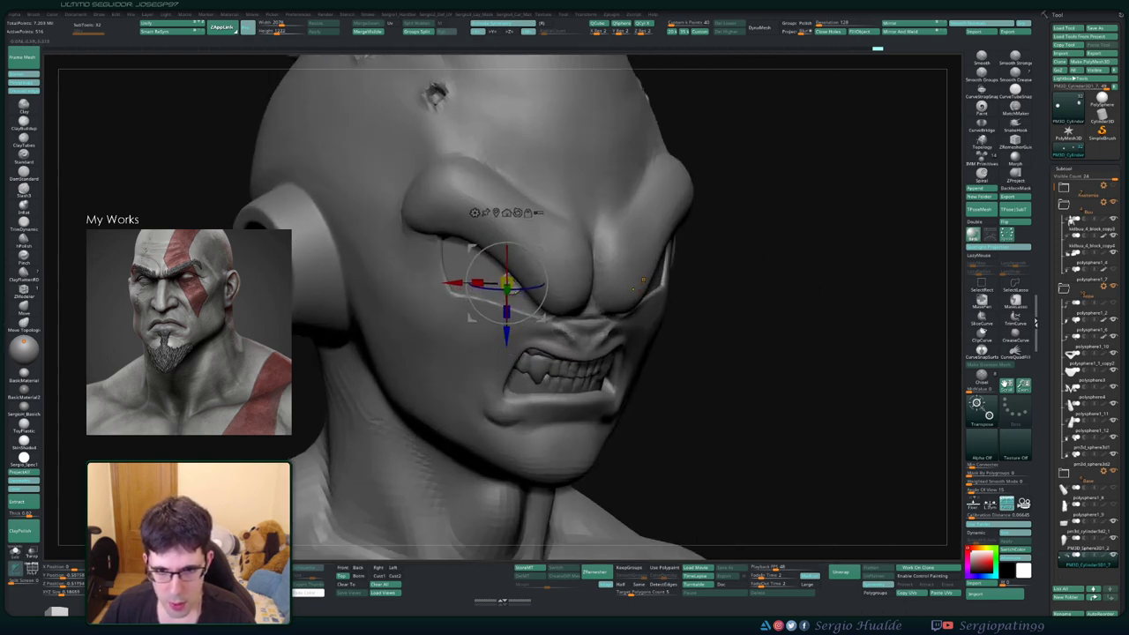
key("q")
mouse_move(507, 283)
right_mouse_down()
mouse_move(564, 291)
mouse_move(494, 310)
mouse_move(582, 326)
right_mouse_up()
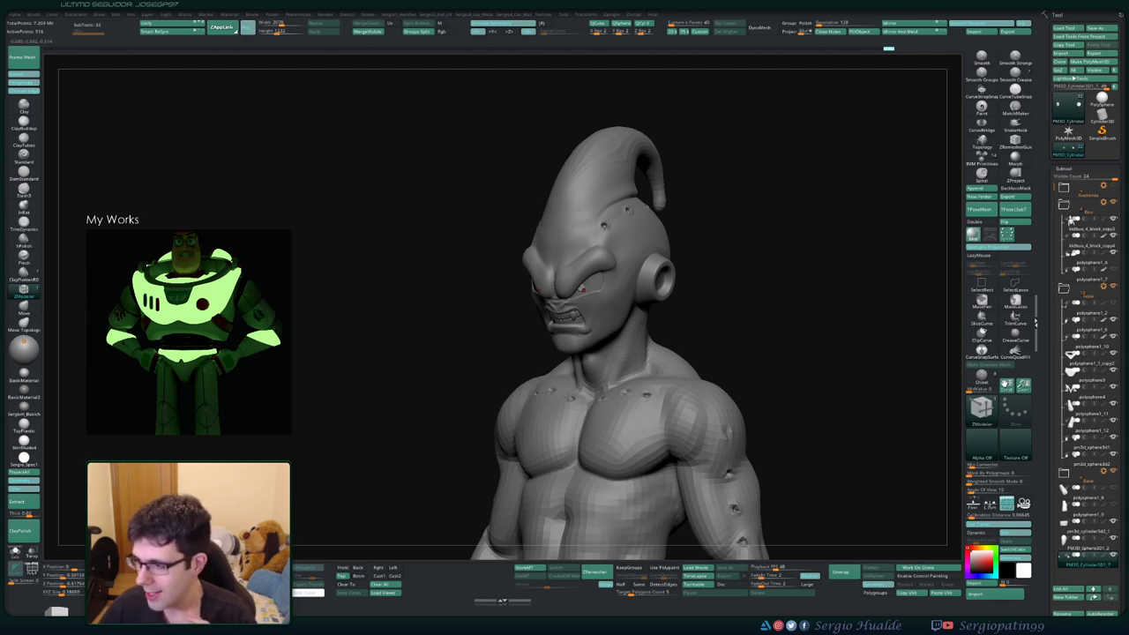
left_click_drag(838, 352, 784, 352, "shift")
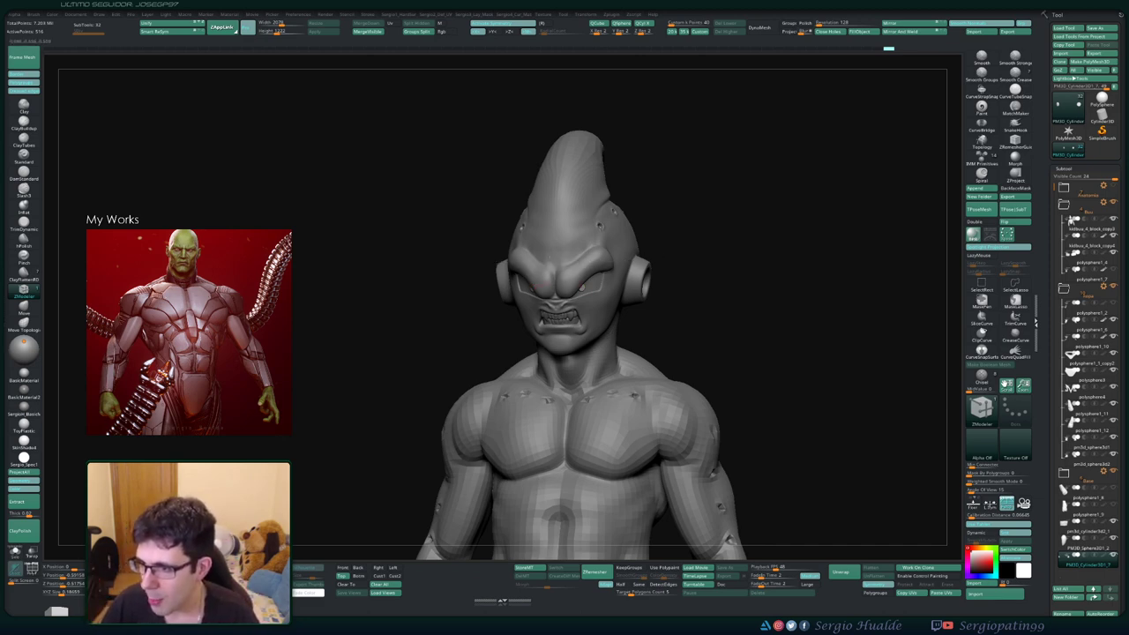
Zoom in on the eye and mouth, switching from the Move brush back to ZModeler
left_click_drag(776, 353, 749, 353)
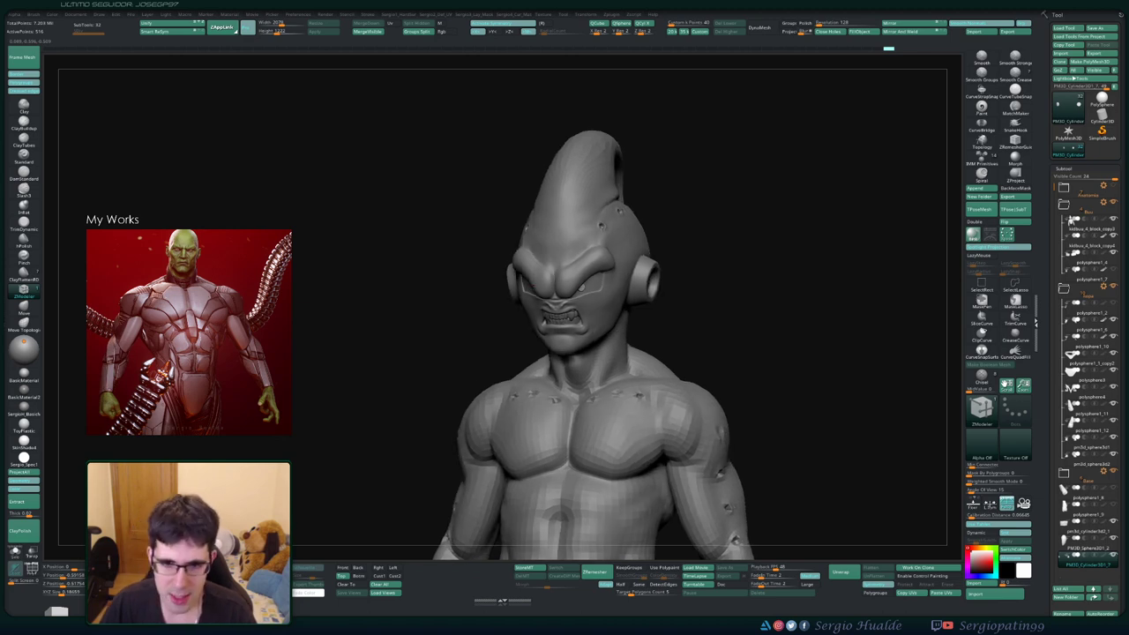
key("b")
key("m")
key("v")
scroll(477, 282, "up", 5)
left_click_drag(477, 283, 468, 284)
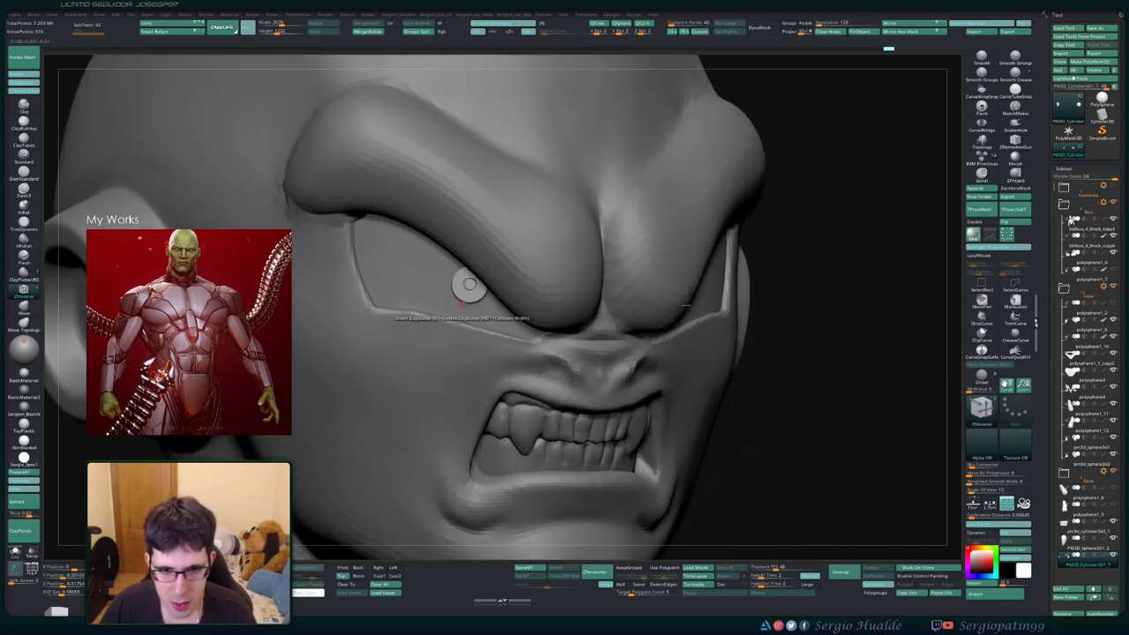
key("b")
key("z")
key("m")
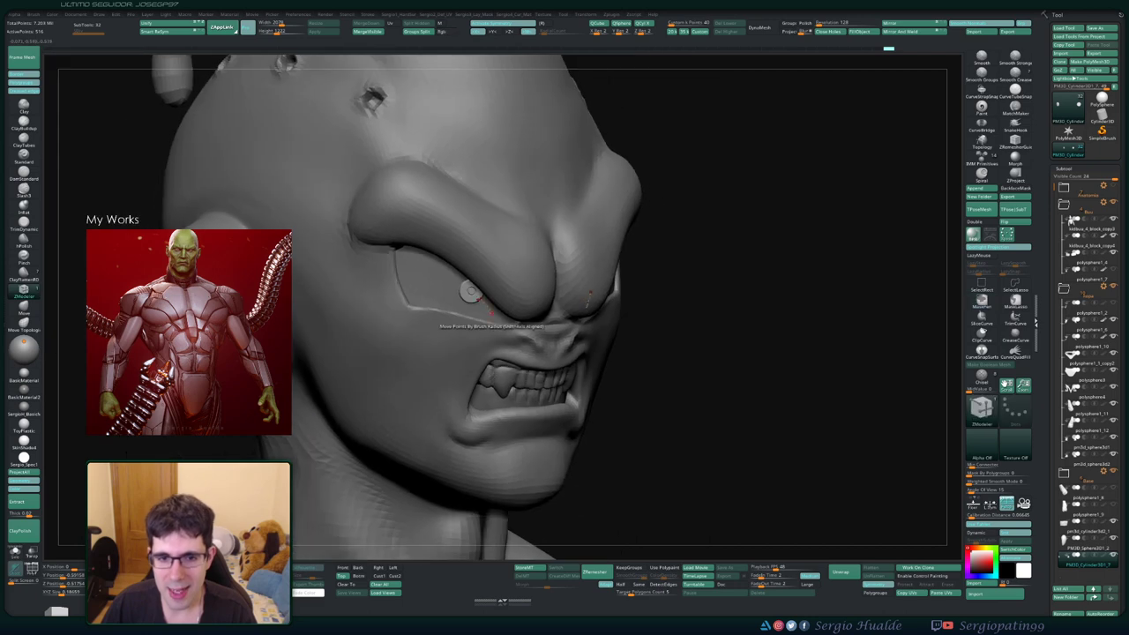
scroll(465, 307, "up", 5)
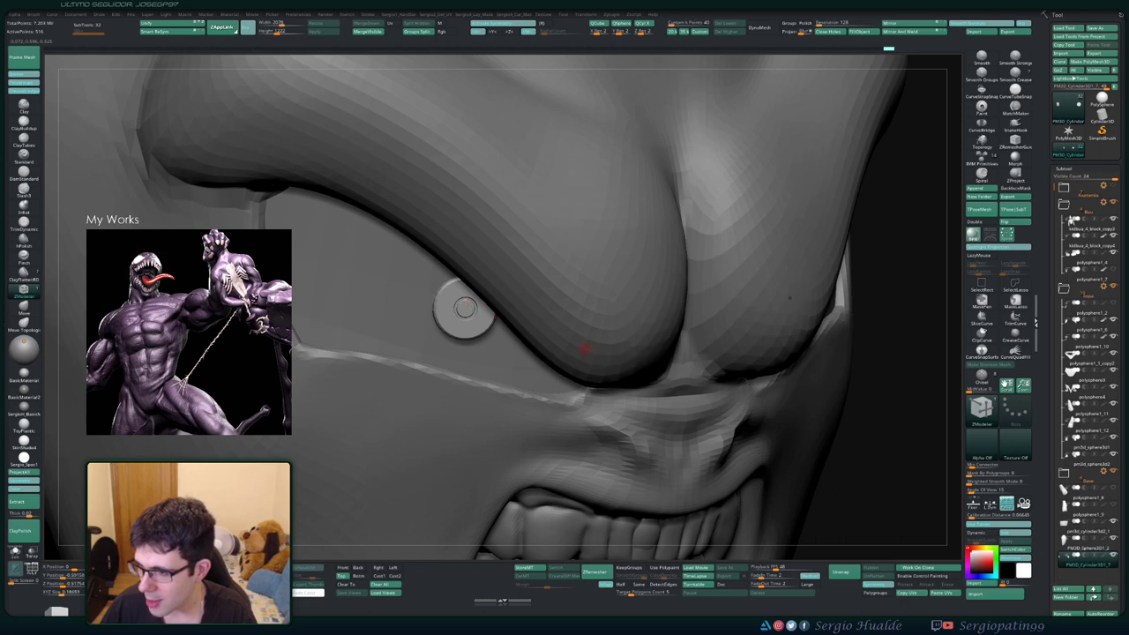
Push the eyeball slightly back into its socket, checking from profile and front views
key("f")
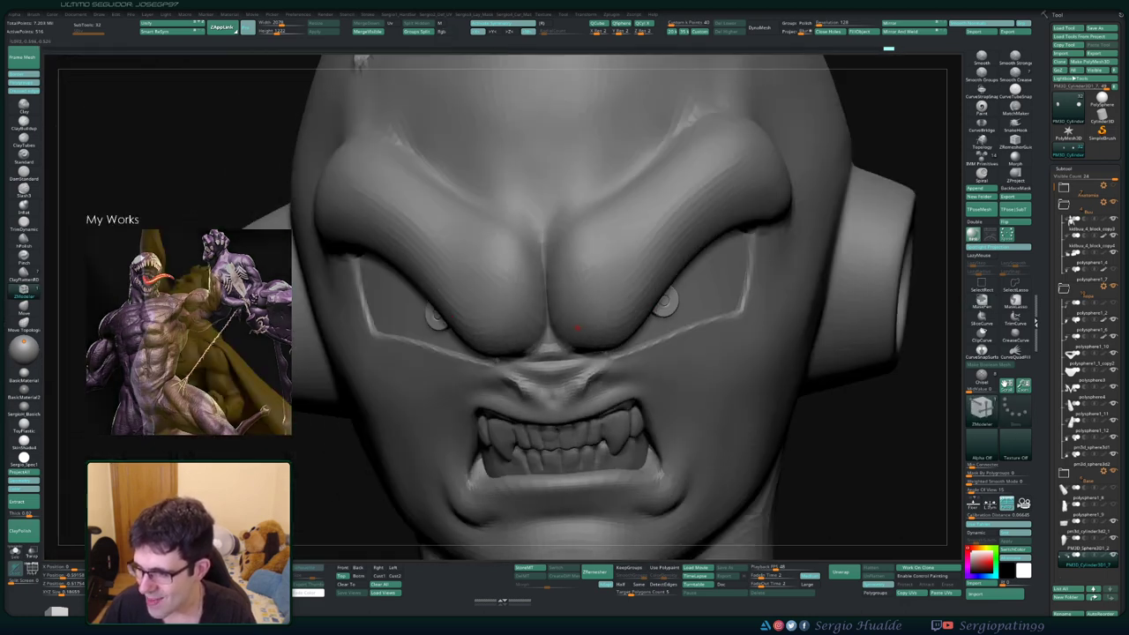
right_click_drag(576, 329, 565, 336)
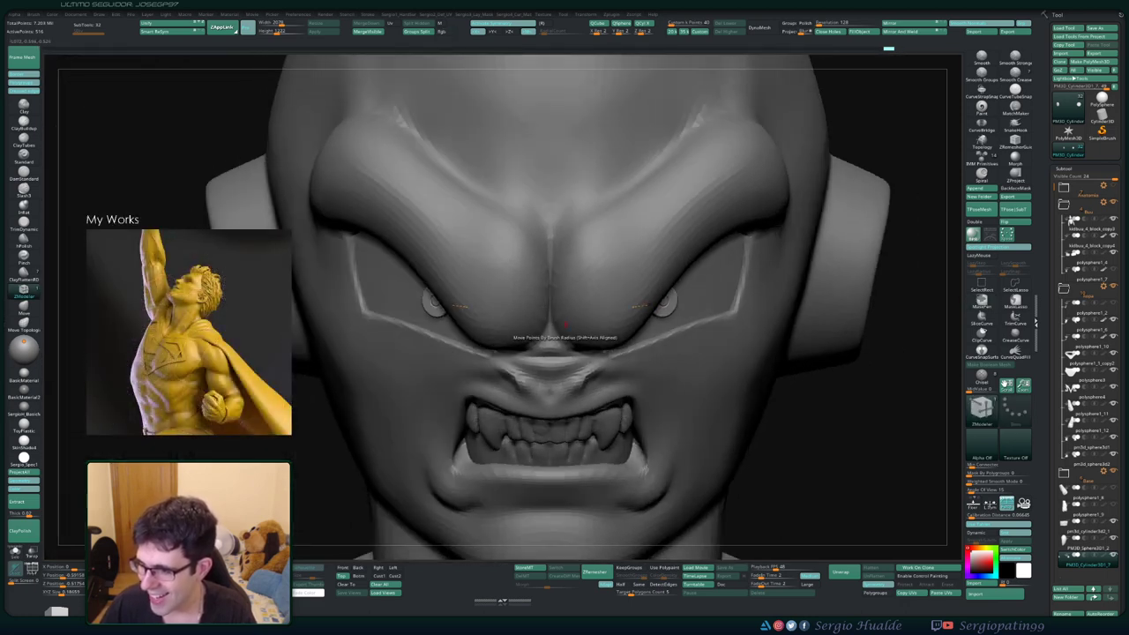
right_click_drag(575, 324, 353, 63)
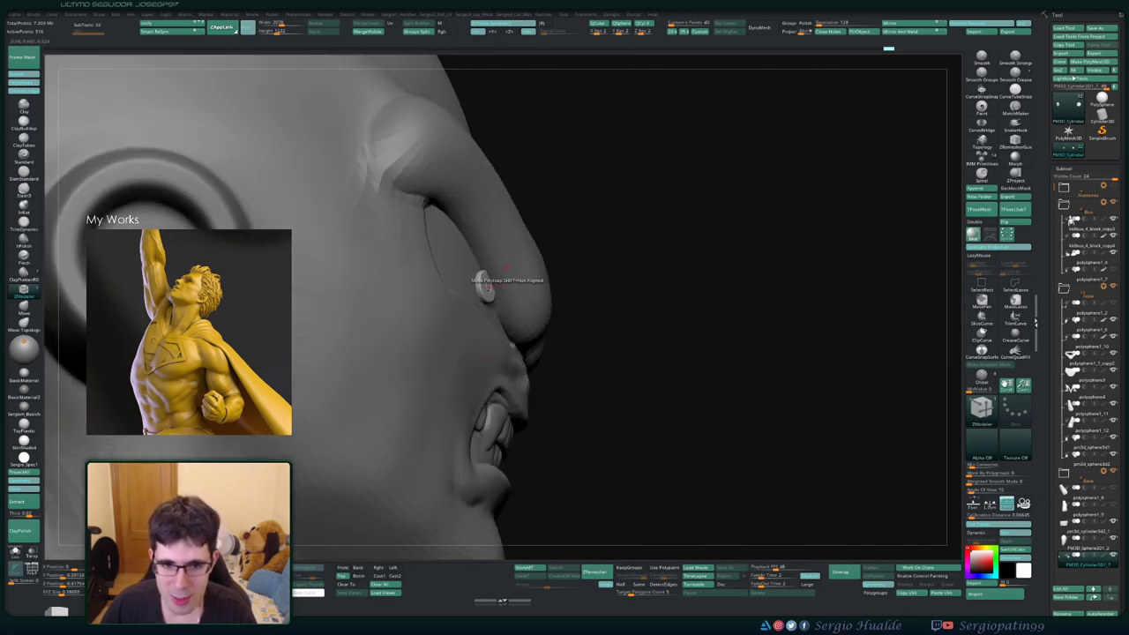
right_click_drag(470, 289, 477, 372)
key("w")
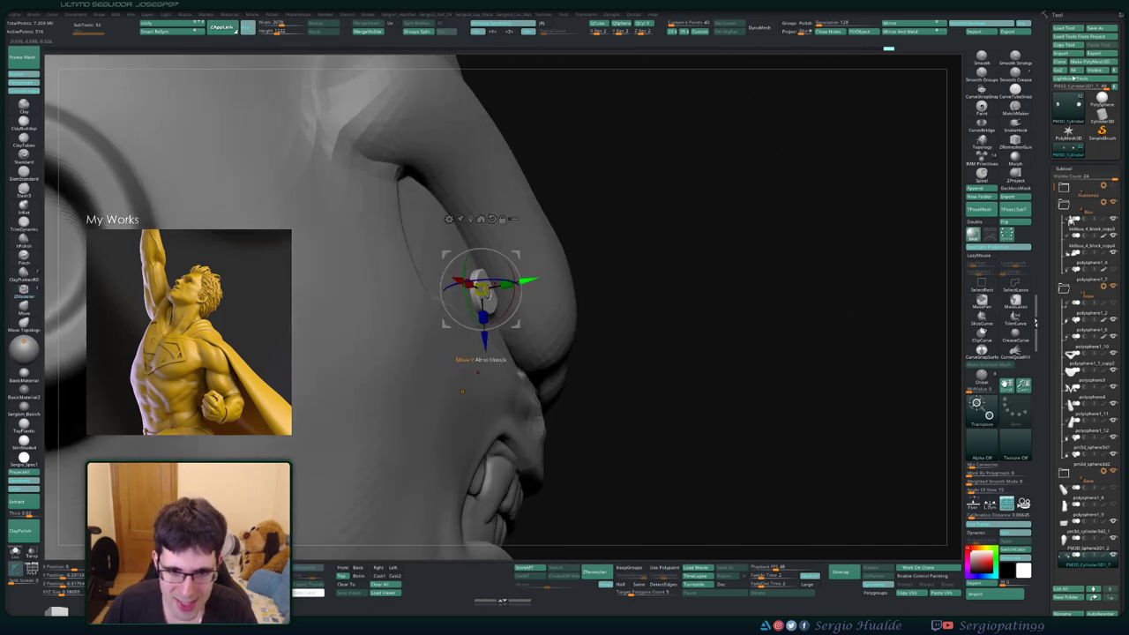
left_click_drag(483, 288, 481, 289)
key("q")
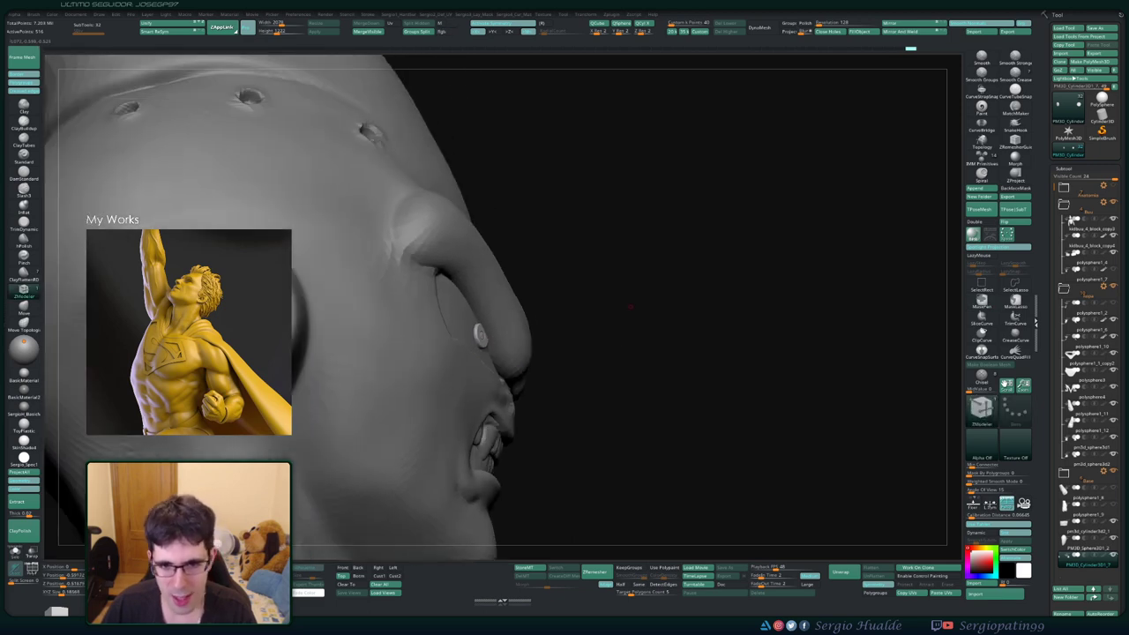
right_click_drag(462, 391, 496, 381)
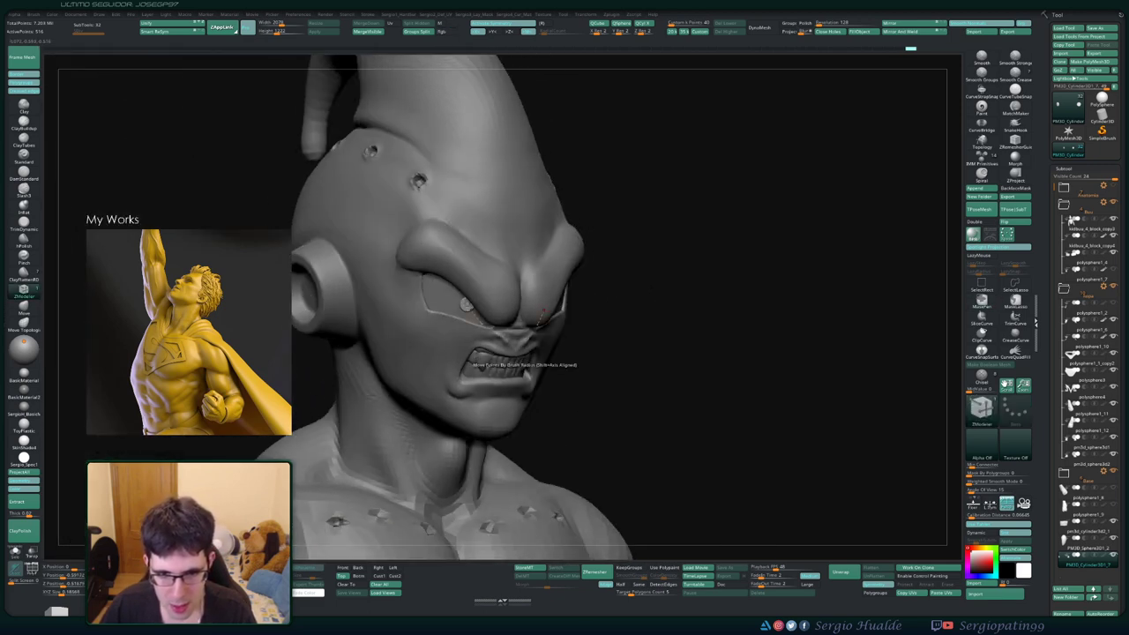
mouse_move(543, 310)
right_mouse_down()
mouse_move(488, 358)
mouse_move(461, 327)
right_mouse_up()
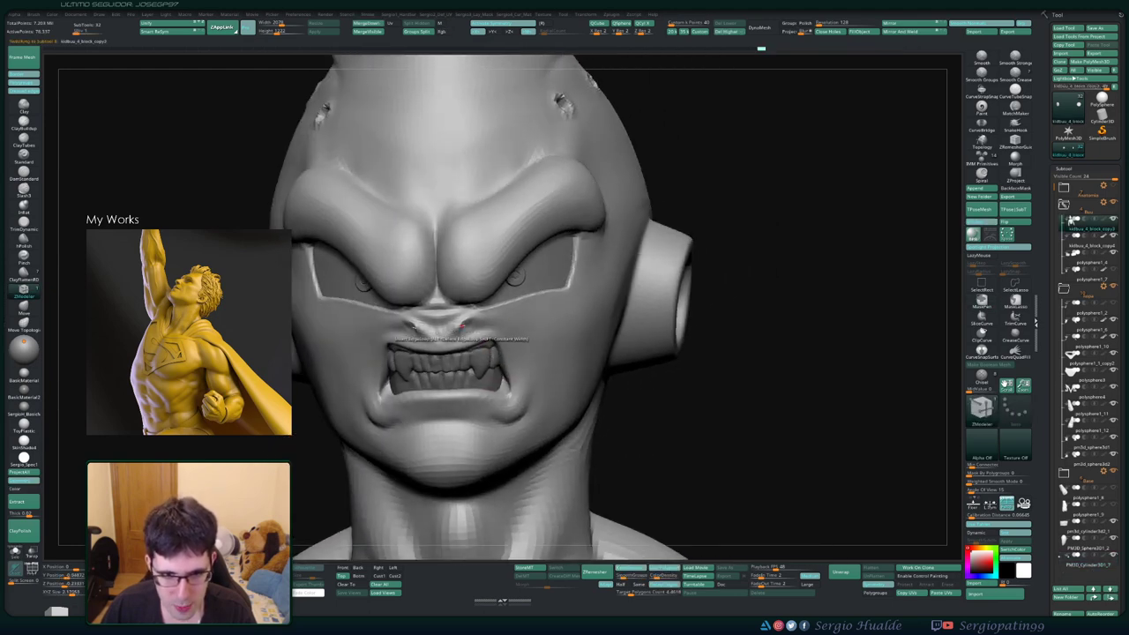
Make the teeth the active SubTool and hide the head so only the teeth show
mouse_move(443, 369)
right_mouse_down()
mouse_move(468, 337)
mouse_move(505, 322)
right_mouse_up()
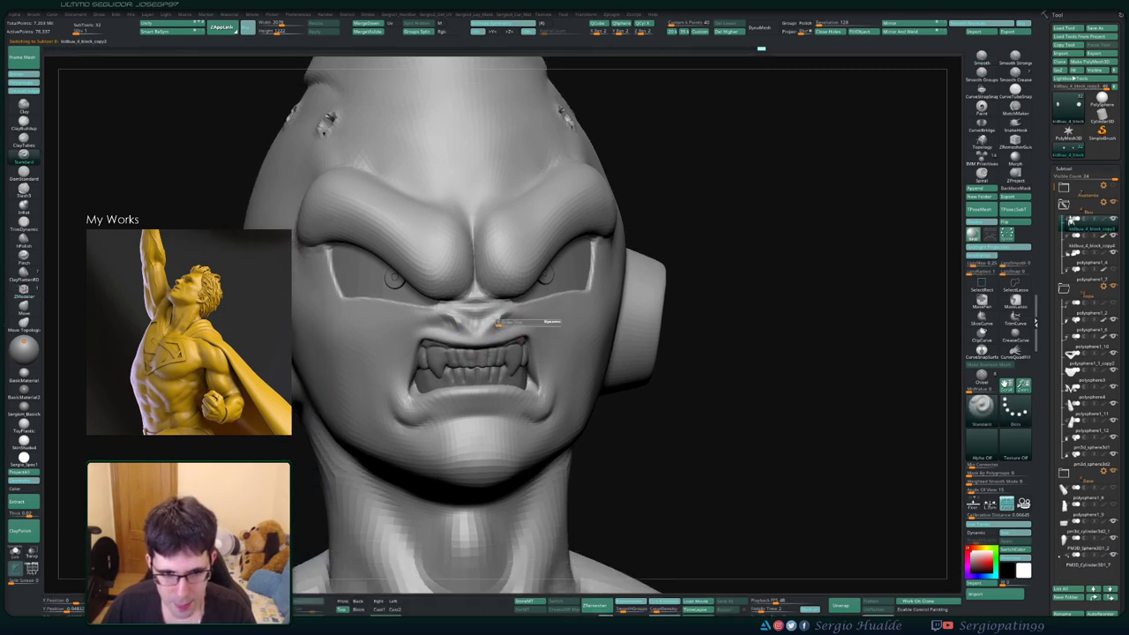
right_click_drag(495, 328, 524, 357)
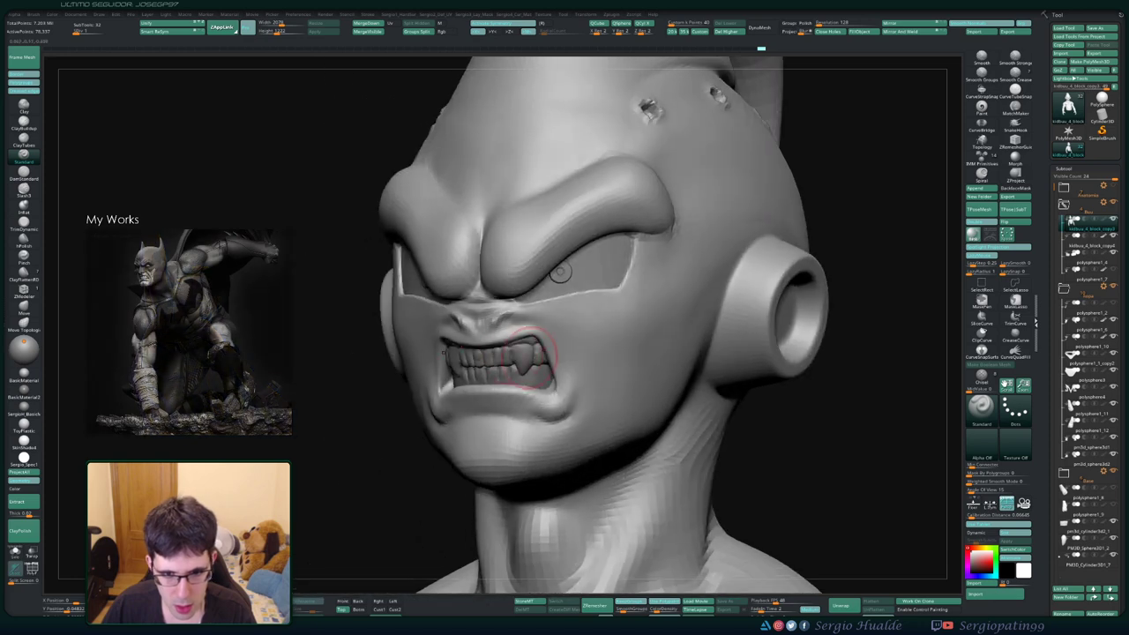
left_click(499, 357, "alt")
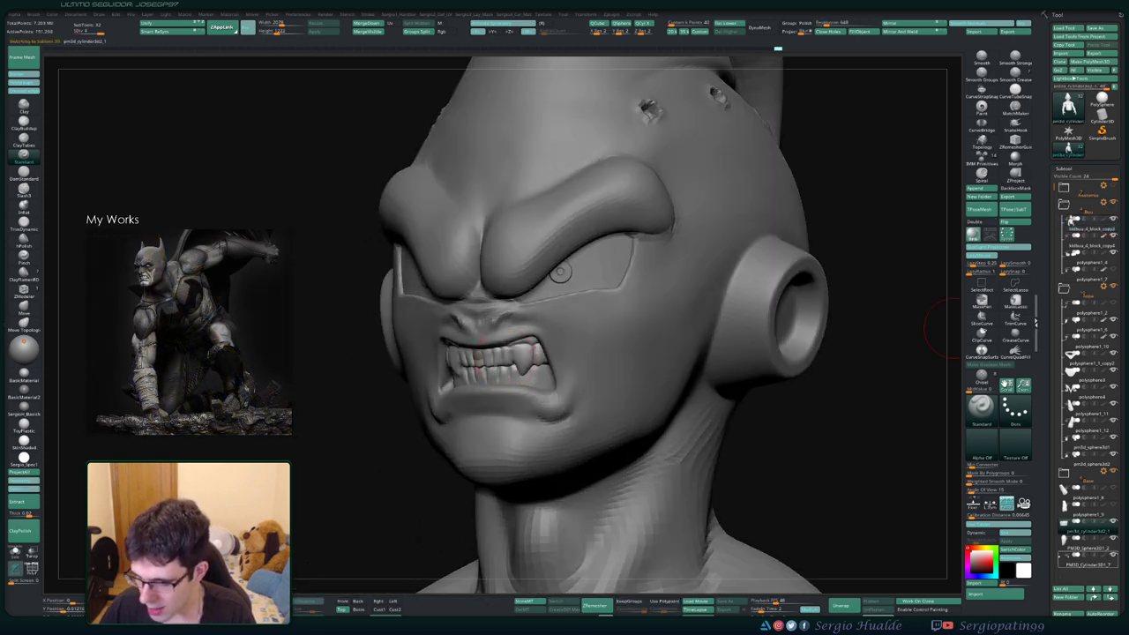
right_click_drag(458, 326, 948, 251)
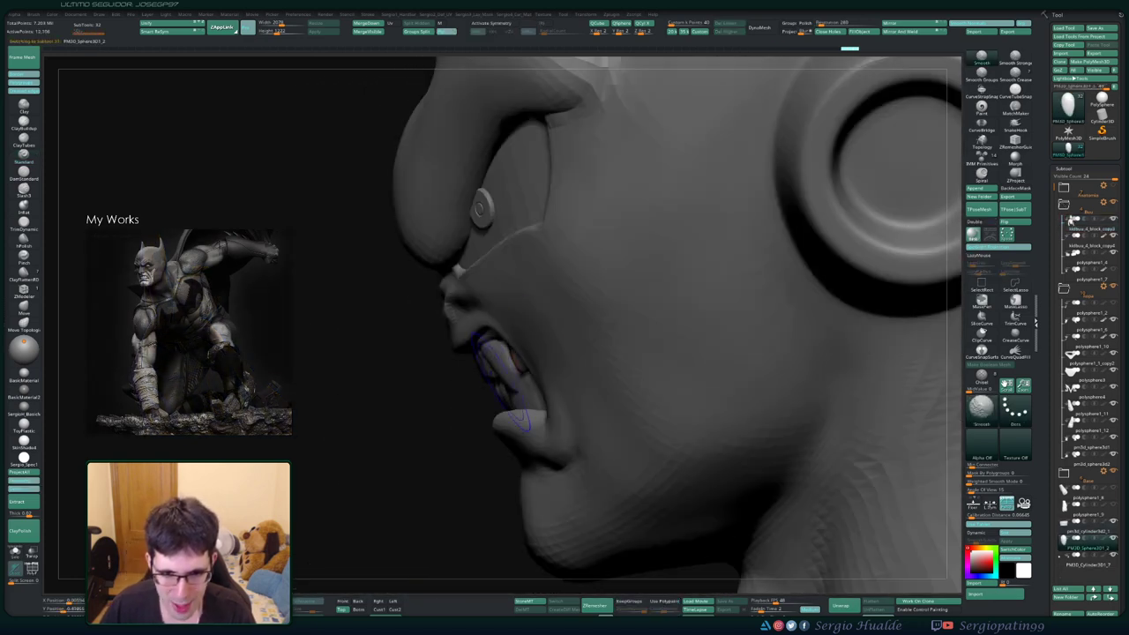
key("shift+ctrl+s")
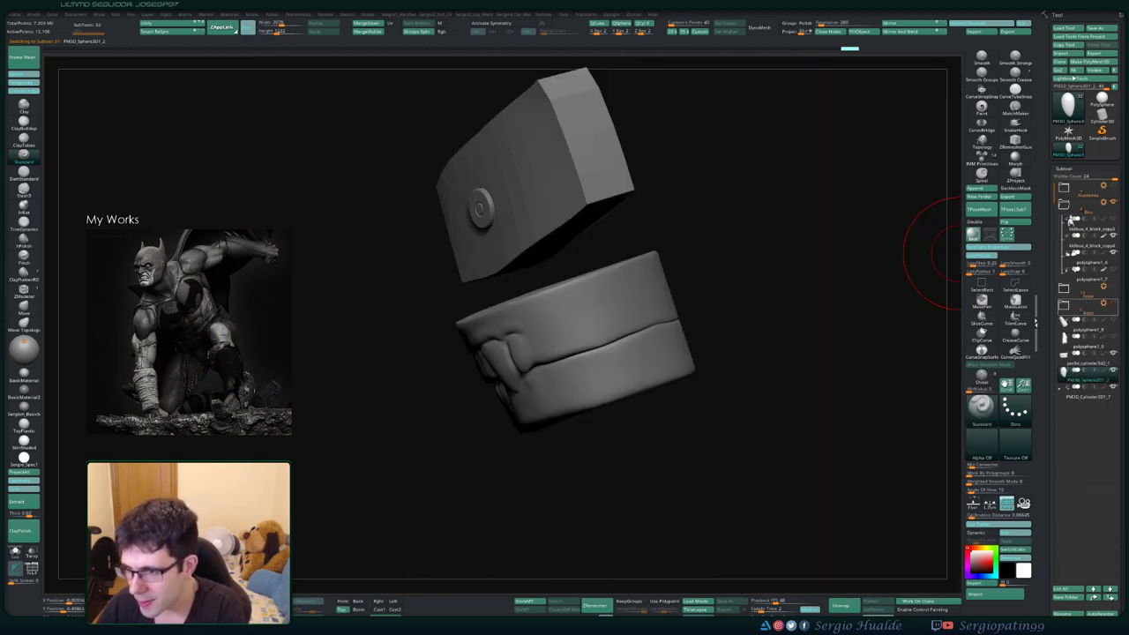
right_click_drag(527, 344, 520, 414)
key("w")
key("q")
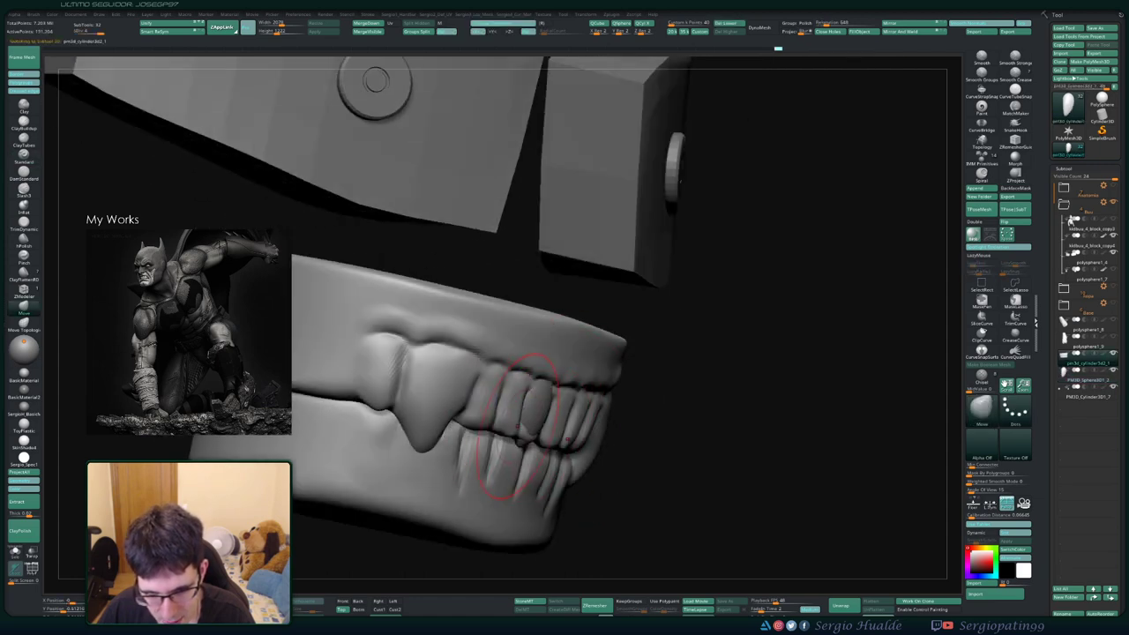
Hide the lower teeth, smooth the teeth beside the fang and lengthen the middle tooth
left_click(533, 415, "alt")
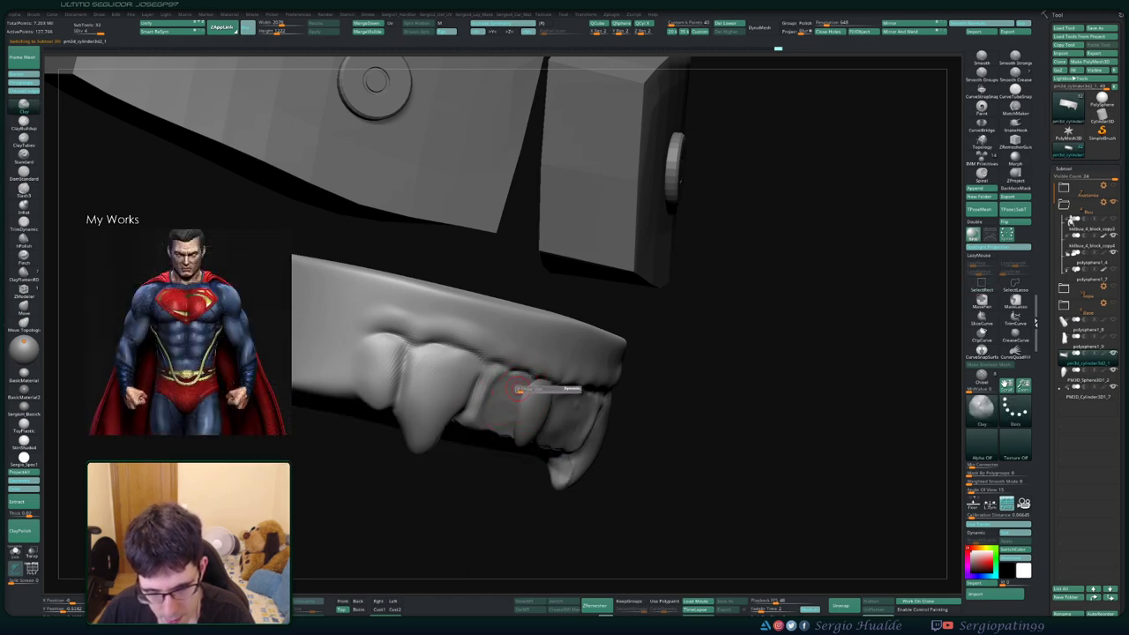
right_click_drag(546, 397, 524, 390)
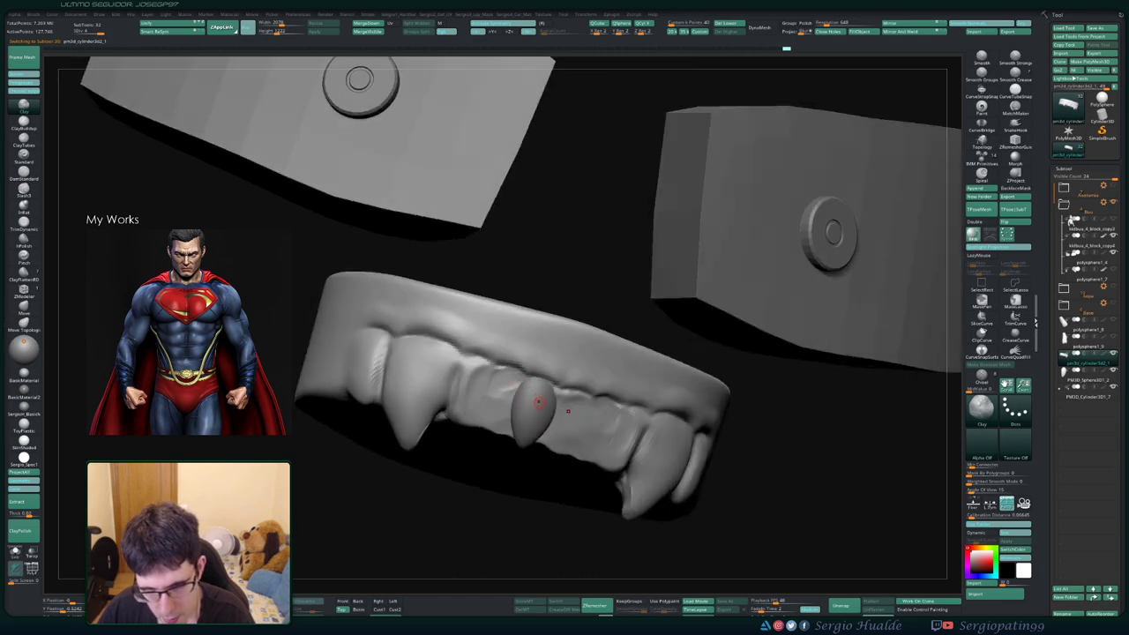
left_click_drag(564, 414, 631, 433)
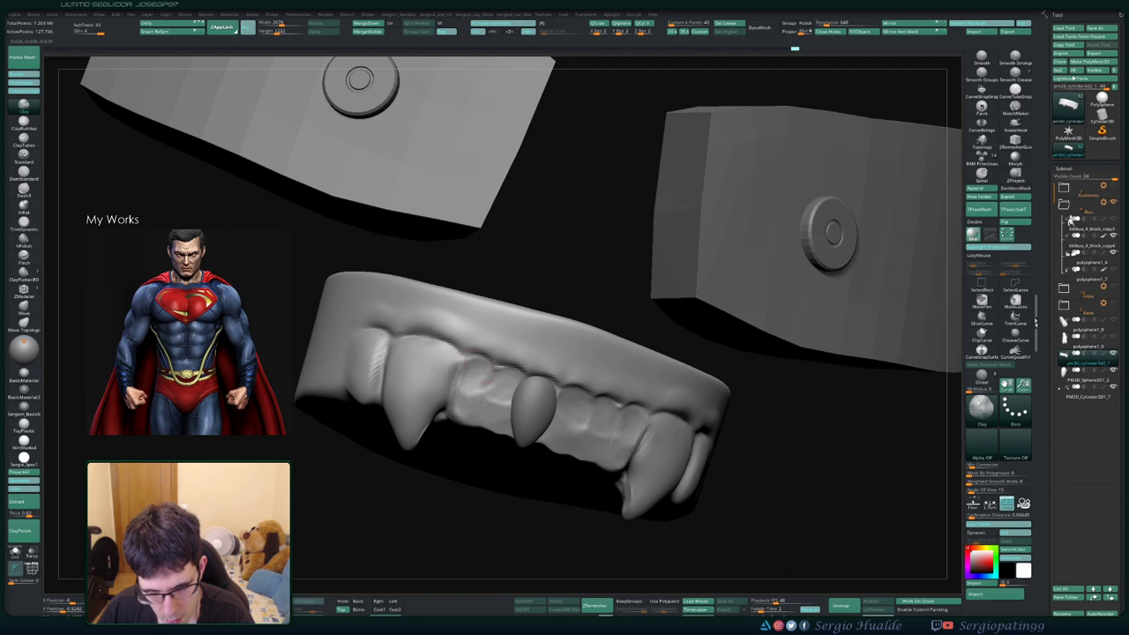
key("space")
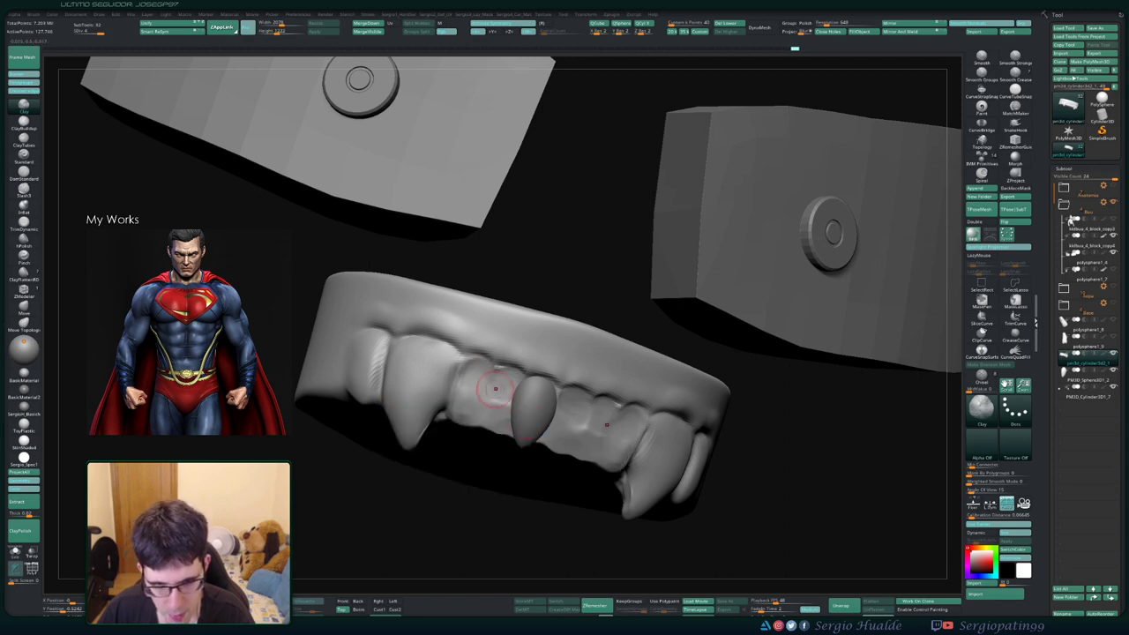
left_click_drag(503, 391, 527, 425)
mouse_move(564, 423)
right_mouse_down()
mouse_move(578, 426)
mouse_move(516, 393)
right_mouse_up()
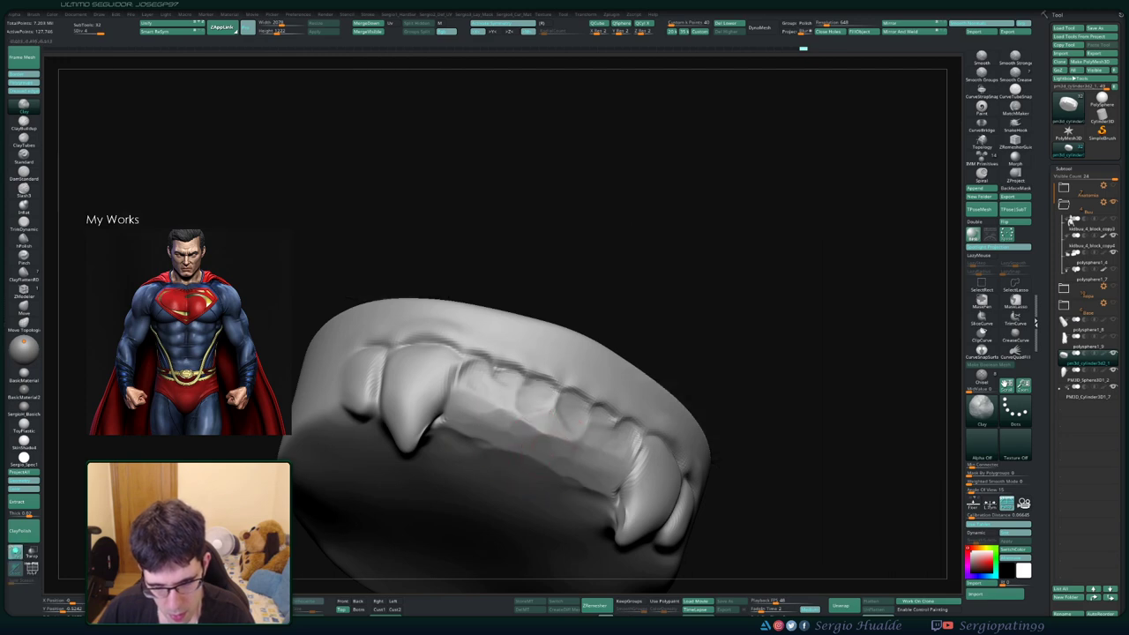
left_click_drag(551, 454, 529, 441)
mouse_move(542, 441)
right_mouse_down()
mouse_move(520, 459)
mouse_move(562, 429)
mouse_move(529, 454)
mouse_move(541, 405)
right_mouse_up()
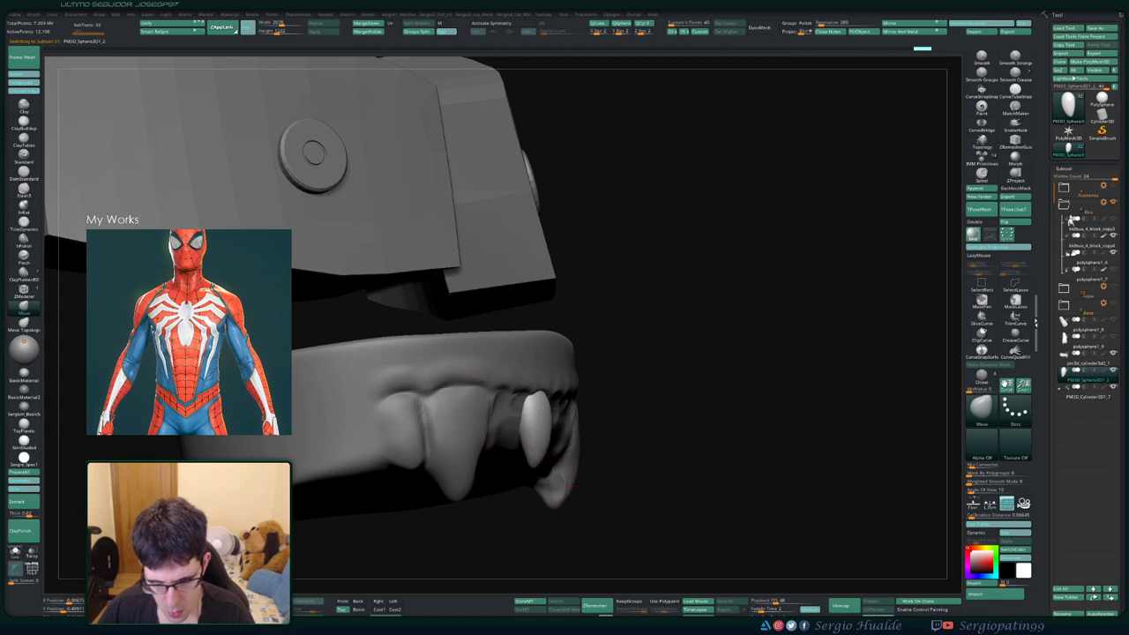
Shift the front tooth to the right toward the gap in the upper row
mouse_move(635, 414)
left_mouse_down()
mouse_move(561, 407)
mouse_move(605, 403)
left_mouse_up()
key("w")
left_click_drag(509, 400, 539, 399)
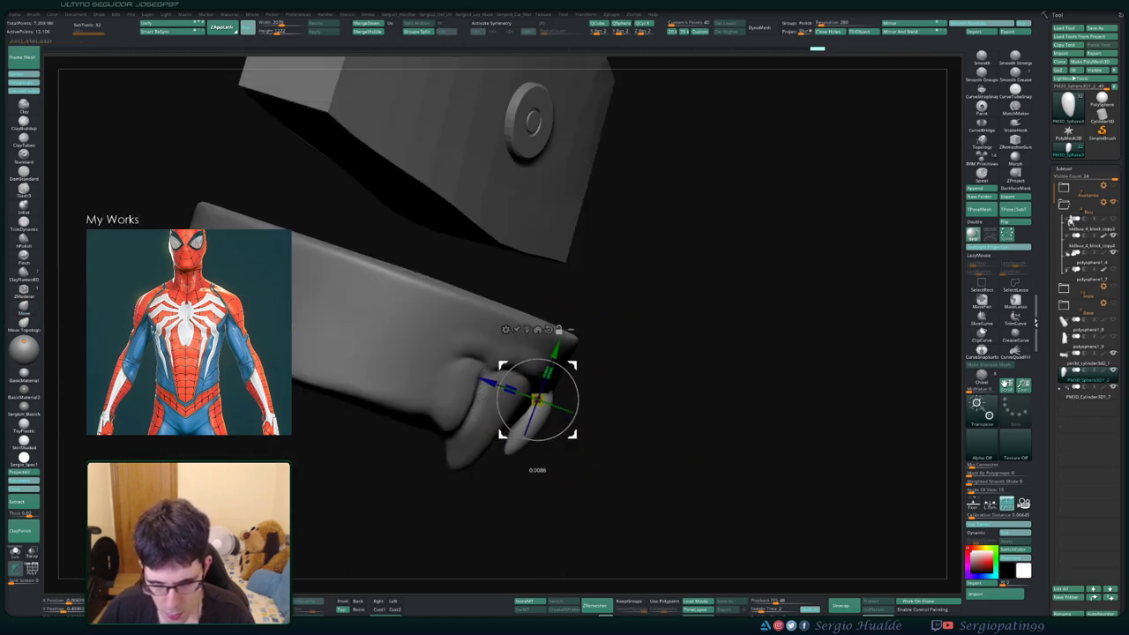
key("q")
mouse_move(670, 494)
left_mouse_down()
mouse_move(794, 494)
mouse_move(618, 379)
mouse_move(750, 379)
left_mouse_up()
key("w")
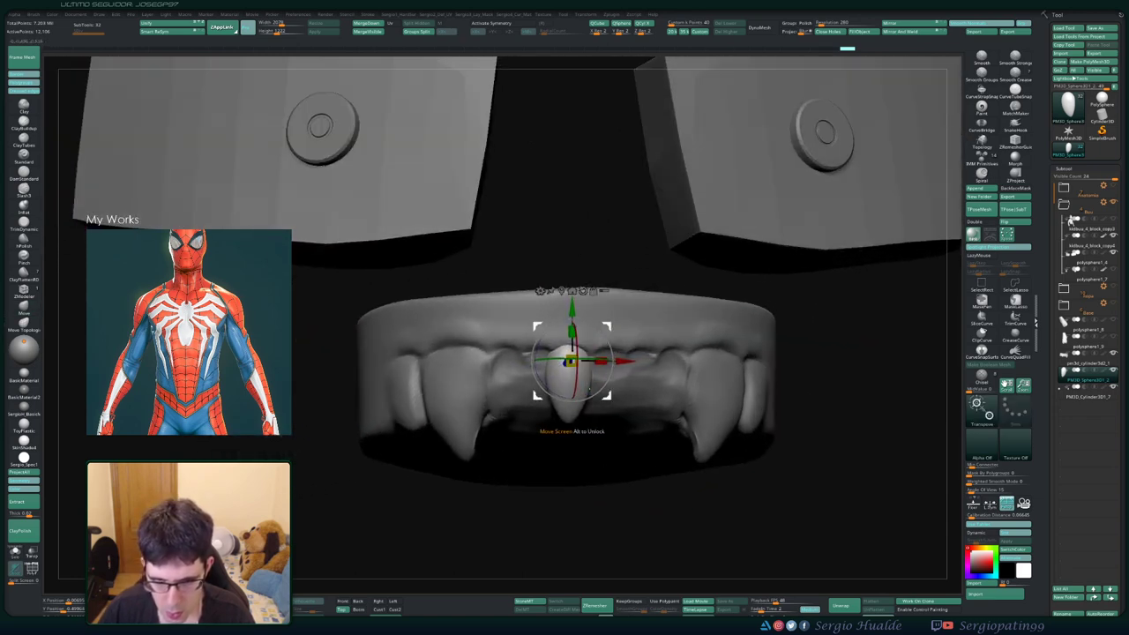
left_click_drag(540, 364, 574, 364)
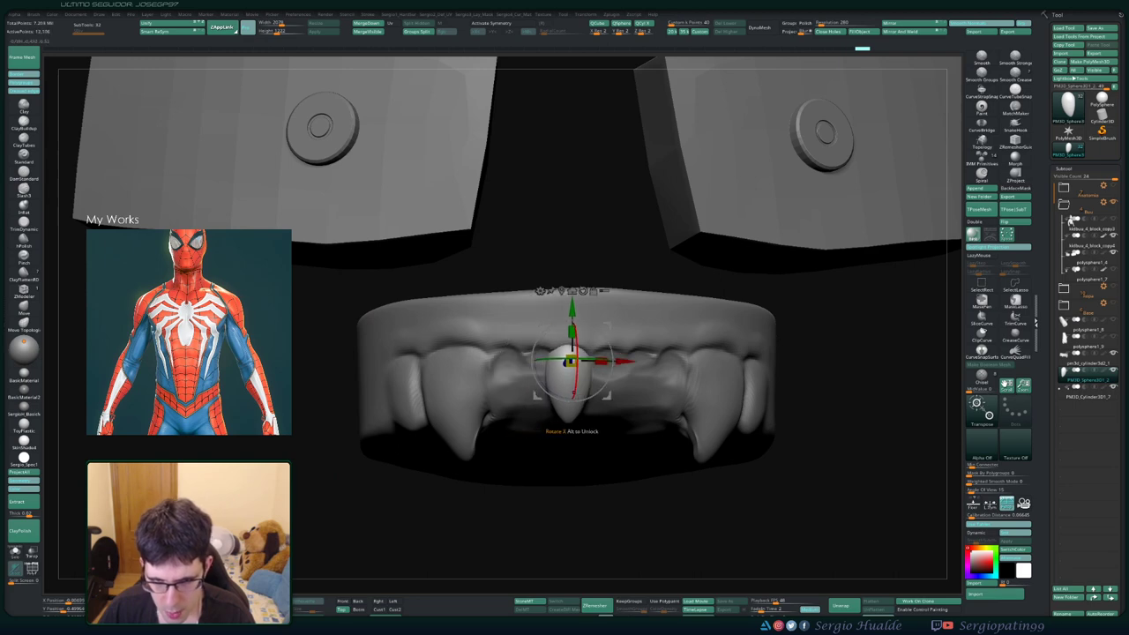
key("q")
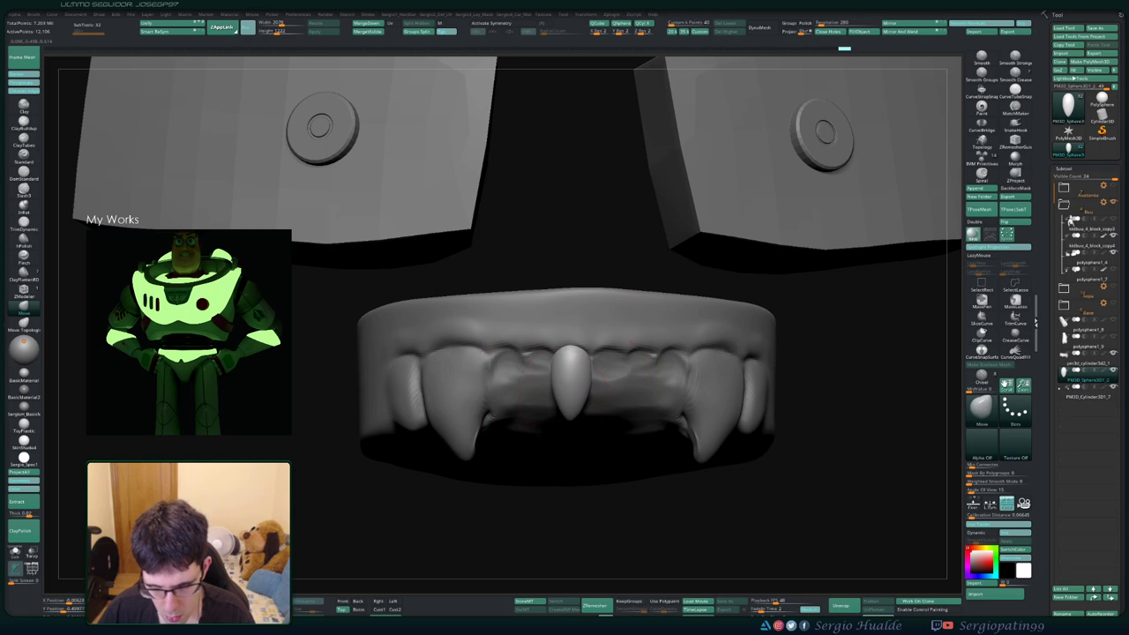
Nudge the front tooth slightly left into place and check it from side and front
left_click_drag(496, 451, 507, 463)
key("w")
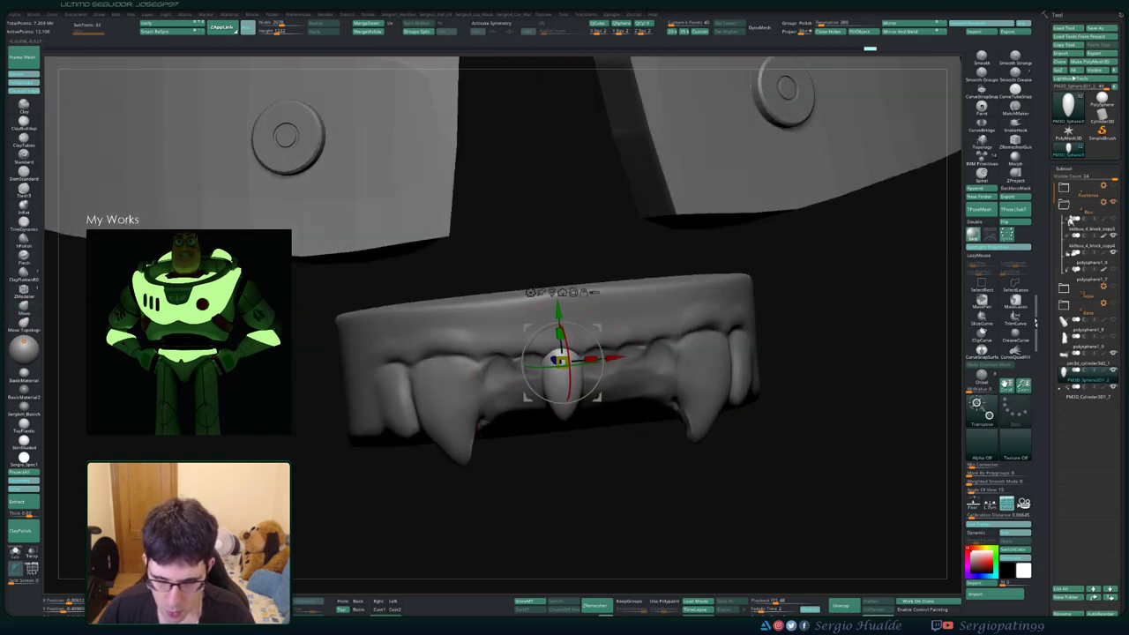
left_click_drag(560, 359, 527, 362)
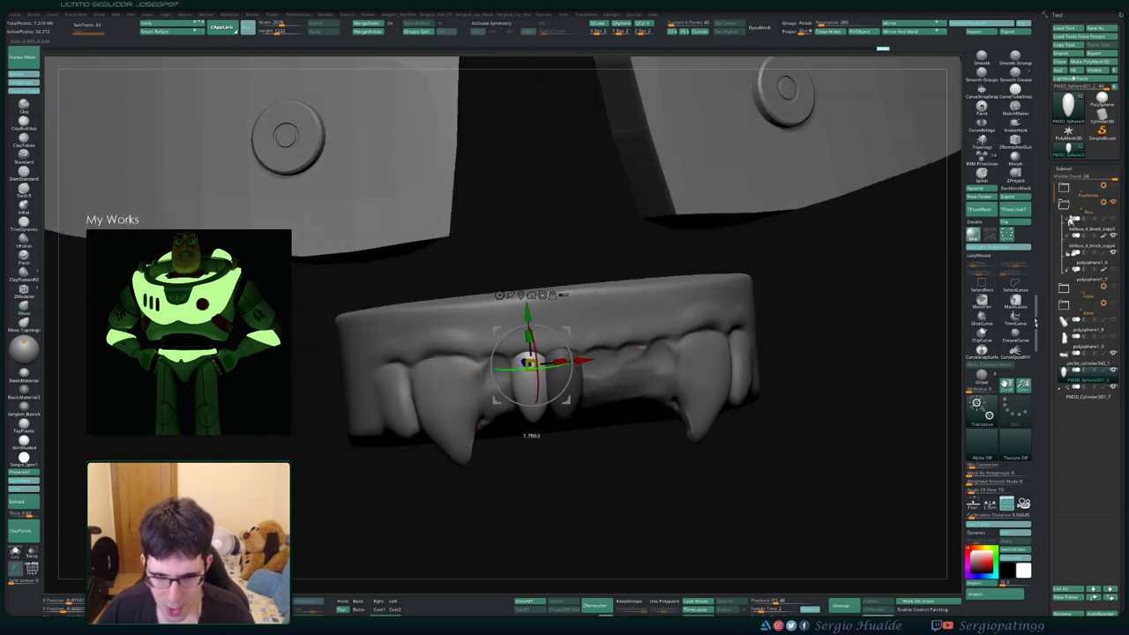
mouse_move(529, 414)
left_mouse_down()
mouse_move(618, 476)
mouse_move(543, 436)
mouse_move(540, 424)
left_mouse_up()
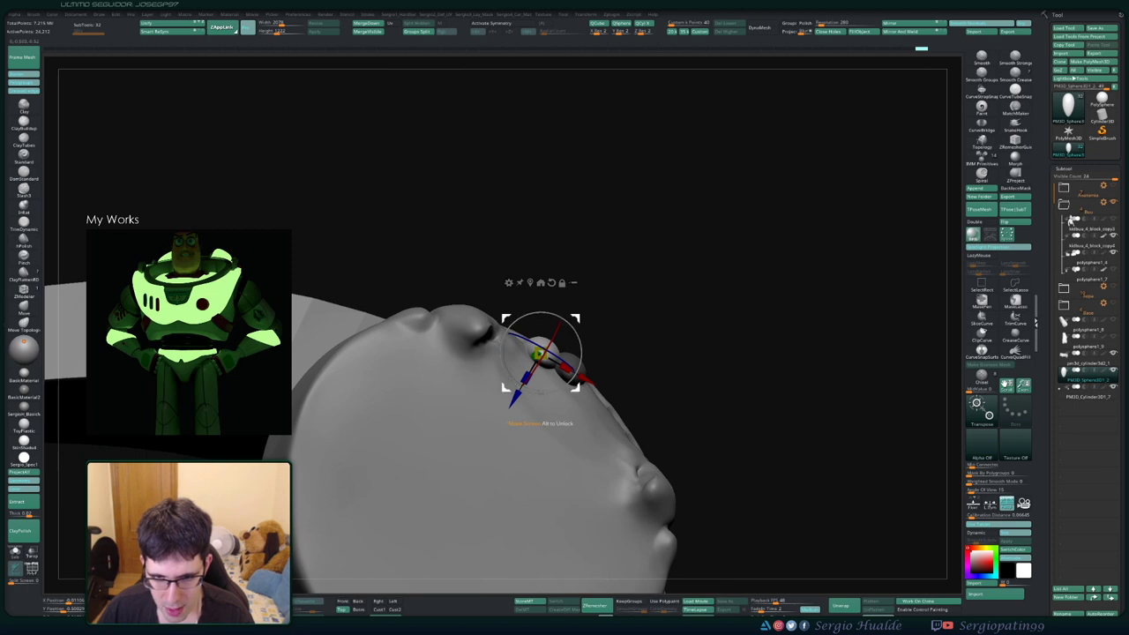
mouse_move(538, 354)
left_mouse_down()
mouse_move(511, 337)
mouse_move(551, 351)
left_mouse_up()
left_click_drag(705, 458, 723, 529)
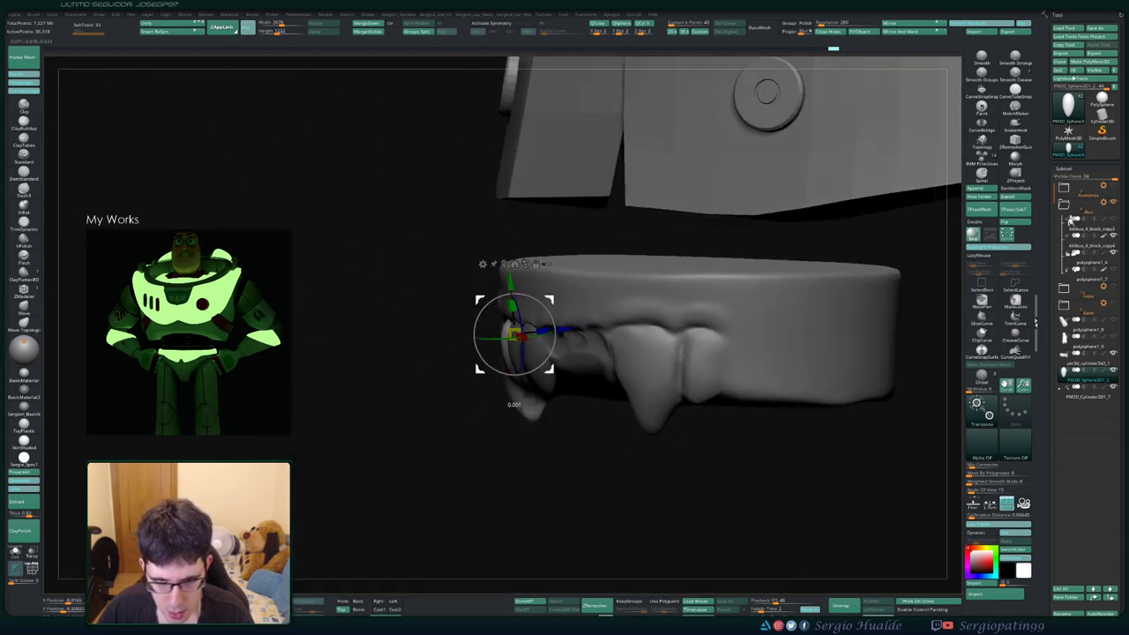
left_click_drag(723, 511, 670, 494)
key("q")
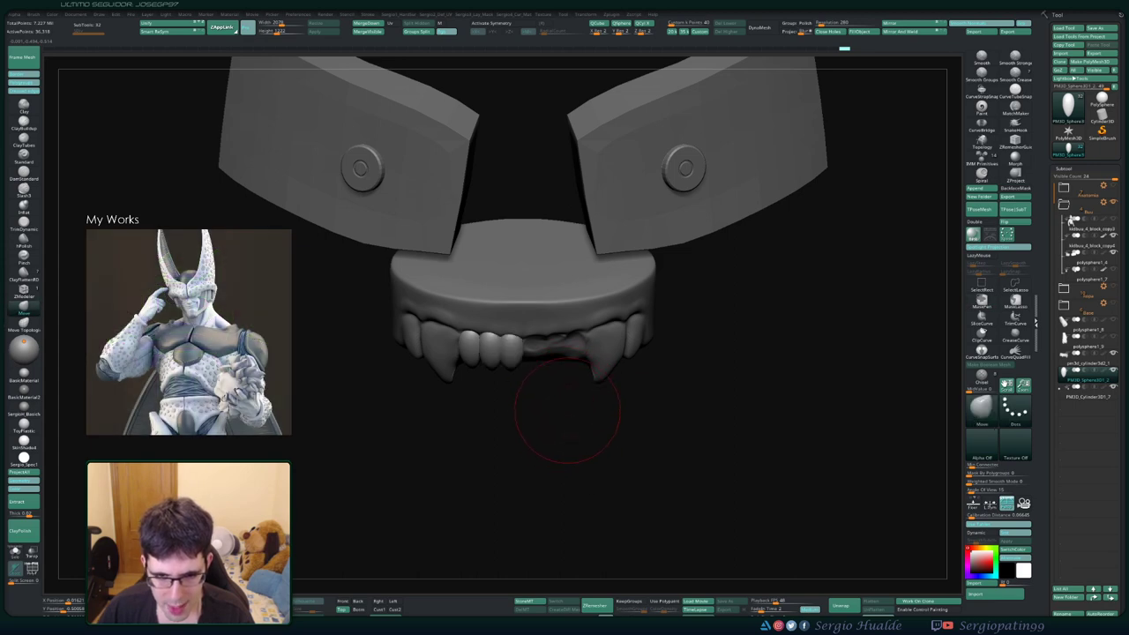
Undo the recent tooth-row changes and make the upper gum and teeth active again
left_click_drag(536, 417, 769, 244)
key("ctrl+z")
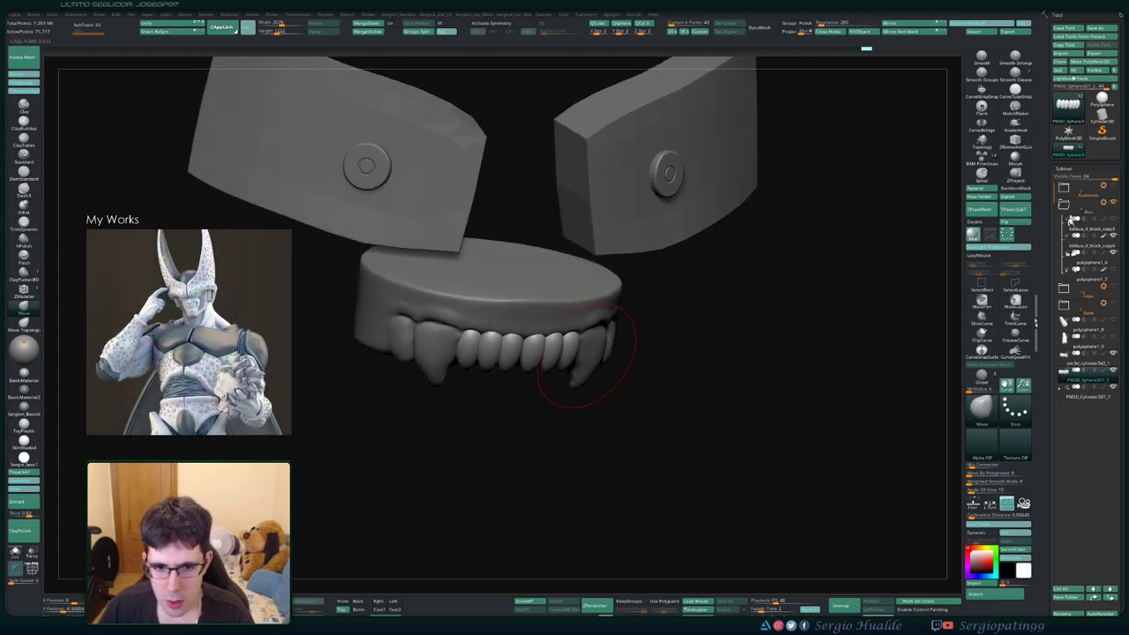
key("ctrl+z")
key("Up")
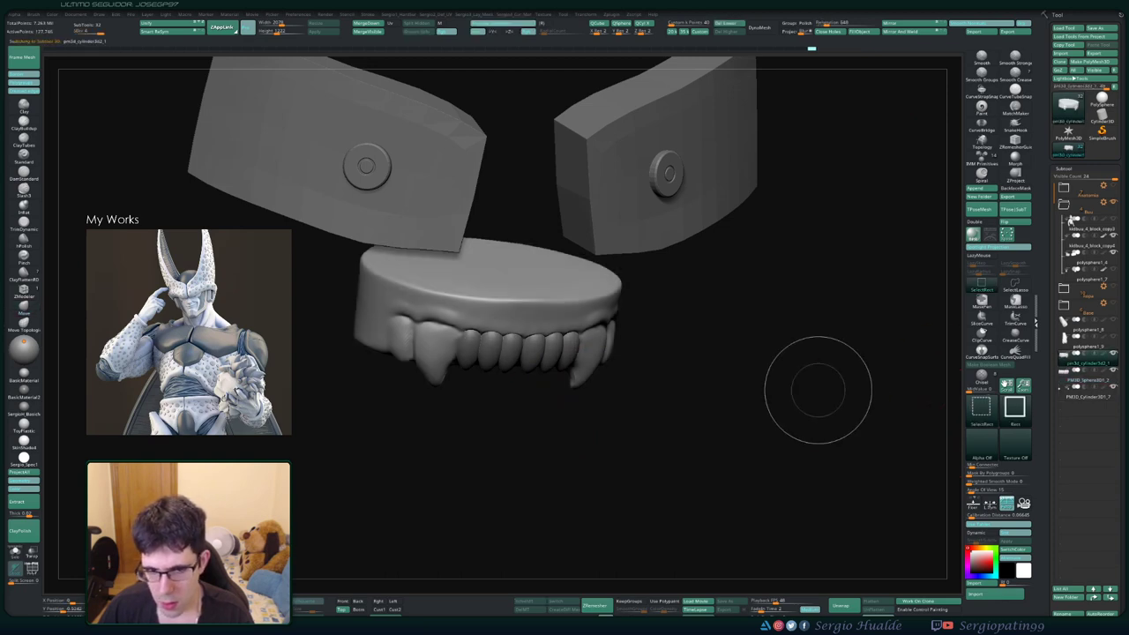
key("ctrl+z")
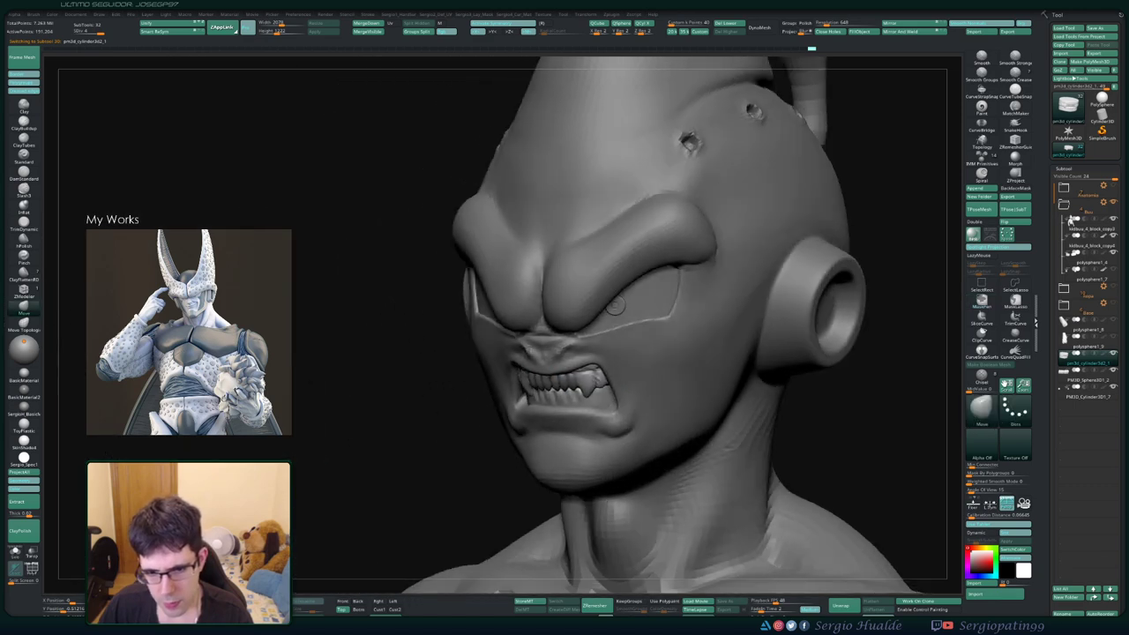
mouse_move(624, 293)
right_mouse_down("shift")
mouse_move(575, 386)
mouse_move(699, 334)
right_mouse_up("shift")
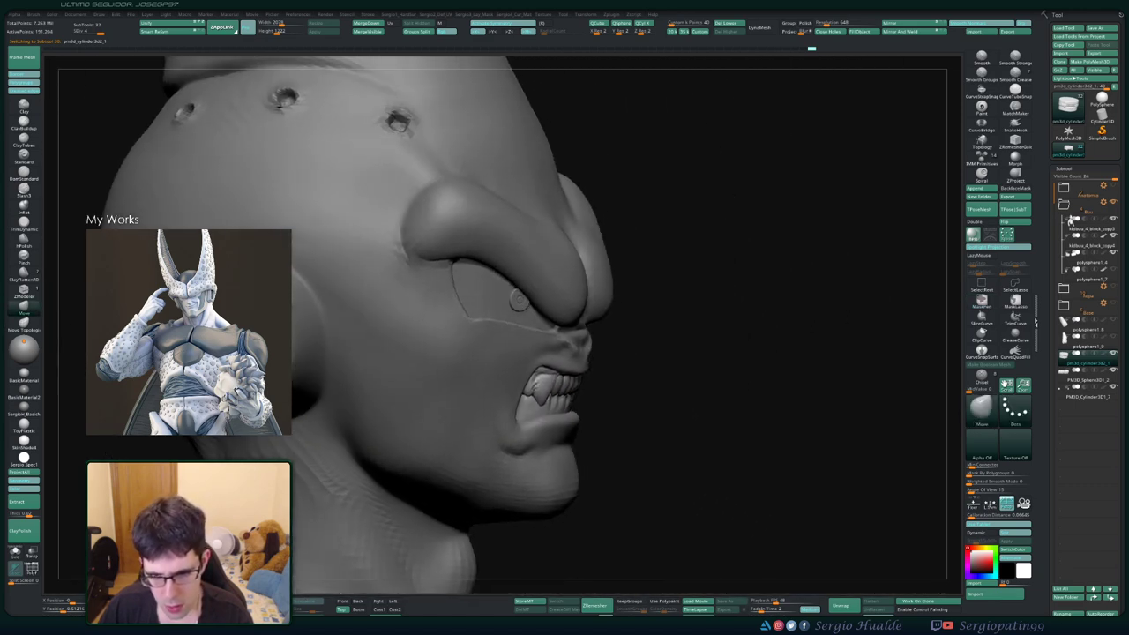
Hide the head, mask the centre front tooth, remove the extra copies and solo it
left_click(1071, 219)
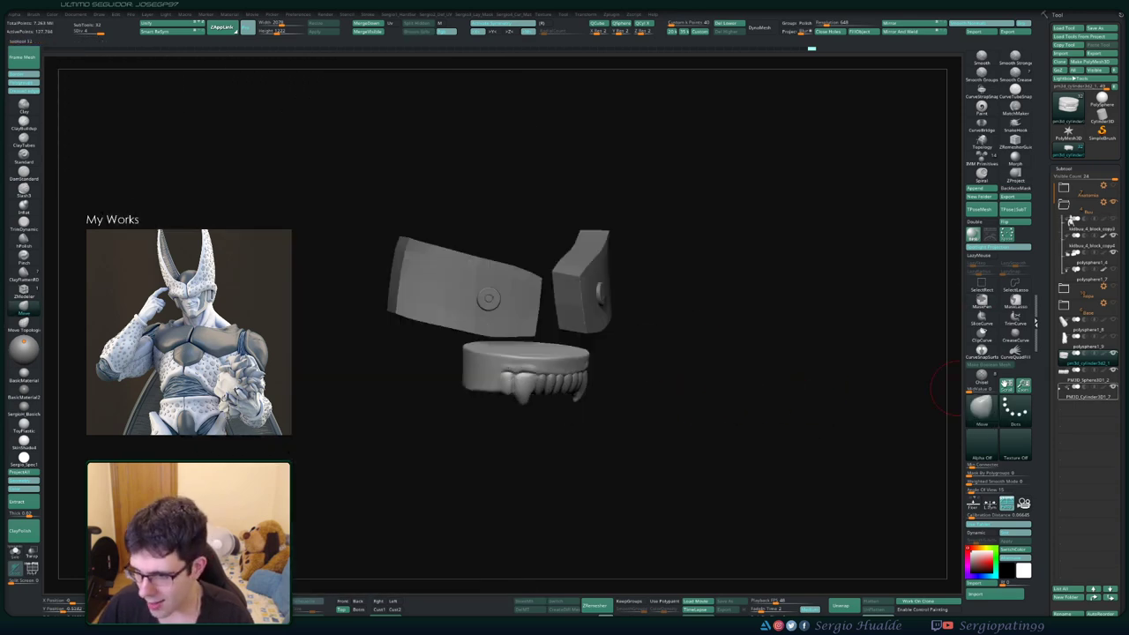
left_click(1085, 379)
key("f")
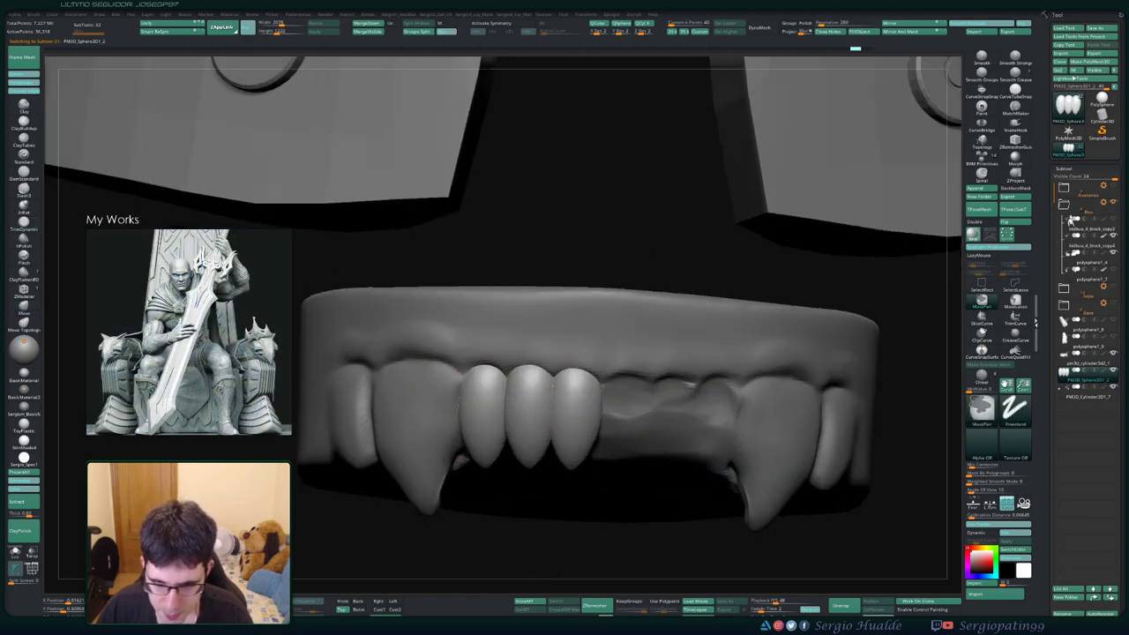
key("f")
left_click(573, 411, "ctrl")
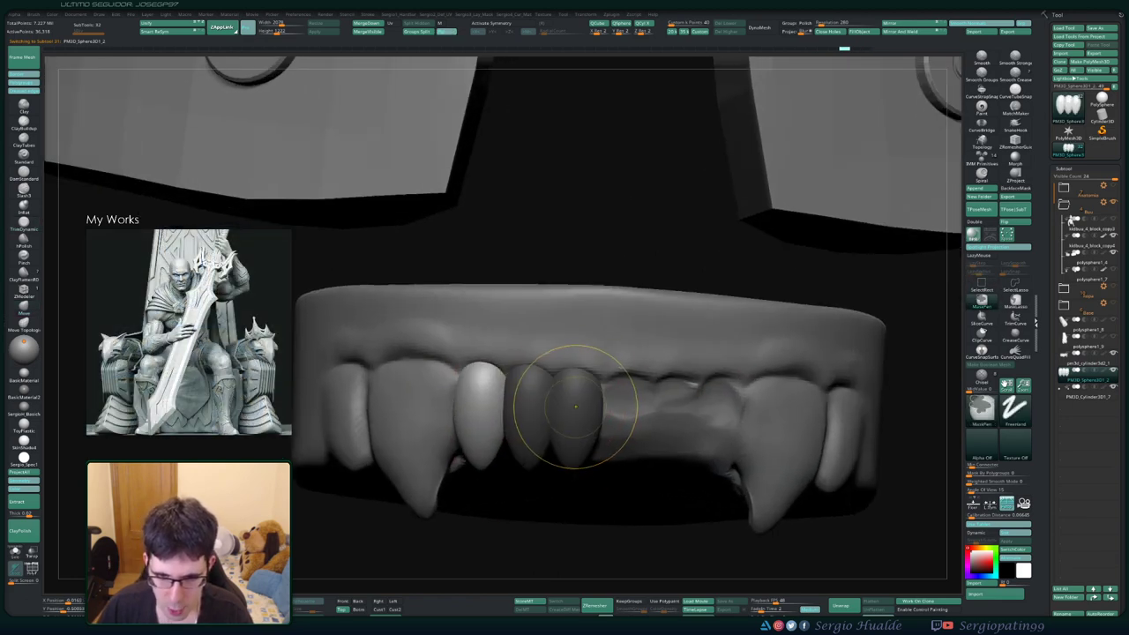
key("ctrl+z")
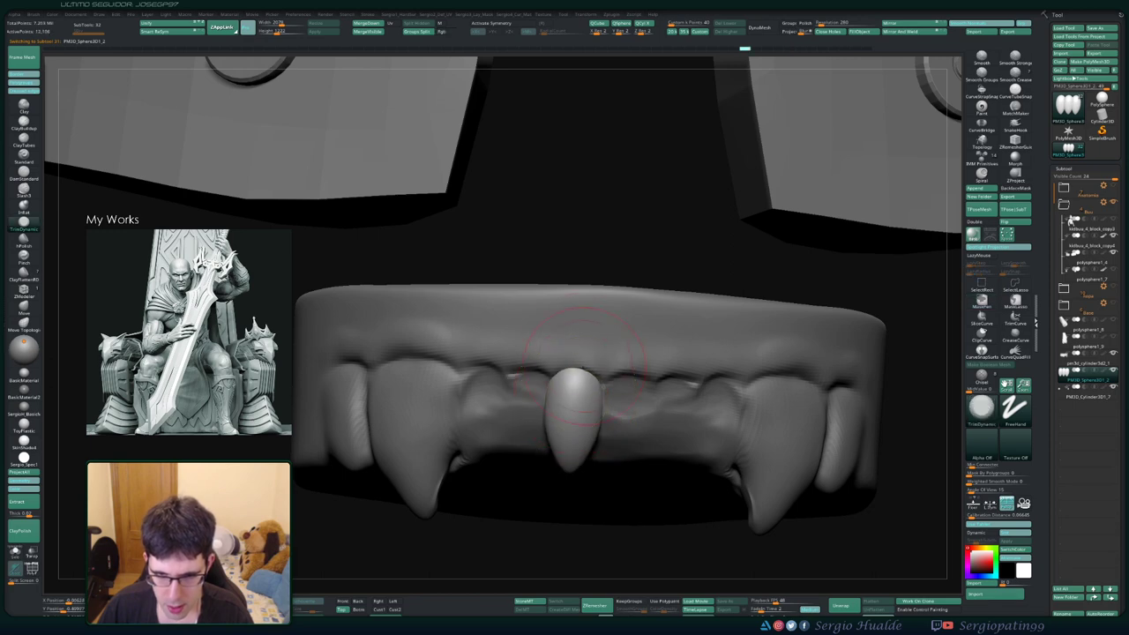
key("ctrl+shift+s")
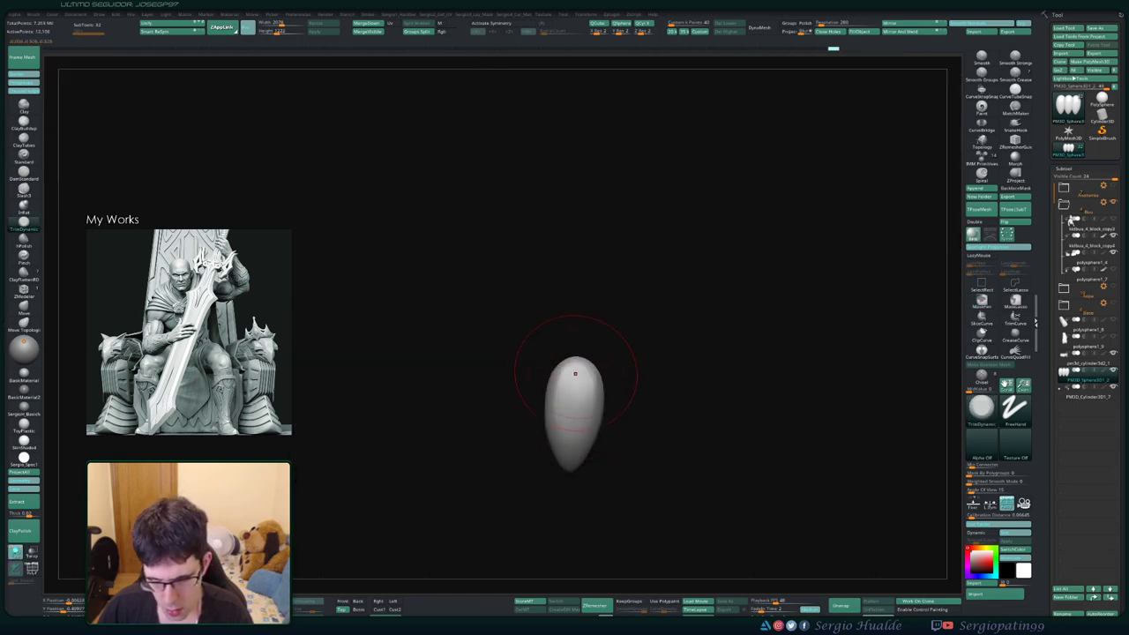
Rotate the lone front tooth through several angles to check it, then turn Solo off
left_click_drag(562, 463, 588, 429)
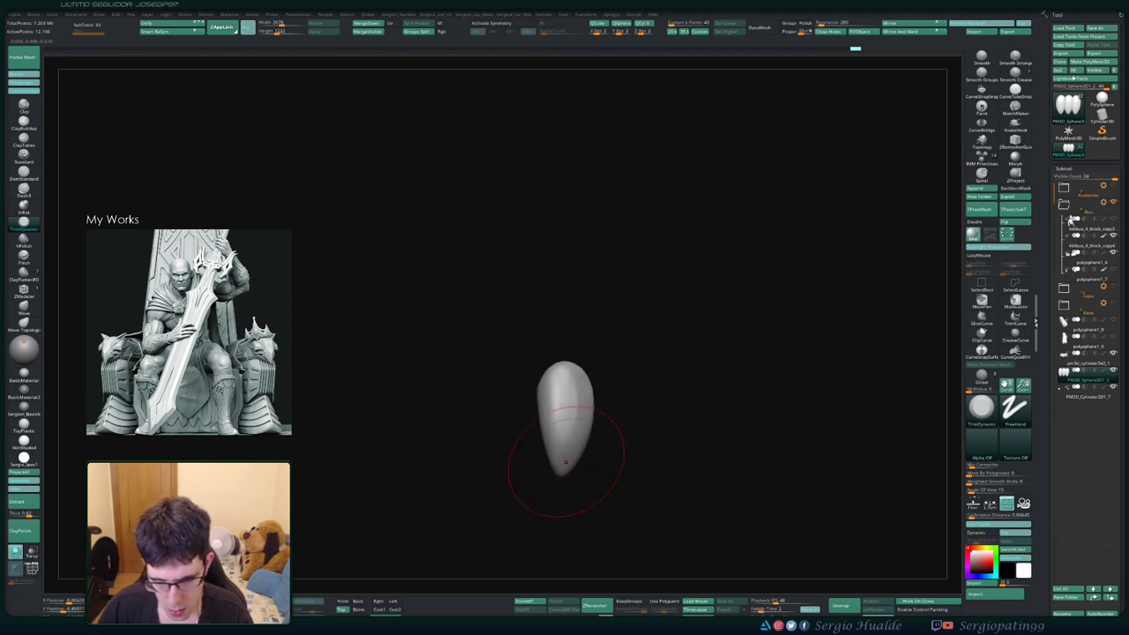
mouse_move(564, 471)
left_mouse_down()
mouse_move(565, 430)
mouse_move(534, 393)
mouse_move(508, 403)
left_mouse_up()
mouse_move(509, 445)
left_mouse_down()
mouse_move(542, 388)
mouse_move(519, 381)
left_mouse_up()
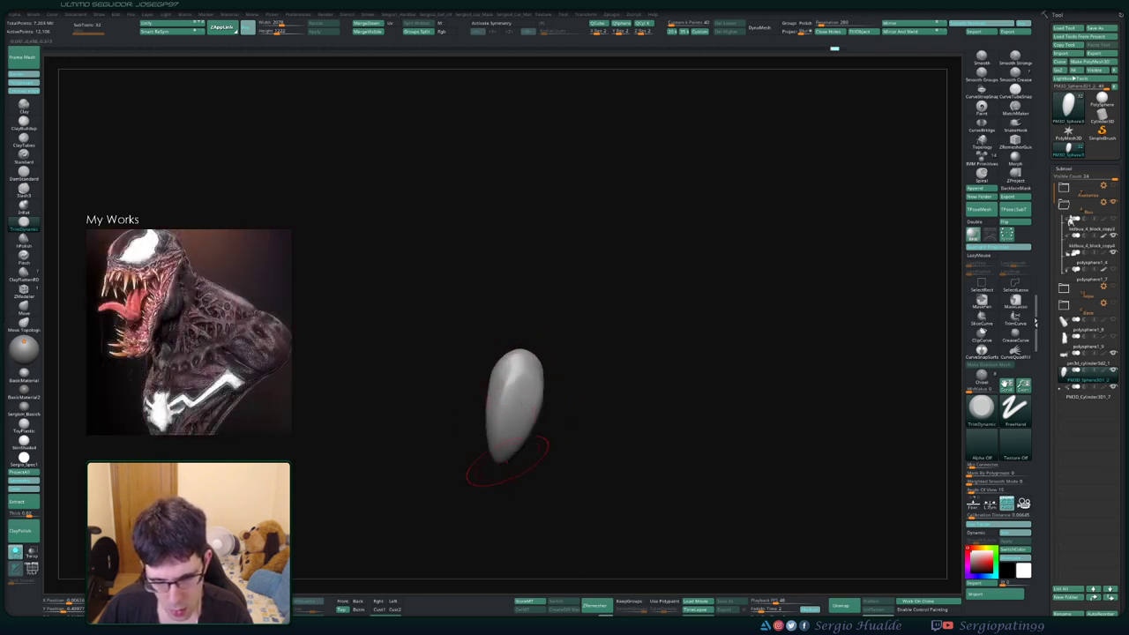
mouse_move(555, 414)
left_mouse_down()
mouse_move(529, 393)
mouse_move(534, 476)
mouse_move(487, 438)
left_mouse_up()
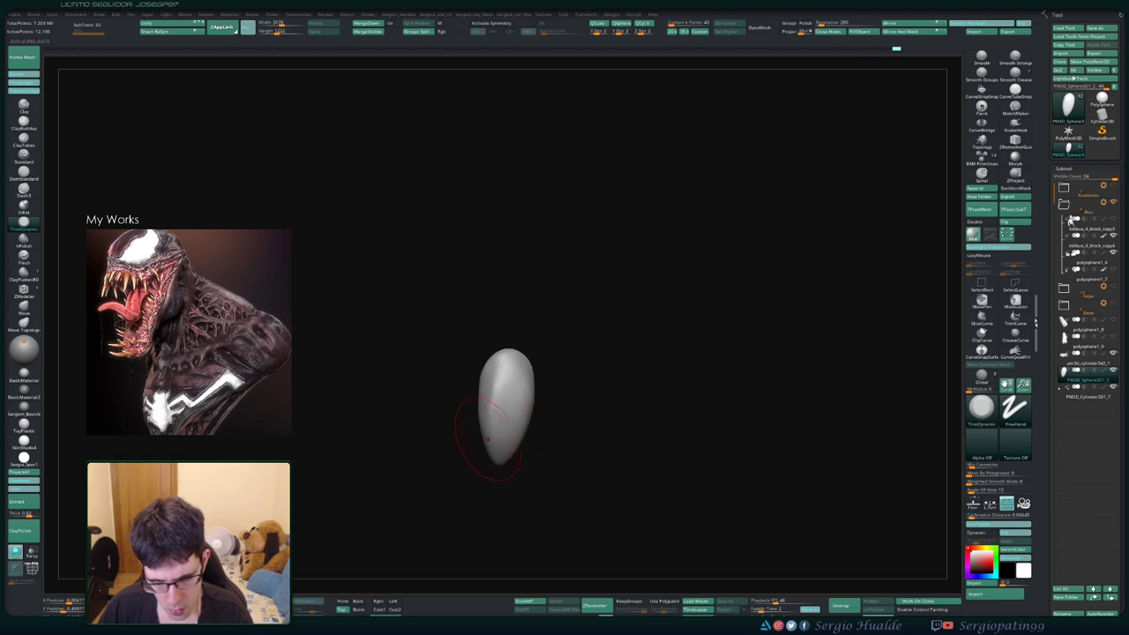
mouse_move(504, 479)
left_mouse_down()
mouse_move(516, 441)
mouse_move(507, 474)
left_mouse_up()
left_click_drag(531, 417, 491, 429)
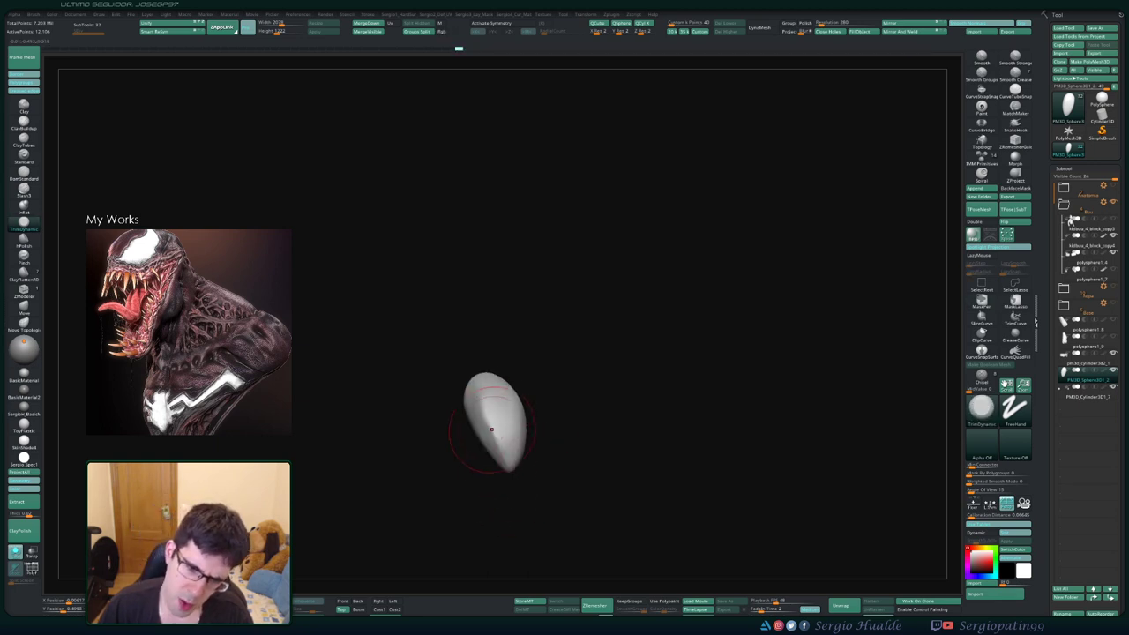
left_click_drag(501, 467, 504, 479)
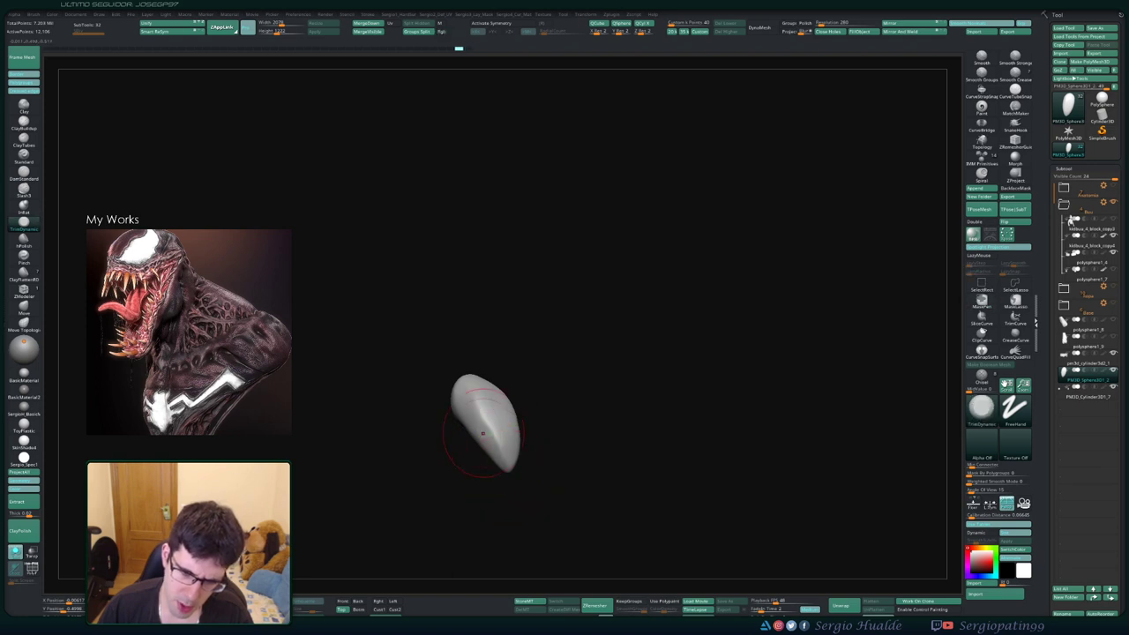
left_click_drag(475, 418, 521, 420)
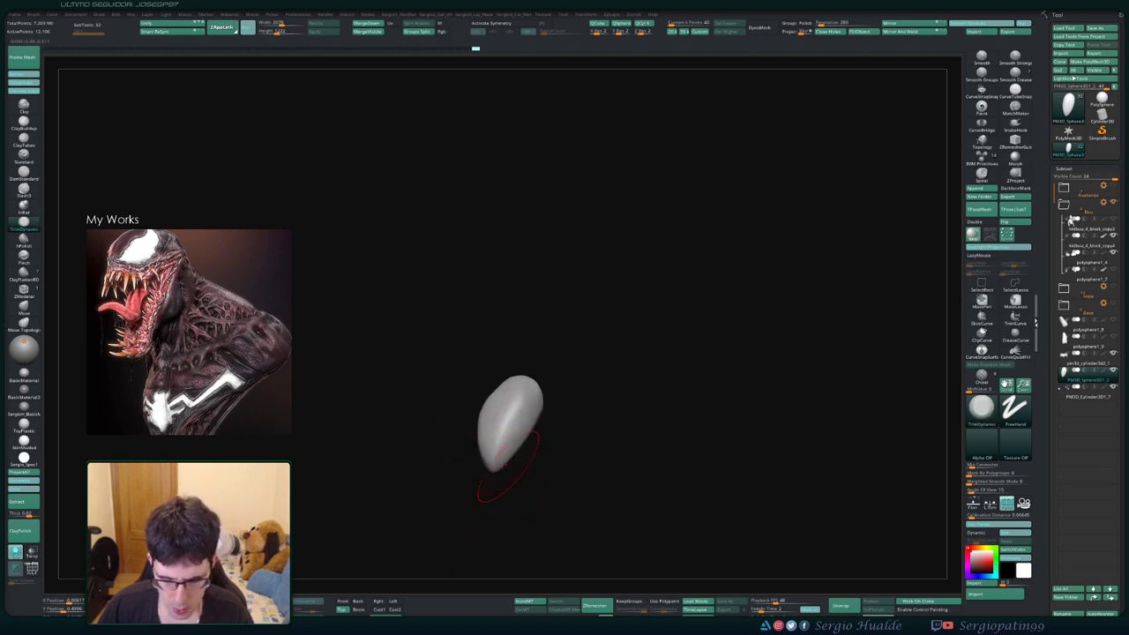
left_click_drag(493, 485, 529, 458)
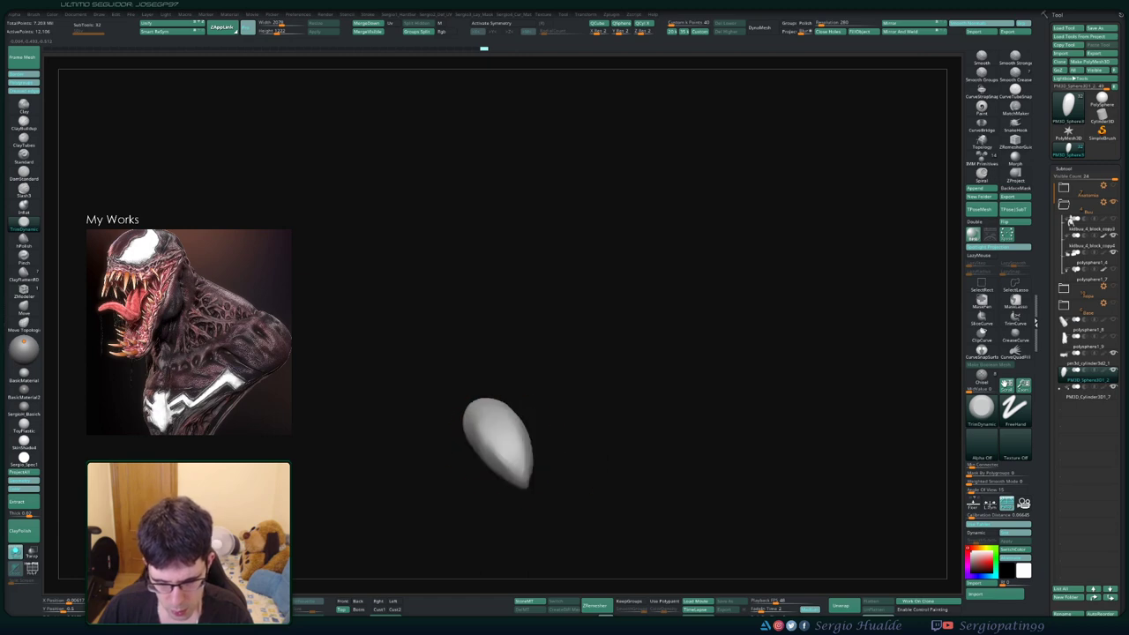
mouse_move(520, 459)
left_mouse_down()
mouse_move(529, 450)
mouse_move(516, 469)
left_mouse_up()
key("ctrl+shift+s")
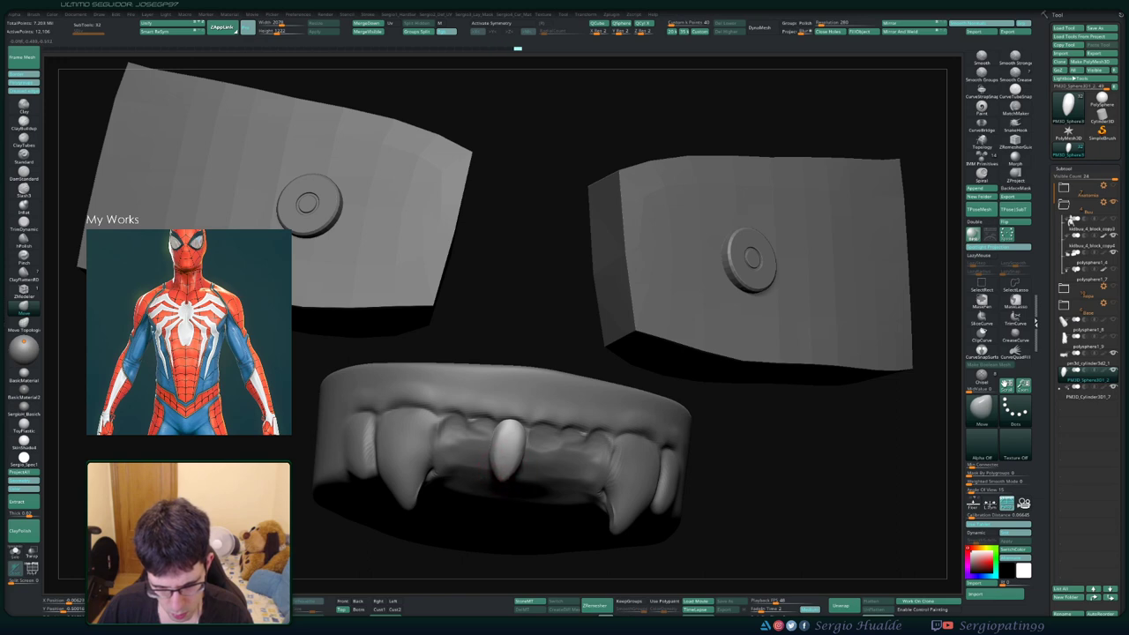
Ctrl-drag the front tooth with the Move gizmo to create a copy on its left
left_click(496, 458, "ctrl+shift")
key("w")
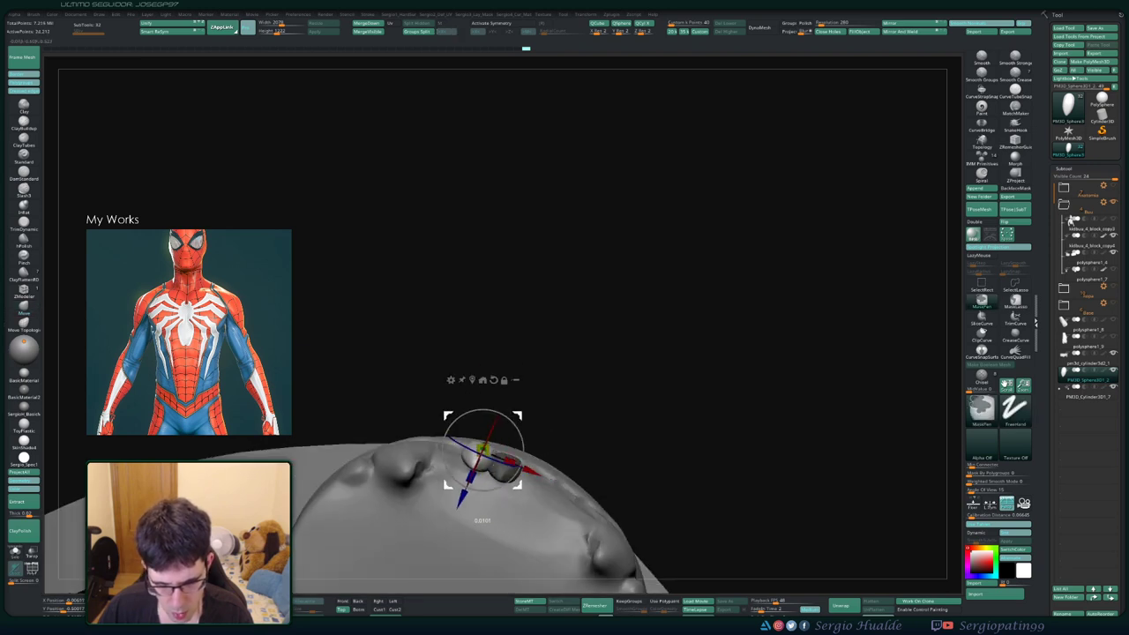
left_click_drag(529, 469, 499, 458, "ctrl")
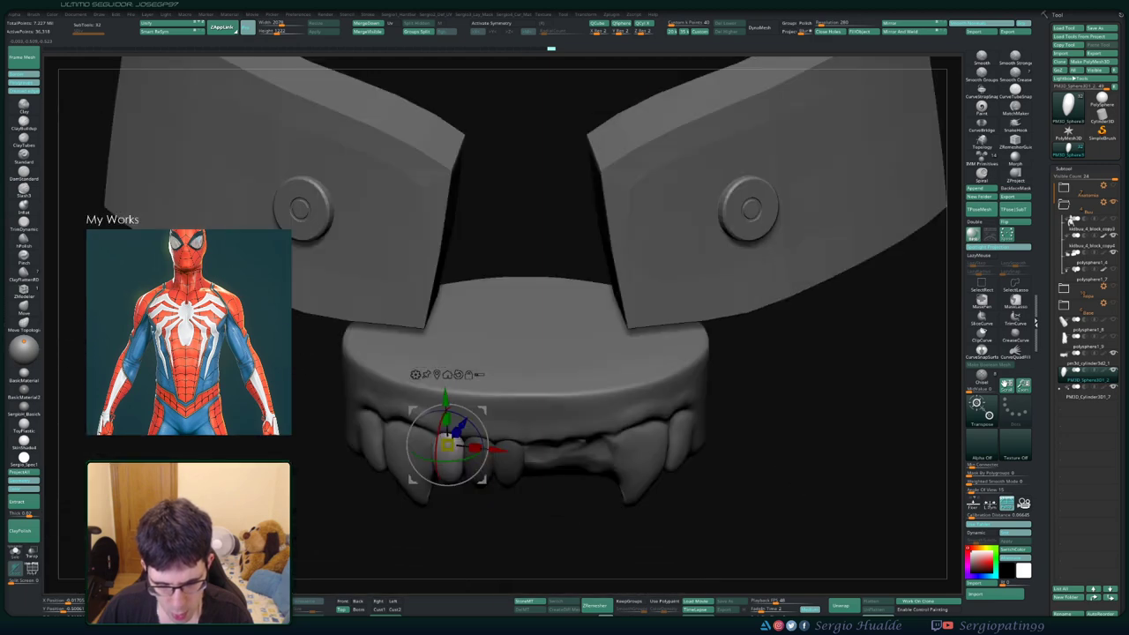
key("q")
Check the new tooth's placement from below and other angles, then turn off perspective
mouse_move(529, 541)
left_mouse_down()
mouse_move(484, 481)
mouse_move(455, 478)
mouse_move(453, 431)
left_mouse_up()
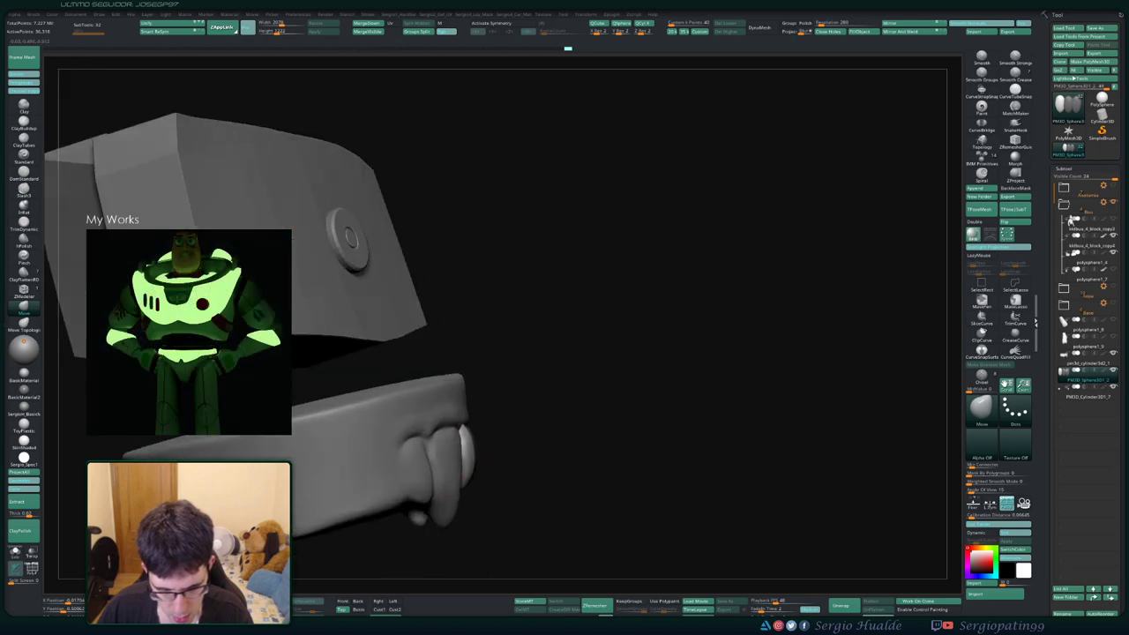
left_click_drag(473, 473, 459, 476)
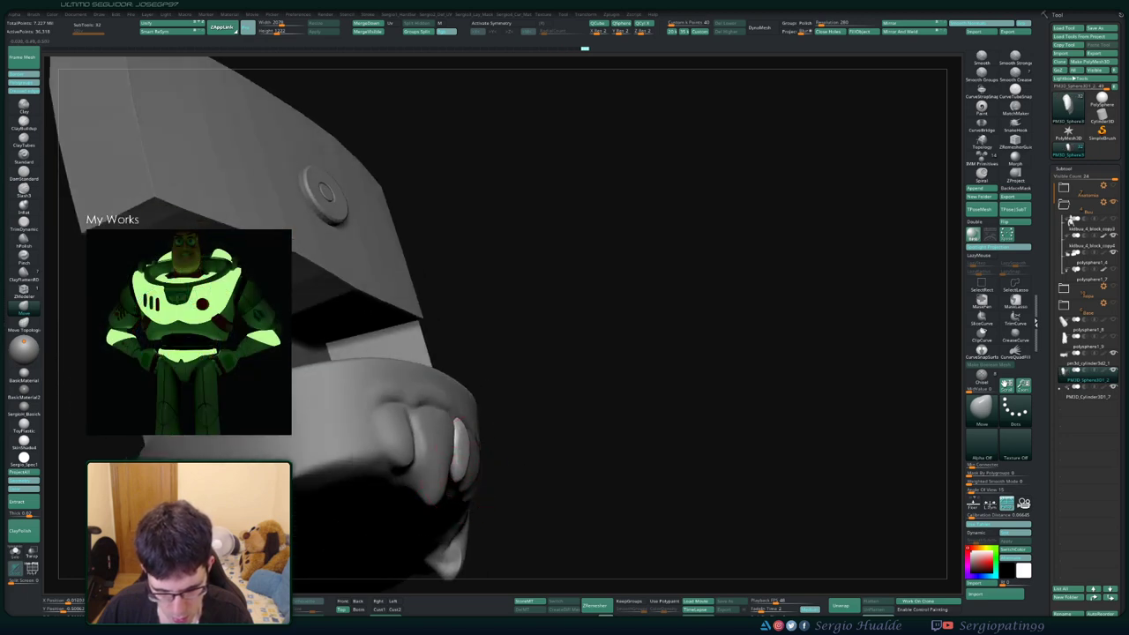
left_click_drag(466, 465, 504, 453)
key("w")
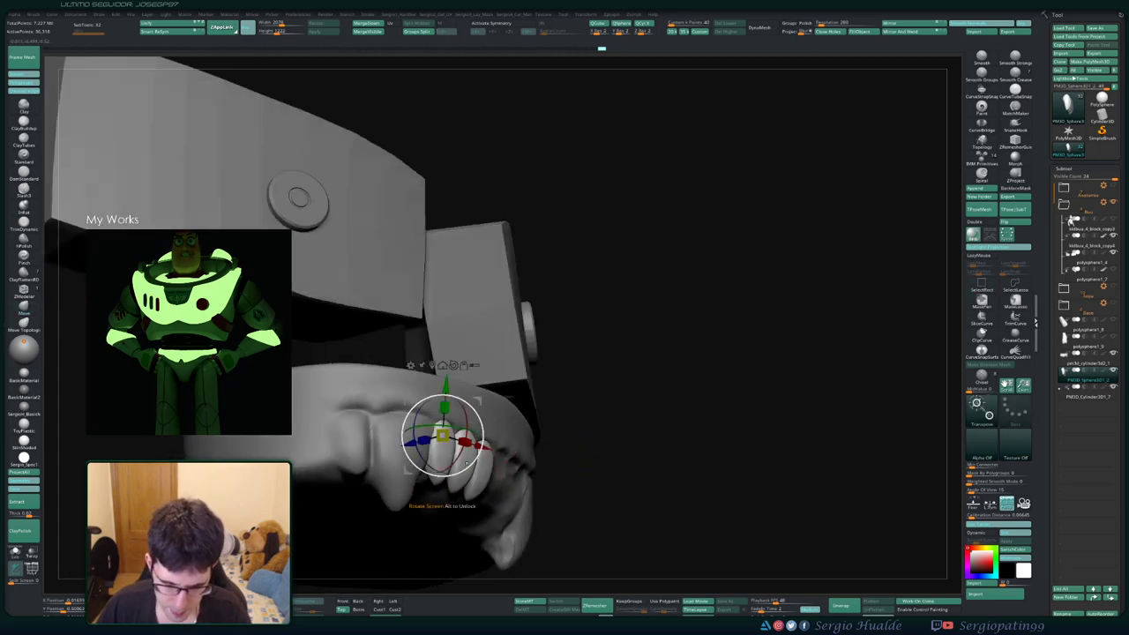
key("q")
left_click_drag(529, 467, 468, 464)
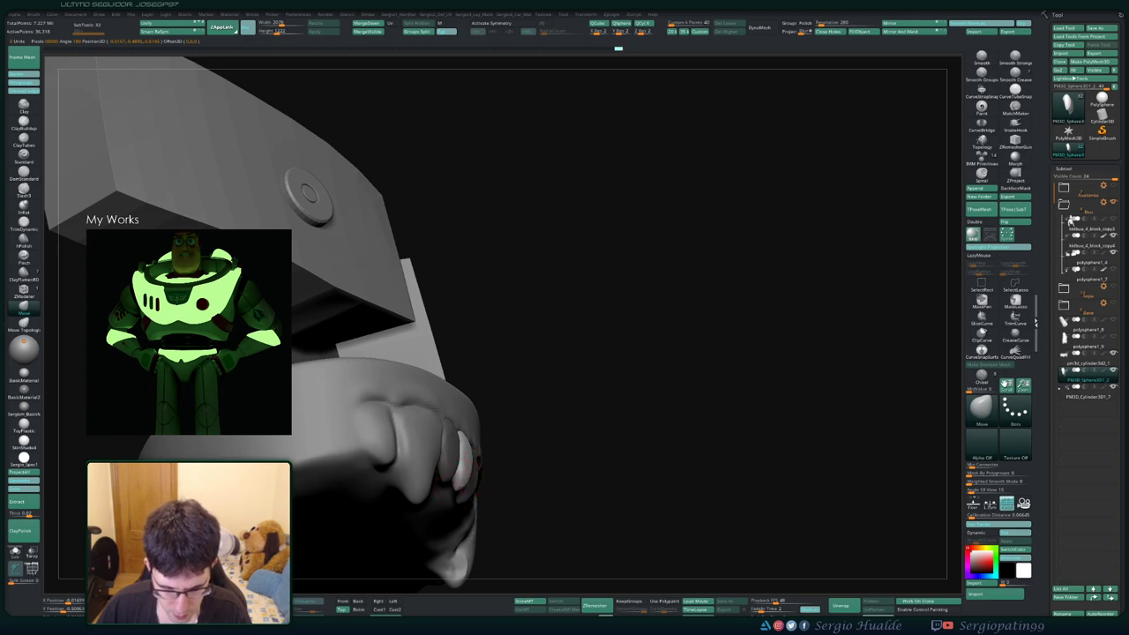
key("p")
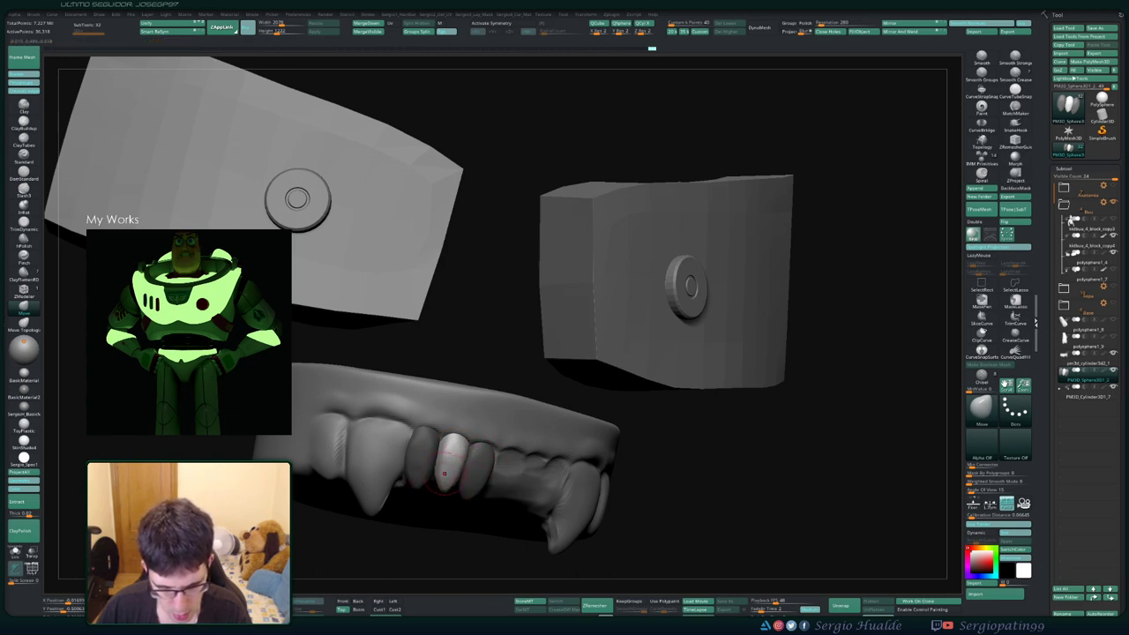
Enlarge and reshape the front teeth with the Move Topology brush
right_click_drag(451, 465, 460, 458)
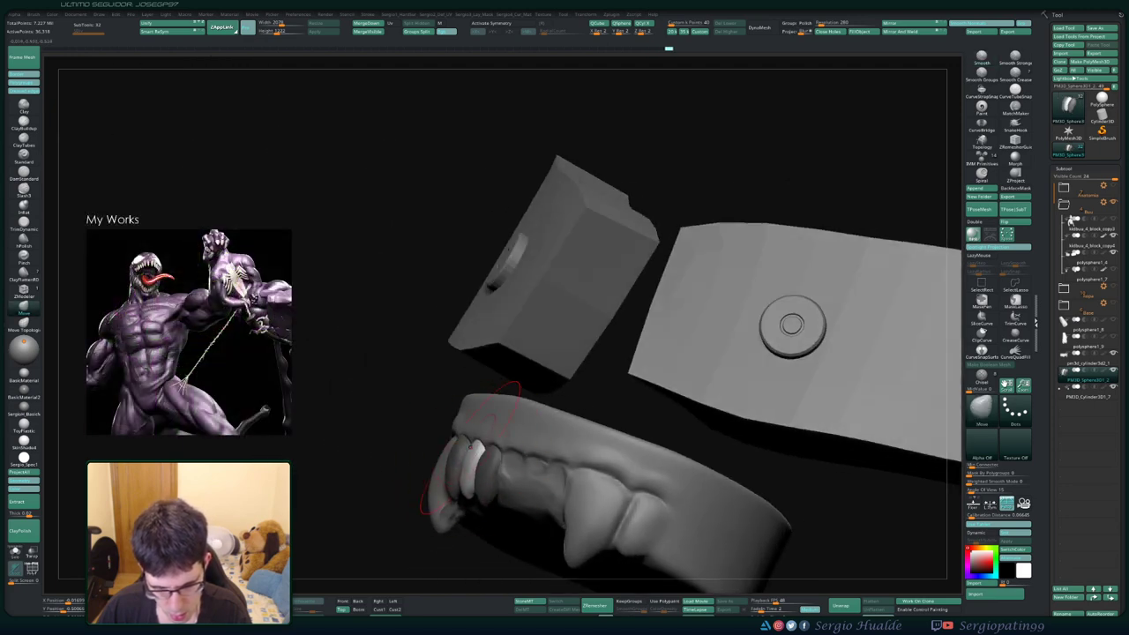
key("b")
key("m")
key("t")
left_click_drag(454, 454, 480, 445)
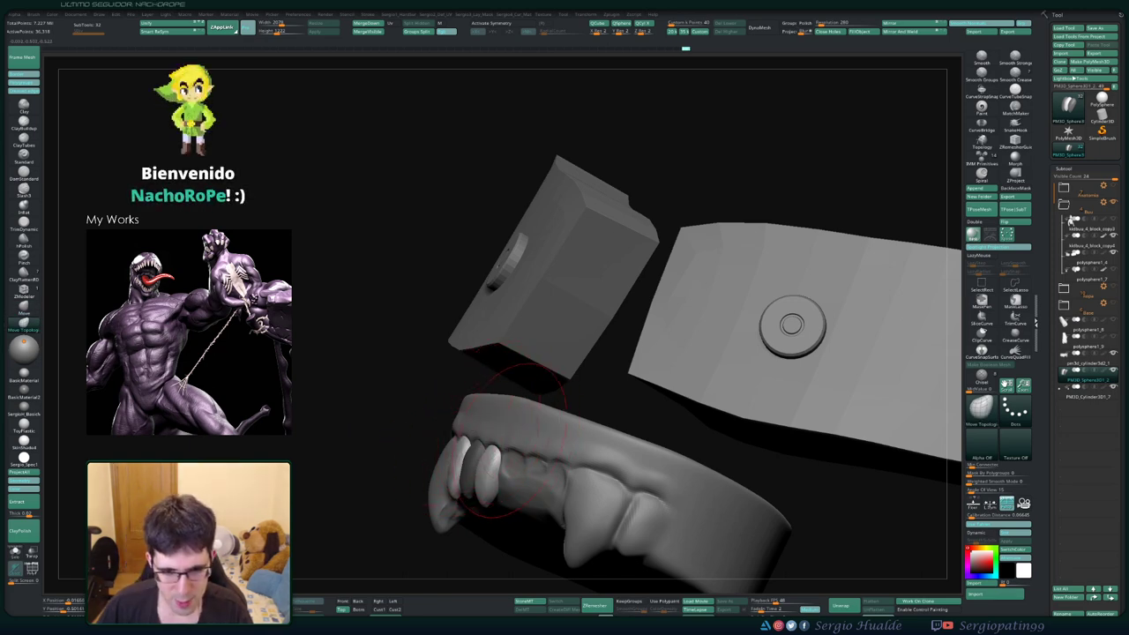
mouse_move(474, 432)
right_mouse_down()
mouse_move(502, 468)
mouse_move(479, 481)
right_mouse_up()
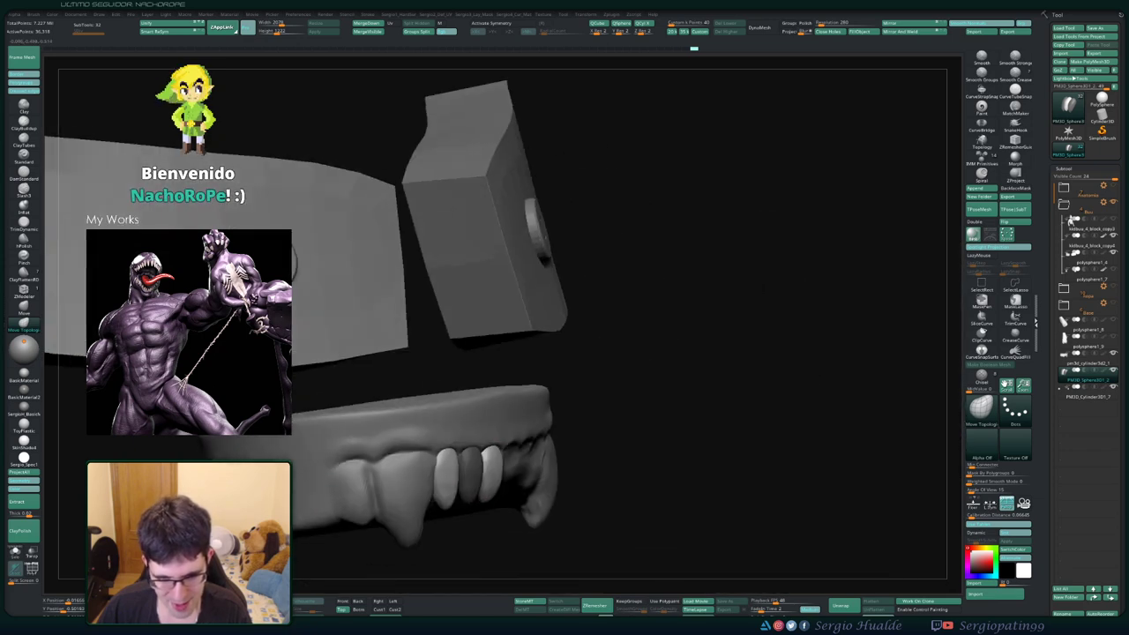
mouse_move(478, 480)
right_mouse_down()
mouse_move(480, 507)
mouse_move(454, 493)
right_mouse_up()
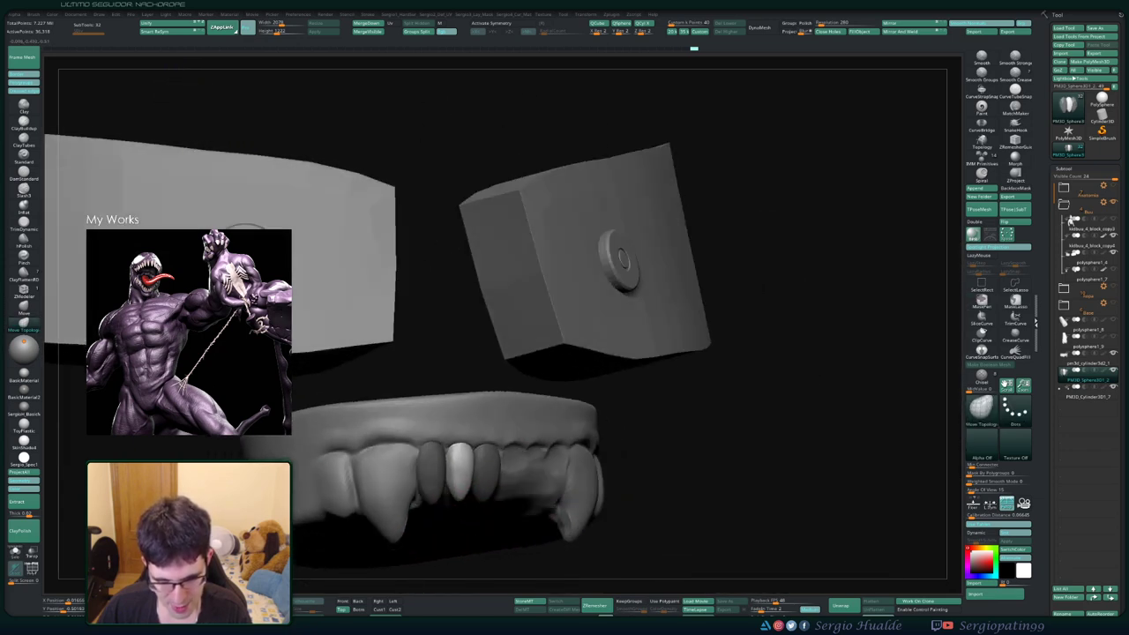
Make the side teeth active and isolate the six front teeth in front view
left_click(437, 481, "alt")
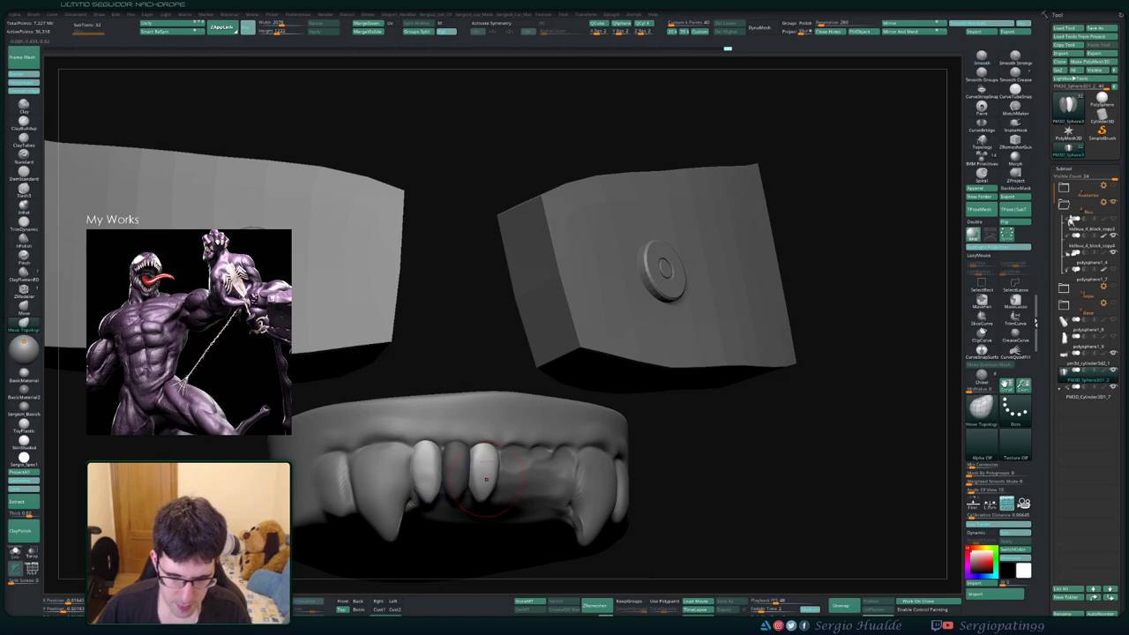
mouse_move(485, 511)
right_mouse_down()
mouse_move(515, 510)
mouse_move(494, 472)
mouse_move(496, 450)
right_mouse_up()
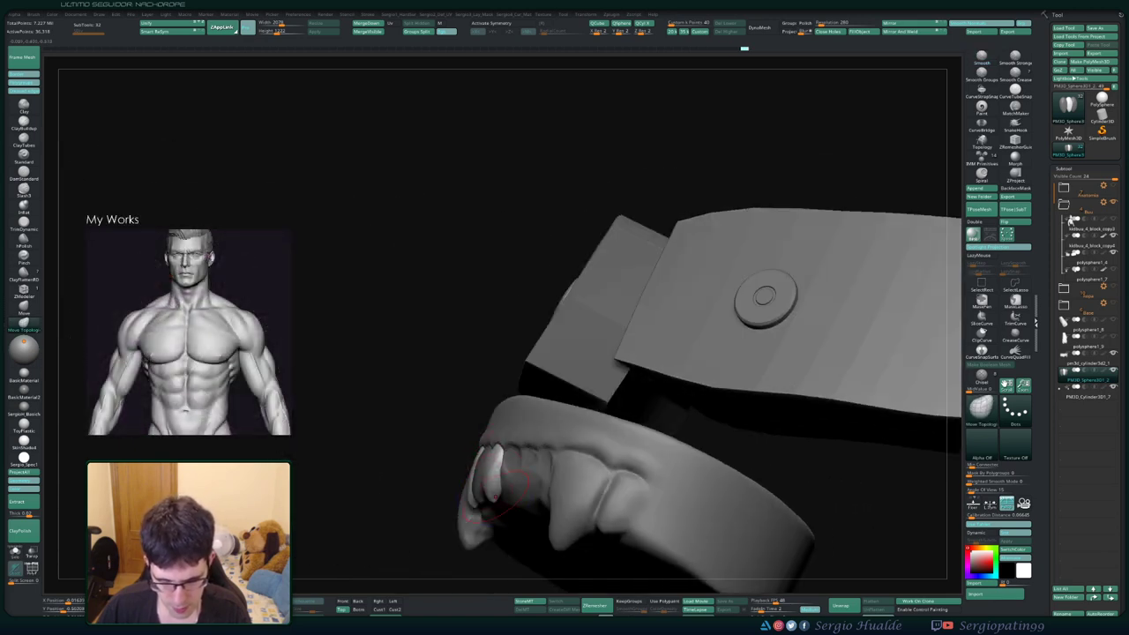
mouse_move(494, 489)
right_mouse_down("shift")
mouse_move(524, 510)
mouse_move(499, 472)
right_mouse_up("shift")
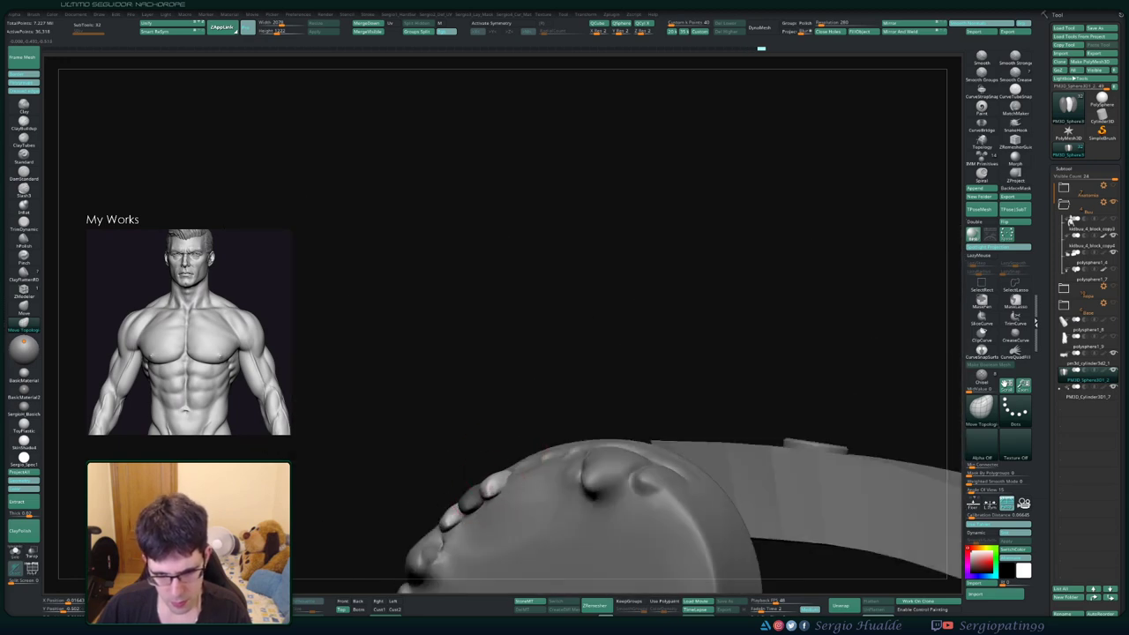
mouse_move(488, 490)
right_mouse_down()
mouse_move(544, 500)
mouse_move(544, 423)
right_mouse_up()
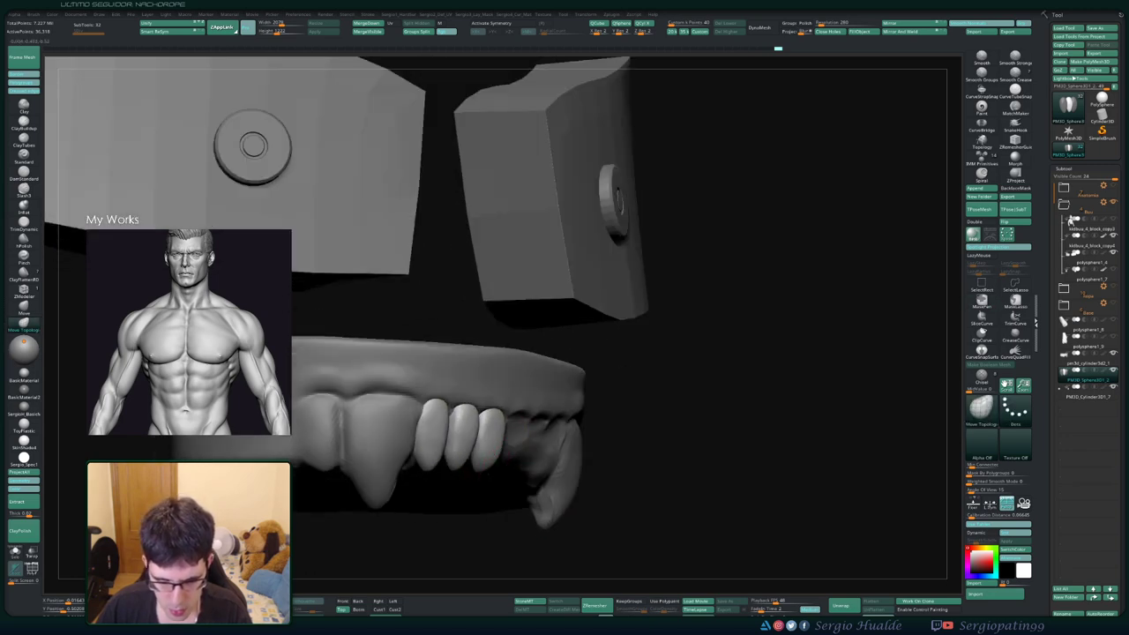
mouse_move(476, 491)
right_mouse_down()
mouse_move(480, 445)
mouse_move(497, 441)
mouse_move(479, 412)
right_mouse_up()
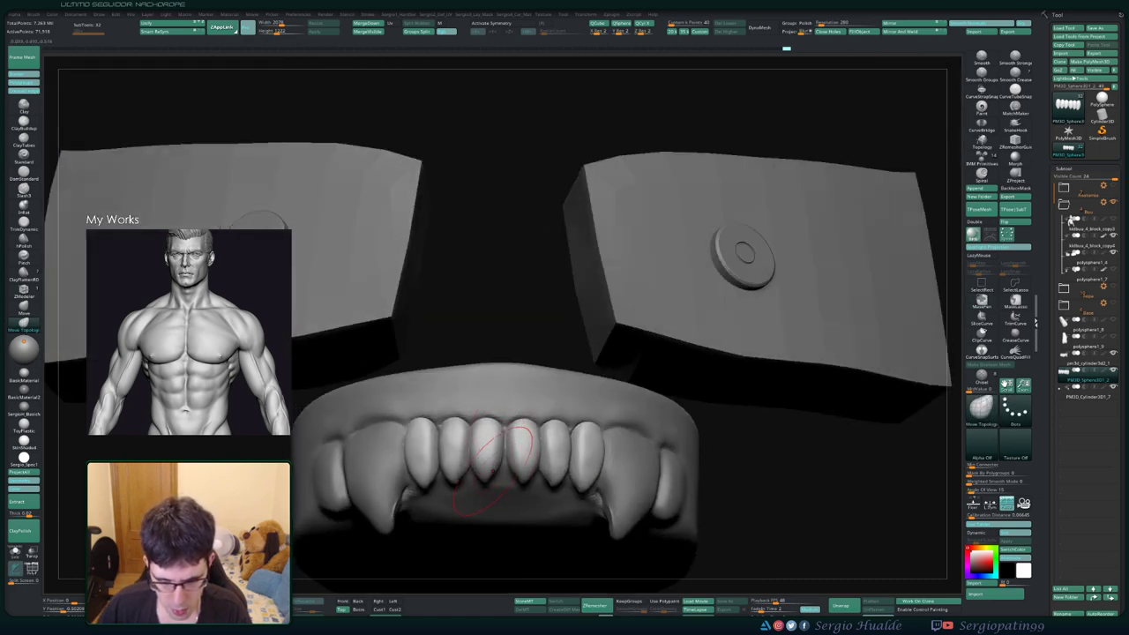
left_click(499, 445, "ctrl+alt+shift")
left_click(502, 455, "ctrl+shift")
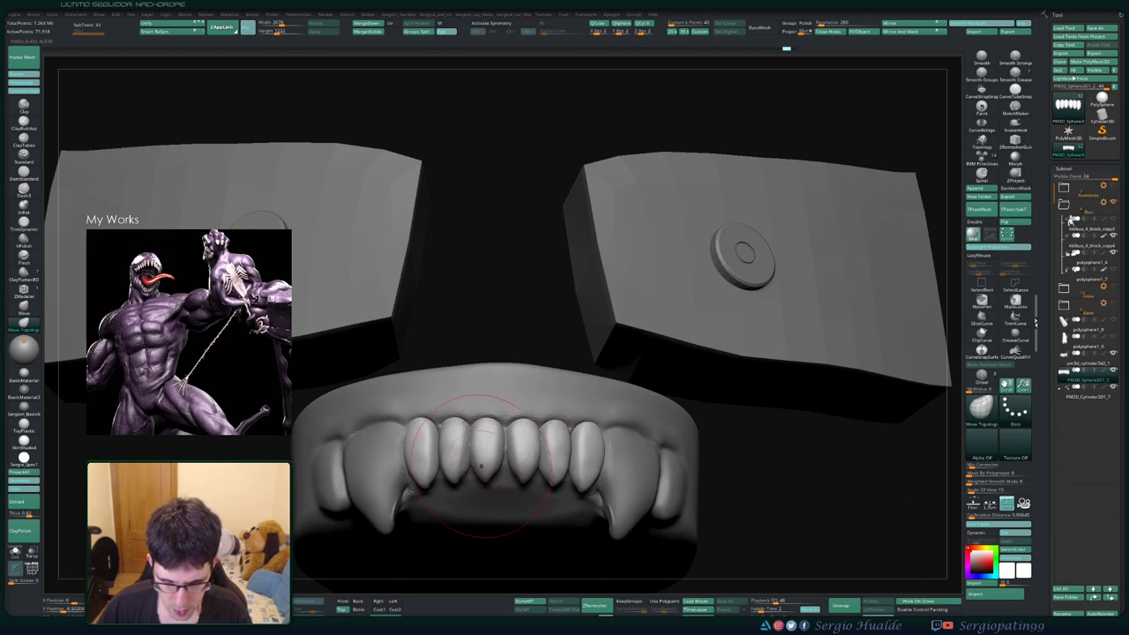
key("bracketright")
key("bracketright")
key("bracketright")
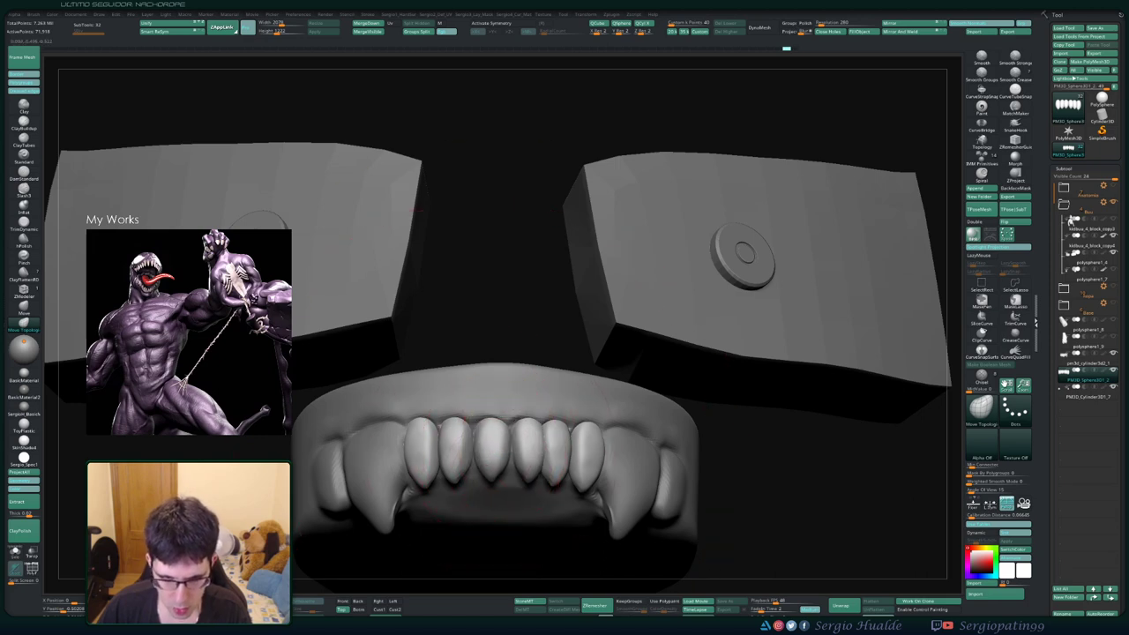
left_click(486, 451, "ctrl+shift")
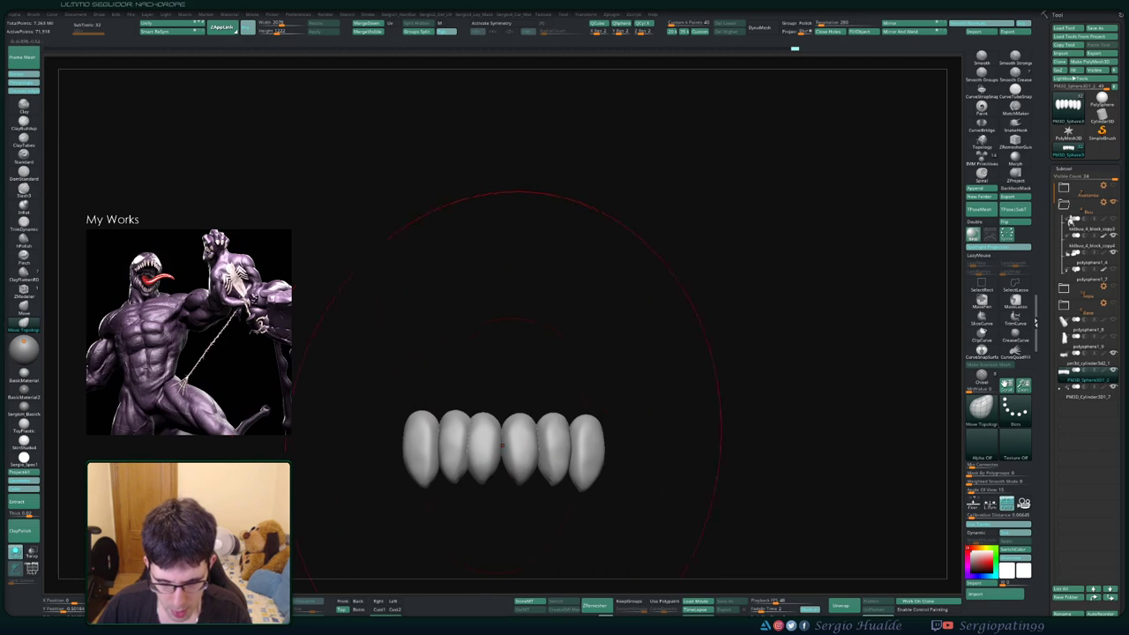
Hide the right three teeth, then shift and tilt the left three with Move Topology
left_click(498, 428, "ctrl+shift")
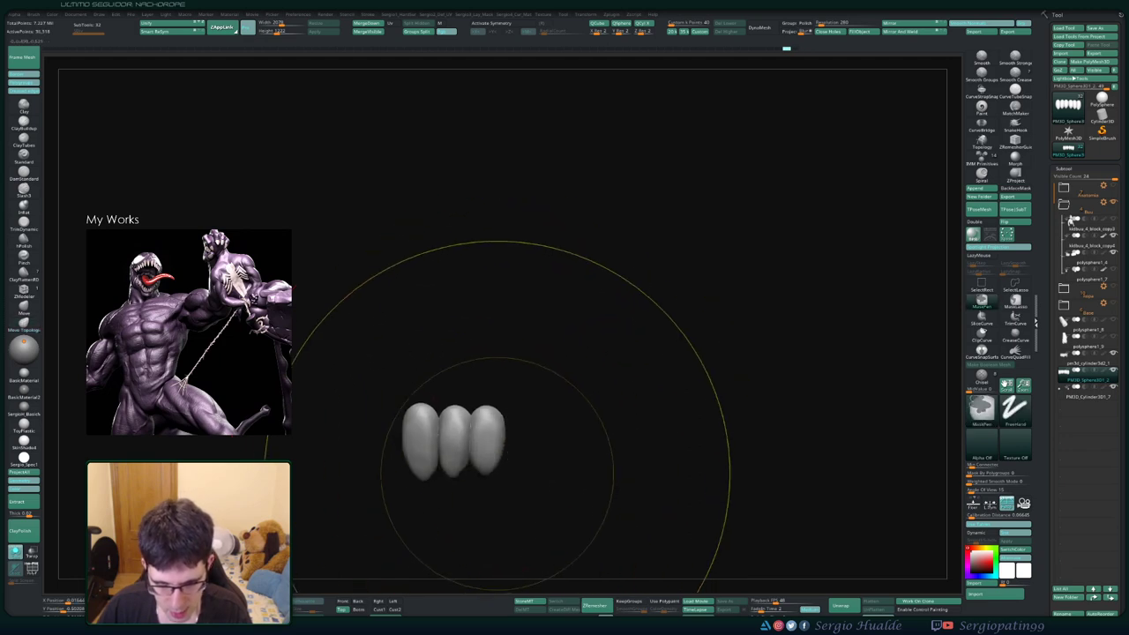
key("b")
key("m")
key("t")
key("bracketleft")
key("bracketleft")
key("bracketleft")
key("bracketleft")
key("bracketleft")
left_click_drag(504, 439, 566, 438)
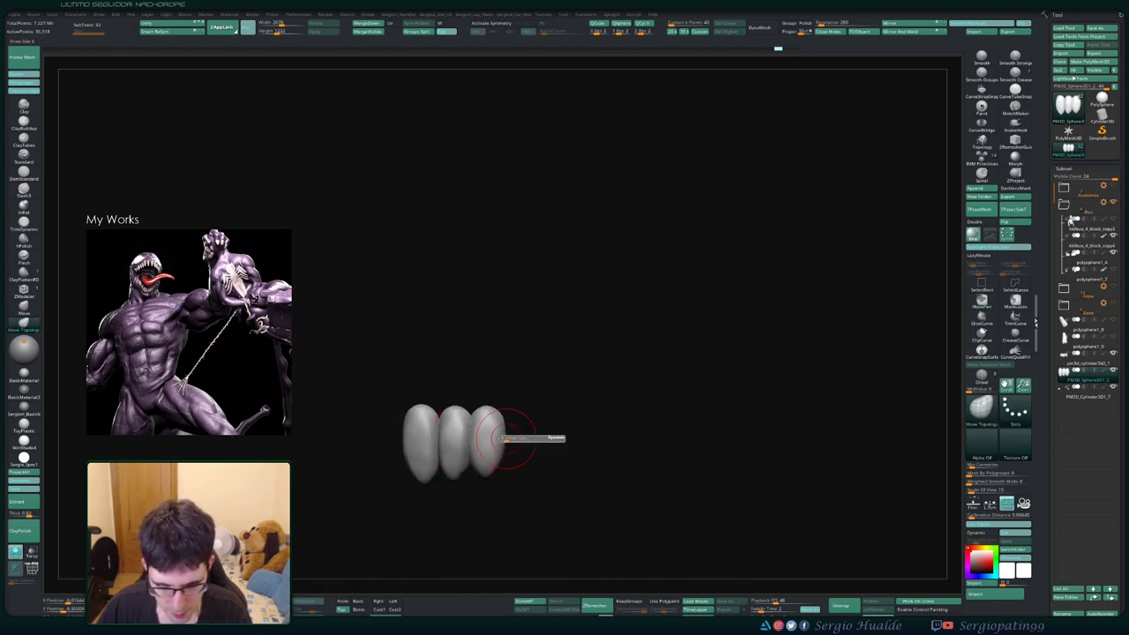
left_click_drag(501, 426, 504, 423)
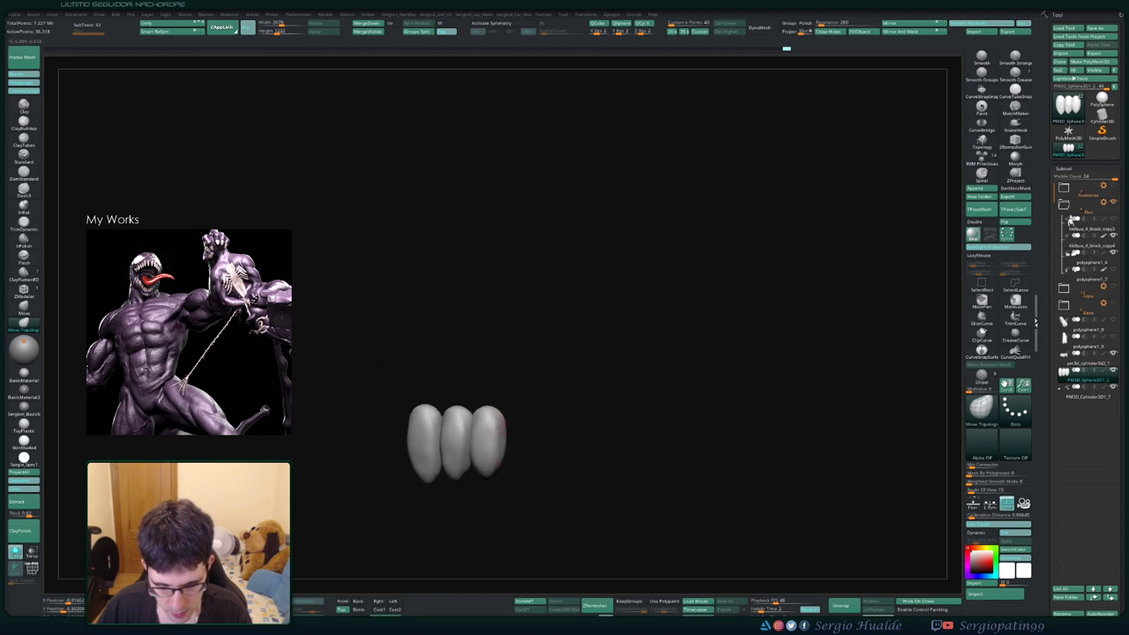
Unhide the three teeth, briefly switch to Smooth, and zoom out to show all six
left_click(660, 260, "ctrl+shift")
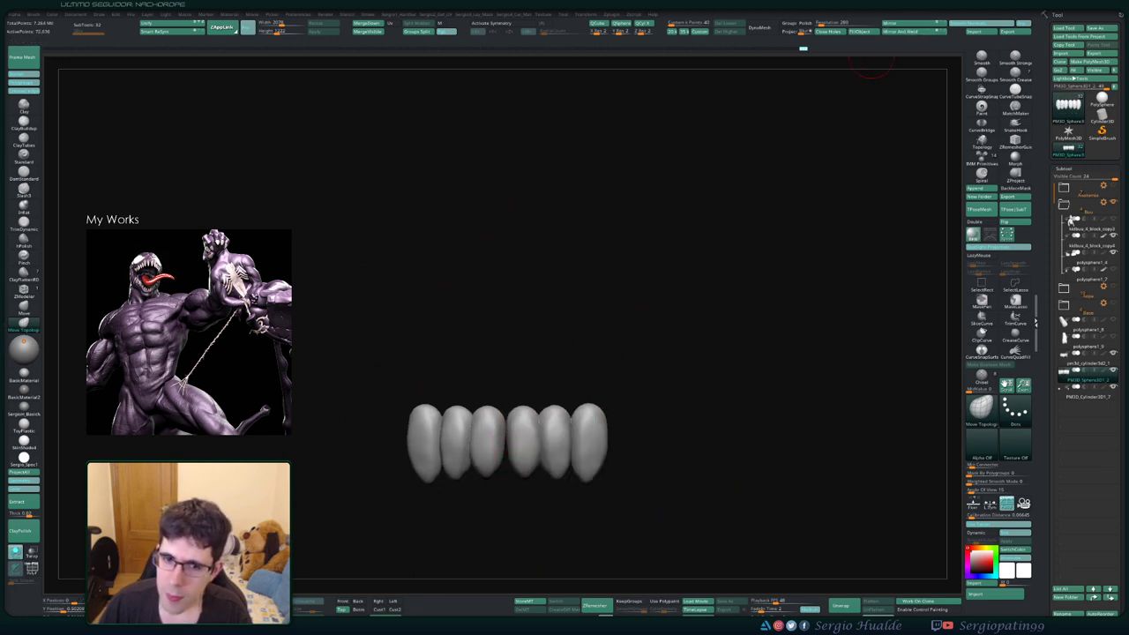
key("b")
key("m")
key("v")
scroll(512, 414, "up", 3)
scroll(529, 406, "up", 3)
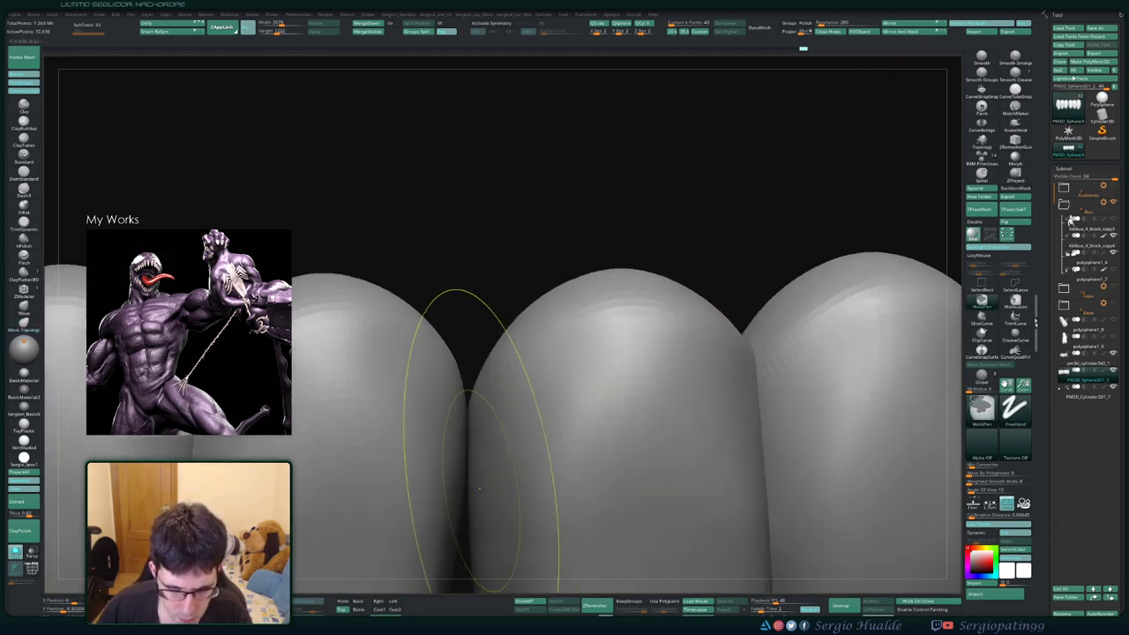
scroll(564, 379, "up", 3)
scroll(565, 379, "up", 2)
key("shift")
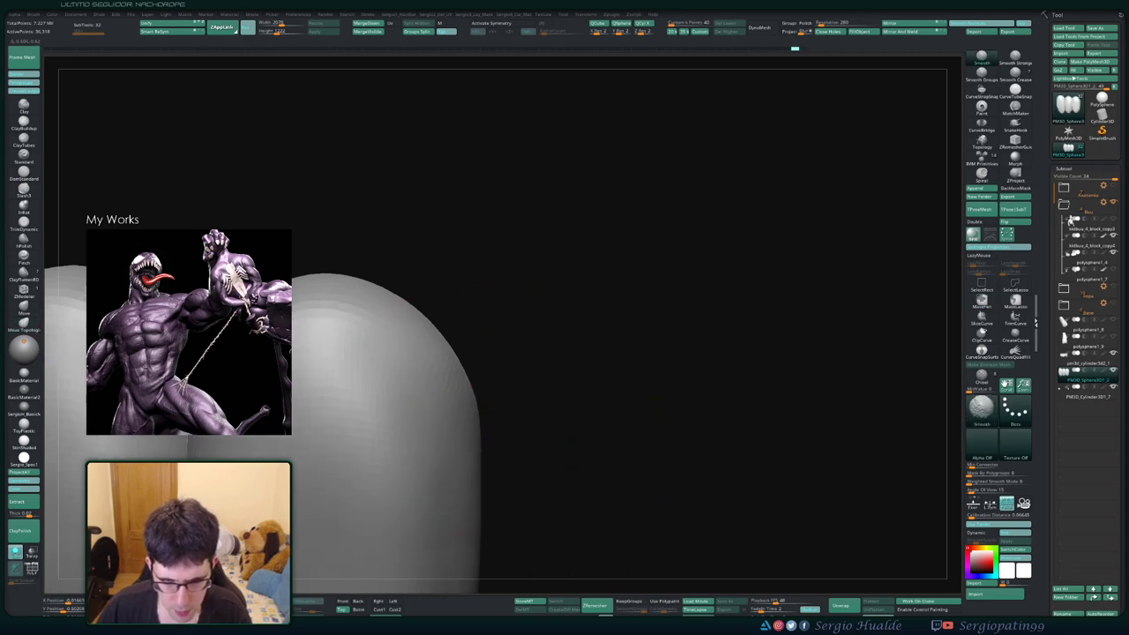
scroll(564, 353, "down", 5)
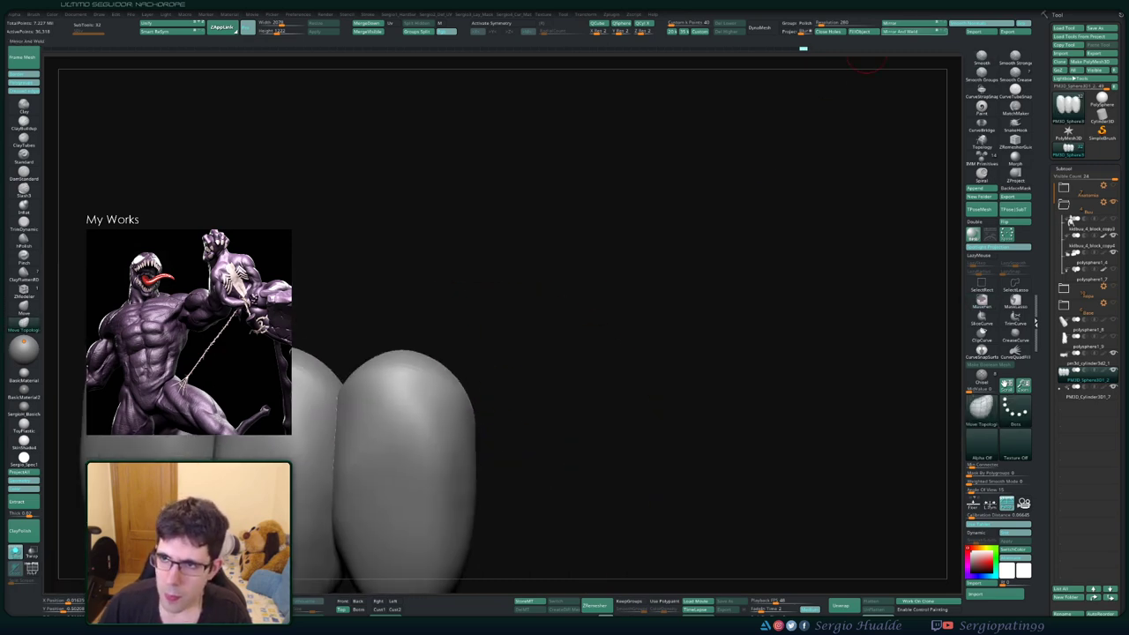
left_click(624, 291, "ctrl+shift")
scroll(564, 379, "down", 3)
scroll(529, 388, "down", 2)
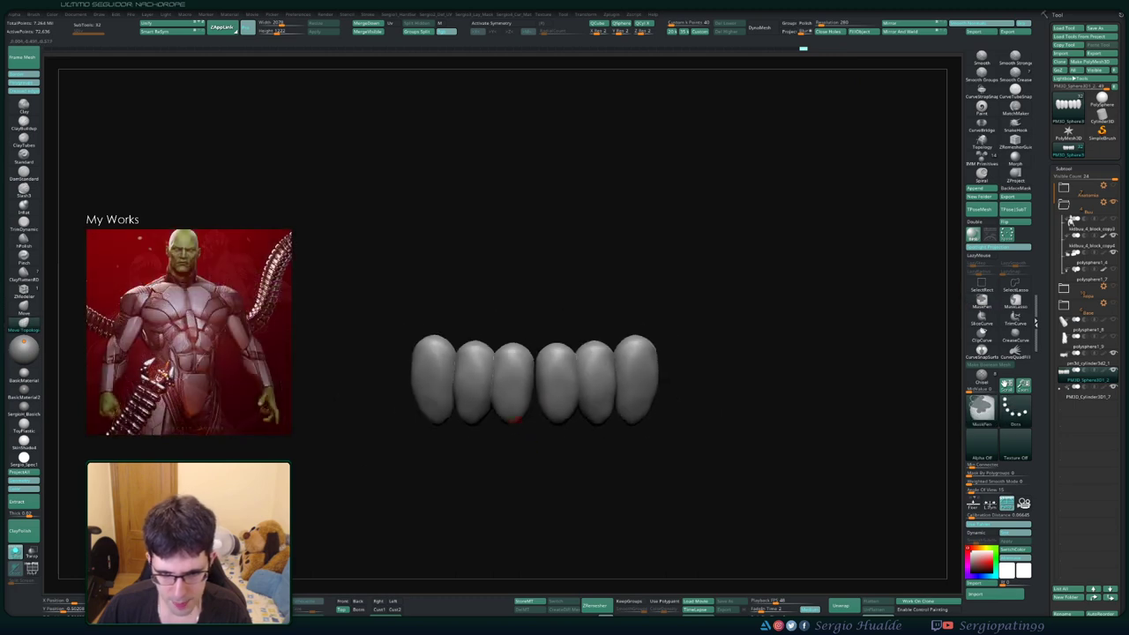
Unhide all geometry so the gums, fangs and plates reappear around the six teeth
left_click_drag(670, 265, 379, 565, "ctrl+shift")
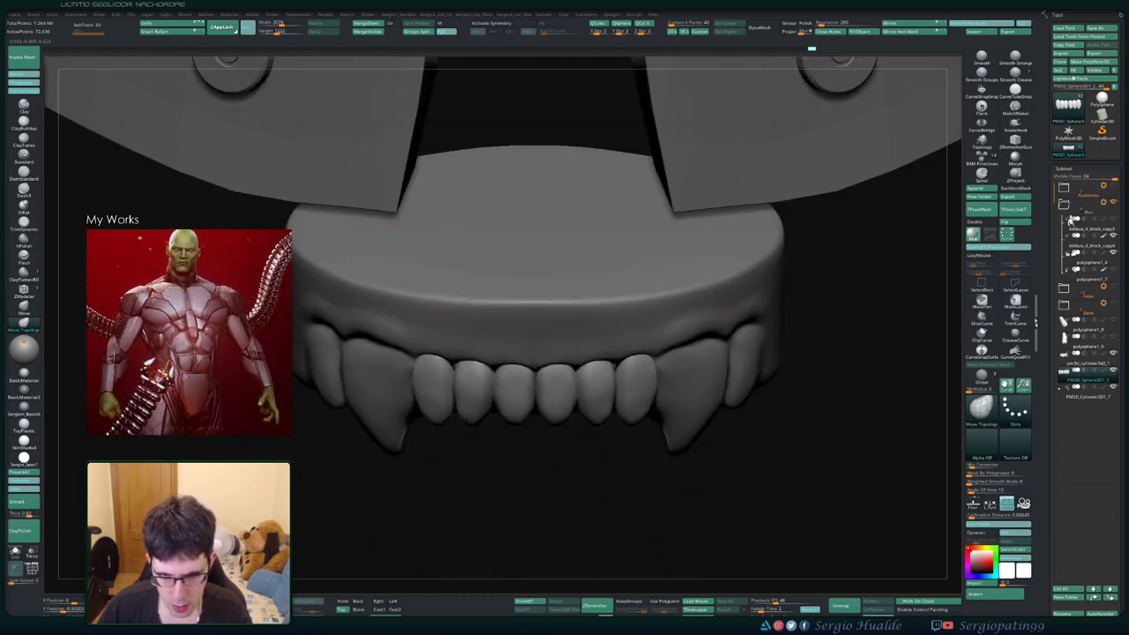
right_click_drag(599, 437, 591, 406)
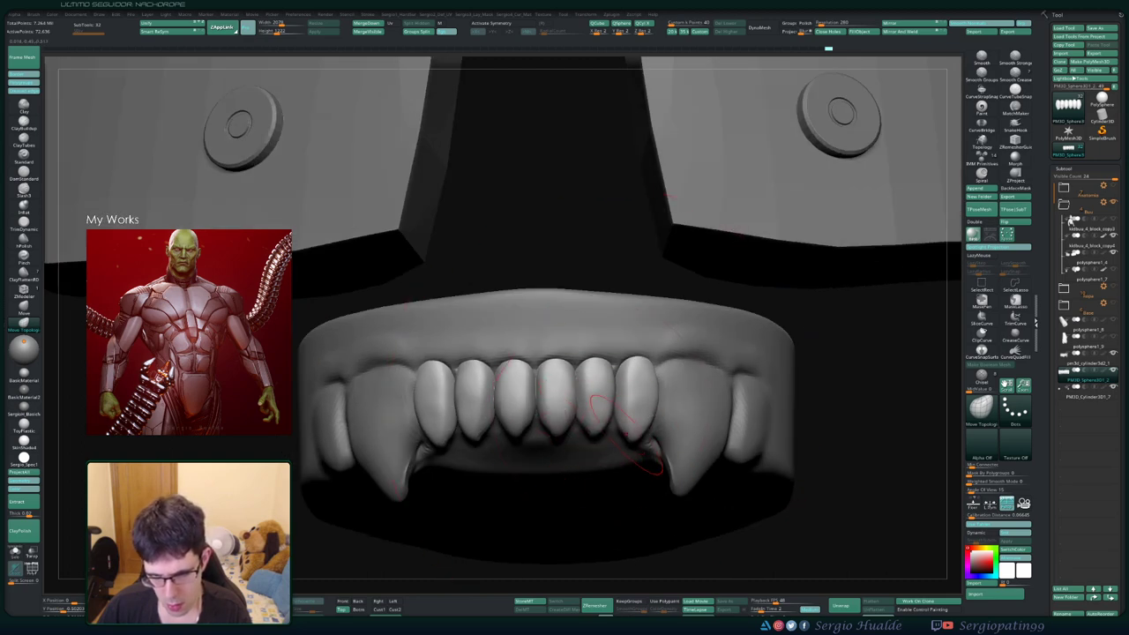
right_click_drag(641, 394, 454, 414)
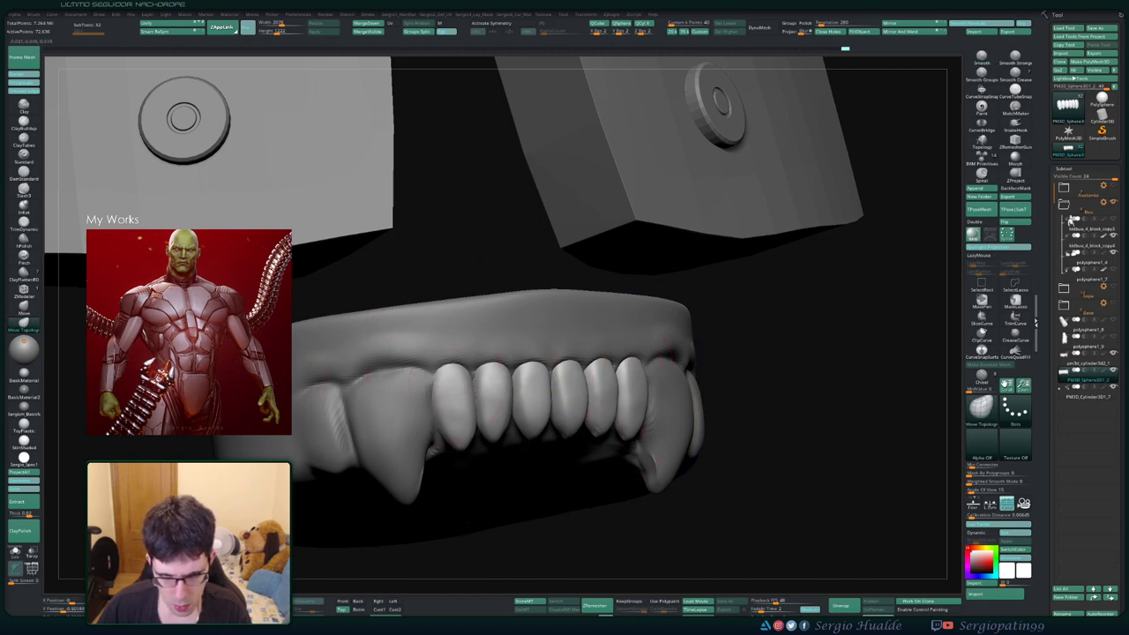
key("f")
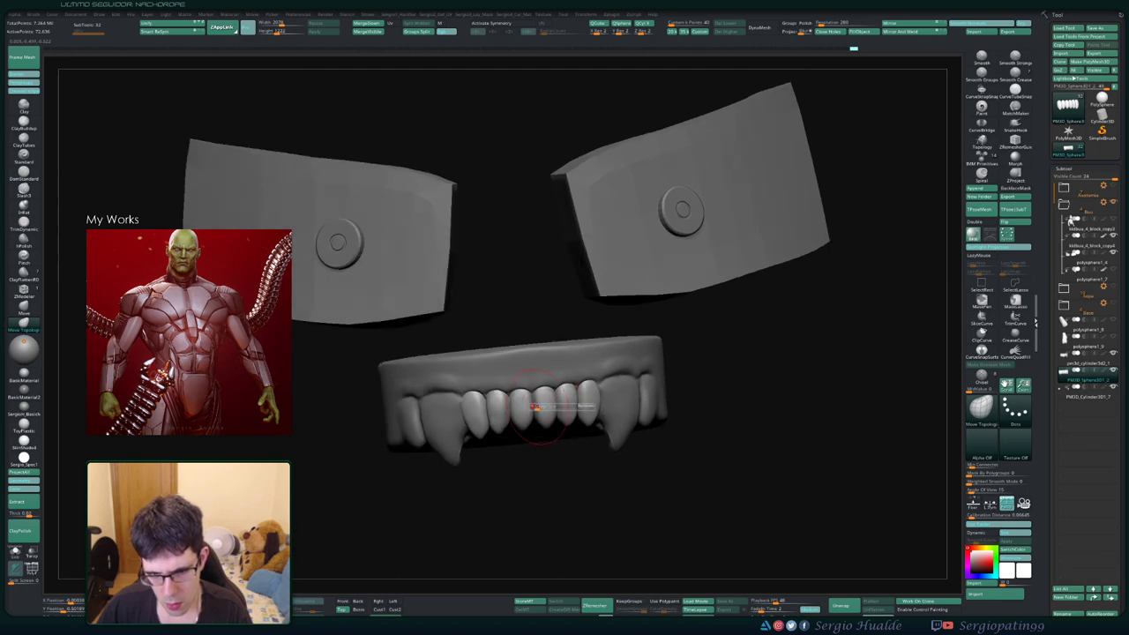
right_click_drag(527, 408, 541, 403)
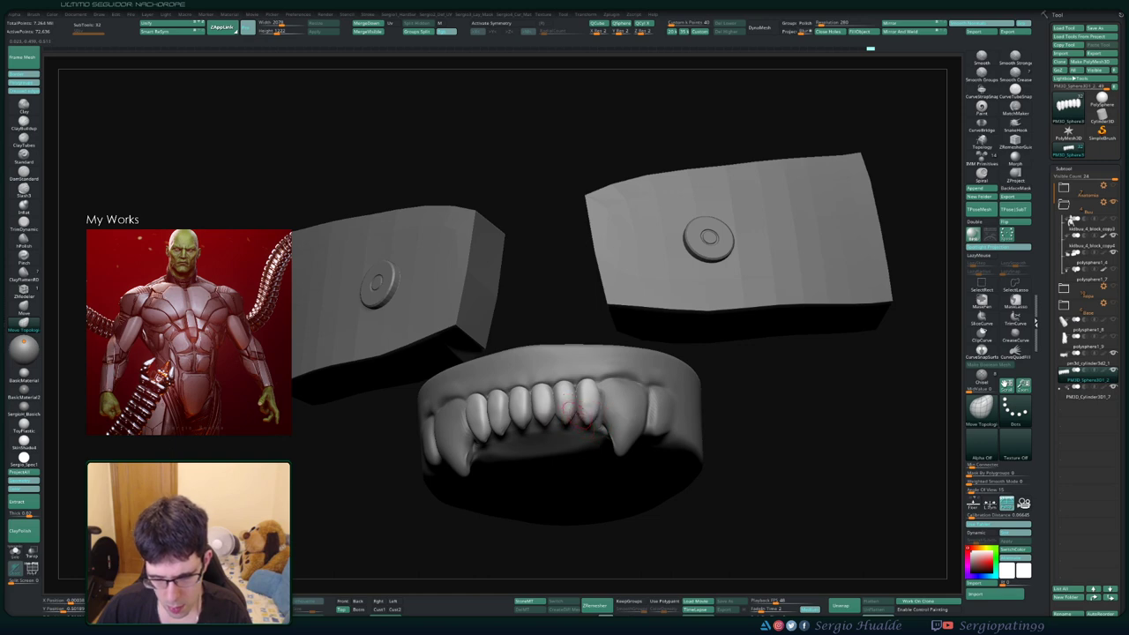
Switch to the Move brush and orbit around the teeth to inspect the gums and fangs
key("b")
key("m")
key("v")
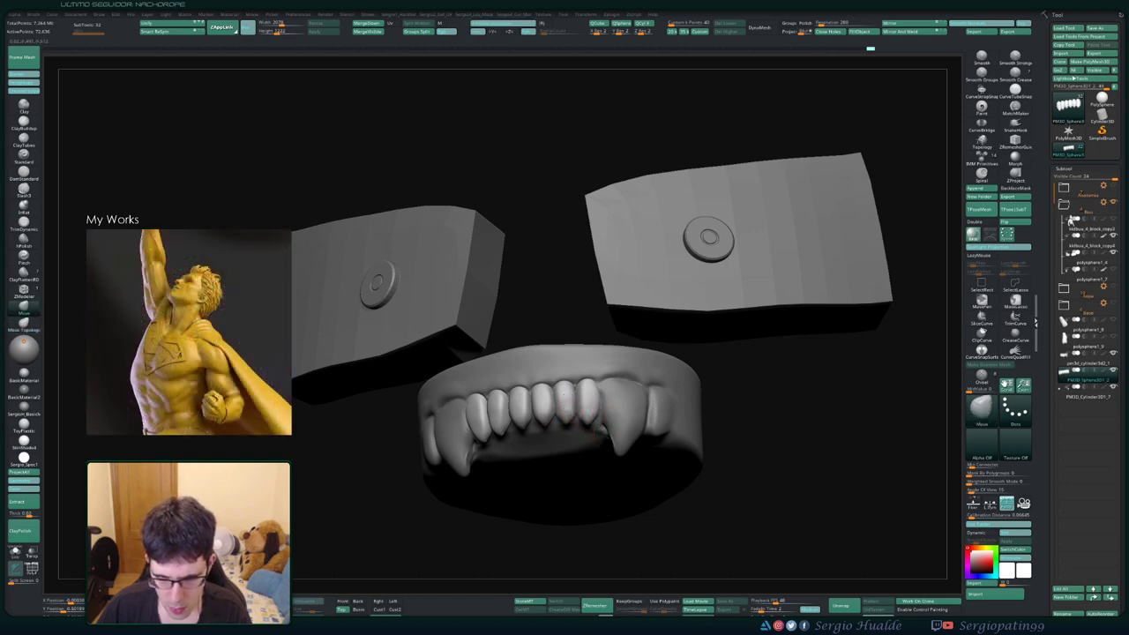
right_click_drag(543, 422, 527, 421)
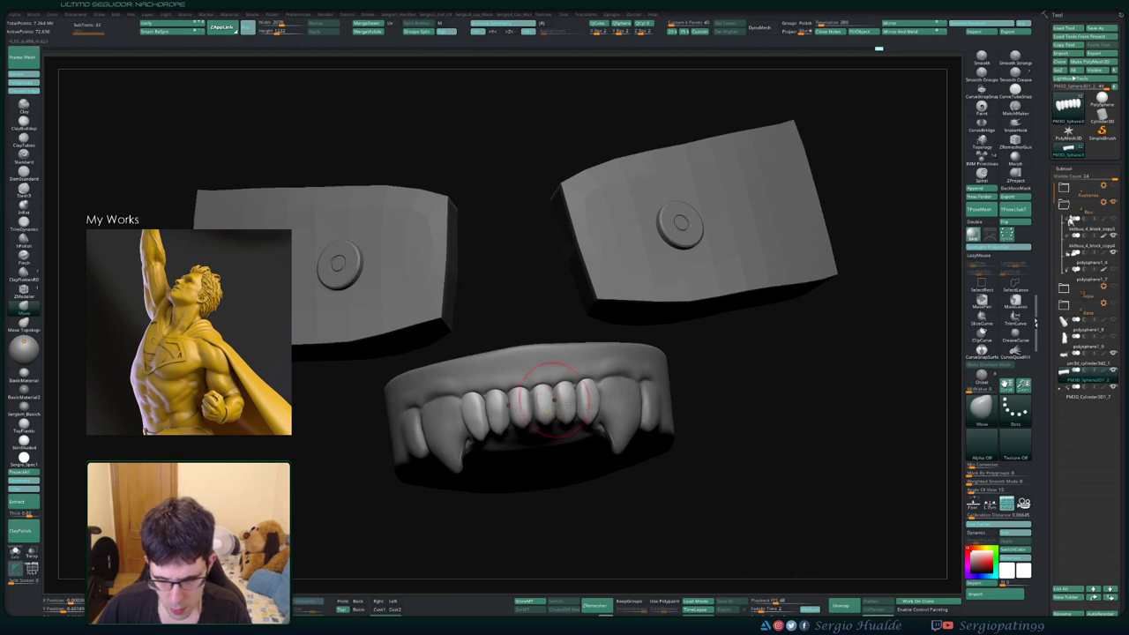
mouse_move(564, 388)
right_mouse_down()
mouse_move(579, 378)
mouse_move(591, 432)
mouse_move(568, 410)
mouse_move(521, 401)
mouse_move(538, 414)
mouse_move(519, 402)
right_mouse_up()
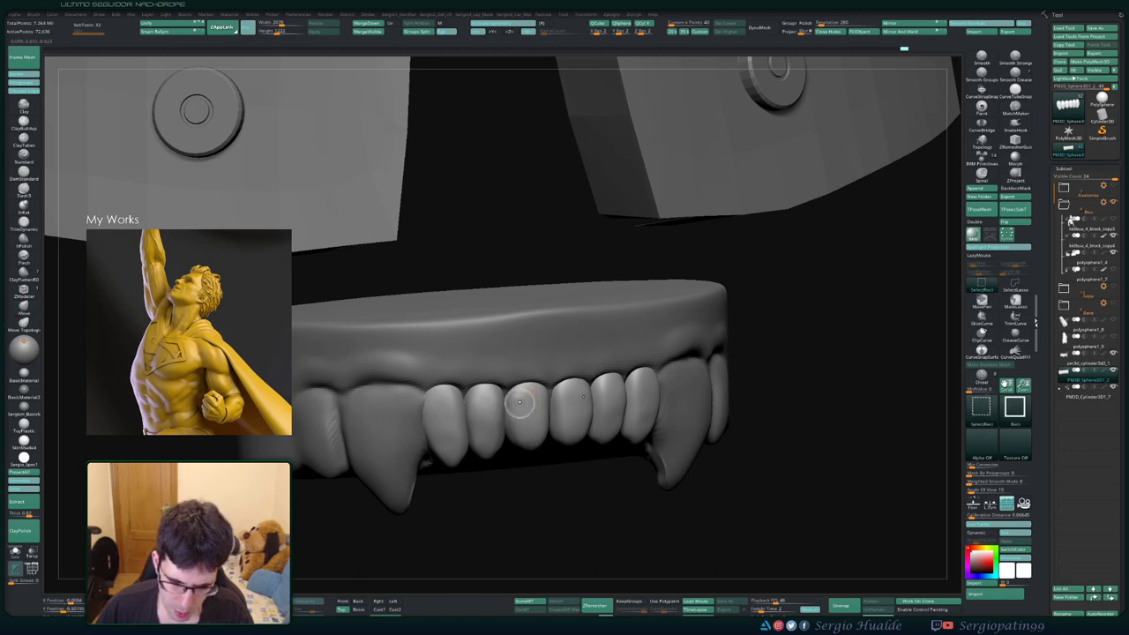
key("ctrl+shift")
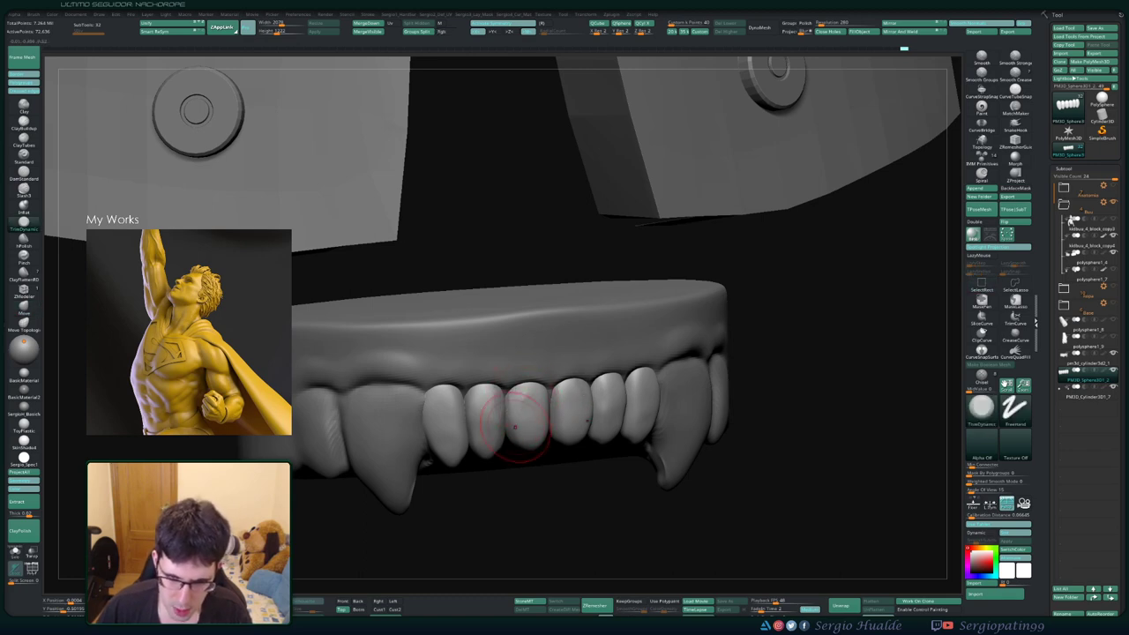
right_click_drag(527, 398, 542, 395)
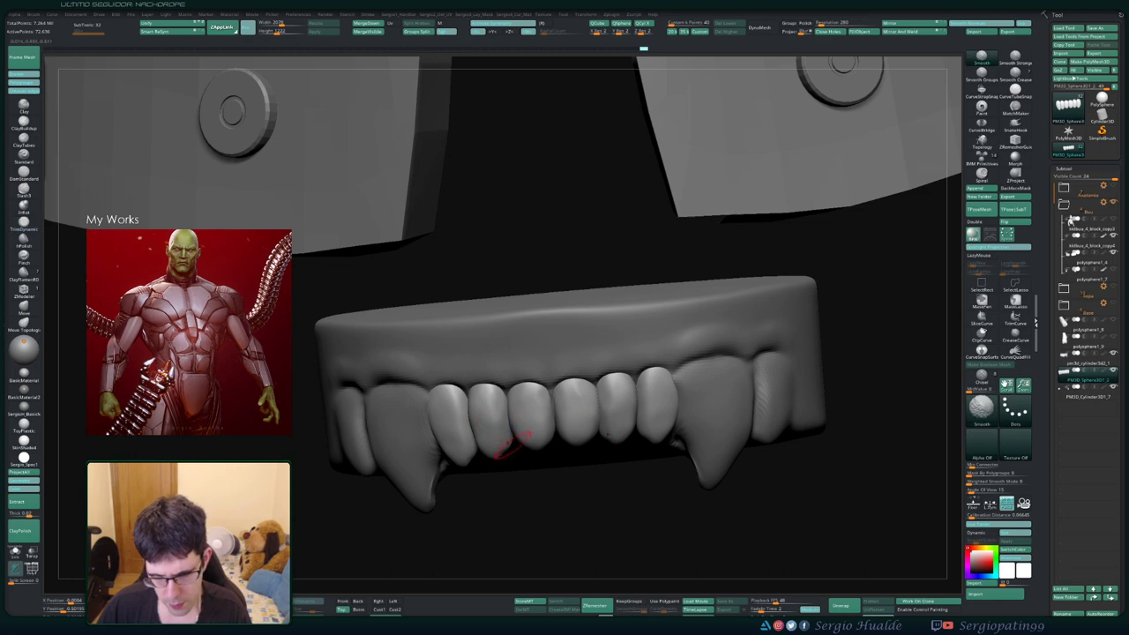
mouse_move(496, 419)
right_mouse_down()
mouse_move(541, 415)
mouse_move(546, 456)
mouse_move(550, 433)
mouse_move(509, 436)
right_mouse_up()
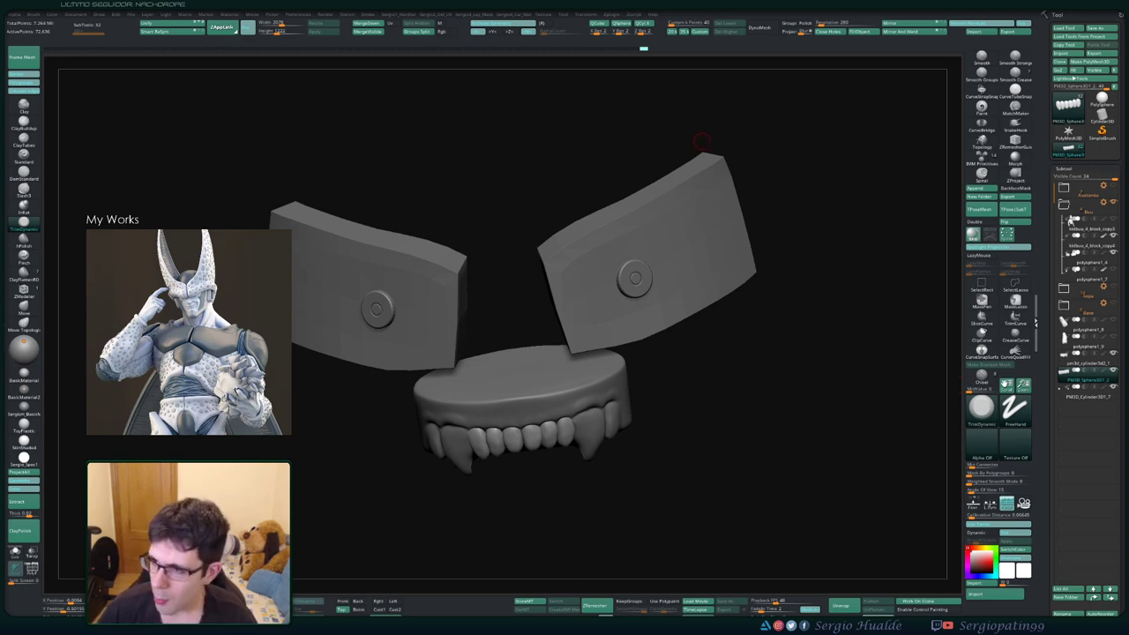
Orbit to a near-front view of the jaw and isolate the six front teeth, hiding gums, fangs and plates
left_click_drag(706, 366, 644, 316)
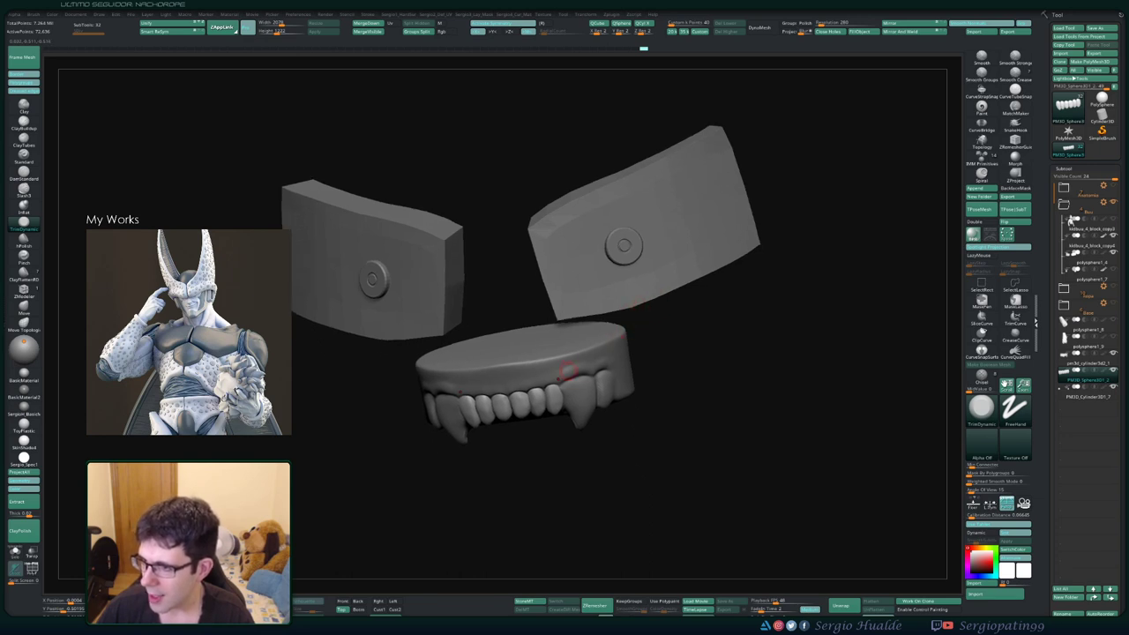
mouse_move(580, 377)
left_mouse_down()
mouse_move(583, 355)
mouse_move(534, 399)
left_mouse_up()
key("f")
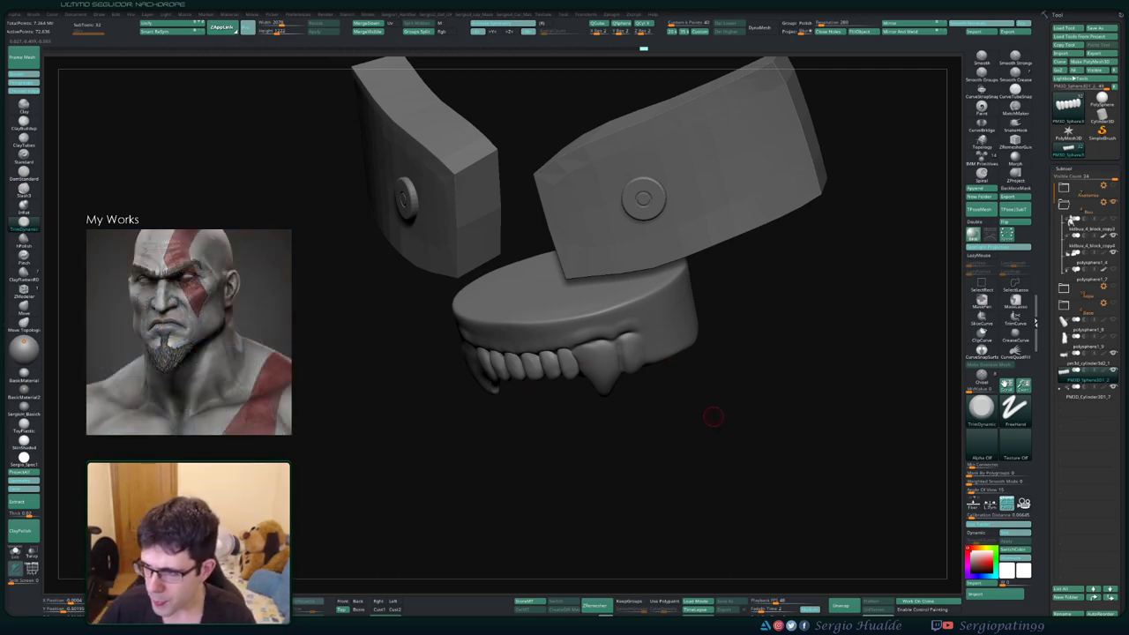
left_click_drag(714, 416, 685, 385)
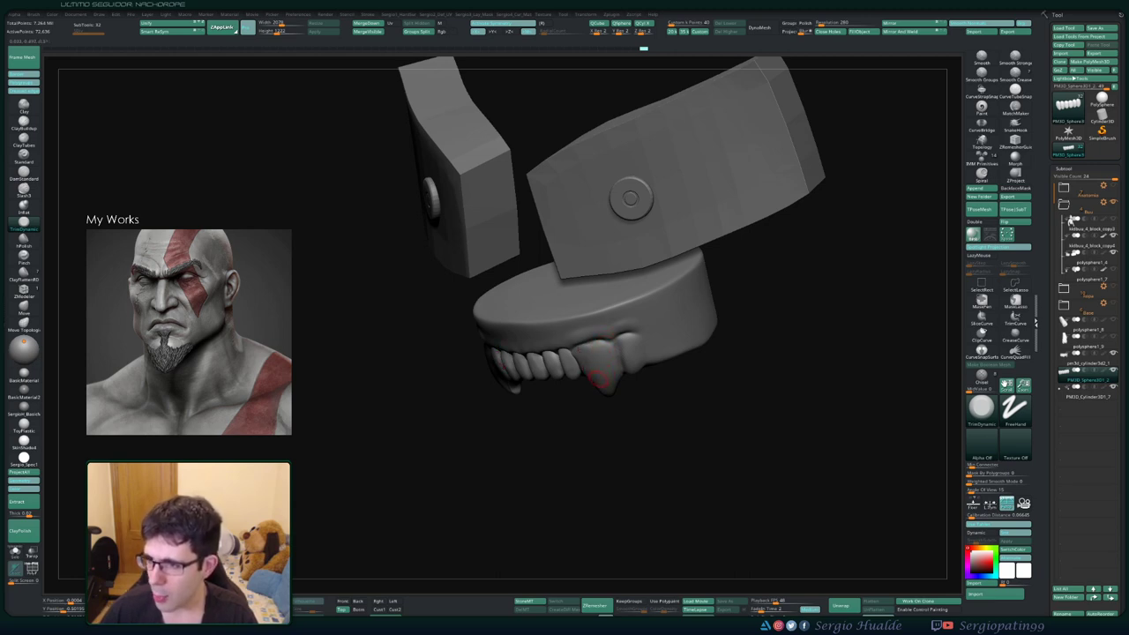
mouse_move(593, 384)
left_mouse_down()
mouse_move(564, 440)
mouse_move(603, 357)
left_mouse_up()
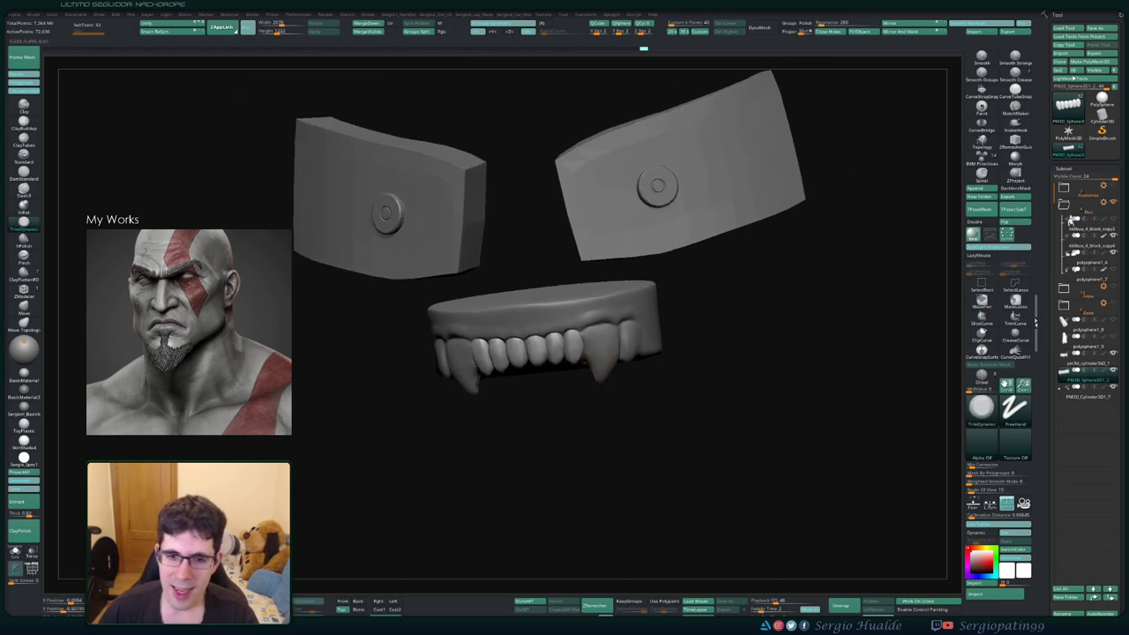
left_click_drag(603, 357, 586, 344)
Keep only the teeth visible, frame them and turn the row to a side view
left_click(586, 344, "ctrl+shift")
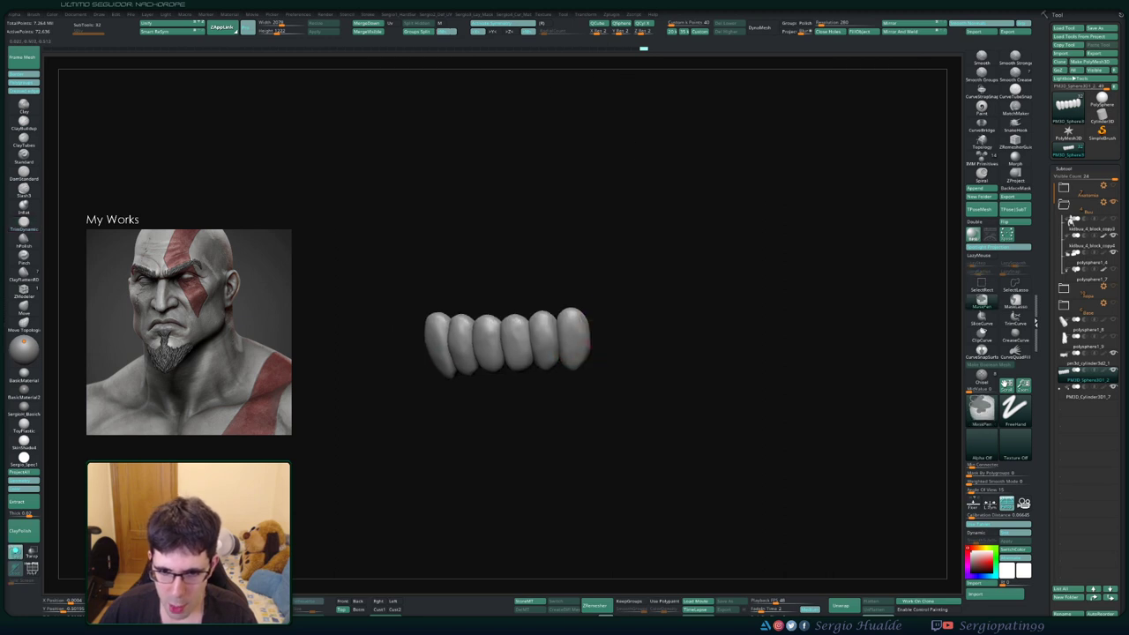
key("f")
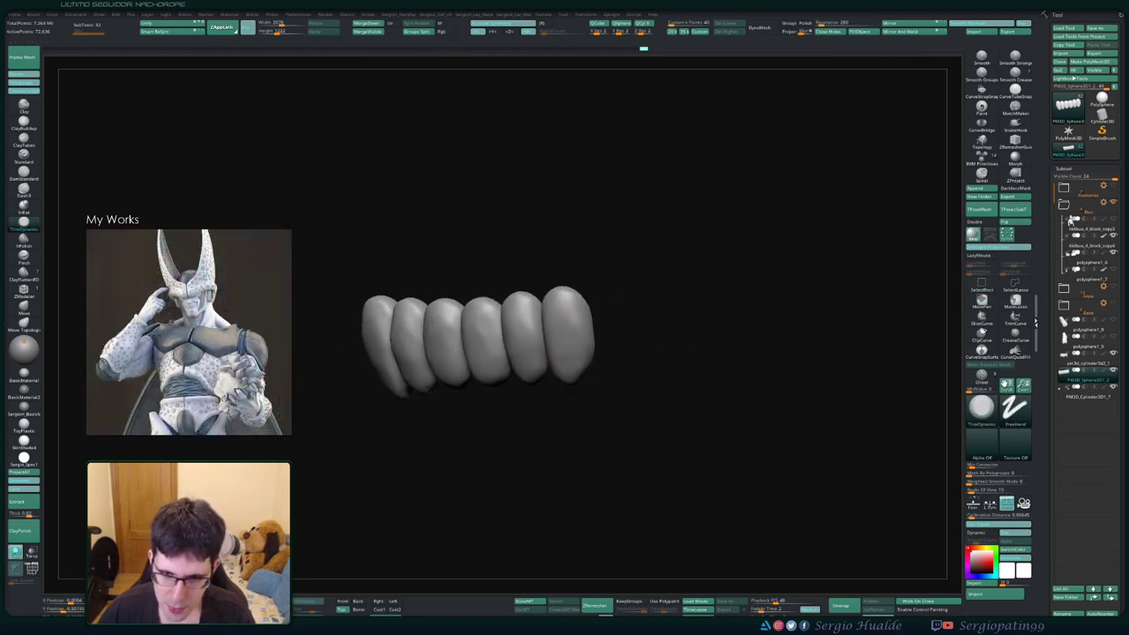
left_click_drag(617, 344, 585, 368)
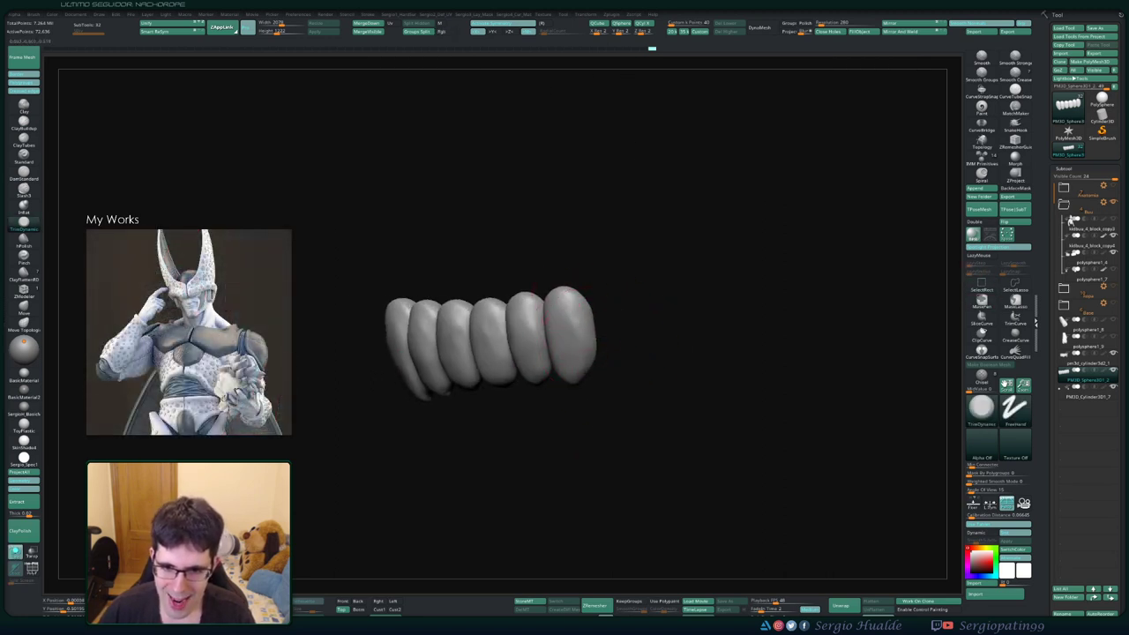
left_click_drag(545, 316, 597, 338)
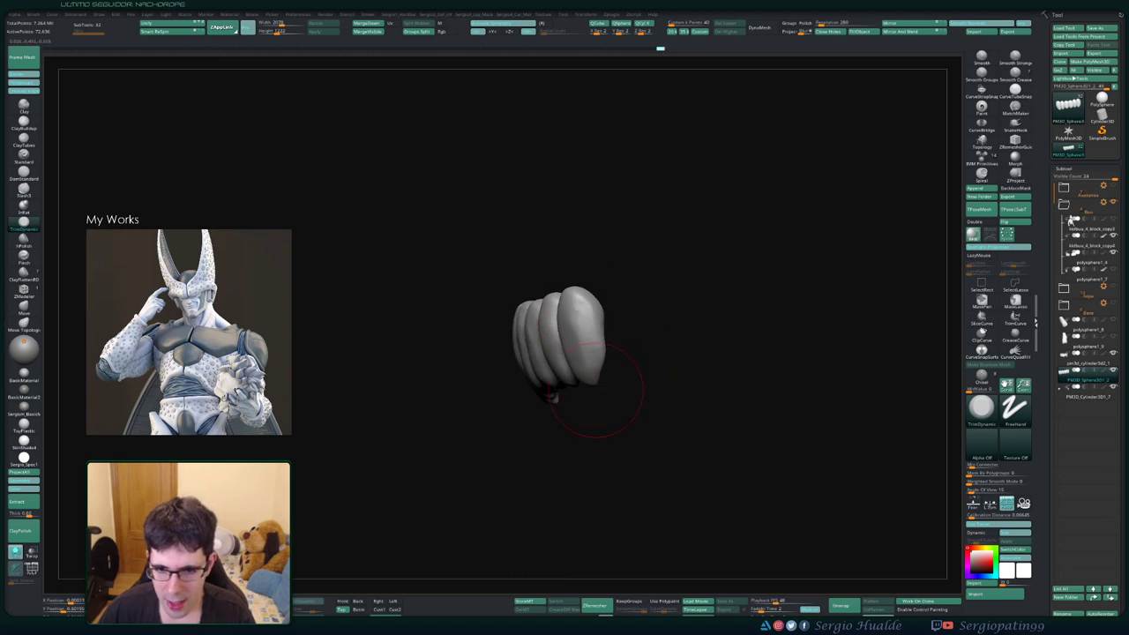
mouse_move(597, 390)
left_mouse_down()
mouse_move(582, 315)
mouse_move(594, 318)
left_mouse_up()
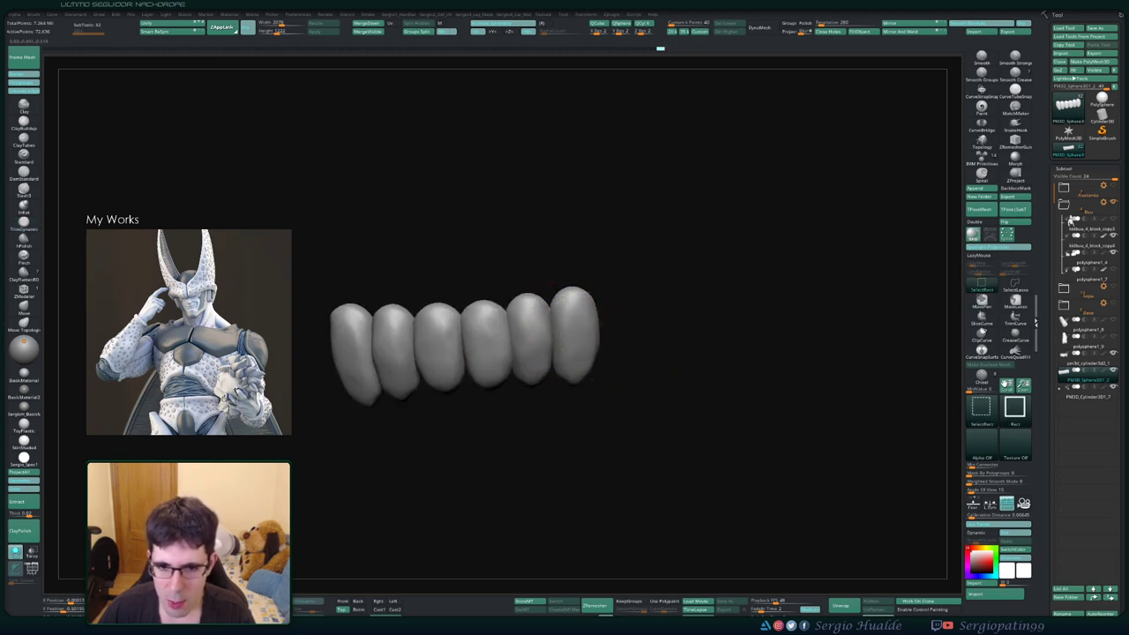
Hide the middle four teeth and turn the remaining right tooth to face the front
left_click_drag(370, 293, 554, 402, "ctrl+alt+shift")
left_click_drag(606, 313, 614, 309)
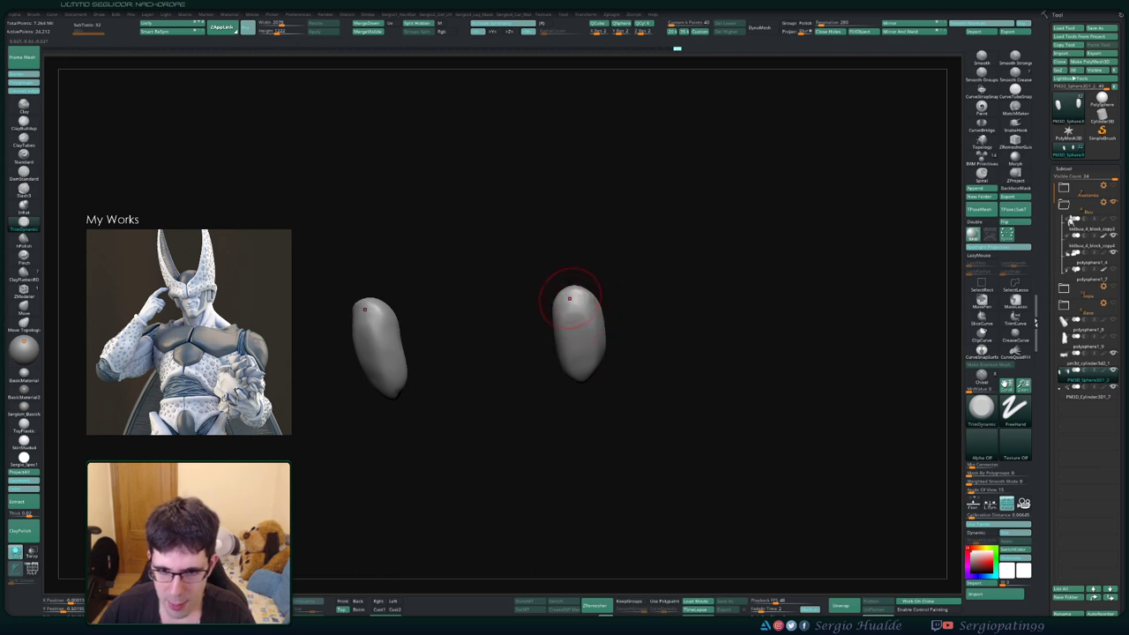
left_click_drag(606, 300, 631, 304)
left_click_drag(608, 342, 562, 354)
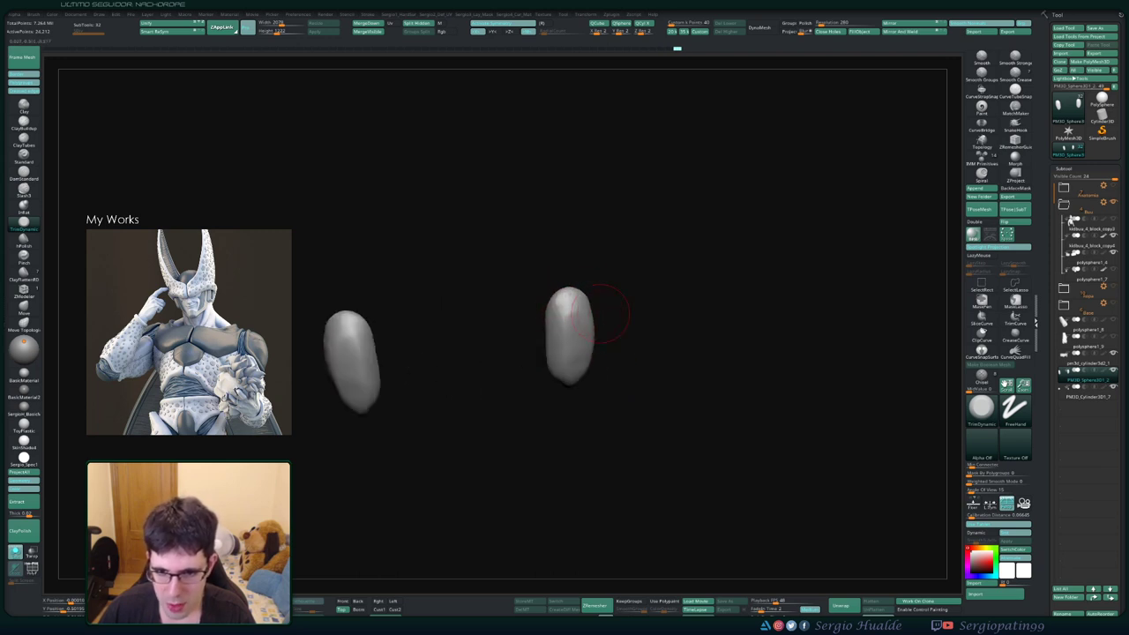
left_click_drag(565, 397, 546, 348)
mouse_move(549, 395)
left_mouse_down()
mouse_move(561, 365)
mouse_move(549, 403)
left_mouse_up()
Reshape the tooth into a tapered form with Clay, Smooth and Move brushes, then unhide all six teeth
key("b")
key("c")
key("l")
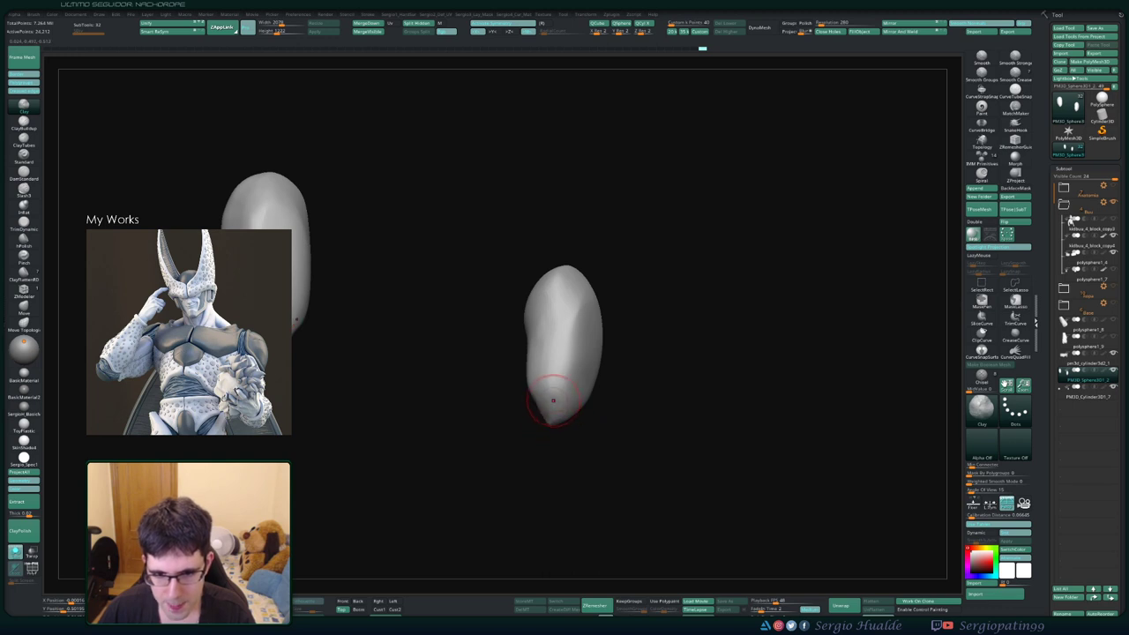
key("shift")
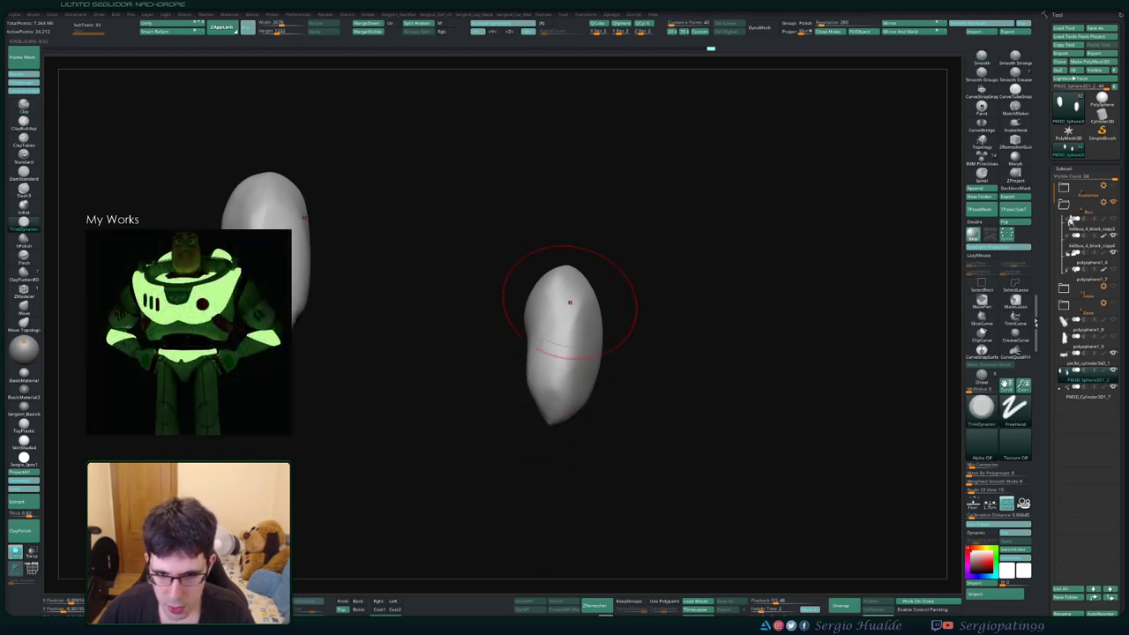
left_click_drag(609, 326, 554, 429)
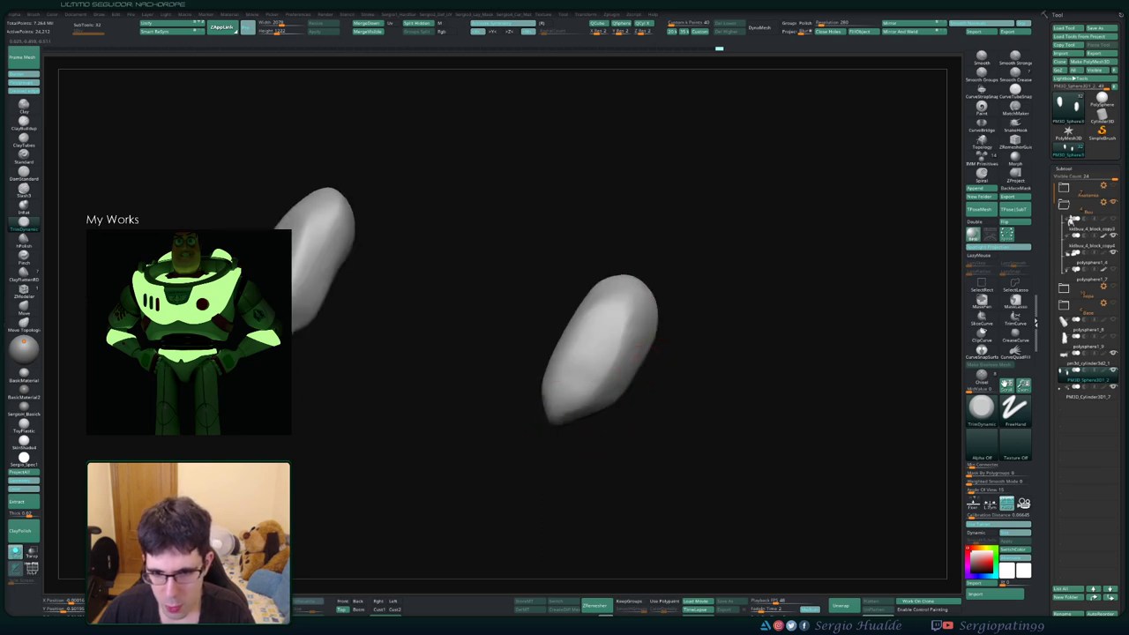
left_click_drag(633, 340, 588, 352)
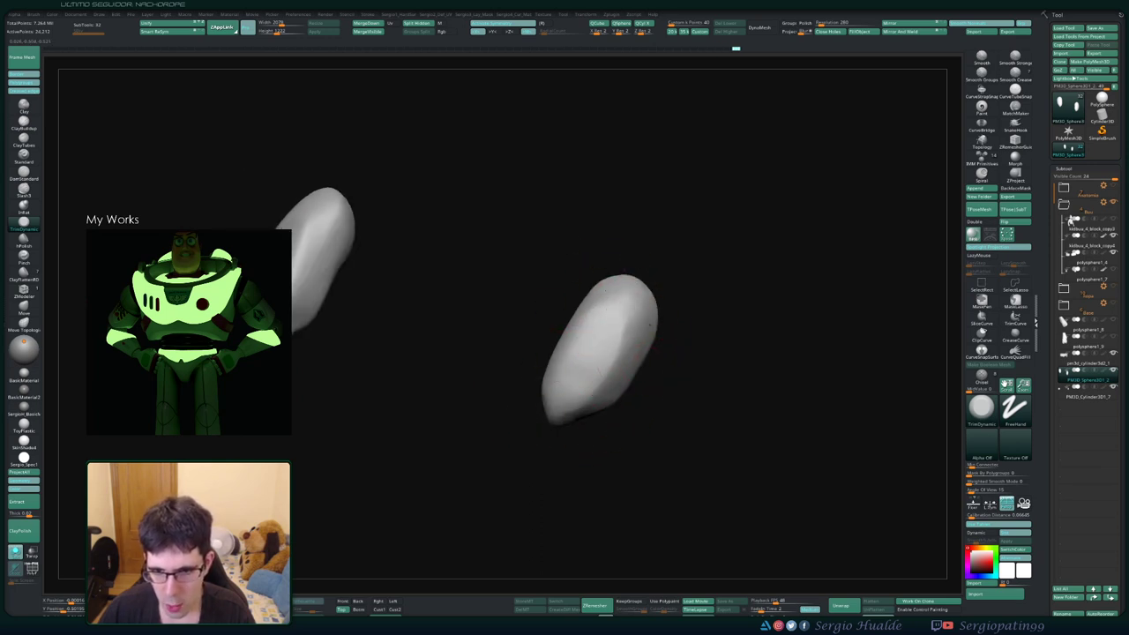
left_click_drag(644, 398, 609, 401)
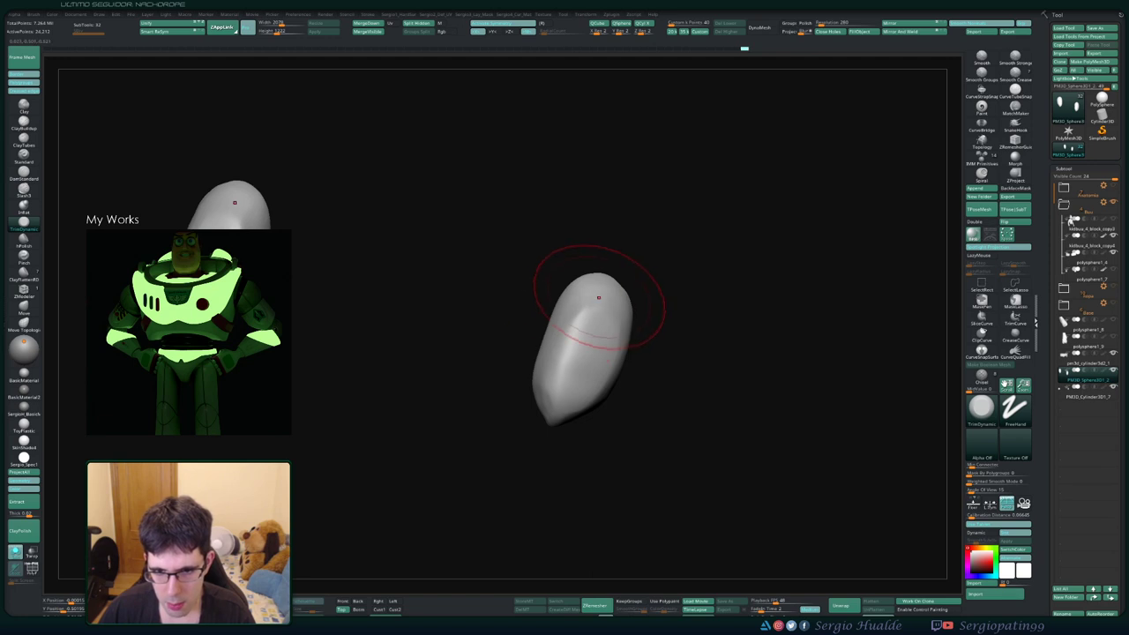
key("b")
key("m")
key("v")
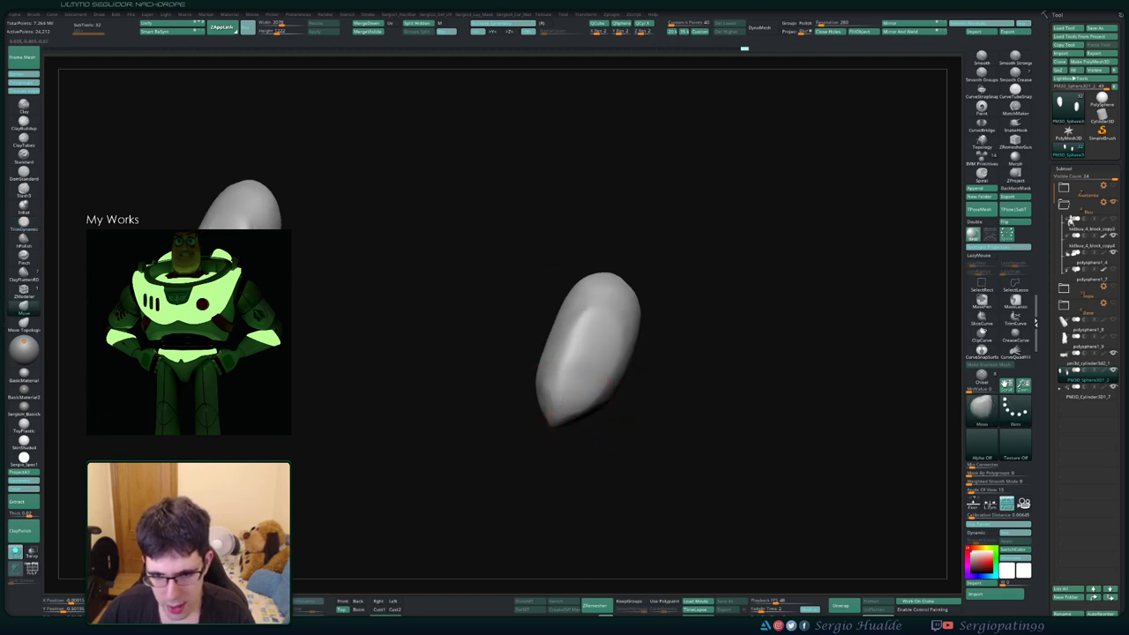
left_click_drag(559, 425, 581, 413)
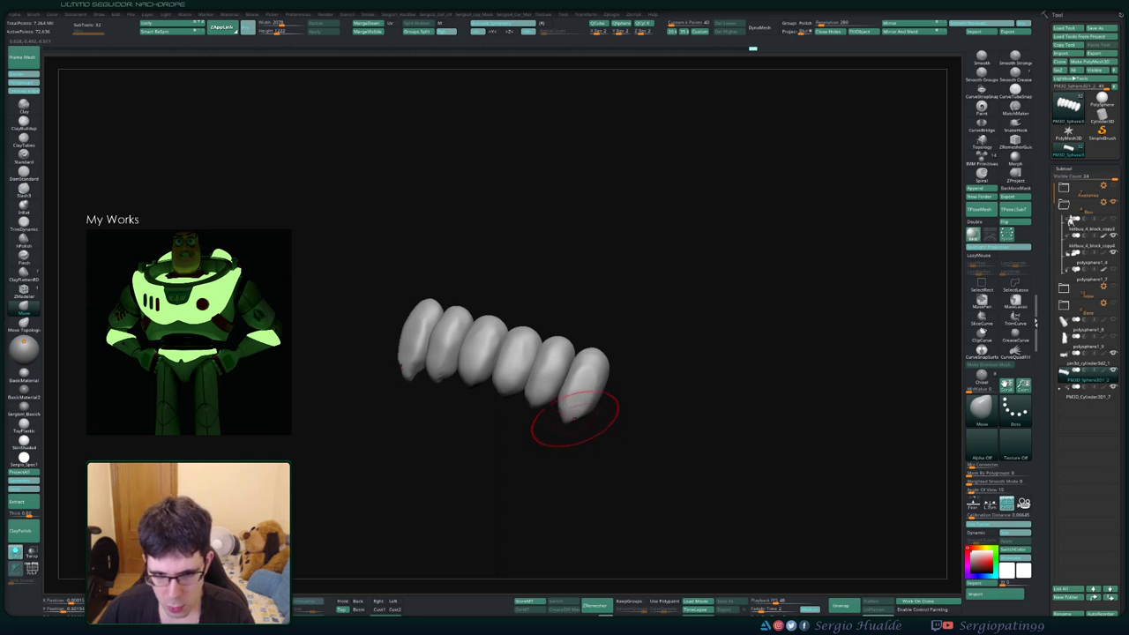
Turn the tooth row to a horizontal view and smooth the six tooth shapes
scroll(584, 381, "down", 3)
left_click_drag(584, 381, 536, 403)
scroll(534, 391, "up", 3)
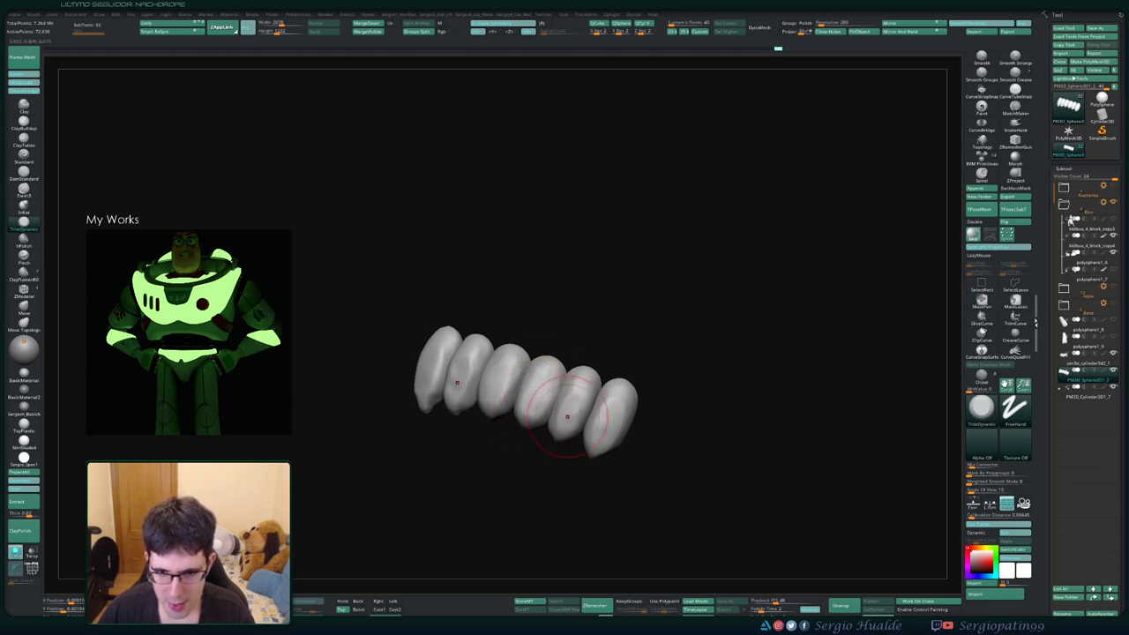
key("ctrl")
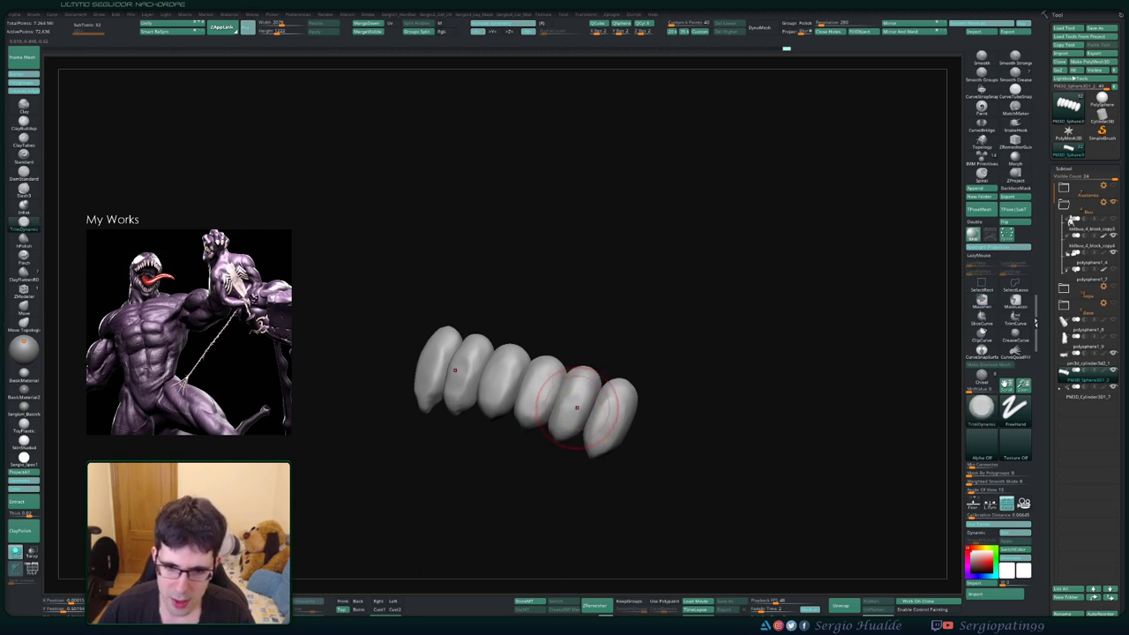
key("shift")
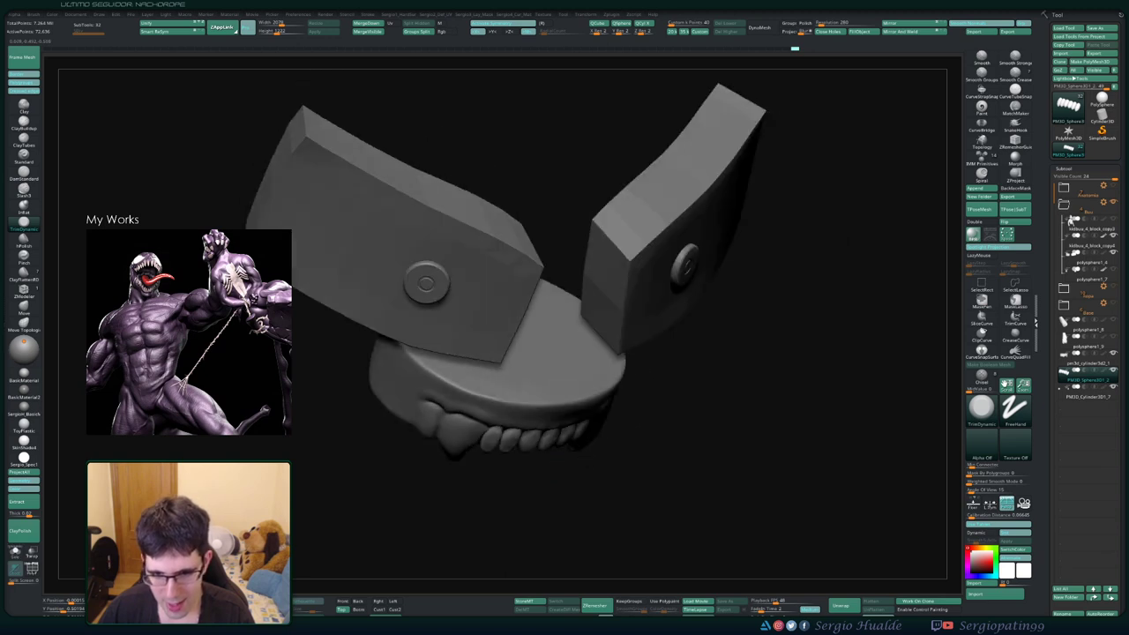
Scale up the symmetric fang pair with the Gizmo and nudge them into place at the row's ends
key("w")
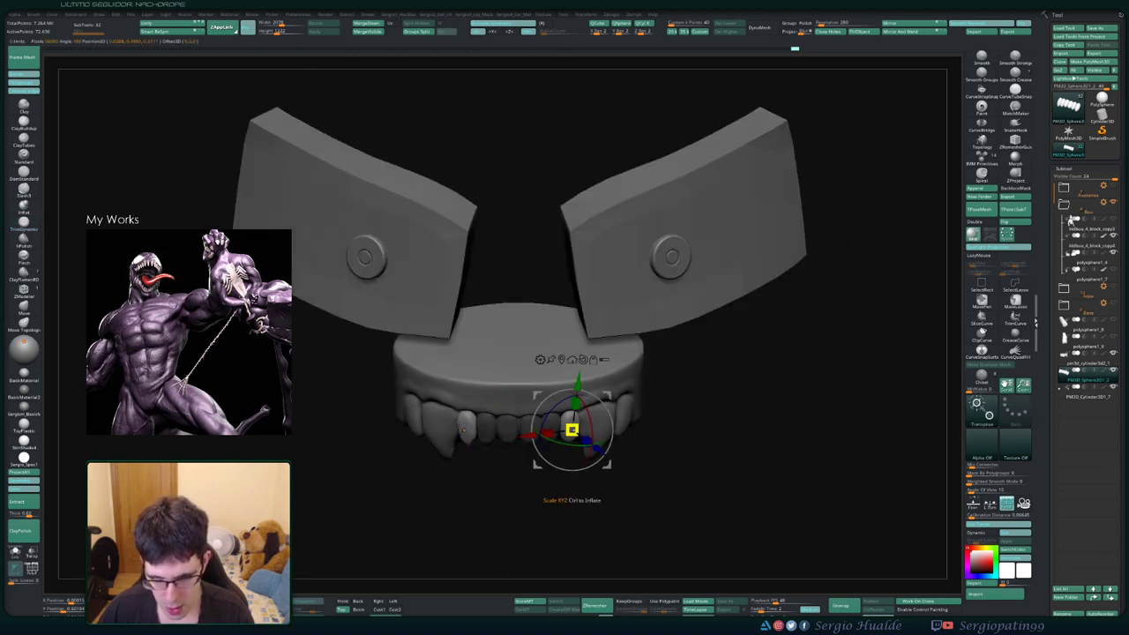
left_click_drag(550, 445, 595, 504)
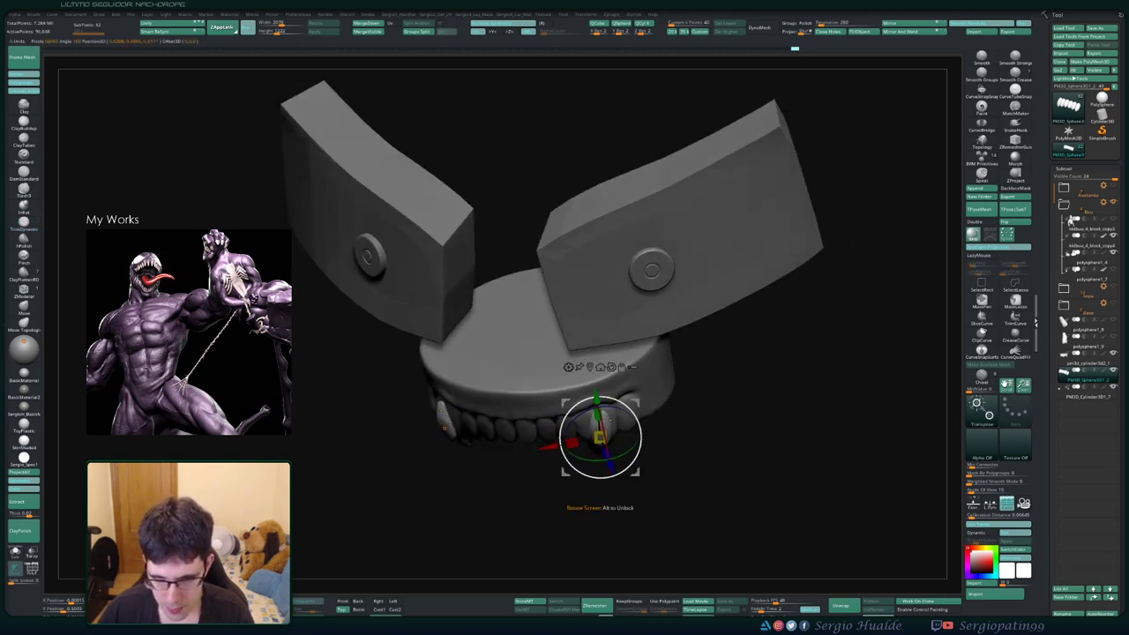
left_click_drag(600, 437, 609, 441)
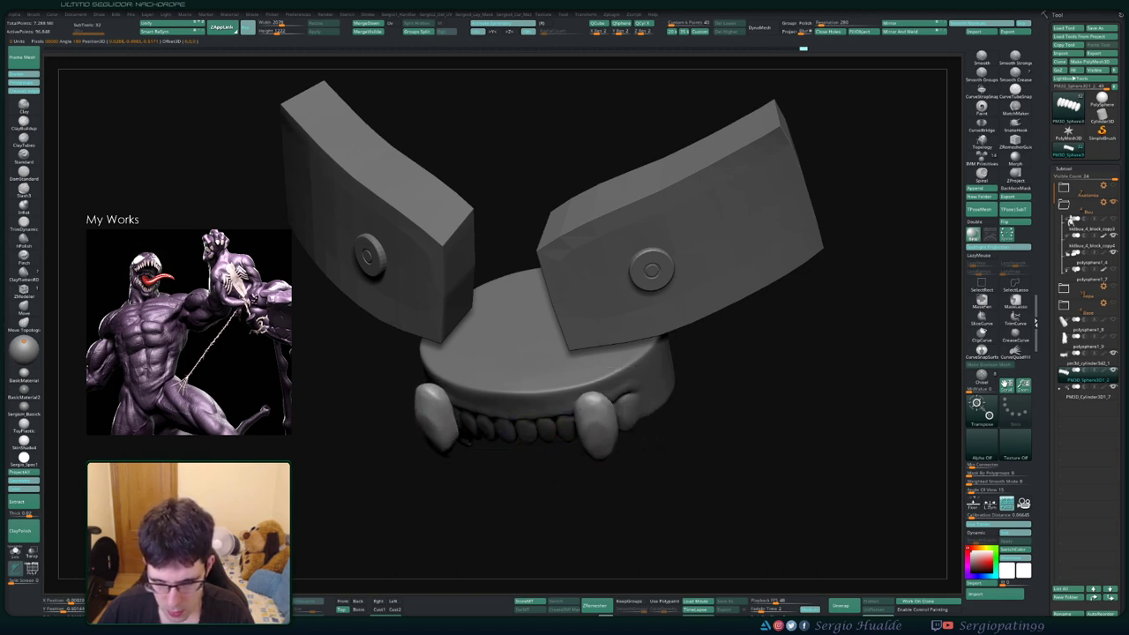
left_click_drag(776, 459, 706, 441)
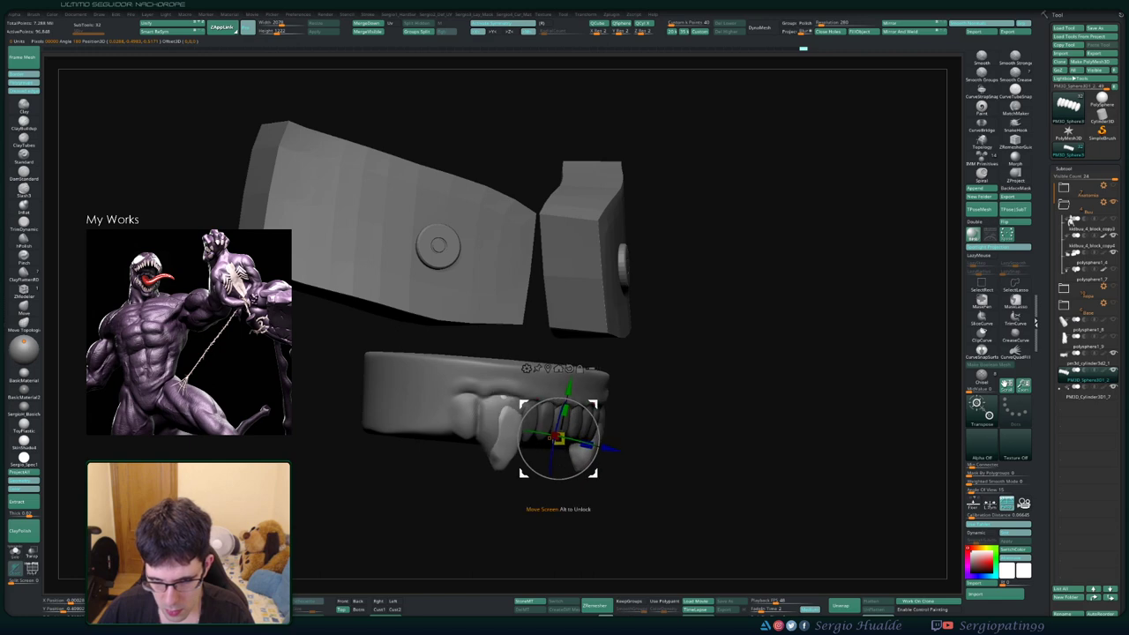
key("q")
mouse_move(573, 432)
right_mouse_down()
mouse_move(614, 439)
mouse_move(617, 461)
mouse_move(618, 403)
right_mouse_up()
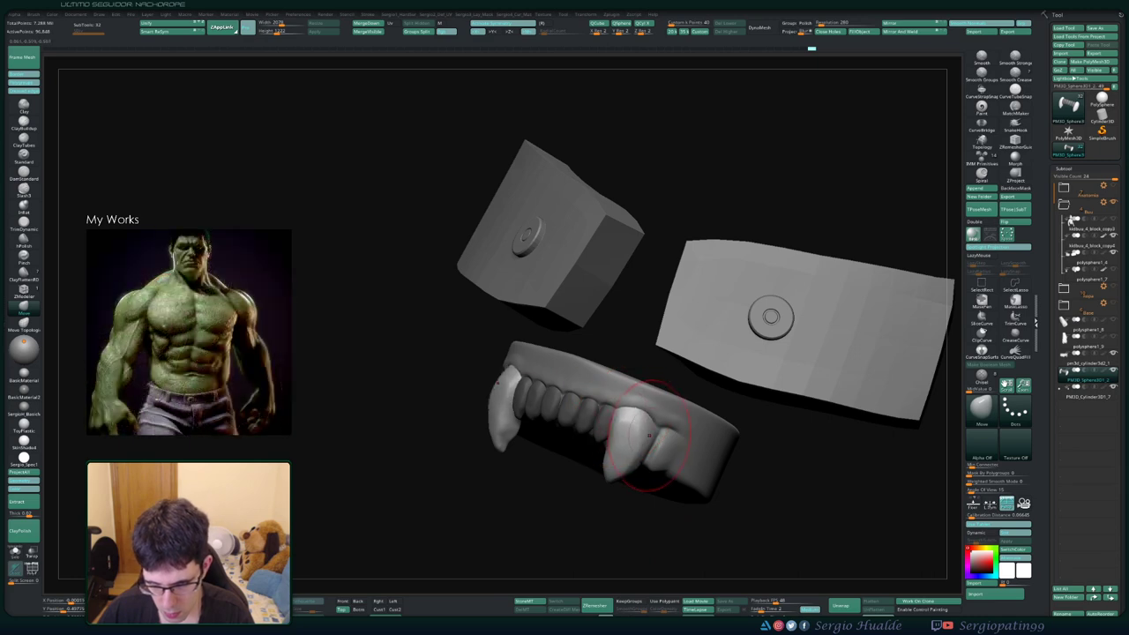
Orbit to the right fang and make its tip shorter and more curved
right_click_drag(645, 419, 660, 378)
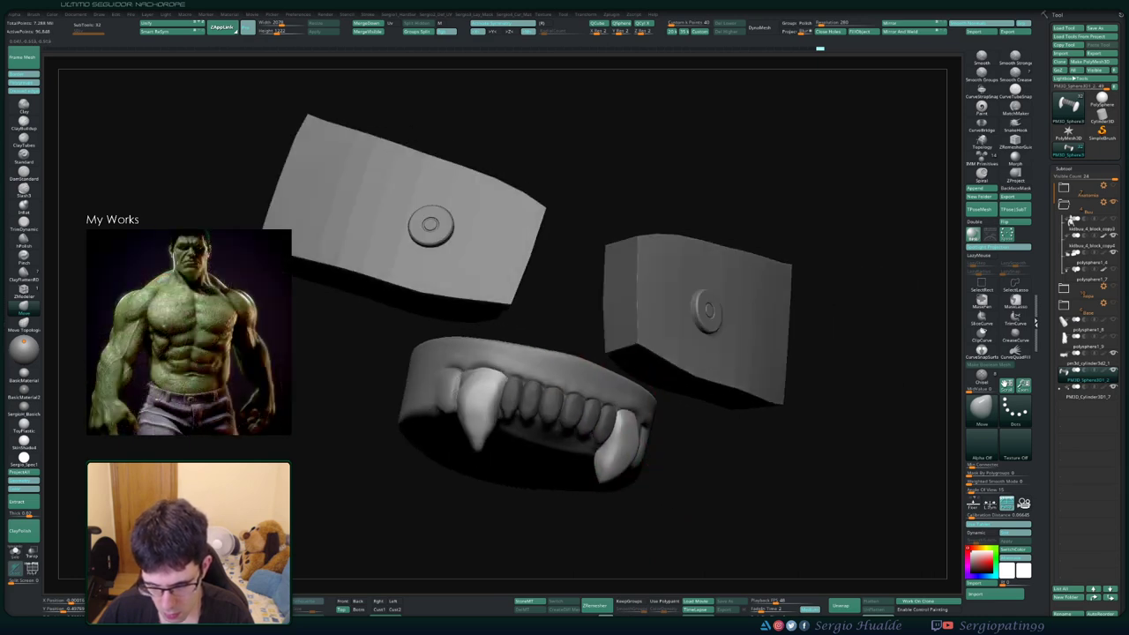
mouse_move(614, 452)
right_mouse_down()
mouse_move(599, 445)
mouse_move(614, 467)
right_mouse_up()
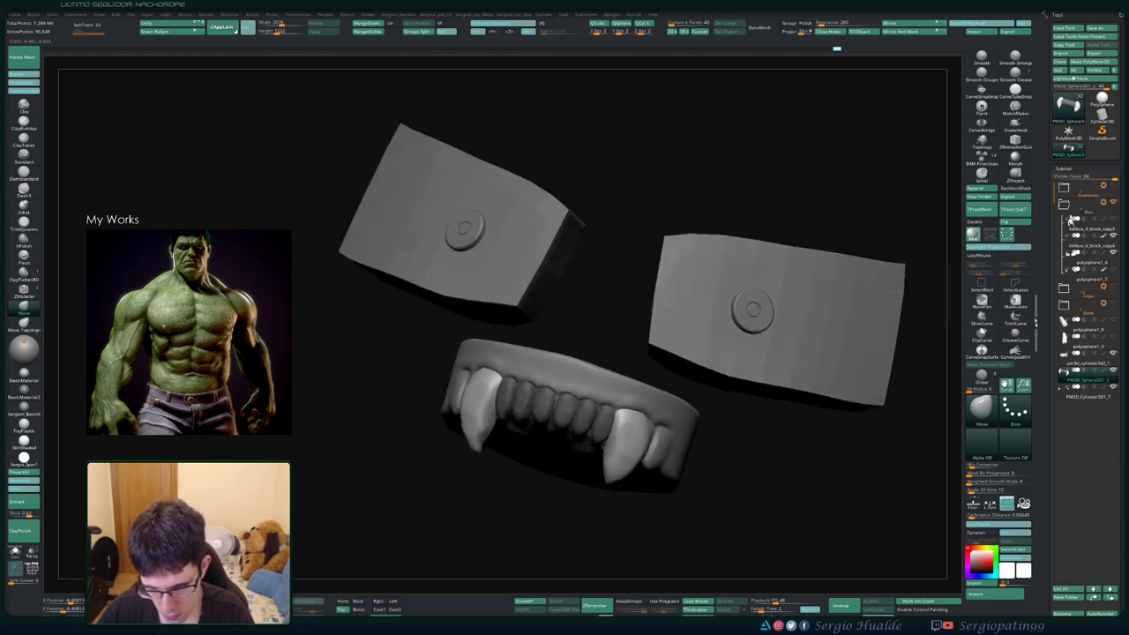
right_click_drag(615, 471, 631, 424)
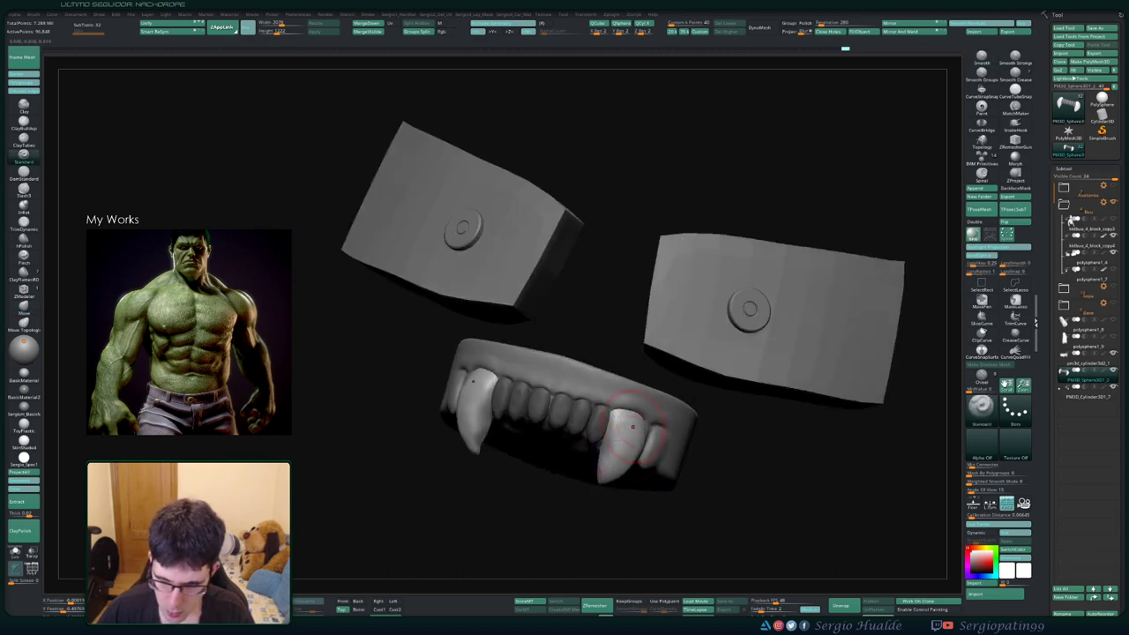
mouse_move(605, 494)
right_mouse_down()
mouse_move(650, 445)
mouse_move(630, 450)
mouse_move(644, 461)
mouse_move(667, 453)
mouse_move(660, 476)
right_mouse_up()
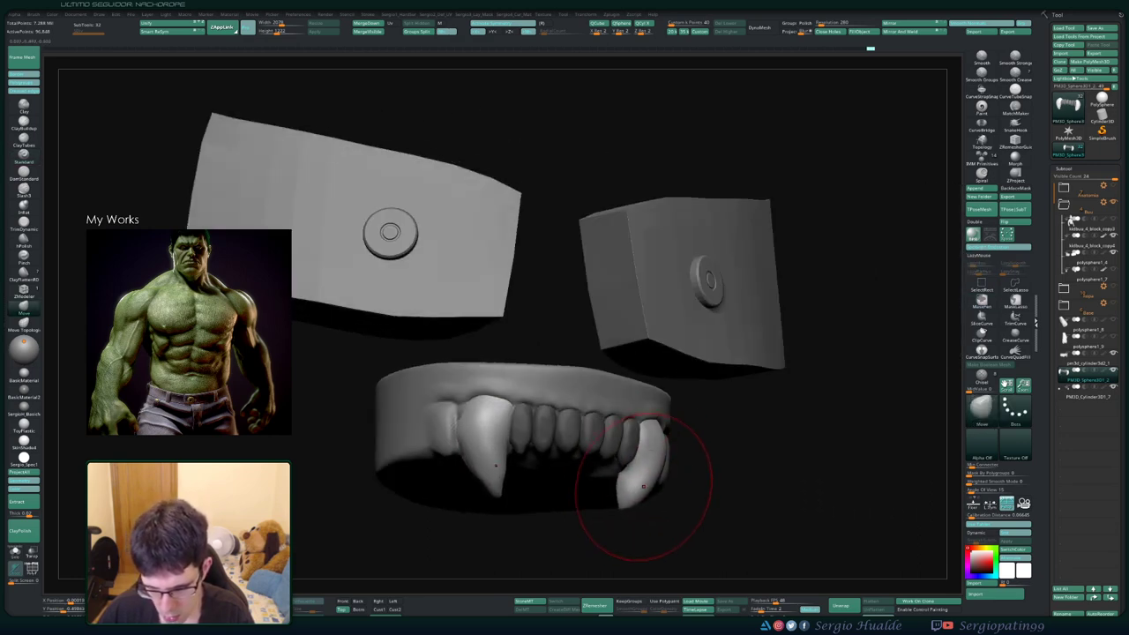
left_click_drag(659, 479, 637, 492)
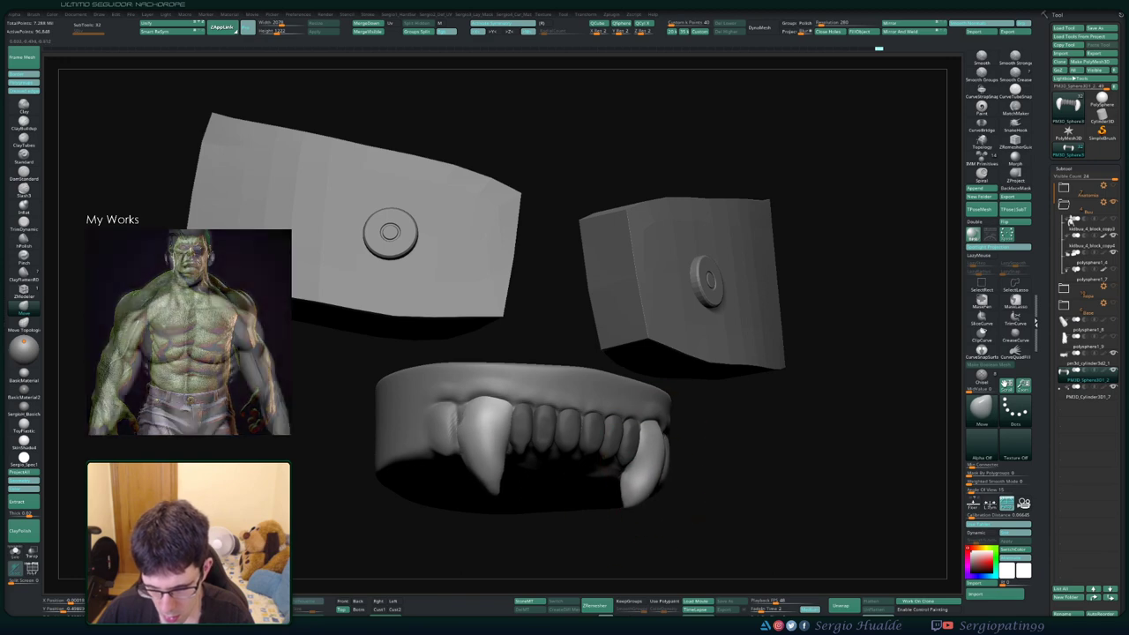
right_click_drag(635, 466, 683, 419)
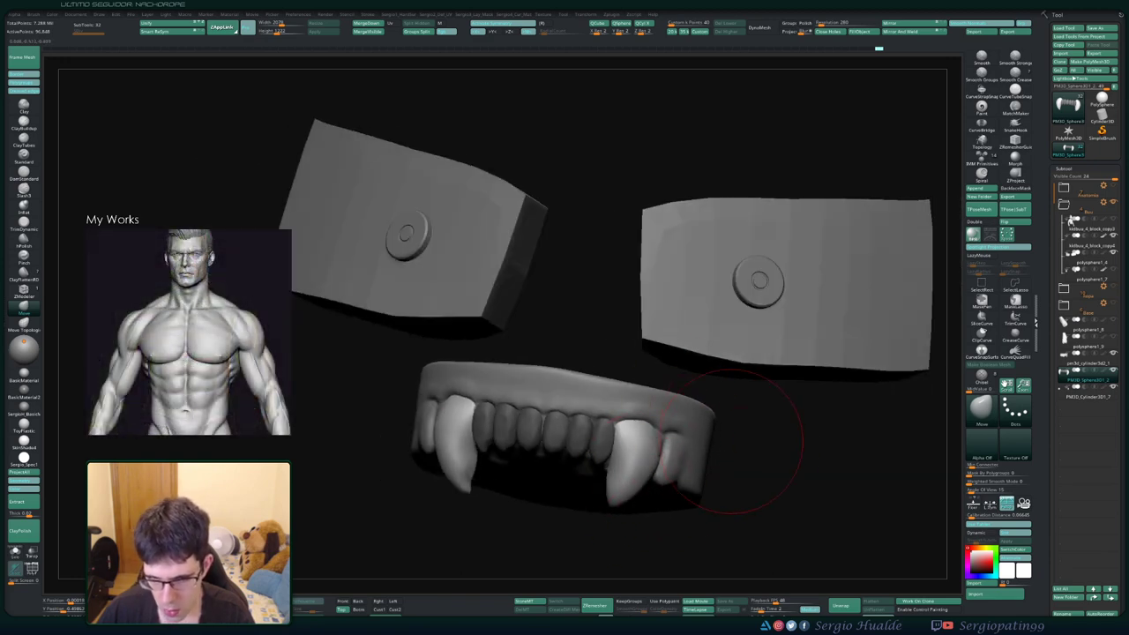
Activate the lower jaw subtool, solo it, and sculpt the gum line over the upper teeth with Clay
left_click(714, 445, "alt")
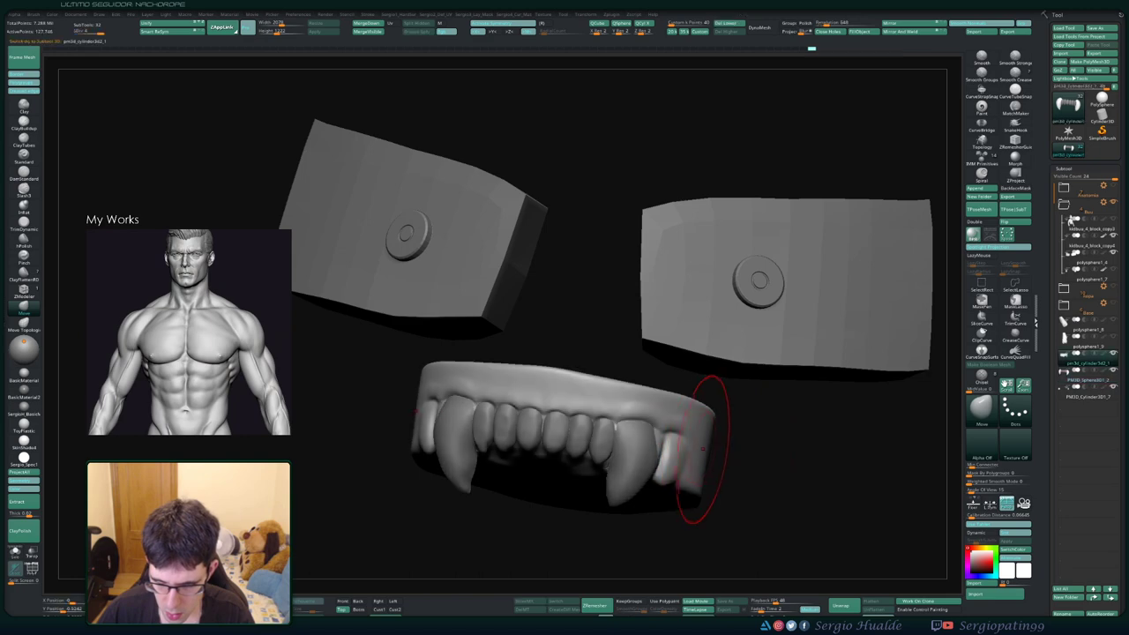
mouse_move(706, 441)
right_mouse_down()
mouse_move(670, 441)
mouse_move(644, 476)
right_mouse_up()
left_click_drag(630, 459, 631, 472)
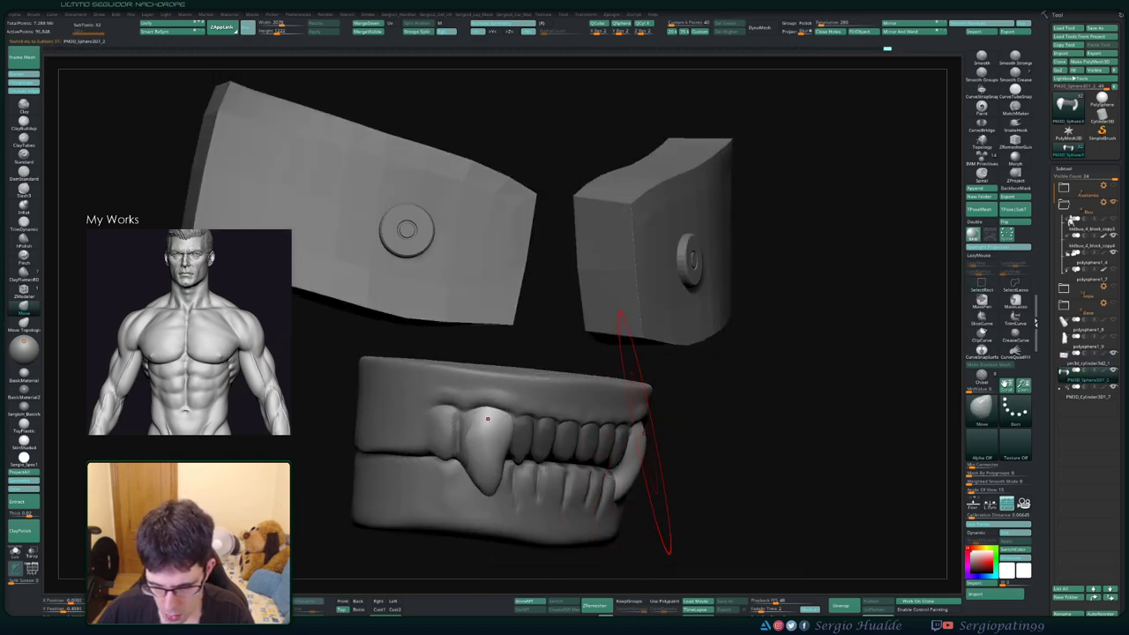
mouse_move(643, 433)
right_mouse_down()
mouse_move(547, 401)
mouse_move(540, 416)
right_mouse_up()
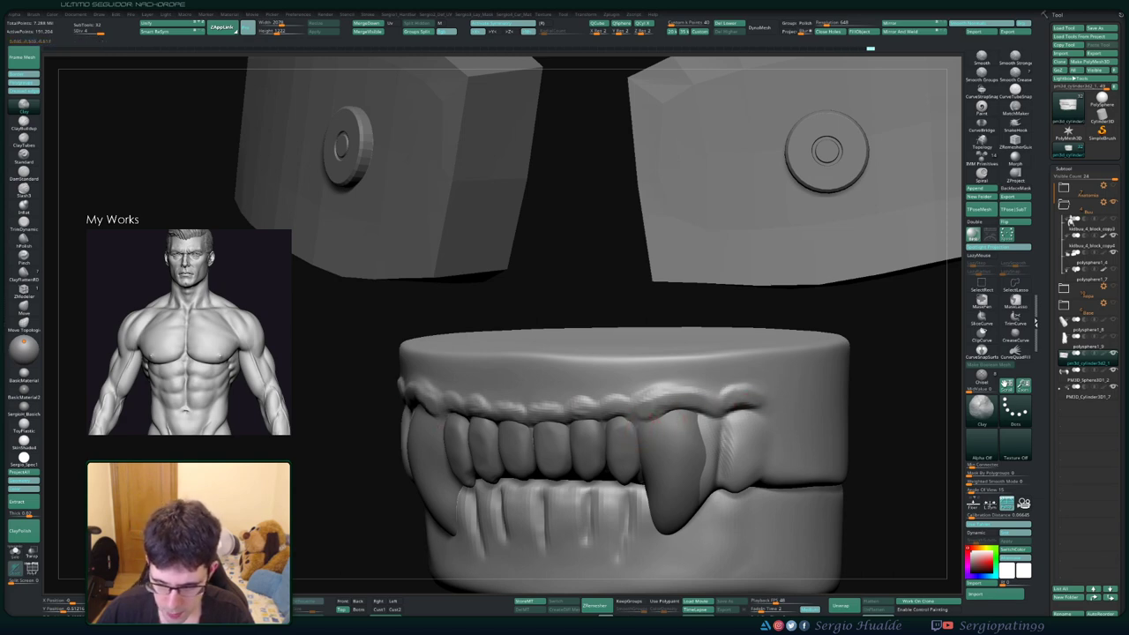
left_click(1071, 219)
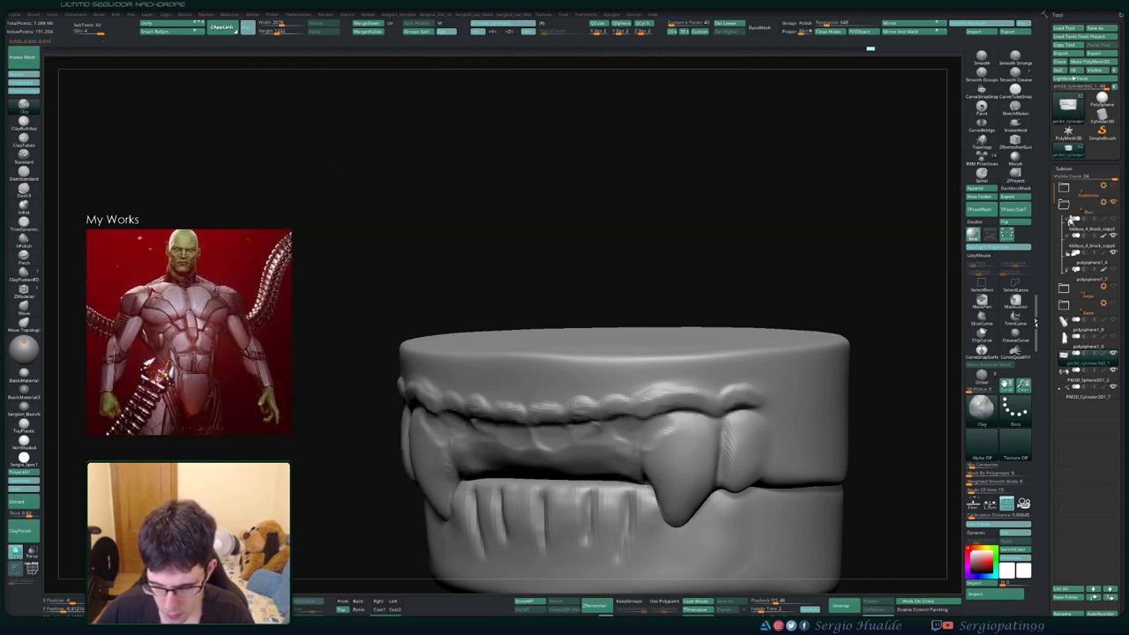
right_click_drag(653, 441, 675, 436)
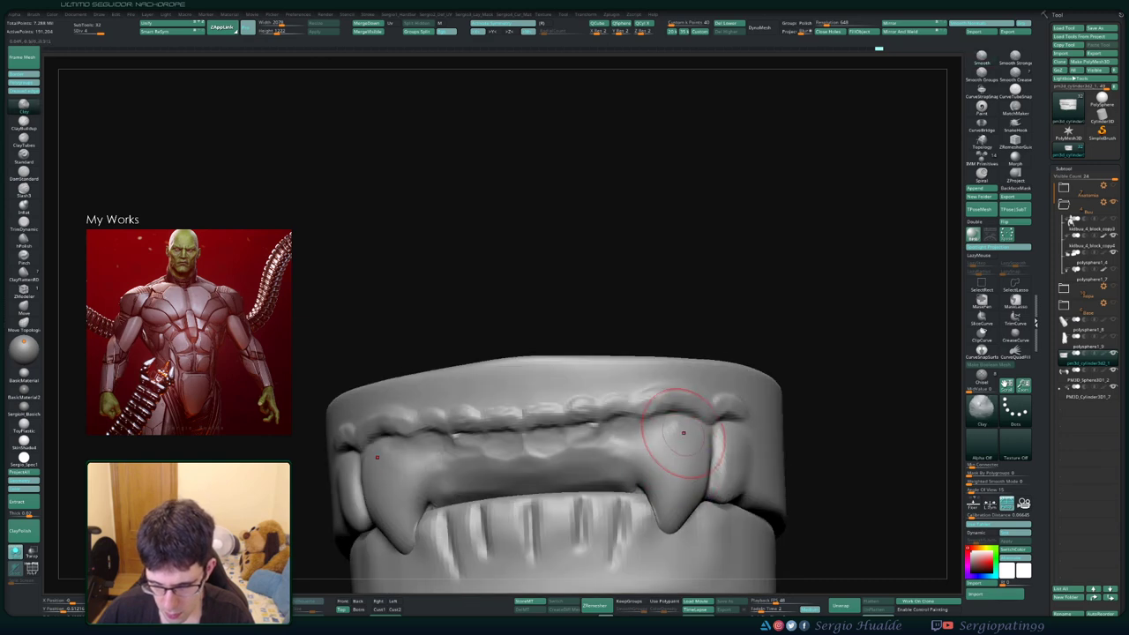
mouse_move(691, 443)
left_mouse_down("shift")
mouse_move(586, 458)
mouse_move(529, 445)
mouse_move(684, 435)
left_mouse_up("shift")
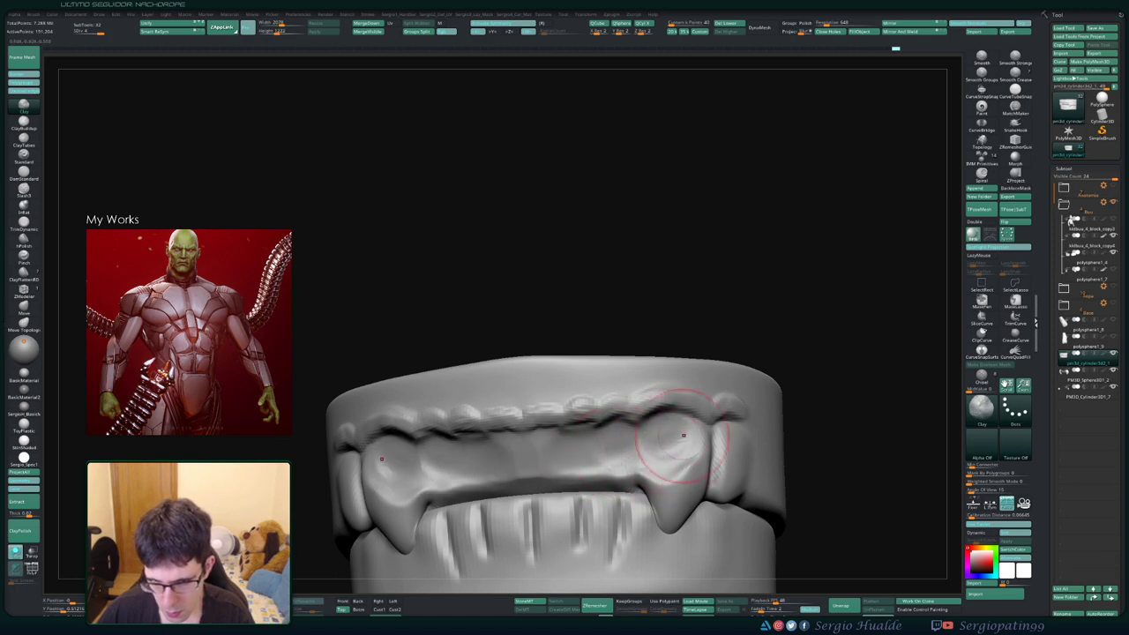
right_click_drag(683, 435, 731, 449)
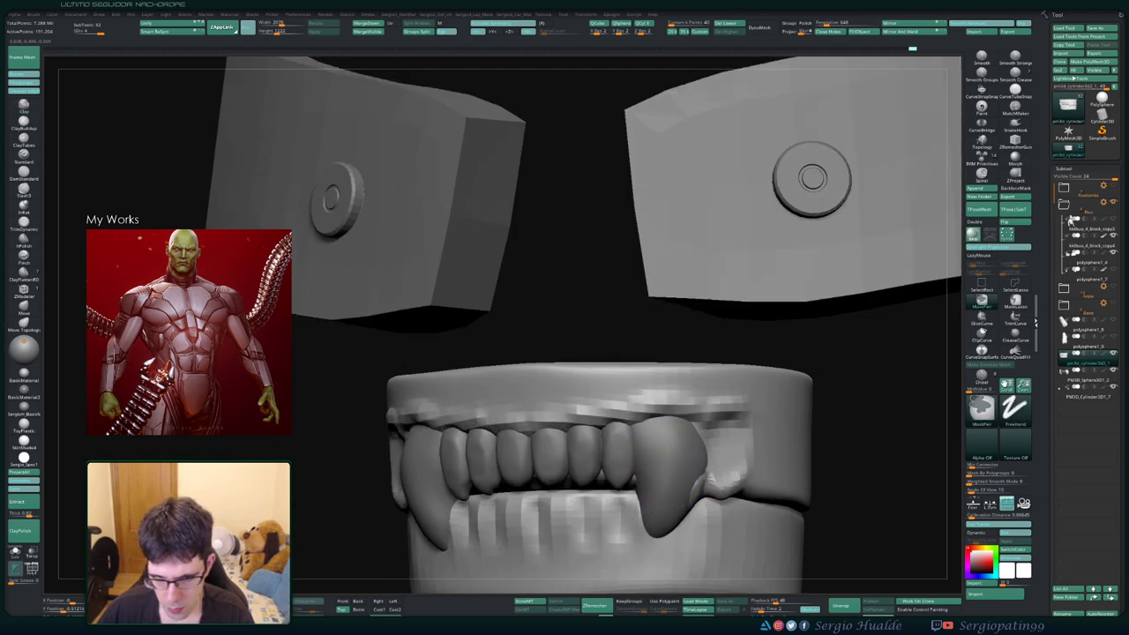
Hide the lower jaw and lengthen and taper the tooth beside the right fang with the Move brush
right_click_drag(723, 480, 696, 475)
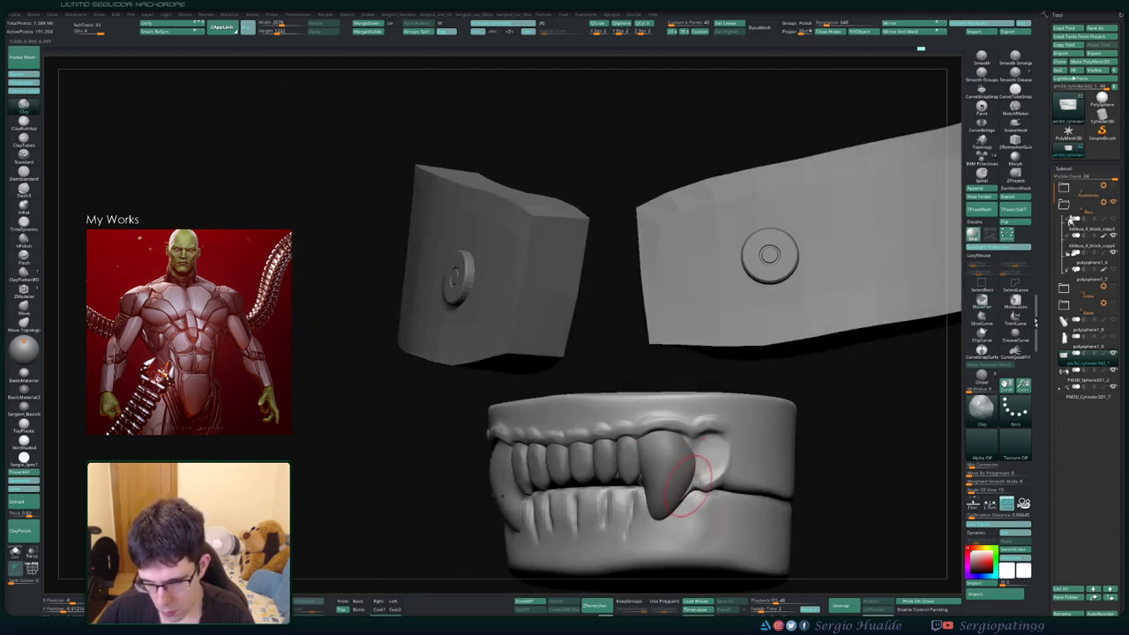
key("b")
key("m")
key("v")
left_click(687, 476, "ctrl+shift")
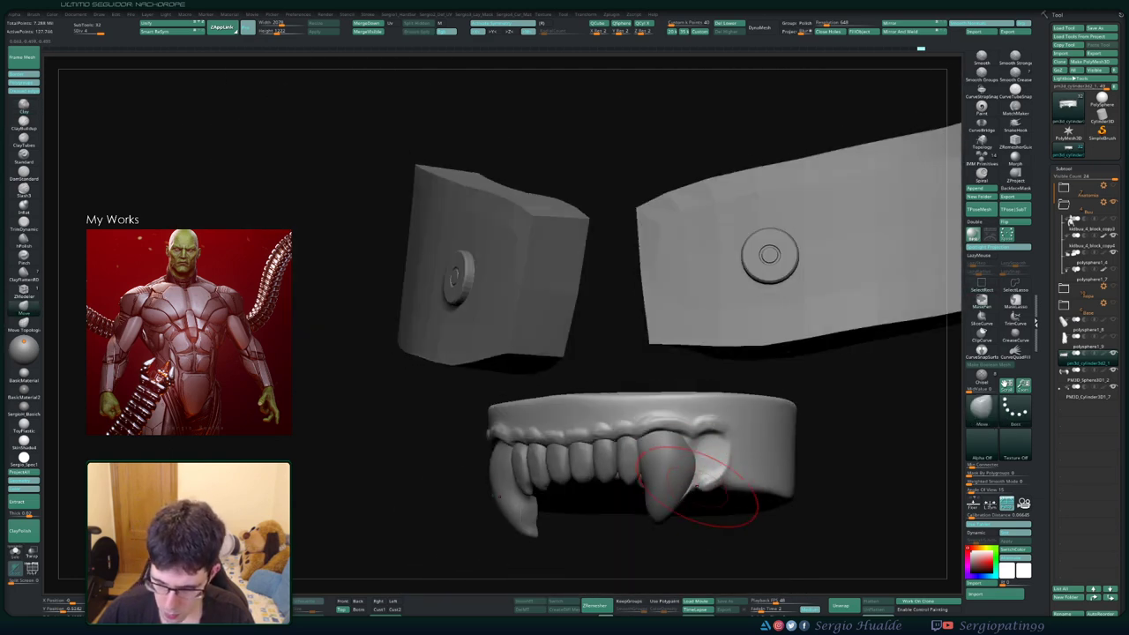
right_click_drag(697, 489, 574, 492)
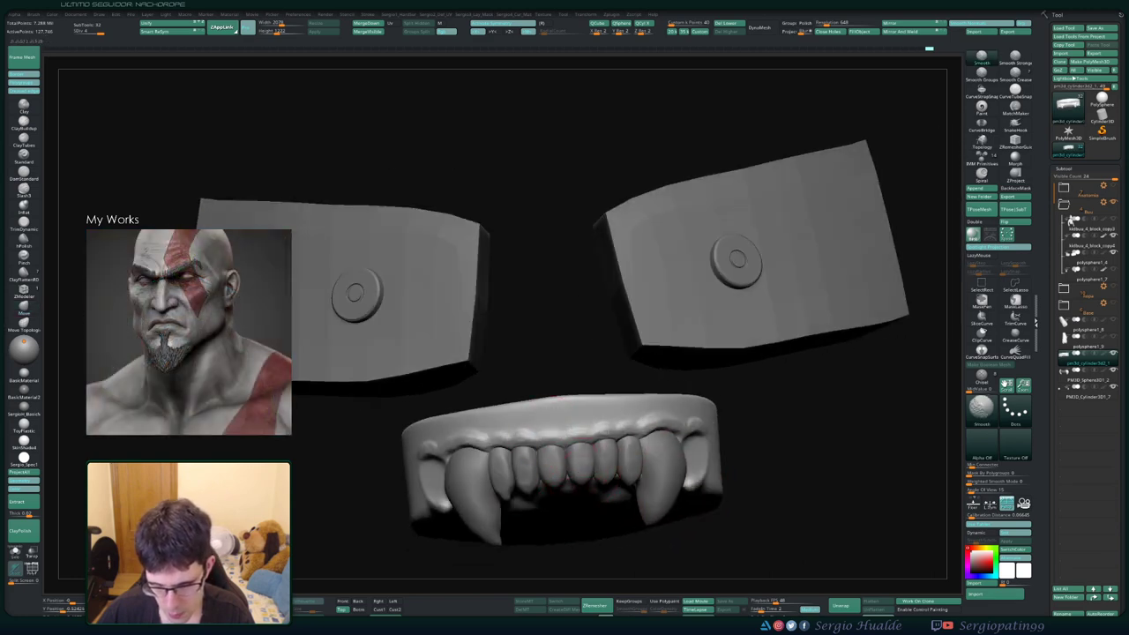
right_click_drag(681, 413, 643, 417)
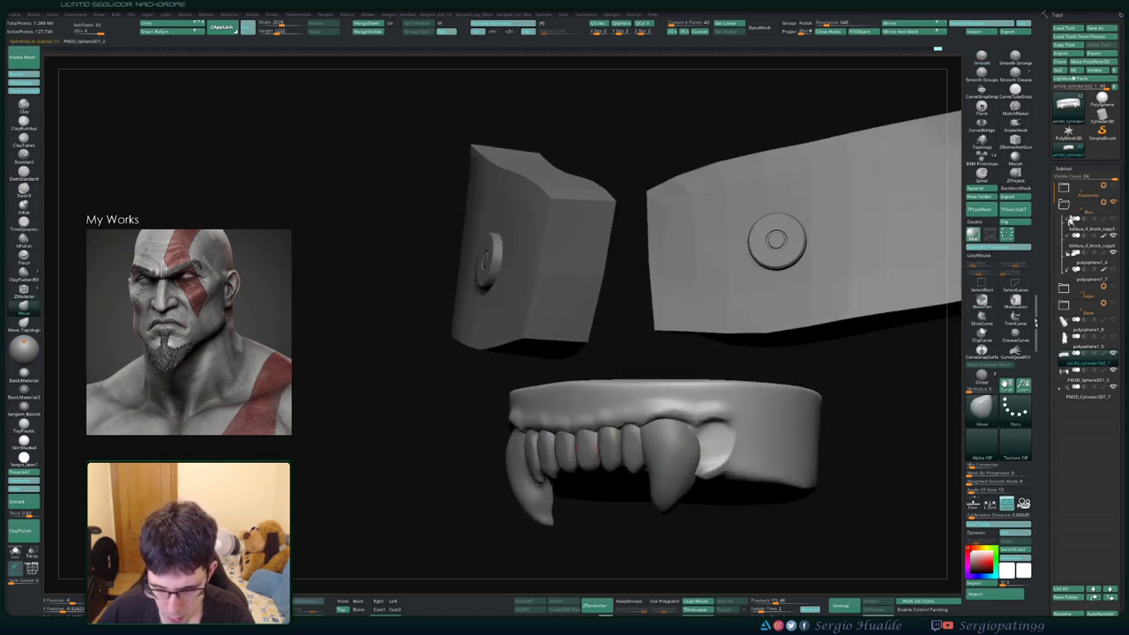
mouse_move(719, 424)
right_mouse_down()
mouse_move(584, 454)
mouse_move(583, 476)
mouse_move(532, 454)
mouse_move(637, 455)
mouse_move(657, 445)
mouse_move(667, 467)
mouse_move(635, 436)
mouse_move(567, 448)
right_mouse_up()
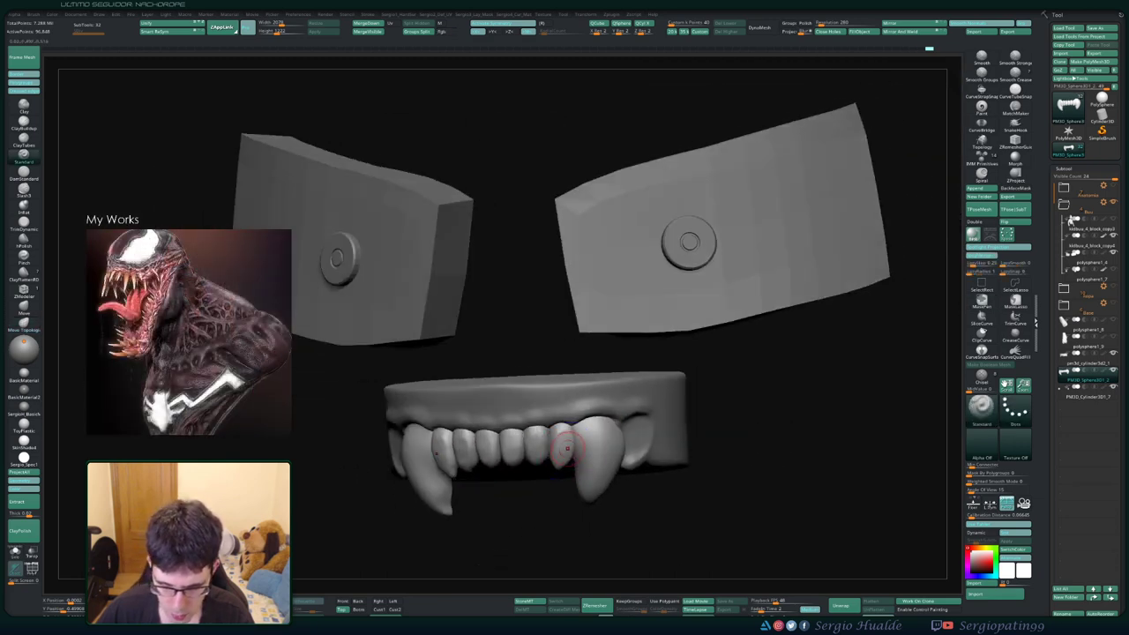
Smooth the teeth, briefly isolate the two fangs, then show all the teeth again
key("shift")
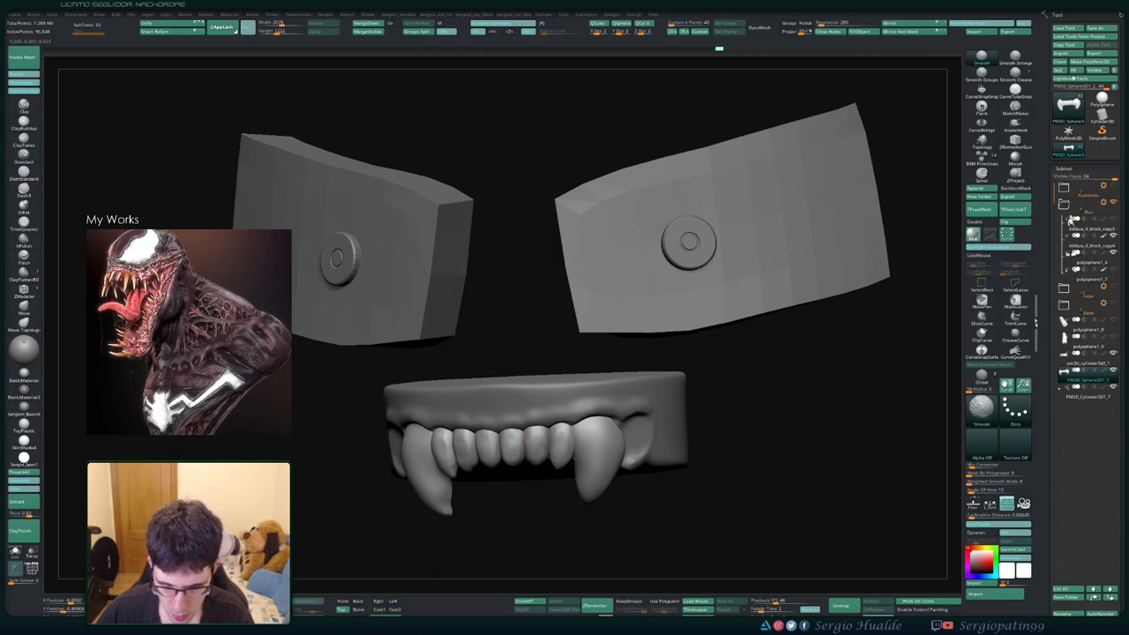
mouse_move(514, 478)
right_mouse_down()
mouse_move(605, 448)
mouse_move(585, 444)
mouse_move(603, 447)
mouse_move(588, 445)
mouse_move(583, 469)
right_mouse_up()
key("ctrl")
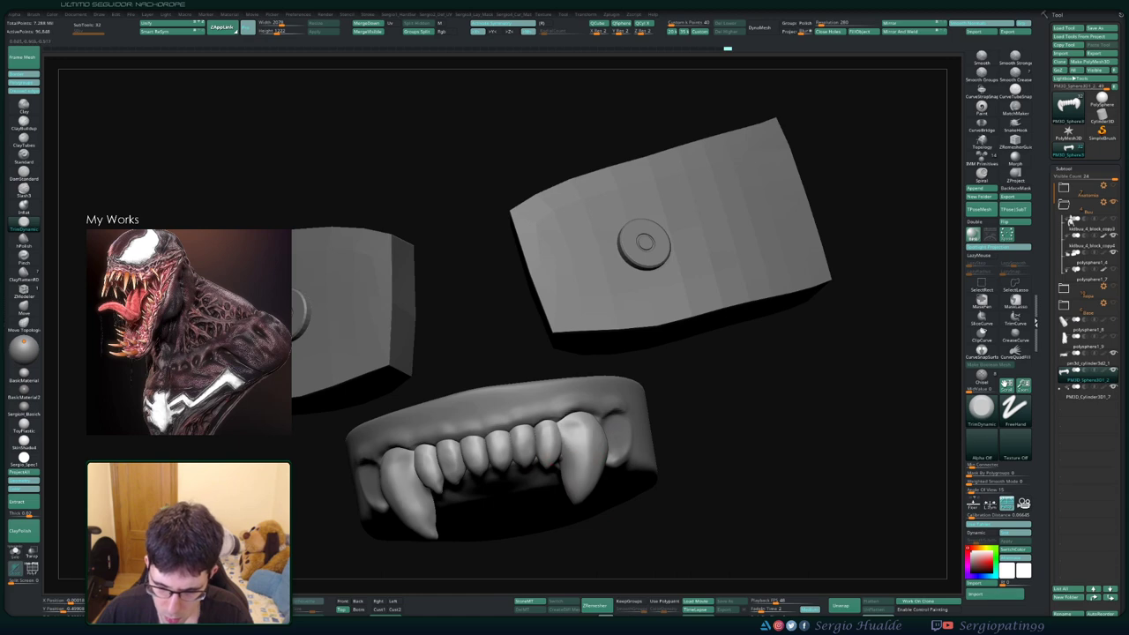
key("ctrl")
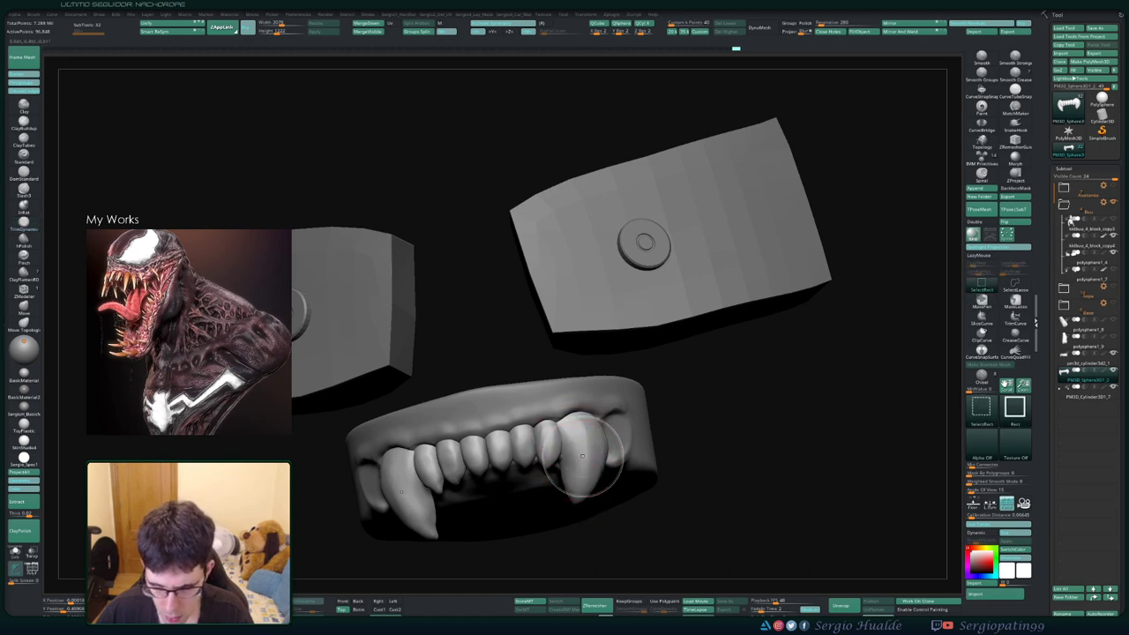
left_click(575, 450, "ctrl+shift")
left_click(574, 450, "ctrl+shift")
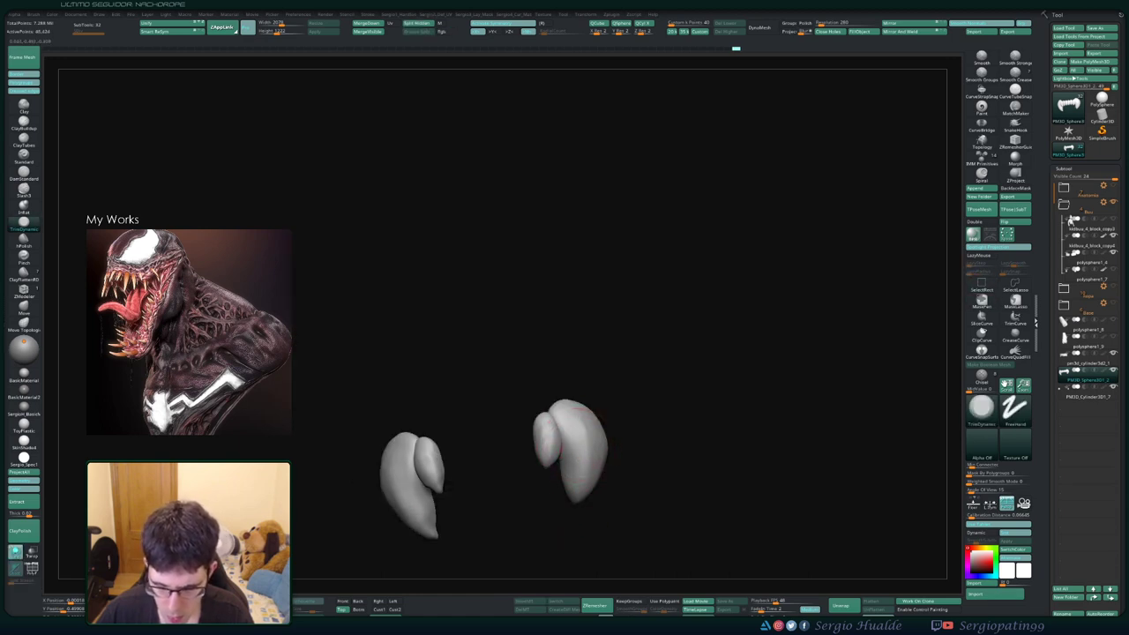
left_click(603, 480, "ctrl+shift")
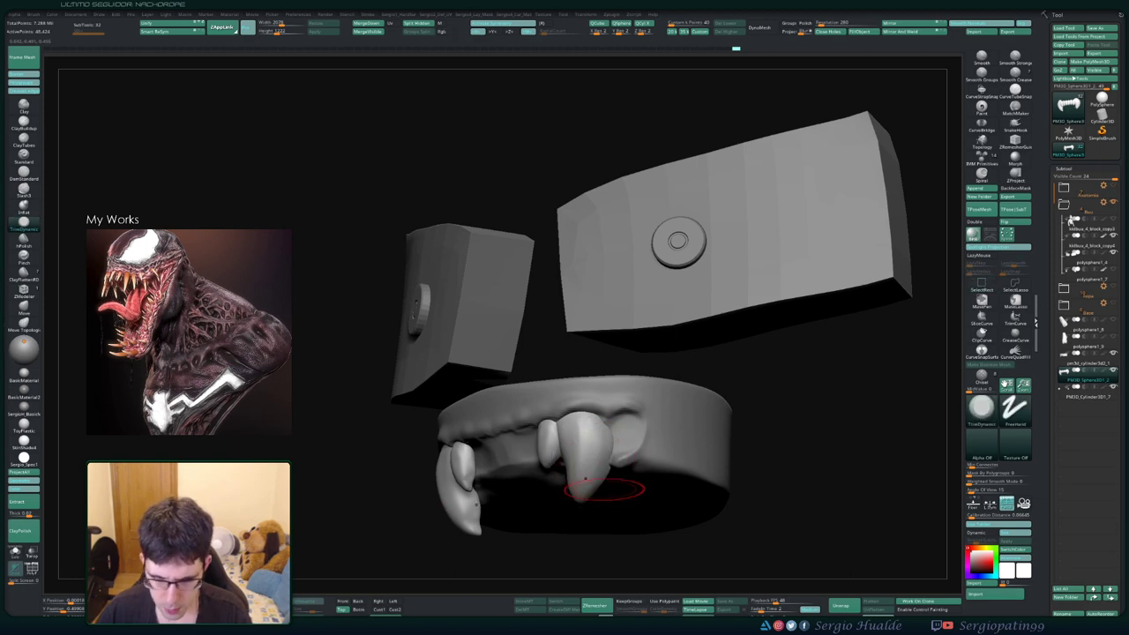
Reposition the upper tooth row with the Gizmo below the two face blocks and frame the view
mouse_move(793, 441)
left_mouse_down()
mouse_move(547, 447)
mouse_move(621, 454)
mouse_move(607, 441)
left_mouse_up()
key("w")
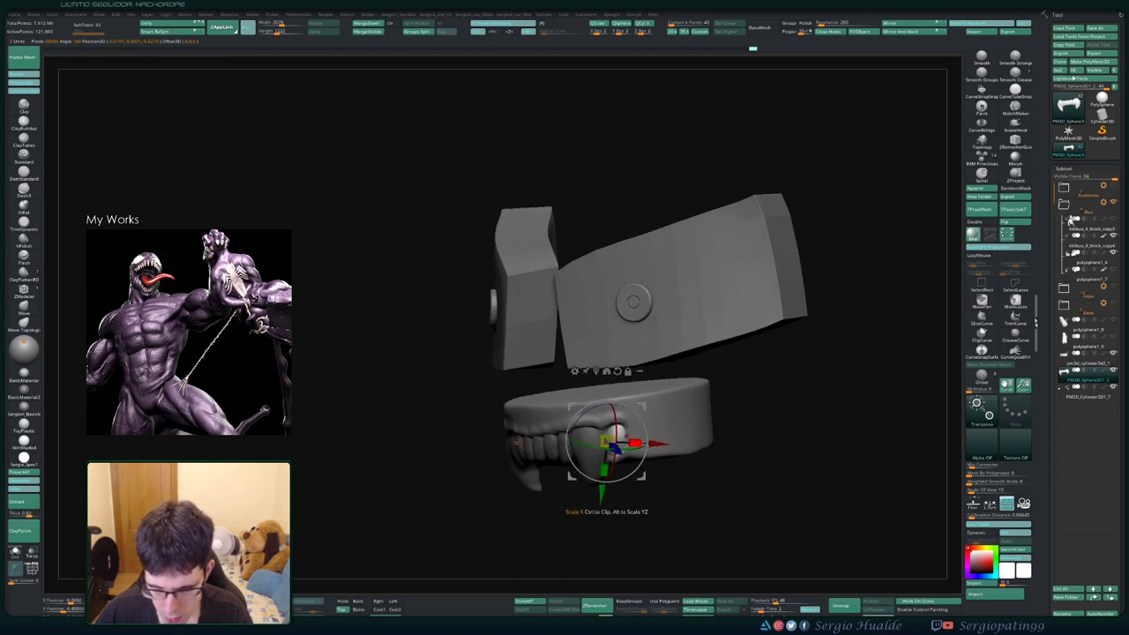
key("q")
key("f")
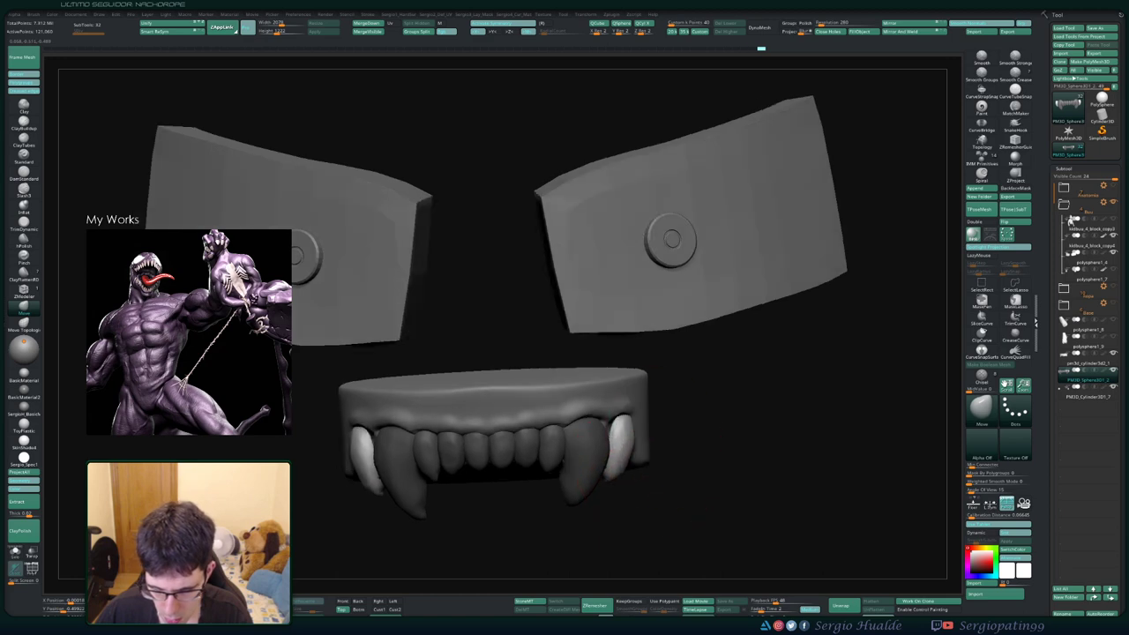
left_click_drag(776, 459, 618, 441)
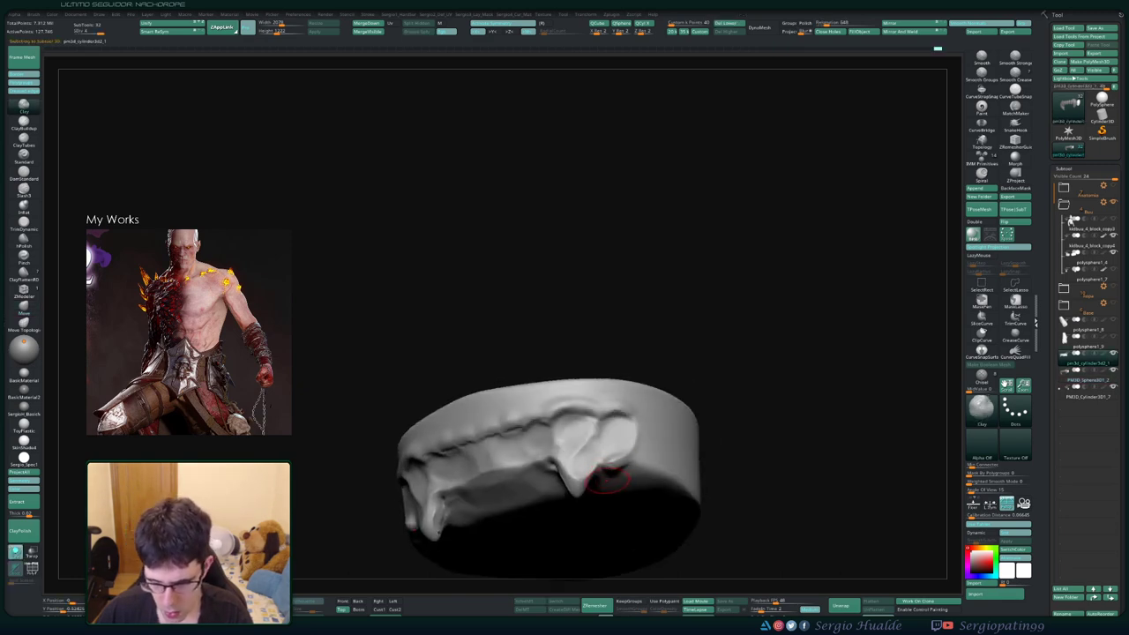
Select the tooth row, try a MaskLasso move on the left teeth, and undo it
mouse_move(606, 476)
left_mouse_down()
mouse_move(597, 451)
mouse_move(627, 467)
mouse_move(589, 499)
mouse_move(588, 412)
mouse_move(697, 415)
left_mouse_up()
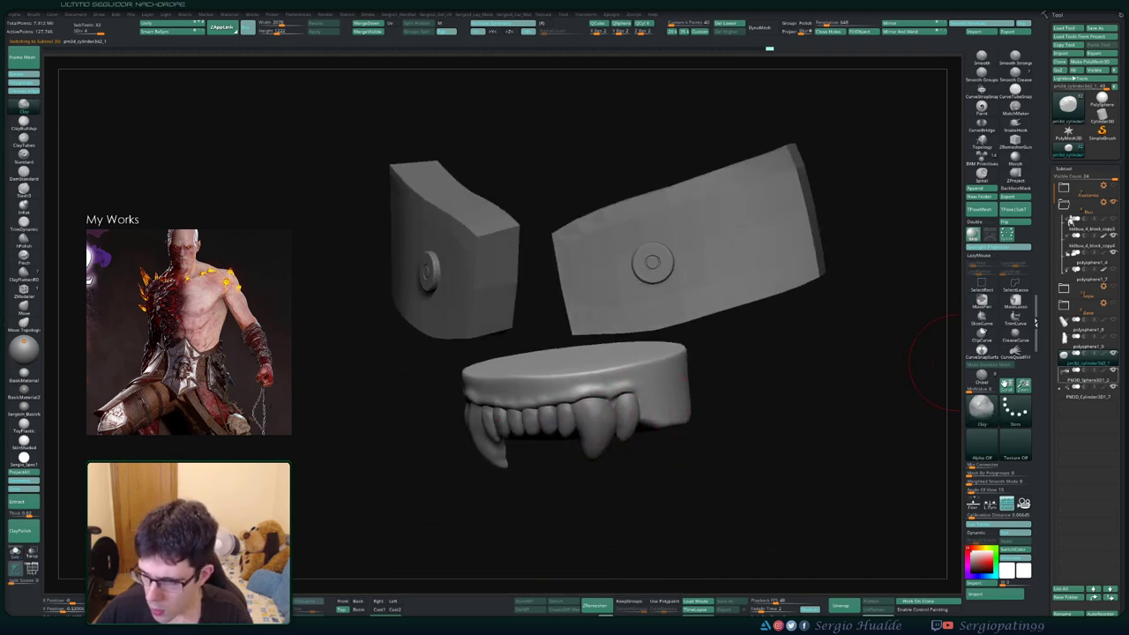
left_click_drag(680, 479, 629, 458, "shift")
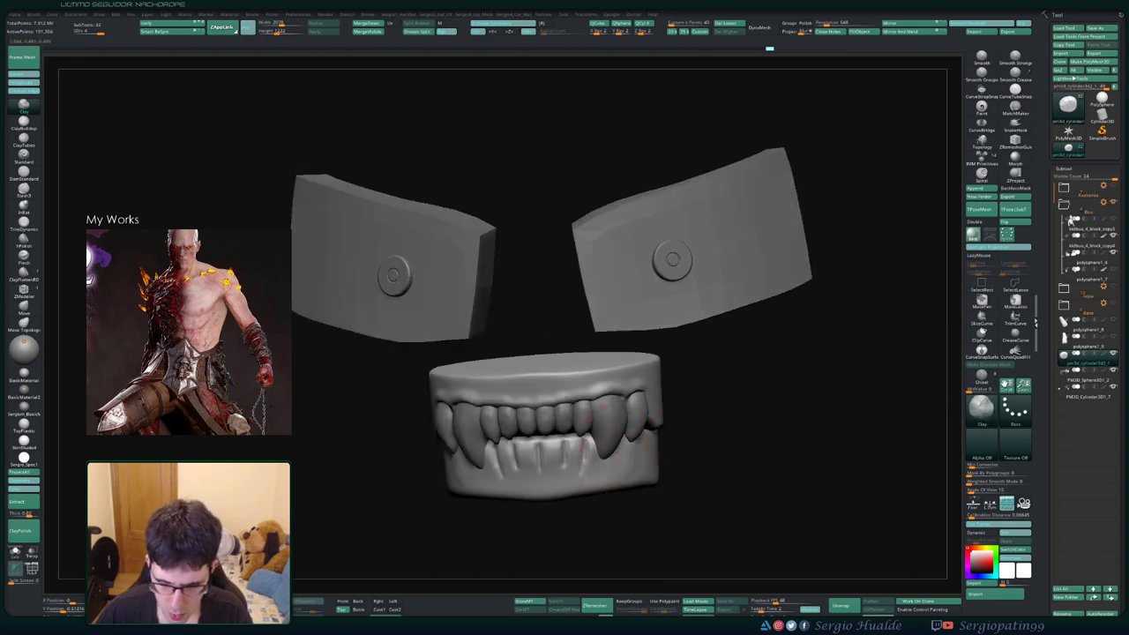
right_click_drag(599, 406, 564, 436)
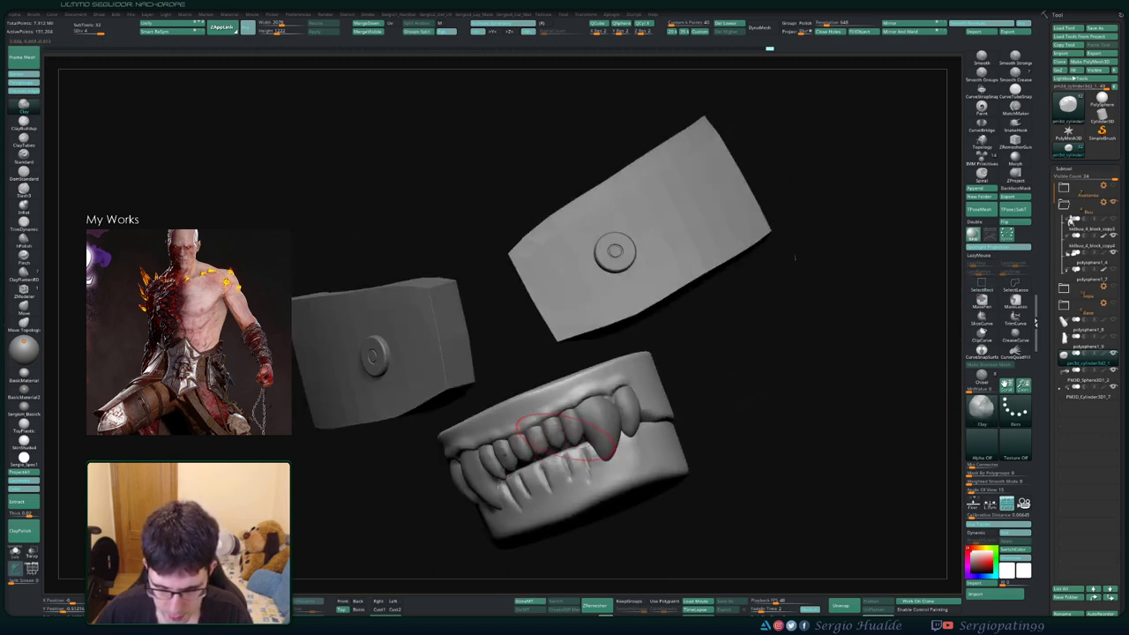
left_click(567, 437, "alt")
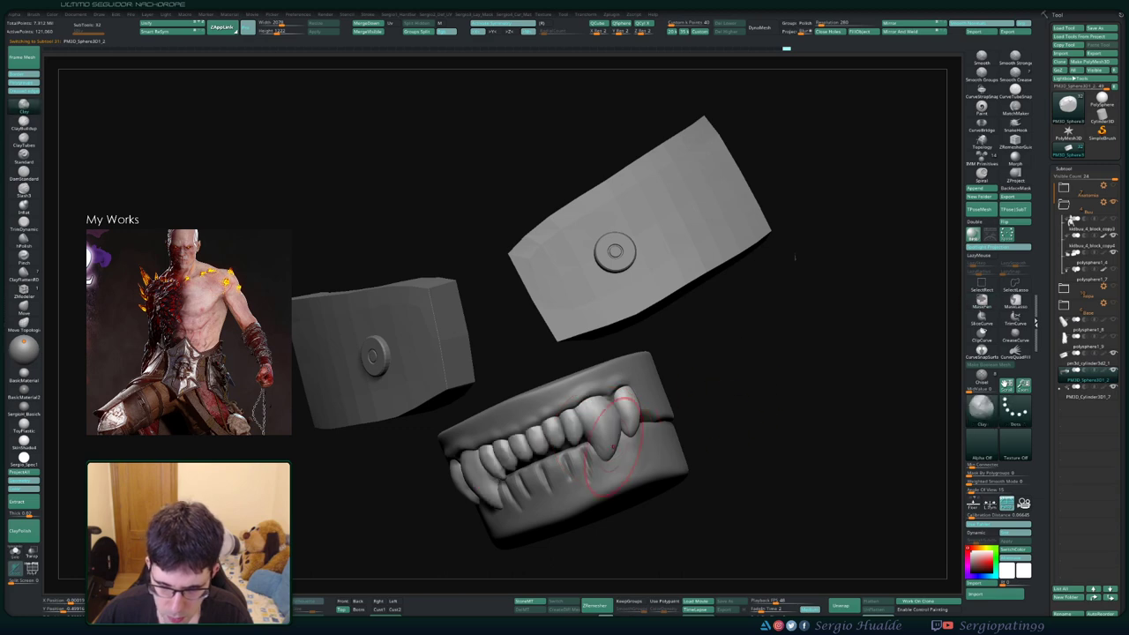
mouse_move(566, 437)
right_mouse_down()
mouse_move(571, 465)
mouse_move(511, 432)
right_mouse_up()
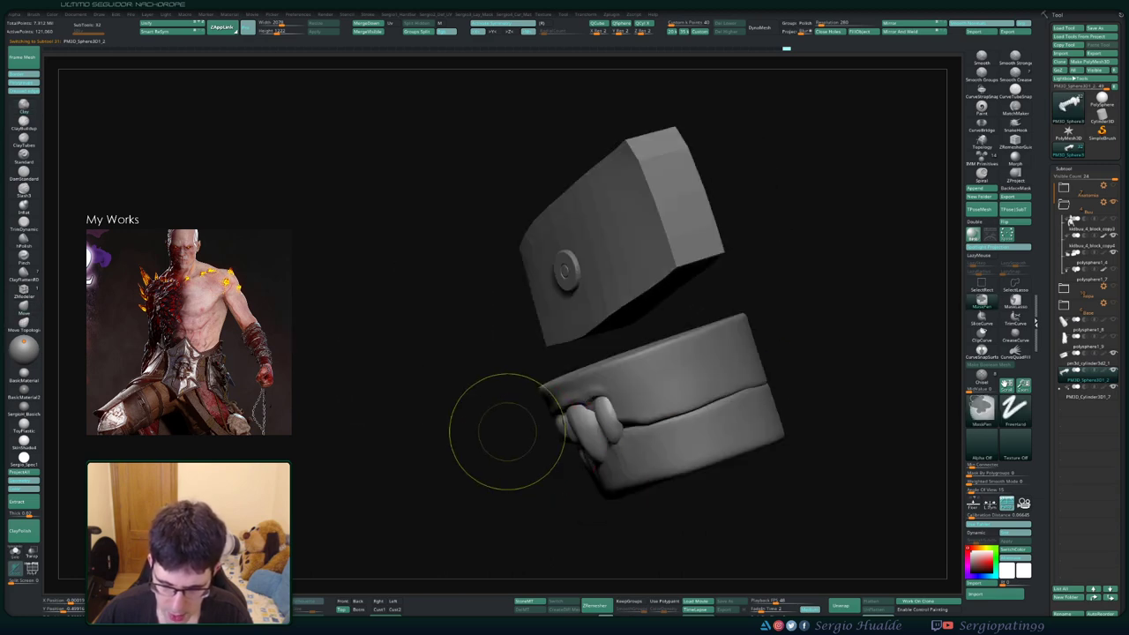
left_click(1015, 300)
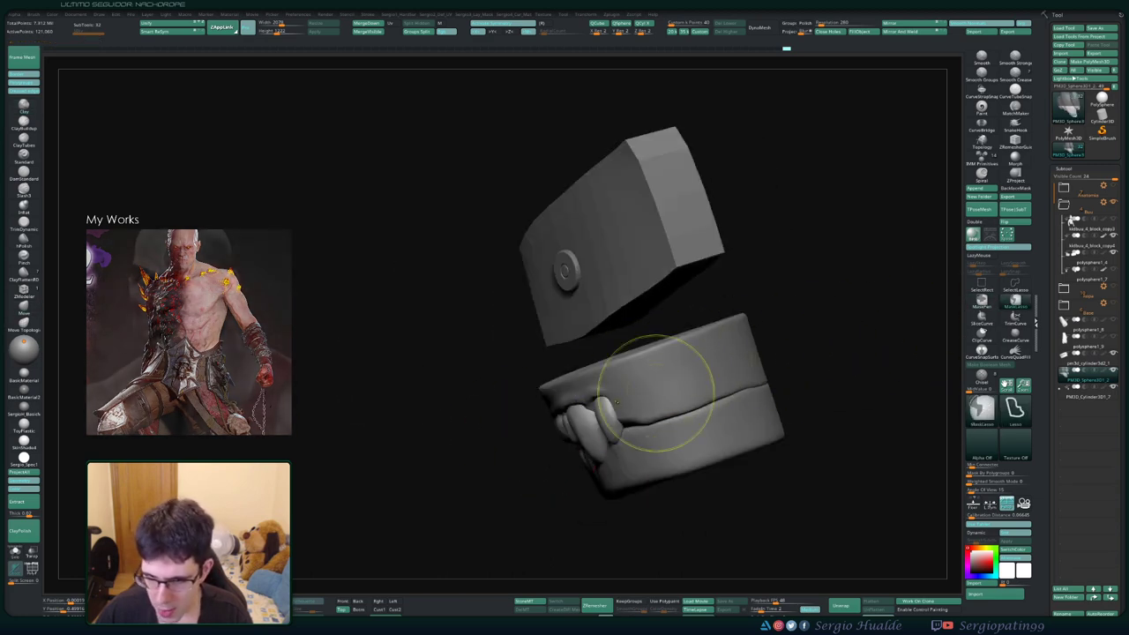
mouse_move(529, 432)
left_mouse_down("ctrl")
mouse_move(499, 346)
mouse_move(480, 432)
left_mouse_up("ctrl")
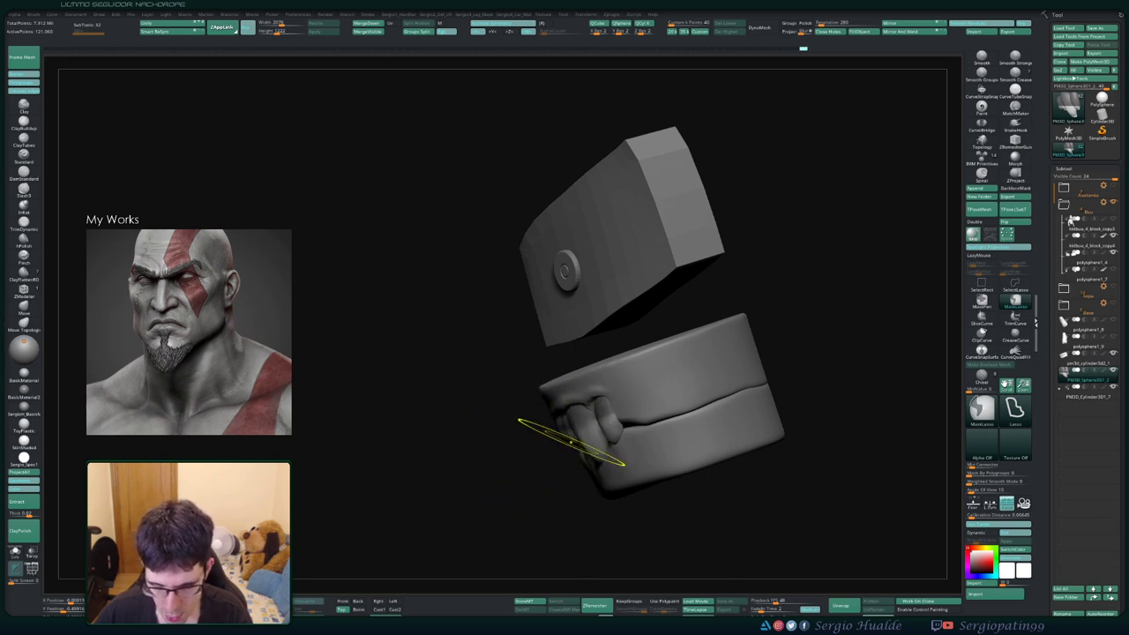
mouse_move(567, 441)
left_mouse_down()
mouse_move(547, 472)
mouse_move(514, 471)
left_mouse_up()
key("ctrl+z")
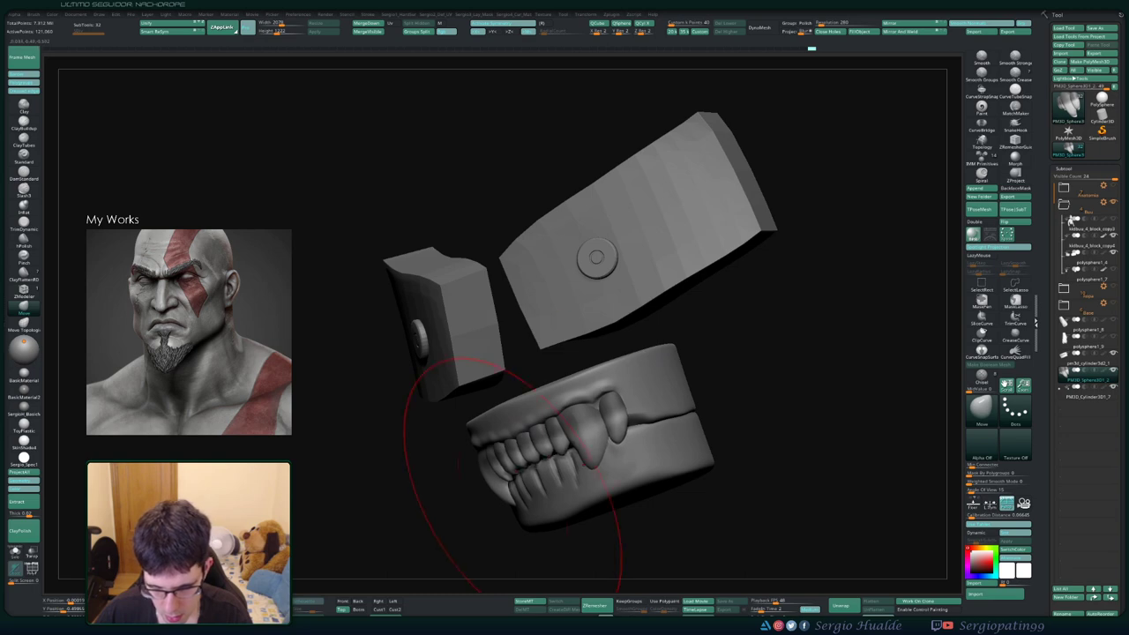
Show the hidden head again and turn the view to look into the snarling mouth
left_click_drag(516, 491, 587, 489)
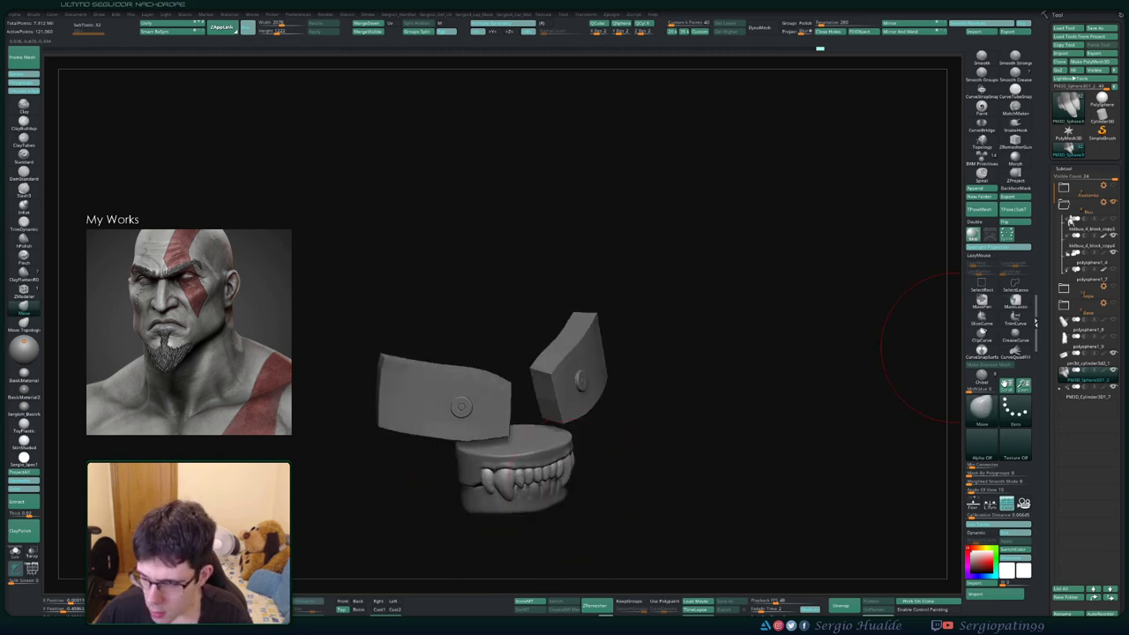
left_click(1071, 219)
left_click_drag(755, 365, 538, 425)
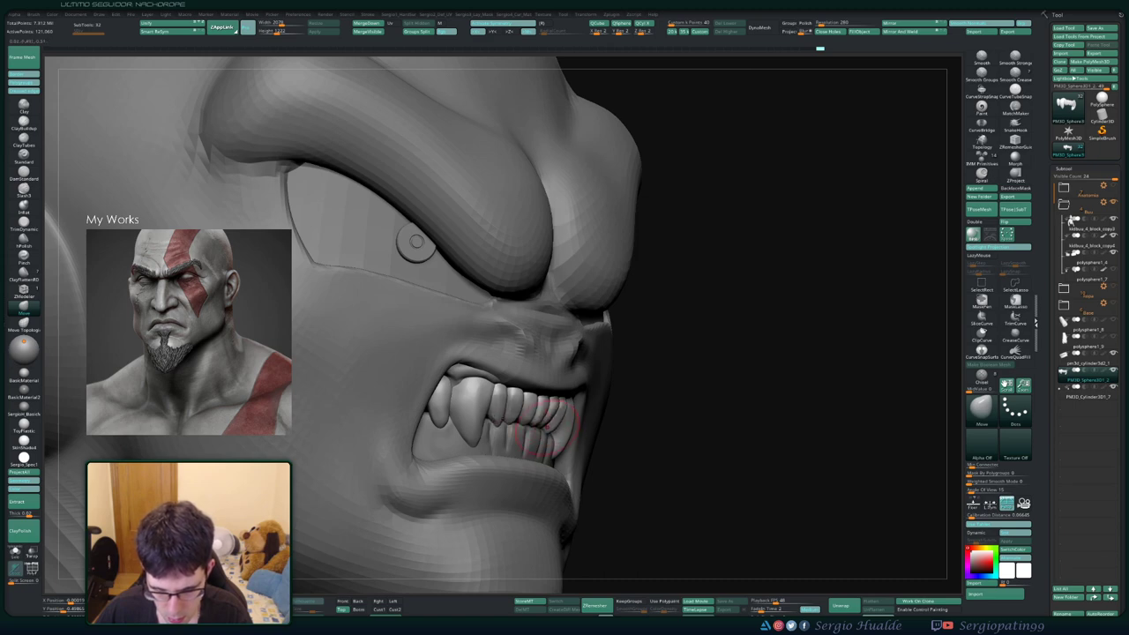
Isolate the tooth row with Solo and pick the Move Topological brush (B-M-T)
mouse_move(529, 414)
left_mouse_down()
mouse_move(567, 403)
mouse_move(539, 414)
left_mouse_up()
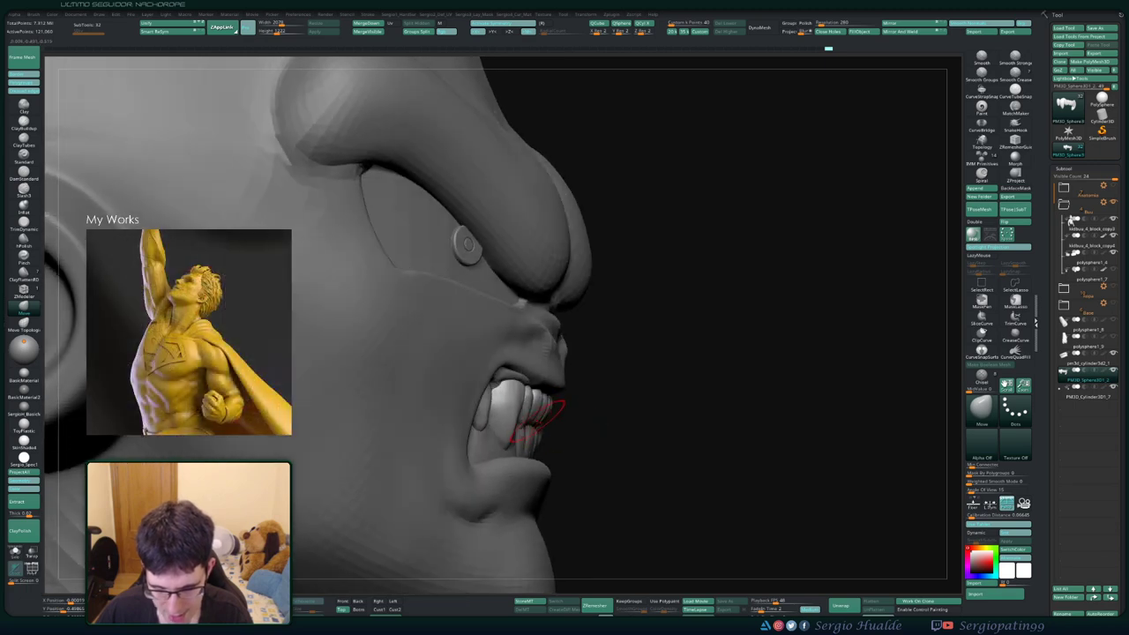
key("shift+s")
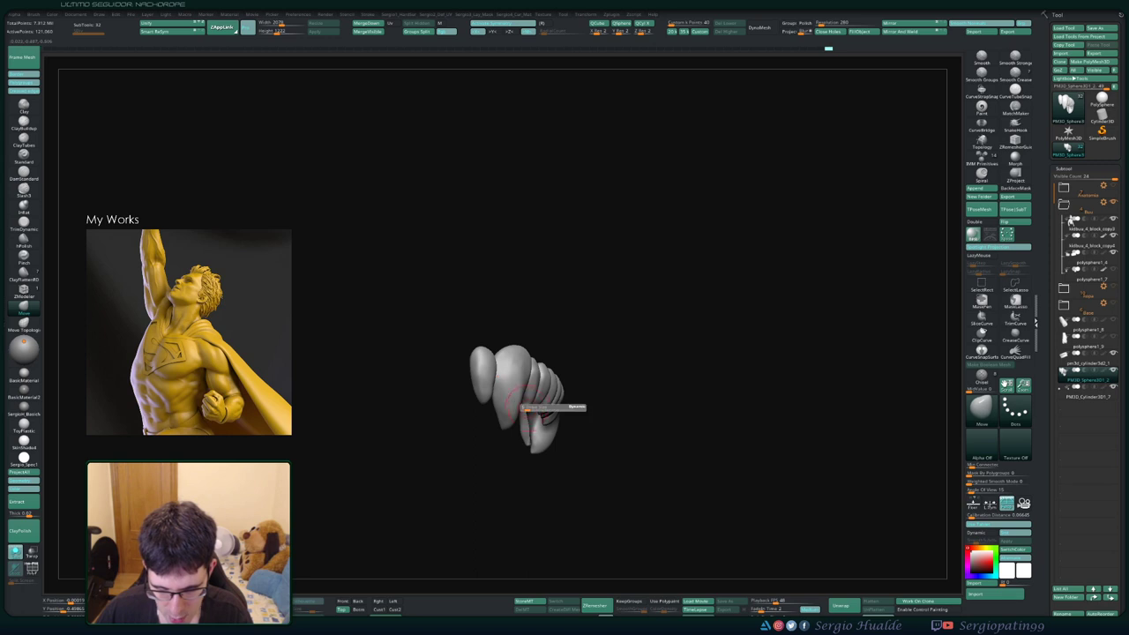
mouse_move(479, 368)
left_mouse_down()
mouse_move(546, 388)
mouse_move(549, 433)
mouse_move(577, 401)
left_mouse_up()
key("b")
key("m")
key("t")
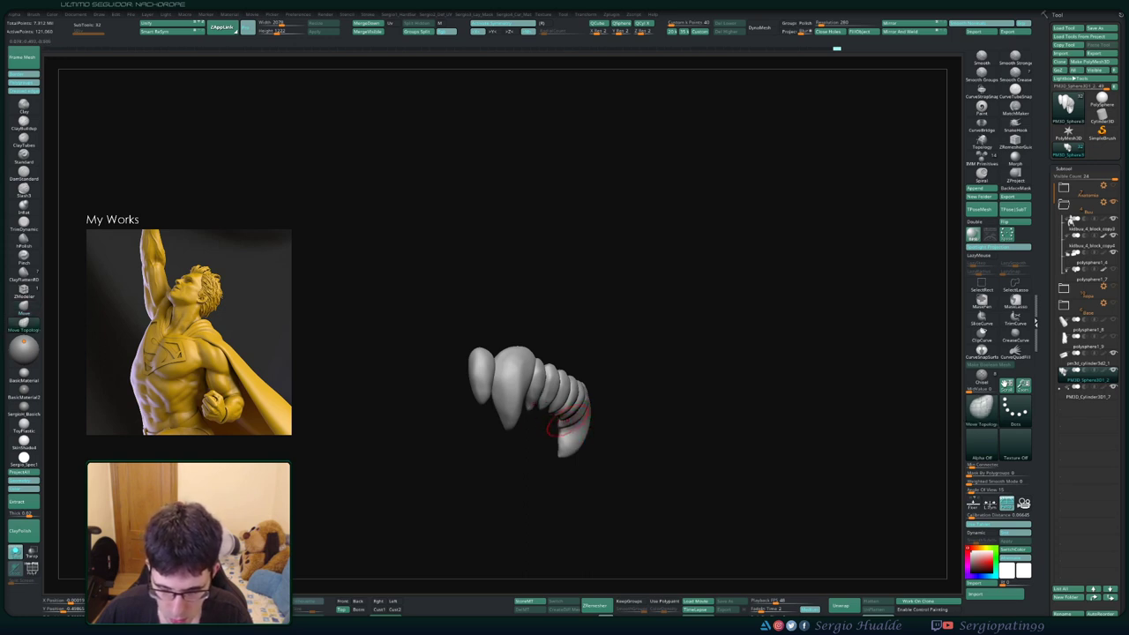
Frame the model and check the teeth inside the snarling mouth from side and three-quarter views
mouse_move(565, 422)
left_mouse_down()
mouse_move(542, 403)
mouse_move(577, 393)
left_mouse_up()
key("f")
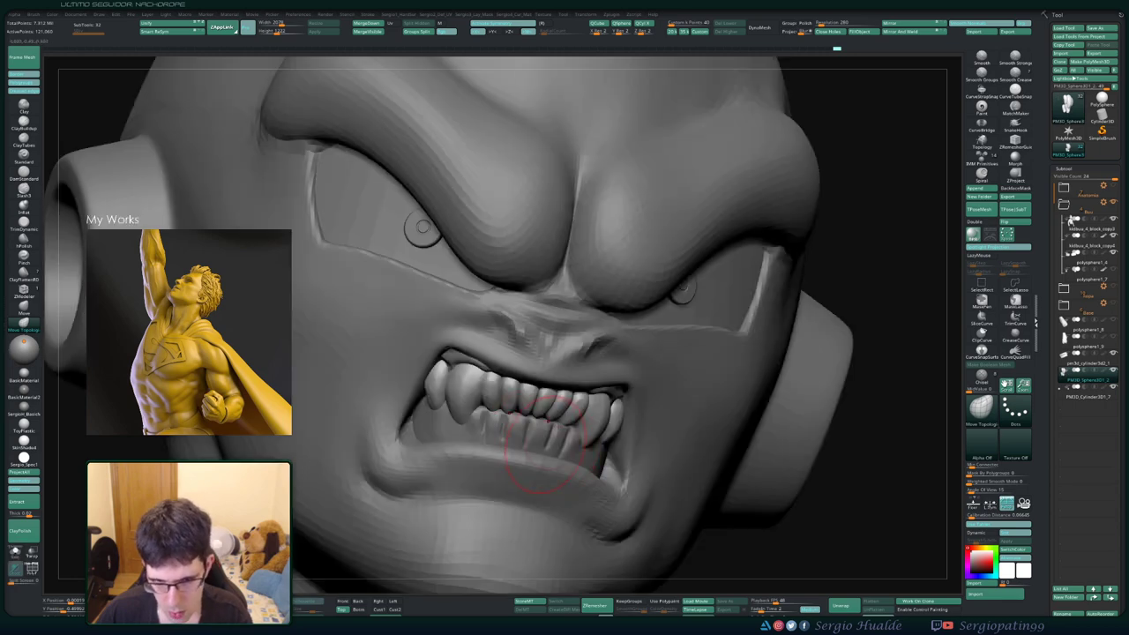
left_click_drag(776, 353, 501, 308)
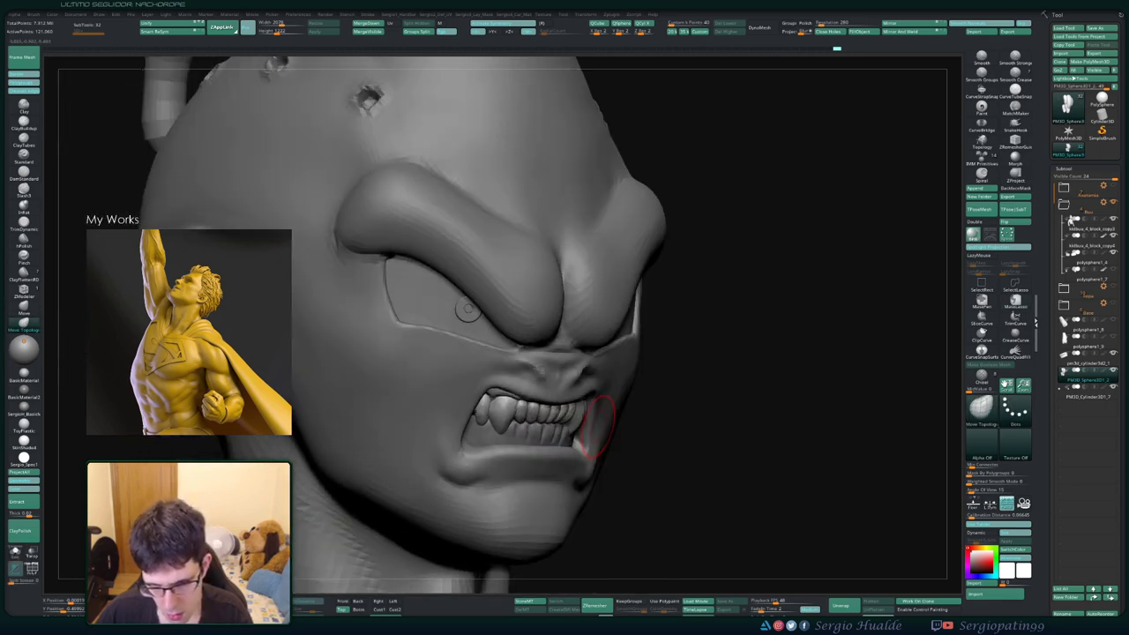
left_click_drag(776, 353, 584, 422)
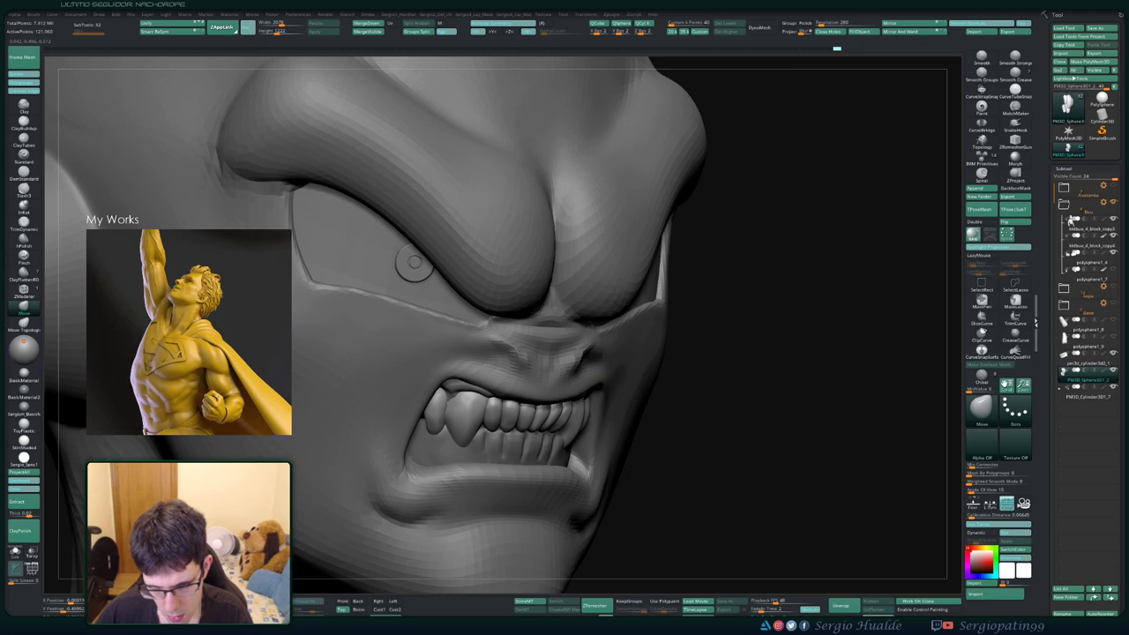
left_click_drag(776, 352, 618, 370)
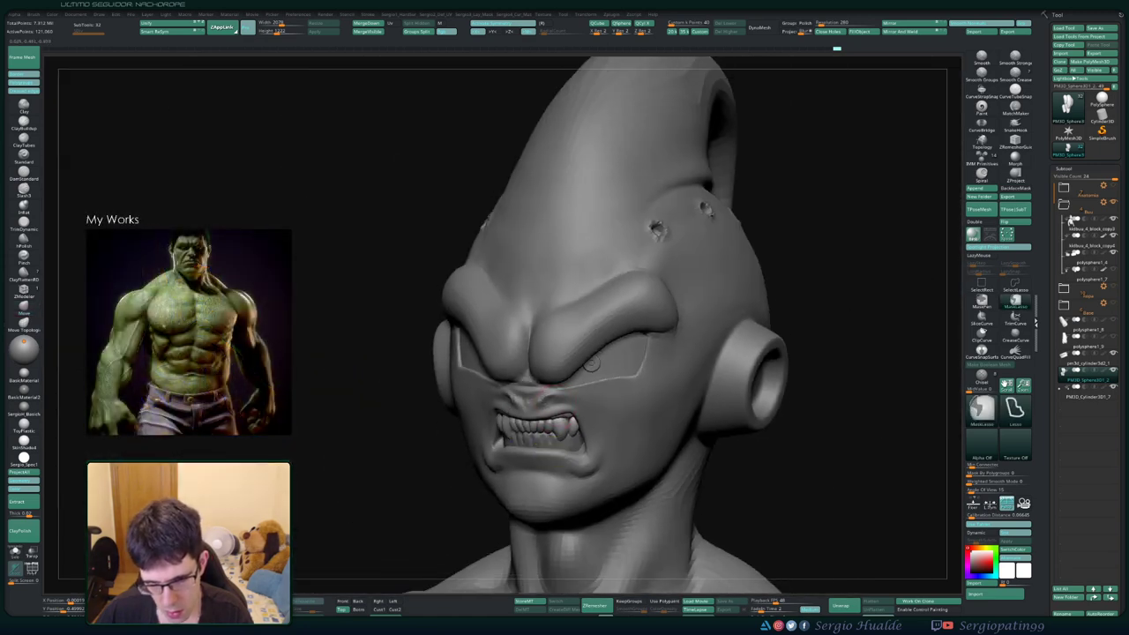
Step the head down one subdivision level and view the mouth from three-quarters
left_click_drag(776, 353, 564, 465)
left_click_drag(776, 353, 551, 410)
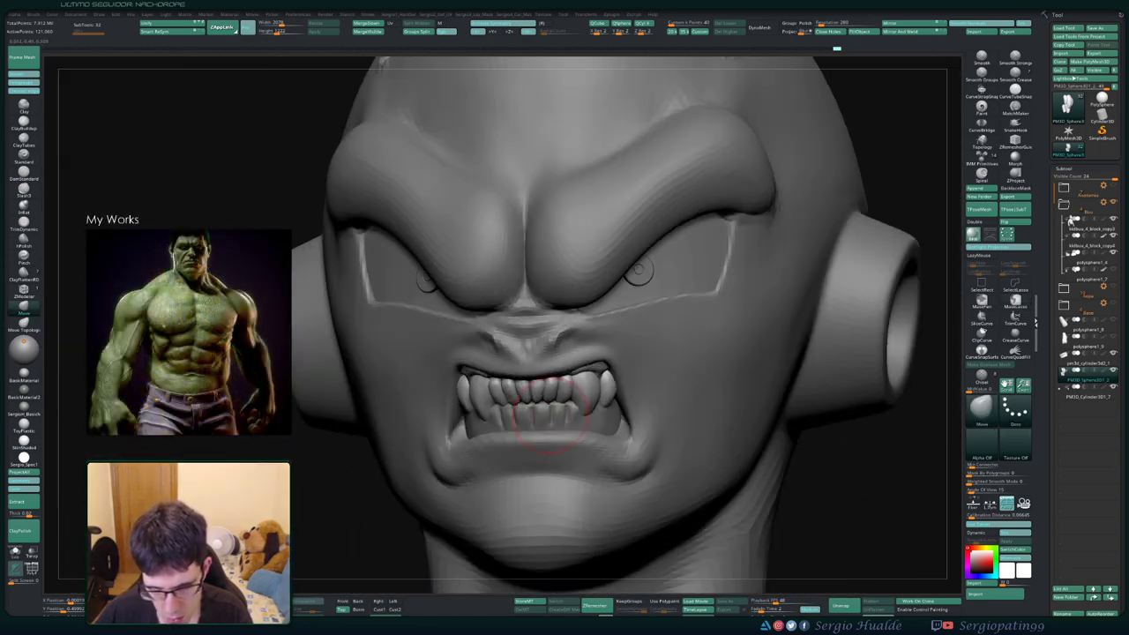
key("shift+d")
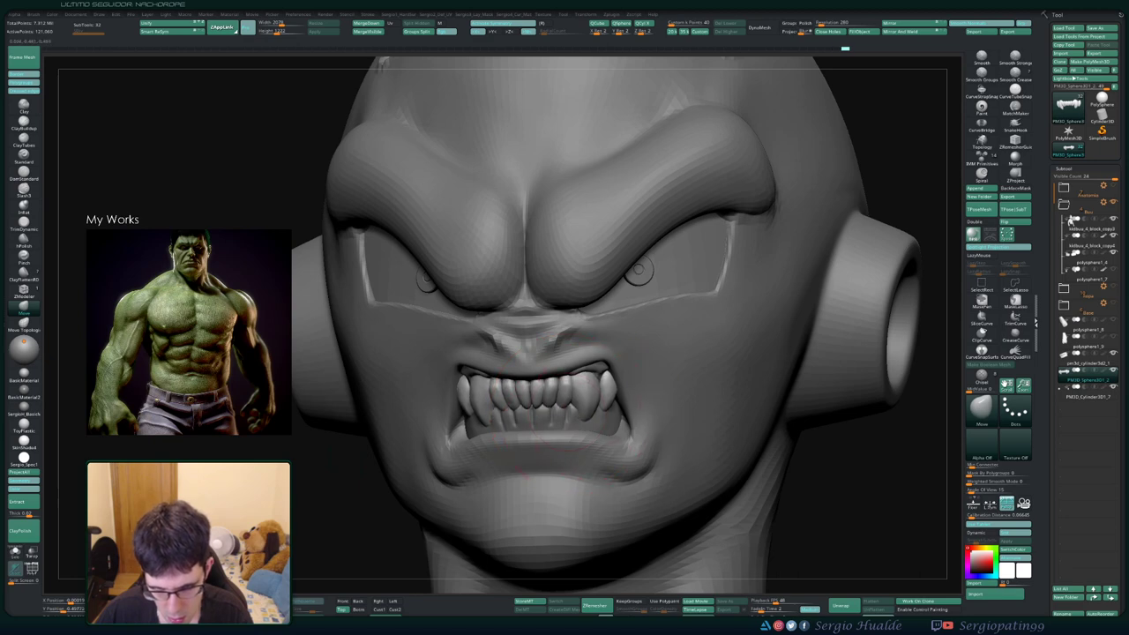
mouse_move(469, 394)
left_mouse_down()
mouse_move(591, 372)
mouse_move(629, 377)
left_mouse_up()
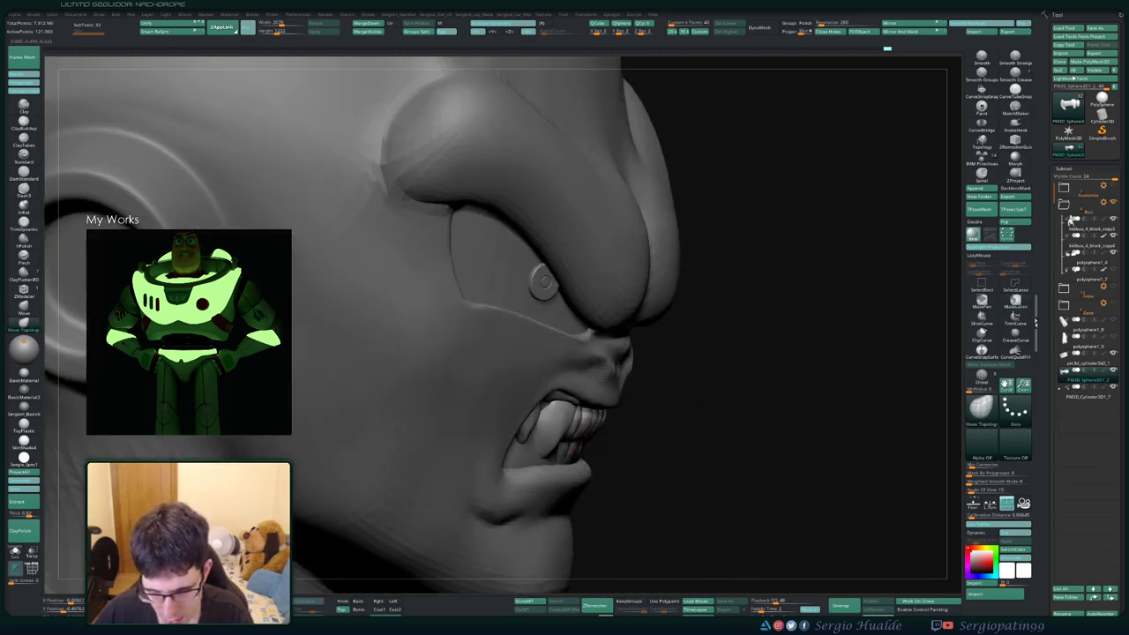
Switch back to the regular Move brush (B-M-V) and review the head from a three-quarter side view
key("b")
key("m")
key("v")
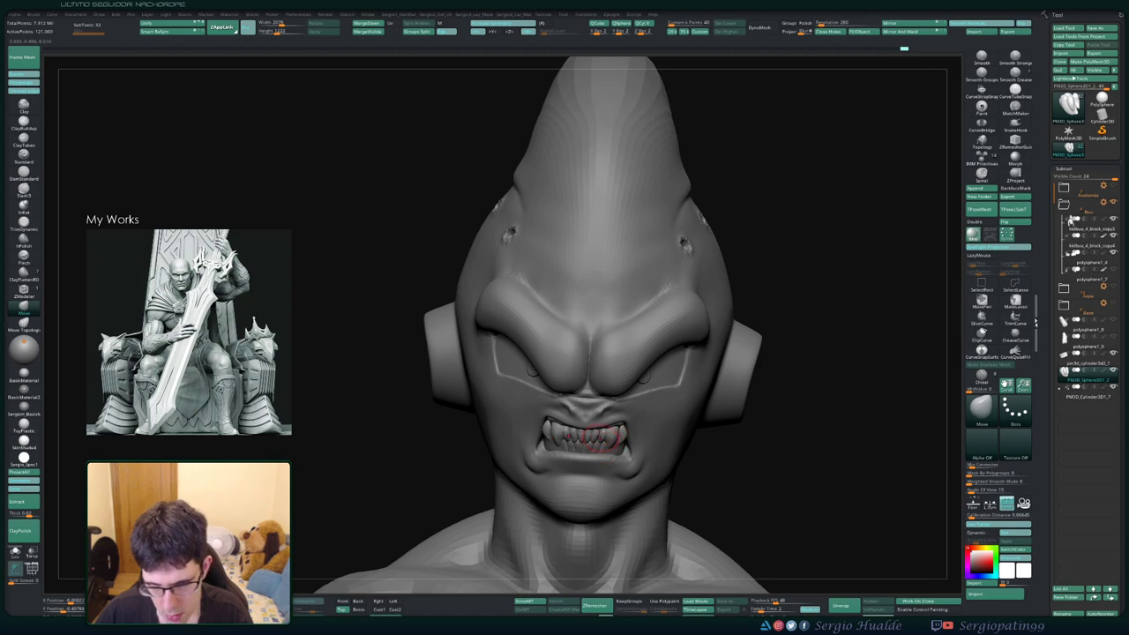
left_click_drag(591, 437, 682, 332)
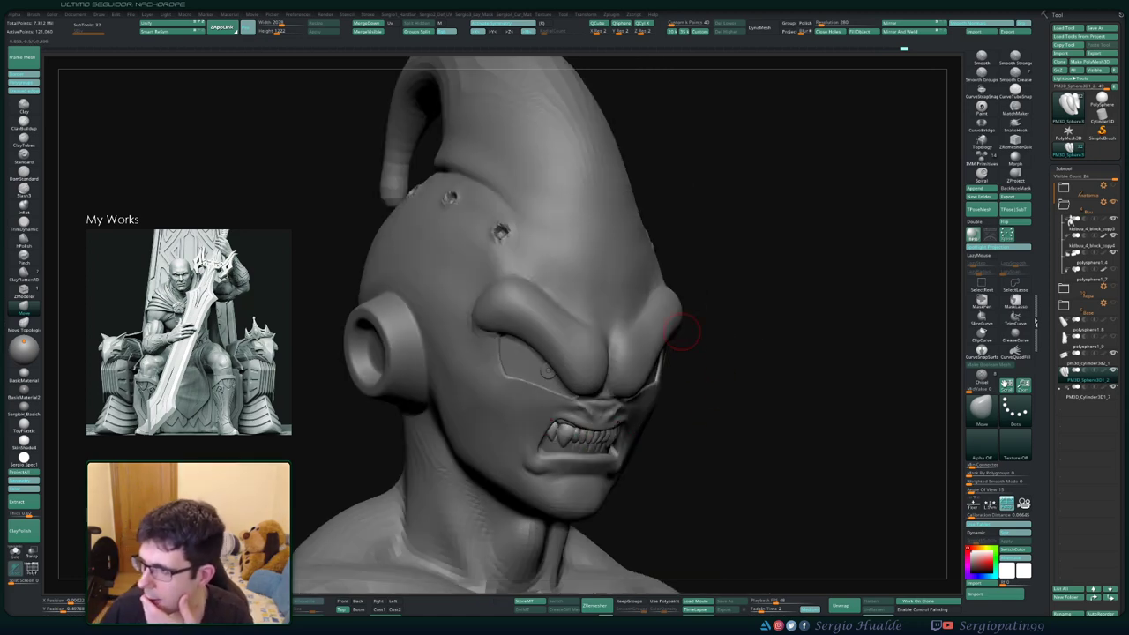
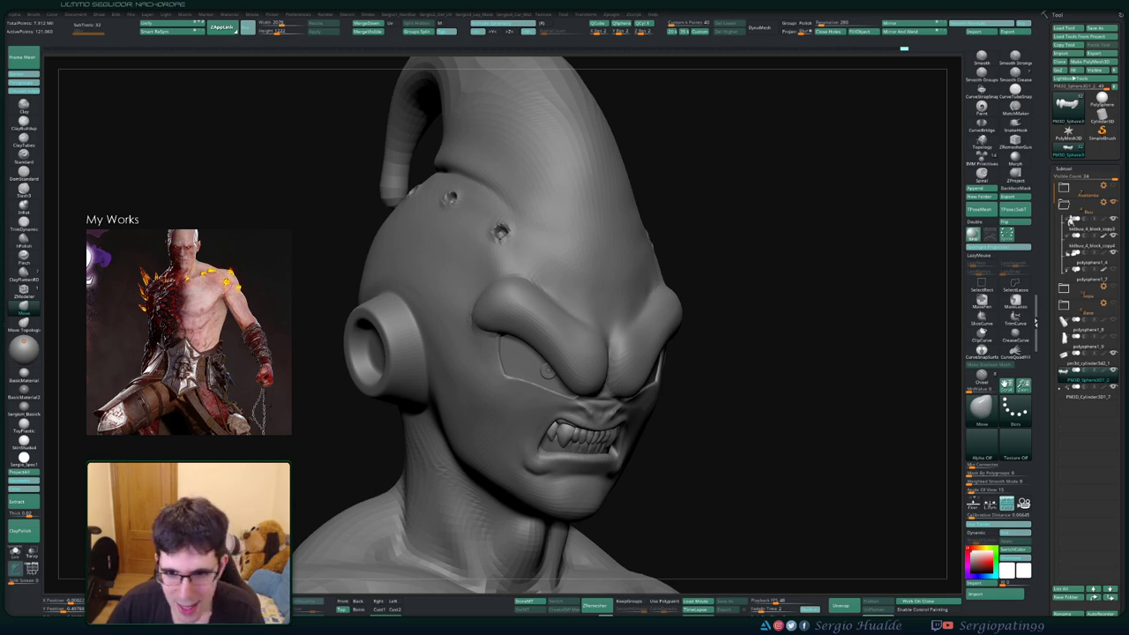
Frame the face up close and select the teeth SubTool
left_click_drag(794, 340, 710, 340)
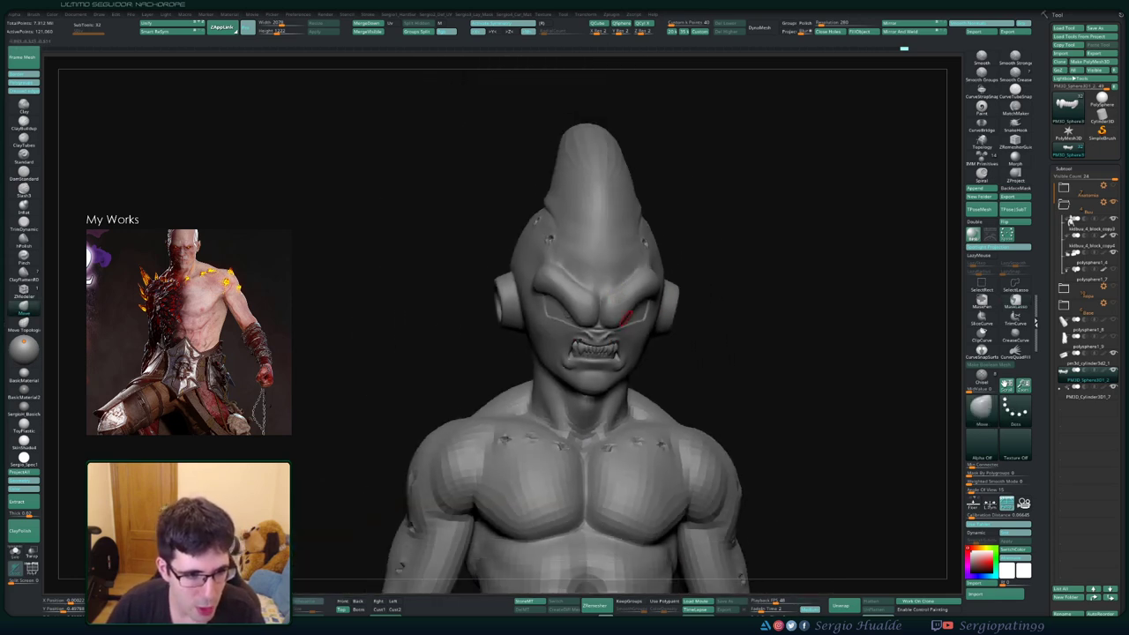
left_click_drag(620, 304, 634, 217)
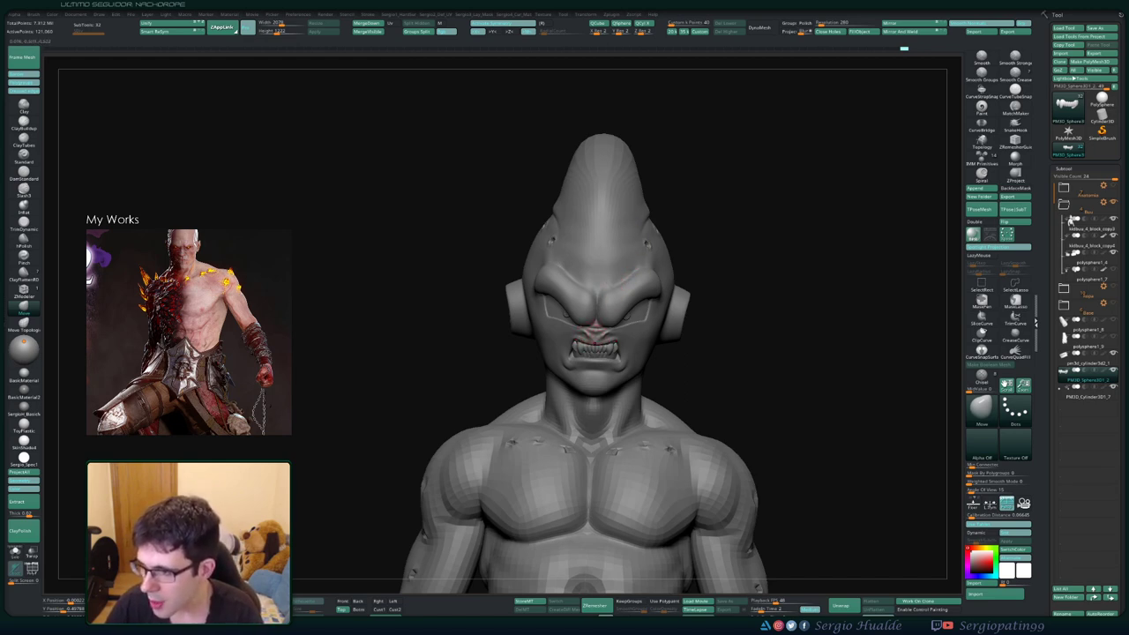
left_click_drag(595, 322, 587, 352)
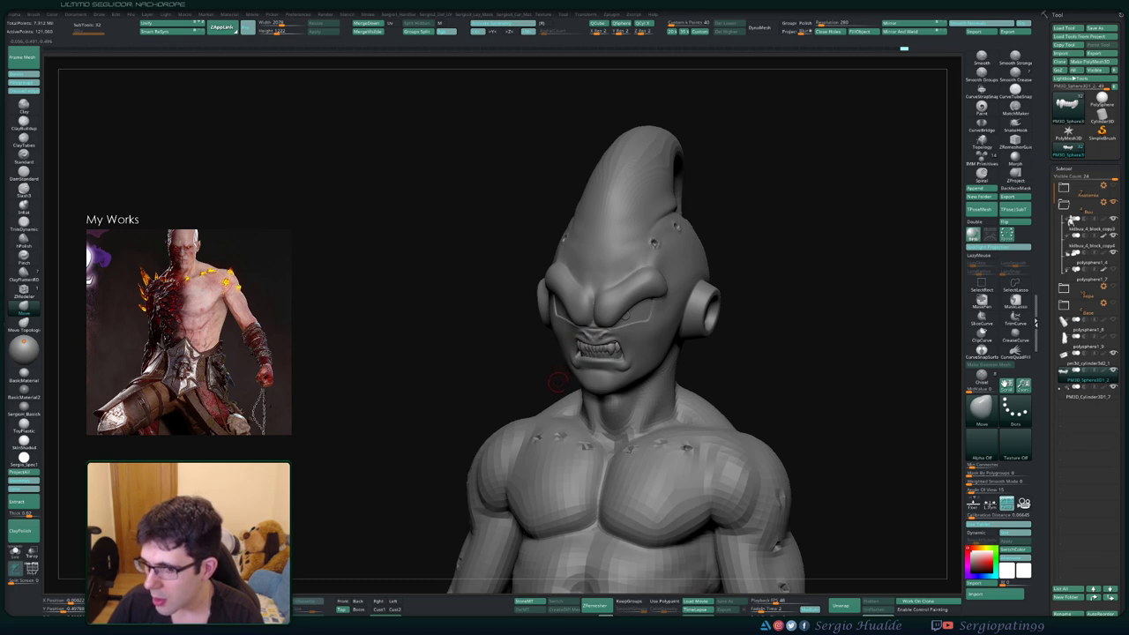
right_click_drag(607, 353, 804, 339, "ctrl")
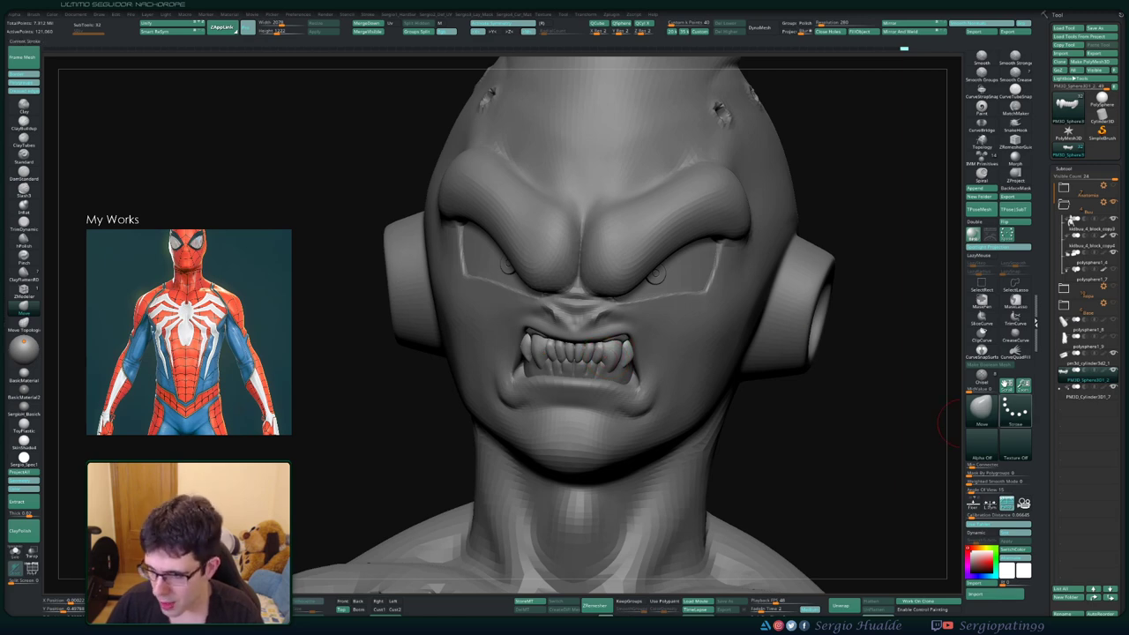
key("ctrl+shift+d")
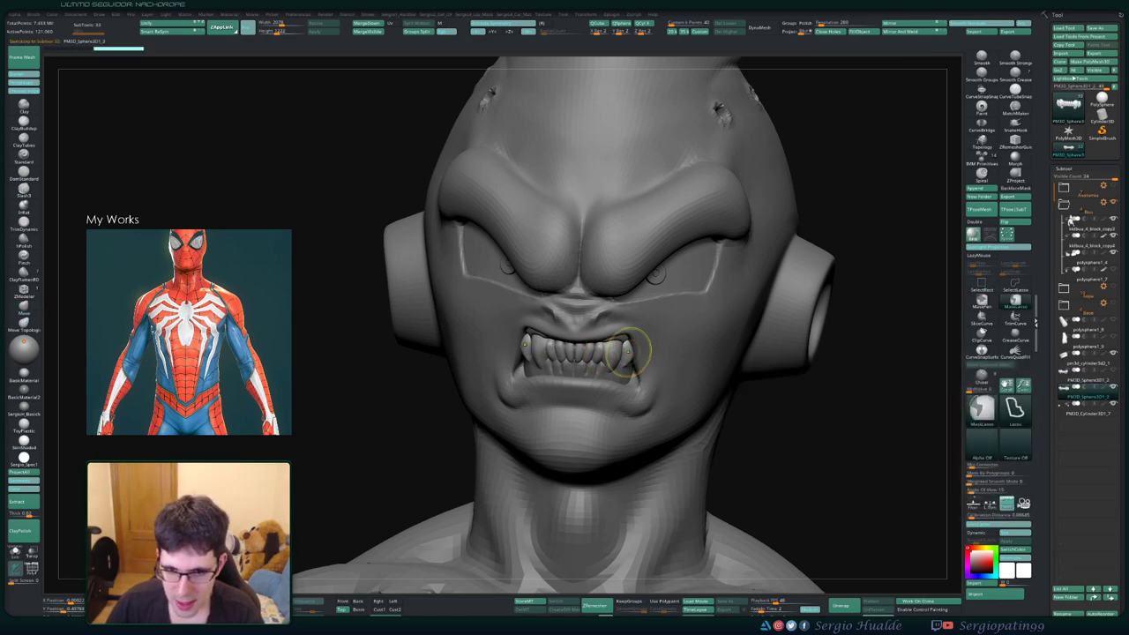
right_click_drag(631, 353, 553, 370, "ctrl")
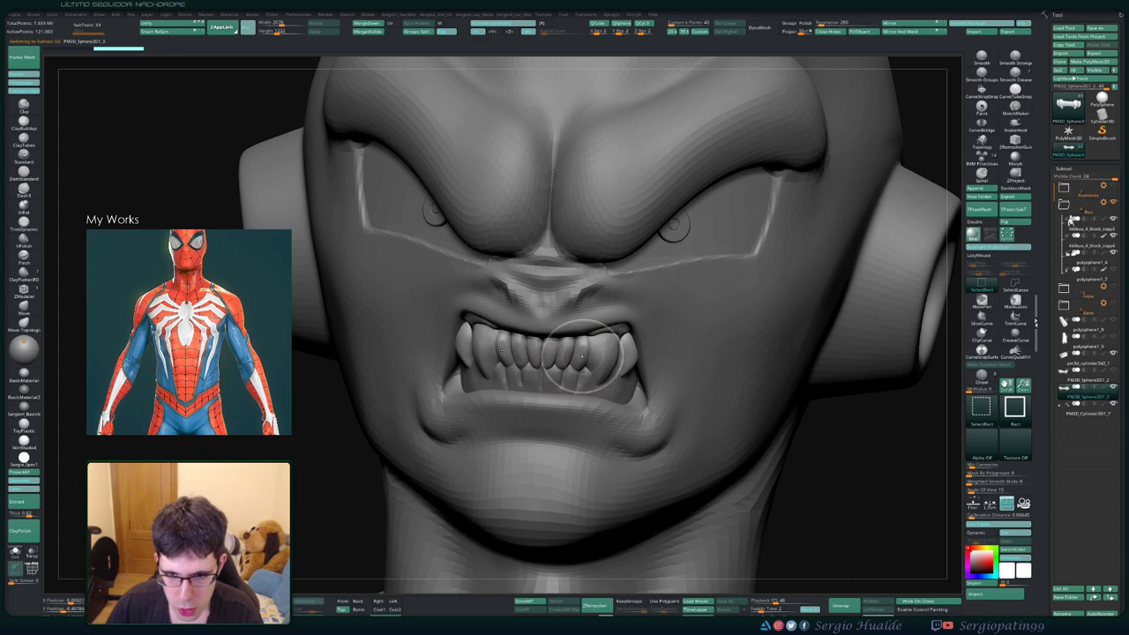
Solo the teeth SubTool and display its polygroups with the polyframe
left_click(586, 357, "ctrl+alt+shift")
left_click(586, 357, "ctrl+shift")
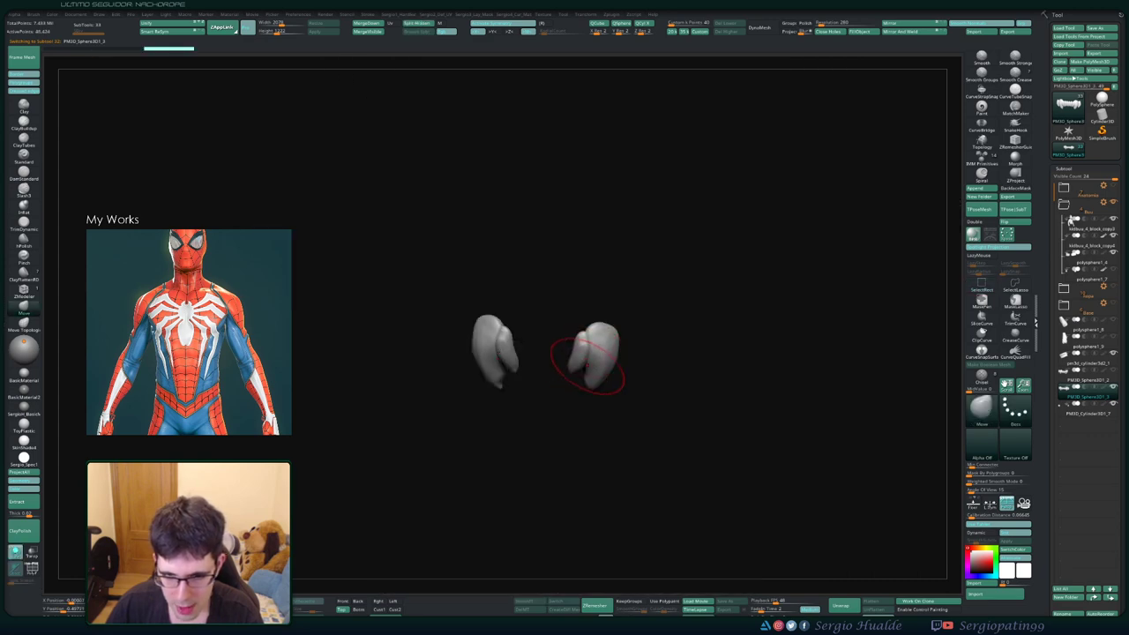
left_click(587, 370, "ctrl+shift")
right_click_drag(586, 383, 635, 352)
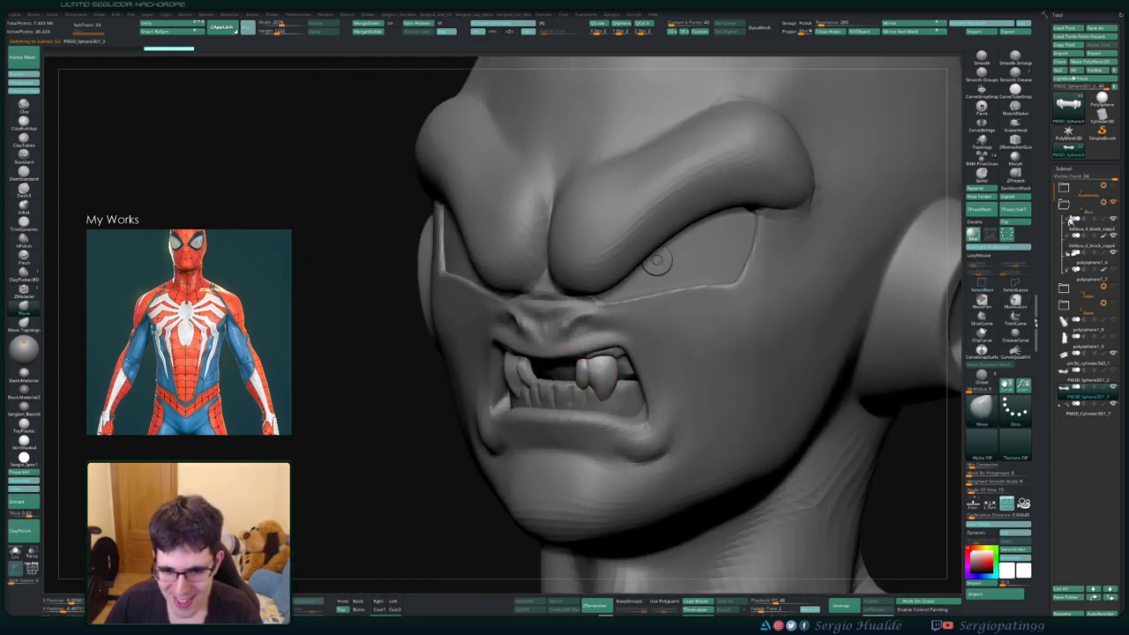
right_click_drag(656, 260, 584, 391)
left_click(595, 370, "ctrl+shift")
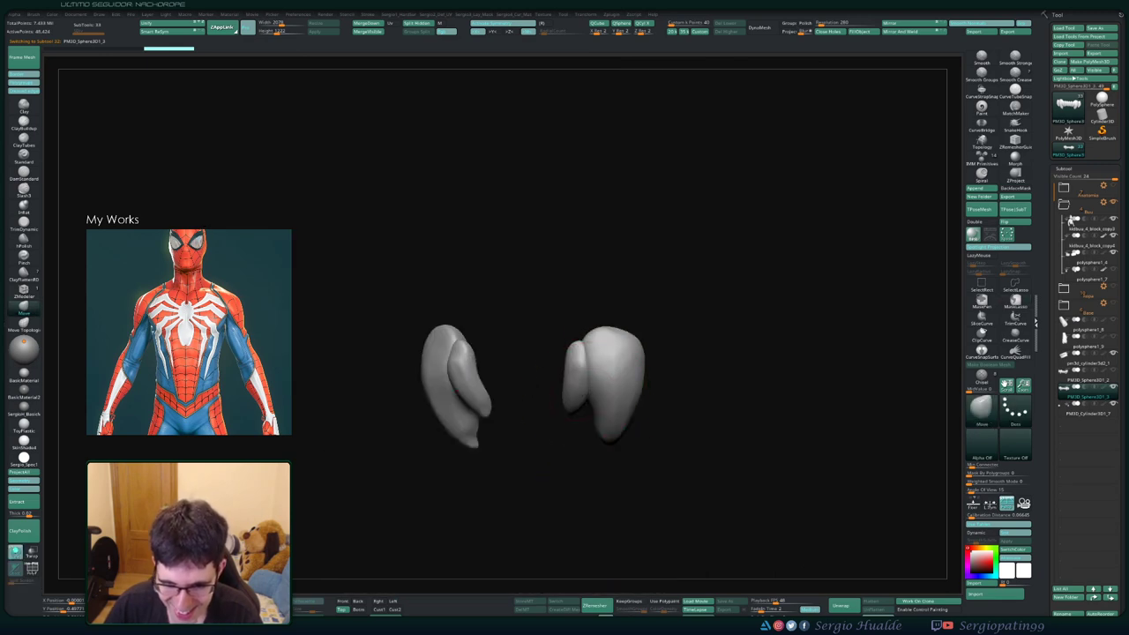
key("shift+f")
key("shift+f")
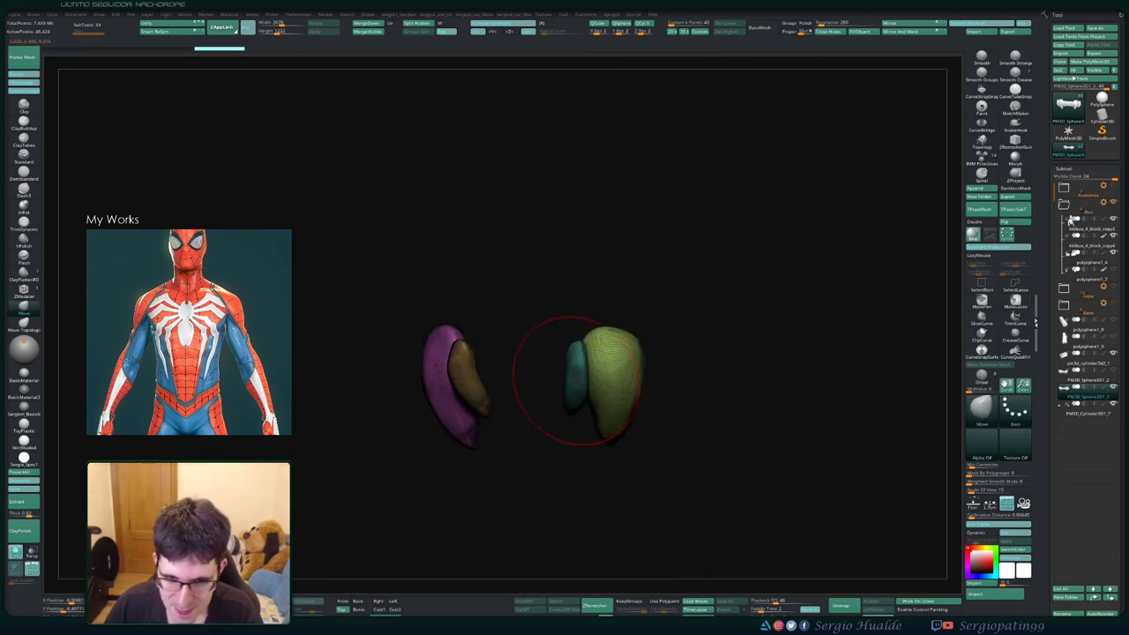
Hide the green and purple tooth polygroups, then unhide all the teeth
left_click(604, 383, "ctrl+alt+shift")
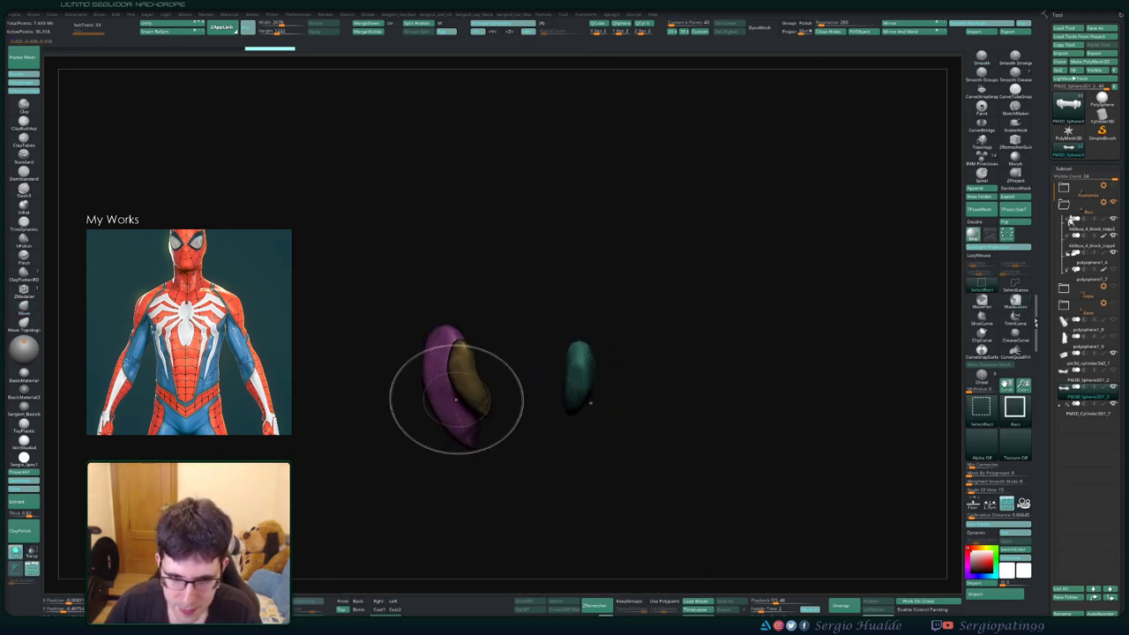
left_click(445, 401, "ctrl+alt+shift")
left_click(524, 468, "ctrl+shift")
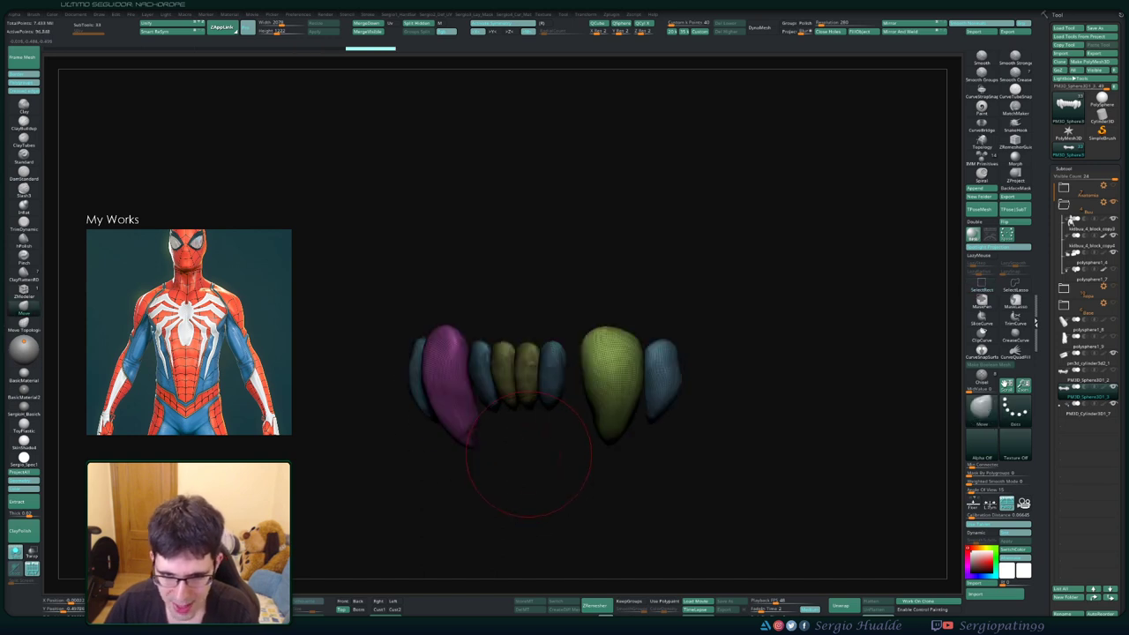
key("shift+f")
key("shift+f")
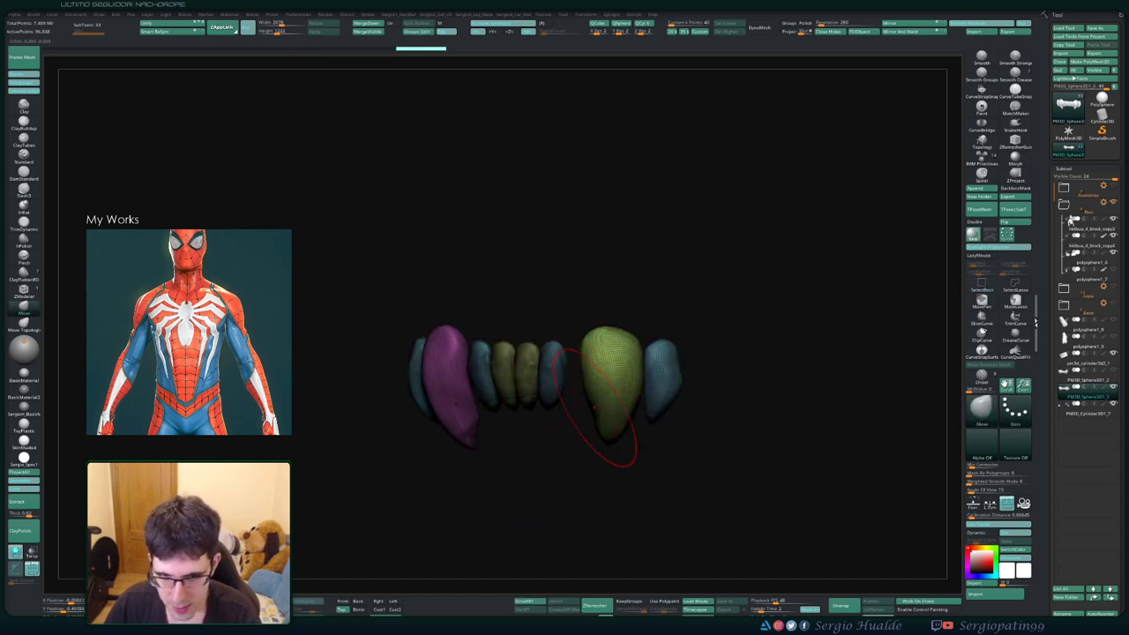
right_click_drag(603, 405, 591, 396)
Isolate the green, purple and blue tooth polygroups in turn, then unhide all teeth
left_click(605, 385, "ctrl+shift")
left_click(605, 385, "ctrl+shift")
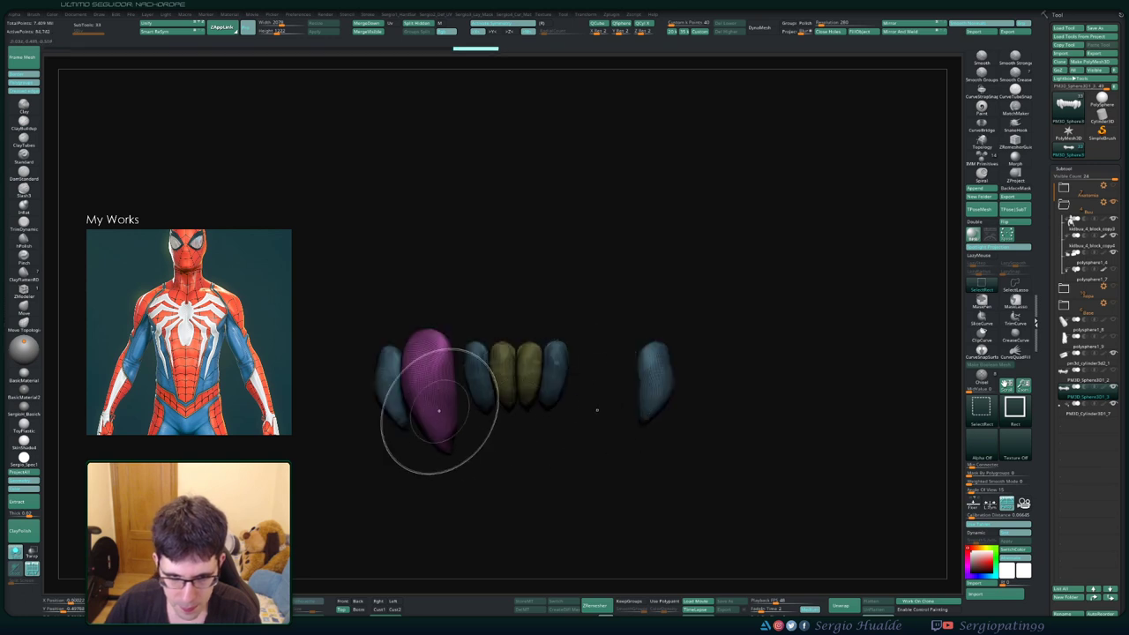
left_click(433, 397, "ctrl+alt+shift")
left_click(515, 479, "ctrl+shift")
left_click_drag(516, 479, 529, 441, "ctrl+shift")
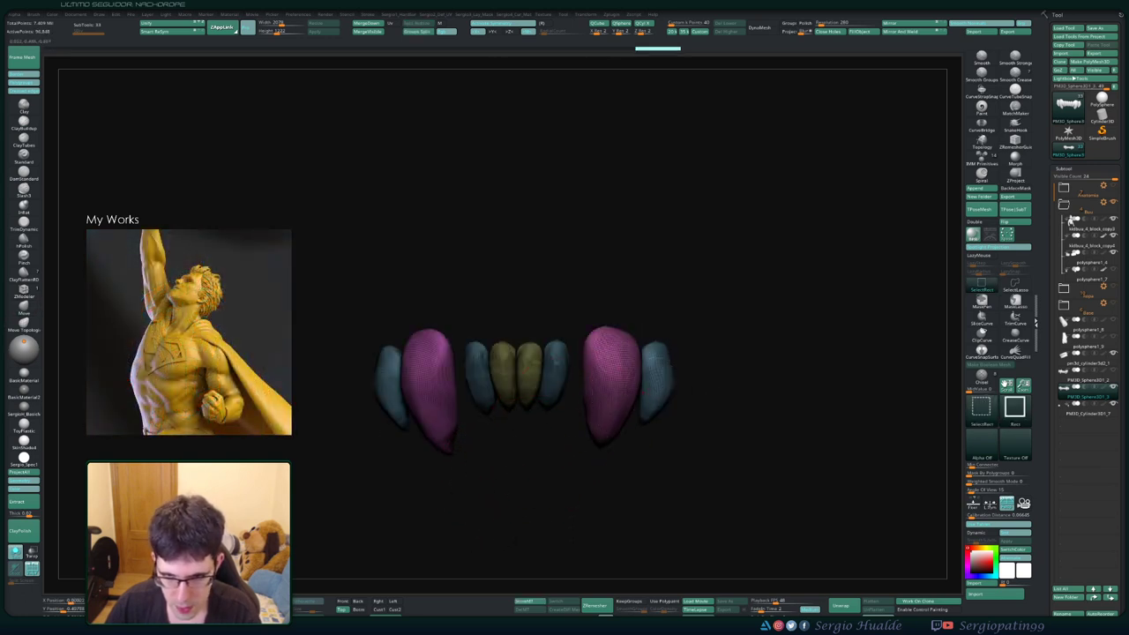
left_click(656, 390, "ctrl+shift")
left_click_drag(711, 305, 629, 415, "ctrl+shift")
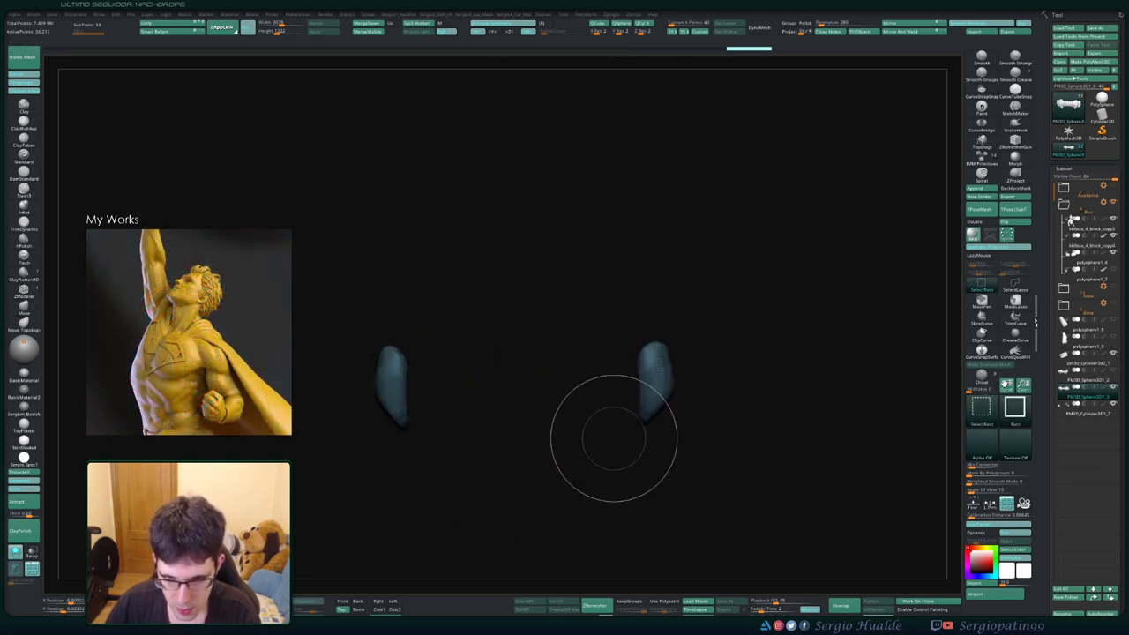
left_click(616, 432, "ctrl+shift")
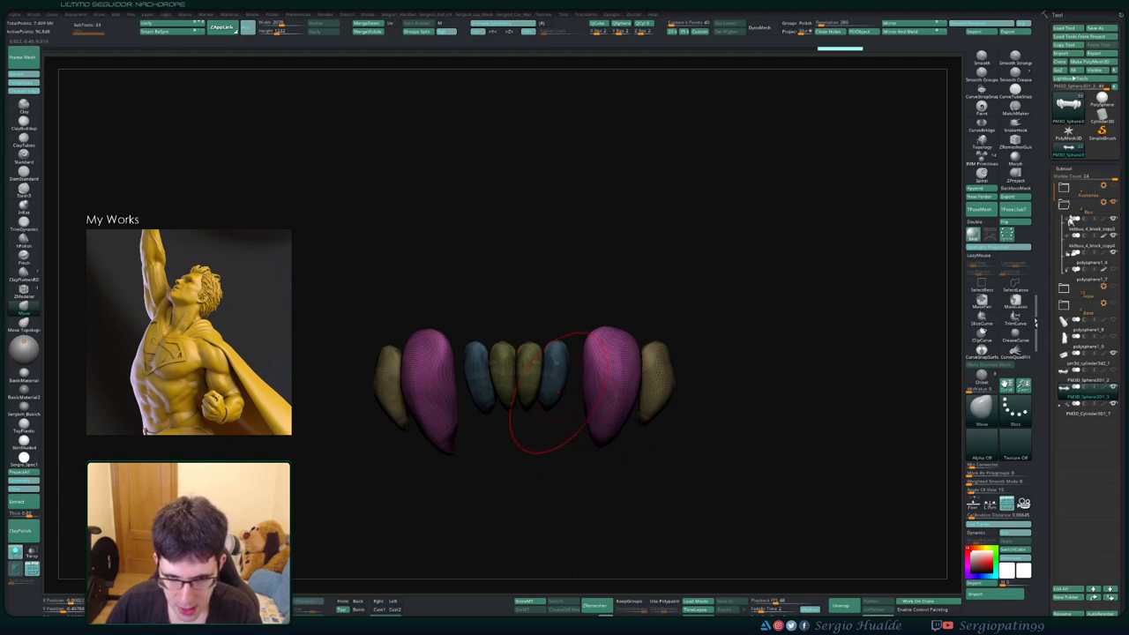
Spread the two blue teeth outward with the Move Topological brush, then shrink the brush
key("ctrl+z")
key("b")
key("m")
key("t")
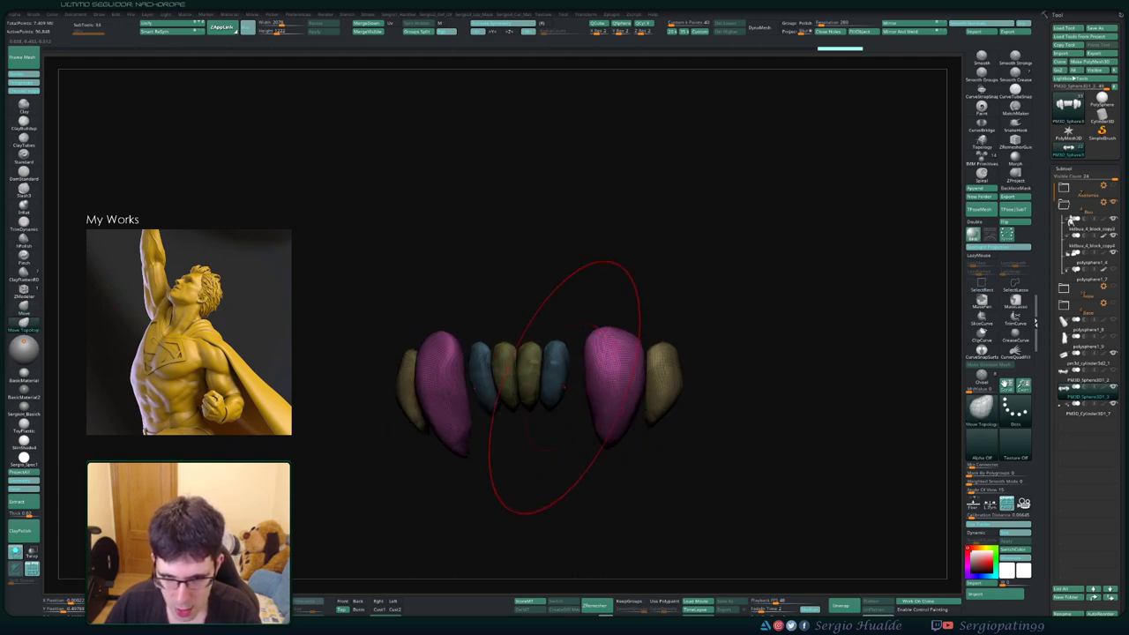
left_click_drag(556, 371, 566, 370)
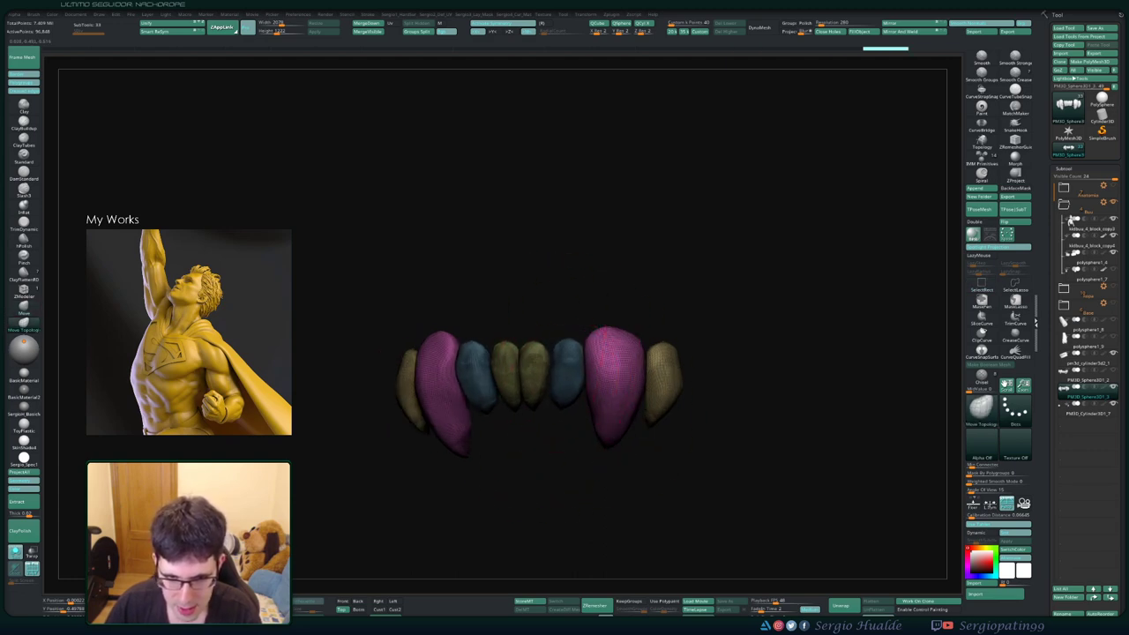
key("s")
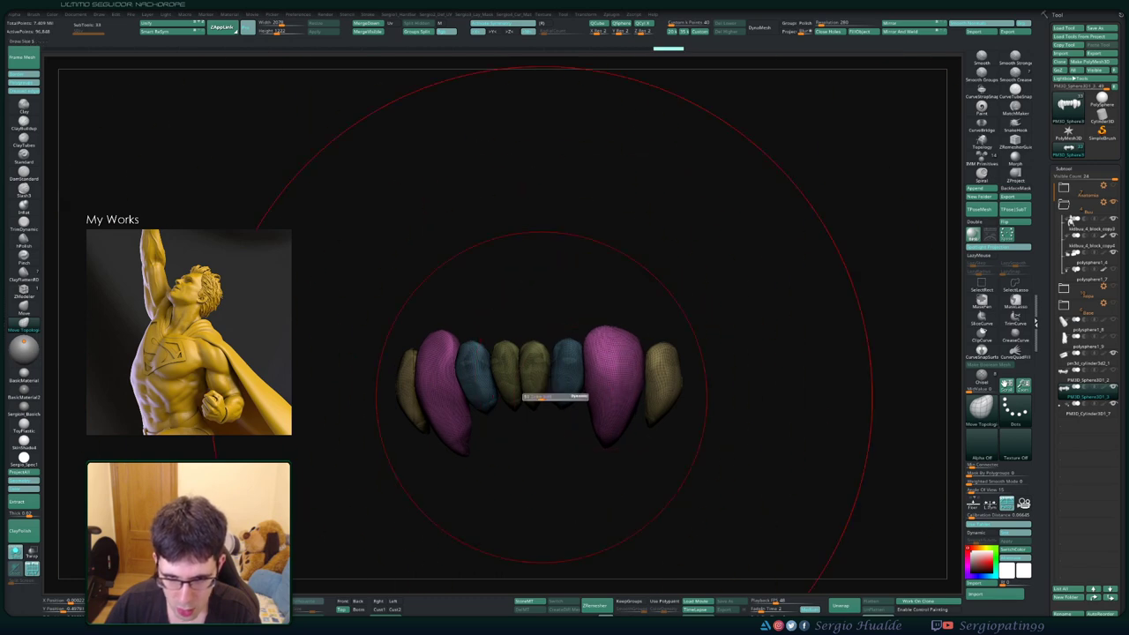
left_click_drag(574, 397, 532, 399)
Exit Solo and nudge the upper and lower teeth with small Move strokes, checking front and profile views
key("shift+s")
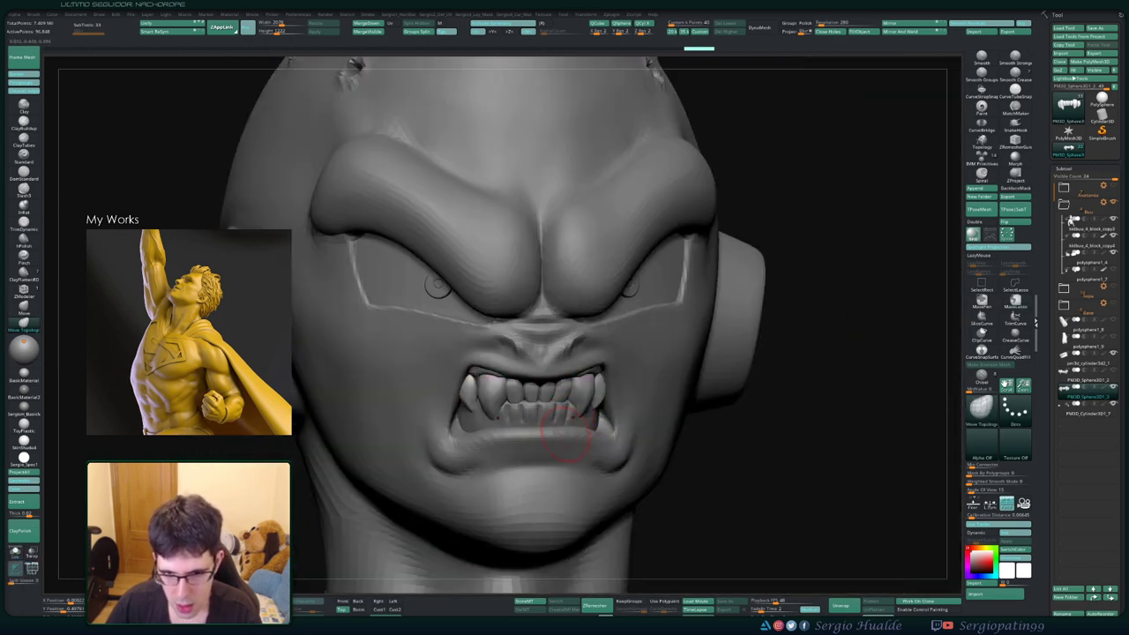
right_click_drag(642, 289, 573, 412)
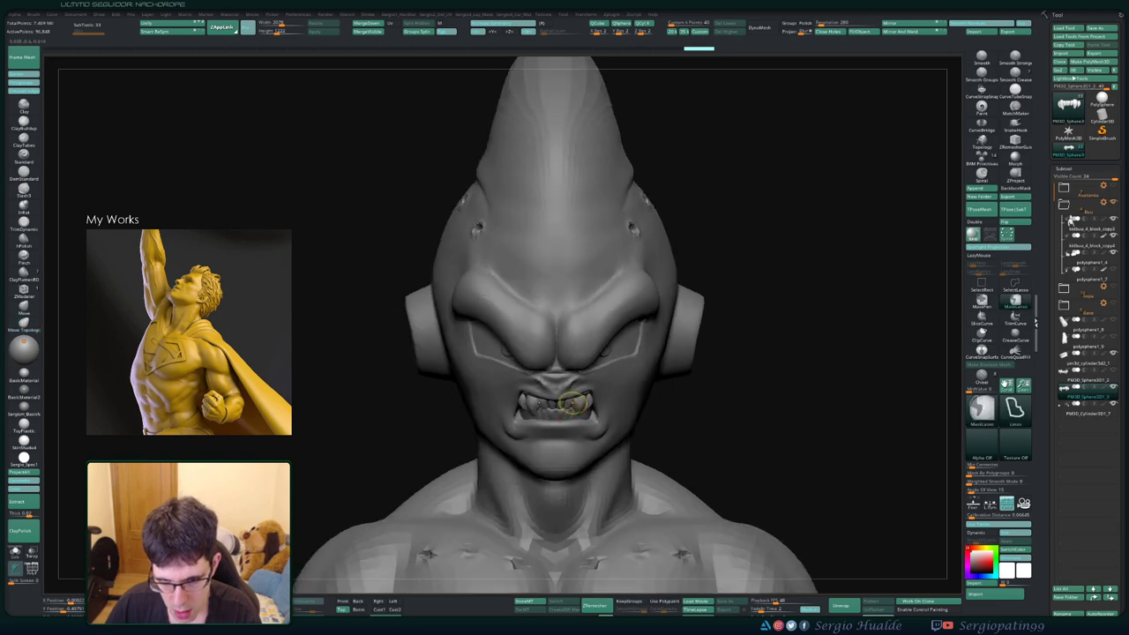
left_click_drag(573, 412, 610, 415)
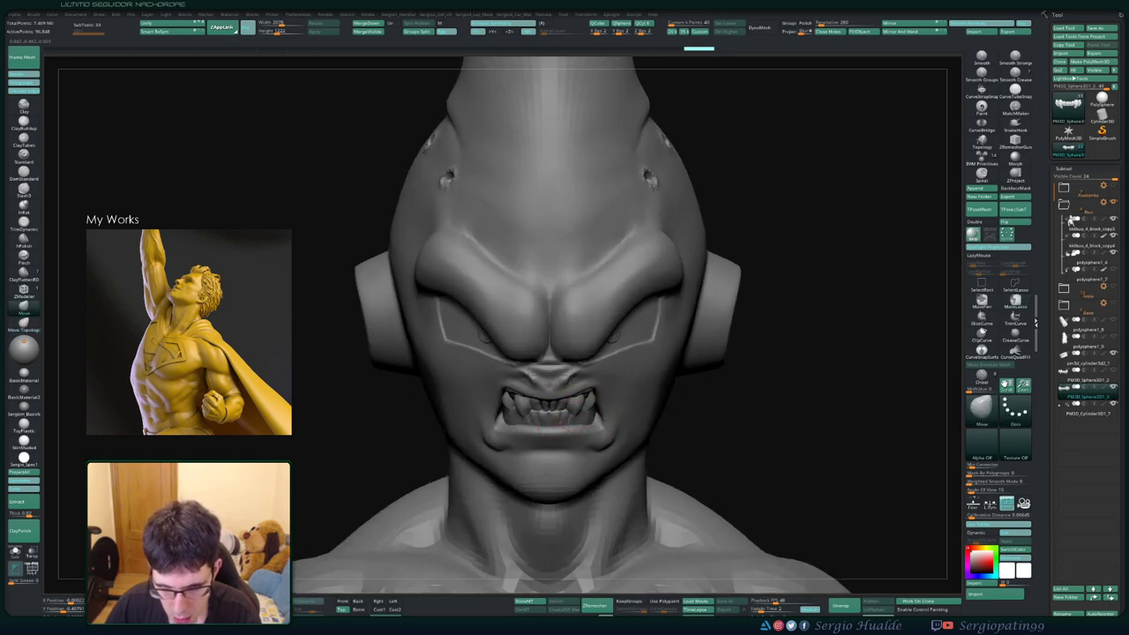
mouse_move(557, 426)
right_mouse_down()
mouse_move(592, 329)
mouse_move(556, 419)
right_mouse_up()
mouse_move(561, 461)
right_mouse_down()
mouse_move(522, 398)
mouse_move(551, 422)
mouse_move(540, 430)
right_mouse_up()
right_click_drag(503, 338, 626, 336)
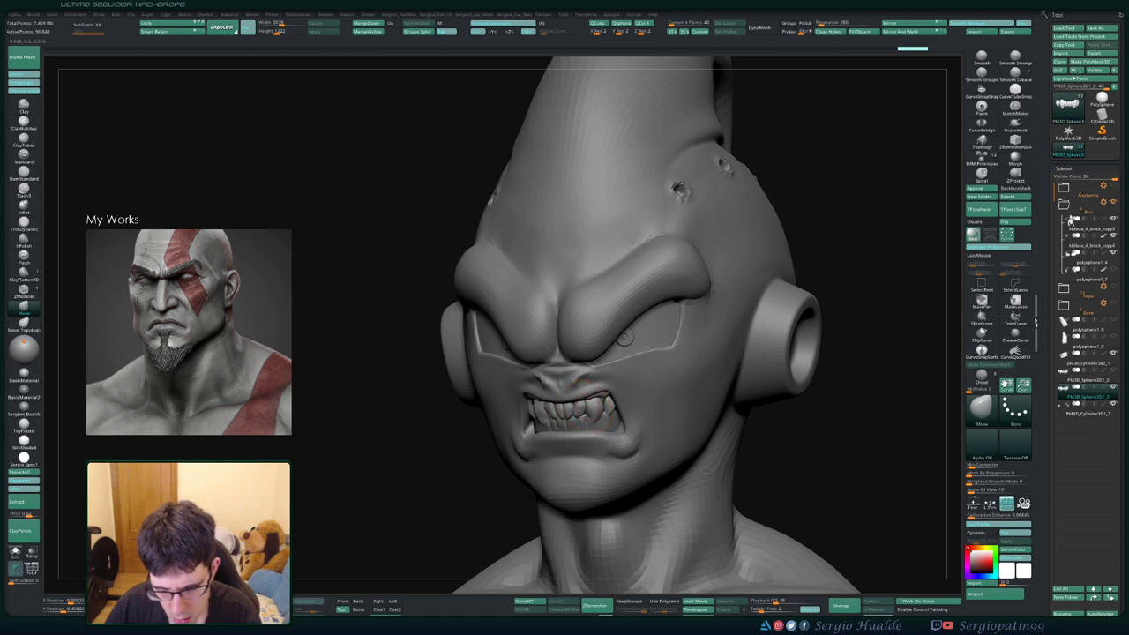
right_click_drag(625, 336, 607, 408, "shift")
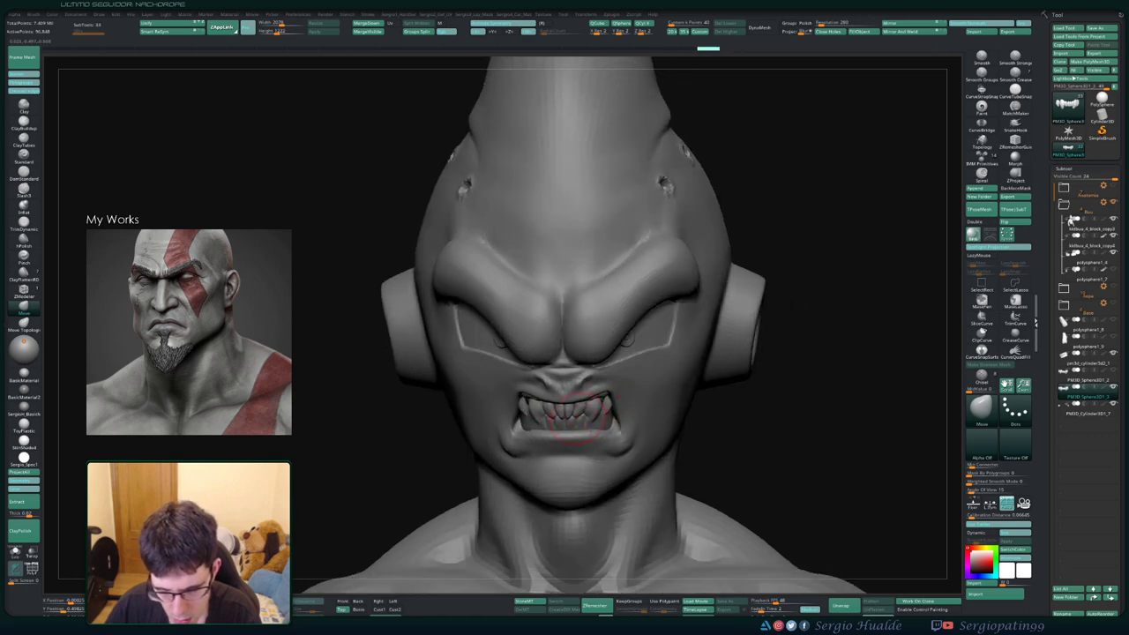
left_click_drag(576, 421, 581, 417)
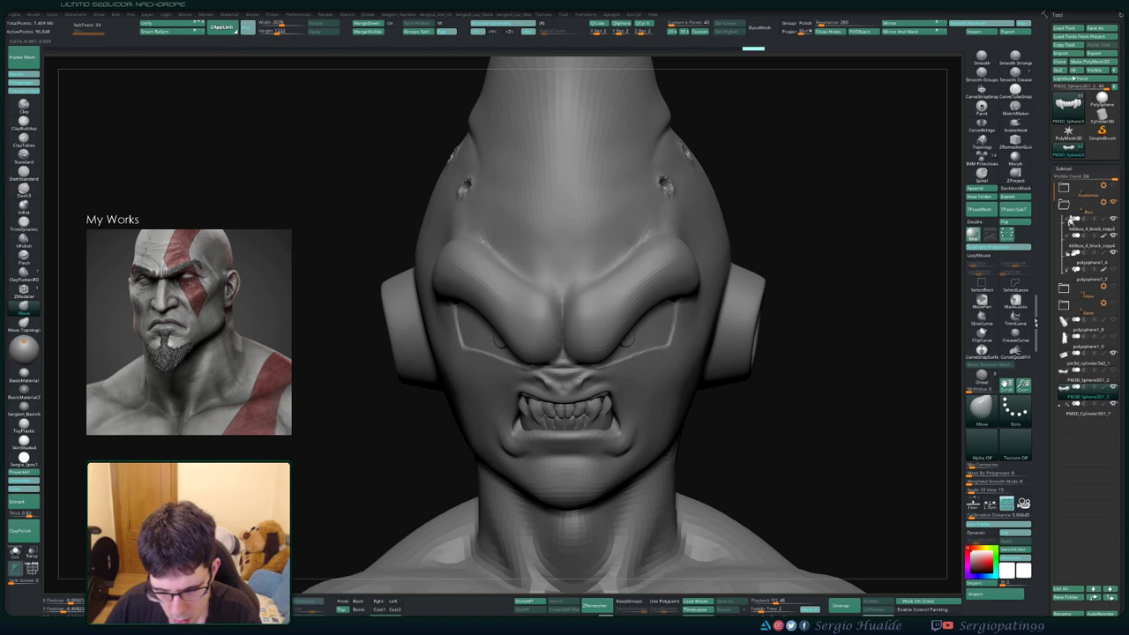
right_click_drag(596, 423, 615, 372)
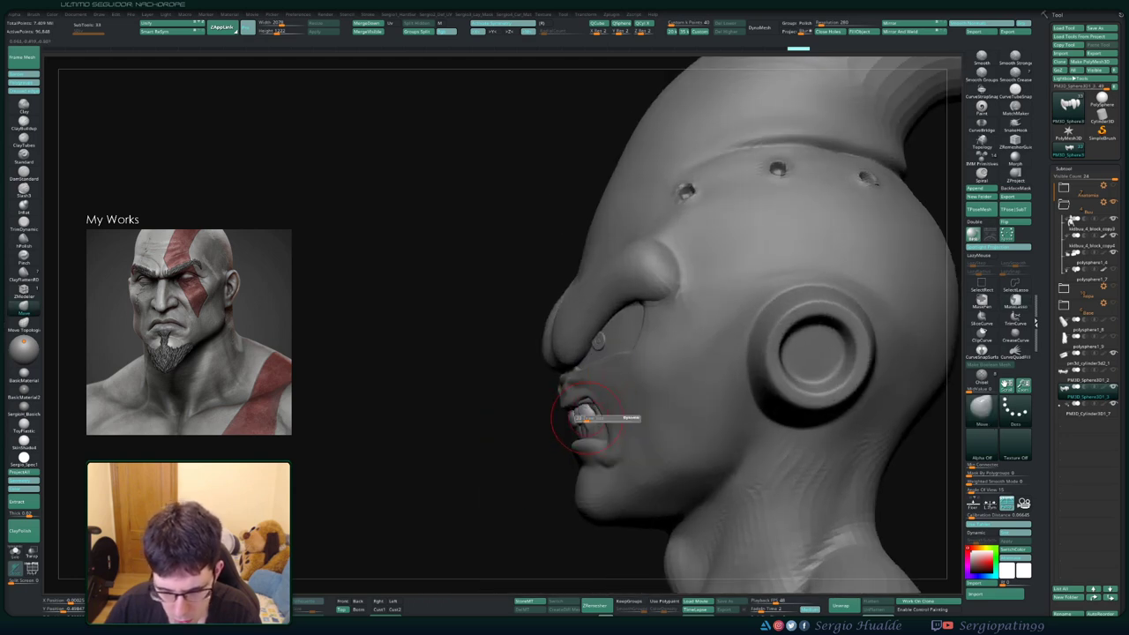
Shrink the brush and orbit the head through three-quarter, side and front views
left_click(583, 418)
right_click_drag(582, 414, 590, 411)
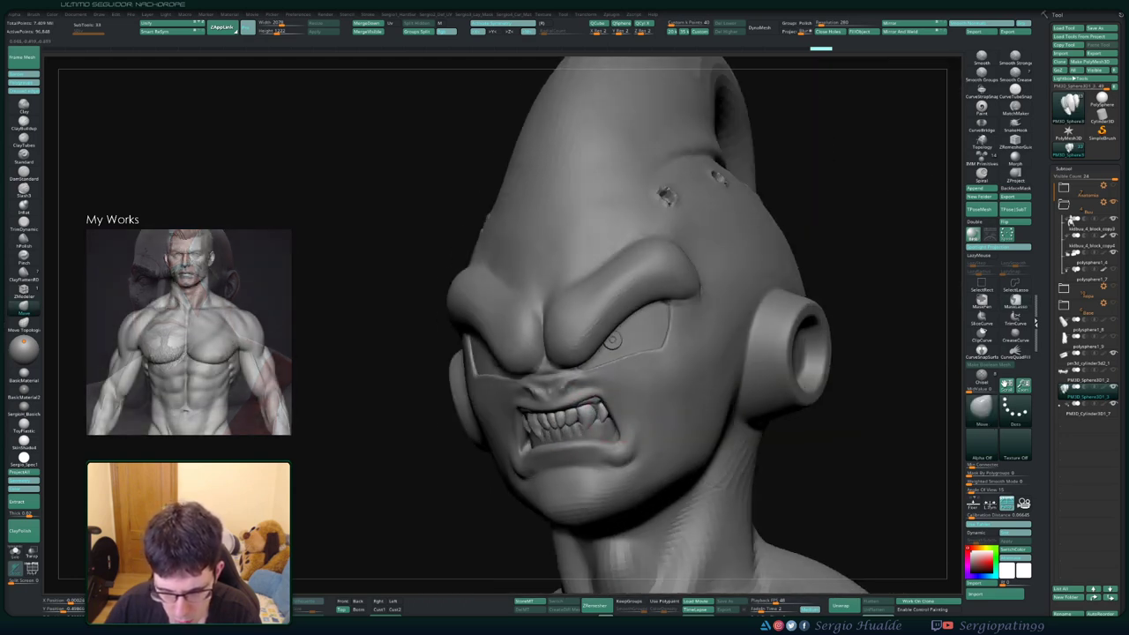
key("shift+s")
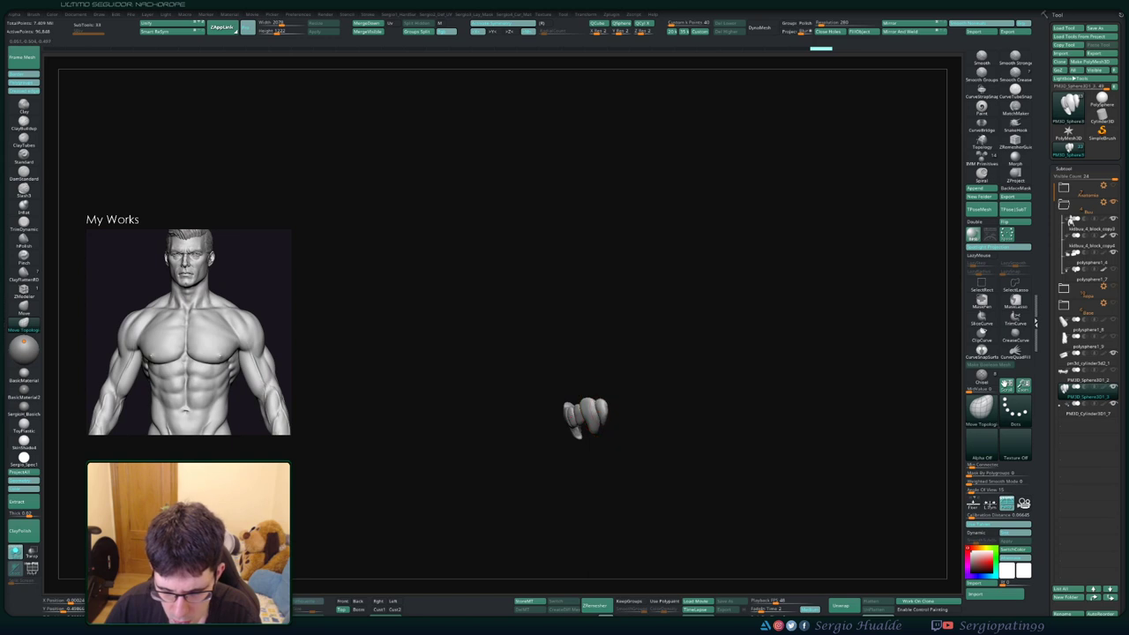
right_click_drag(581, 414, 593, 401)
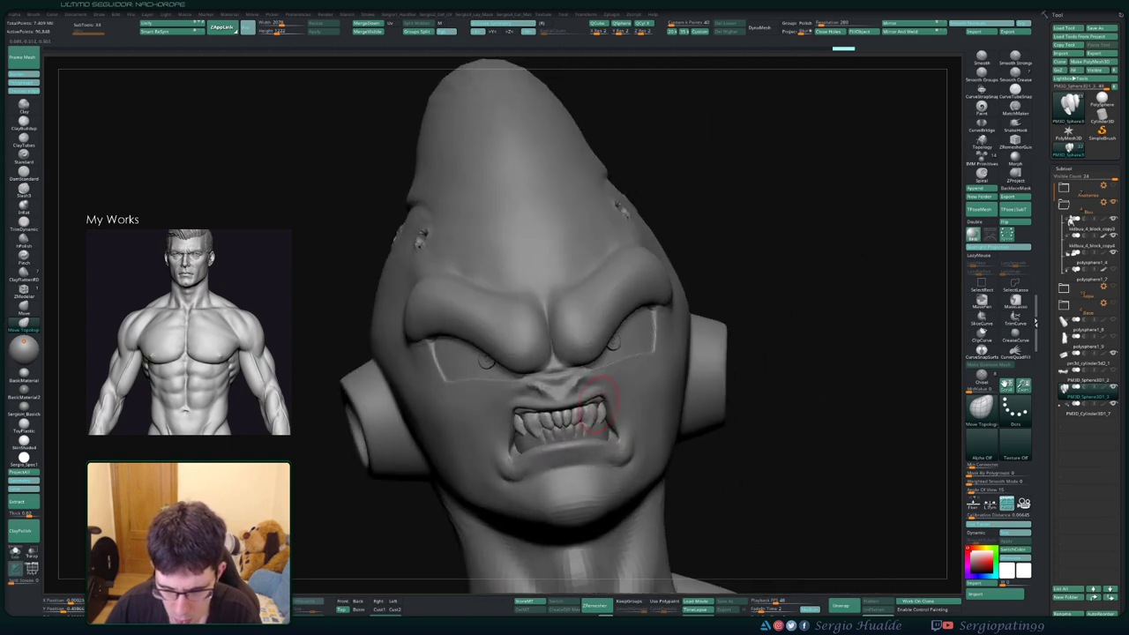
mouse_move(582, 414)
right_mouse_down("ctrl")
mouse_move(564, 424)
mouse_move(634, 410)
mouse_move(599, 401)
mouse_move(587, 423)
mouse_move(617, 410)
mouse_move(573, 454)
right_mouse_up("ctrl")
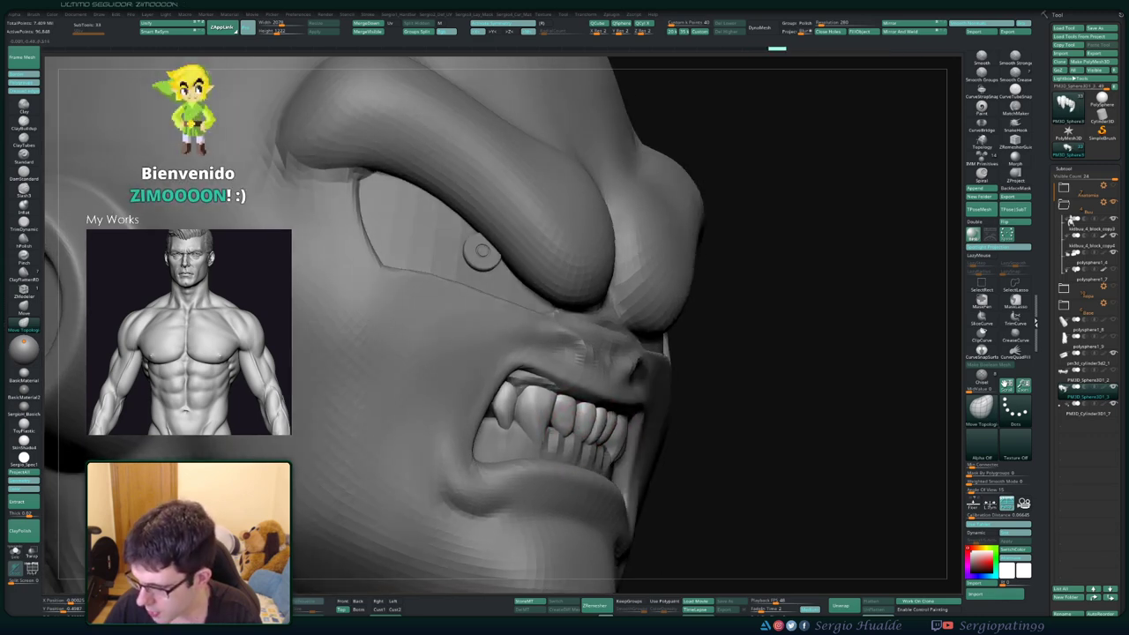
mouse_move(569, 409)
right_mouse_down()
mouse_move(544, 398)
mouse_move(564, 398)
mouse_move(529, 398)
mouse_move(544, 388)
mouse_move(537, 421)
right_mouse_up()
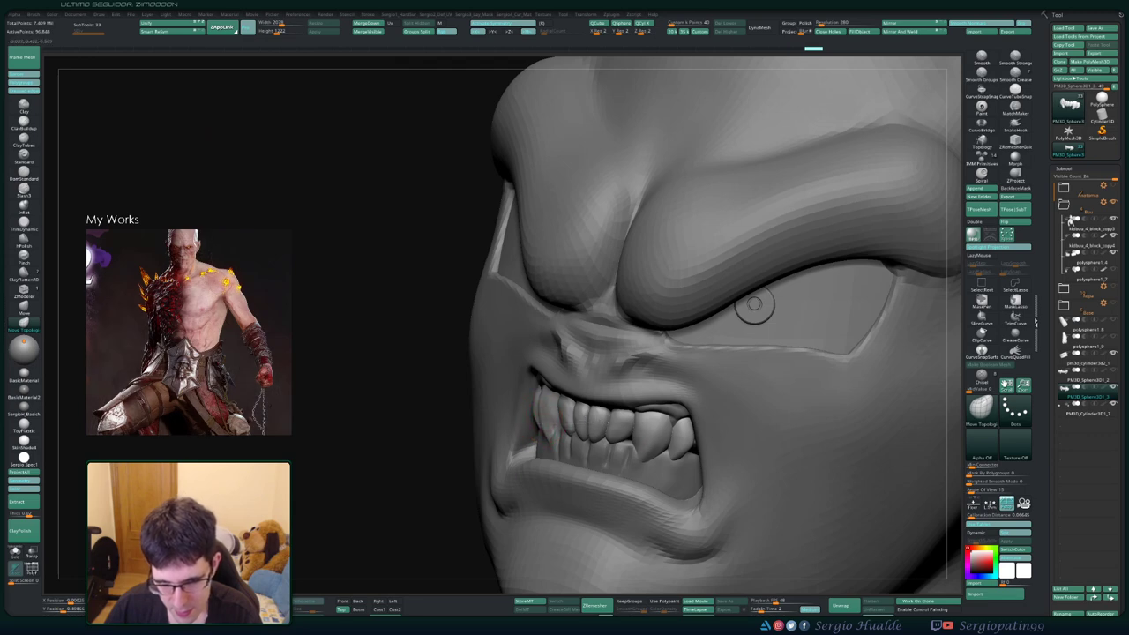
right_click_drag(582, 424, 628, 446)
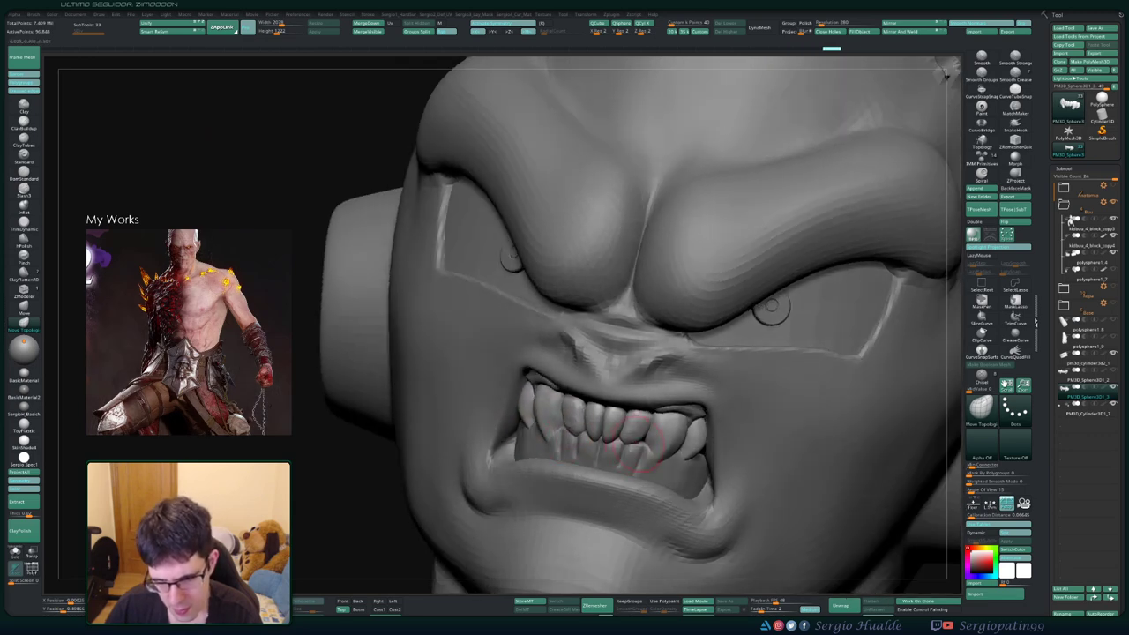
Select the Standard brush, switch to Smooth, and Solo the teeth SubTool
key("b")
key("s")
key("t")
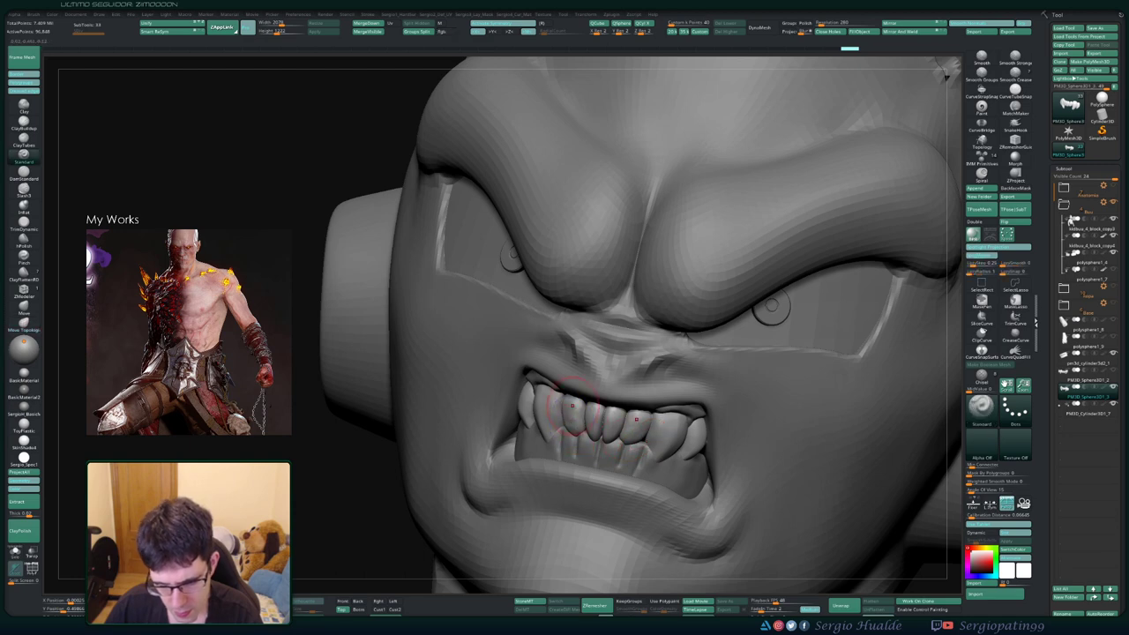
key("shift")
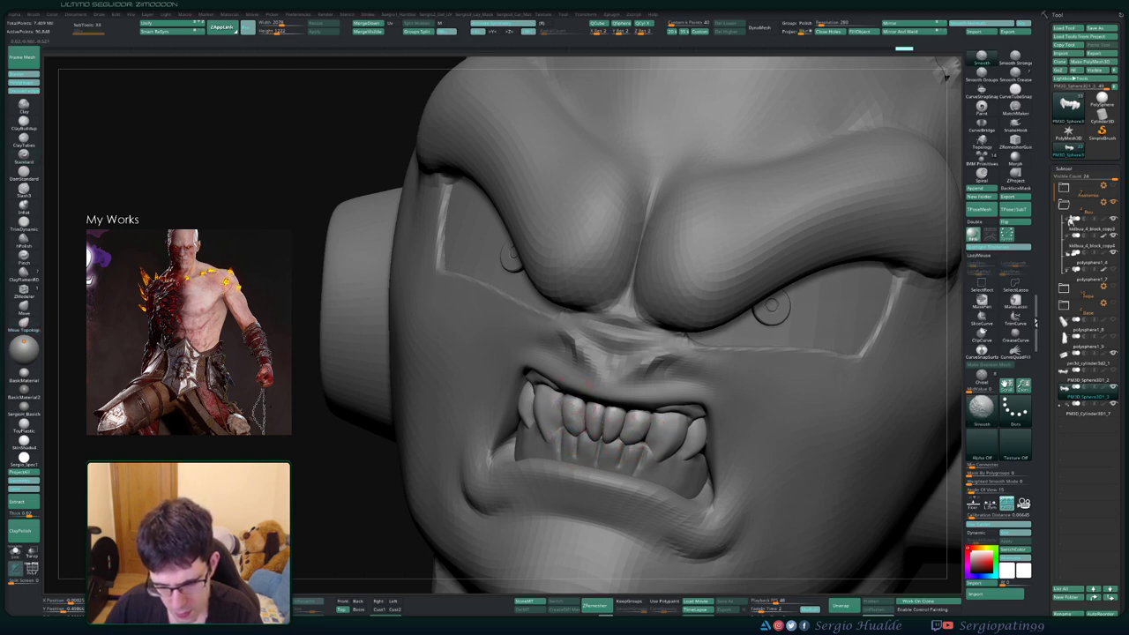
key("shift+s")
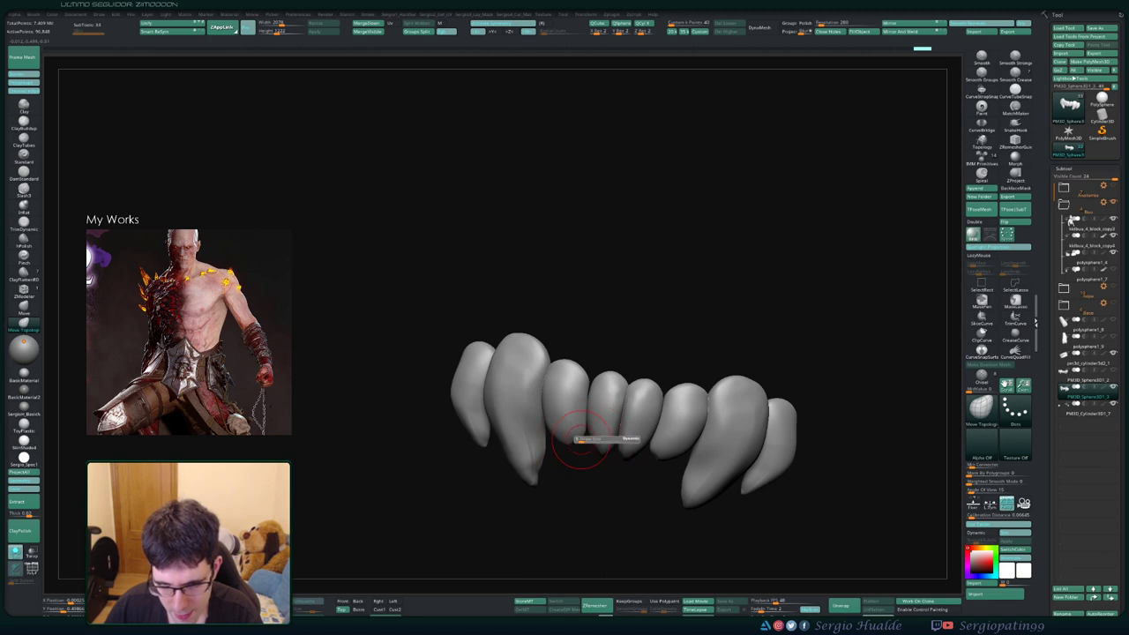
Shrink the brush and try the Smooth, Move Topologic and Clay brushes on the teeth
left_click_drag(582, 438, 575, 439)
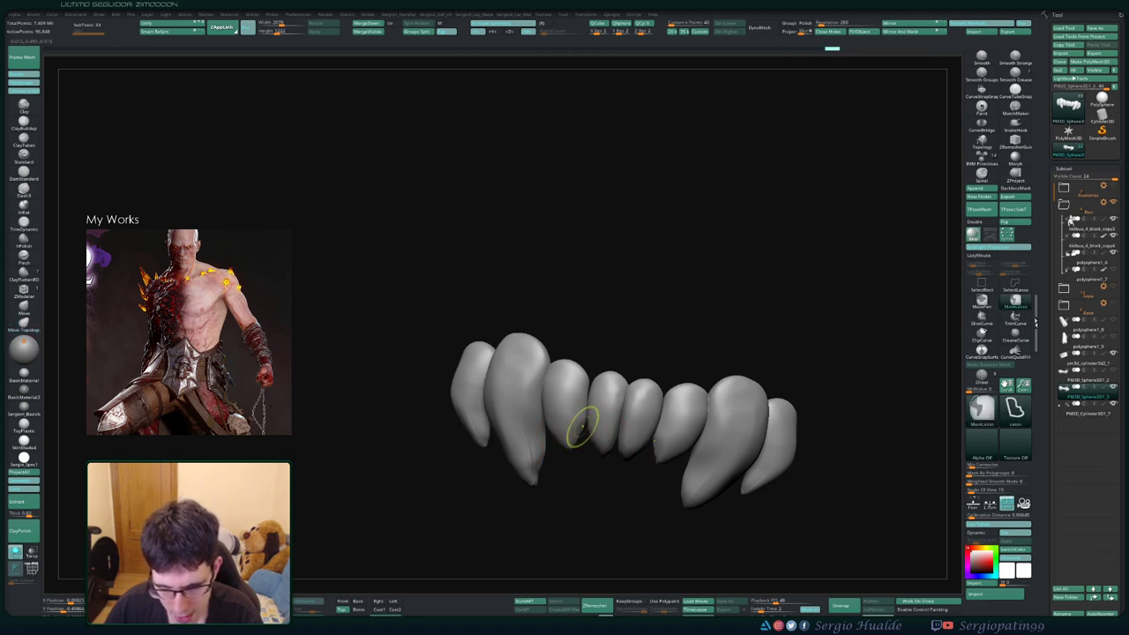
key("shift")
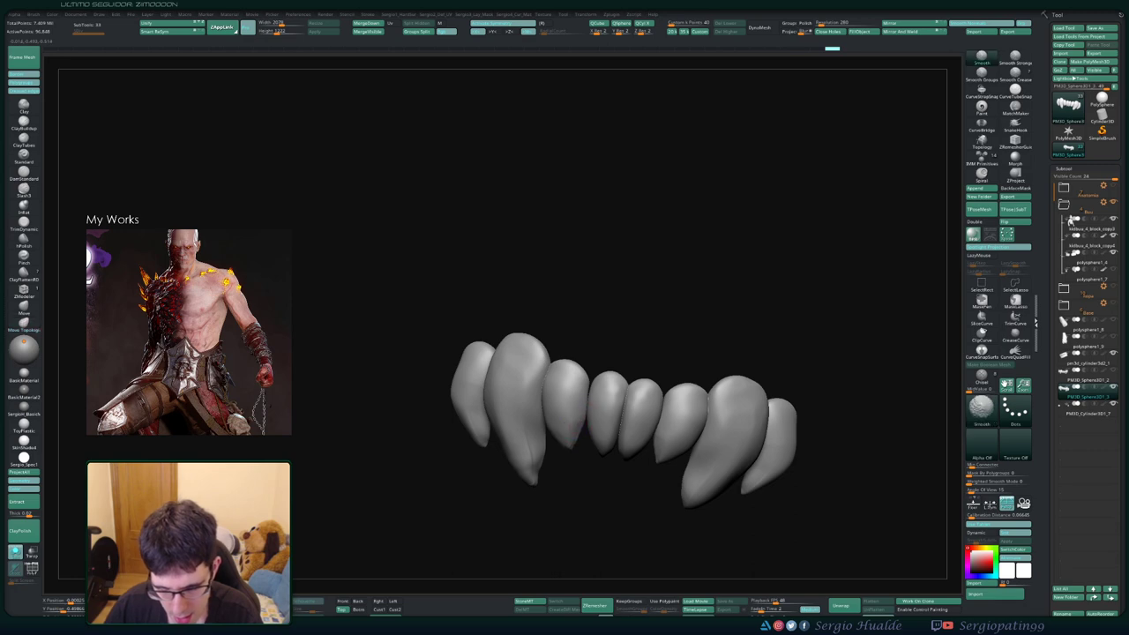
key("shift")
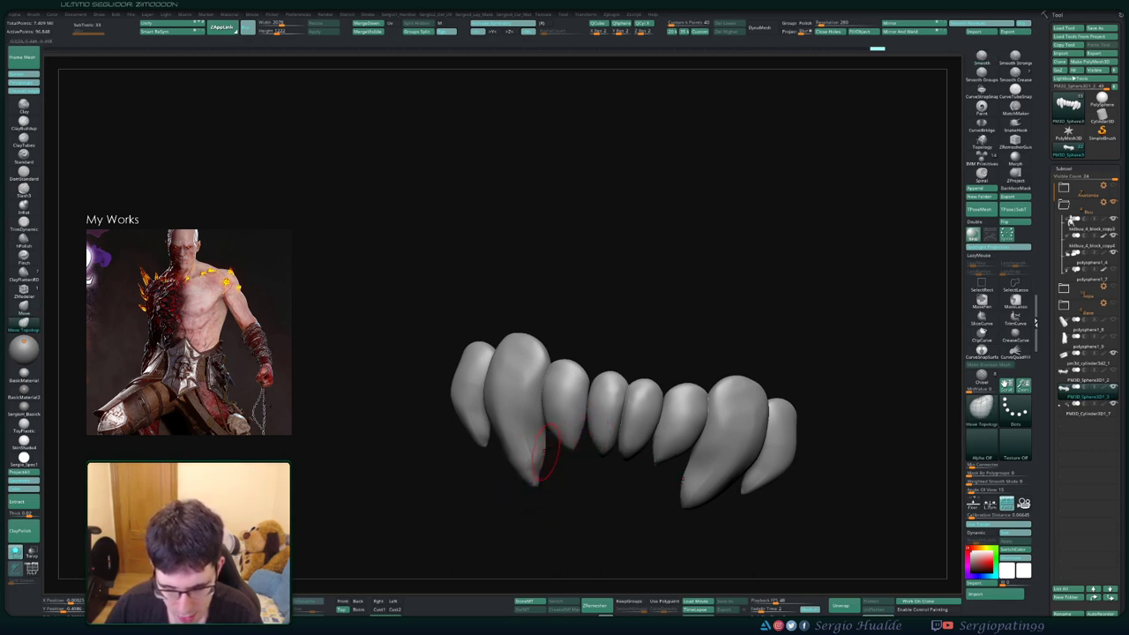
key("b")
key("c")
key("l")
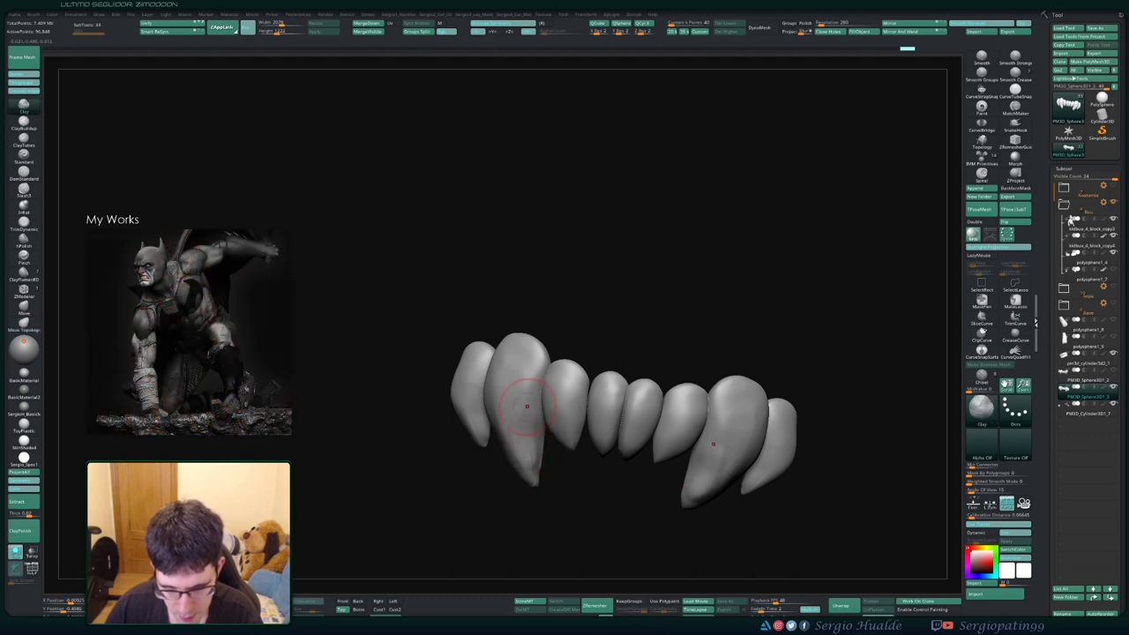
key("shift")
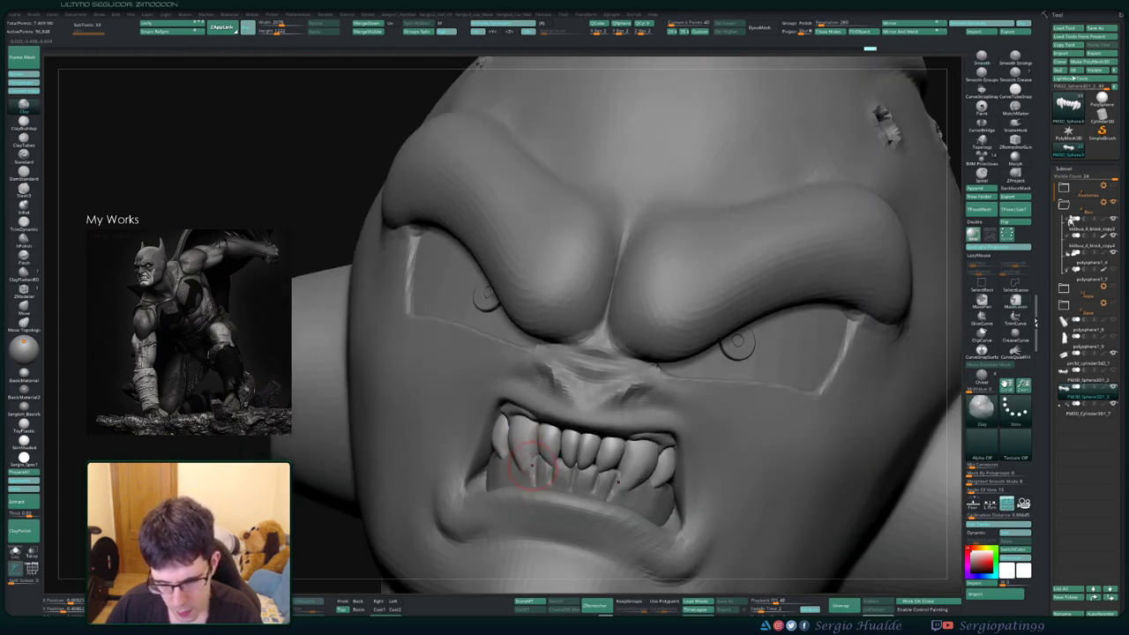
Select the lip SubTool and orbit the full bust through front, profile and three-quarter views
left_click_drag(494, 441, 526, 458)
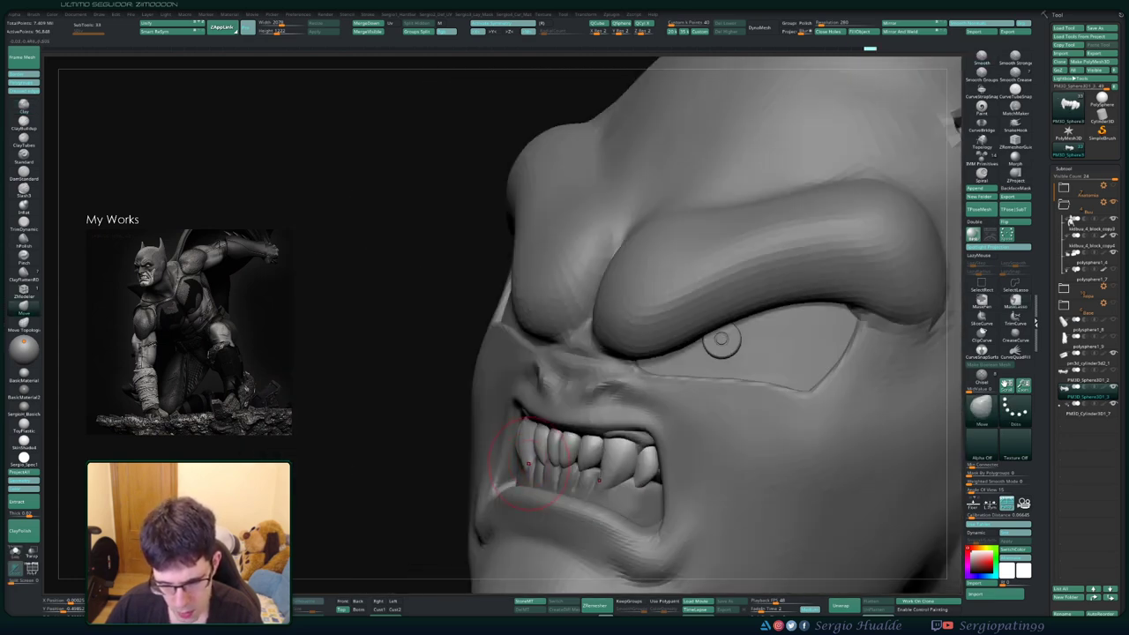
left_click_drag(721, 339, 572, 487)
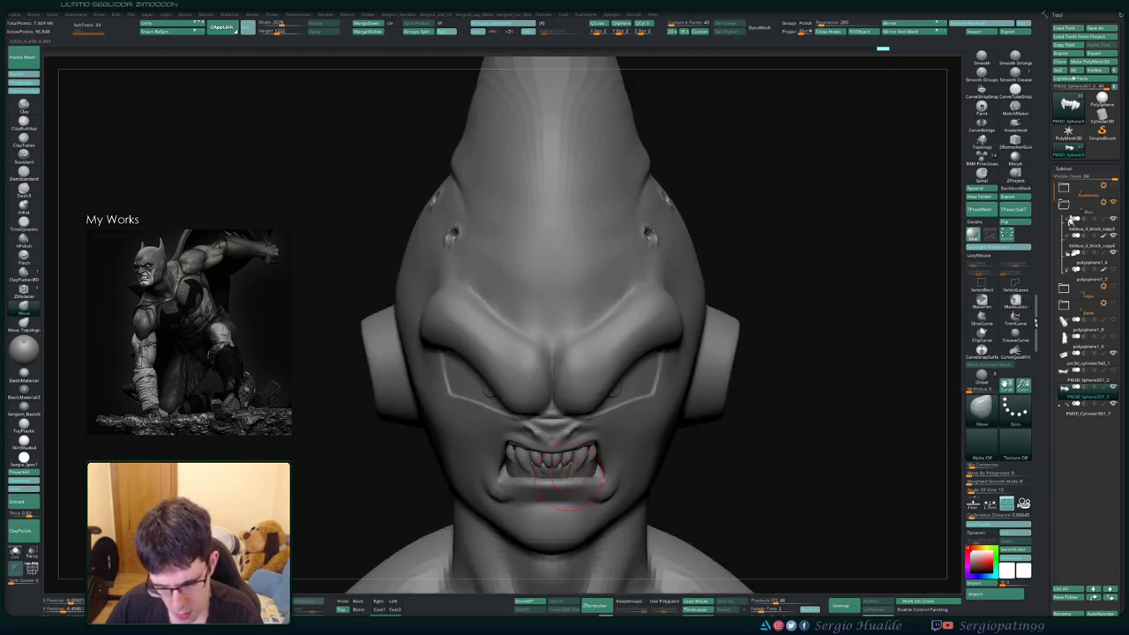
mouse_move(569, 477)
right_mouse_down()
mouse_move(582, 486)
mouse_move(582, 441)
right_mouse_up()
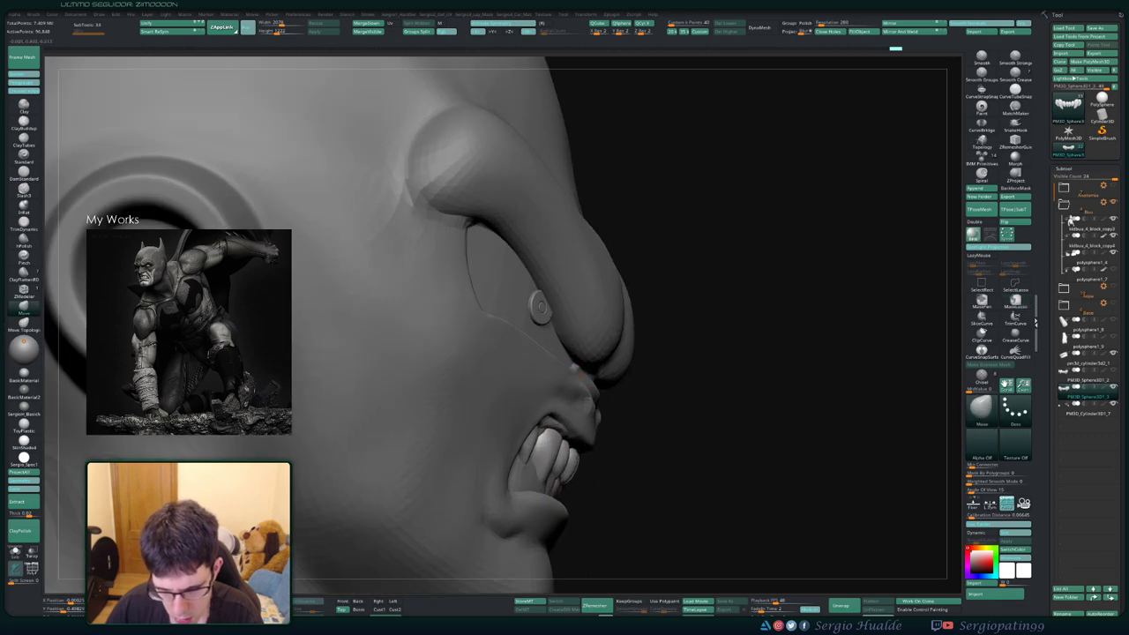
right_click_drag(578, 371, 540, 423)
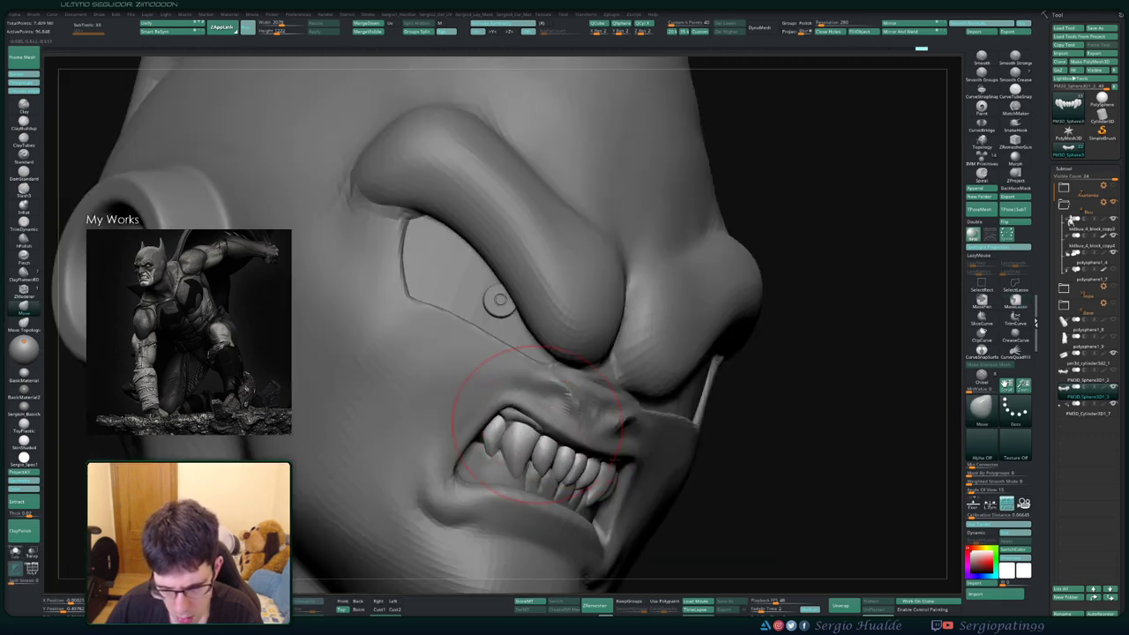
left_click(544, 346, "alt")
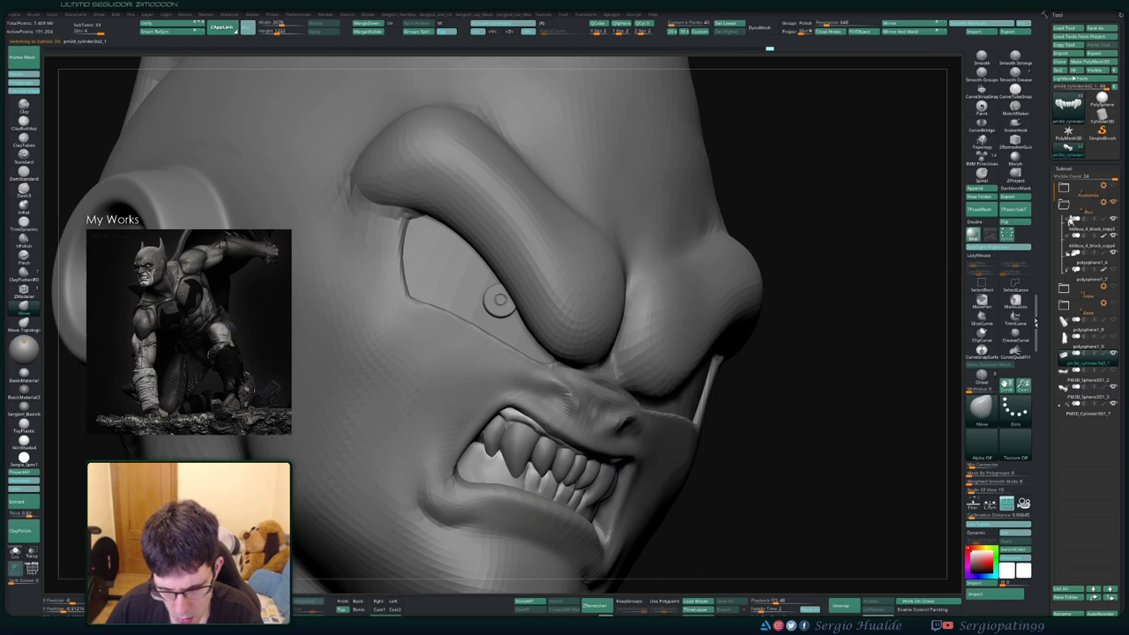
mouse_move(577, 467)
right_mouse_down()
mouse_move(582, 450)
mouse_move(569, 445)
right_mouse_up()
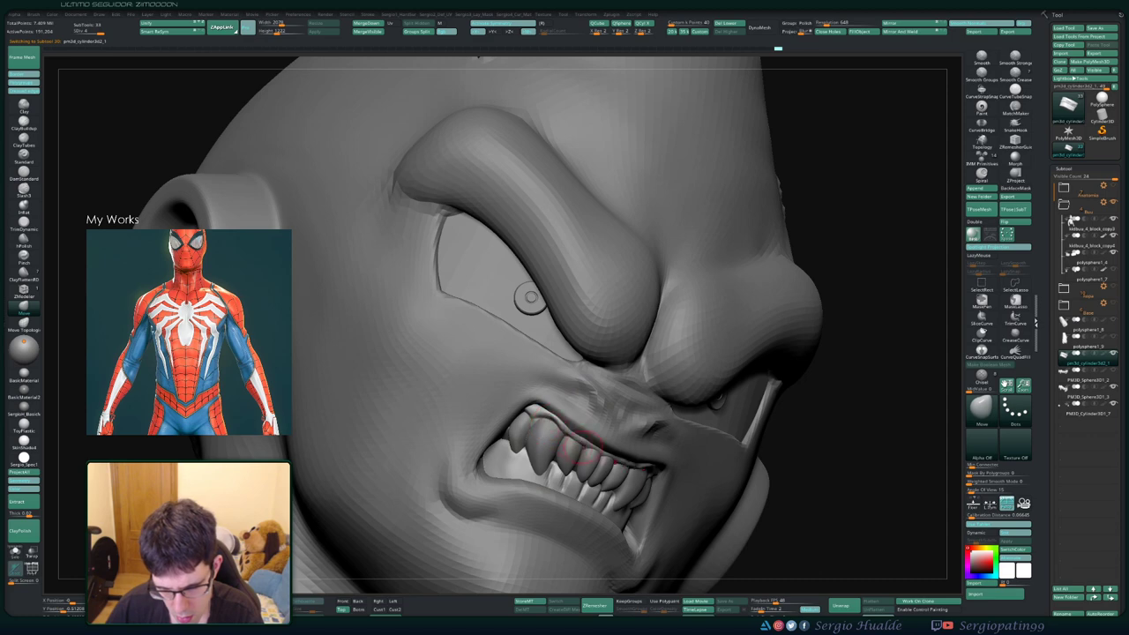
right_click_drag(578, 437, 573, 375)
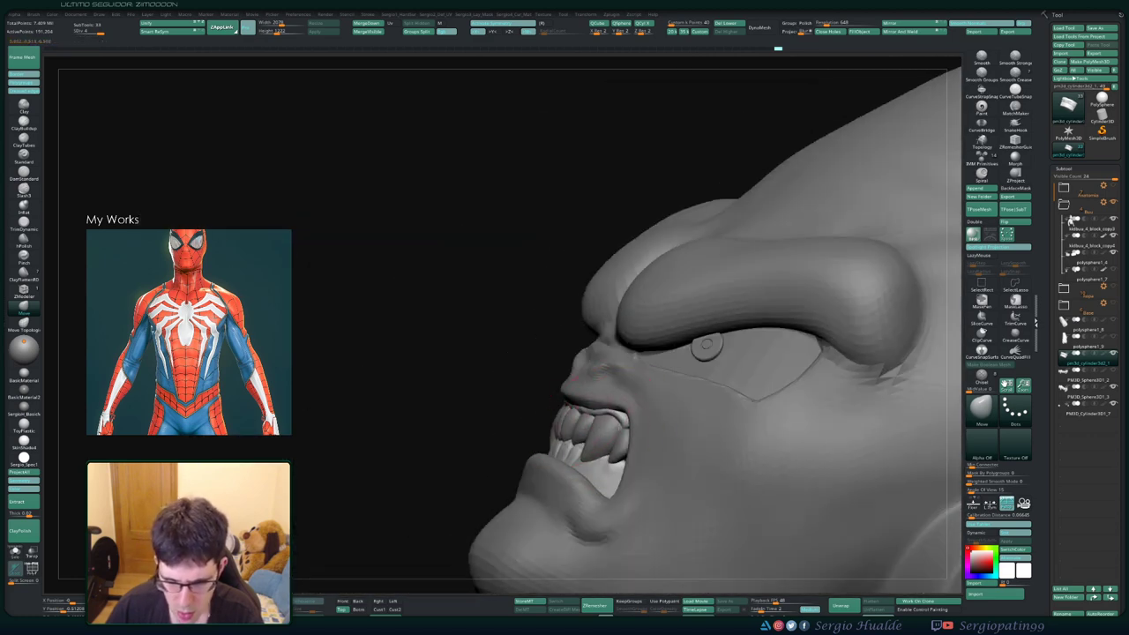
mouse_move(626, 439)
right_mouse_down()
mouse_move(611, 414)
mouse_move(580, 418)
mouse_move(717, 382)
right_mouse_up()
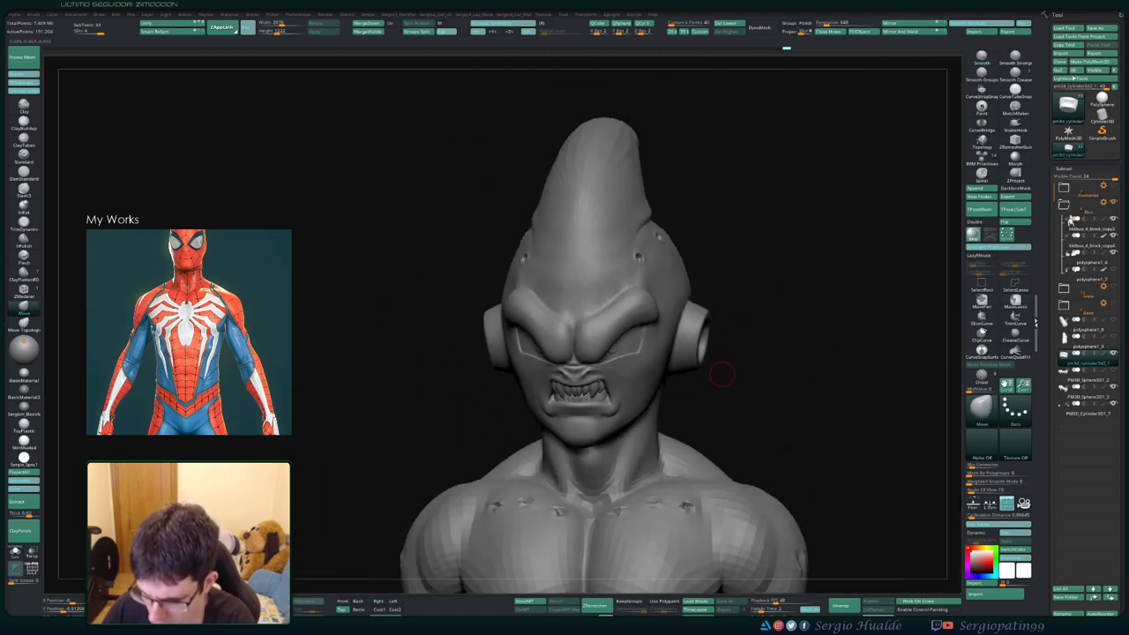
right_click_drag(811, 398, 798, 403)
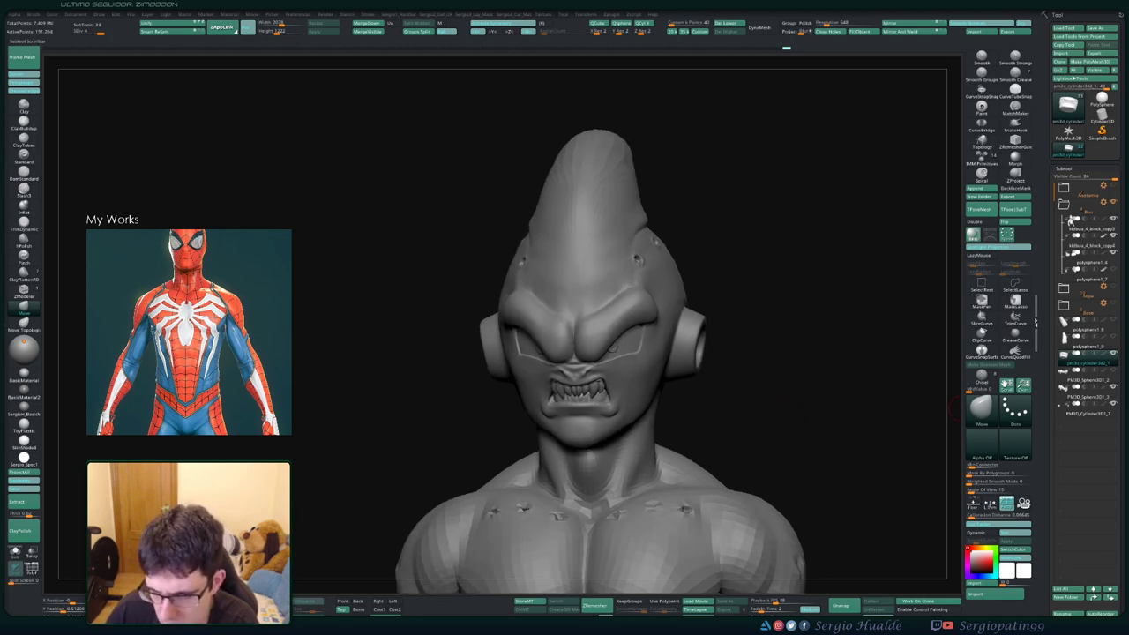
key("Down")
key("Down")
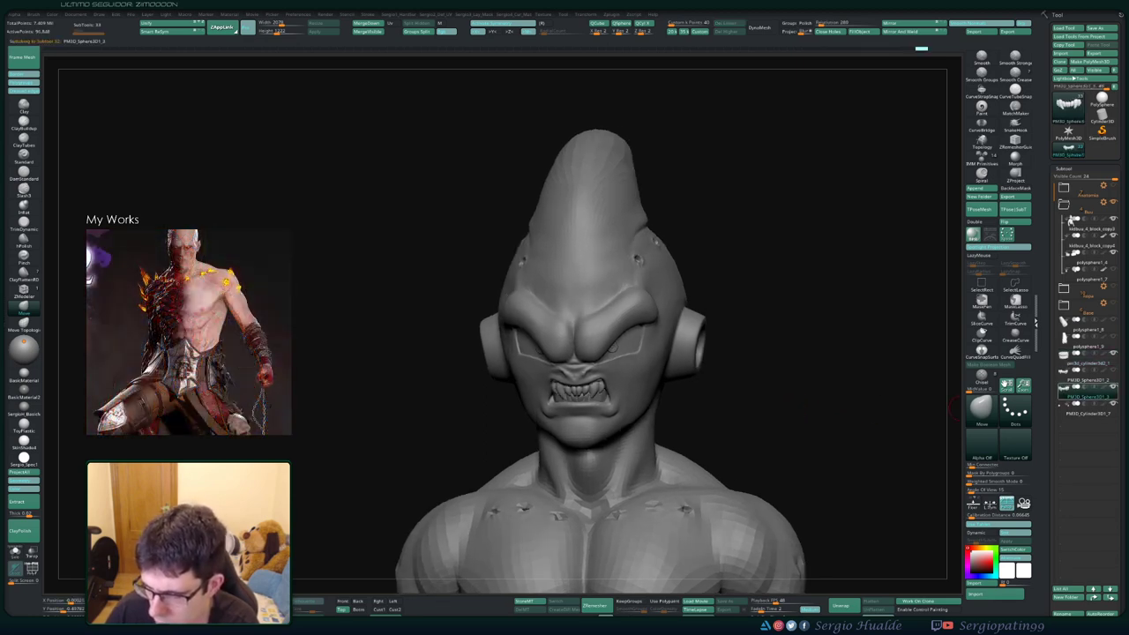
key("Up")
key("Down")
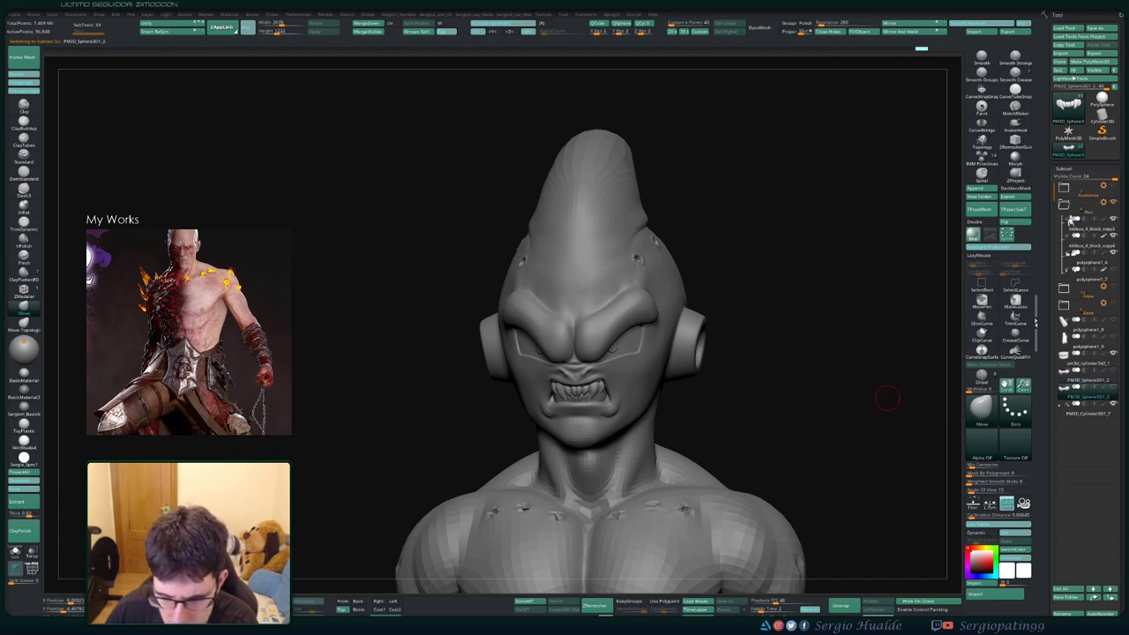
key("Up")
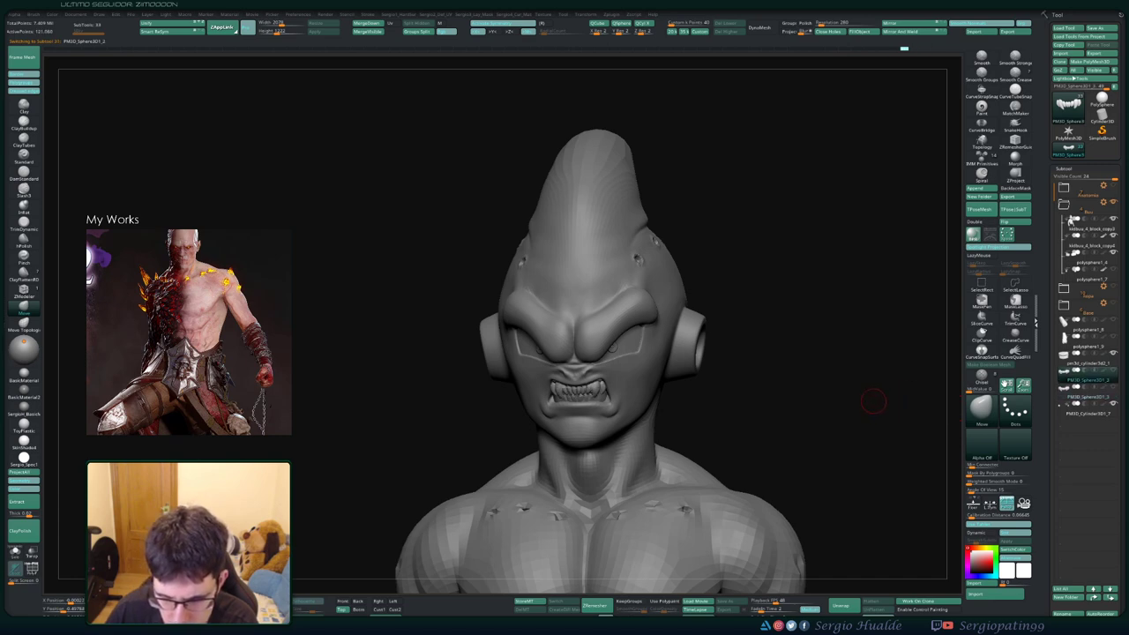
key("Down")
scroll(608, 397, "up", 3)
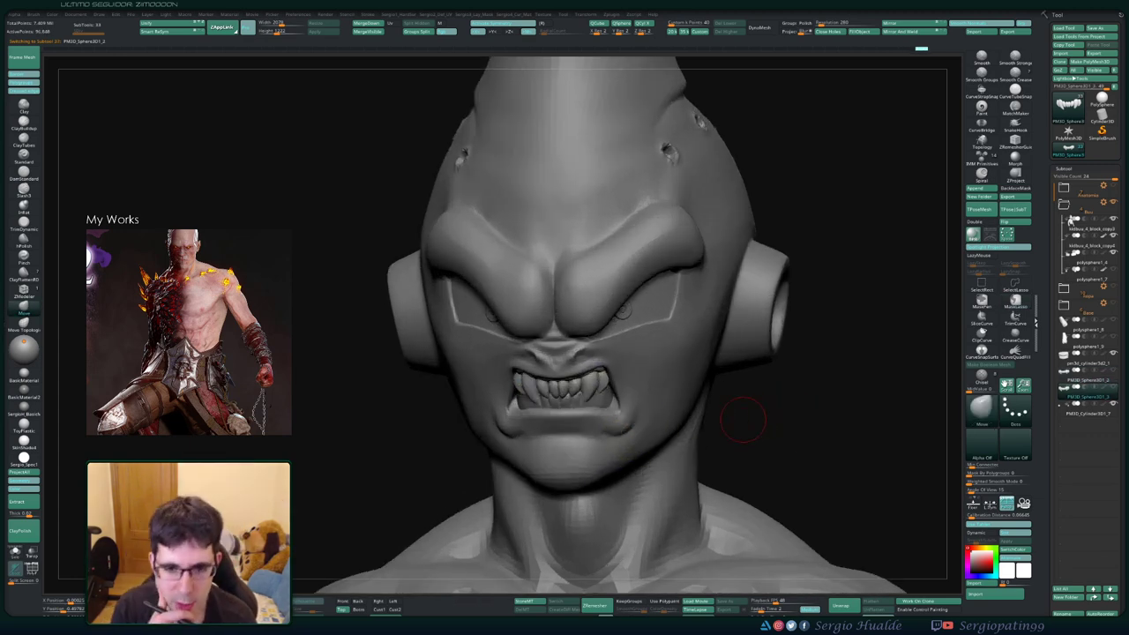
key("Down")
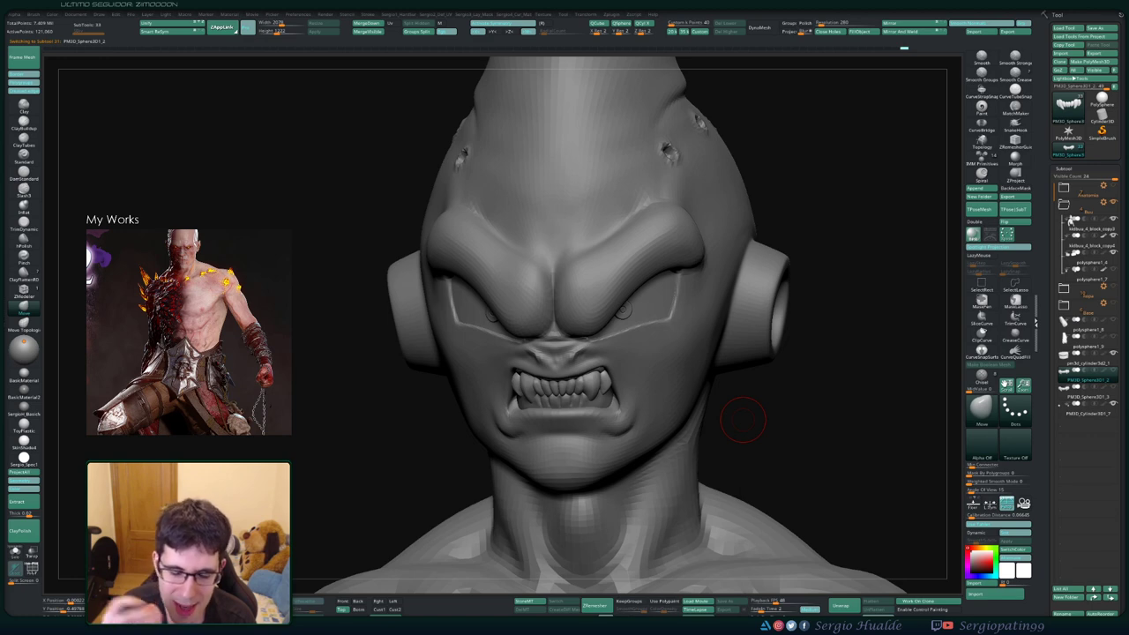
key("Down")
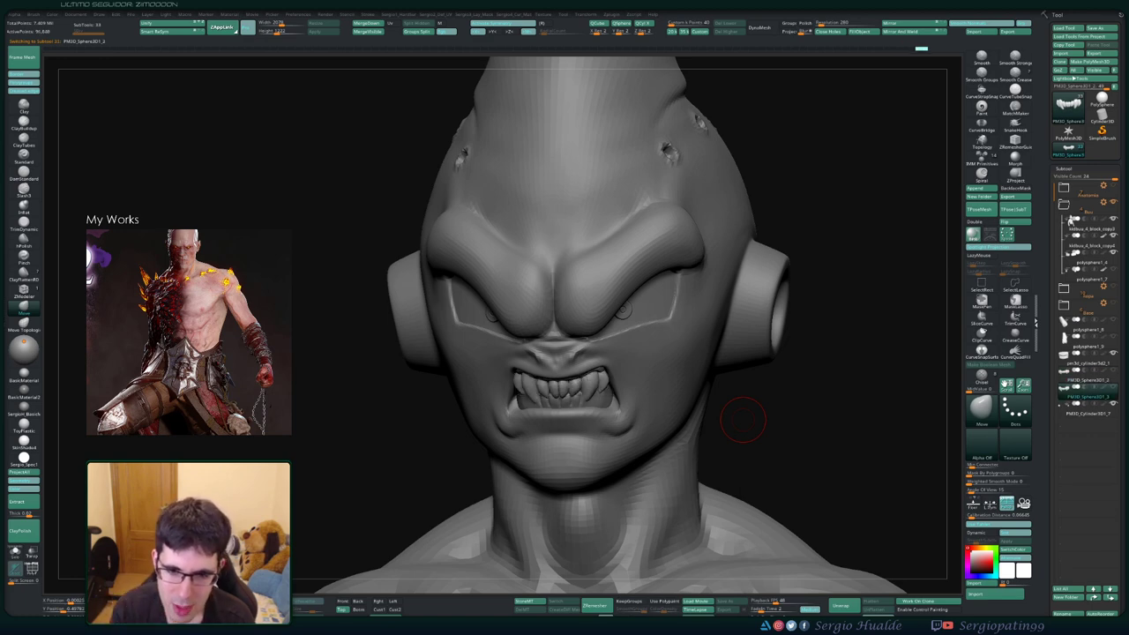
key("Down")
key("Up")
key("Up")
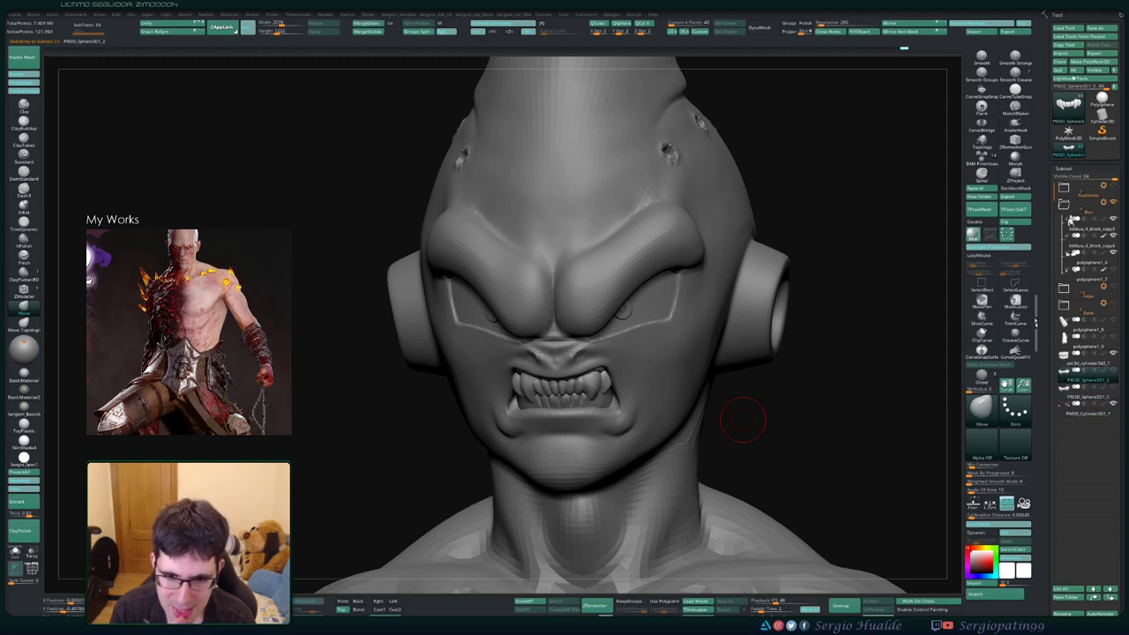
key("Up")
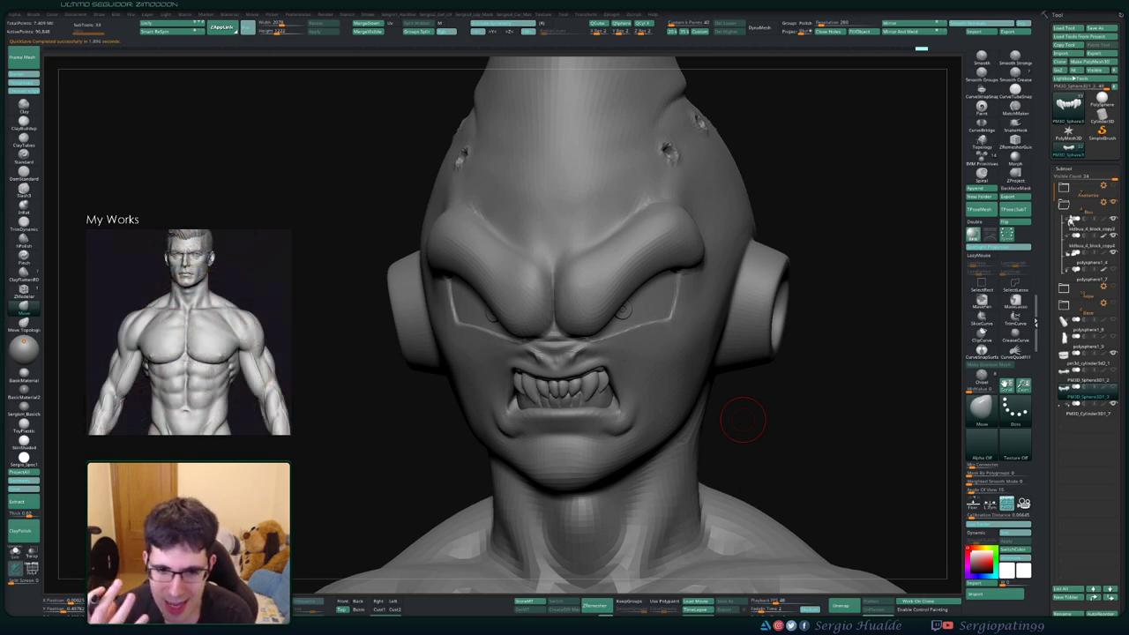
key("Up")
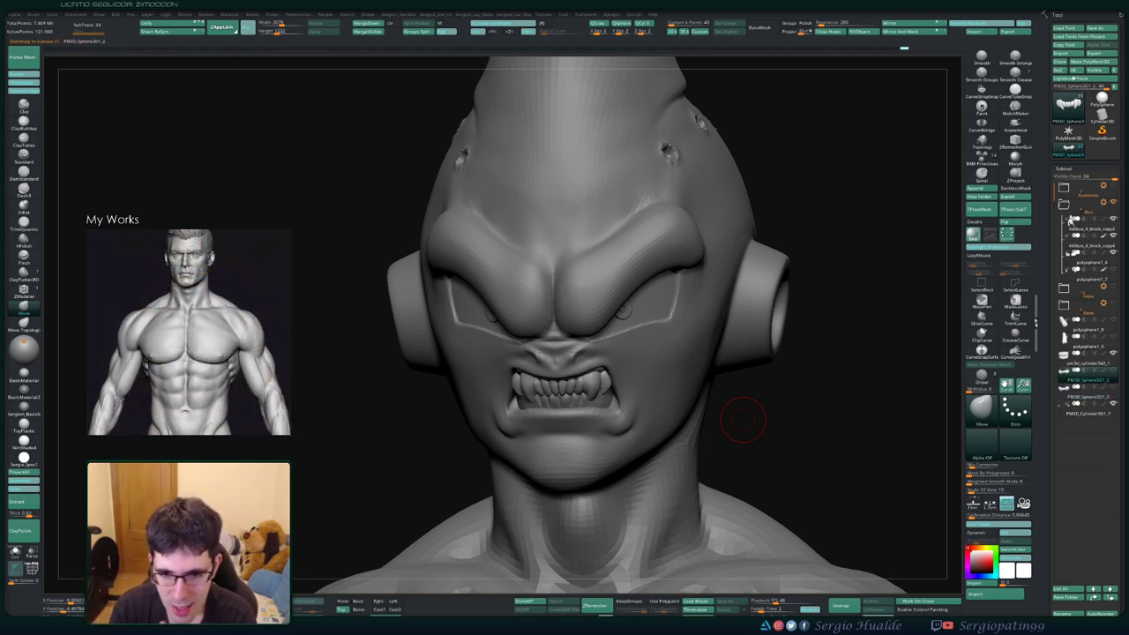
key("Down")
key("Up")
key("Down")
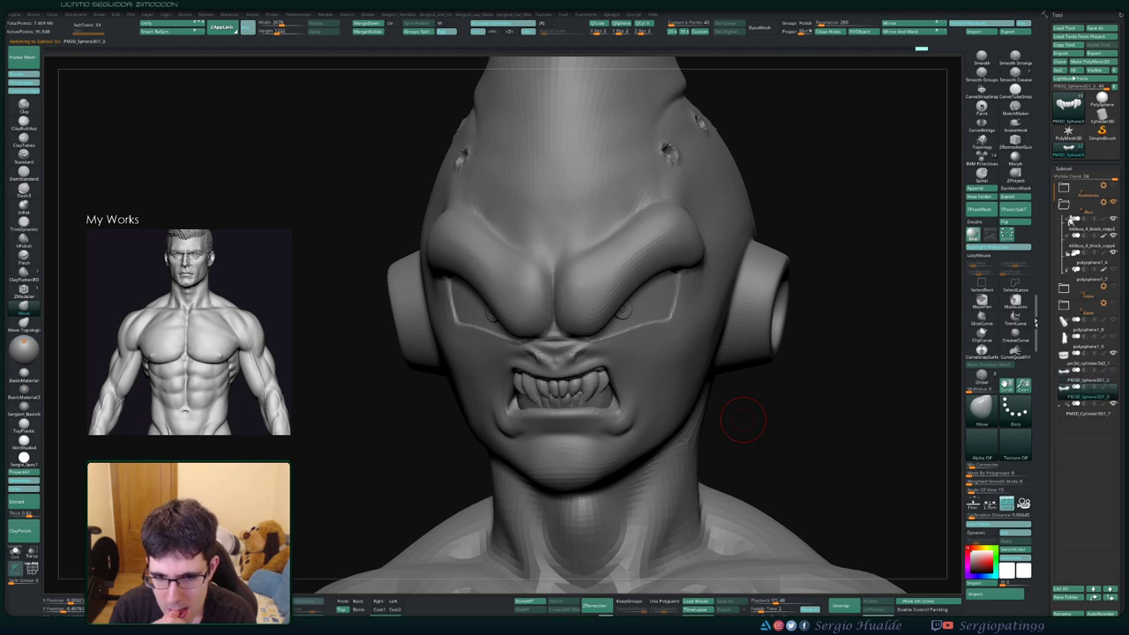
key("Up")
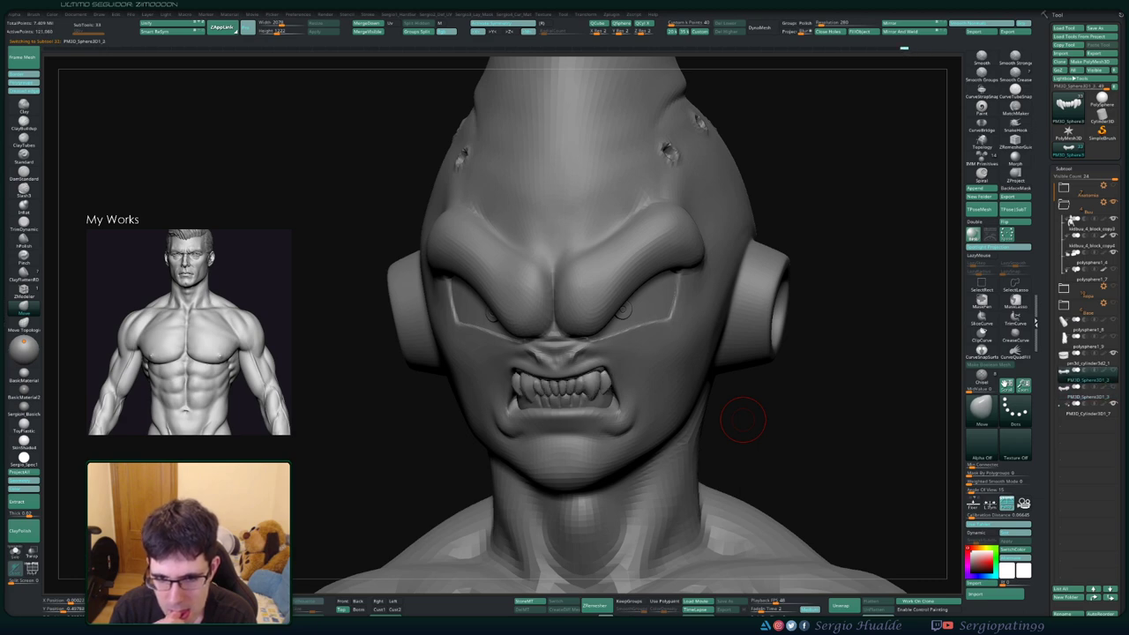
key("Down")
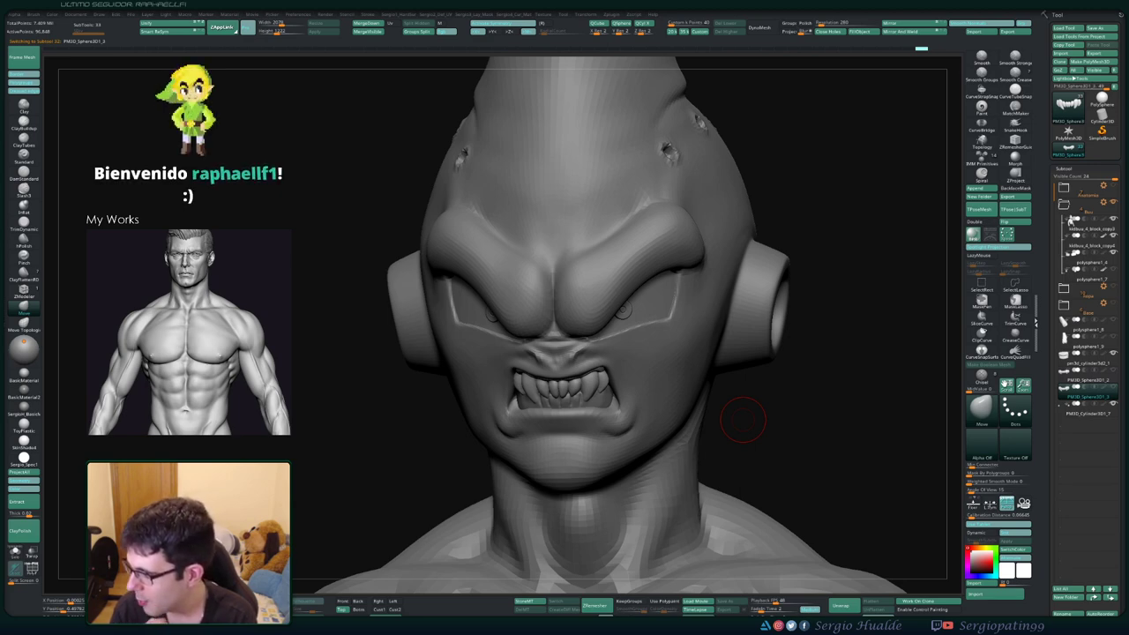
key("Up")
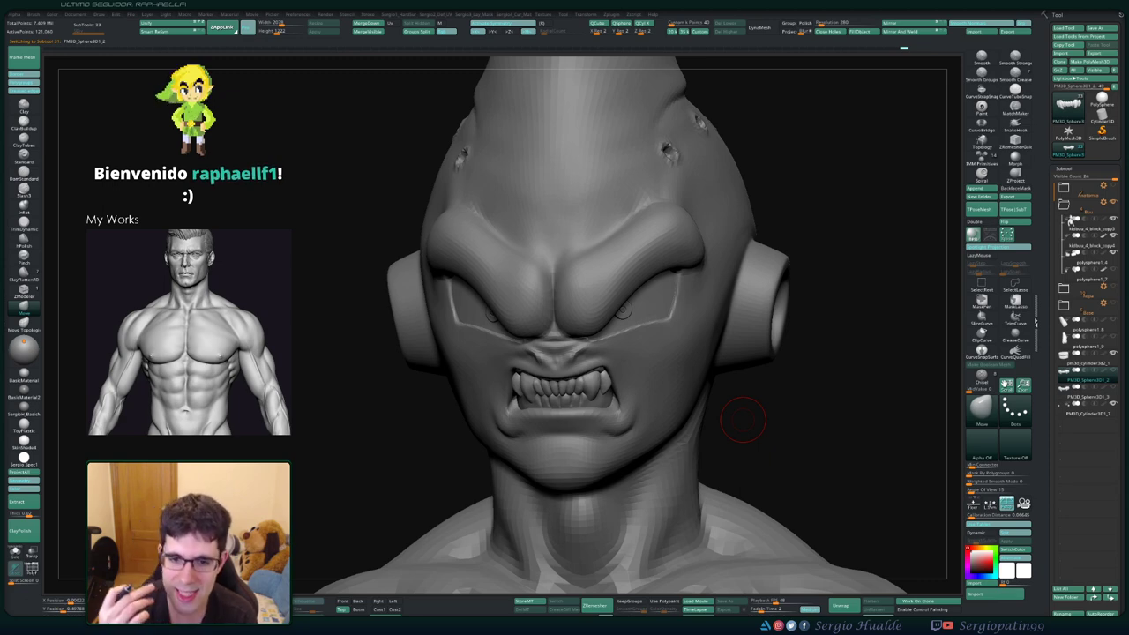
key("Down")
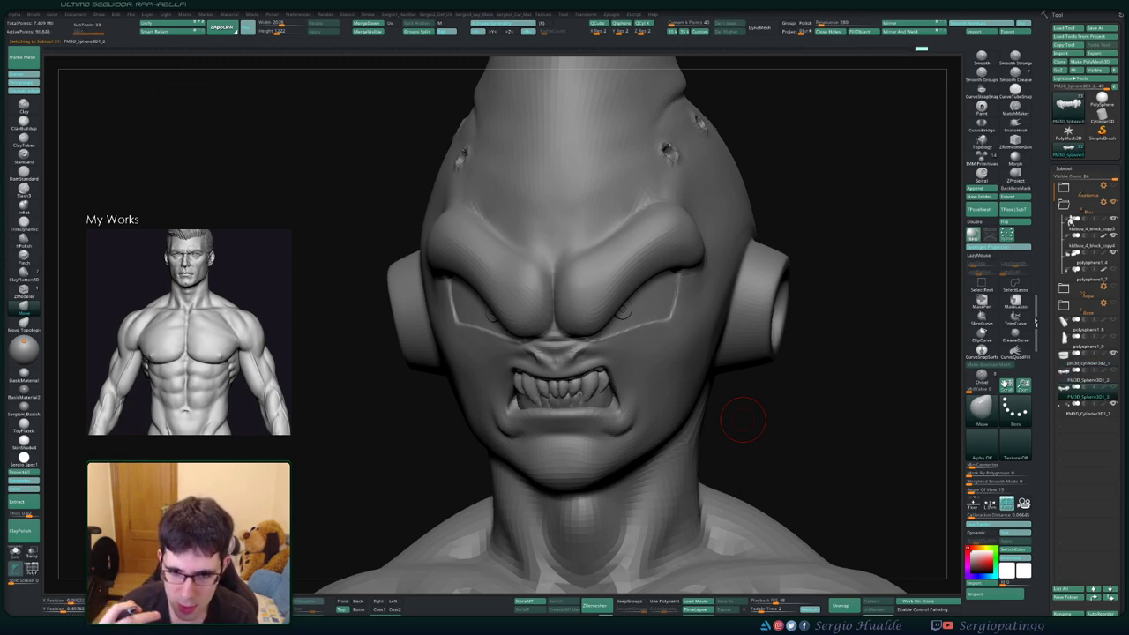
key("Up")
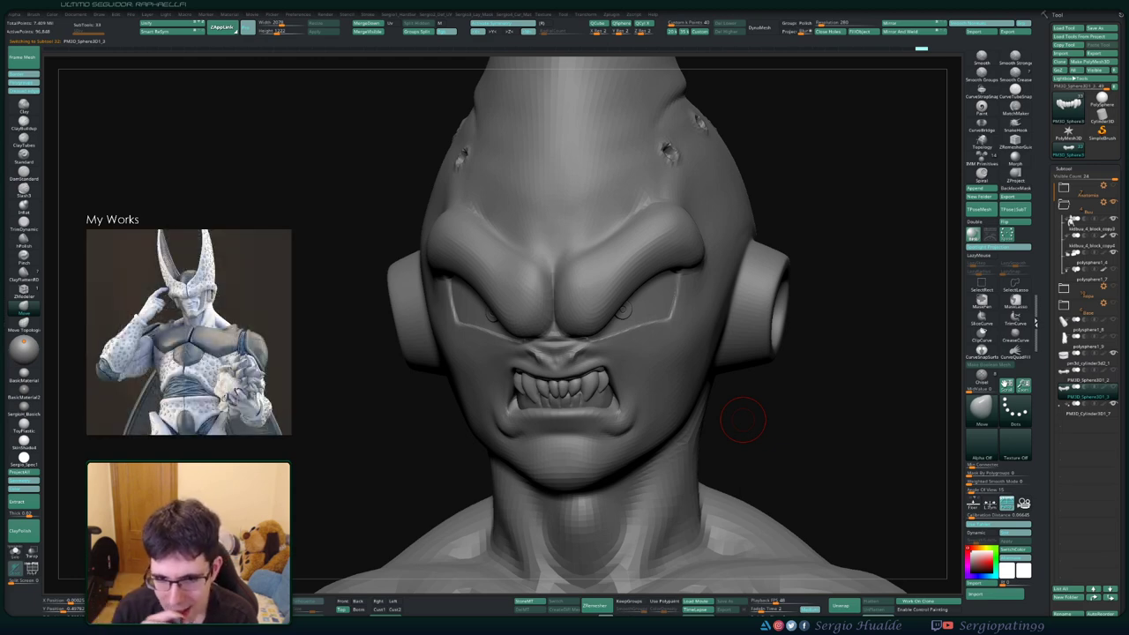
key("Up")
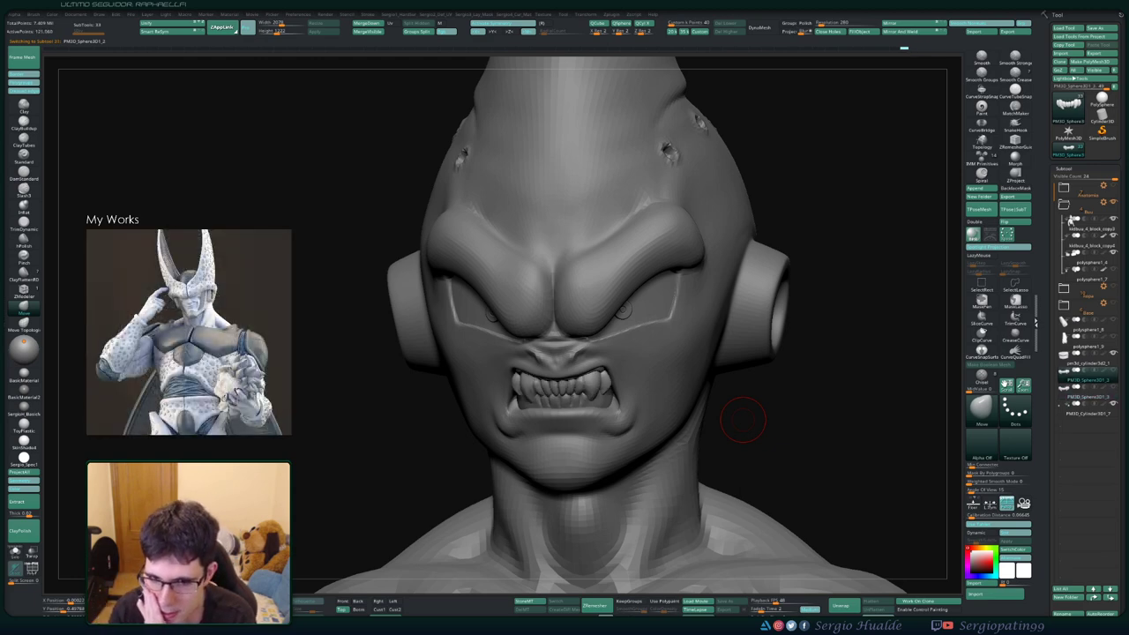
key("Down")
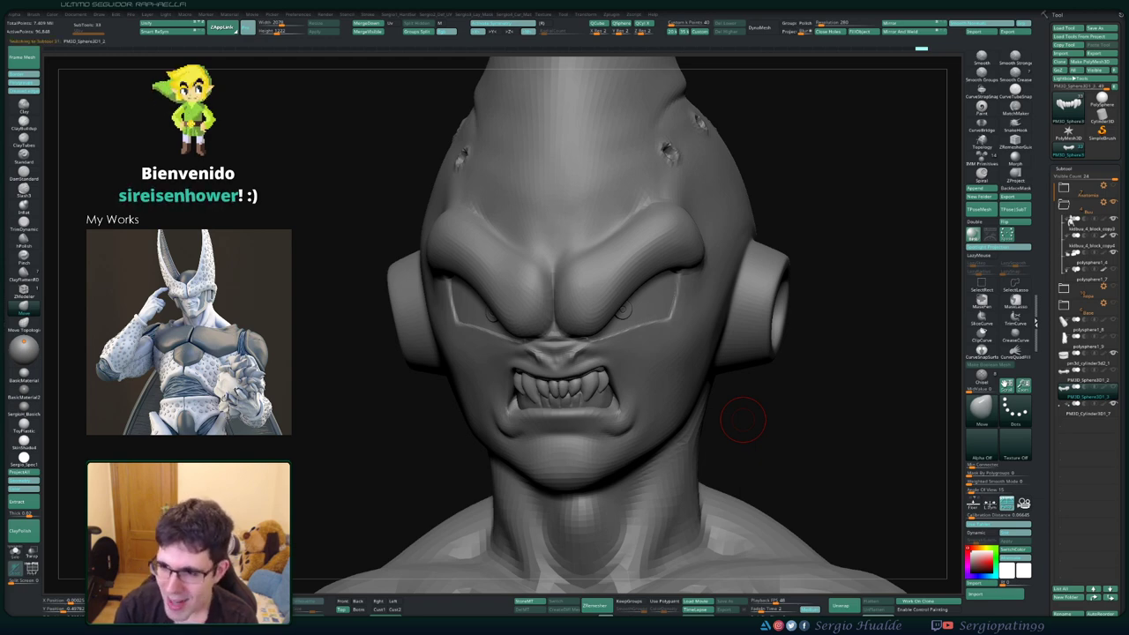
key("Up")
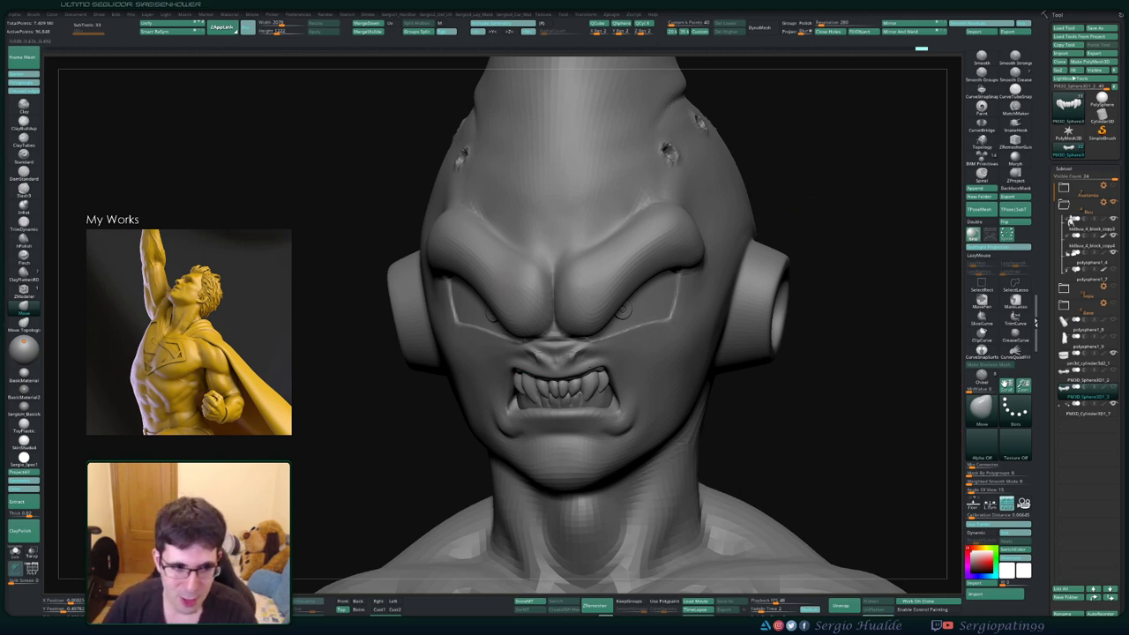
Orbit the head through right-side and three-quarter views, ending frontal on the teeth
right_click_drag(623, 311, 539, 318)
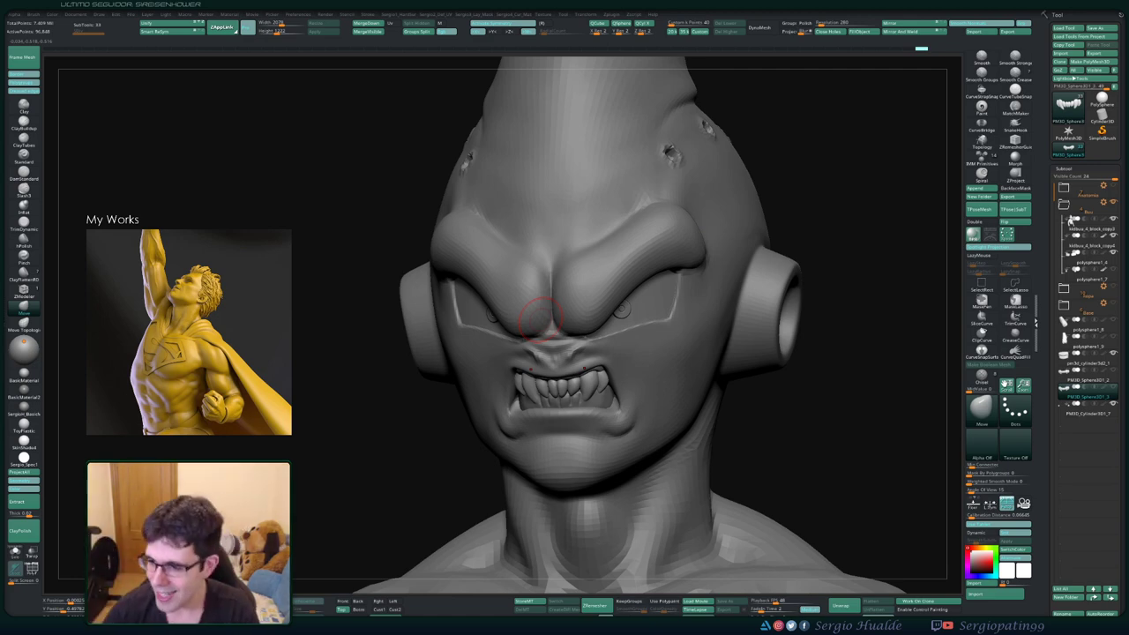
right_click_drag(623, 309, 642, 285)
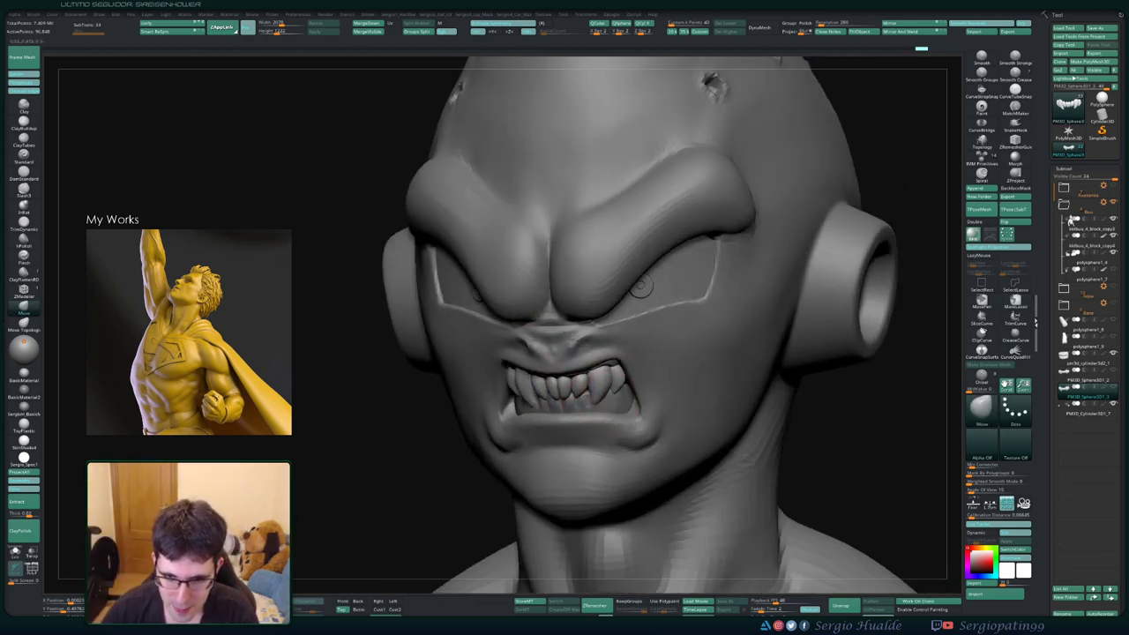
right_click_drag(611, 392, 617, 385)
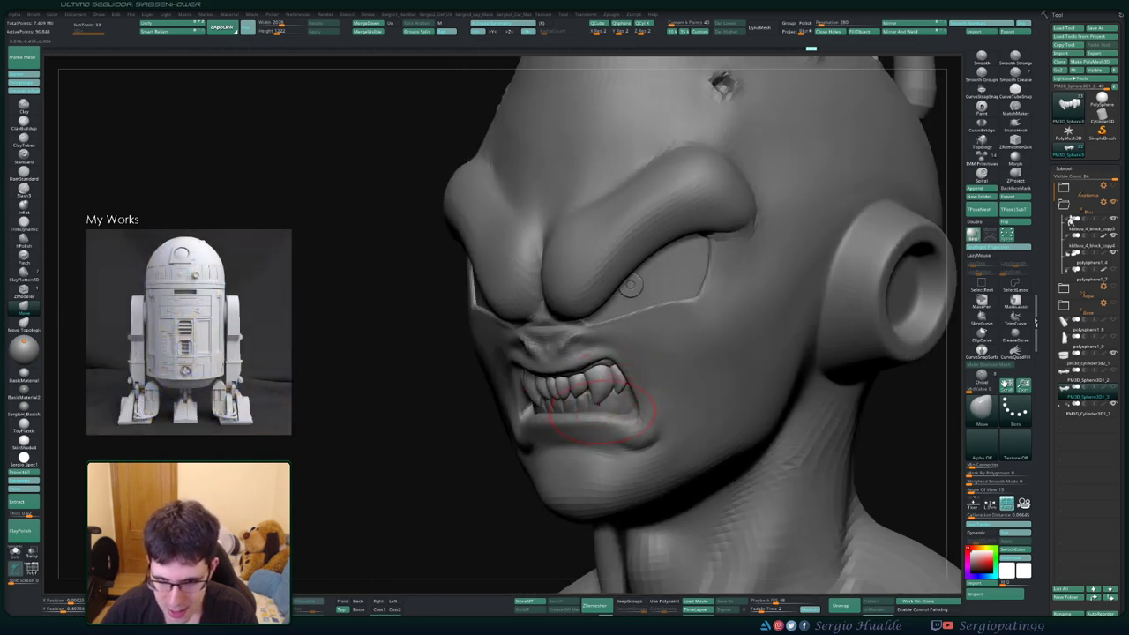
mouse_move(546, 401)
right_mouse_down()
mouse_move(604, 404)
mouse_move(613, 387)
mouse_move(559, 393)
mouse_move(569, 397)
right_mouse_up()
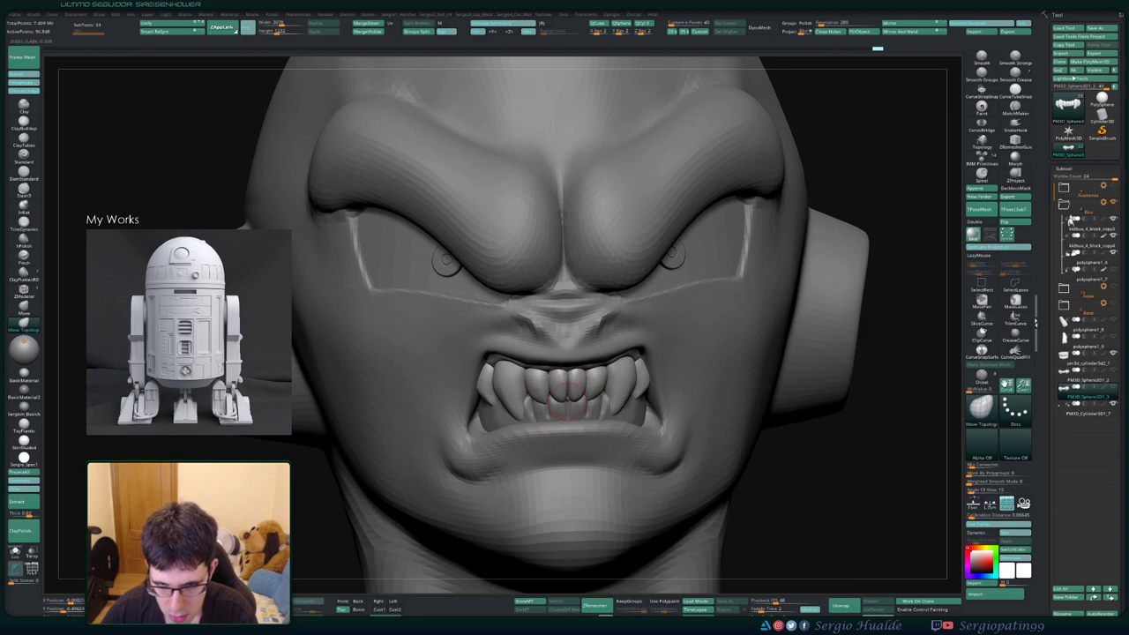
Solo the teeth and set up a much smaller Smooth brush with a dotted stroke
key("shift+ctrl+s")
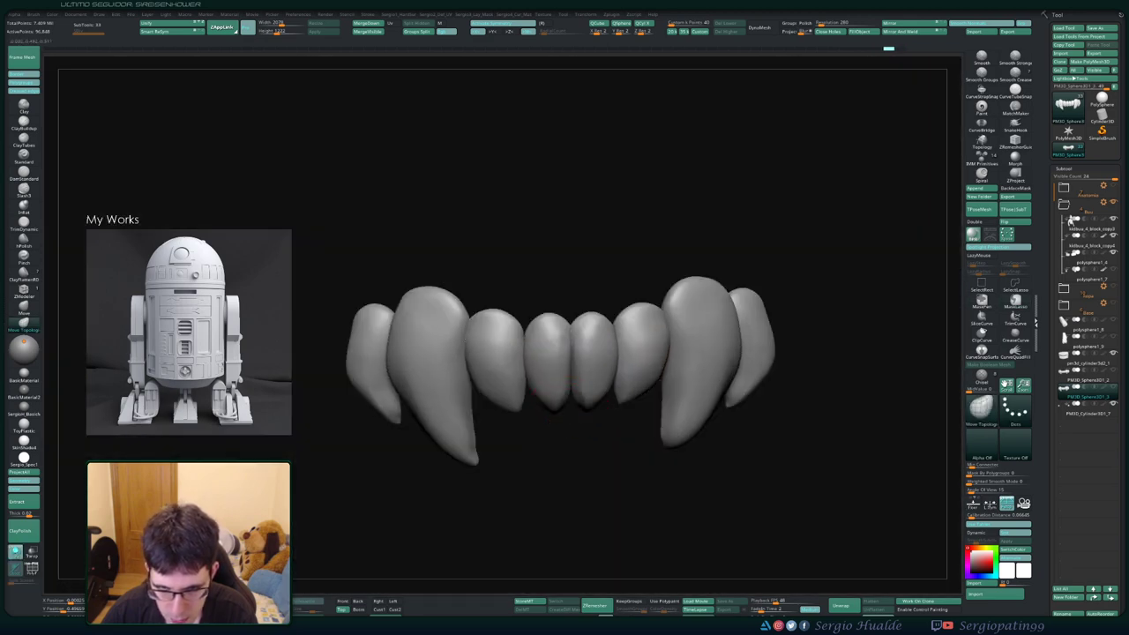
mouse_move(565, 403)
right_mouse_down()
mouse_move(558, 414)
mouse_move(540, 401)
right_mouse_up()
key("shift")
key("bracketleft")
key("bracketleft")
key("bracketleft")
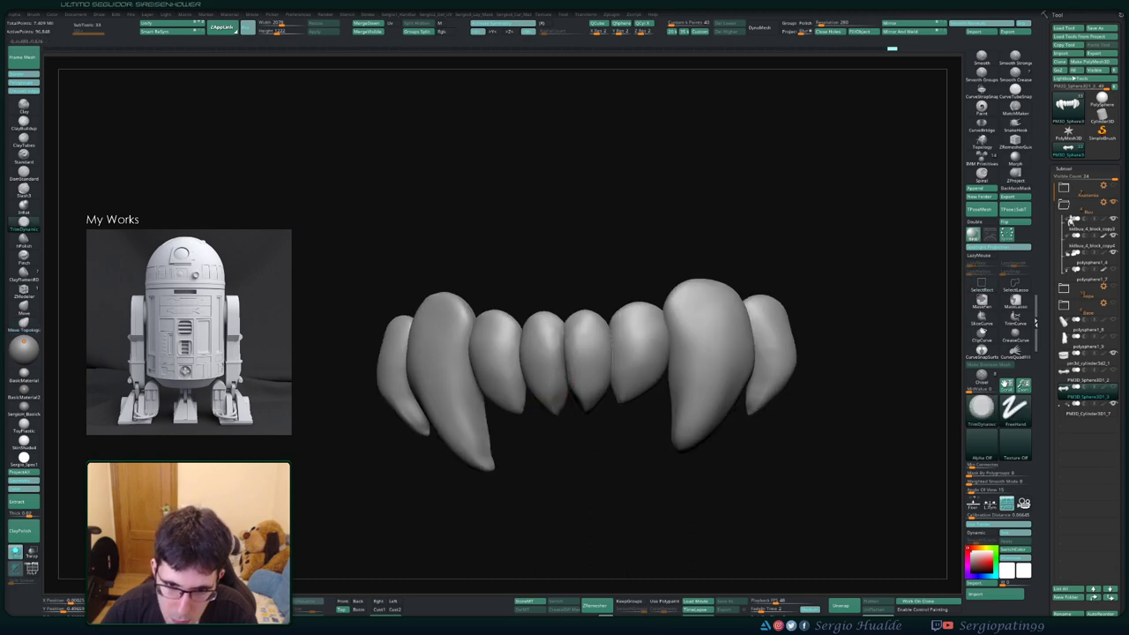
key("shift")
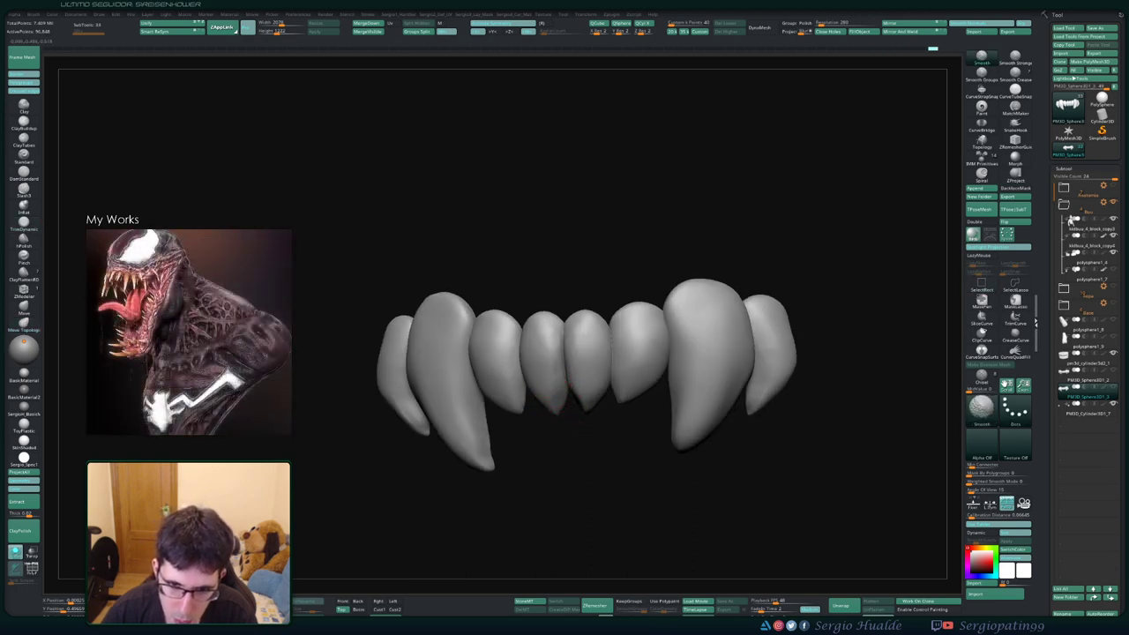
Turn Solo off and orbit around Buu's face from the right ear to three-quarter and frontal views
key("shift+ctrl+s")
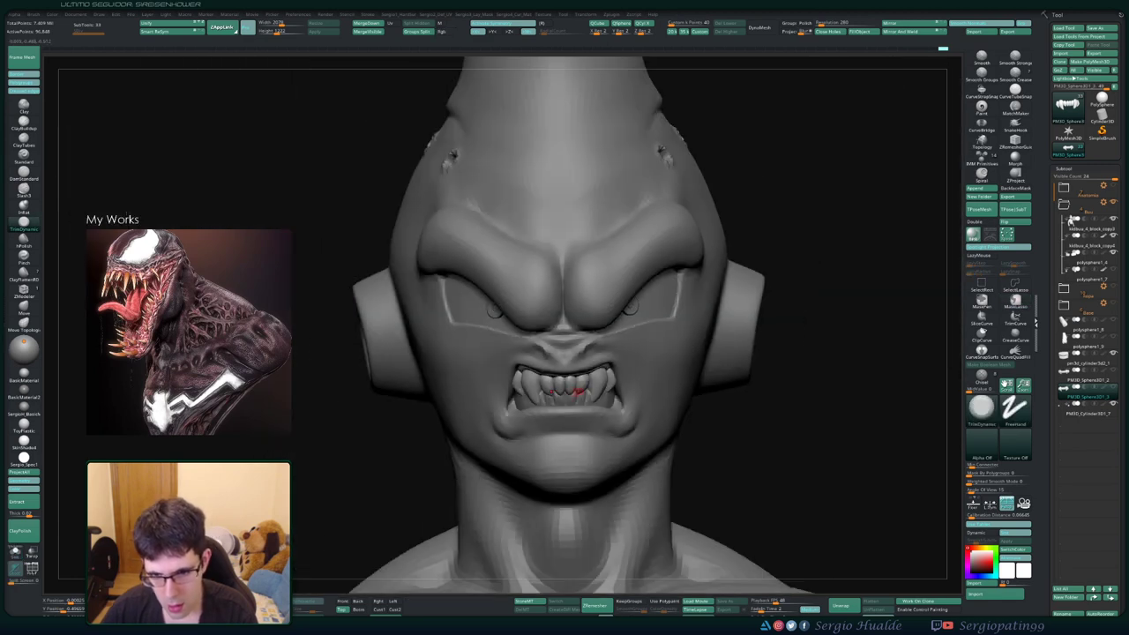
right_click_drag(565, 388, 558, 386)
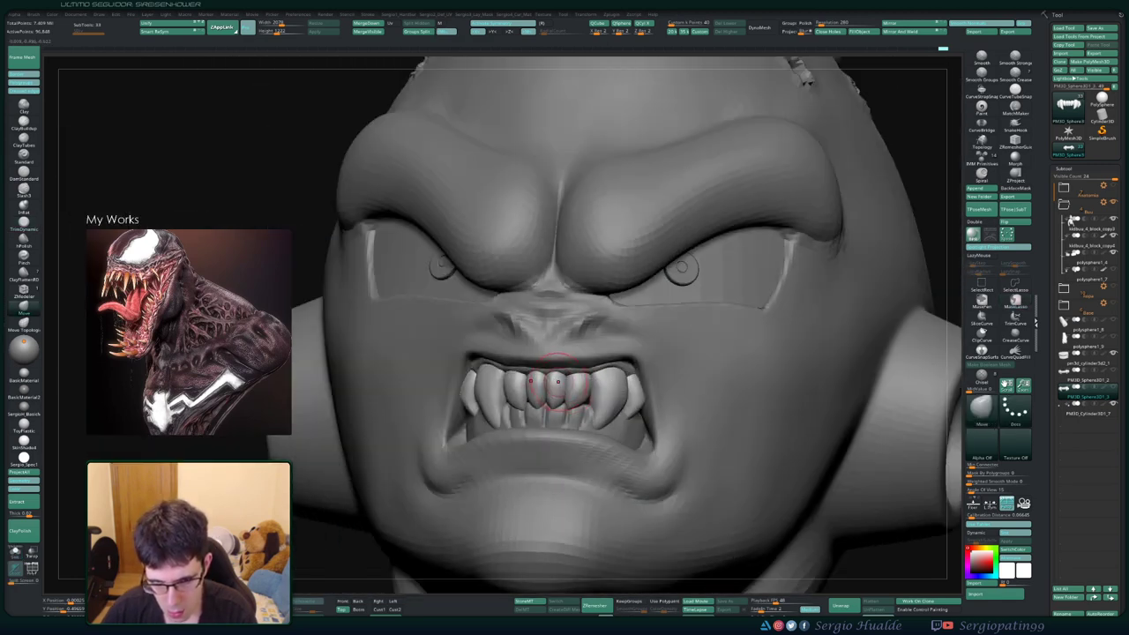
right_click_drag(560, 382, 568, 388)
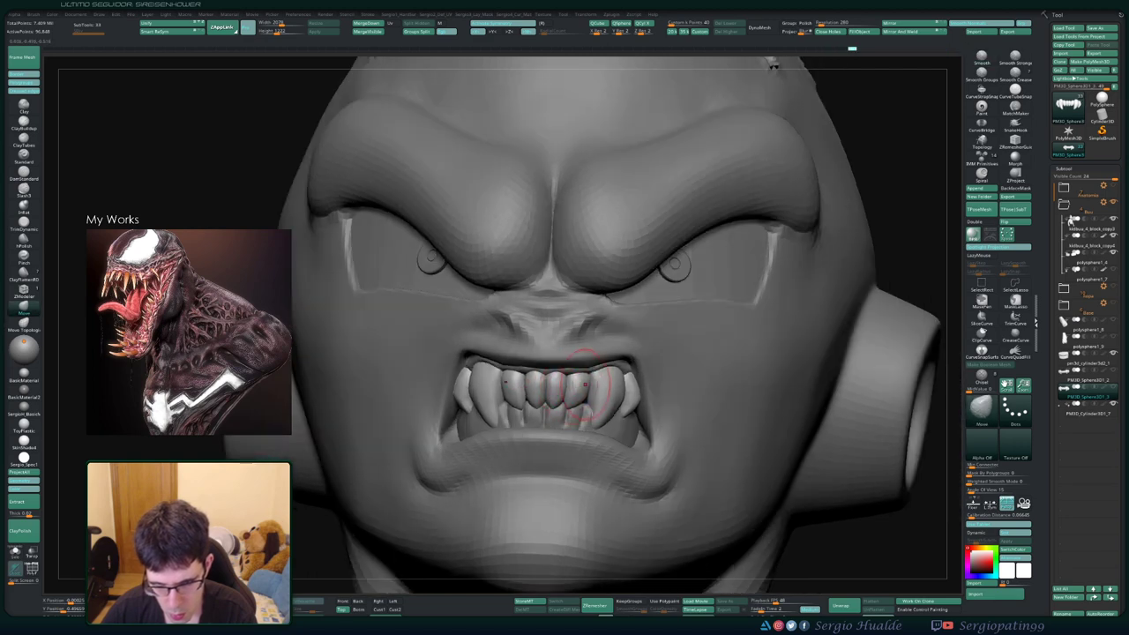
mouse_move(586, 384)
right_mouse_down()
mouse_move(511, 330)
mouse_move(593, 415)
right_mouse_up()
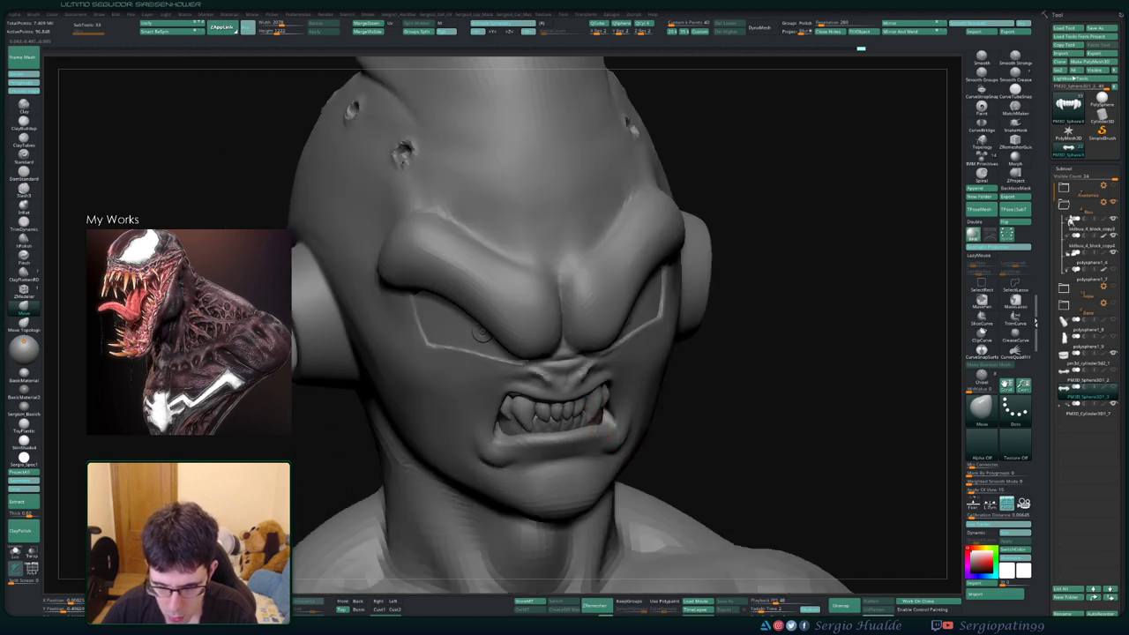
mouse_move(594, 433)
right_mouse_down("ctrl")
mouse_move(565, 282)
mouse_move(582, 353)
mouse_move(684, 297)
right_mouse_up("ctrl")
right_click_drag(637, 191, 668, 161)
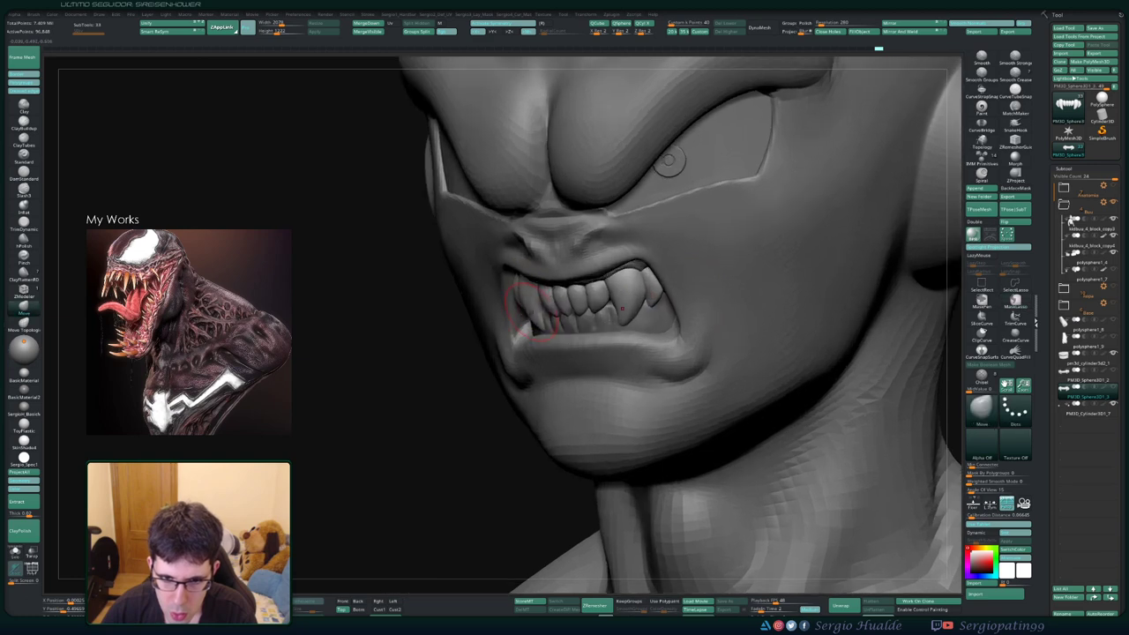
right_click_drag(628, 303, 677, 293)
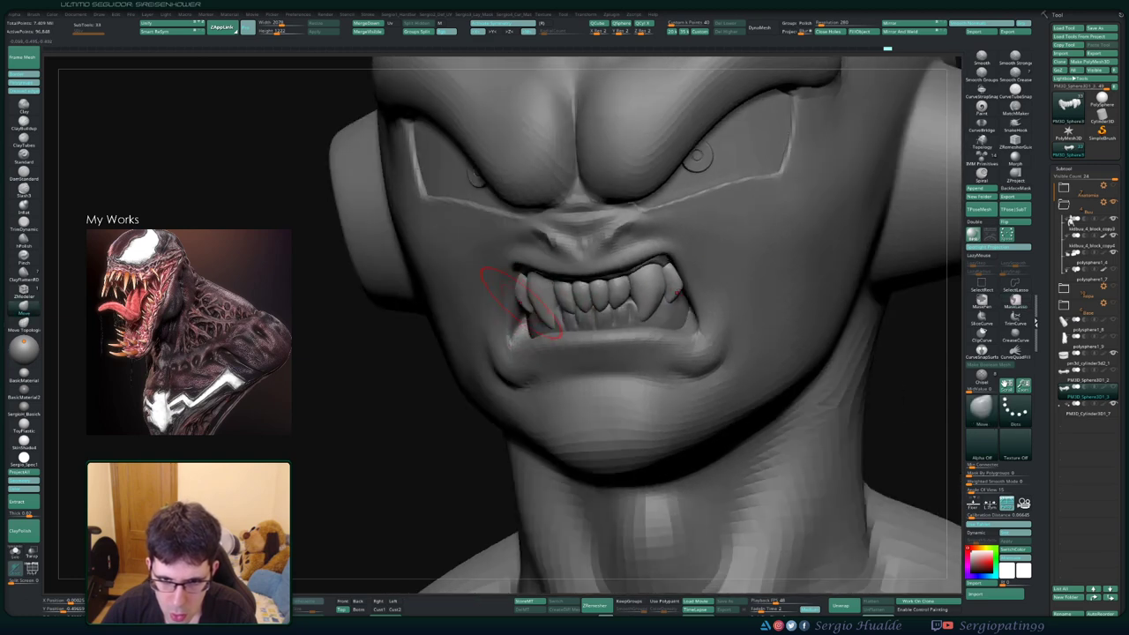
right_click_drag(519, 296, 512, 296)
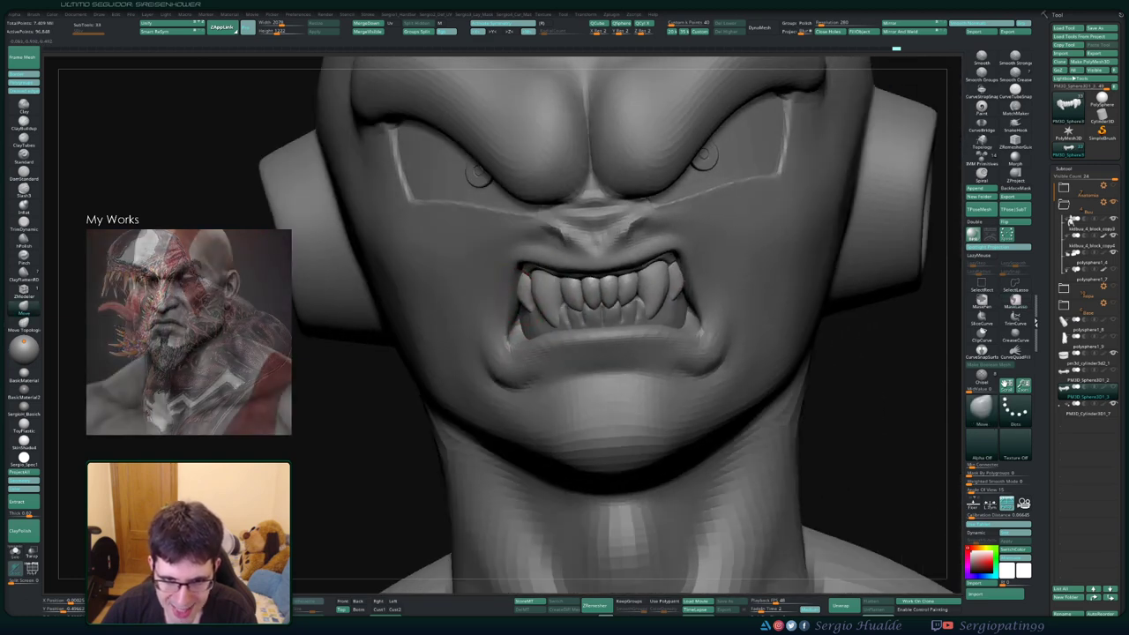
Solo the teeth and try the Standard and Clay brushes while turning them to a side view
left_click(513, 296, "ctrl+shift")
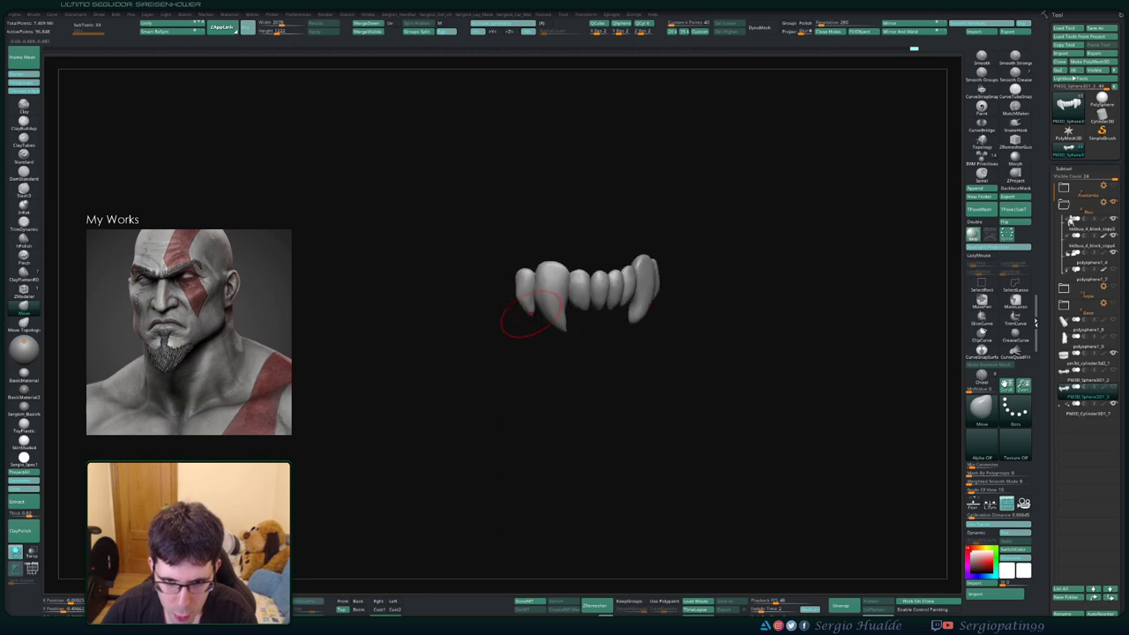
mouse_move(518, 309)
right_mouse_down("ctrl")
mouse_move(524, 323)
mouse_move(532, 311)
right_mouse_up("ctrl")
key("b")
key("s")
key("t")
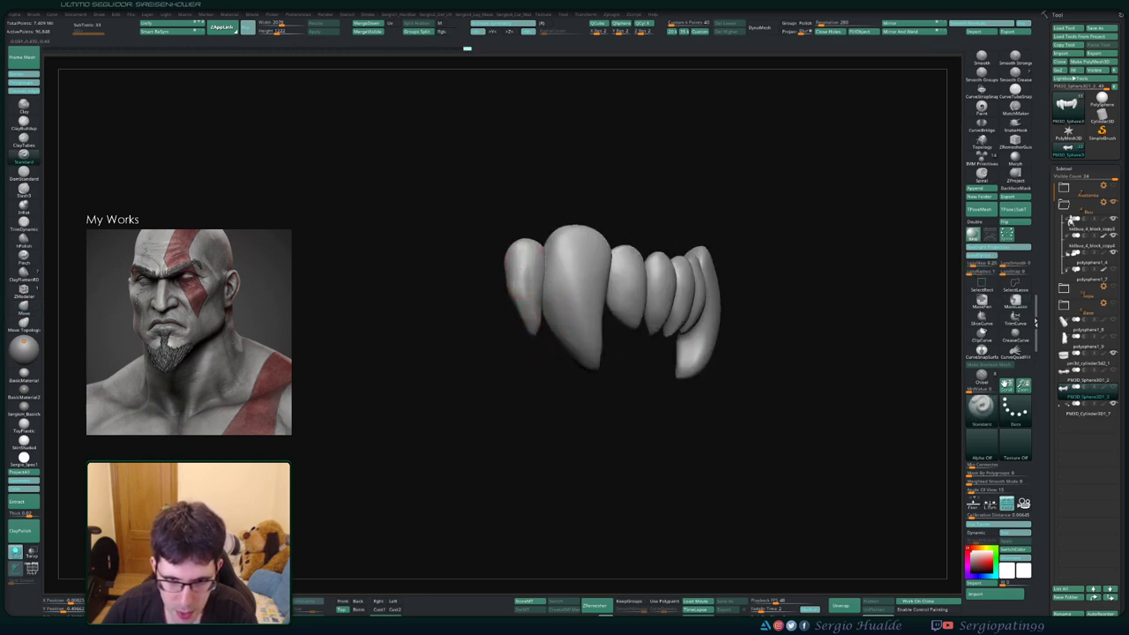
key("b")
key("c")
key("l")
right_click_drag(529, 309, 517, 324)
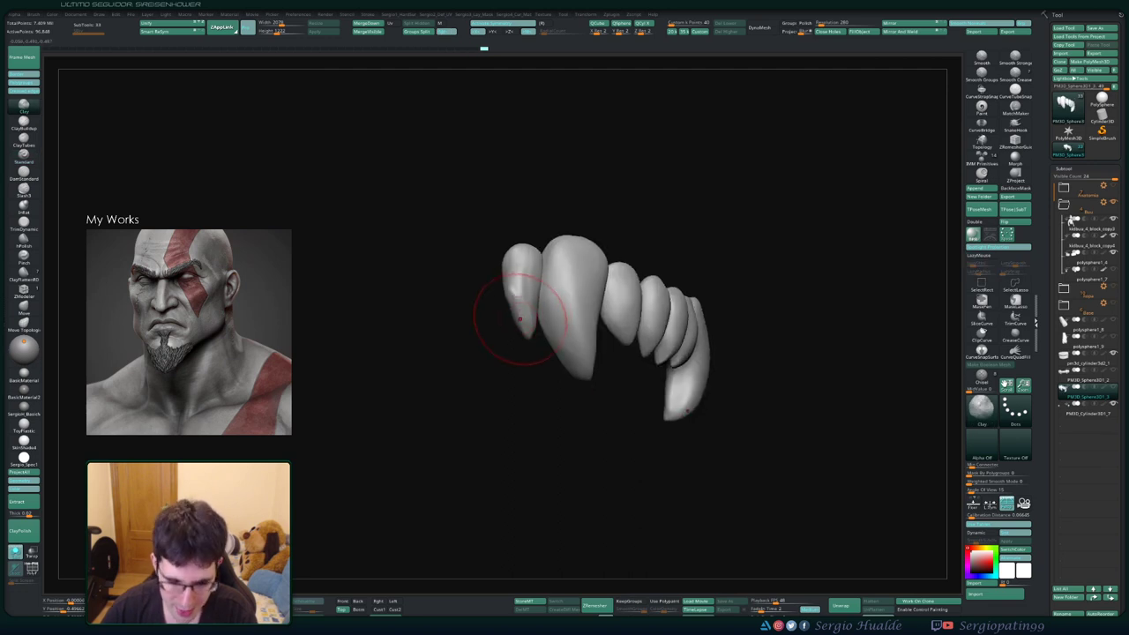
Reshape the outer fang tip with TrimDynamic and Smooth, then restore the head and view it in profile
key("b")
key("t")
key("d")
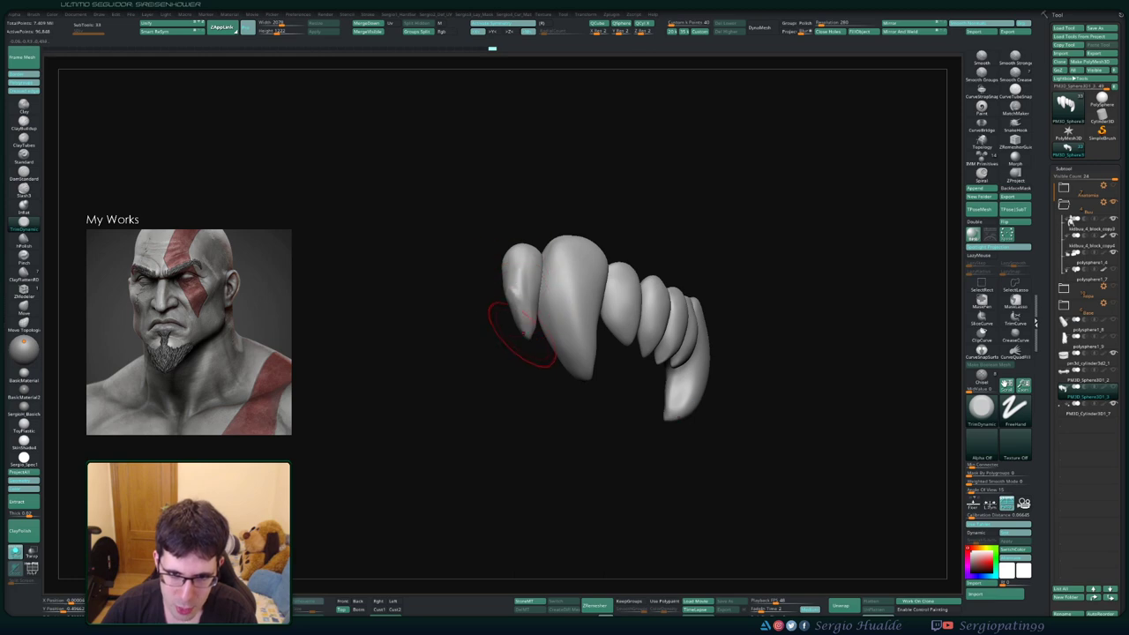
right_click_drag(534, 337, 522, 291)
key("shift")
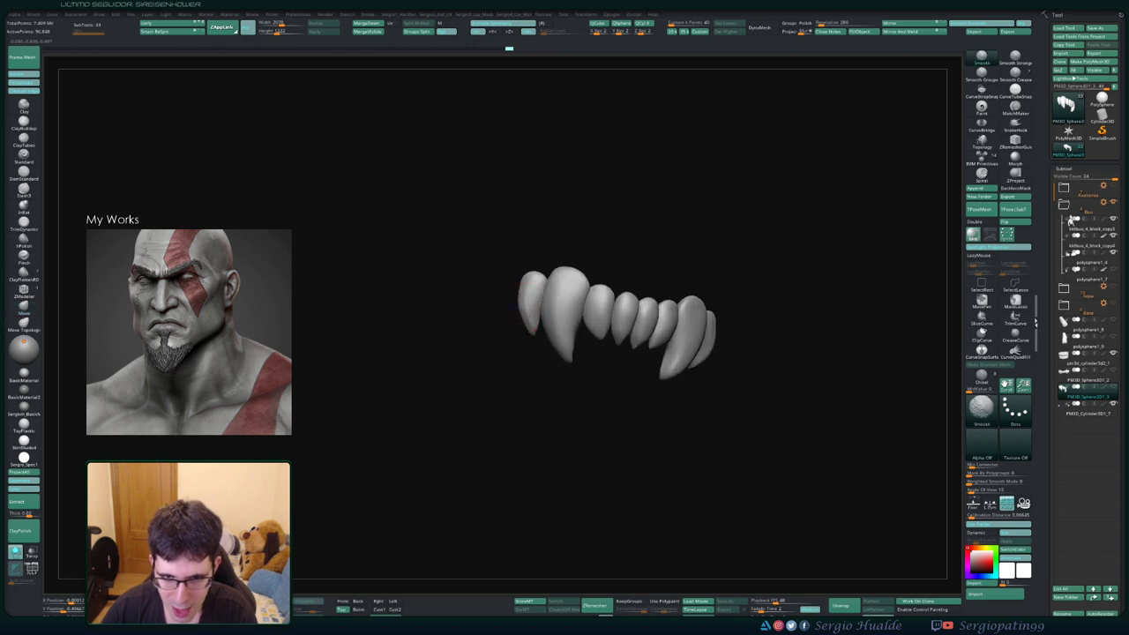
left_click(493, 300, "ctrl+shift")
right_click_drag(414, 319, 529, 322)
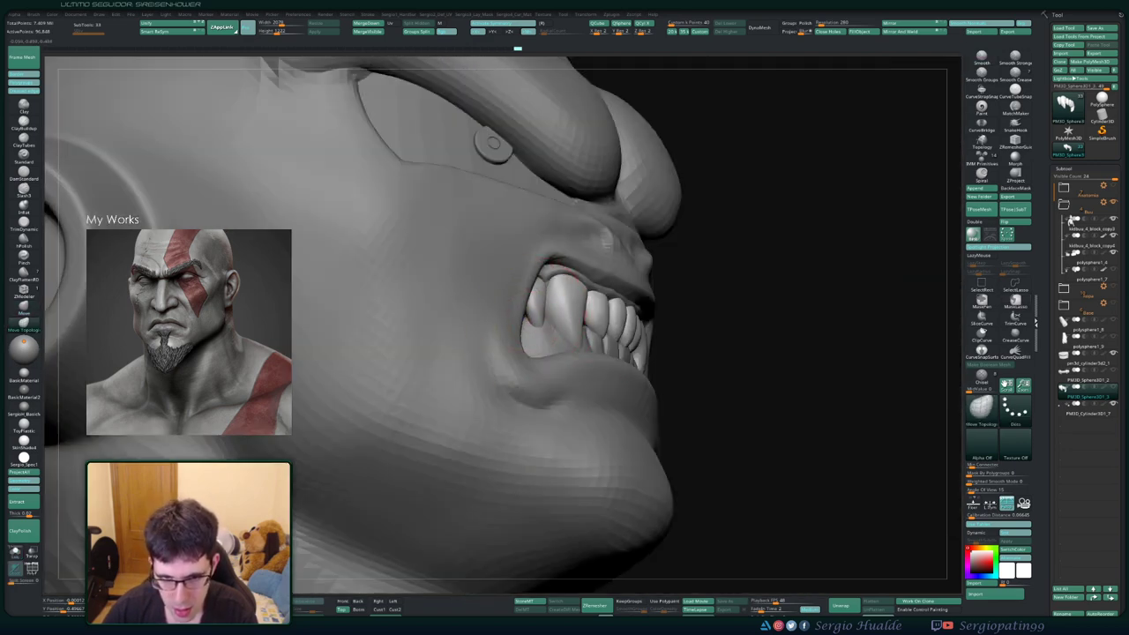
Switch SubTools and smooth the upper teeth, orbiting between front and three-quarter views
mouse_move(540, 320)
right_mouse_down()
mouse_move(516, 322)
mouse_move(536, 317)
right_mouse_up()
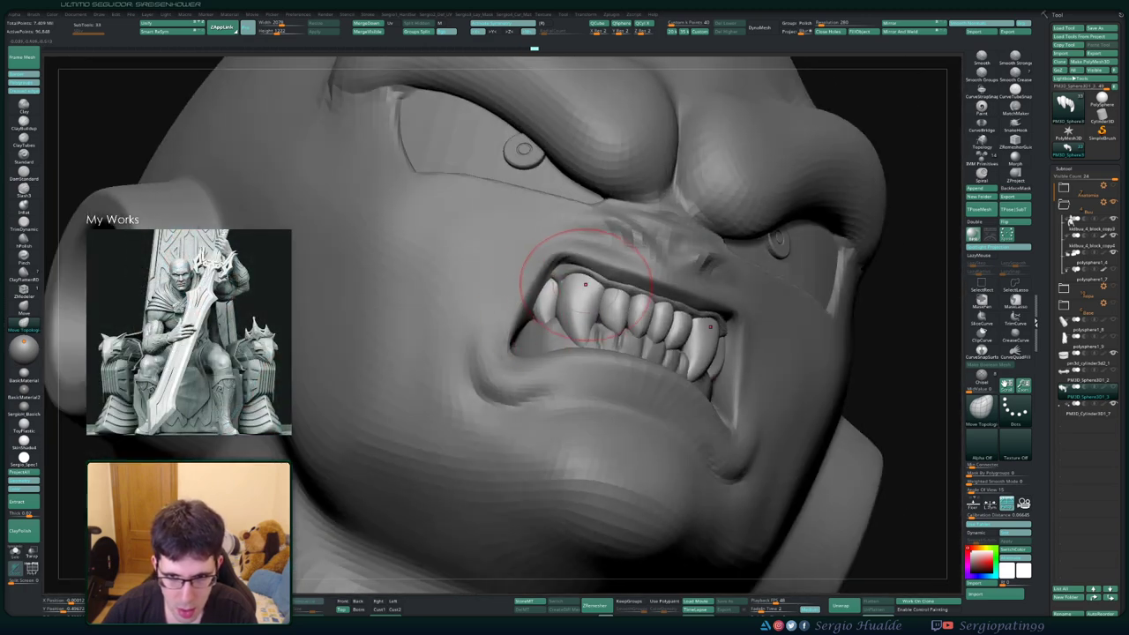
left_click(584, 283, "alt")
mouse_move(585, 283)
right_mouse_down()
mouse_move(934, 375)
mouse_move(659, 279)
mouse_move(589, 302)
right_mouse_up()
left_click(935, 374, "ctrl+shift")
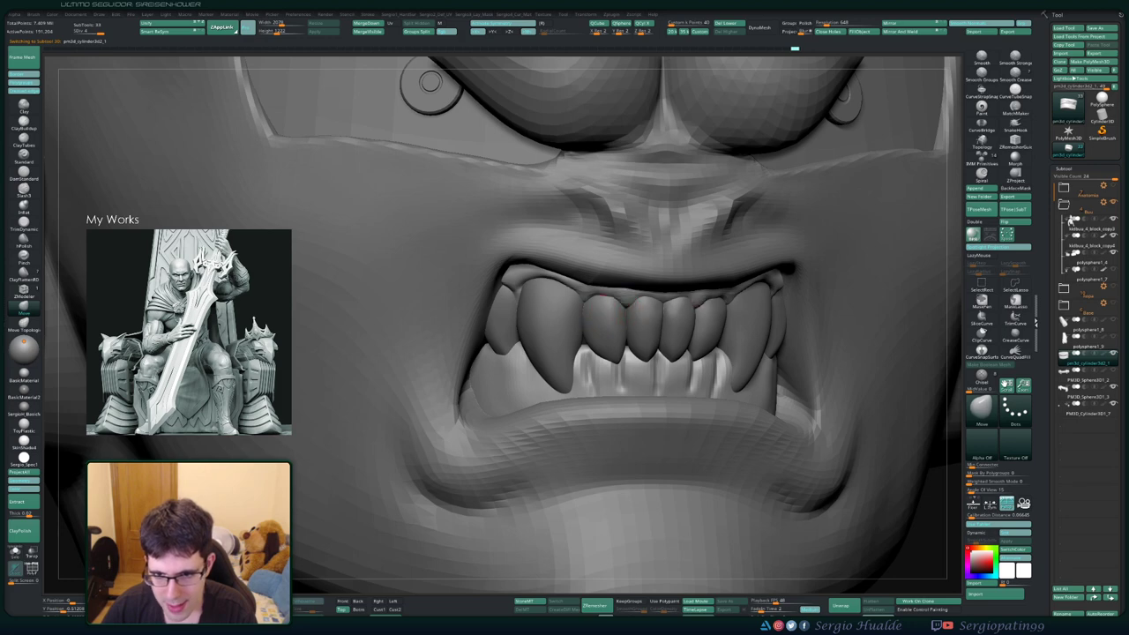
right_click_drag(641, 304, 603, 303)
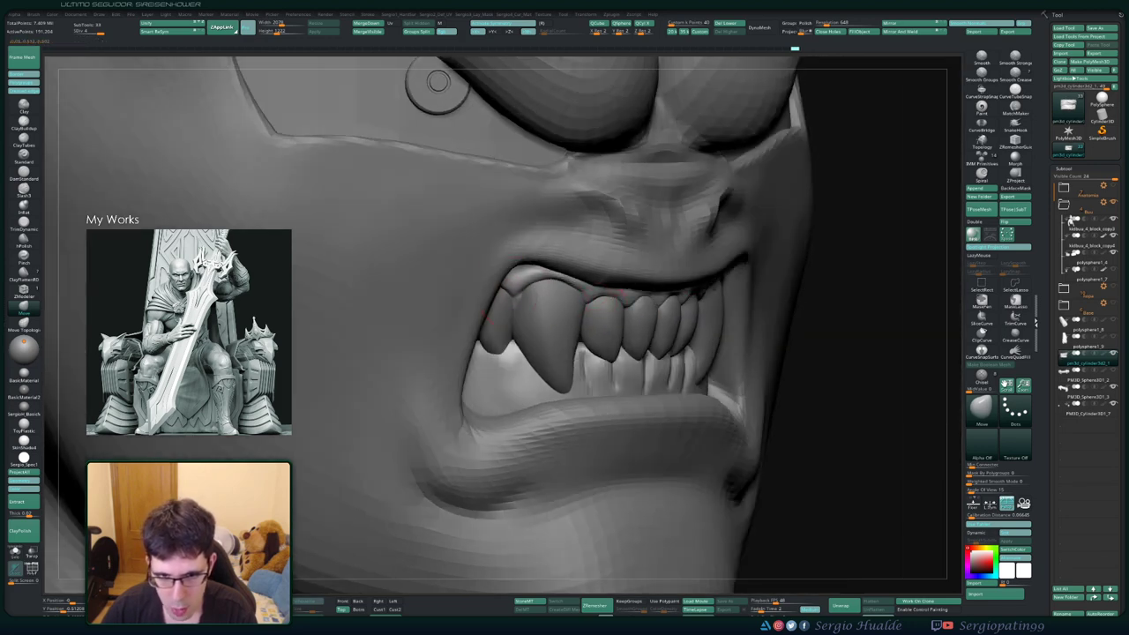
right_click_drag(549, 290, 562, 298)
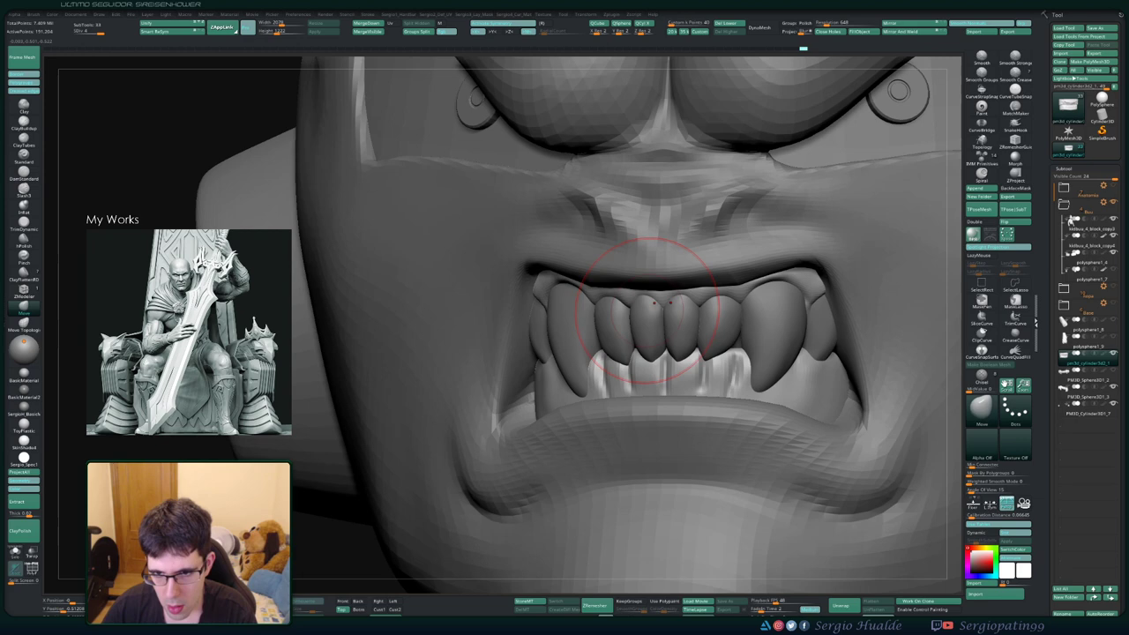
right_click_drag(555, 300, 679, 305)
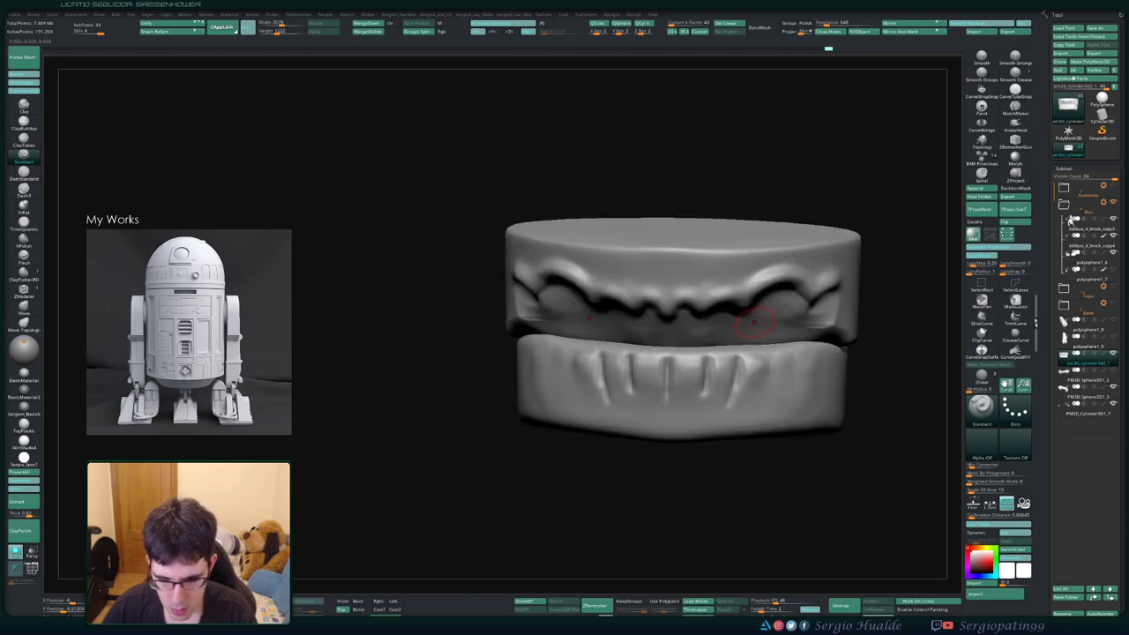
Turn Solo off and check the fangs and gums from side, three-quarter front and profile views
key("ctrl+shift+s")
right_click_drag(750, 322, 819, 297)
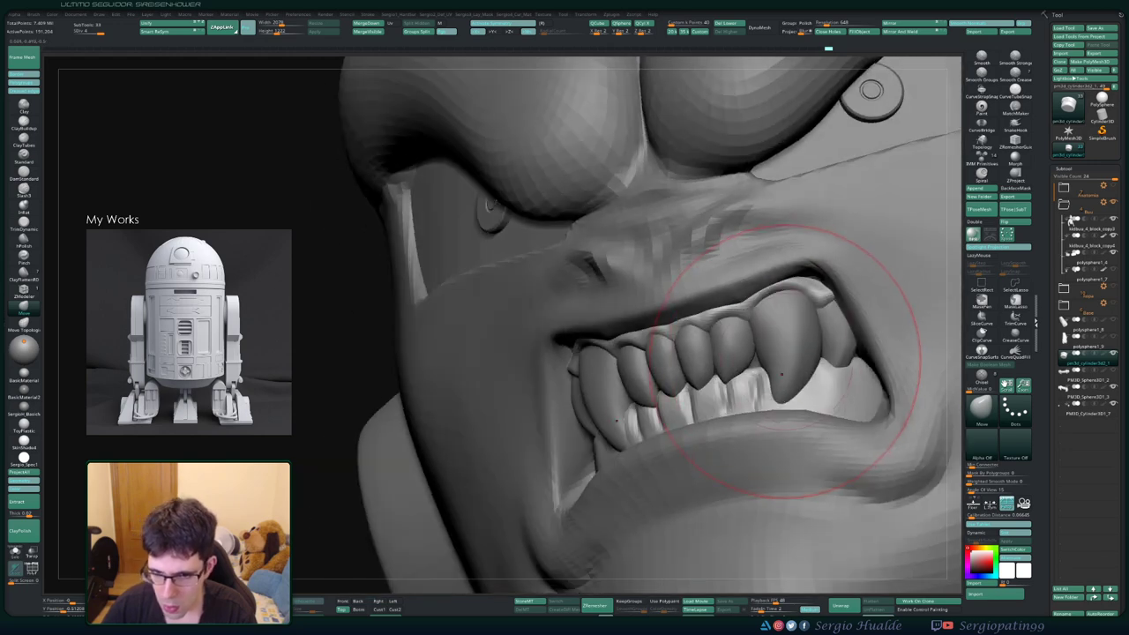
right_click_drag(755, 327, 781, 353)
mouse_move(686, 287)
right_mouse_down()
mouse_move(731, 314)
mouse_move(653, 371)
mouse_move(754, 408)
mouse_move(745, 388)
mouse_move(714, 388)
mouse_move(732, 361)
mouse_move(763, 357)
mouse_move(753, 370)
mouse_move(736, 366)
mouse_move(747, 361)
right_mouse_up()
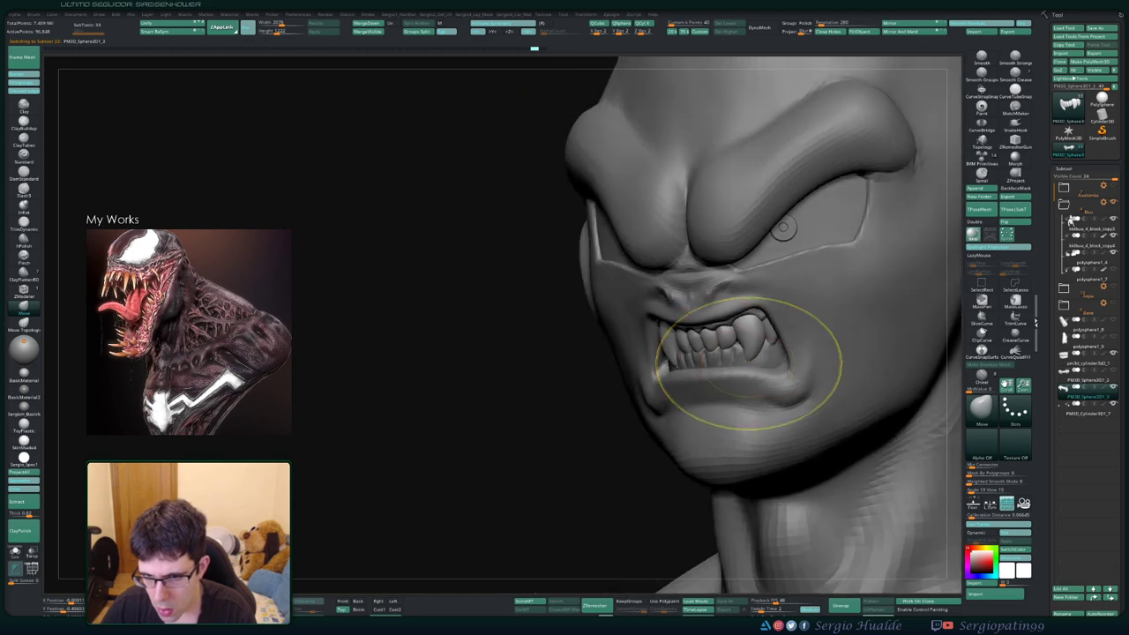
Pull the upper fang longer and downward with the Move brush, briefly hiding and showing the head
left_click_drag(748, 363, 749, 366)
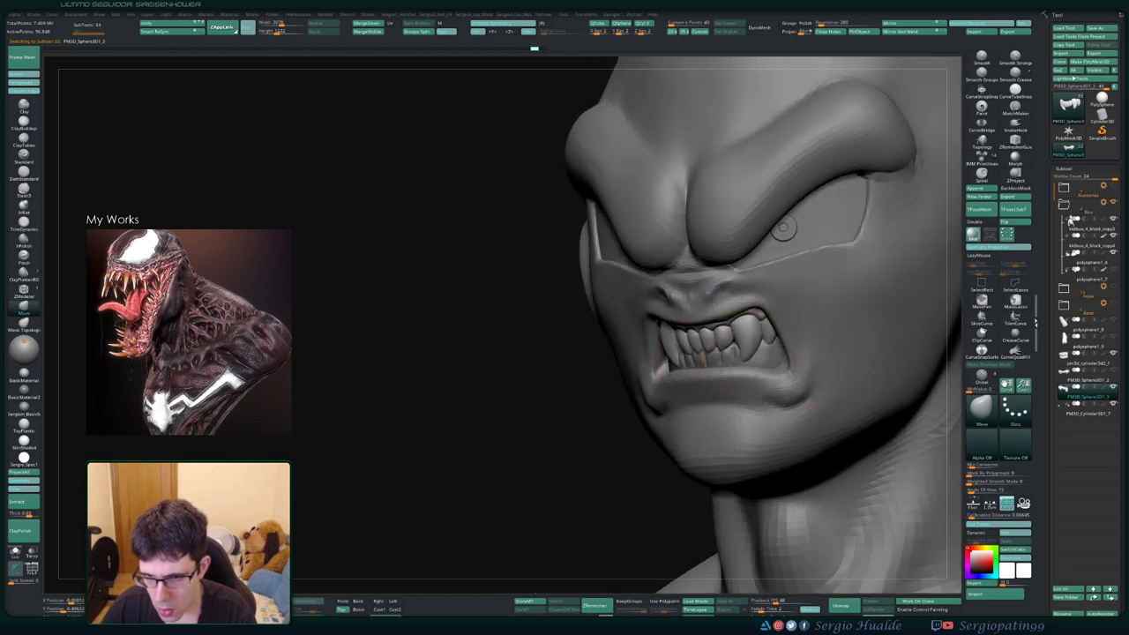
mouse_move(745, 364)
right_mouse_down()
mouse_move(730, 365)
mouse_move(745, 362)
right_mouse_up()
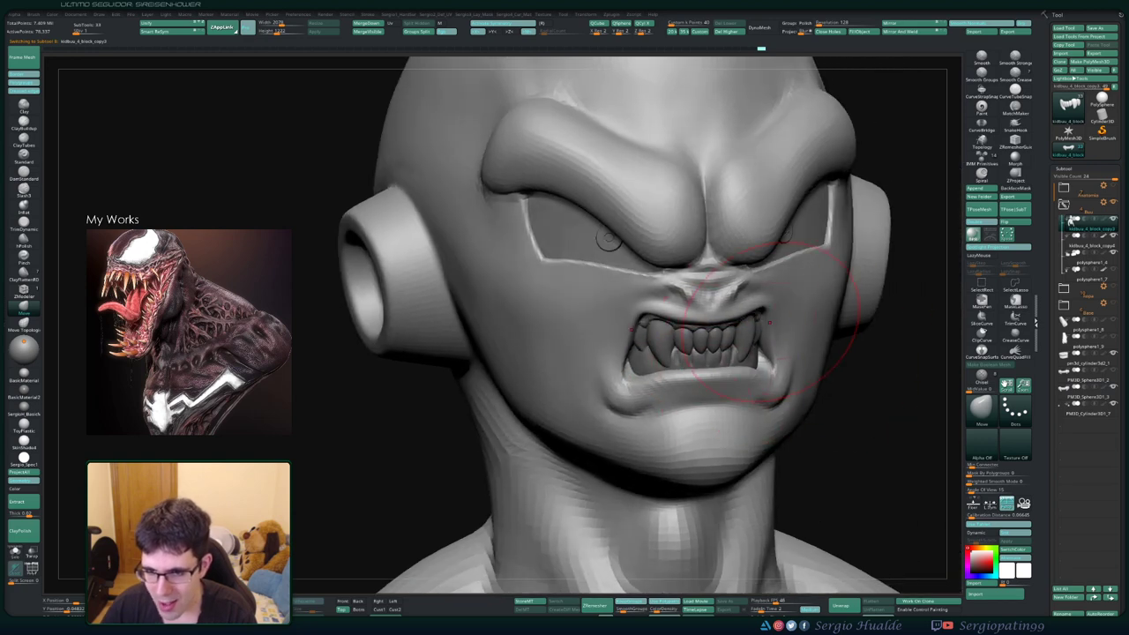
left_click(723, 369, "ctrl+shift")
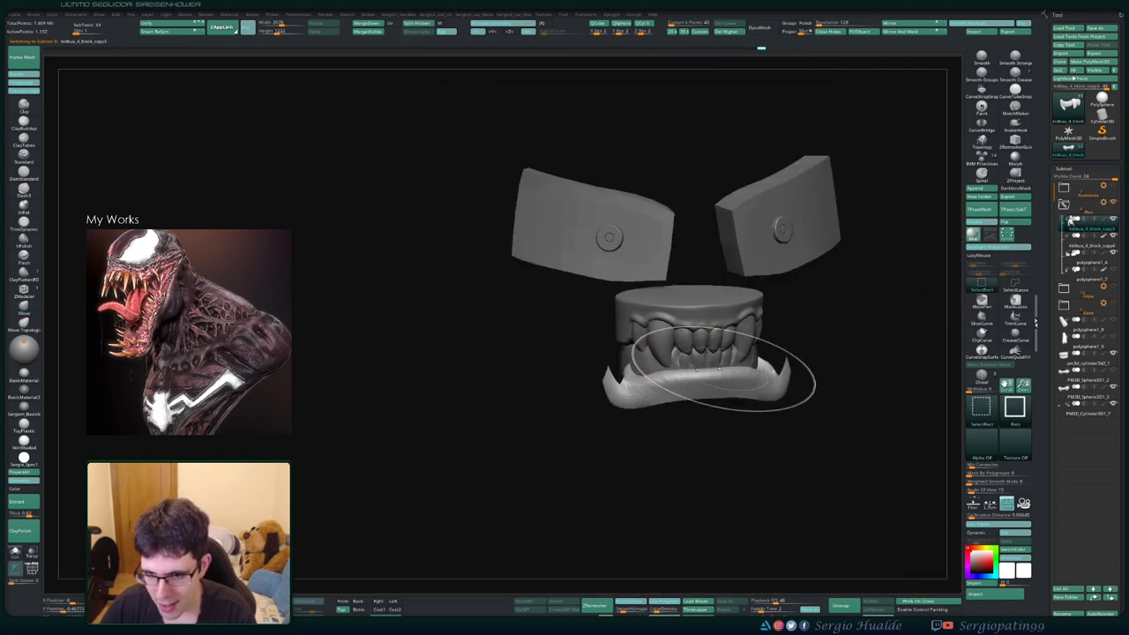
left_click(722, 371, "ctrl+shift")
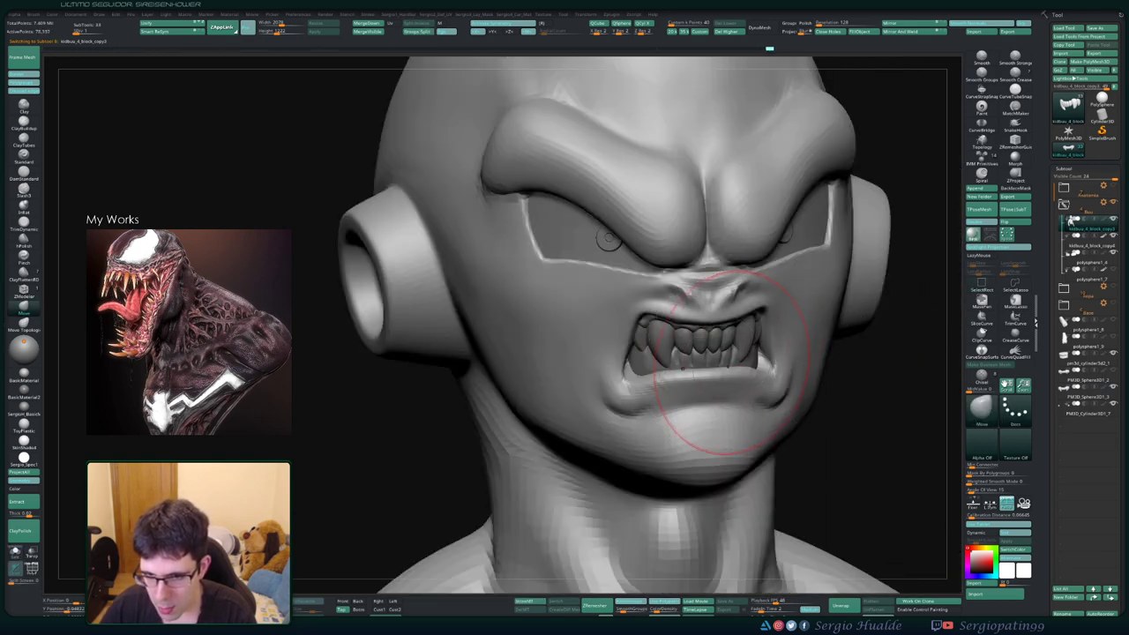
Make the sphere piece at the mouth the active subtool and bring up its Transpose gizmo
left_click(730, 362, "alt")
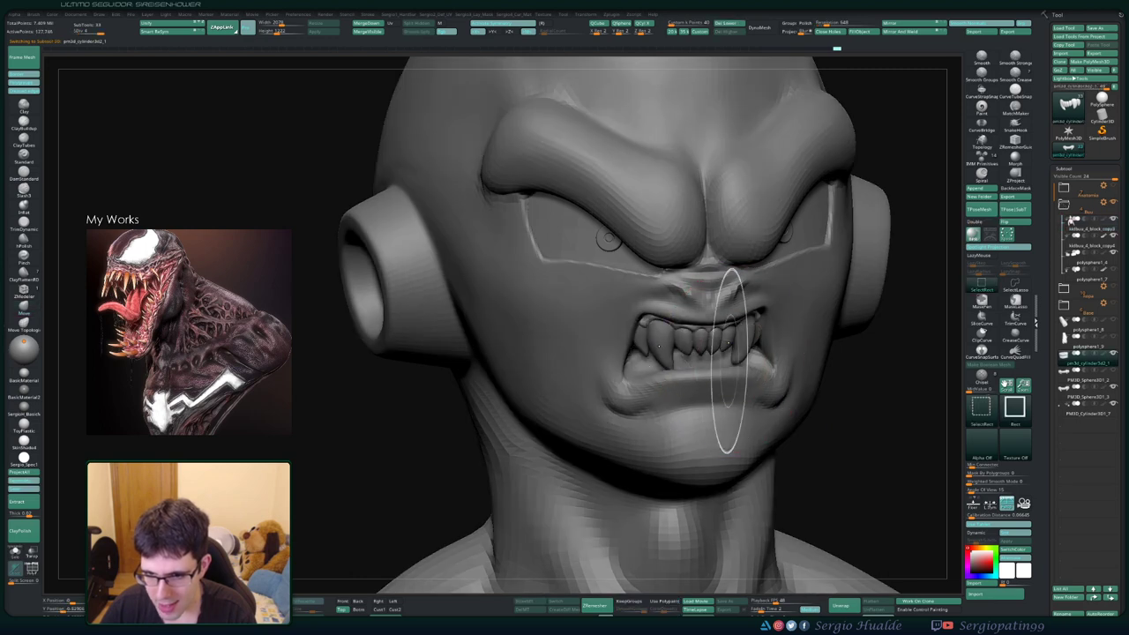
left_click(740, 354, "alt")
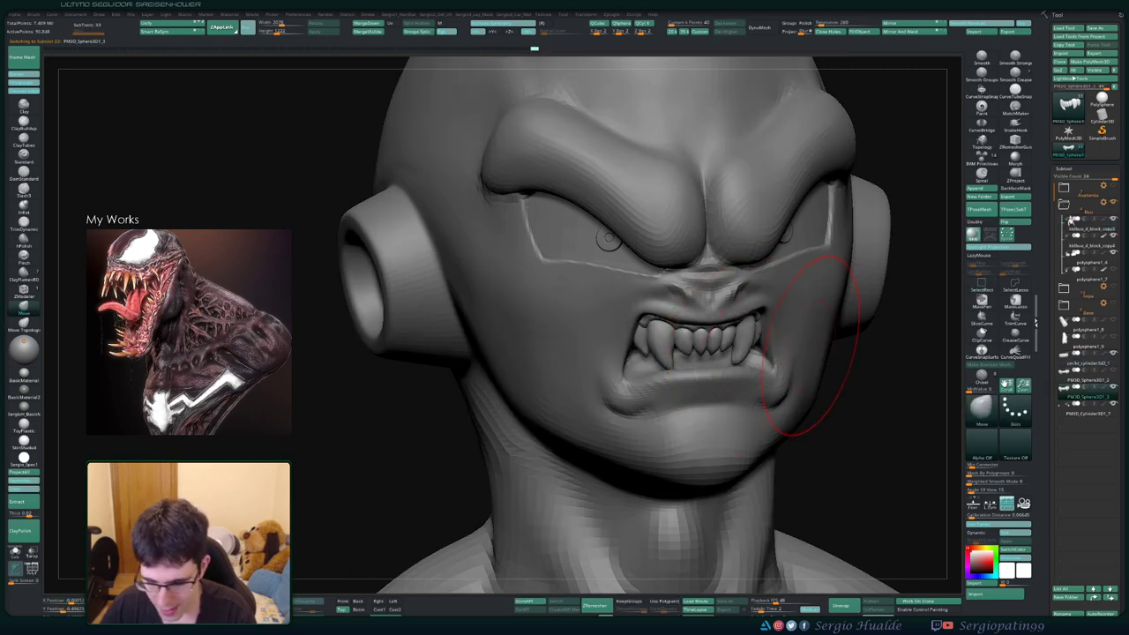
mouse_move(837, 370)
left_mouse_down()
mouse_move(917, 370)
mouse_move(758, 371)
left_mouse_up()
key("w")
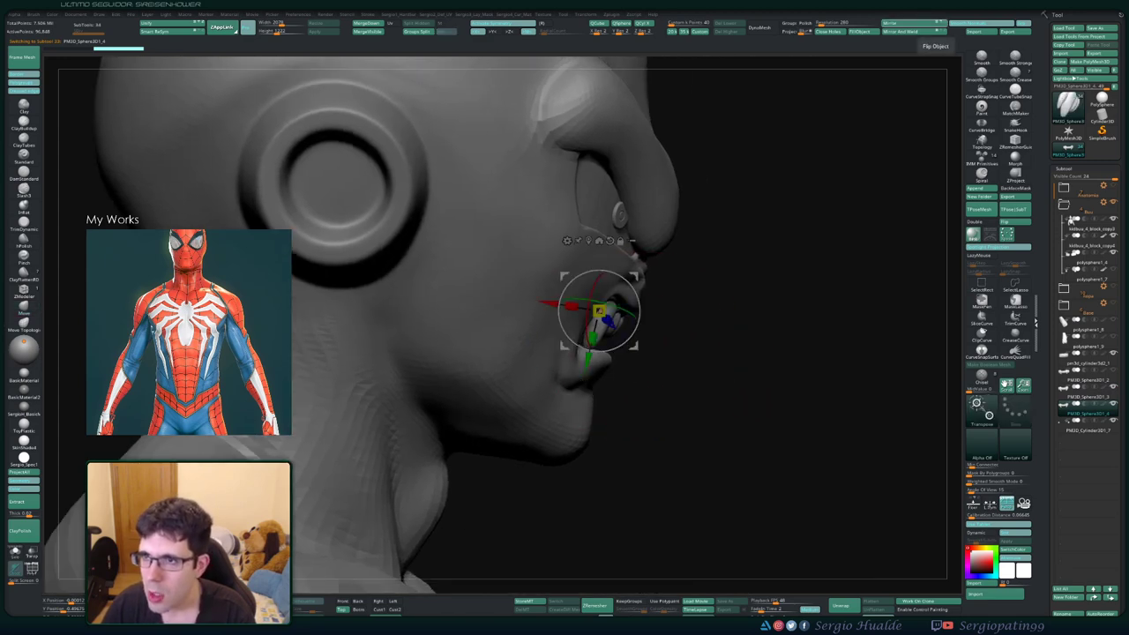
Reposition the Transpose gizmo higher and drop it back onto the mouth sphere piece
scroll(600, 312, "down", 3)
left_click(14, 551)
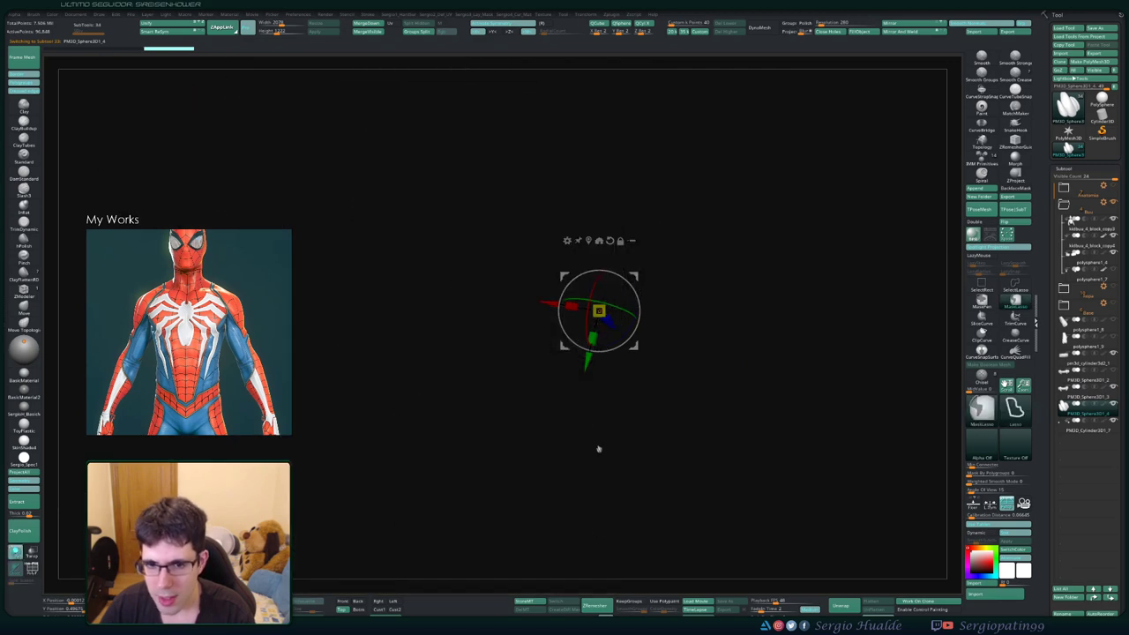
left_click_drag(597, 403, 605, 313)
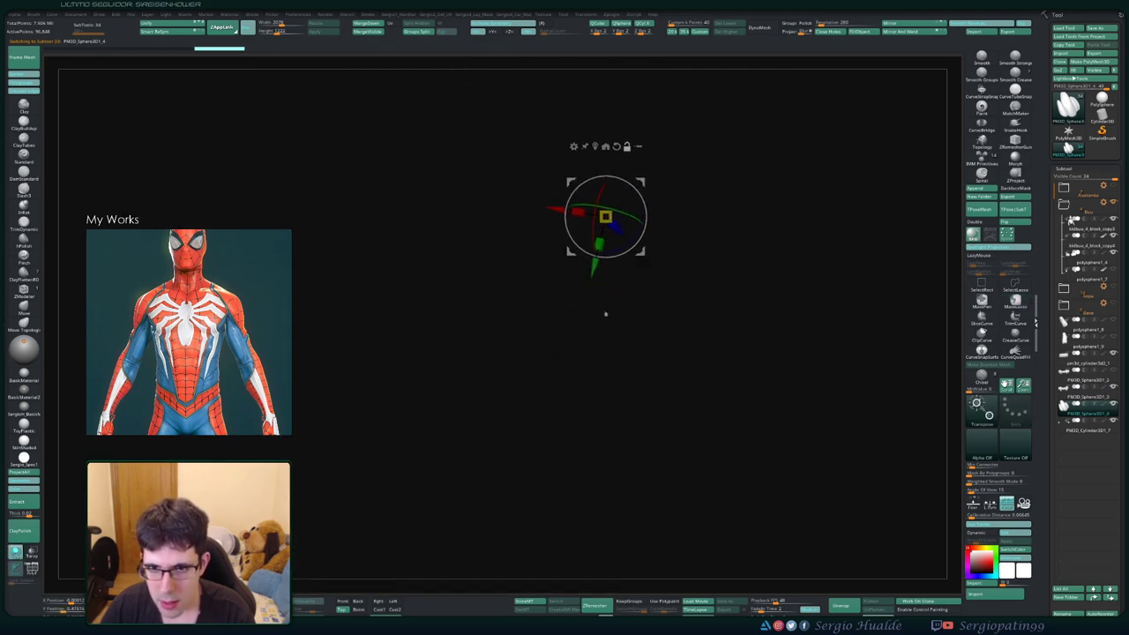
left_click(605, 313)
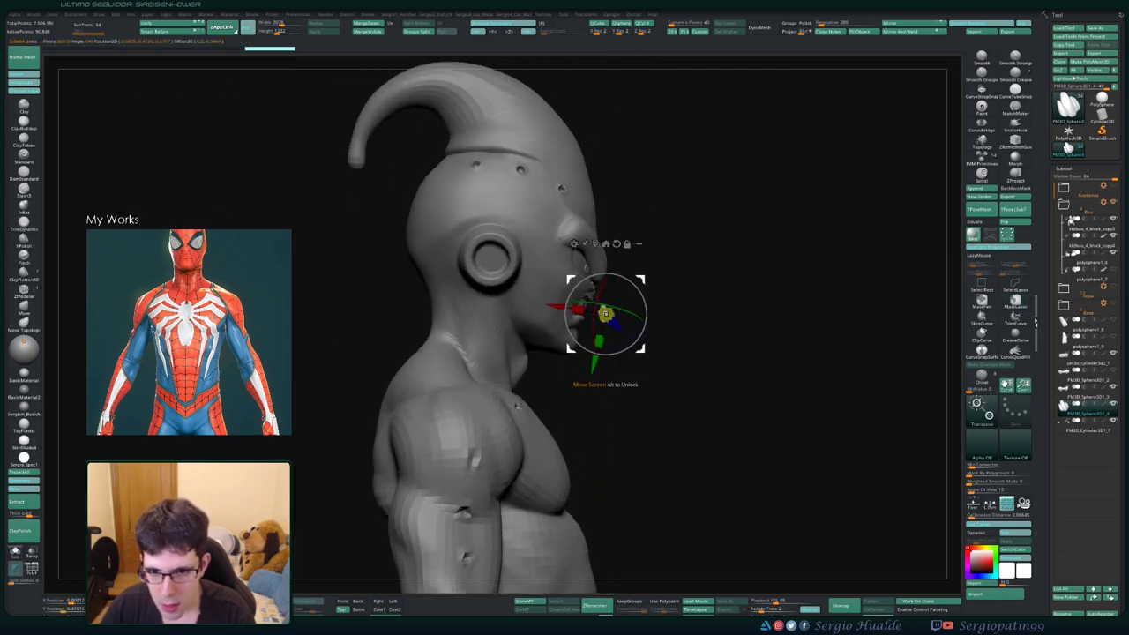
scroll(604, 313, "up", 2)
scroll(575, 316, "up", 2)
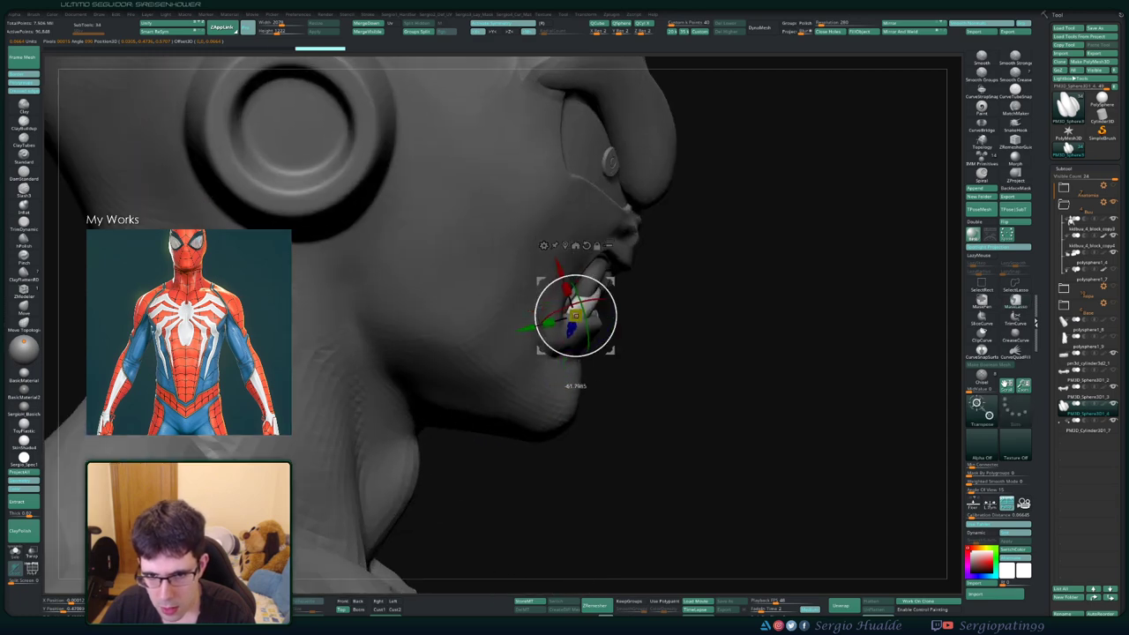
Turn toward the front, solo the teeth piece, and switch back to Move mode
mouse_move(574, 316)
left_mouse_down()
mouse_move(597, 292)
mouse_move(567, 290)
mouse_move(594, 320)
mouse_move(580, 327)
mouse_move(570, 323)
mouse_move(607, 299)
mouse_move(594, 317)
mouse_move(605, 327)
mouse_move(542, 300)
mouse_move(660, 323)
mouse_move(478, 327)
mouse_move(564, 304)
mouse_move(579, 340)
mouse_move(564, 317)
left_mouse_up()
key("shift+ctrl+s")
key("q")
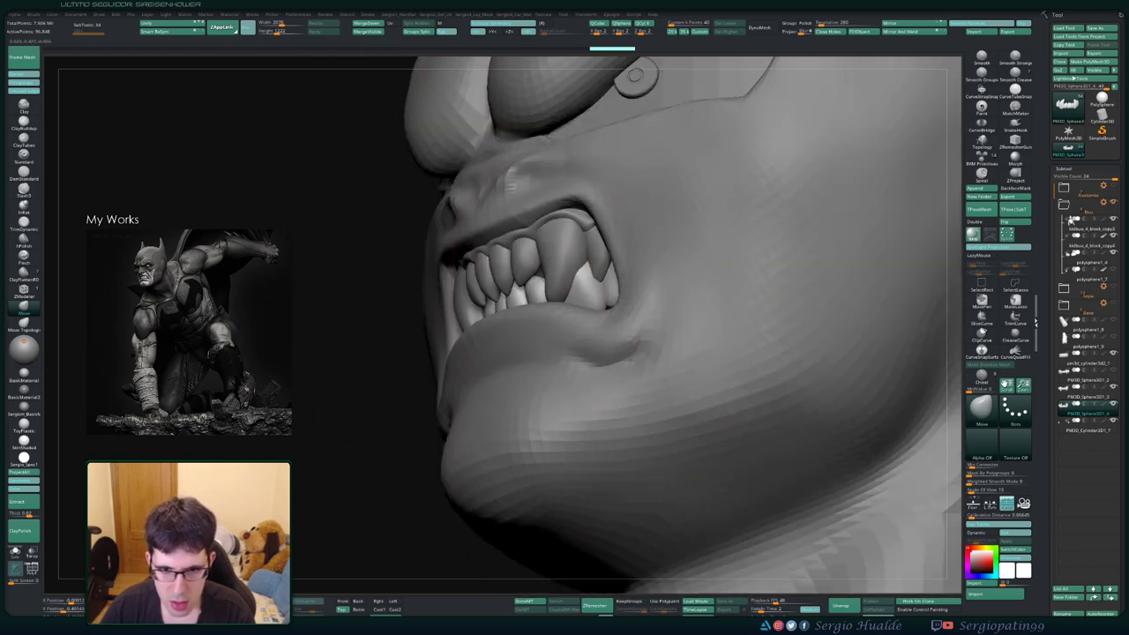
Halve the brush size and orbit between front and three-quarter close views of the mouth
mouse_move(635, 77)
left_mouse_down()
mouse_move(463, 209)
mouse_move(490, 208)
mouse_move(558, 307)
left_mouse_up()
key("bracketleft")
key("bracketleft")
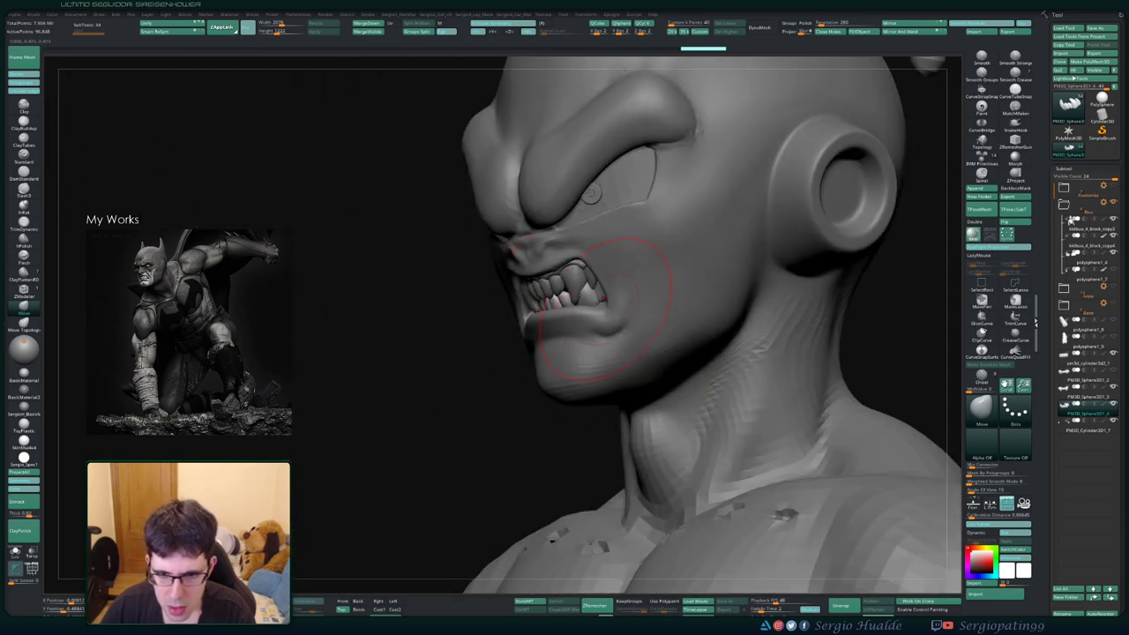
mouse_move(516, 238)
right_mouse_down()
mouse_move(516, 277)
mouse_move(565, 300)
mouse_move(554, 293)
right_mouse_up()
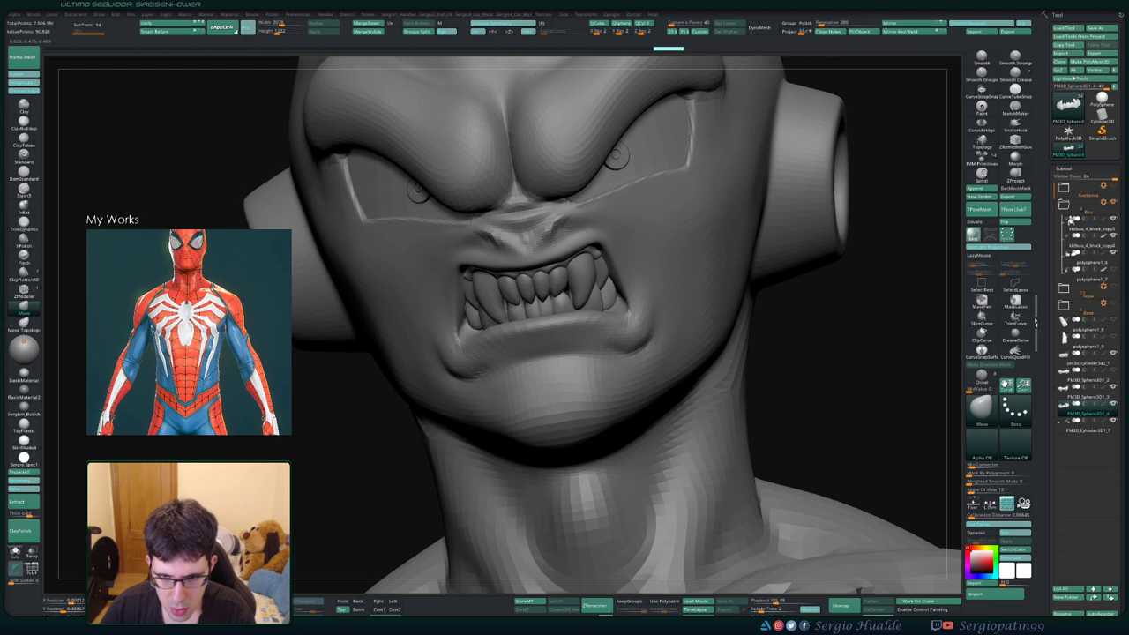
right_click_drag(615, 313, 560, 284)
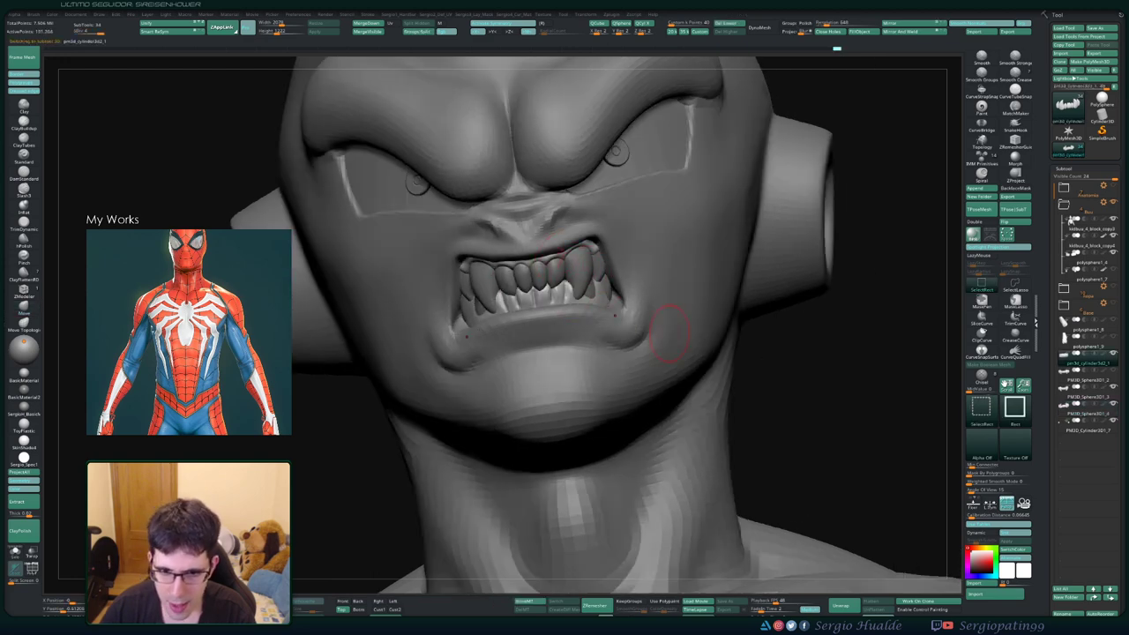
Hide the upper gum polygroup of the teeth piece, keeping the lower part, and view the mouth from the side
key("alt+shift+s")
left_click(540, 306, "ctrl+shift")
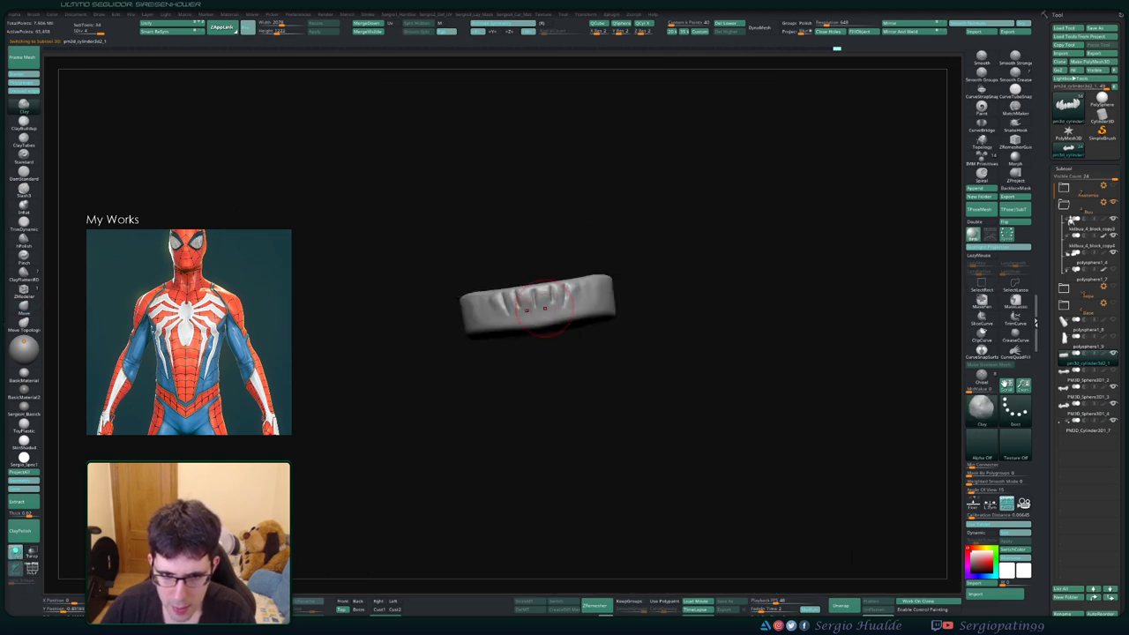
key("alt+shift+s")
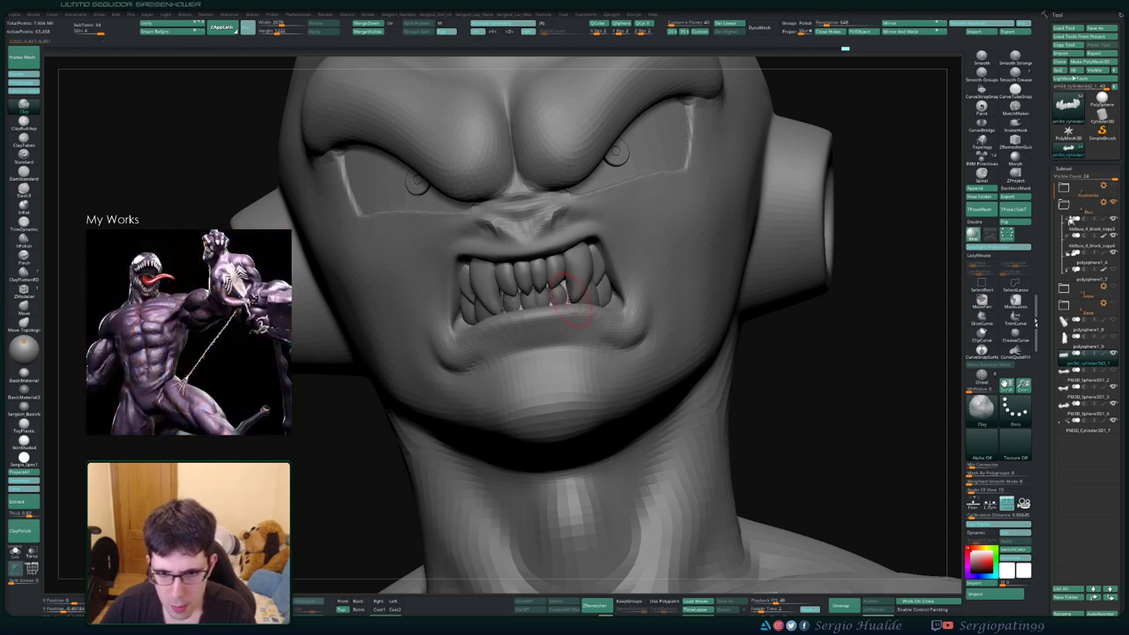
right_click_drag(571, 300, 562, 291)
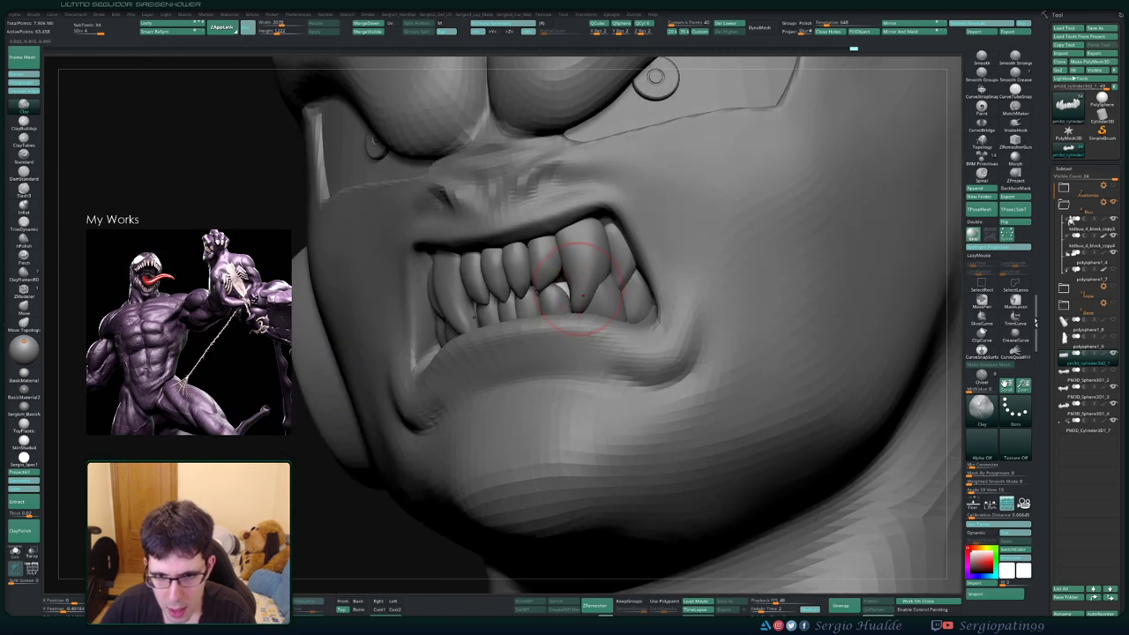
right_click_drag(541, 335, 556, 284)
Shape the upper fangs with the Move brush, then solo the lower gum band
key("b")
key("m")
key("v")
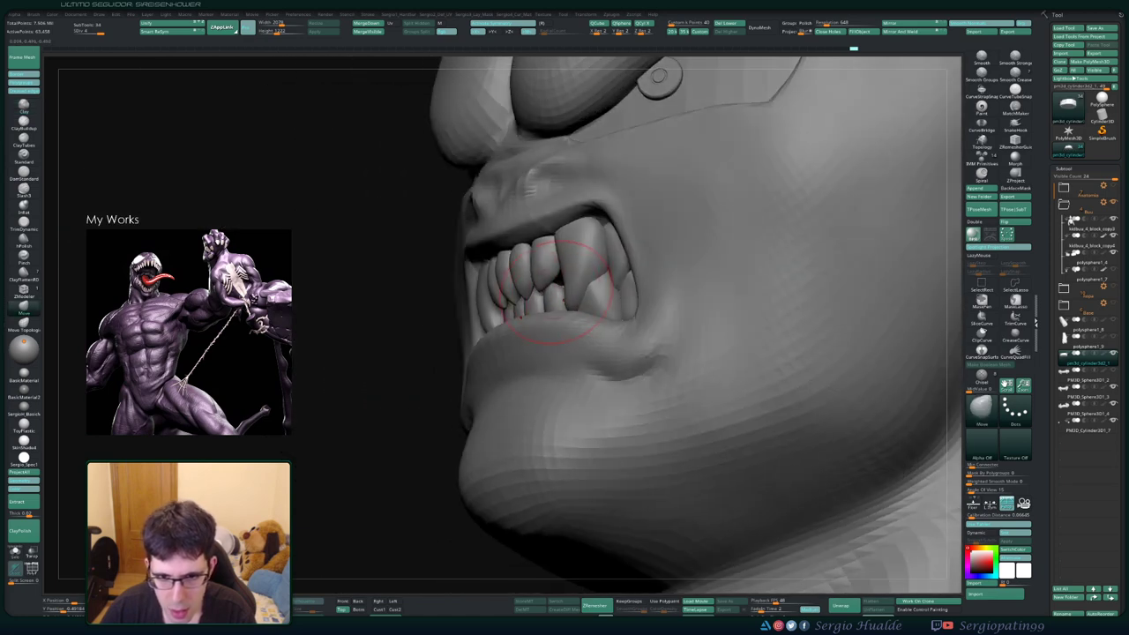
right_click_drag(491, 252, 603, 324)
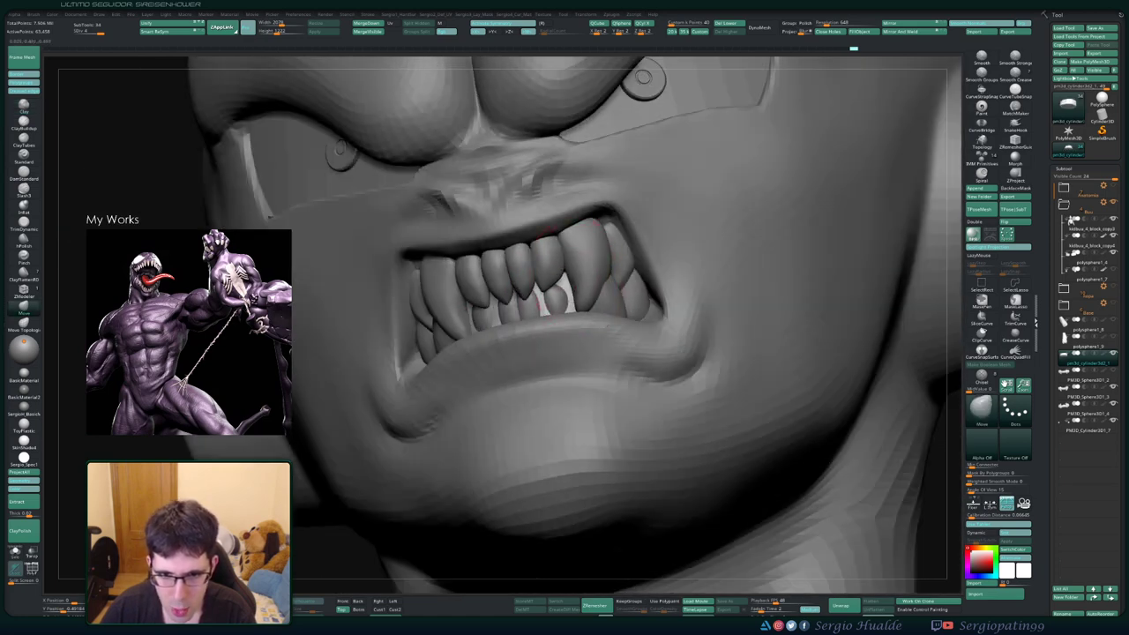
key("shift+s")
mouse_move(541, 252)
right_mouse_down()
mouse_move(579, 252)
mouse_move(663, 285)
right_mouse_up()
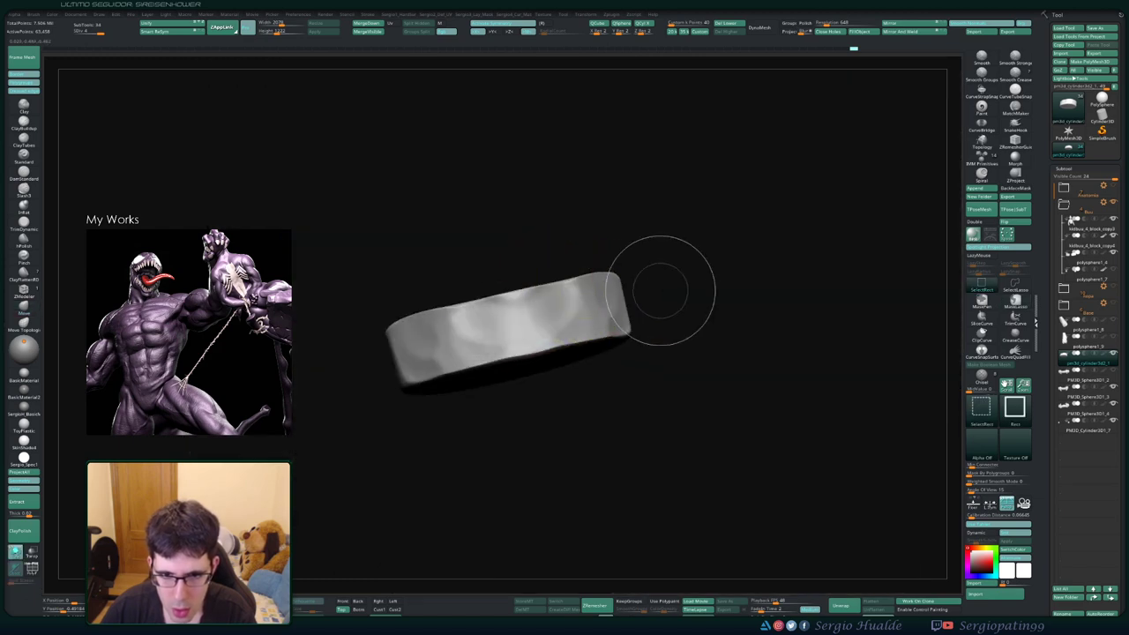
Select and solo the teeth piece, briefly apply Transpose to the lower teeth, then resume sculpting
key("shift+s")
right_click_drag(577, 300, 617, 290)
left_click(564, 265, "alt")
key("shift+s")
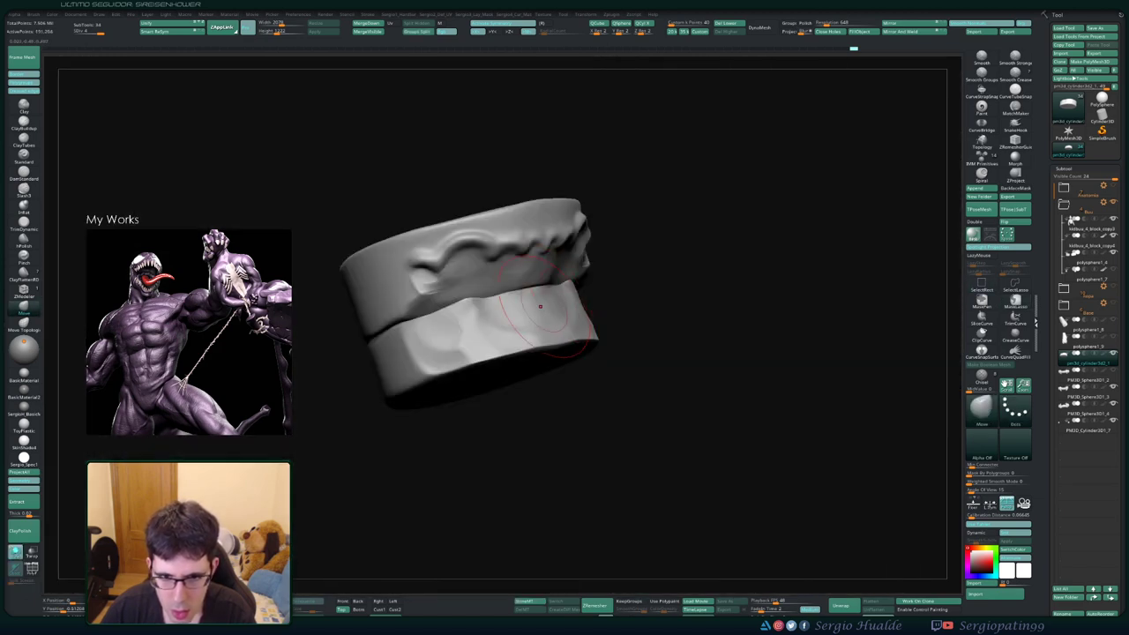
key("w")
left_click(537, 313, "alt")
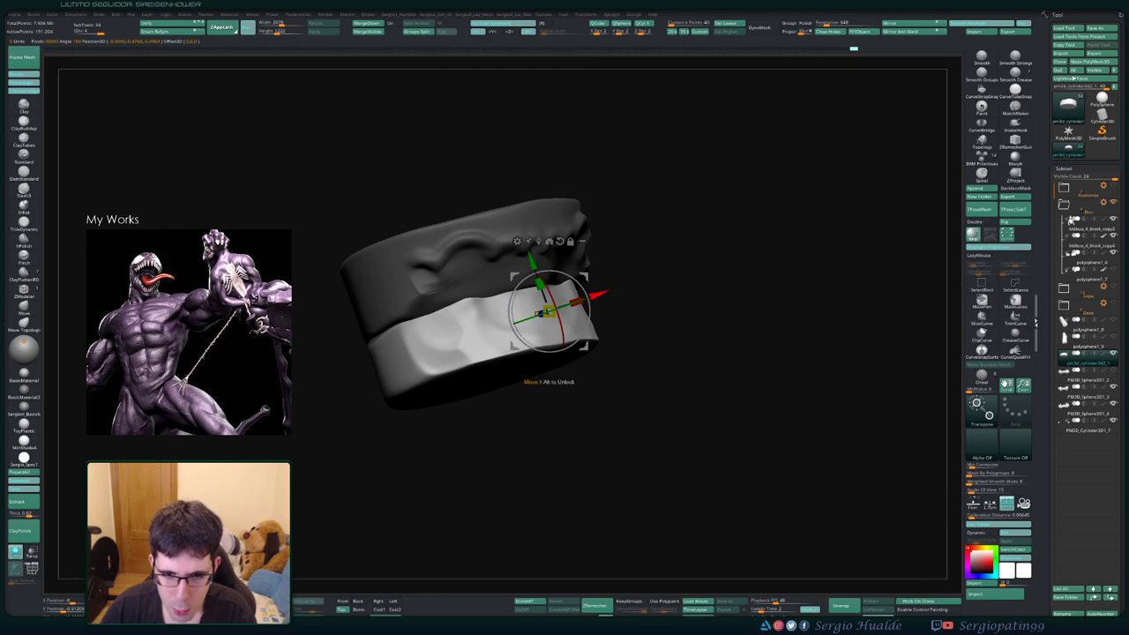
key("q")
key("shift+s")
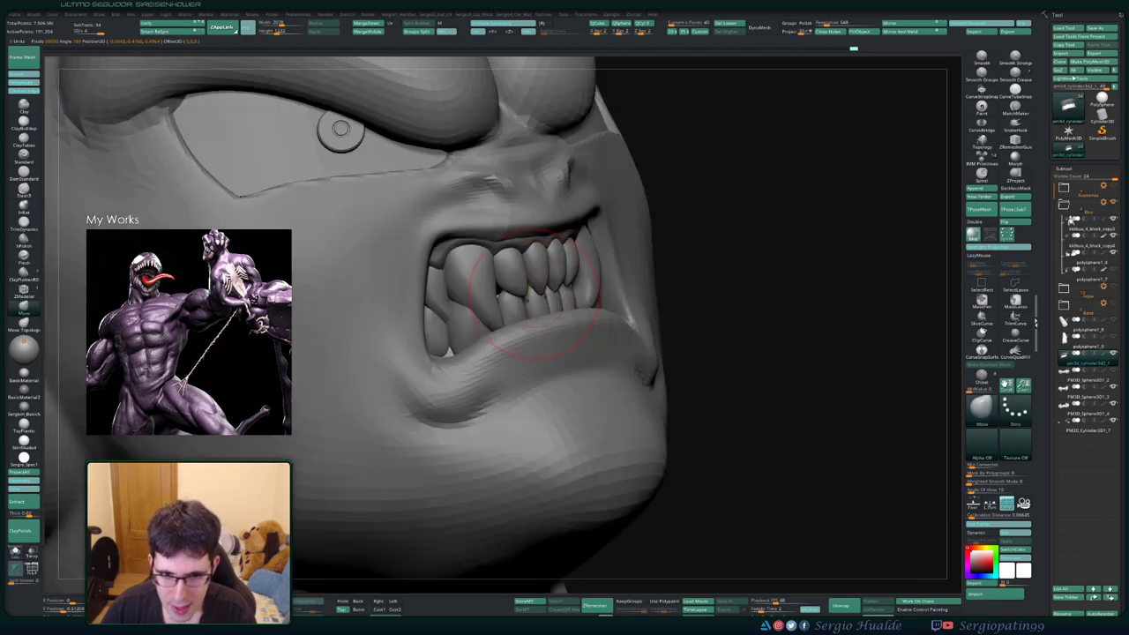
mouse_move(533, 291)
right_mouse_down()
mouse_move(516, 272)
mouse_move(517, 290)
right_mouse_up()
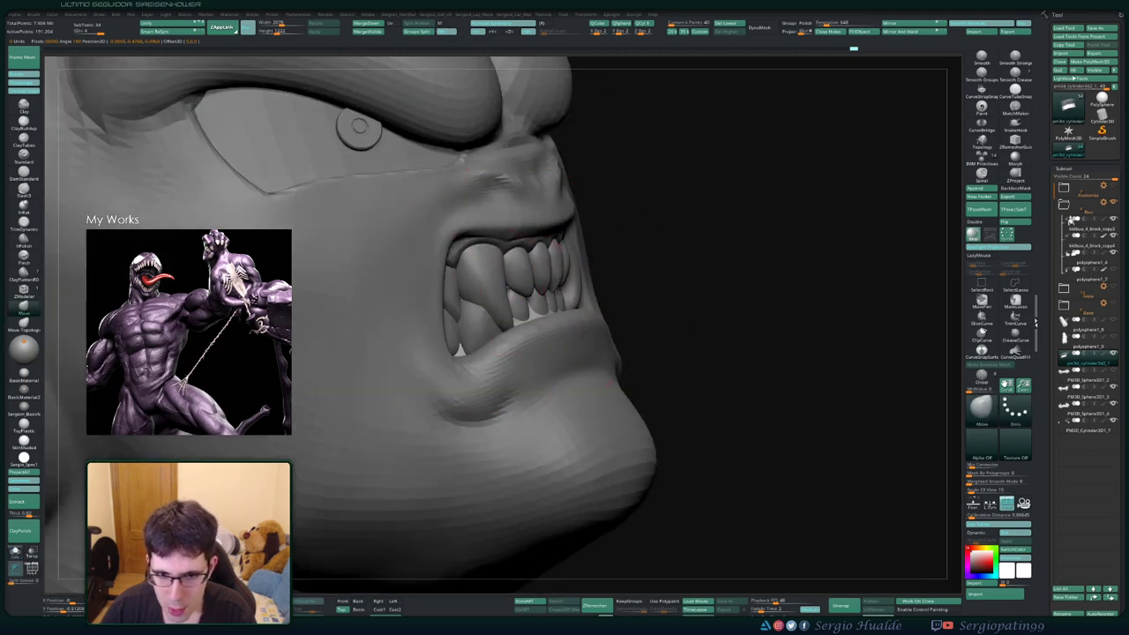
Solo the gum piece, smooth the bump on its upper edge, then turn Solo off
left_click(518, 295, "alt")
left_click(15, 552)
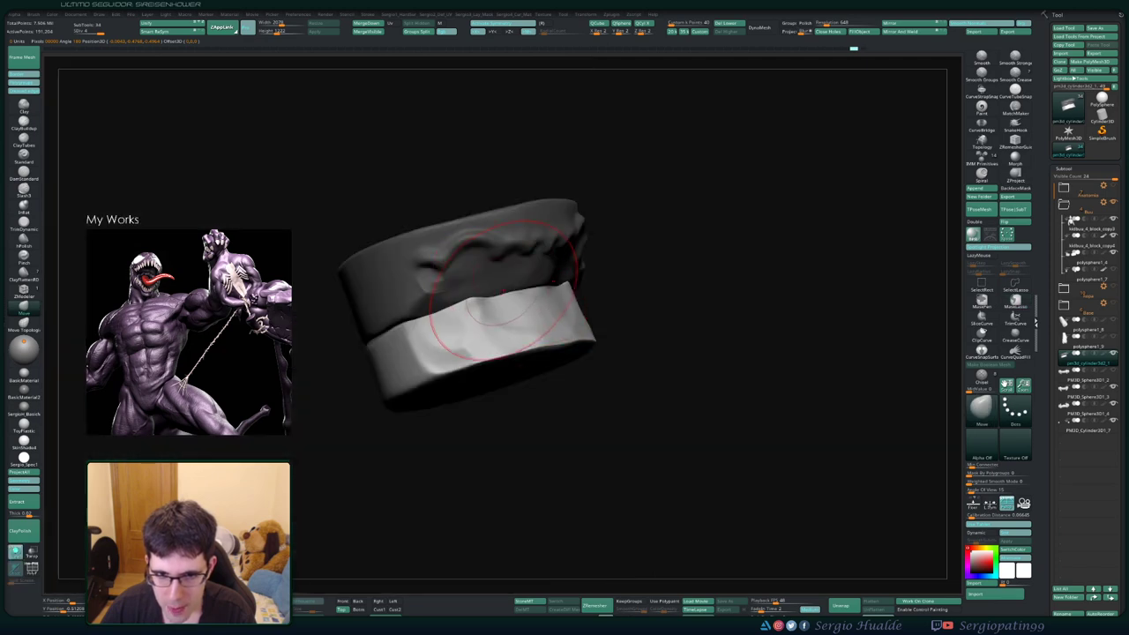
right_click_drag(520, 351, 480, 376)
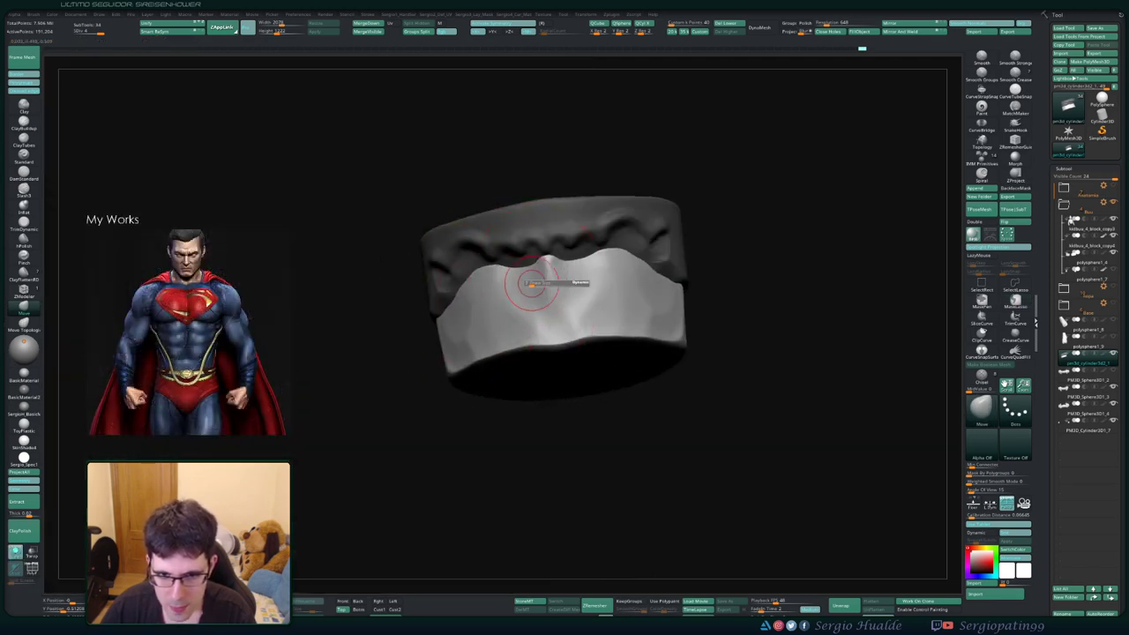
right_click_drag(529, 279, 522, 277)
left_click_drag(526, 276, 511, 258, "shift")
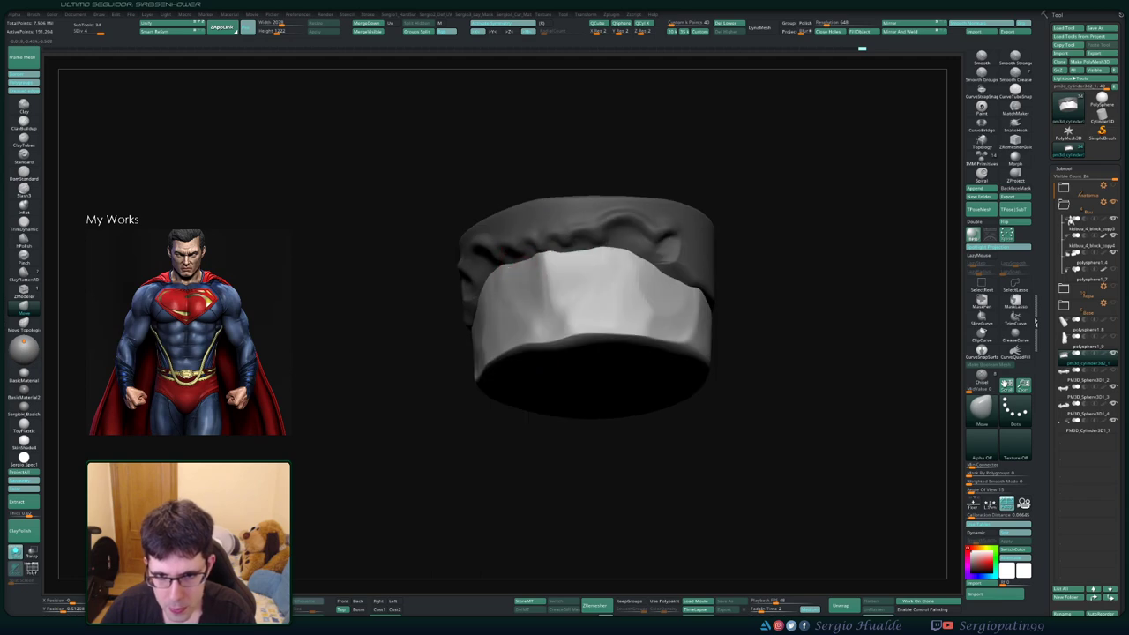
key("shift+alt+s")
mouse_move(539, 300)
right_mouse_down()
mouse_move(542, 290)
mouse_move(560, 296)
mouse_move(567, 328)
right_mouse_up()
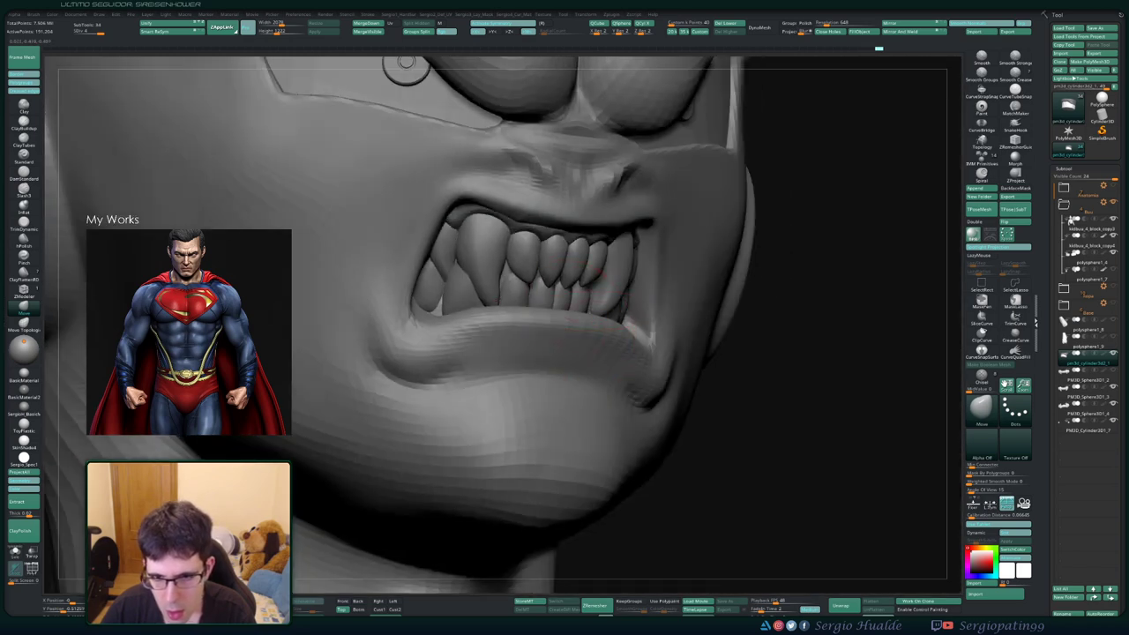
Orbit to three-quarter and front views of the mouth and switch to Move Topological at a new size
mouse_move(595, 276)
right_mouse_down()
mouse_move(582, 291)
mouse_move(609, 300)
mouse_move(617, 352)
mouse_move(586, 251)
mouse_move(608, 268)
mouse_move(643, 264)
right_mouse_up()
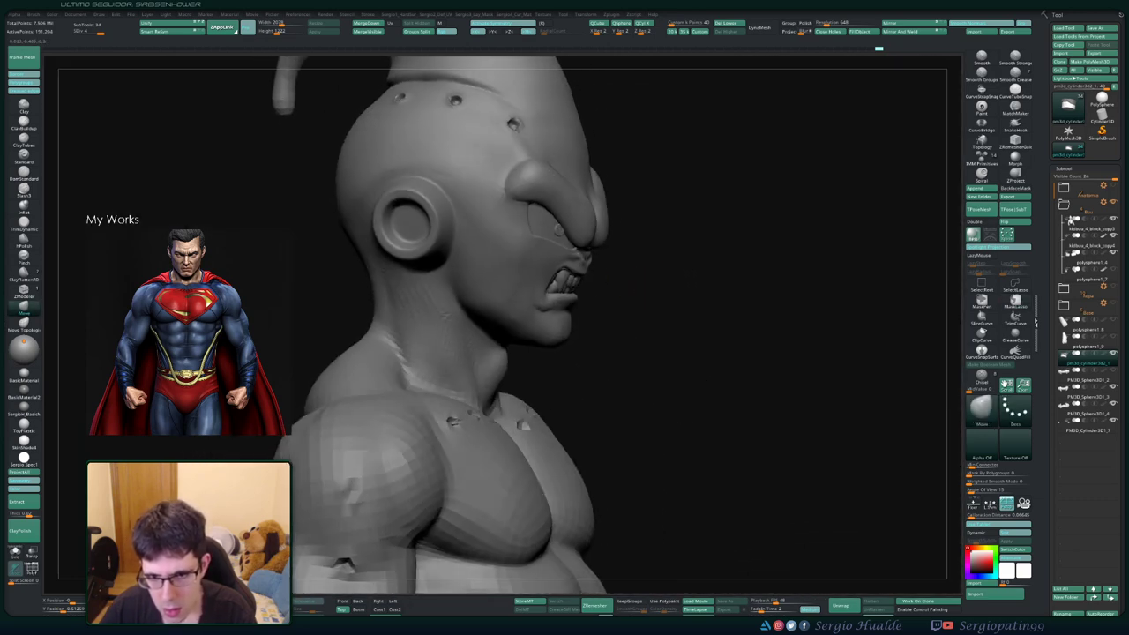
mouse_move(557, 229)
right_mouse_down()
mouse_move(508, 180)
mouse_move(529, 304)
mouse_move(789, 80)
right_mouse_up()
key("b")
key("m")
key("t")
key("s")
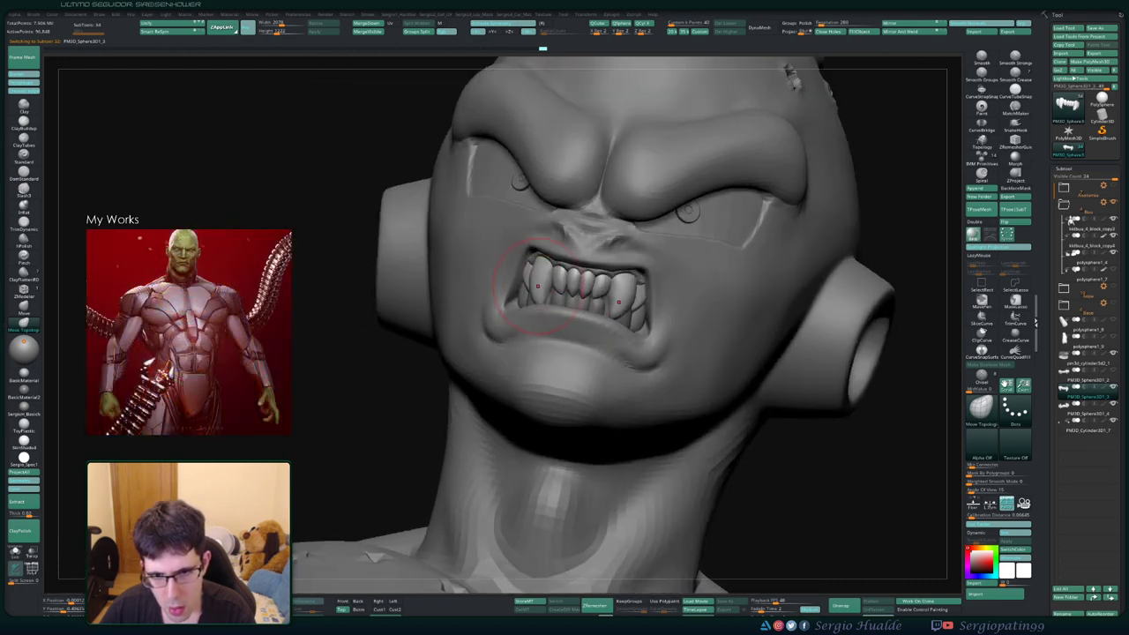
key("s")
Check the left side and side profile, then solo the teeth piece
right_click_drag(536, 284, 539, 278)
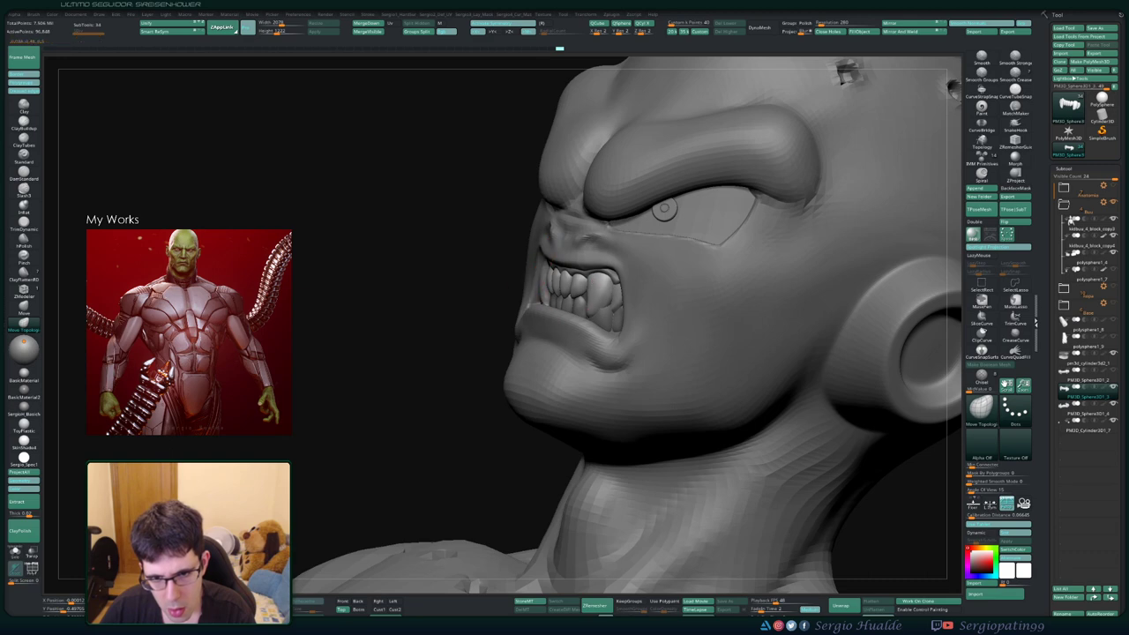
mouse_move(611, 318)
right_mouse_down()
mouse_move(585, 306)
mouse_move(578, 317)
mouse_move(577, 297)
right_mouse_up()
left_click(577, 317, "ctrl+shift")
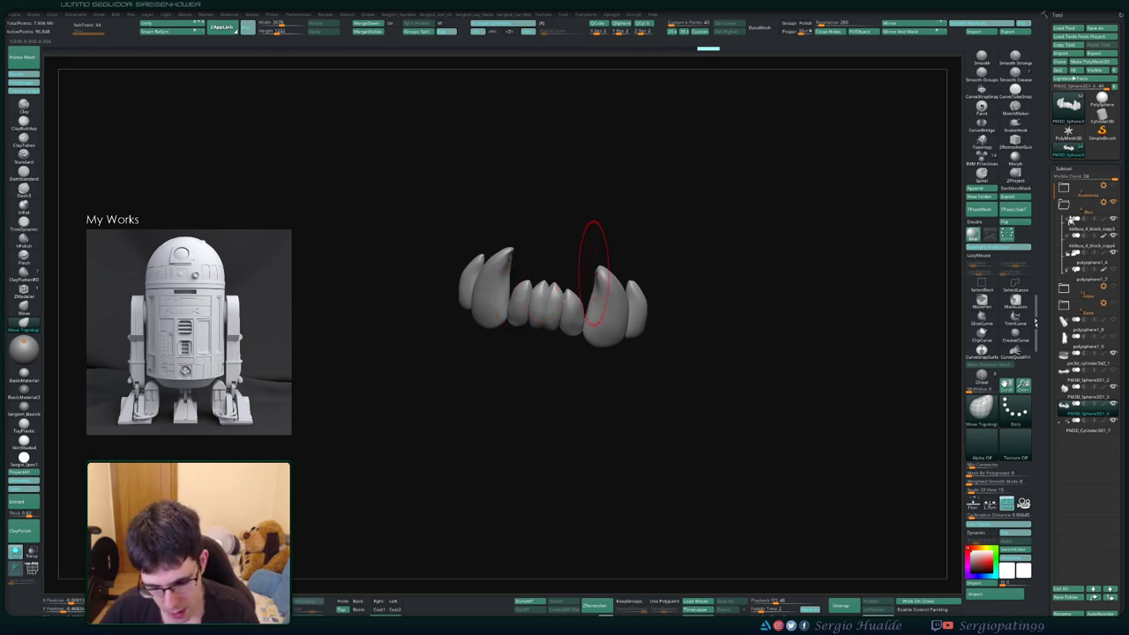
Toggle Solo on the teeth and orbit to a close frontal view of the mouth
key("shift+s")
key("shift+s")
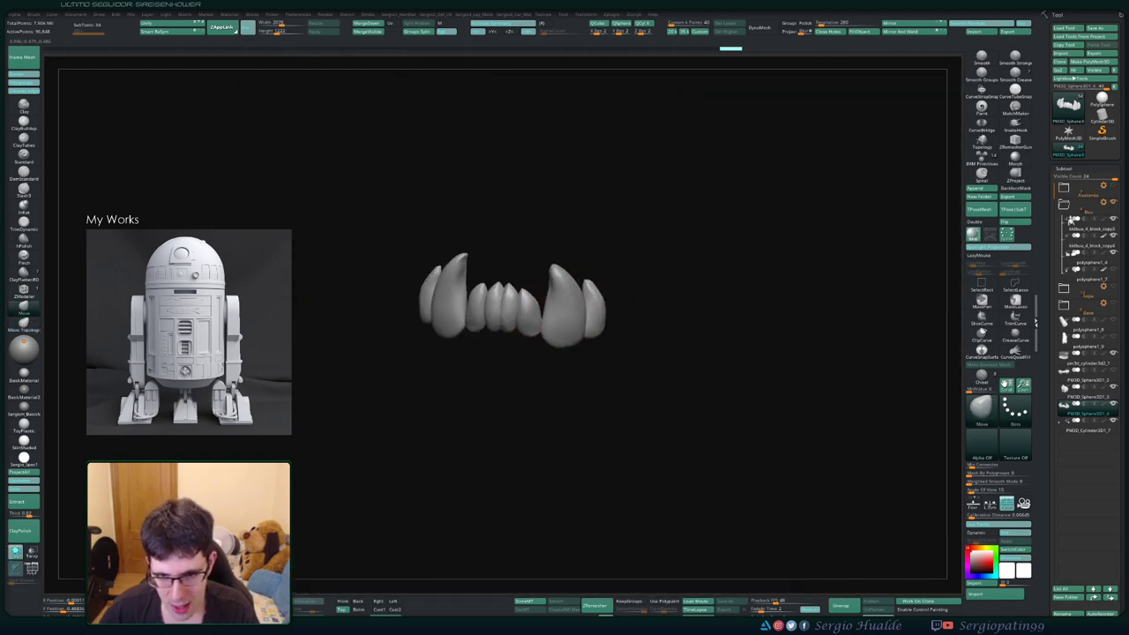
key("w")
key("q")
right_click_drag(589, 325, 580, 340)
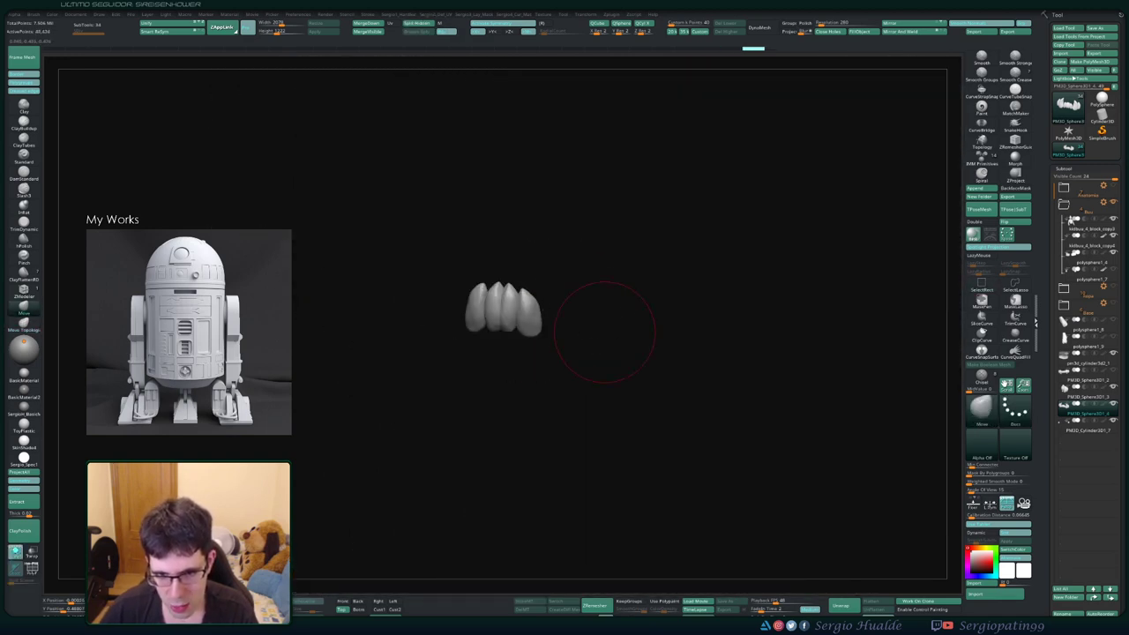
key("shift+s")
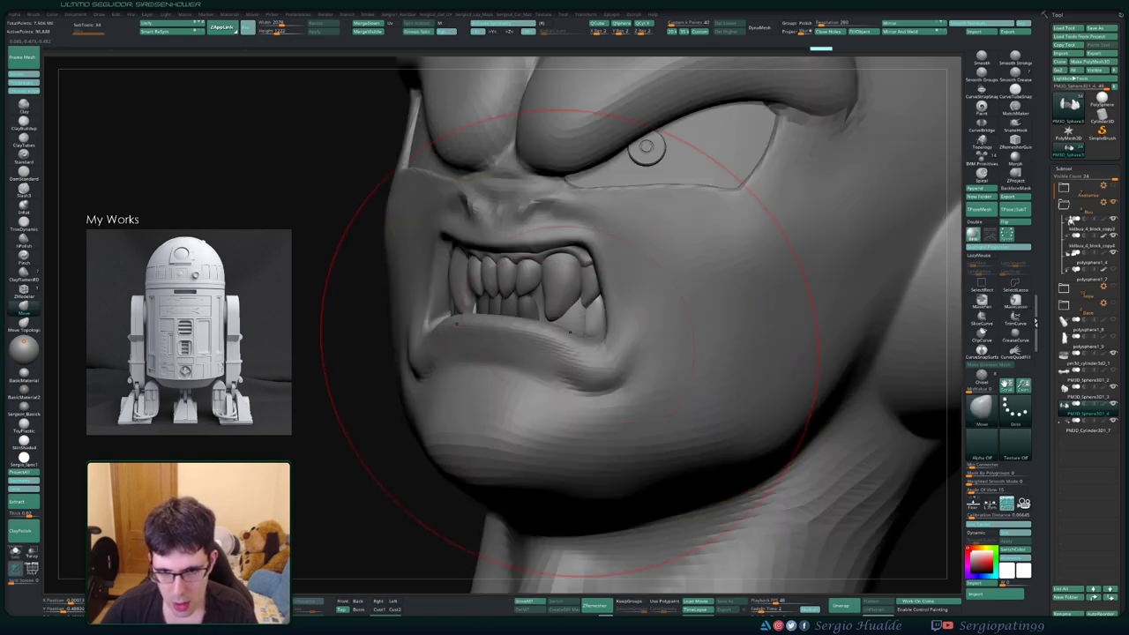
mouse_move(559, 315)
right_mouse_down()
mouse_move(571, 335)
mouse_move(600, 300)
mouse_move(646, 148)
mouse_move(618, 157)
mouse_move(547, 265)
right_mouse_up()
key("space")
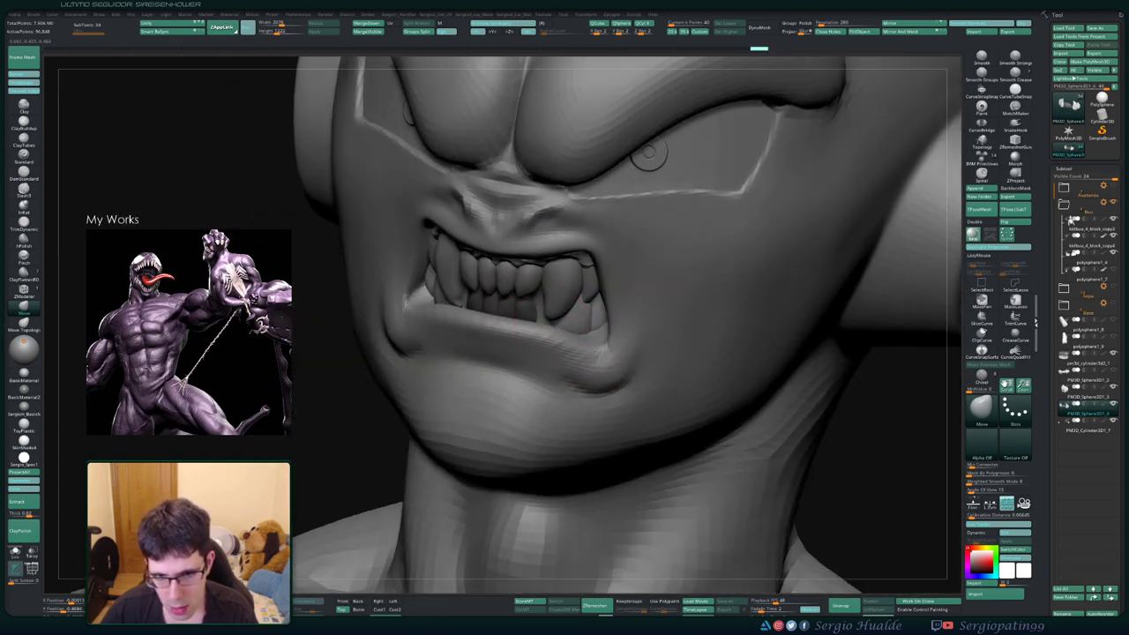
Isolate the teeth and reposition them with the Transpose gizmo, then return to sculpting
left_click(529, 295, "ctrl+shift")
key("w")
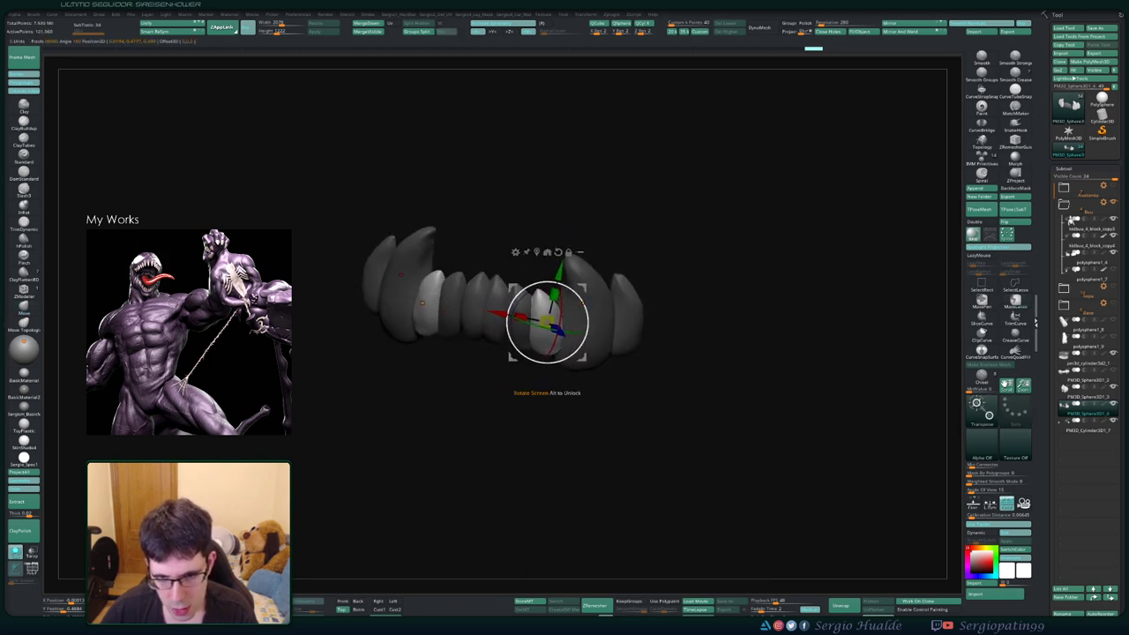
mouse_move(425, 302)
right_mouse_down()
mouse_move(543, 251)
mouse_move(573, 313)
right_mouse_up()
left_click(543, 252, "ctrl+shift")
key("q")
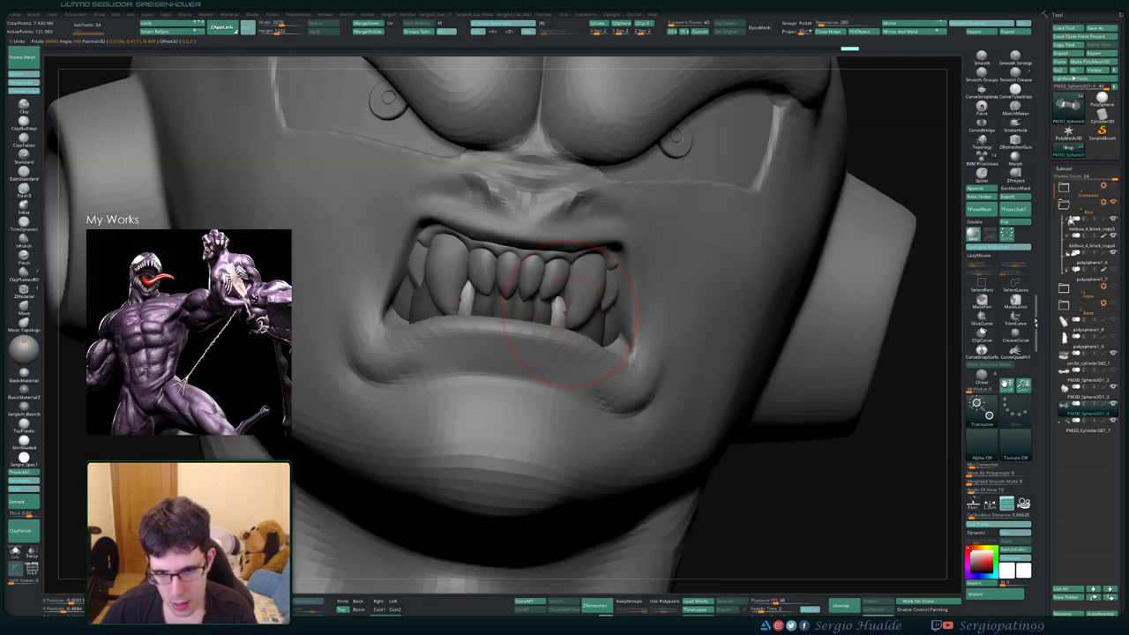
Nudge individual teeth with Move Topological, toggling Solo and orbiting to side and three-quarter views
key("b")
key("m")
key("t")
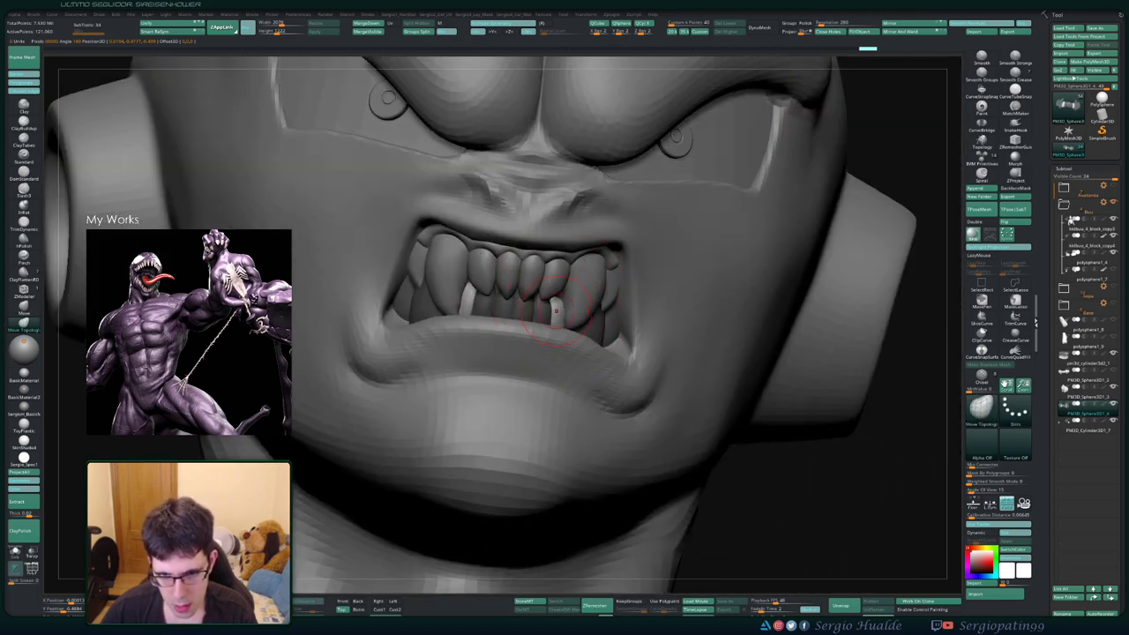
right_click_drag(555, 310, 553, 285)
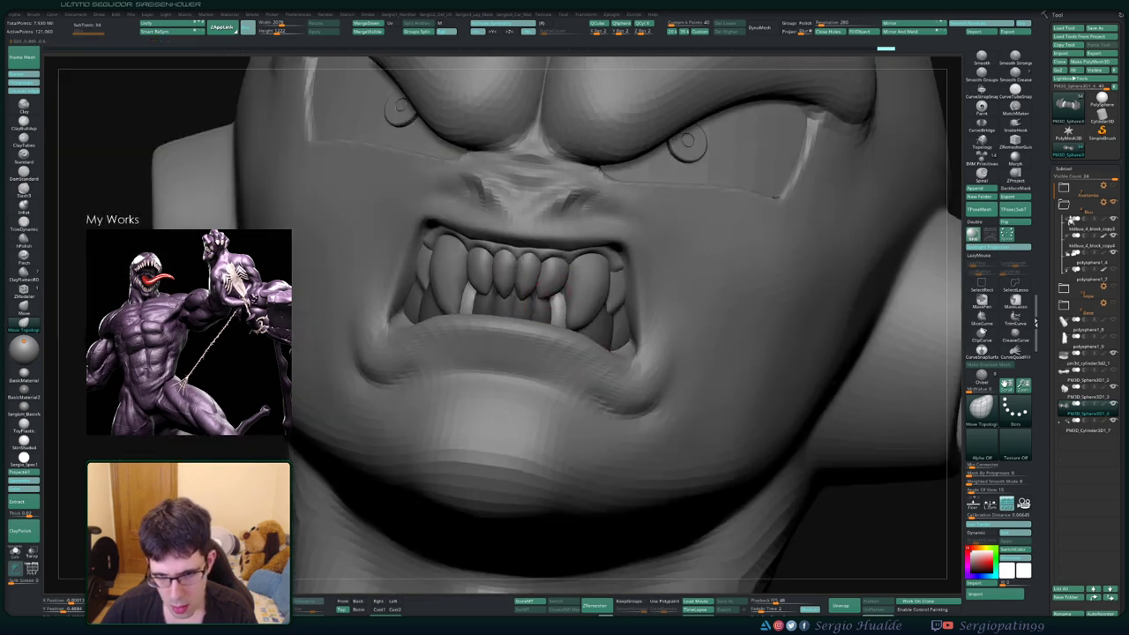
key("alt+s")
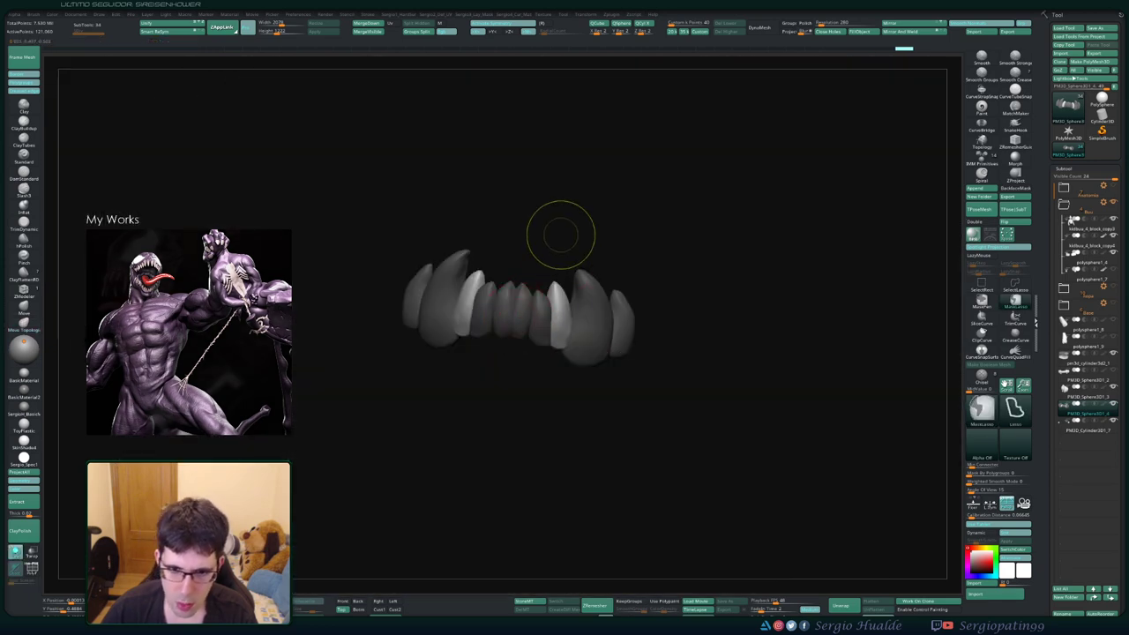
right_click_drag(549, 259, 542, 295)
key("alt+s")
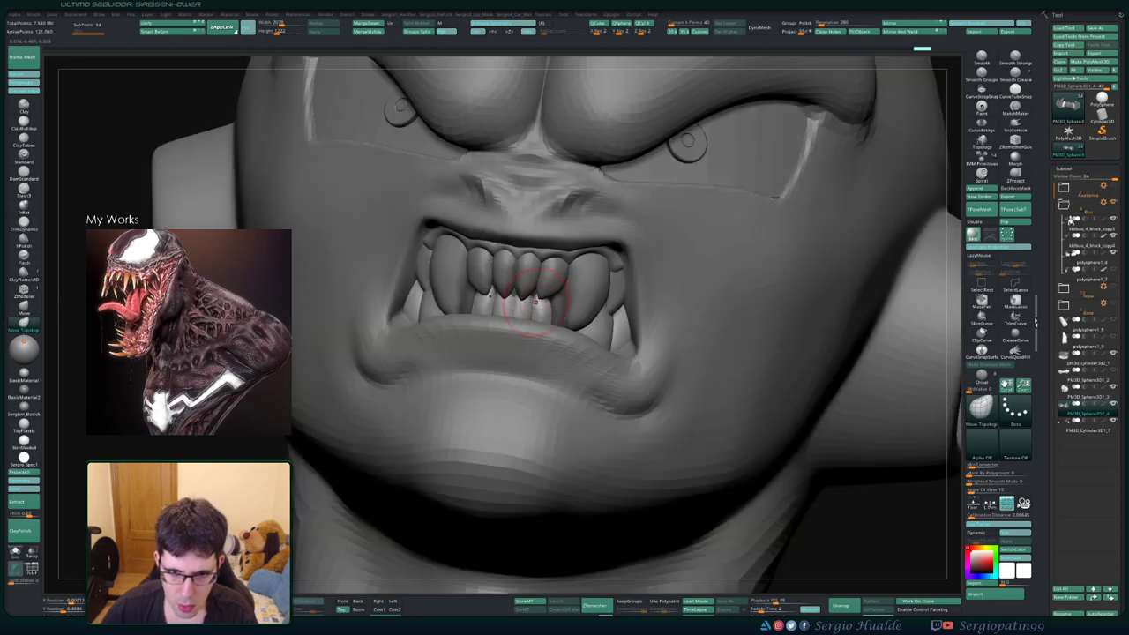
mouse_move(529, 302)
right_mouse_down()
mouse_move(506, 320)
mouse_move(345, 276)
right_mouse_up()
mouse_move(426, 357)
right_mouse_down()
mouse_move(502, 339)
mouse_move(503, 353)
mouse_move(539, 315)
mouse_move(511, 301)
mouse_move(529, 300)
mouse_move(522, 317)
mouse_move(529, 308)
right_mouse_up()
Solo the teeth, isolate the two upper fangs, then bring back the full head and orbit frontally
left_click(533, 304, "alt")
key("shift+ctrl+alt+s")
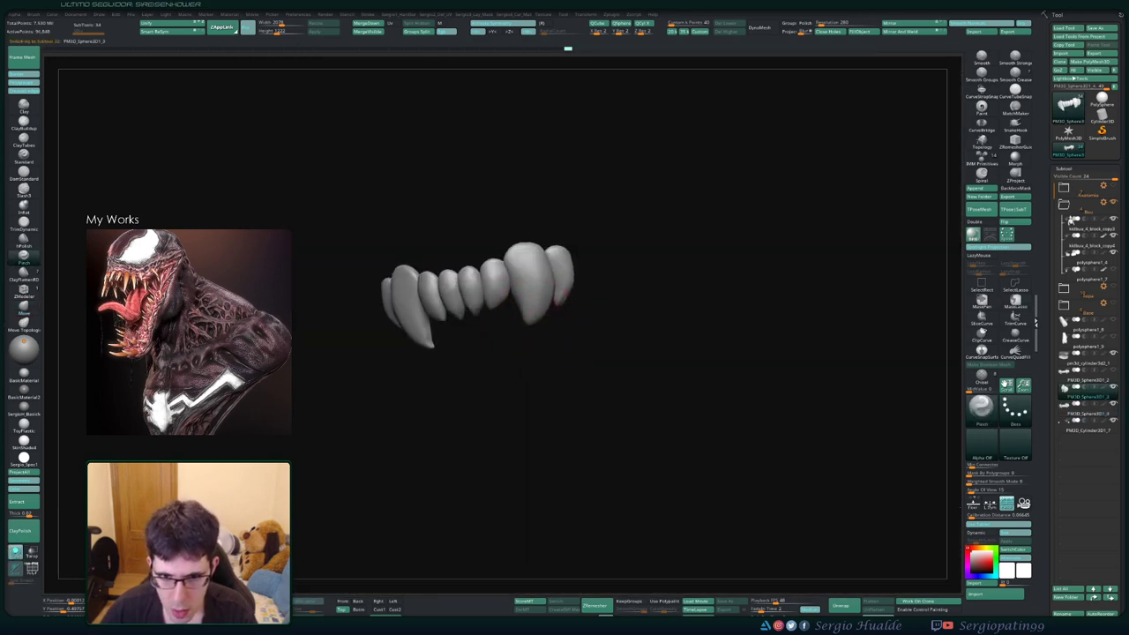
left_click(534, 315, "ctrl+shift")
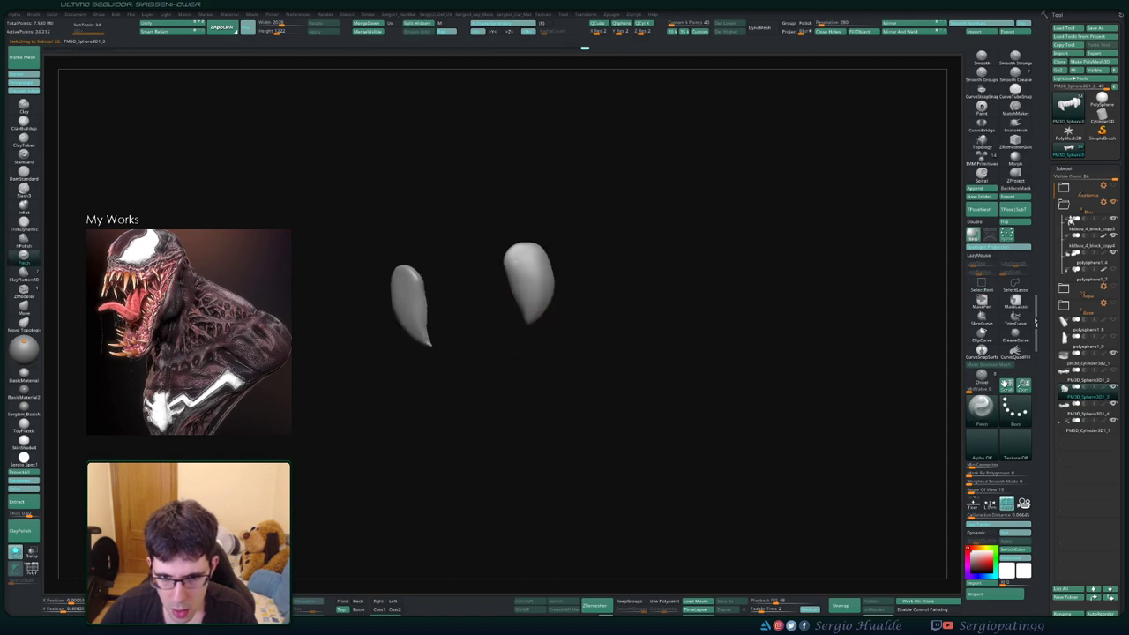
left_click(528, 338, "ctrl+shift")
left_click_drag(529, 317, 856, 352)
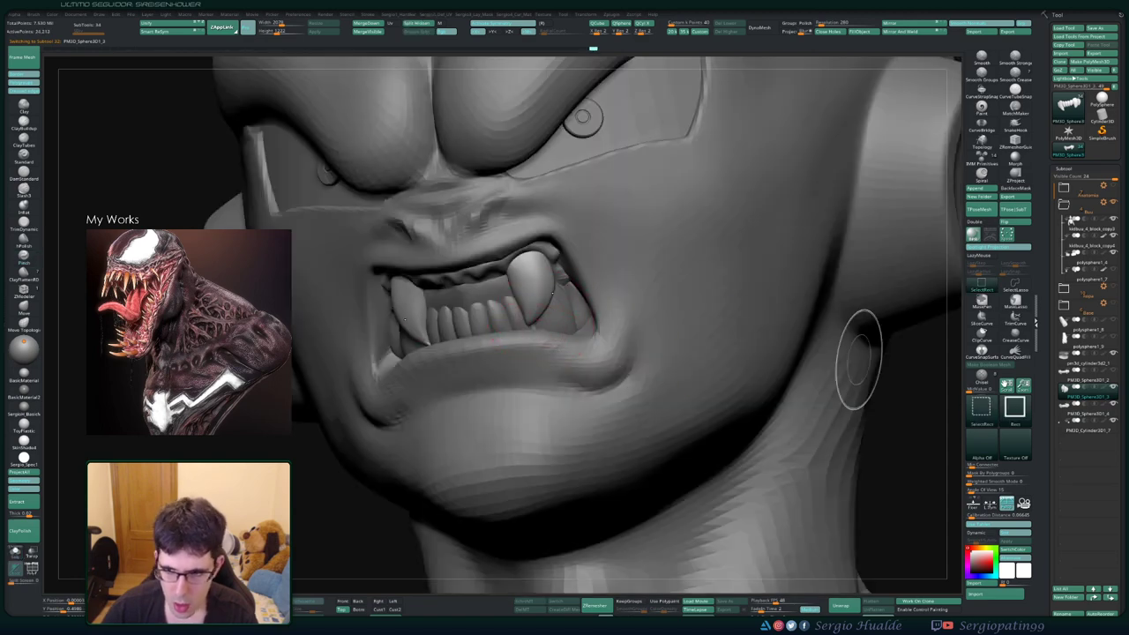
left_click_drag(536, 391, 502, 317)
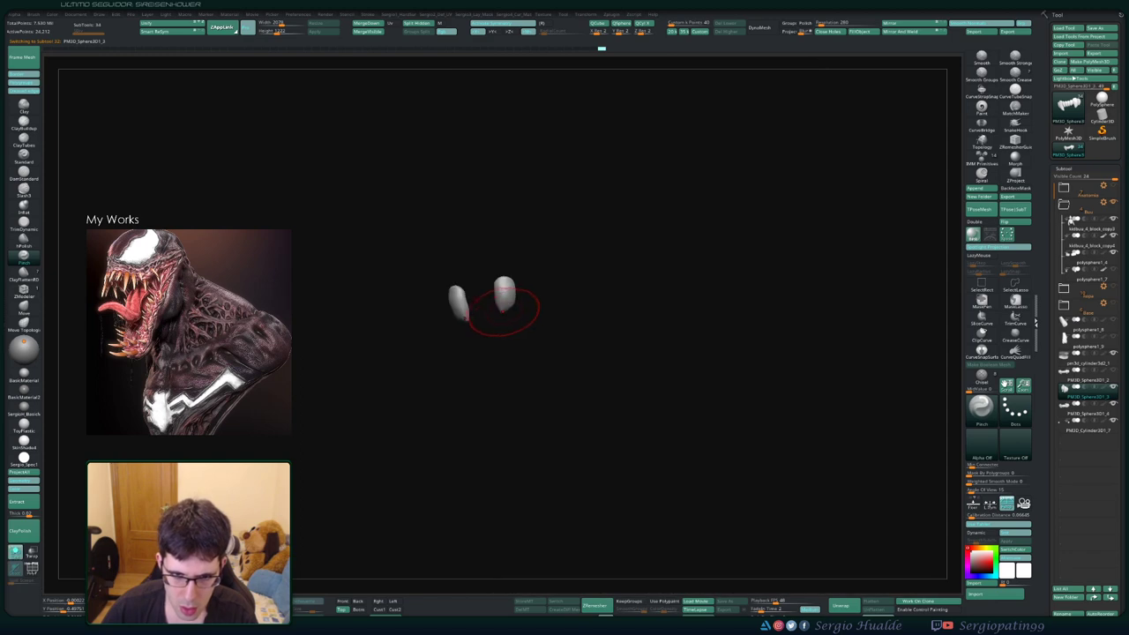
Adjust the two large fangs while toggling their visibility, then unhide everything and review head and chest
left_click(501, 317, "ctrl+shift")
left_click(501, 317, "ctrl+shift")
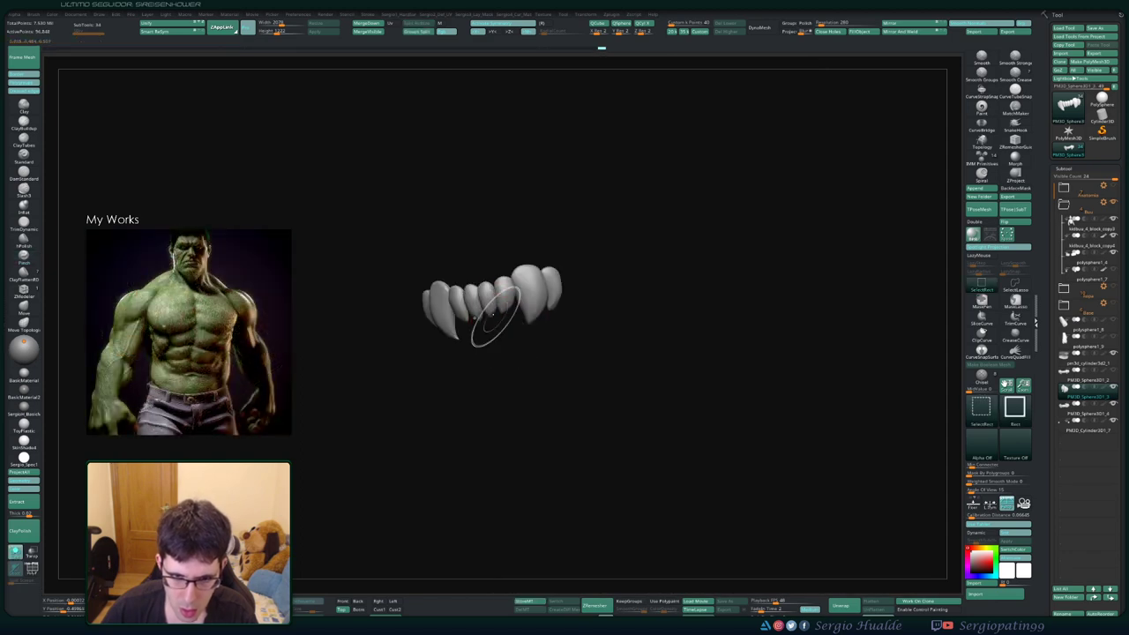
left_click(496, 326, "ctrl+shift")
left_click(521, 326, "ctrl+shift")
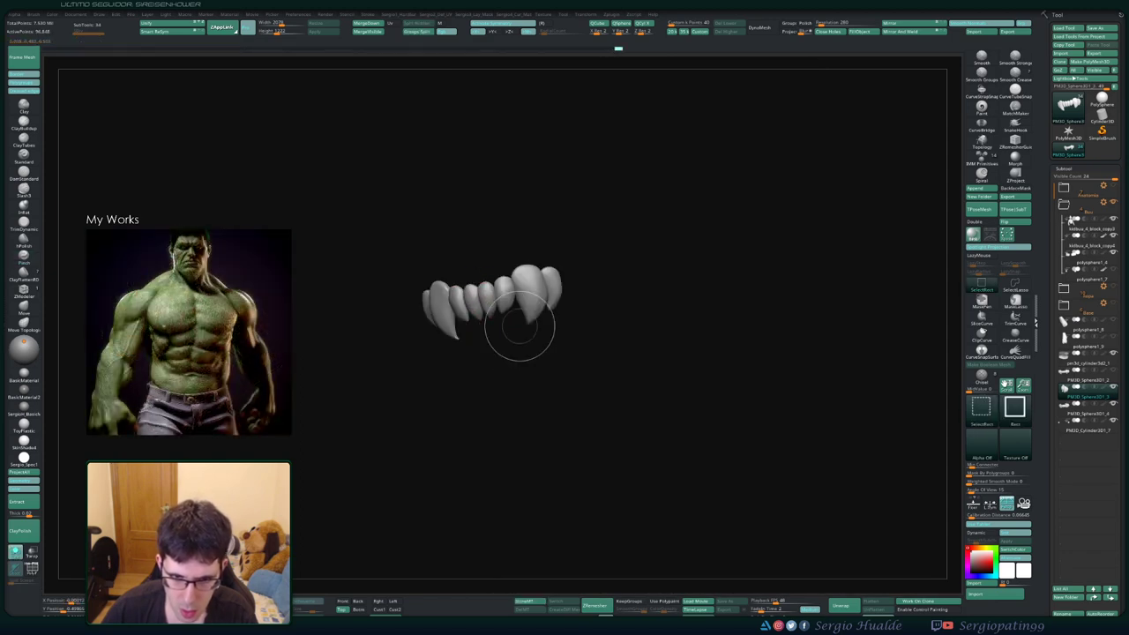
left_click(557, 296, "ctrl+shift")
left_click(559, 327, "ctrl+shift")
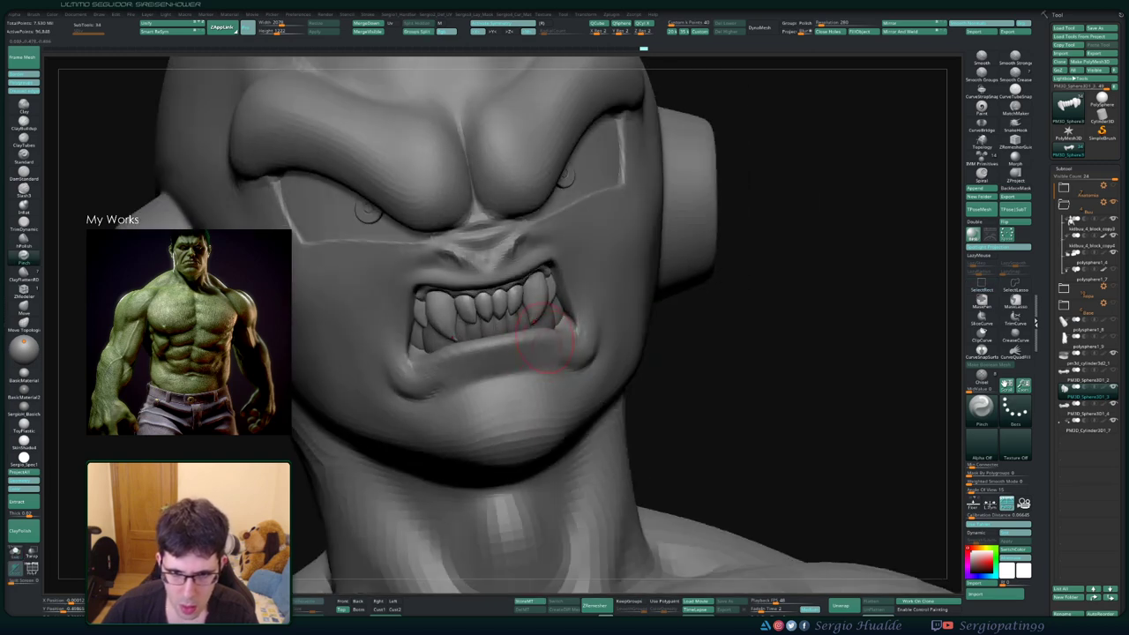
right_click_drag(544, 335, 476, 340)
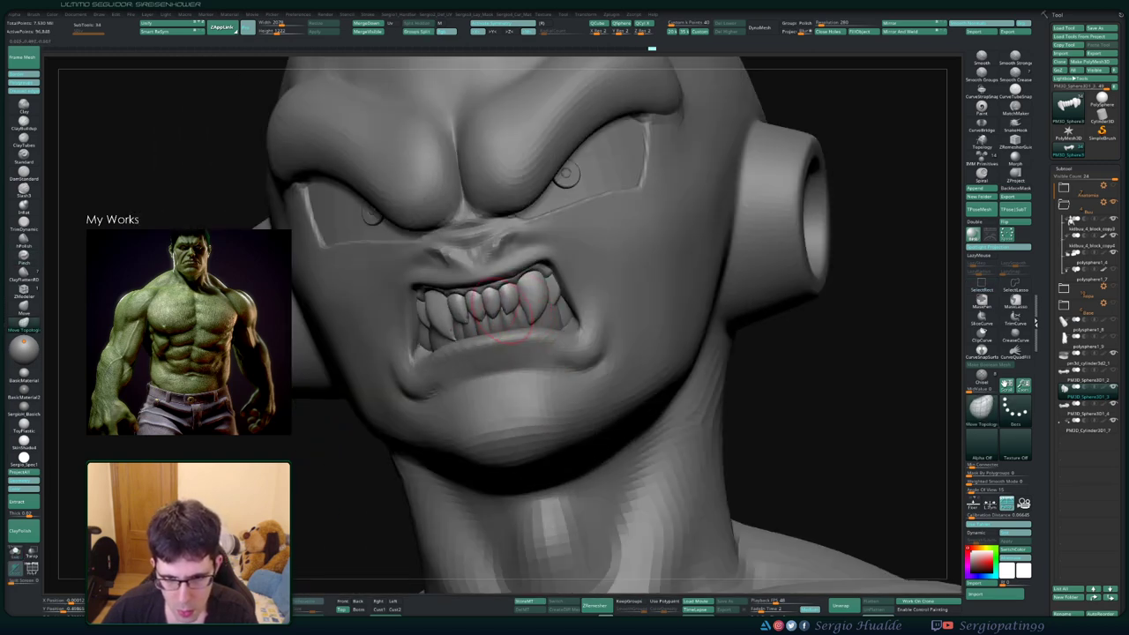
mouse_move(503, 304)
right_mouse_down("ctrl")
mouse_move(520, 291)
mouse_move(544, 322)
mouse_move(520, 300)
mouse_move(529, 225)
right_mouse_up("ctrl")
mouse_move(608, 221)
right_mouse_down()
mouse_move(531, 203)
mouse_move(582, 212)
right_mouse_up()
Use Transpose on the eye region, snap to a straight front view, and return to a sculpting brush
key("w")
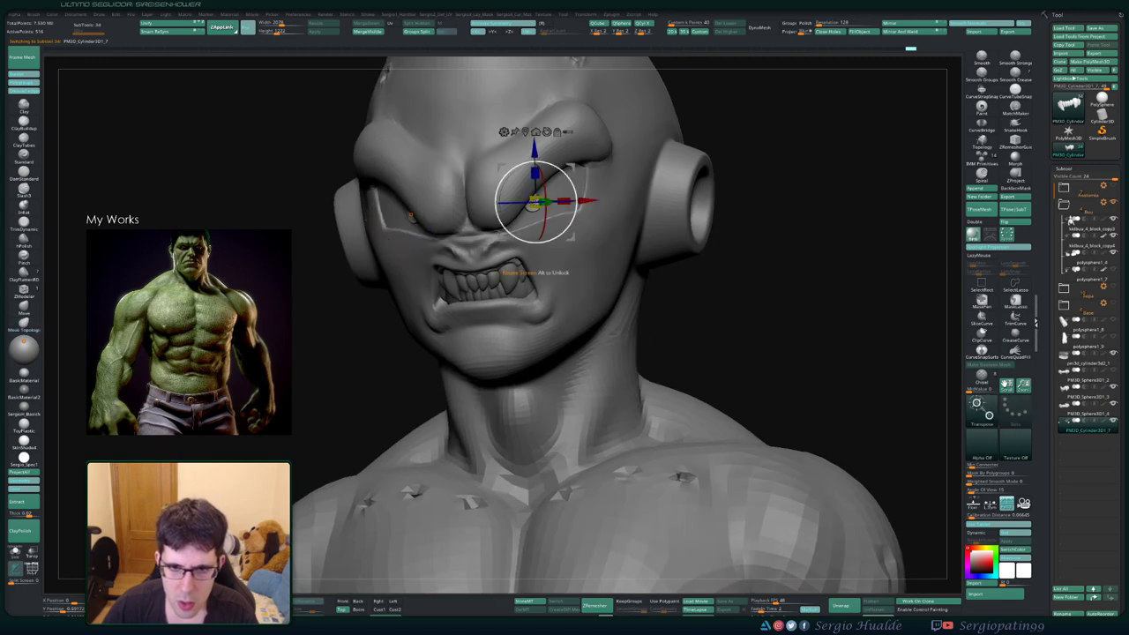
right_click_drag(520, 273, 520, 300, "ctrl")
mouse_move(456, 217)
right_mouse_down("shift")
mouse_move(608, 262)
mouse_move(529, 265)
mouse_move(540, 199)
mouse_move(534, 217)
right_mouse_up("shift")
key("q")
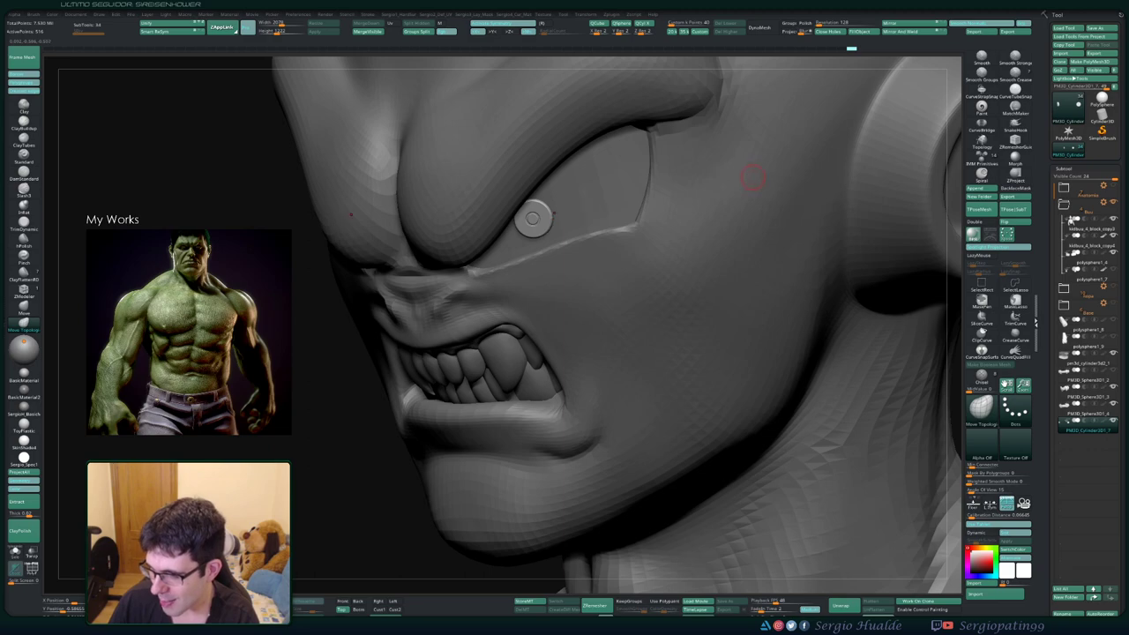
Zoom out to see the whole head and chest
mouse_move(613, 318)
right_mouse_down("ctrl")
mouse_move(543, 286)
mouse_move(536, 230)
mouse_move(579, 317)
mouse_move(611, 282)
mouse_move(541, 233)
right_mouse_up("ctrl")
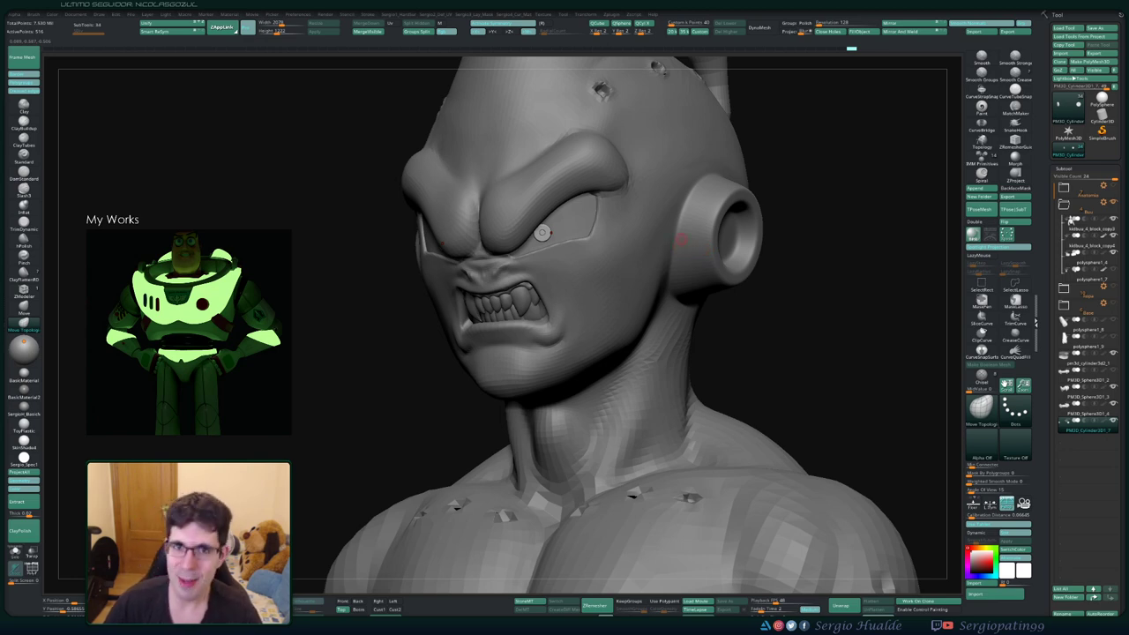
mouse_move(749, 298)
left_mouse_down()
mouse_move(846, 300)
mouse_move(558, 286)
mouse_move(646, 268)
left_mouse_up()
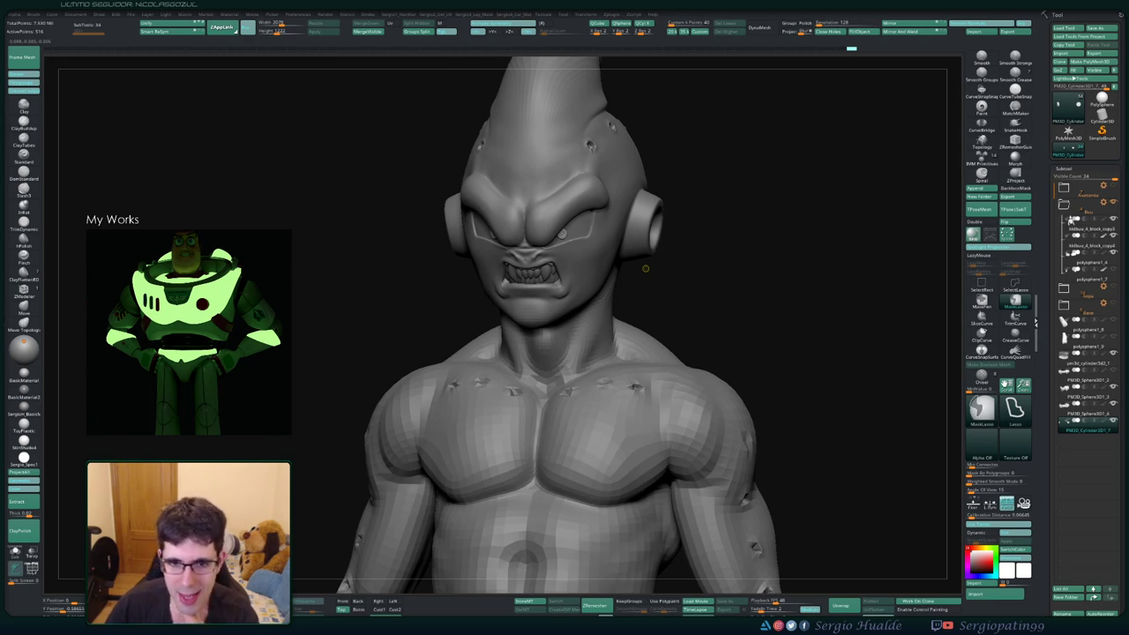
mouse_move(645, 268)
left_mouse_down()
mouse_move(589, 311)
mouse_move(551, 225)
left_mouse_up()
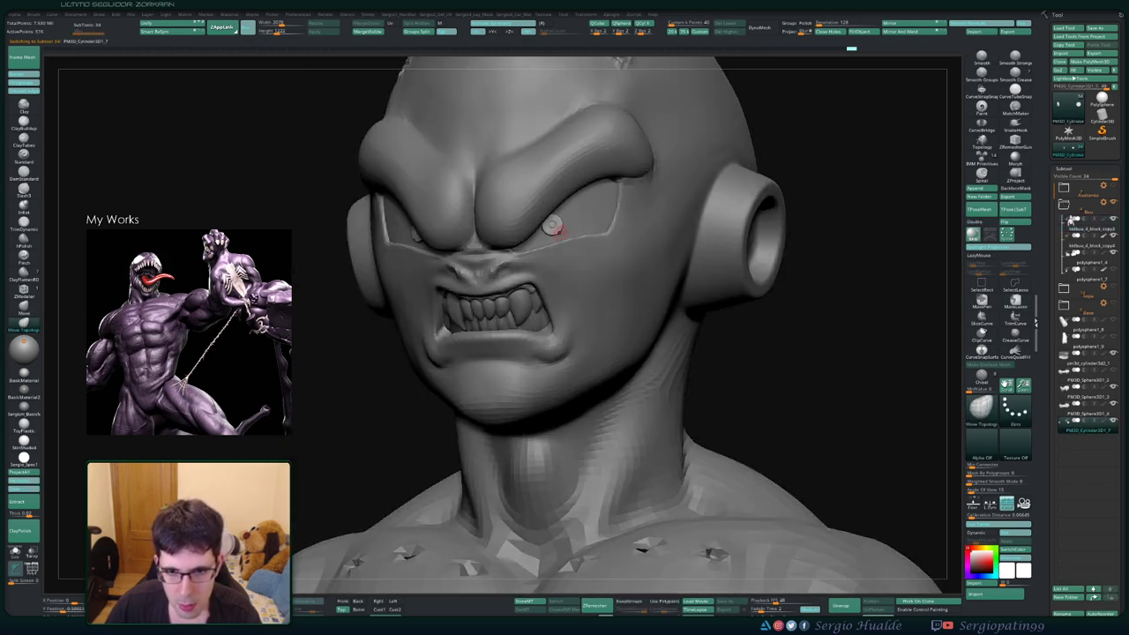
left_click(551, 225, "ctrl+shift")
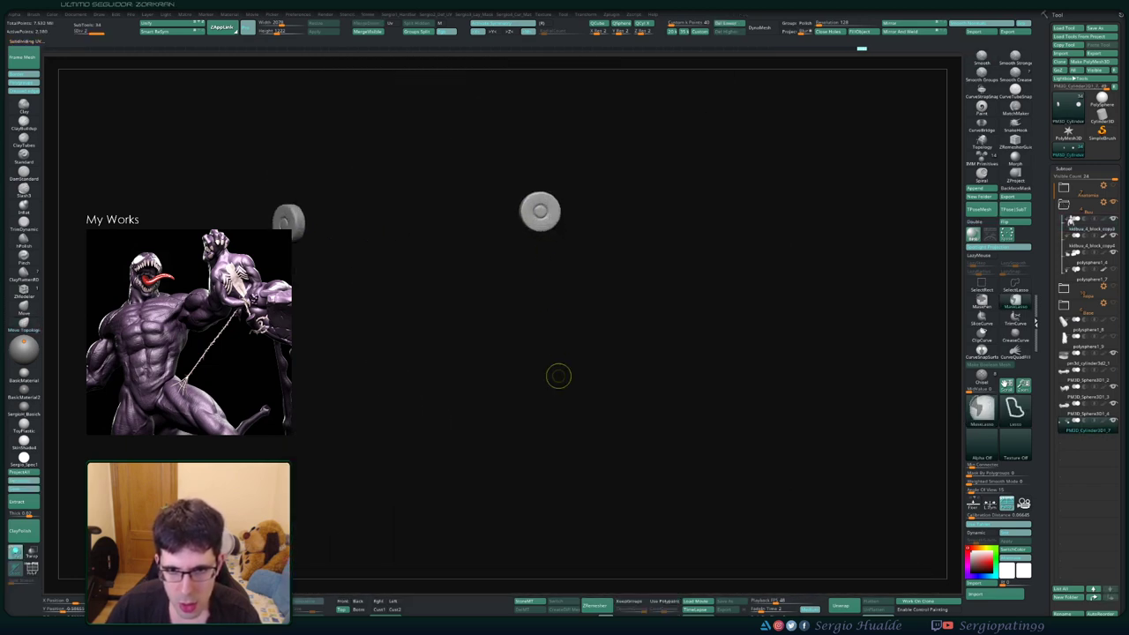
left_click_drag(547, 297, 546, 156)
left_click(547, 156, "ctrl+shift")
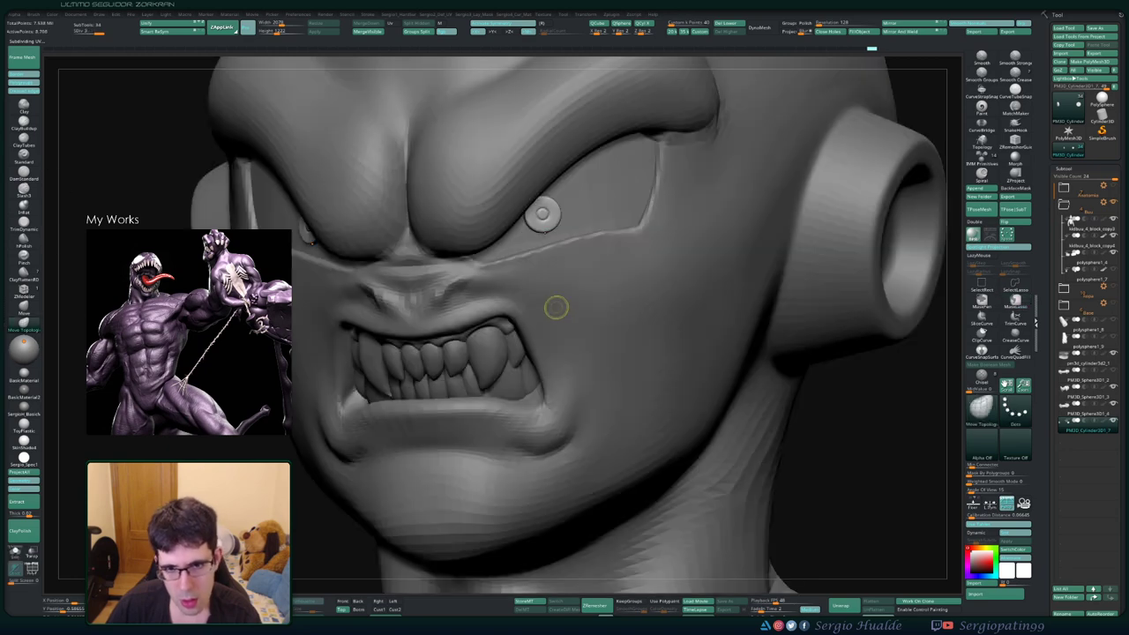
mouse_move(556, 308)
left_mouse_down()
mouse_move(543, 223)
mouse_move(541, 323)
mouse_move(516, 264)
left_mouse_up()
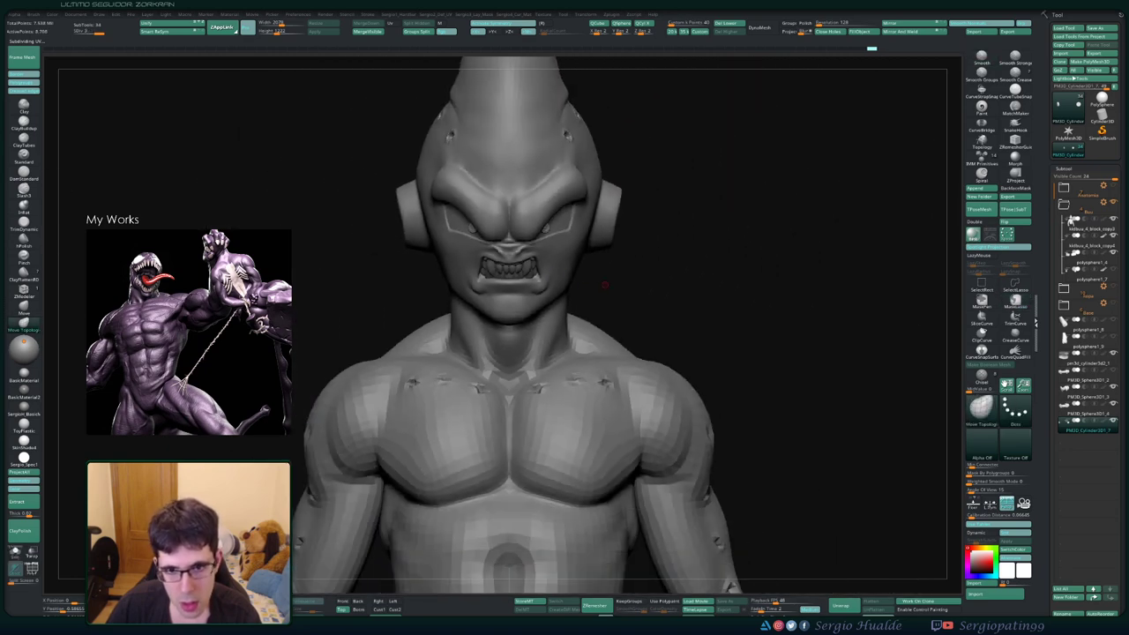
left_click_drag(794, 353, 782, 212, "alt")
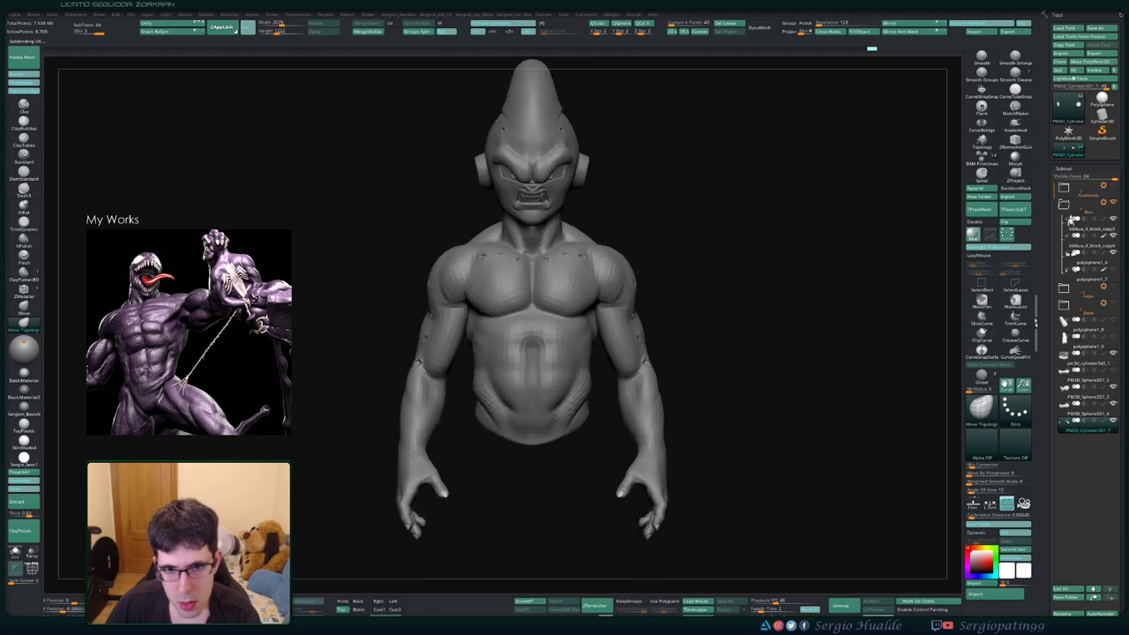
mouse_move(628, 240)
left_mouse_down()
mouse_move(547, 290)
mouse_move(546, 268)
mouse_move(529, 256)
mouse_move(564, 229)
left_mouse_up()
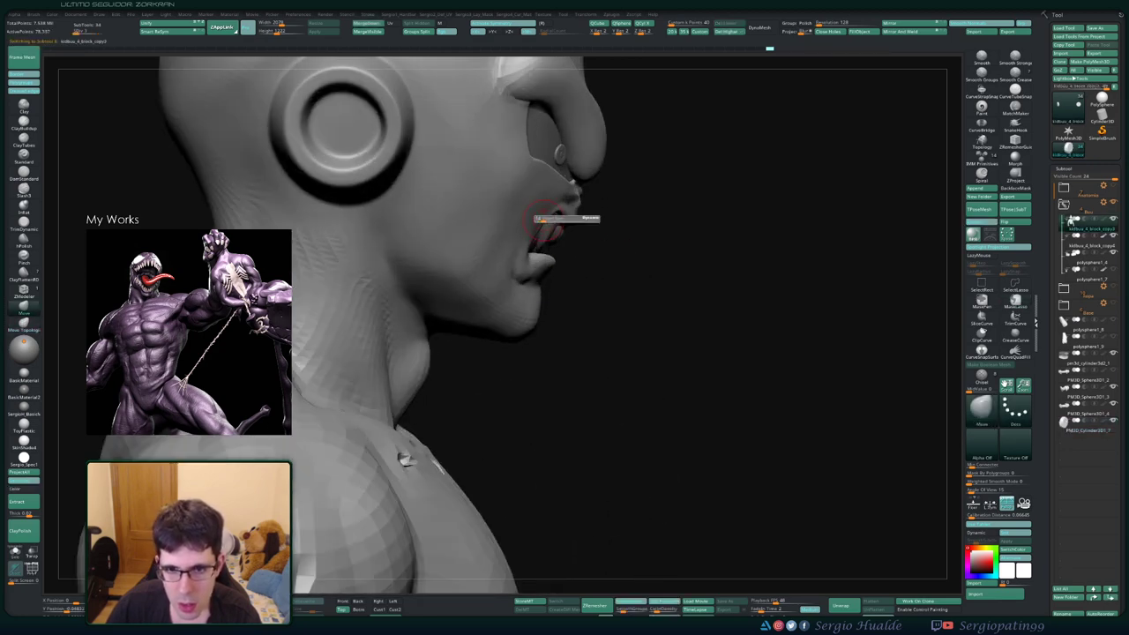
Select the lips subtool and orbit the head from side profile round to a frontal view
left_click(569, 219, "alt")
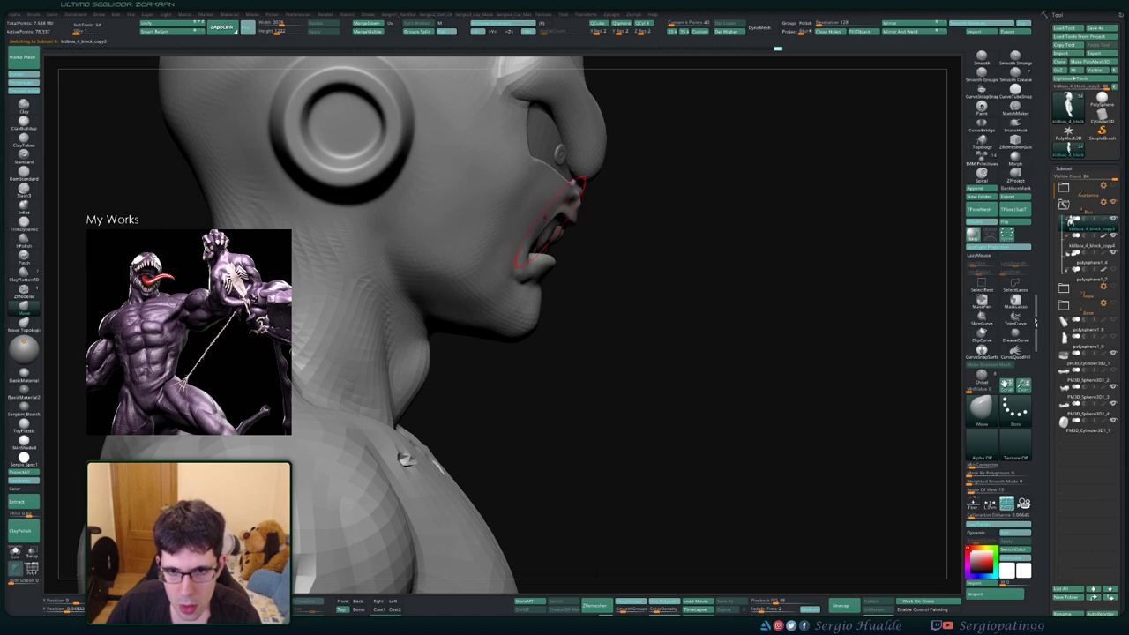
left_click(565, 226, "alt")
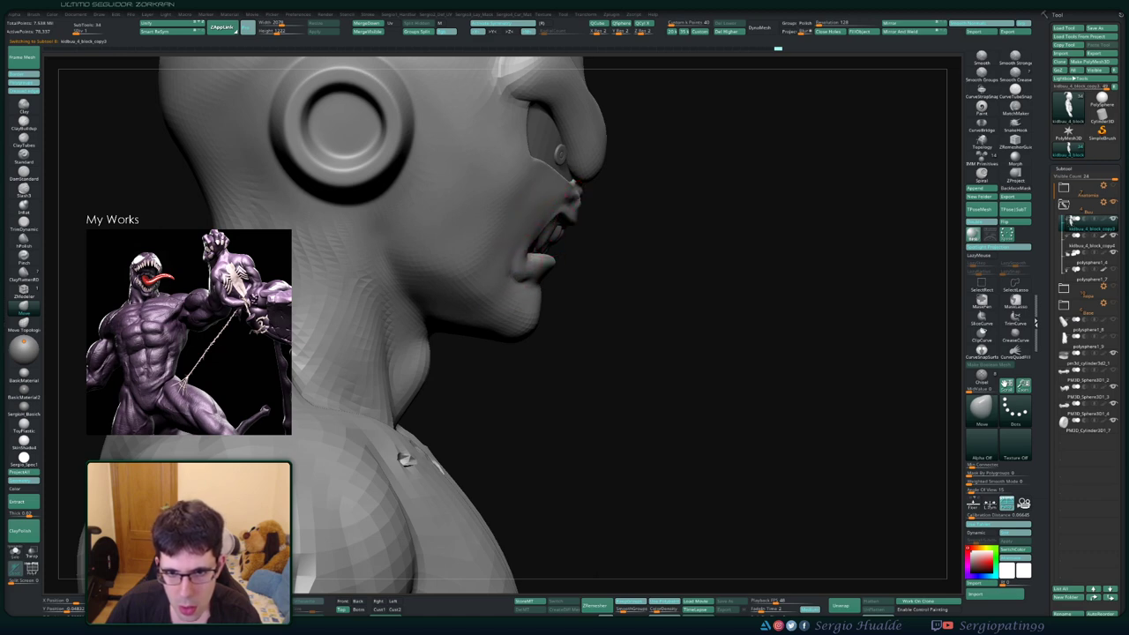
mouse_move(550, 240)
left_mouse_down()
mouse_move(504, 273)
mouse_move(542, 245)
mouse_move(572, 273)
mouse_move(611, 220)
mouse_move(652, 275)
left_mouse_up()
right_click_drag(631, 270, 617, 273)
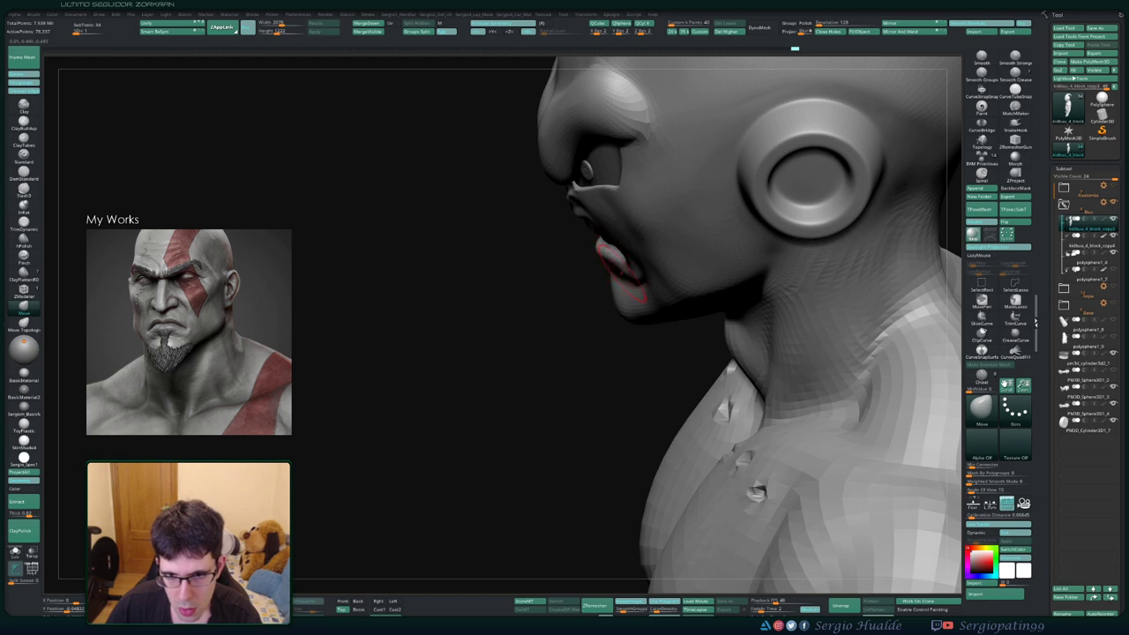
mouse_move(635, 278)
right_mouse_down()
mouse_move(674, 280)
mouse_move(651, 269)
mouse_move(659, 278)
mouse_move(651, 255)
right_mouse_up()
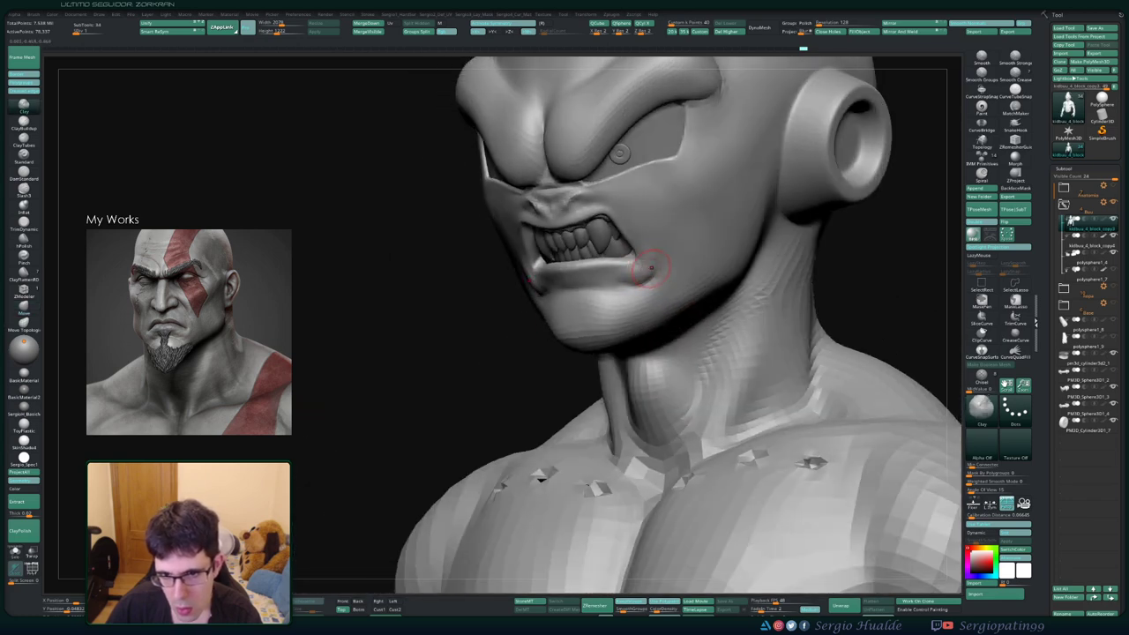
Smooth the lip corner, then the mouth and chin area from the front
key("space")
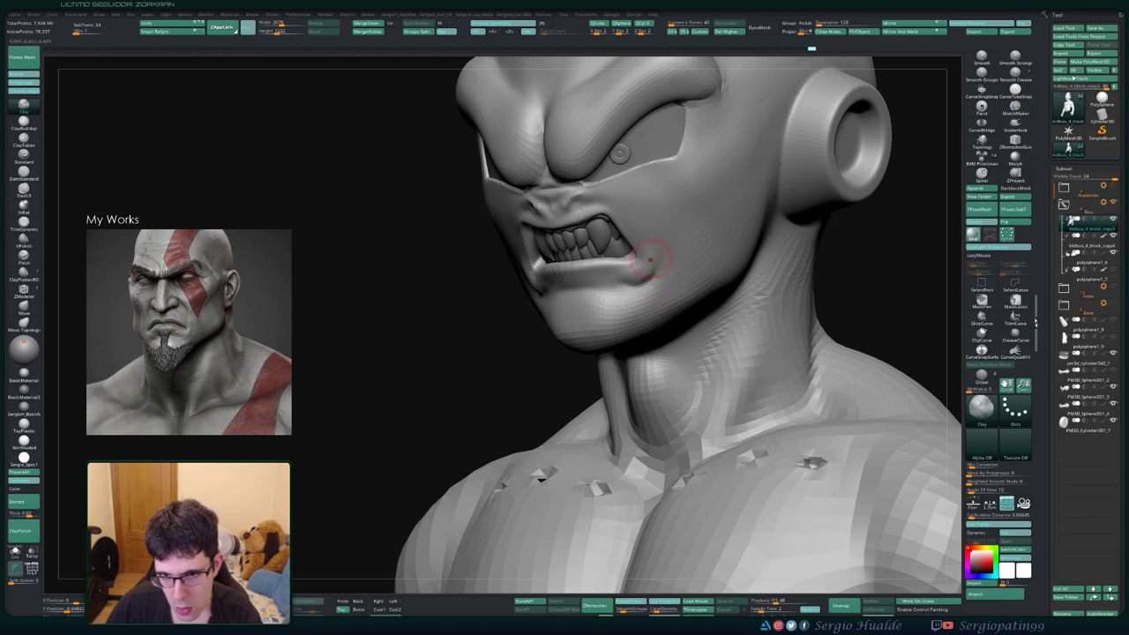
key("shift")
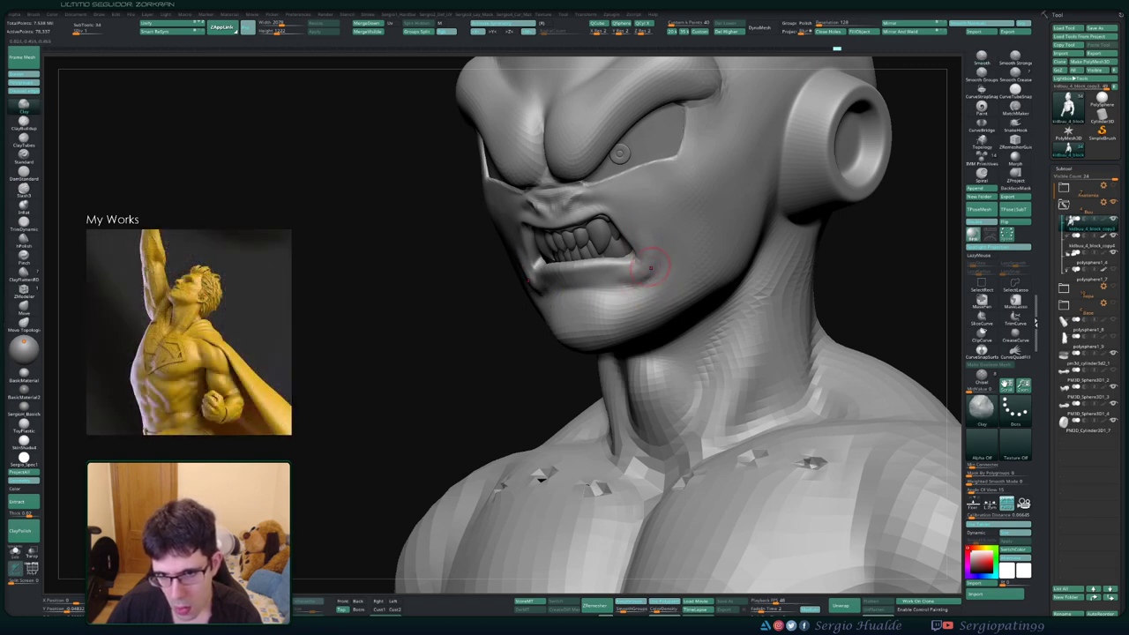
left_click_drag(657, 257, 644, 260, "shift")
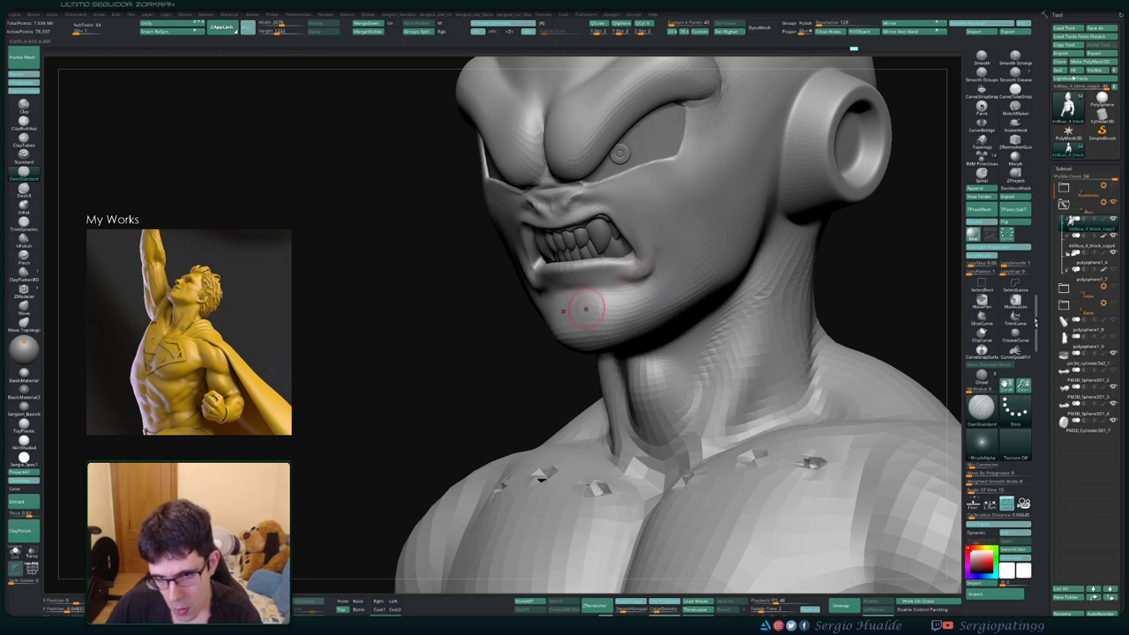
mouse_move(579, 313)
right_mouse_down("shift")
mouse_move(529, 298)
mouse_move(489, 258)
right_mouse_up("shift")
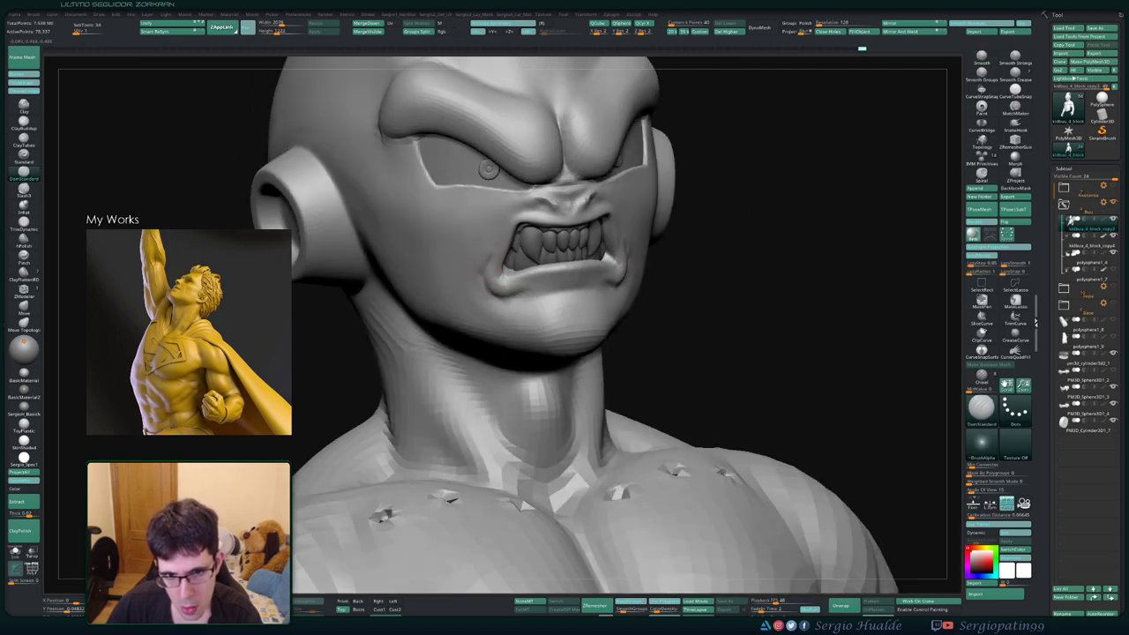
left_click_drag(481, 287, 487, 255, "shift")
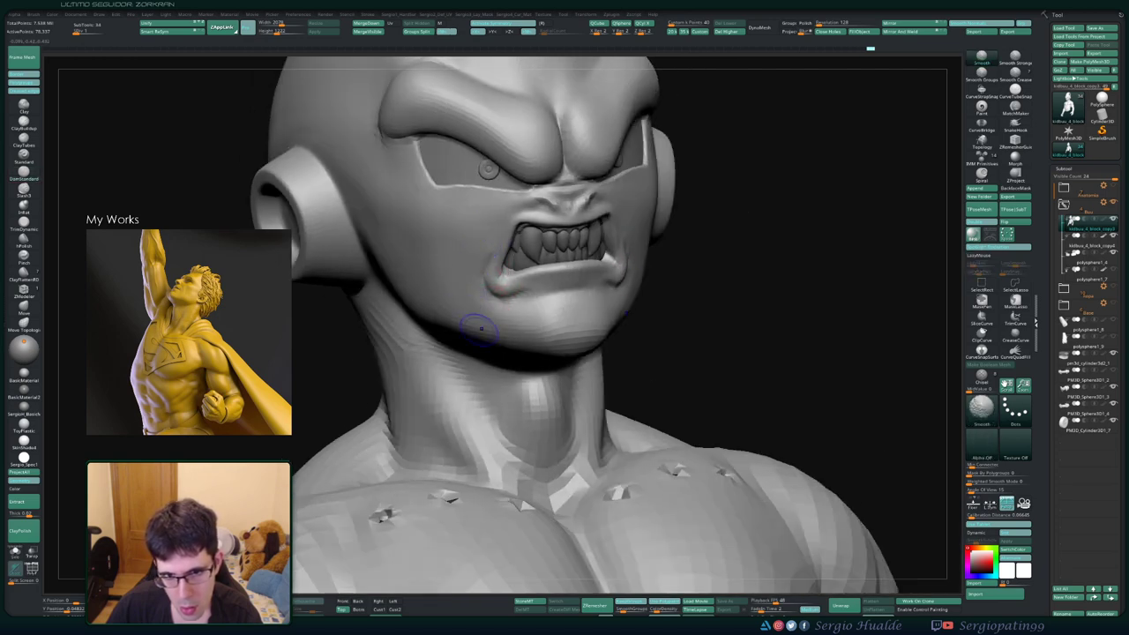
Carve small creases near the nose and smooth them, checking the whole torso
mouse_move(499, 276)
right_mouse_down()
mouse_move(542, 201)
mouse_move(529, 231)
right_mouse_up()
mouse_move(520, 231)
left_mouse_down()
mouse_move(551, 265)
mouse_move(548, 231)
mouse_move(531, 240)
mouse_move(538, 249)
left_mouse_up()
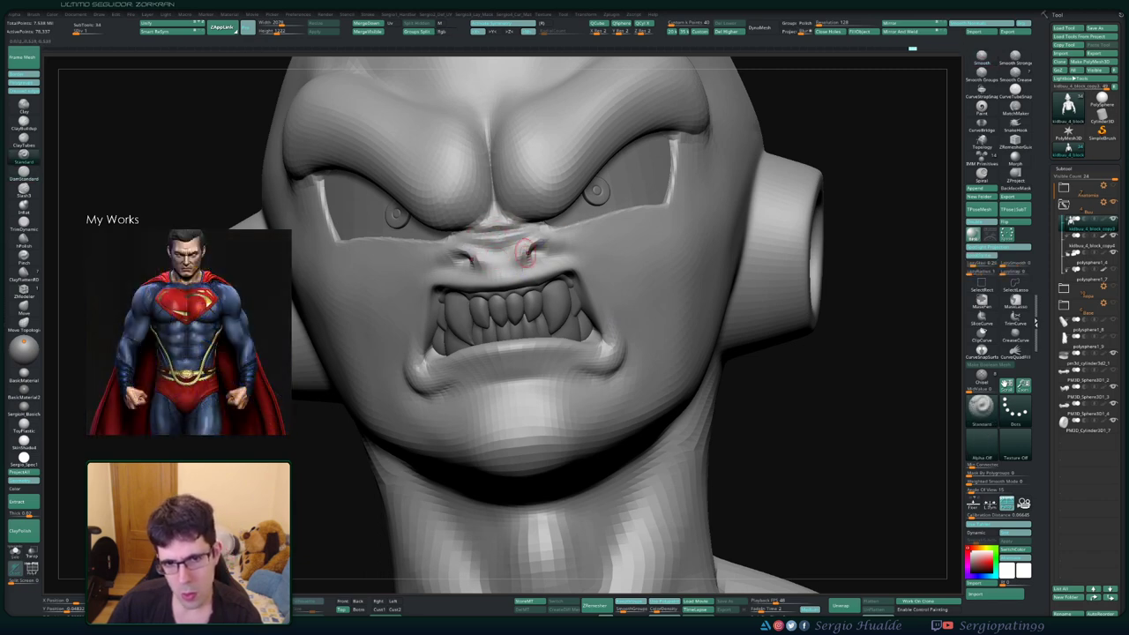
key("shift")
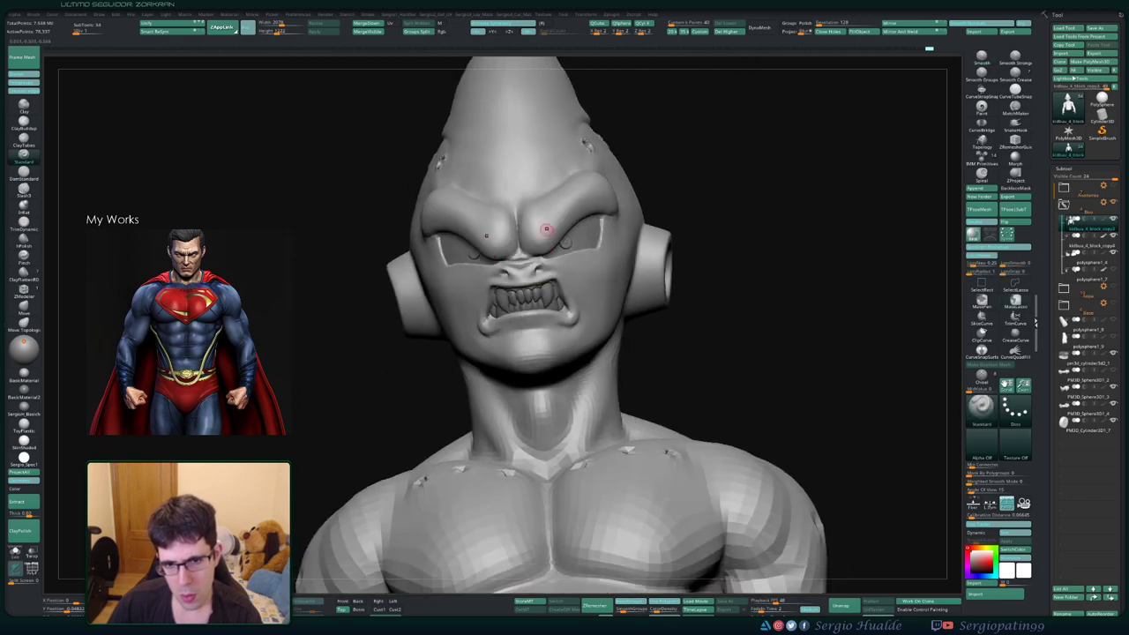
left_click_drag(529, 278, 565, 291)
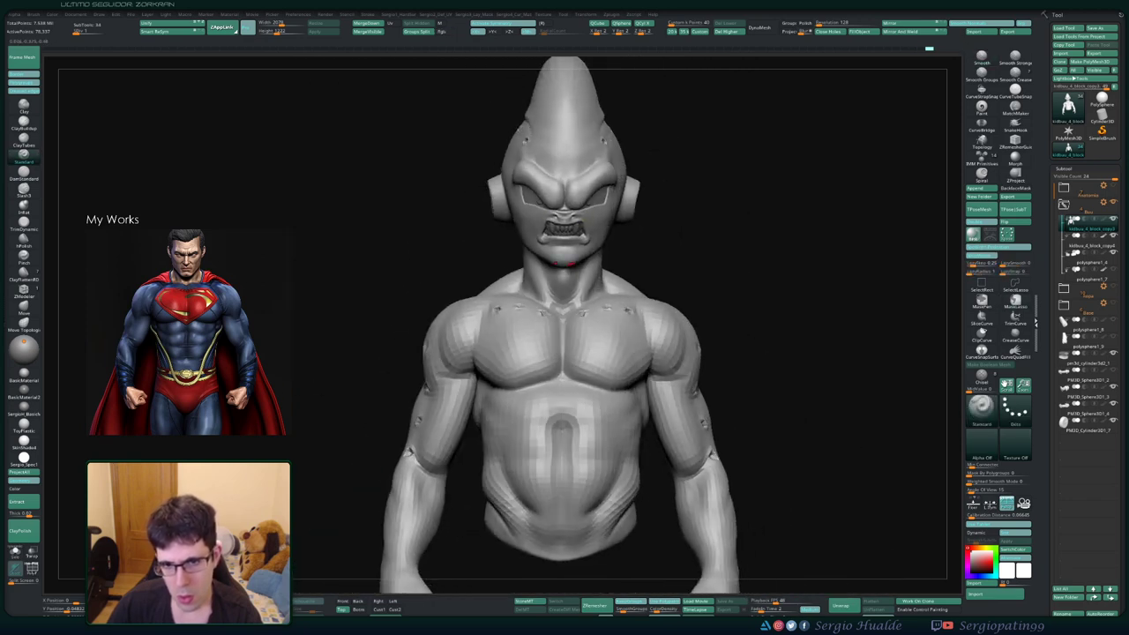
left_click_drag(793, 352, 589, 261, "alt")
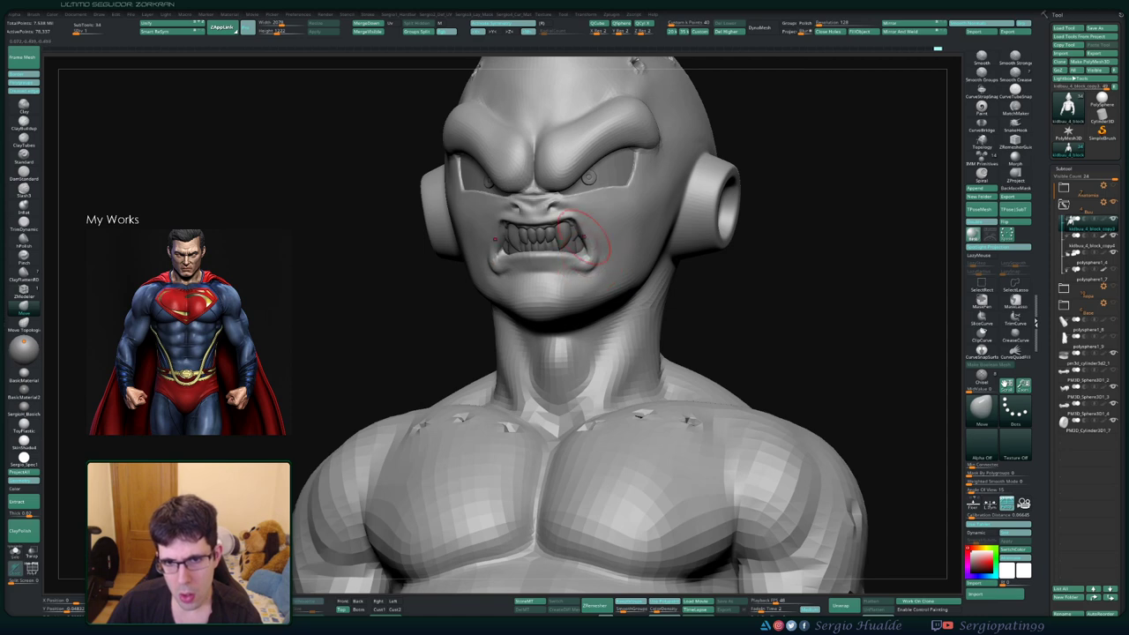
Close in on the lower lip, adjust brush size and switch to the Move brush
left_click_drag(582, 233, 553, 253)
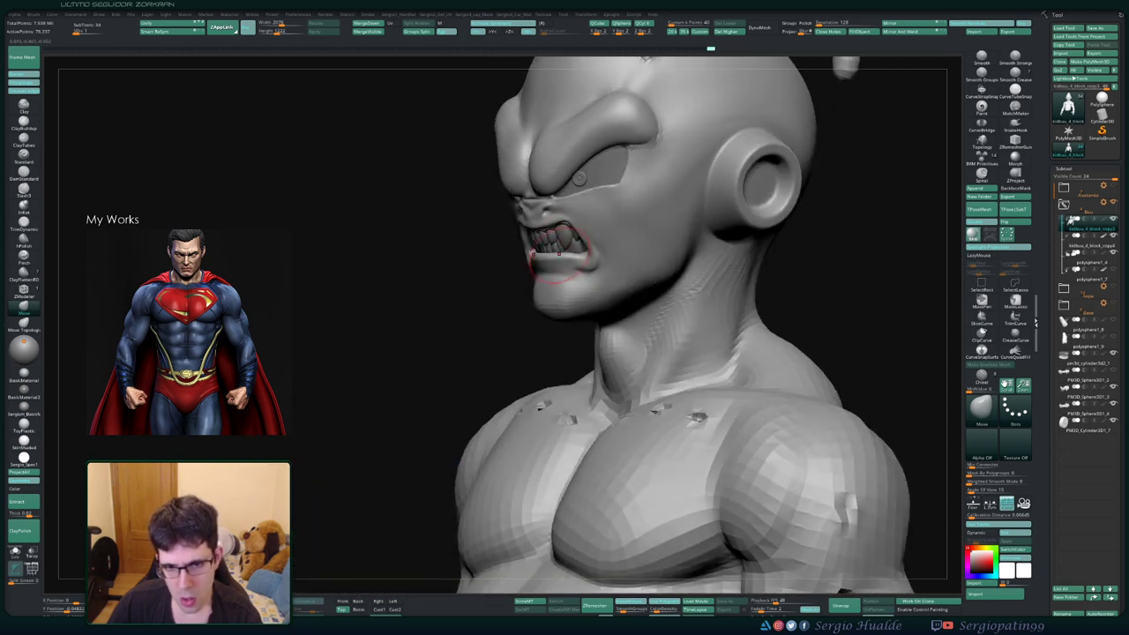
mouse_move(521, 268)
left_mouse_down()
mouse_move(600, 274)
mouse_move(551, 236)
mouse_move(588, 247)
left_mouse_up()
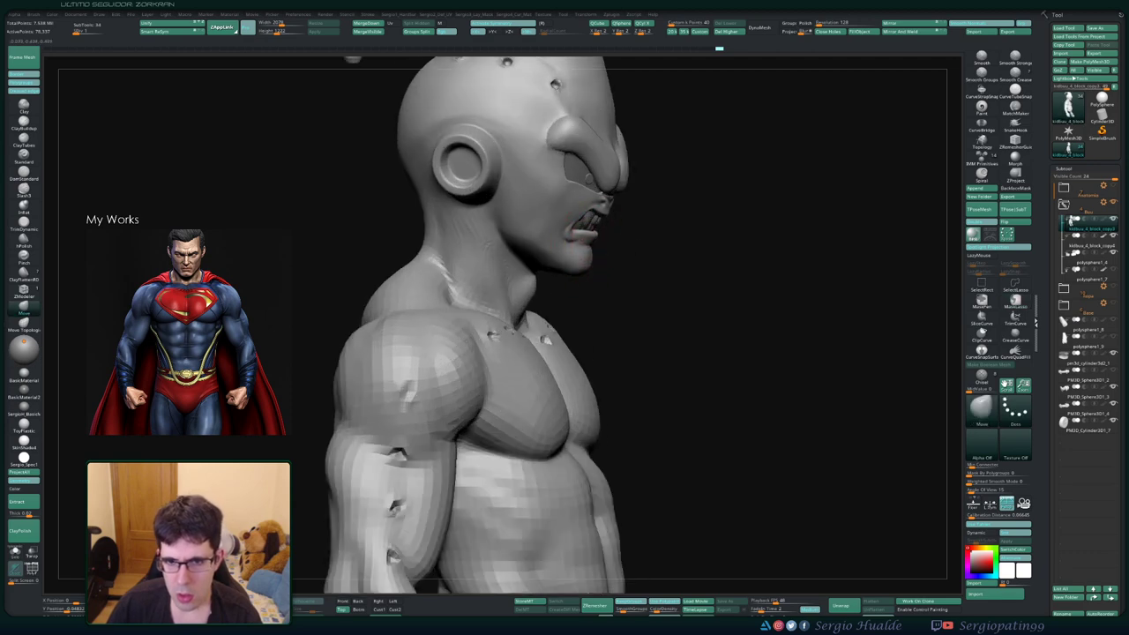
left_click_drag(589, 247, 615, 225)
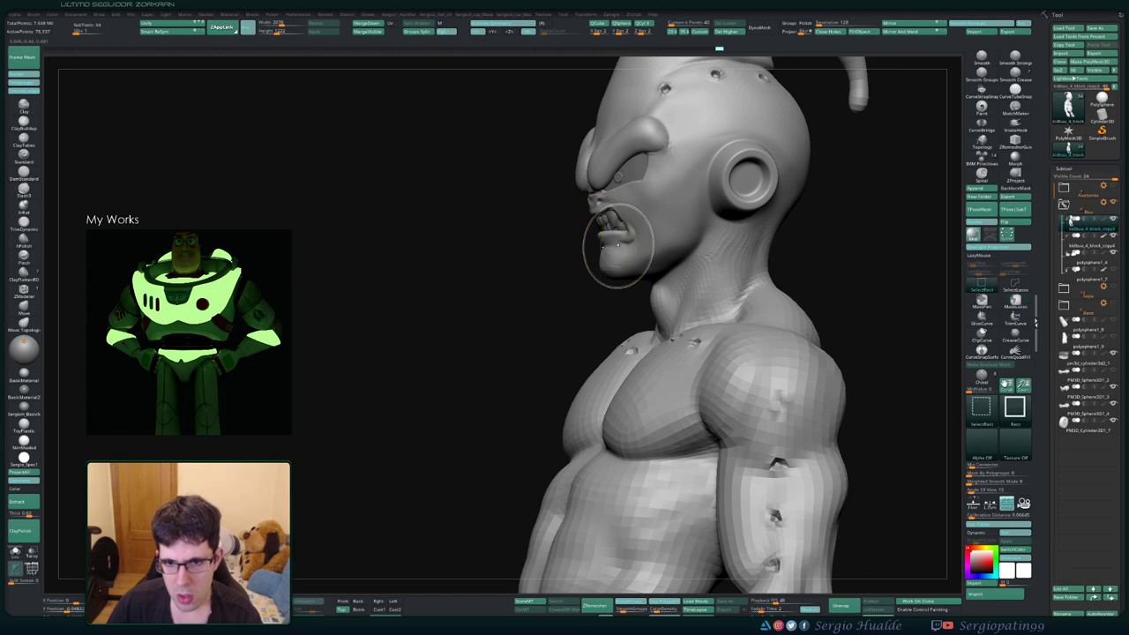
left_click_drag(614, 225, 604, 251, "alt")
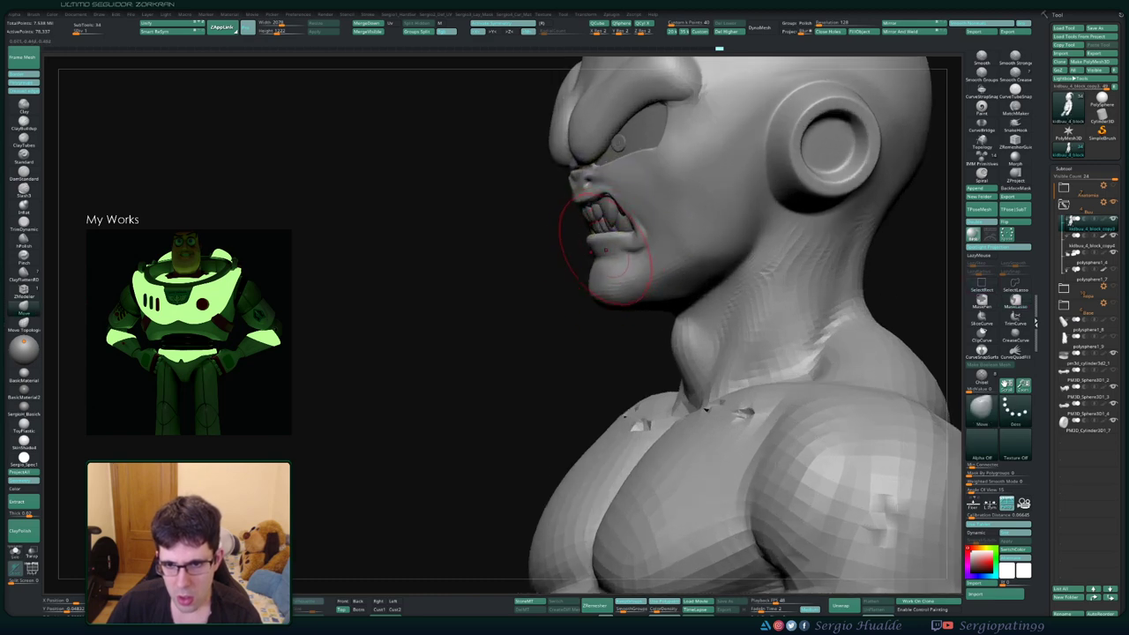
left_click_drag(618, 141, 607, 278, "alt")
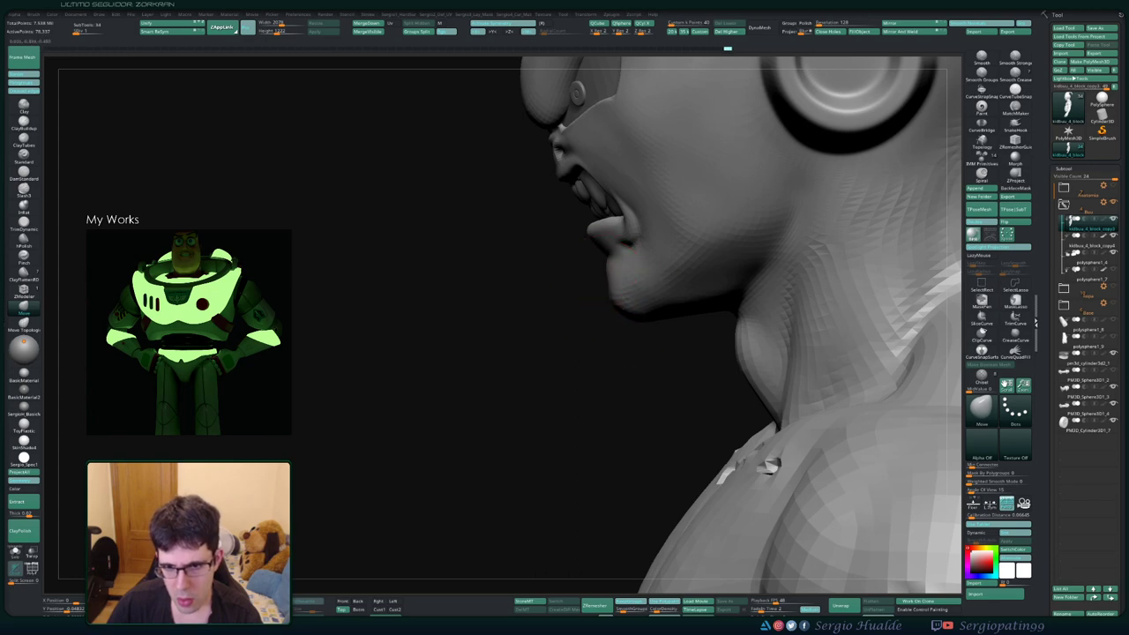
left_click_drag(397, 309, 662, 291)
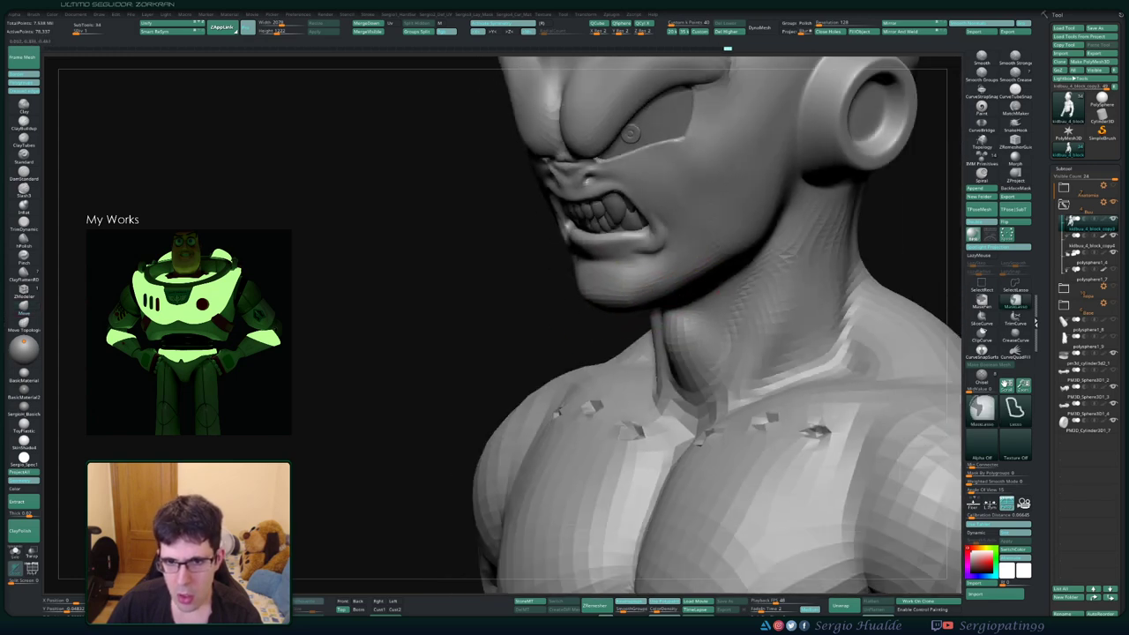
key("s")
key("b")
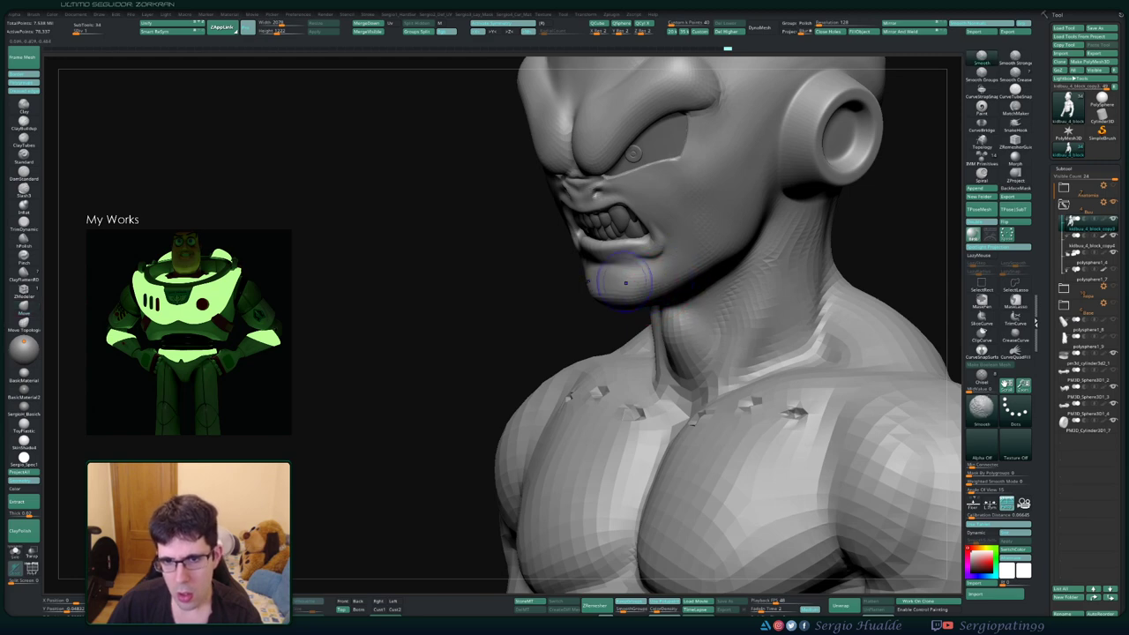
mouse_move(622, 269)
left_mouse_down()
mouse_move(950, 584)
mouse_move(589, 247)
mouse_move(564, 265)
mouse_move(579, 240)
mouse_move(609, 251)
mouse_move(559, 242)
mouse_move(573, 256)
mouse_move(574, 298)
left_mouse_up()
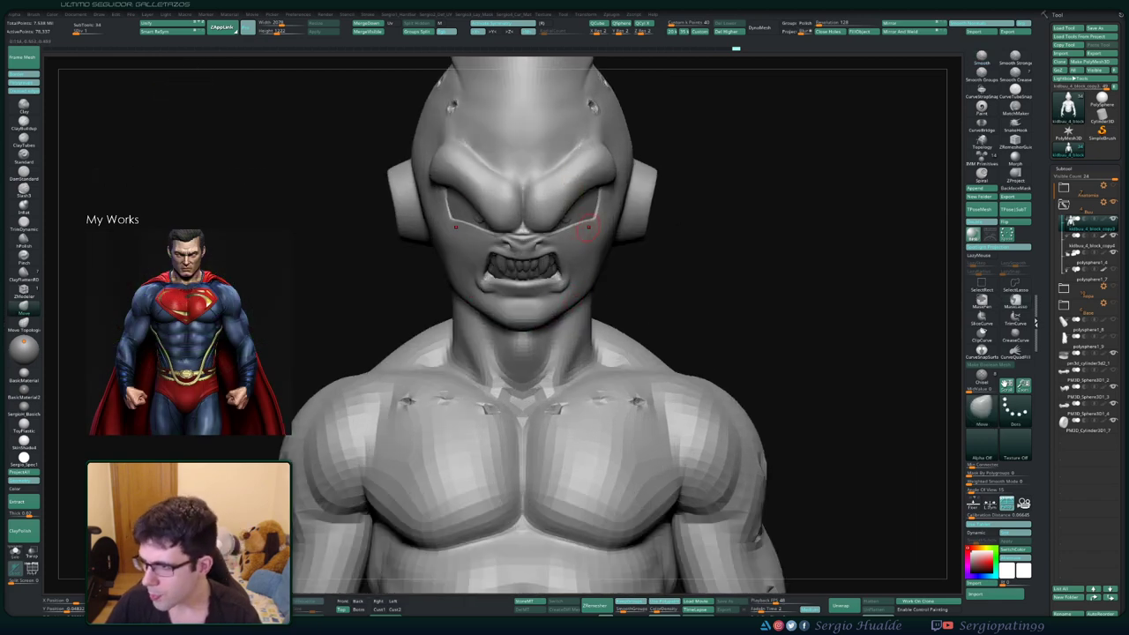
Orbit the bust from front to side profile and close in on the face
right_click_drag(598, 249, 589, 240, "ctrl")
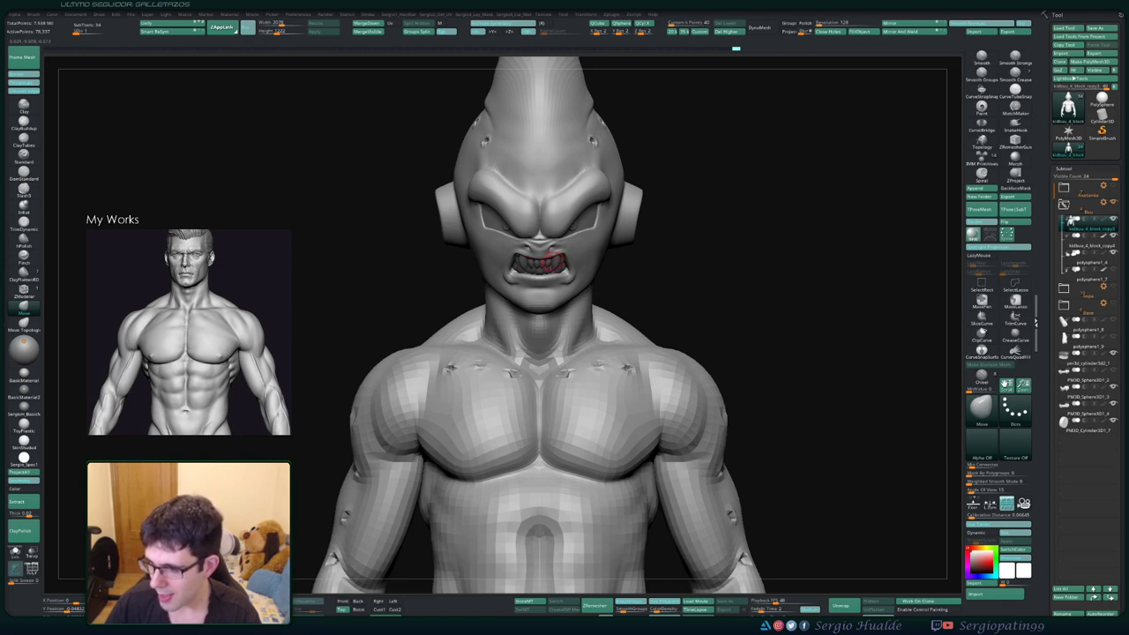
mouse_move(557, 262)
left_mouse_down()
mouse_move(584, 308)
mouse_move(604, 297)
left_mouse_up()
mouse_move(750, 352)
left_mouse_down()
mouse_move(618, 335)
mouse_move(527, 305)
left_mouse_up()
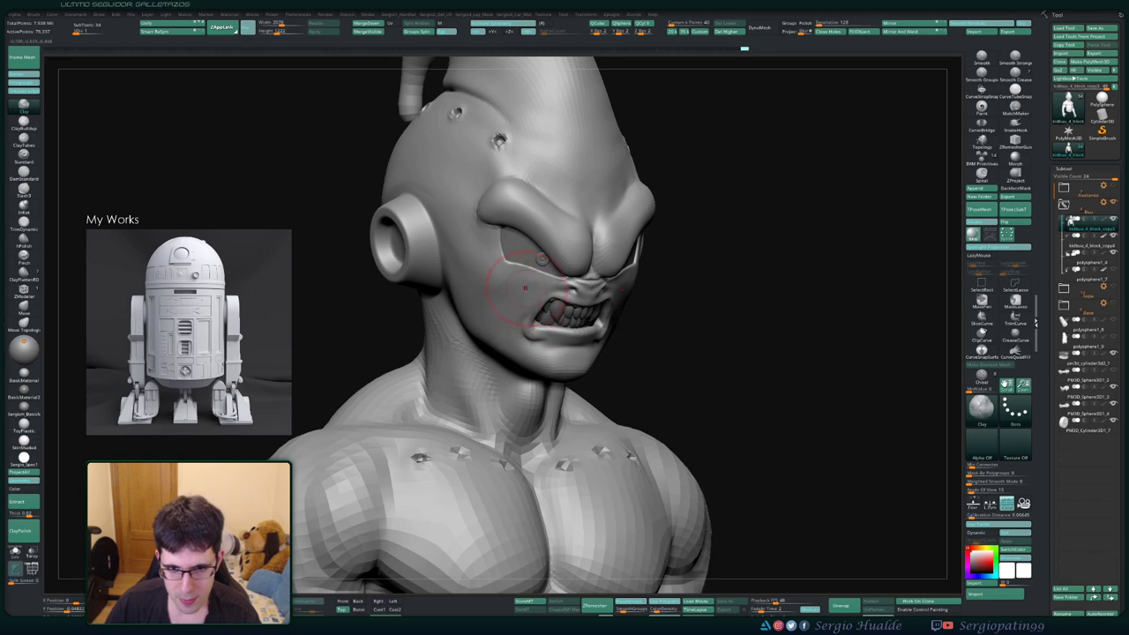
left_click_drag(542, 260, 541, 302)
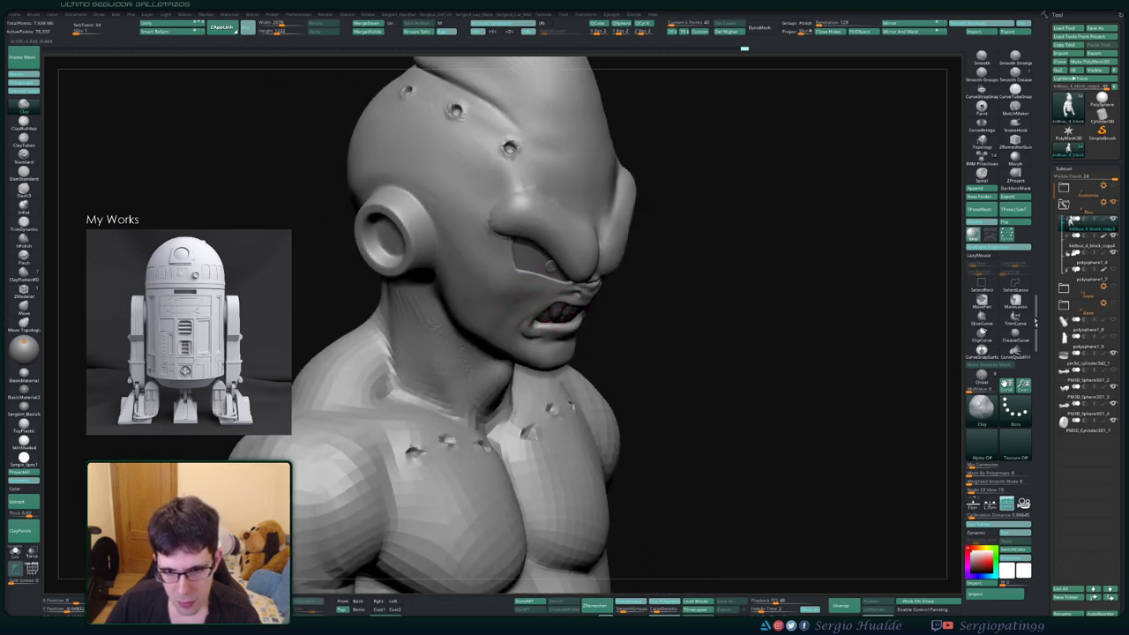
key("shift")
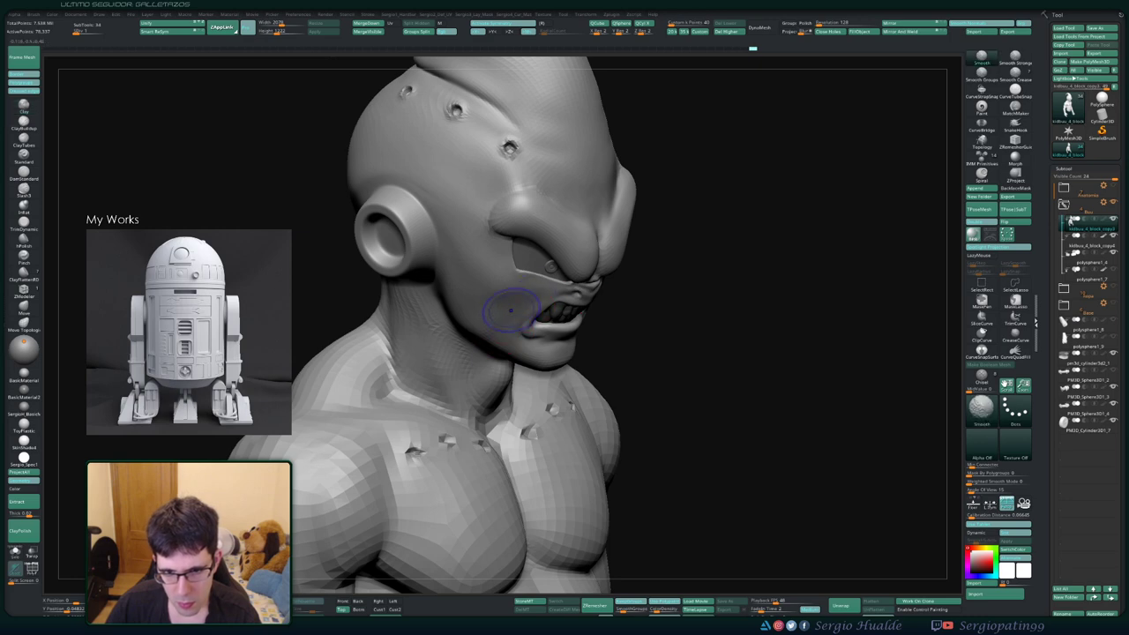
Circle from the left profile back to front, frame the bust and zoom onto the head
mouse_move(510, 309)
left_mouse_down()
mouse_move(335, 313)
mouse_move(348, 312)
left_mouse_up()
left_click_drag(546, 280, 567, 290)
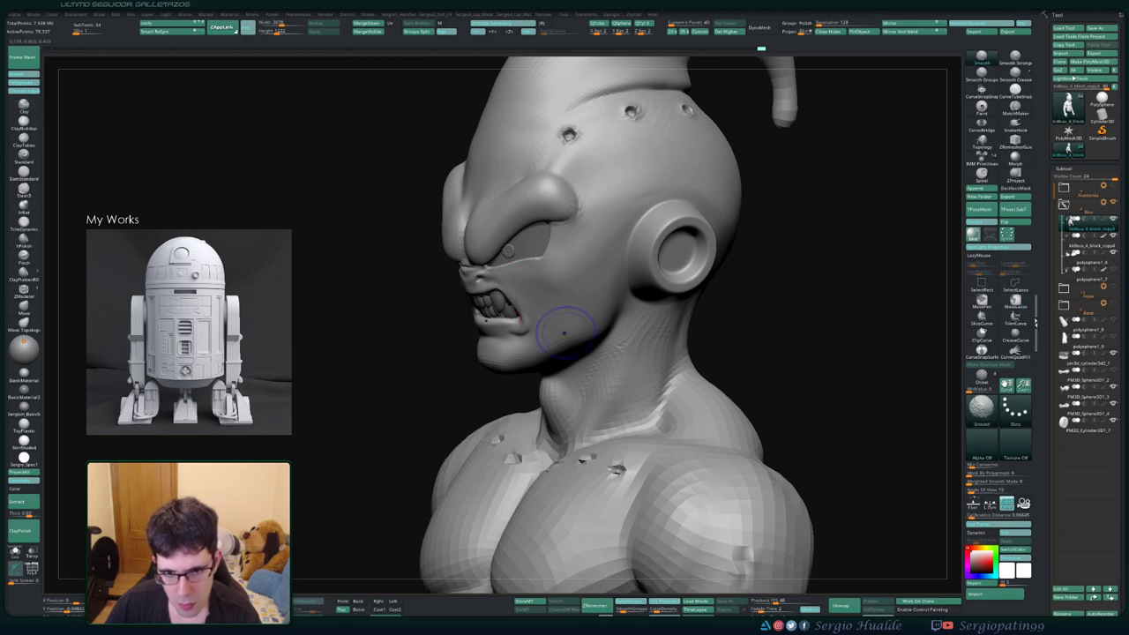
mouse_move(579, 314)
left_mouse_down()
mouse_move(599, 316)
mouse_move(564, 327)
mouse_move(539, 301)
left_mouse_up()
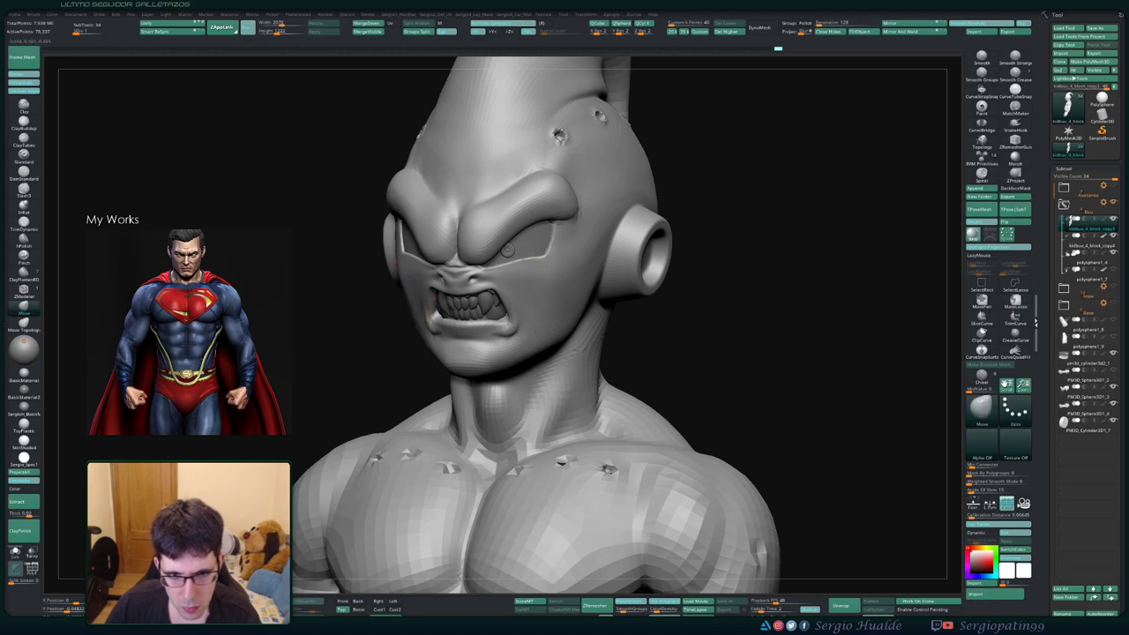
left_click_drag(584, 266, 579, 262)
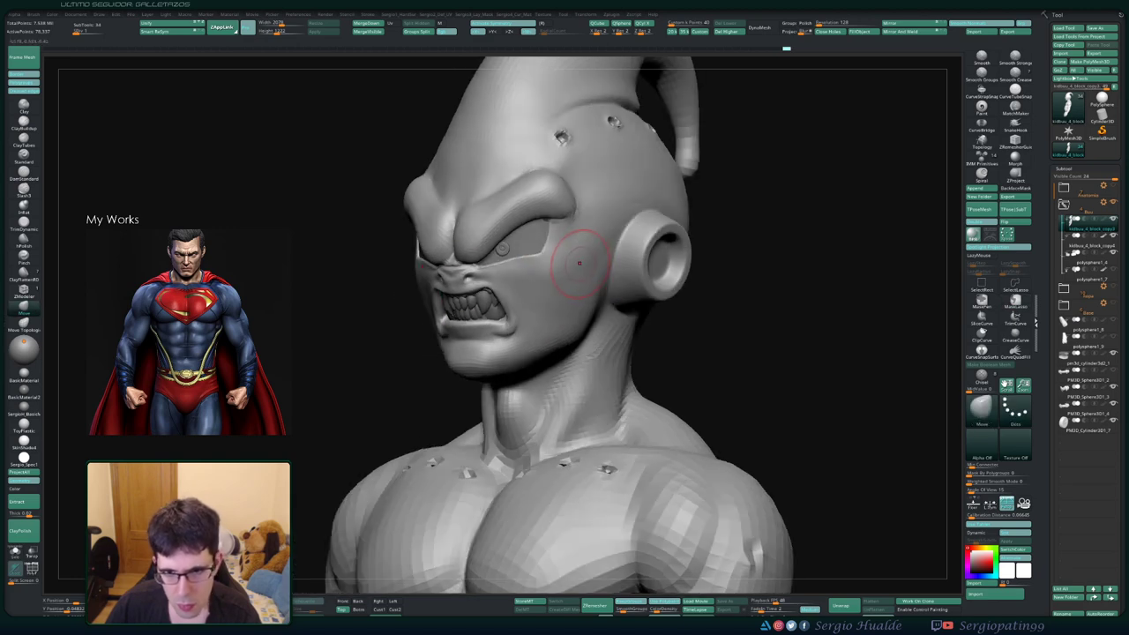
left_click_drag(559, 315, 560, 304, "shift")
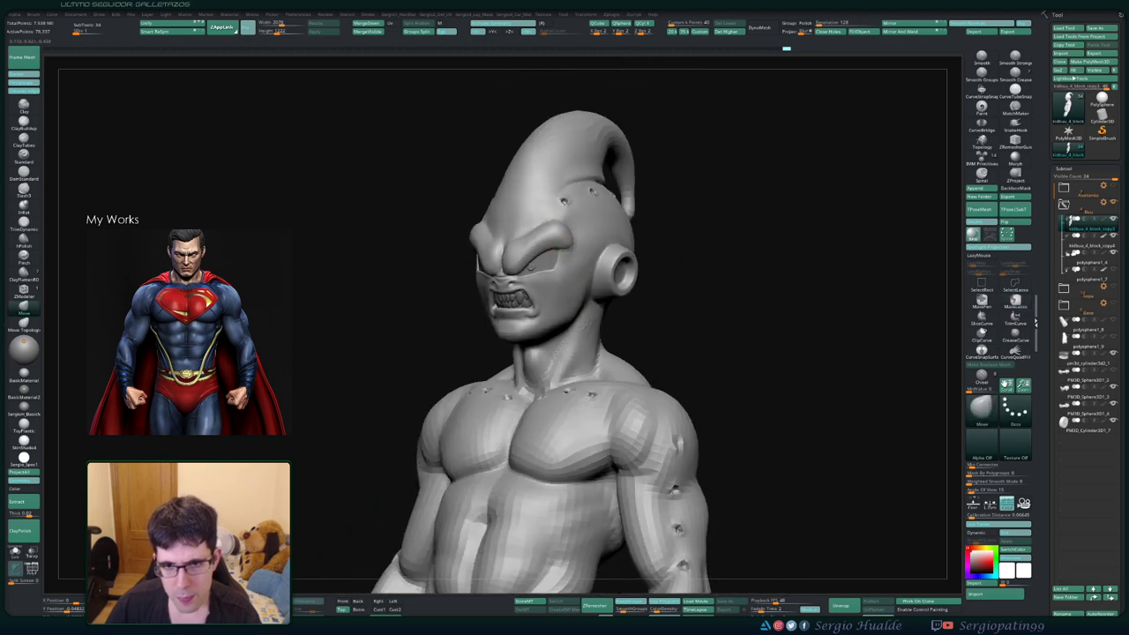
key("f")
mouse_move(749, 353)
left_mouse_down()
mouse_move(706, 353)
mouse_move(670, 335)
mouse_move(532, 333)
mouse_move(605, 327)
left_mouse_up()
Select the teeth piece and solo it, briefly showing the head around it
left_click(605, 327, "alt")
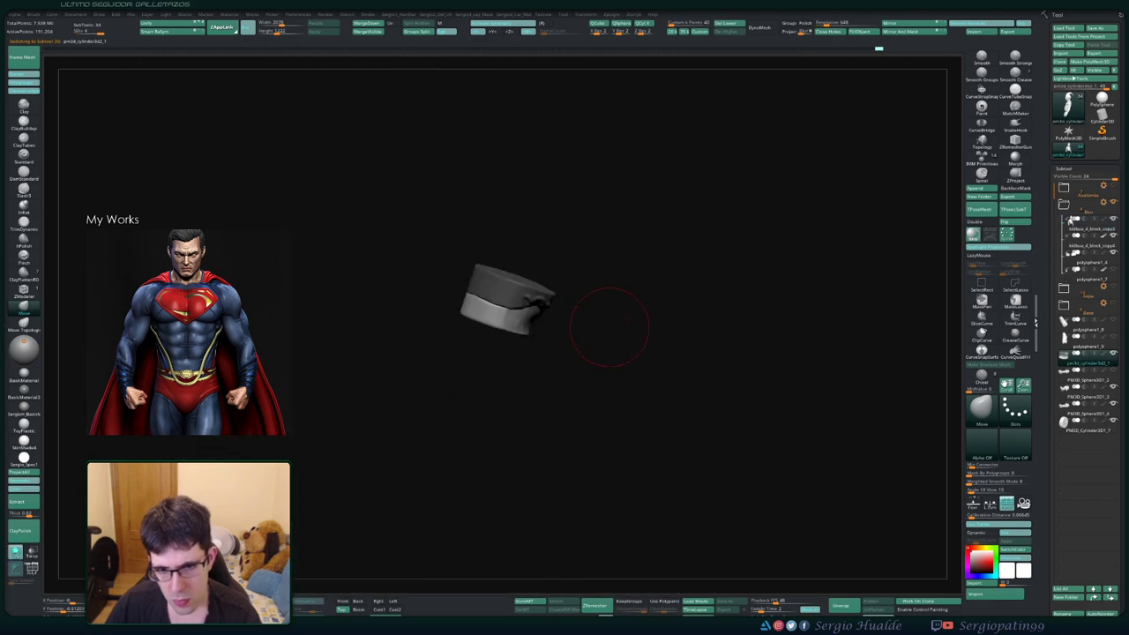
key("f")
left_click_drag(529, 459, 538, 397)
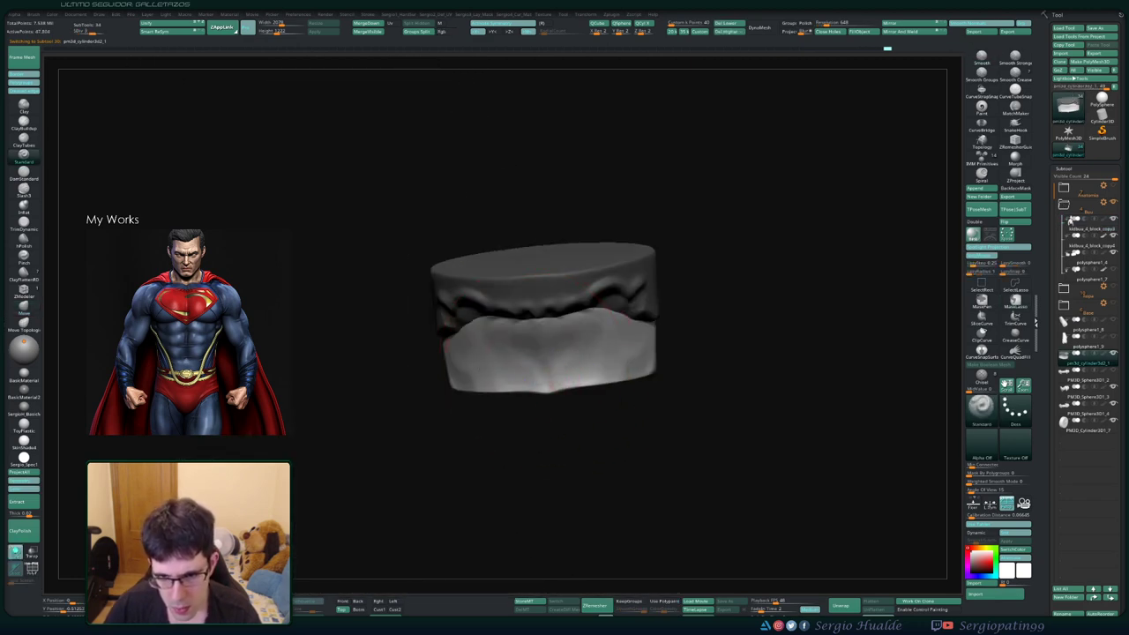
key("ctrl+shift+s")
key("ctrl+shift+s")
key("ctrl+shift+s")
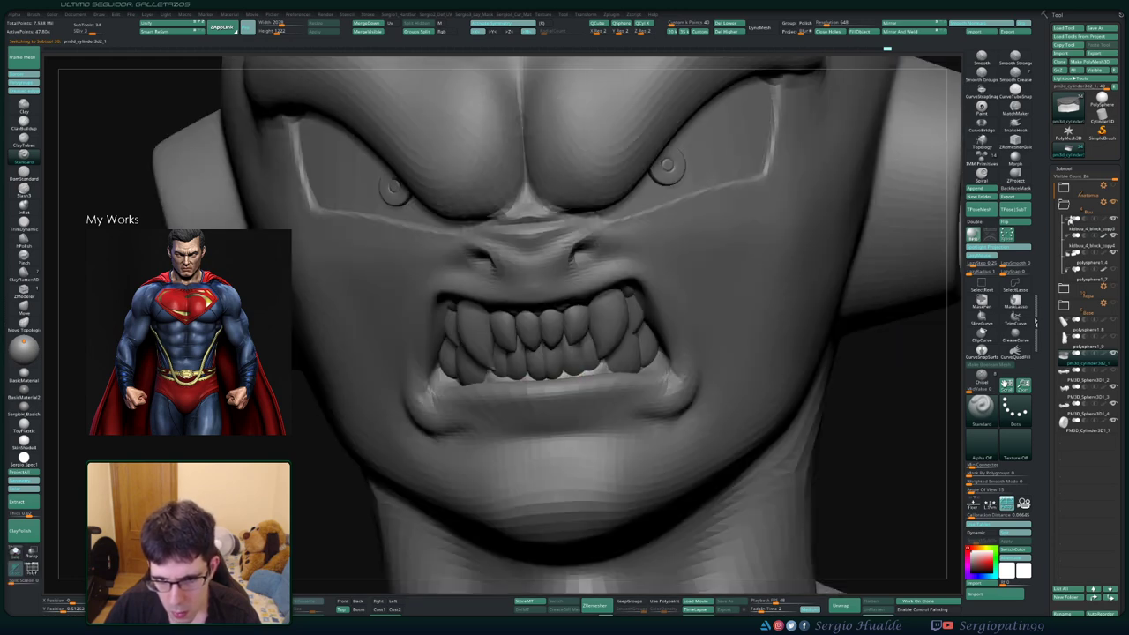
key("ctrl+shift+s")
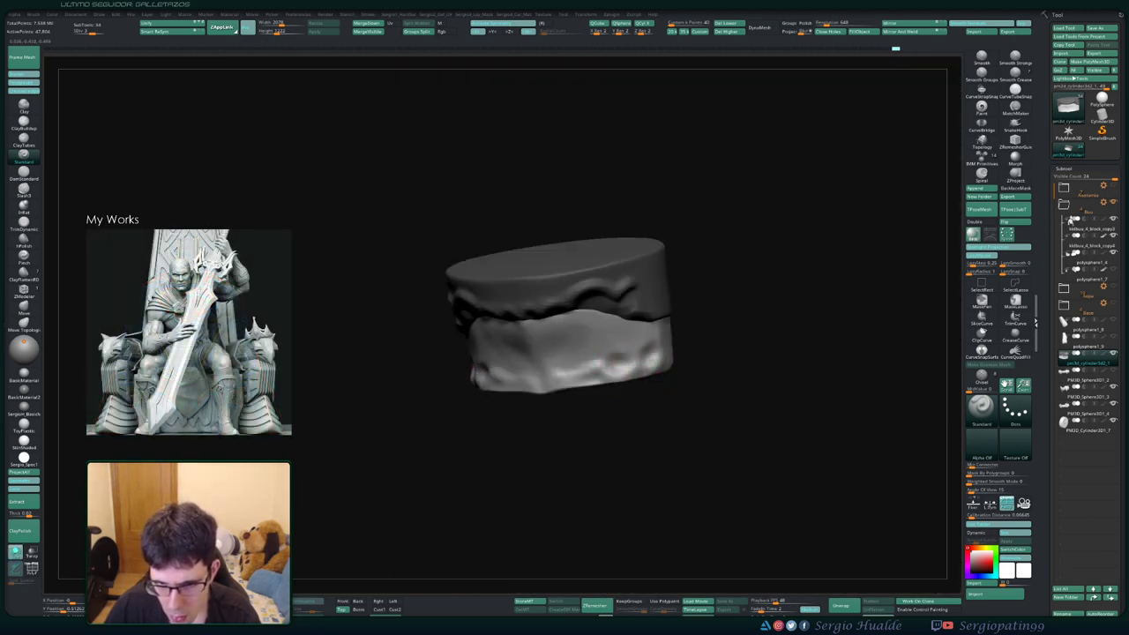
Sculpt a more jagged edge along the lower teeth rim
left_click_drag(494, 363, 573, 362)
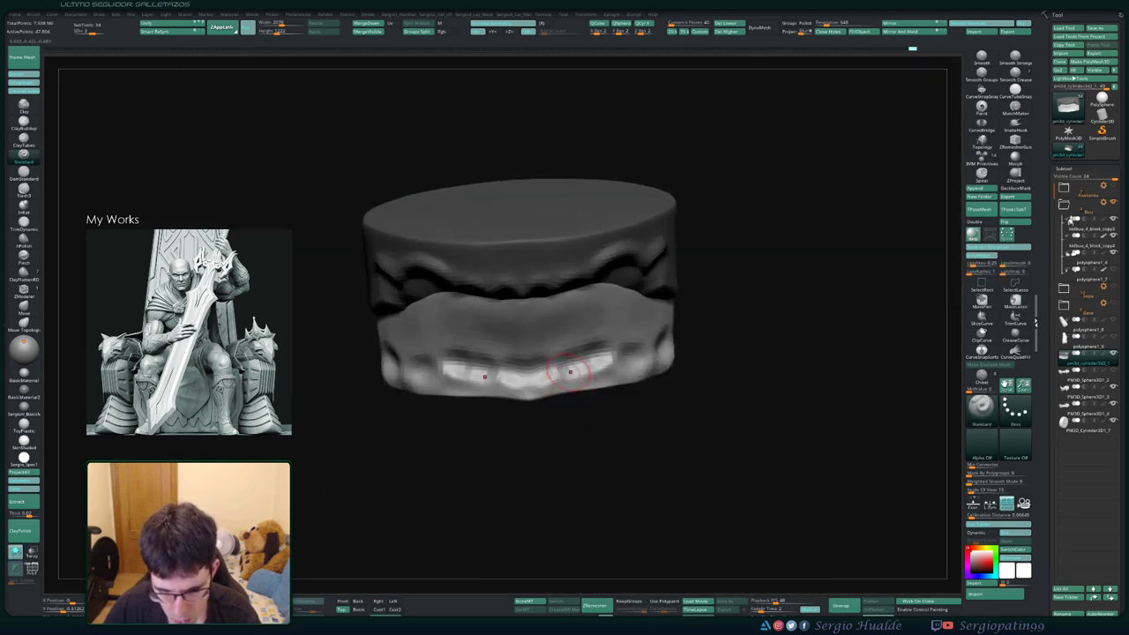
mouse_move(569, 372)
left_mouse_down()
mouse_move(598, 376)
mouse_move(583, 372)
left_mouse_up()
left_click_drag(723, 424, 619, 364)
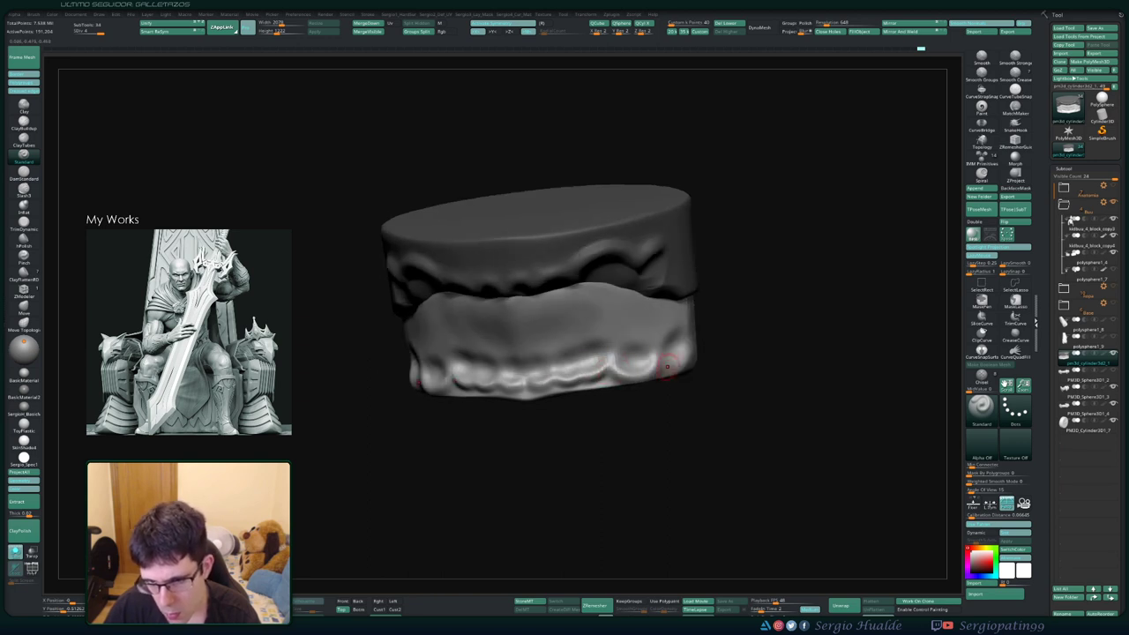
Switch to the Clay and Move brushes and orbit to see the teeth head-on
key("b")
key("c")
key("l")
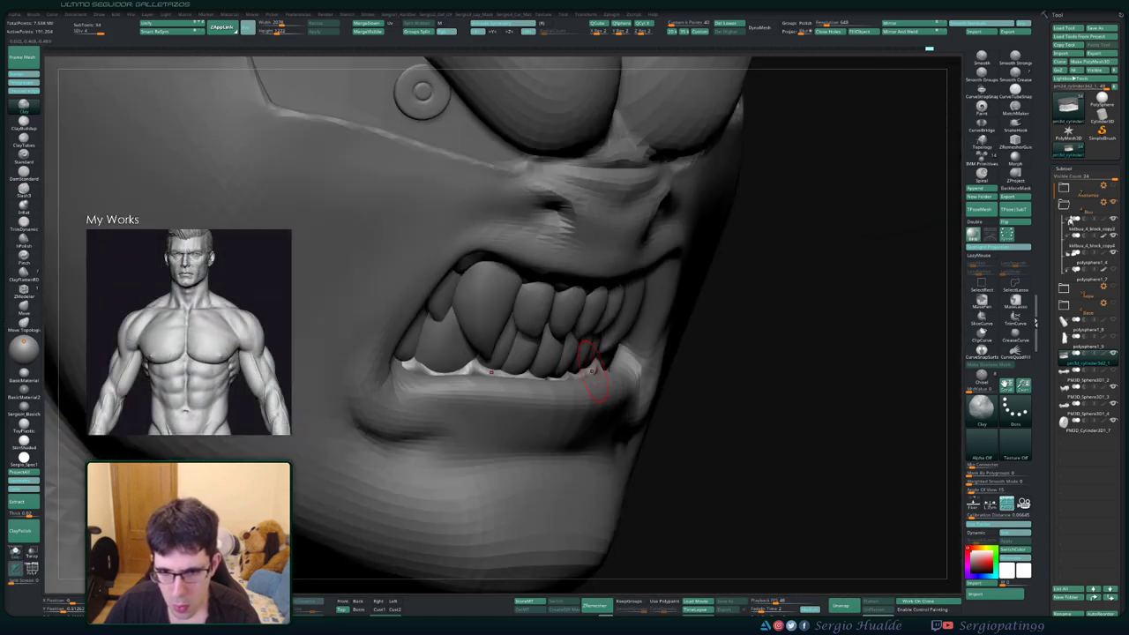
key("b")
key("m")
key("v")
right_click_drag(586, 361, 672, 372)
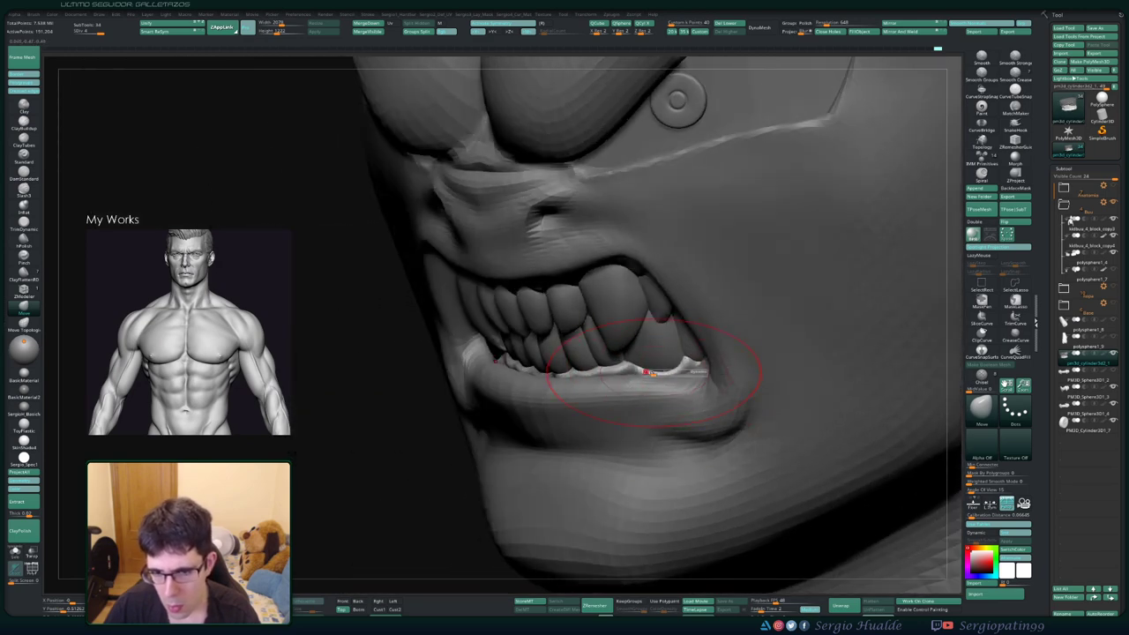
mouse_move(641, 374)
right_mouse_down()
mouse_move(599, 375)
mouse_move(625, 363)
mouse_move(617, 318)
mouse_move(608, 322)
mouse_move(629, 379)
mouse_move(637, 318)
mouse_move(696, 327)
mouse_move(705, 318)
mouse_move(688, 327)
mouse_move(688, 291)
mouse_move(696, 344)
mouse_move(705, 335)
right_mouse_up()
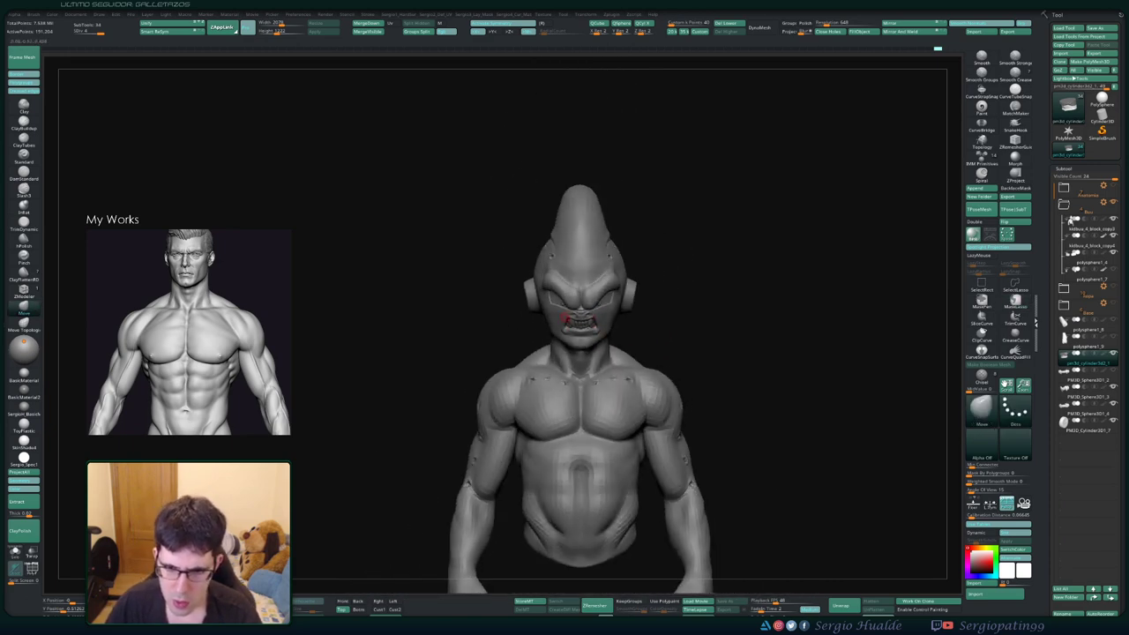
Reselect the head subtool, orbit to near-profile and lasso-mask around the eye socket
mouse_move(610, 333)
right_mouse_down()
mouse_move(635, 352)
mouse_move(584, 298)
mouse_move(591, 313)
mouse_move(564, 287)
mouse_move(536, 290)
right_mouse_up()
key("shift+d")
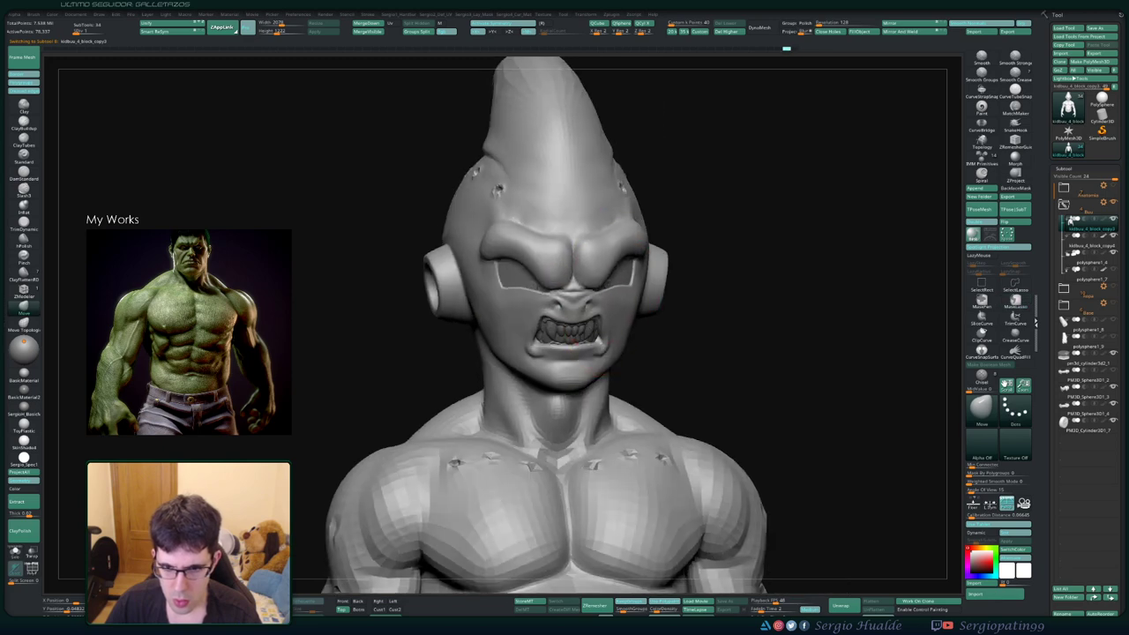
mouse_move(520, 251)
right_mouse_down()
mouse_move(524, 291)
mouse_move(580, 269)
mouse_move(611, 307)
mouse_move(605, 214)
right_mouse_up()
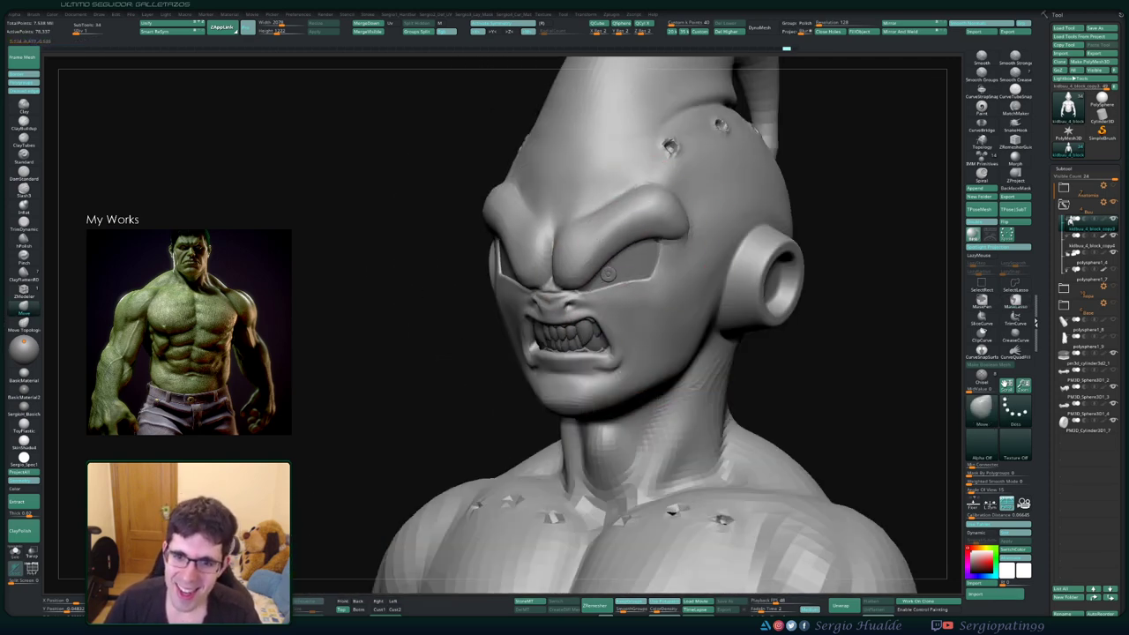
right_click_drag(609, 273, 639, 275)
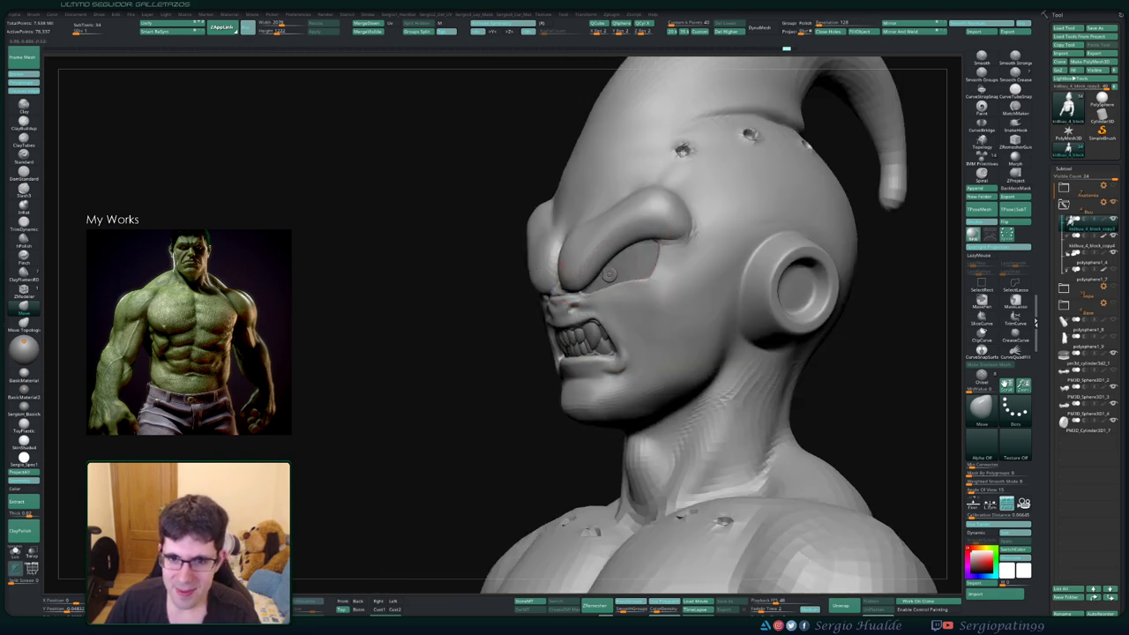
mouse_move(639, 275)
left_mouse_down("ctrl")
mouse_move(668, 239)
mouse_move(599, 251)
left_mouse_up("ctrl")
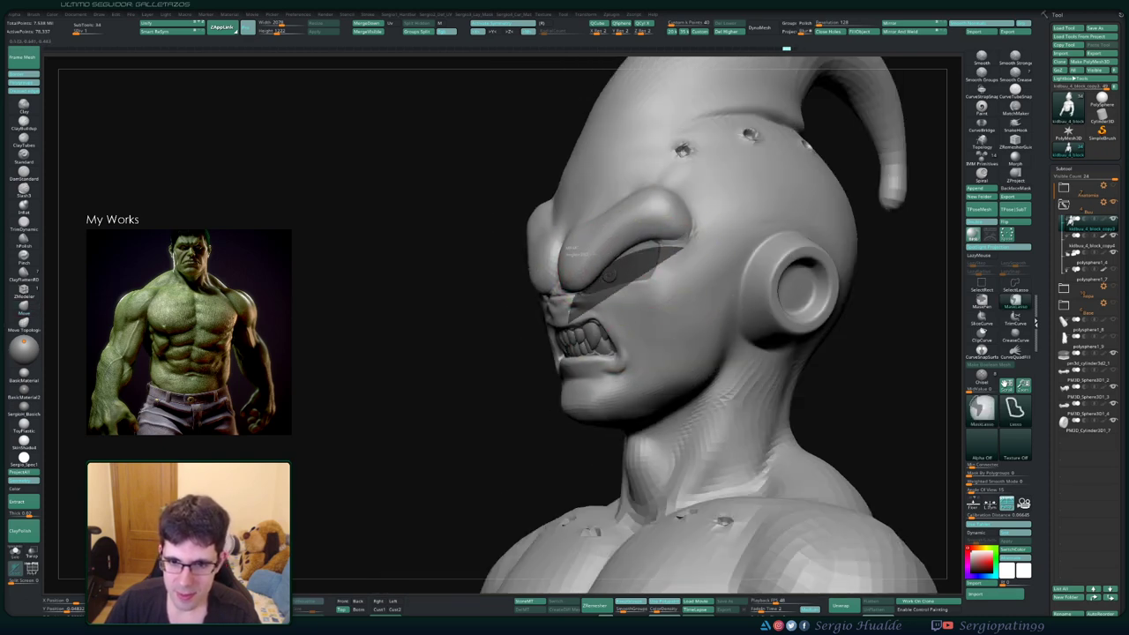
left_click(679, 290, "ctrl")
left_click(693, 277, "ctrl")
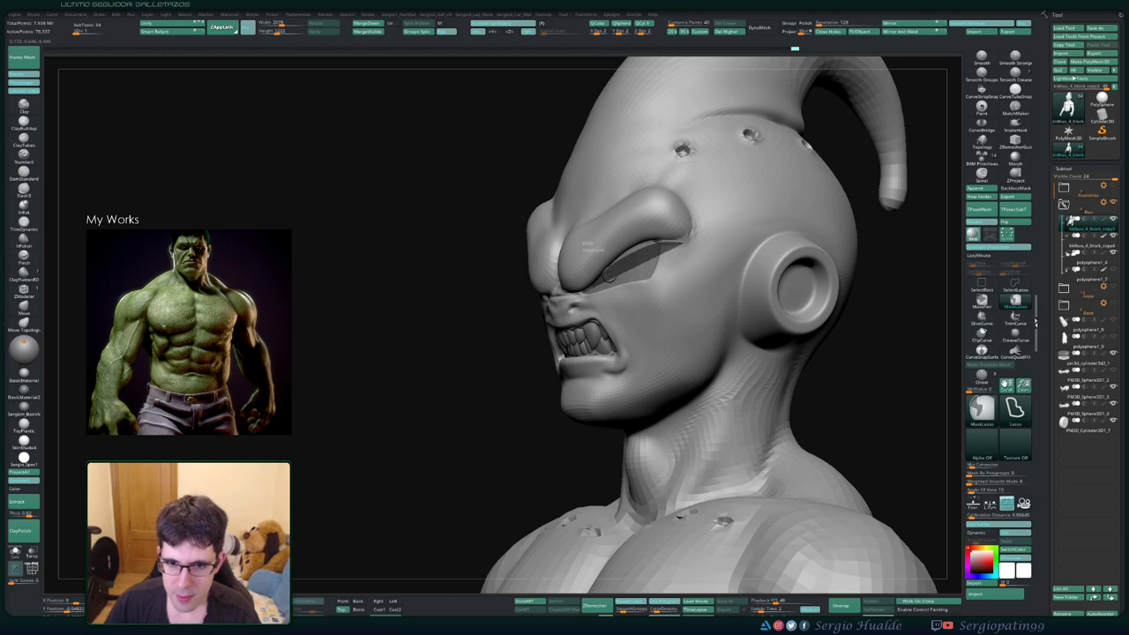
left_click_drag(697, 245, 561, 245, "ctrl")
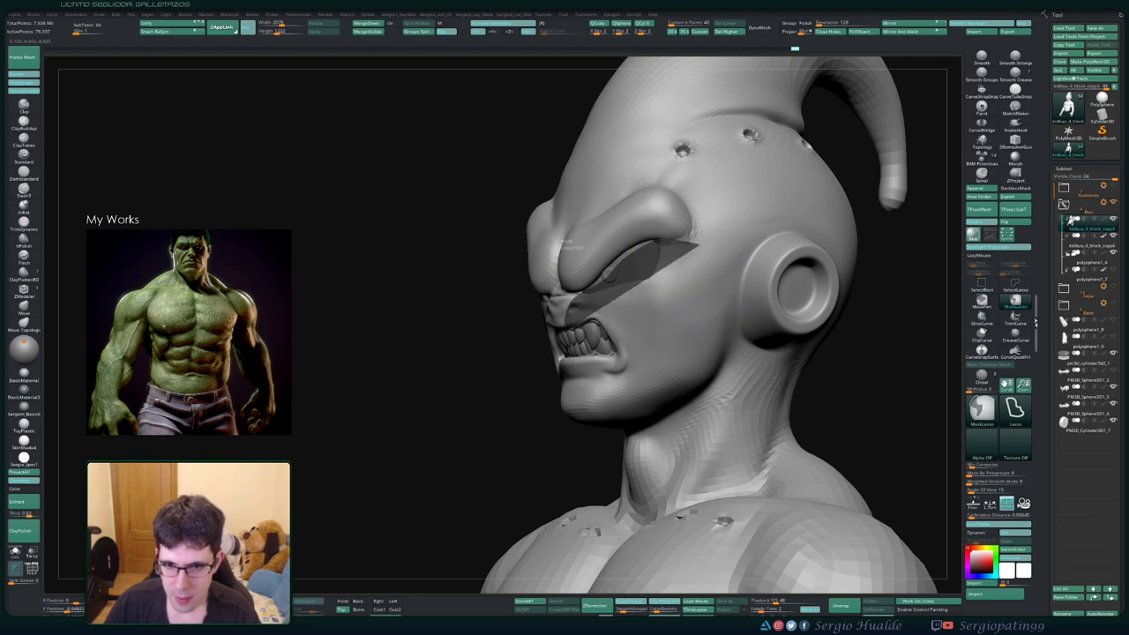
left_click_drag(551, 304, 565, 300, "ctrl")
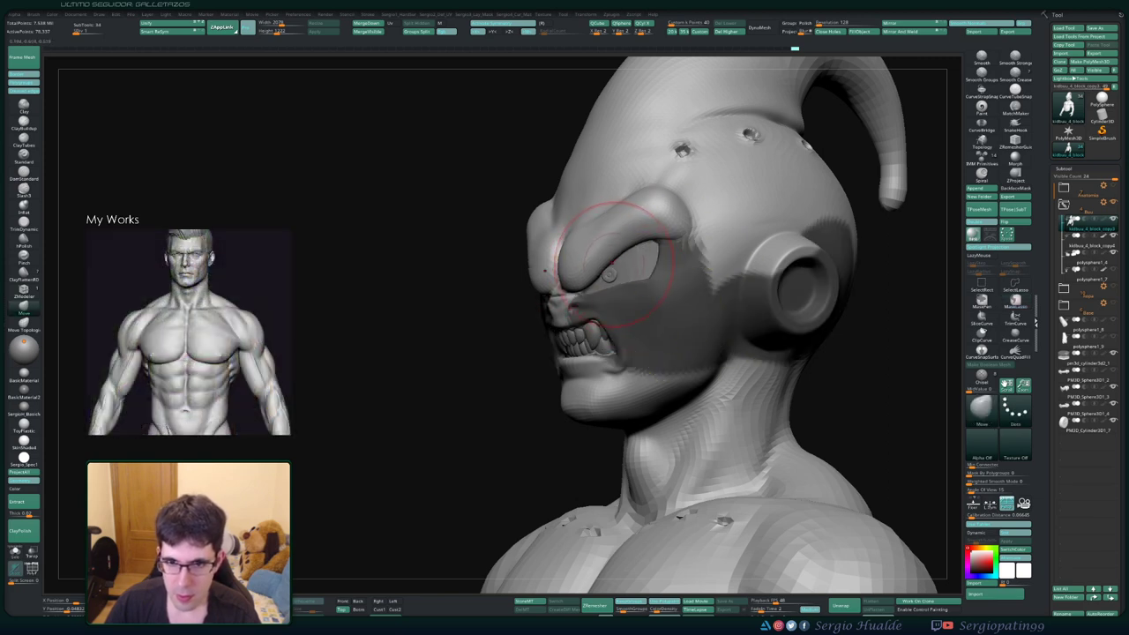
mouse_move(424, 371)
left_mouse_down()
mouse_move(514, 533)
mouse_move(547, 493)
left_mouse_up()
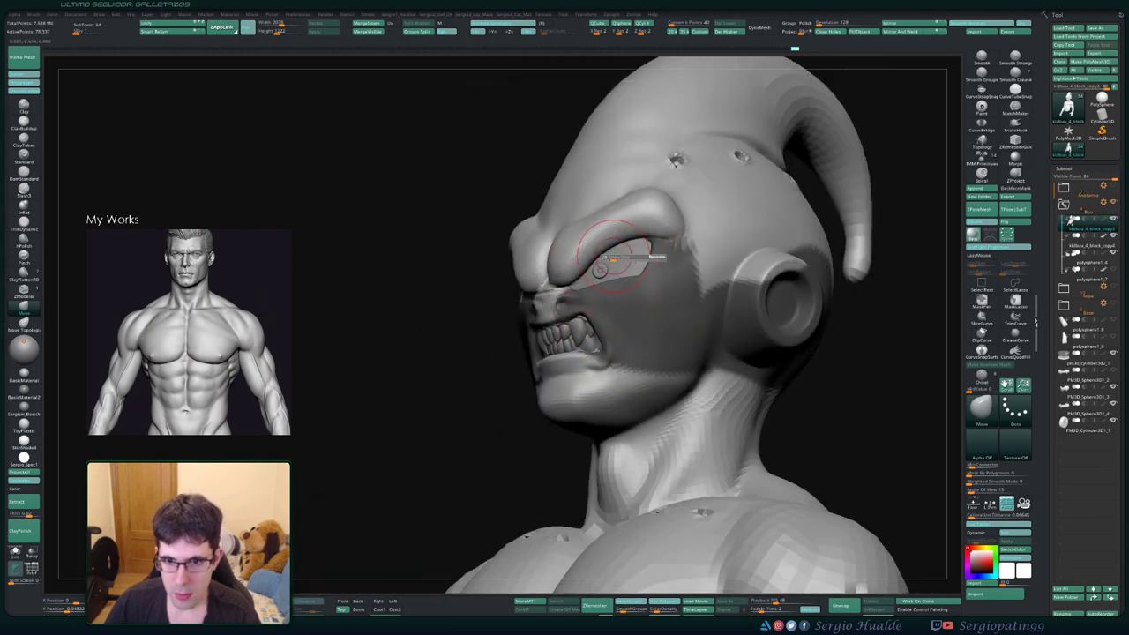
mouse_move(603, 272)
left_mouse_down()
mouse_move(564, 300)
mouse_move(572, 278)
left_mouse_up()
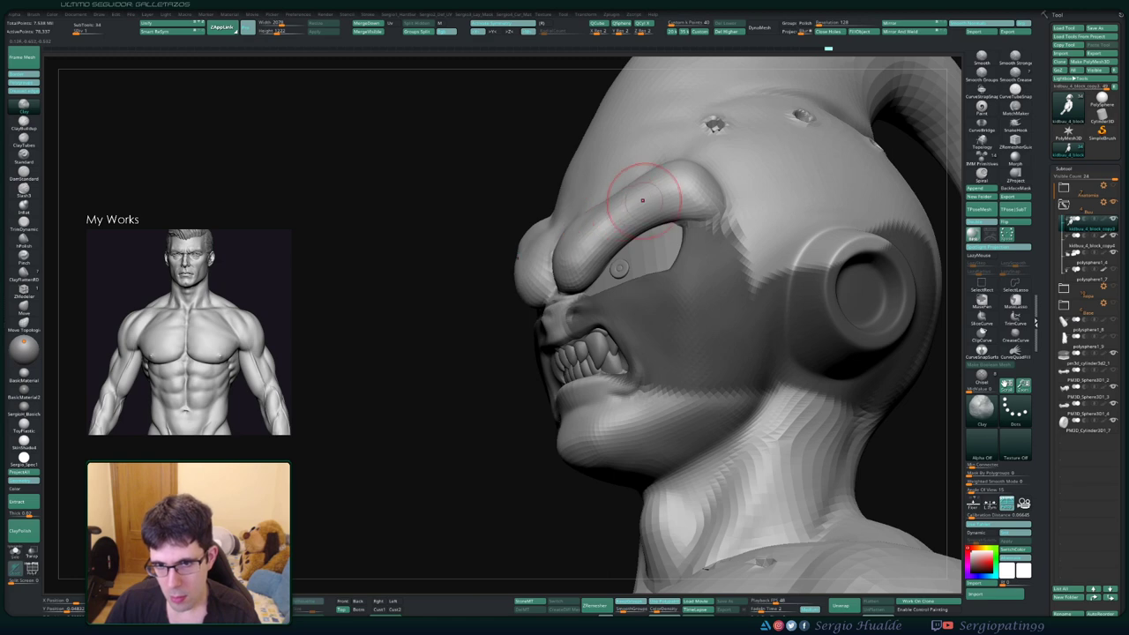
key("shift")
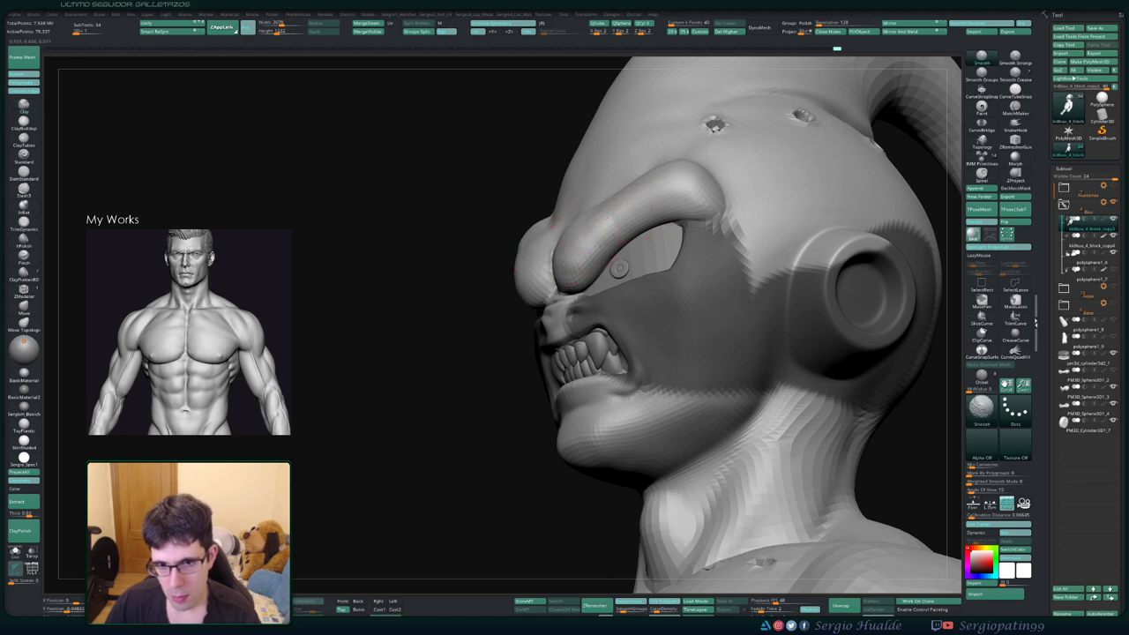
right_click_drag(553, 218, 555, 238)
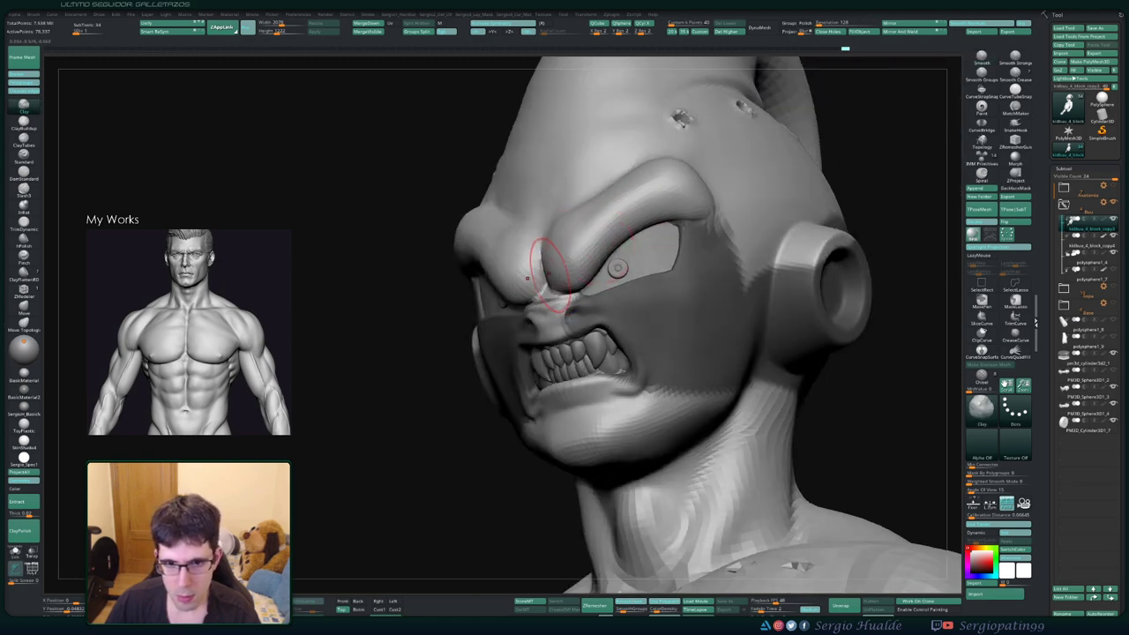
mouse_move(529, 197)
right_mouse_down()
mouse_move(542, 211)
mouse_move(530, 258)
right_mouse_up()
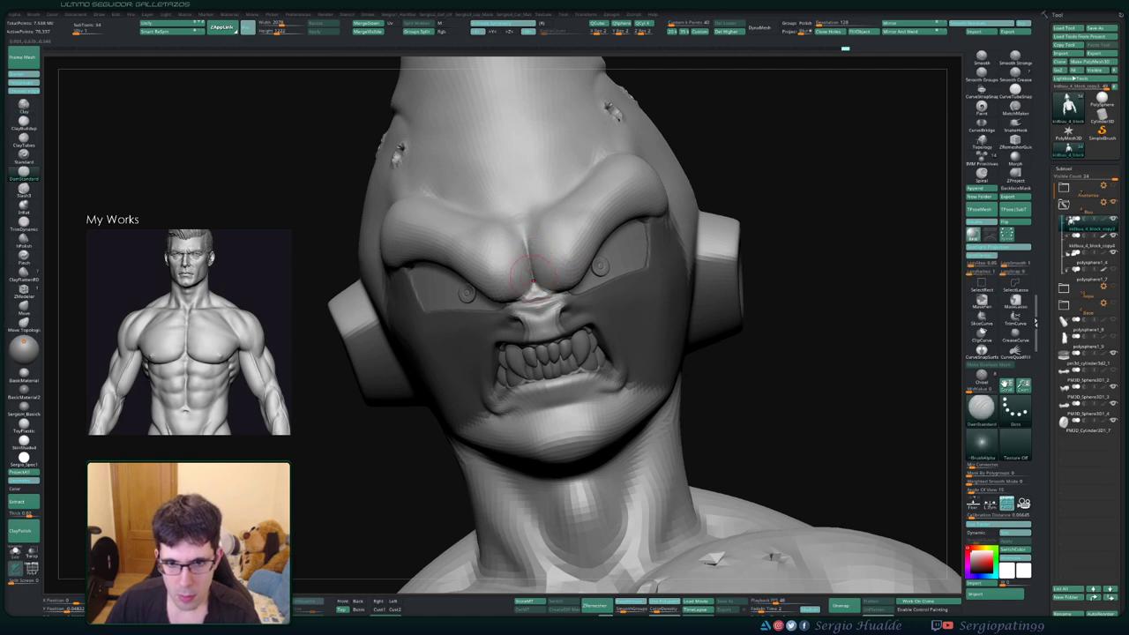
right_click_drag(717, 233, 699, 206)
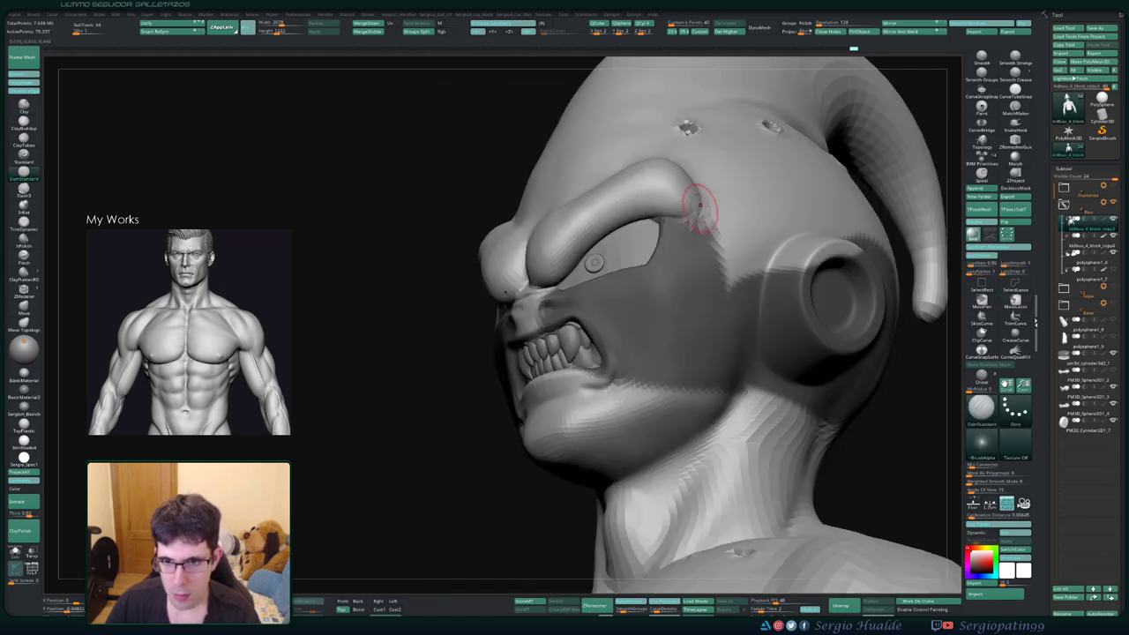
key("b")
key("m")
key("v")
right_click_drag(629, 290, 646, 274)
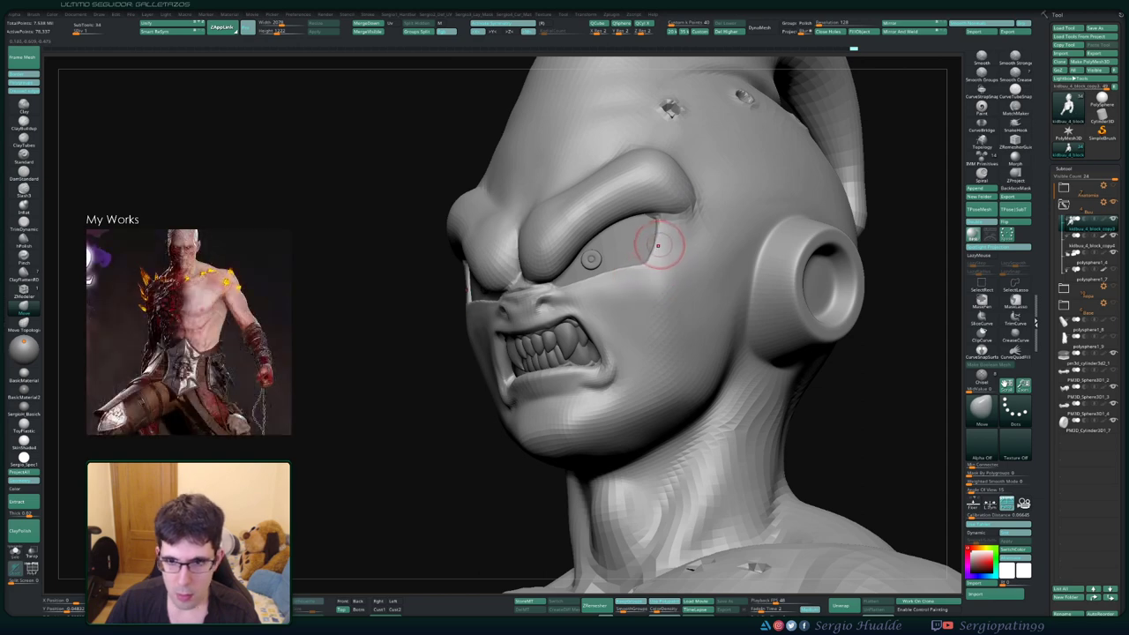
mouse_move(657, 245)
left_mouse_down()
mouse_move(637, 270)
mouse_move(637, 252)
left_mouse_up()
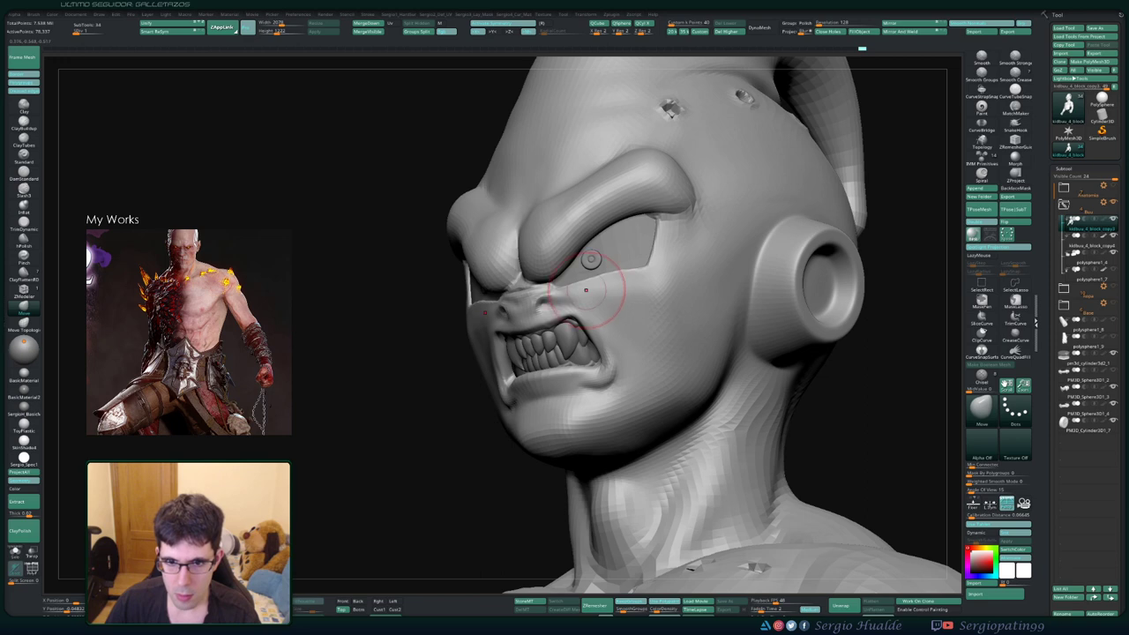
mouse_move(591, 258)
right_mouse_down()
mouse_move(606, 287)
mouse_move(598, 270)
right_mouse_up()
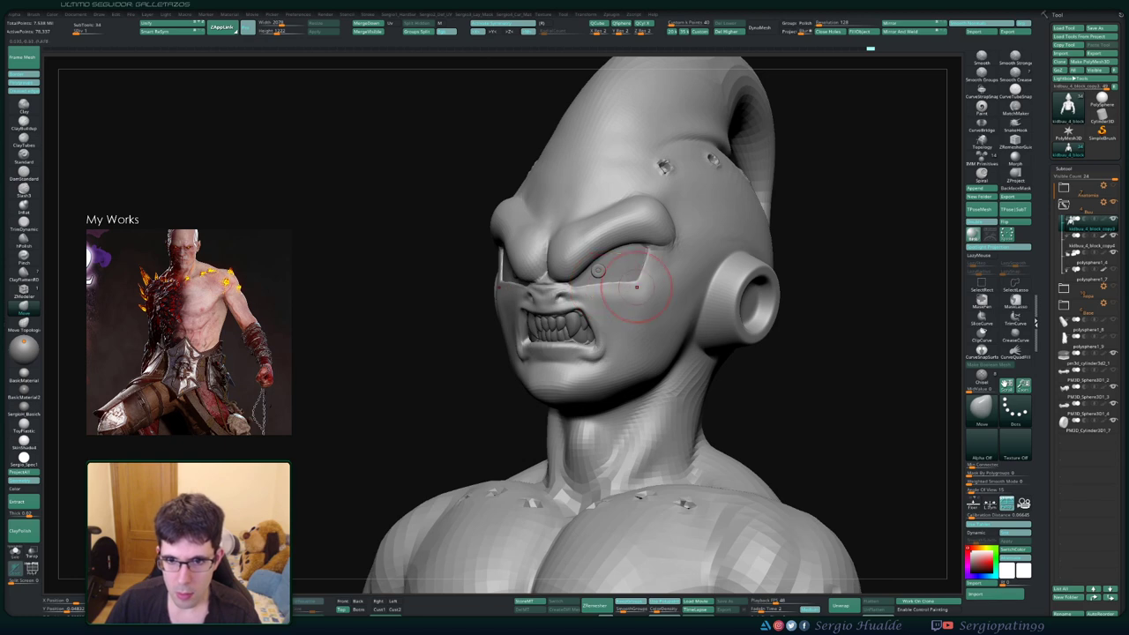
right_click_drag(638, 289, 582, 300)
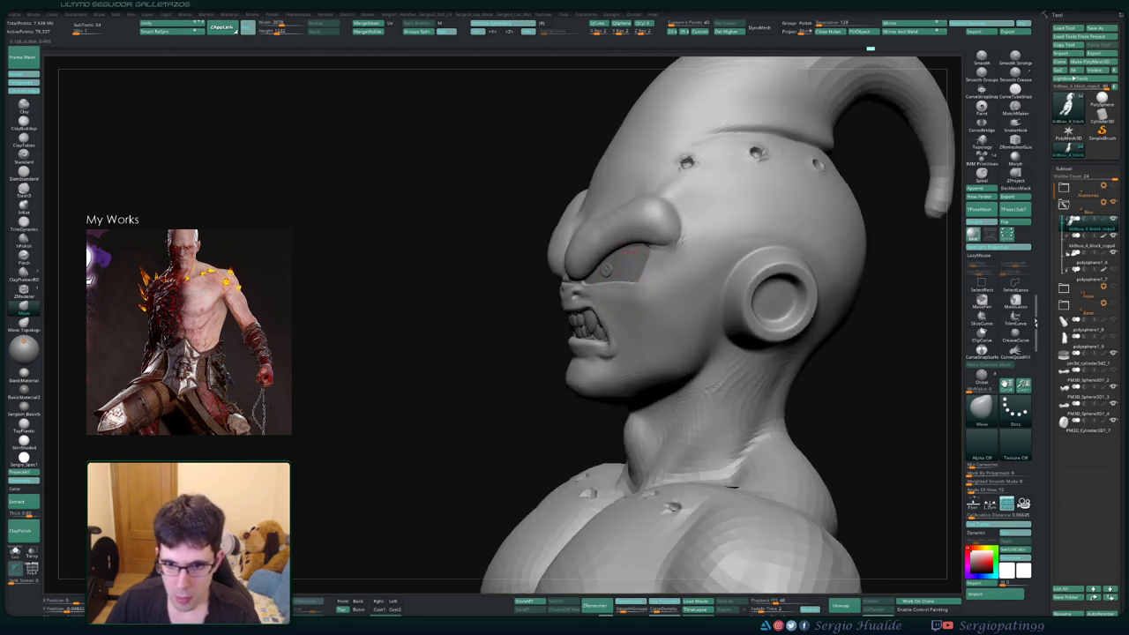
mouse_move(633, 289)
right_mouse_down()
mouse_move(623, 325)
mouse_move(607, 321)
mouse_move(598, 284)
right_mouse_up()
Zoom in close on the side of the face where the pupil piece sits
key("w")
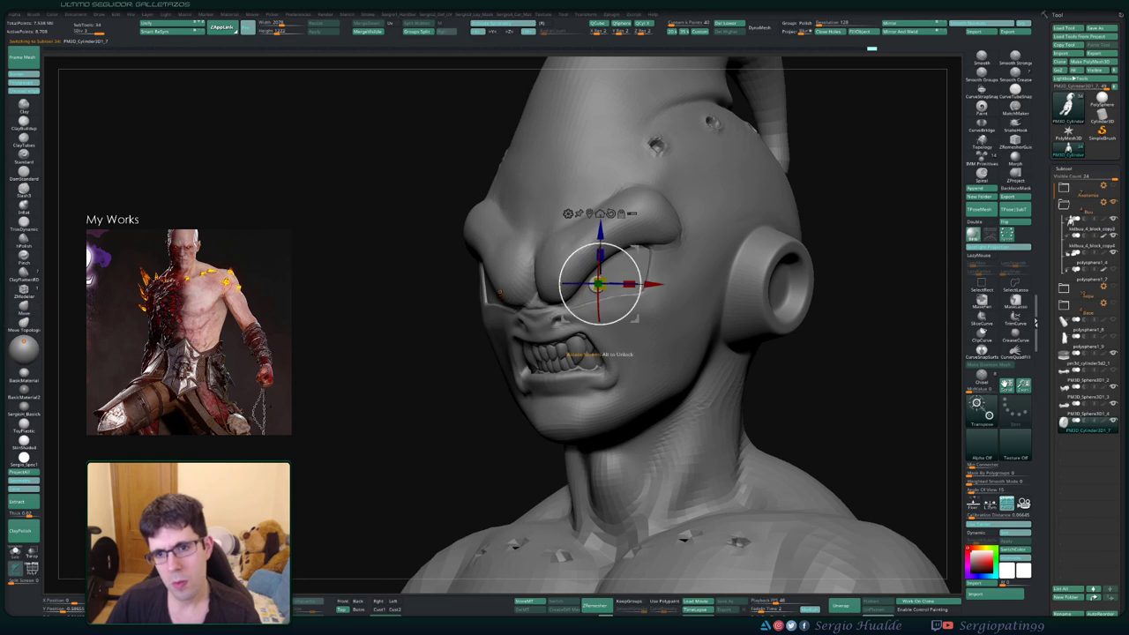
key("q")
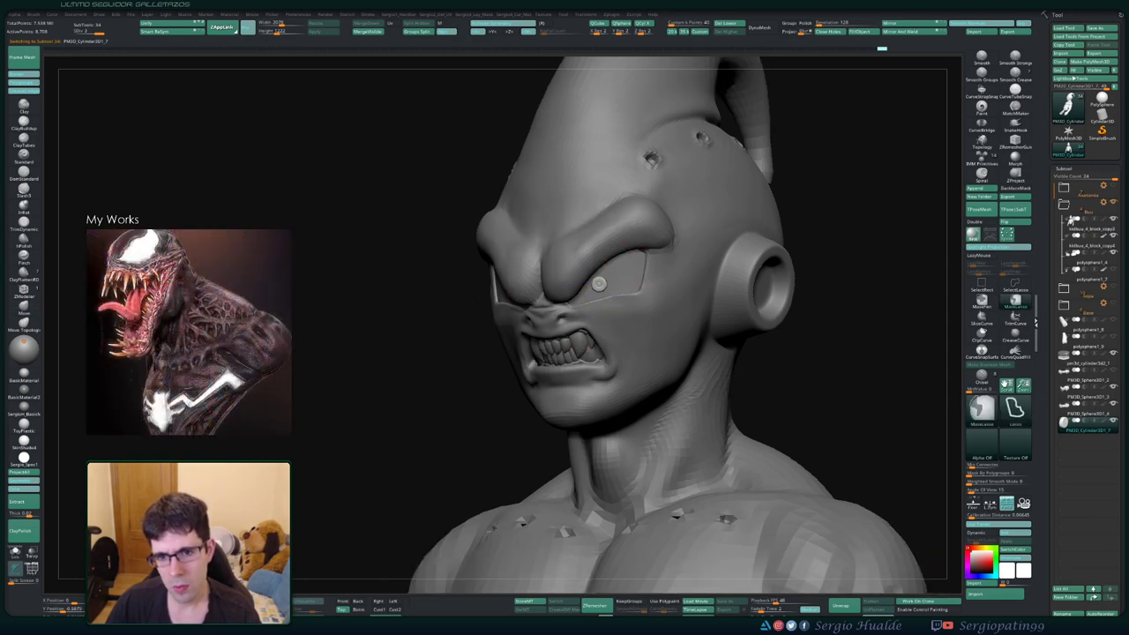
mouse_move(599, 283)
right_mouse_down("shift")
mouse_move(626, 315)
mouse_move(598, 294)
right_mouse_up("shift")
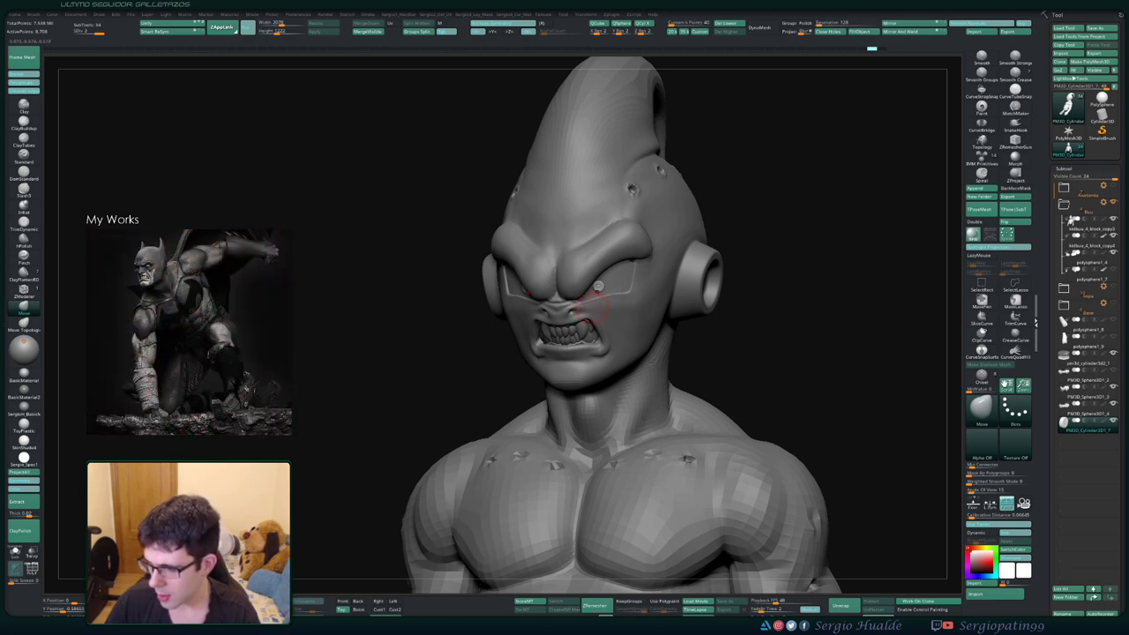
key("m")
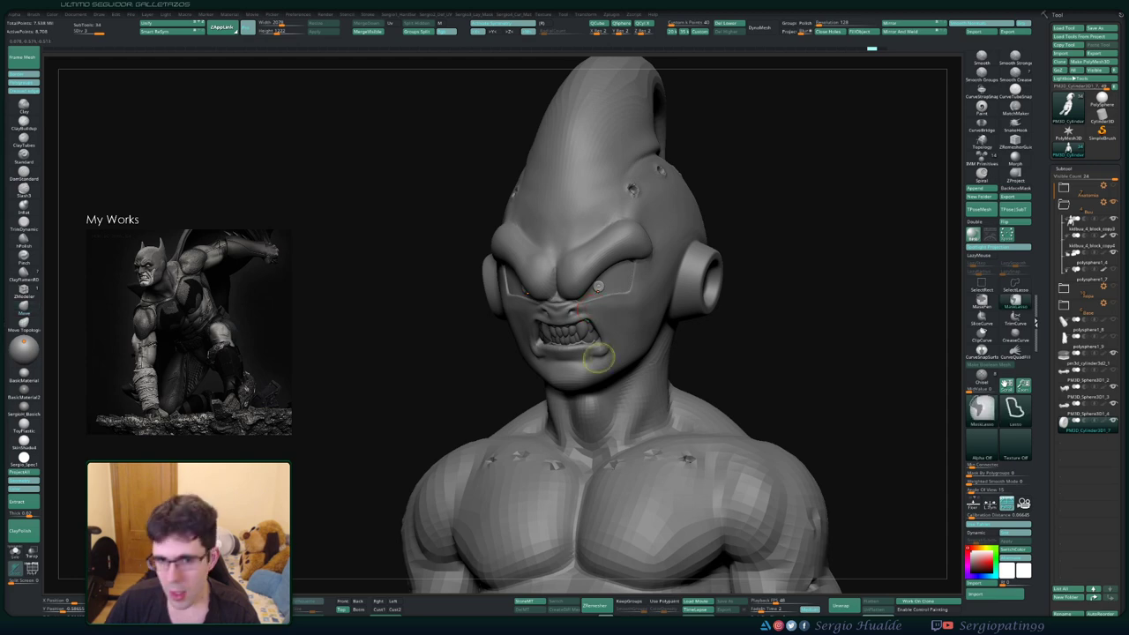
mouse_move(589, 304)
right_mouse_down("ctrl")
mouse_move(589, 335)
mouse_move(670, 335)
mouse_move(604, 283)
mouse_move(587, 366)
mouse_move(582, 339)
mouse_move(607, 318)
right_mouse_up("ctrl")
Rotate the pupil disc with the 3D gizmo to match the eye surface
key("w")
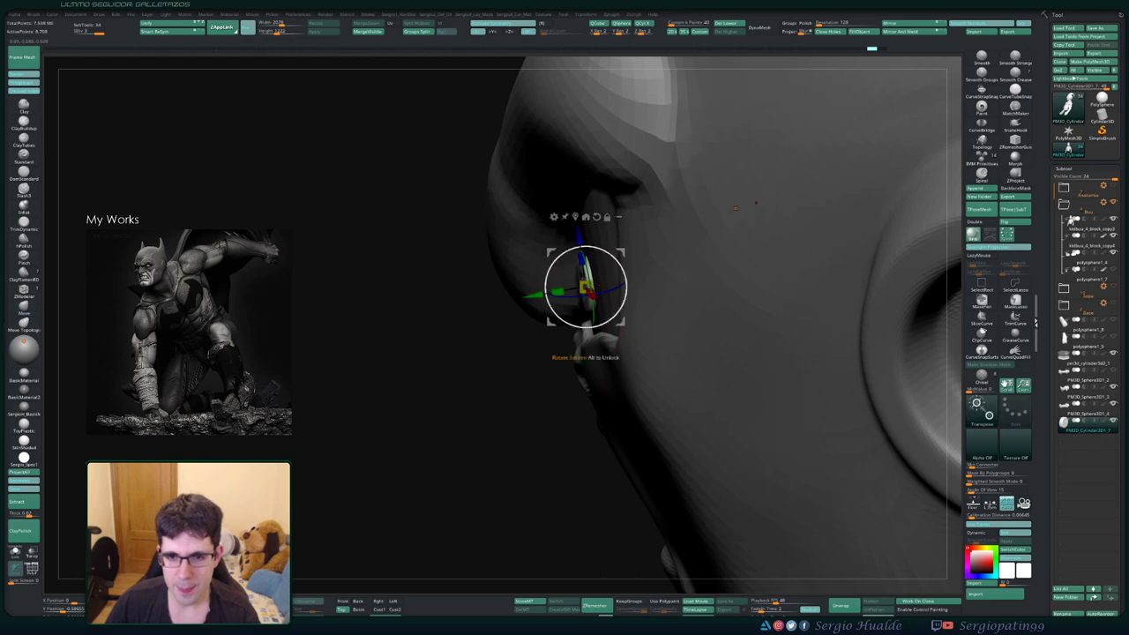
left_click_drag(582, 326, 584, 326)
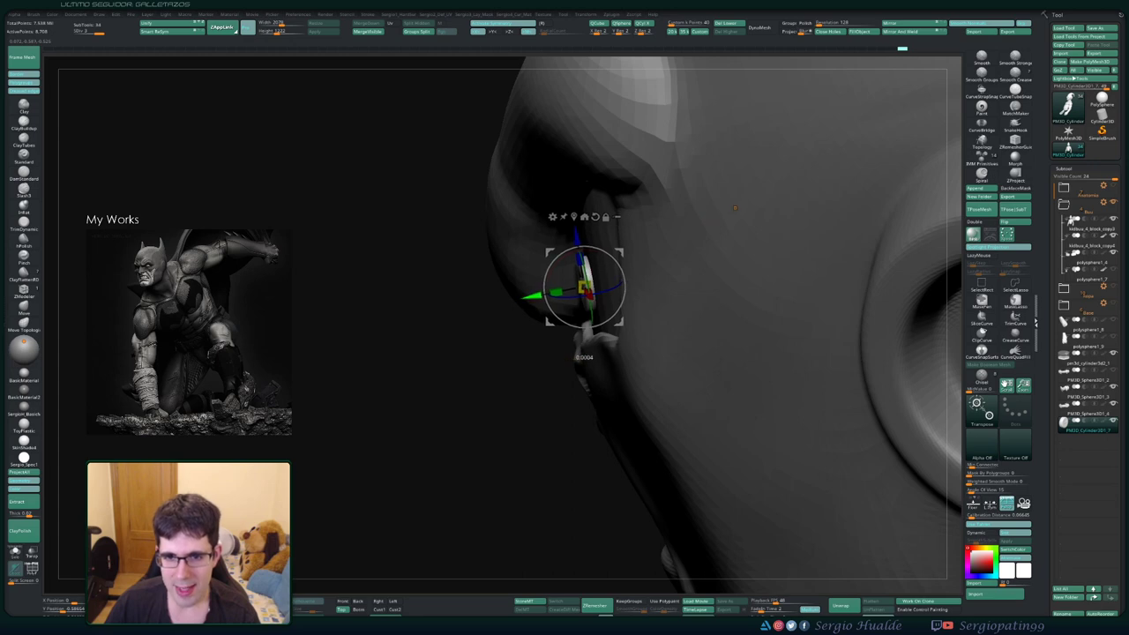
key("q")
left_click_drag(440, 353, 494, 352)
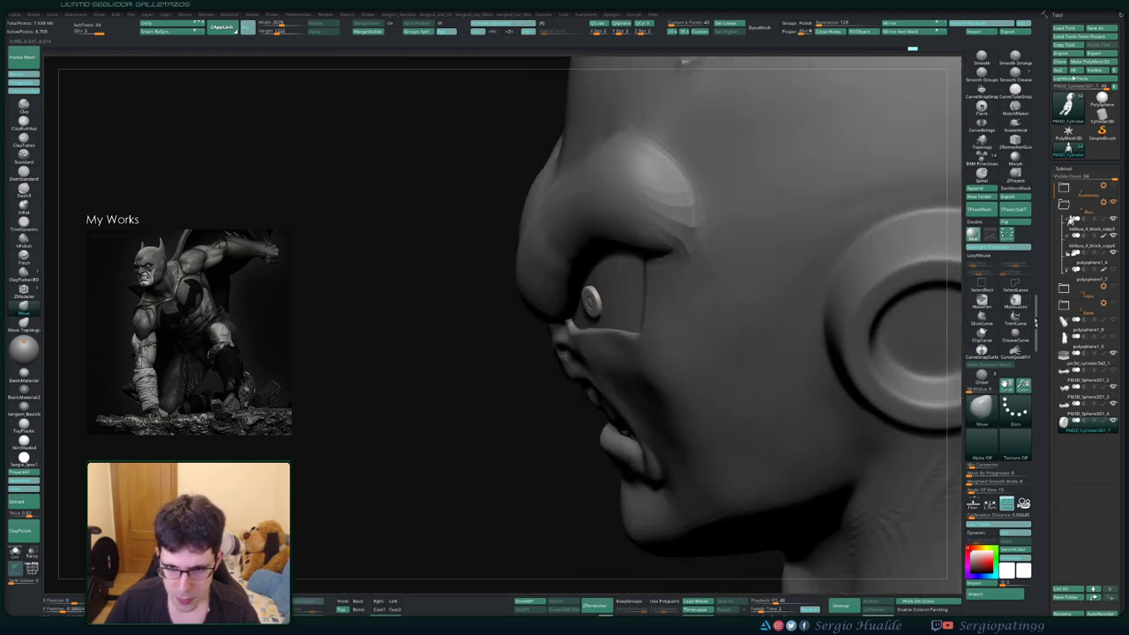
Scale the pupil disc slightly along one axis and check it from another angle
key("w")
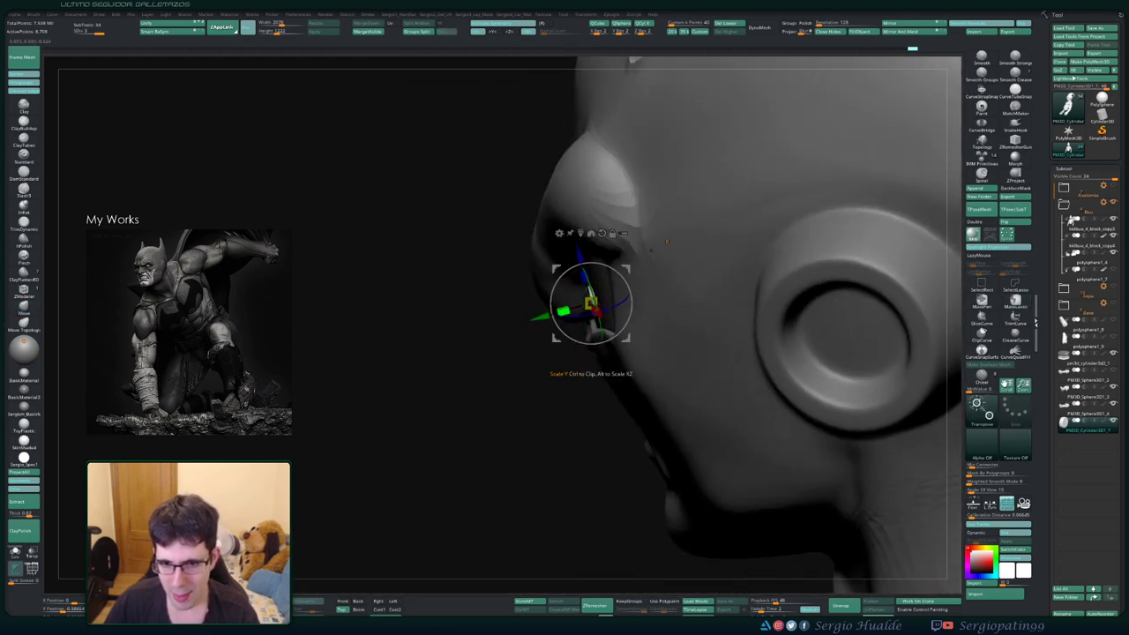
left_click(560, 311)
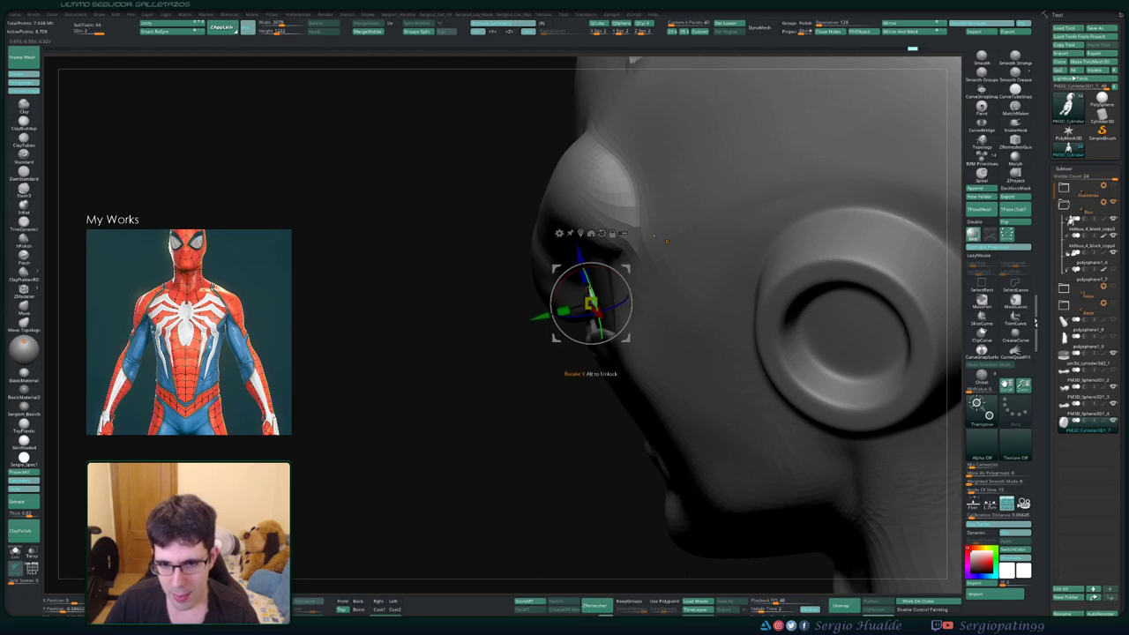
left_click_drag(667, 240, 788, 152)
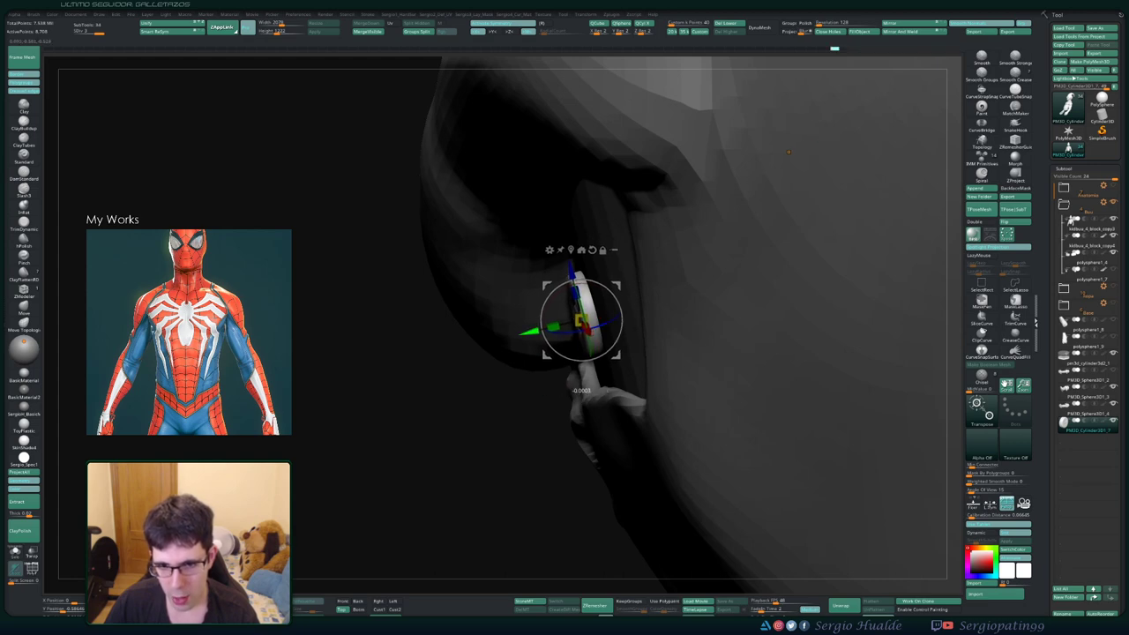
mouse_move(582, 390)
left_mouse_down()
mouse_move(598, 381)
mouse_move(626, 227)
left_mouse_up()
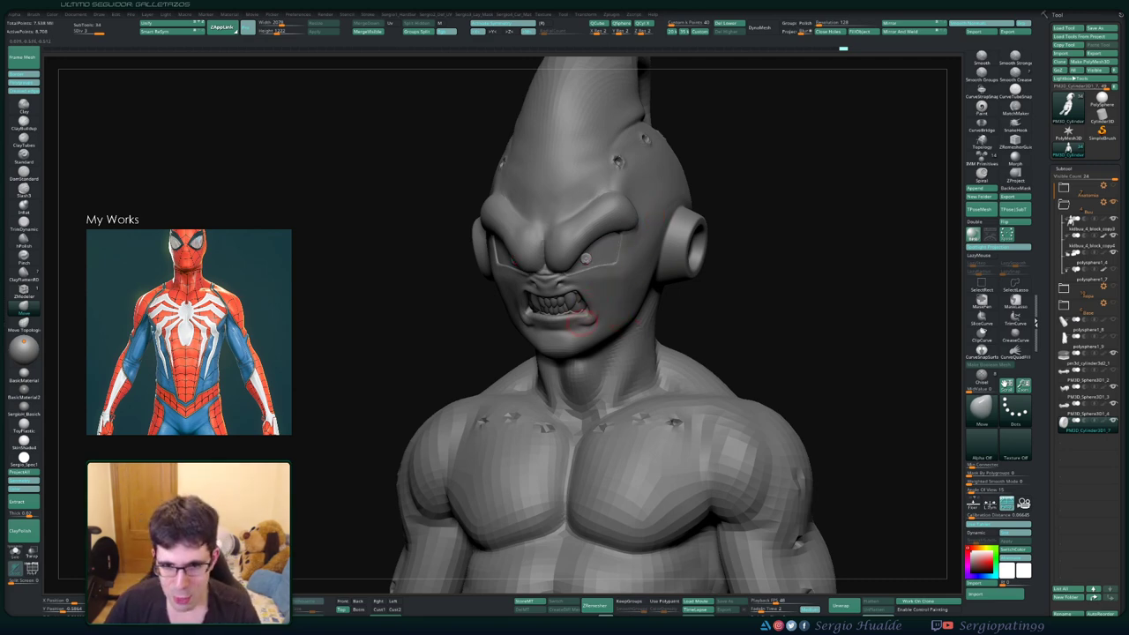
Frame the model, step up to the highest subdivision and zoom onto head and chest
key("f")
left_click_drag(597, 327, 672, 256)
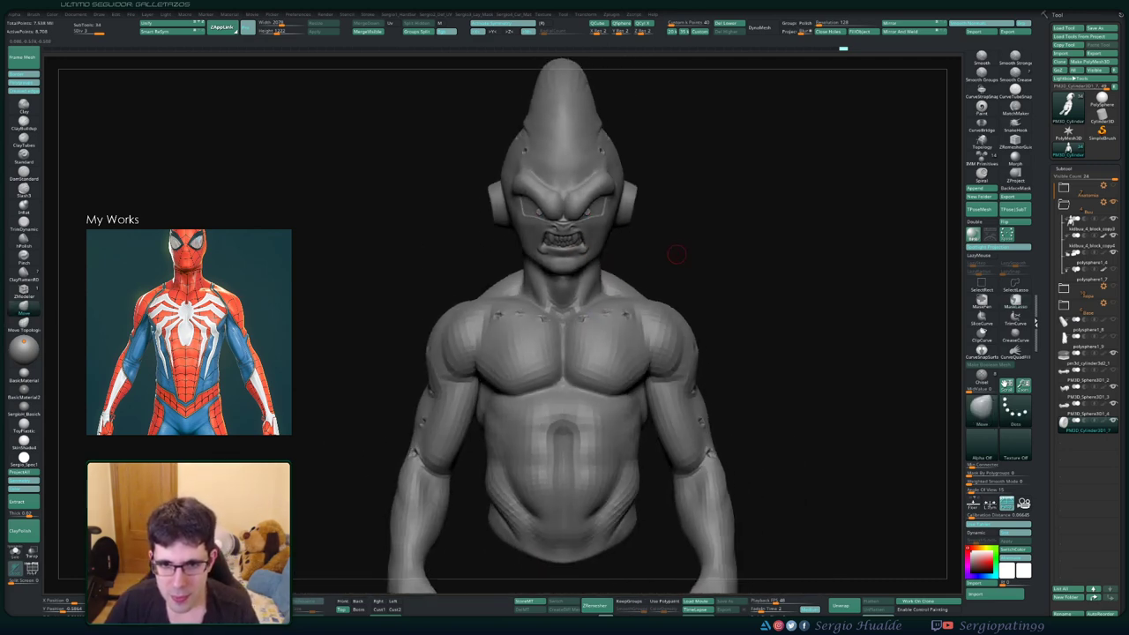
key("d")
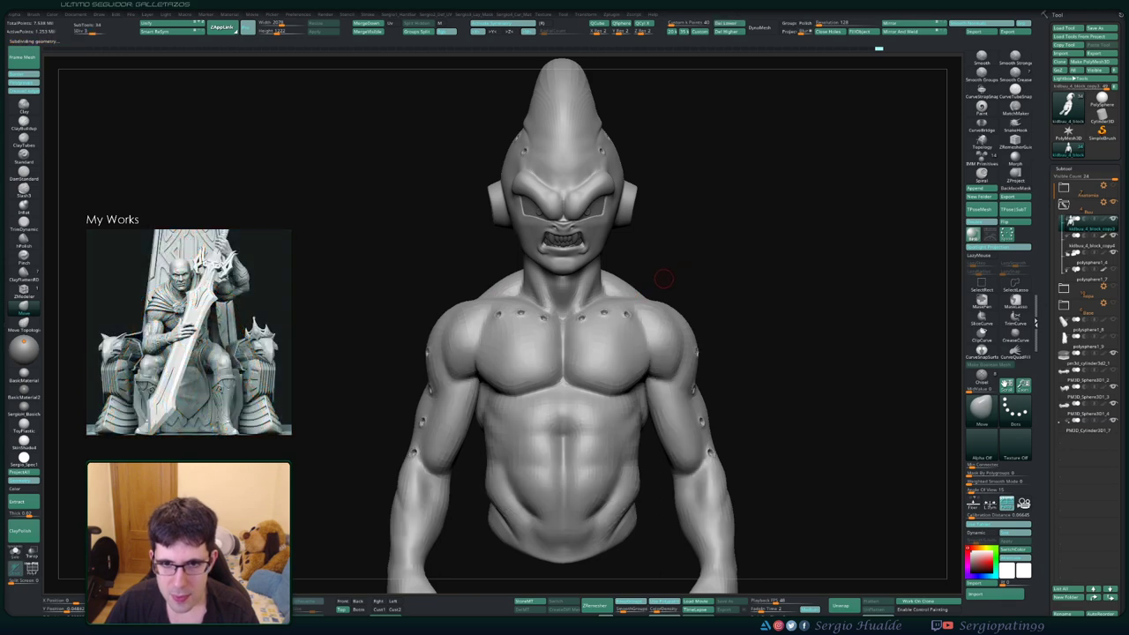
left_click_drag(674, 276, 548, 289)
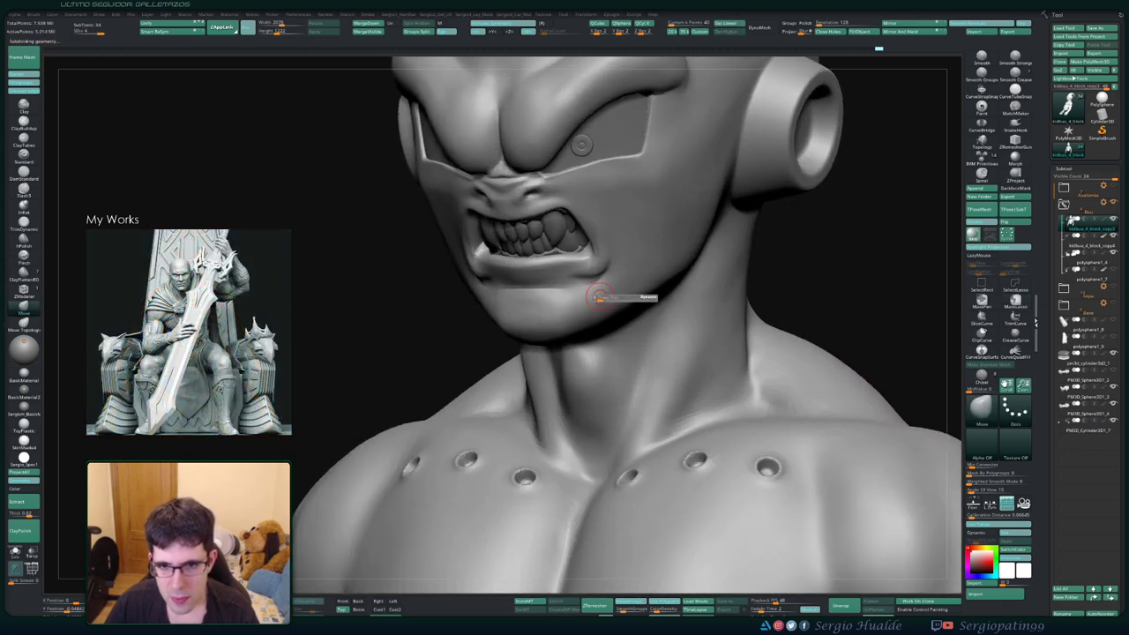
Smooth around the mouth from the front and left side
key("shift")
left_click_drag(627, 300, 529, 291)
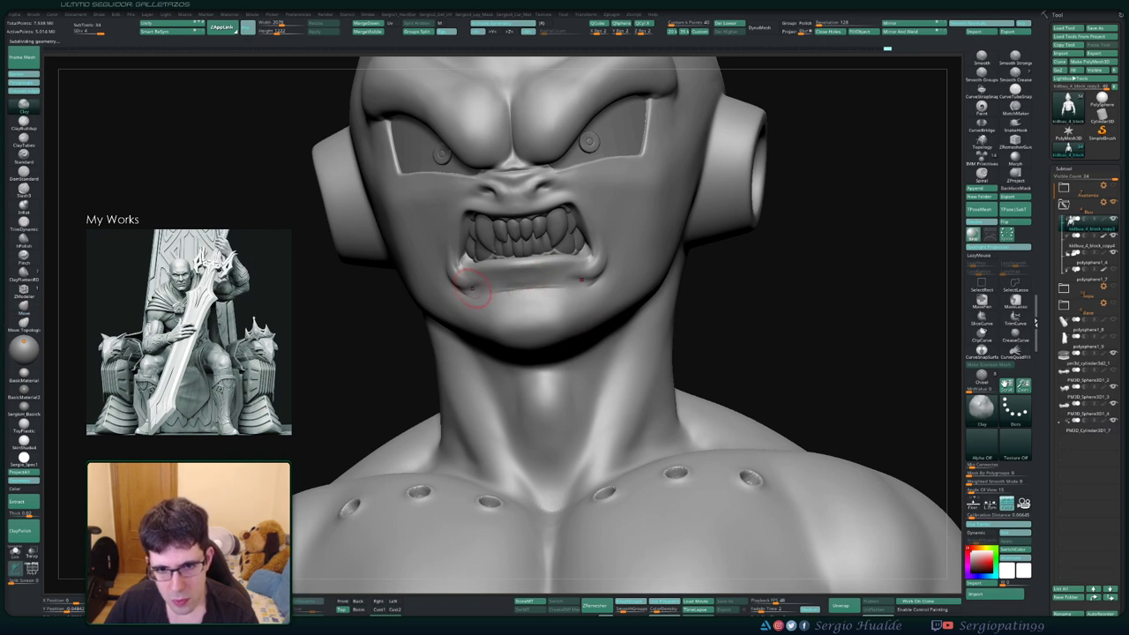
right_click_drag(555, 284, 491, 302)
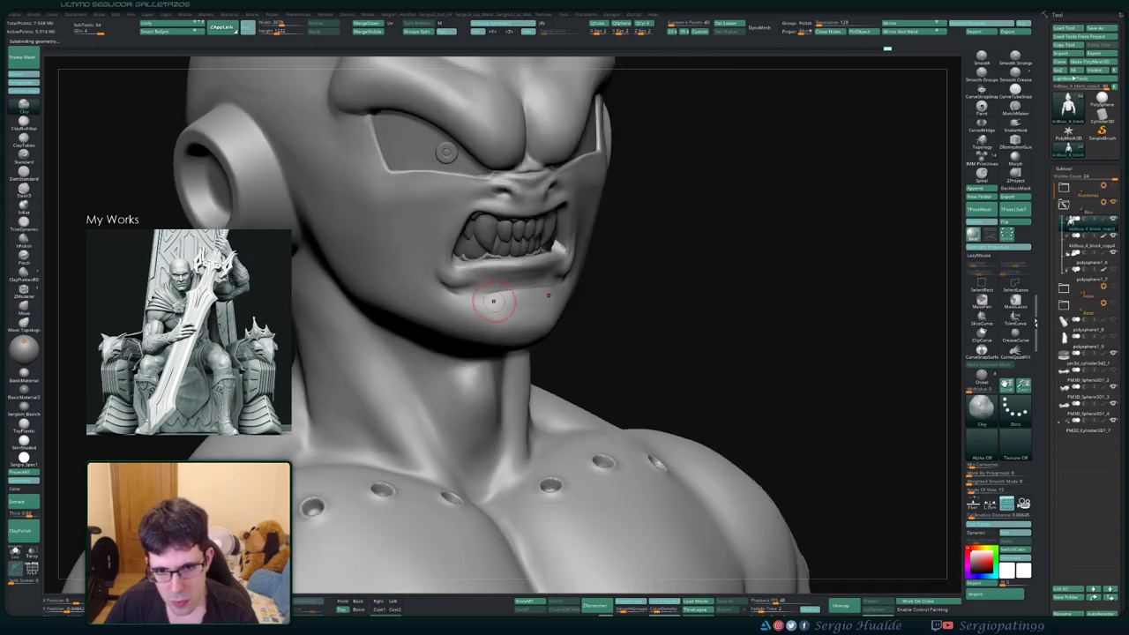
key("shift")
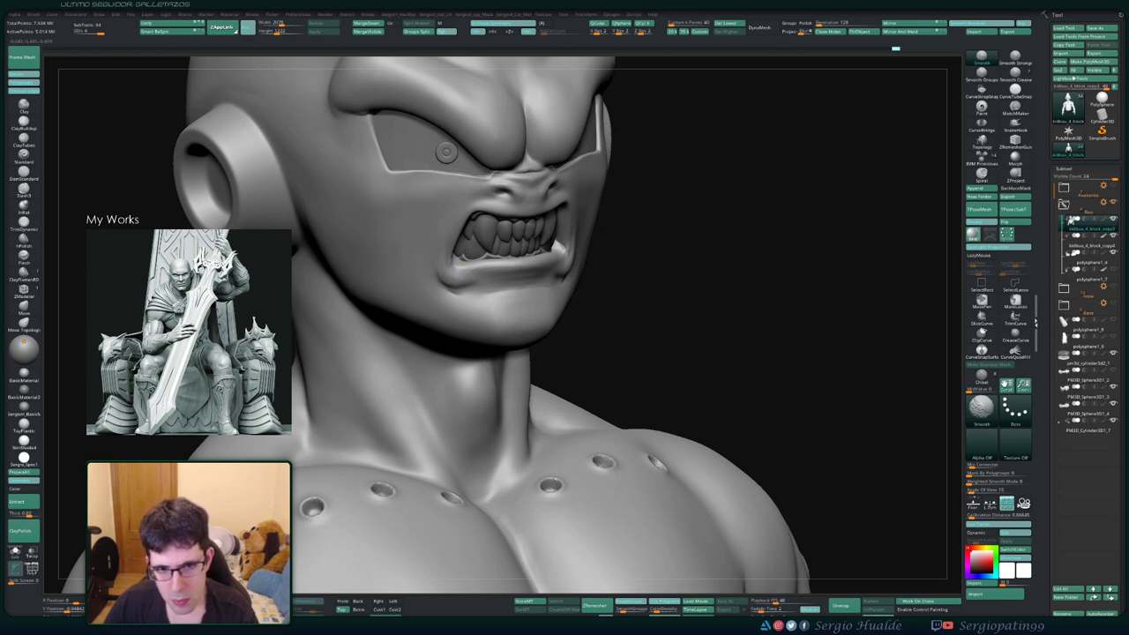
right_click_drag(494, 296, 538, 256)
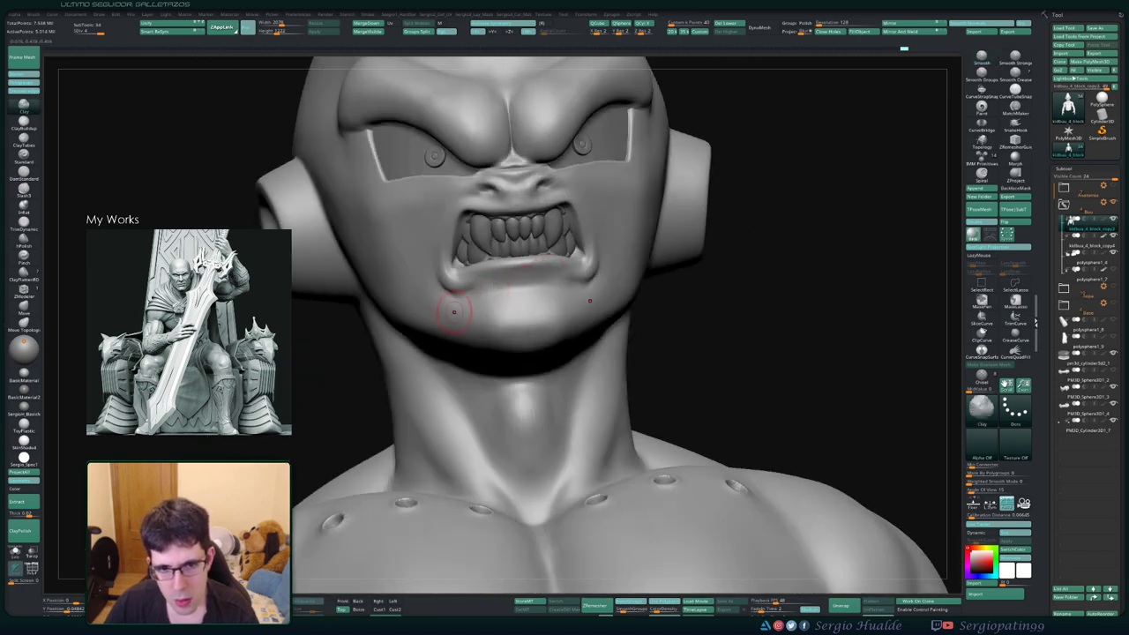
right_click_drag(469, 304, 512, 320)
Soften the right mouth corner and lower lip with Smooth
key("shift")
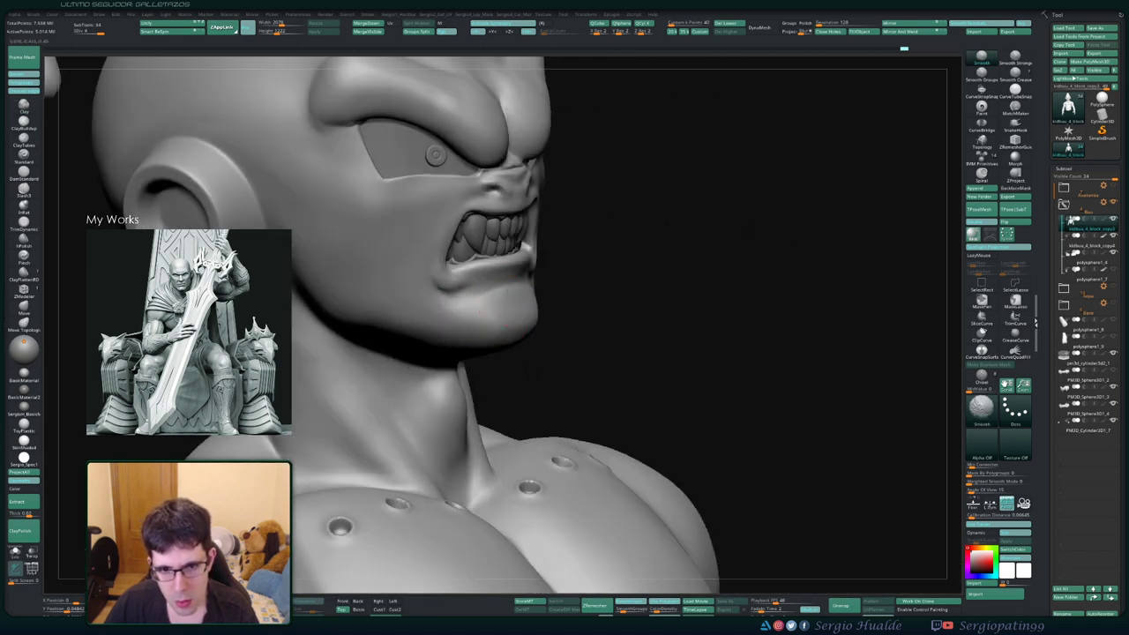
mouse_move(507, 286)
right_mouse_down()
mouse_move(467, 291)
mouse_move(574, 277)
right_mouse_up()
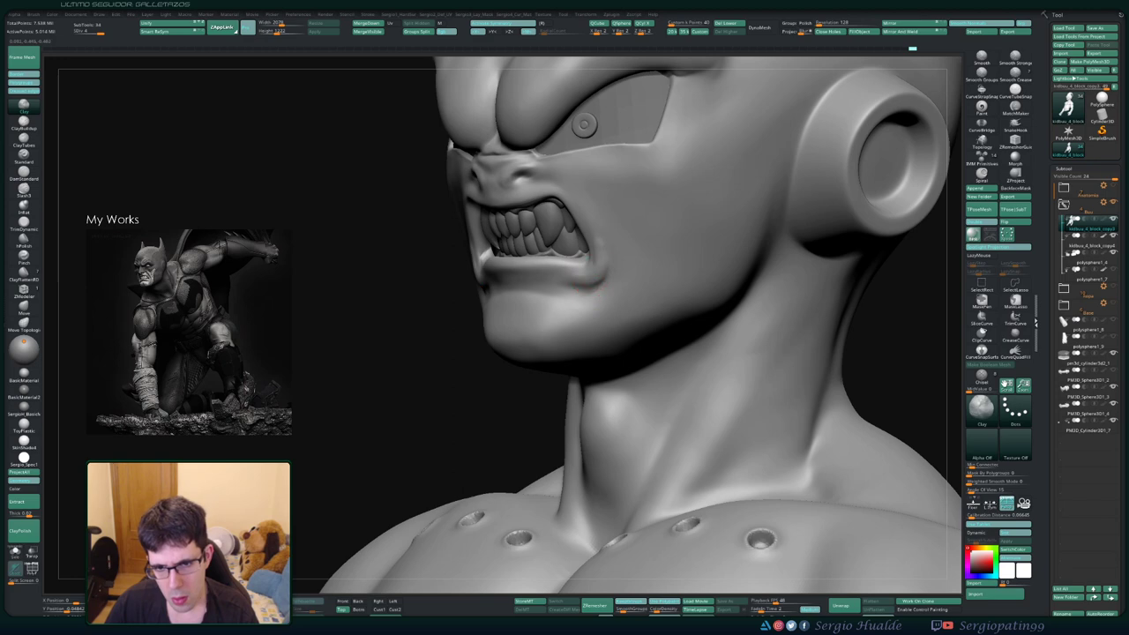
key("shift")
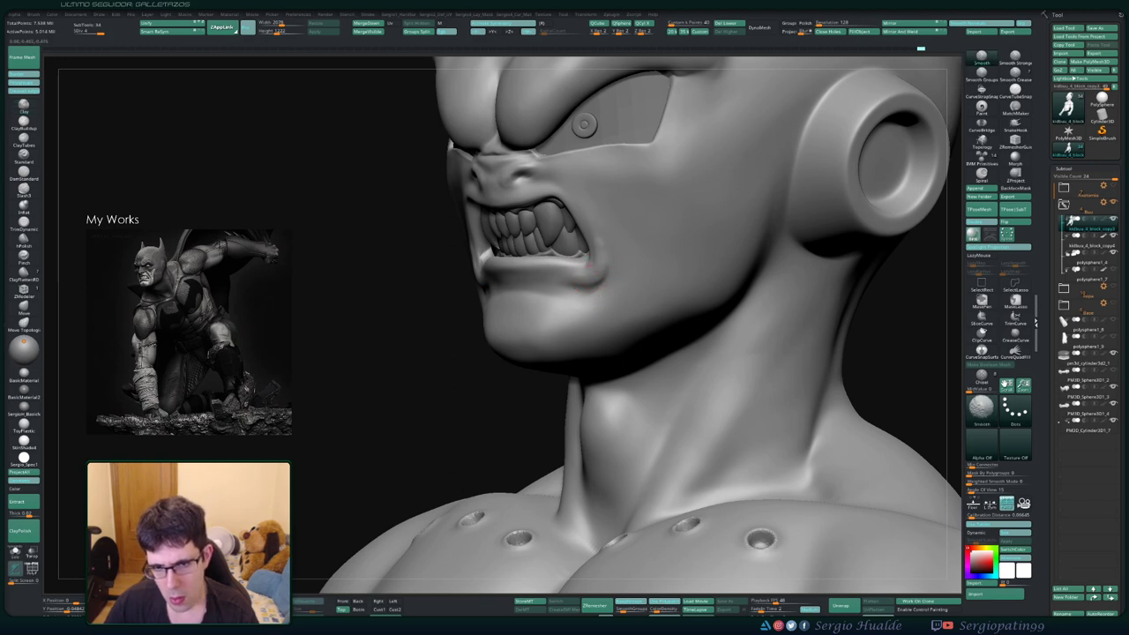
mouse_move(584, 297)
right_mouse_down()
mouse_move(605, 209)
mouse_move(608, 298)
right_mouse_up()
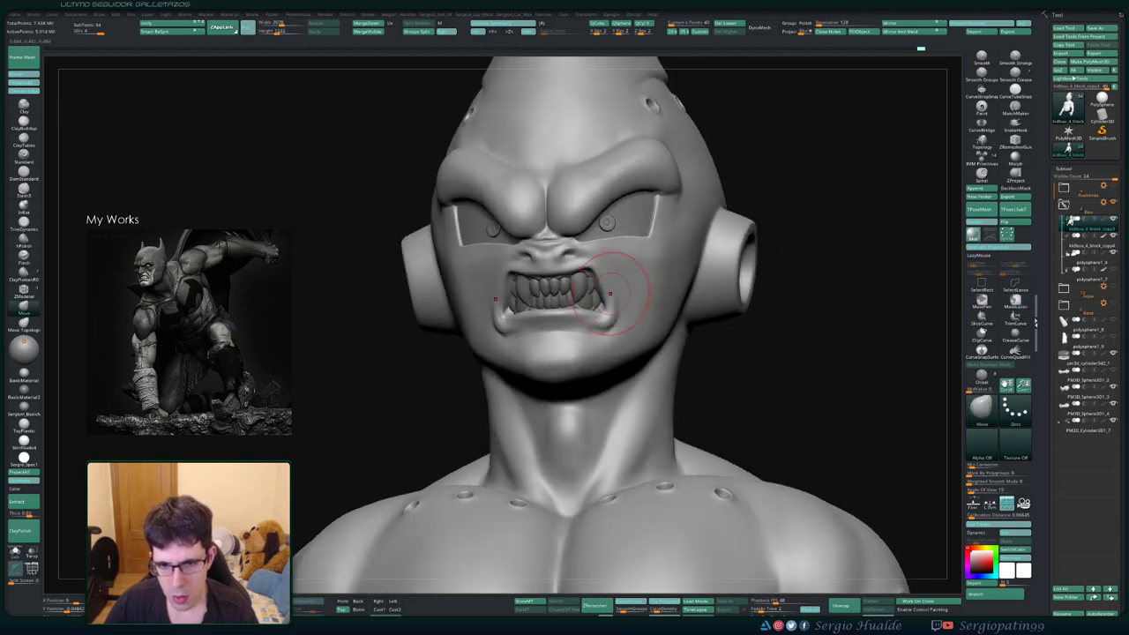
left_click_drag(606, 284, 628, 284, "shift")
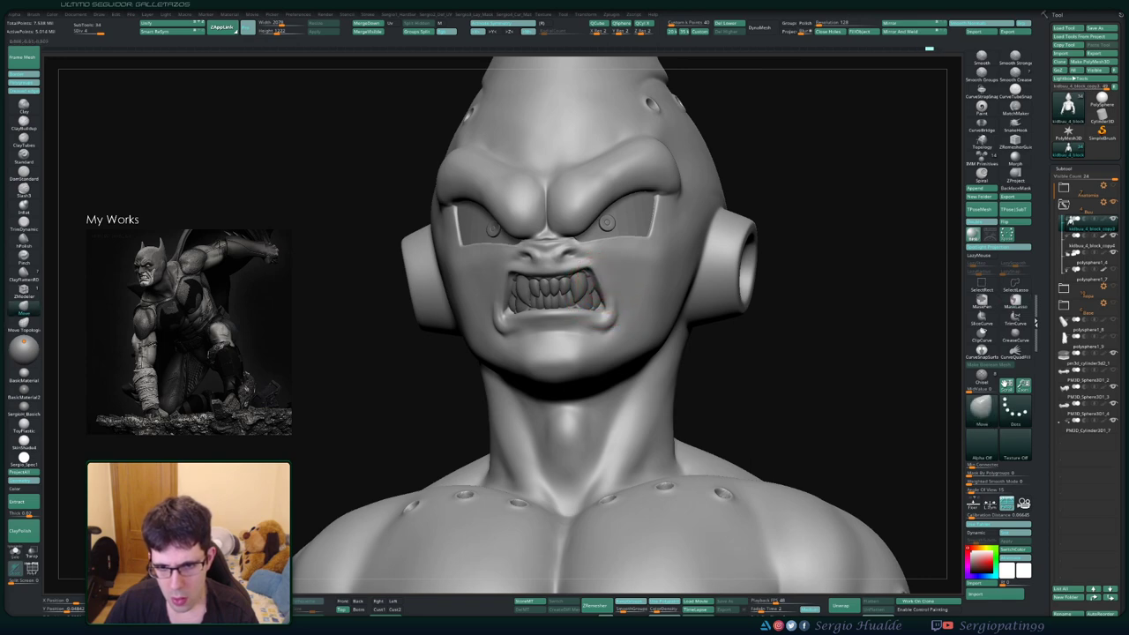
right_click_drag(598, 289, 534, 299)
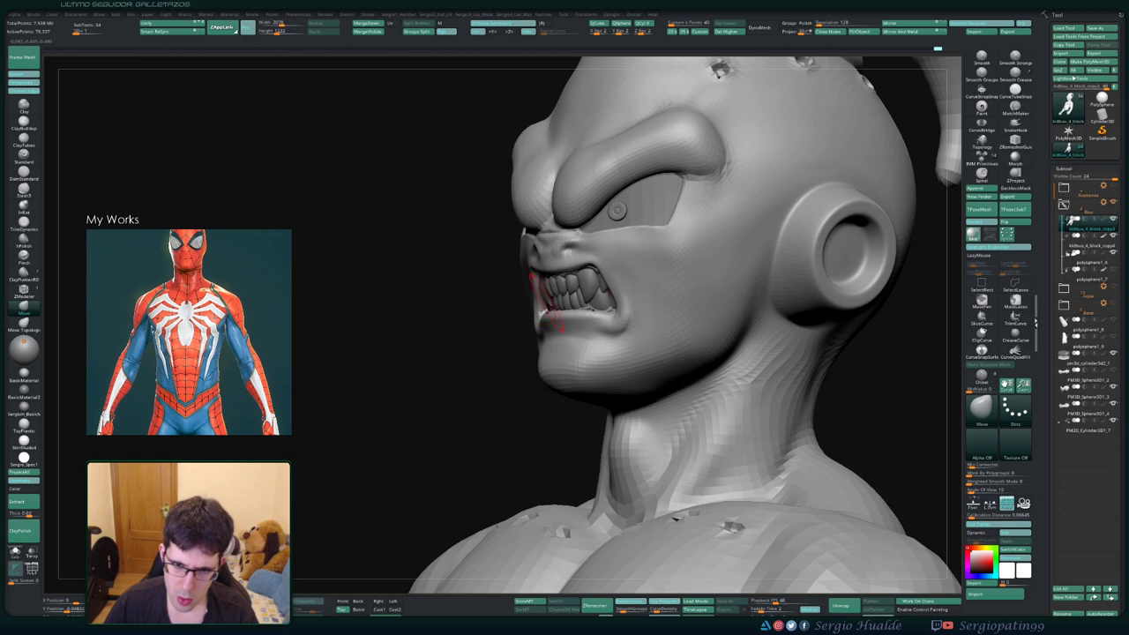
Orbit the face through three-quarter and near-profile views to a nearly frontal view
mouse_move(542, 298)
right_mouse_down()
mouse_move(527, 305)
mouse_move(520, 282)
right_mouse_up()
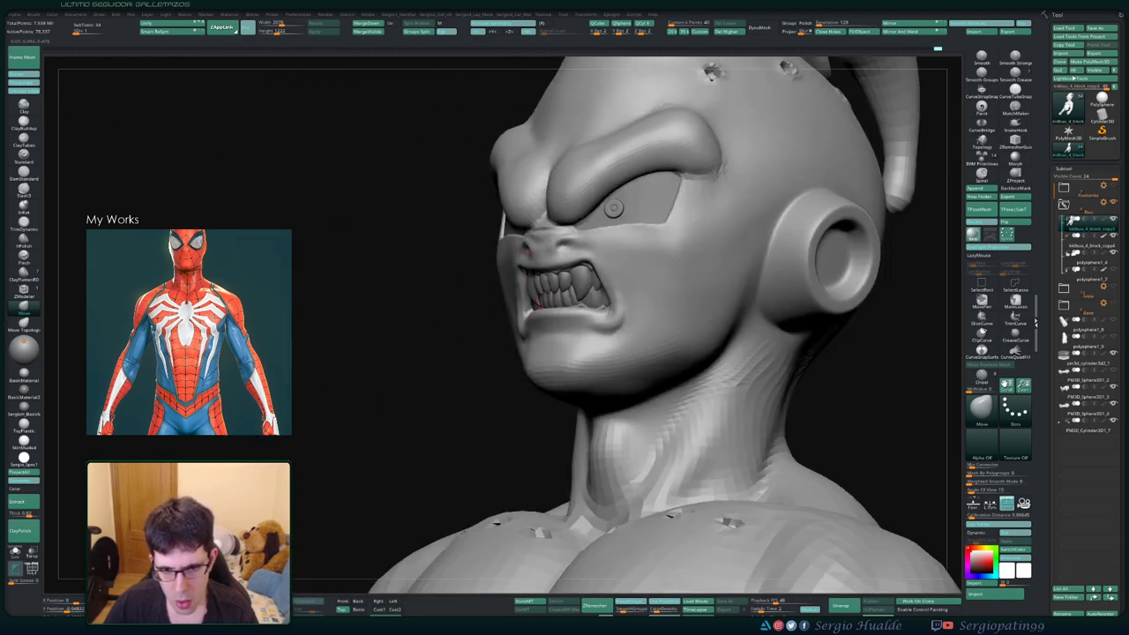
mouse_move(529, 282)
right_mouse_down()
mouse_move(569, 304)
mouse_move(544, 280)
mouse_move(554, 275)
mouse_move(565, 326)
mouse_move(547, 278)
right_mouse_up()
mouse_move(589, 315)
right_mouse_down("alt")
mouse_move(573, 291)
mouse_move(517, 265)
mouse_move(507, 287)
mouse_move(529, 265)
mouse_move(498, 291)
right_mouse_up("alt")
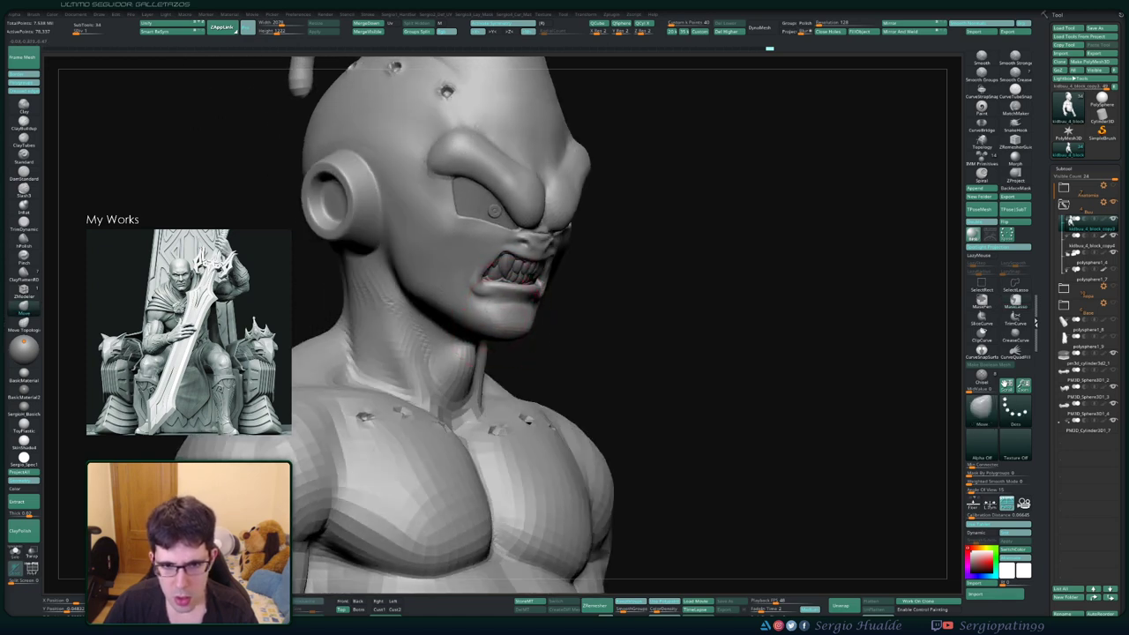
mouse_move(518, 319)
right_mouse_down()
mouse_move(557, 304)
mouse_move(553, 291)
right_mouse_up()
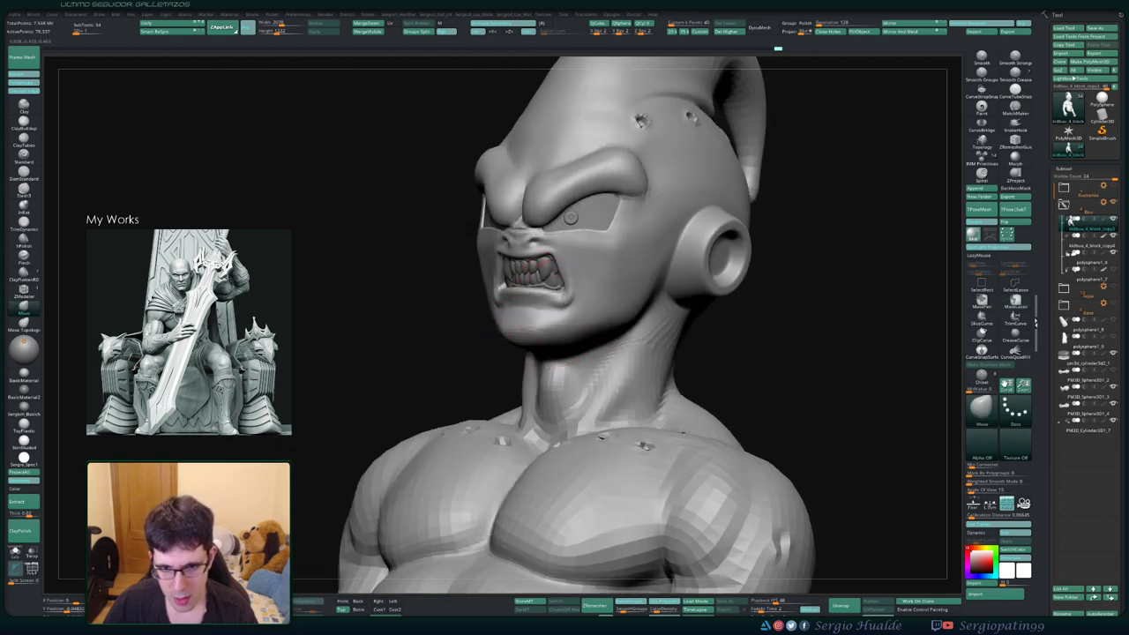
mouse_move(529, 334)
right_mouse_down()
mouse_move(540, 334)
mouse_move(524, 342)
right_mouse_up()
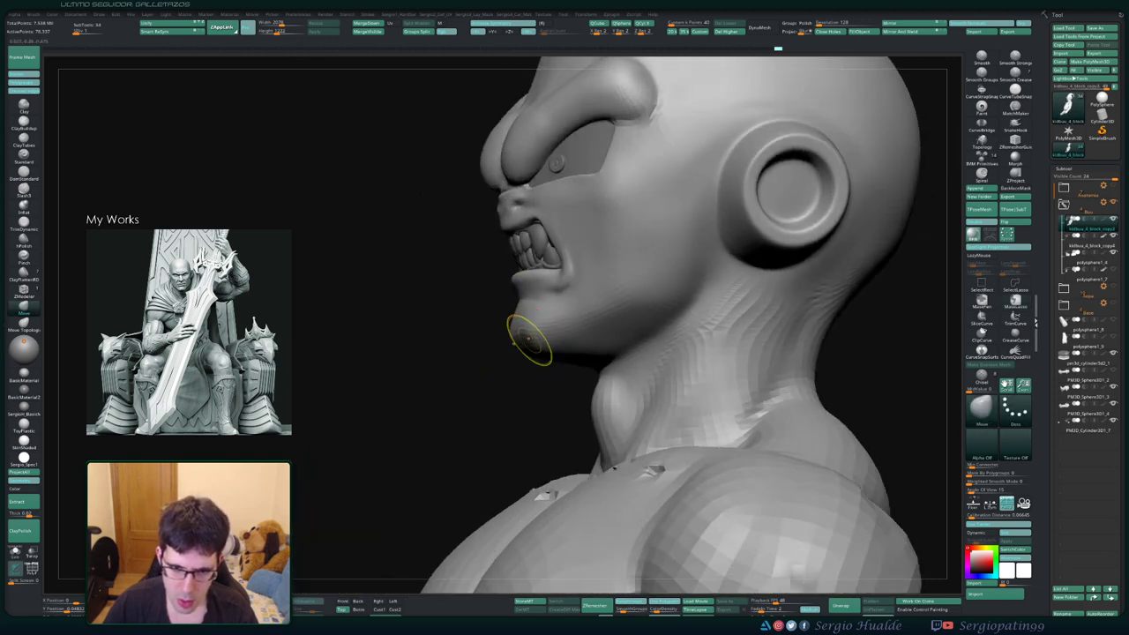
Drop a subdivision level and try a trim brush, then return to high level and Move
key("shift+d")
key("b")
key("t")
key("d")
mouse_move(518, 344)
right_mouse_down()
mouse_move(542, 327)
mouse_move(536, 341)
right_mouse_up()
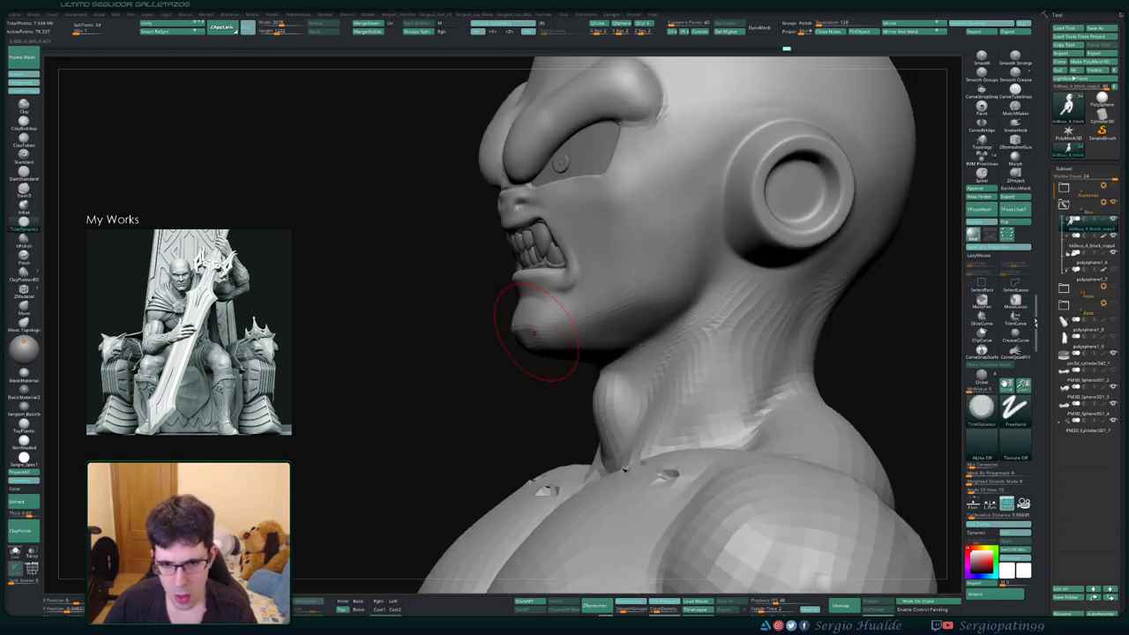
key("d")
key("b")
key("m")
key("v")
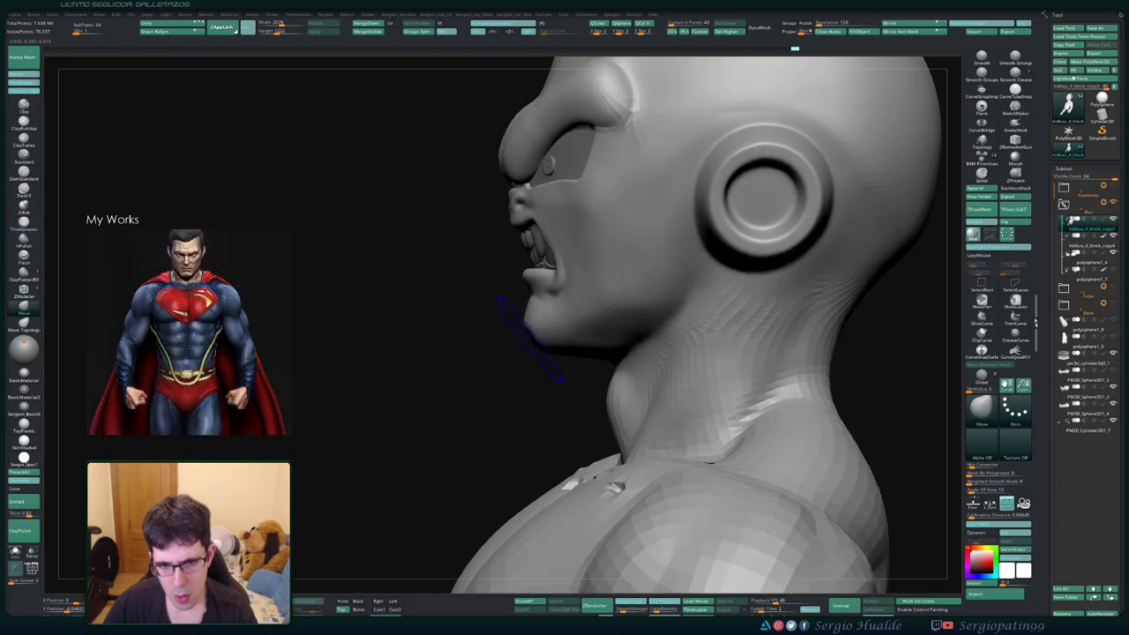
Check the teeth, select DamStandard, and pull back to the full bust in three-quarter view
mouse_move(529, 339)
right_mouse_down()
mouse_move(507, 353)
mouse_move(517, 327)
right_mouse_up()
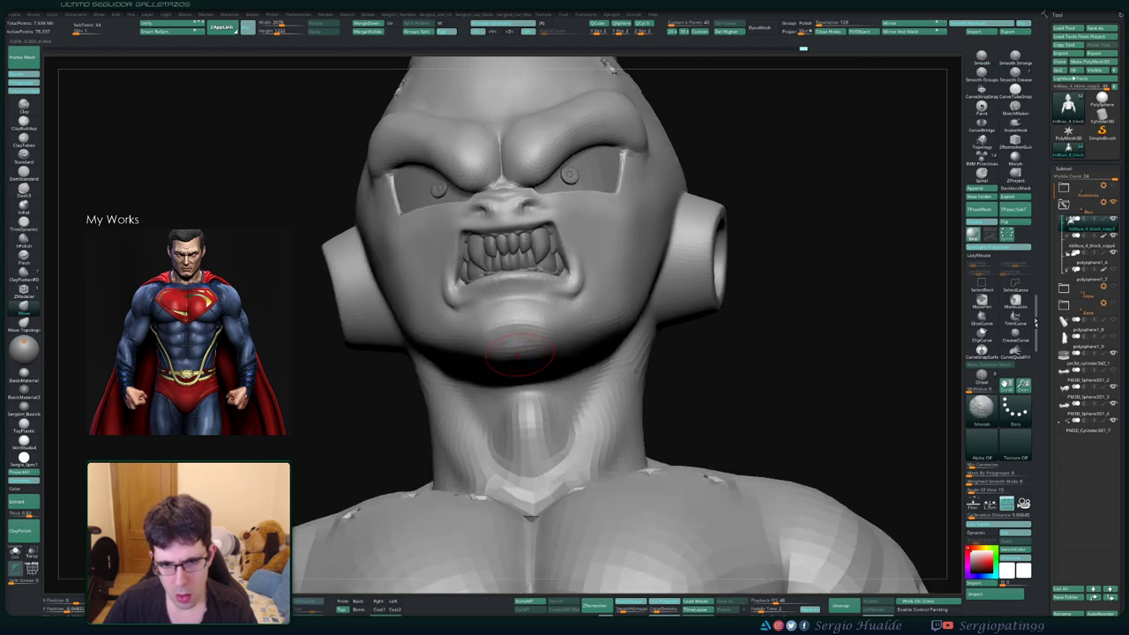
mouse_move(498, 340)
right_mouse_down()
mouse_move(525, 328)
mouse_move(583, 354)
right_mouse_up()
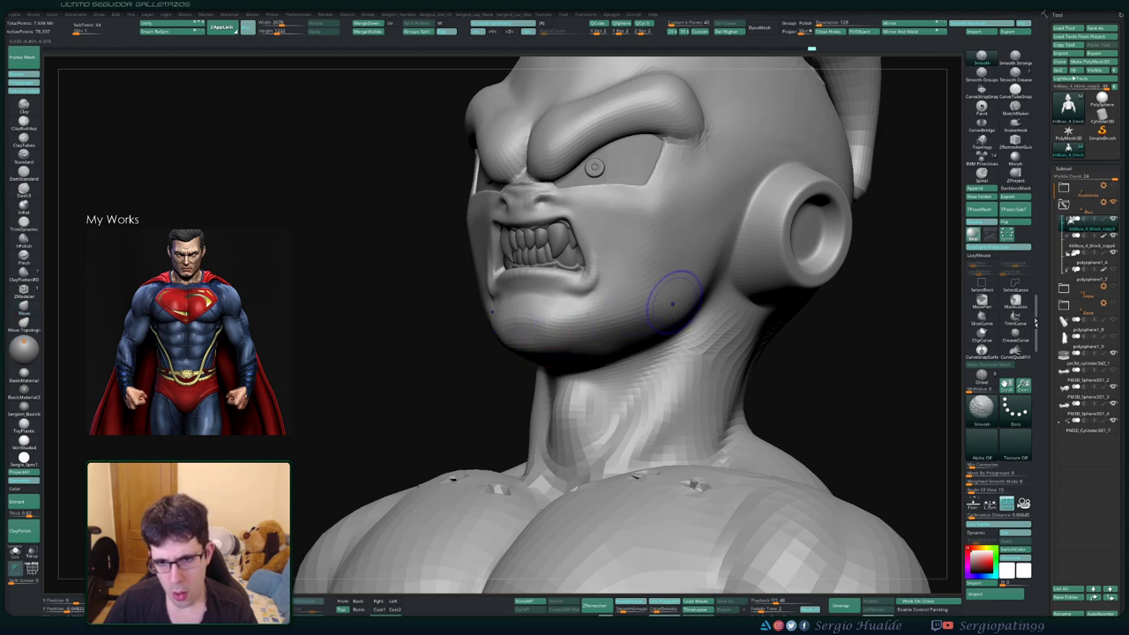
right_click_drag(667, 297, 555, 310)
key("b")
key("d")
key("s")
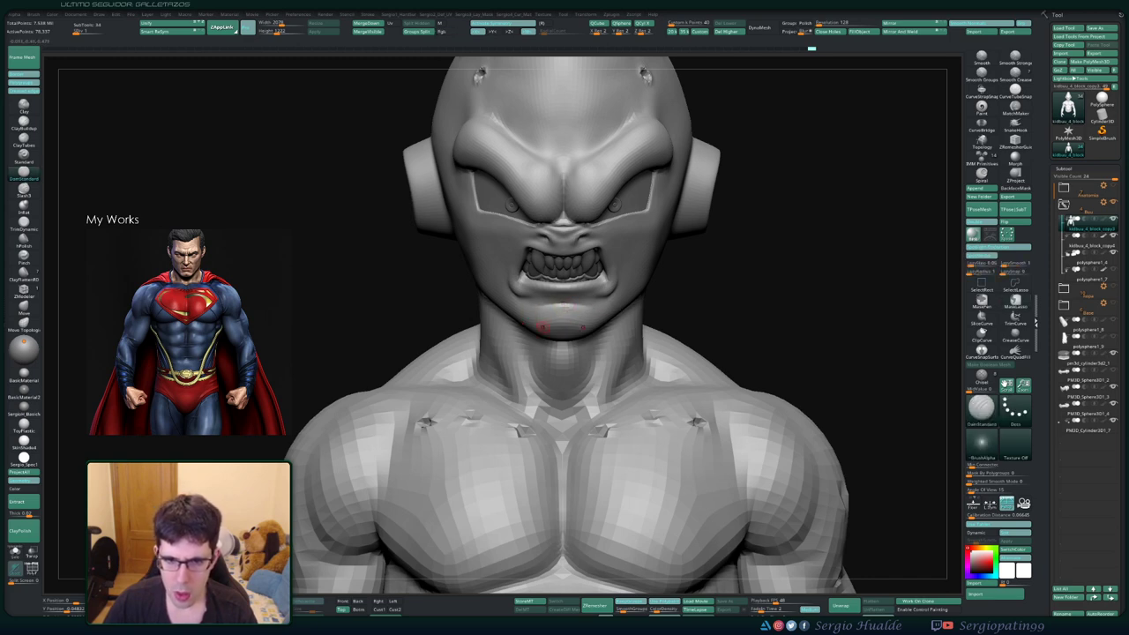
mouse_move(542, 327)
right_mouse_down("ctrl")
mouse_move(538, 370)
mouse_move(533, 304)
mouse_move(576, 247)
mouse_move(564, 264)
mouse_move(564, 352)
right_mouse_up("ctrl")
left_click_drag(629, 282, 633, 282)
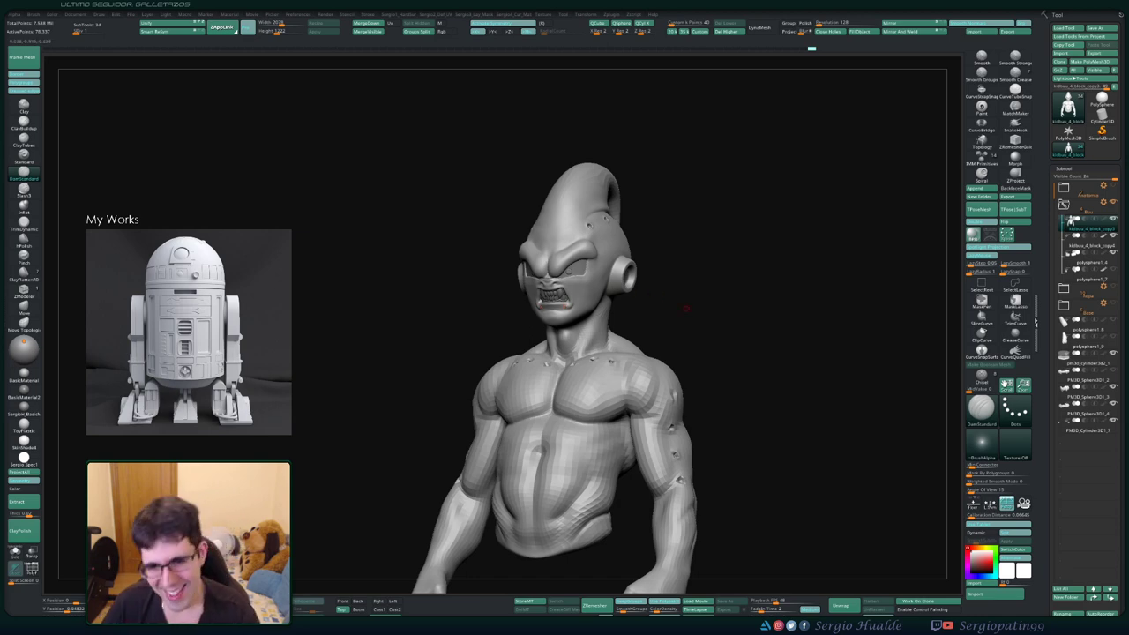
Orbit the bust from front view round to a side profile
left_click_drag(685, 307, 617, 309)
mouse_move(750, 264)
left_mouse_down("alt")
mouse_move(750, 317)
mouse_move(775, 317)
mouse_move(732, 317)
mouse_move(750, 220)
left_mouse_up("alt")
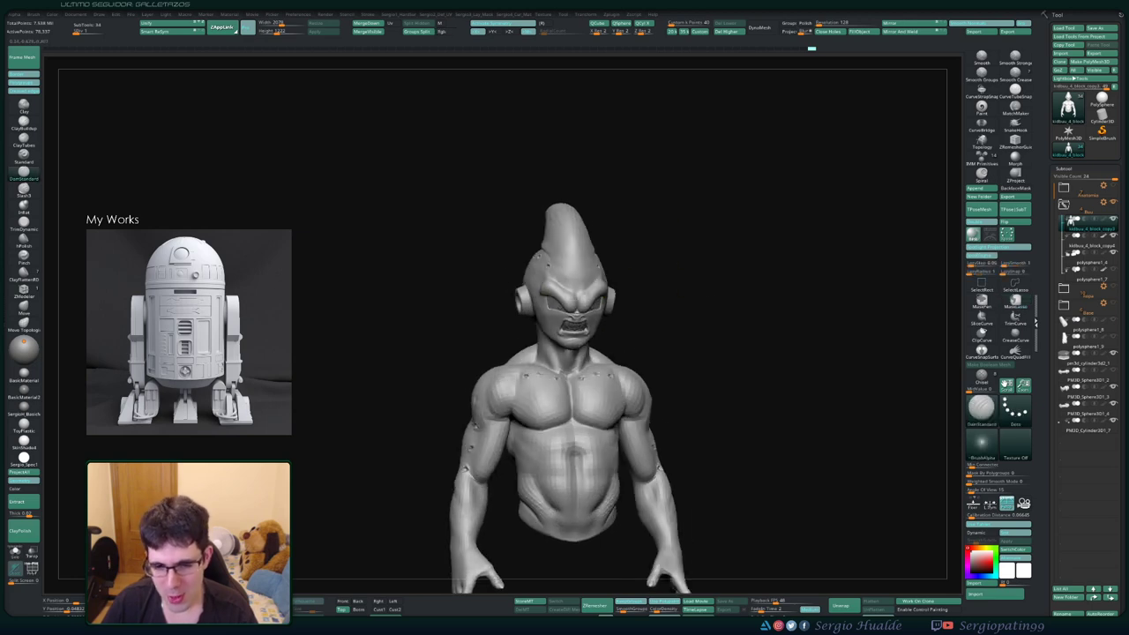
left_click_drag(657, 285, 703, 284)
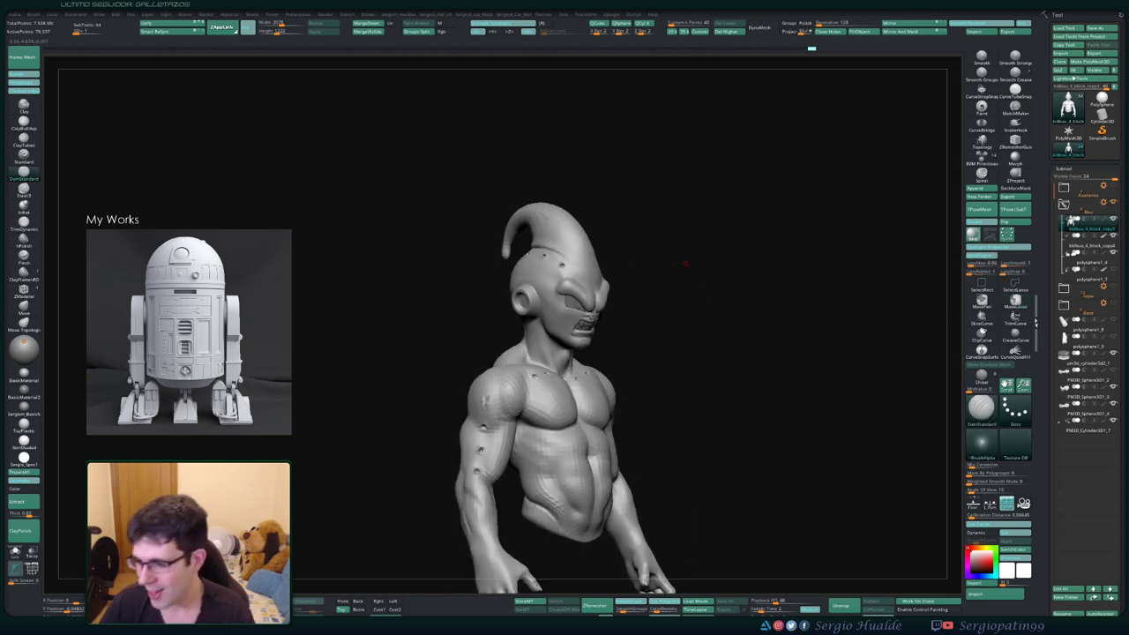
left_click_drag(674, 306, 637, 337)
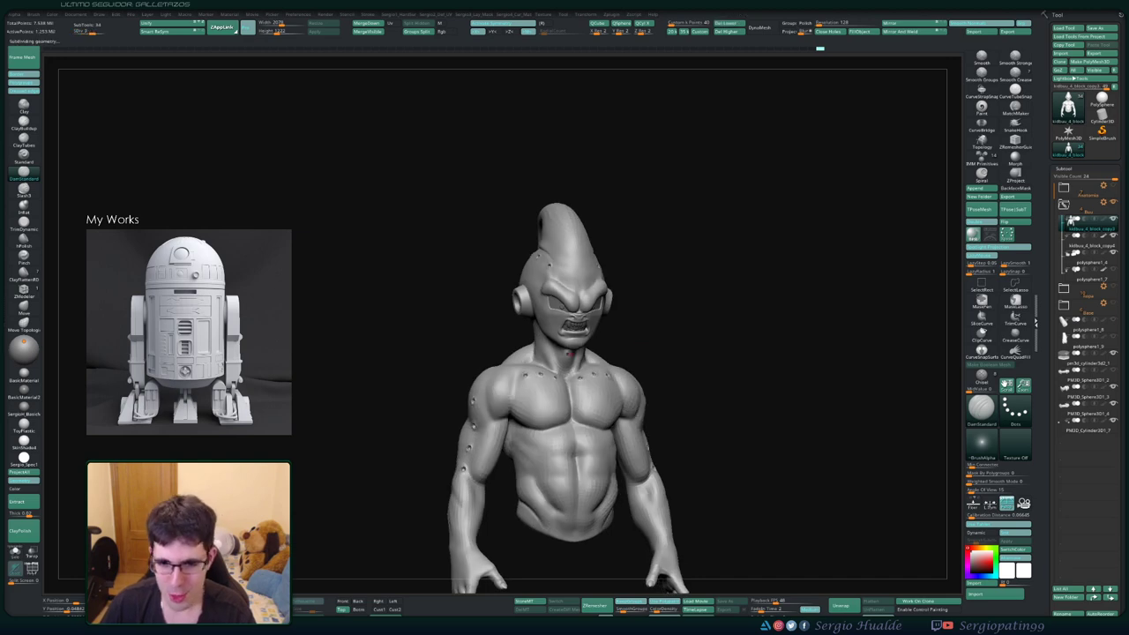
mouse_move(567, 356)
left_mouse_down()
mouse_move(588, 382)
mouse_move(574, 363)
mouse_move(555, 365)
mouse_move(592, 406)
mouse_move(615, 507)
mouse_move(683, 304)
mouse_move(711, 361)
left_mouse_up()
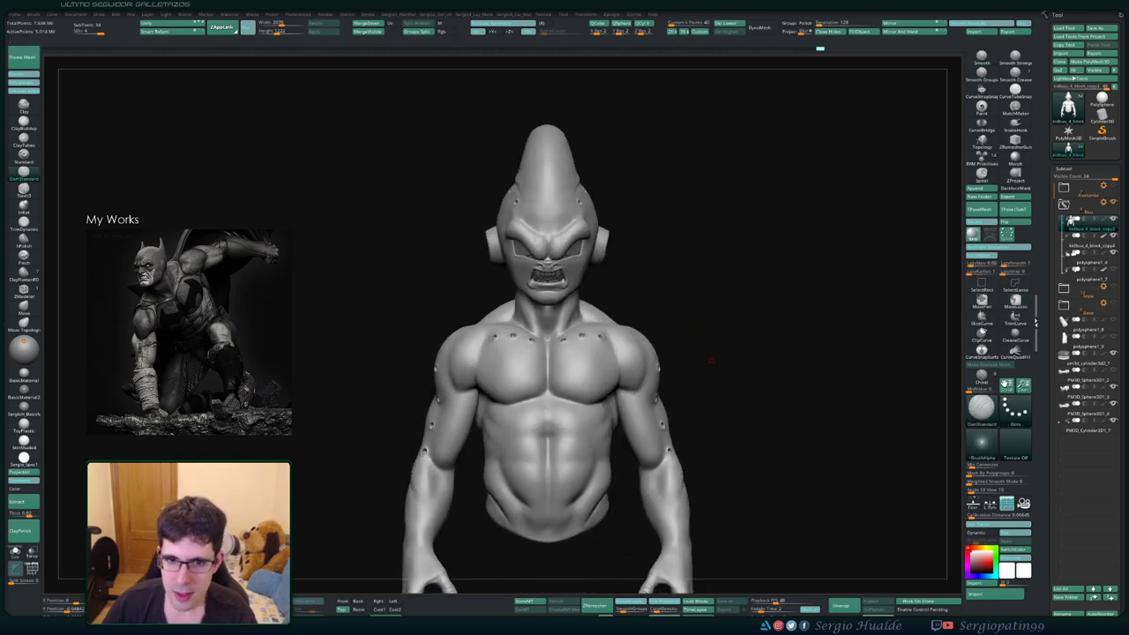
Save the sculpt with Ctrl+S
key("ctrl")
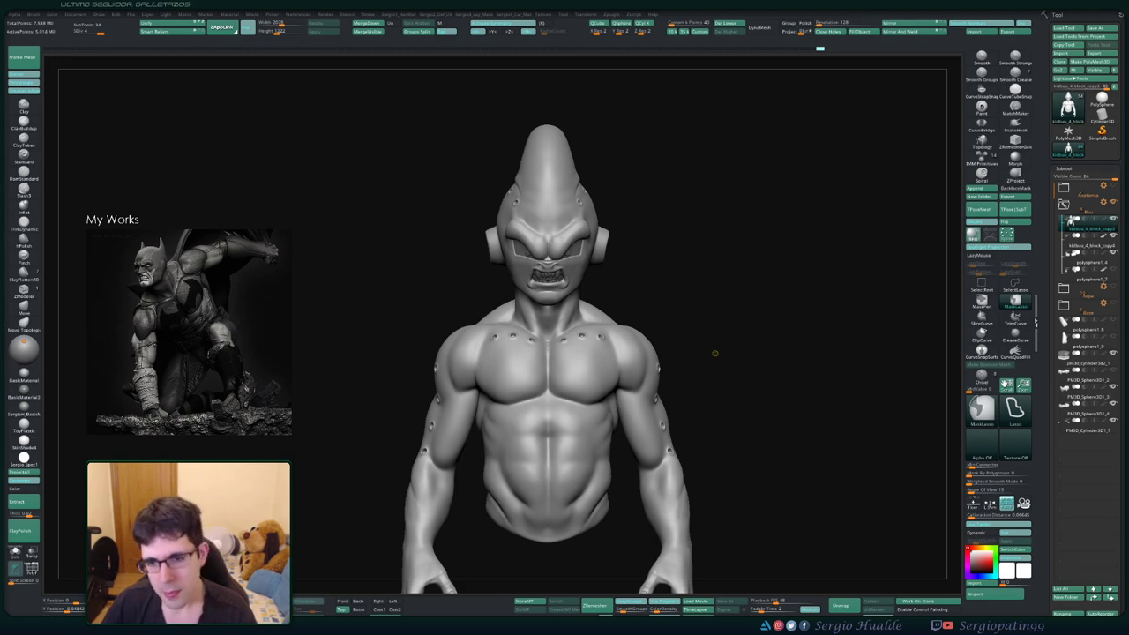
key("ctrl+s")
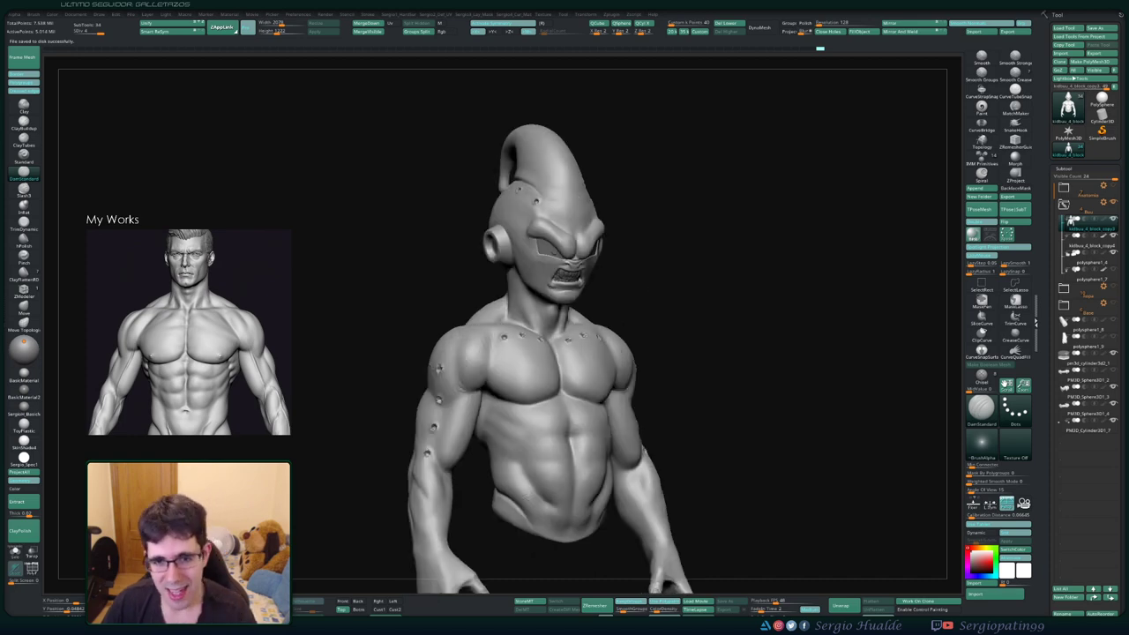
mouse_move(648, 286)
left_mouse_down()
mouse_move(572, 231)
mouse_move(603, 208)
left_mouse_up()
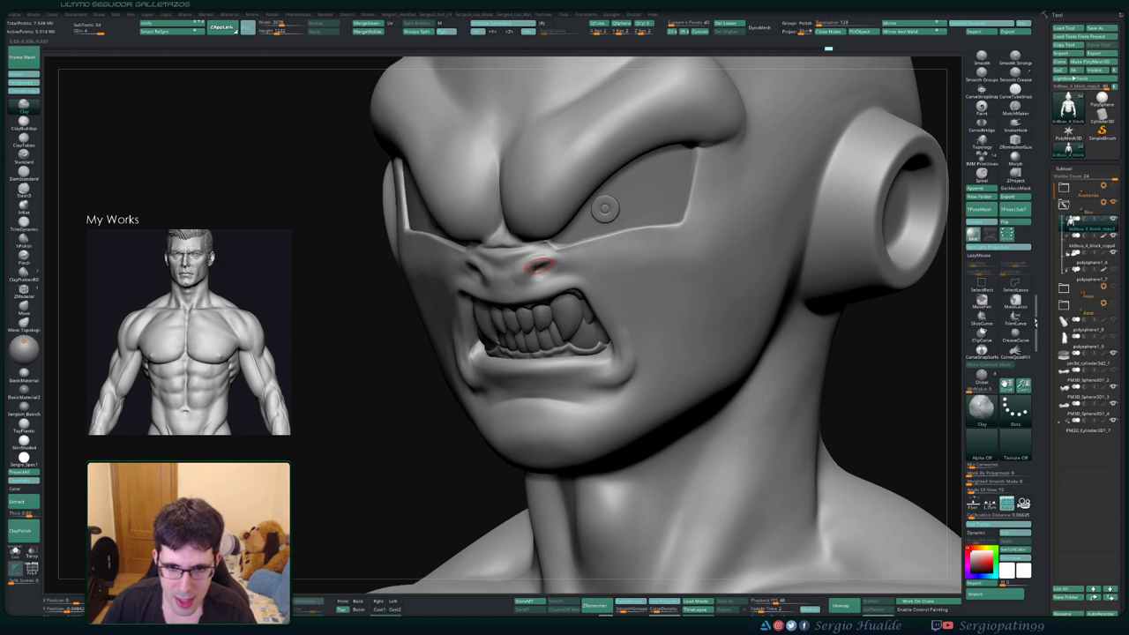
Build up the nose with DamStandard and Clay, smoothing the nose bridge
key("shift")
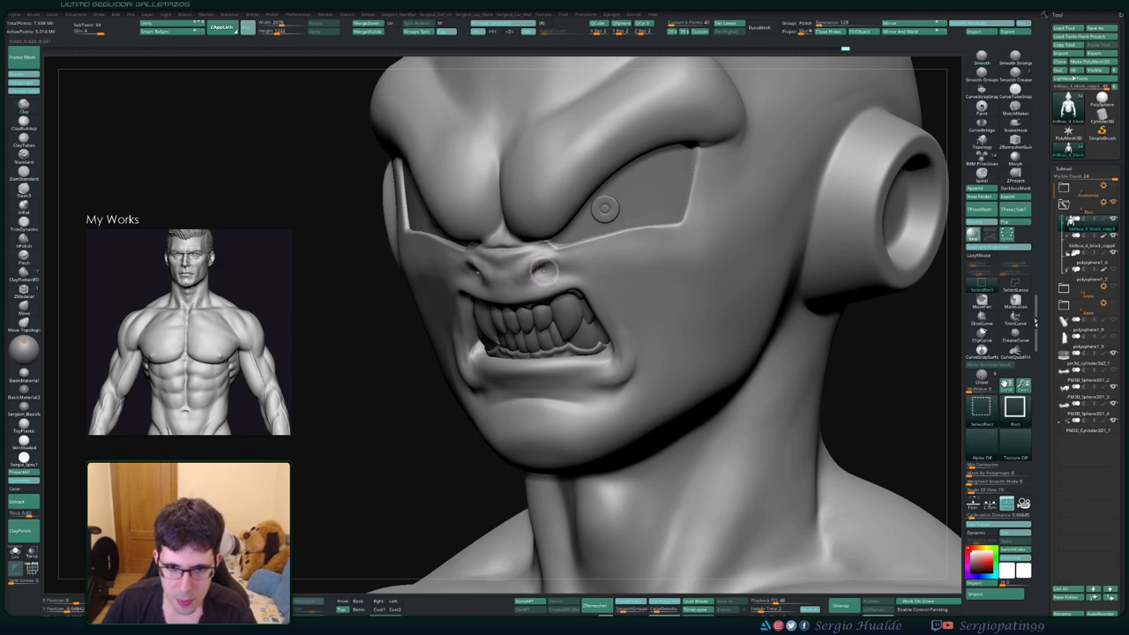
key("b")
key("d")
key("s")
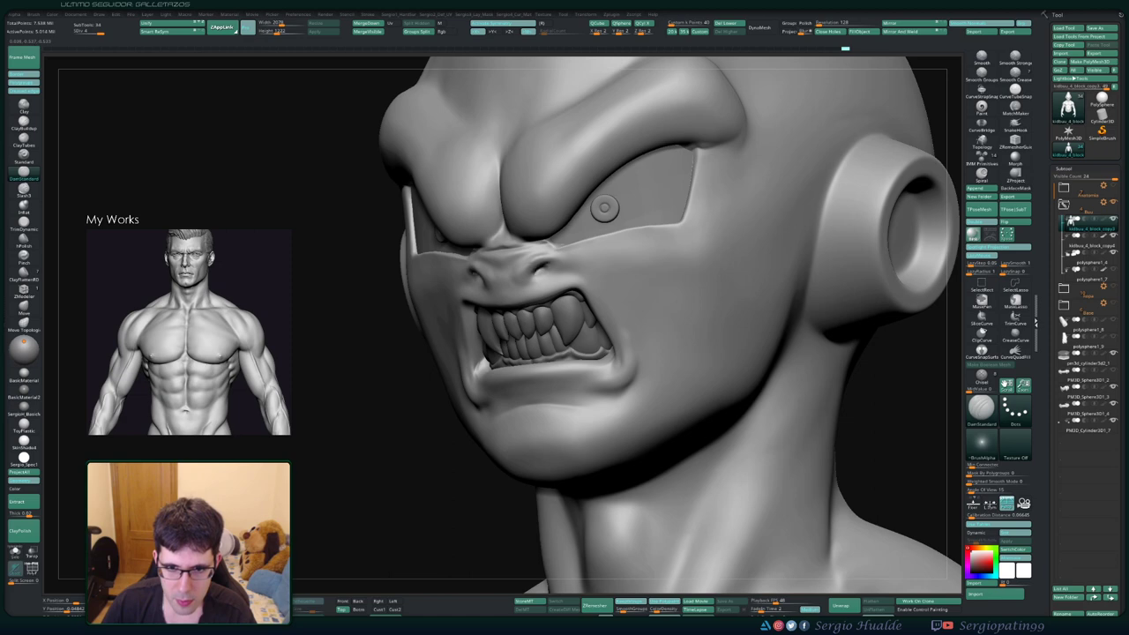
right_click_drag(541, 282, 529, 267)
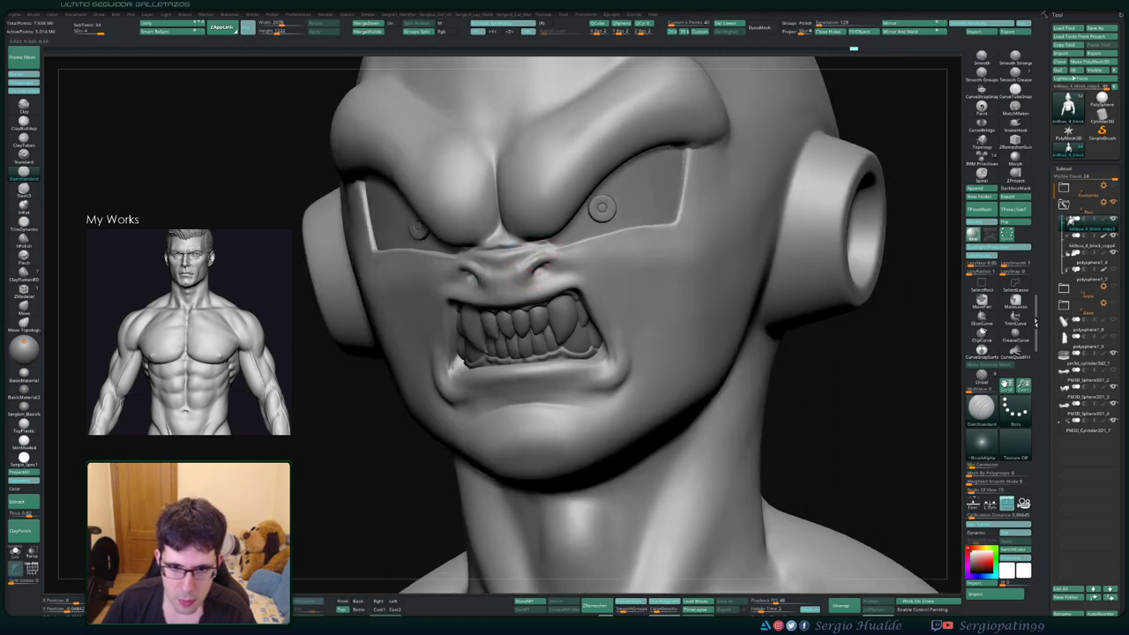
key("shift")
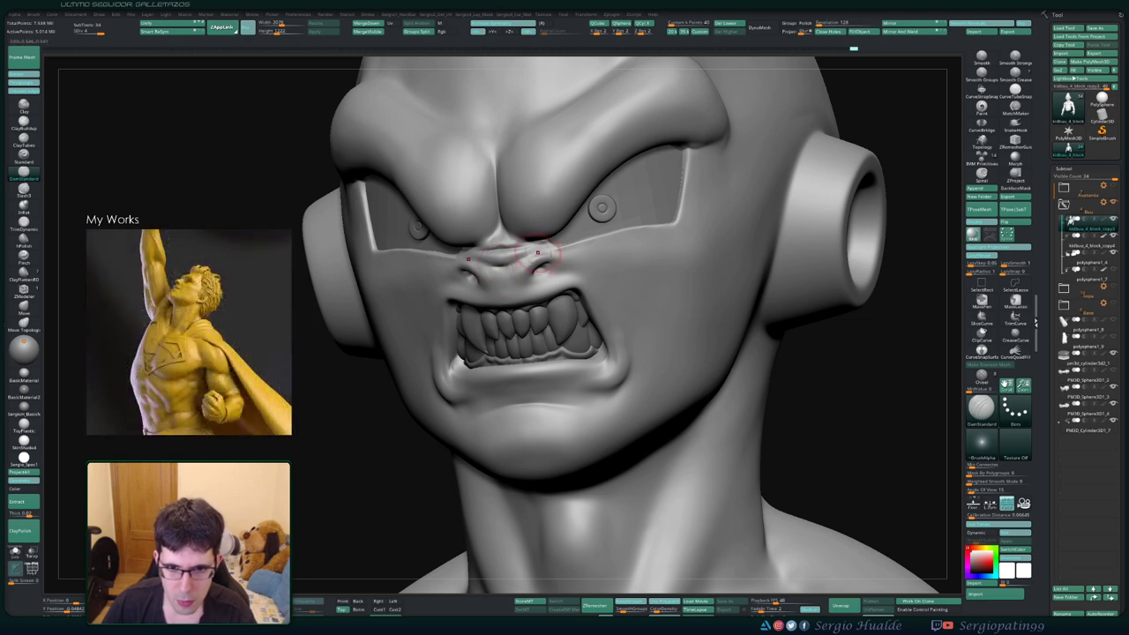
key("b")
key("c")
key("l")
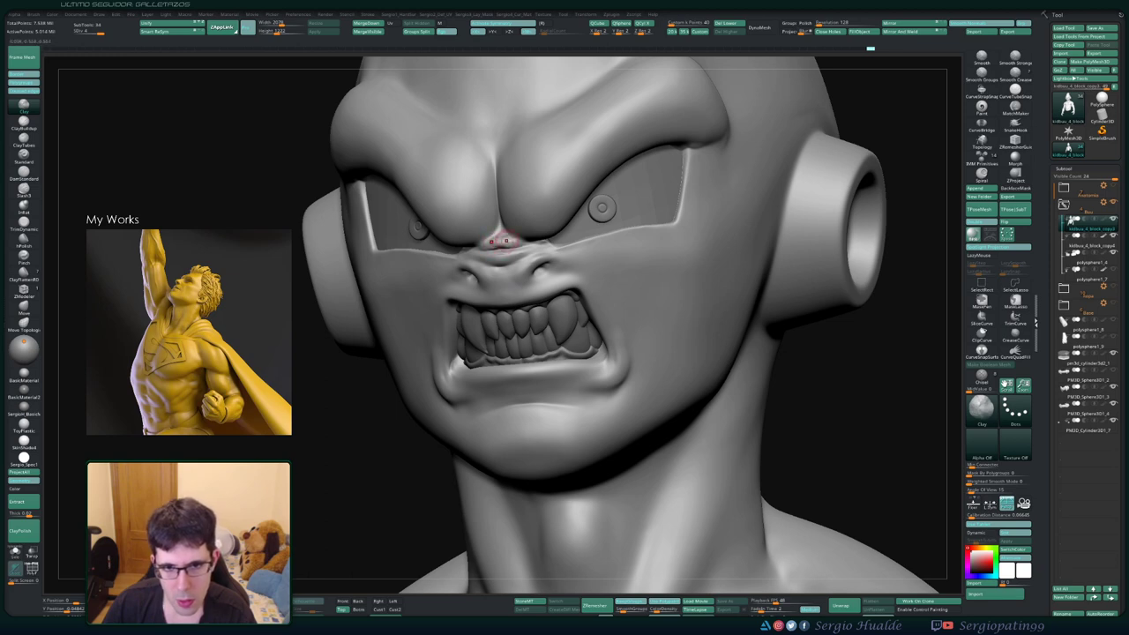
key("shift")
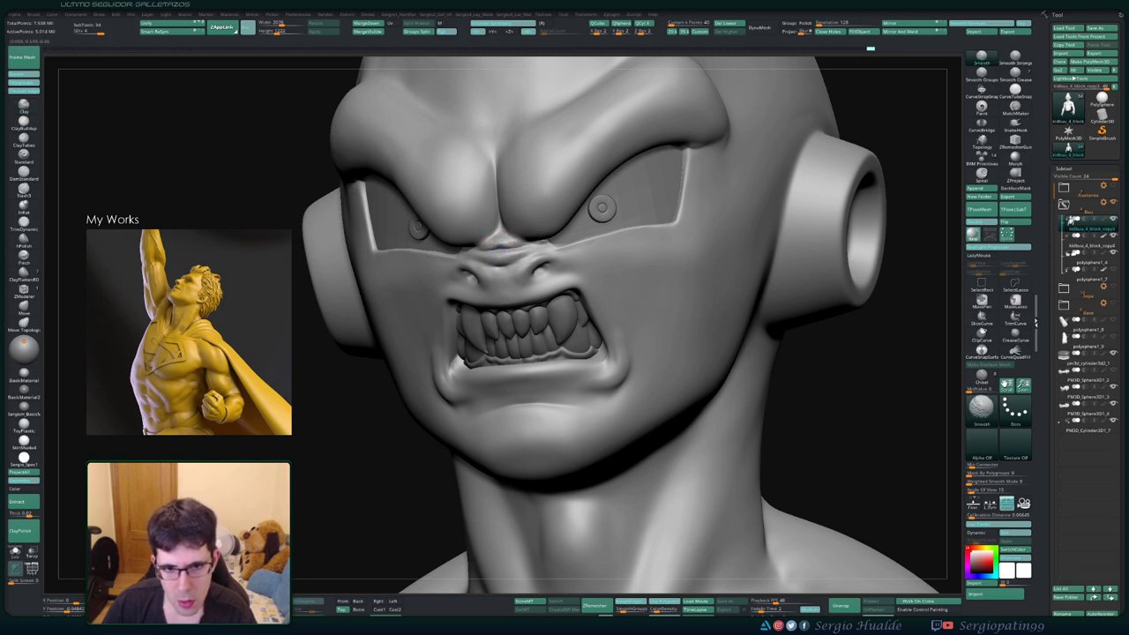
mouse_move(522, 266)
right_mouse_down()
mouse_move(463, 237)
mouse_move(477, 246)
right_mouse_up()
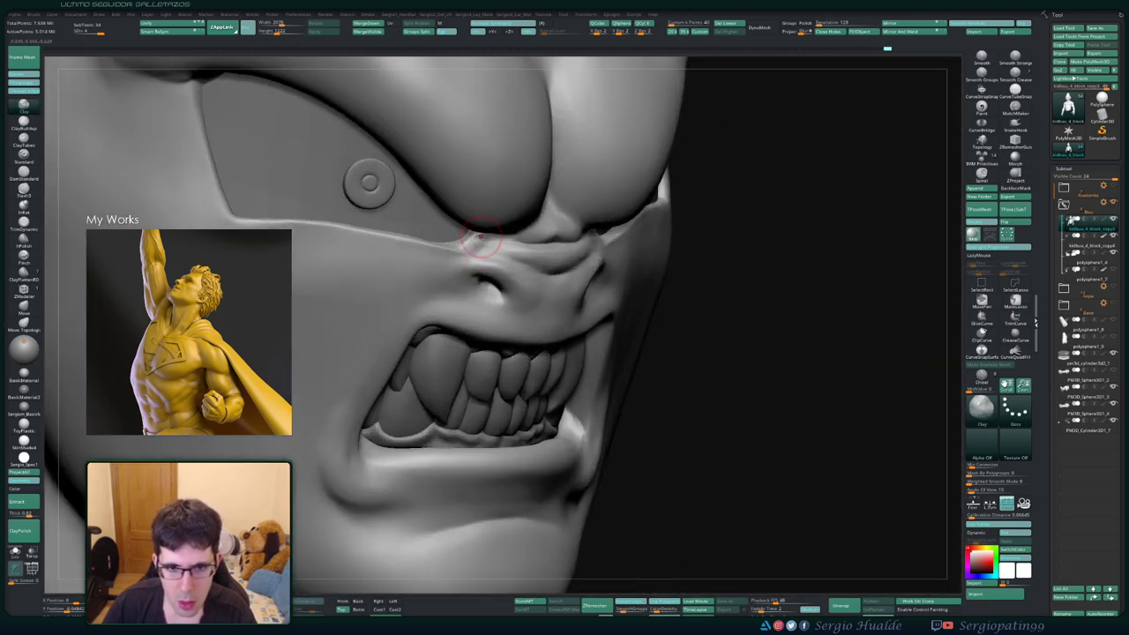
left_click_drag(468, 258, 468, 256, "shift")
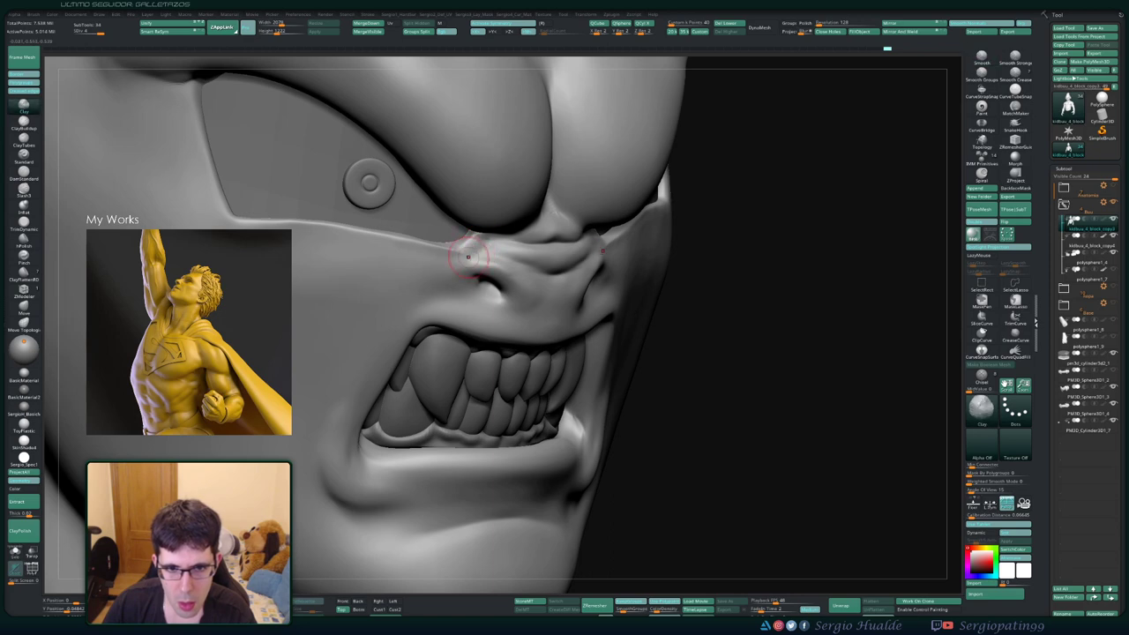
Tighten the nostril creases with Pinch and pull back to a front view
key("b")
key("p")
key("i")
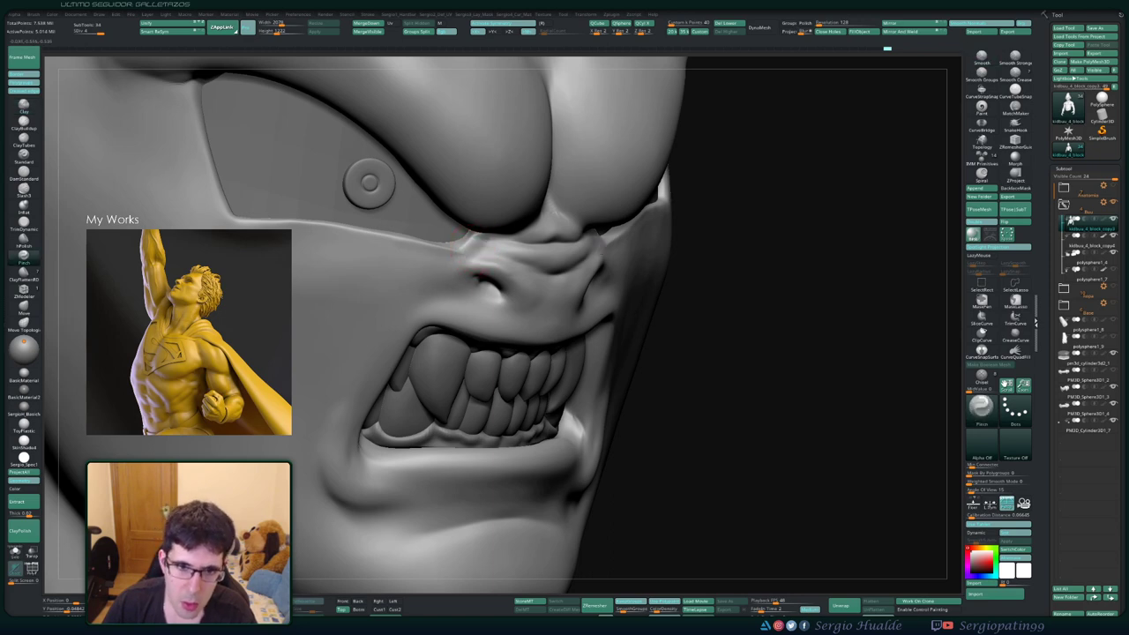
mouse_move(482, 277)
right_mouse_down()
mouse_move(444, 297)
mouse_move(481, 322)
mouse_move(528, 280)
right_mouse_up()
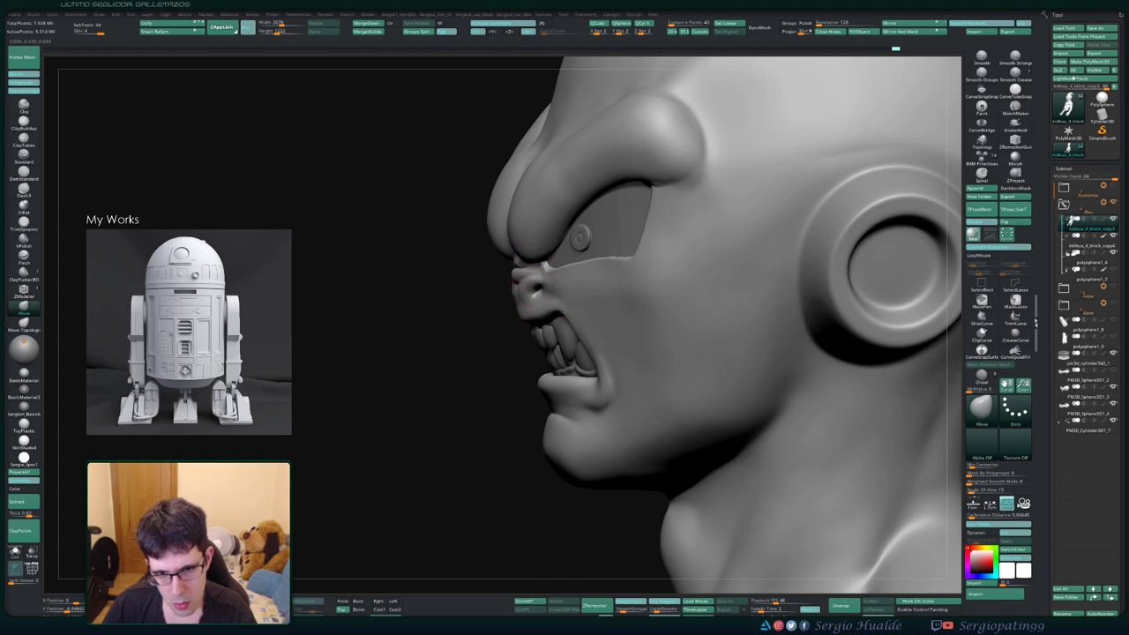
mouse_move(516, 314)
right_mouse_down("shift")
mouse_move(554, 356)
mouse_move(534, 290)
mouse_move(580, 323)
mouse_move(549, 314)
right_mouse_up("shift")
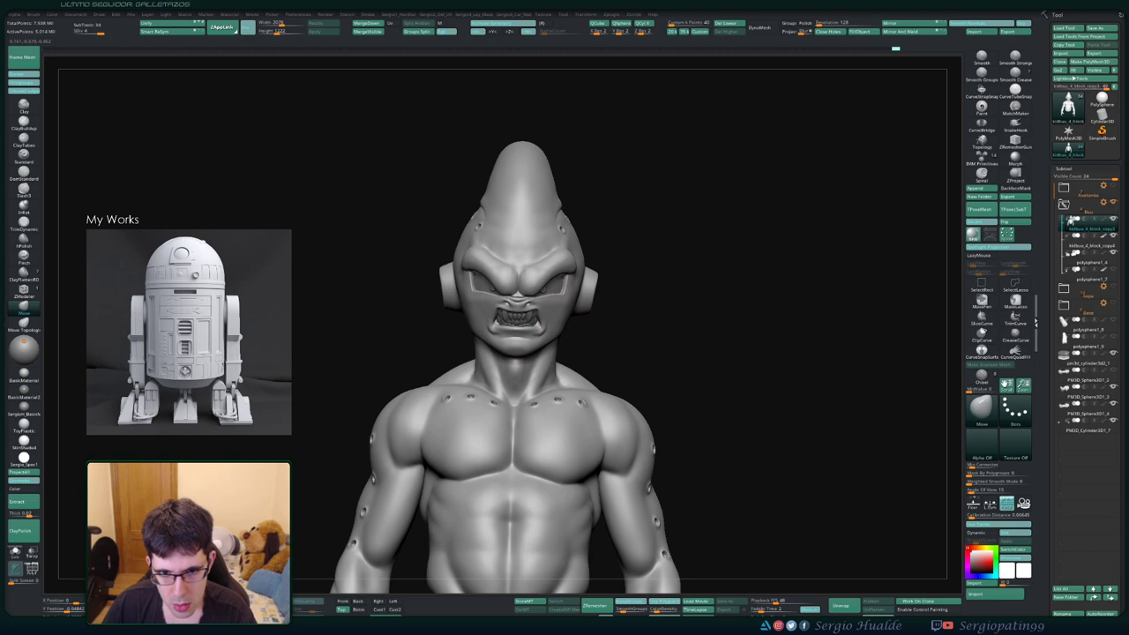
Turn the bust to side profile, back through front to three-quarter, and zoom onto the face
key("shift")
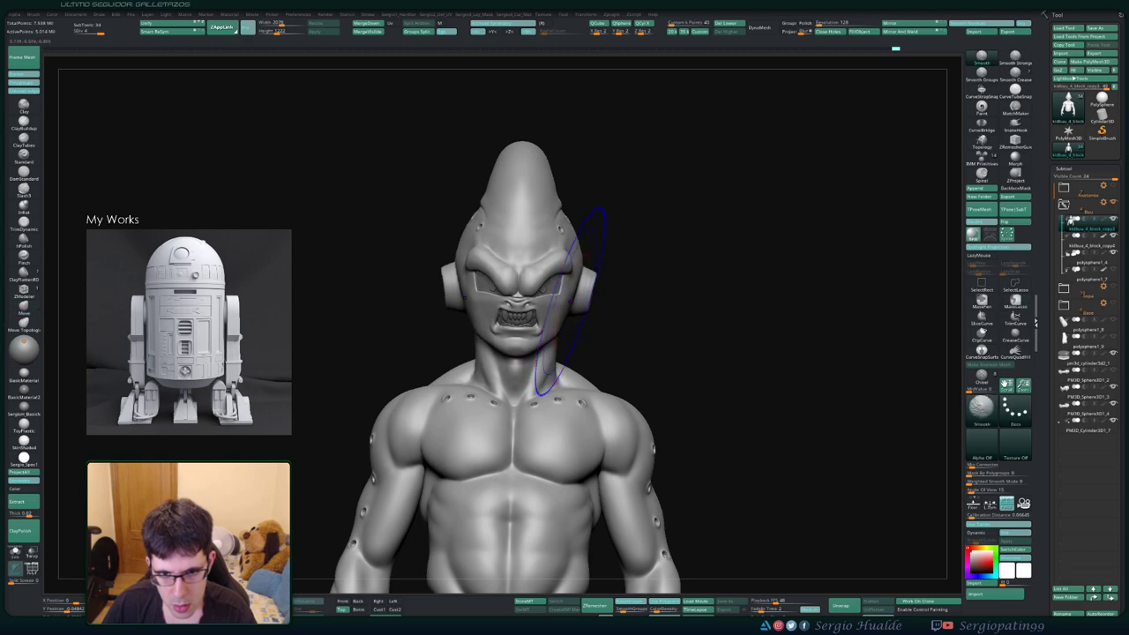
left_click_drag(568, 300, 516, 312)
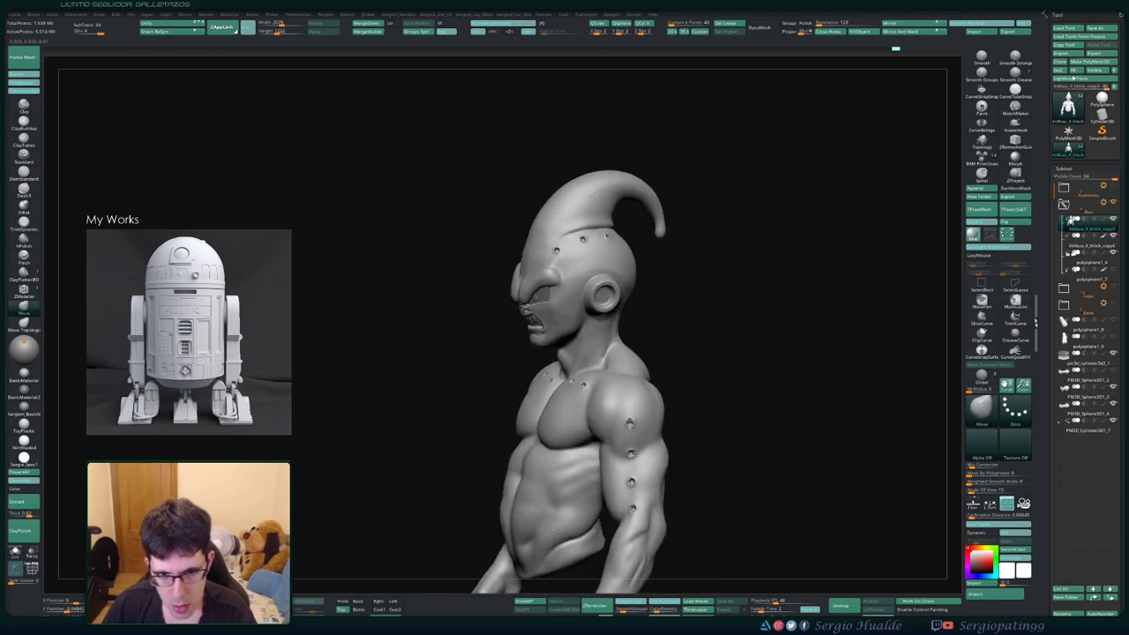
right_click_drag(492, 291, 492, 281, "ctrl")
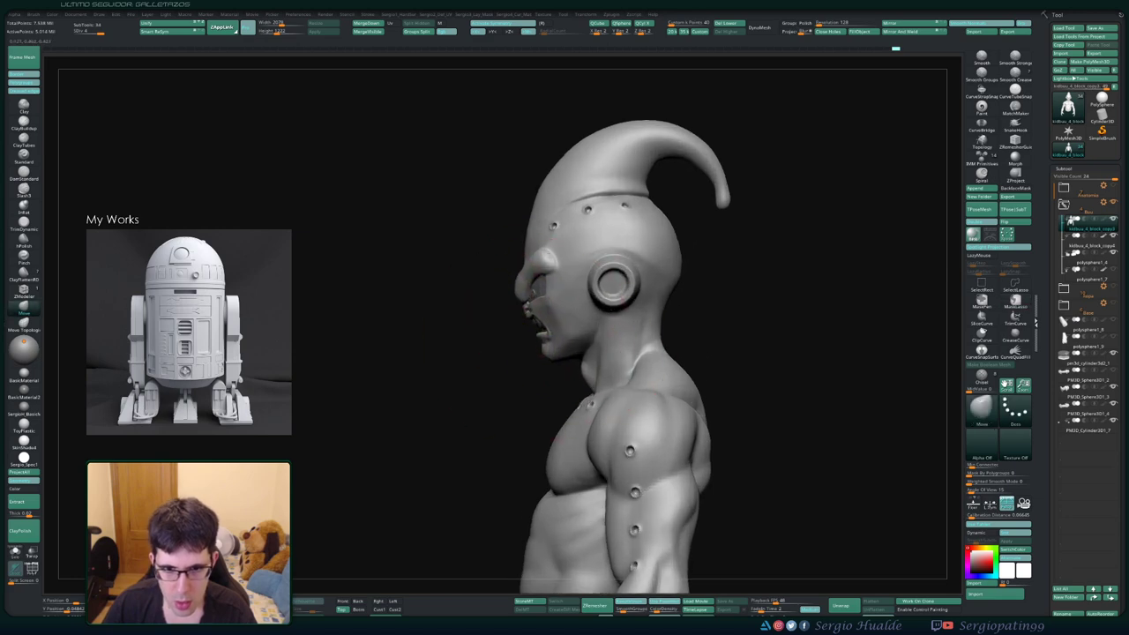
left_click_drag(492, 280, 608, 284)
right_click_drag(608, 284, 630, 290, "ctrl")
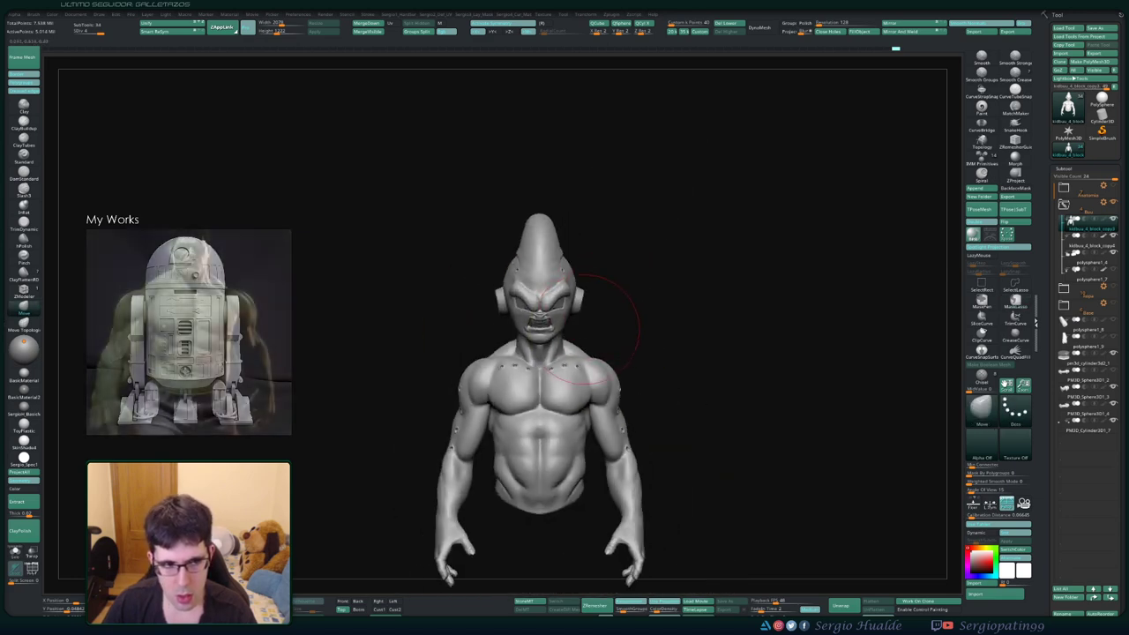
mouse_move(631, 259)
left_mouse_down()
mouse_move(581, 264)
mouse_move(546, 300)
left_mouse_up()
right_click_drag(529, 314, 544, 340, "ctrl")
Shrink the brush, pick the Standard brush and turn the head toward Buu's nose
key("bracketleft")
key("bracketleft")
key("bracketleft")
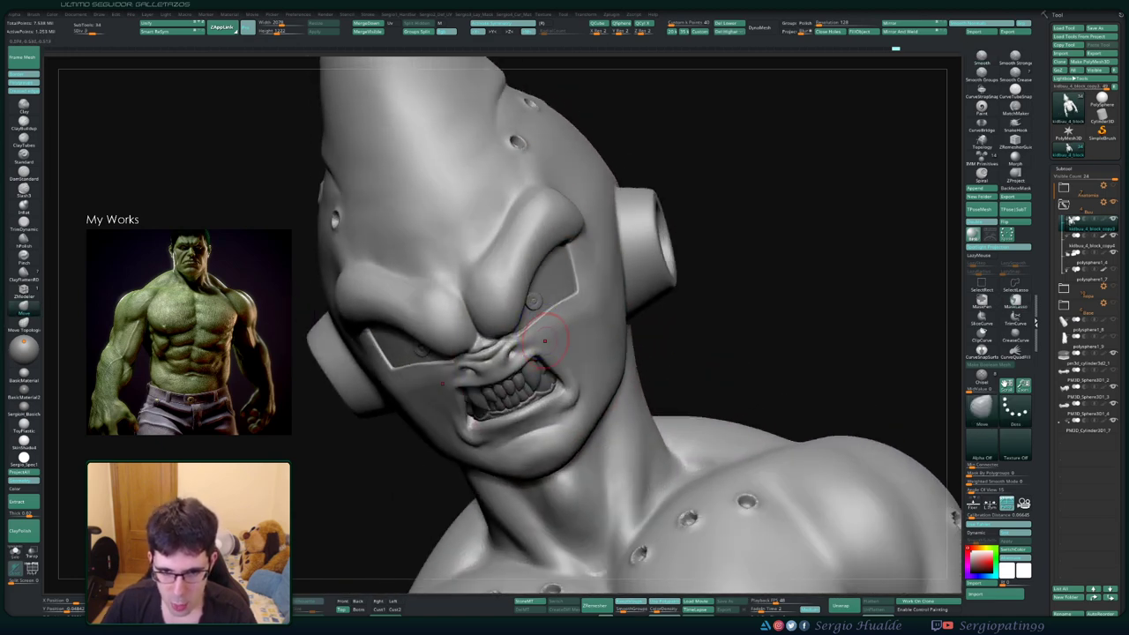
key("b")
key("s")
key("t")
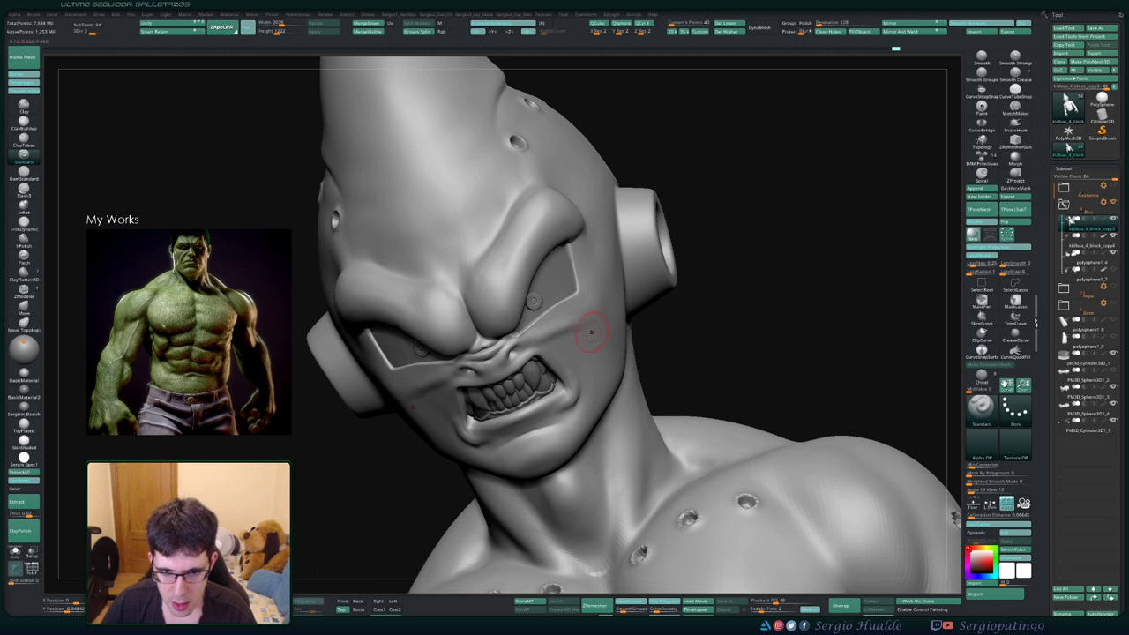
mouse_move(590, 332)
right_mouse_down()
mouse_move(605, 302)
mouse_move(541, 339)
mouse_move(529, 364)
right_mouse_up()
key("ctrl")
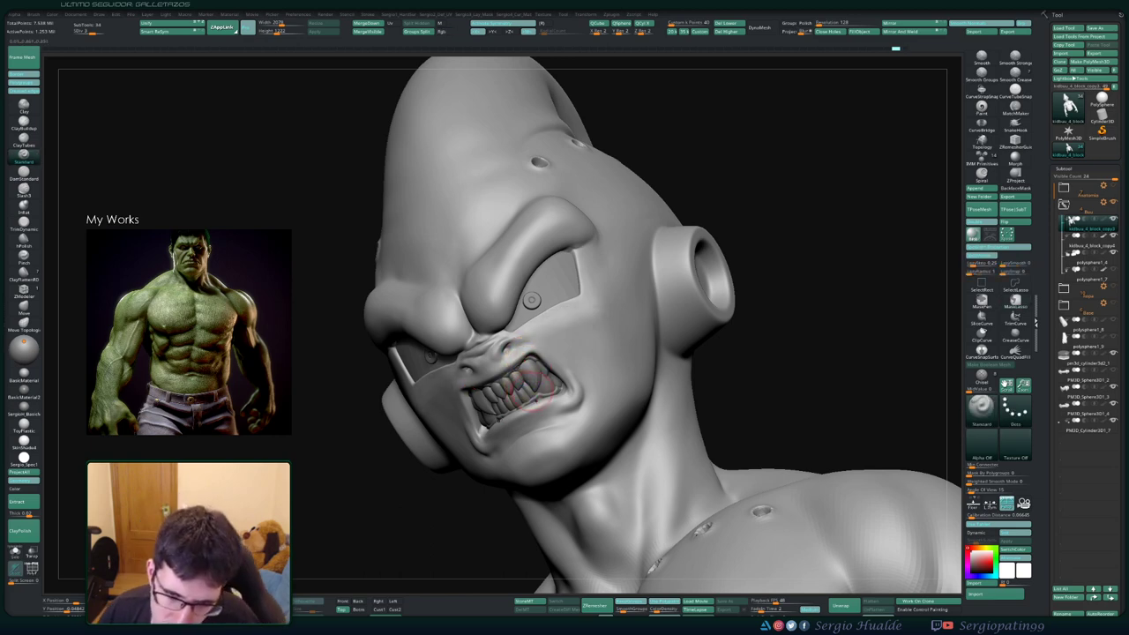
mouse_move(541, 335)
right_mouse_down()
mouse_move(524, 317)
mouse_move(406, 387)
mouse_move(390, 353)
mouse_move(439, 388)
right_mouse_up()
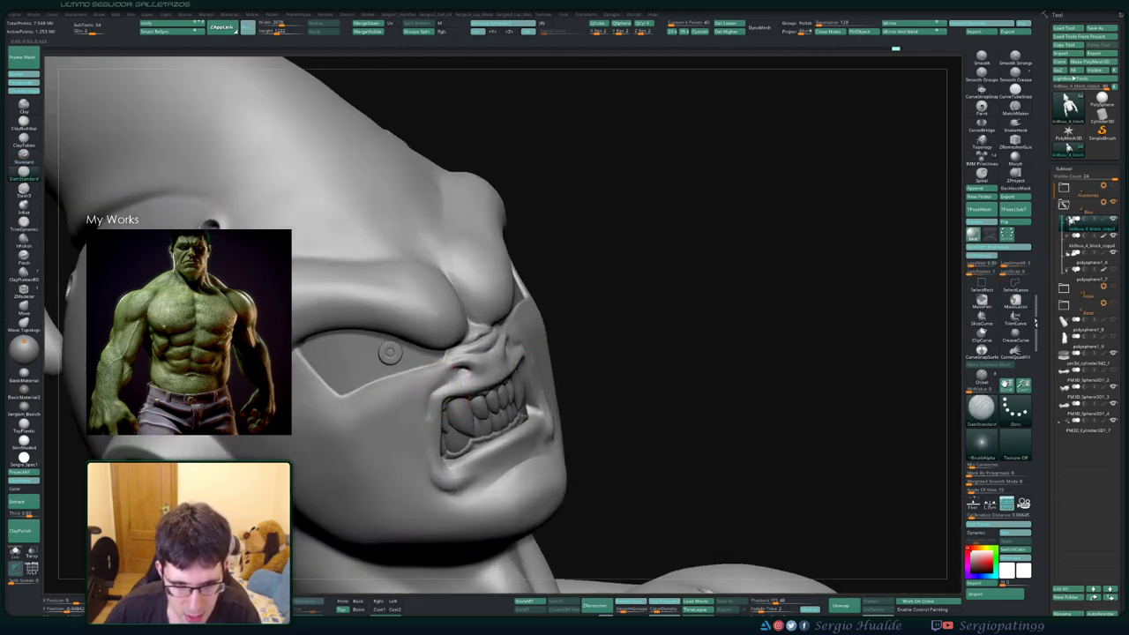
Build up the nose and snarl with the Clay brush, then smooth the mouth area
key("b")
key("c")
key("l")
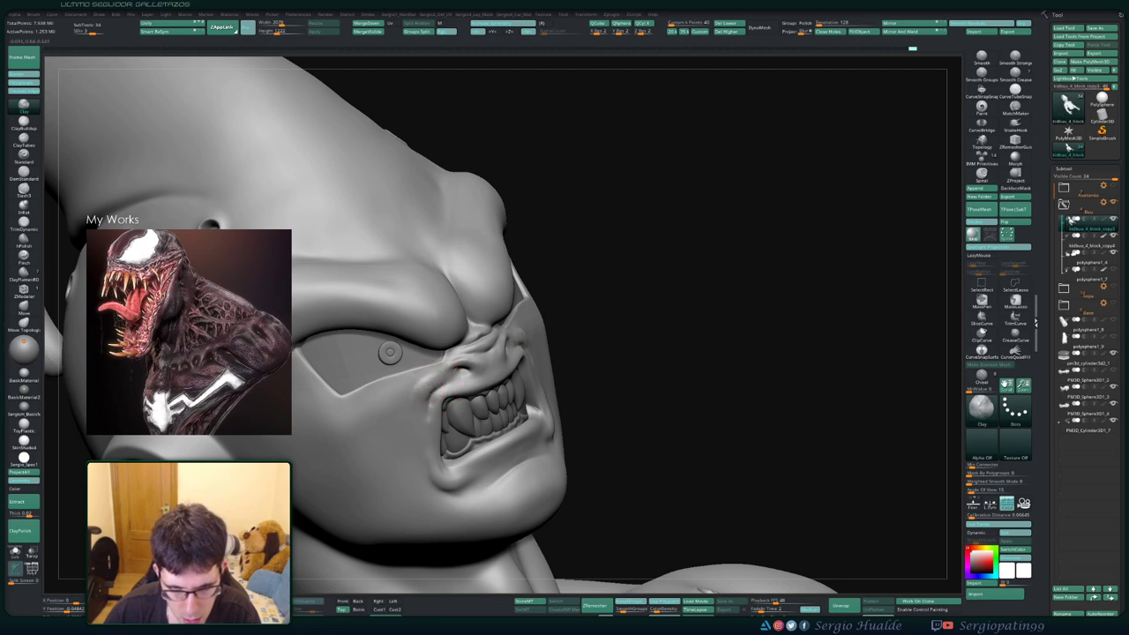
mouse_move(494, 371)
right_mouse_down()
mouse_move(581, 344)
mouse_move(550, 324)
mouse_move(562, 363)
right_mouse_up()
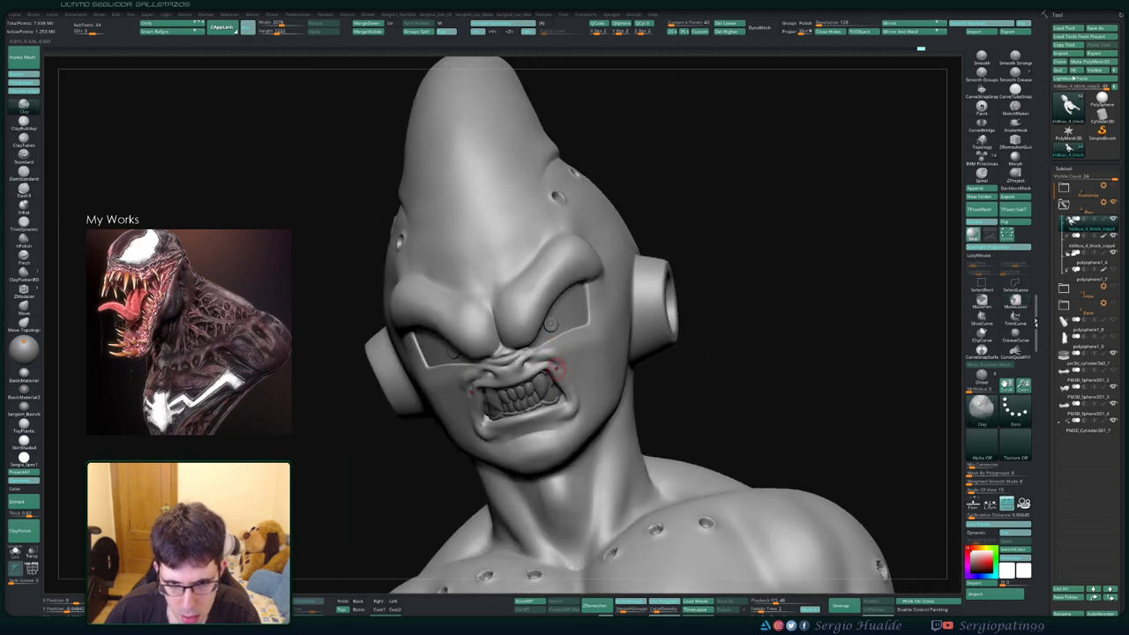
key("ctrl")
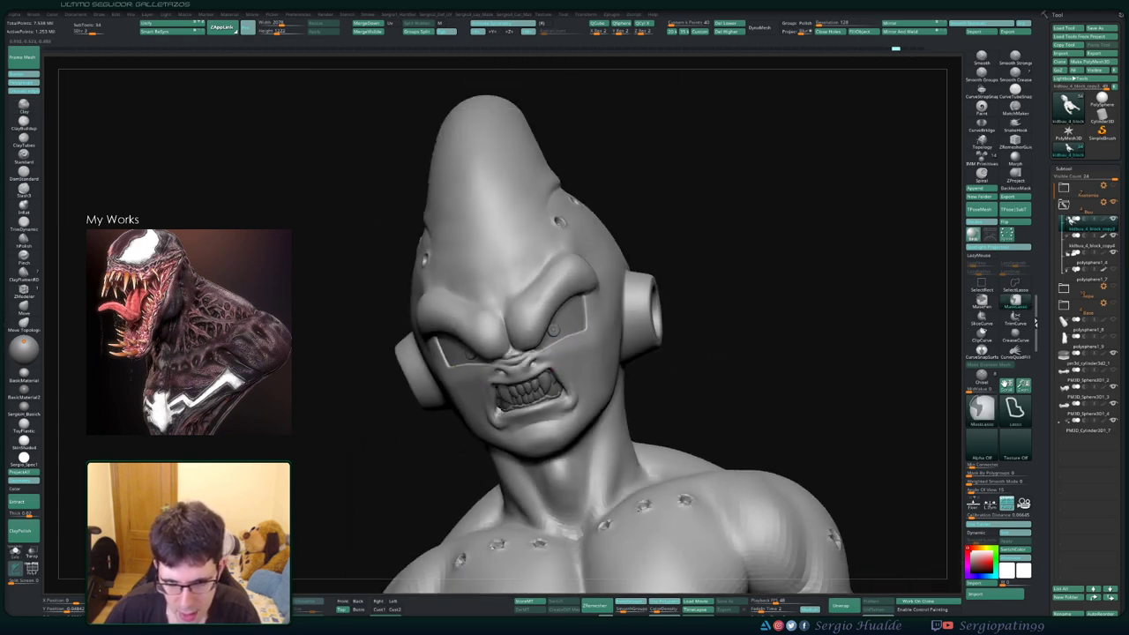
right_click_drag(573, 322, 541, 364, "ctrl")
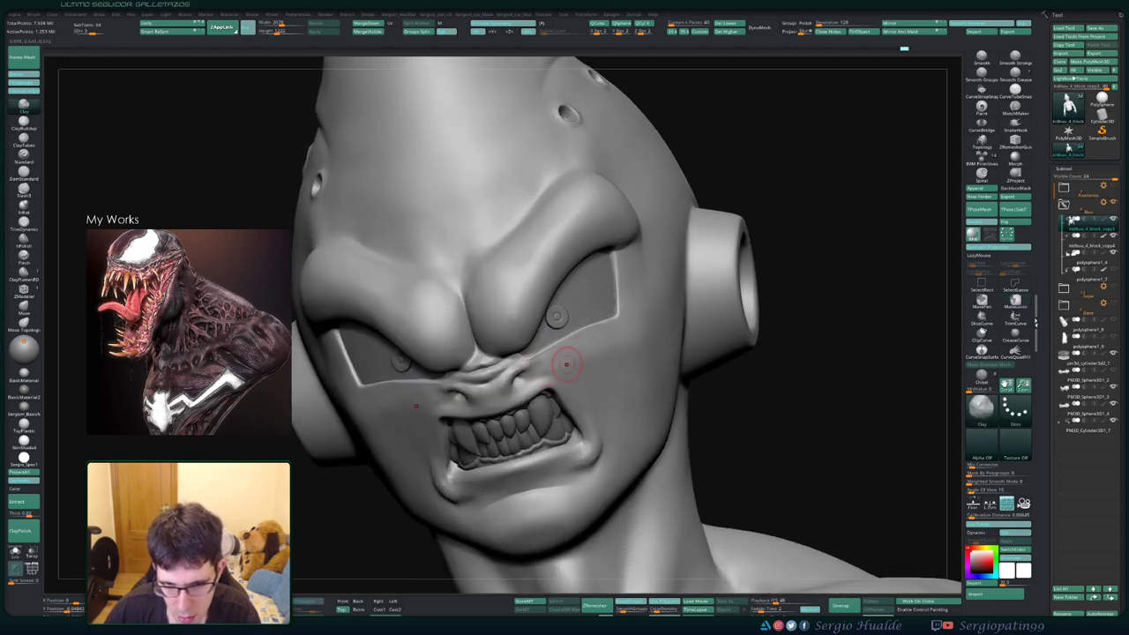
key("shift")
right_click_drag(585, 361, 588, 326)
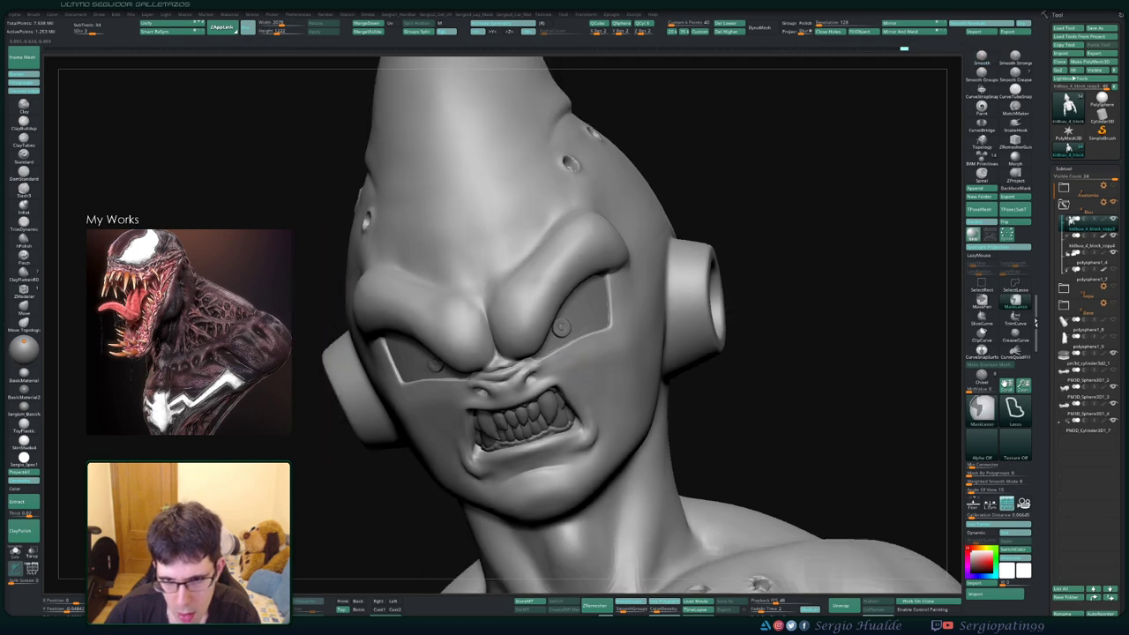
Push a crease along Buu's cheek with the Move brush
key("b")
key("p")
key("i")
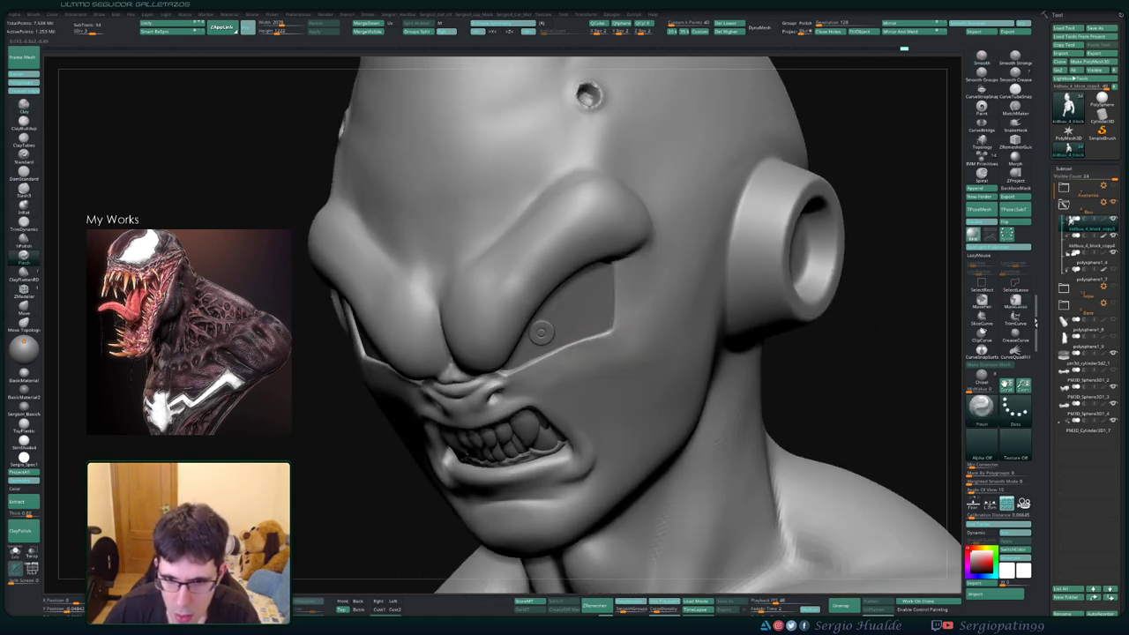
right_click_drag(579, 340, 599, 340)
left_click_drag(599, 340, 605, 335)
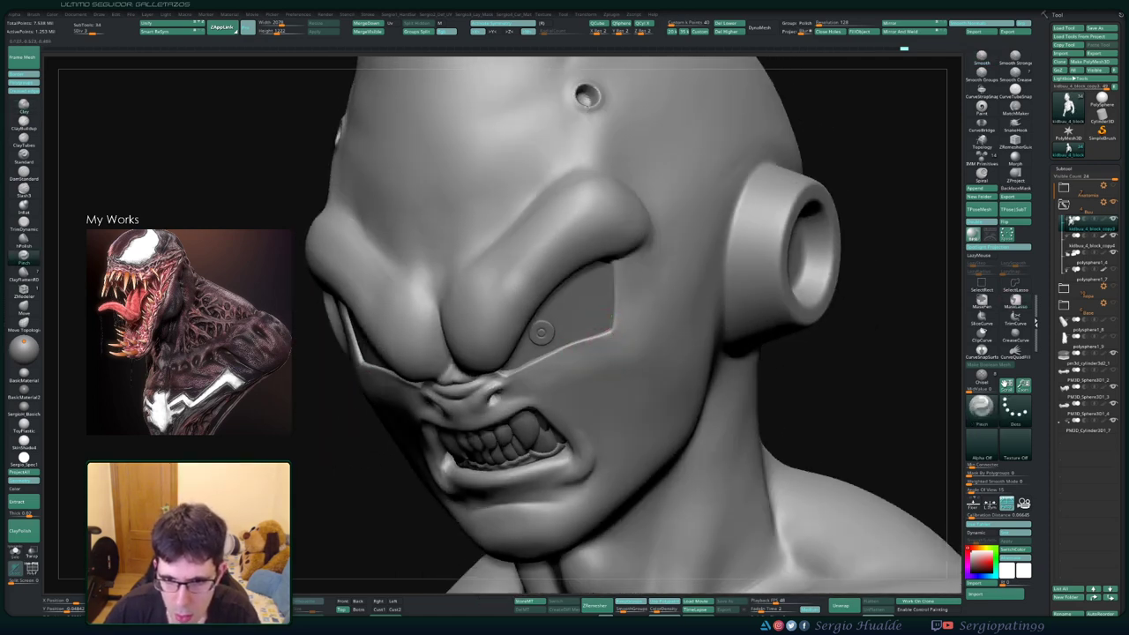
right_click_drag(565, 357, 552, 361)
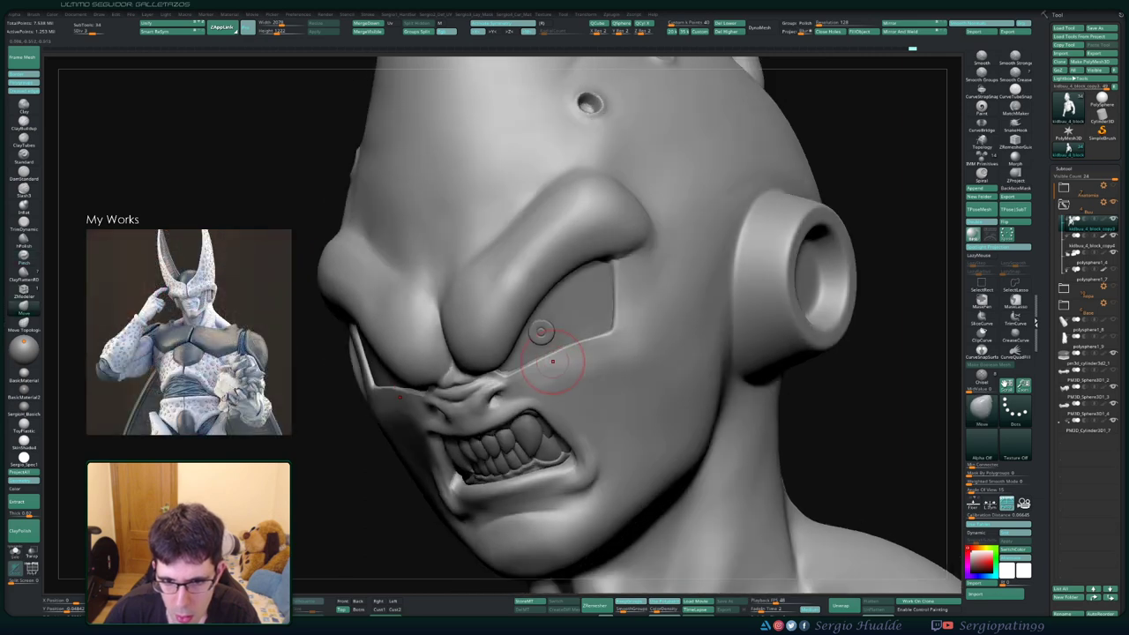
Sharpen the eye-socket edge with the Pinch and DamStandard brushes
key("b")
key("p")
key("i")
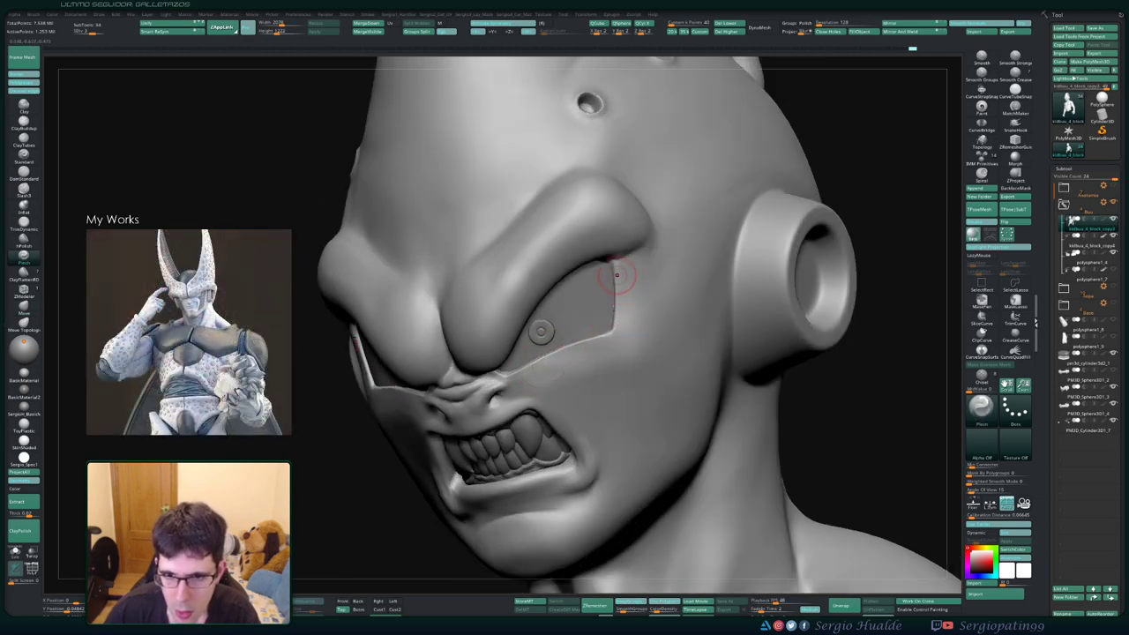
mouse_move(614, 264)
right_mouse_down("ctrl")
mouse_move(604, 297)
mouse_move(597, 272)
right_mouse_up("ctrl")
key("b")
key("d")
key("s")
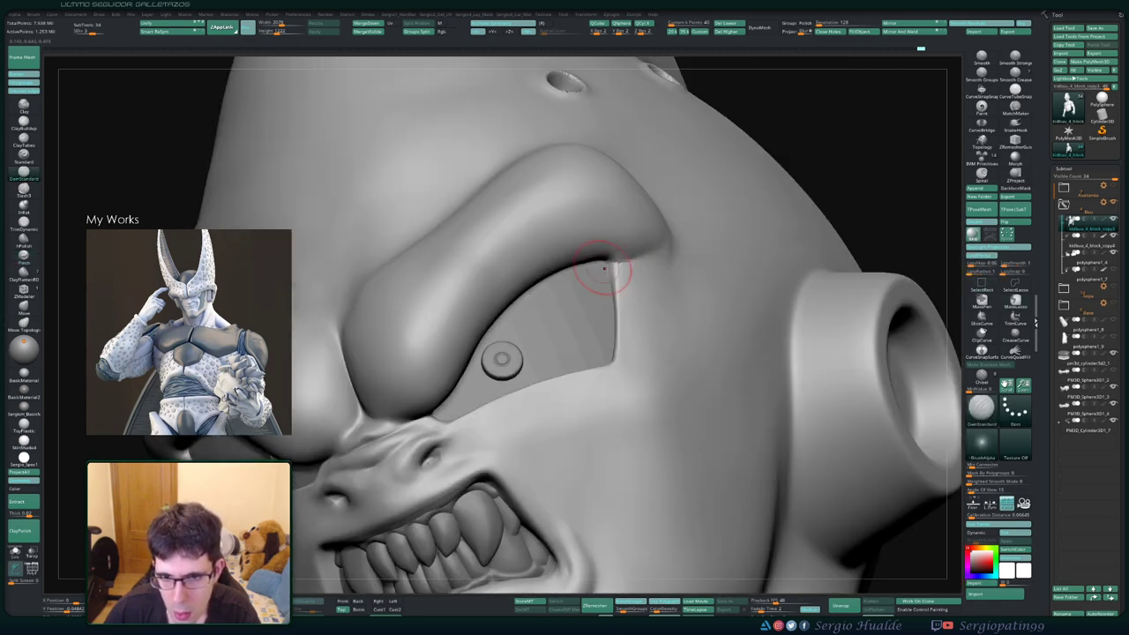
right_click_drag(621, 264, 607, 282)
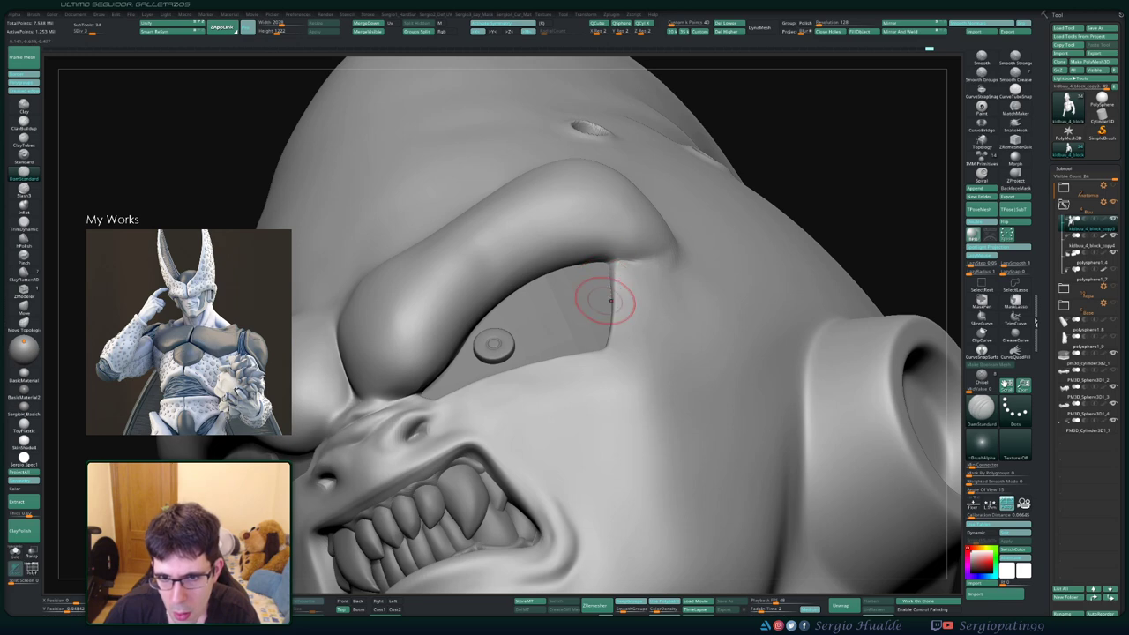
right_click_drag(597, 340, 614, 344)
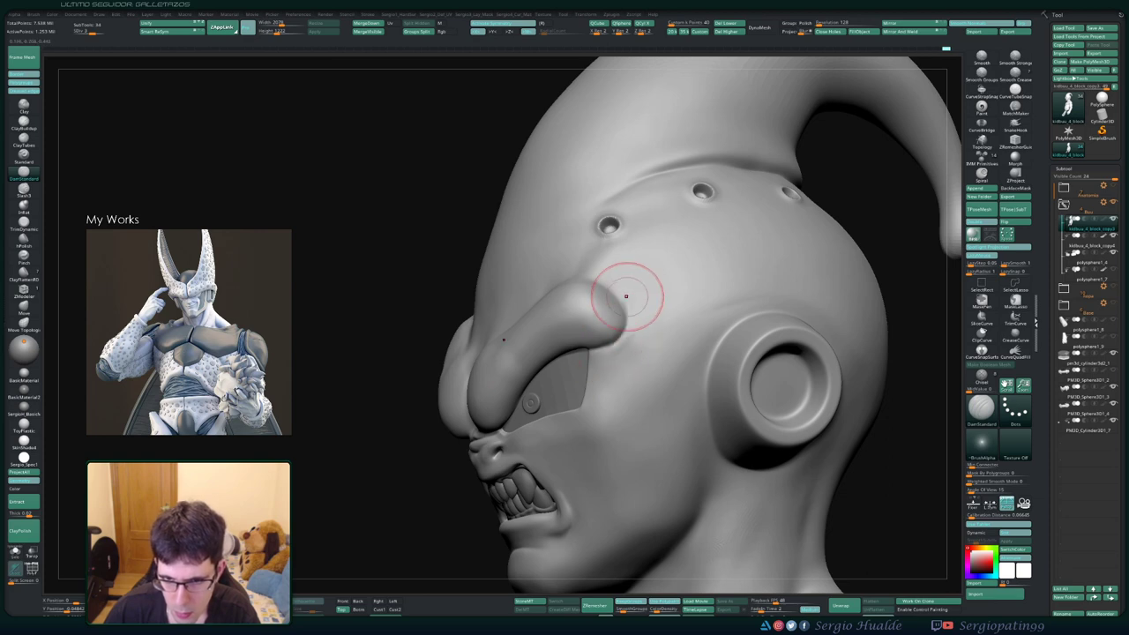
Build out the cheek beside the brow with Clay and smooth it
key("b")
key("c")
key("l")
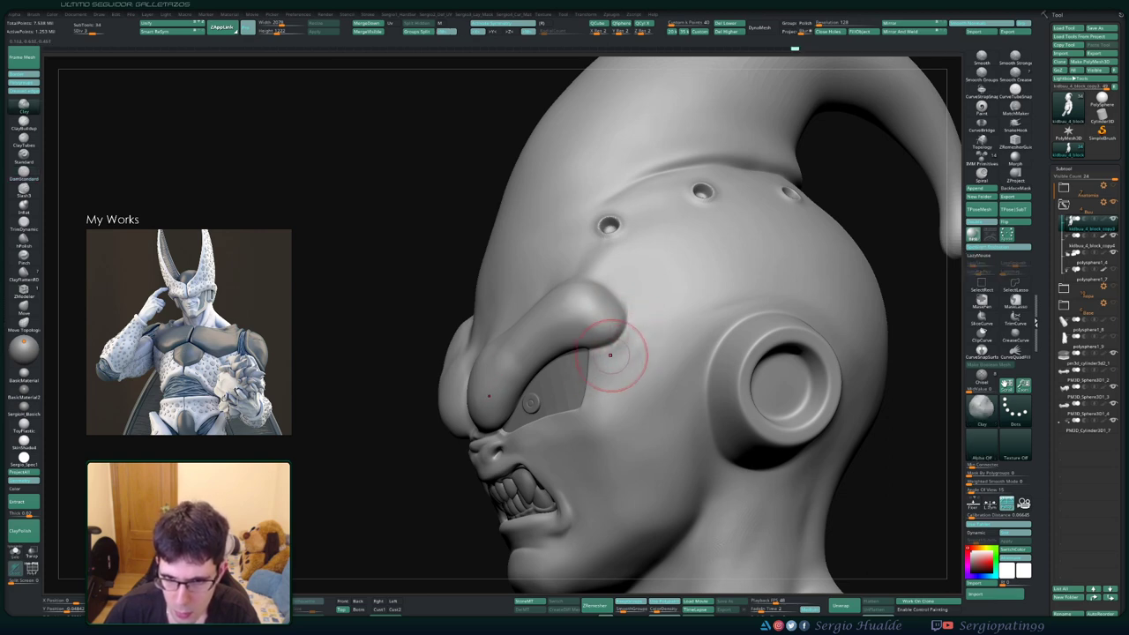
key("shift")
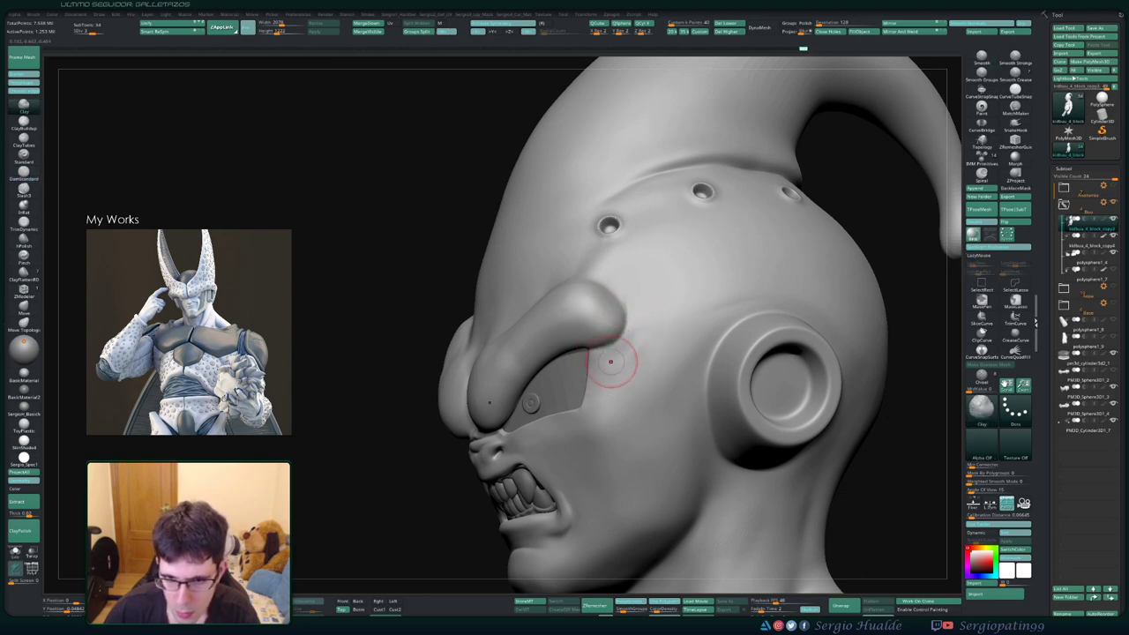
left_click_drag(388, 265, 630, 314)
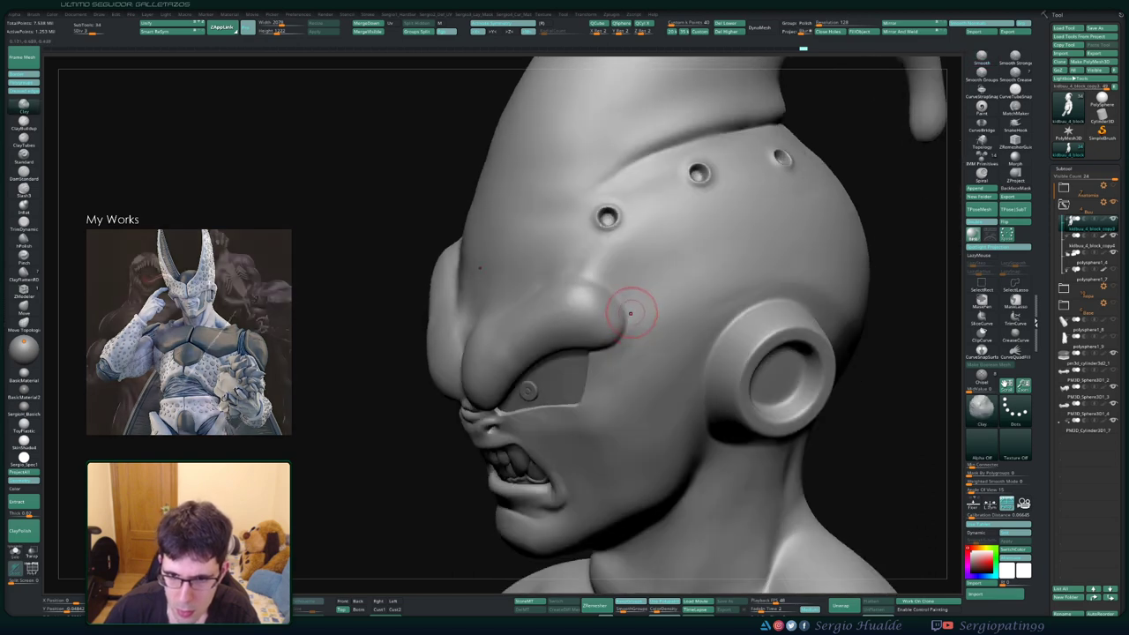
mouse_move(630, 373)
left_mouse_down("shift")
mouse_move(637, 358)
mouse_move(617, 397)
left_mouse_up("shift")
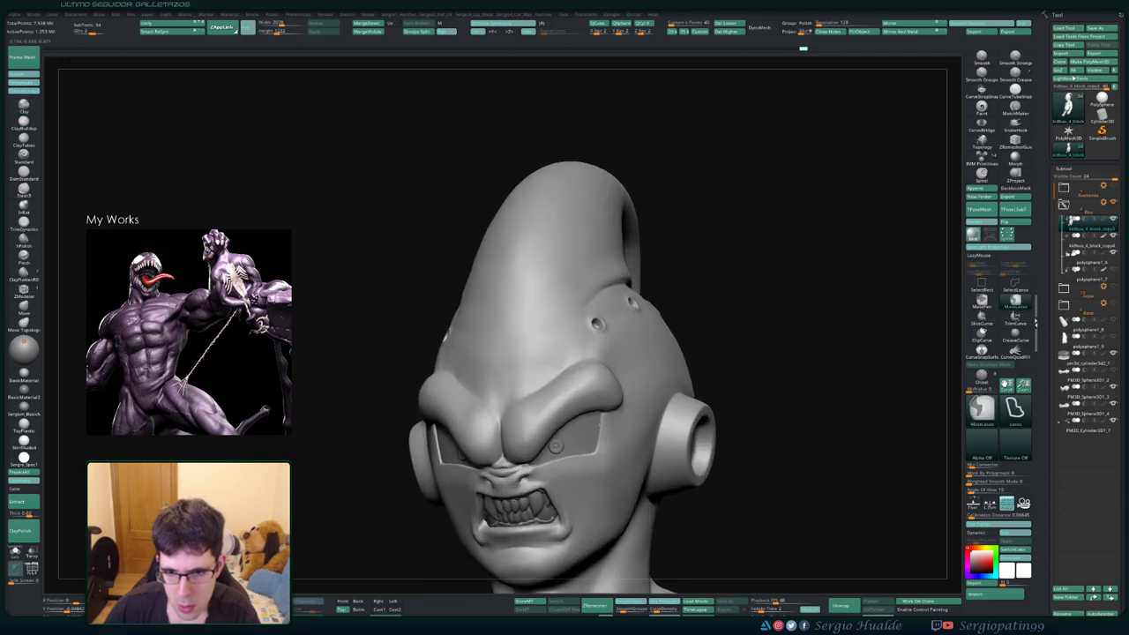
Smooth the brow ridge between Buu's eyes from a front view
mouse_move(423, 379)
left_mouse_down()
mouse_move(544, 376)
mouse_move(545, 414)
left_mouse_up()
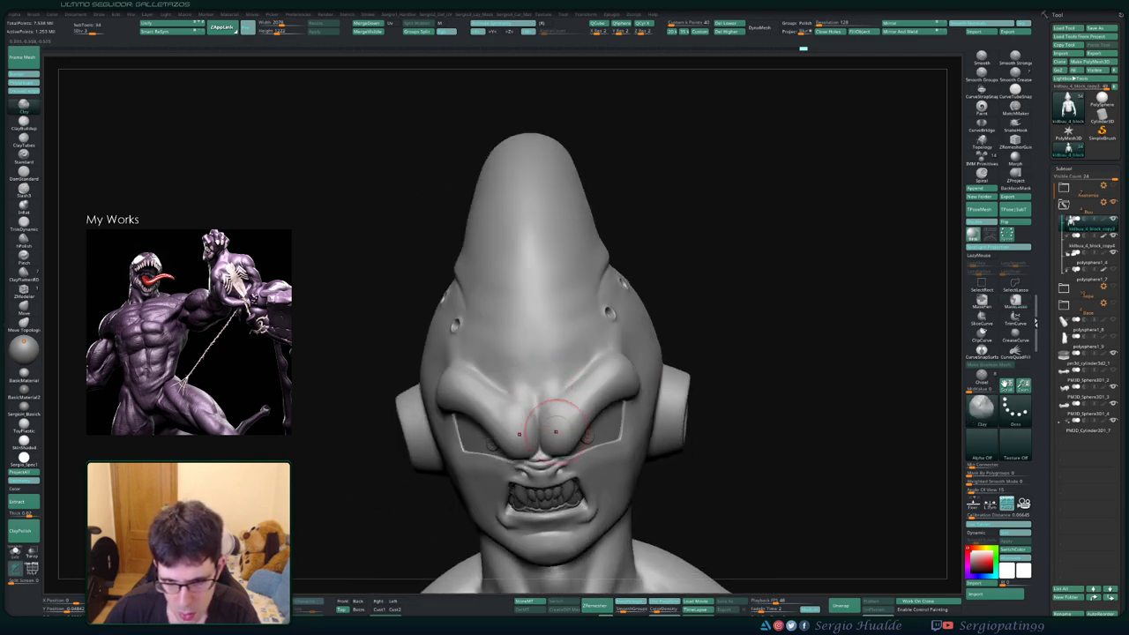
left_click_drag(546, 414, 571, 394, "shift")
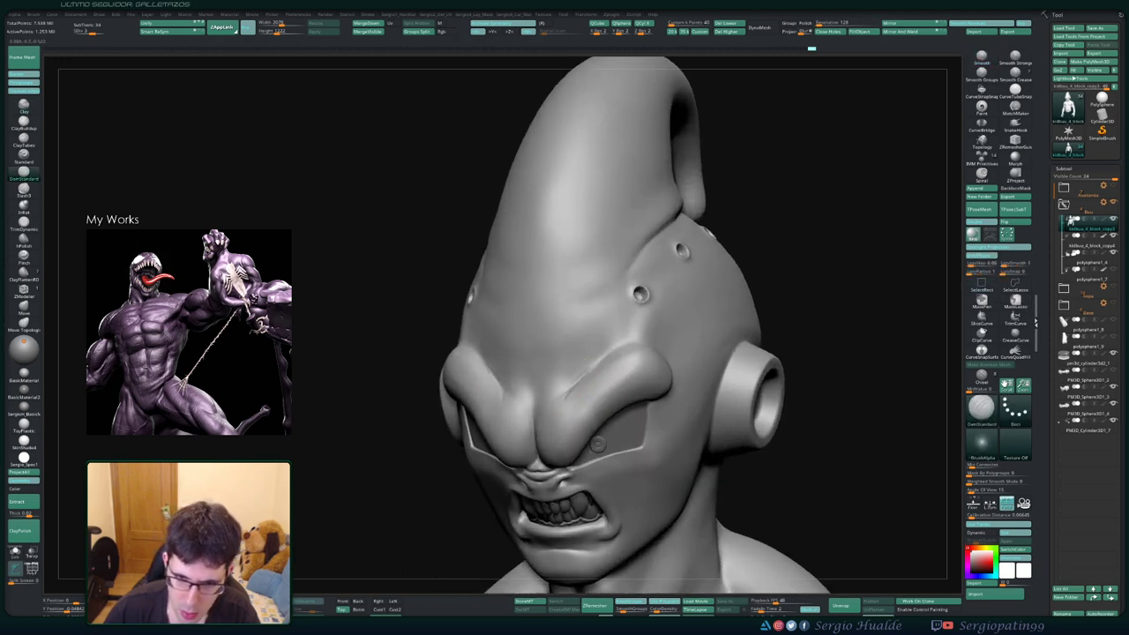
left_click_drag(593, 377, 601, 385)
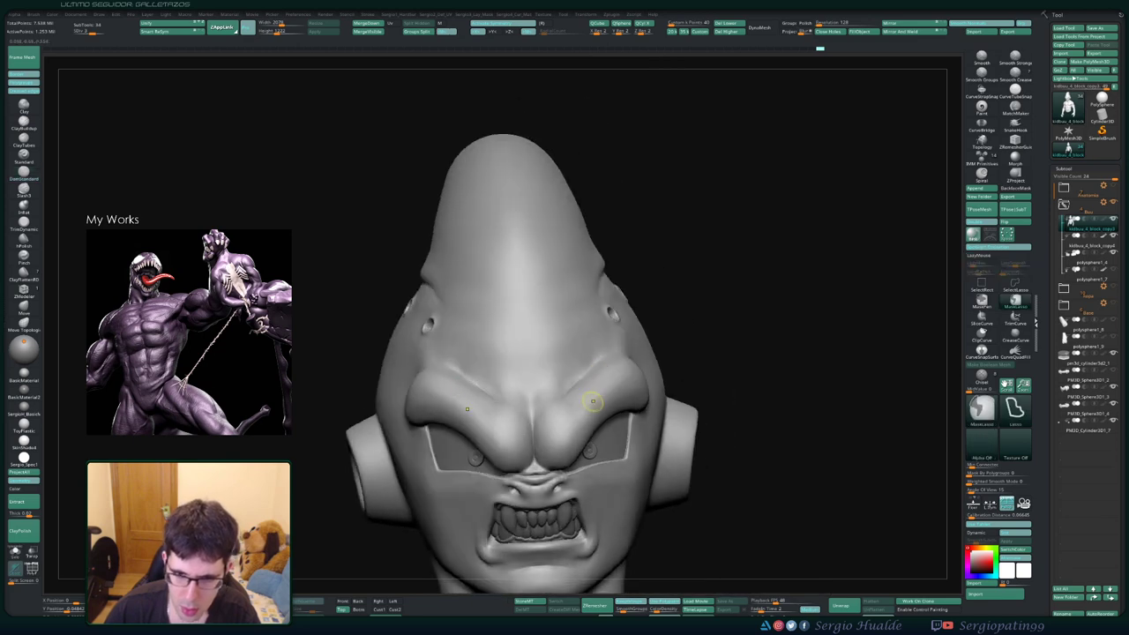
Select the Move brush and review the bust from three-quarter and other angles
left_click_drag(583, 425, 596, 397)
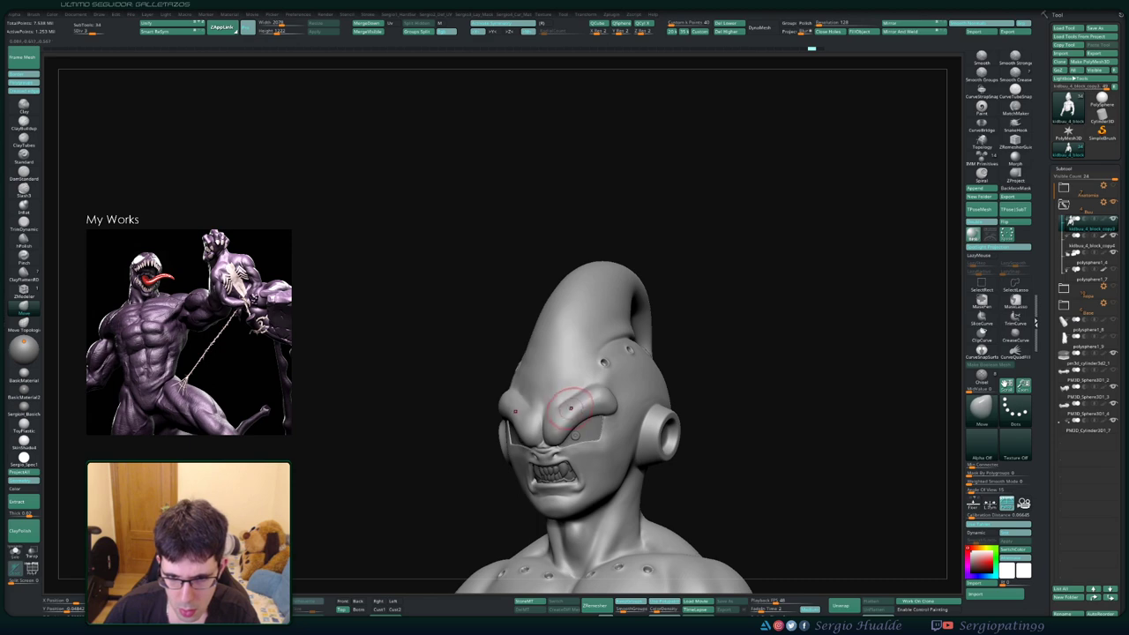
key("b")
key("m")
key("v")
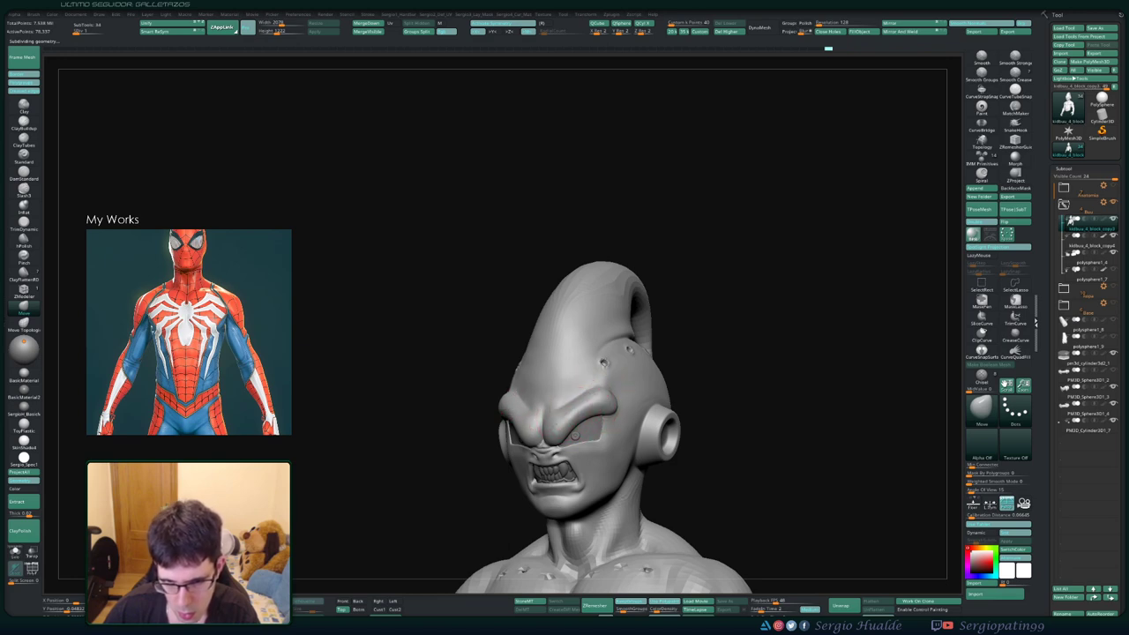
mouse_move(575, 407)
left_mouse_down()
mouse_move(579, 436)
mouse_move(540, 340)
left_mouse_up()
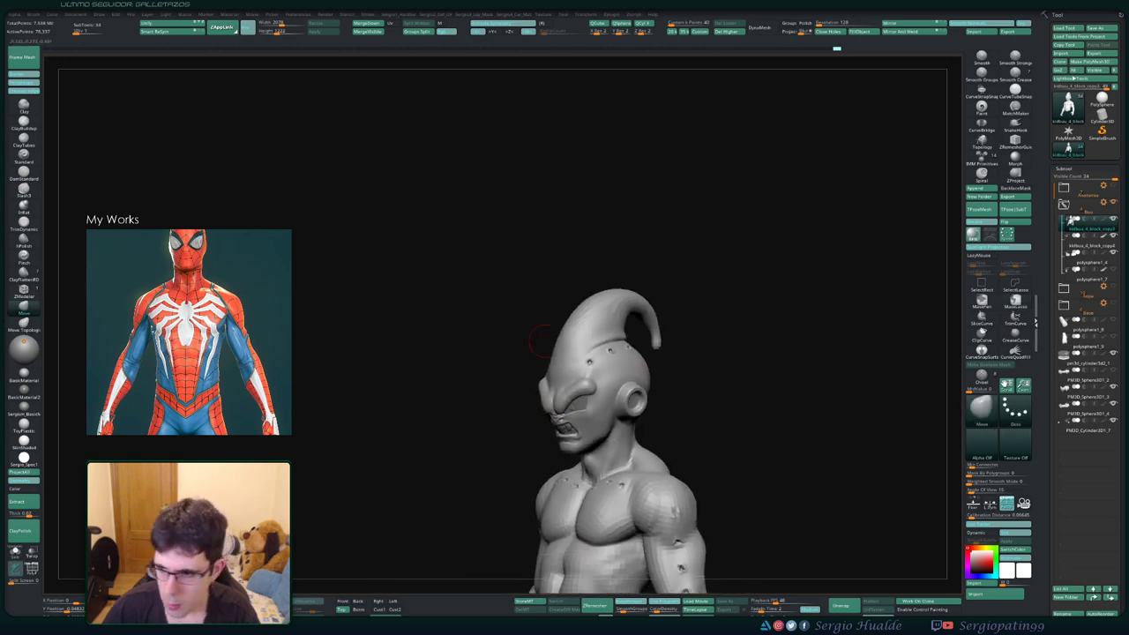
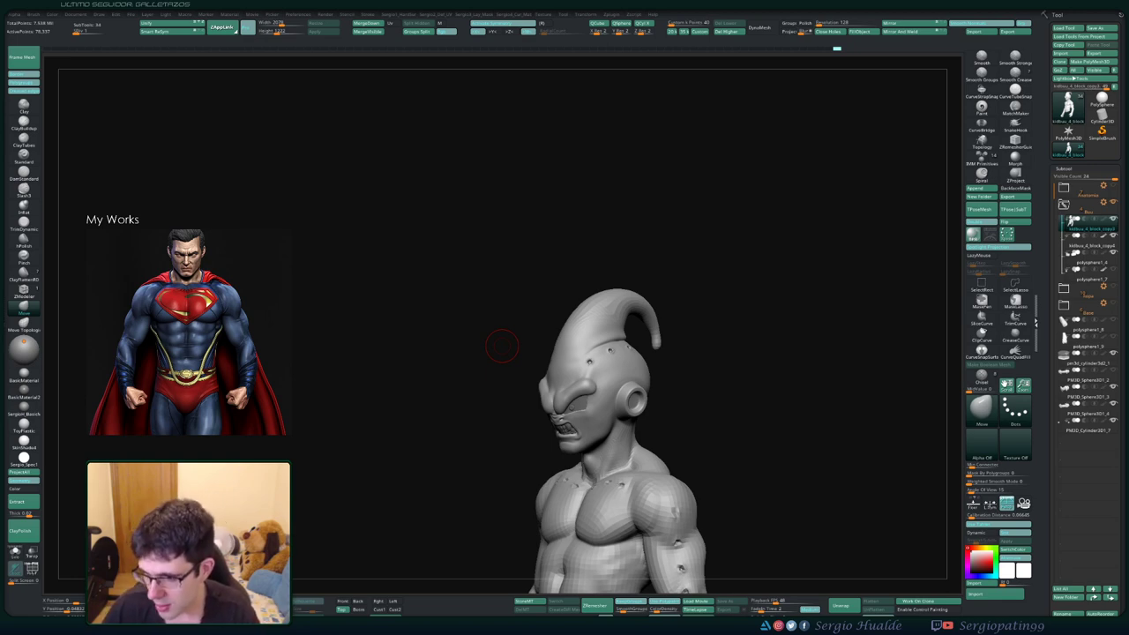
Inspect the Kid Buu torso from the front, the chest close up and the right side, saving with Ctrl+S
left_click_drag(718, 294, 703, 332)
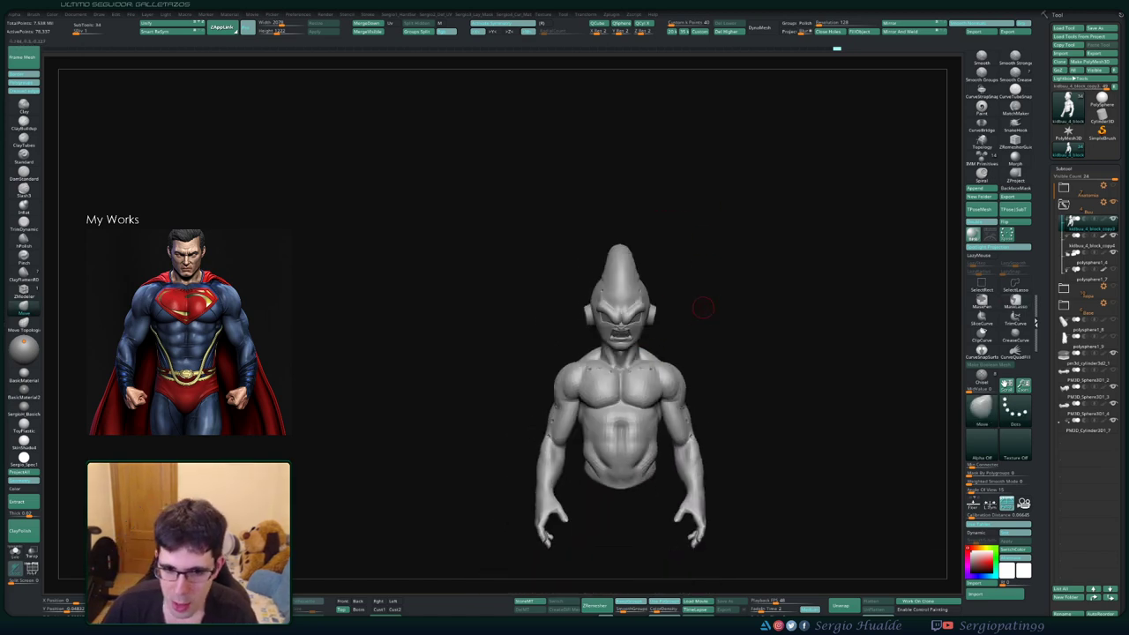
left_click_drag(702, 307, 634, 300)
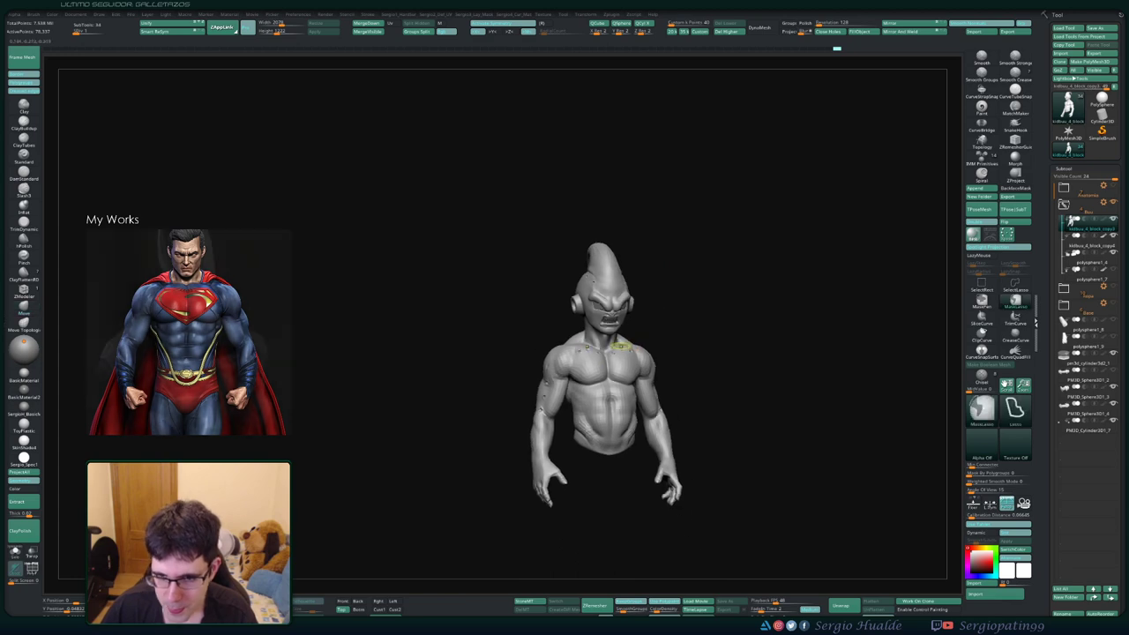
mouse_move(652, 362)
left_mouse_down()
mouse_move(700, 332)
mouse_move(687, 255)
left_mouse_up()
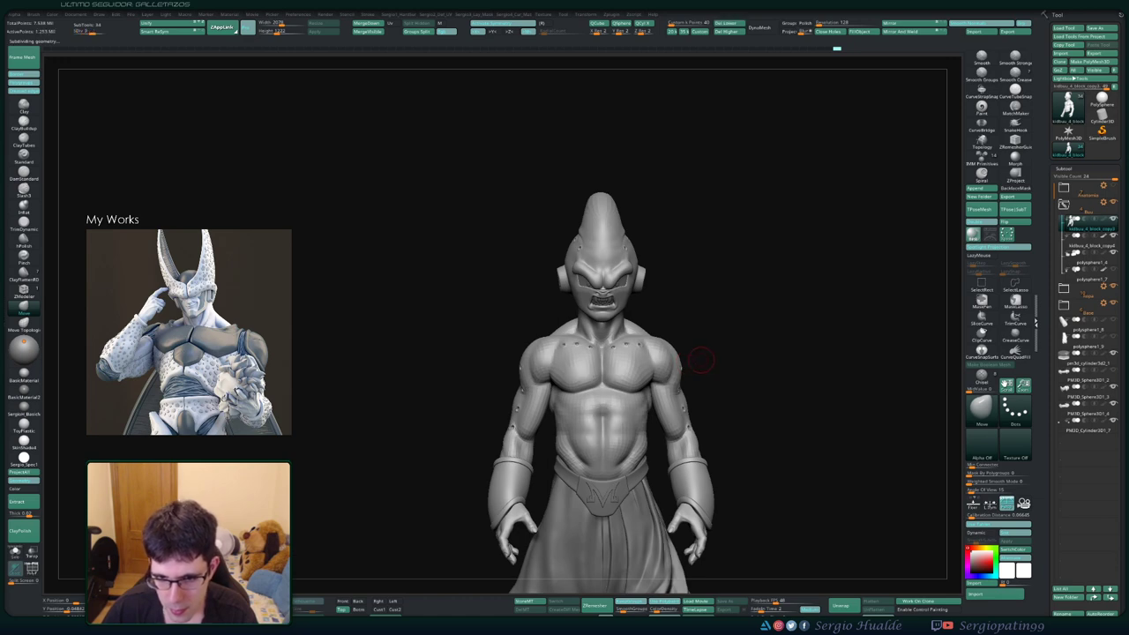
right_click_drag(604, 379, 604, 353, "ctrl")
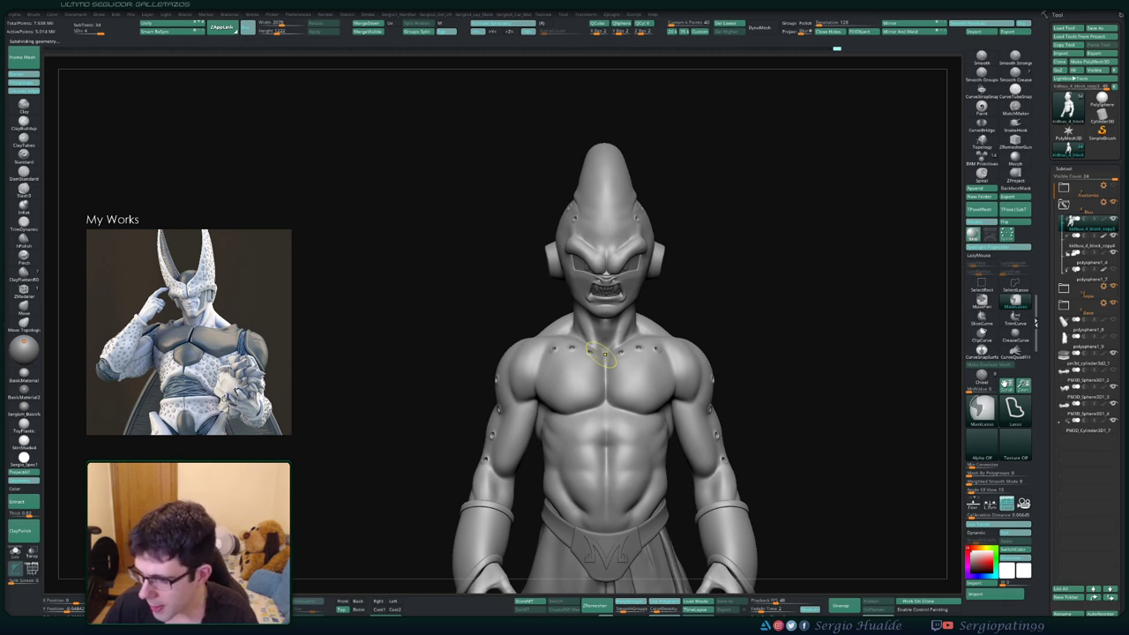
key("ctrl+s")
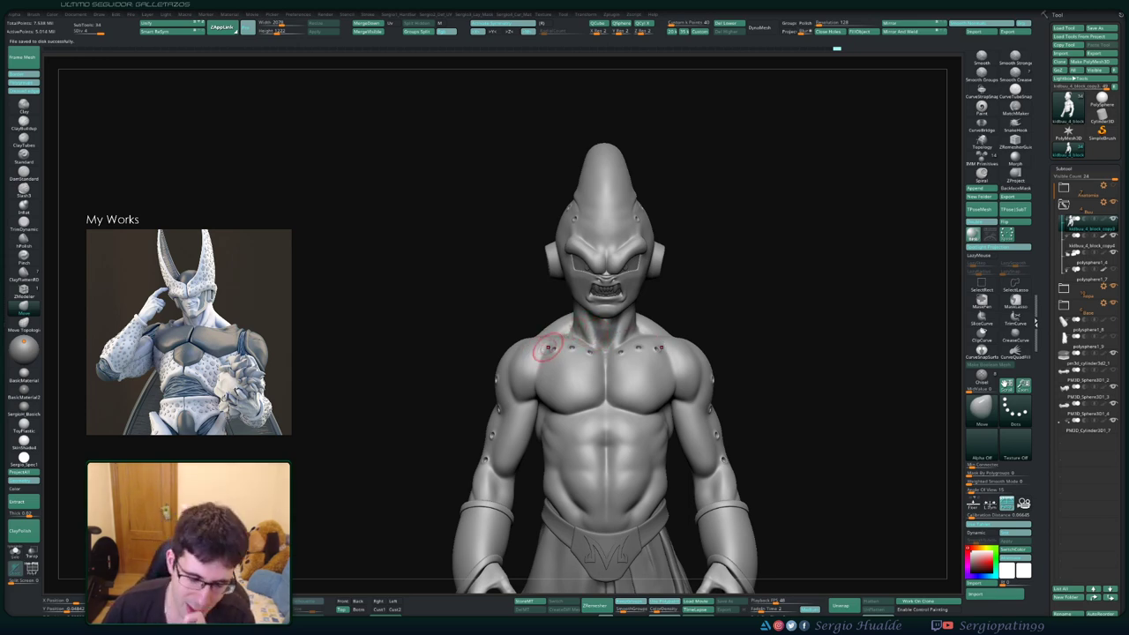
mouse_move(547, 344)
right_mouse_down()
mouse_move(708, 285)
mouse_move(713, 320)
mouse_move(667, 376)
mouse_move(694, 348)
mouse_move(735, 343)
mouse_move(632, 323)
mouse_move(617, 299)
mouse_move(548, 333)
right_mouse_up()
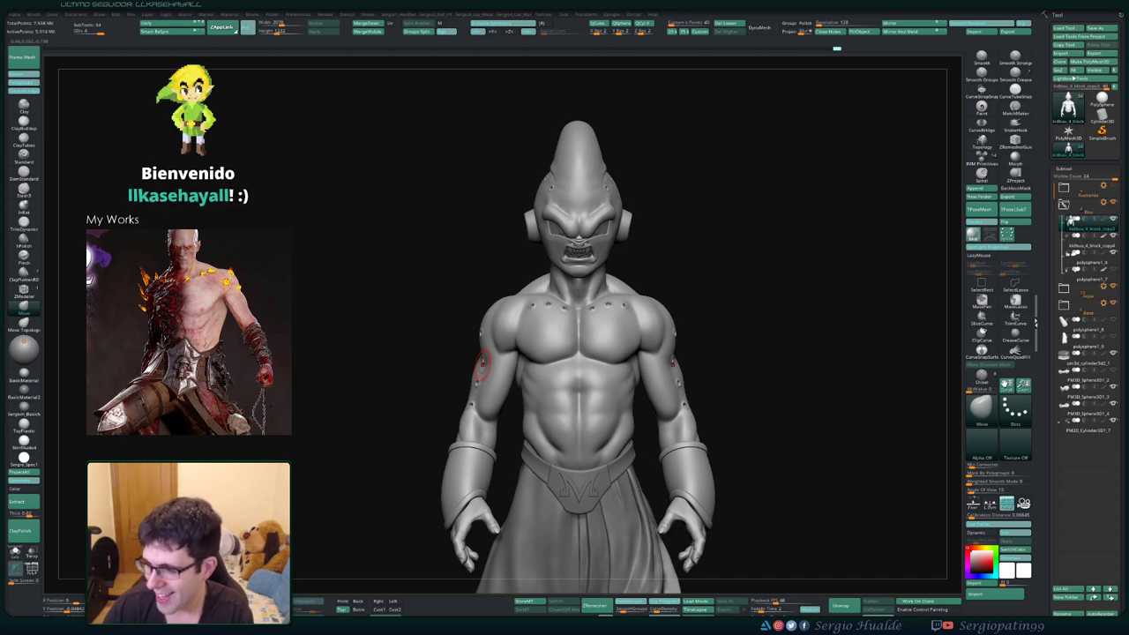
left_click_drag(482, 363, 529, 364)
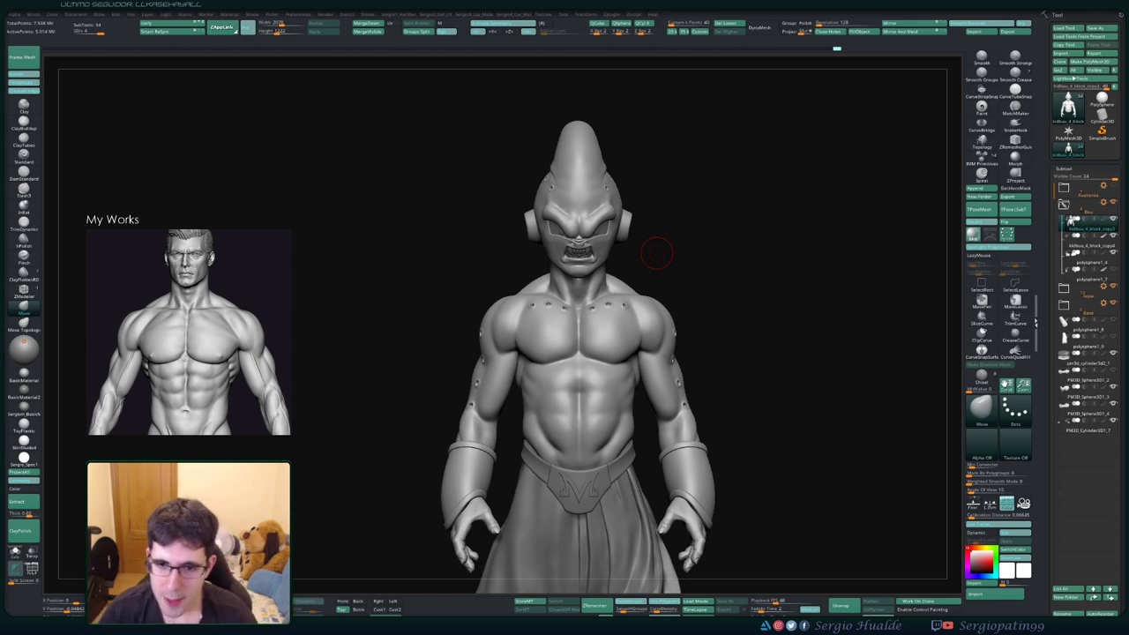
Zoom out to check the legs and feet, return to a close front view of the upper body, and save
left_click_drag(678, 304, 657, 327)
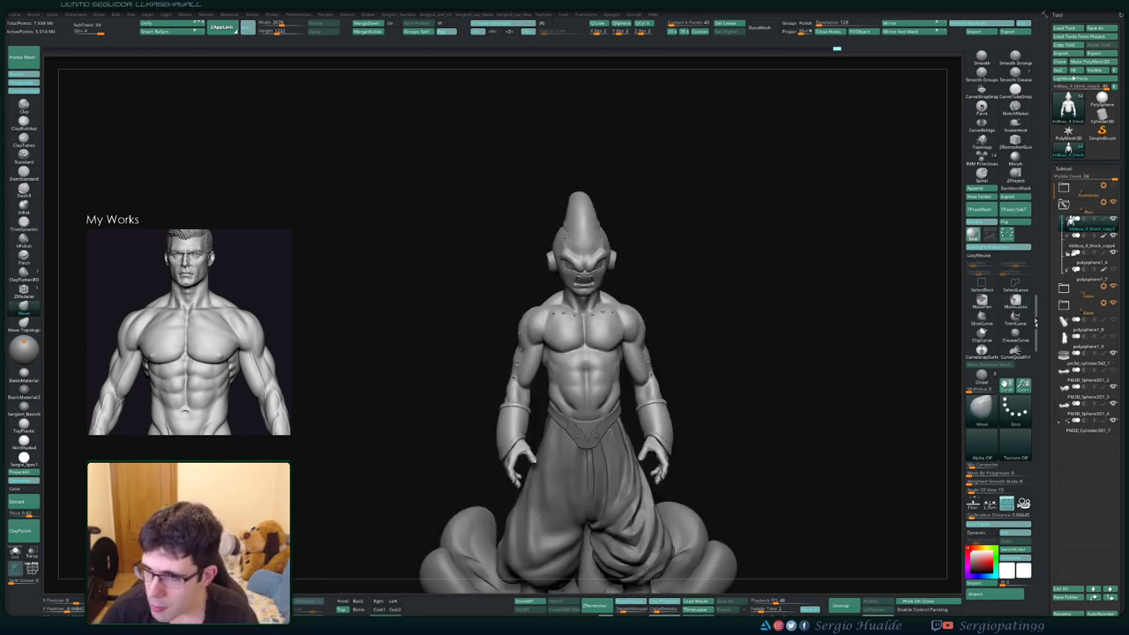
mouse_move(951, 333)
left_mouse_down()
mouse_move(687, 350)
mouse_move(699, 348)
left_mouse_up()
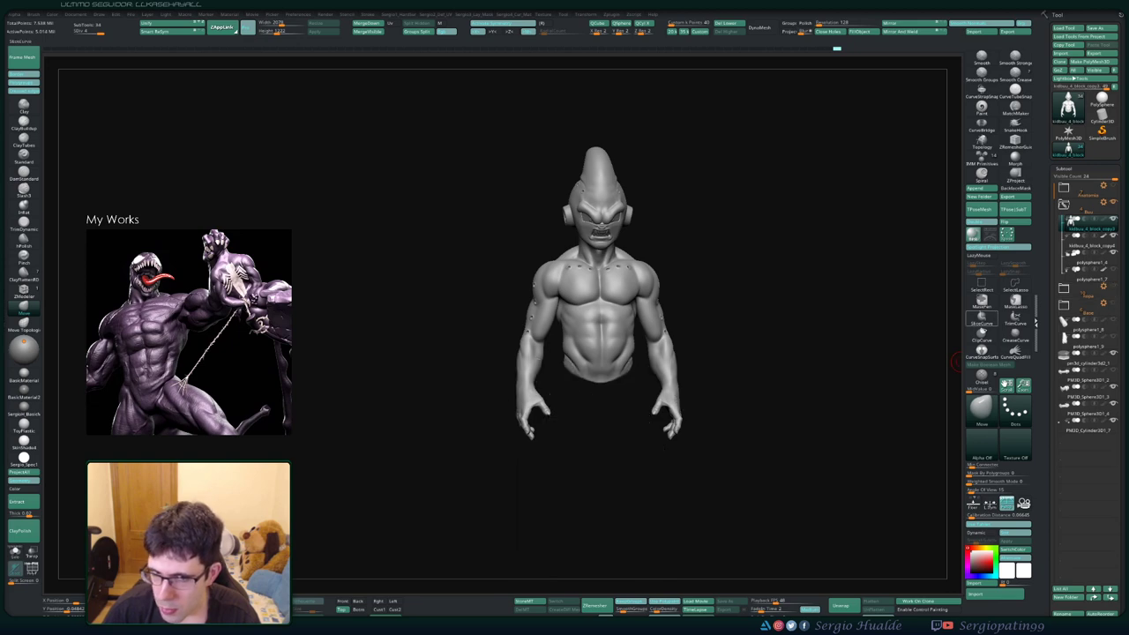
left_click_drag(842, 322, 775, 338)
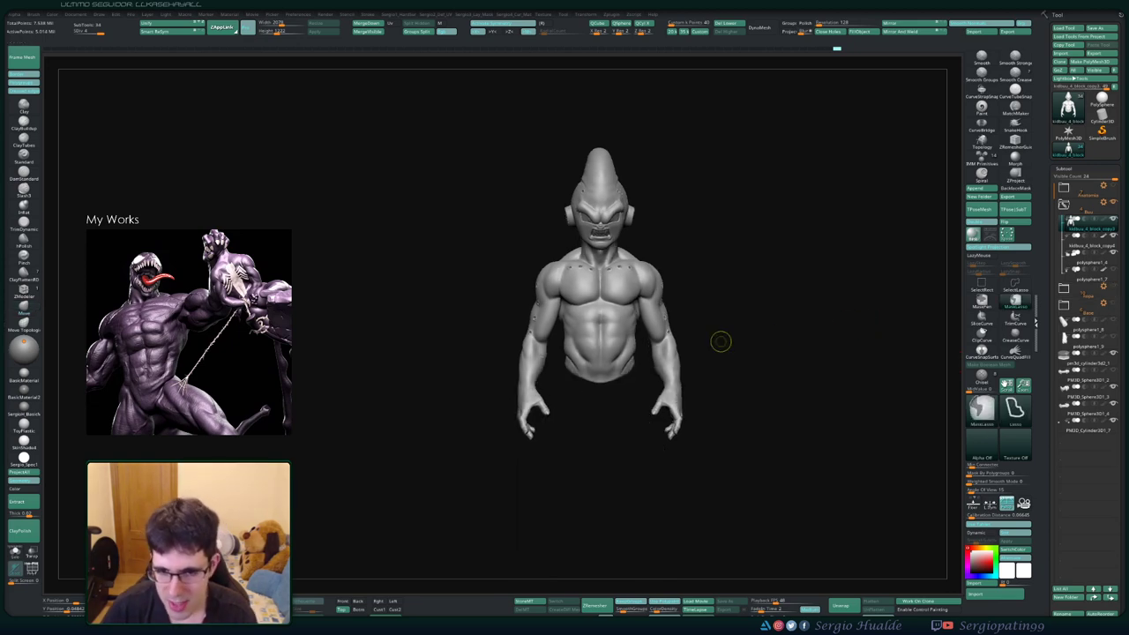
key("ctrl+s")
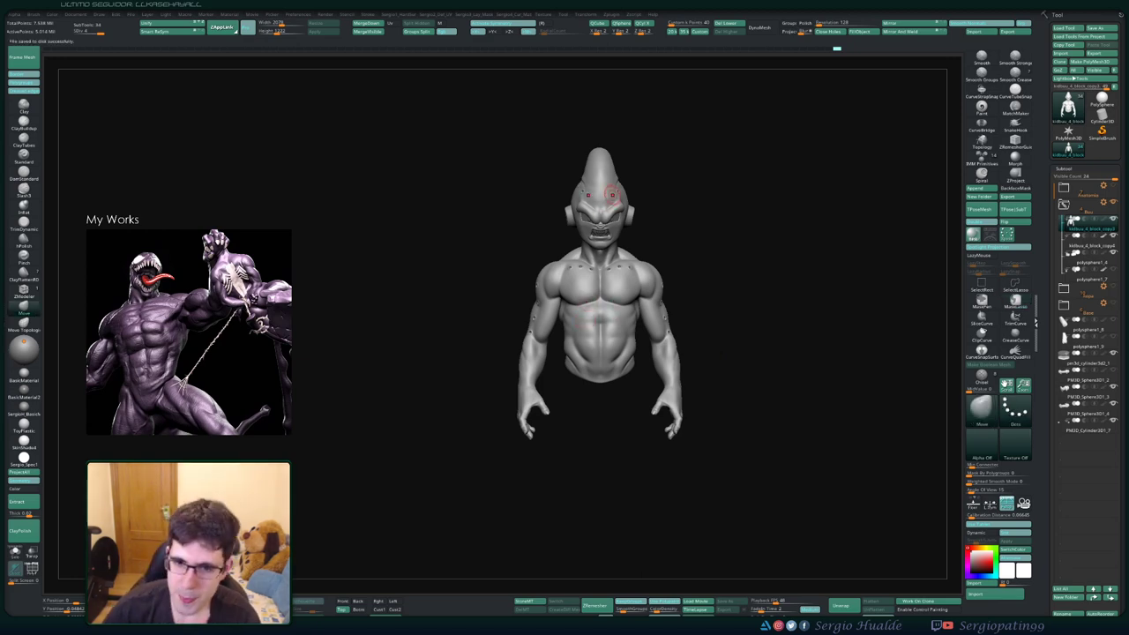
right_click_drag(611, 192, 776, 229, "ctrl")
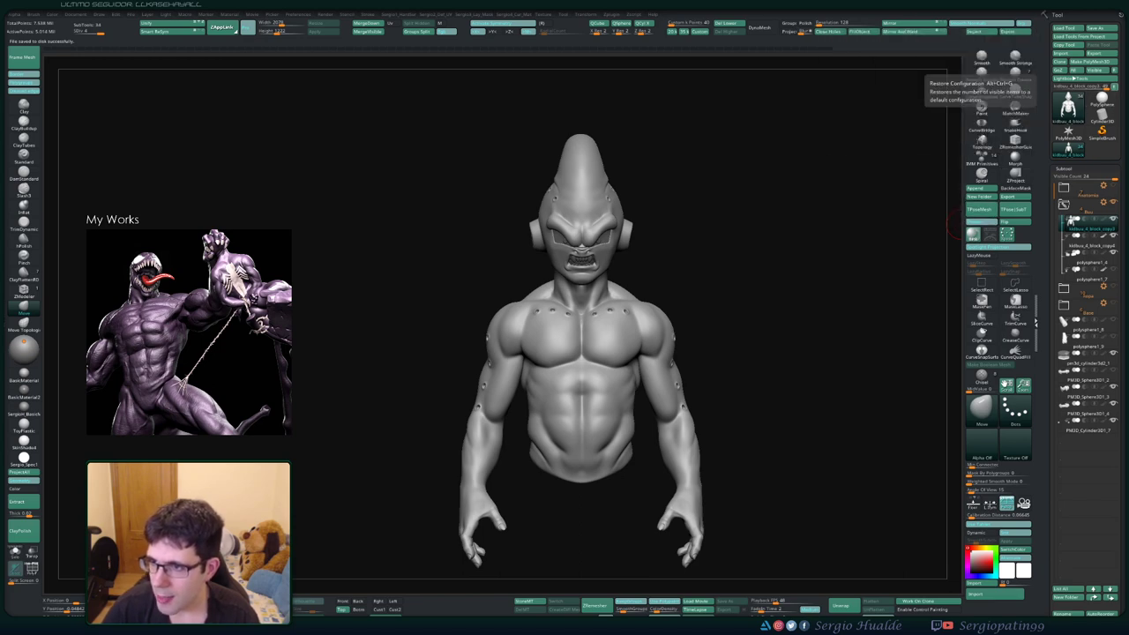
left_click(972, 232)
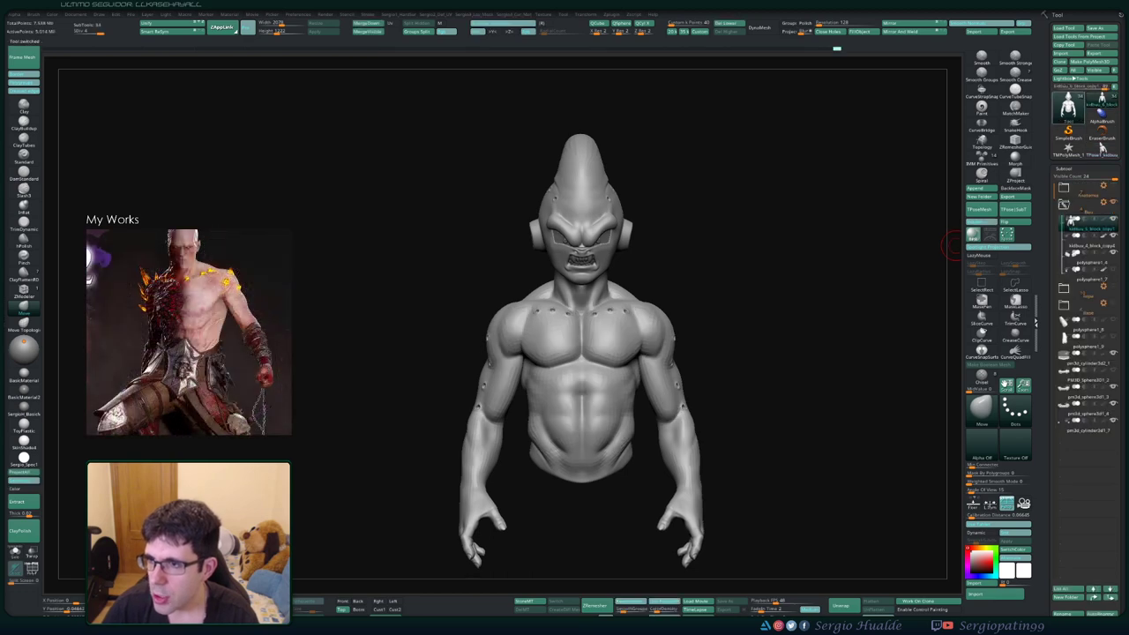
Reorder pm3d_sphere3d1_3, pm3d_sphere3d1_4, polysphere1_7, pm3d_cylinder3d1_7 and kidBuu_4_block_copy1 into their groups
left_click(1103, 102)
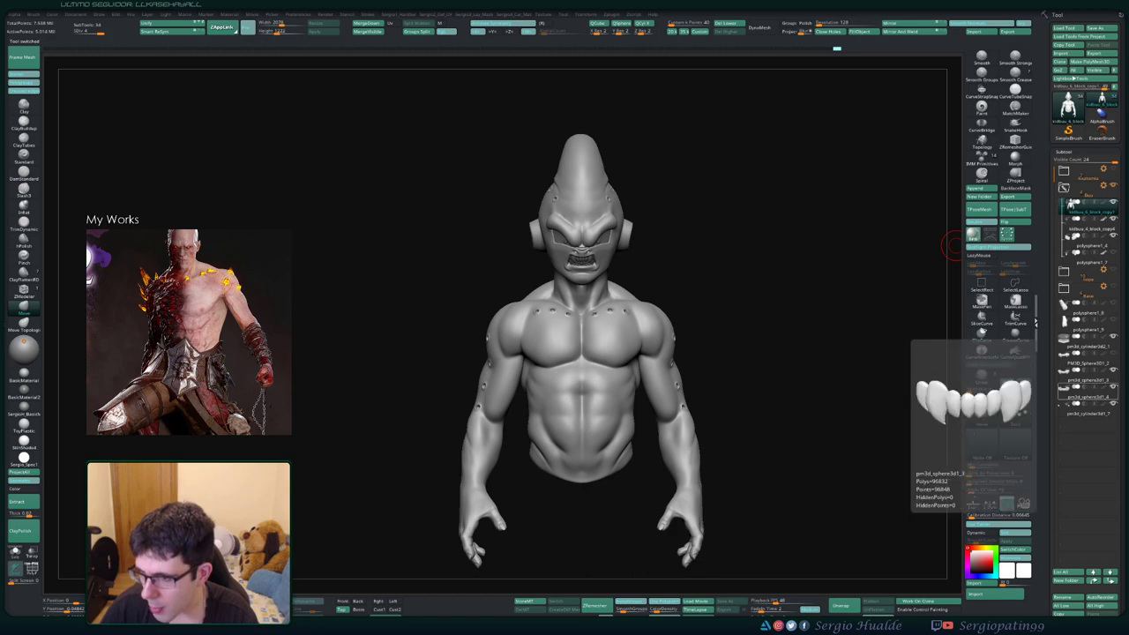
left_click_drag(1086, 380, 1086, 262)
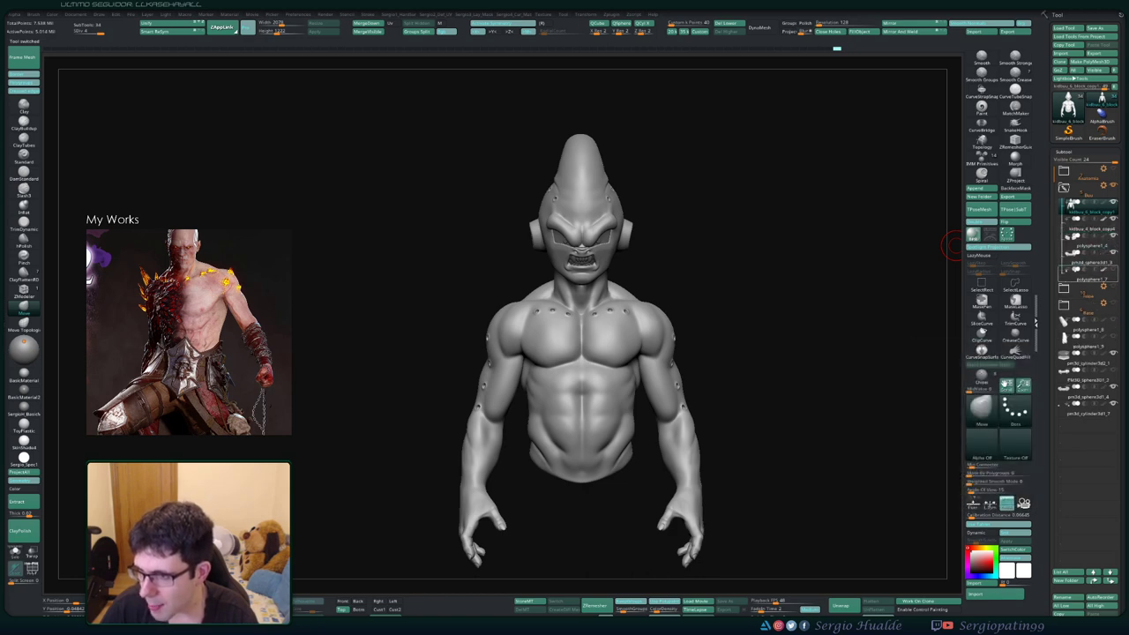
left_click_drag(1086, 396, 1086, 278)
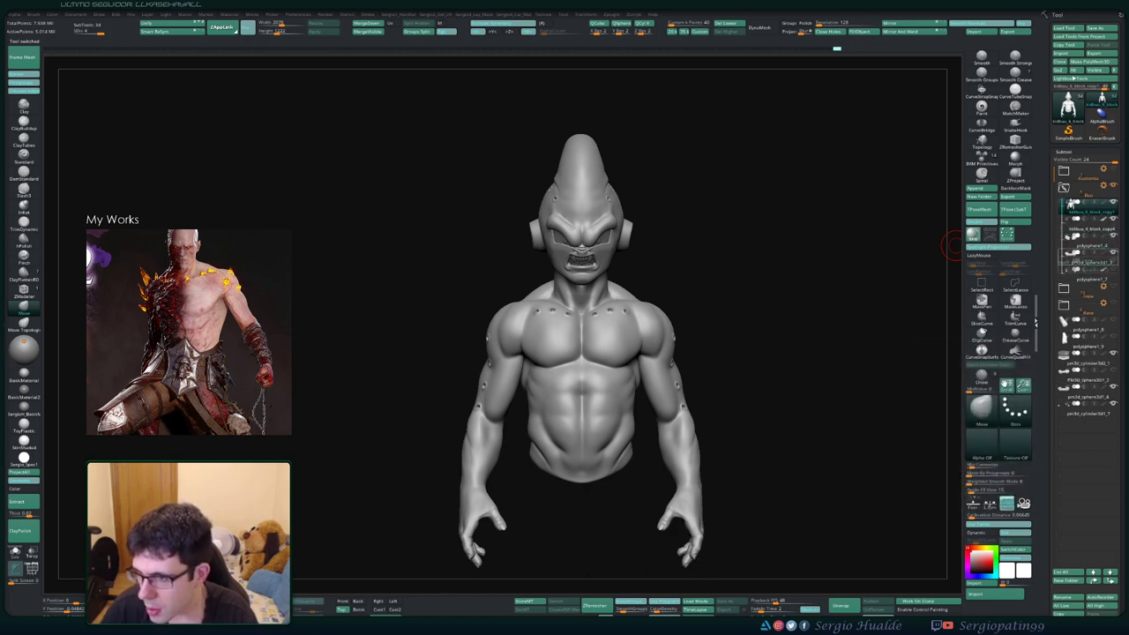
mouse_move(1086, 279)
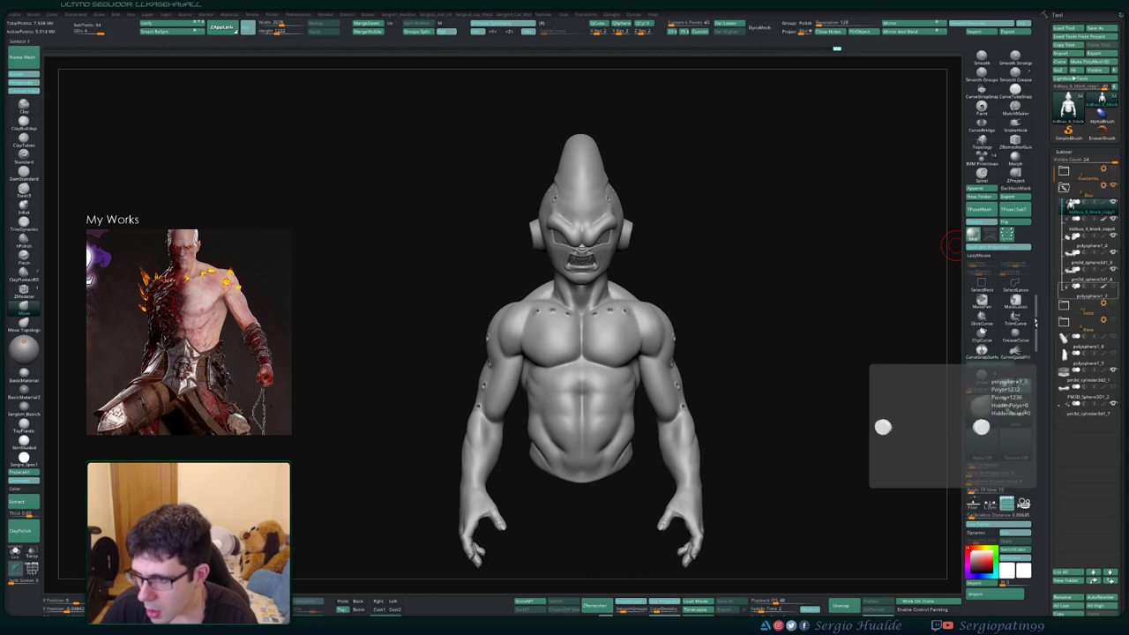
left_click_drag(1086, 296, 1086, 396)
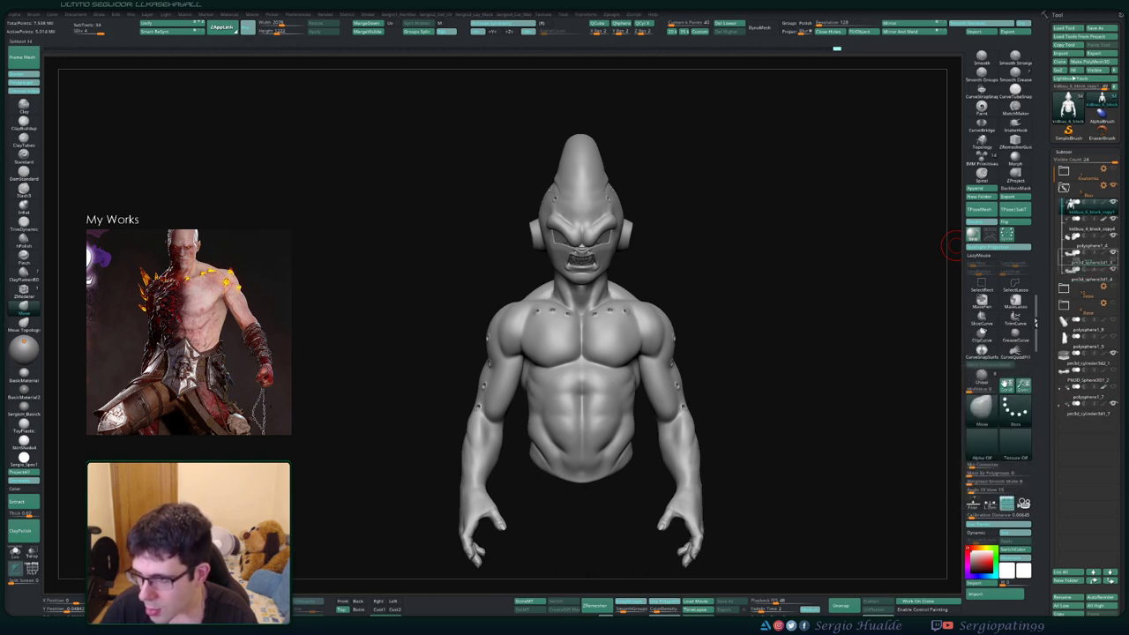
left_click_drag(1086, 413, 1086, 247)
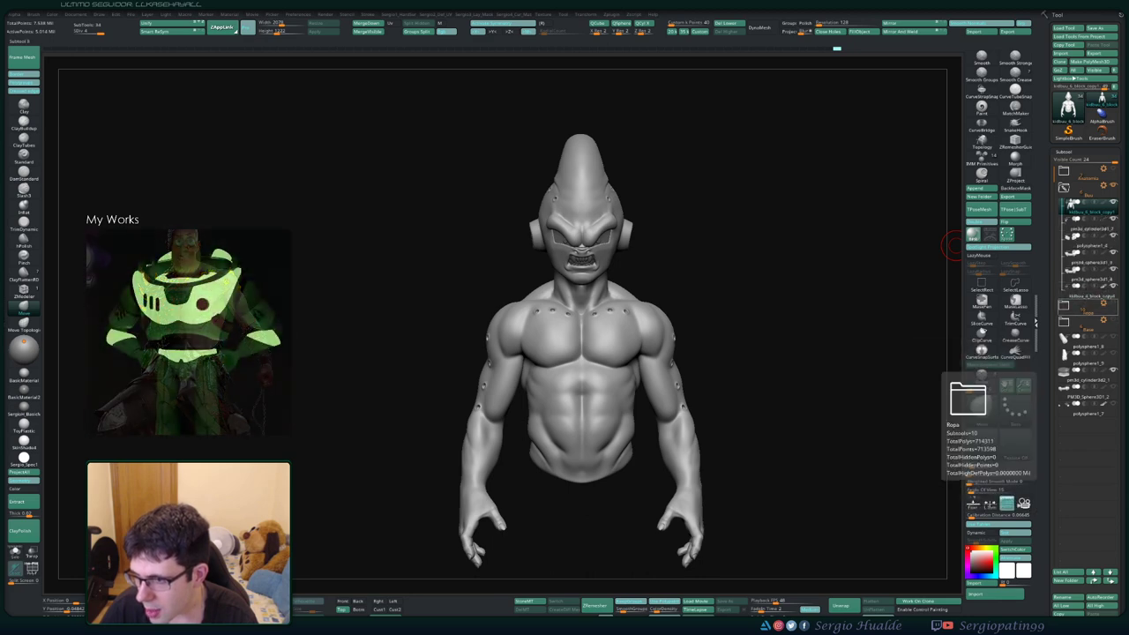
left_click_drag(1087, 229, 1086, 295)
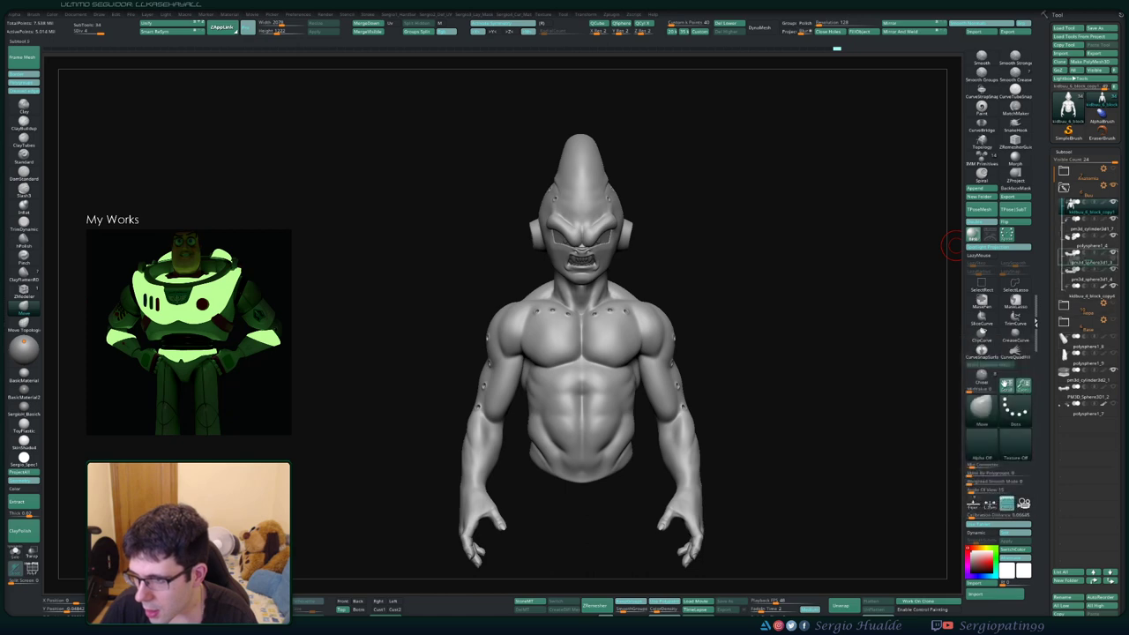
left_click_drag(1086, 209, 1087, 274)
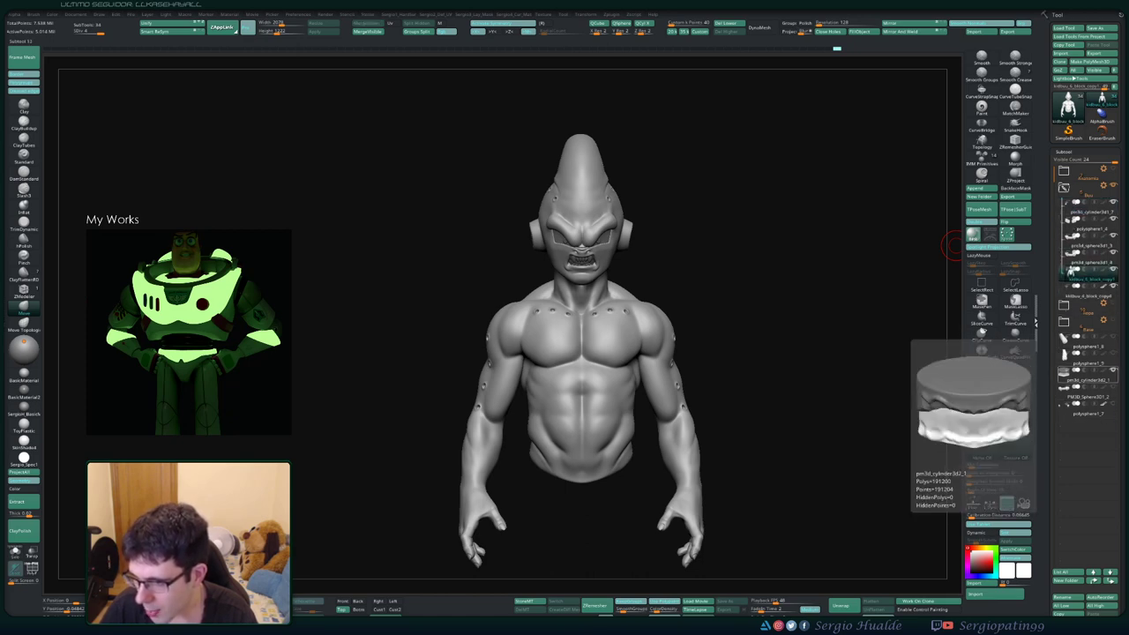
Create a new subtool folder named Otros for the cloth piece
left_click(1085, 236)
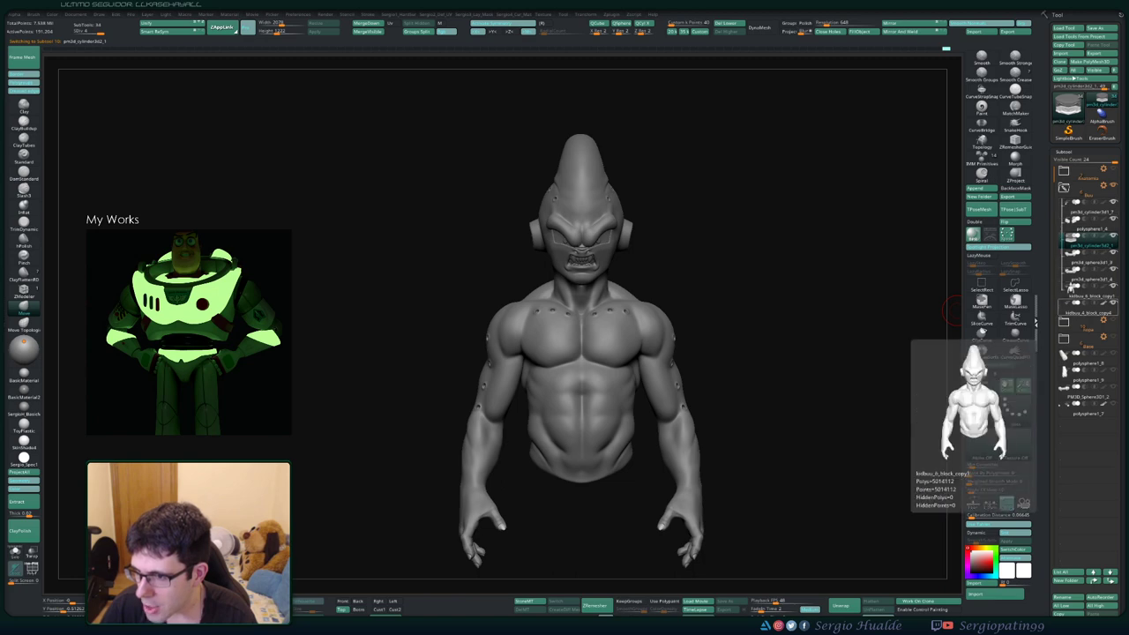
left_click(1064, 355)
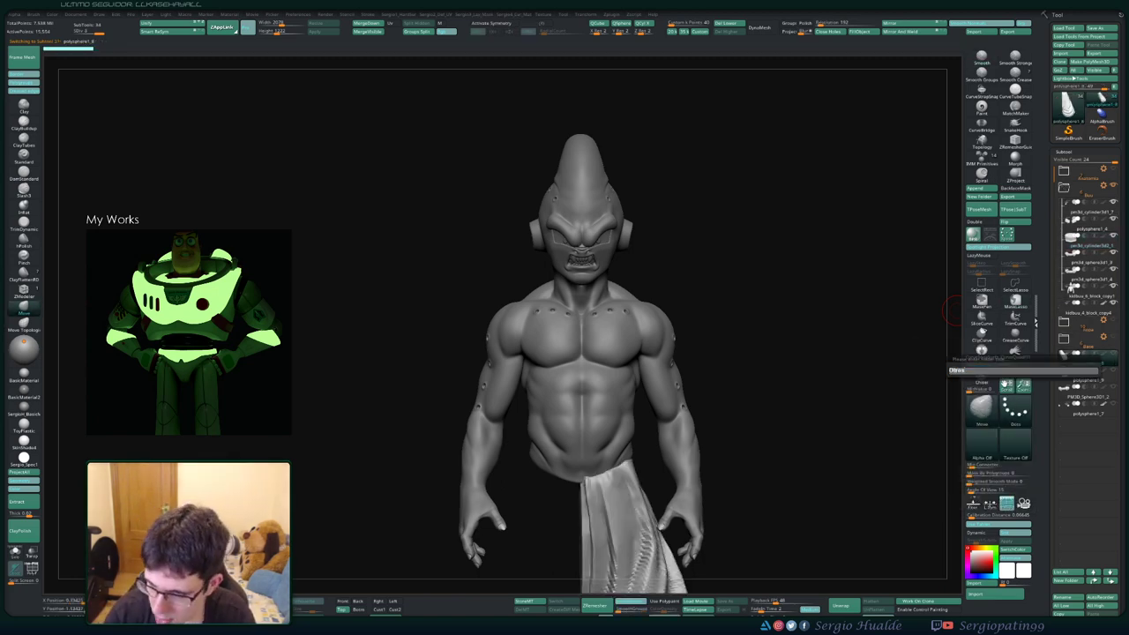
type("Otros")
key("Return")
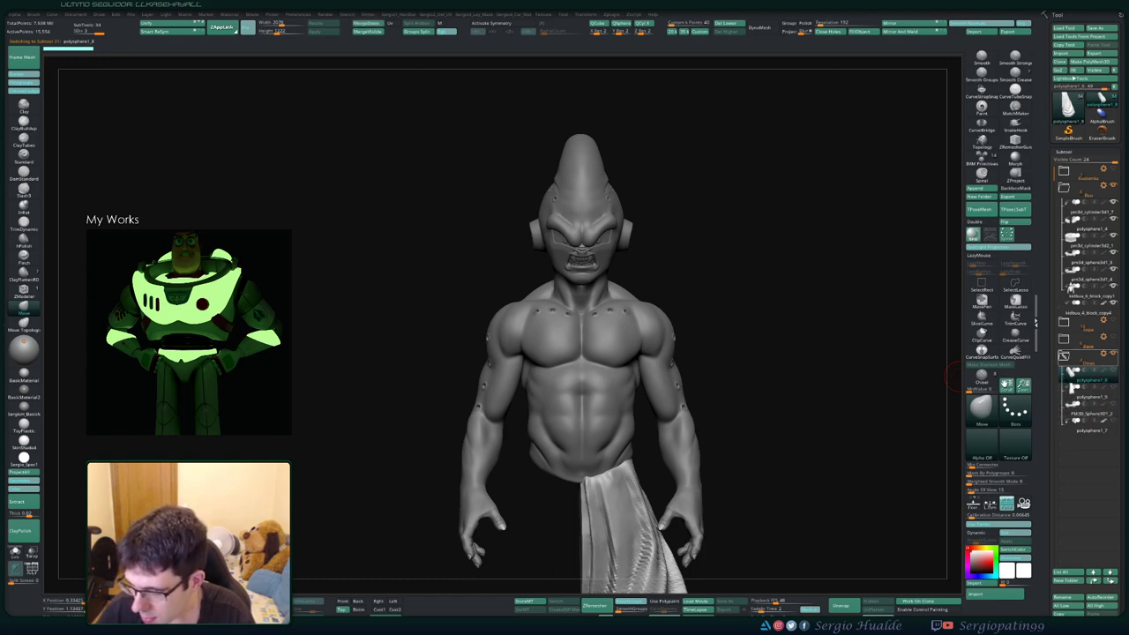
Unhide the bracers, belt and loincloth, and move polysphere1_6 and polysphere1_10 to the bottom of the list
left_click(1070, 286)
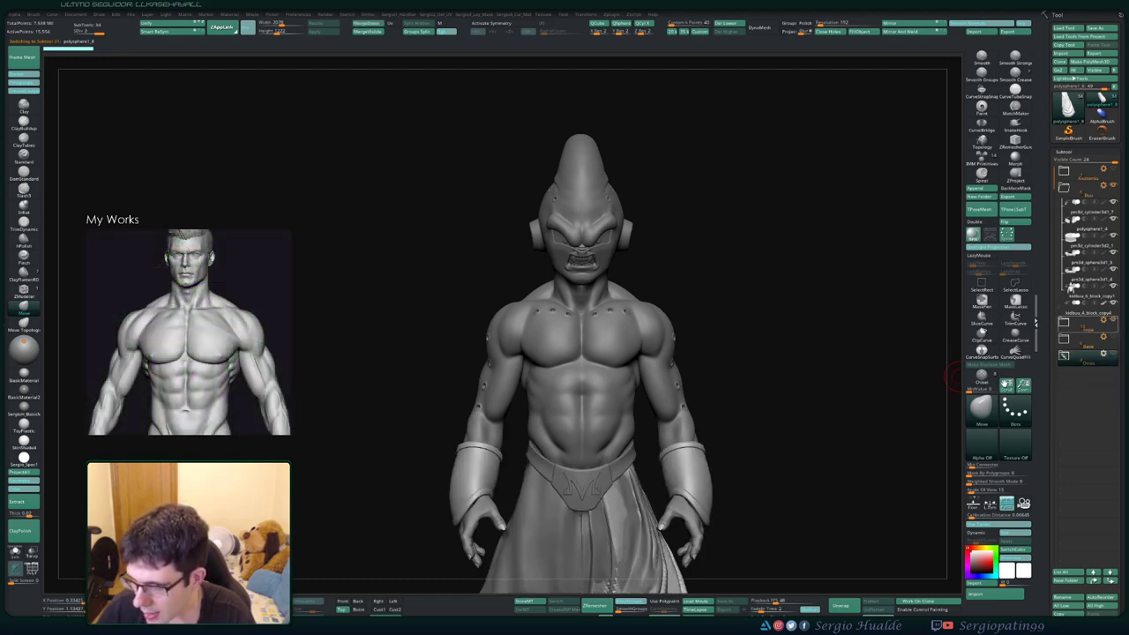
left_click(1064, 322)
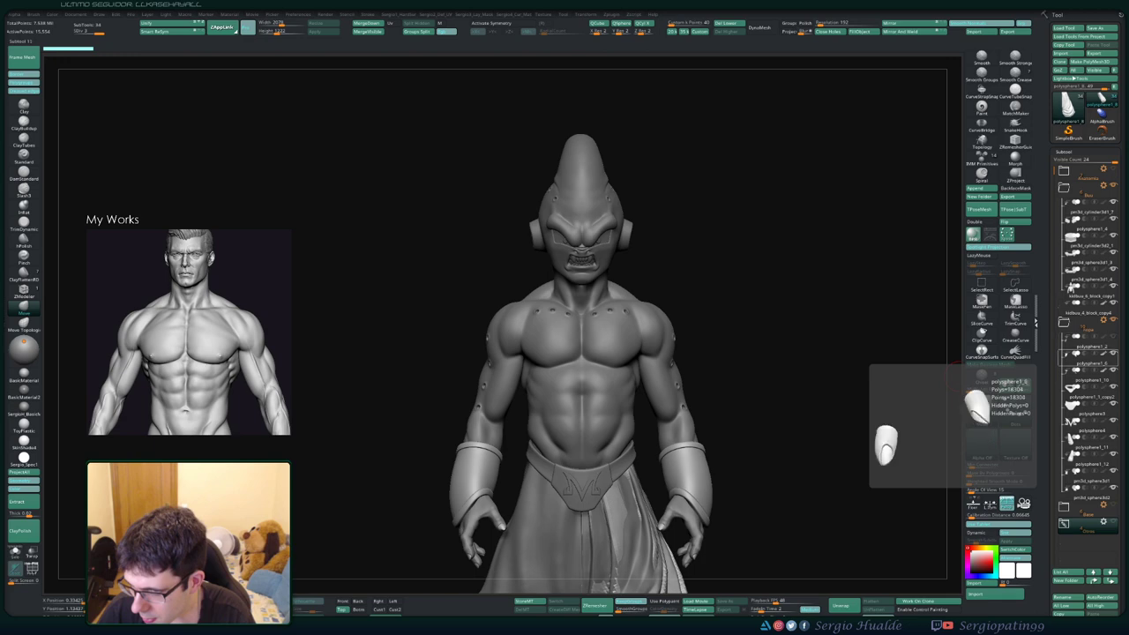
left_click(1071, 361)
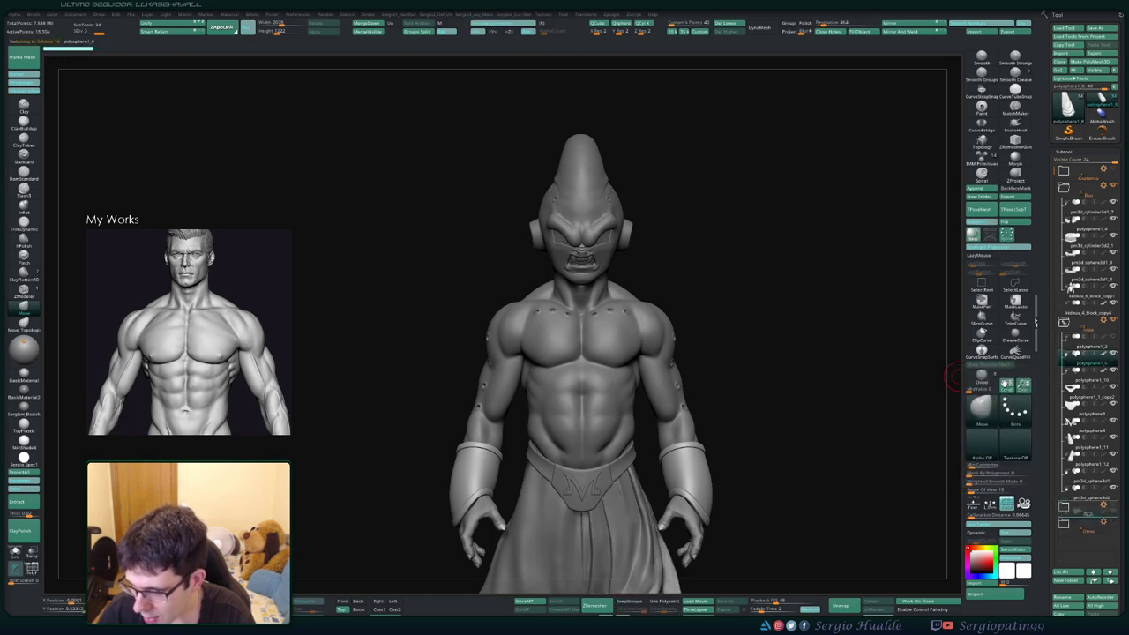
left_click_drag(1070, 357, 1085, 529)
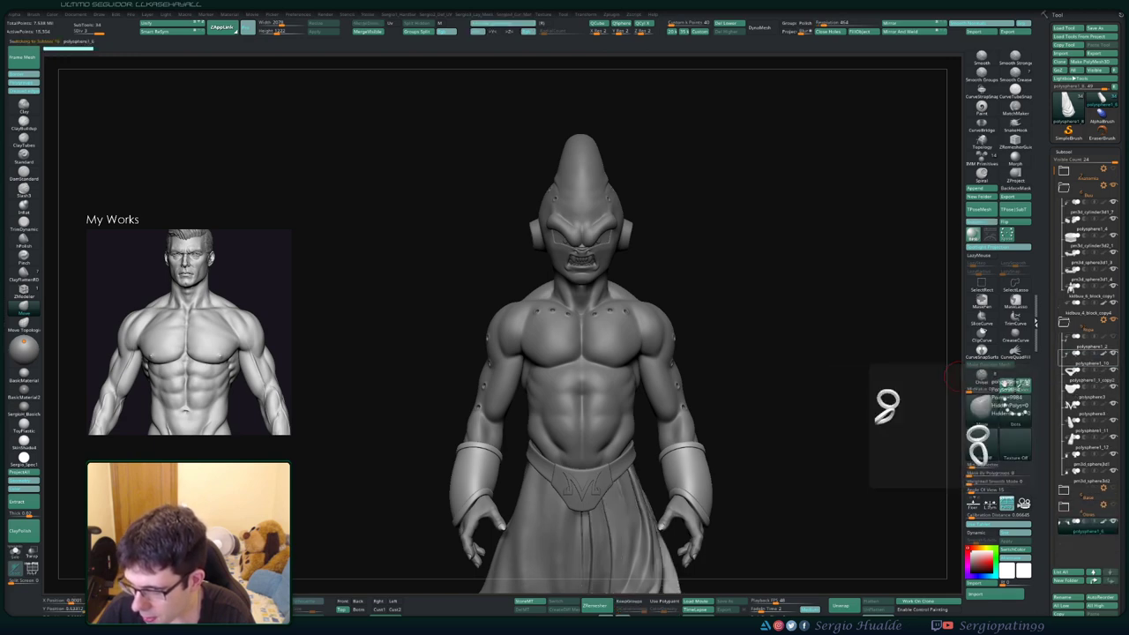
left_click_drag(1071, 362, 1082, 529)
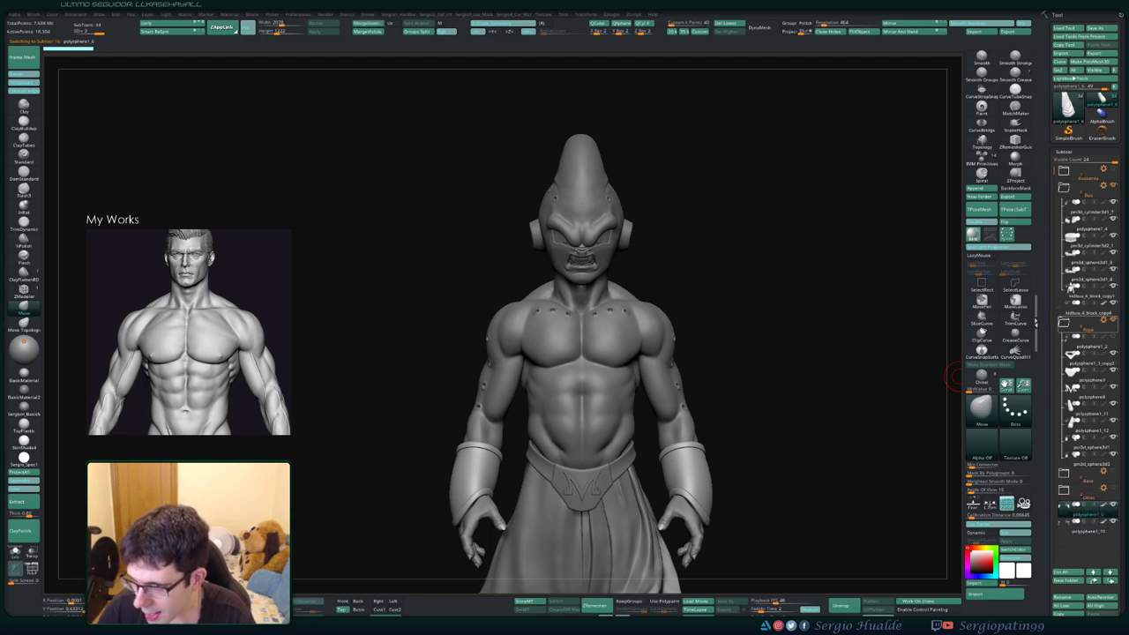
key("ctrl+z")
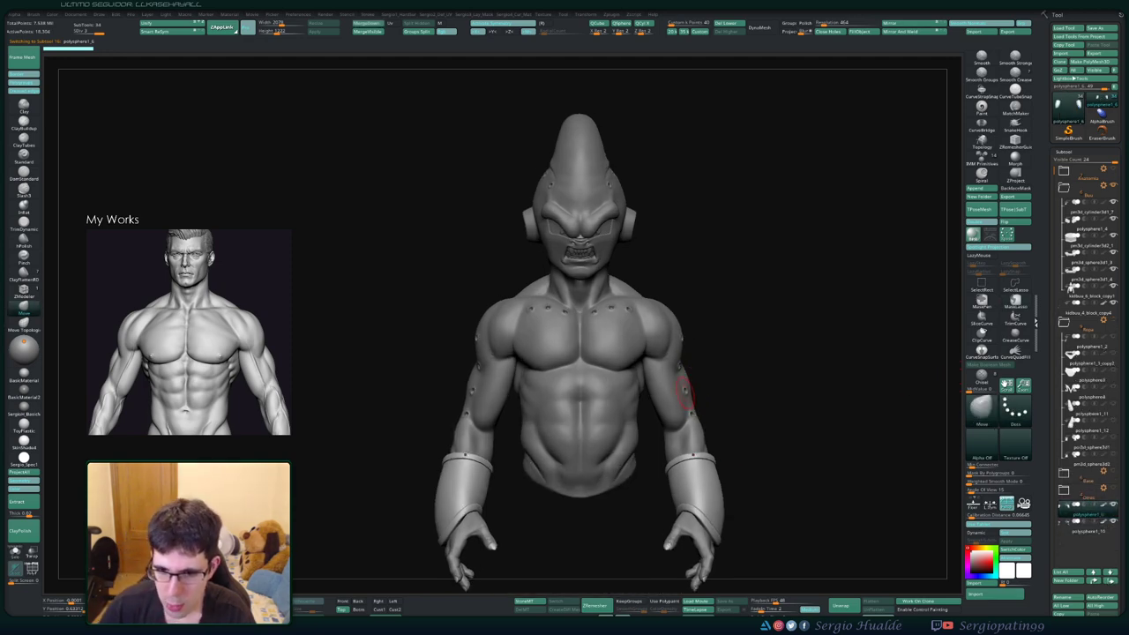
key("ctrl+z")
key("ctrl+shift+z")
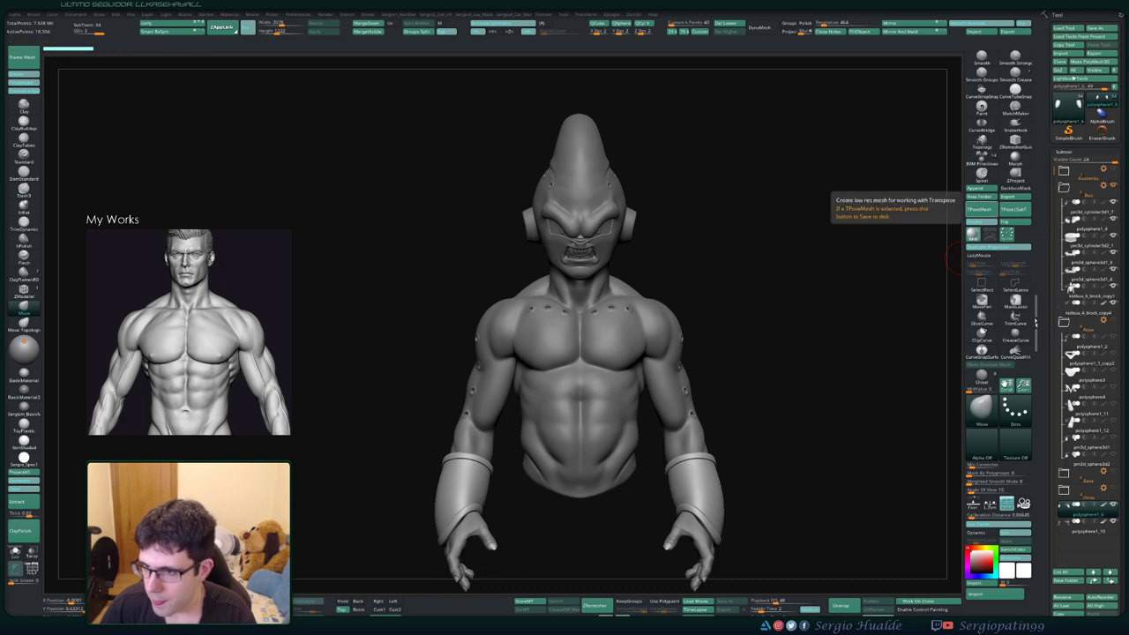
left_click(977, 209)
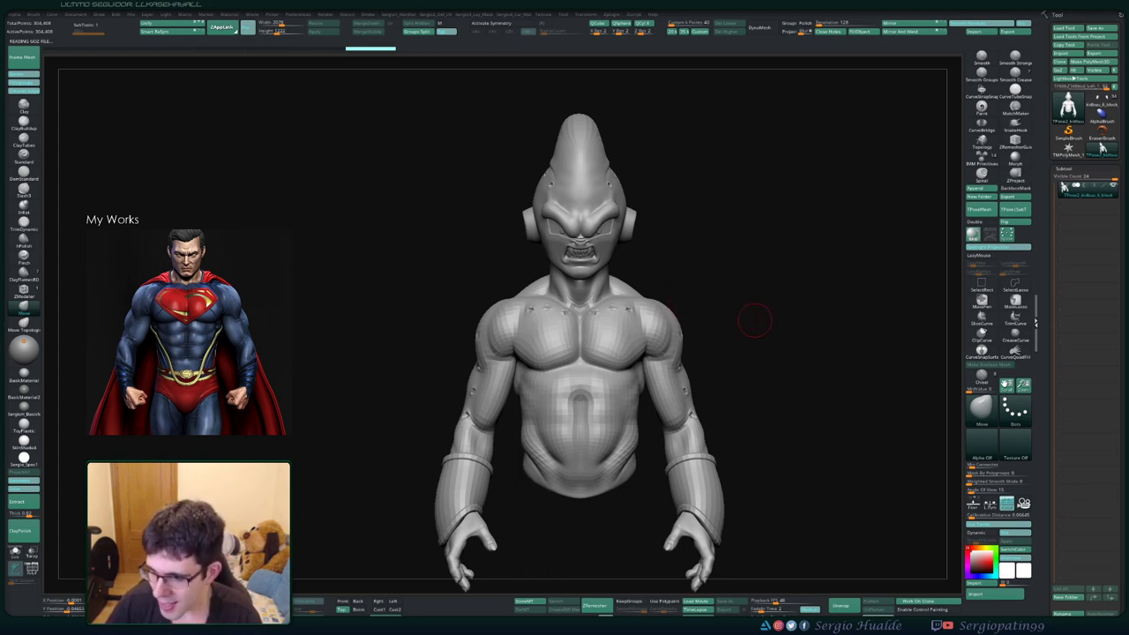
left_click_drag(774, 316, 749, 317)
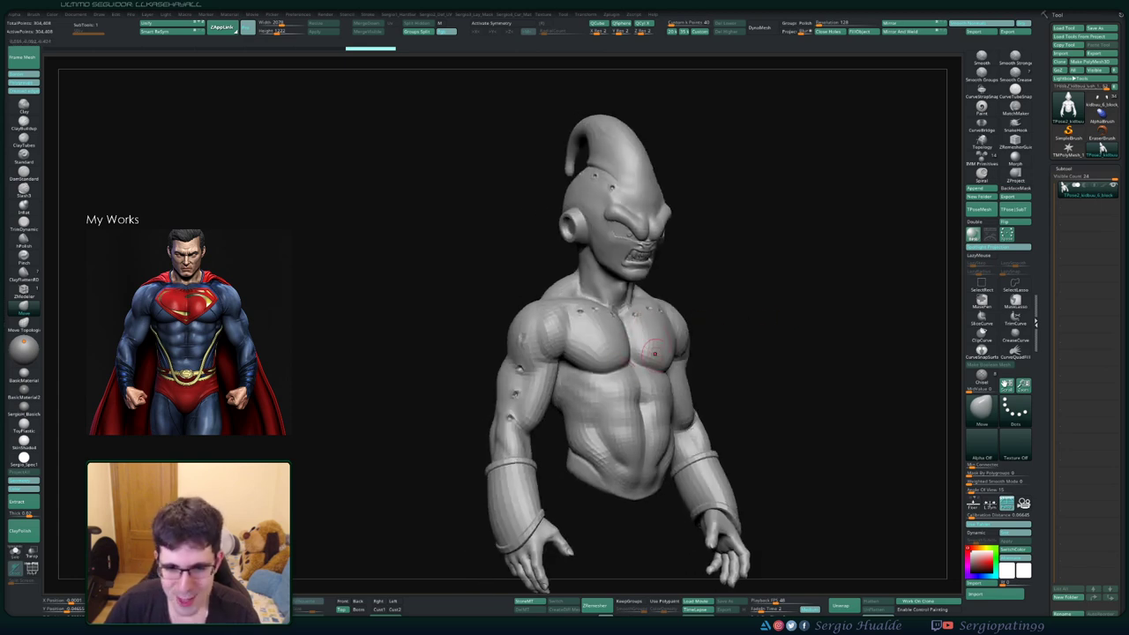
left_click_drag(654, 353, 613, 352, "shift")
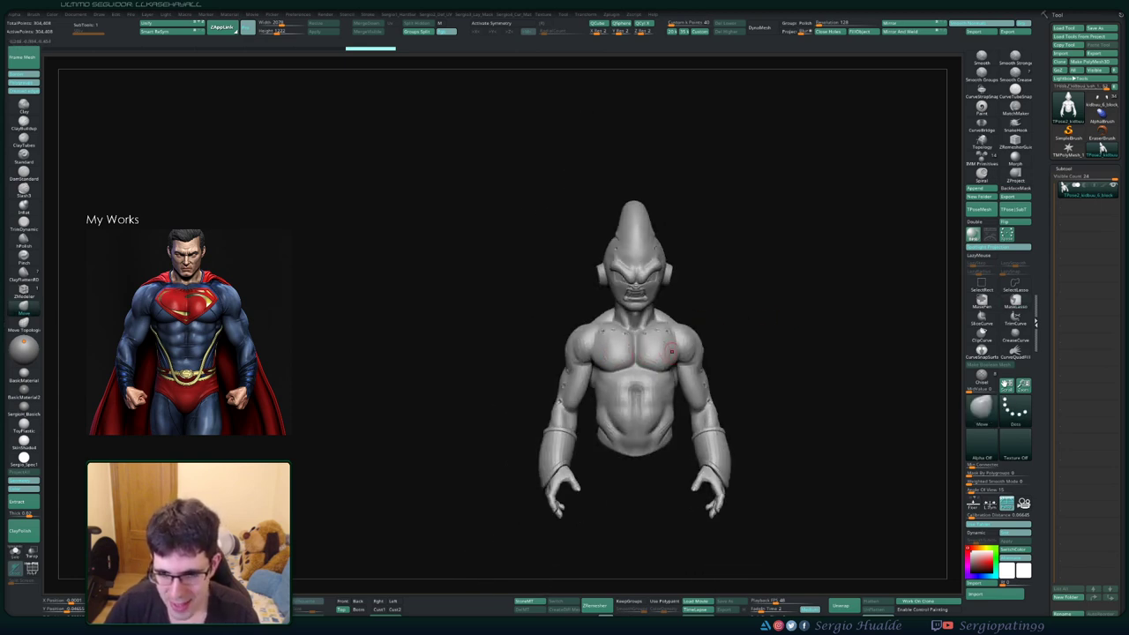
key("ctrl")
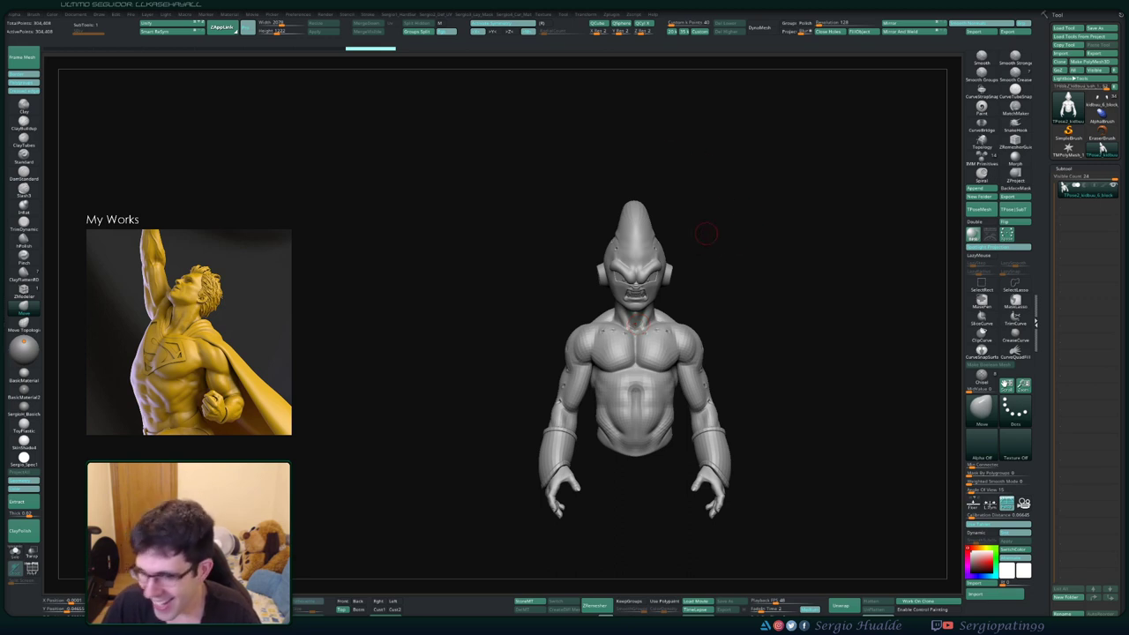
Mask the head and upper torso from front and side, then clear the mask again
left_click_drag(705, 233, 724, 290)
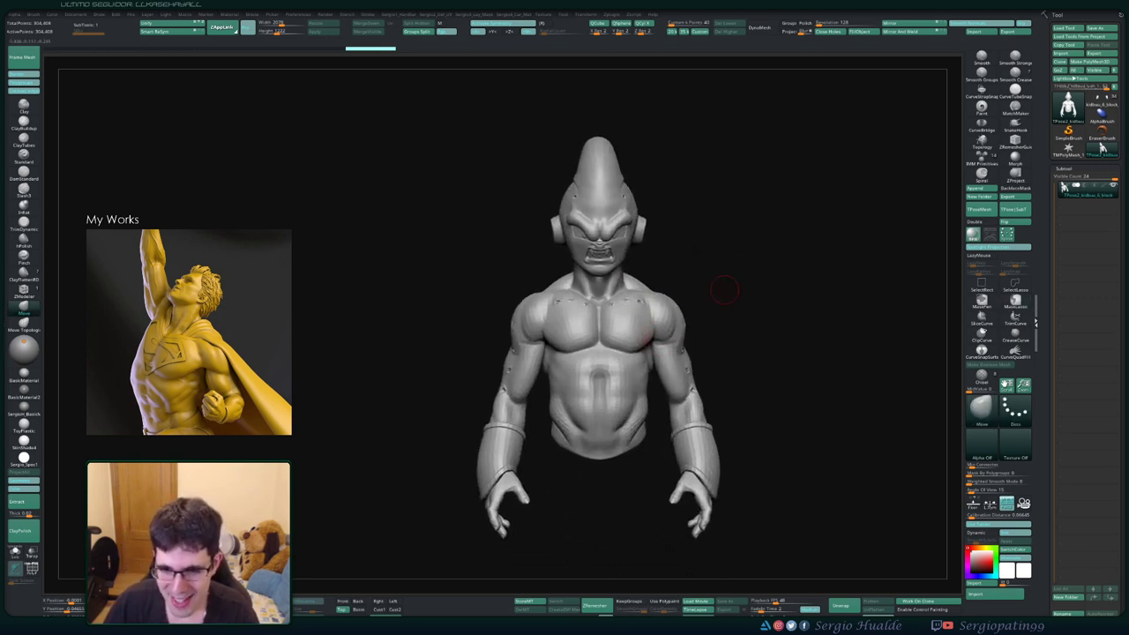
left_click_drag(737, 127, 687, 367, "ctrl")
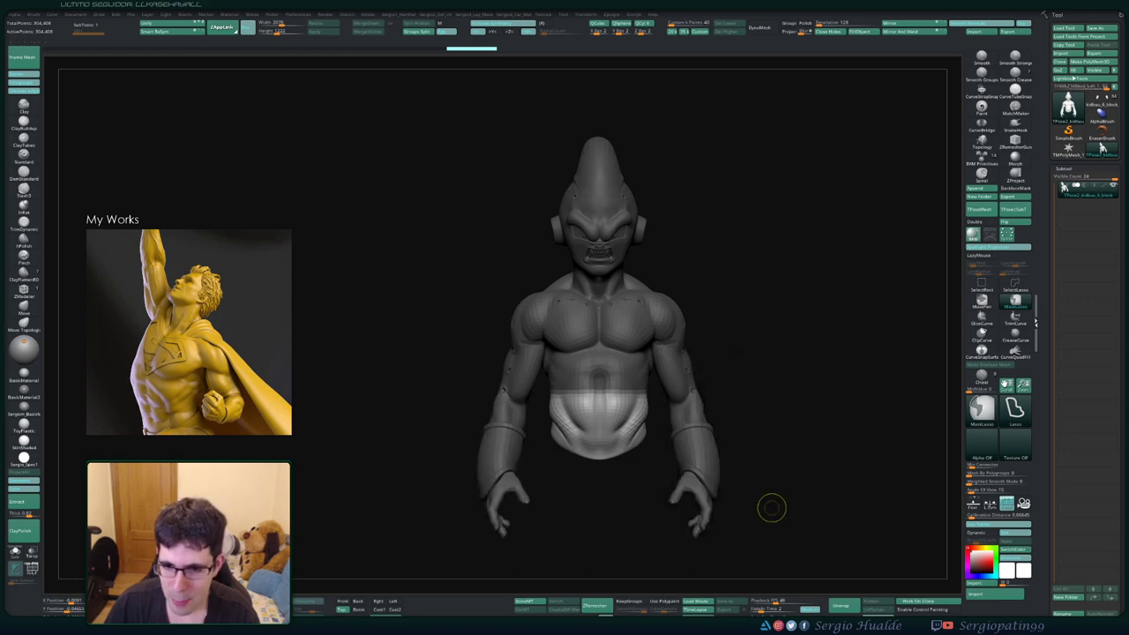
left_click_drag(768, 506, 864, 502)
left_click_drag(807, 334, 582, 298, "ctrl")
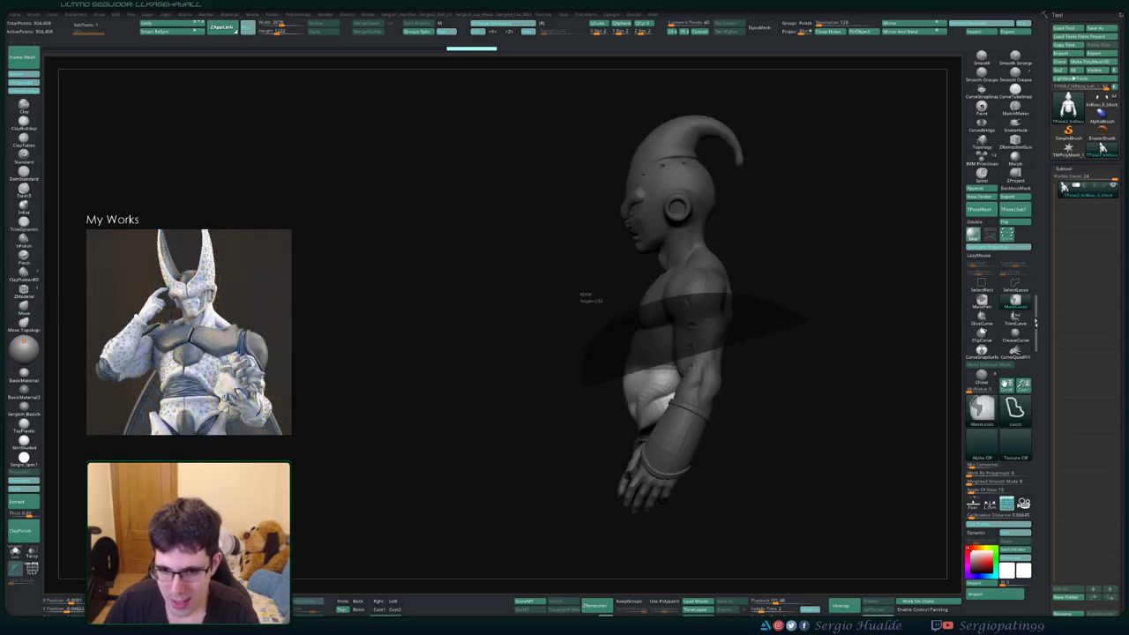
left_click_drag(847, 344, 741, 339, "shift")
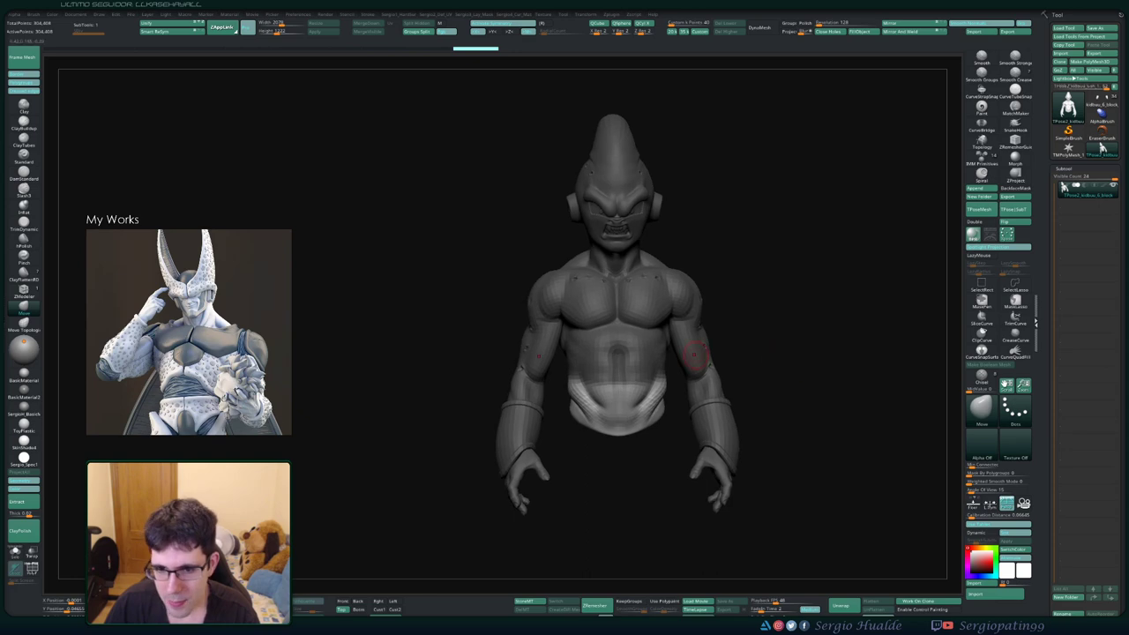
left_click(728, 339, "ctrl")
left_click(768, 346, "ctrl")
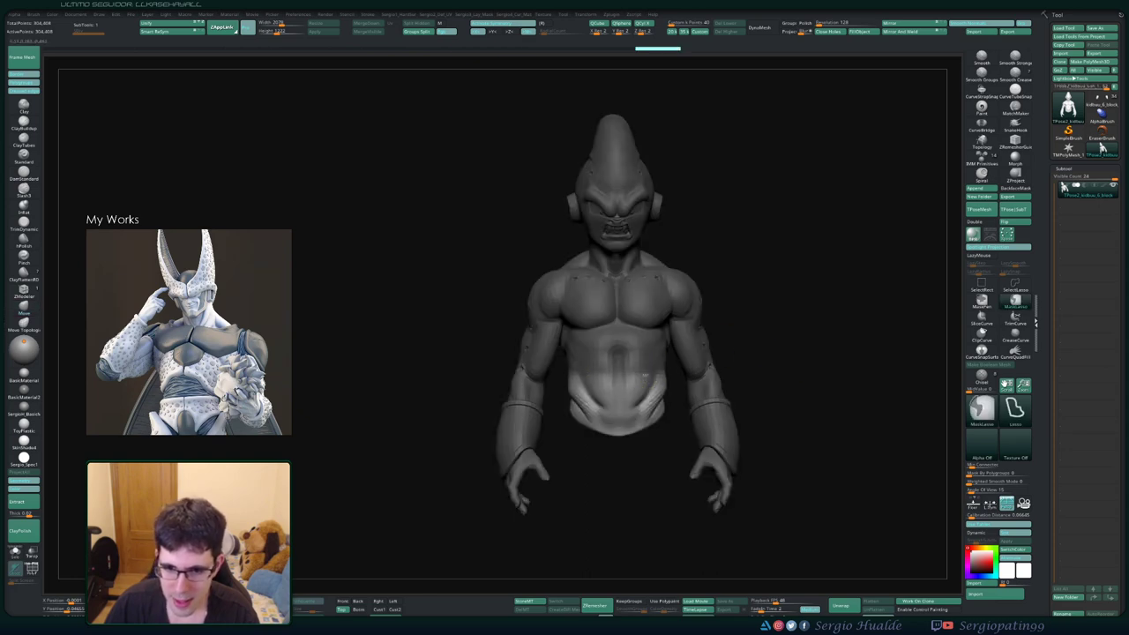
left_click_drag(756, 340, 776, 353, "ctrl")
key("b")
key("m")
key("v")
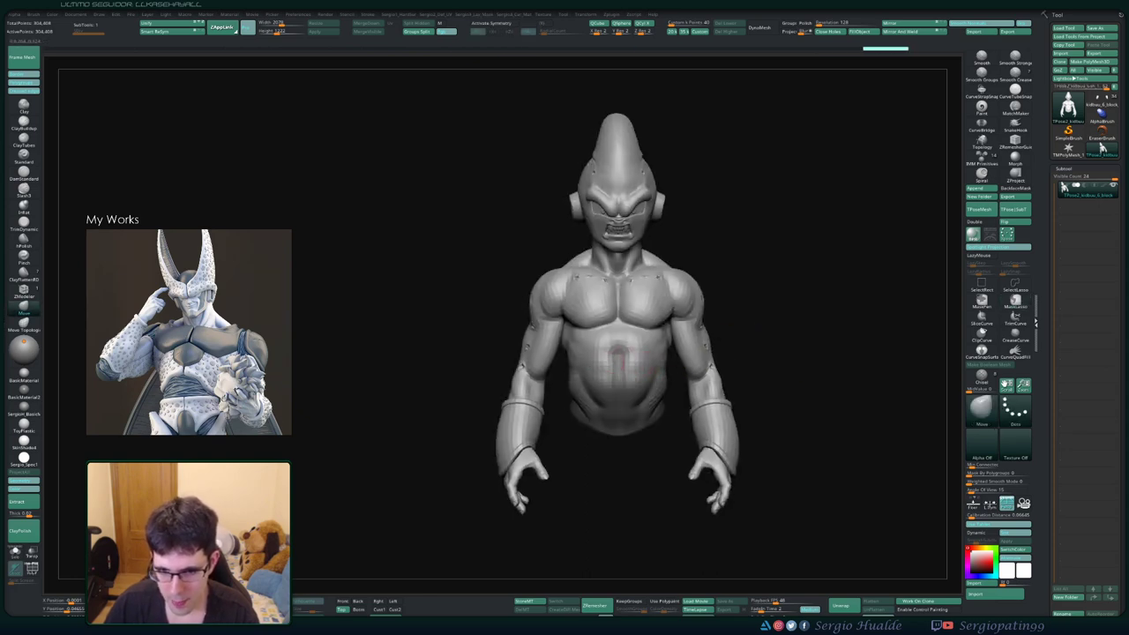
Set the Gizmo pivot across the chest and rotate about 14° around the vertical axis
key("w")
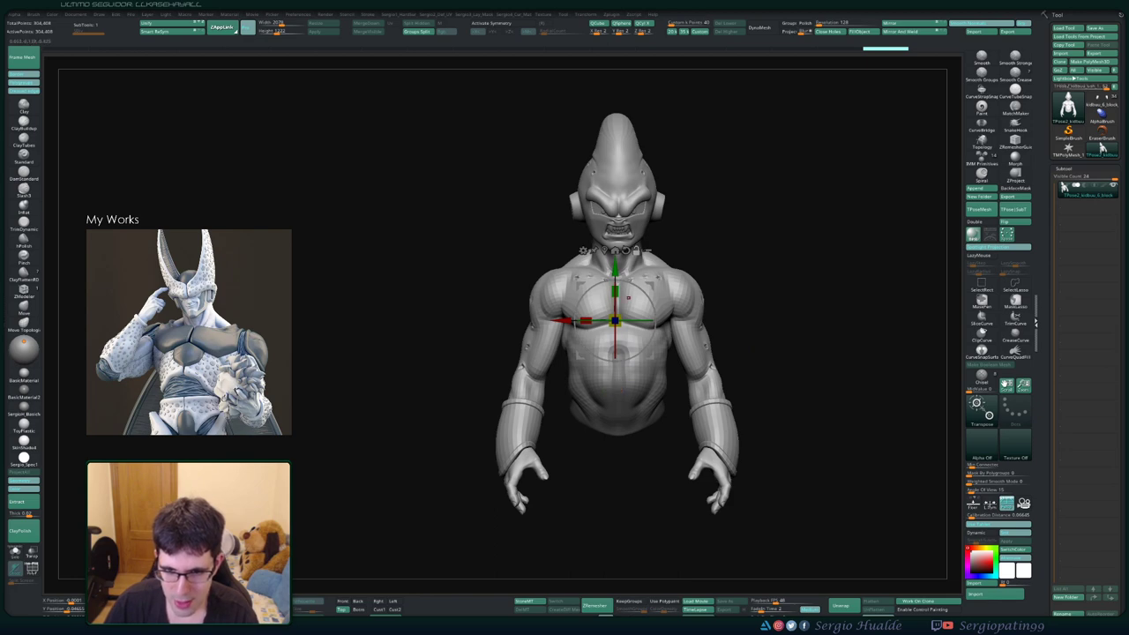
left_click(604, 250)
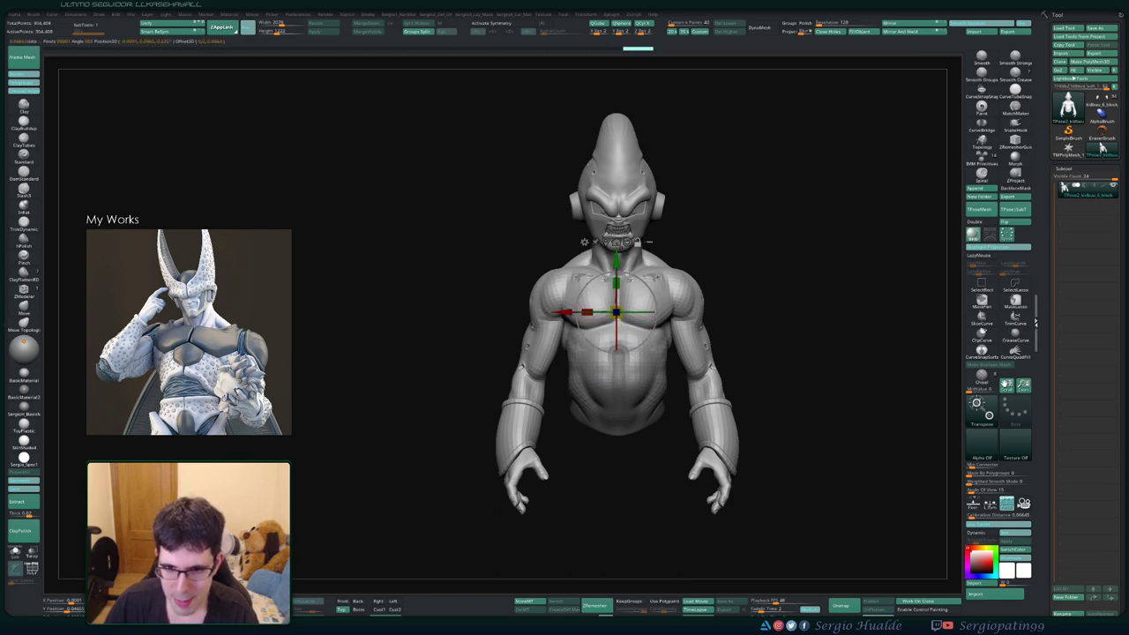
left_click_drag(794, 352, 882, 352, "shift")
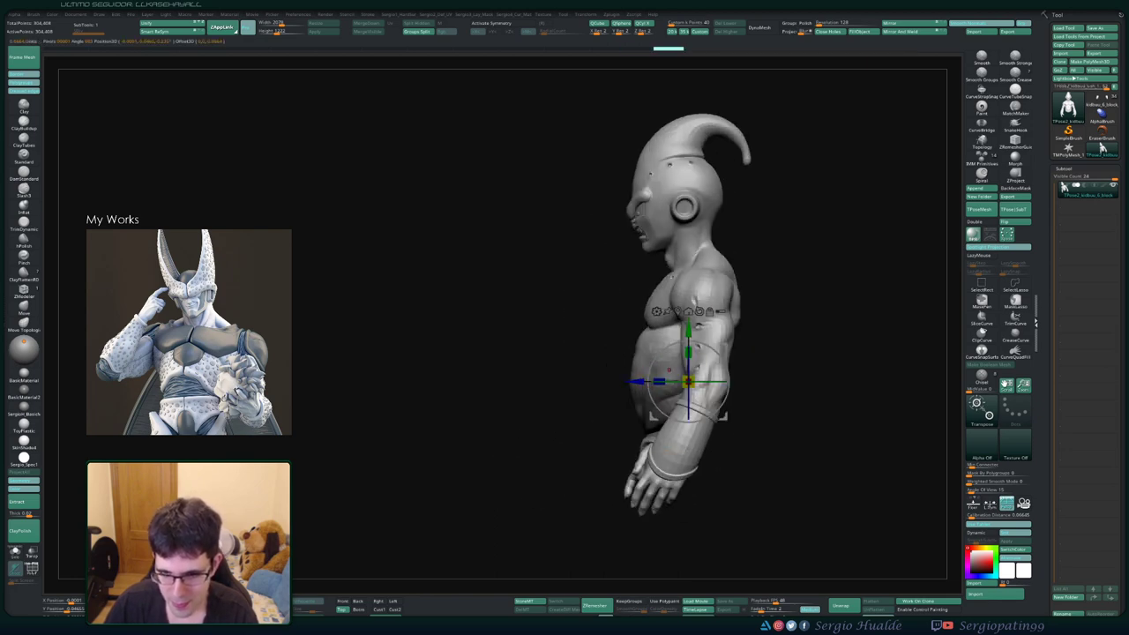
mouse_move(689, 452)
left_mouse_down("alt")
mouse_move(659, 451)
mouse_move(740, 445)
left_mouse_up("alt")
mouse_move(659, 441)
left_mouse_down()
mouse_move(687, 441)
mouse_move(667, 446)
left_mouse_up()
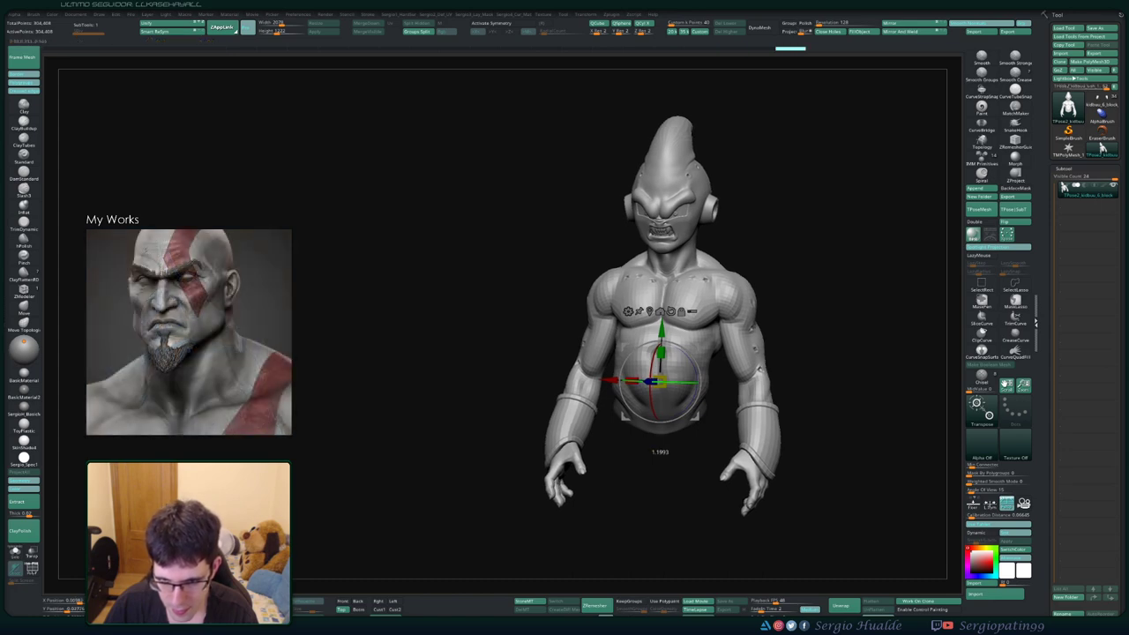
left_click_drag(659, 441, 660, 441)
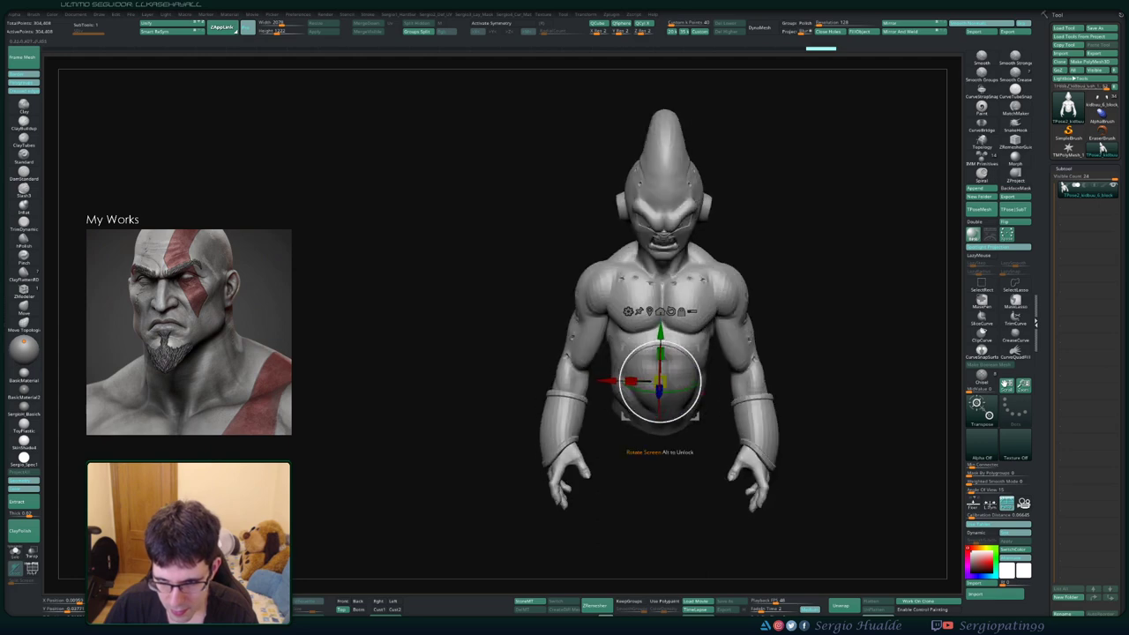
left_click_drag(659, 381, 670, 353)
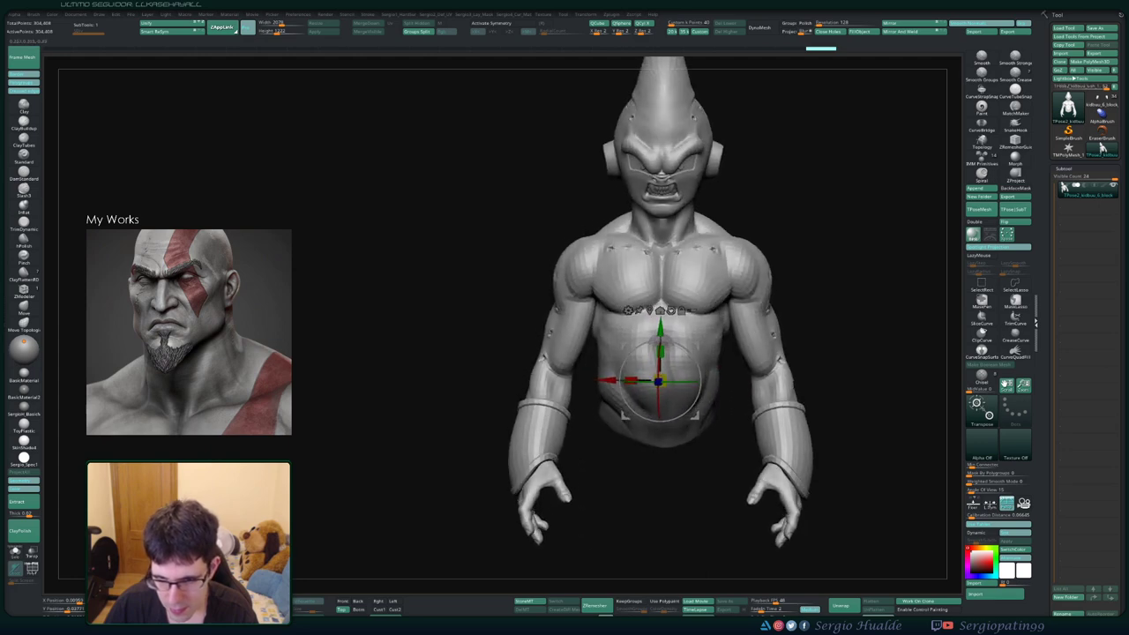
Lasso-mask the lower abdomen, invert so only the belly is free, and twist it about 11°
key("ctrl")
left_click_drag(586, 357, 718, 362, "ctrl")
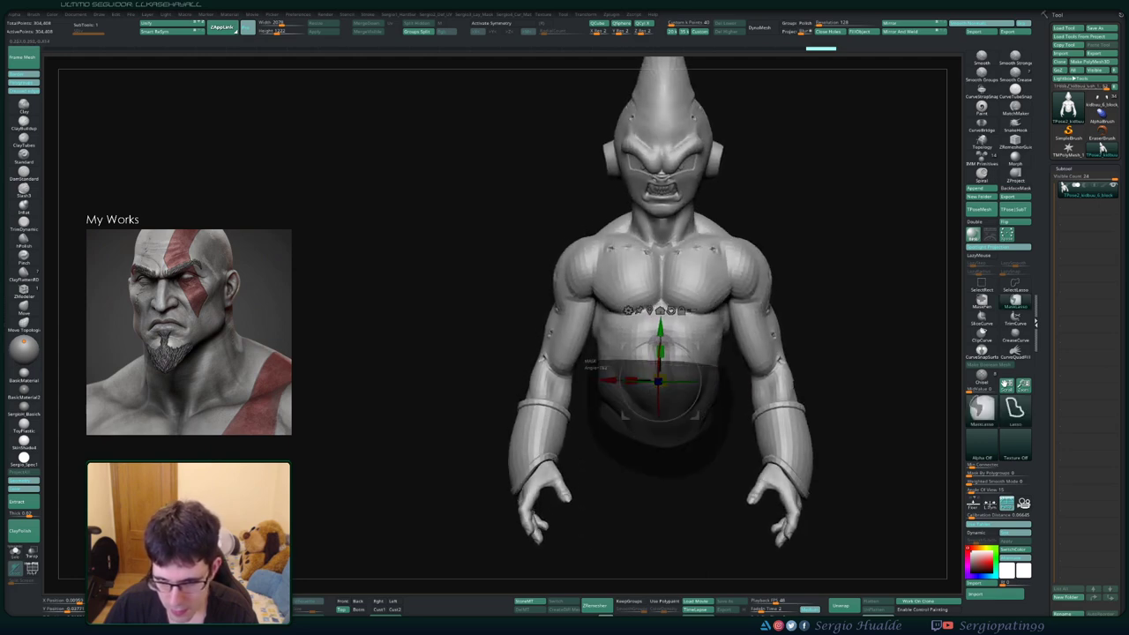
key("q")
key("ctrl+i")
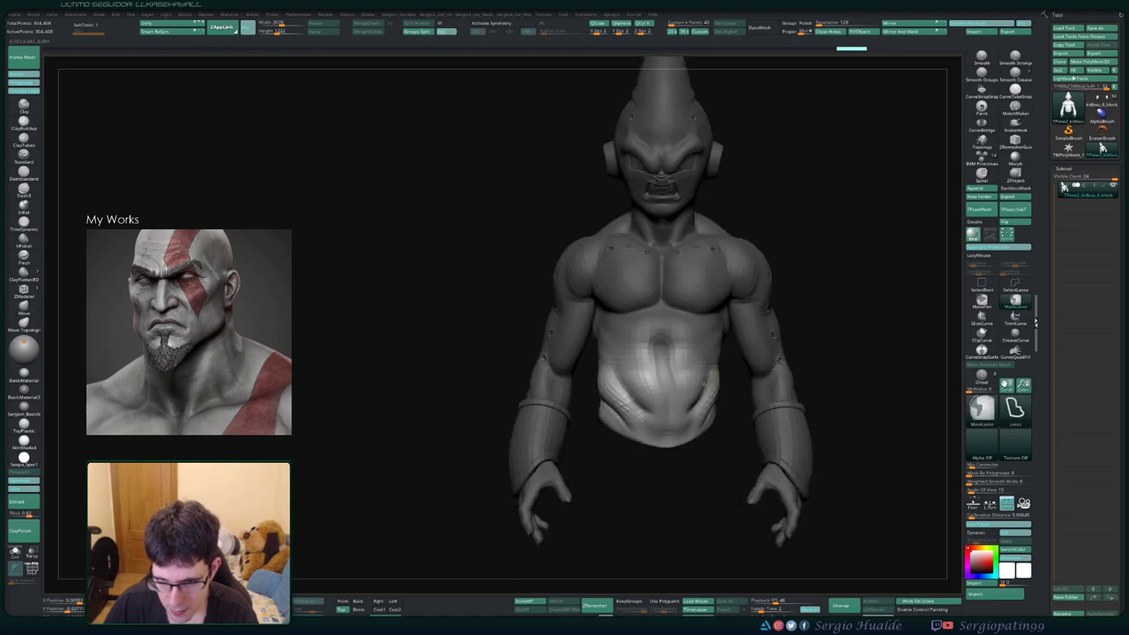
key("w")
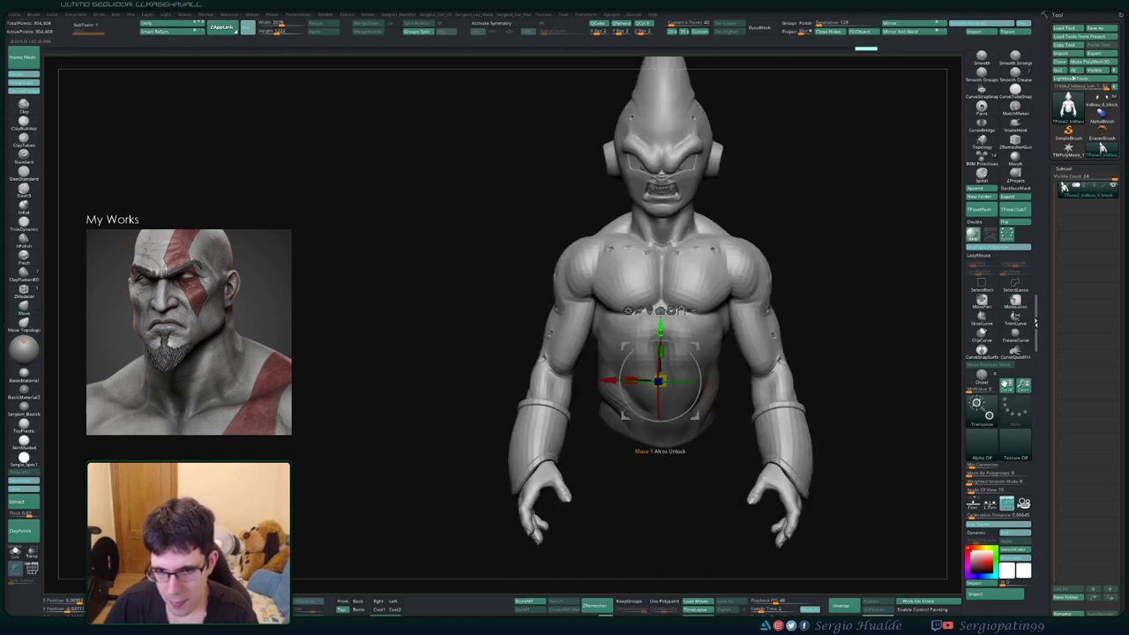
mouse_move(660, 383)
left_mouse_down()
mouse_move(648, 386)
mouse_move(696, 386)
left_mouse_up()
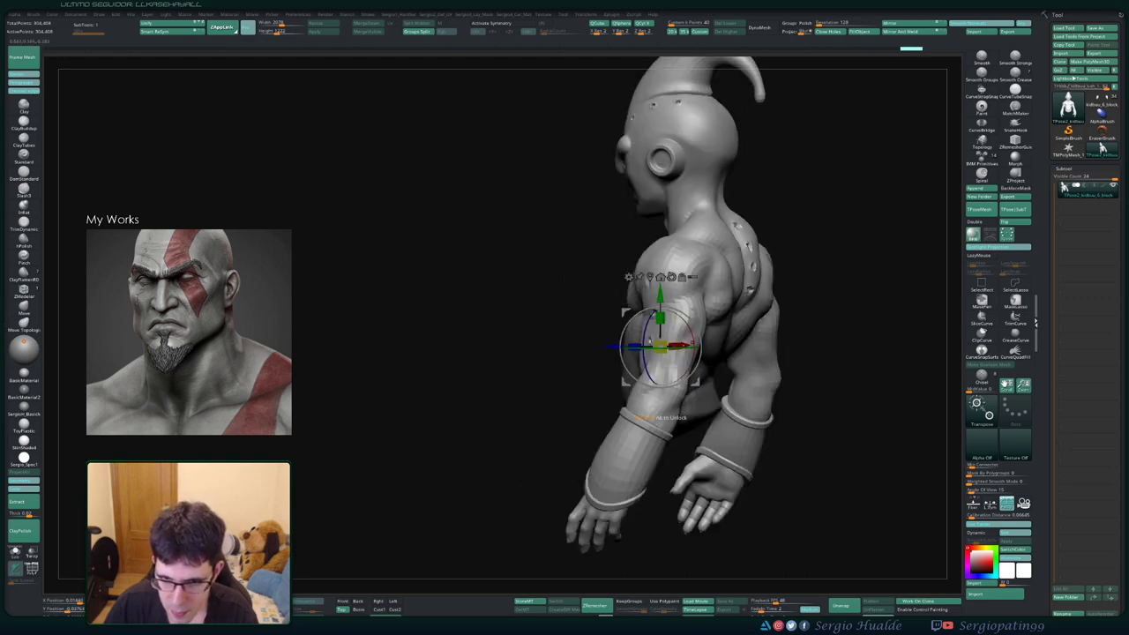
key("ctrl+z")
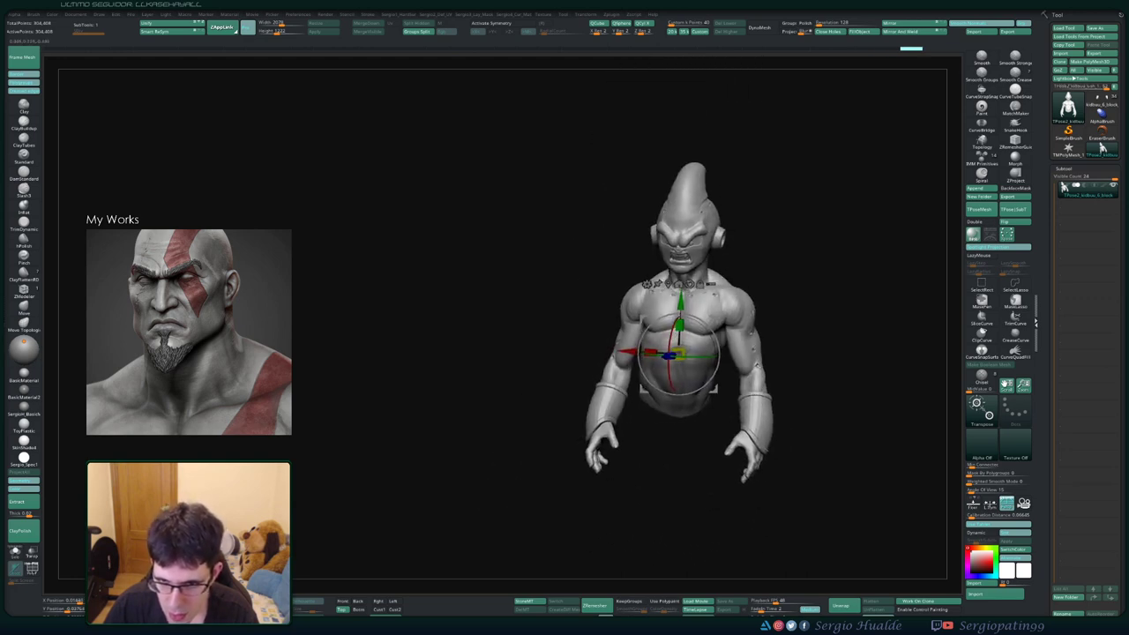
mouse_move(670, 386)
left_mouse_down()
mouse_move(732, 387)
mouse_move(702, 347)
mouse_move(705, 360)
left_mouse_up()
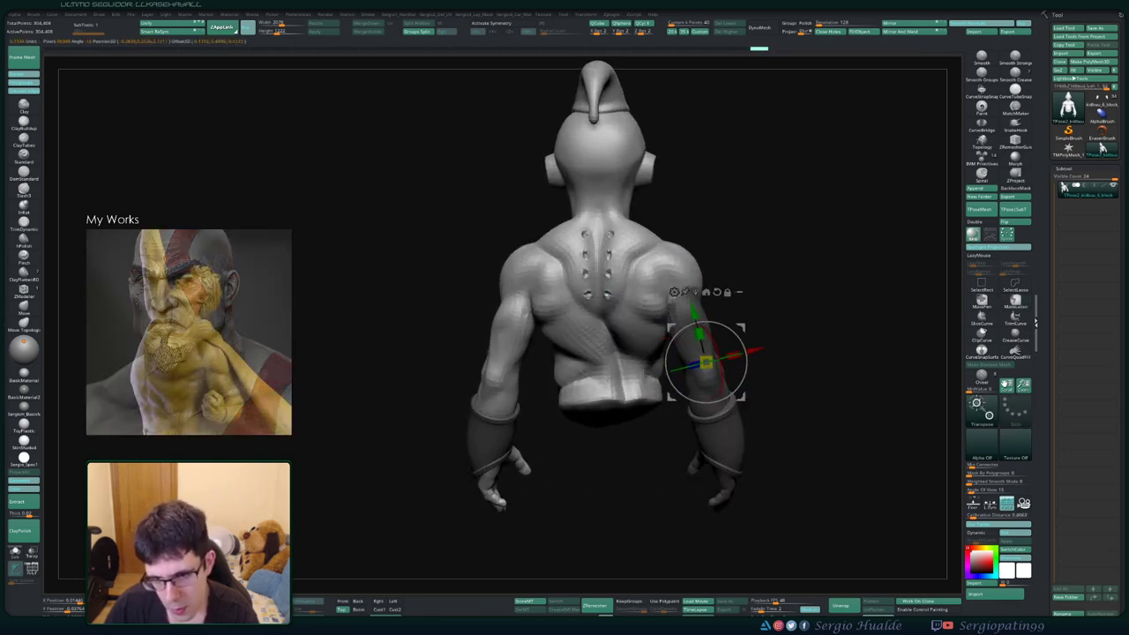
Leave only the right upper arm unmasked and rotate it slightly at the shoulder
key("ctrl+i")
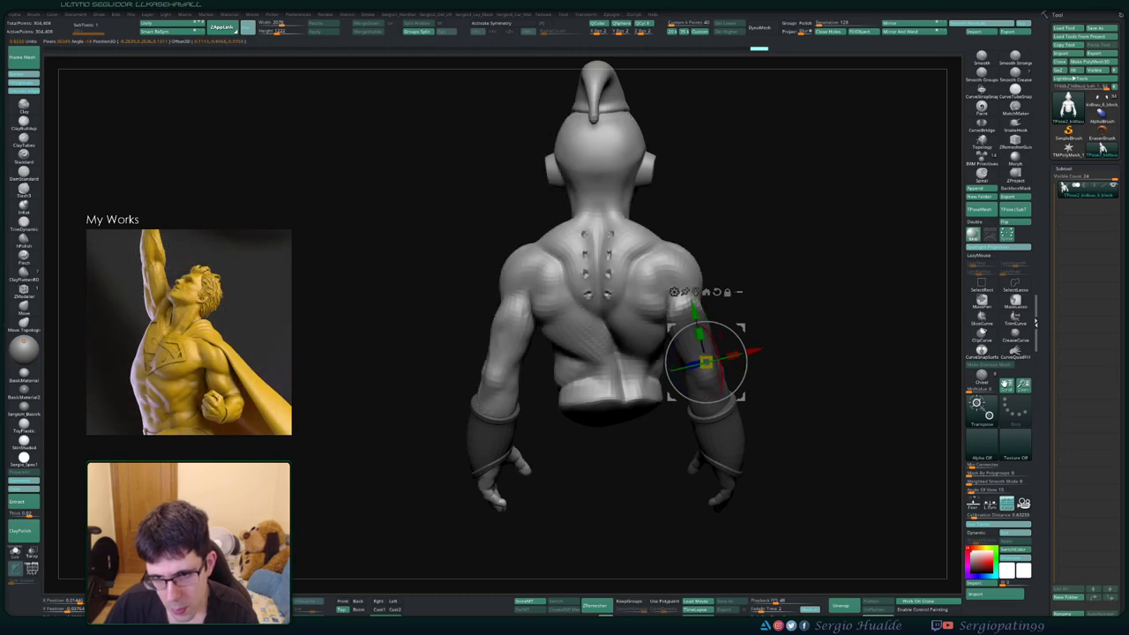
key("ctrl+i")
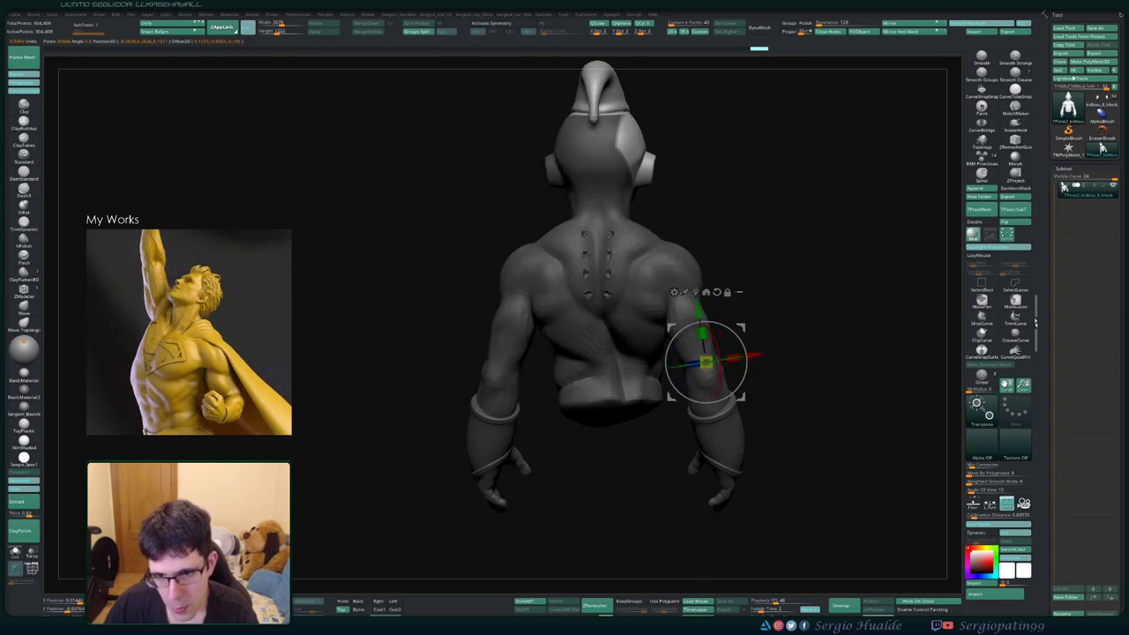
key("ctrl+i")
key("ctrl+i")
key("ctrl+i")
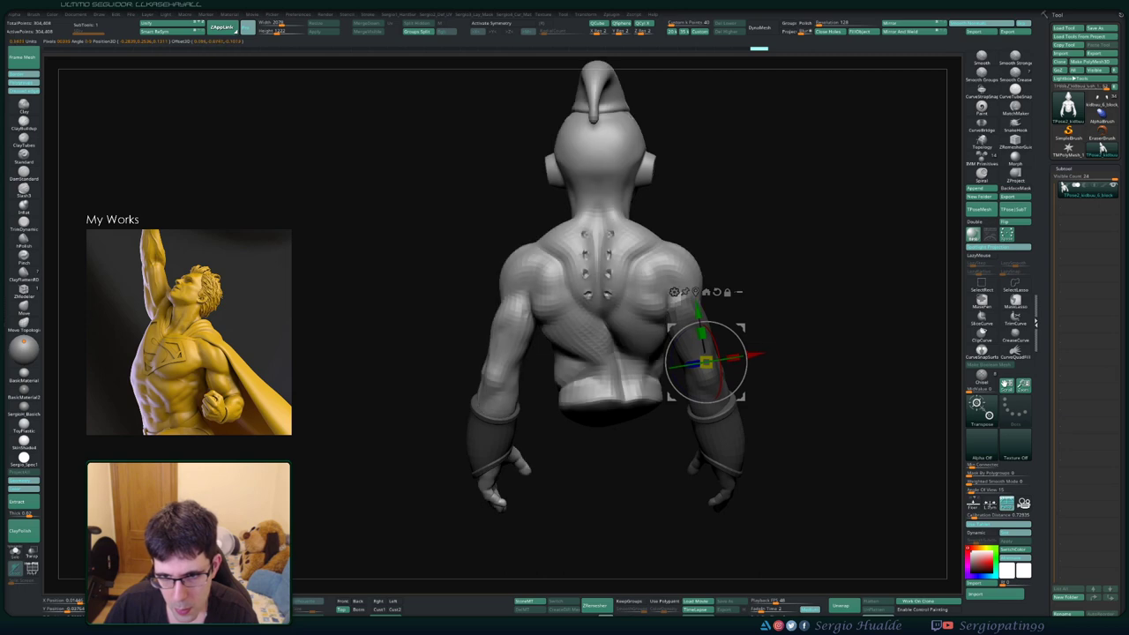
left_click_drag(746, 353, 734, 388)
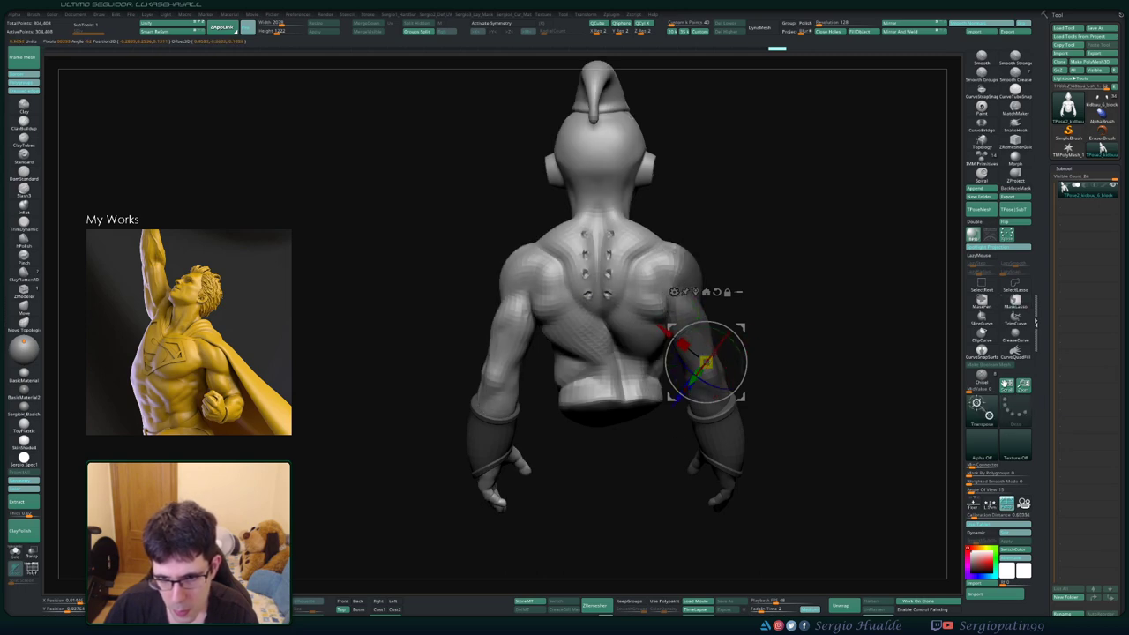
mouse_move(415, 353)
left_mouse_down()
mouse_move(547, 352)
mouse_move(564, 335)
mouse_move(547, 371)
left_mouse_up()
Lasso-mask across the chest and body, then view the back with polygroup colours hidden
key("q")
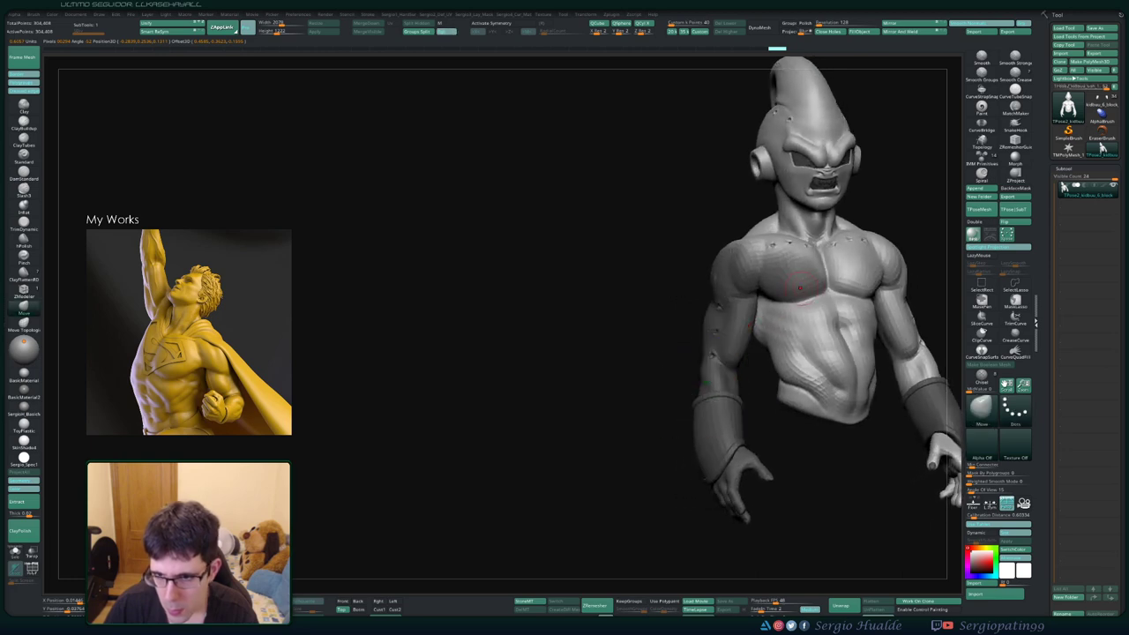
mouse_move(897, 219)
left_mouse_down("ctrl")
mouse_move(919, 232)
mouse_move(732, 198)
left_mouse_up("ctrl")
left_click_drag(793, 273, 657, 326, "ctrl")
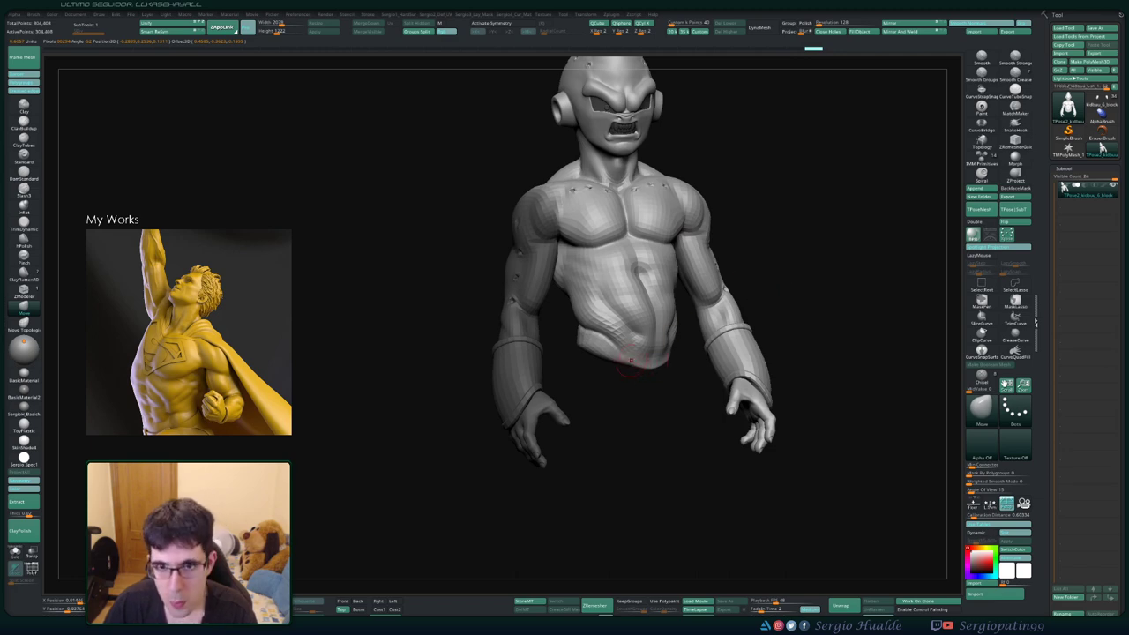
left_click_drag(631, 362, 630, 480, "alt")
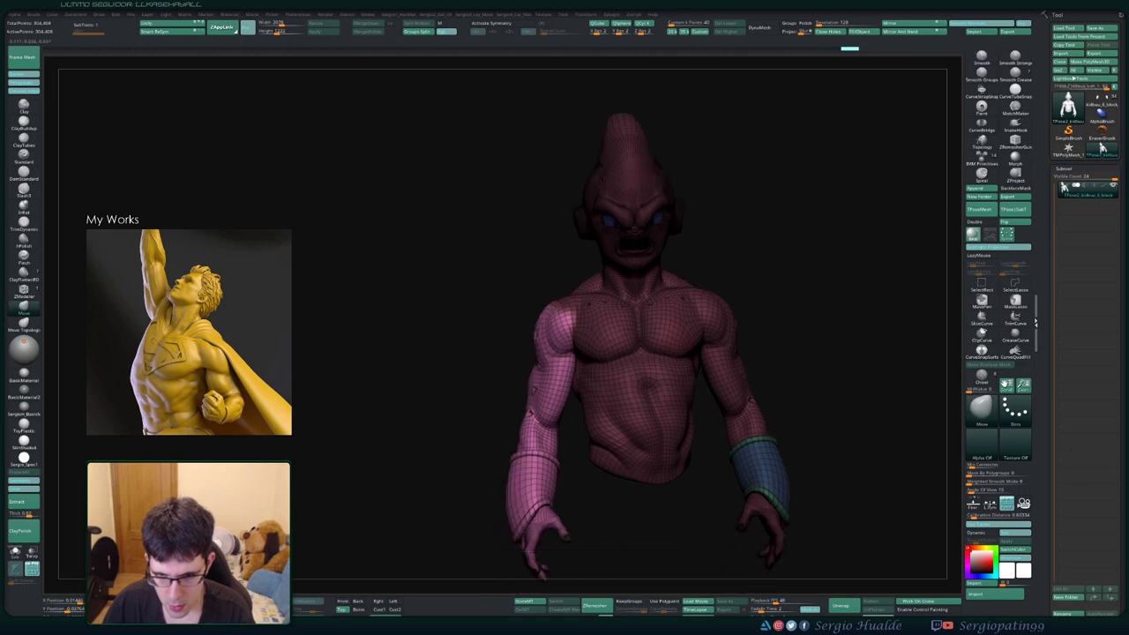
mouse_move(838, 352)
left_mouse_down()
mouse_move(882, 343)
mouse_move(908, 370)
mouse_move(934, 344)
left_mouse_up()
key("shift+f")
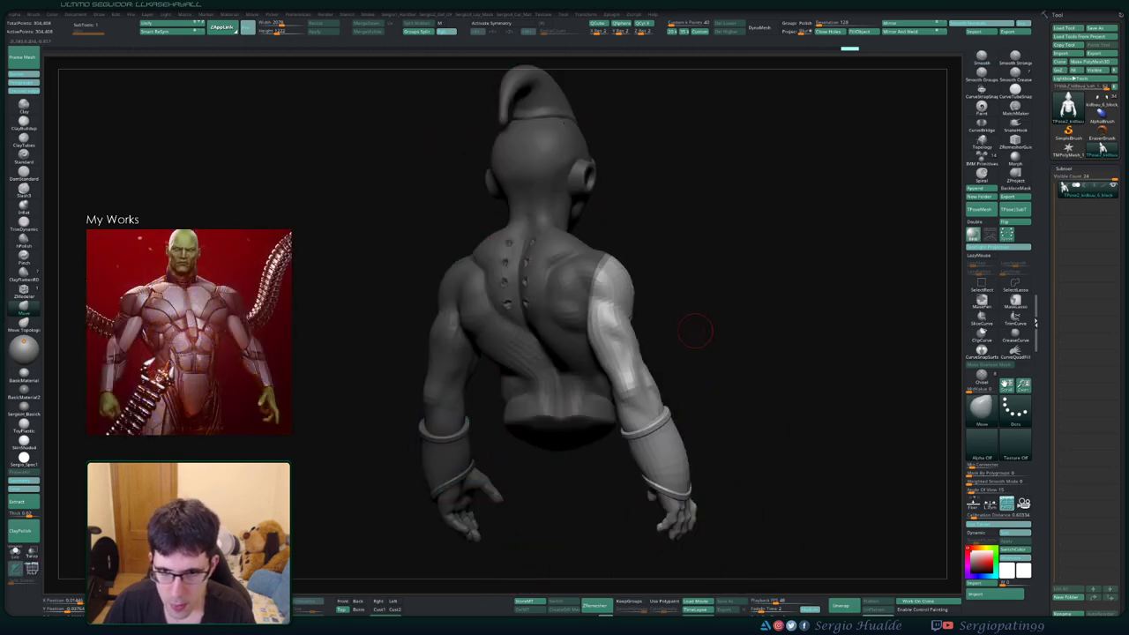
Mask all but the arm, pivot the Gizmo at the shoulder, and swing the arm up and outward
left_click_drag(695, 330, 661, 342)
left_click(650, 344, "ctrl")
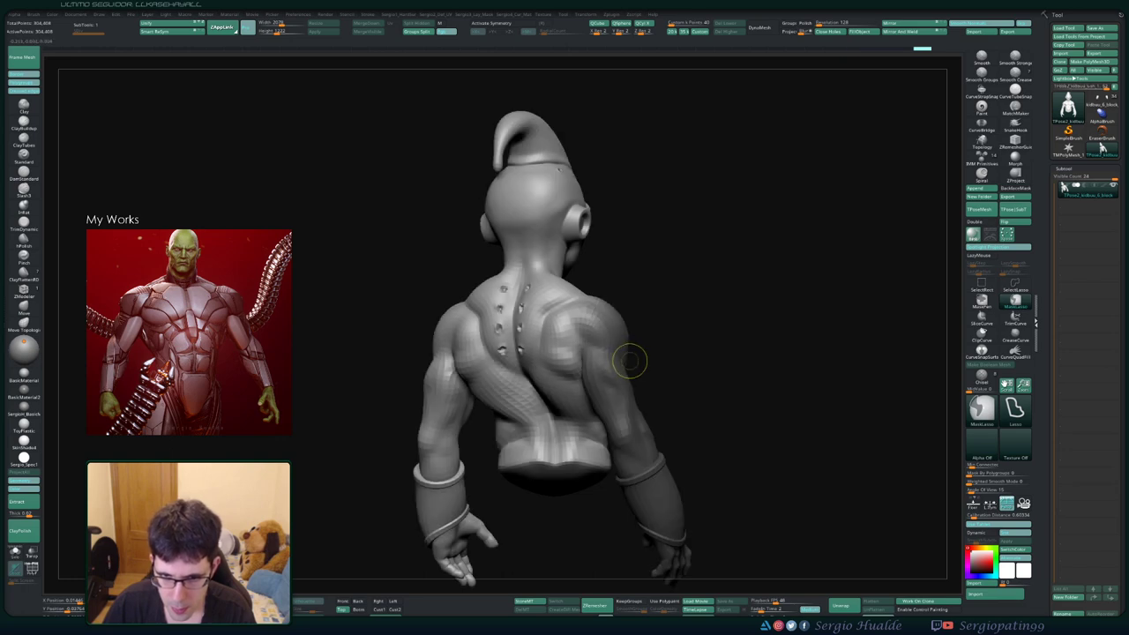
key("w")
left_click(626, 379, "ctrl")
mouse_move(705, 335)
left_mouse_down()
mouse_move(636, 323)
mouse_move(632, 394)
mouse_move(627, 360)
left_mouse_up()
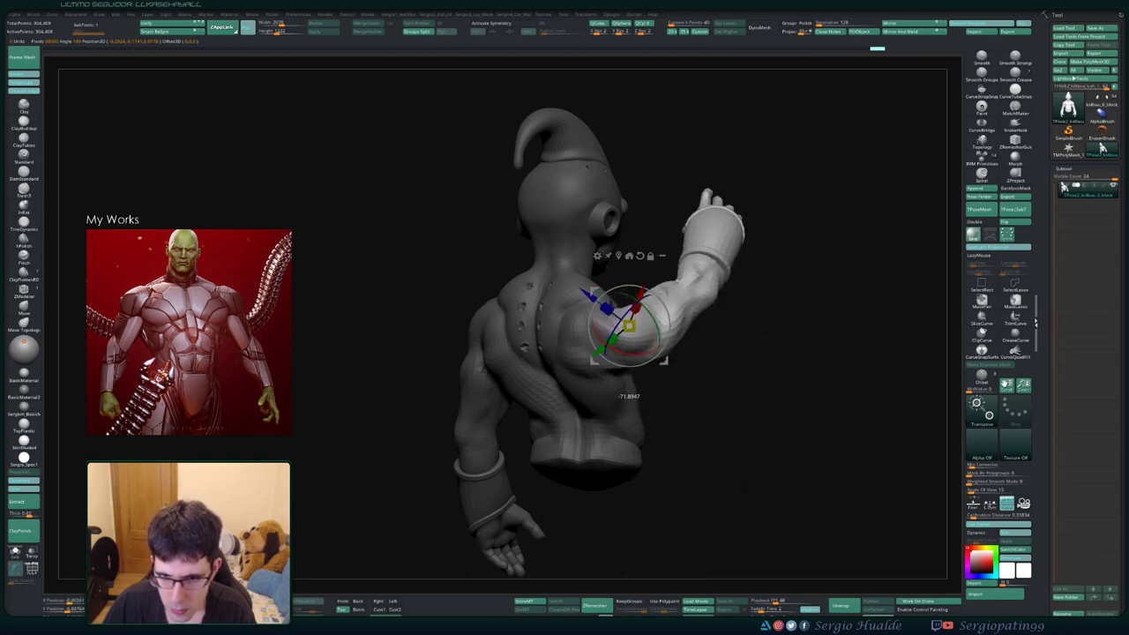
left_click_drag(628, 359, 638, 349)
left_click_drag(794, 423, 846, 414)
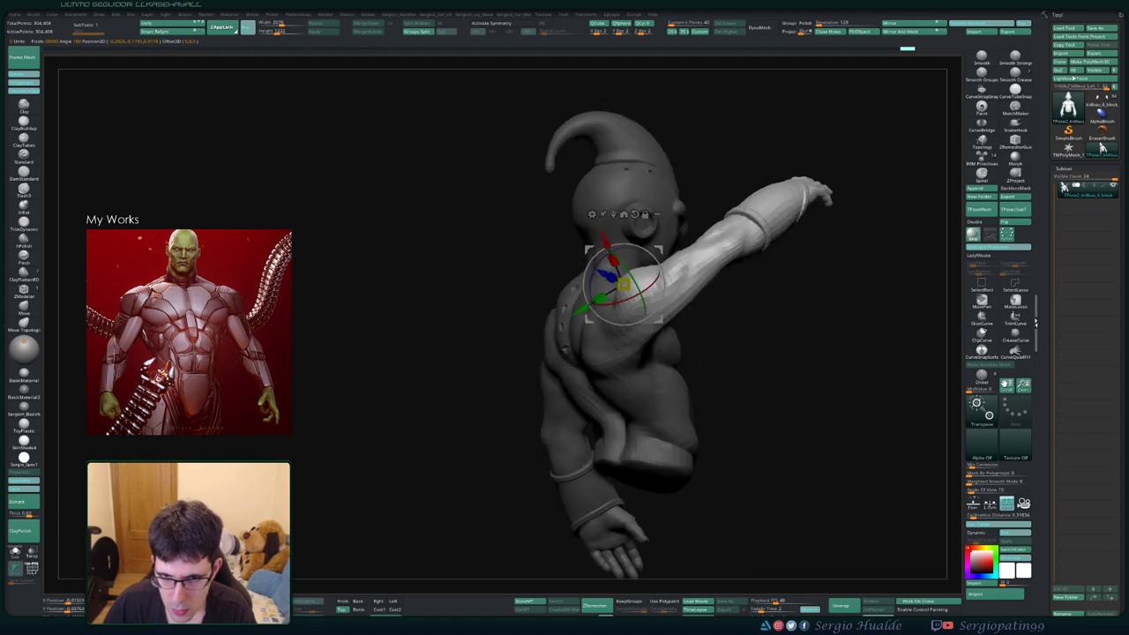
mouse_move(565, 353)
left_mouse_down()
mouse_move(623, 345)
mouse_move(561, 335)
left_mouse_up()
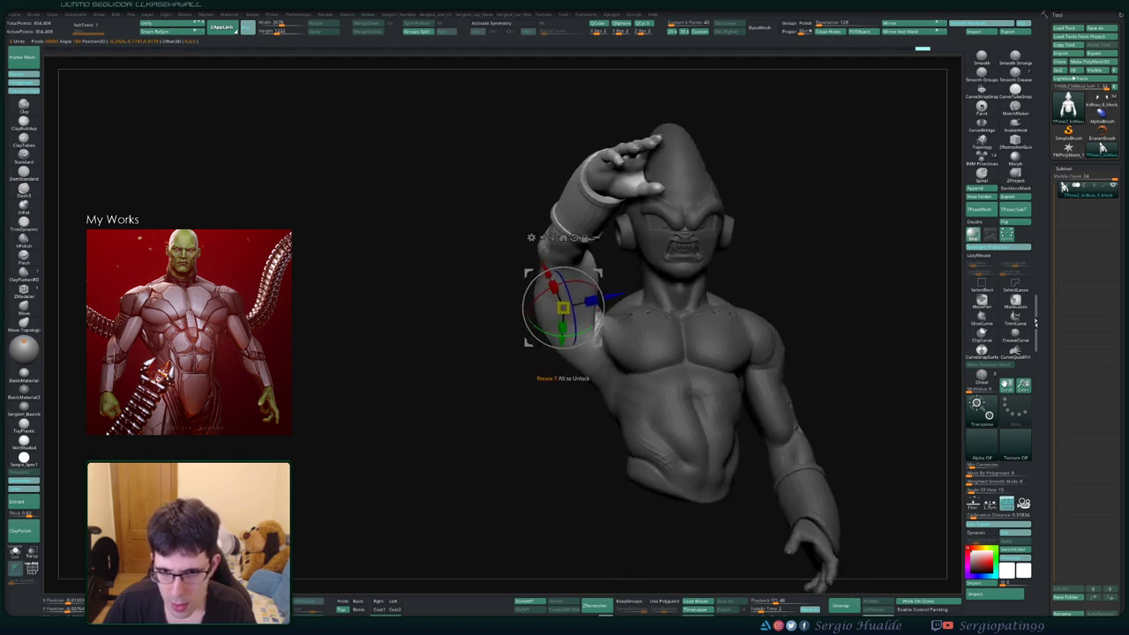
mouse_move(584, 376)
left_mouse_down()
mouse_move(552, 378)
mouse_move(595, 368)
mouse_move(846, 370)
mouse_move(811, 366)
left_mouse_up()
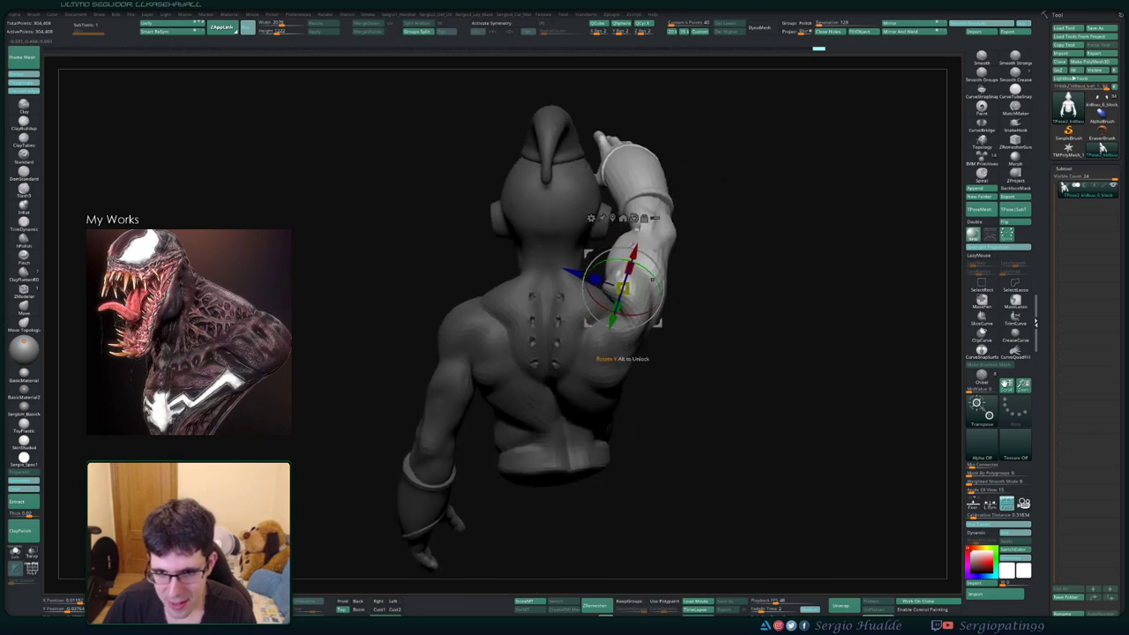
mouse_move(596, 353)
left_mouse_down()
mouse_move(607, 349)
mouse_move(622, 372)
mouse_move(659, 346)
mouse_move(645, 375)
mouse_move(625, 375)
mouse_move(626, 311)
mouse_move(608, 326)
mouse_move(591, 362)
mouse_move(594, 422)
mouse_move(581, 388)
mouse_move(582, 420)
mouse_move(658, 388)
left_mouse_up()
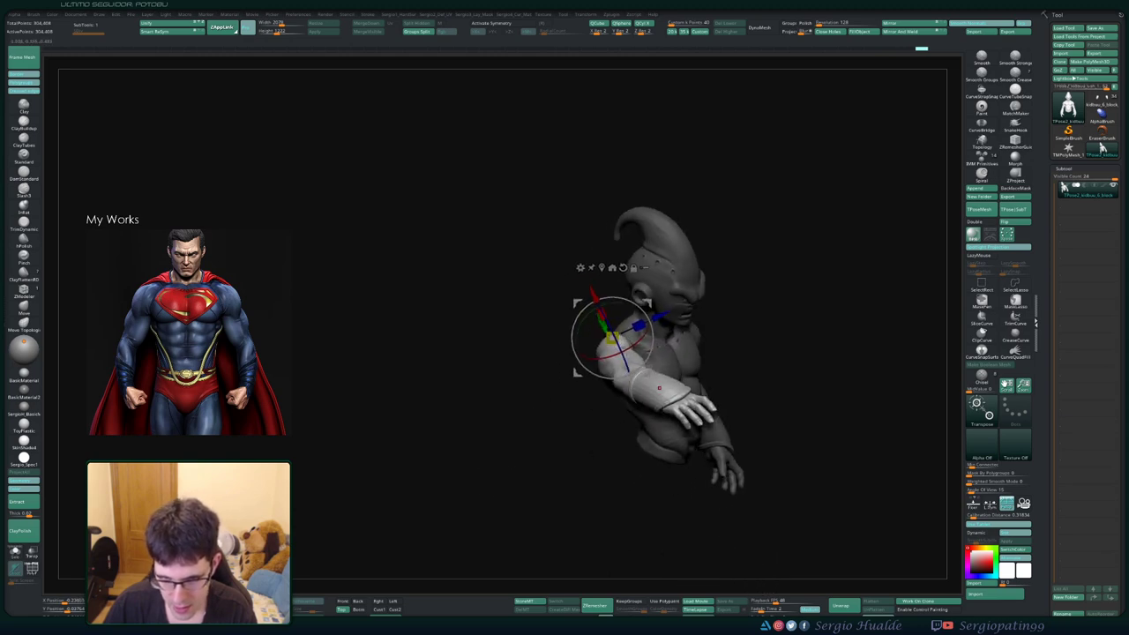
Nudge the arm up and right, check it from a three-quarter view, and invert the mask to free the head
left_click_drag(608, 338, 617, 335)
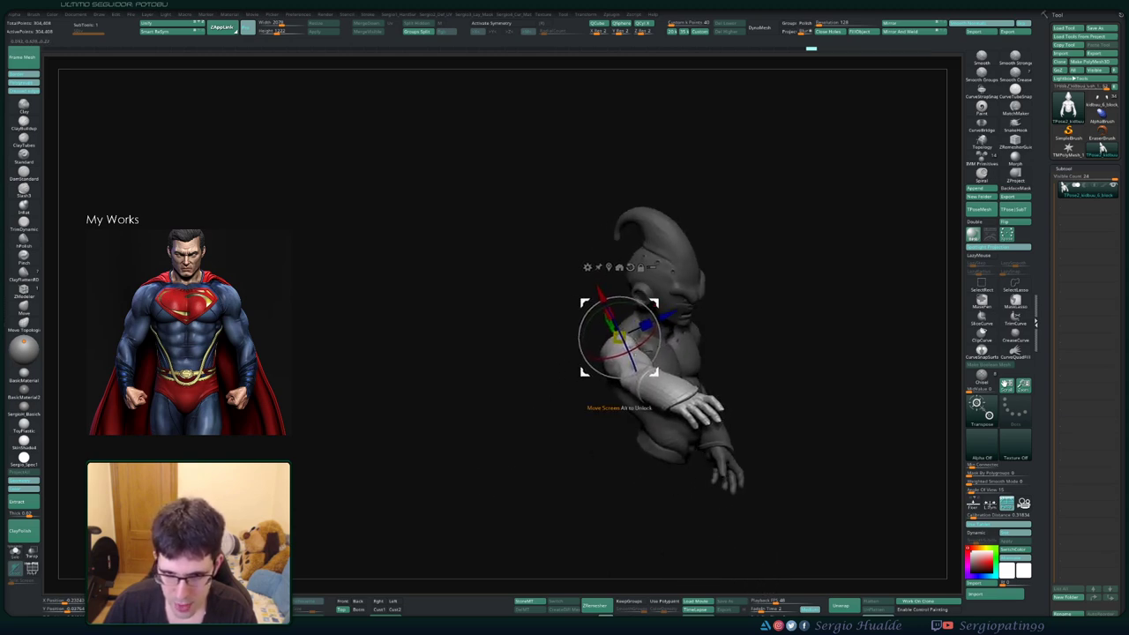
mouse_move(617, 401)
left_mouse_down()
mouse_move(624, 440)
mouse_move(675, 411)
mouse_move(697, 369)
left_mouse_up()
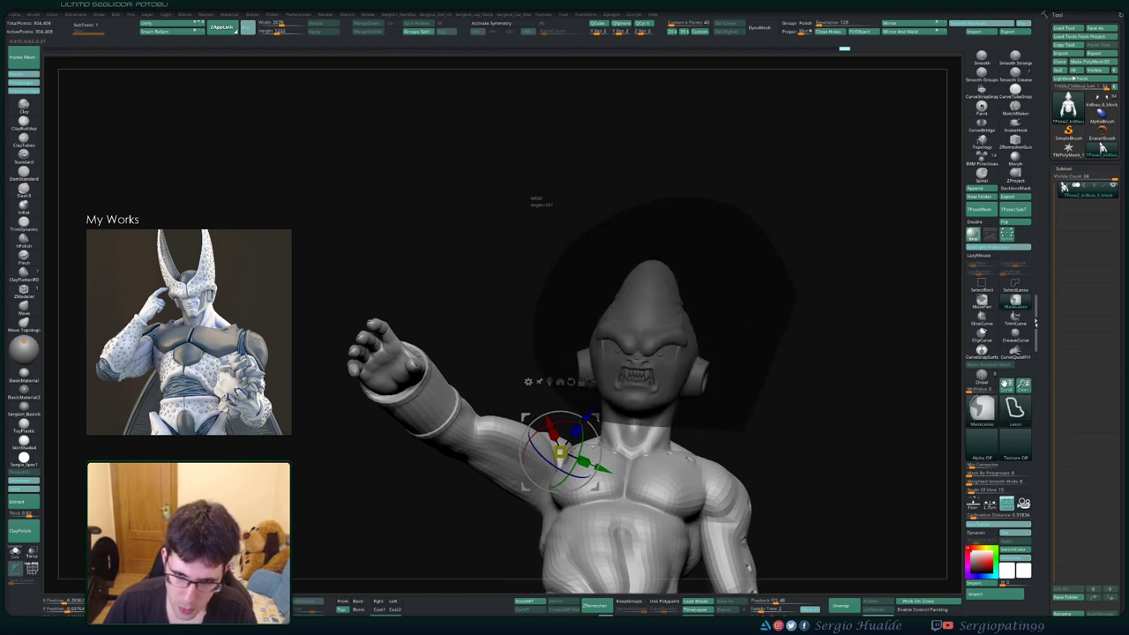
left_click_drag(670, 414, 529, 586)
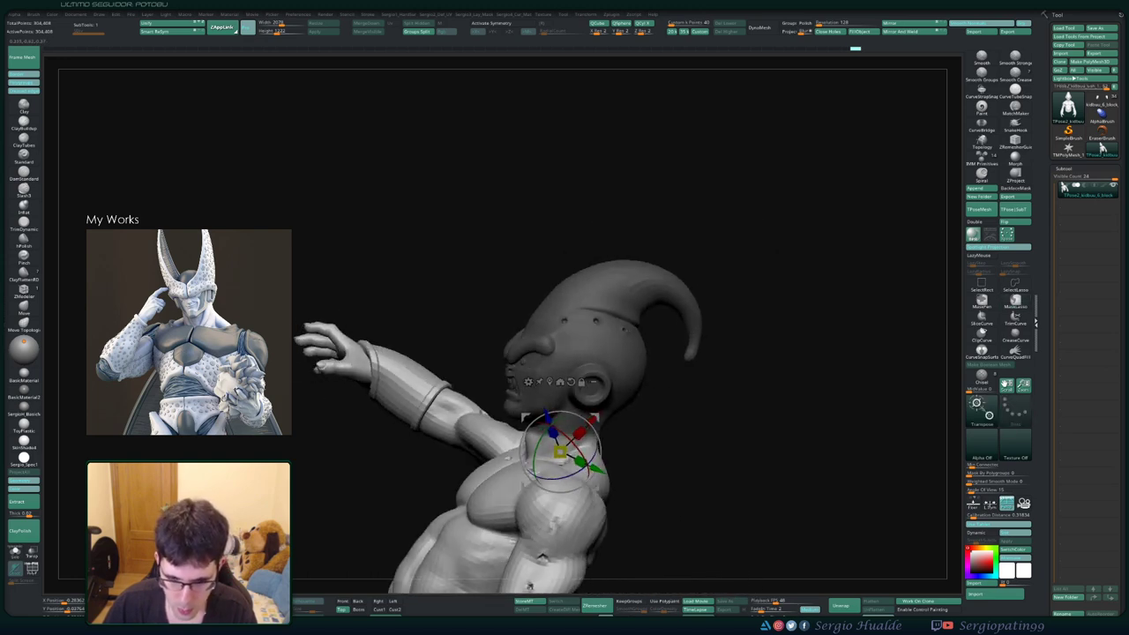
left_click(529, 585, "ctrl")
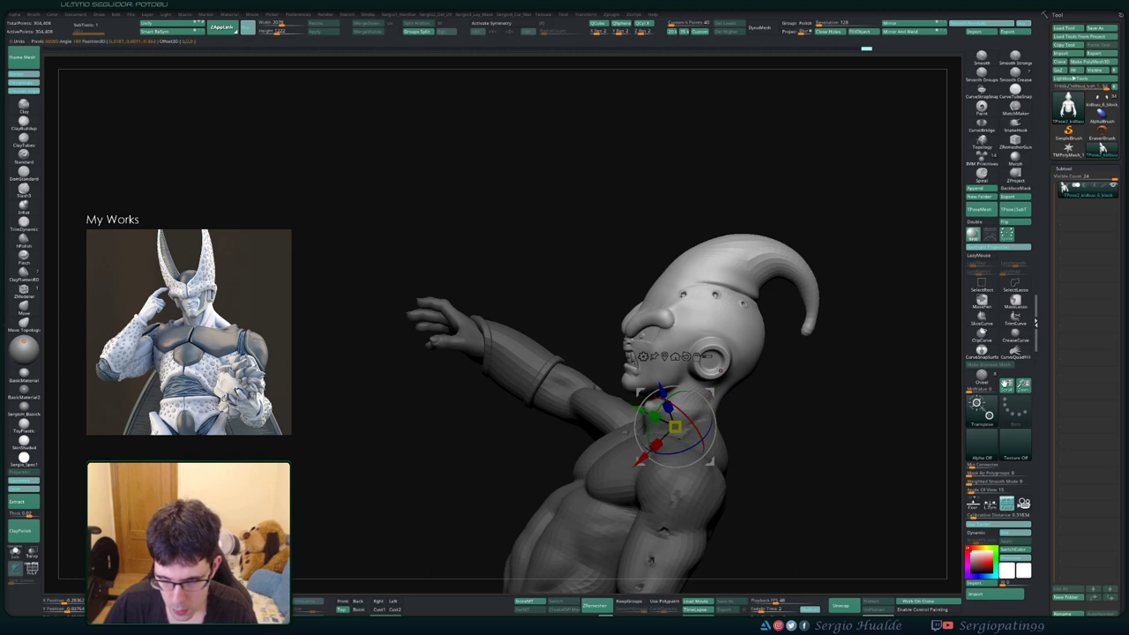
Rotate the head at the neck to face left toward the outstretched arm, then fine-tune the angle
key("q")
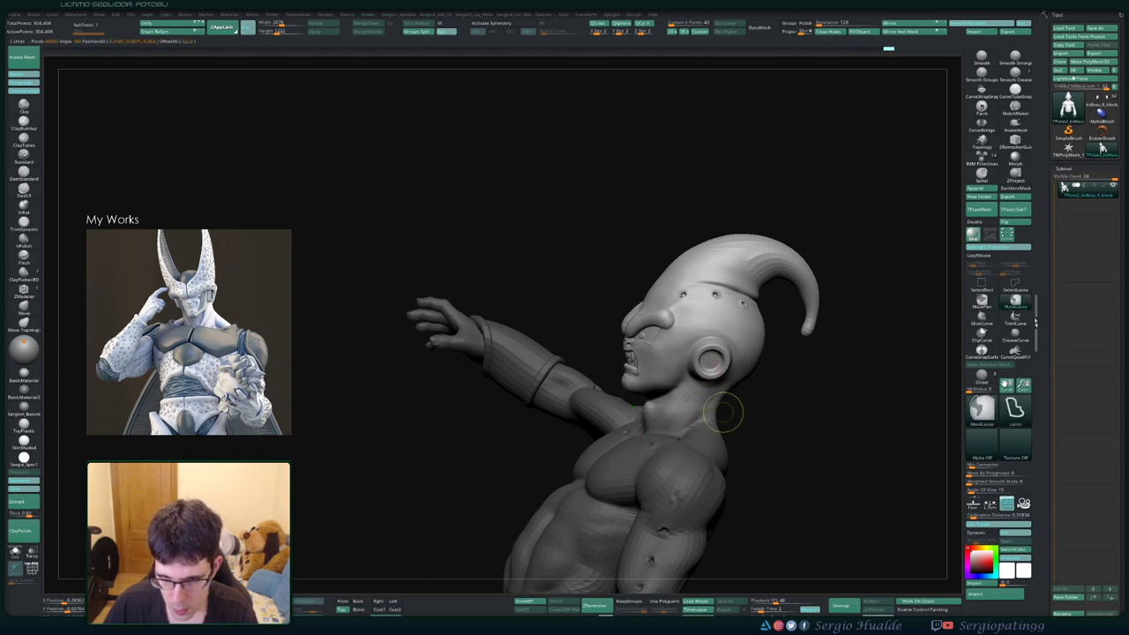
mouse_move(723, 412)
left_mouse_down()
mouse_move(788, 429)
mouse_move(668, 475)
left_mouse_up()
key("w")
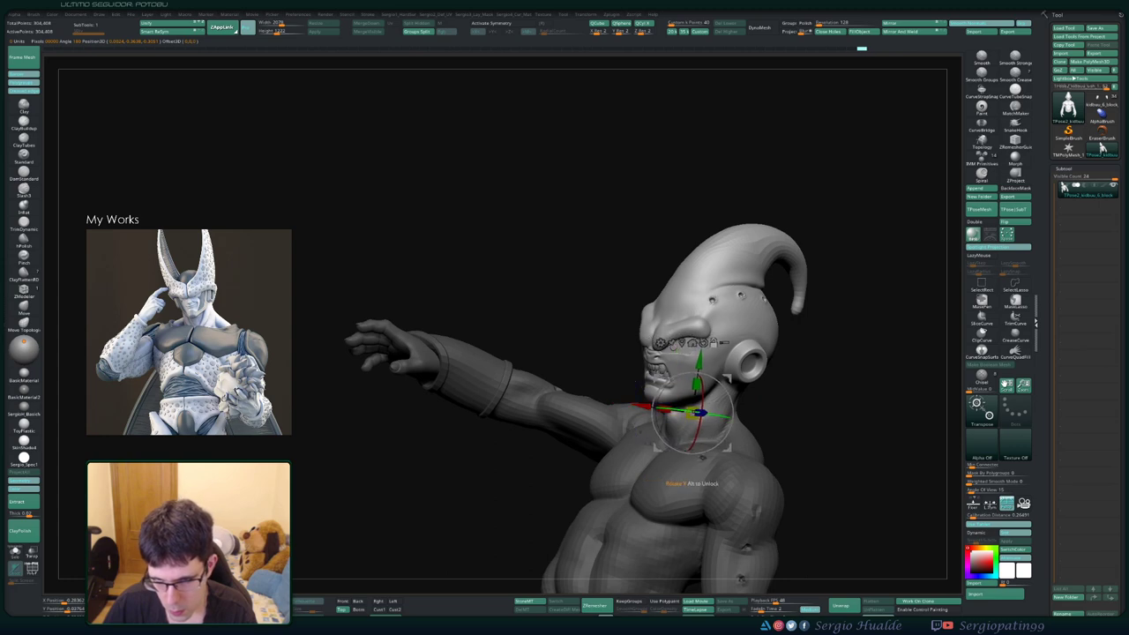
left_click_drag(668, 474, 683, 459)
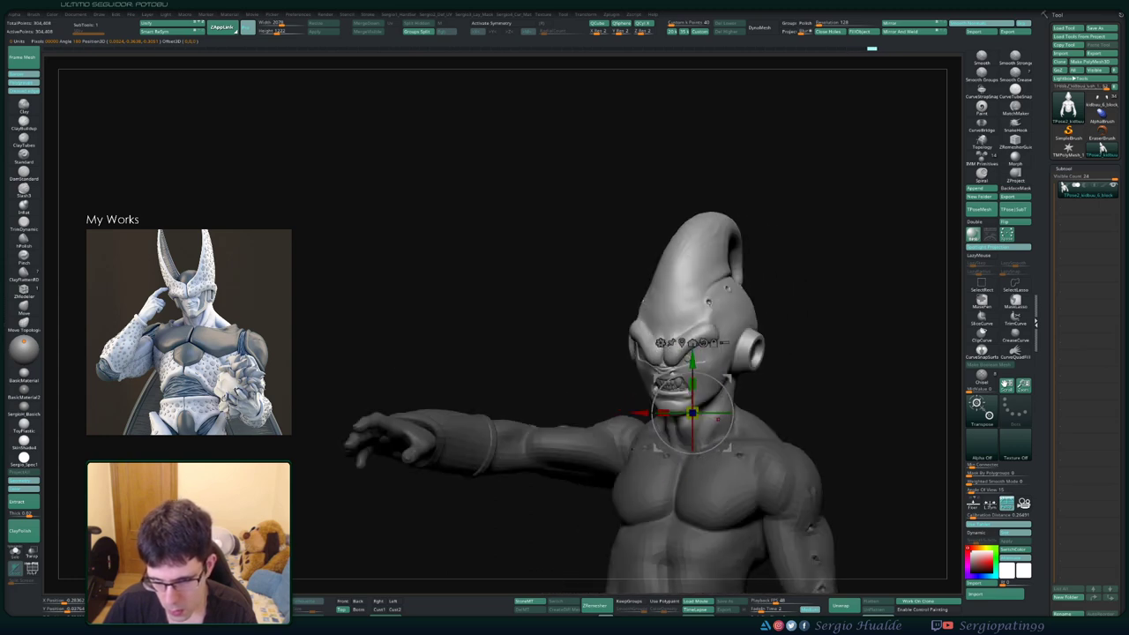
left_click_drag(717, 419, 712, 396)
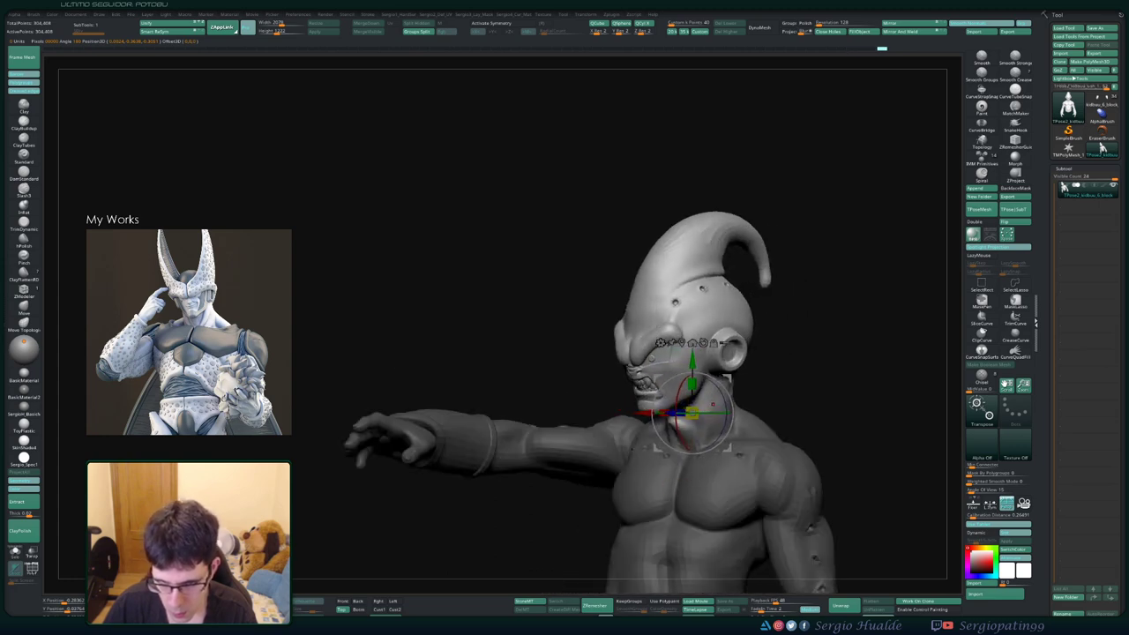
mouse_move(692, 449)
left_mouse_down()
mouse_move(705, 455)
mouse_move(687, 441)
left_mouse_up()
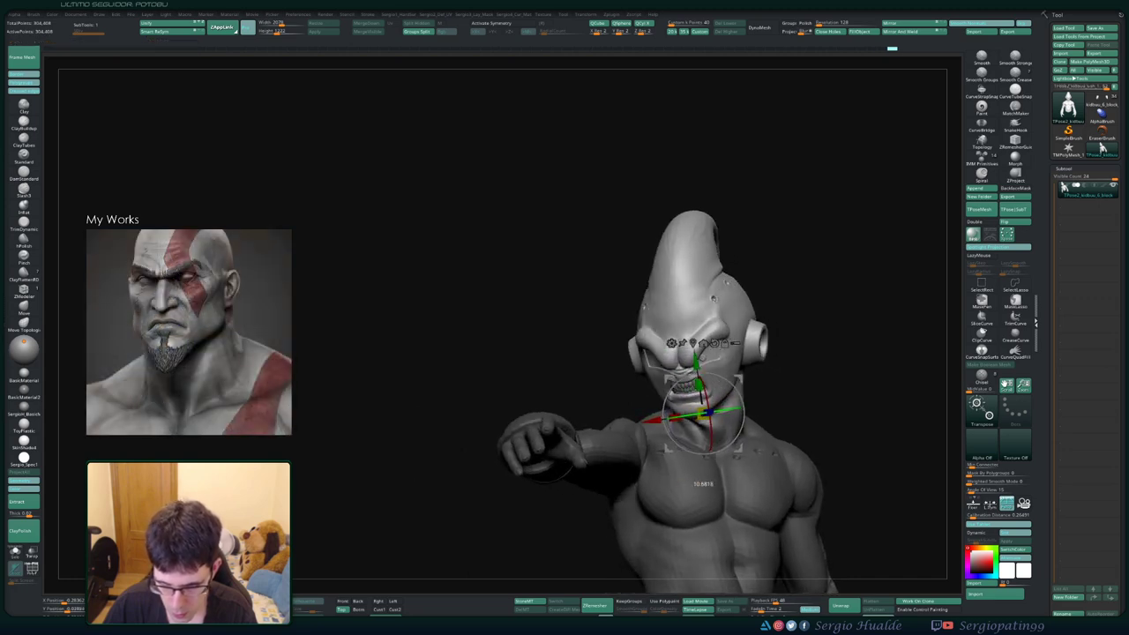
mouse_move(564, 371)
left_mouse_down()
mouse_move(494, 388)
mouse_move(459, 414)
left_mouse_up()
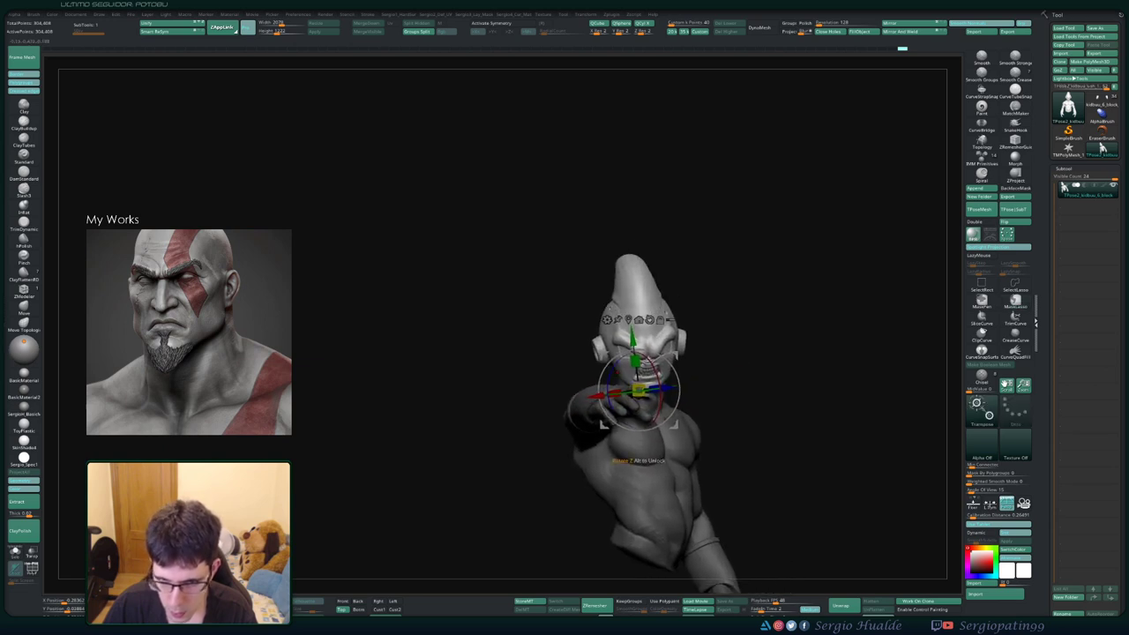
left_click_drag(675, 388, 668, 395)
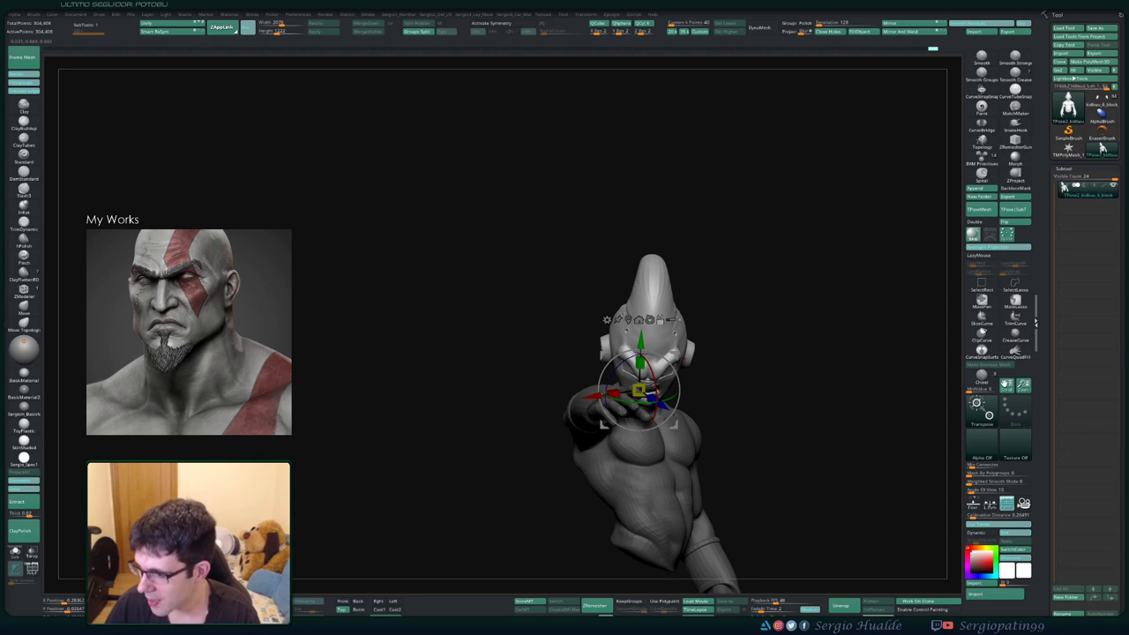
left_click_drag(628, 460, 622, 435)
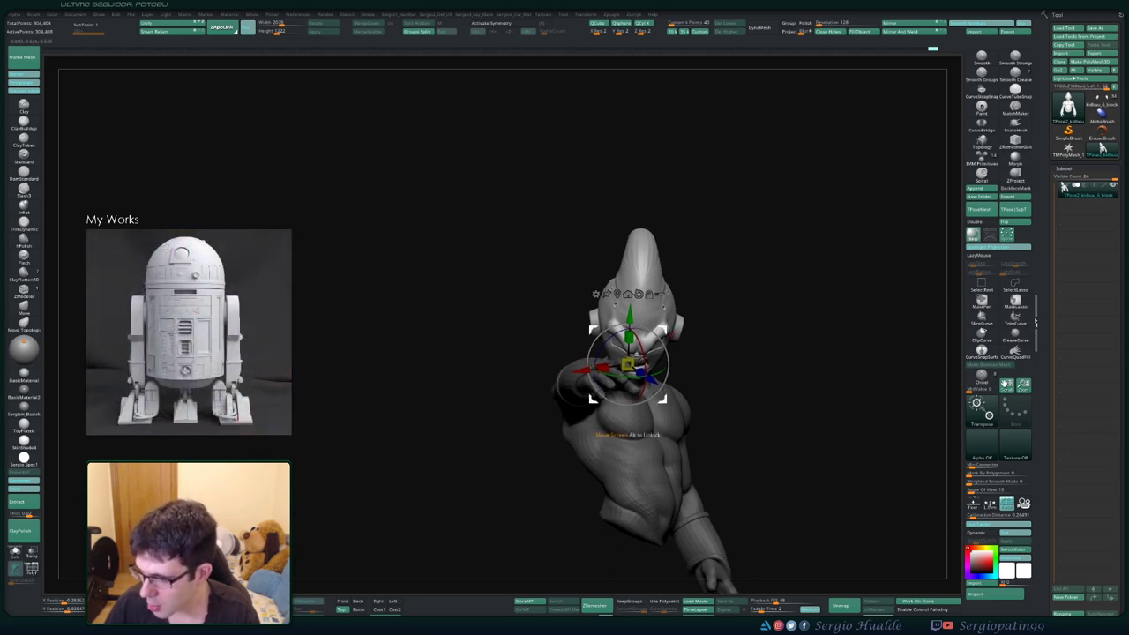
left_click_drag(750, 397, 705, 405)
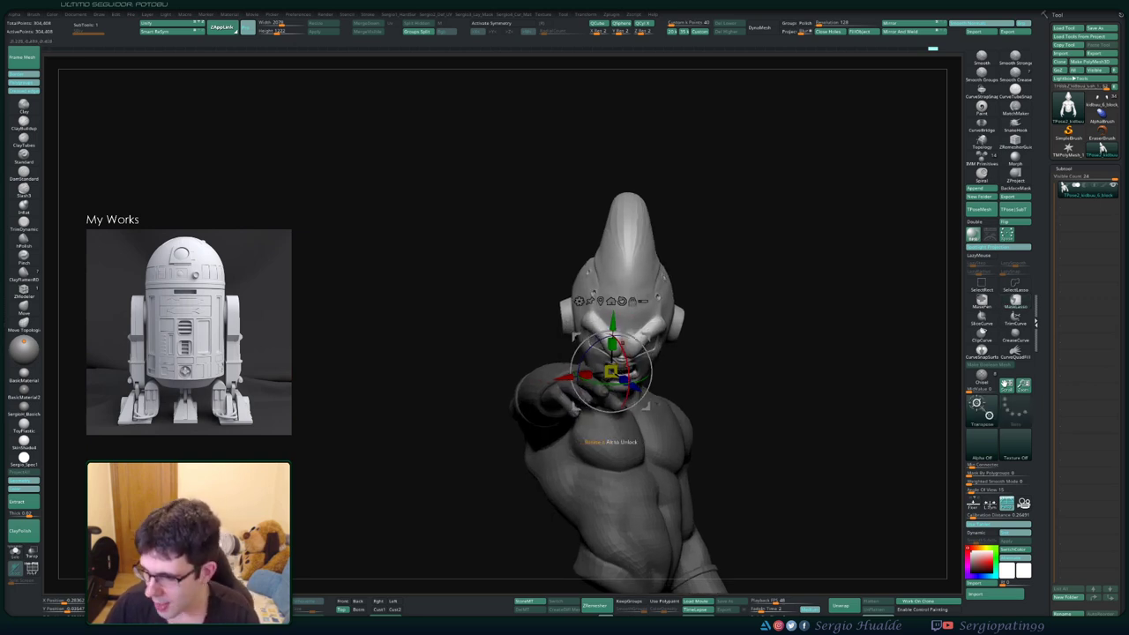
mouse_move(645, 404)
left_mouse_down()
mouse_move(608, 441)
mouse_move(617, 476)
mouse_move(582, 476)
mouse_move(635, 476)
mouse_move(652, 494)
mouse_move(618, 459)
left_mouse_up()
left_click(659, 460, "ctrl")
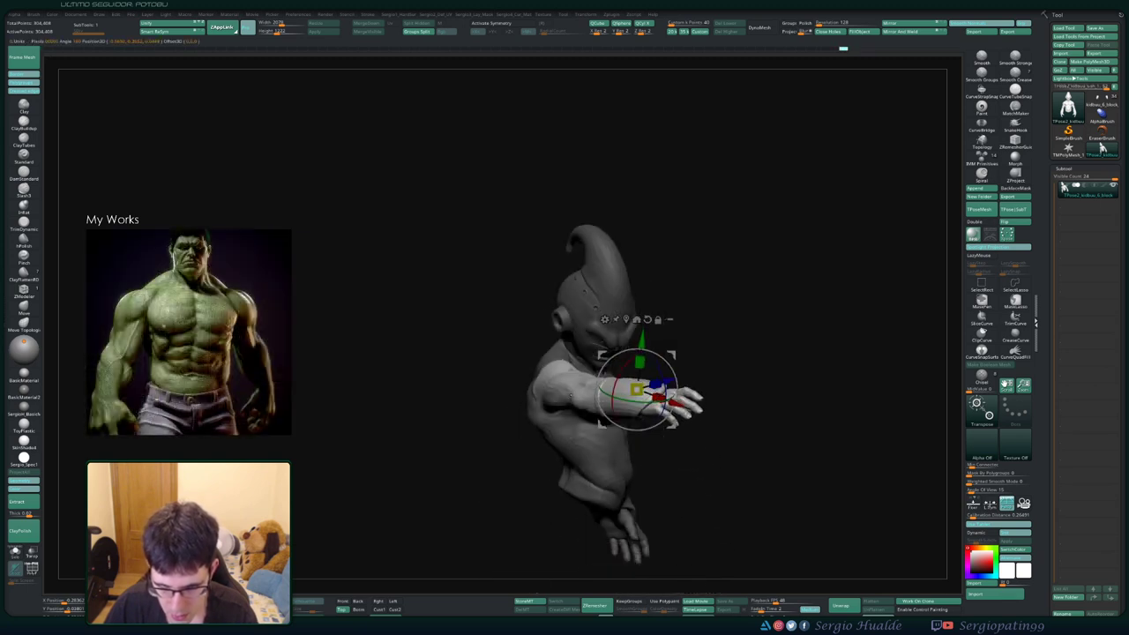
left_click_drag(636, 388, 573, 392, "alt")
mouse_move(573, 457)
left_mouse_down()
mouse_move(665, 374)
mouse_move(726, 368)
mouse_move(738, 425)
mouse_move(650, 474)
mouse_move(567, 423)
left_mouse_up()
key("q")
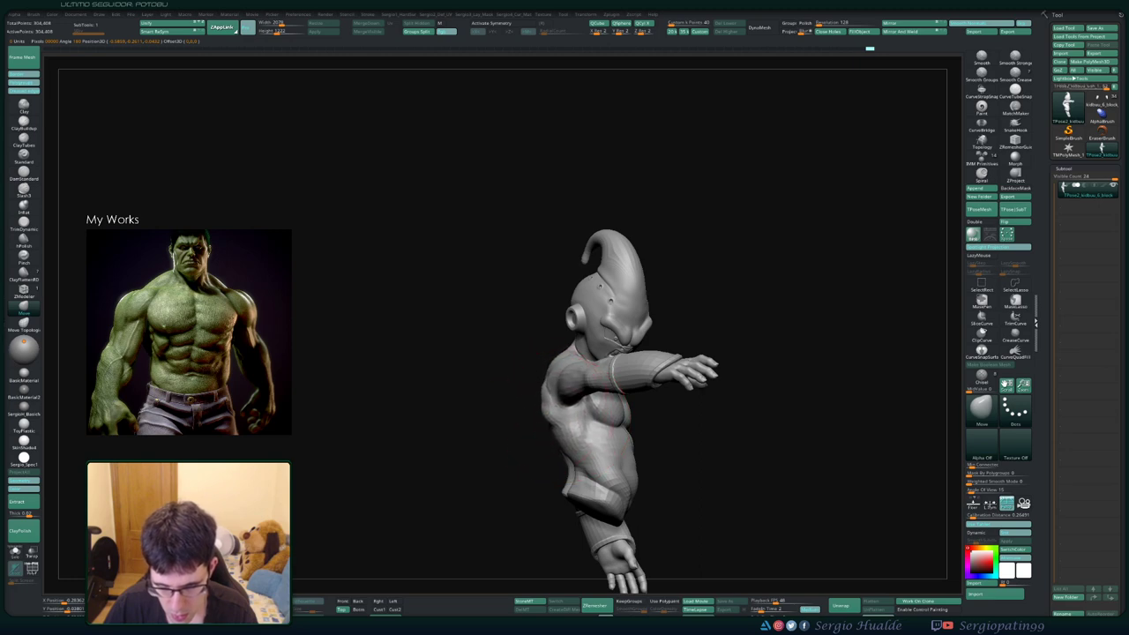
mouse_move(568, 422)
left_mouse_down()
mouse_move(650, 391)
mouse_move(703, 402)
mouse_move(620, 397)
mouse_move(617, 413)
left_mouse_up()
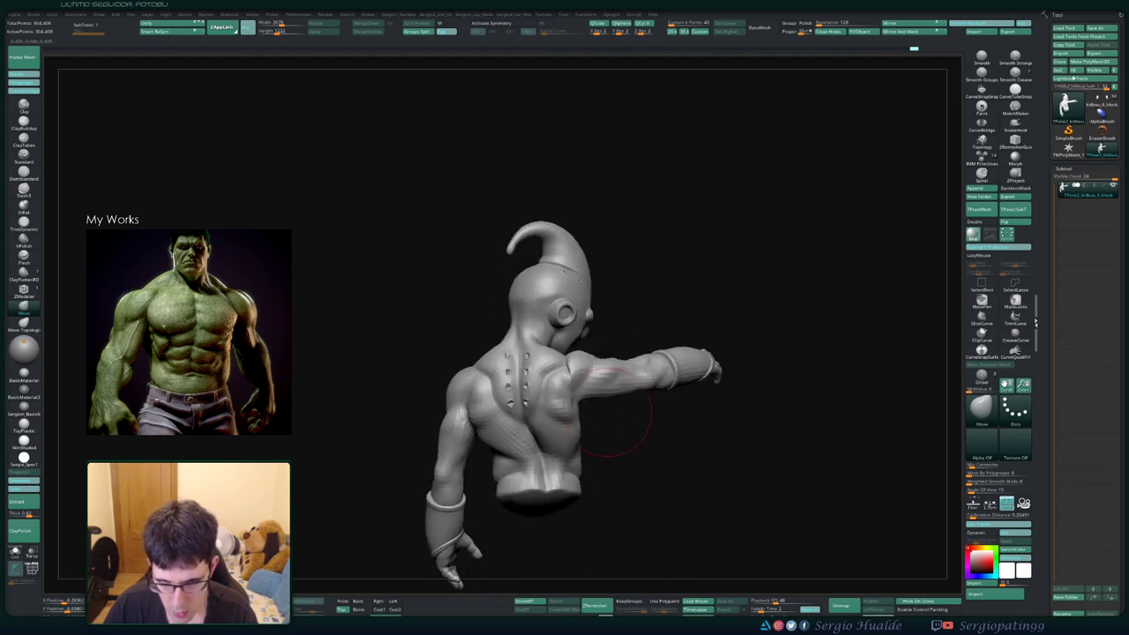
Mask the body leaving the arm free and shift the arm slightly outward
key("w")
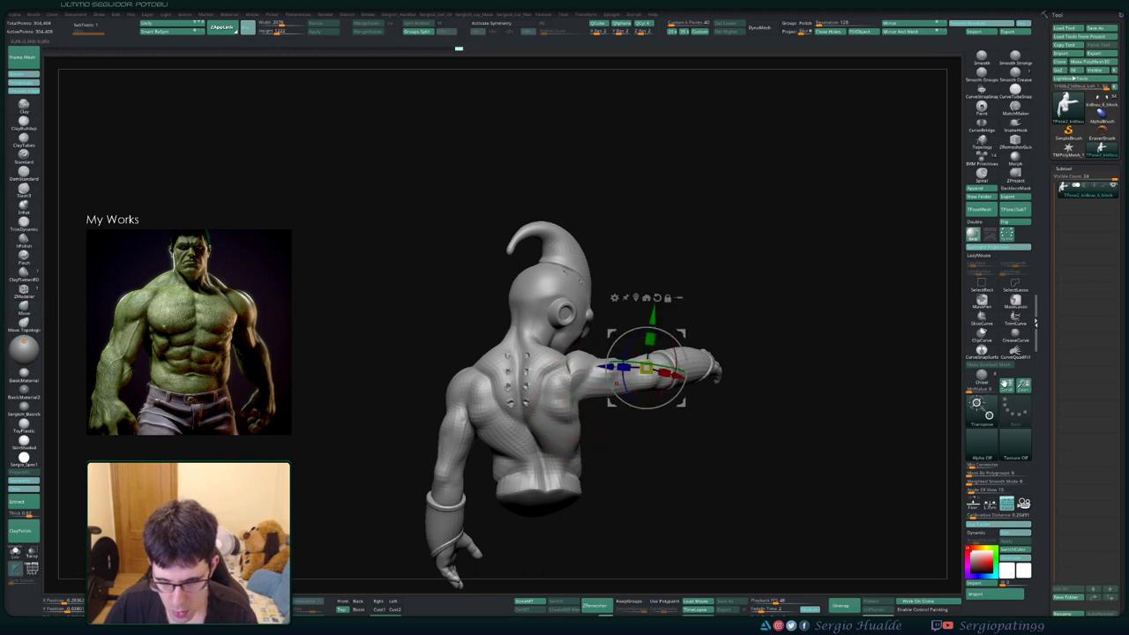
left_click(593, 388, "ctrl")
key("w")
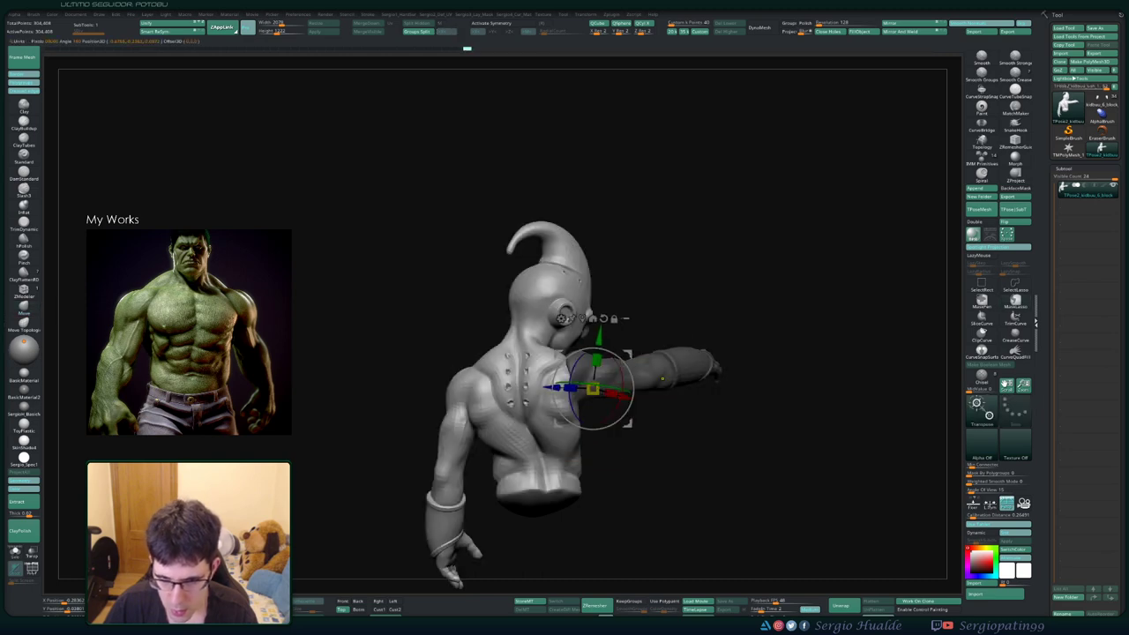
key("q")
left_click_drag(794, 379, 650, 382)
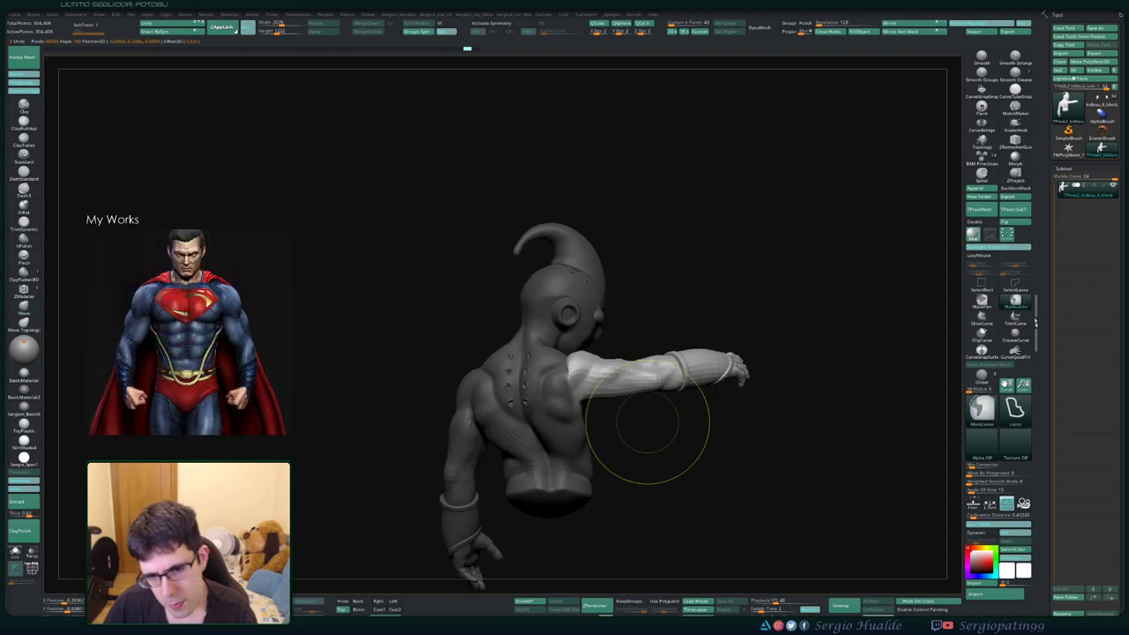
key("w")
left_click(641, 368, "ctrl")
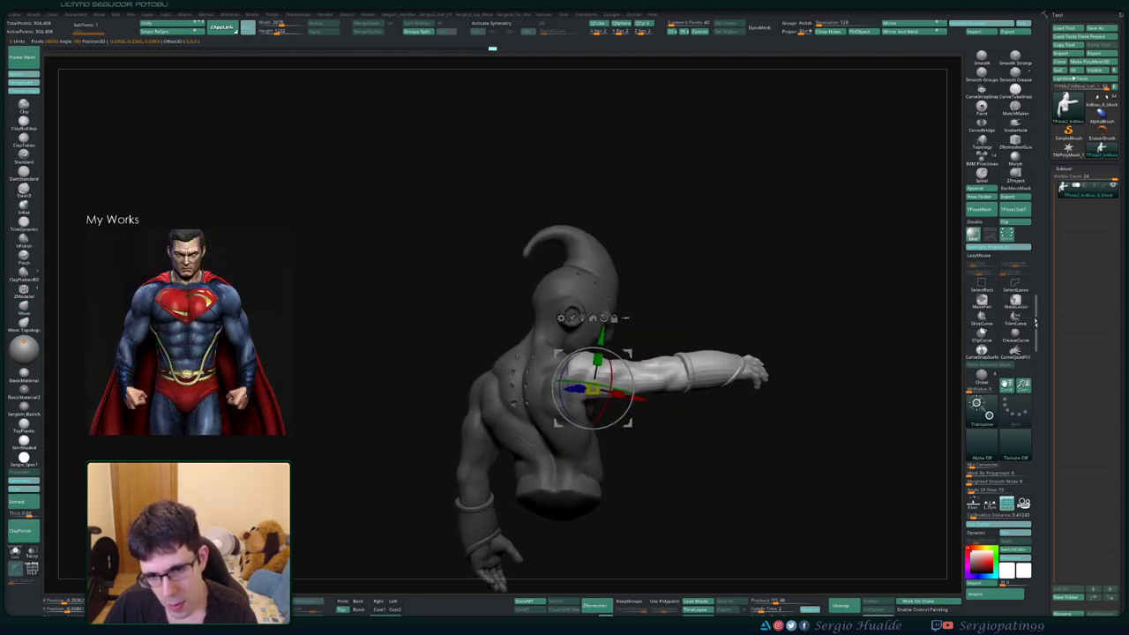
left_click_drag(633, 398, 647, 401)
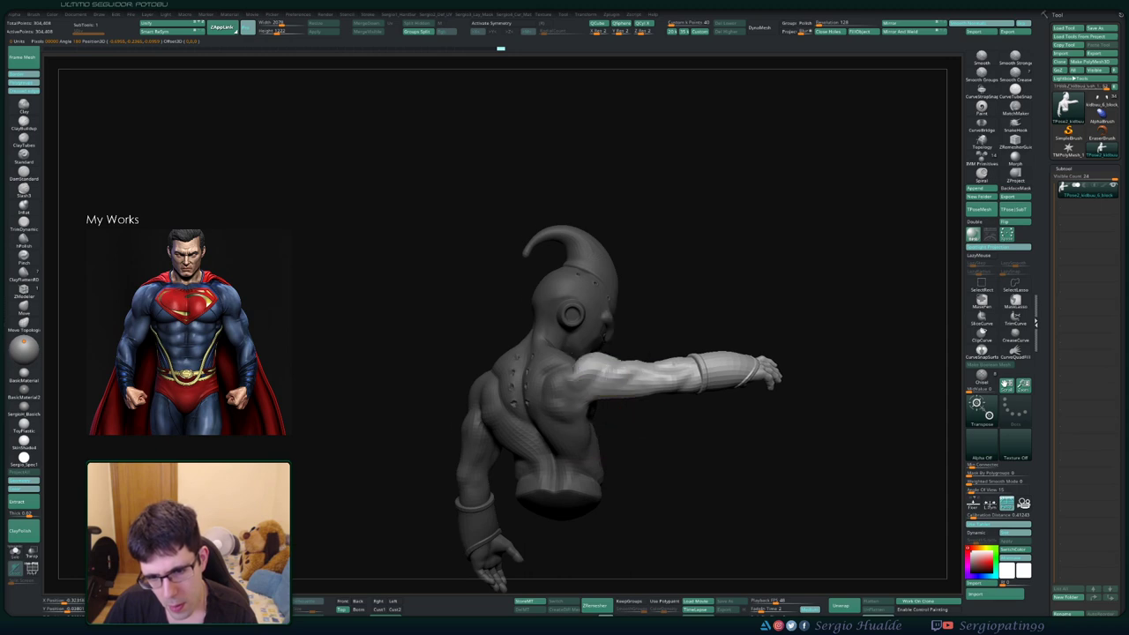
Rotate the arm slightly at the shoulder and swing the forearm upward
key("q")
left_click_drag(794, 441, 670, 441)
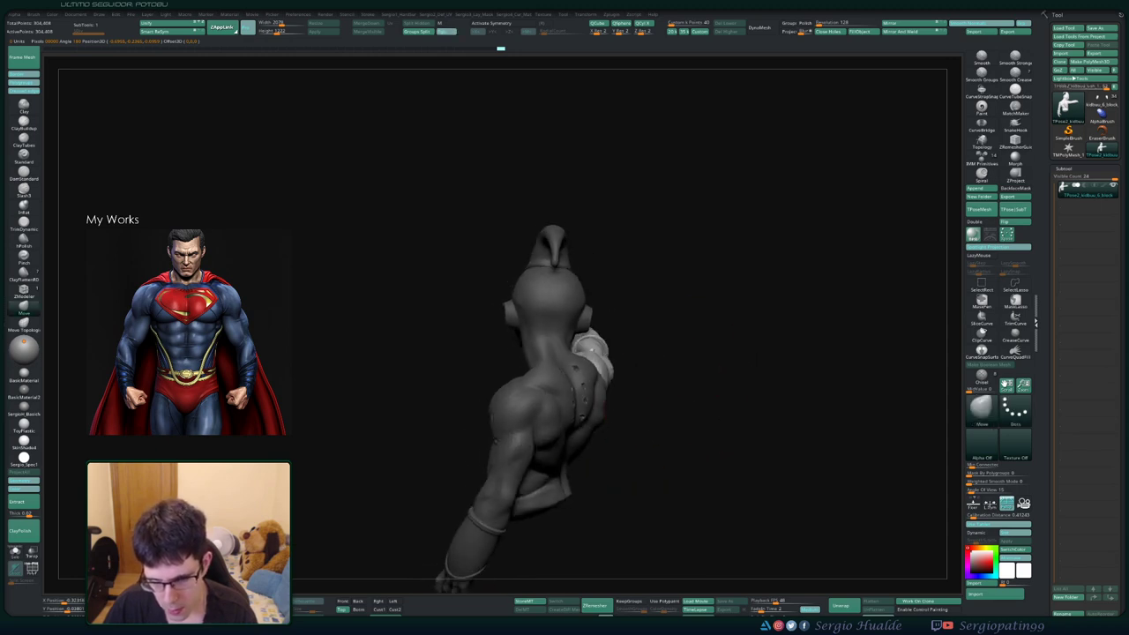
left_click_drag(794, 396, 749, 291)
key("w")
mouse_move(639, 401)
left_mouse_down()
mouse_move(630, 414)
mouse_move(587, 399)
left_mouse_up()
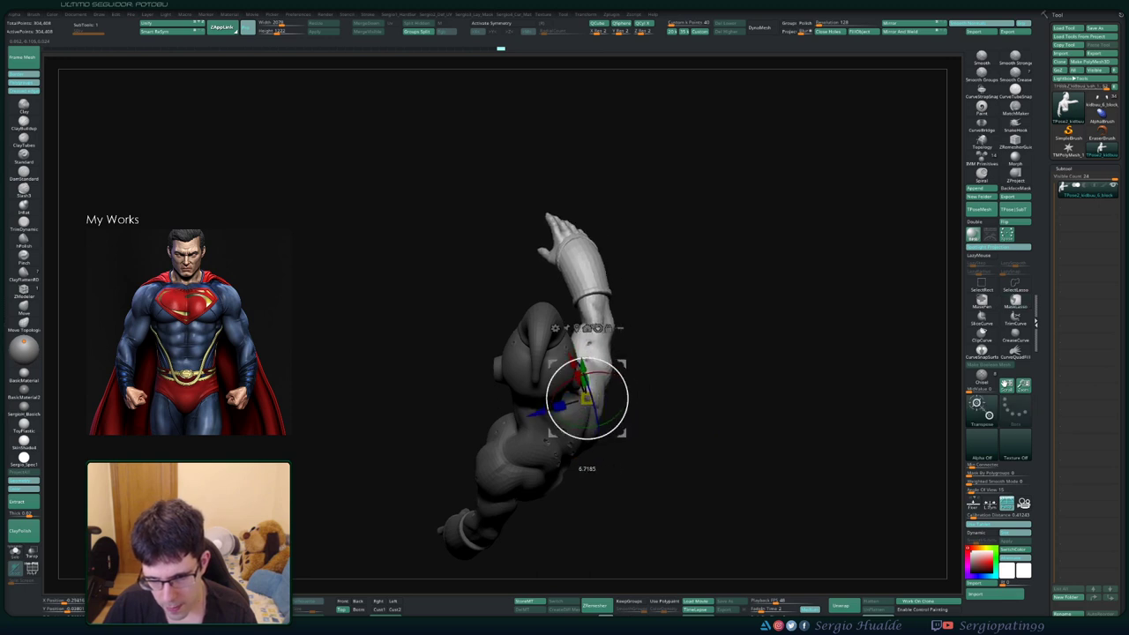
mouse_move(776, 397)
left_mouse_down()
mouse_move(847, 379)
mouse_move(793, 388)
mouse_move(860, 388)
mouse_move(882, 370)
left_mouse_up()
key("q")
key("w")
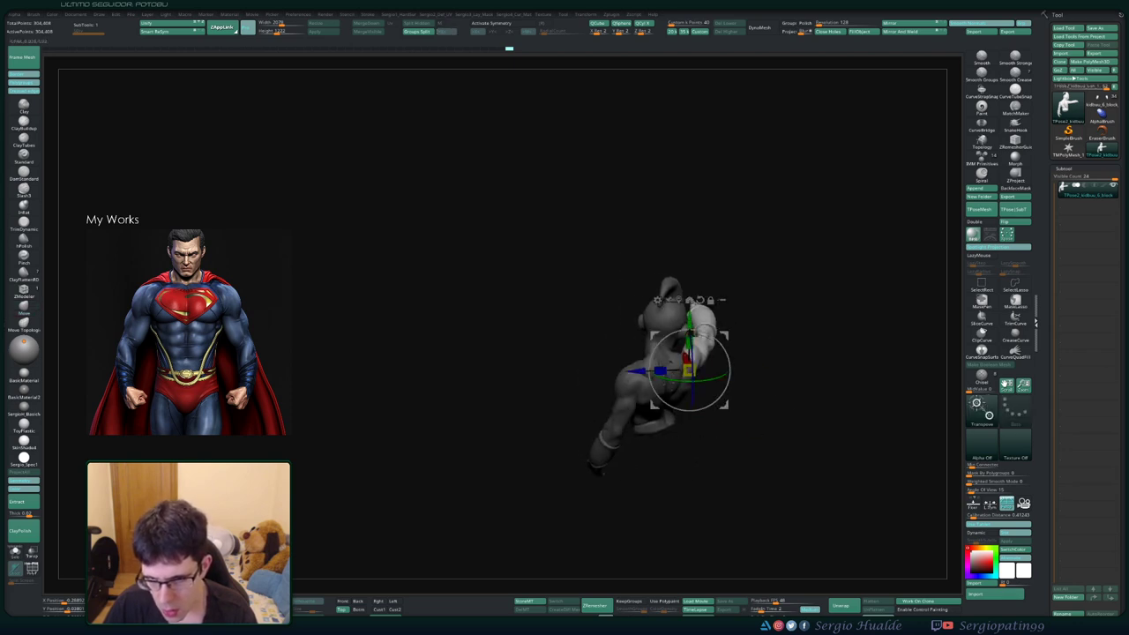
mouse_move(690, 410)
left_mouse_down()
mouse_move(652, 398)
mouse_move(670, 423)
mouse_move(684, 411)
mouse_move(666, 430)
left_mouse_up()
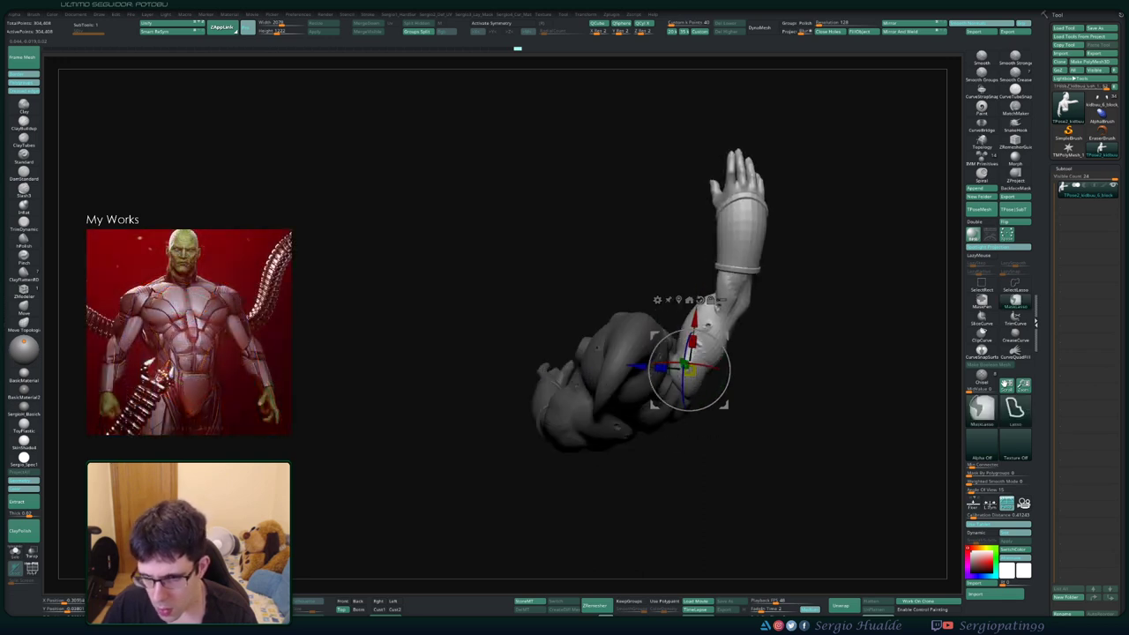
Lasso-mask around the fist and forearm, then tilt the forearm and hand to the right
key("ctrl")
left_click_drag(705, 327, 720, 332, "ctrl")
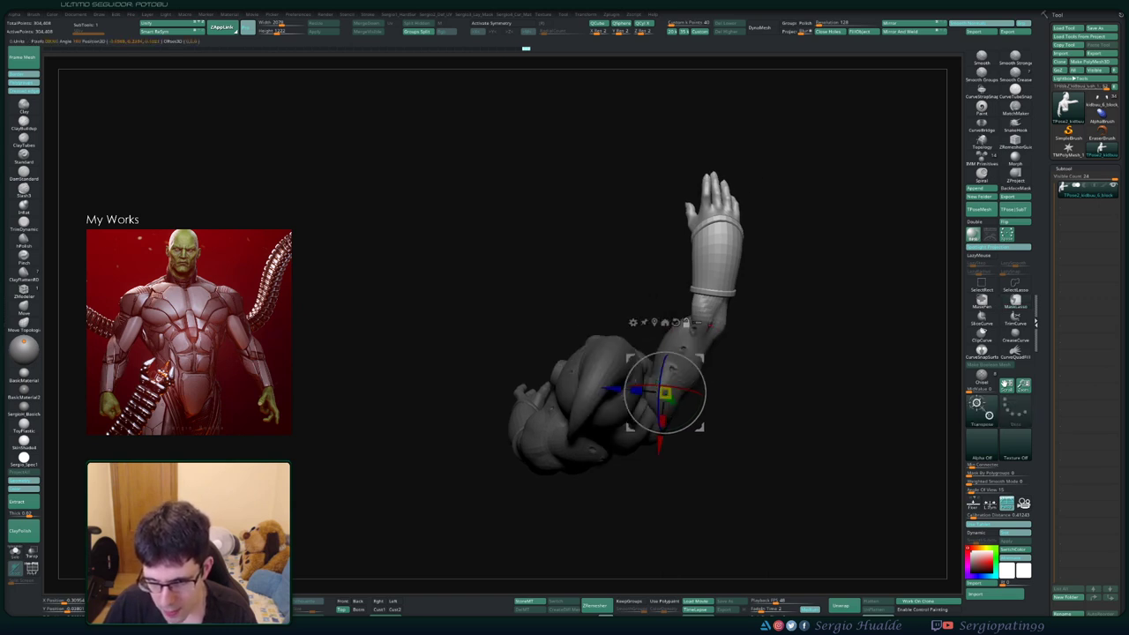
left_click(708, 325)
left_click_drag(742, 356, 742, 359)
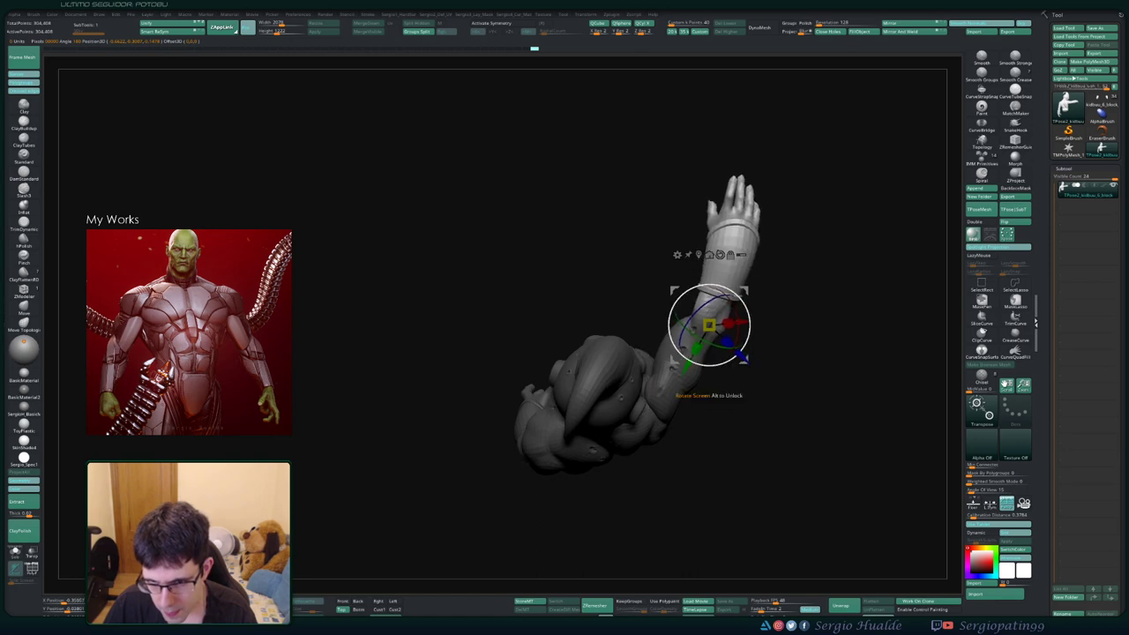
left_click_drag(837, 459, 890, 458)
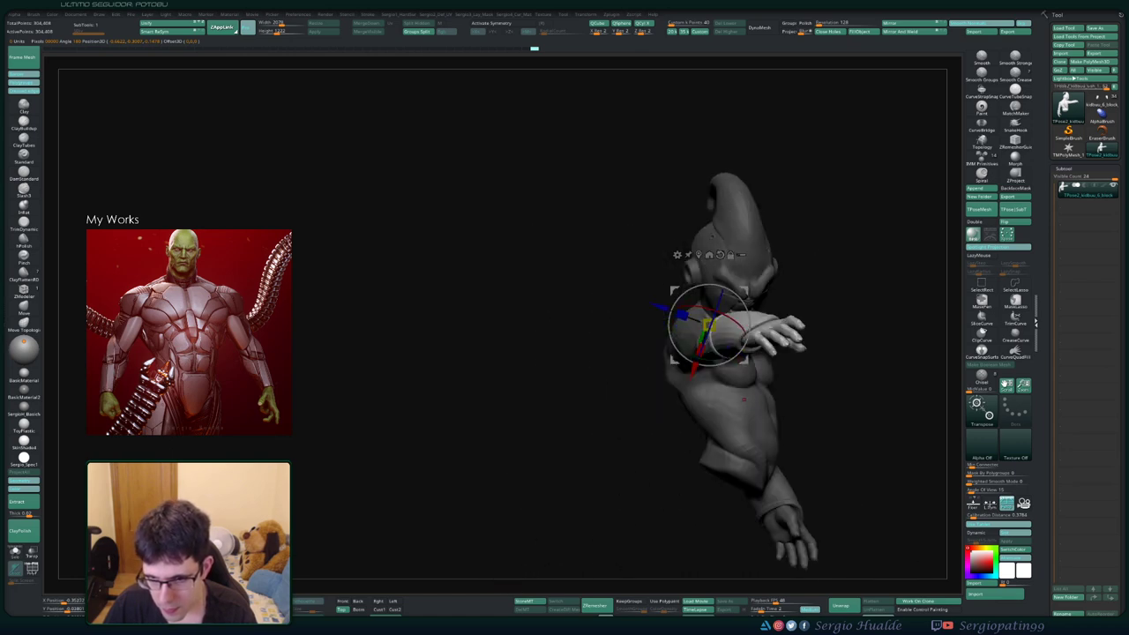
mouse_move(743, 400)
left_mouse_down()
mouse_move(759, 407)
mouse_move(657, 304)
mouse_move(605, 303)
left_mouse_up()
key("q")
left_click(617, 264, "alt")
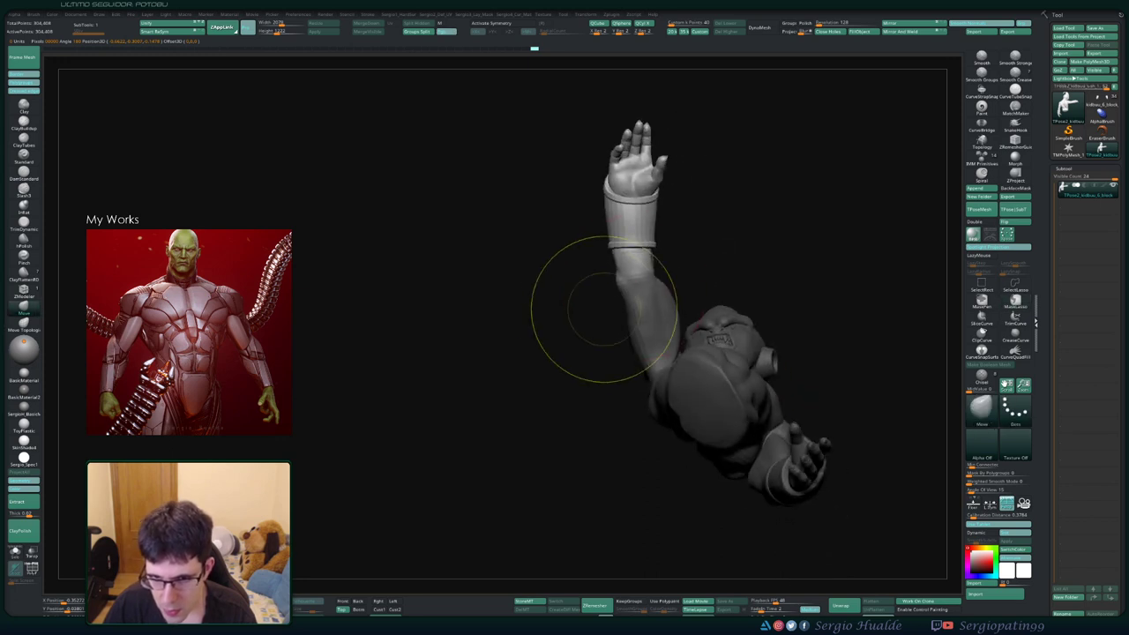
Lasso-mask the outstretched arm and rotate the forearm slightly with the Transpose gizmo
key("w")
key("q")
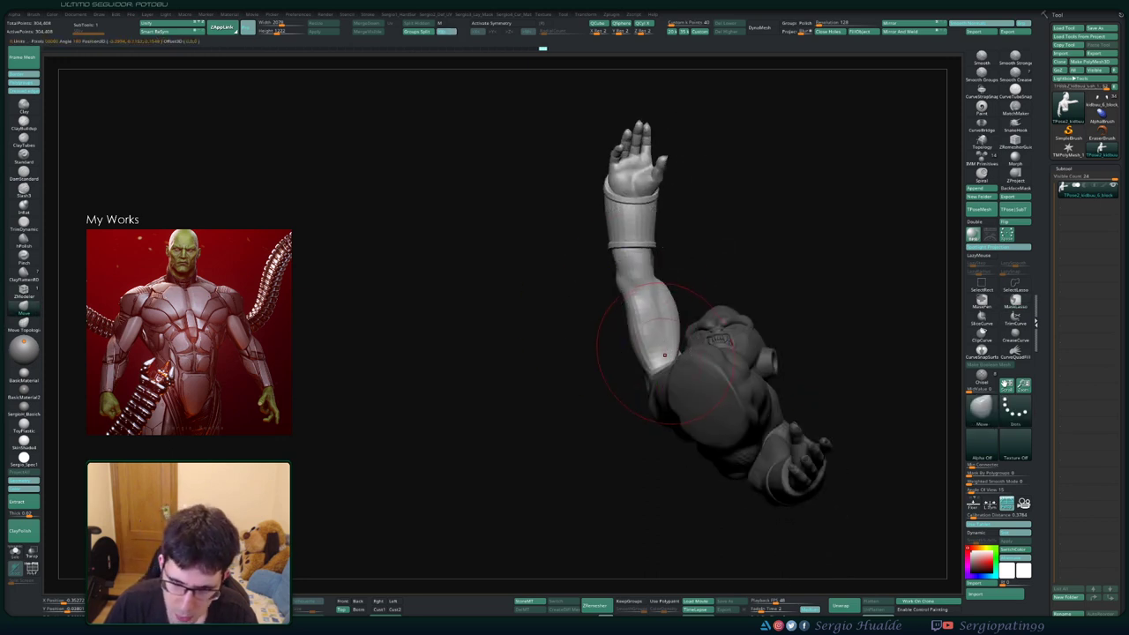
left_click(650, 340, "alt")
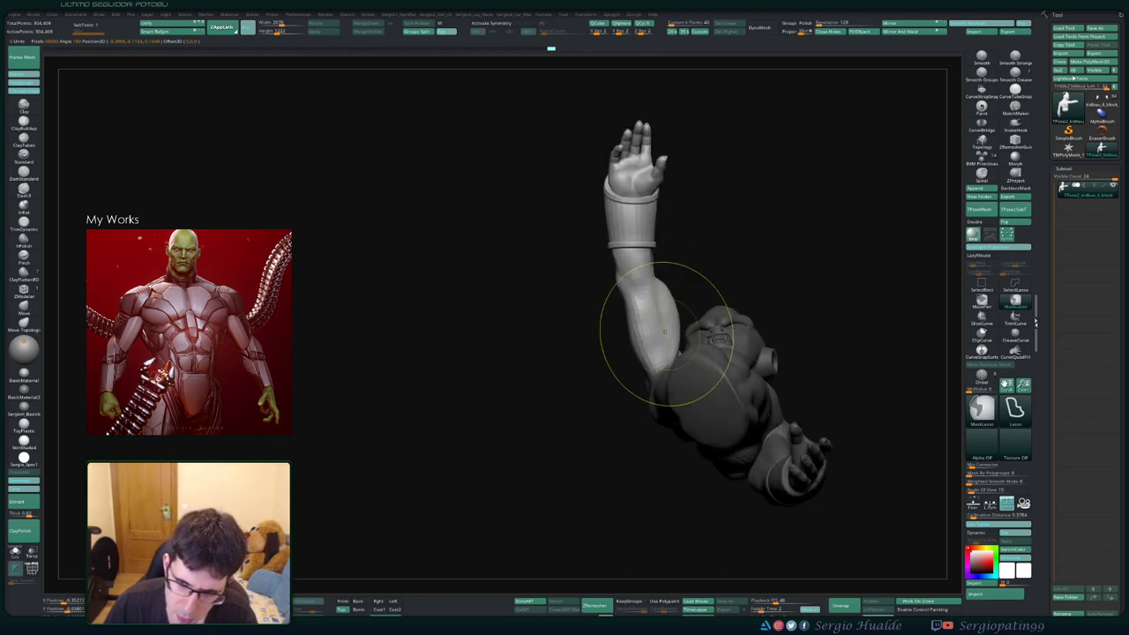
key("w")
mouse_move(657, 388)
left_mouse_down()
mouse_move(642, 394)
mouse_move(654, 414)
left_mouse_up()
left_click(647, 362, "alt")
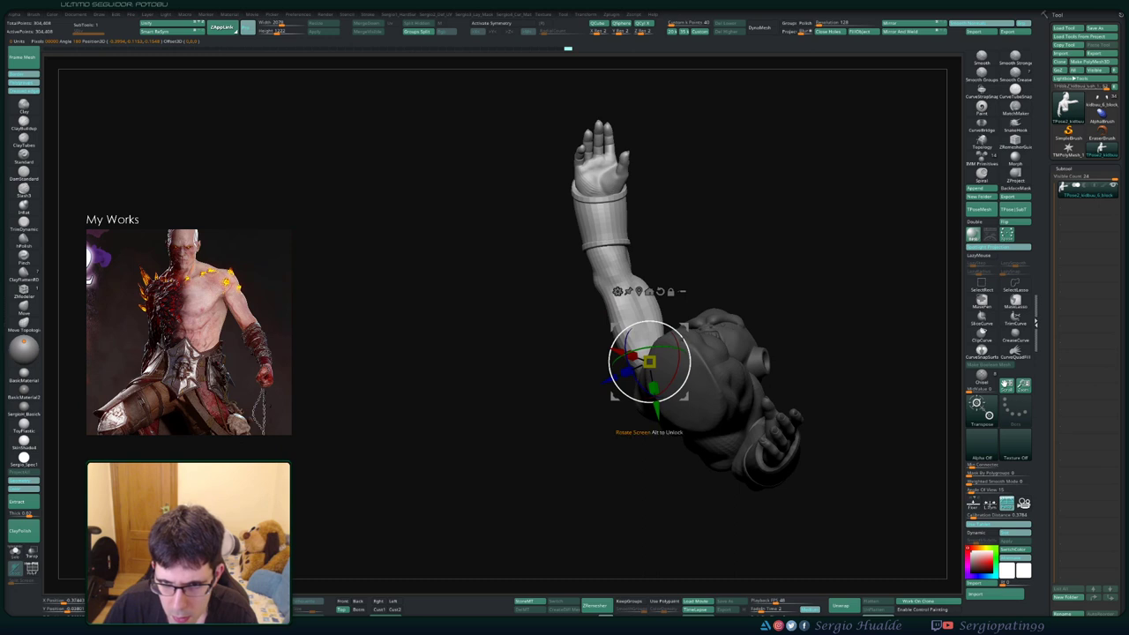
key("q")
Check the outstretched arm's new angle from the front and above, undoing the last change
left_click_drag(847, 370, 891, 291)
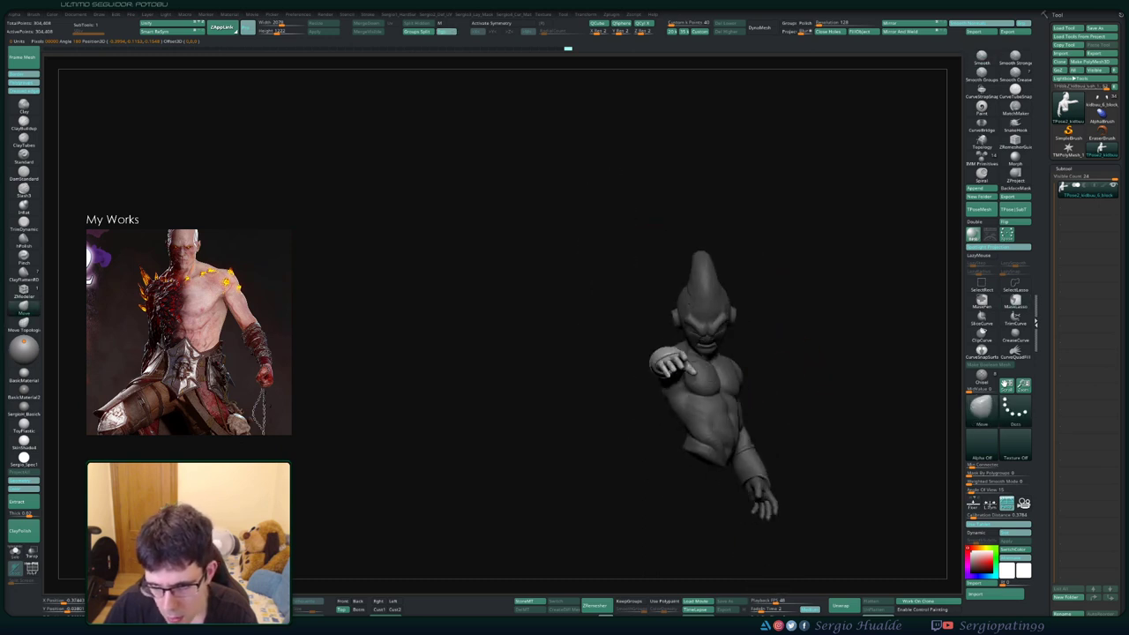
left_click_drag(793, 379, 706, 379)
mouse_move(705, 379)
right_mouse_down("ctrl")
mouse_move(686, 384)
mouse_move(666, 293)
right_mouse_up("ctrl")
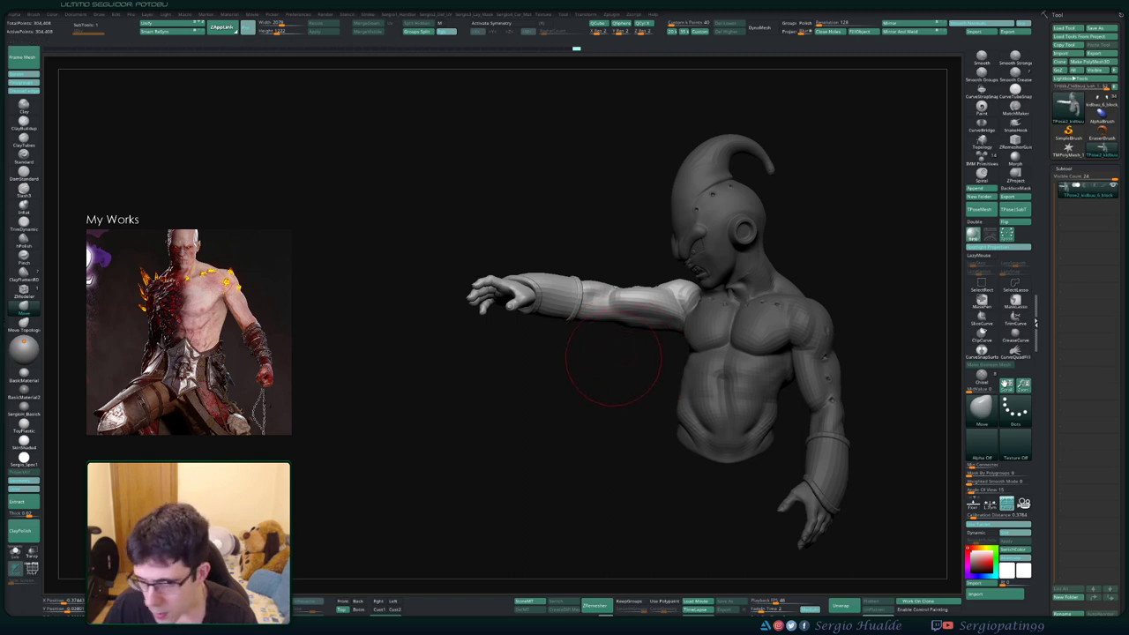
left_click_drag(613, 362, 653, 359)
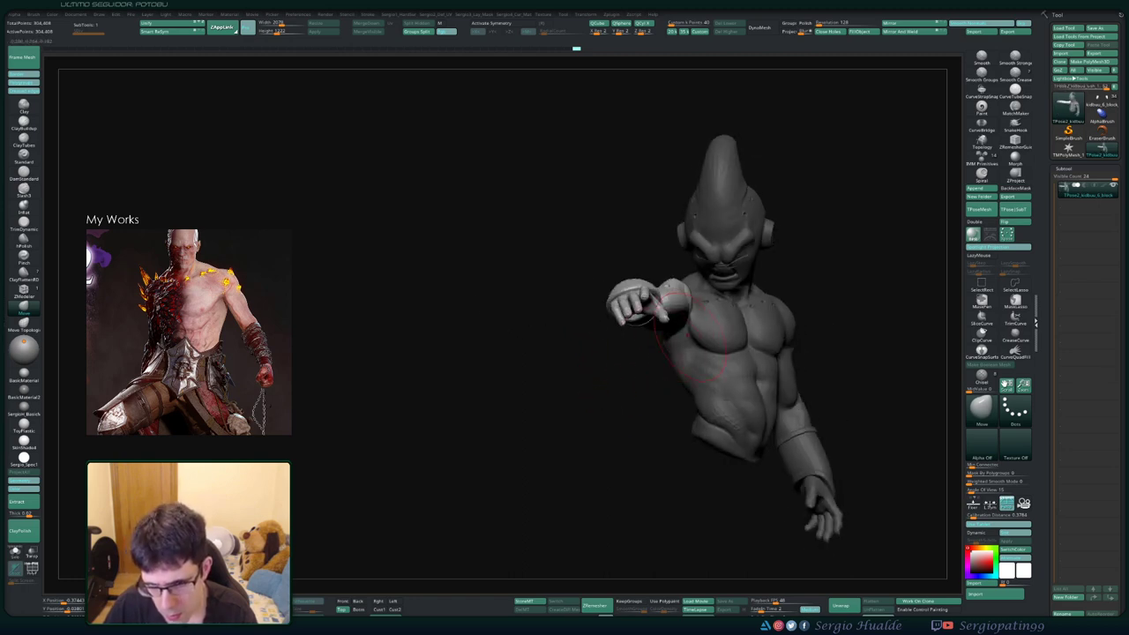
key("w")
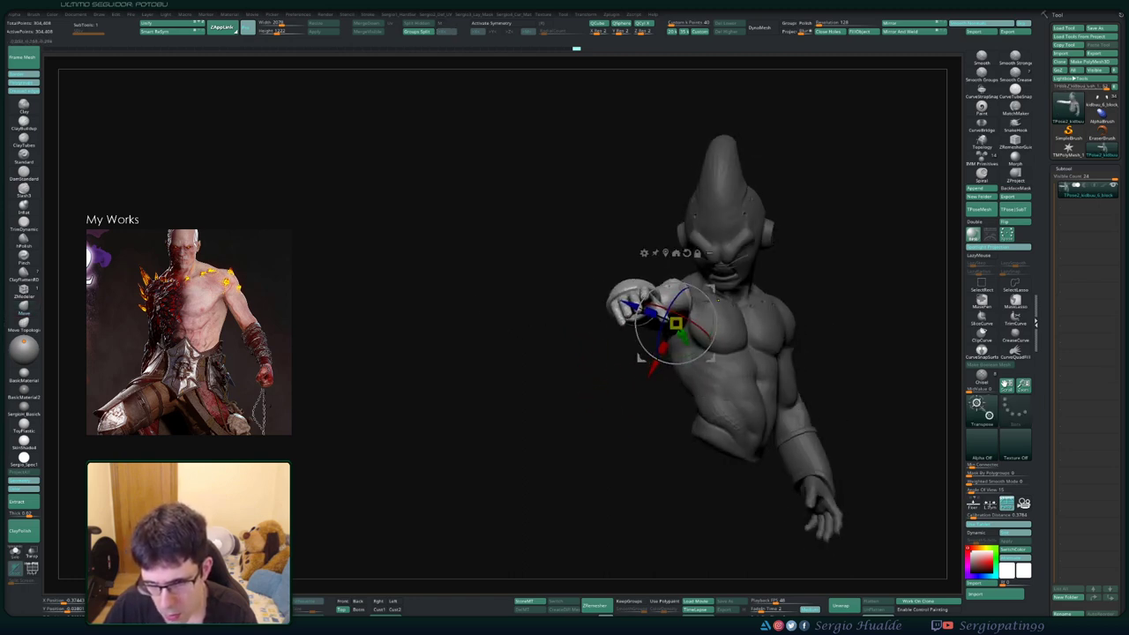
left_click_drag(643, 301, 648, 371)
left_click_drag(681, 301, 679, 346)
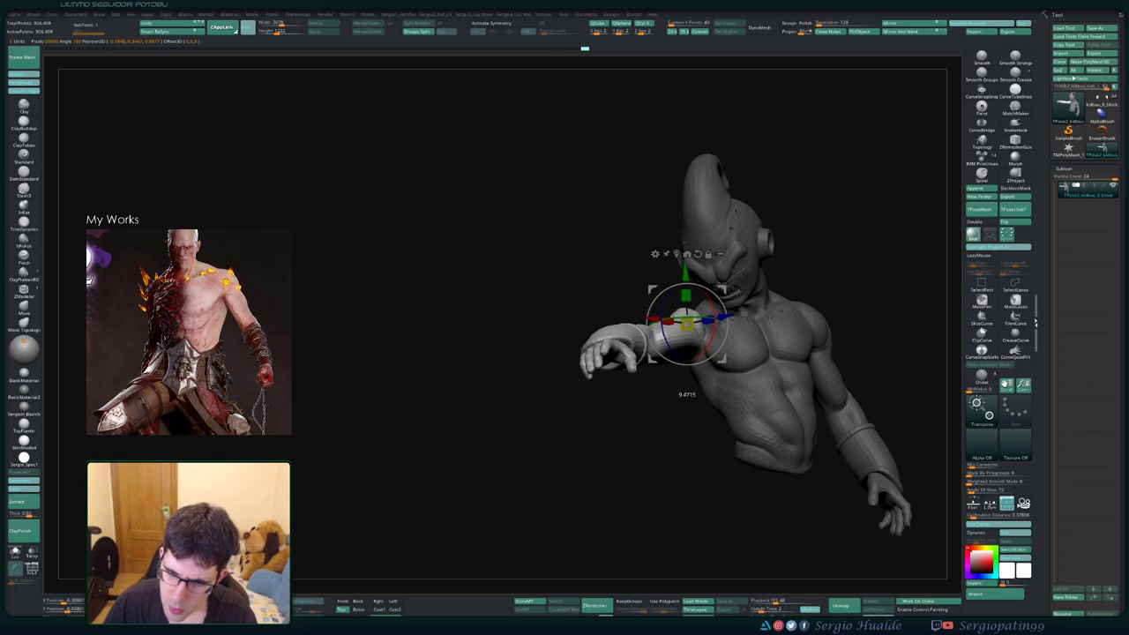
key("ctrl+z")
key("ctrl+z")
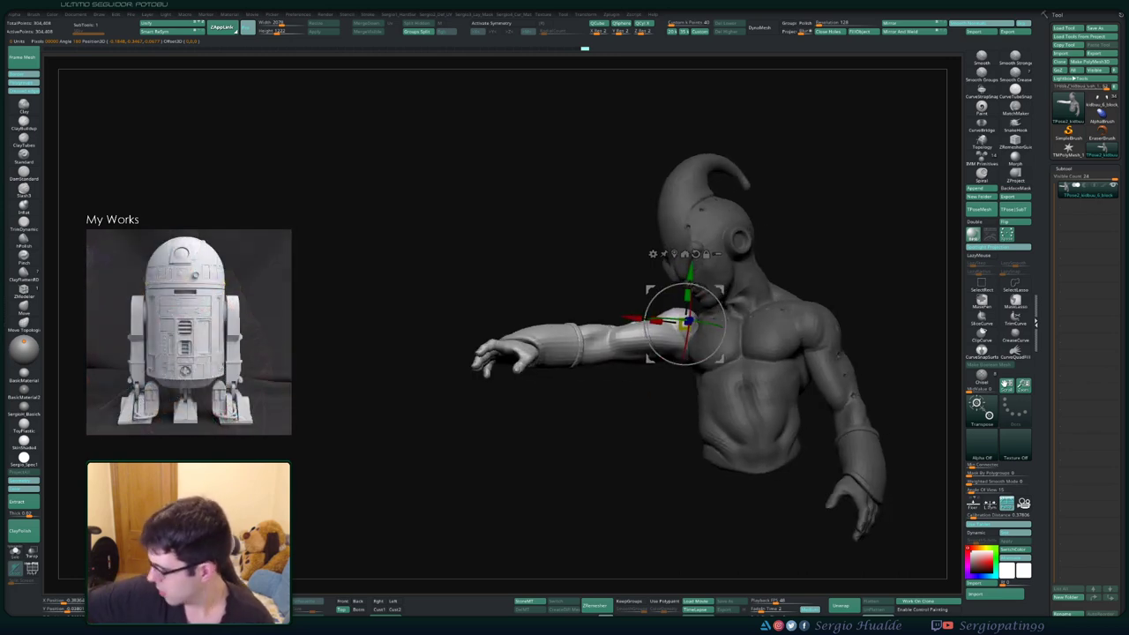
Lasso-mask the hand and wrist, then rotate the open hand about the wrist
key("ctrl+z")
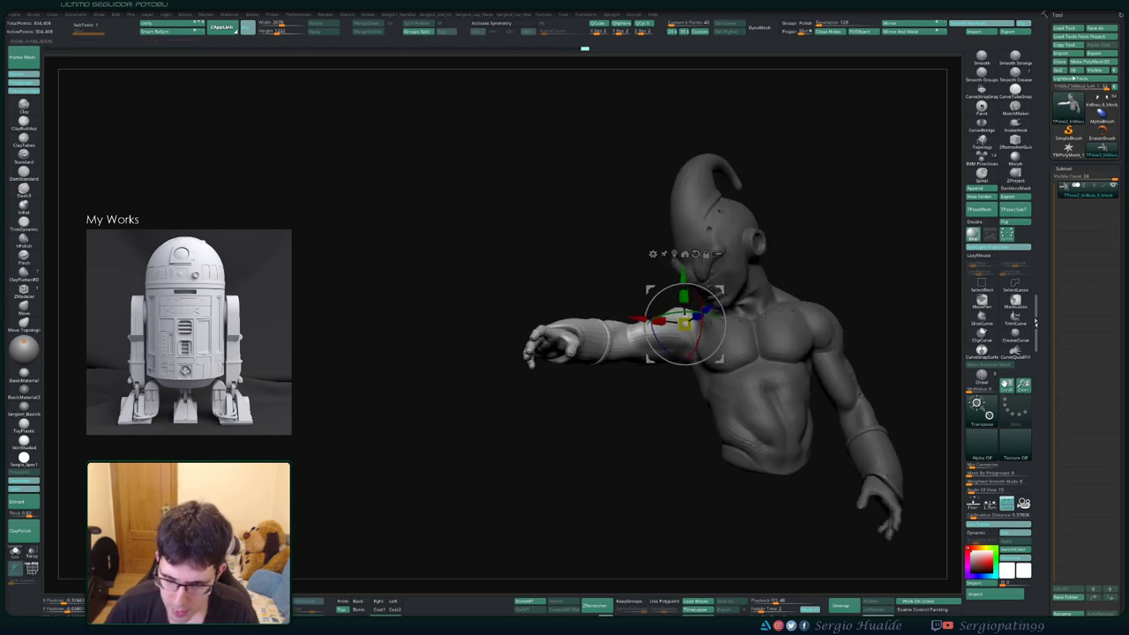
left_click_drag(793, 397, 670, 379)
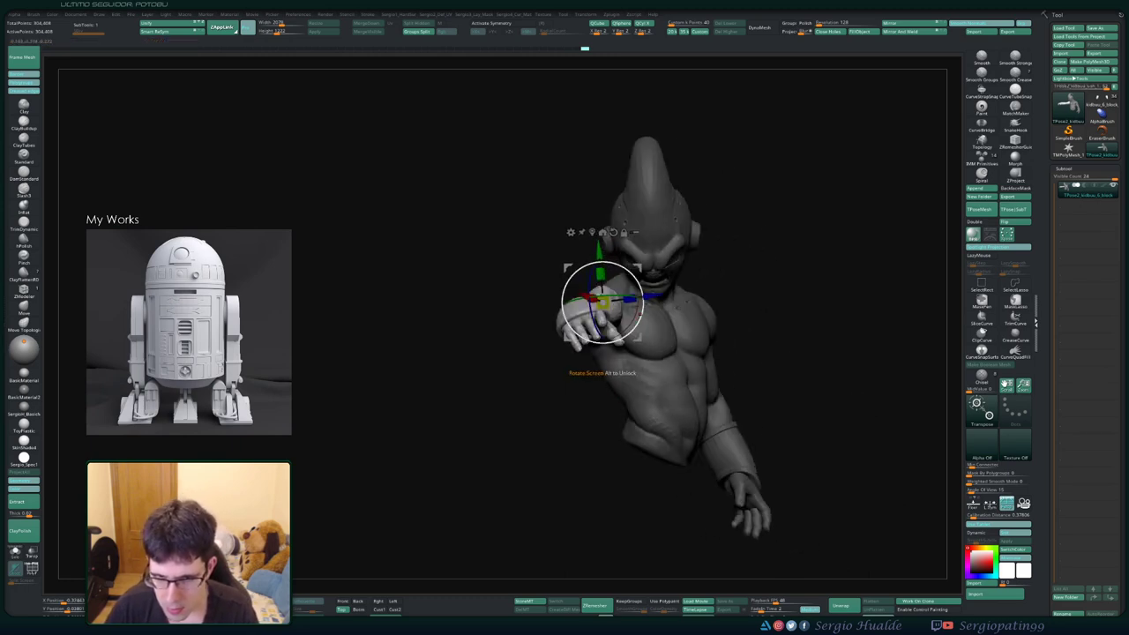
left_click_drag(602, 340, 578, 334)
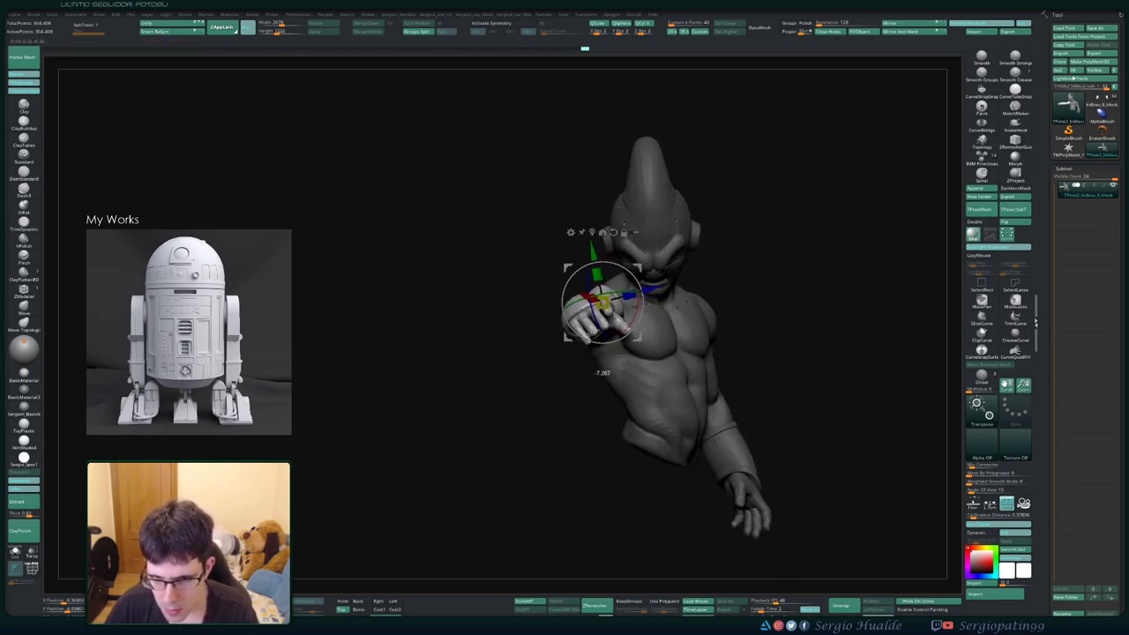
mouse_move(837, 370)
left_mouse_down()
mouse_move(926, 370)
mouse_move(926, 414)
mouse_move(882, 415)
left_mouse_up()
Clear the mask, enlarge the Move brush and push the shoulder blade and upper back behind the raised arm
key("q")
left_click(629, 348, "ctrl")
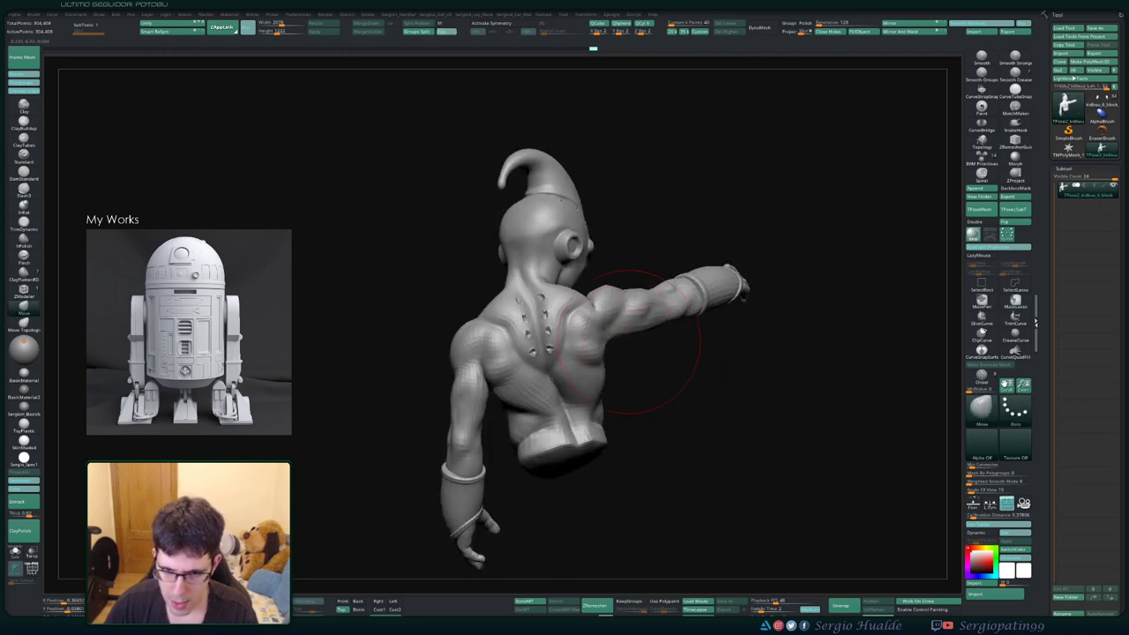
right_click_drag(629, 341, 604, 346)
key("s")
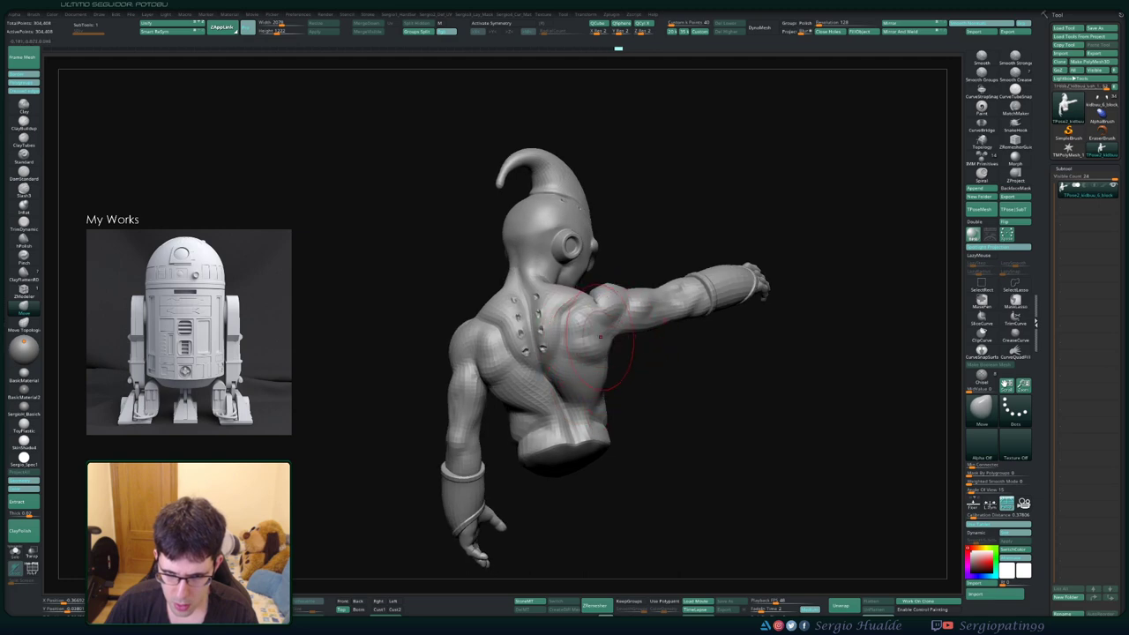
mouse_move(529, 415)
right_mouse_down()
mouse_move(548, 425)
mouse_move(589, 407)
mouse_move(510, 391)
right_mouse_up()
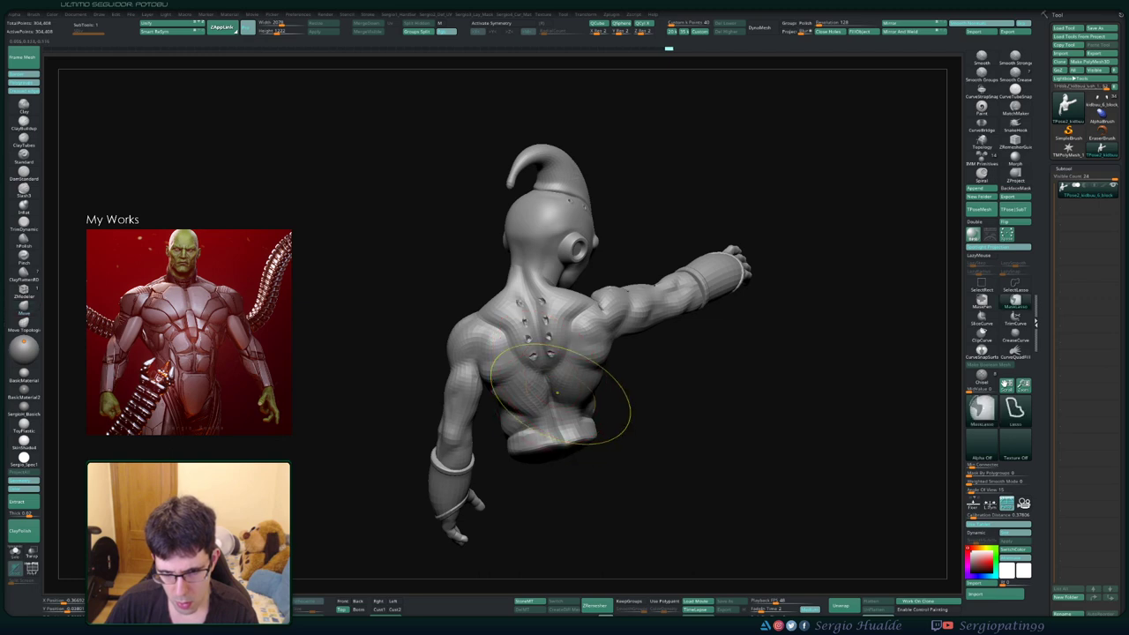
mouse_move(605, 415)
right_mouse_down()
mouse_move(441, 391)
mouse_move(521, 392)
right_mouse_up()
mouse_move(607, 383)
right_mouse_down()
mouse_move(564, 383)
mouse_move(608, 383)
mouse_move(599, 351)
right_mouse_up()
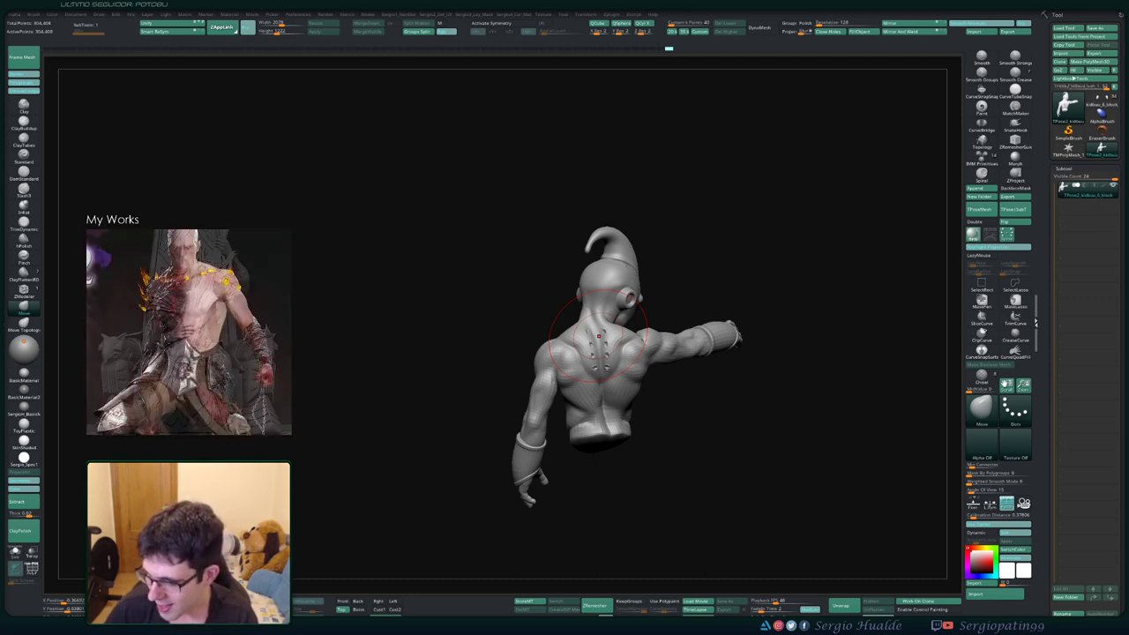
Mask all but the hanging left arm, set the Transpose pivot at its shoulder and rotate it lower
left_click_drag(691, 410, 494, 415)
key("w")
mouse_move(758, 415)
left_mouse_down("alt")
mouse_move(758, 370)
mouse_move(732, 370)
left_mouse_up("alt")
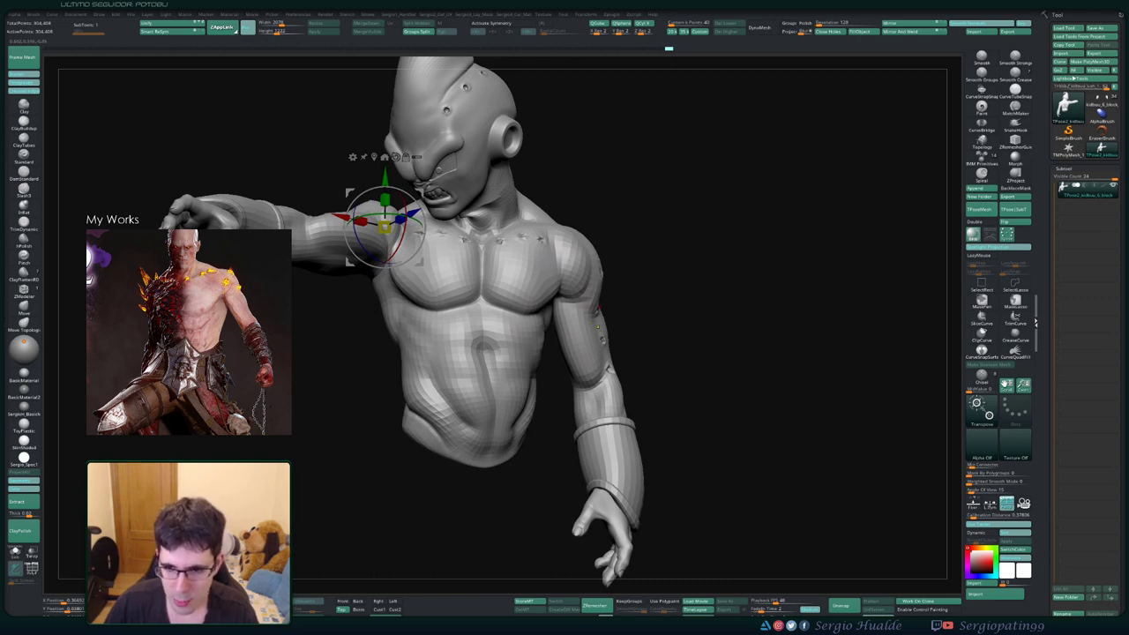
left_click(599, 353, "ctrl")
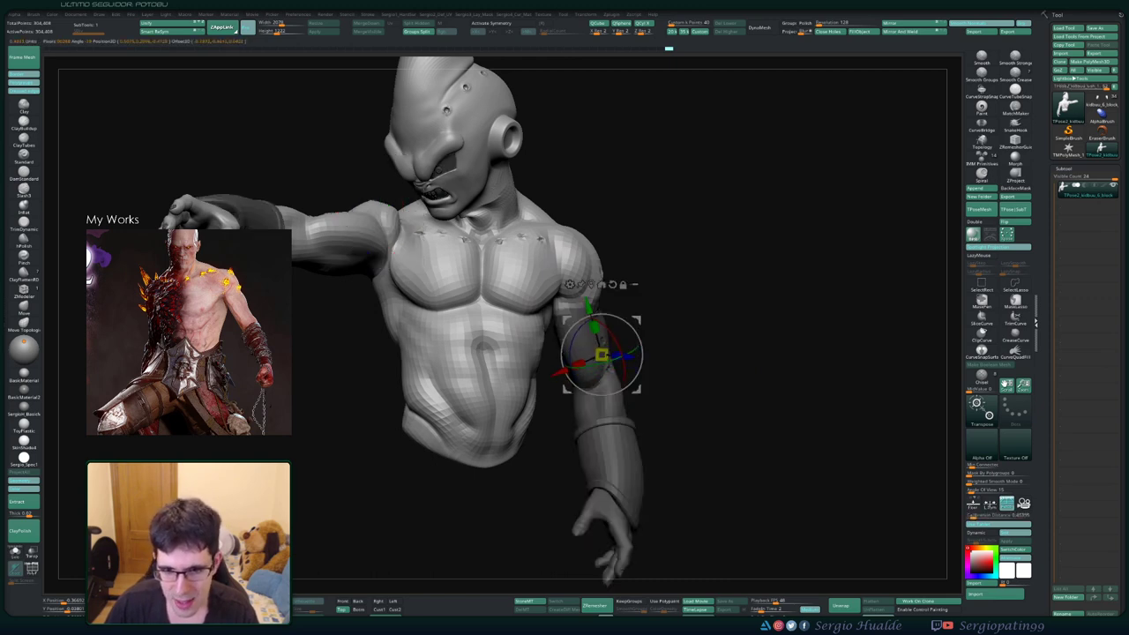
left_click(613, 284)
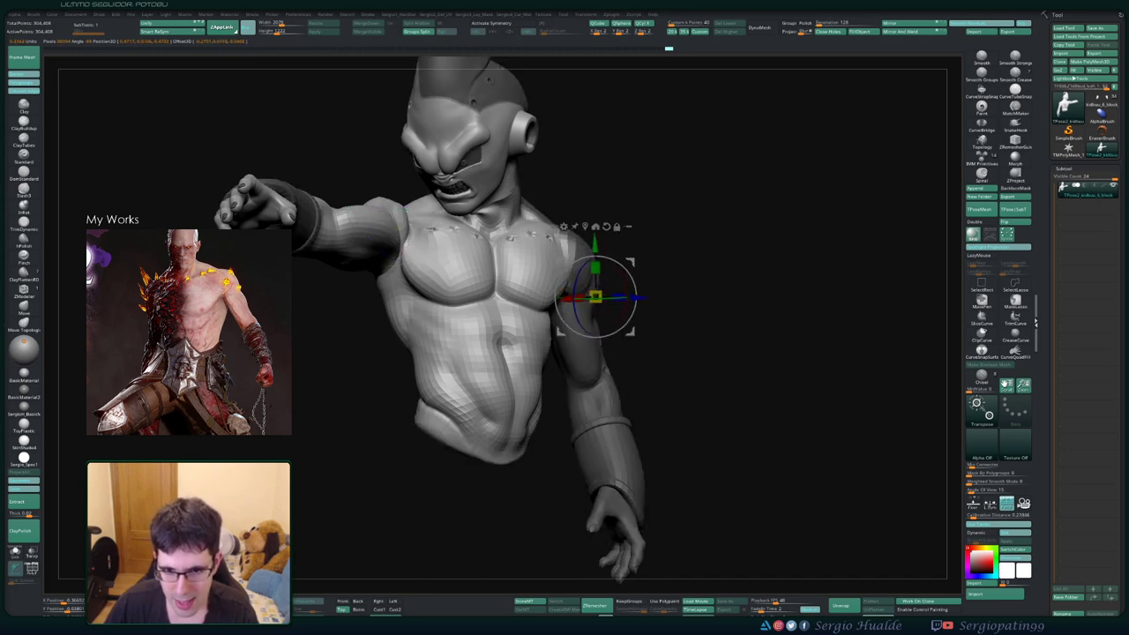
key("q")
mouse_move(628, 357)
left_mouse_down()
mouse_move(794, 361)
mouse_move(846, 264)
mouse_move(881, 290)
left_mouse_up()
key("w")
left_click_drag(576, 422, 608, 388, "ctrl")
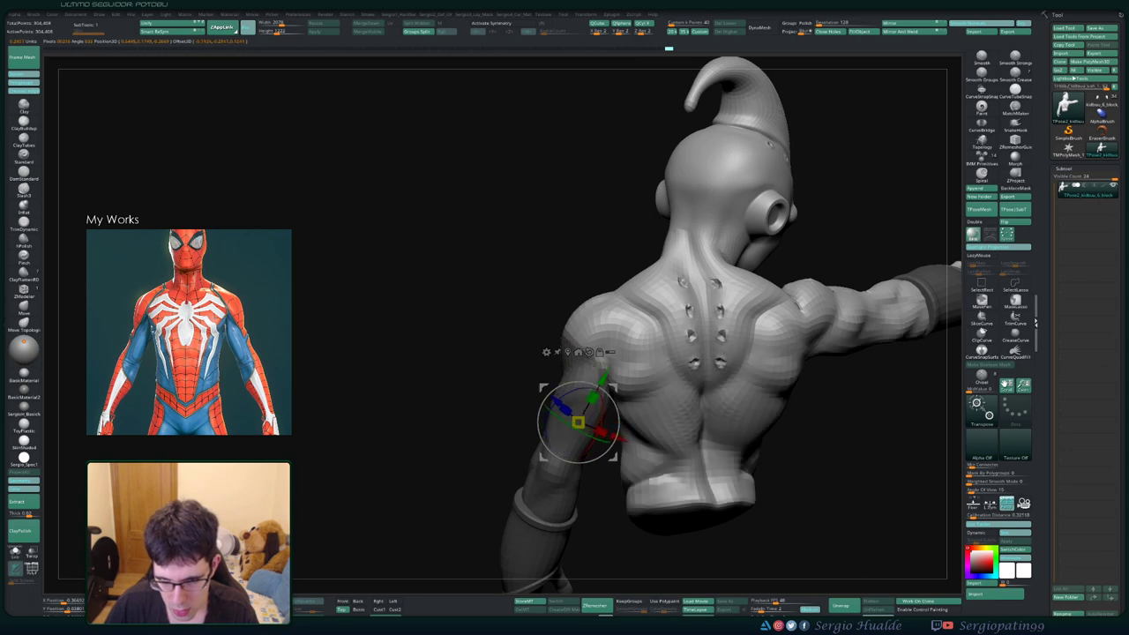
left_click_drag(882, 380, 749, 366)
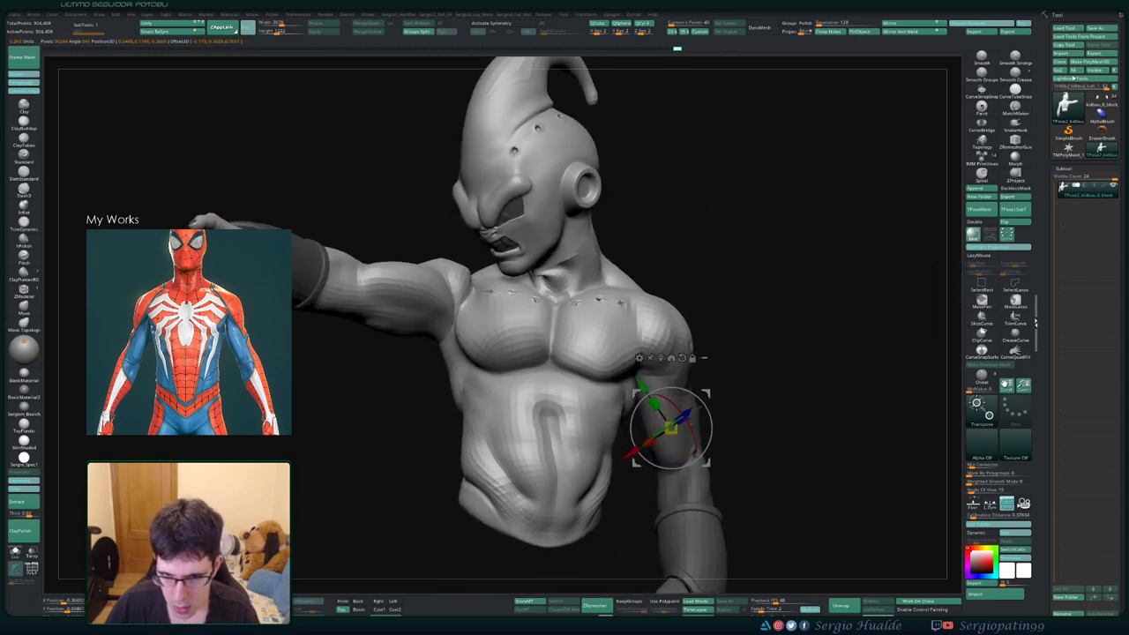
Review the torso, back, extended arm and chest from several angles
key("q")
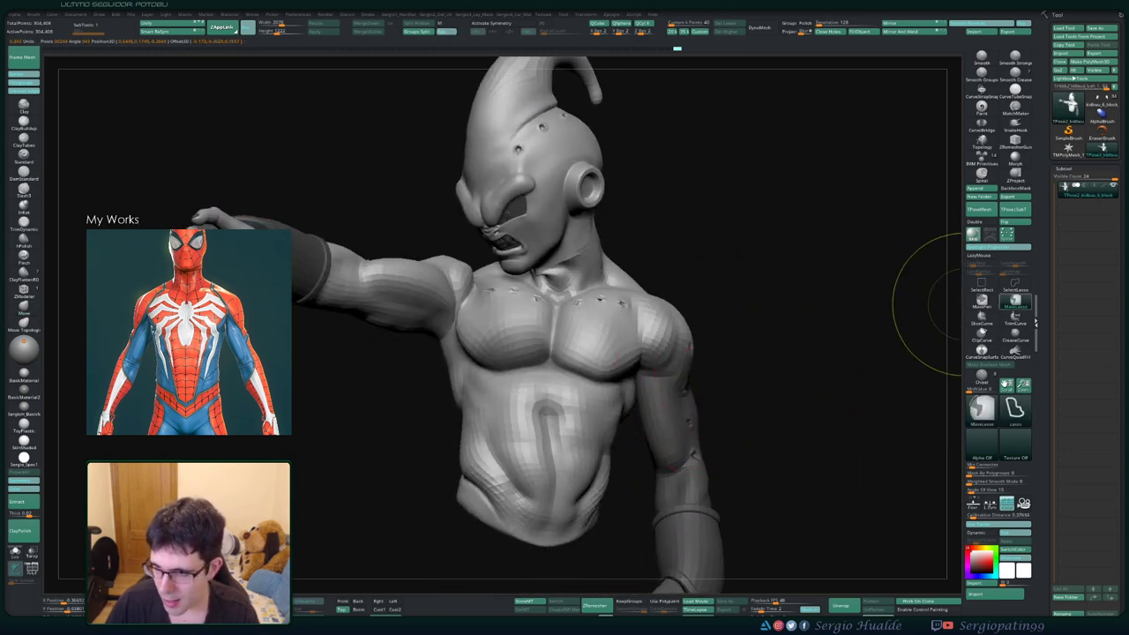
left_click(981, 302)
left_click_drag(935, 295, 659, 357)
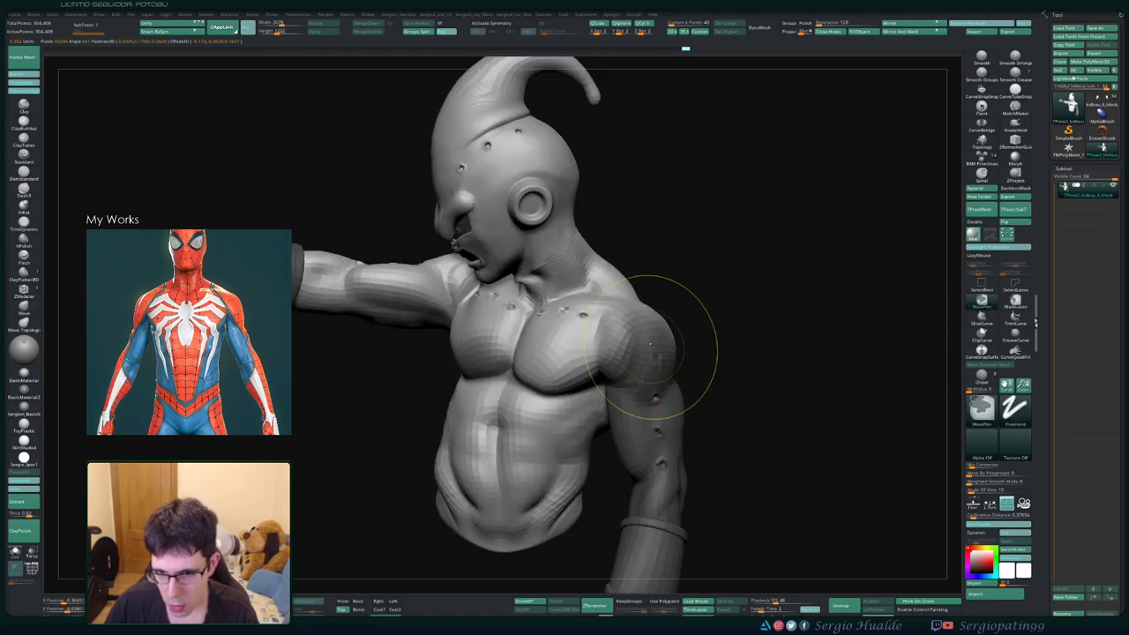
left_click_drag(776, 370, 688, 371)
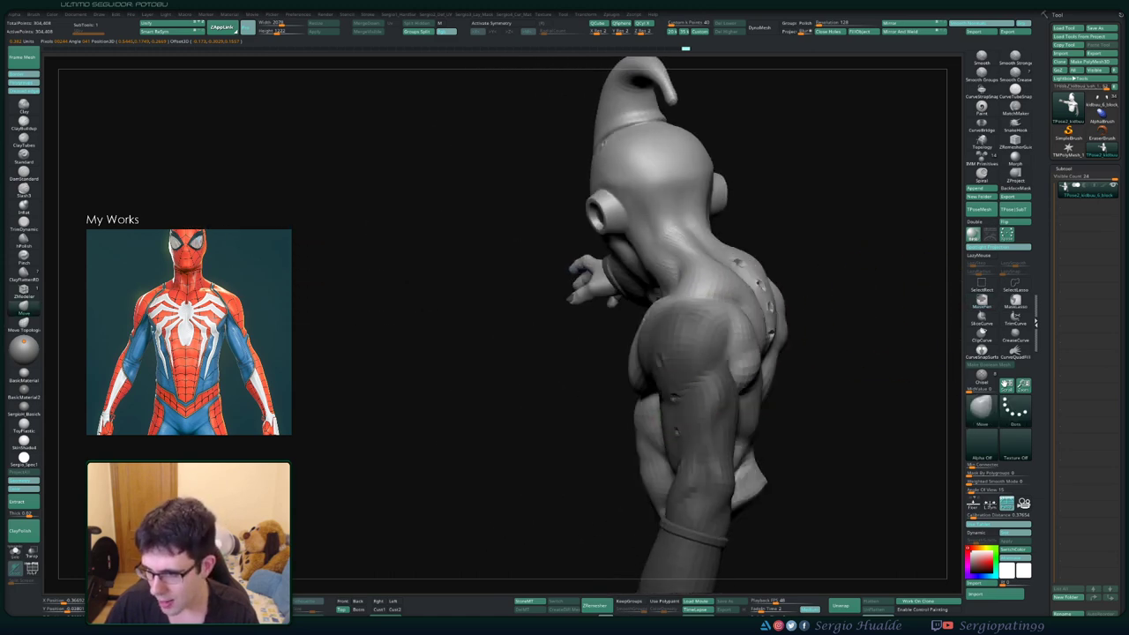
left_click_drag(793, 370, 701, 357)
right_click_drag(693, 344, 679, 315)
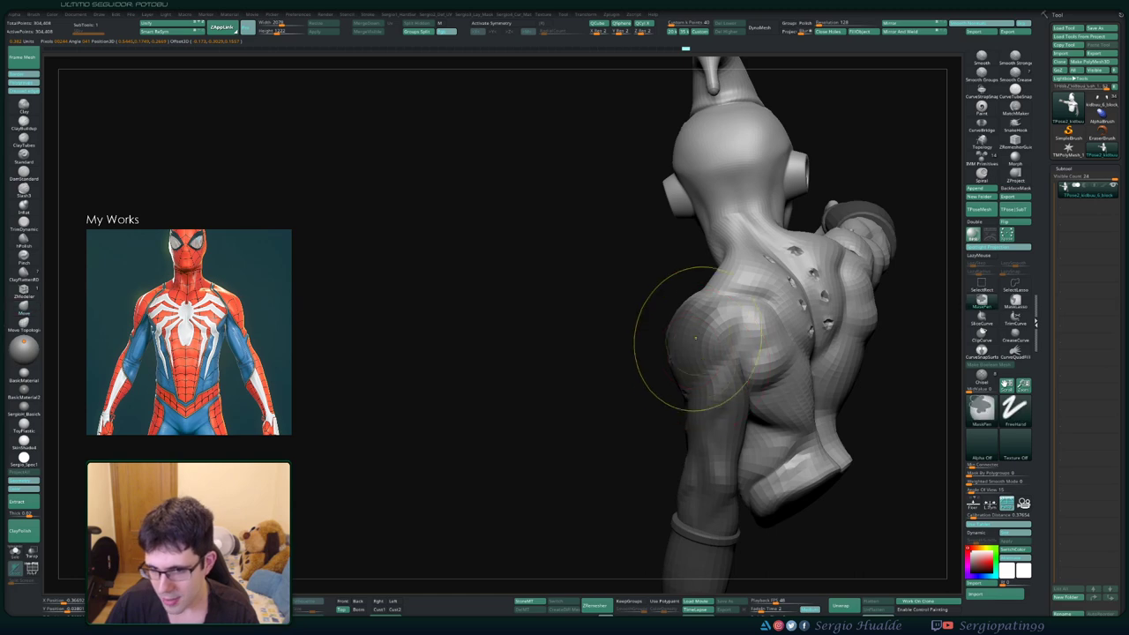
key("ctrl")
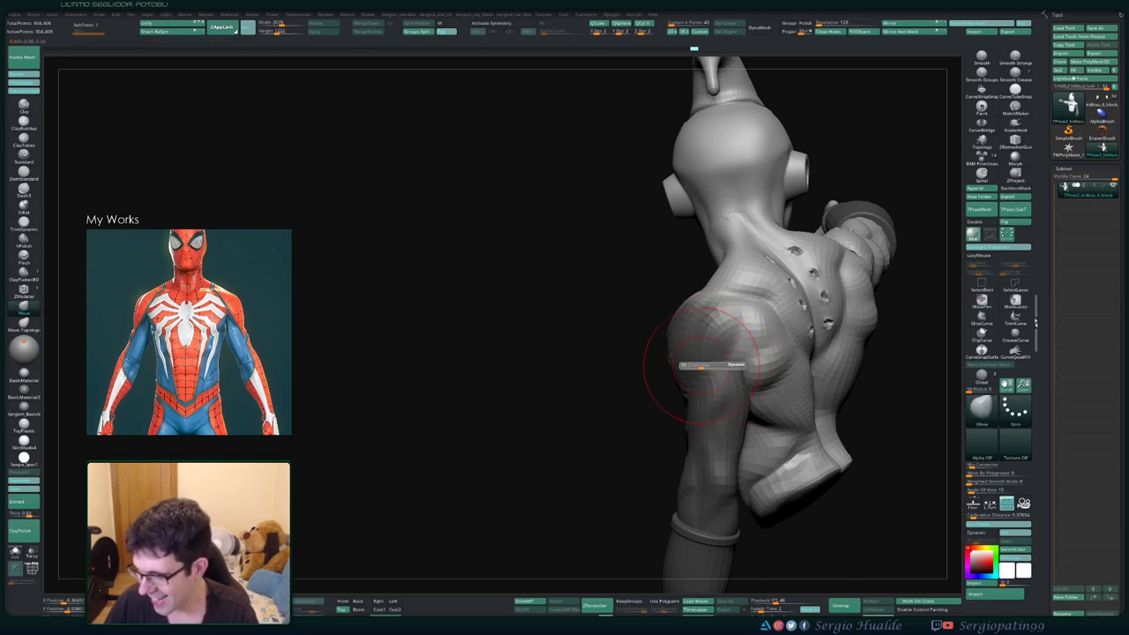
key("ctrl")
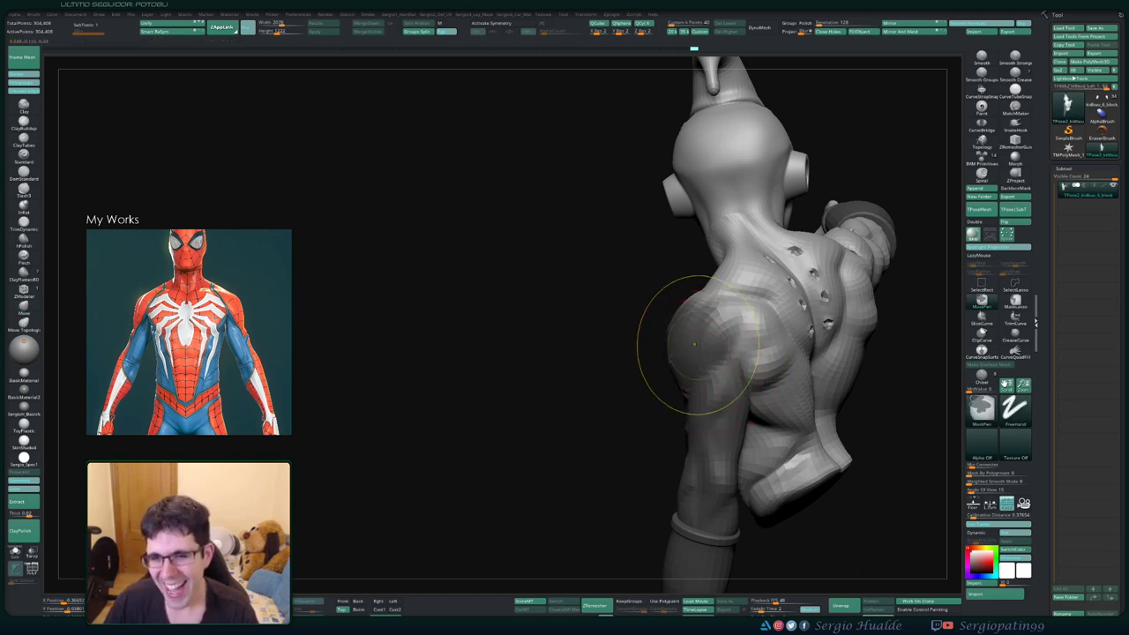
mouse_move(691, 362)
right_mouse_down()
mouse_move(712, 327)
mouse_move(679, 344)
right_mouse_up()
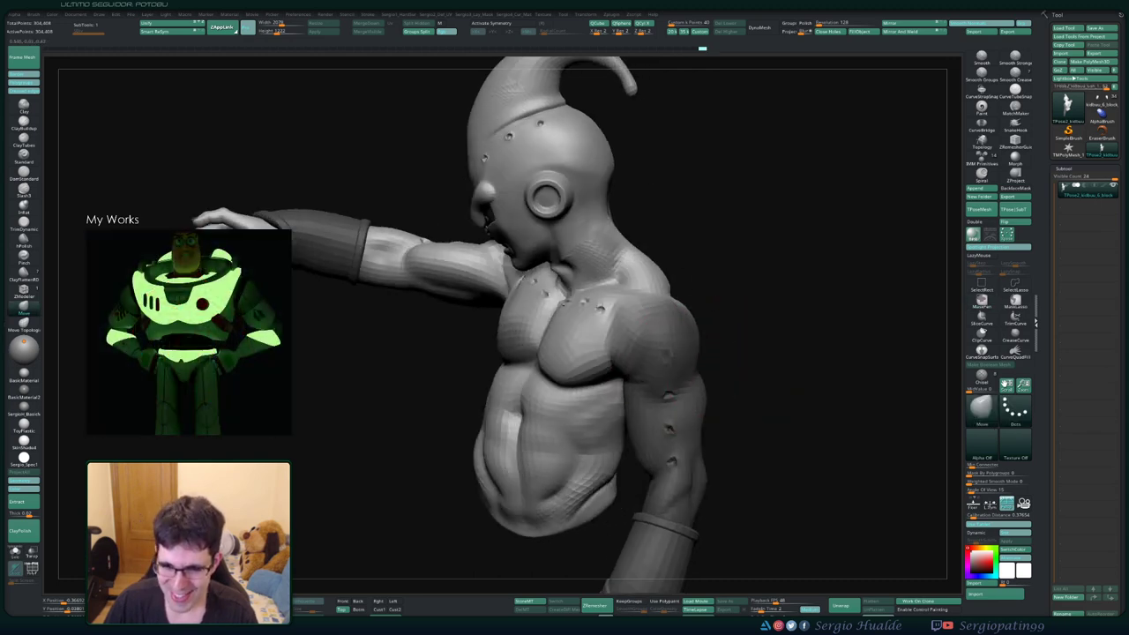
key("ctrl")
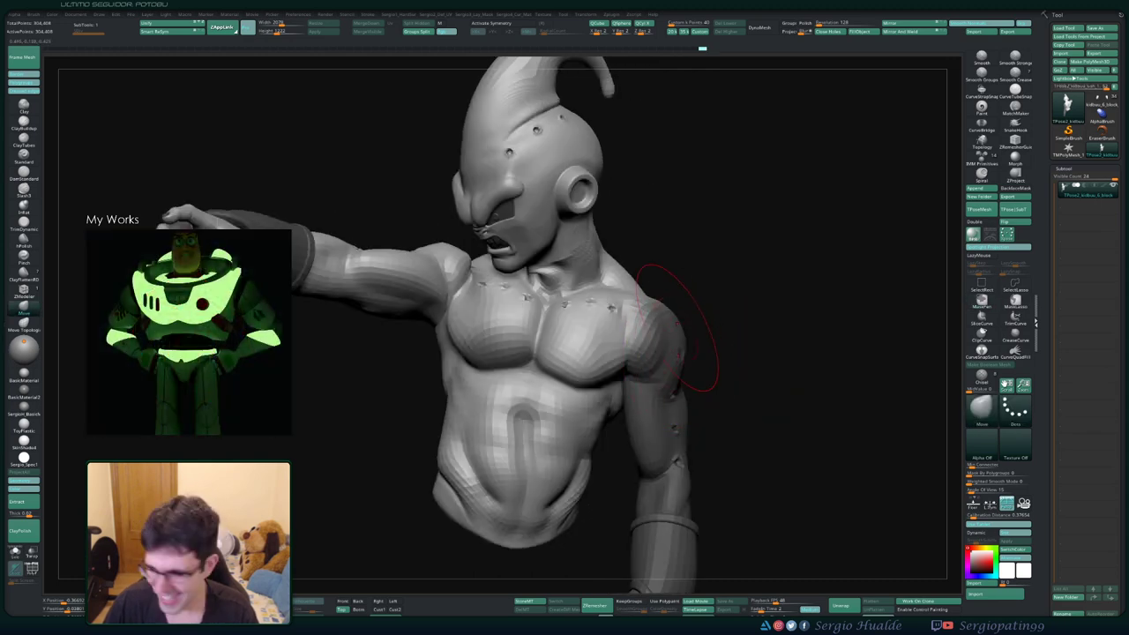
mouse_move(657, 374)
right_mouse_down()
mouse_move(659, 340)
mouse_move(696, 308)
right_mouse_up()
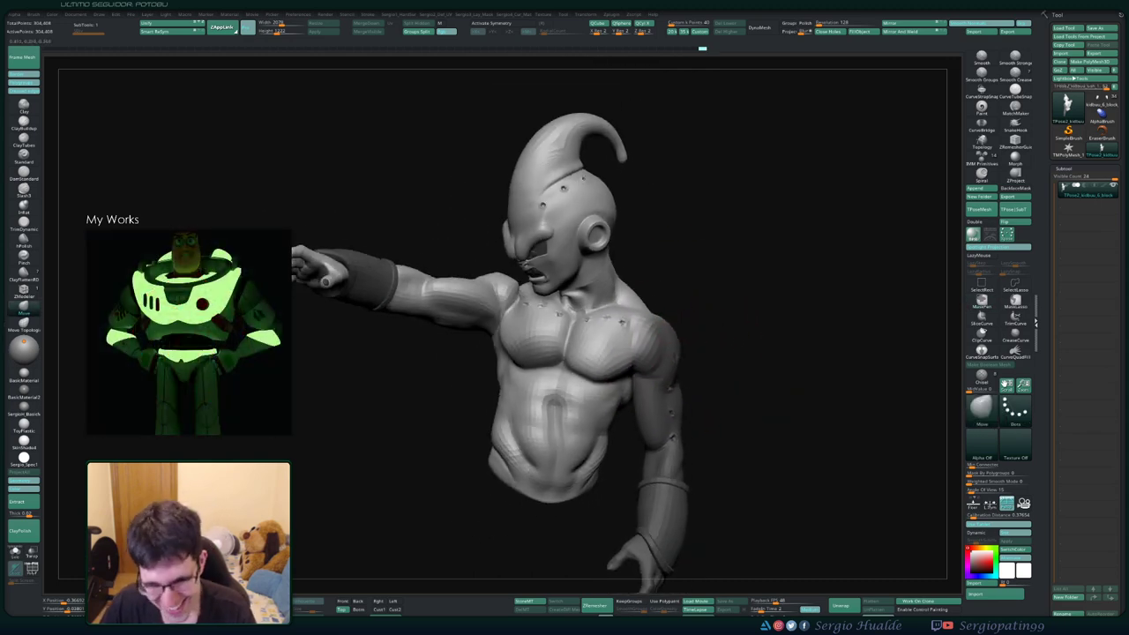
key("ctrl")
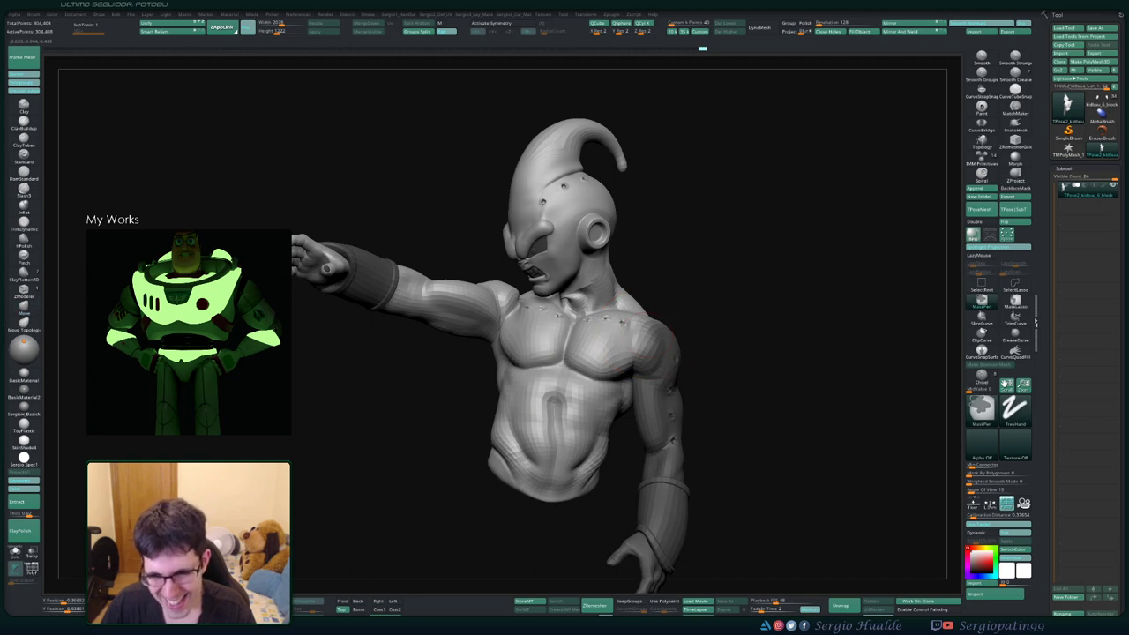
right_click_drag(696, 309, 731, 308)
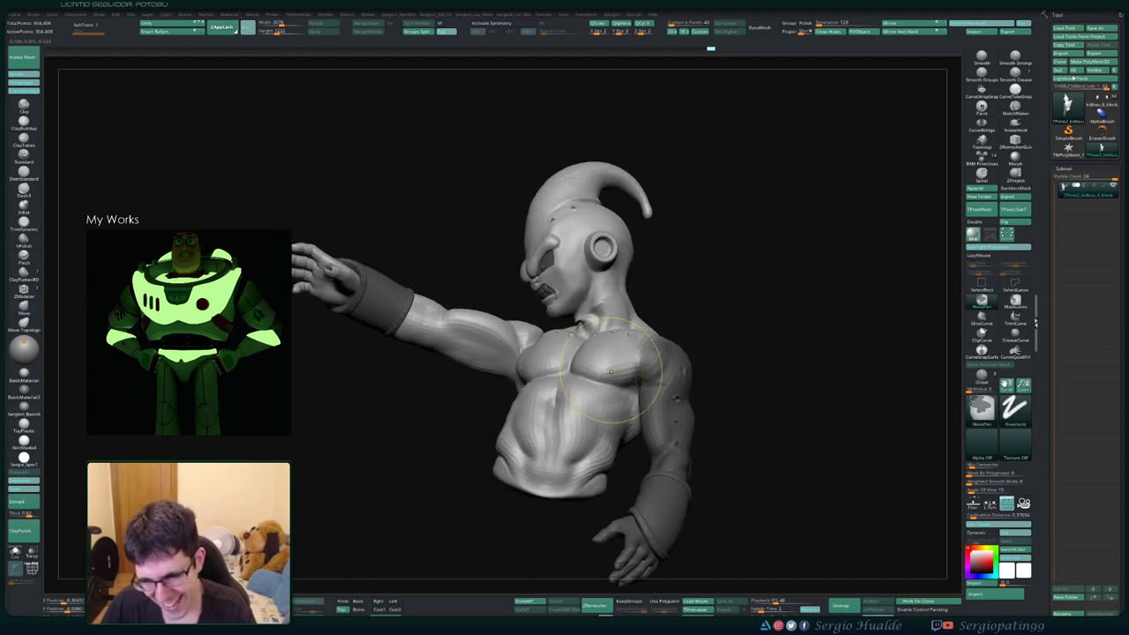
right_click_drag(622, 381, 615, 427, "ctrl")
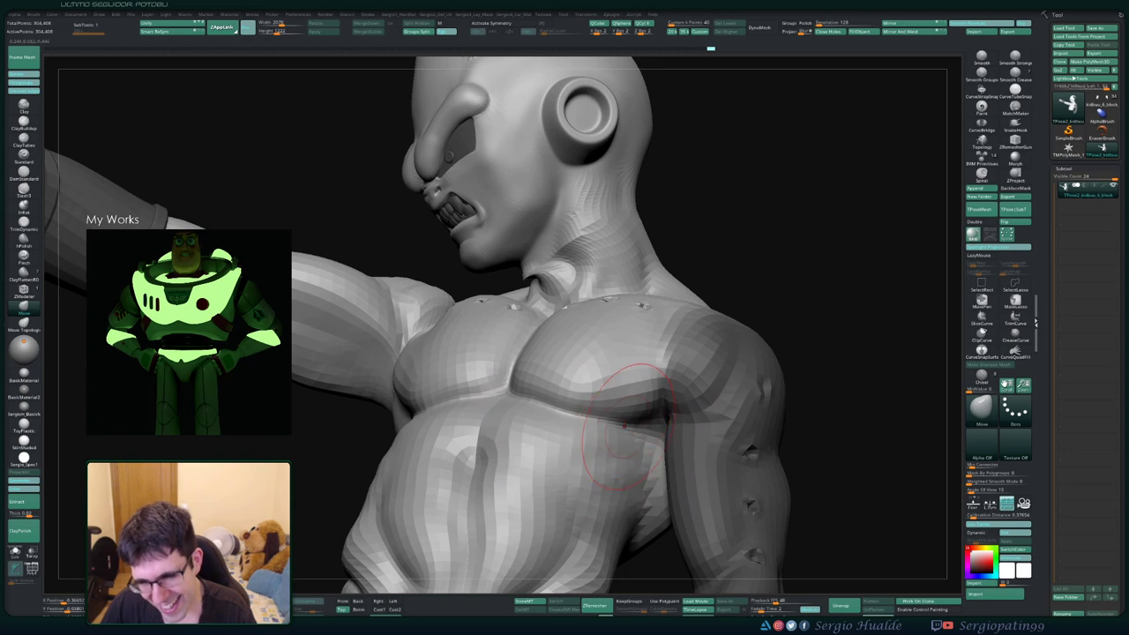
Ctrl-drag on the empty canvas to clear the mask, then inspect the back, front and side views
key("ctrl")
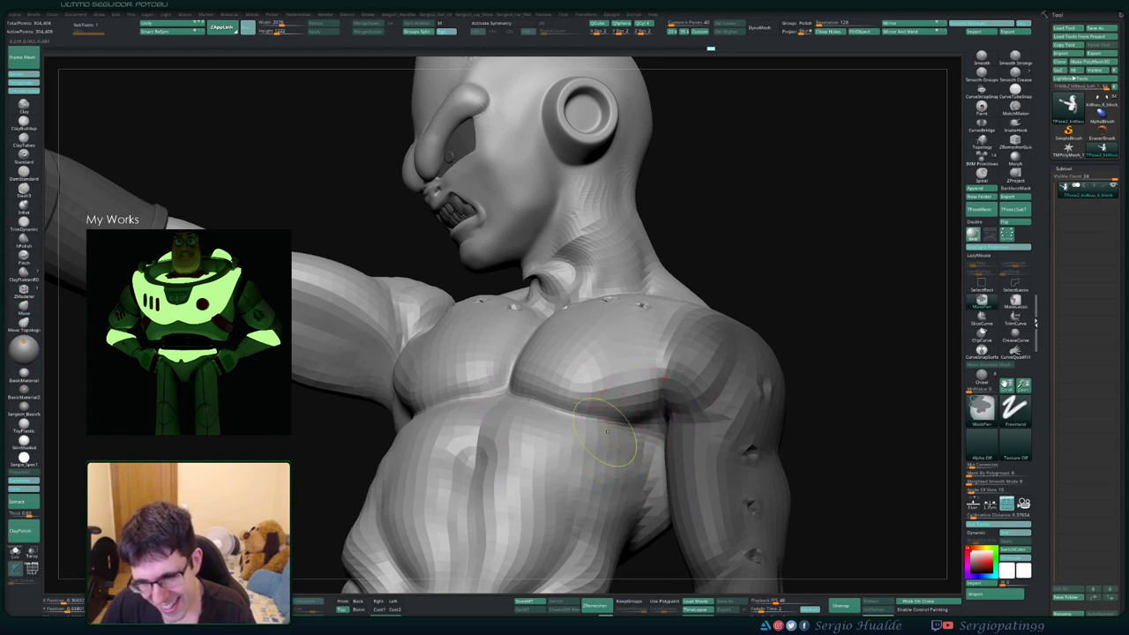
key("f")
mouse_move(326, 294)
left_mouse_down("ctrl")
mouse_move(582, 482)
mouse_move(597, 520)
mouse_move(547, 454)
mouse_move(647, 376)
left_mouse_up("ctrl")
key("s")
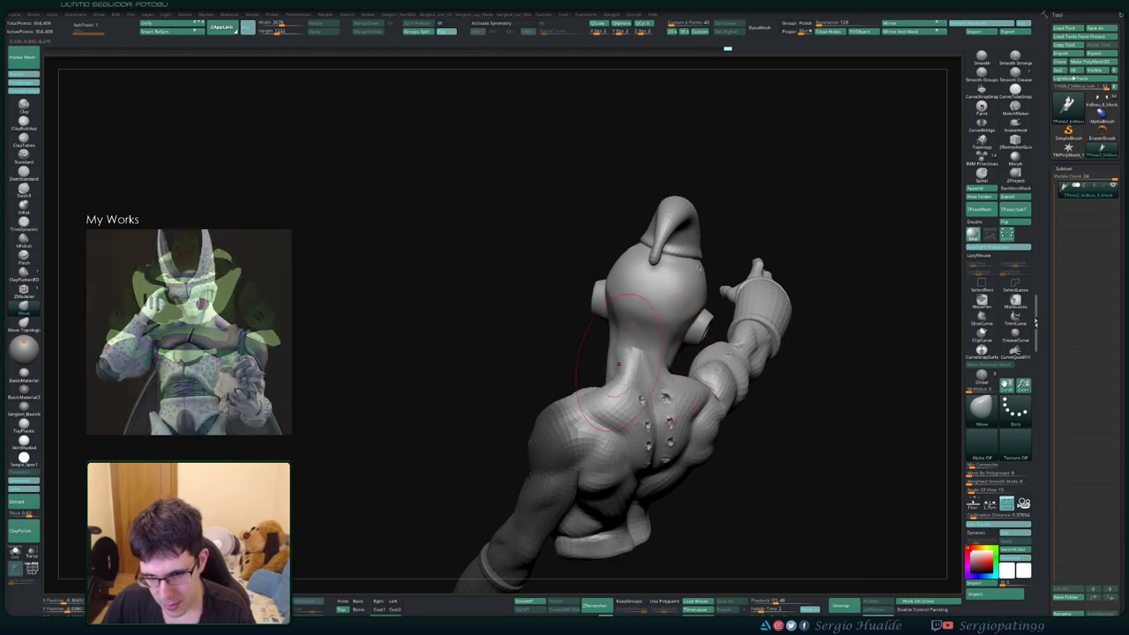
key("space")
left_click_drag(633, 352, 633, 347)
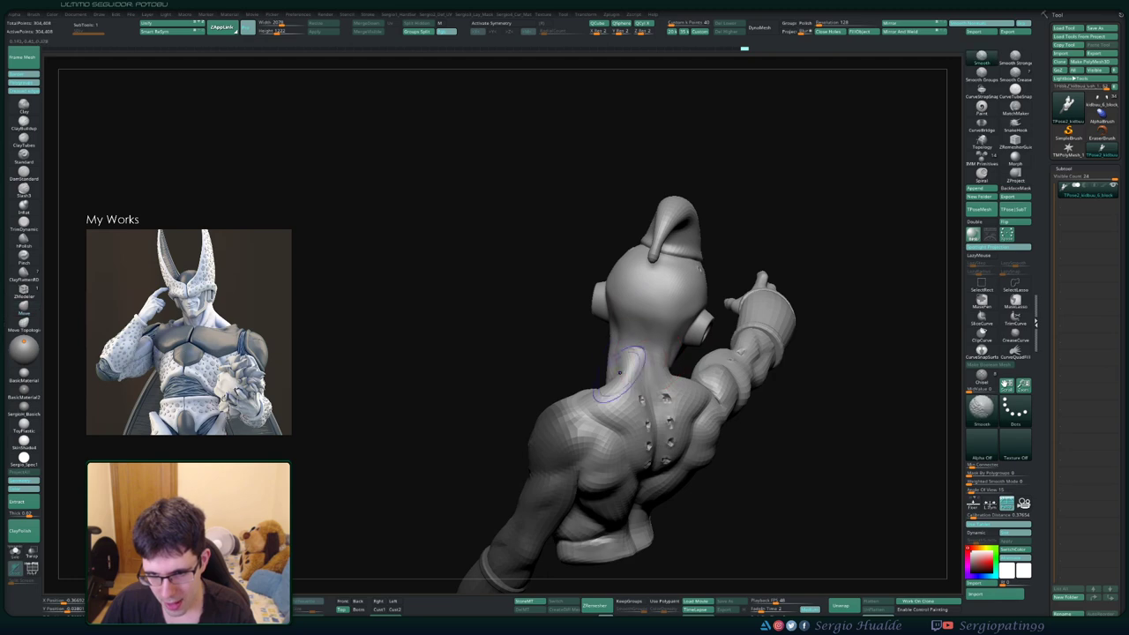
mouse_move(644, 379)
left_mouse_down()
mouse_move(626, 375)
mouse_move(651, 331)
left_mouse_up()
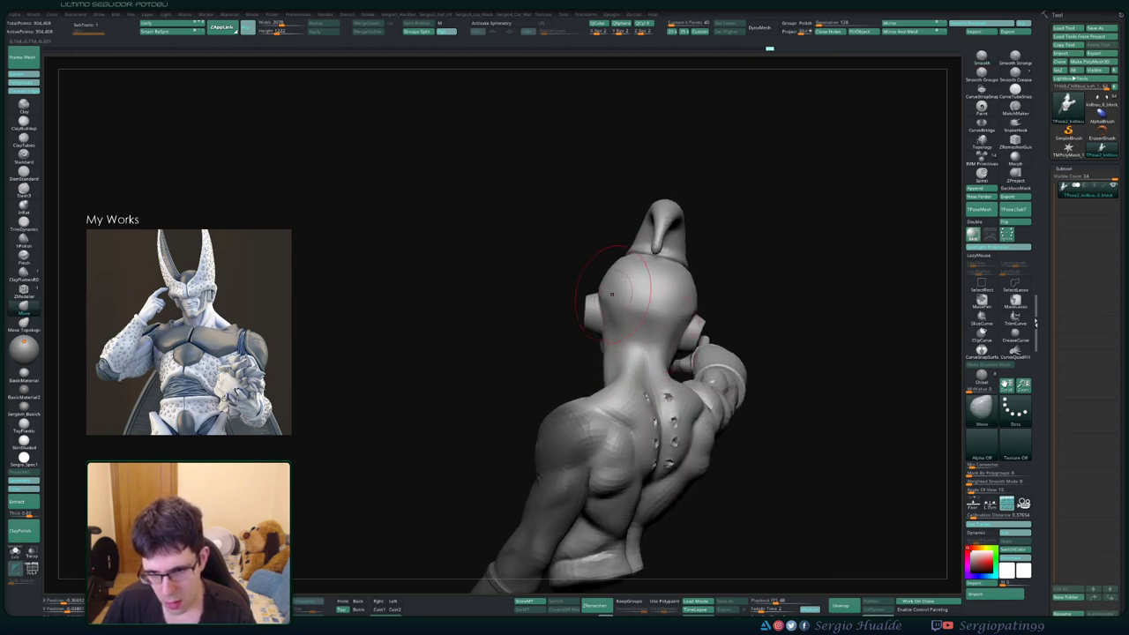
left_click_drag(600, 363, 609, 361)
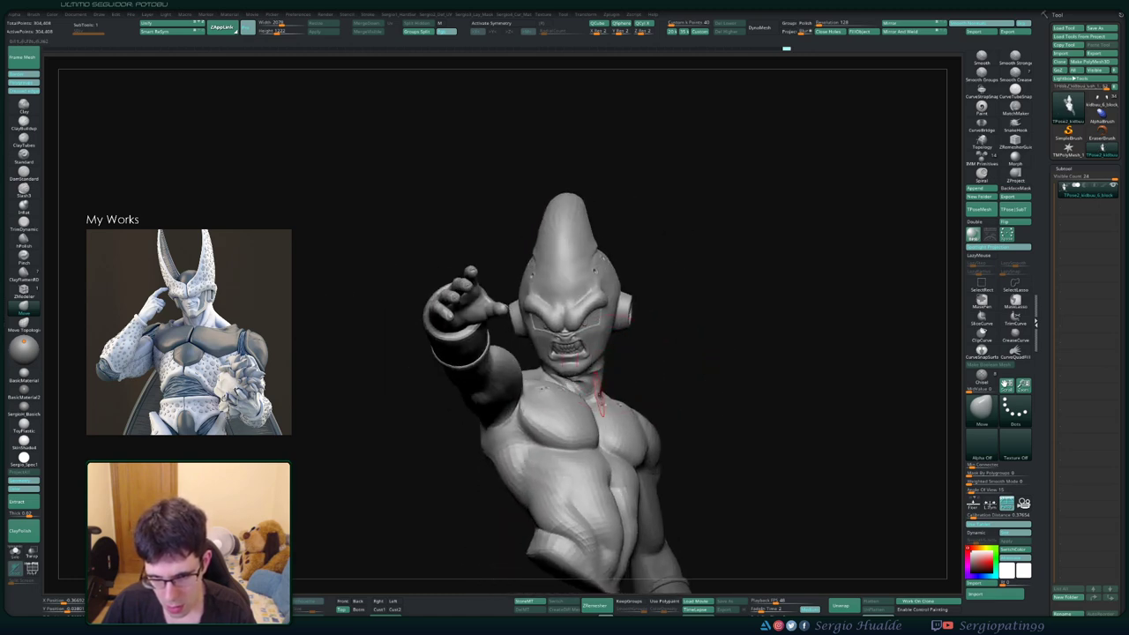
mouse_move(582, 357)
left_mouse_down()
mouse_move(593, 383)
mouse_move(632, 379)
mouse_move(608, 388)
mouse_move(635, 414)
mouse_move(617, 379)
mouse_move(614, 388)
left_mouse_up()
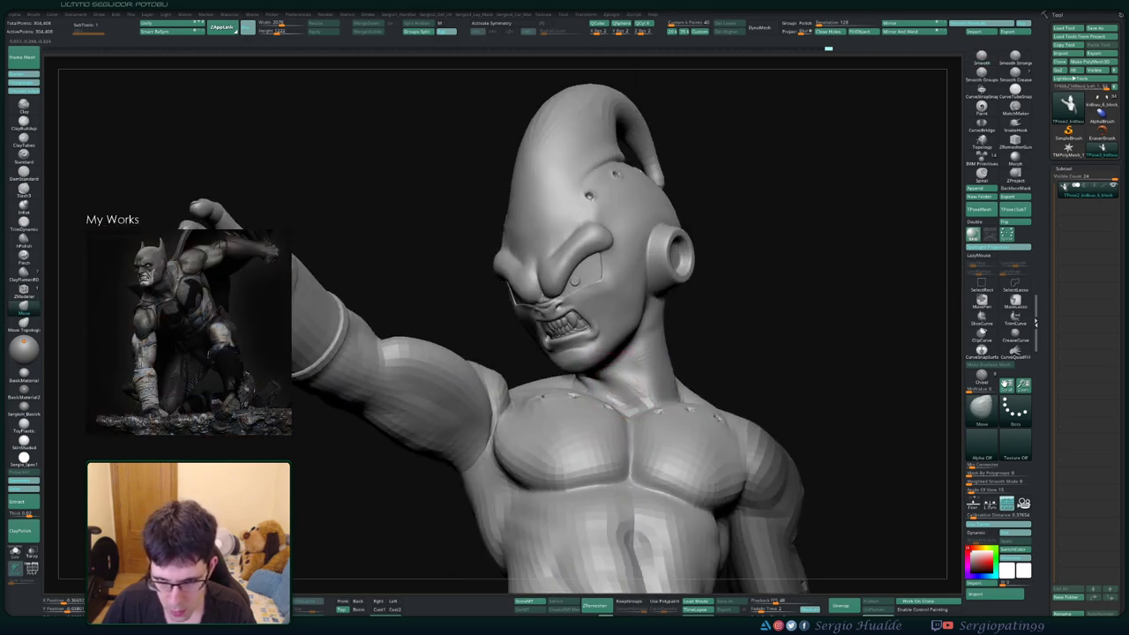
Switch to DamStandard for chest crease lines, then Shift-smooth the neck and chest
key("b")
key("d")
key("s")
key("shift")
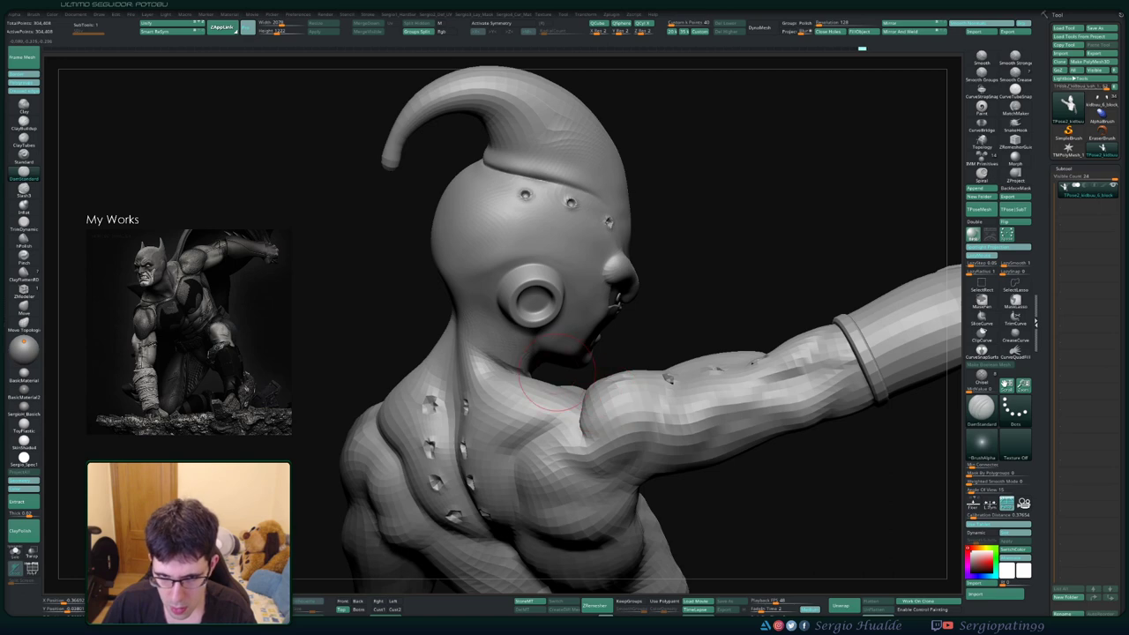
key("shift")
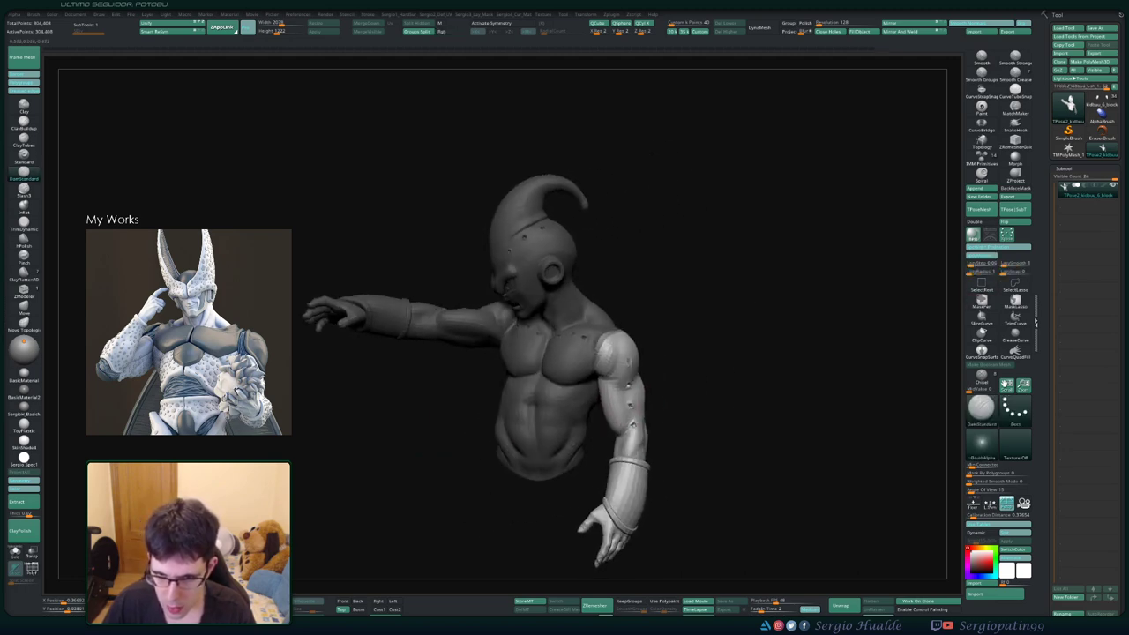
Mask the body and swing the lowered arm around the shoulder on the Y ring
left_click_drag(653, 376, 617, 379)
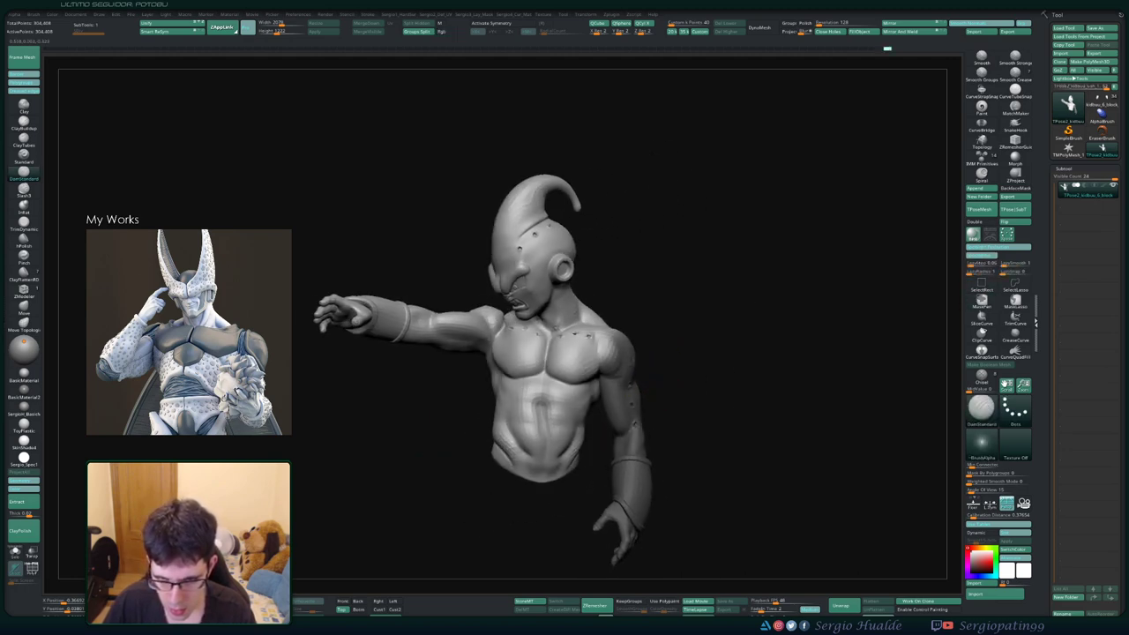
key("w")
left_click(628, 502, "ctrl")
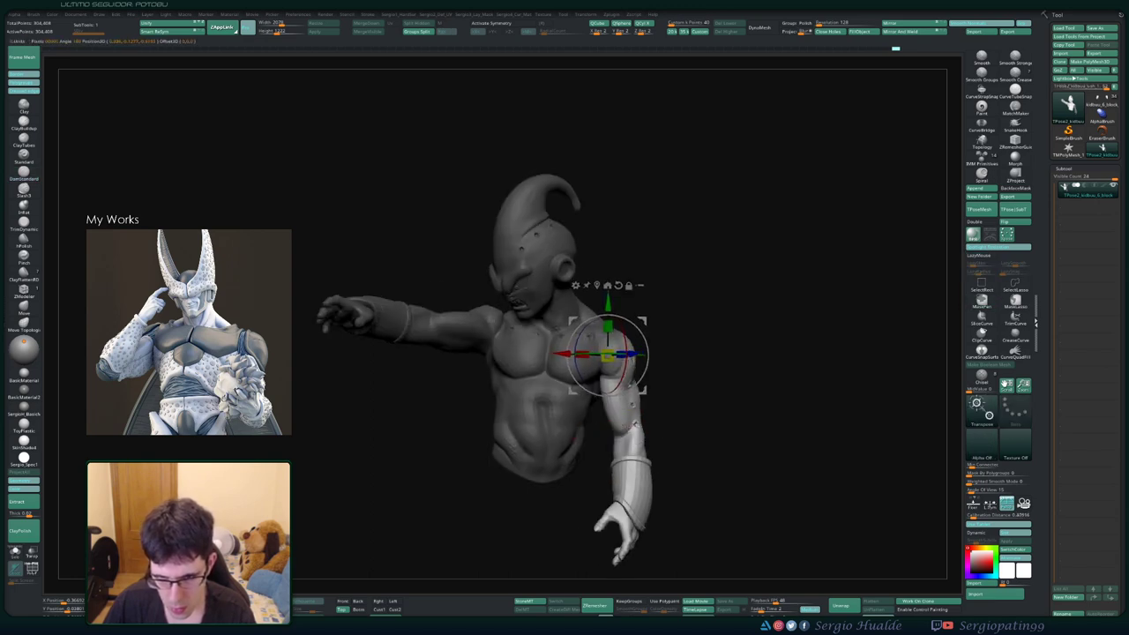
mouse_move(776, 353)
left_mouse_down()
mouse_move(793, 396)
mouse_move(785, 353)
left_mouse_up()
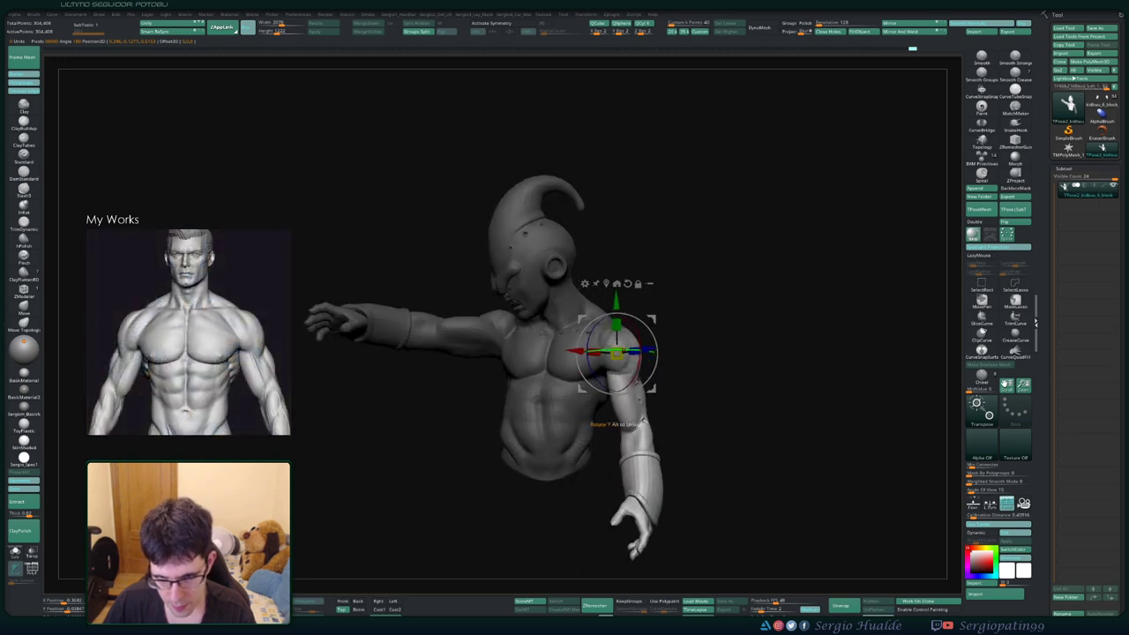
mouse_move(618, 388)
left_mouse_down()
mouse_move(619, 401)
mouse_move(82, 289)
mouse_move(132, 300)
left_mouse_up()
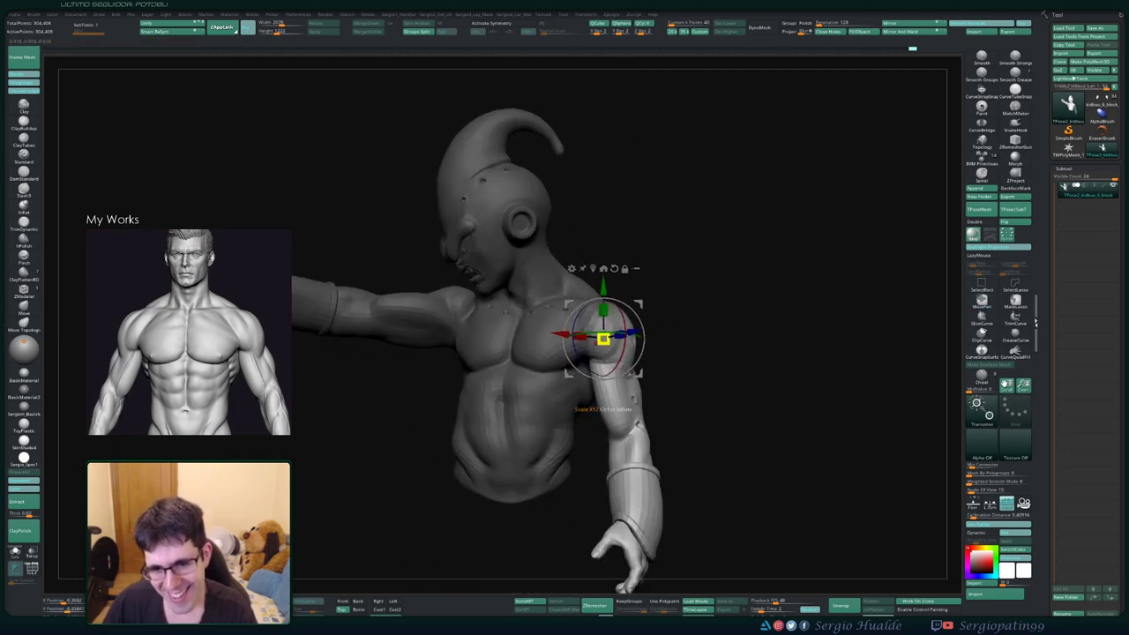
left_click_drag(603, 380, 608, 379)
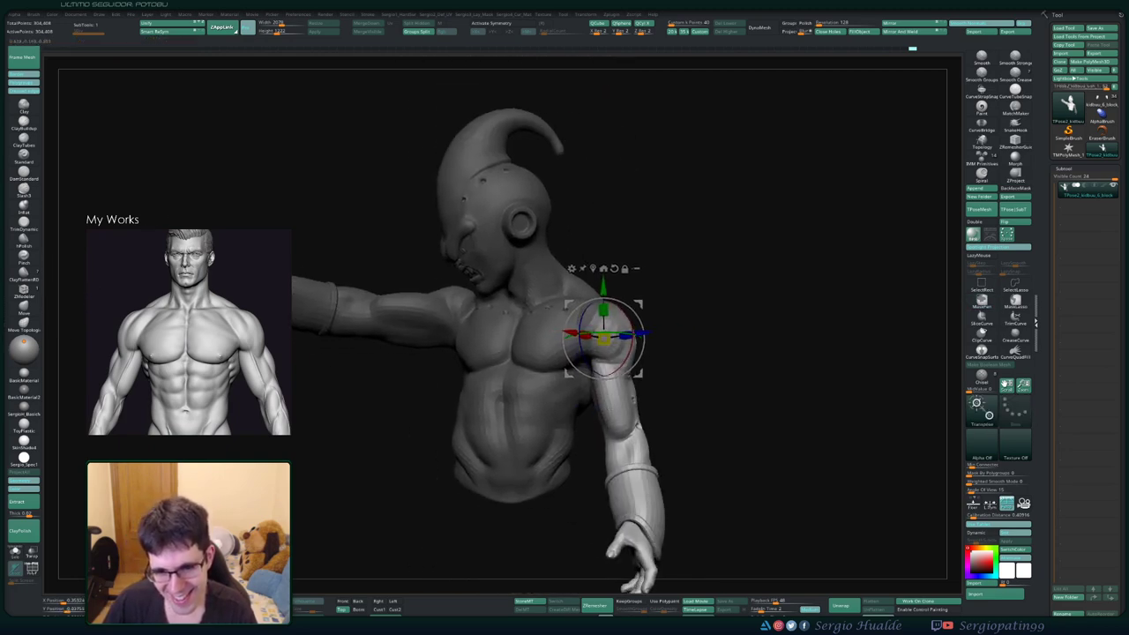
left_click_drag(750, 396, 847, 396)
mouse_move(603, 379)
left_mouse_down()
mouse_move(590, 388)
mouse_move(608, 384)
mouse_move(597, 380)
left_mouse_up()
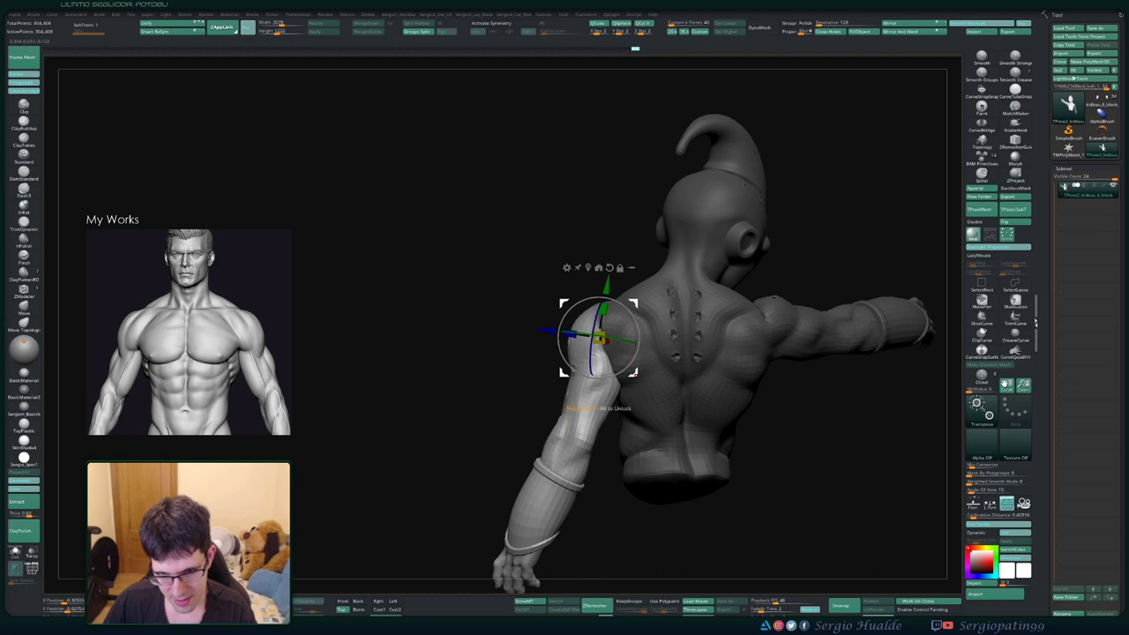
Switch back to the Move brush and close in on the shoulder from behind
key("q")
left_click_drag(687, 397, 634, 383)
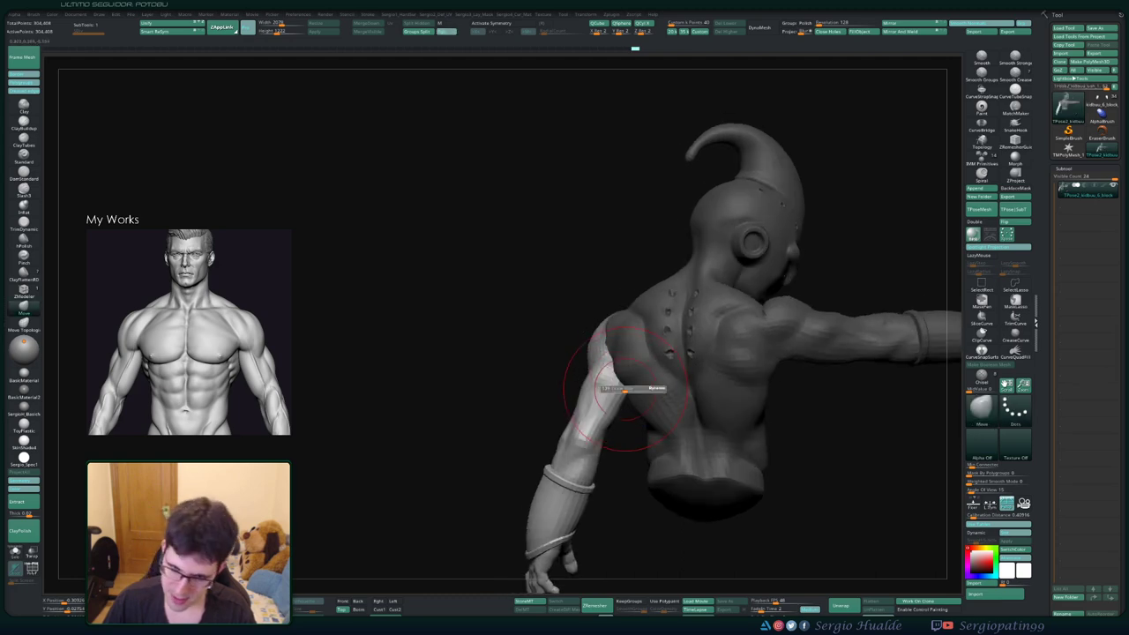
mouse_move(585, 283)
left_mouse_down()
mouse_move(639, 387)
mouse_move(653, 379)
mouse_move(619, 353)
mouse_move(621, 381)
left_mouse_up()
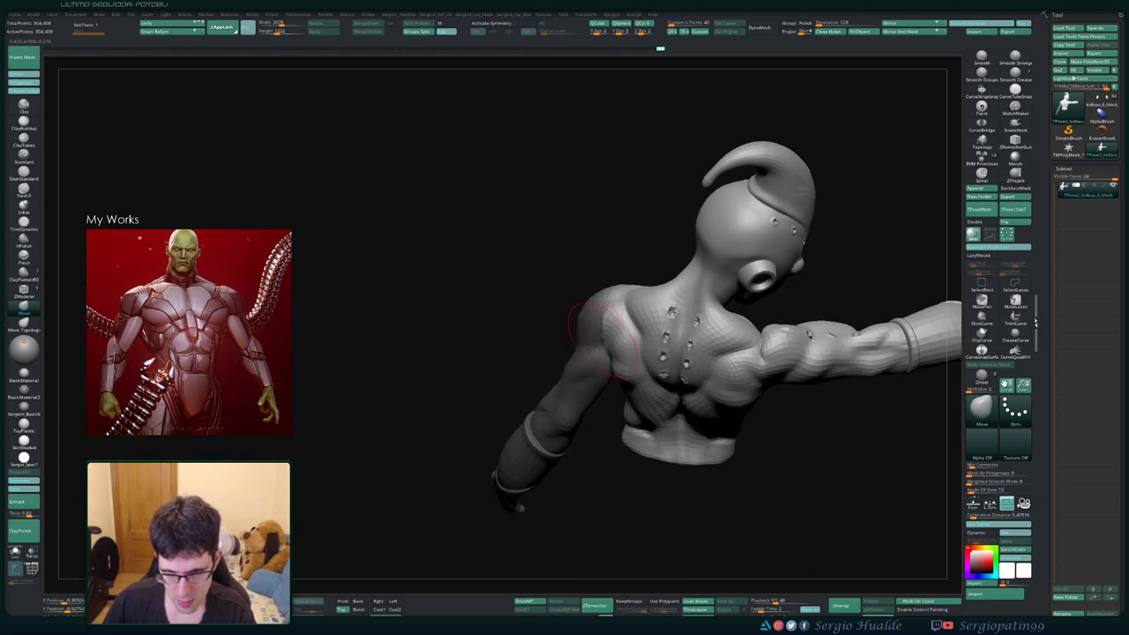
Smooth the shoulder, then lasso-mask the torso so only the lowered arm stays free
key("shift")
mouse_move(593, 317)
left_mouse_down()
mouse_move(609, 332)
mouse_move(608, 371)
left_mouse_up()
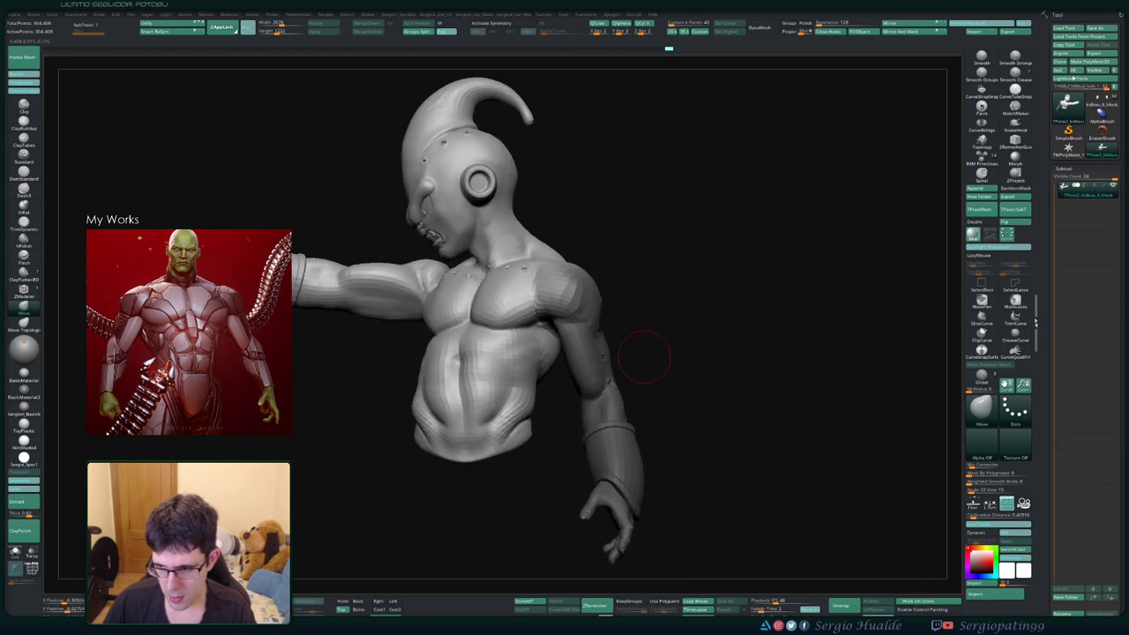
left_click_drag(608, 370, 670, 277)
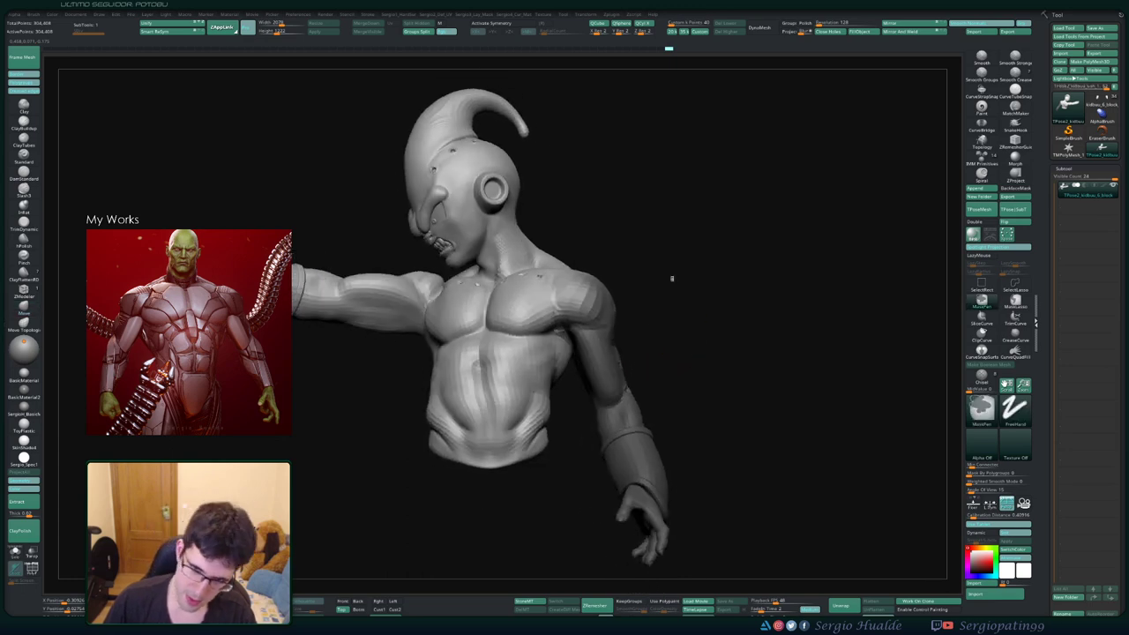
mouse_move(614, 331)
left_mouse_down("ctrl")
mouse_move(655, 240)
mouse_move(686, 379)
mouse_move(812, 379)
left_mouse_up("ctrl")
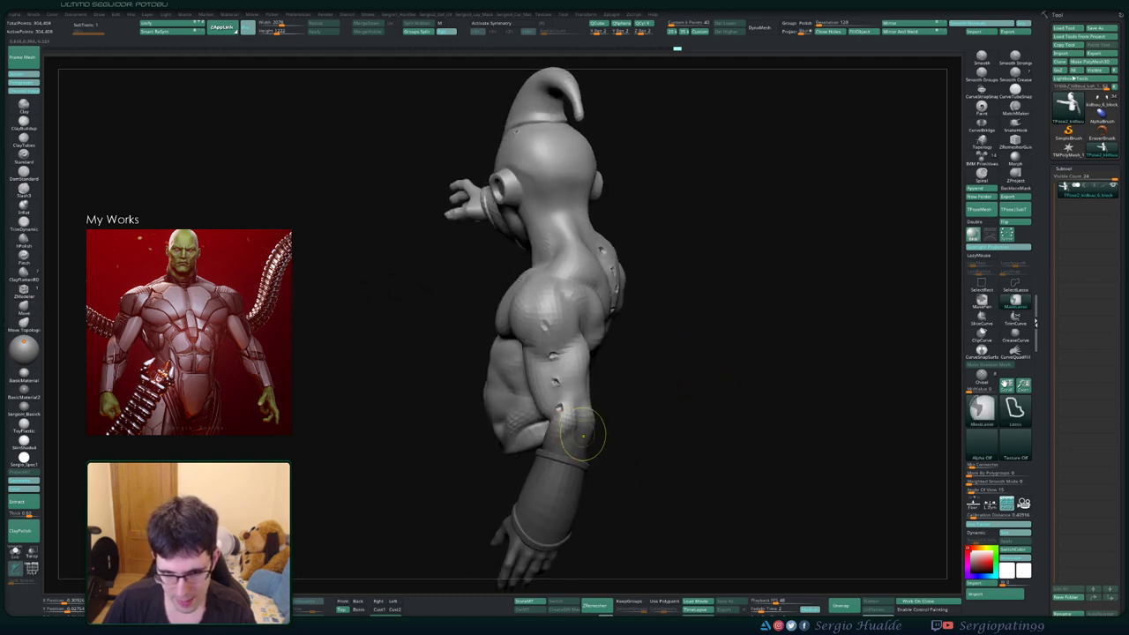
left_click_drag(583, 434, 723, 415)
Bend the lowered forearm forward at the elbow and twist it to angle the open palm
key("w")
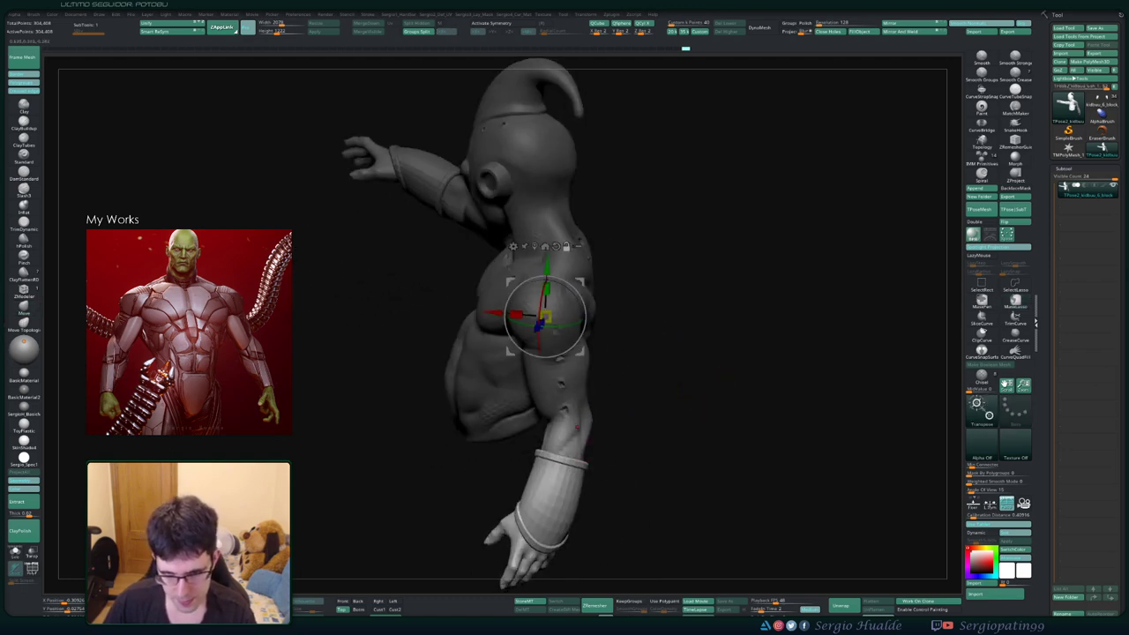
left_click(578, 425)
left_click_drag(578, 425, 571, 458)
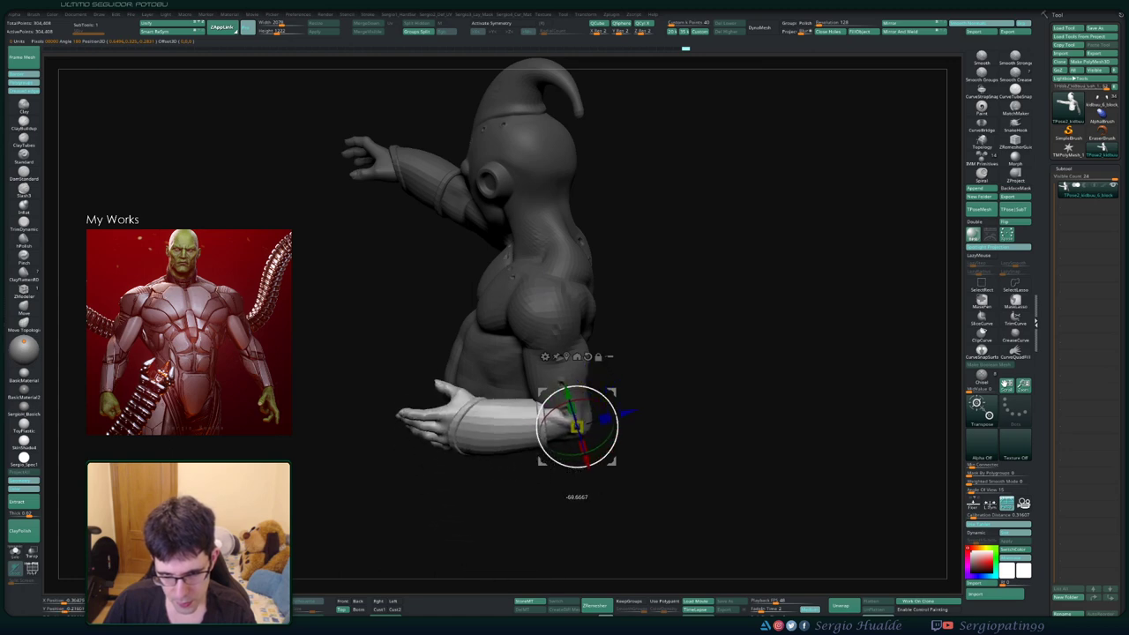
left_click_drag(494, 520, 617, 520)
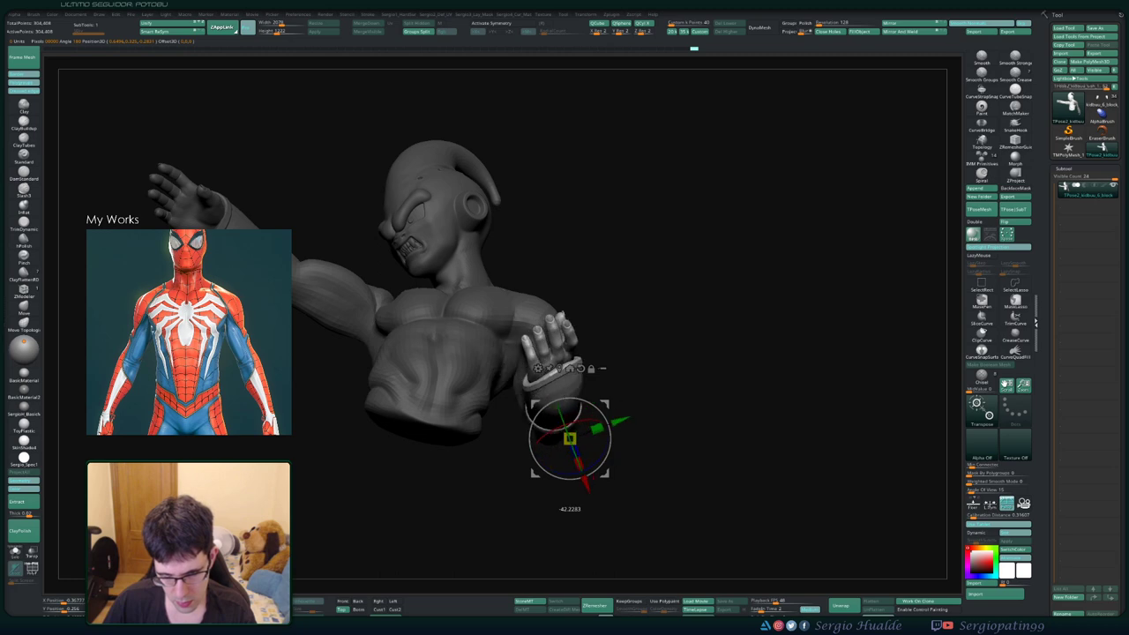
mouse_move(608, 445)
left_mouse_down()
mouse_move(588, 474)
mouse_move(494, 476)
mouse_move(697, 520)
mouse_move(785, 520)
mouse_move(696, 516)
mouse_move(749, 520)
mouse_move(750, 493)
mouse_move(776, 498)
mouse_move(740, 520)
mouse_move(758, 498)
mouse_move(750, 520)
mouse_move(735, 467)
mouse_move(696, 476)
mouse_move(680, 423)
left_mouse_up()
key("ctrl")
key("q")
Invert the mask and rotate the lowered arm about 10 degrees at the shoulder
key("w")
key("q")
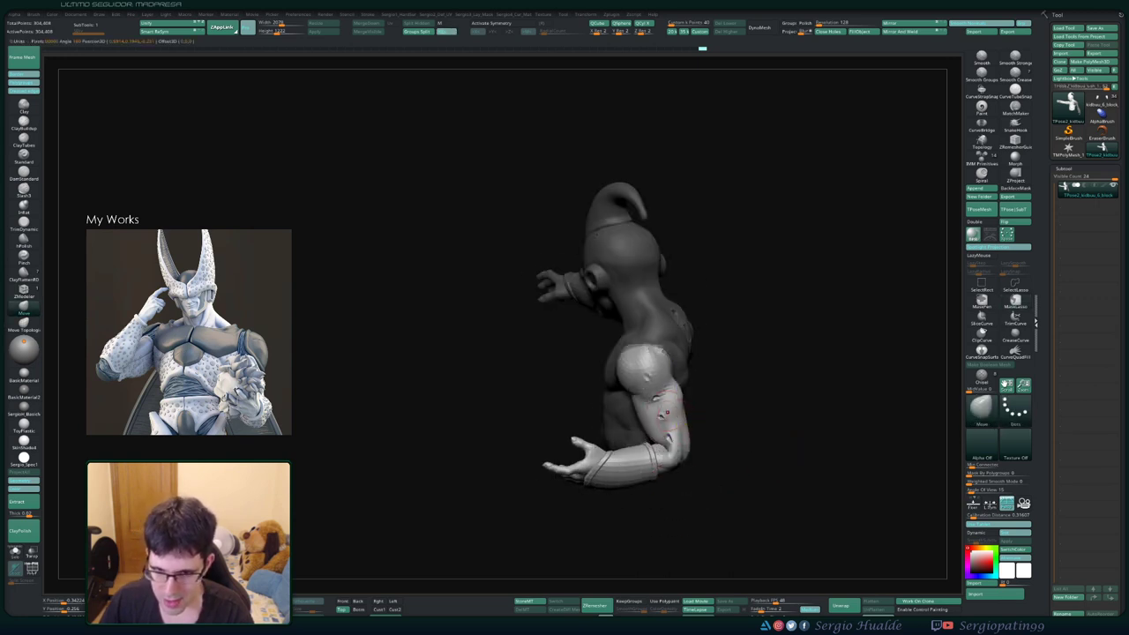
left_click(720, 403, "ctrl")
left_click(723, 407, "ctrl")
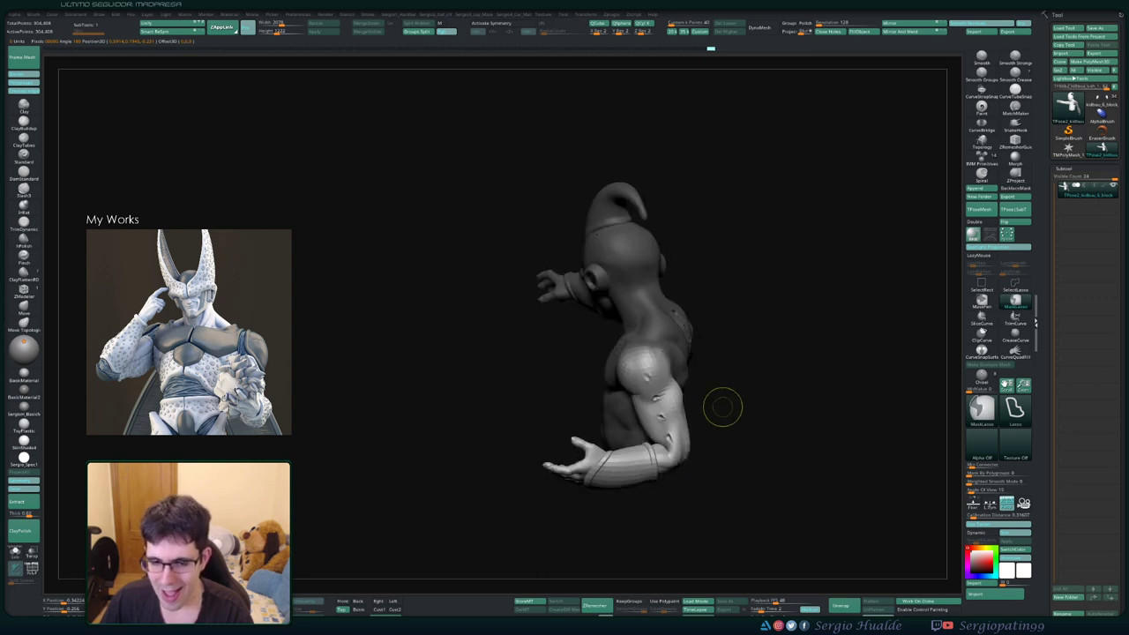
key("w")
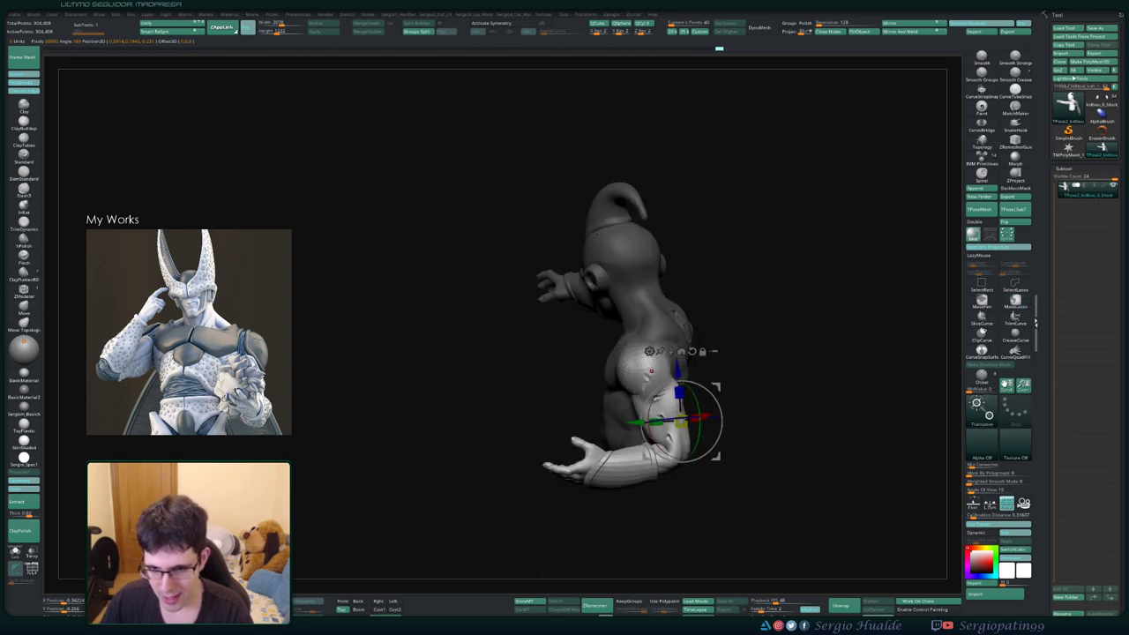
left_click(651, 372)
mouse_move(640, 340)
left_mouse_down()
mouse_move(688, 406)
mouse_move(608, 438)
mouse_move(564, 441)
left_mouse_up()
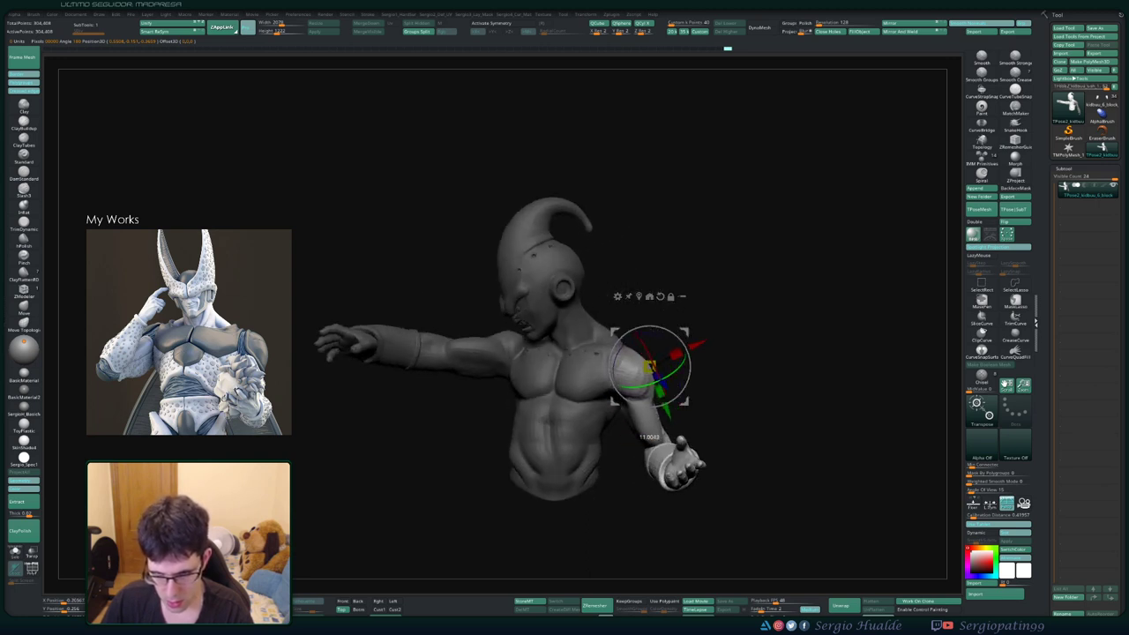
left_click_drag(617, 441, 643, 404)
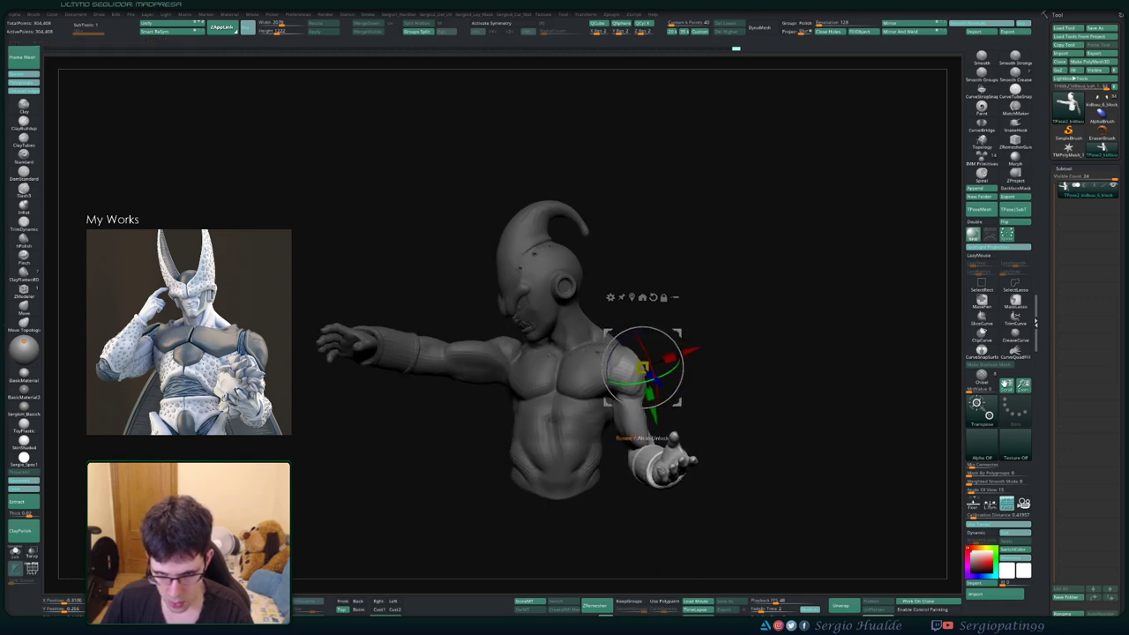
left_click_drag(643, 404, 649, 369)
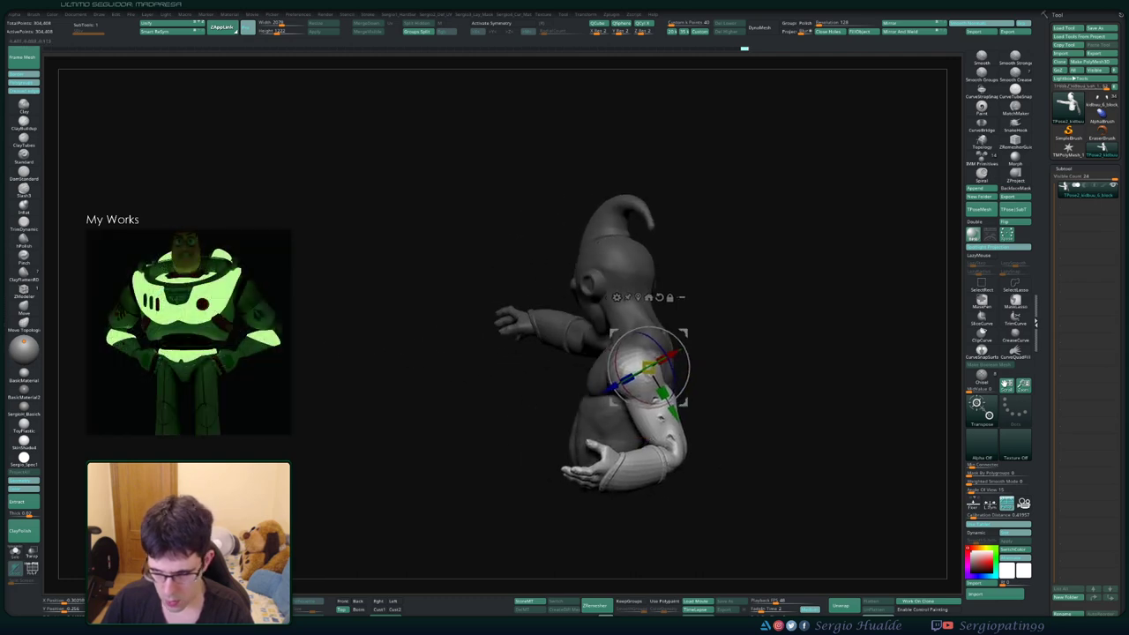
mouse_move(441, 371)
left_mouse_down()
mouse_move(529, 357)
mouse_move(459, 352)
left_mouse_up()
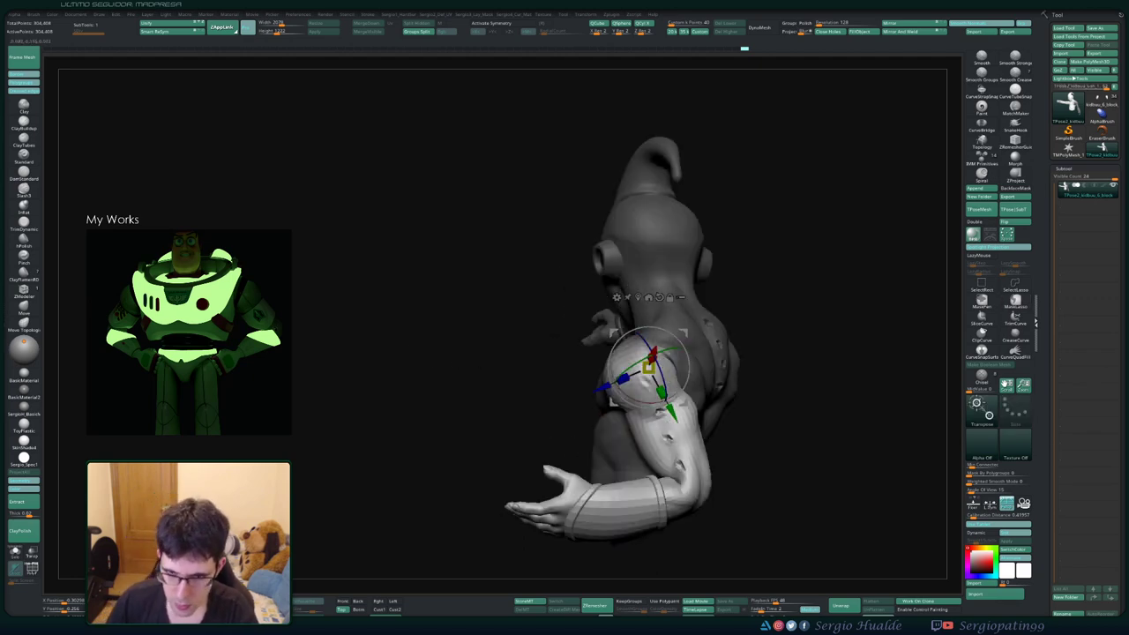
key("q")
left_click_drag(648, 370, 652, 392)
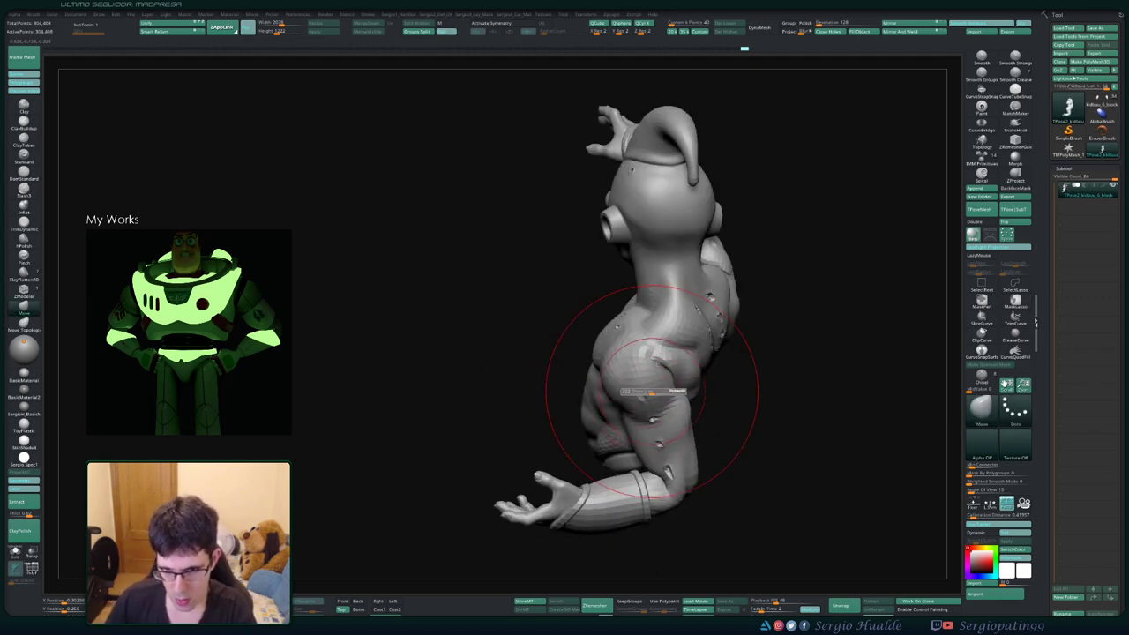
Rotate the masked lowered forearm and wristband so the hand hangs down, then view from behind
right_click_drag(653, 393, 626, 388)
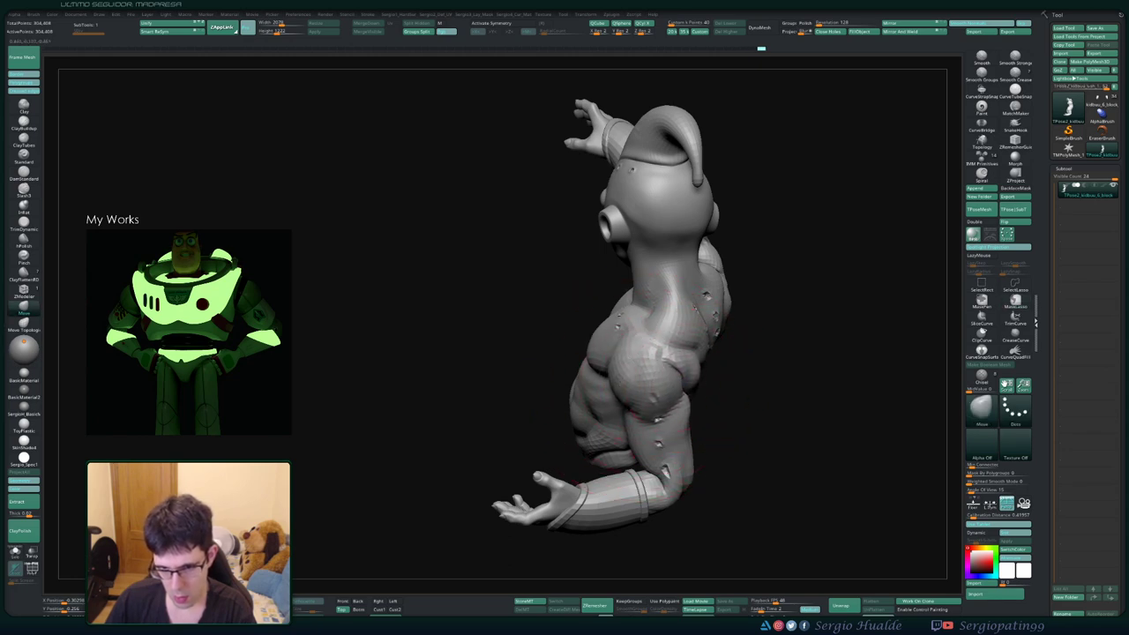
mouse_move(617, 335)
right_mouse_down()
mouse_move(713, 394)
mouse_move(750, 397)
mouse_move(731, 403)
mouse_move(732, 387)
right_mouse_up()
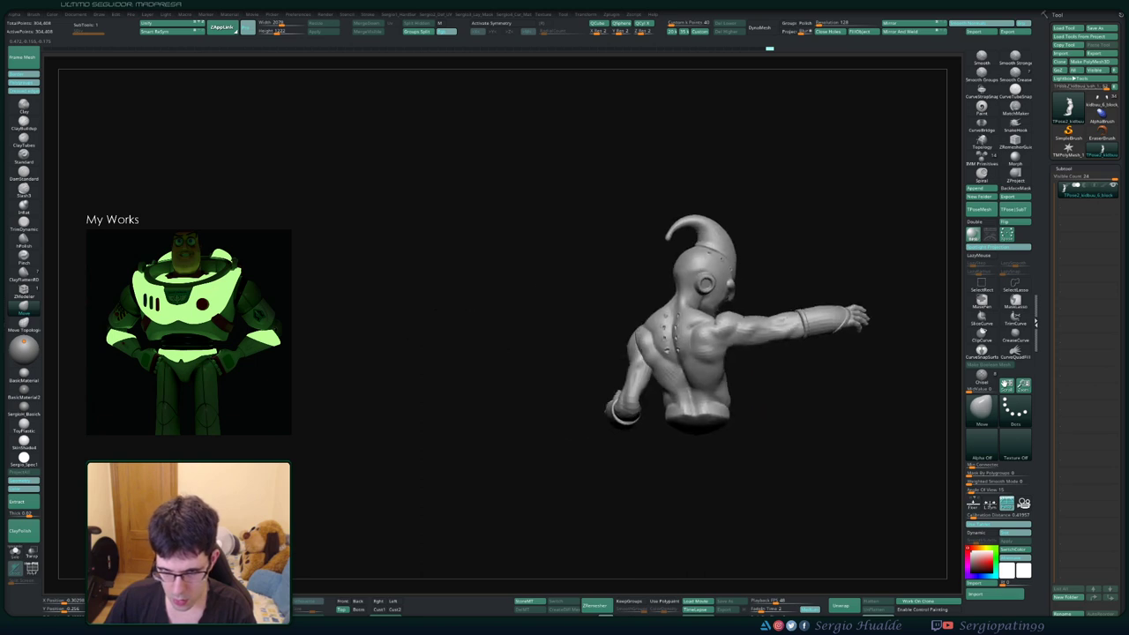
right_click_drag(625, 411, 629, 378)
scroll(629, 378, "up", 3)
key("w")
scroll(622, 423, "up", 2)
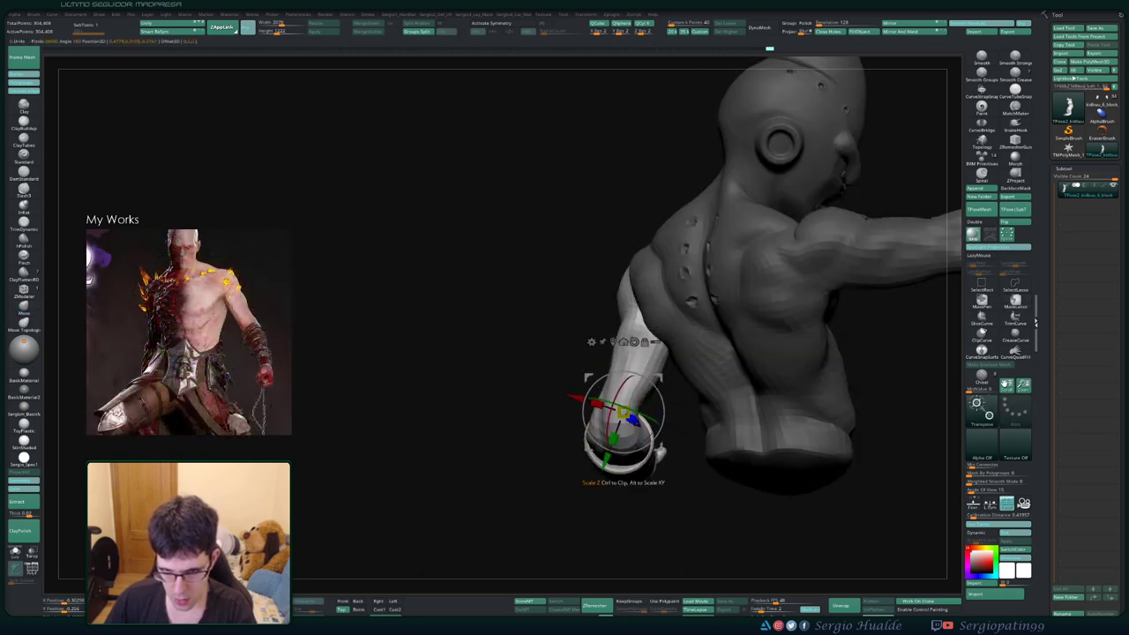
key("q")
mouse_move(617, 444)
right_mouse_down()
mouse_move(579, 453)
mouse_move(591, 432)
right_mouse_up()
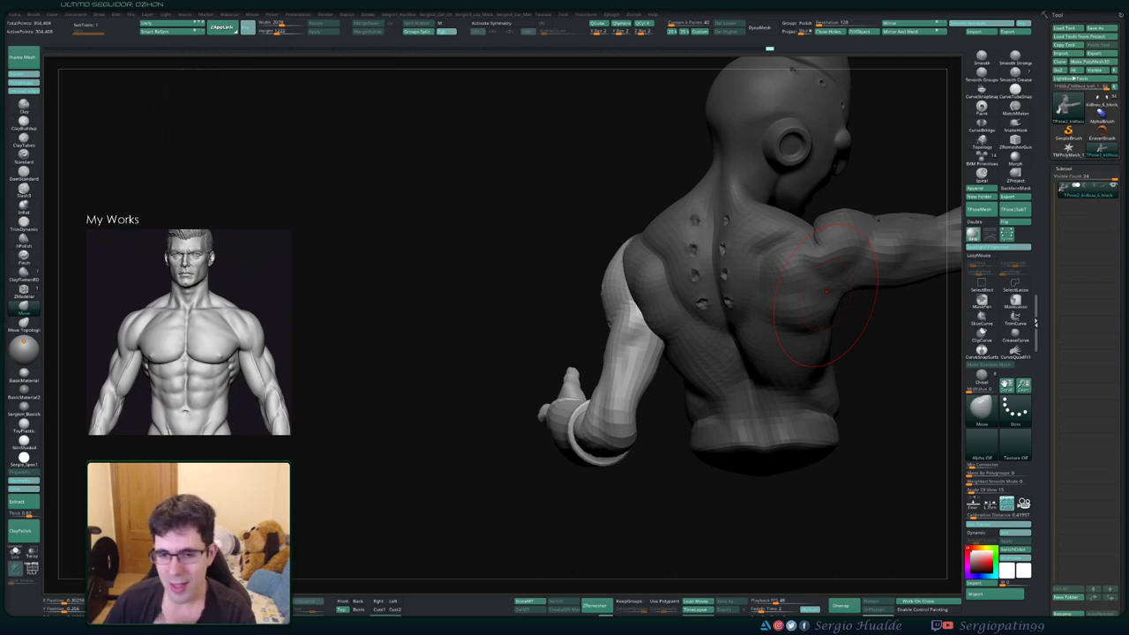
Orbit around the lowered arm to inspect the back, shoulder and wristband
mouse_move(652, 454)
left_mouse_down()
mouse_move(622, 335)
mouse_move(626, 301)
left_mouse_up()
left_click_drag(636, 381, 630, 352)
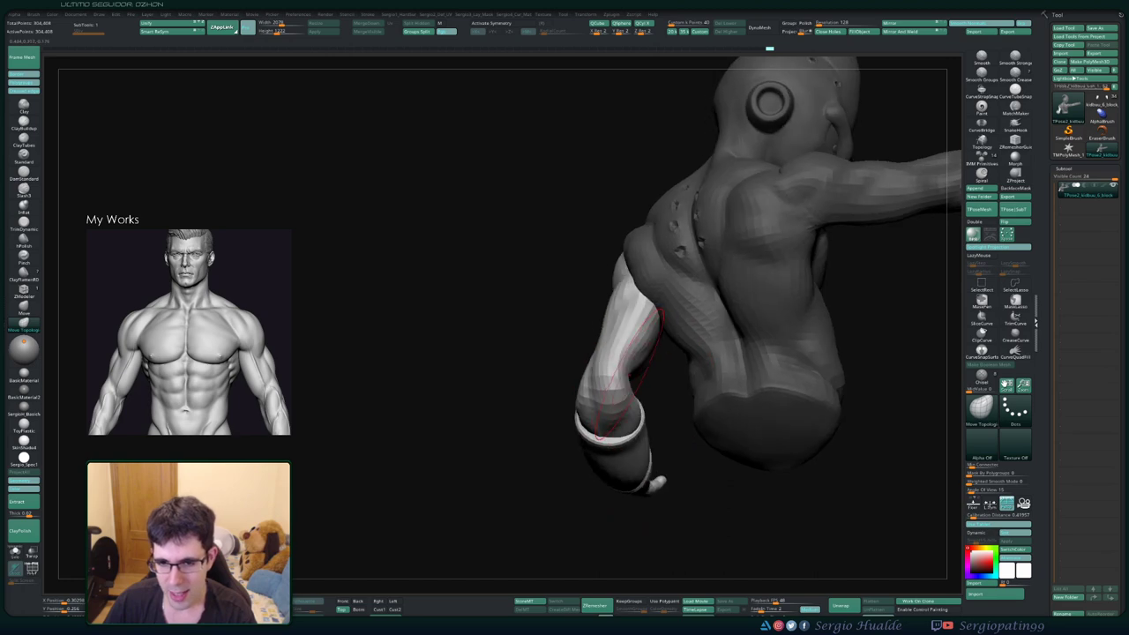
mouse_move(656, 485)
left_mouse_down()
mouse_move(644, 375)
mouse_move(652, 332)
left_mouse_up()
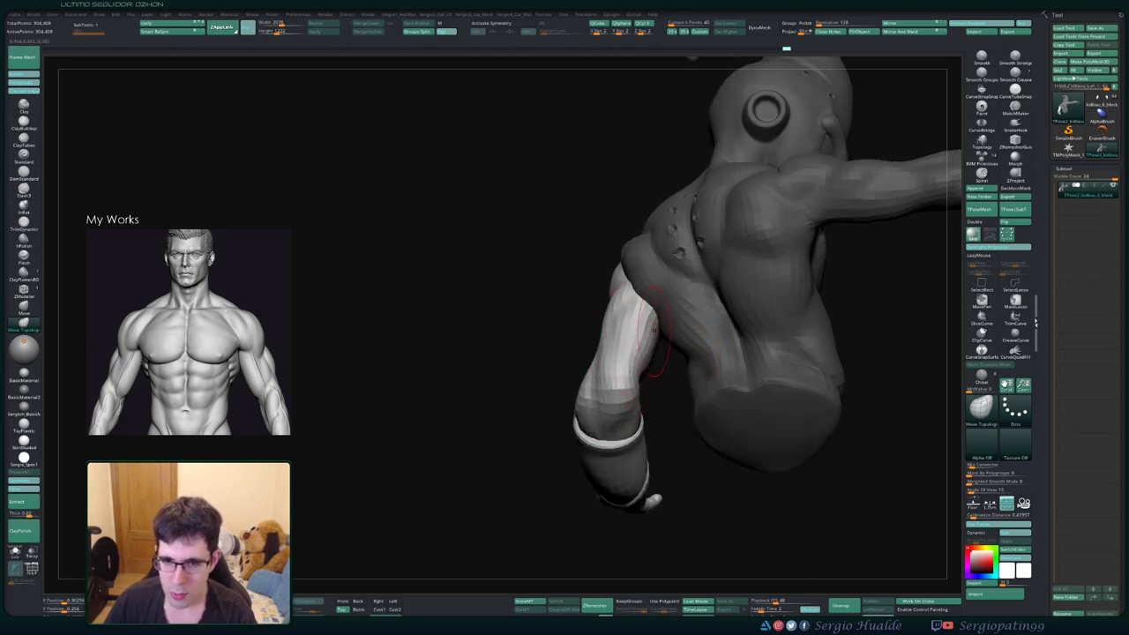
left_click_drag(666, 507, 631, 432)
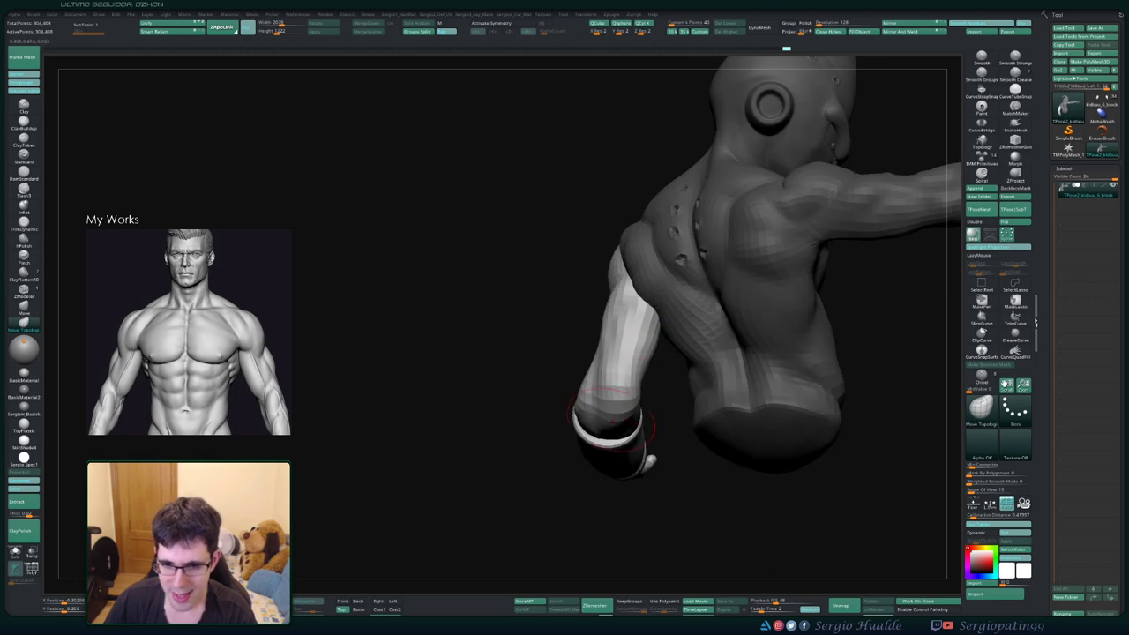
mouse_move(630, 494)
left_mouse_down()
mouse_move(596, 426)
mouse_move(575, 438)
mouse_move(608, 434)
mouse_move(582, 388)
mouse_move(607, 379)
mouse_move(521, 359)
mouse_move(493, 379)
mouse_move(529, 423)
mouse_move(525, 375)
mouse_move(513, 392)
mouse_move(467, 408)
mouse_move(468, 427)
left_mouse_up()
Switch to the Move Topological brush (BMT) and reshape the elbow and forearm near the wristband
key("b")
key("m")
key("t")
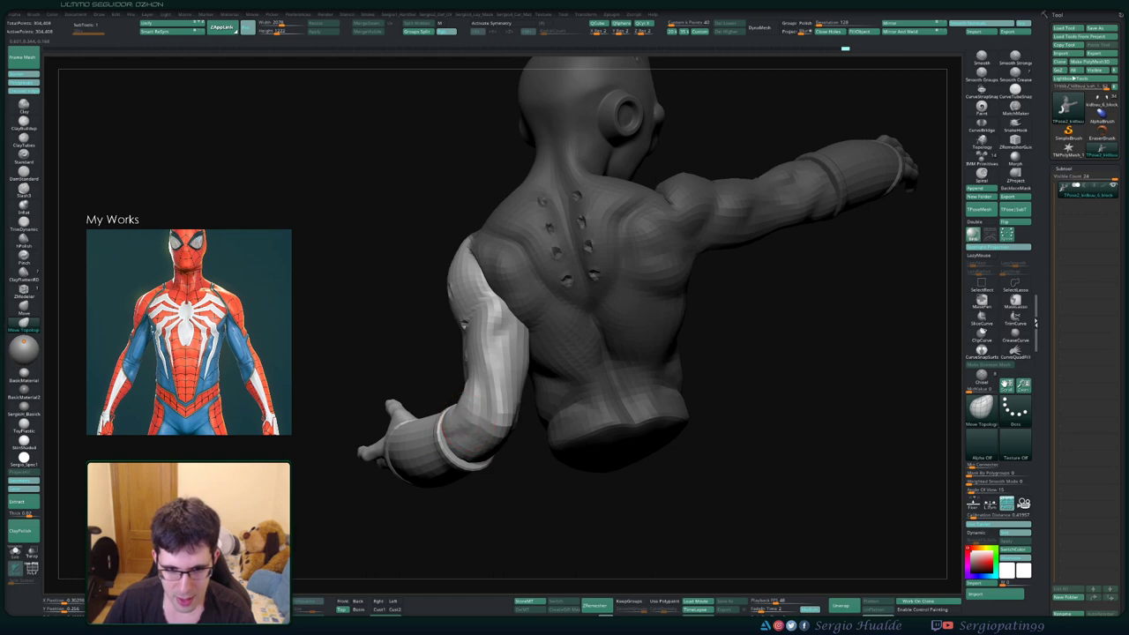
scroll(449, 419, "up", 5)
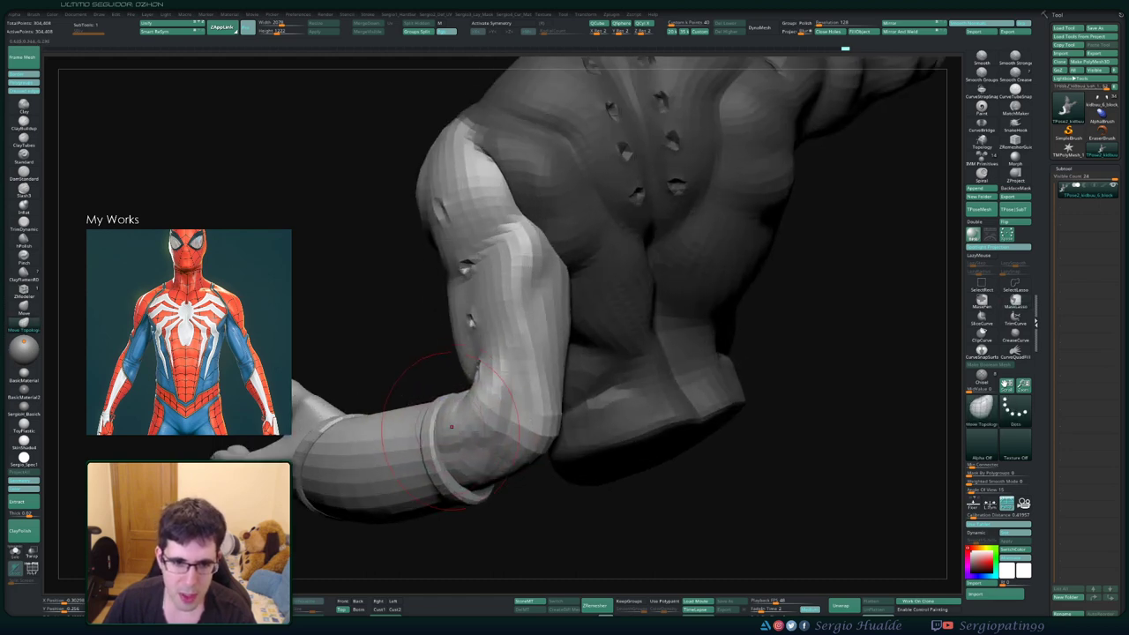
left_click_drag(500, 402, 394, 406)
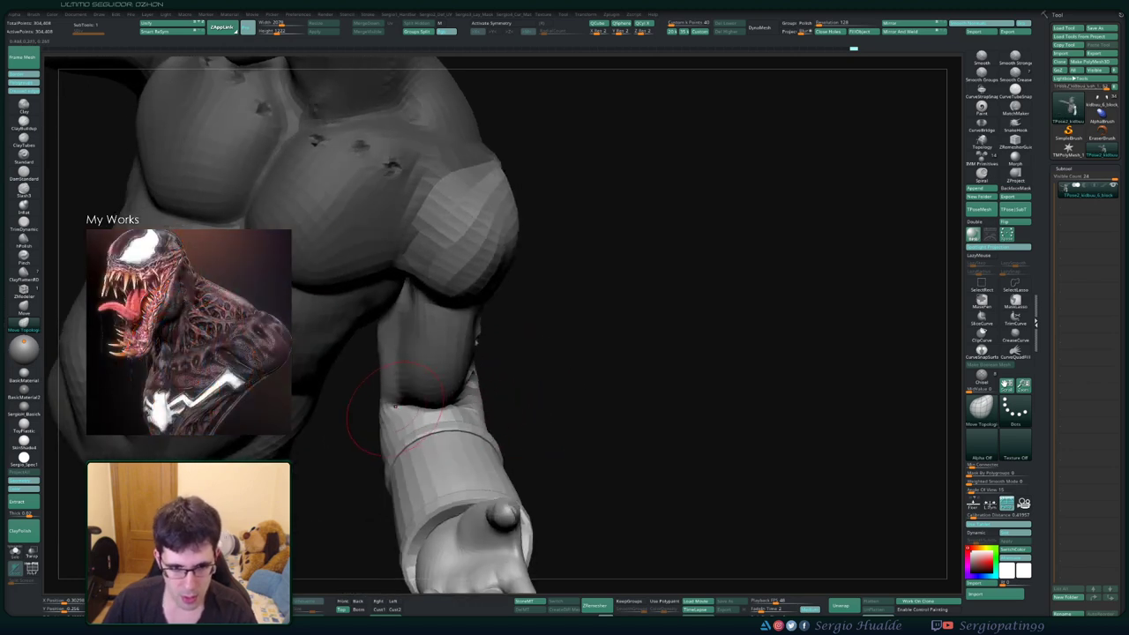
mouse_move(476, 339)
left_mouse_down()
mouse_move(388, 424)
mouse_move(379, 409)
mouse_move(371, 429)
mouse_move(361, 410)
left_mouse_up()
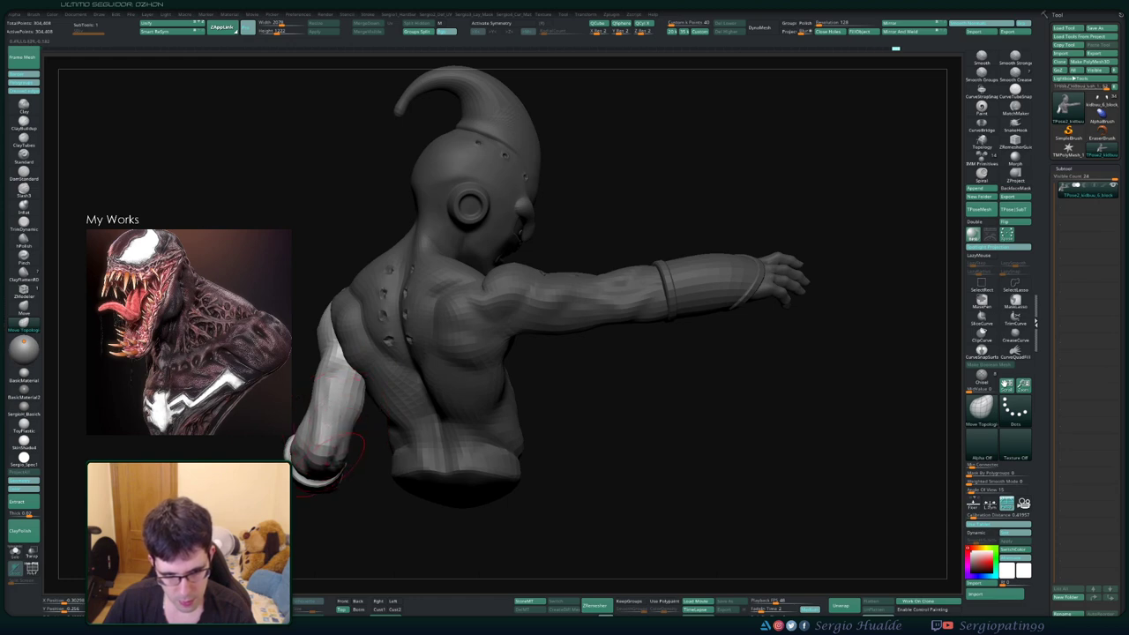
Alternate Move, MaskLasso and Smooth on the outstretched arm's shoulder, viewing it from front, back and above
mouse_move(325, 445)
left_mouse_down()
mouse_move(527, 435)
mouse_move(465, 426)
left_mouse_up()
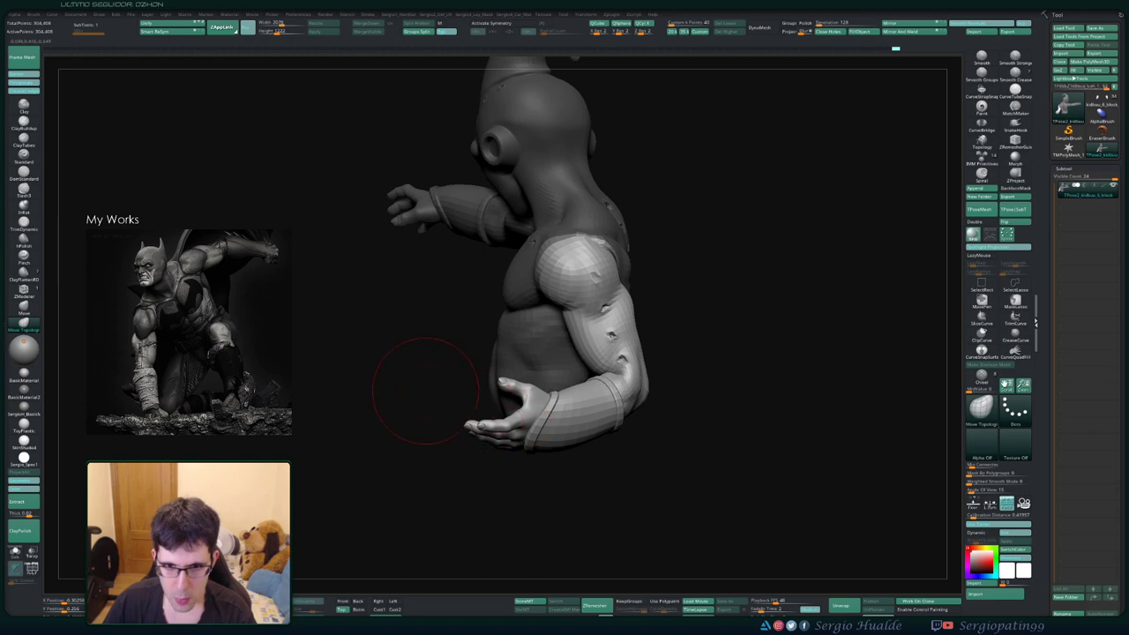
mouse_move(425, 391)
left_mouse_down()
mouse_move(491, 311)
mouse_move(491, 370)
mouse_move(524, 388)
mouse_move(521, 377)
left_mouse_up()
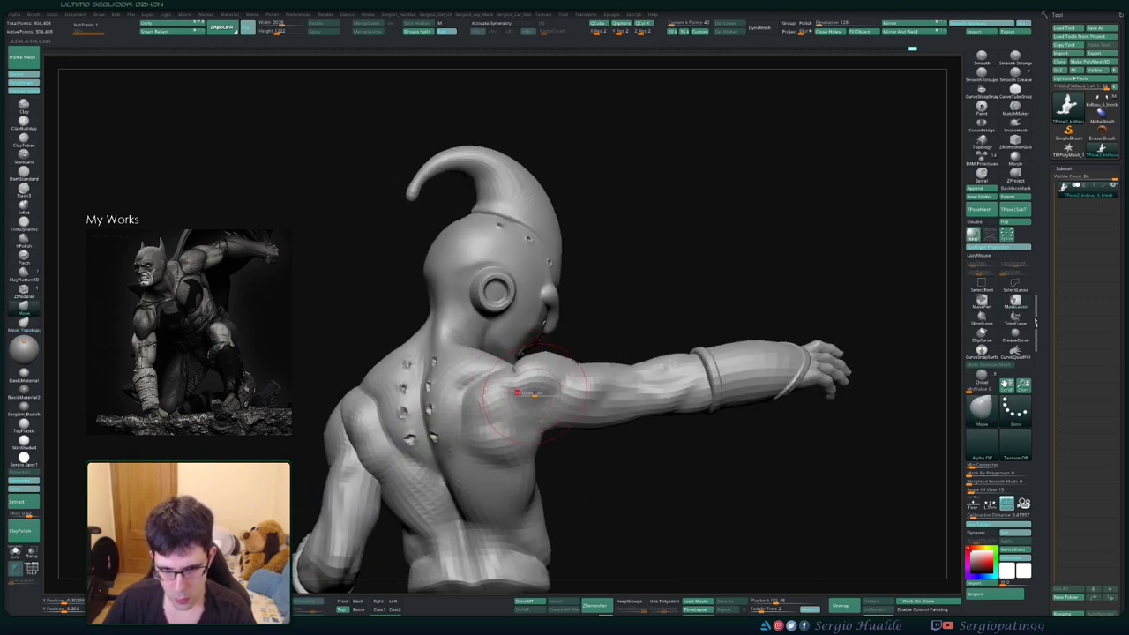
left_click_drag(523, 386, 514, 360)
key("shift")
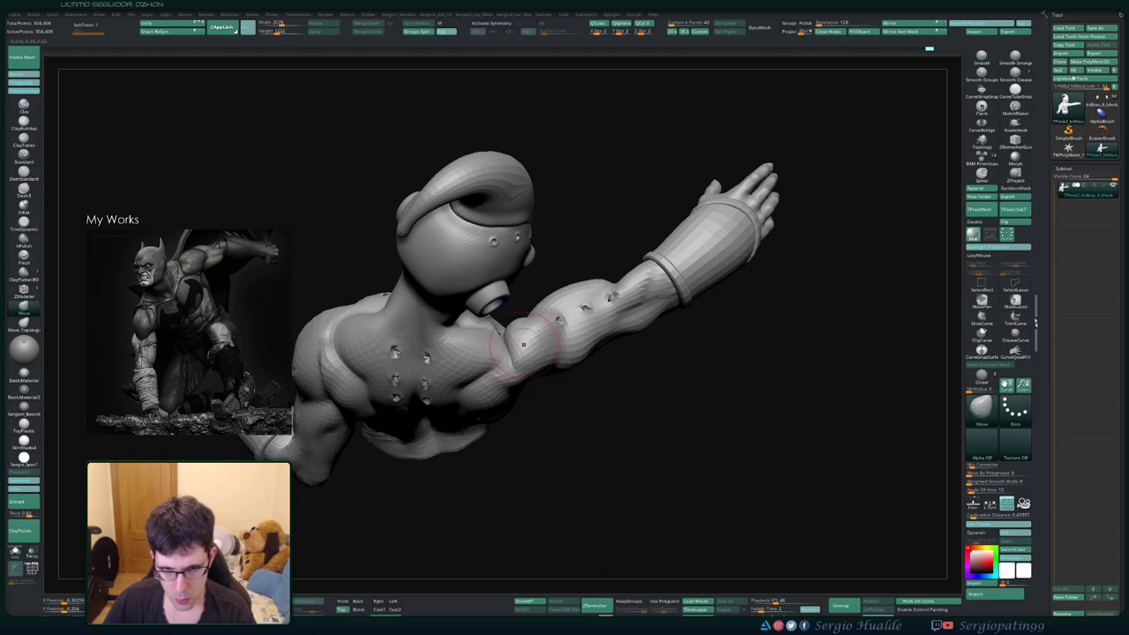
key("ctrl")
key("shift")
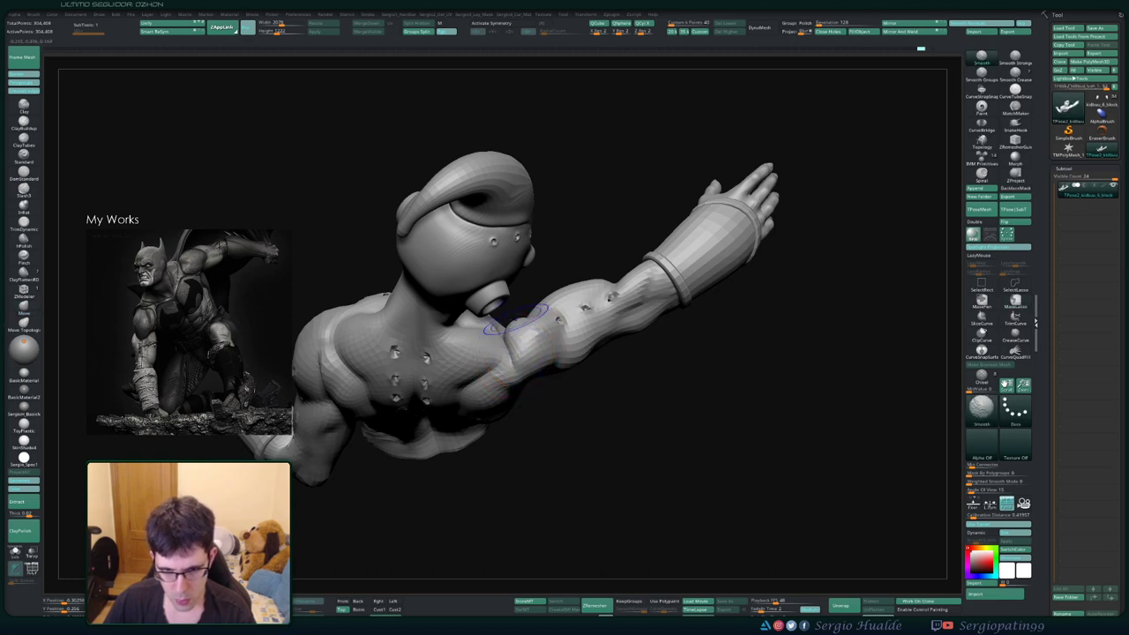
mouse_move(515, 320)
right_mouse_down()
mouse_move(517, 347)
mouse_move(571, 333)
right_mouse_up()
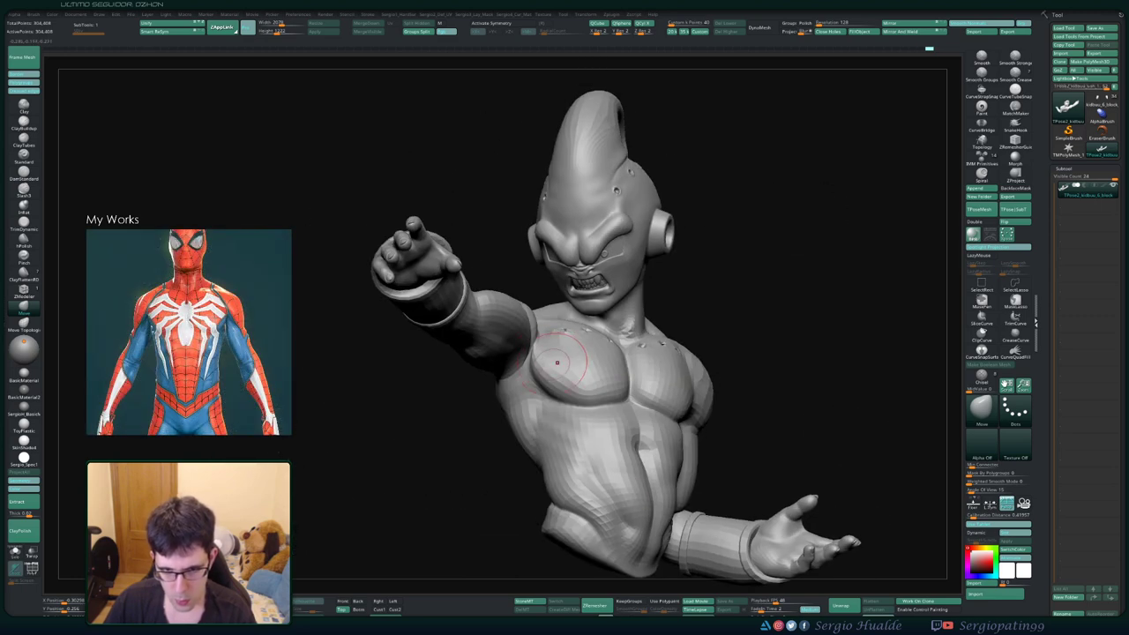
Clear the mask on the chest and resize the brush
key("w")
key("q")
right_click_drag(540, 463, 546, 375)
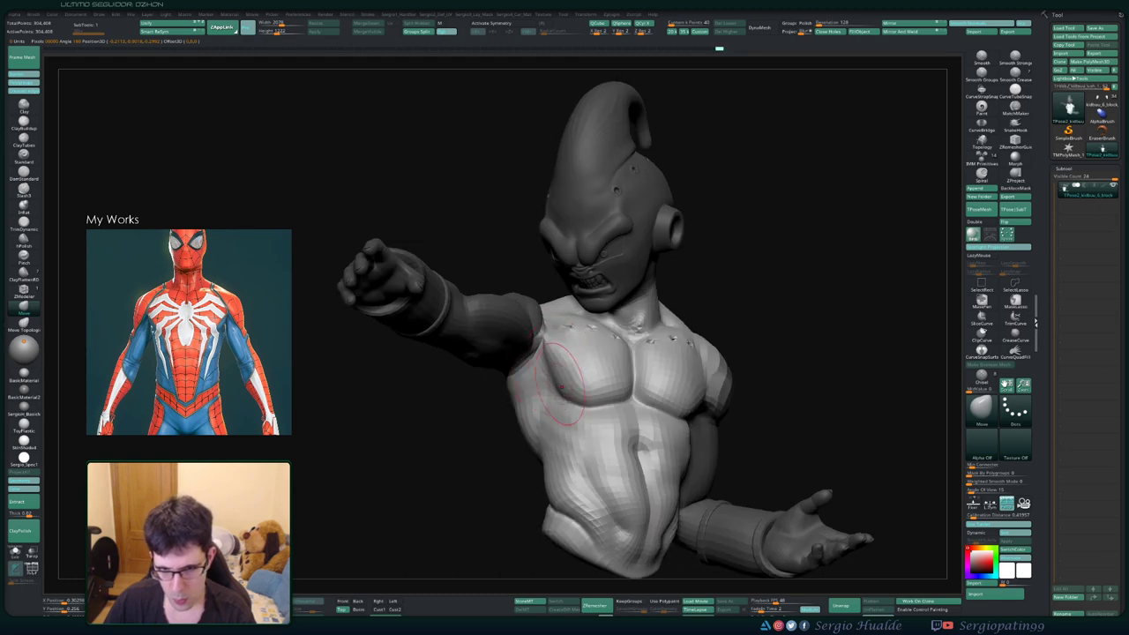
right_click_drag(548, 375, 552, 365)
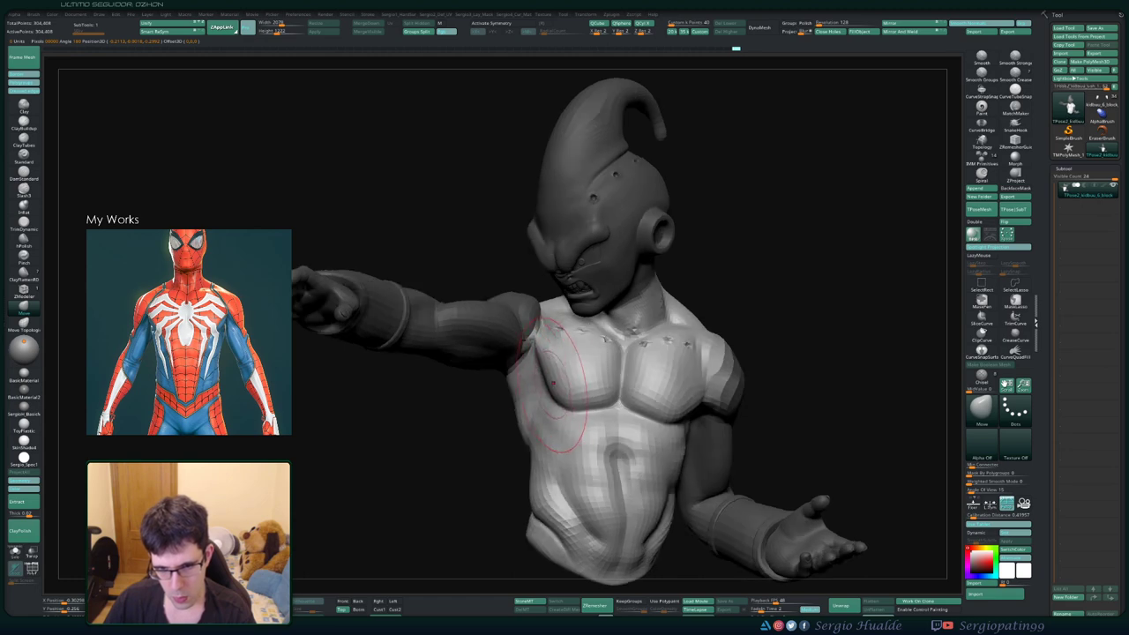
key("s")
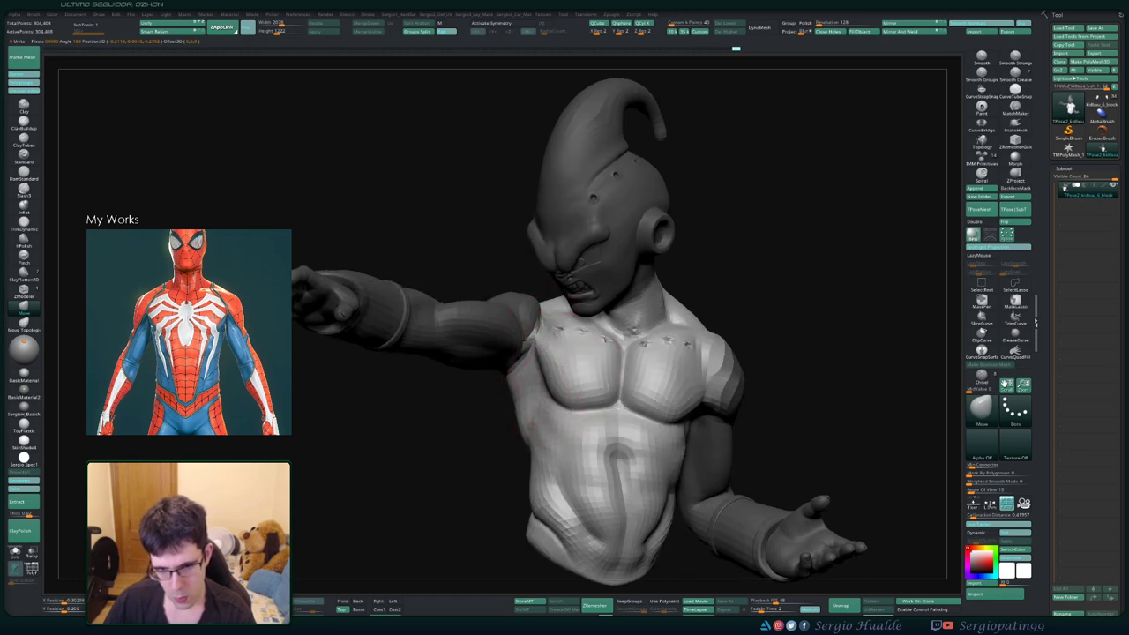
Push the outstretched arm's shoulder mass with Move, checking it from above, in profile and from the back
right_click_drag(546, 365, 529, 339)
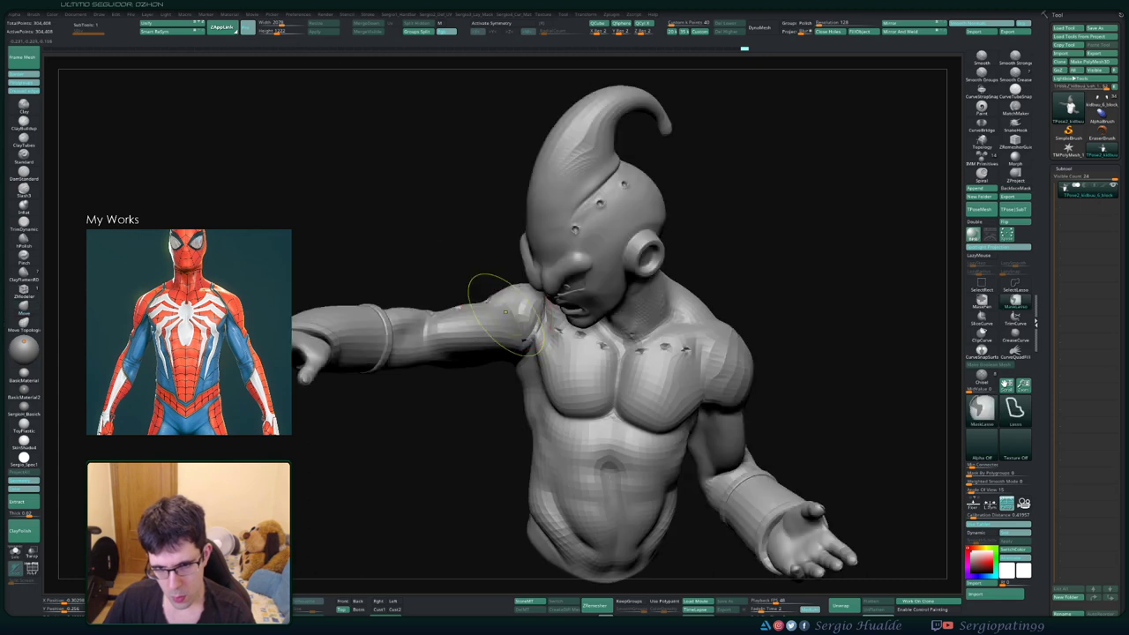
mouse_move(557, 298)
right_mouse_down()
mouse_move(529, 314)
mouse_move(495, 276)
right_mouse_up()
mouse_move(498, 228)
left_mouse_down()
mouse_move(458, 291)
mouse_move(507, 353)
left_mouse_up()
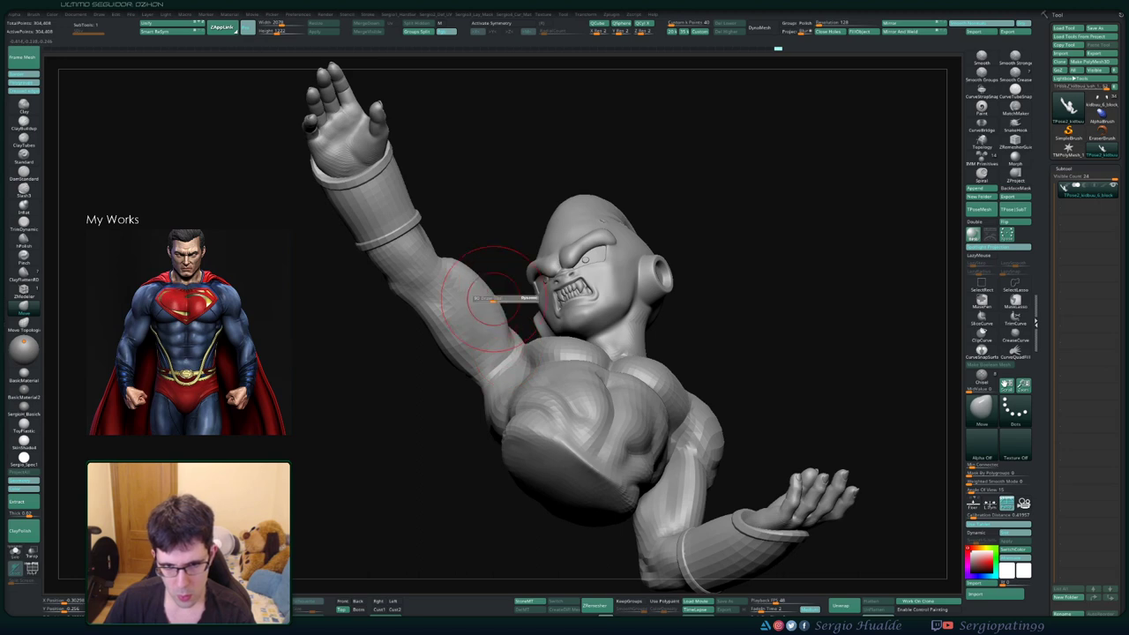
mouse_move(494, 290)
left_mouse_down()
mouse_move(445, 362)
mouse_move(480, 363)
mouse_move(427, 312)
left_mouse_up()
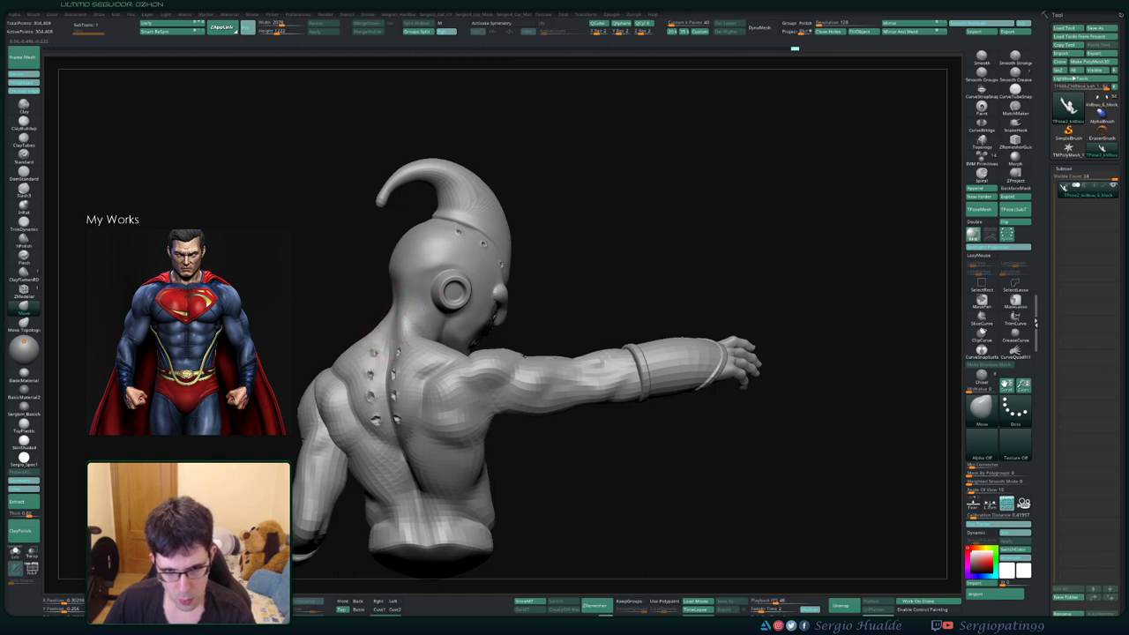
mouse_move(380, 333)
left_mouse_down()
mouse_move(440, 365)
mouse_move(415, 328)
mouse_move(369, 330)
mouse_move(394, 371)
mouse_move(394, 406)
mouse_move(352, 388)
mouse_move(406, 375)
mouse_move(376, 347)
mouse_move(395, 304)
left_mouse_up()
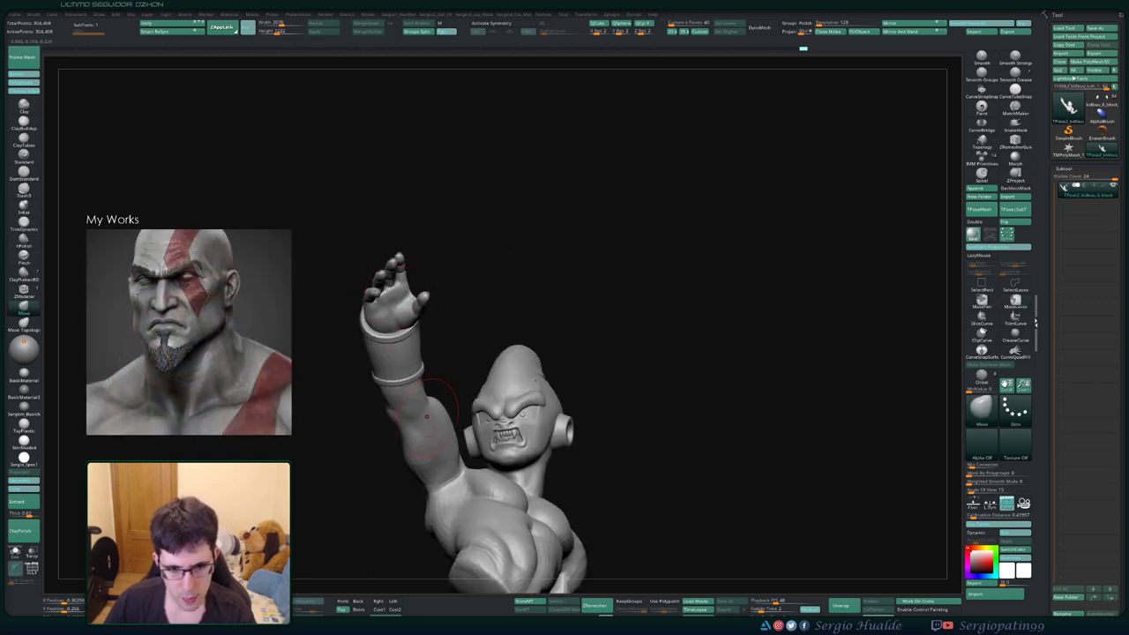
mouse_move(426, 415)
left_mouse_down()
mouse_move(472, 405)
mouse_move(452, 363)
left_mouse_up()
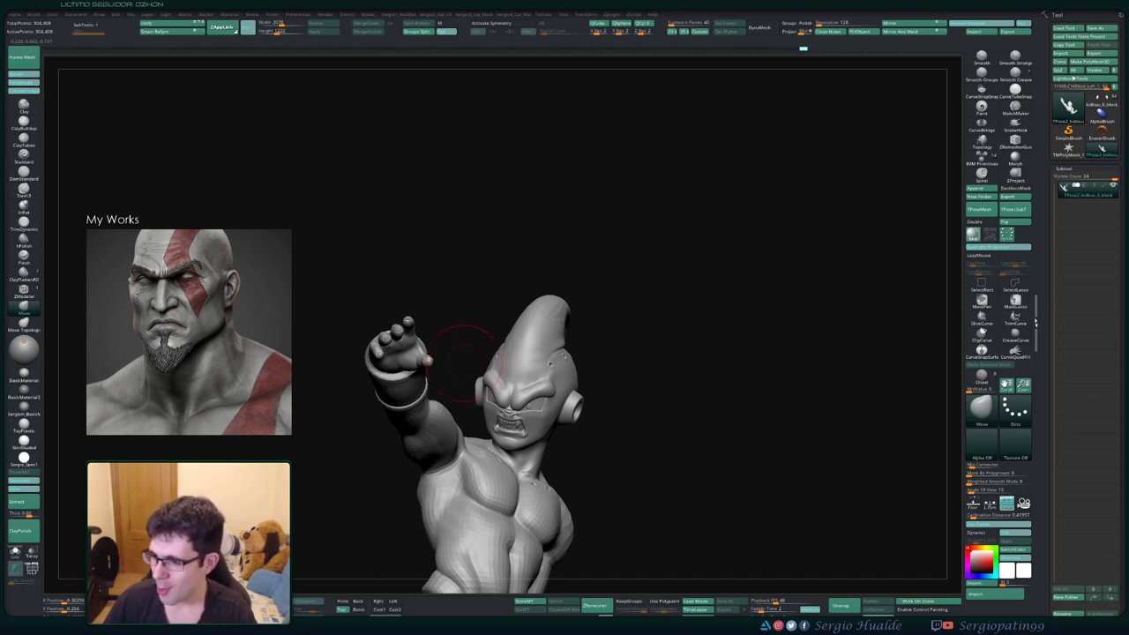
mouse_move(463, 360)
left_mouse_down()
mouse_move(510, 347)
mouse_move(522, 375)
left_mouse_up()
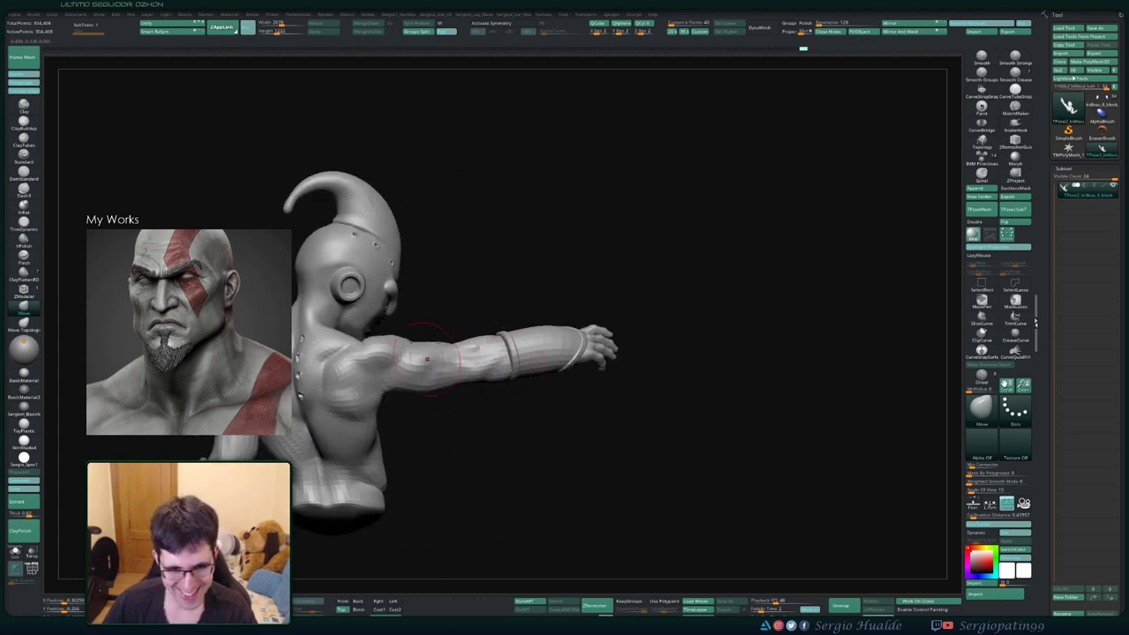
scroll(427, 358, "up", 2)
Carve muscle lines along the rear shoulder with DamStandard (BDS), orbiting to check them
right_click_drag(407, 340, 415, 379)
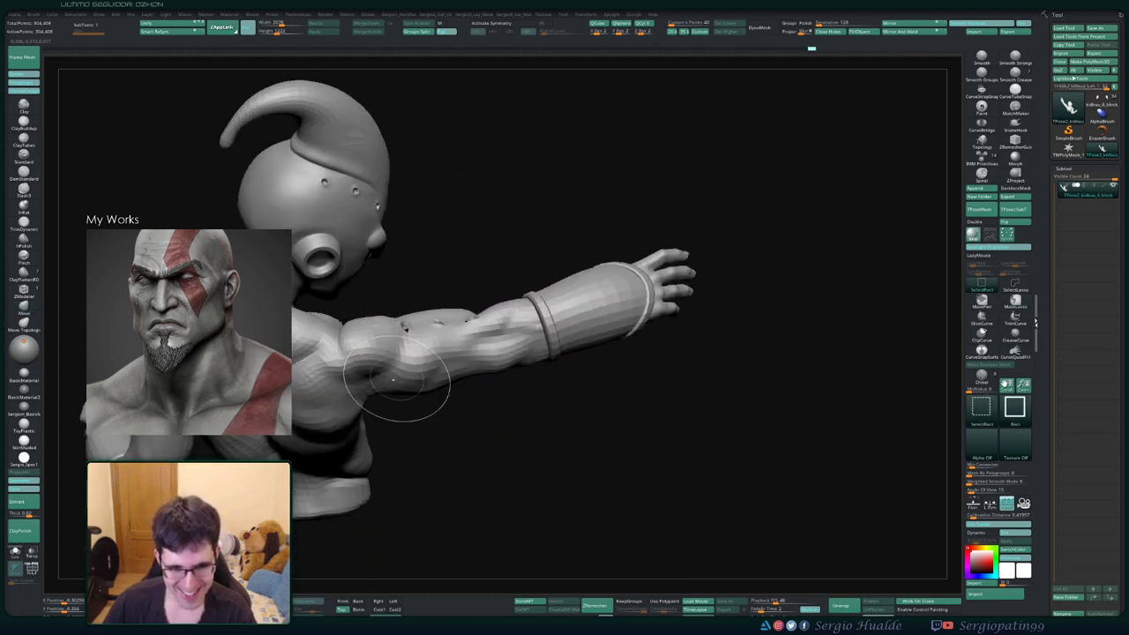
key("b")
key("d")
key("s")
right_click_drag(346, 386, 470, 348)
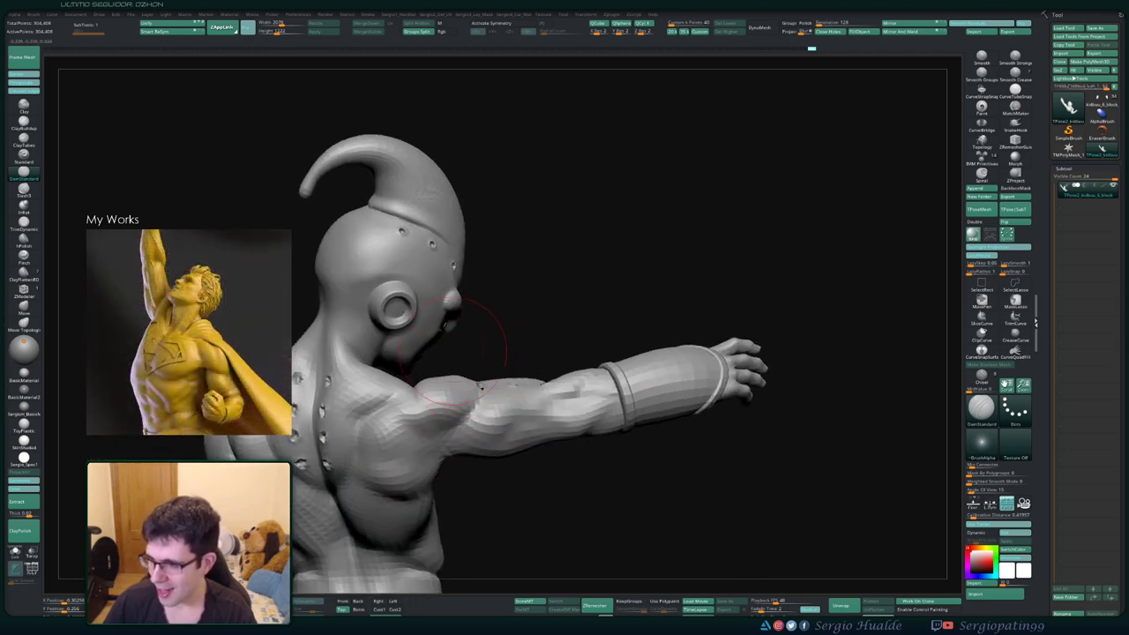
right_click_drag(467, 370, 477, 400)
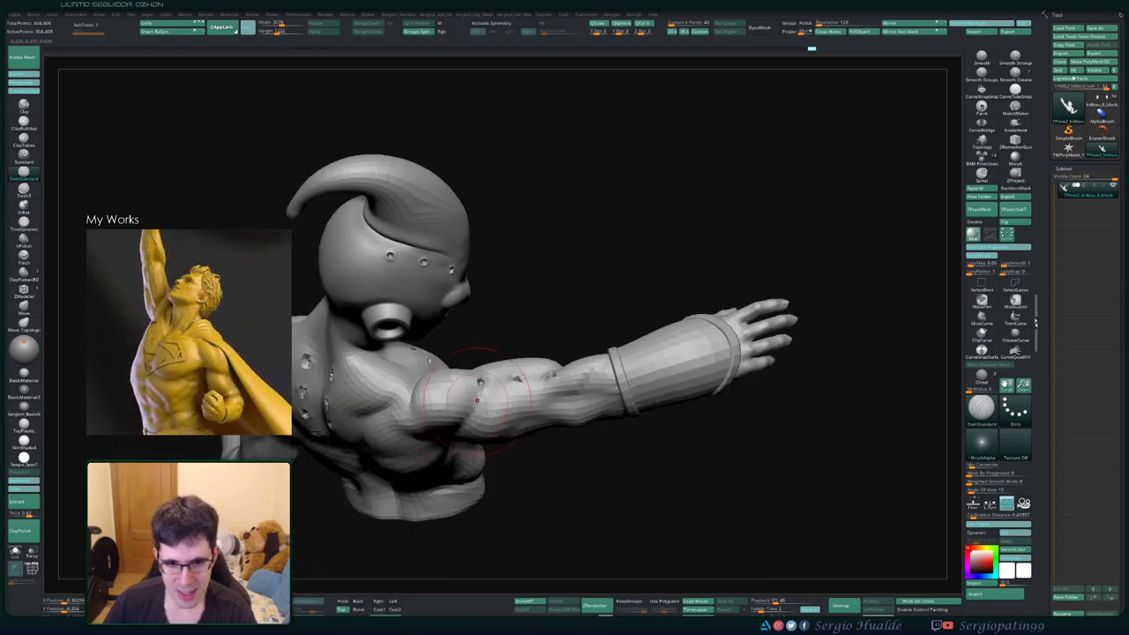
mouse_move(428, 432)
right_mouse_down()
mouse_move(409, 428)
mouse_move(432, 432)
mouse_move(436, 446)
mouse_move(425, 441)
mouse_move(397, 467)
mouse_move(414, 443)
mouse_move(416, 503)
mouse_move(390, 513)
mouse_move(432, 502)
mouse_move(445, 476)
right_mouse_up()
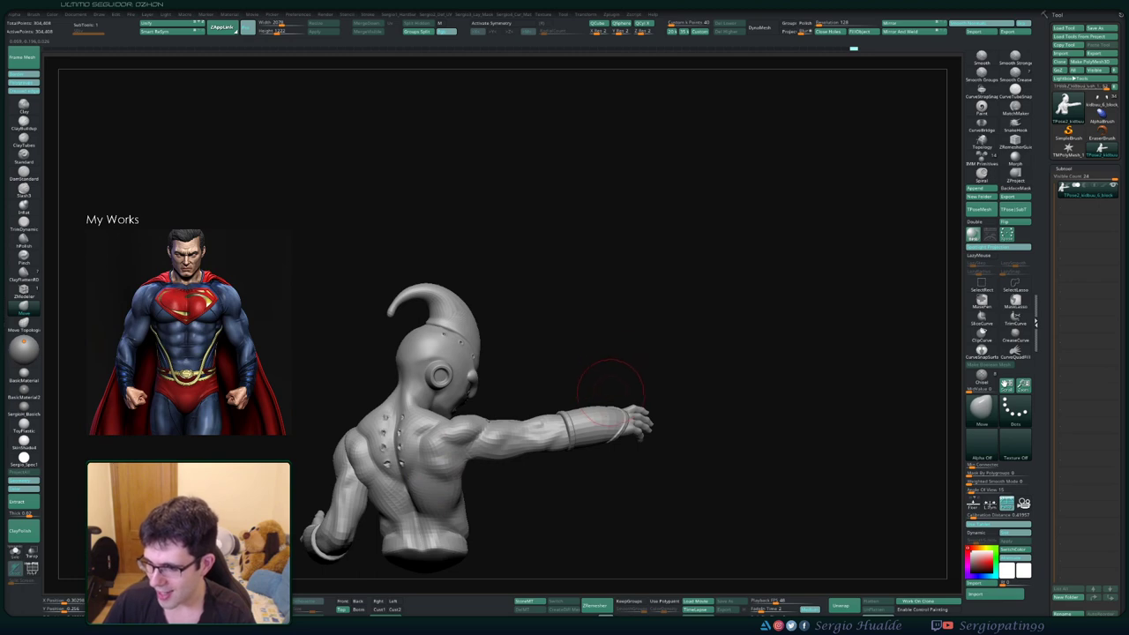
Reshape the lowered arm's back and shoulder with the Move brush from side and back views
right_click_drag(610, 385, 604, 403)
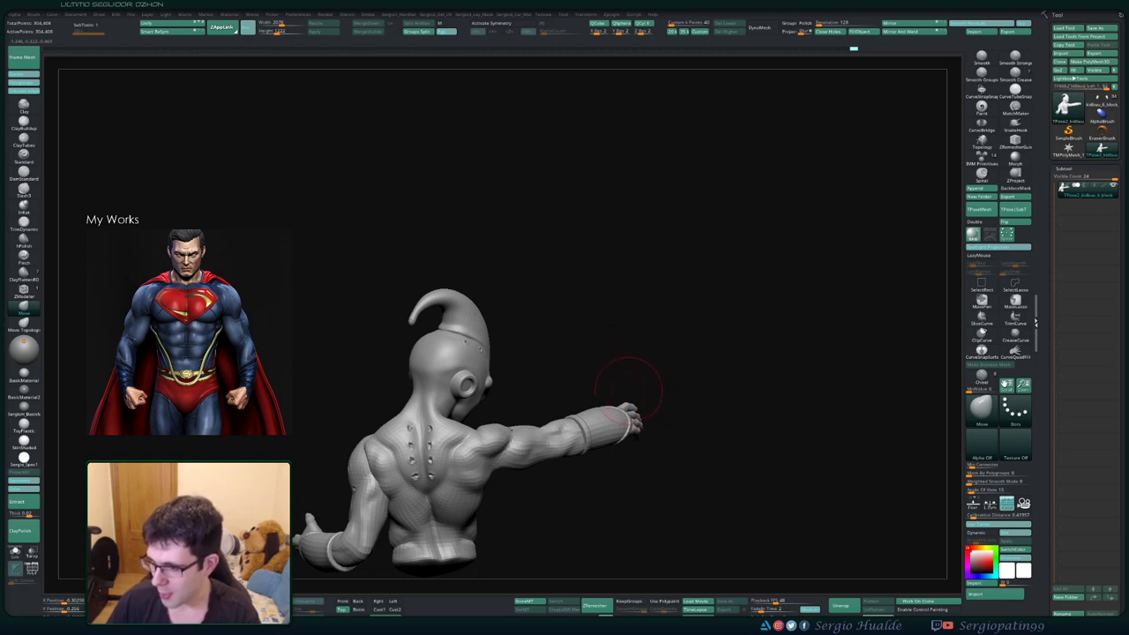
right_click_drag(633, 414, 510, 410)
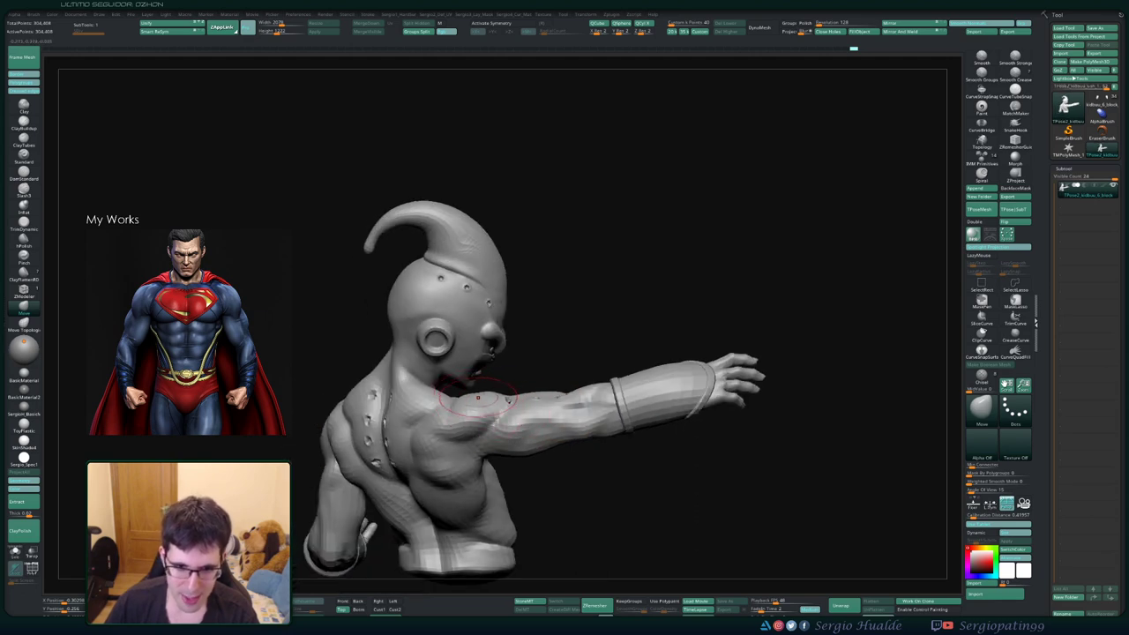
right_click_drag(467, 405, 450, 414)
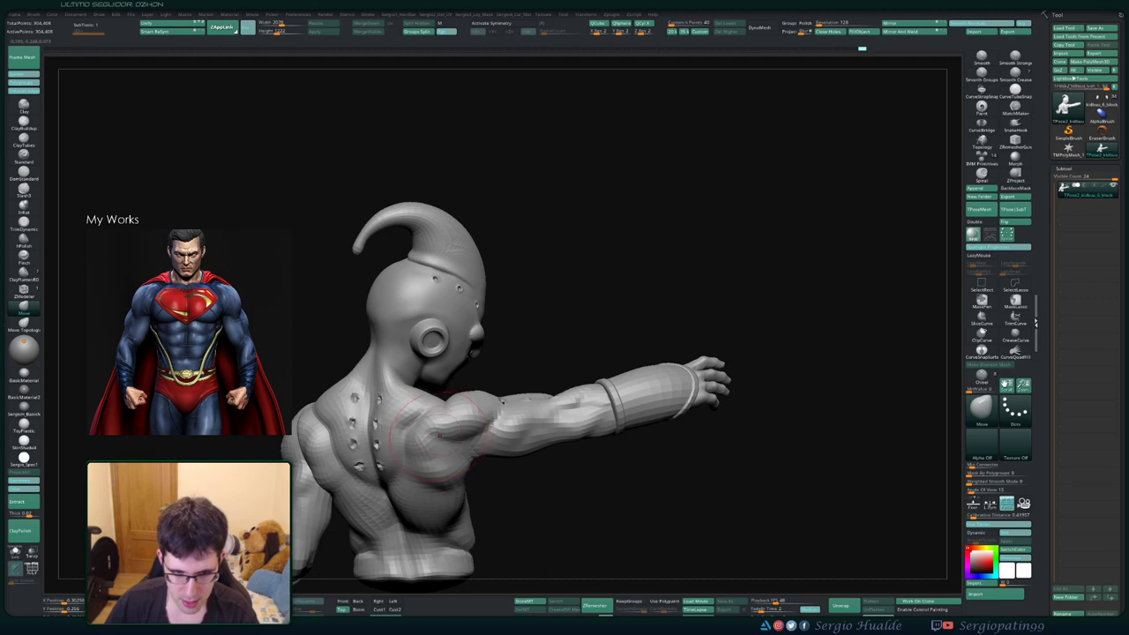
right_click_drag(439, 434, 404, 438)
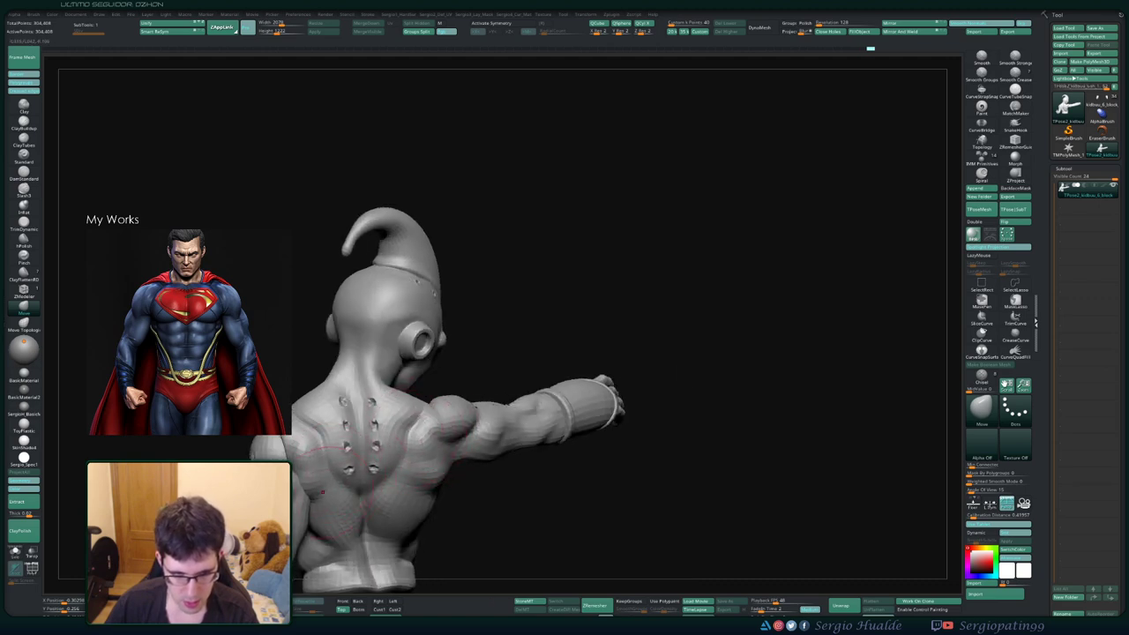
mouse_move(323, 492)
right_mouse_down()
mouse_move(388, 485)
mouse_move(357, 451)
mouse_move(354, 467)
mouse_move(360, 419)
mouse_move(384, 432)
right_mouse_up()
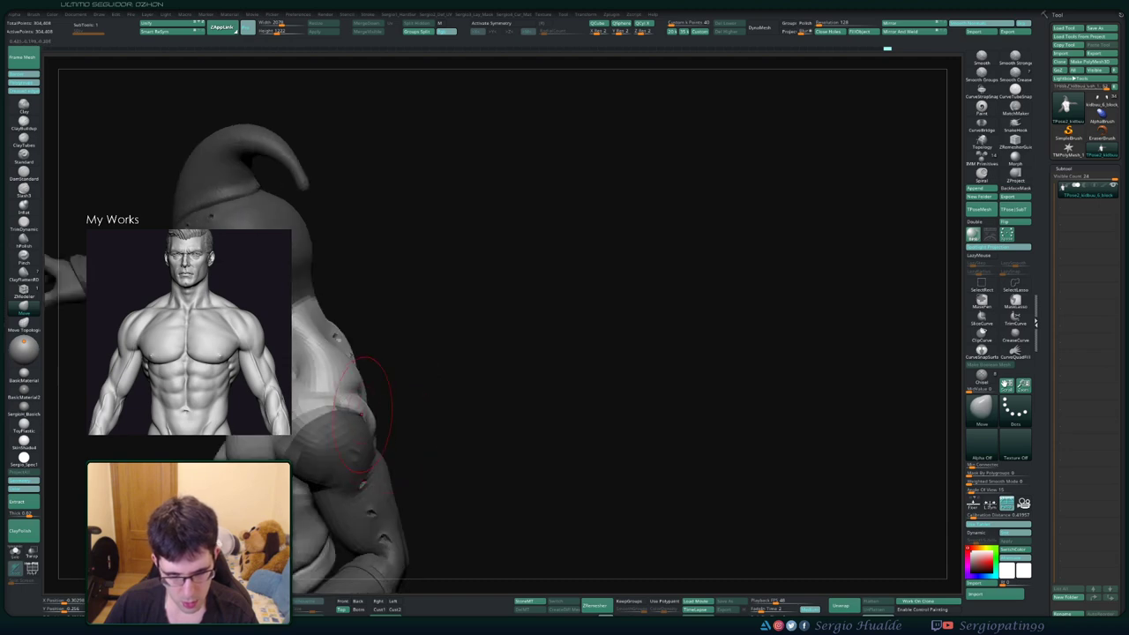
mouse_move(406, 427)
right_mouse_down()
mouse_move(291, 441)
mouse_move(441, 419)
mouse_move(461, 449)
mouse_move(450, 476)
mouse_move(428, 455)
mouse_move(366, 441)
mouse_move(391, 466)
right_mouse_up()
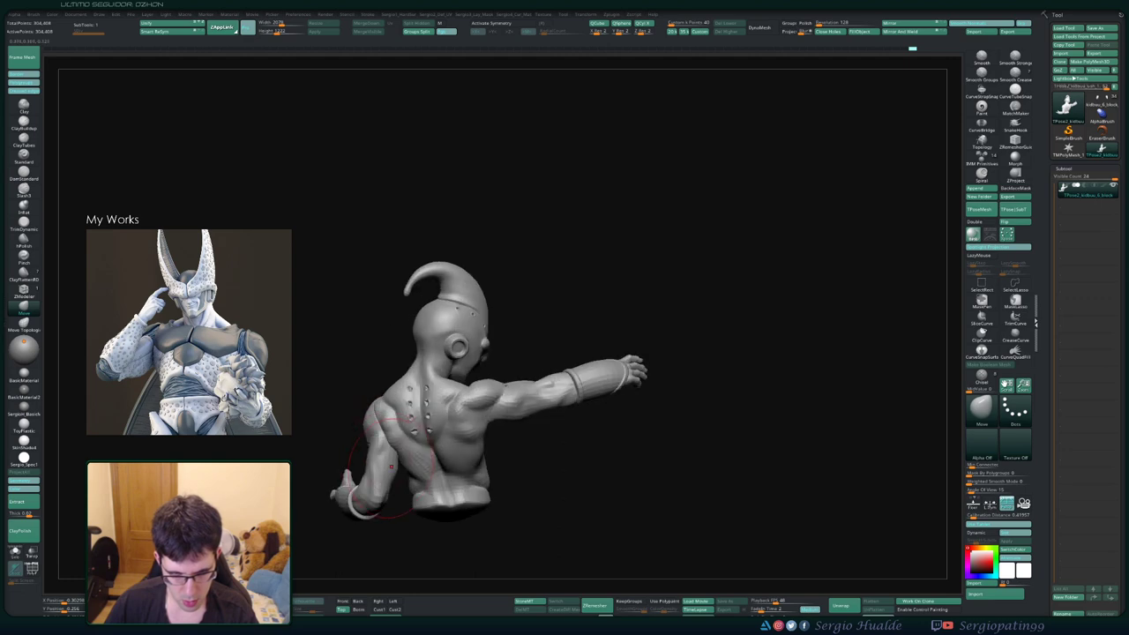
key("w")
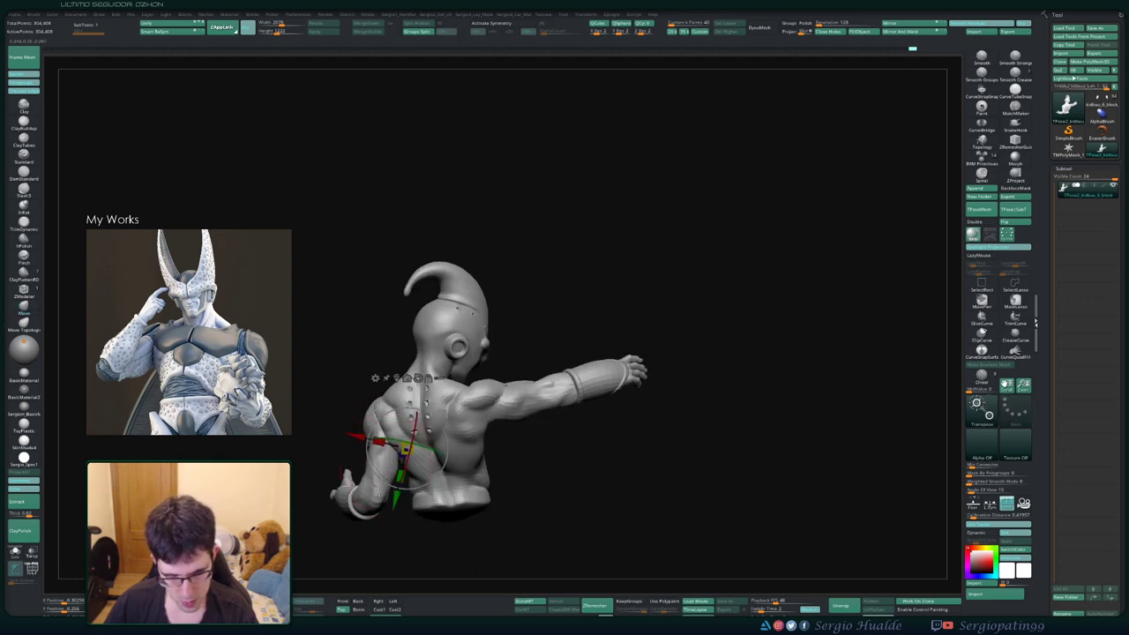
key("q")
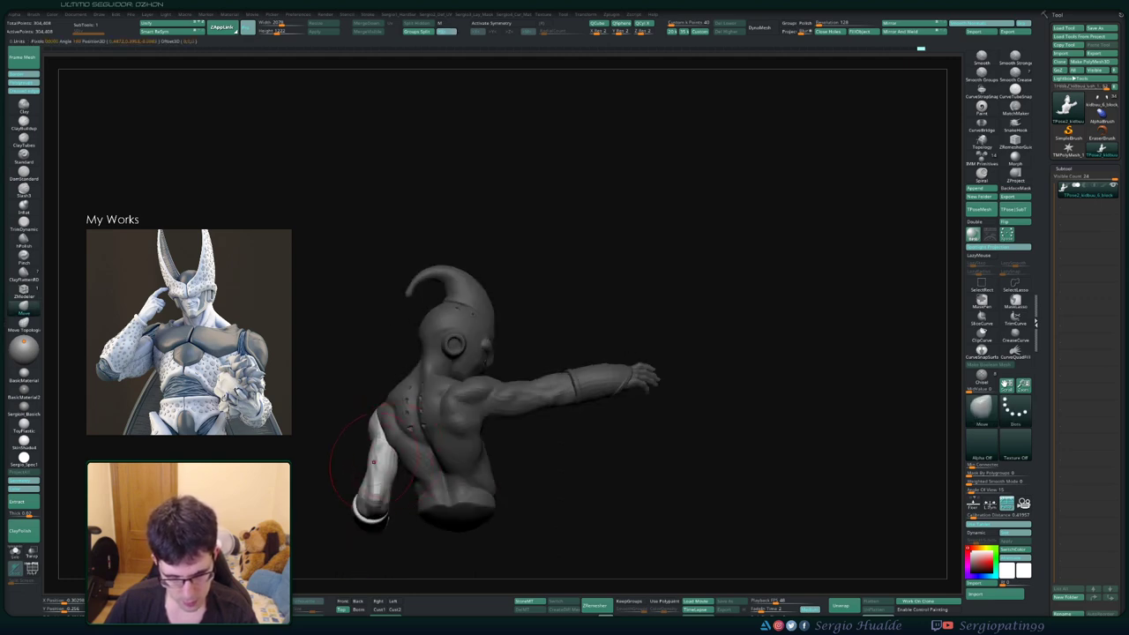
Zoom in on the head, chest and arm, then turn on Polyframe to show polygroups
mouse_move(369, 485)
right_mouse_down()
mouse_move(335, 393)
mouse_move(323, 391)
right_mouse_up()
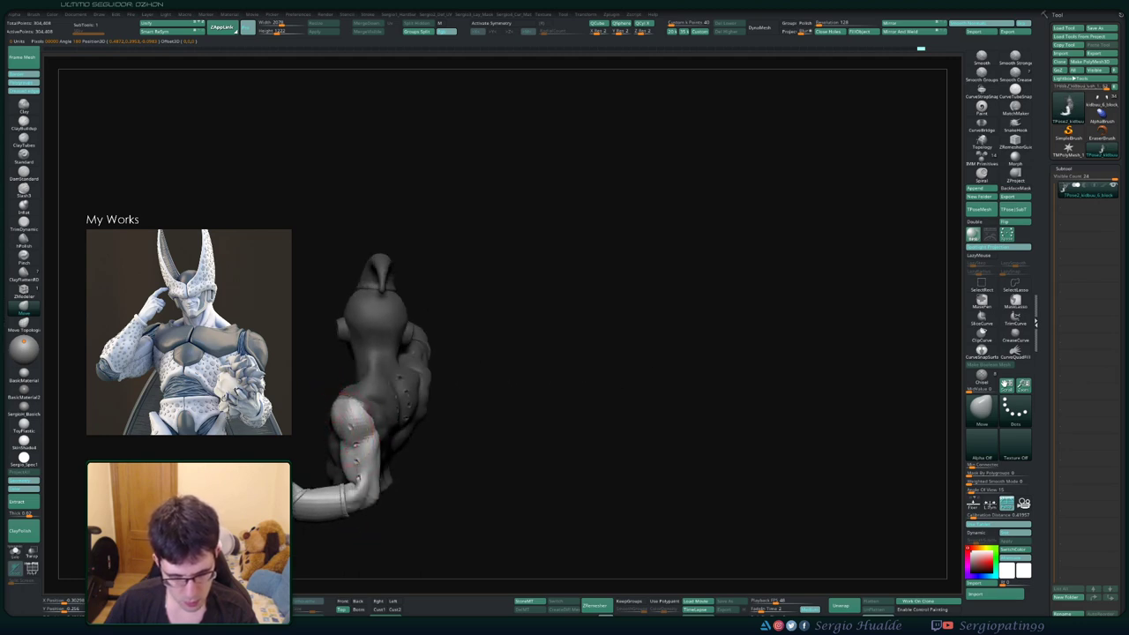
mouse_move(328, 404)
right_mouse_down()
mouse_move(388, 415)
mouse_move(335, 425)
right_mouse_up()
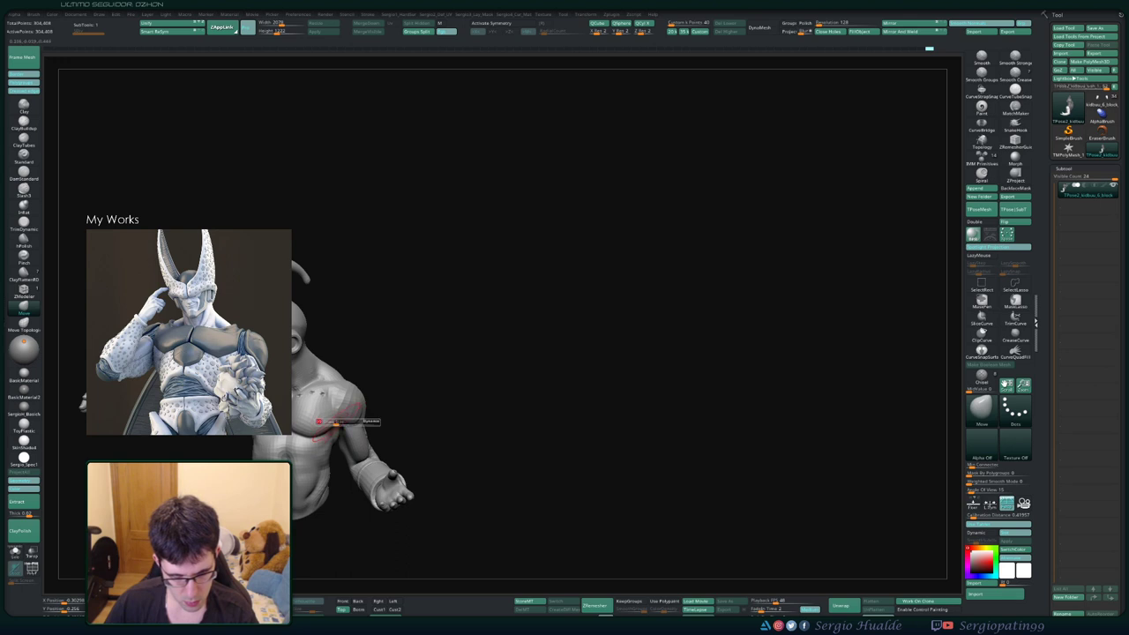
mouse_move(335, 425)
right_mouse_down("alt")
mouse_move(323, 449)
mouse_move(337, 397)
mouse_move(411, 396)
mouse_move(475, 349)
right_mouse_up("alt")
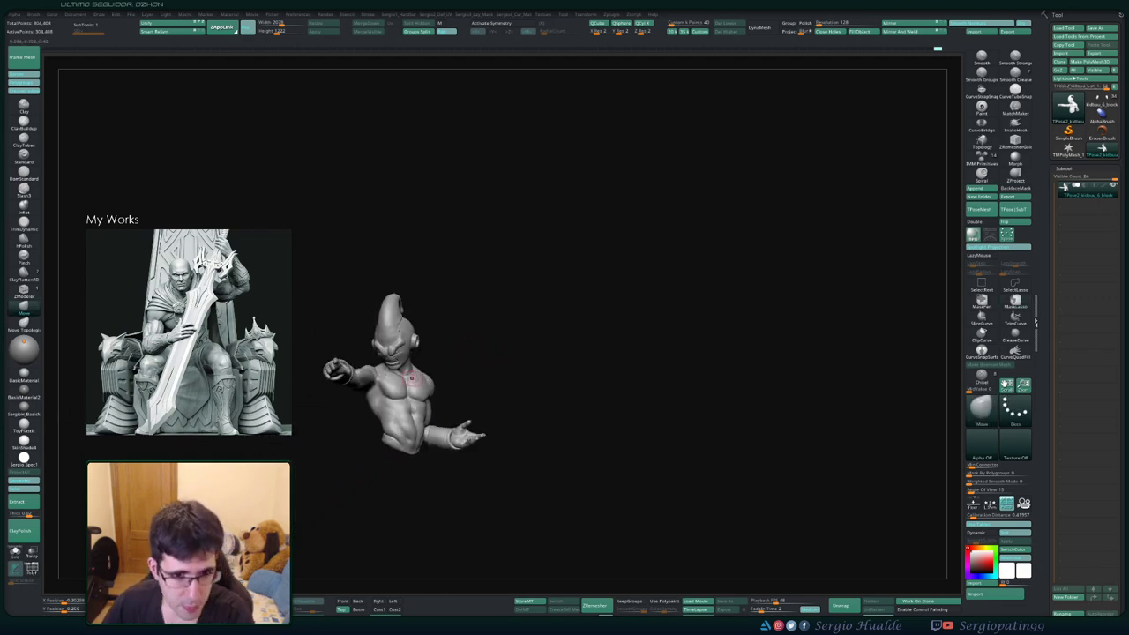
scroll(389, 375, "up", 5)
mouse_move(389, 375)
right_mouse_down()
mouse_move(385, 388)
mouse_move(388, 349)
mouse_move(386, 381)
right_mouse_up()
scroll(385, 388, "up", 5)
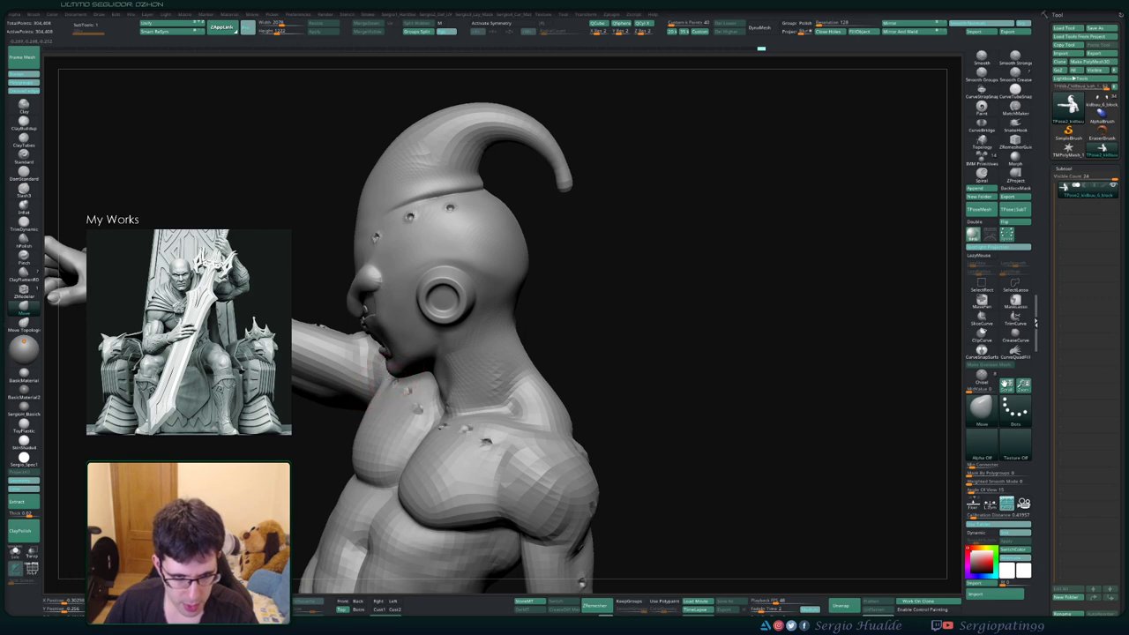
scroll(379, 388, "down", 5)
scroll(378, 383, "up", 3)
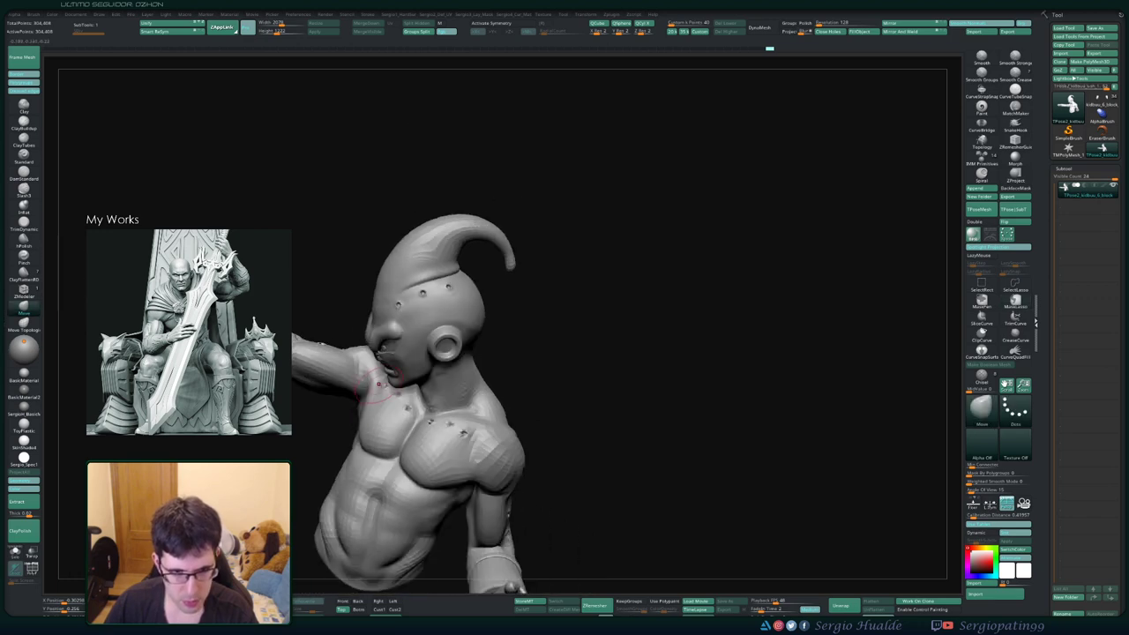
scroll(369, 386, "down", 4)
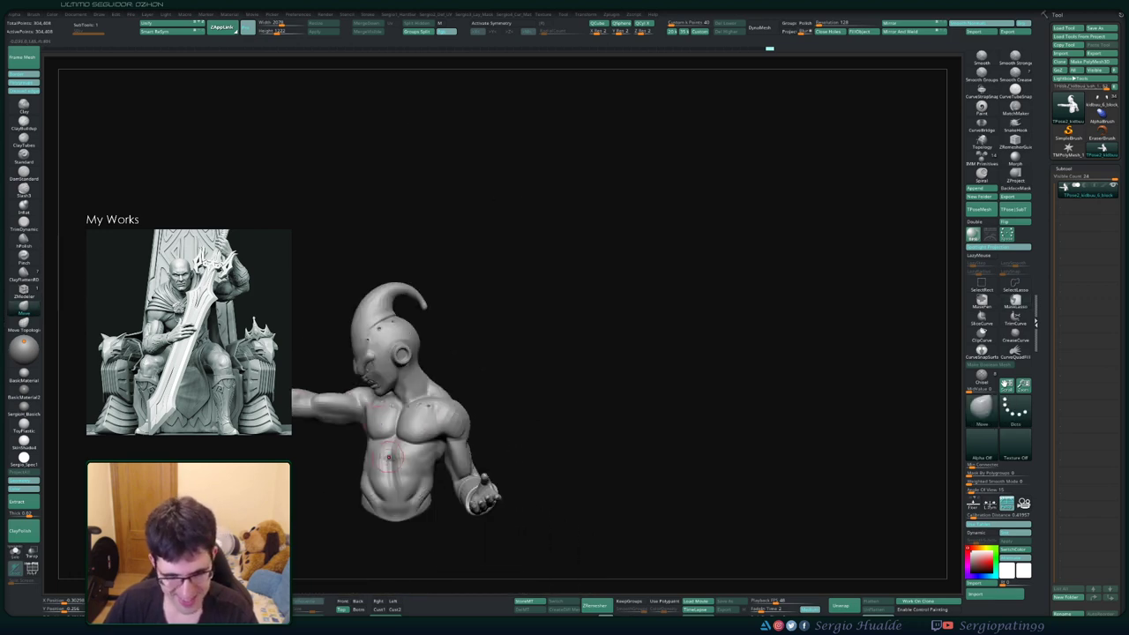
mouse_move(412, 460)
right_mouse_down()
mouse_move(503, 383)
mouse_move(482, 380)
mouse_move(500, 421)
right_mouse_up()
scroll(491, 390, "up", 5)
scroll(491, 390, "down", 5)
key("shift+f")
Isolate the forearm cuff by polygroup and turn it sideways to check its fit
left_click(494, 421, "ctrl+shift")
scroll(458, 397, "up", 3)
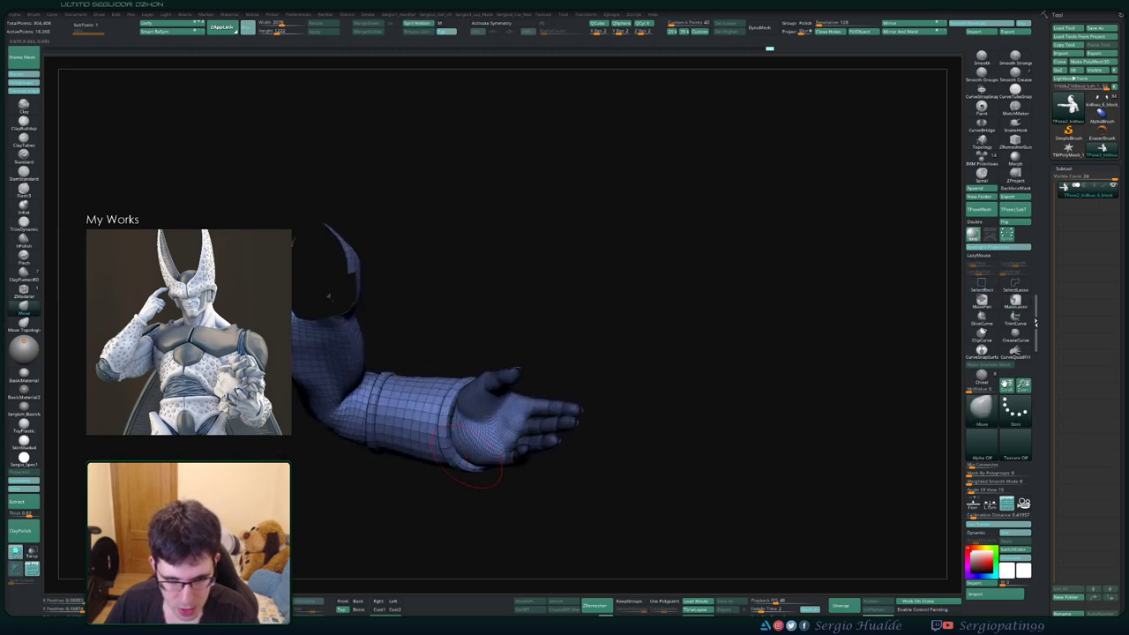
scroll(396, 353, "up", 2)
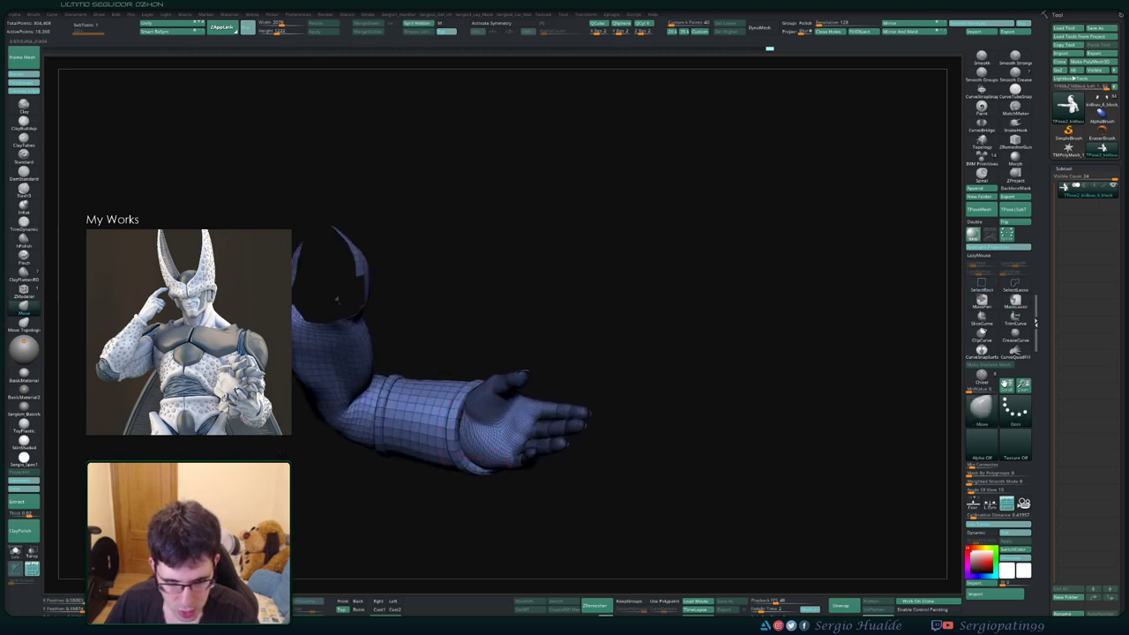
left_click(521, 428, "ctrl+shift")
right_click_drag(579, 370, 643, 365)
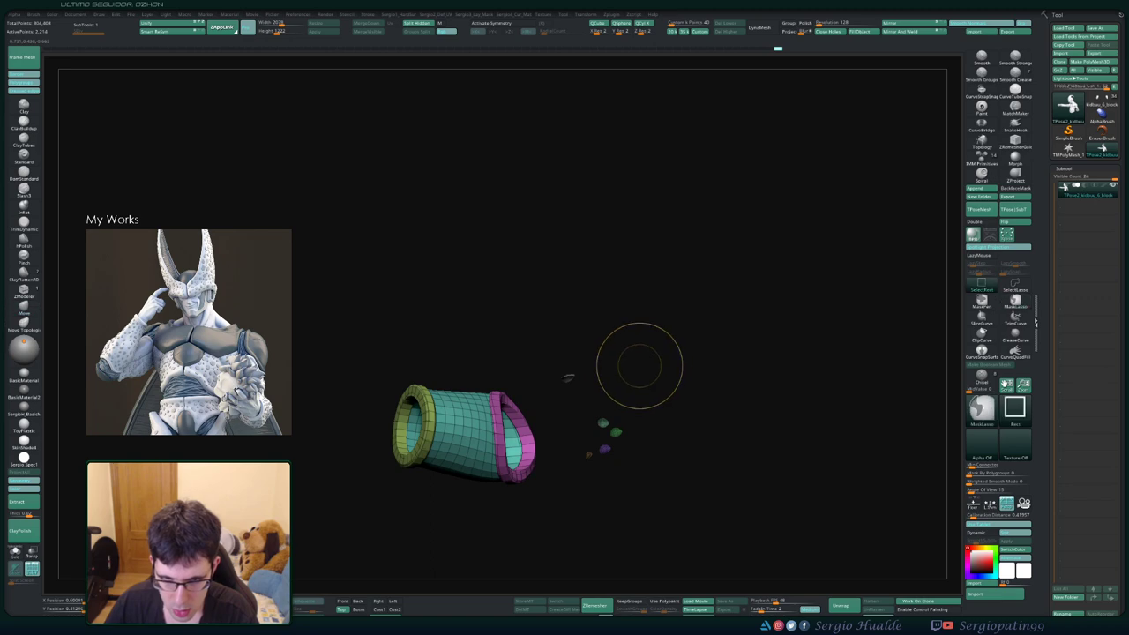
mouse_move(636, 366)
left_mouse_down("ctrl+alt+shift")
mouse_move(635, 484)
mouse_move(591, 441)
left_mouse_up("ctrl+alt+shift")
left_click(590, 441, "ctrl+shift")
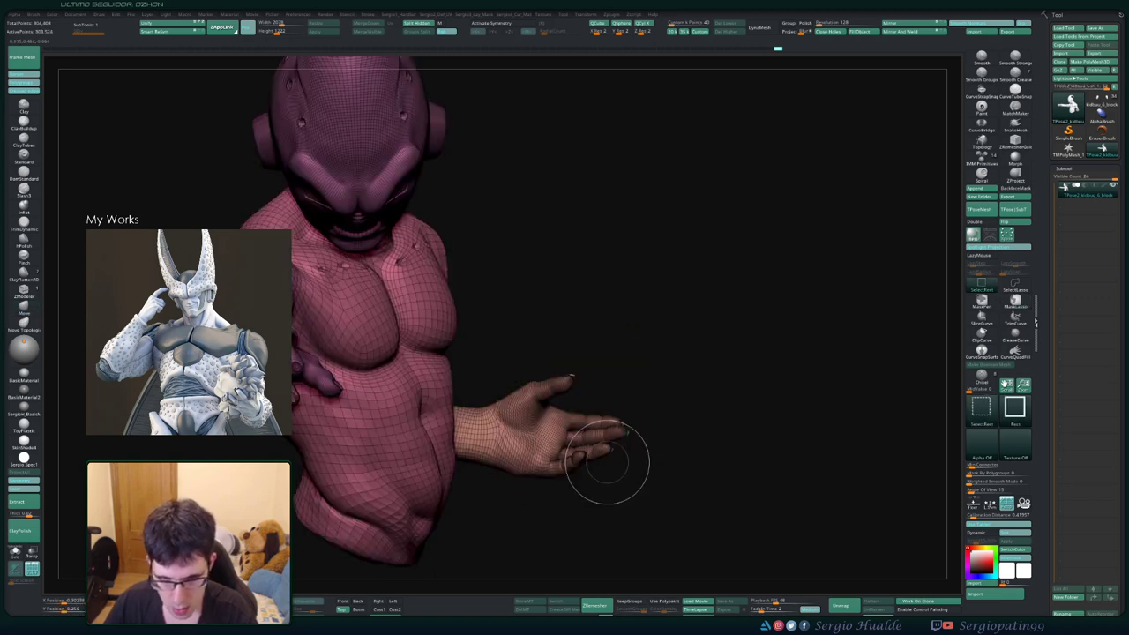
Isolate the hand, arm and cuff polygroups in turn, then unhide and frame the model
left_click(555, 434, "ctrl+alt+shift")
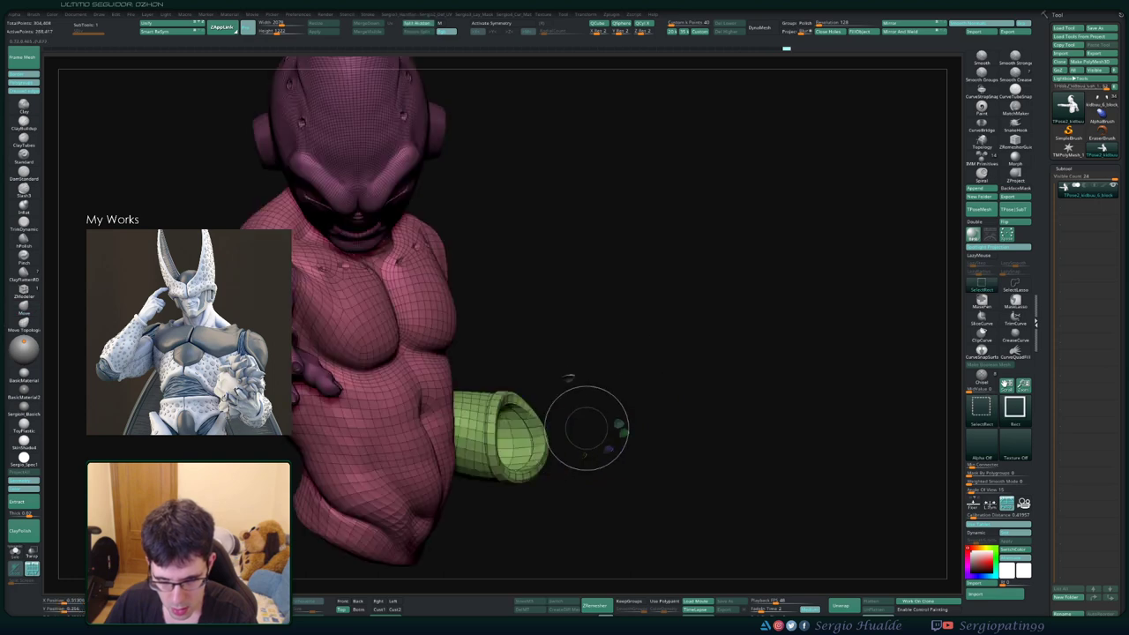
mouse_move(660, 372)
left_mouse_down("ctrl+alt+shift")
mouse_move(554, 495)
mouse_move(567, 453)
left_mouse_up("ctrl+alt+shift")
left_click(565, 507, "ctrl+shift")
left_click(600, 455, "ctrl+shift")
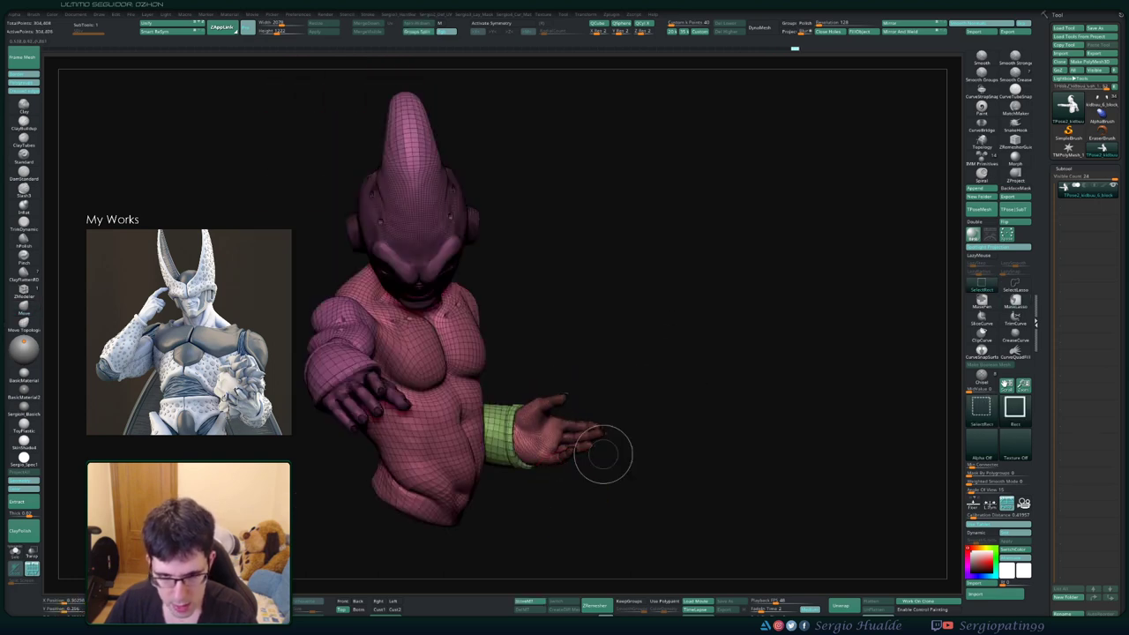
left_click(551, 432, "ctrl+shift")
left_click_drag(617, 396, 564, 423)
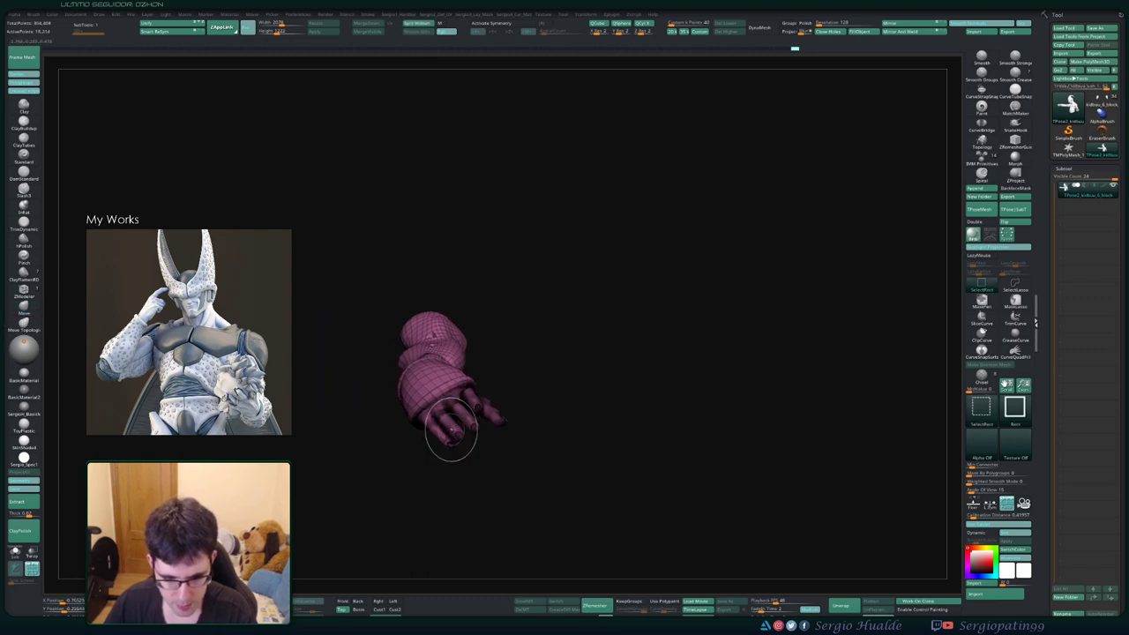
left_click(449, 441, "ctrl+shift")
mouse_move(458, 445)
left_mouse_down()
mouse_move(494, 415)
mouse_move(529, 423)
mouse_move(595, 381)
mouse_move(540, 460)
left_mouse_up()
left_click(463, 379, "ctrl+shift")
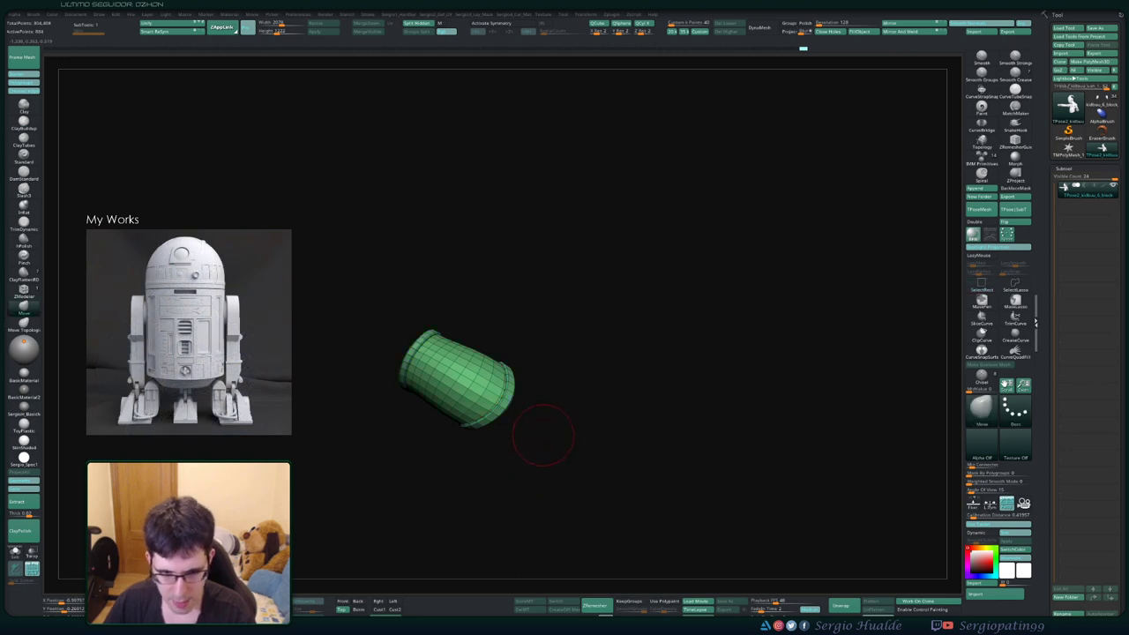
left_click(539, 446, "ctrl+shift")
key("f")
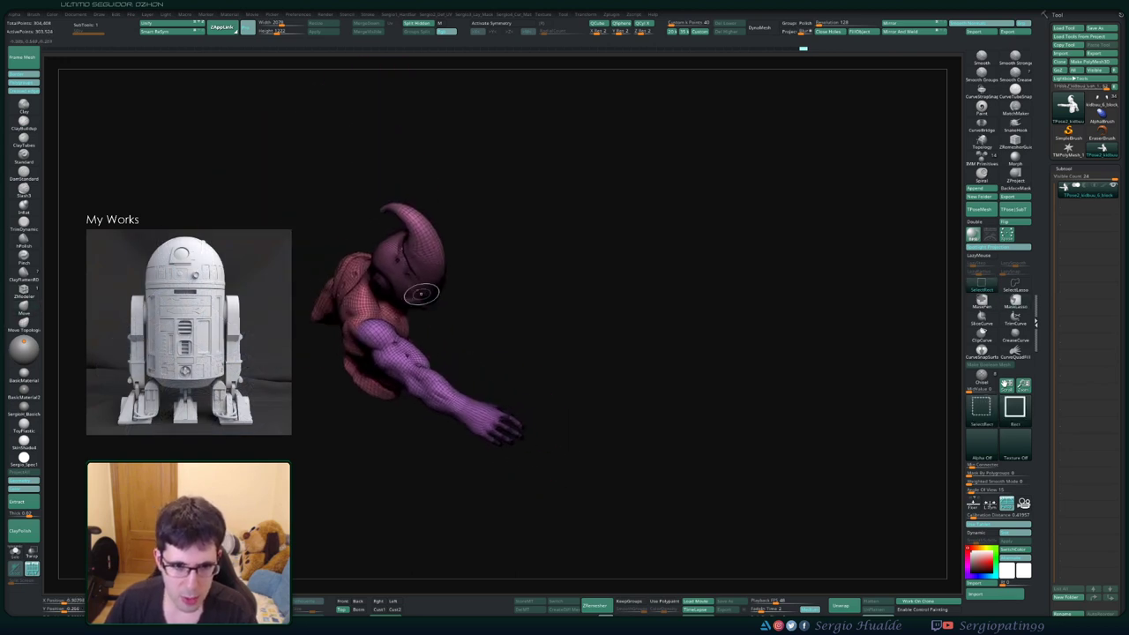
Group an isolated arm section into its own polygroup, unhide all and turn off Polyframe
left_click(415, 353, "ctrl+shift")
mouse_move(574, 355)
left_mouse_down()
mouse_move(592, 276)
mouse_move(436, 502)
left_mouse_up()
key("ctrl+w")
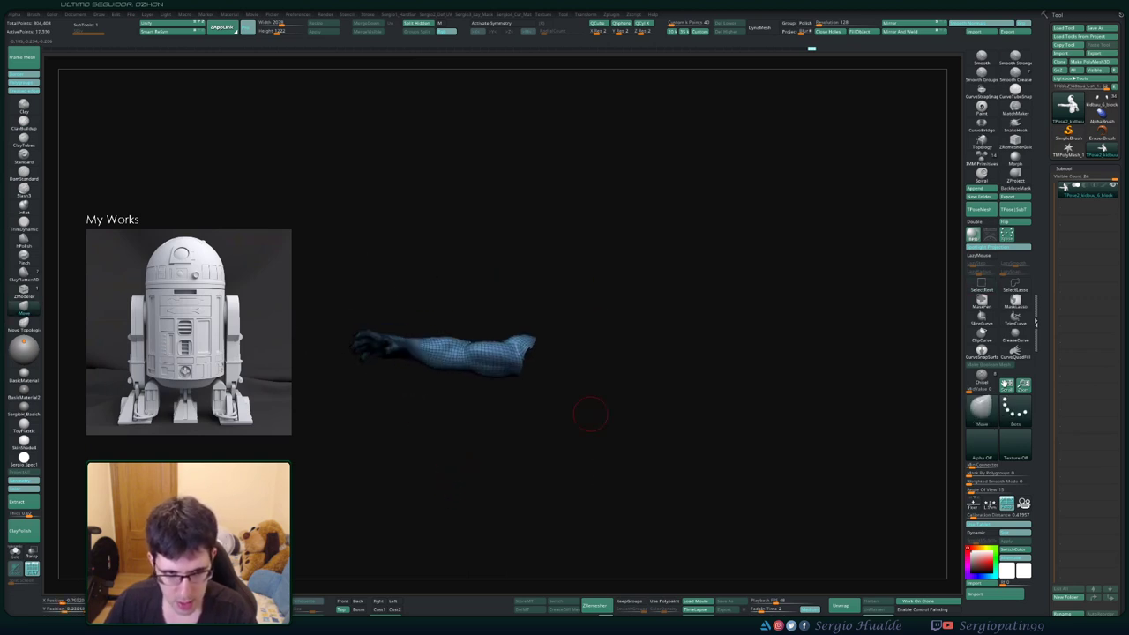
left_click(573, 397, "ctrl+shift")
mouse_move(573, 397)
left_mouse_down()
mouse_move(605, 356)
mouse_move(494, 379)
mouse_move(524, 397)
left_mouse_up()
key("shift+f")
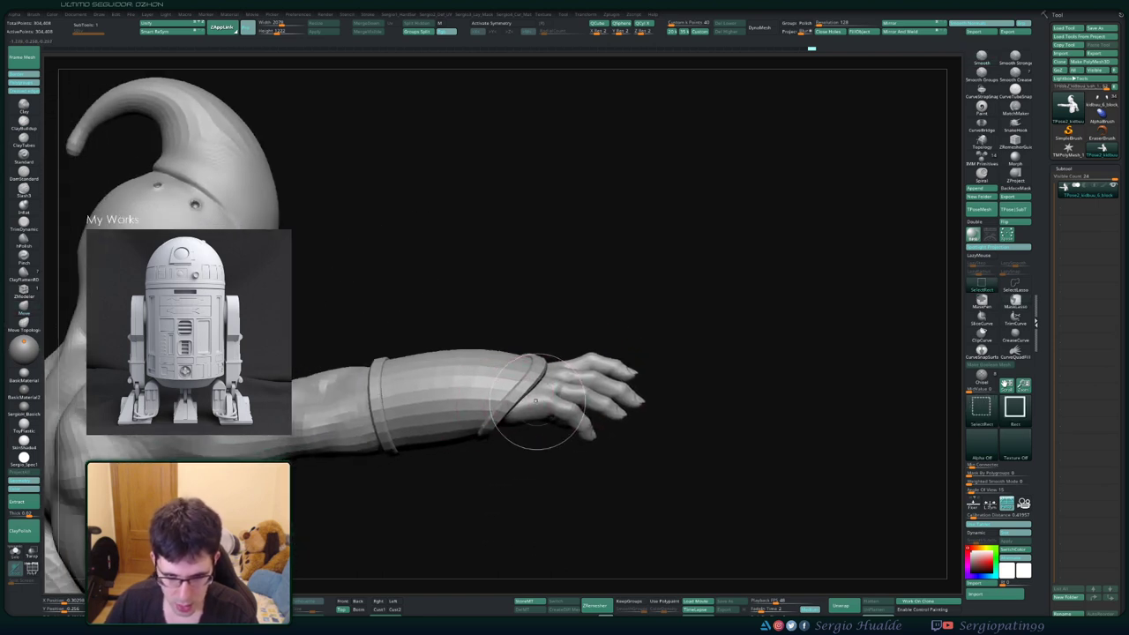
Isolate the arm, set the Transpose pivot at the wrist and bend the hand upward
left_click(546, 406, "ctrl+shift")
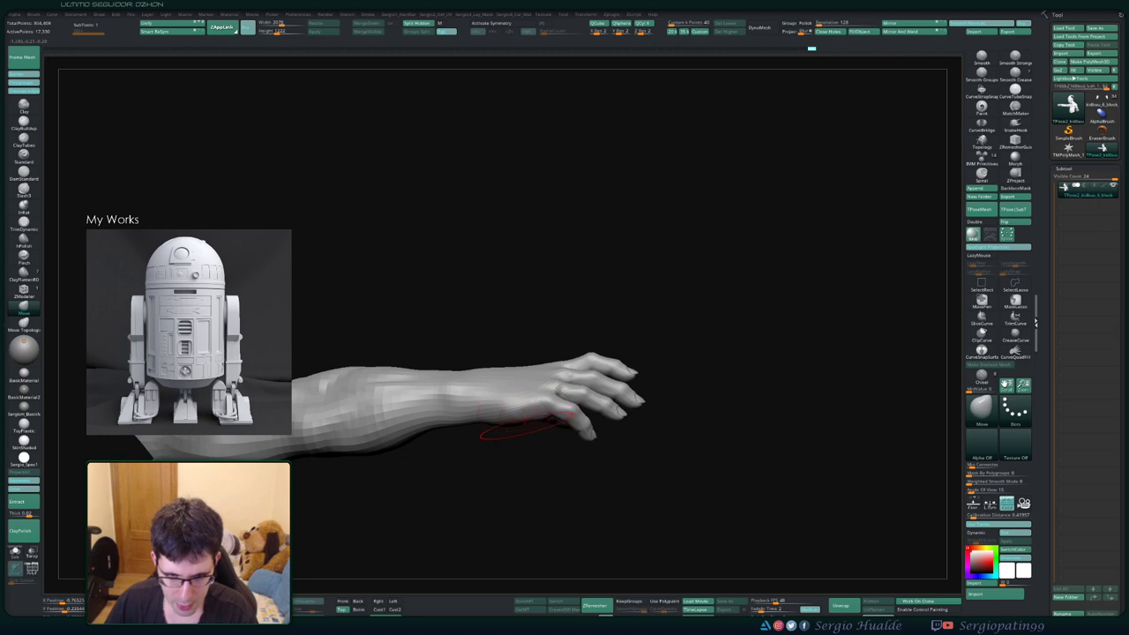
mouse_move(520, 428)
left_mouse_down()
mouse_move(523, 362)
mouse_move(490, 338)
left_mouse_up()
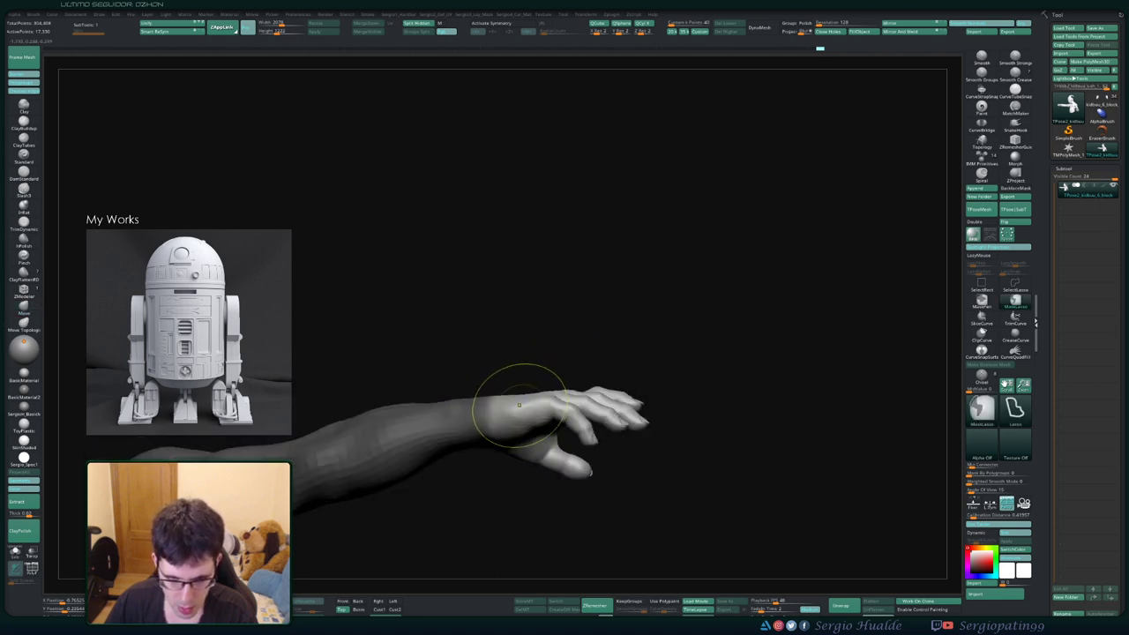
key("w")
left_click(489, 424)
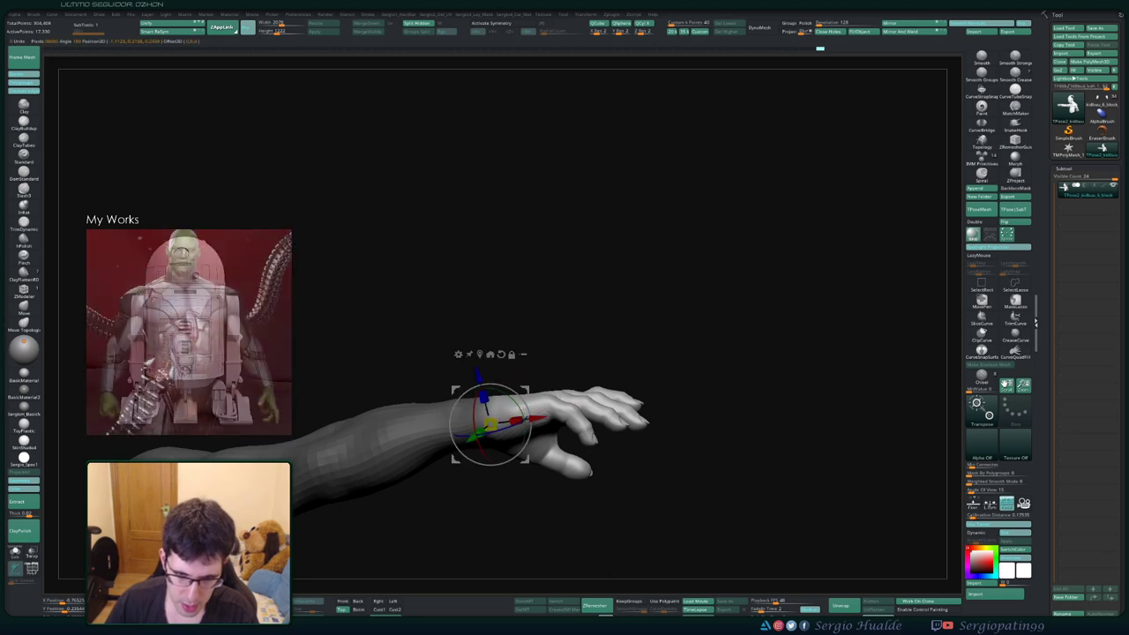
left_click_drag(532, 401, 475, 381)
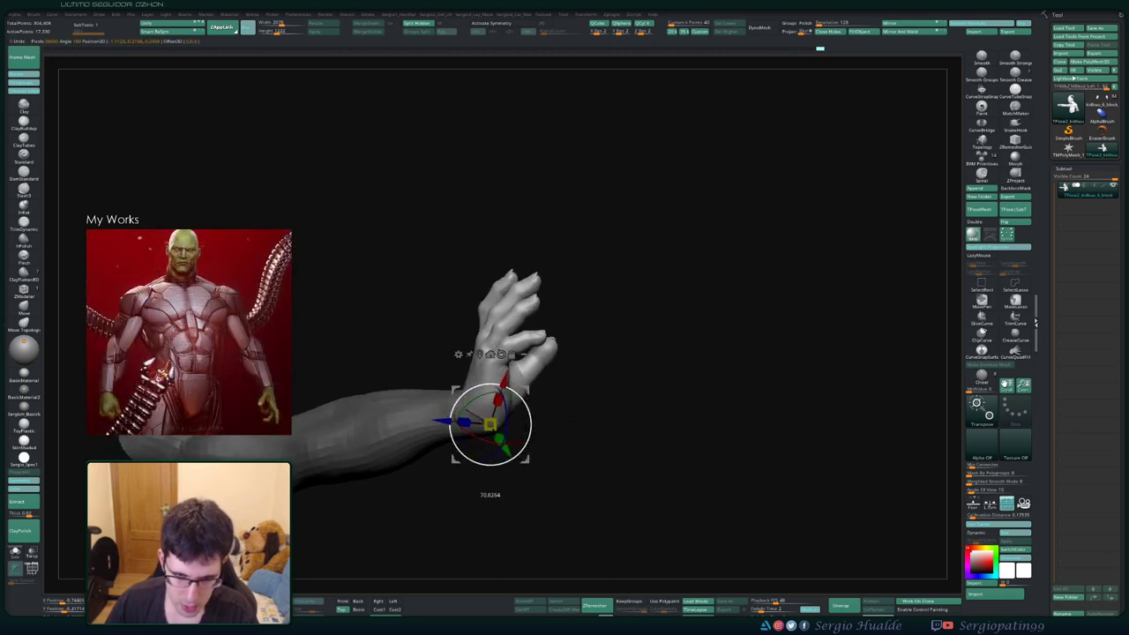
mouse_move(493, 494)
left_mouse_down("ctrl")
mouse_move(529, 520)
mouse_move(540, 481)
left_mouse_up("ctrl")
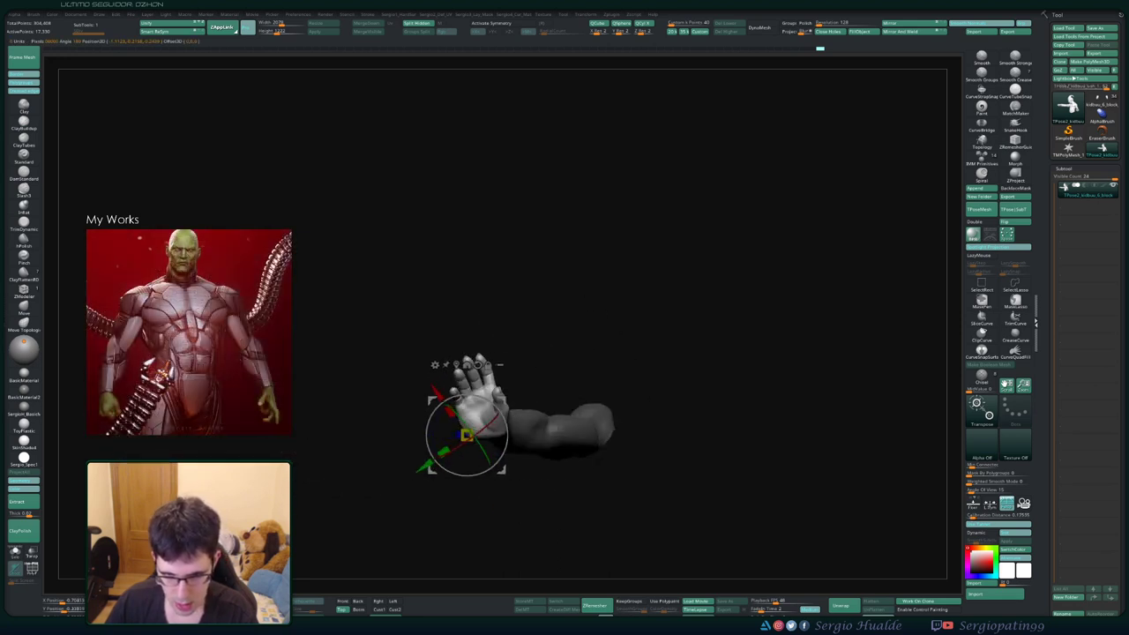
key("q")
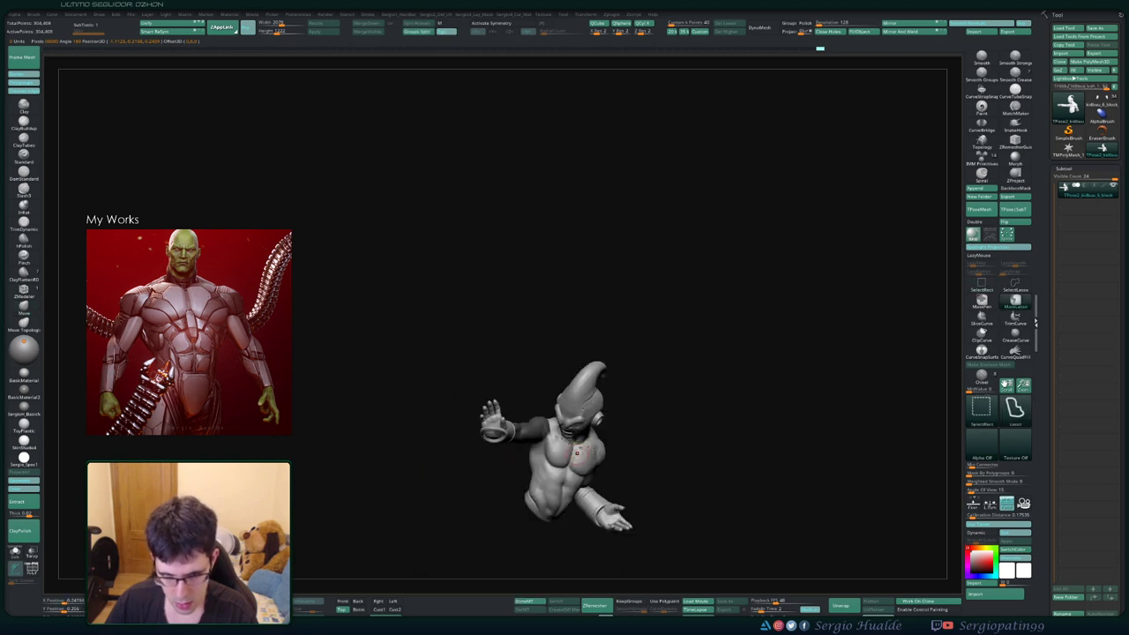
mouse_move(539, 481)
left_mouse_down()
mouse_move(581, 494)
mouse_move(618, 480)
left_mouse_up()
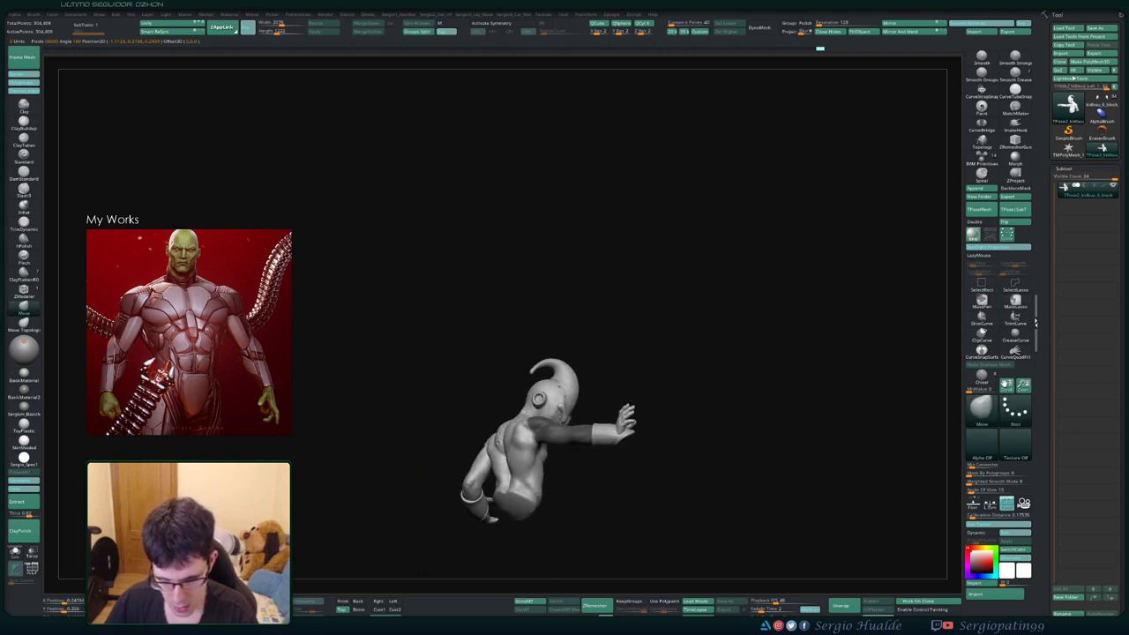
mouse_move(563, 420)
left_mouse_down("alt")
mouse_move(574, 449)
mouse_move(582, 438)
mouse_move(582, 493)
left_mouse_up("alt")
Isolate the hand and rotate it so the palm faces forward, then show the full bust
left_click(575, 454, "ctrl+shift")
key("w")
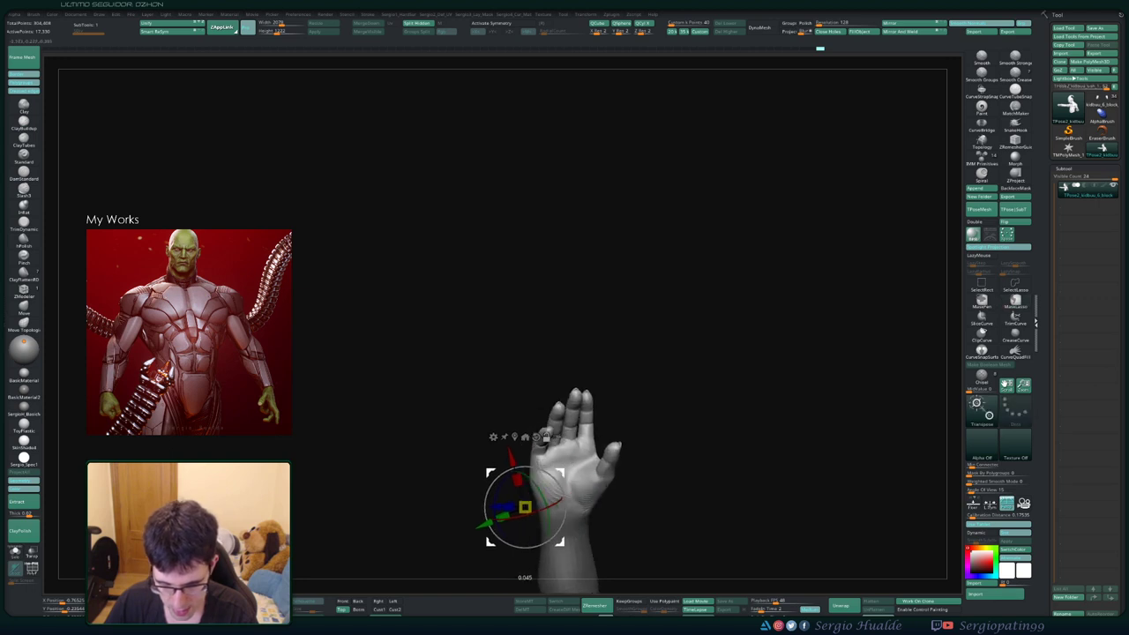
mouse_move(529, 529)
left_mouse_down()
mouse_move(564, 507)
mouse_move(599, 529)
left_mouse_up()
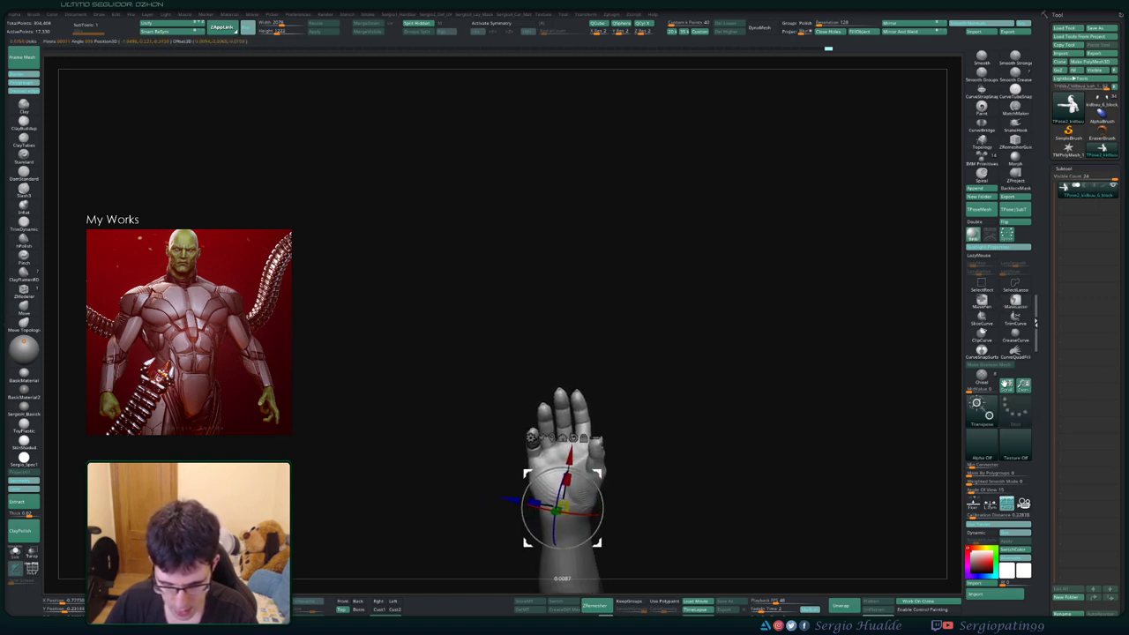
mouse_move(599, 529)
left_mouse_down()
mouse_move(608, 546)
mouse_move(583, 542)
mouse_move(634, 493)
mouse_move(569, 476)
mouse_move(587, 463)
mouse_move(543, 476)
left_mouse_up()
key("q")
mouse_move(574, 420)
left_mouse_down()
mouse_move(582, 476)
mouse_move(617, 489)
mouse_move(633, 464)
mouse_move(591, 453)
mouse_move(617, 458)
mouse_move(582, 520)
mouse_move(592, 483)
left_mouse_up()
left_click(632, 464, "ctrl+shift")
key("w")
left_click(542, 440, "ctrl+shift")
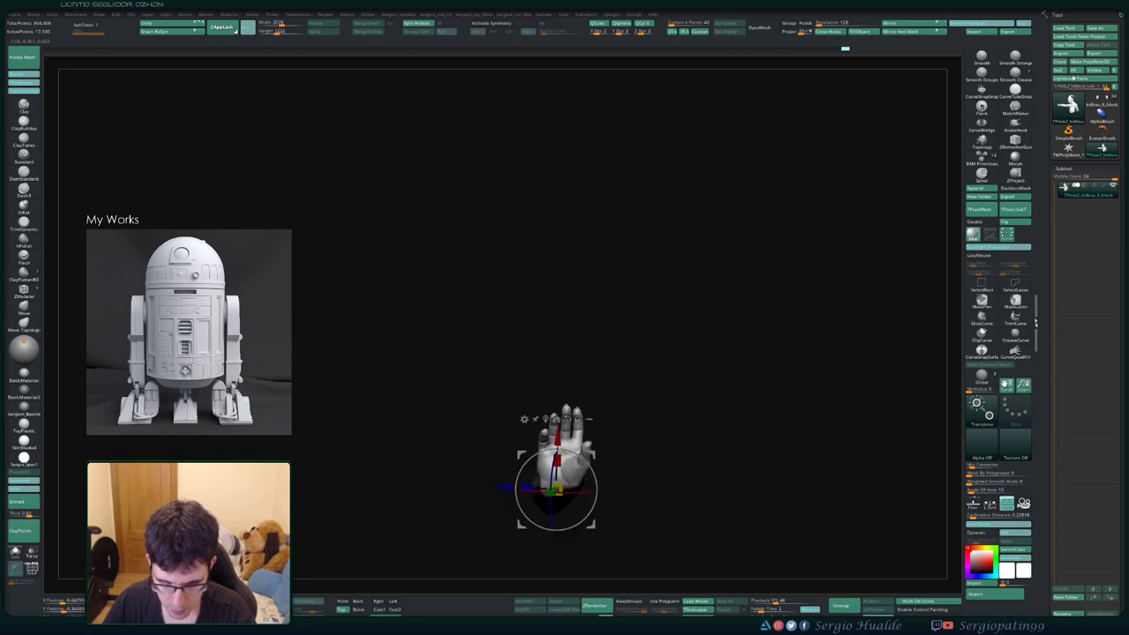
left_click(749, 264, "ctrl+shift")
mouse_move(750, 265)
left_mouse_down()
mouse_move(551, 411)
mouse_move(670, 414)
left_mouse_up()
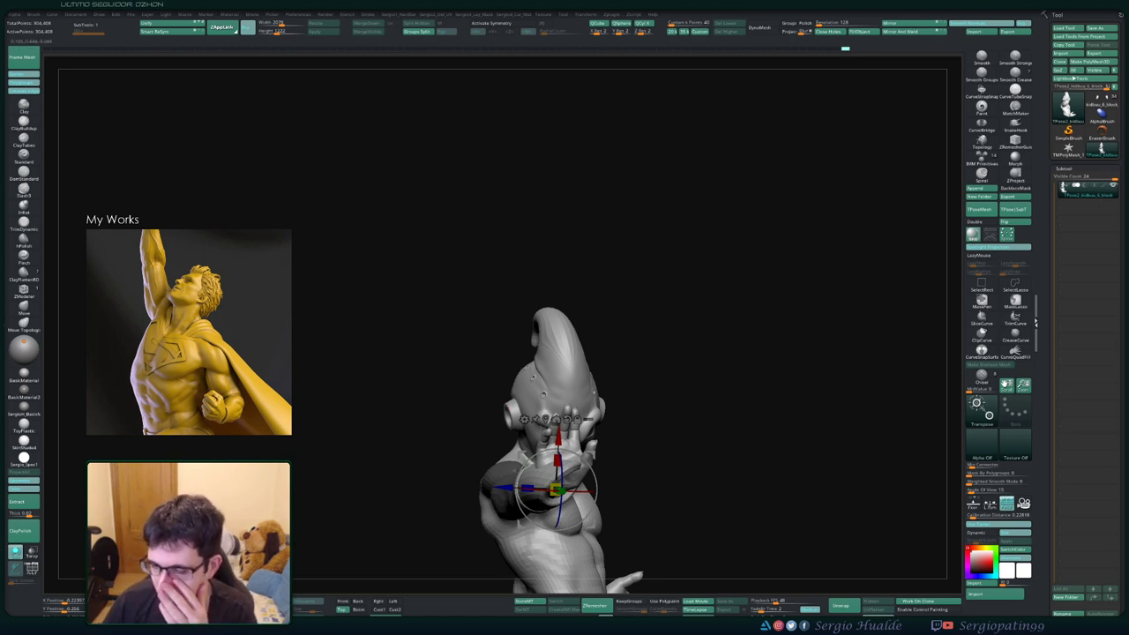
Hide the body and tilt the isolated hand more upright with the gizmo
mouse_move(749, 397)
left_mouse_down()
mouse_move(837, 397)
mouse_move(705, 396)
left_mouse_up()
mouse_move(529, 403)
left_mouse_down()
mouse_move(605, 403)
mouse_move(617, 415)
left_mouse_up()
key("w")
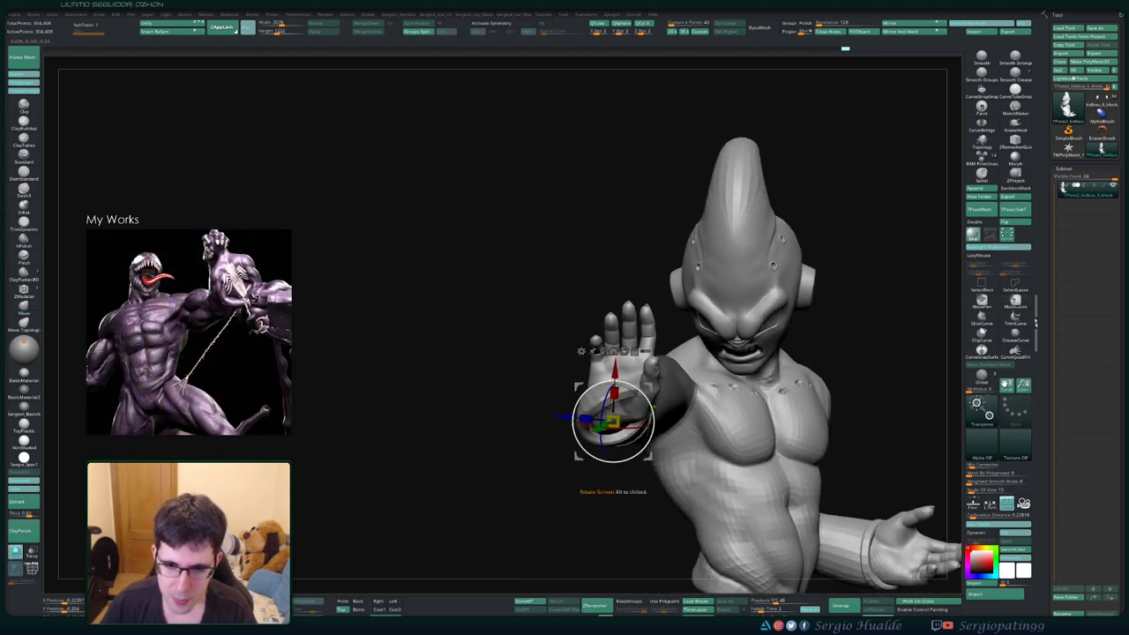
left_click(622, 335, "ctrl+shift")
mouse_move(613, 459)
left_mouse_down()
mouse_move(610, 379)
mouse_move(599, 379)
left_mouse_up()
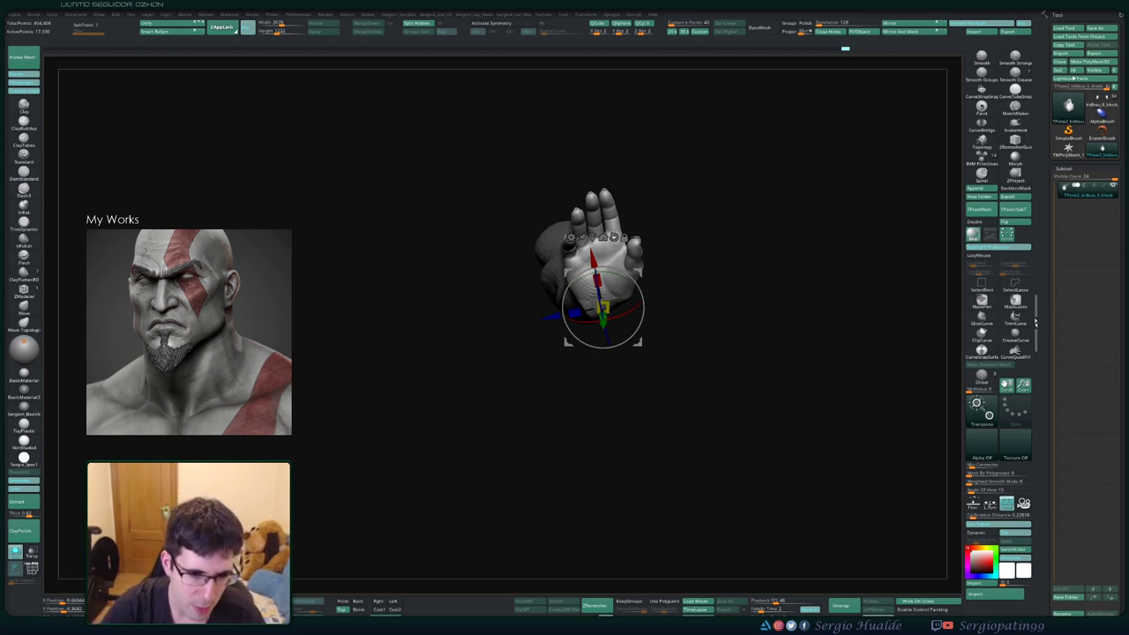
left_click_drag(639, 335, 608, 366)
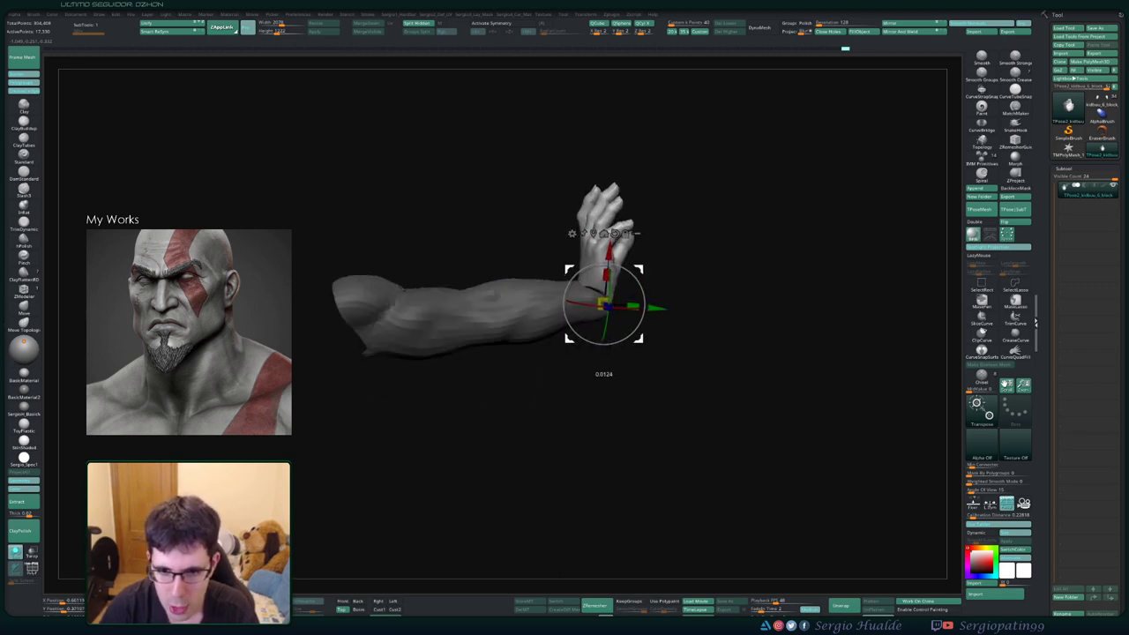
left_click_drag(617, 309, 642, 305)
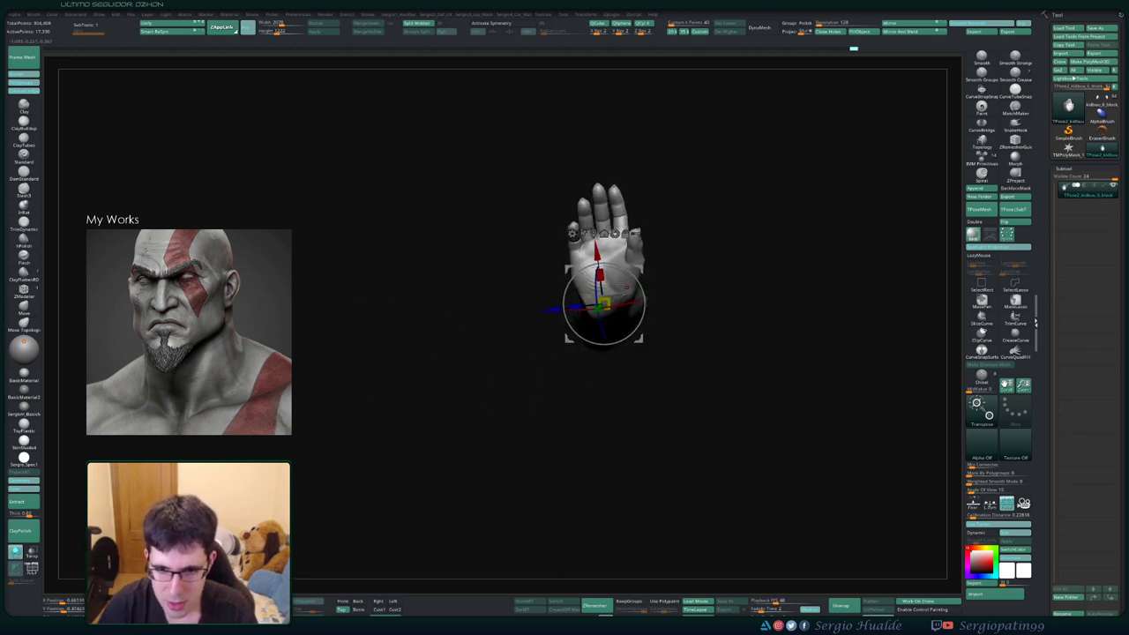
Make the hand the active subtool and unhide the rest of the body
key("q")
left_click_drag(529, 322, 617, 319)
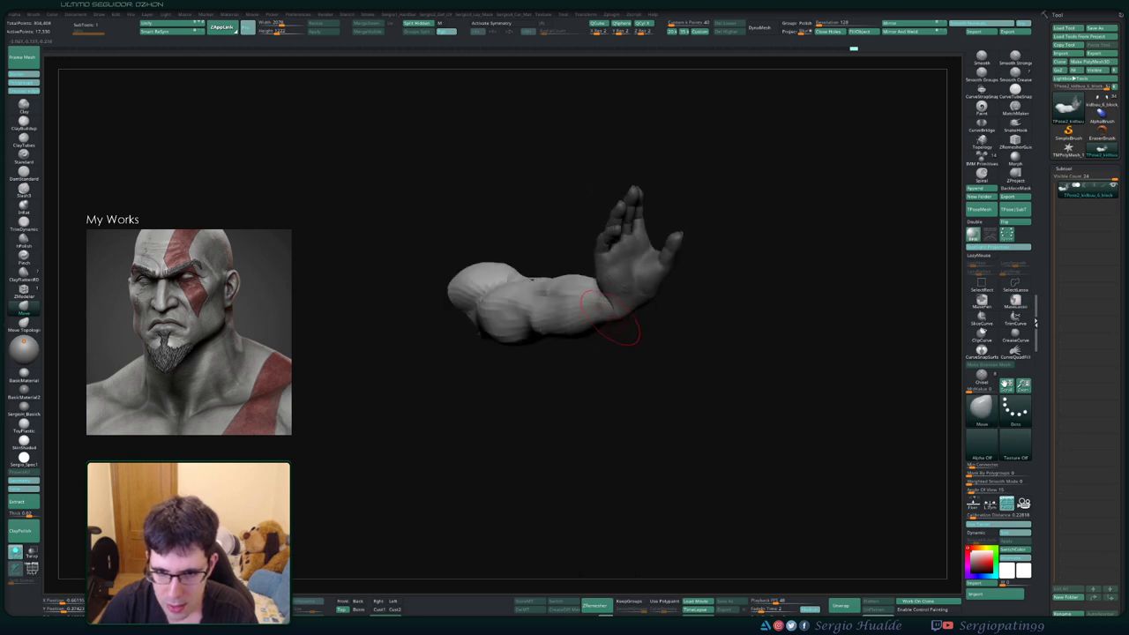
mouse_move(615, 330)
left_mouse_down()
mouse_move(603, 330)
mouse_move(634, 334)
left_mouse_up()
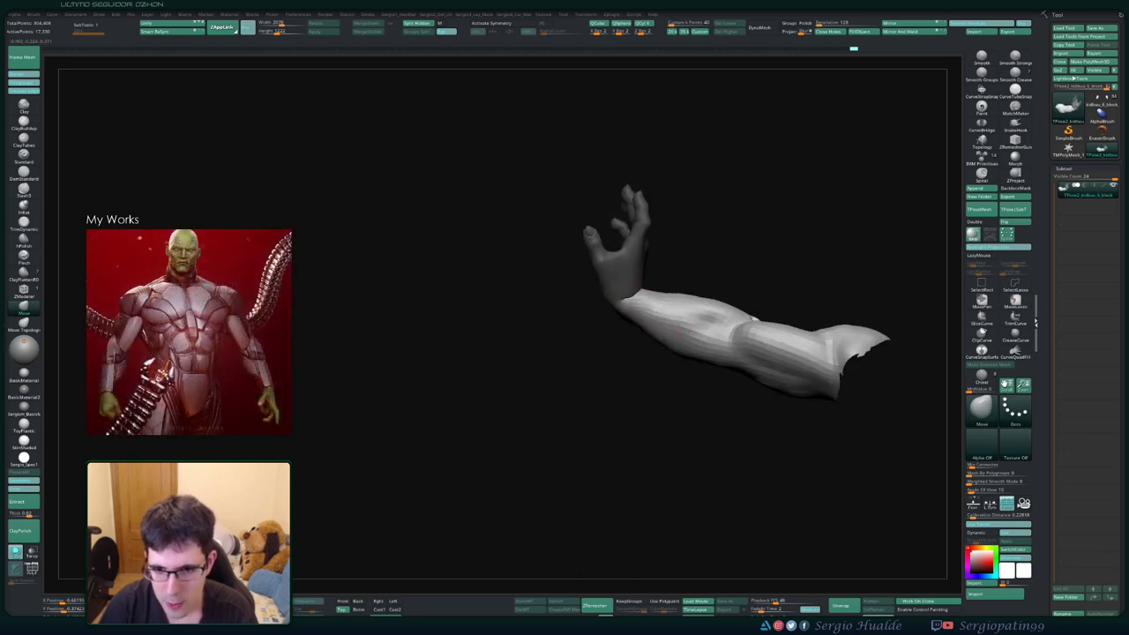
left_click_drag(668, 300, 679, 335)
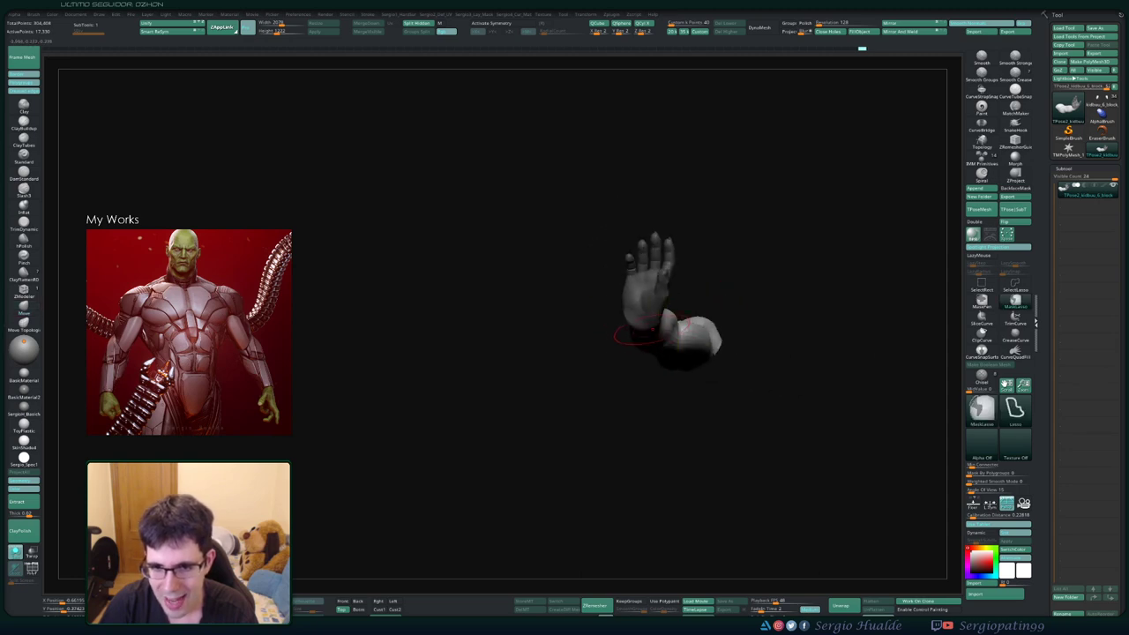
left_click(670, 308, "alt")
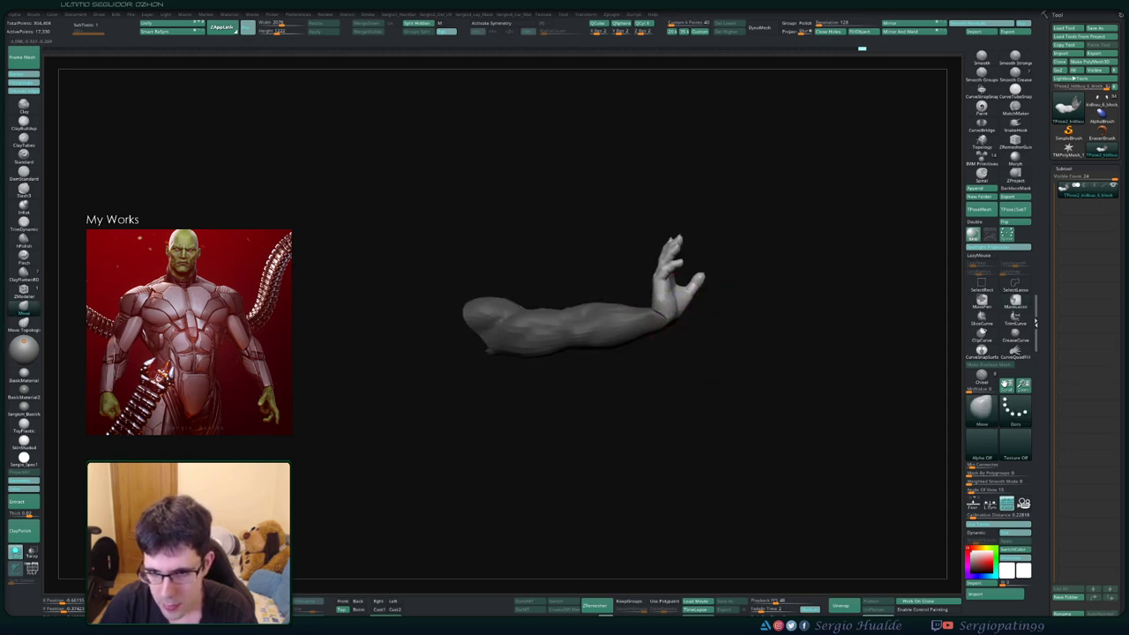
mouse_move(687, 333)
left_mouse_down()
mouse_move(642, 327)
mouse_move(608, 383)
mouse_move(679, 382)
mouse_move(657, 357)
left_mouse_up()
left_click(664, 368, "ctrl+shift")
Select the wristband subtool and scale it with the gizmo to fit the forearm
key("w")
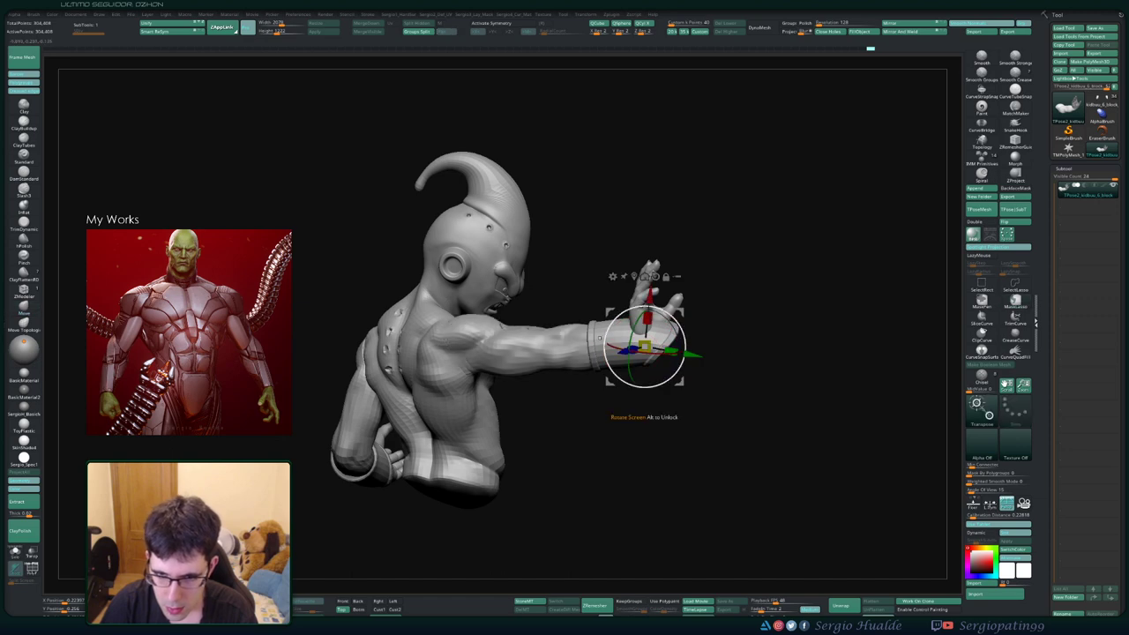
left_click(652, 335, "alt")
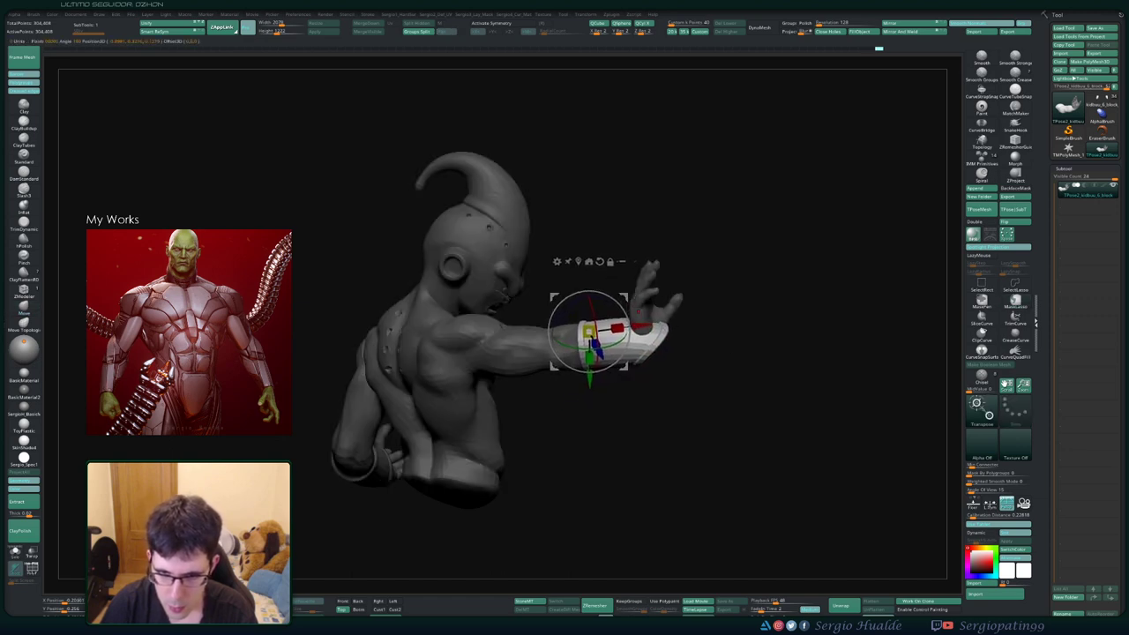
key("q")
right_click_drag(644, 329, 635, 335)
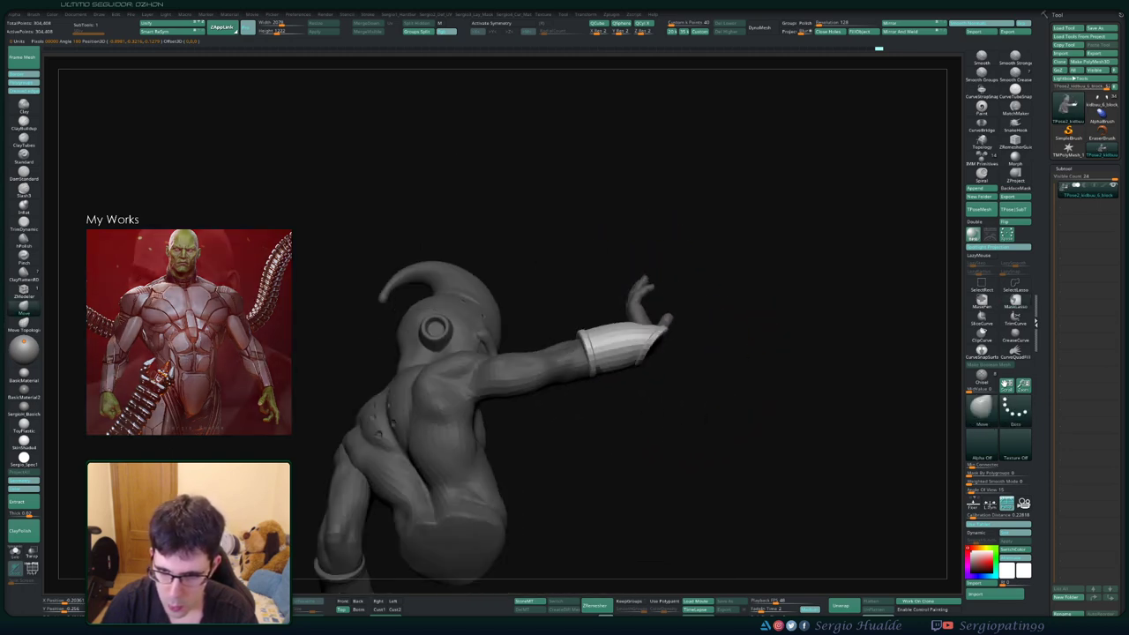
key("w")
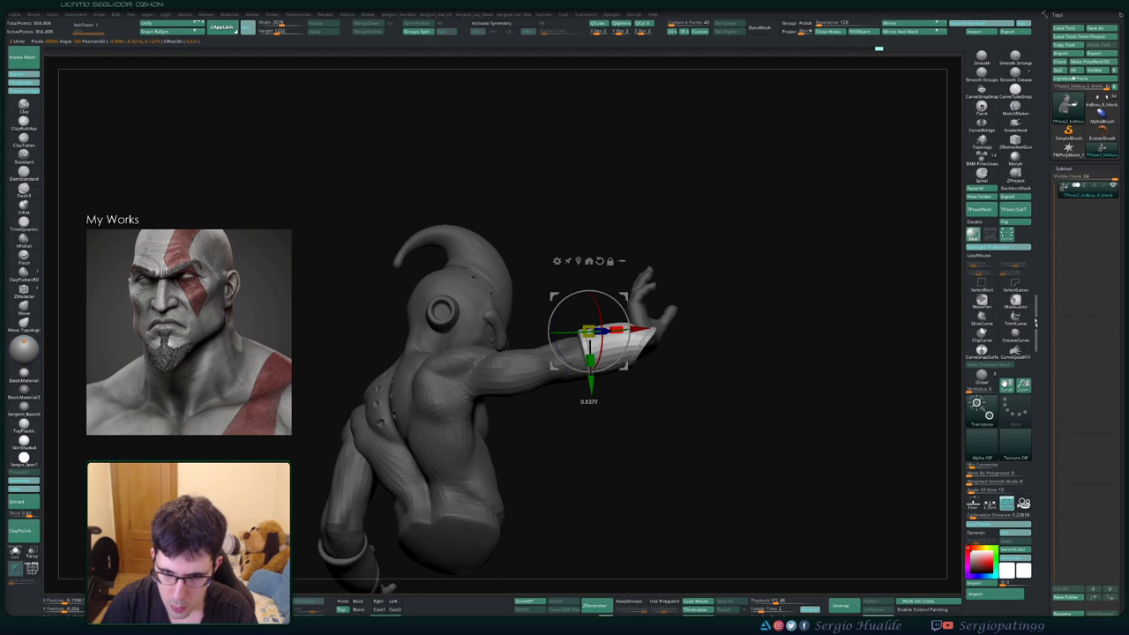
left_click_drag(617, 329, 607, 330)
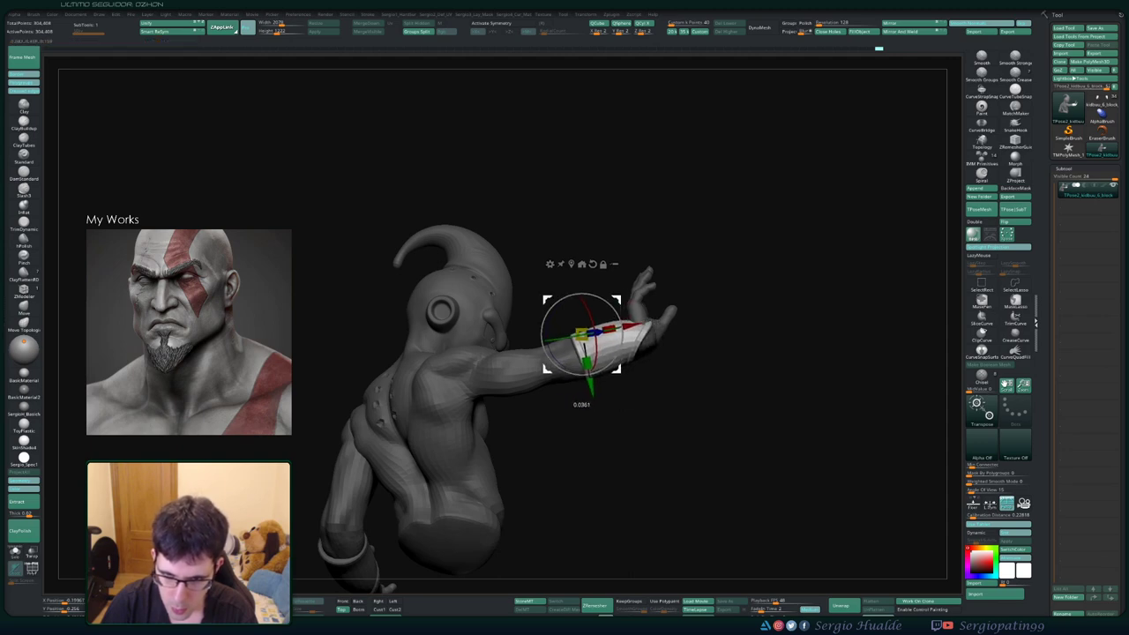
Lasso-mask around the wristband, invert the mask, and reposition the band at the wrist
key("q")
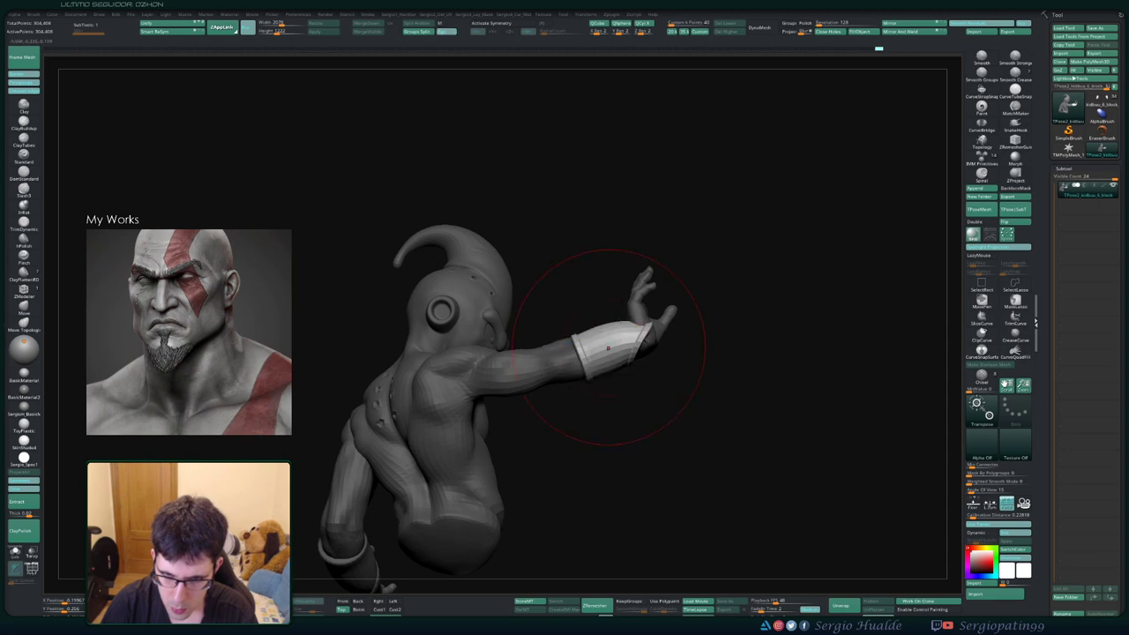
left_click_drag(723, 352, 784, 352)
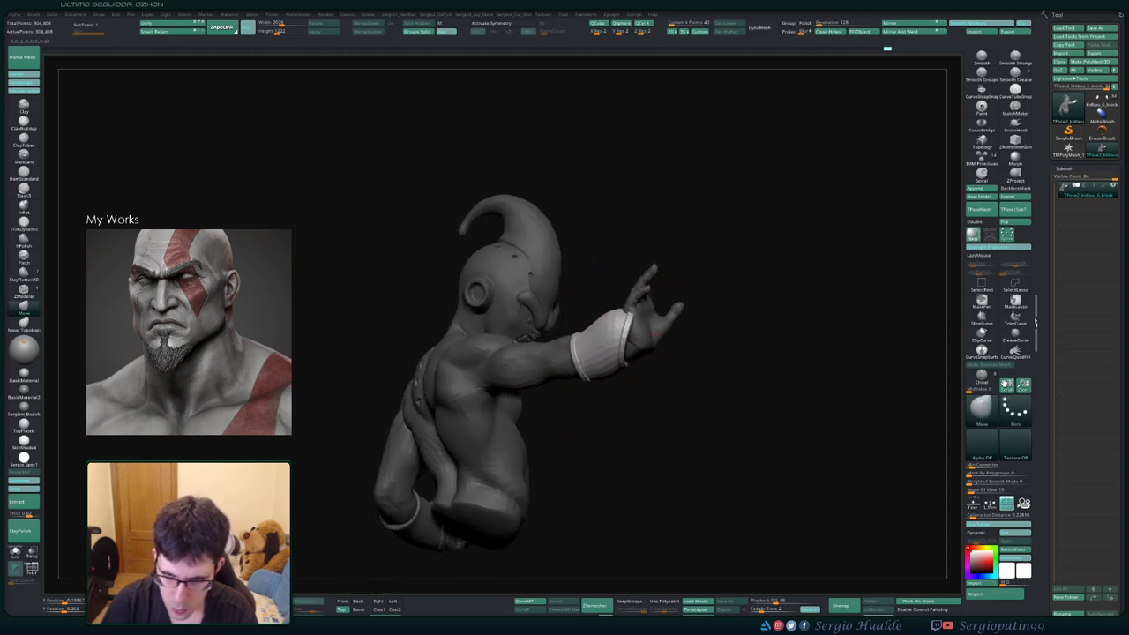
left_click_drag(661, 357, 651, 361)
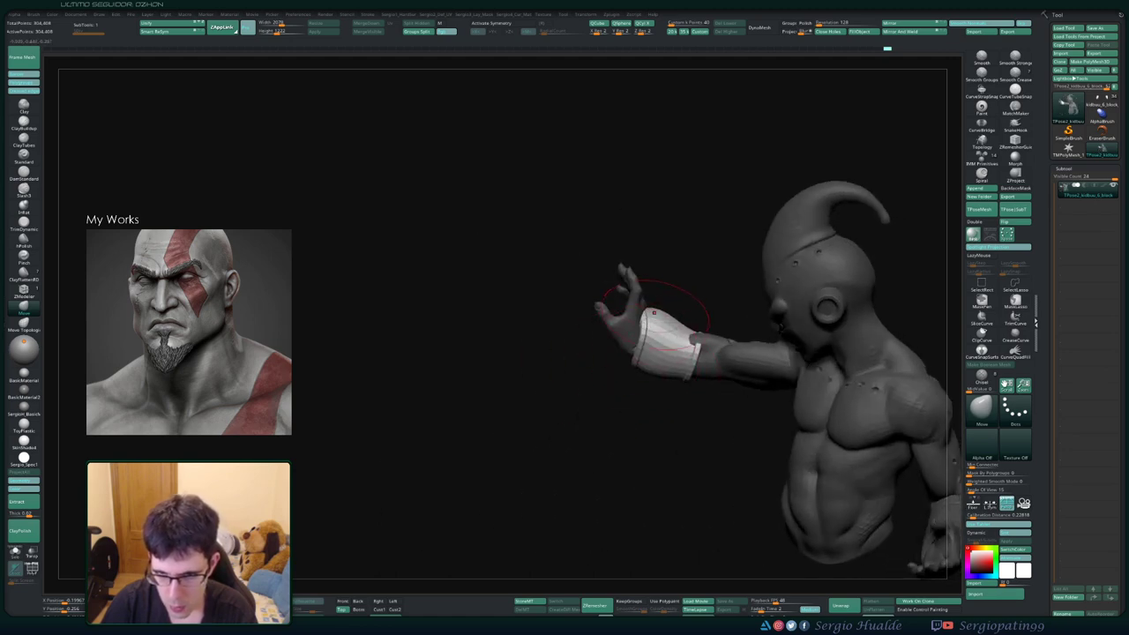
right_click_drag(653, 312, 656, 321)
key("ctrl")
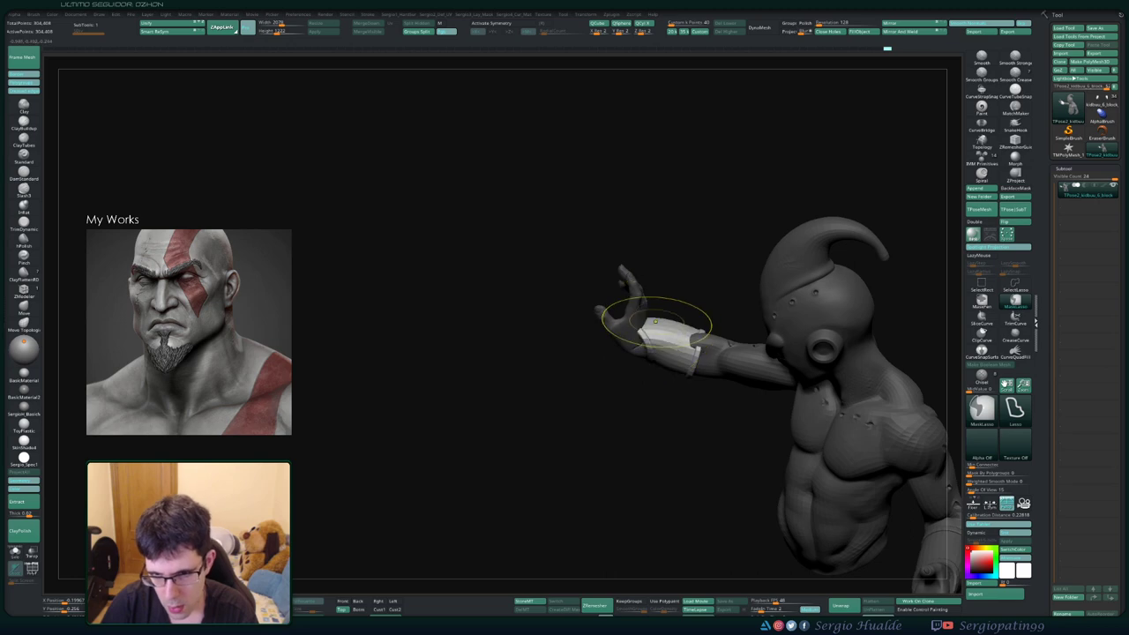
right_click_drag(655, 320, 683, 333)
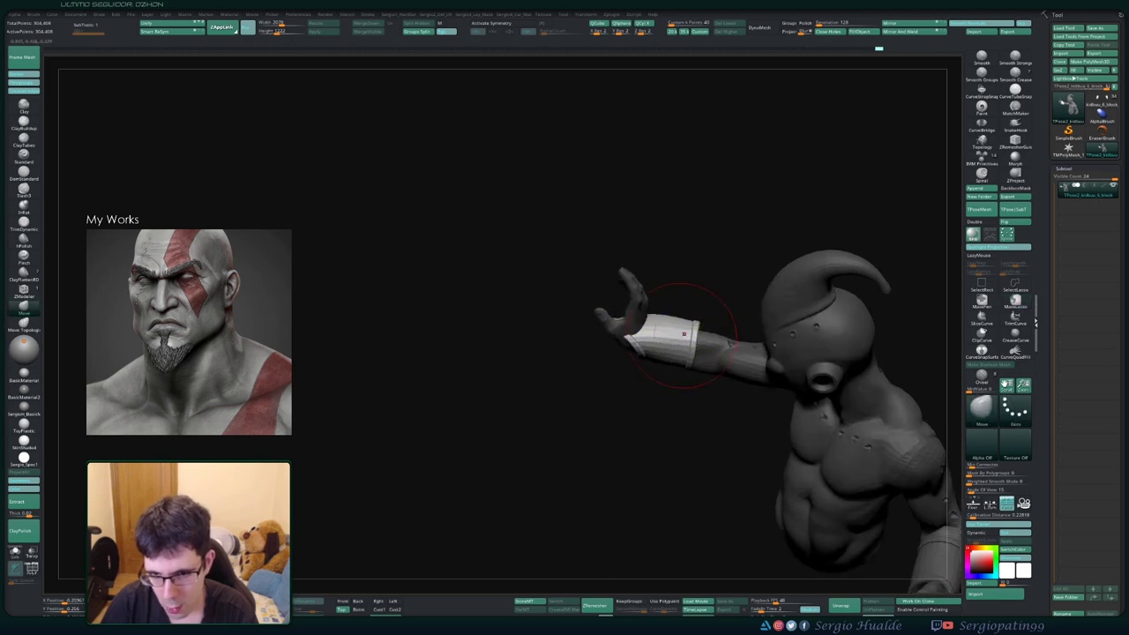
key("ctrl+i")
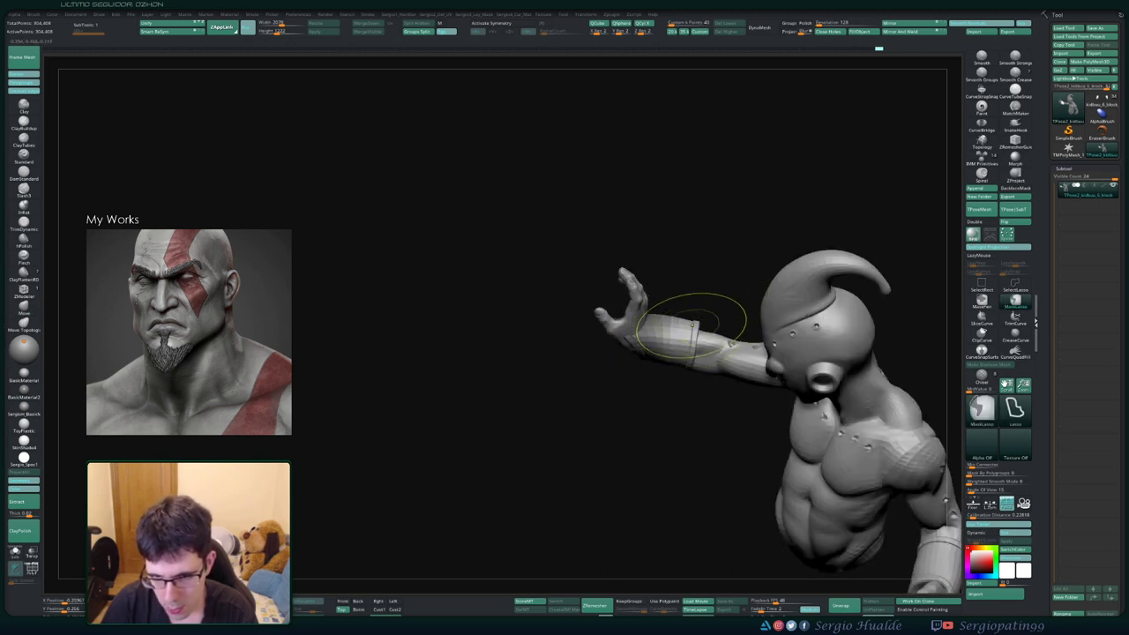
key("ctrl+i")
mouse_move(693, 322)
right_mouse_down()
mouse_move(705, 328)
mouse_move(655, 327)
right_mouse_up()
key("w")
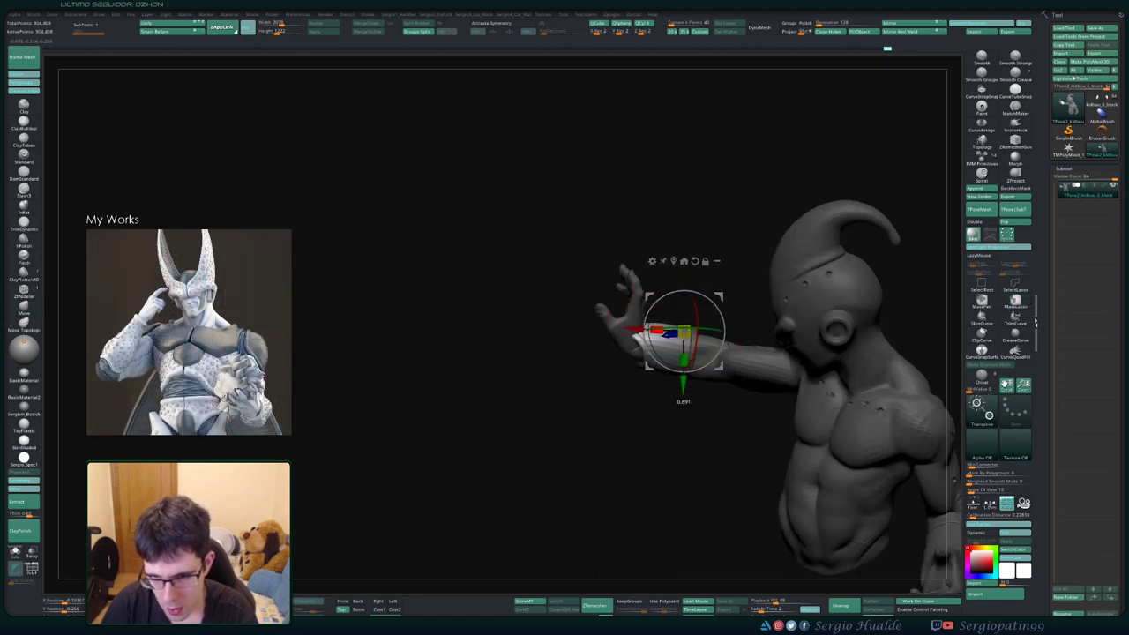
key("q")
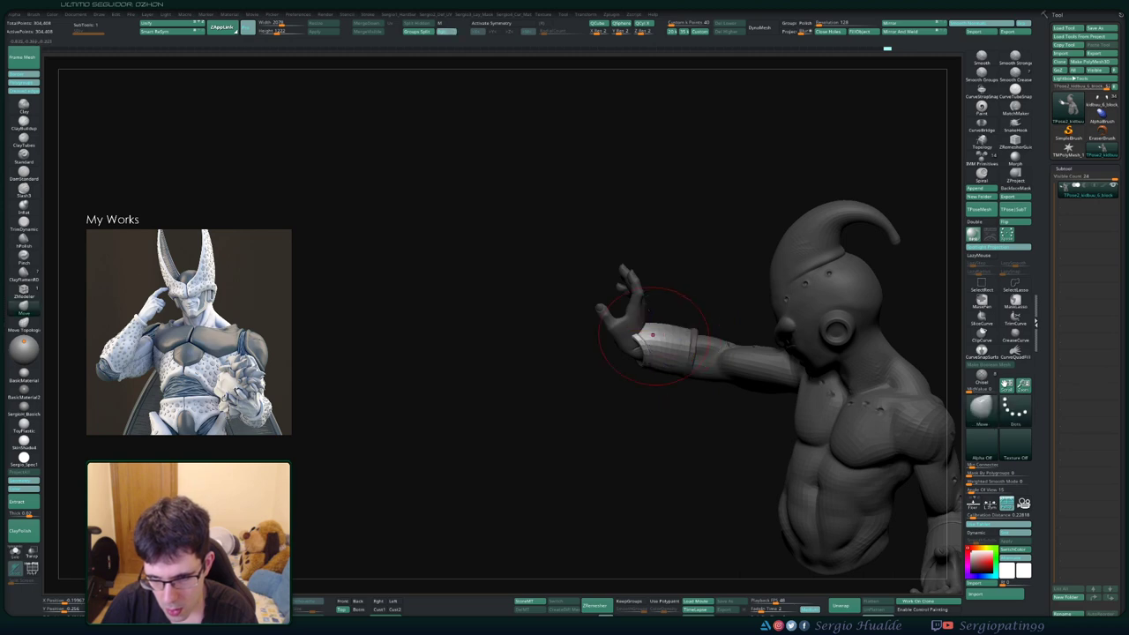
mouse_move(646, 336)
right_mouse_down()
mouse_move(655, 332)
mouse_move(627, 357)
mouse_move(604, 323)
mouse_move(617, 275)
mouse_move(609, 286)
mouse_move(635, 284)
mouse_move(618, 324)
right_mouse_up()
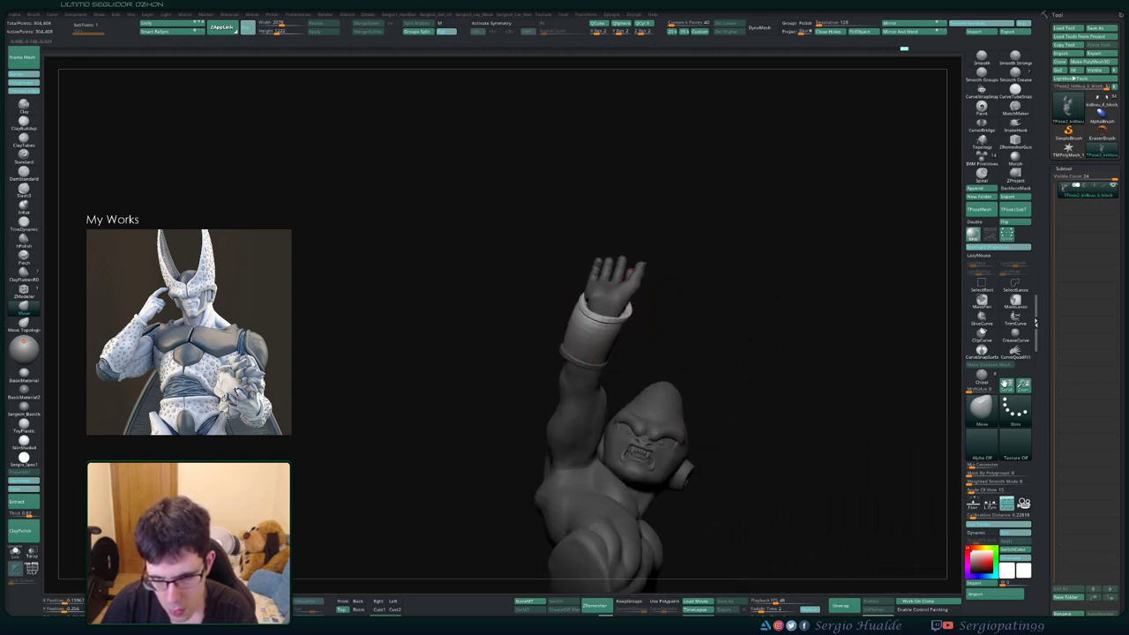
Show the polygon wireframe and place the Transpose gizmo along the wristband to resize it
right_click_drag(622, 281, 599, 291)
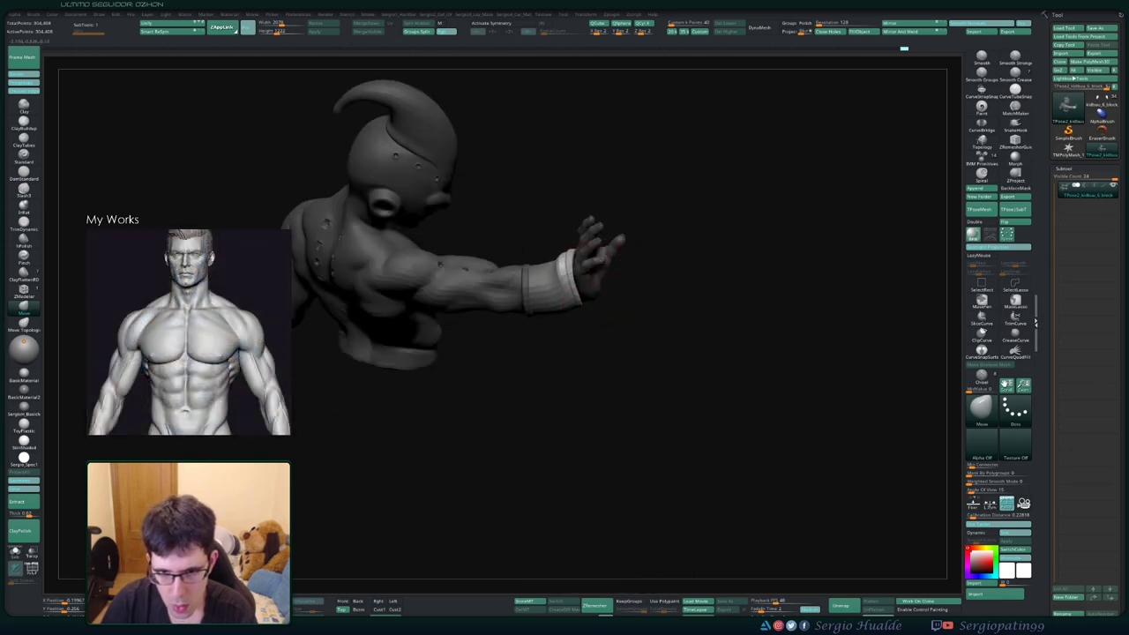
key("shift+f")
mouse_move(558, 262)
right_mouse_down()
mouse_move(553, 281)
mouse_move(529, 252)
mouse_move(575, 333)
mouse_move(600, 317)
mouse_move(561, 326)
mouse_move(559, 340)
mouse_move(604, 339)
right_mouse_up()
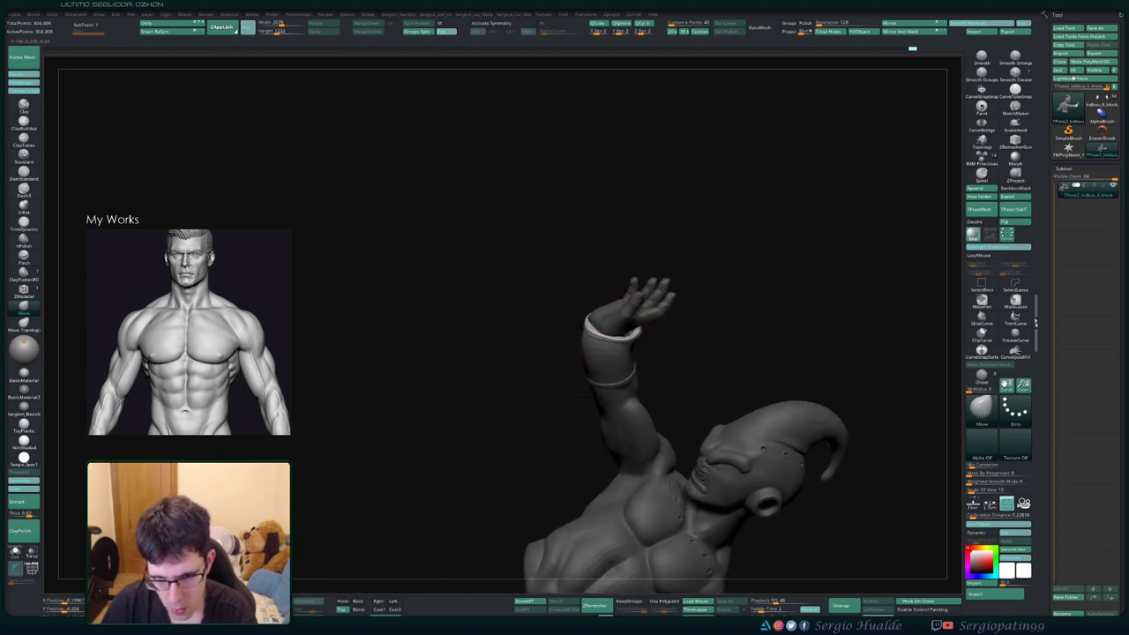
mouse_move(628, 300)
left_mouse_down()
mouse_move(629, 365)
mouse_move(608, 344)
left_mouse_up()
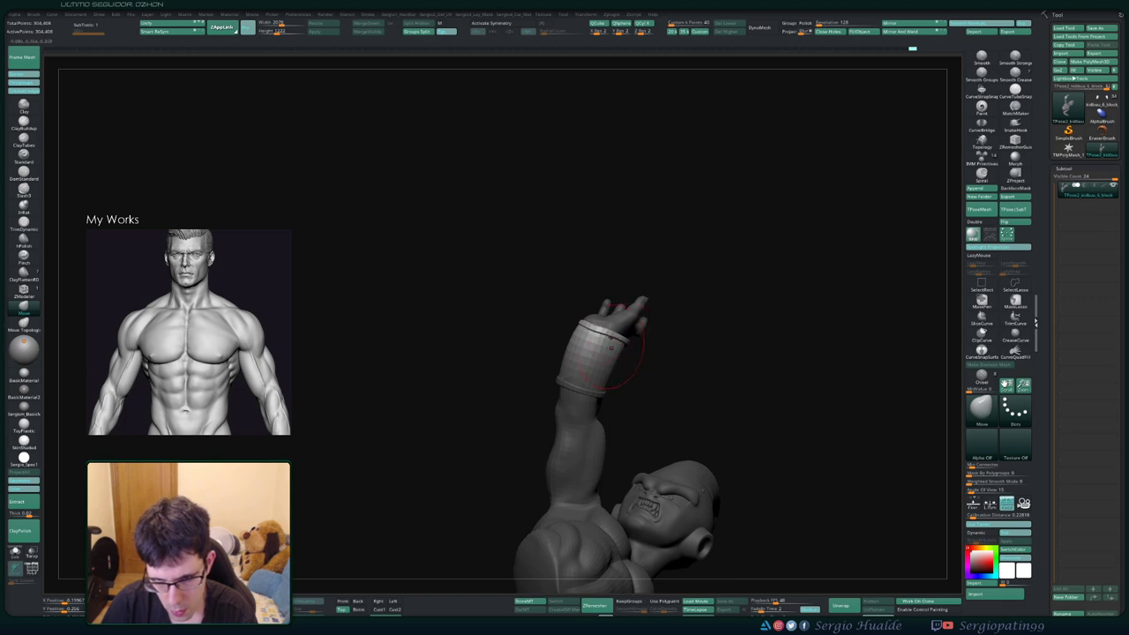
left_click_drag(610, 347, 620, 350)
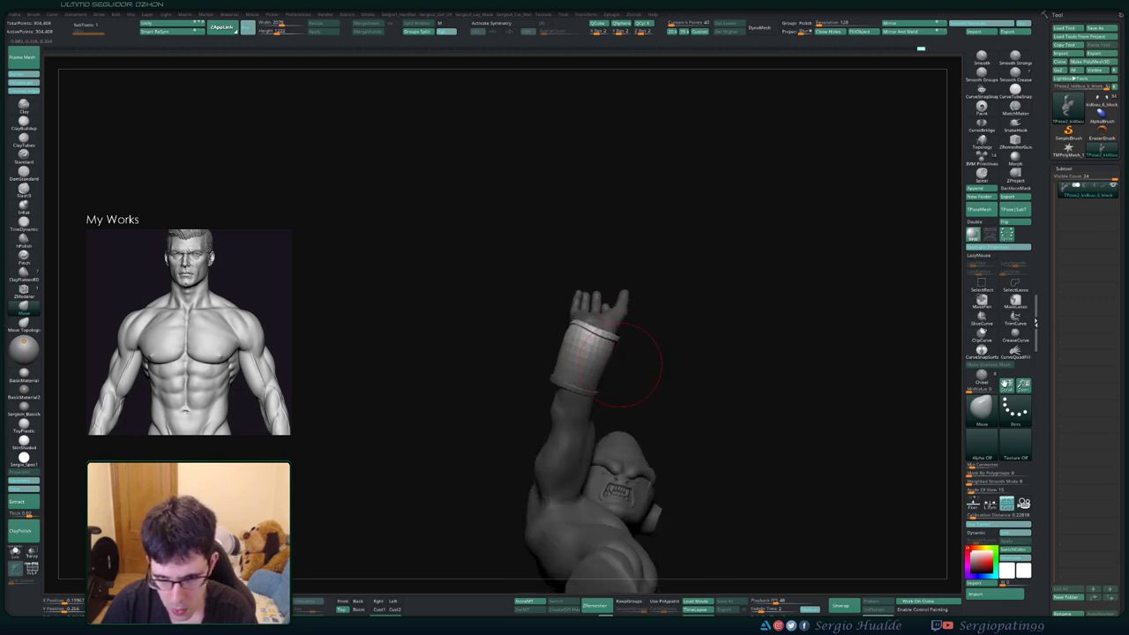
key("w")
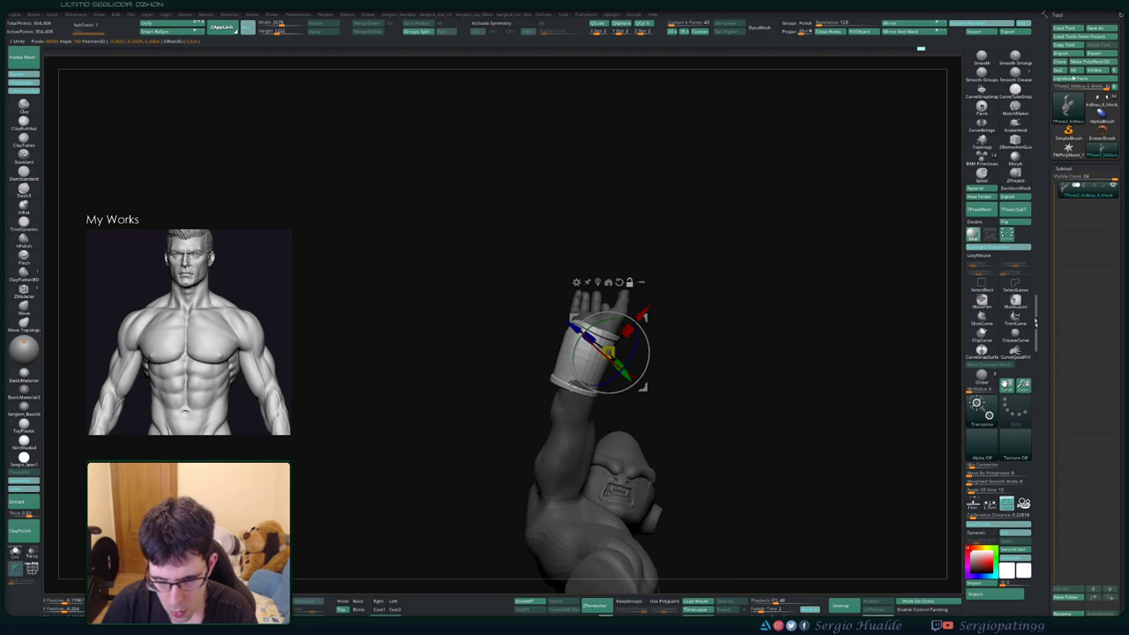
left_click_drag(642, 315, 587, 445)
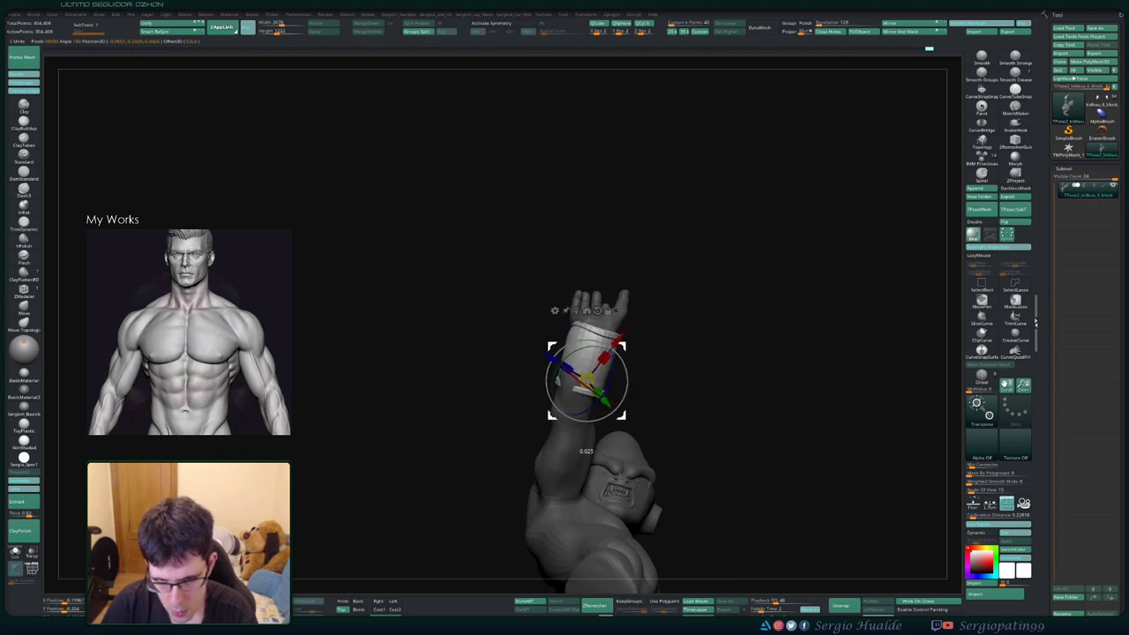
Switch to the Smooth brush (BST) and zoom in on the wristband and hand
left_click_drag(548, 418, 600, 380)
key("q")
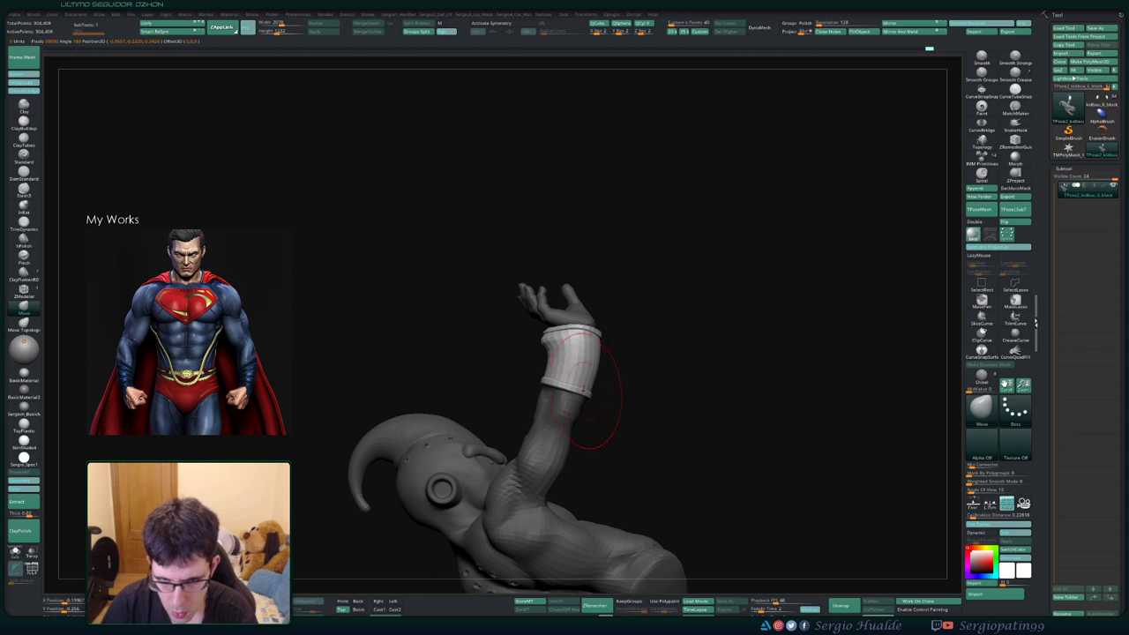
left_click_drag(584, 389, 580, 365)
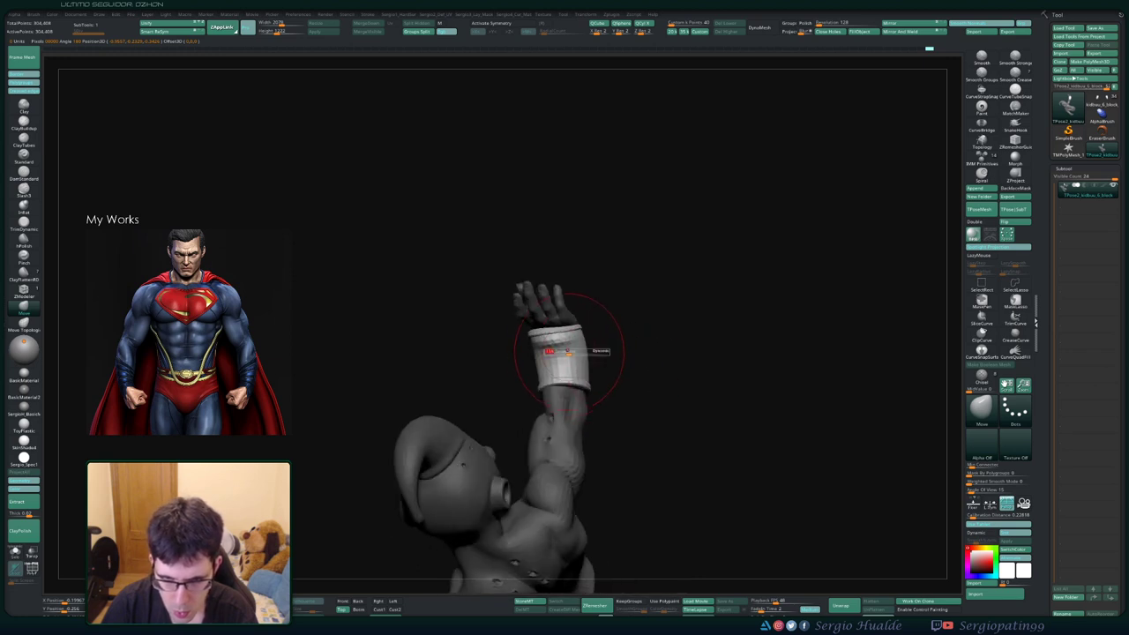
key("b")
key("s")
key("t")
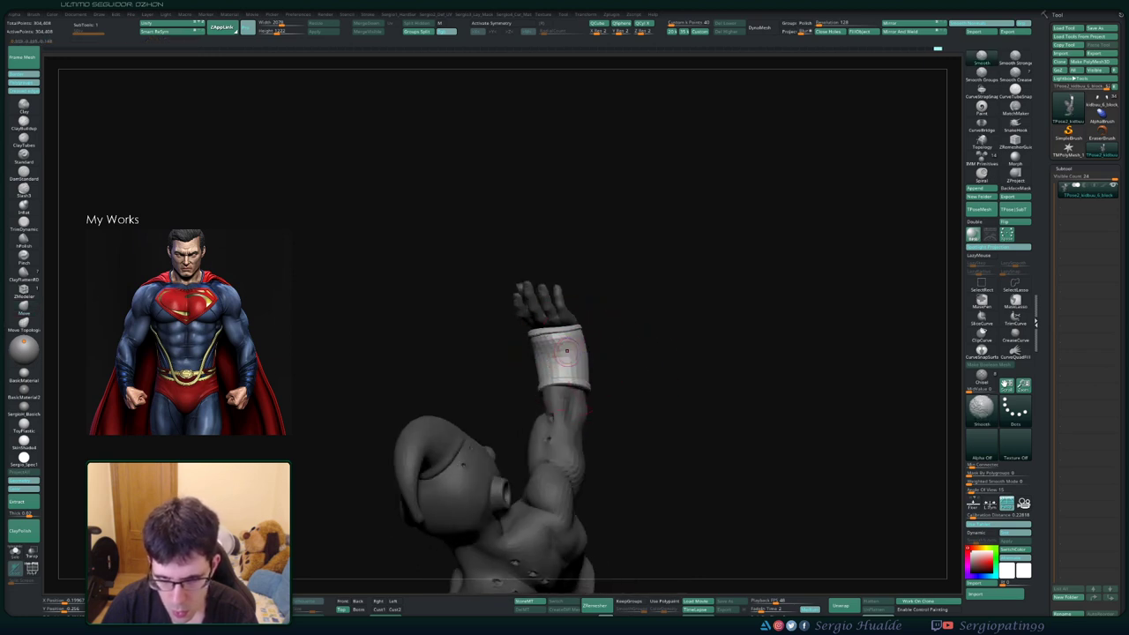
mouse_move(566, 350)
left_mouse_down()
mouse_move(590, 357)
mouse_move(569, 375)
mouse_move(568, 337)
mouse_move(494, 370)
mouse_move(546, 313)
mouse_move(527, 319)
left_mouse_up()
key("b")
key("m")
key("v")
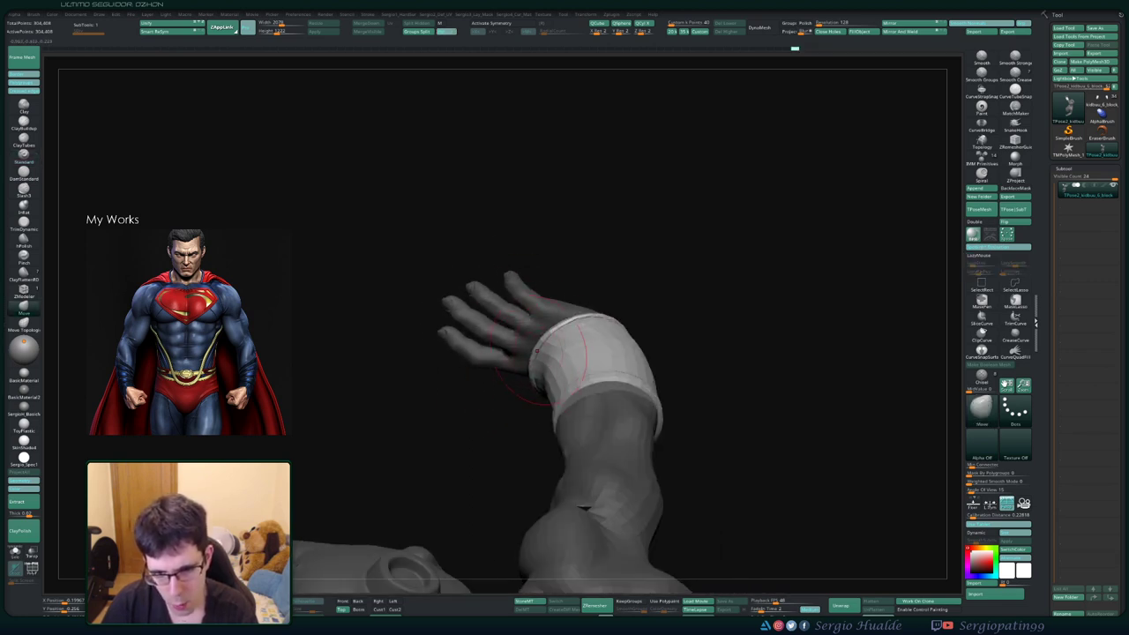
left_click_drag(547, 354, 549, 378)
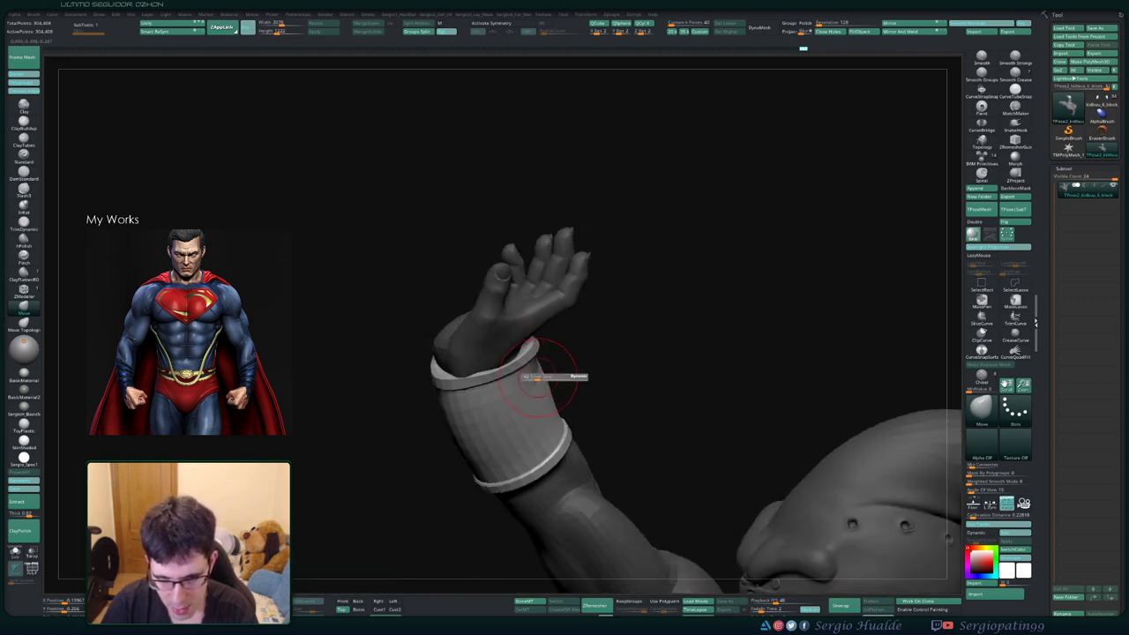
left_click_drag(536, 379, 547, 387)
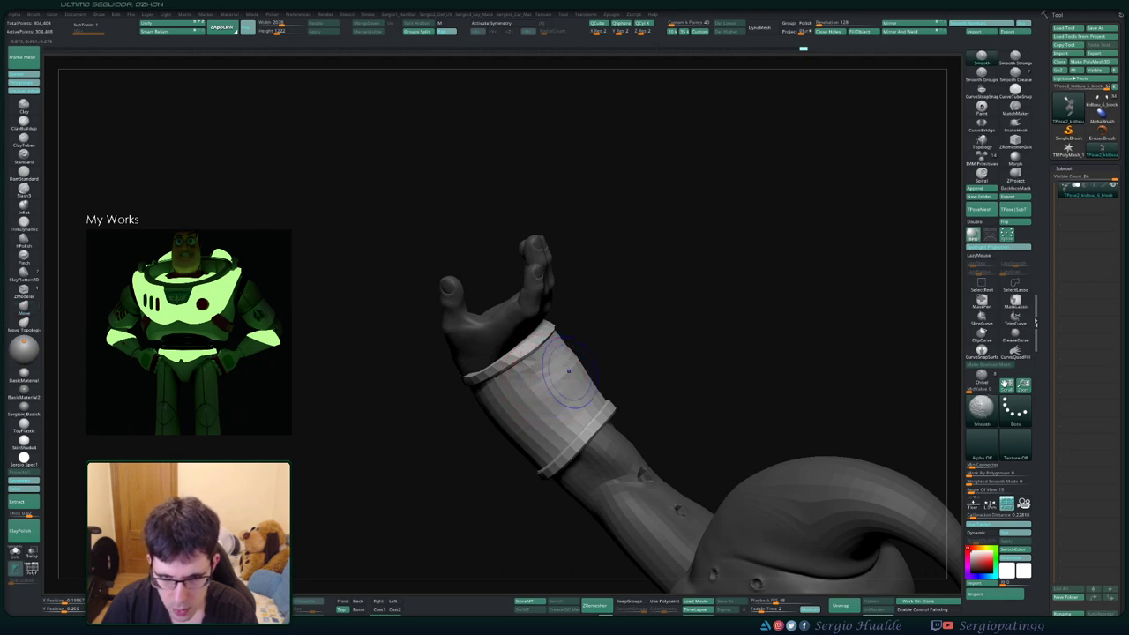
mouse_move(547, 387)
left_mouse_down()
mouse_move(579, 352)
mouse_move(582, 375)
mouse_move(564, 381)
mouse_move(522, 328)
mouse_move(543, 353)
mouse_move(526, 364)
mouse_move(545, 339)
mouse_move(564, 346)
mouse_move(517, 379)
left_mouse_up()
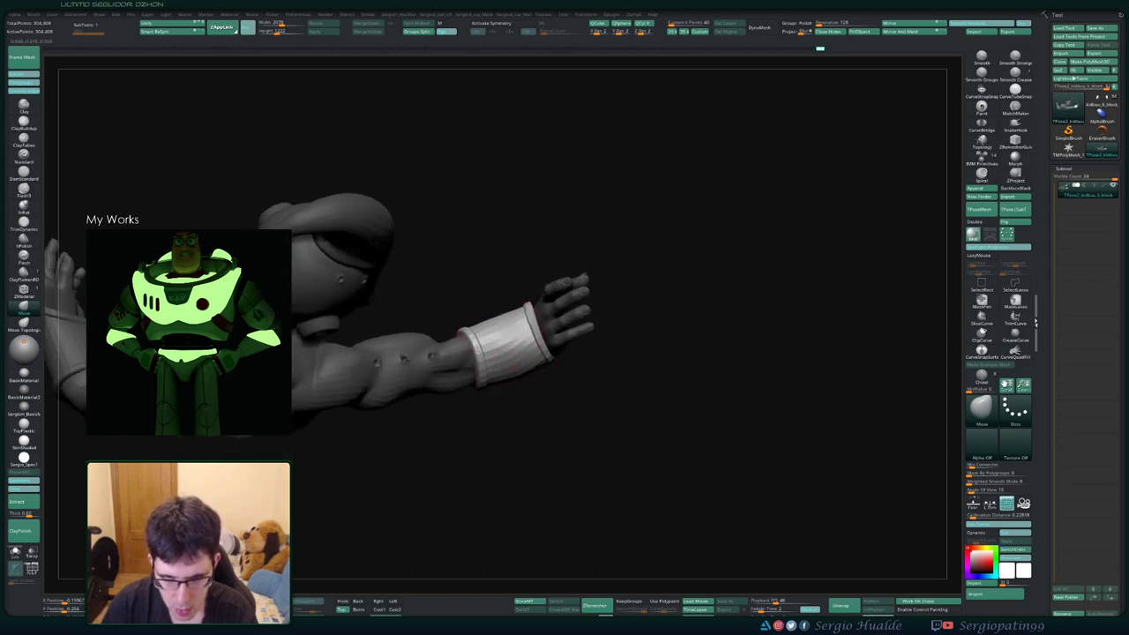
mouse_move(526, 334)
left_mouse_down()
mouse_move(448, 284)
mouse_move(458, 309)
mouse_move(494, 299)
mouse_move(457, 304)
mouse_move(460, 319)
mouse_move(425, 315)
mouse_move(491, 316)
mouse_move(433, 316)
mouse_move(415, 333)
mouse_move(448, 353)
left_mouse_up()
Shift-smooth along the wristband edges, turning the view around the forearm between strokes
key("shift")
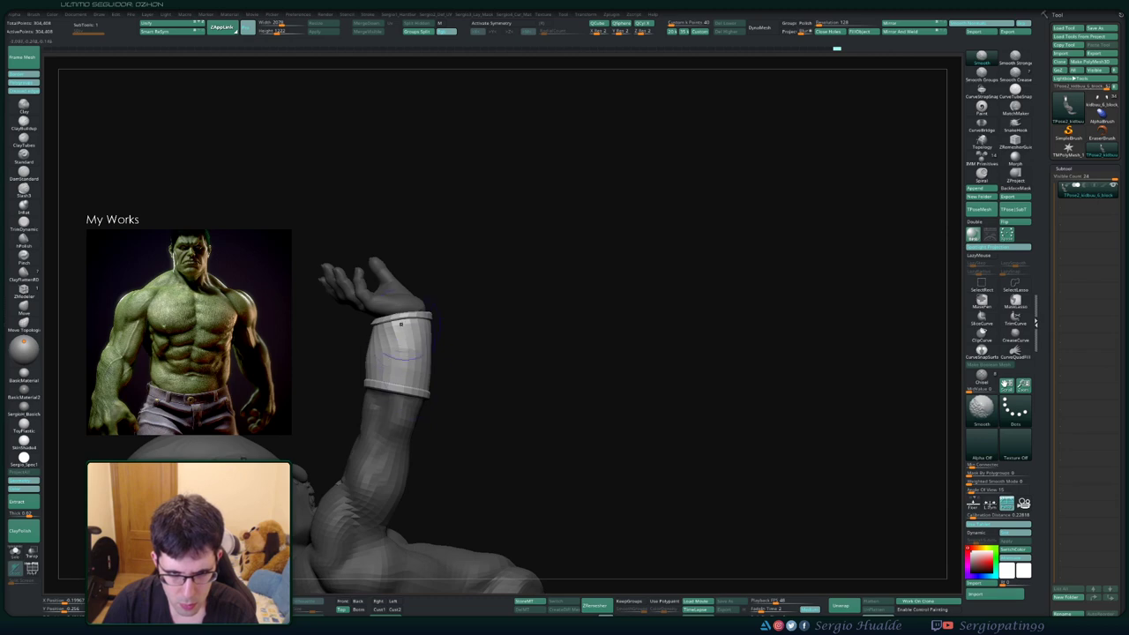
mouse_move(379, 341)
left_mouse_down()
mouse_move(372, 357)
mouse_move(348, 358)
mouse_move(385, 343)
left_mouse_up()
key("shift")
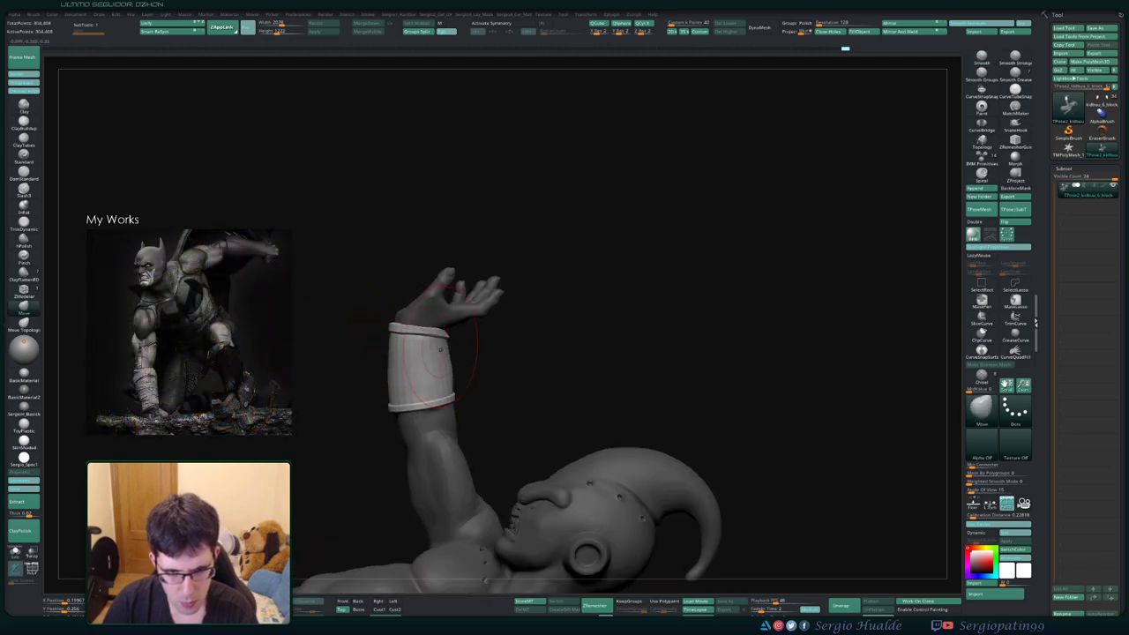
mouse_move(439, 349)
right_mouse_down()
mouse_move(462, 335)
mouse_move(454, 353)
mouse_move(484, 342)
mouse_move(436, 339)
right_mouse_up()
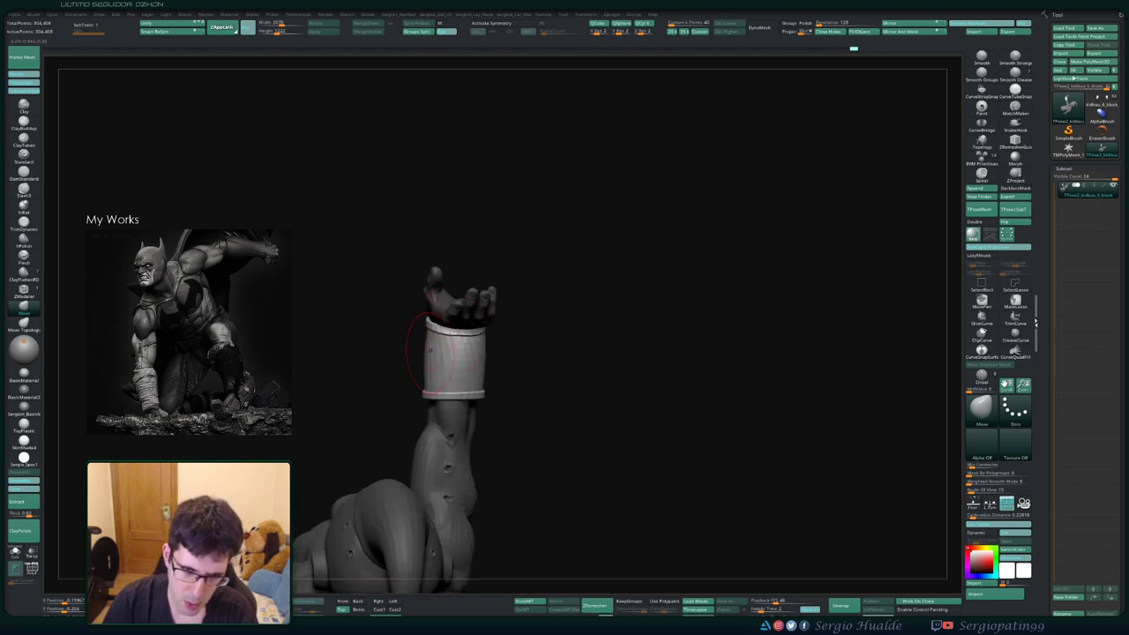
mouse_move(456, 353)
right_mouse_down()
mouse_move(465, 407)
mouse_move(457, 392)
mouse_move(474, 399)
mouse_move(445, 408)
mouse_move(436, 366)
right_mouse_up()
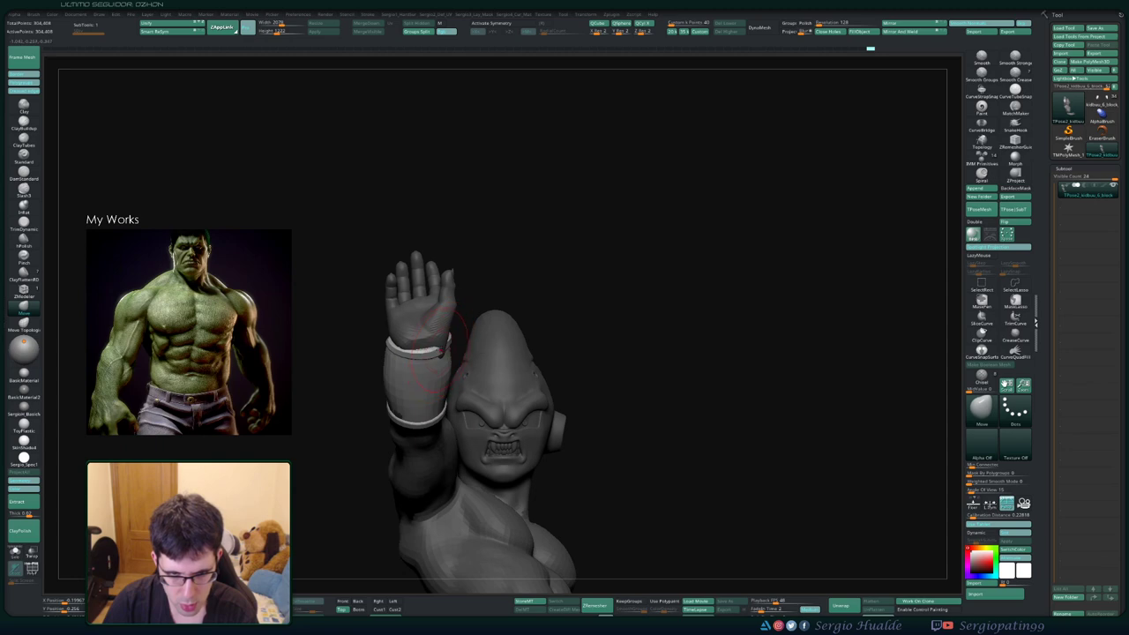
mouse_move(463, 335)
right_mouse_down()
mouse_move(454, 361)
mouse_move(428, 353)
mouse_move(428, 375)
mouse_move(403, 403)
mouse_move(436, 346)
mouse_move(424, 352)
right_mouse_up()
mouse_move(420, 413)
right_mouse_down()
mouse_move(494, 388)
mouse_move(459, 379)
mouse_move(453, 361)
mouse_move(494, 370)
mouse_move(481, 397)
right_mouse_up()
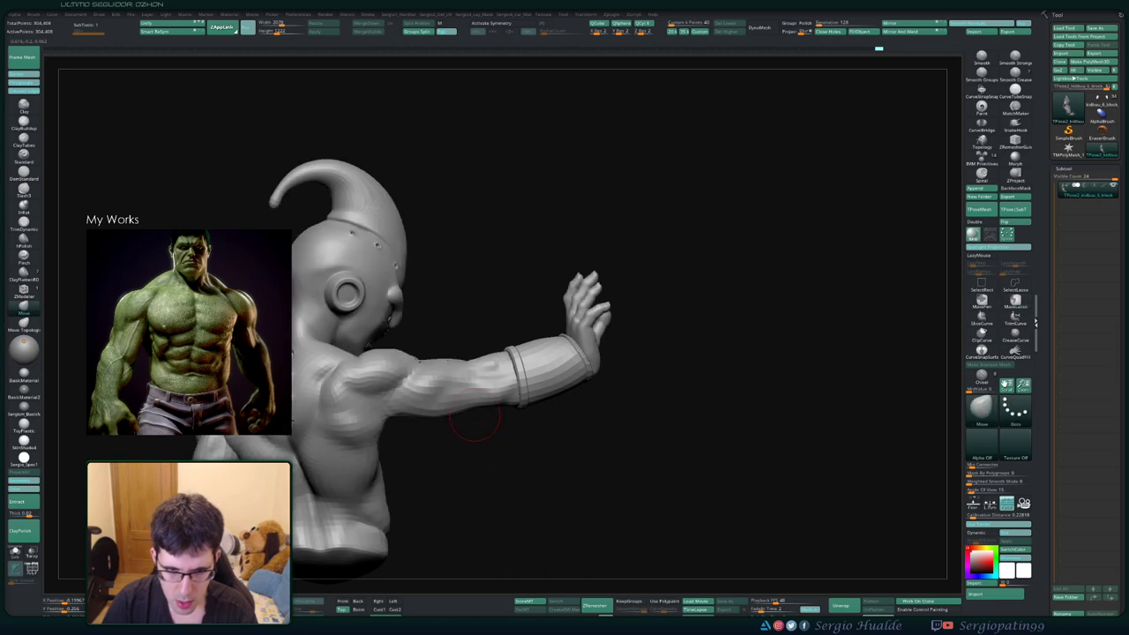
Clear the forearm mask and drop to a lower subdivision level
key("w")
key("q")
left_click_drag(479, 277, 635, 467, "ctrl+alt")
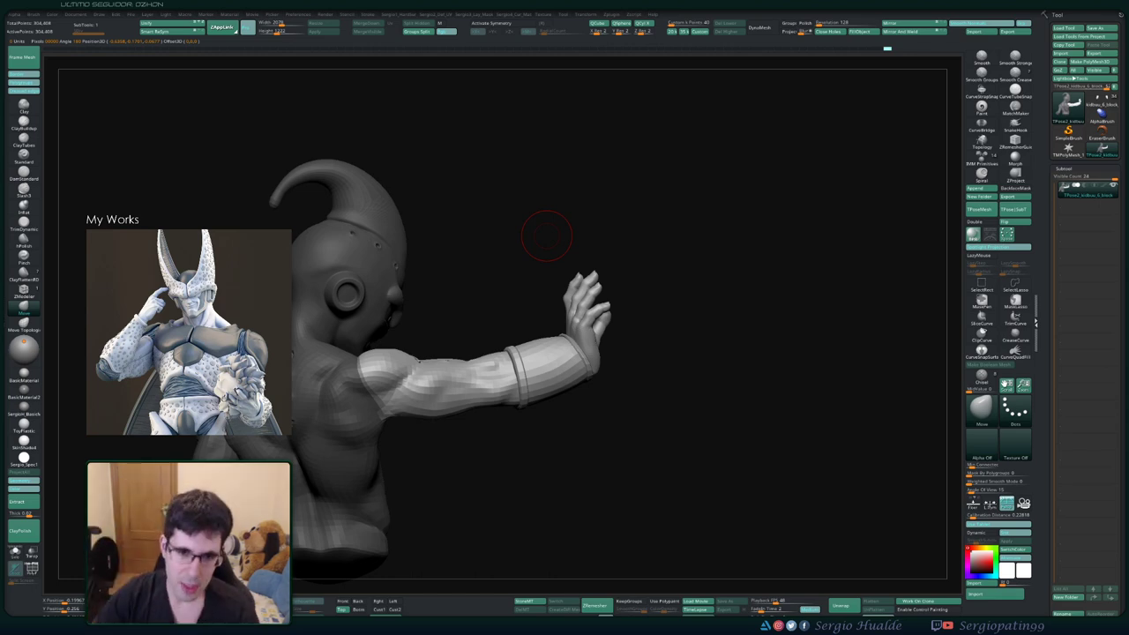
key("shift+d")
left_click_drag(547, 236, 511, 264)
key("w")
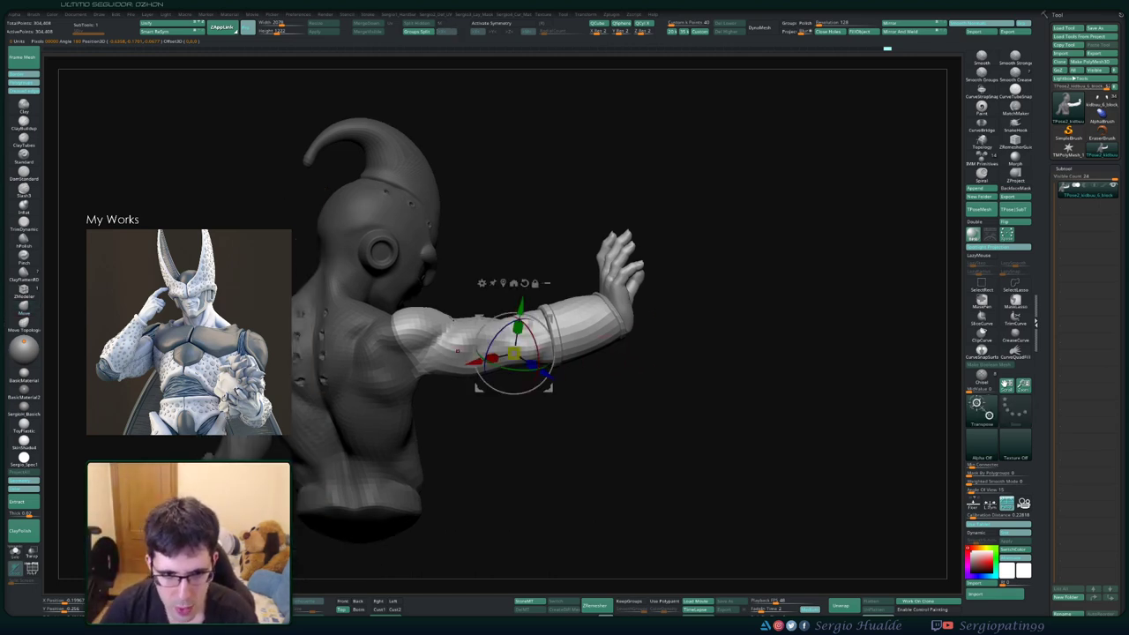
key("ctrl+shift+z")
key("ctrl+z")
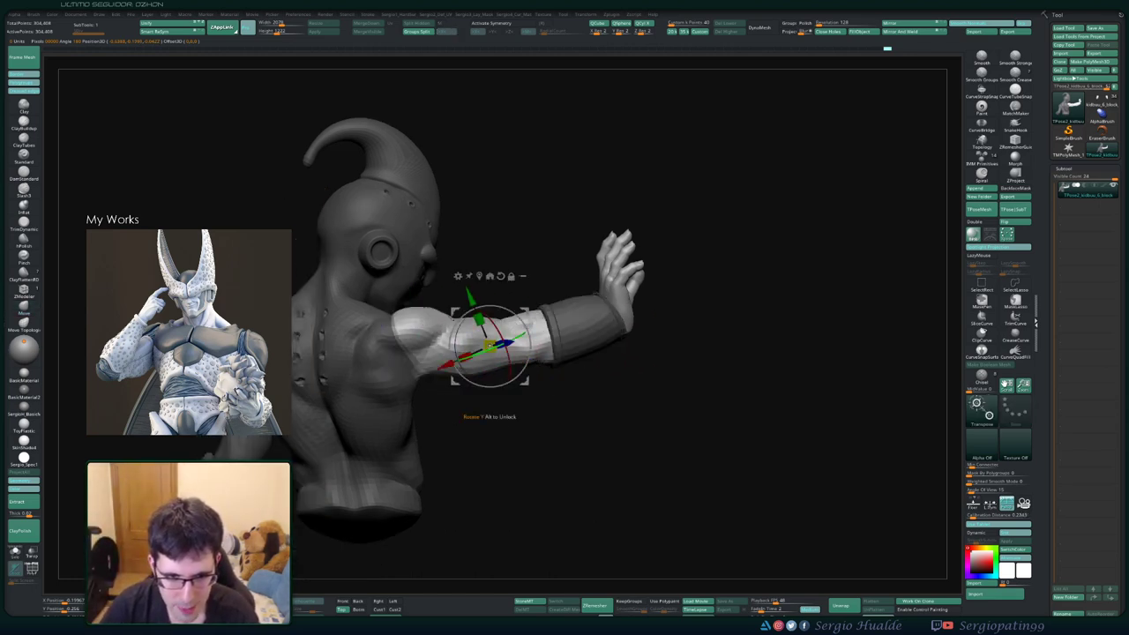
key("ctrl+shift+z")
Invert the mask so only the arm moves and test-rotate it around the shoulder
key("q")
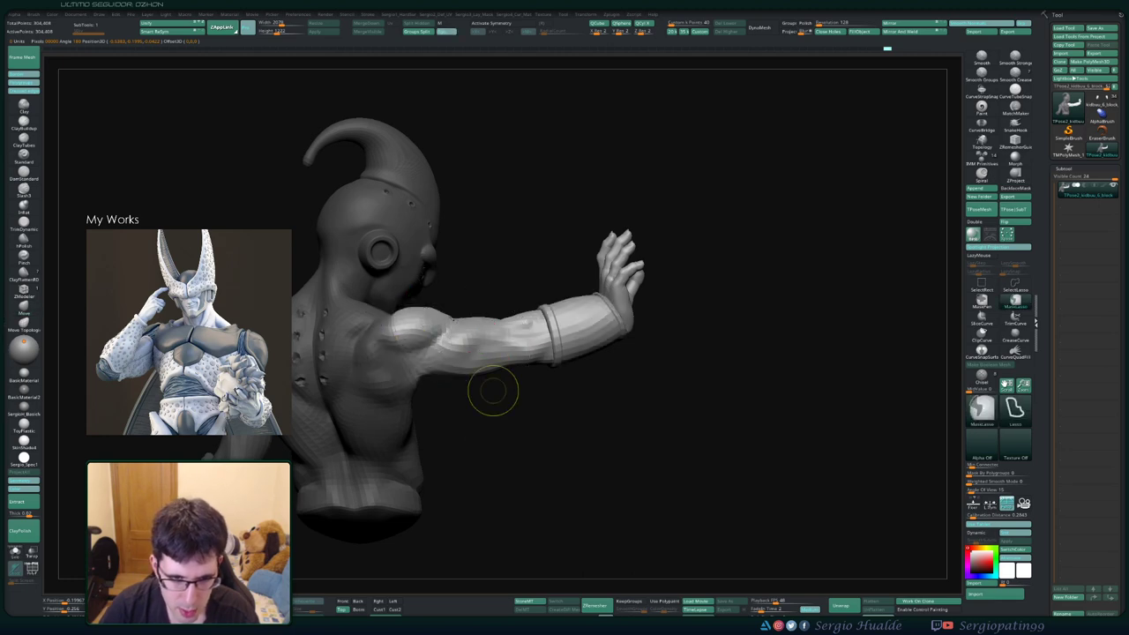
left_click_drag(491, 390, 499, 353)
key("w")
left_click(529, 335, "ctrl")
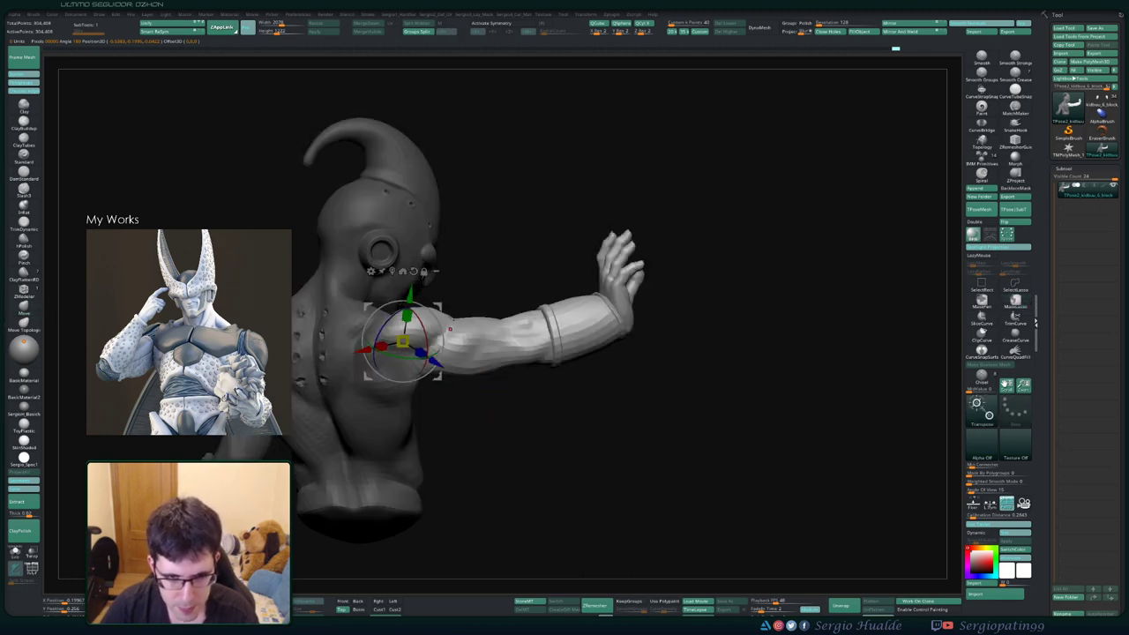
left_click_drag(749, 397, 846, 397)
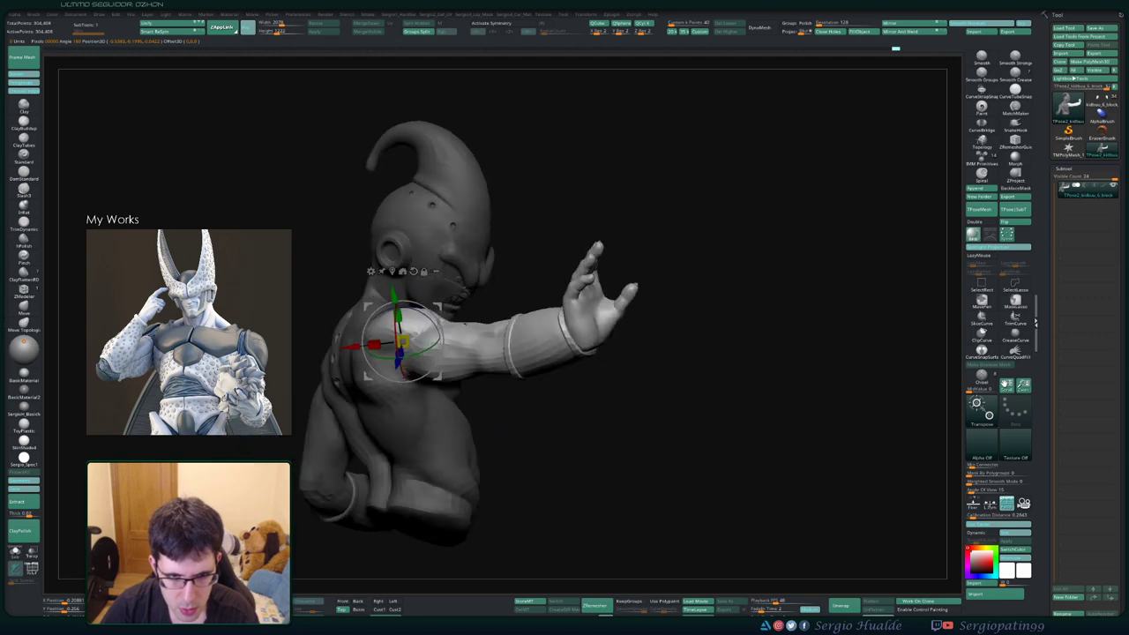
left_click_drag(388, 362, 398, 351)
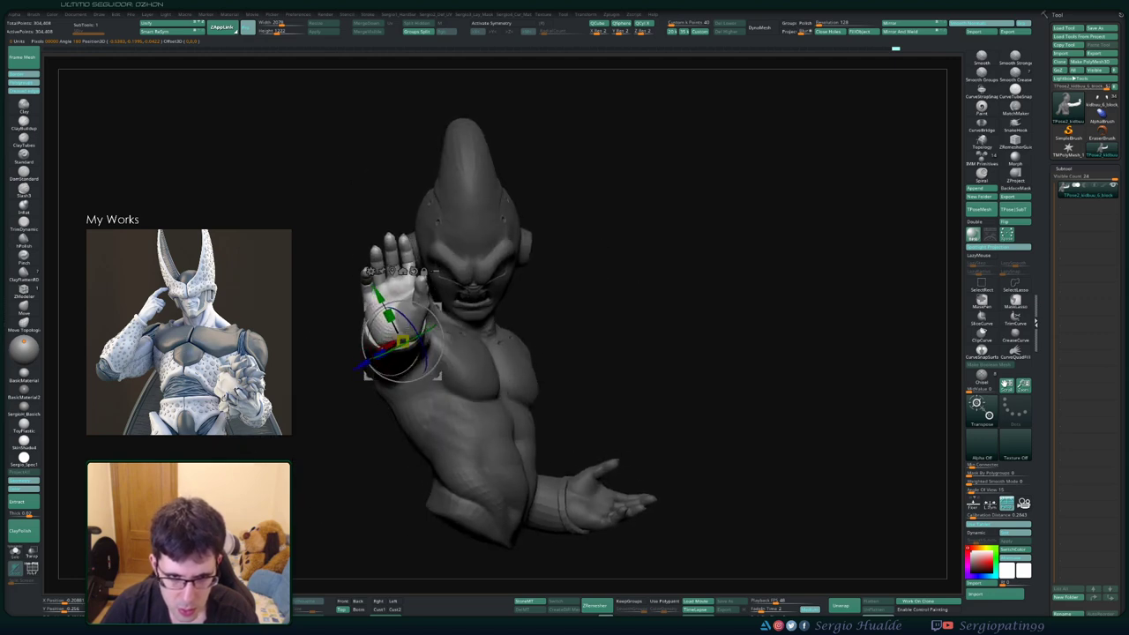
left_click_drag(750, 397, 846, 397)
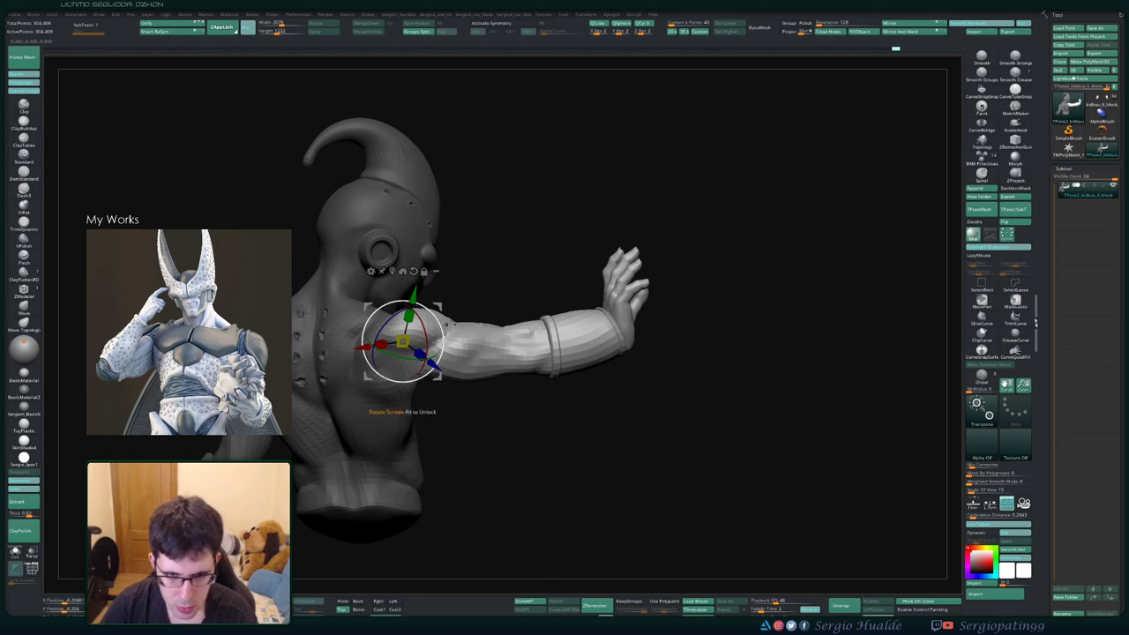
left_click_drag(750, 397, 846, 397)
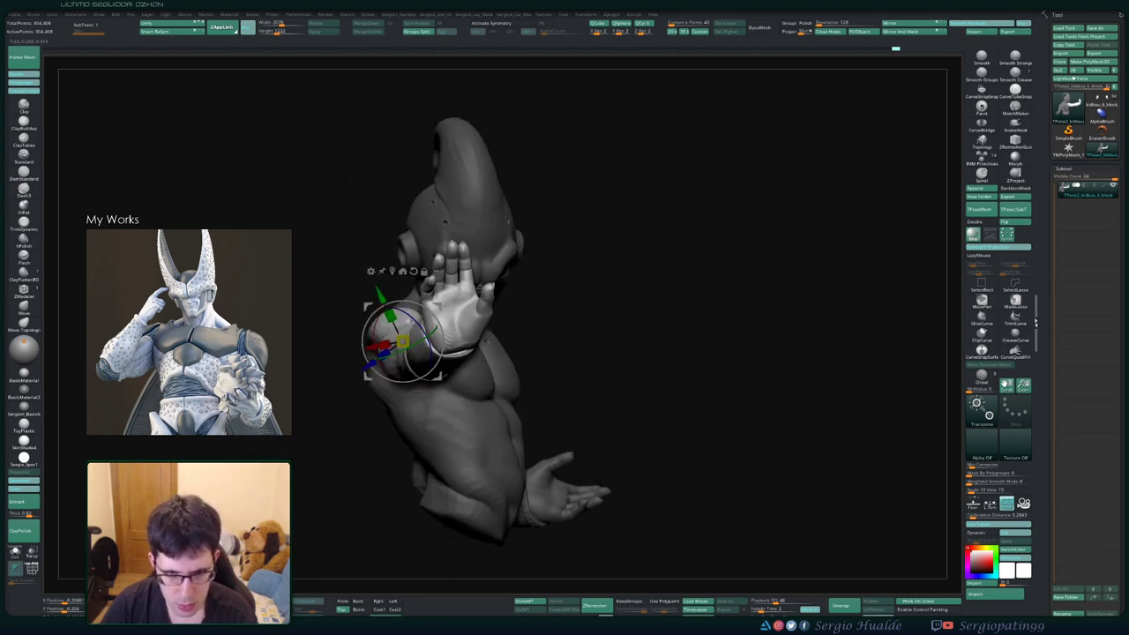
mouse_move(335, 381)
left_mouse_down()
mouse_move(401, 381)
mouse_move(374, 375)
mouse_move(618, 332)
mouse_move(609, 265)
left_mouse_up()
key("q")
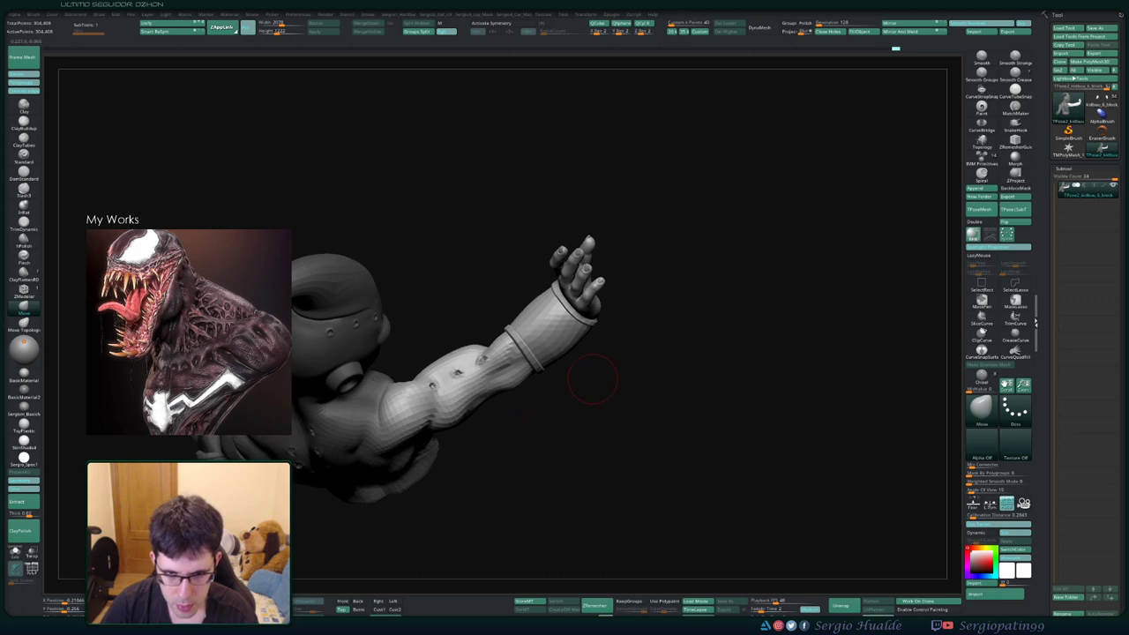
mouse_move(609, 265)
left_mouse_down()
mouse_move(615, 392)
mouse_move(618, 362)
left_mouse_up()
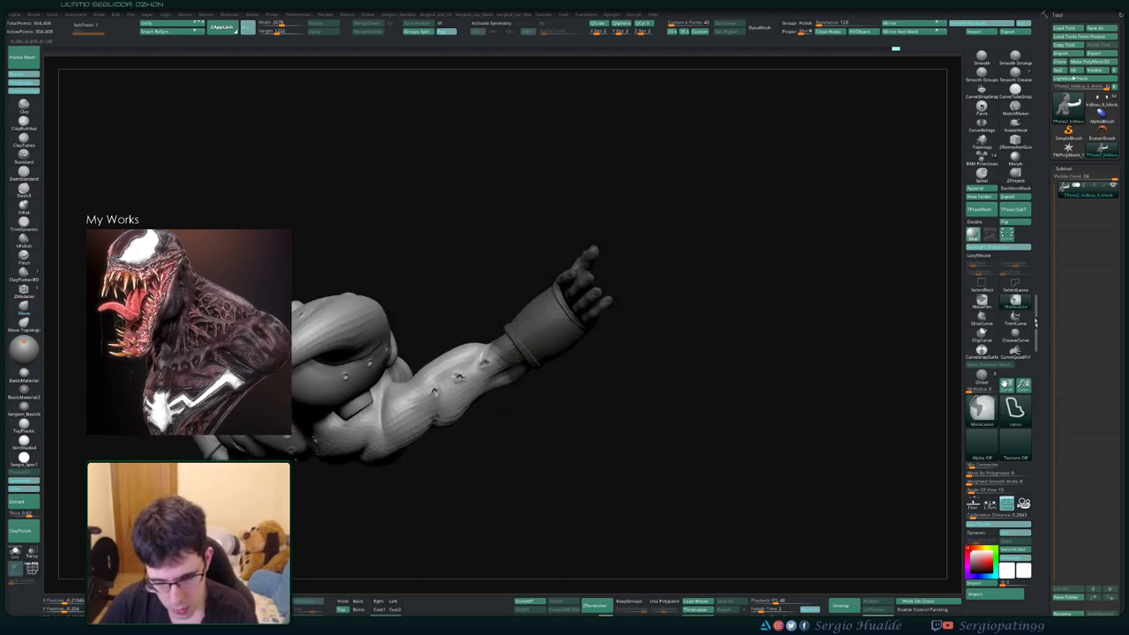
Mask off everything but the hand and cuff, then tilt them slightly upward with world-aligned axes
left_click(618, 362, "ctrl")
key("b")
key("m")
key("v")
left_click_drag(529, 428, 617, 415)
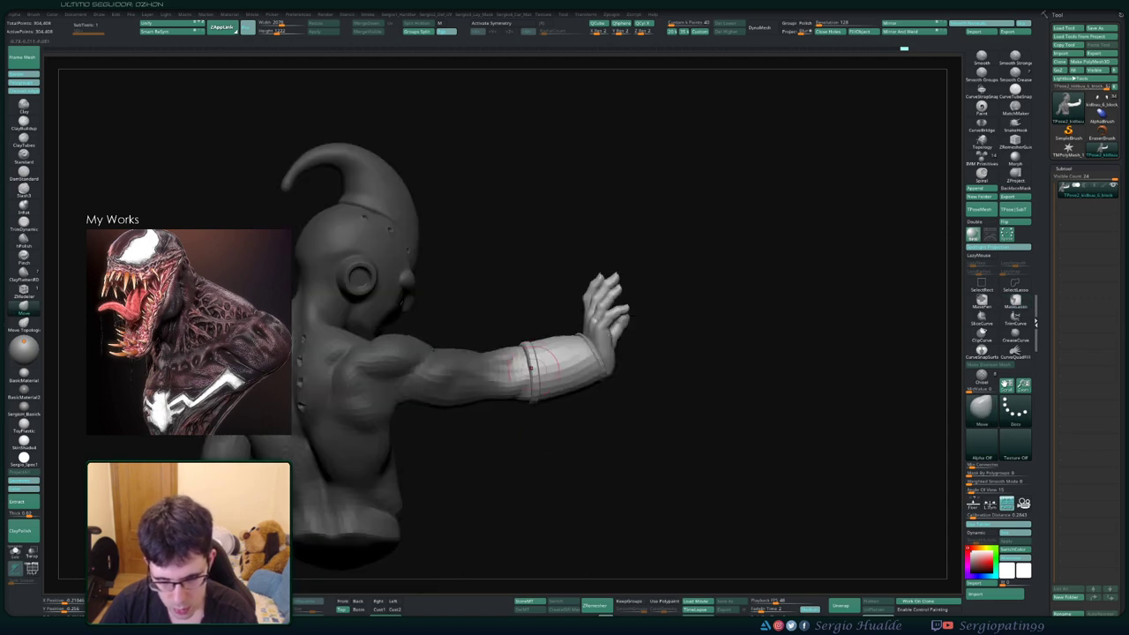
left_click_drag(749, 441, 750, 282)
key("w")
left_click(514, 304)
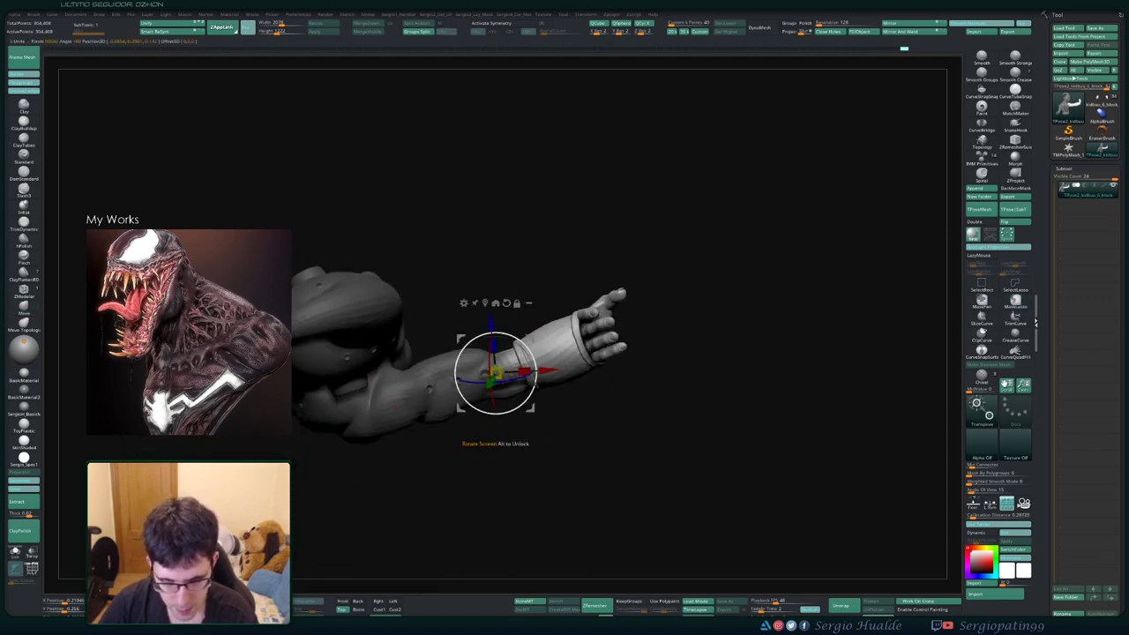
left_click_drag(534, 370, 533, 357)
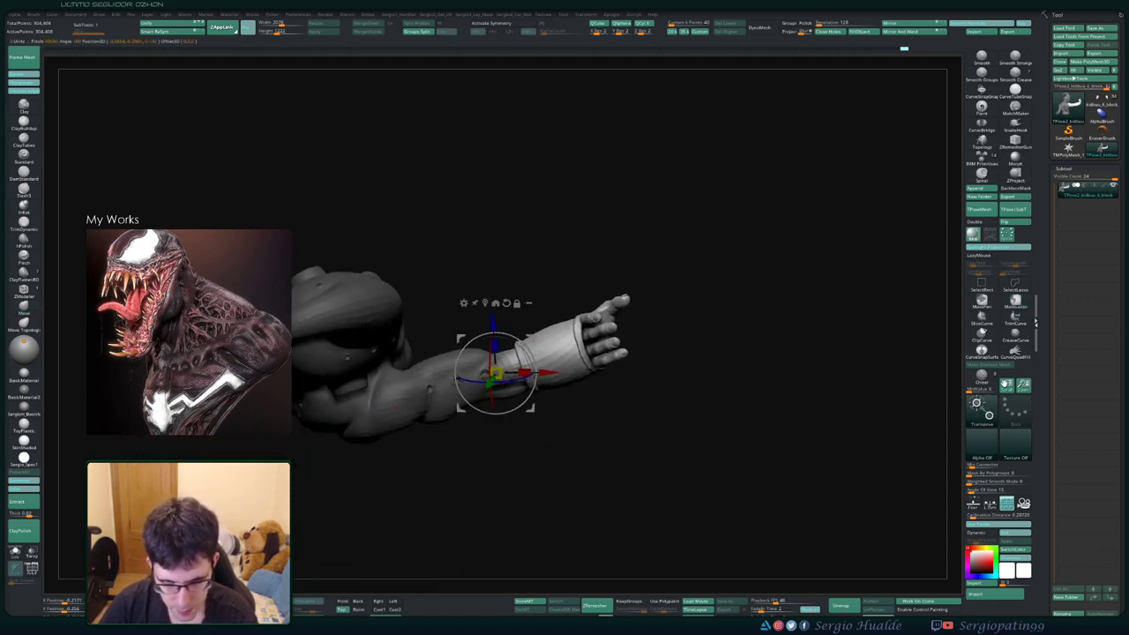
mouse_move(750, 282)
left_mouse_down()
mouse_move(723, 459)
mouse_move(534, 383)
left_mouse_up()
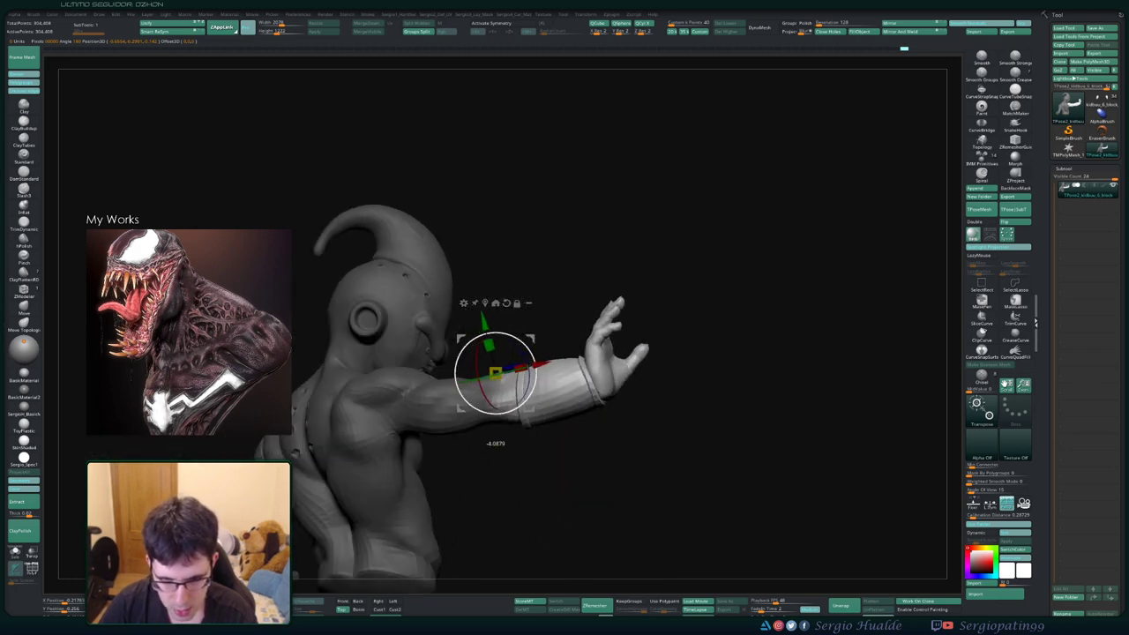
left_click_drag(749, 441, 618, 445)
left_click_drag(750, 440, 617, 445)
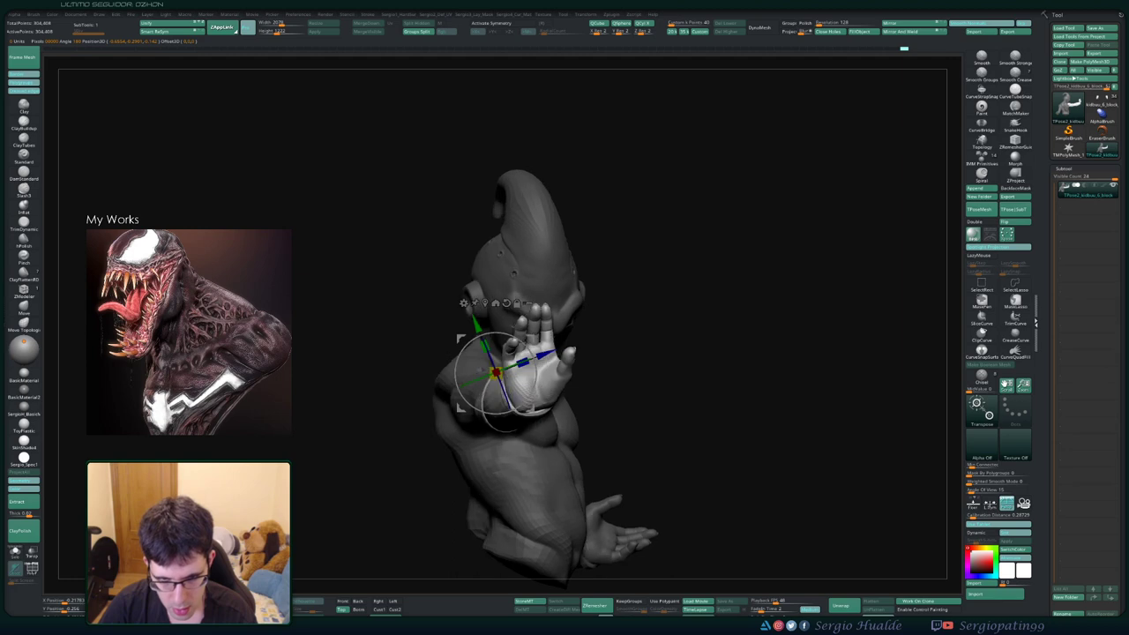
left_click_drag(749, 440, 552, 461)
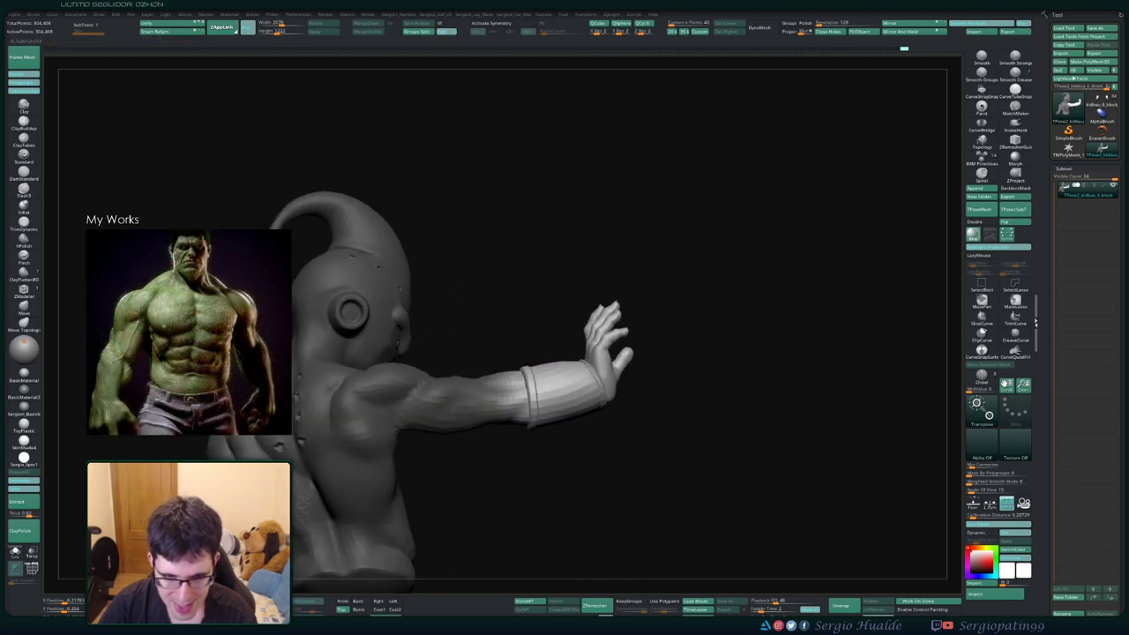
key("q")
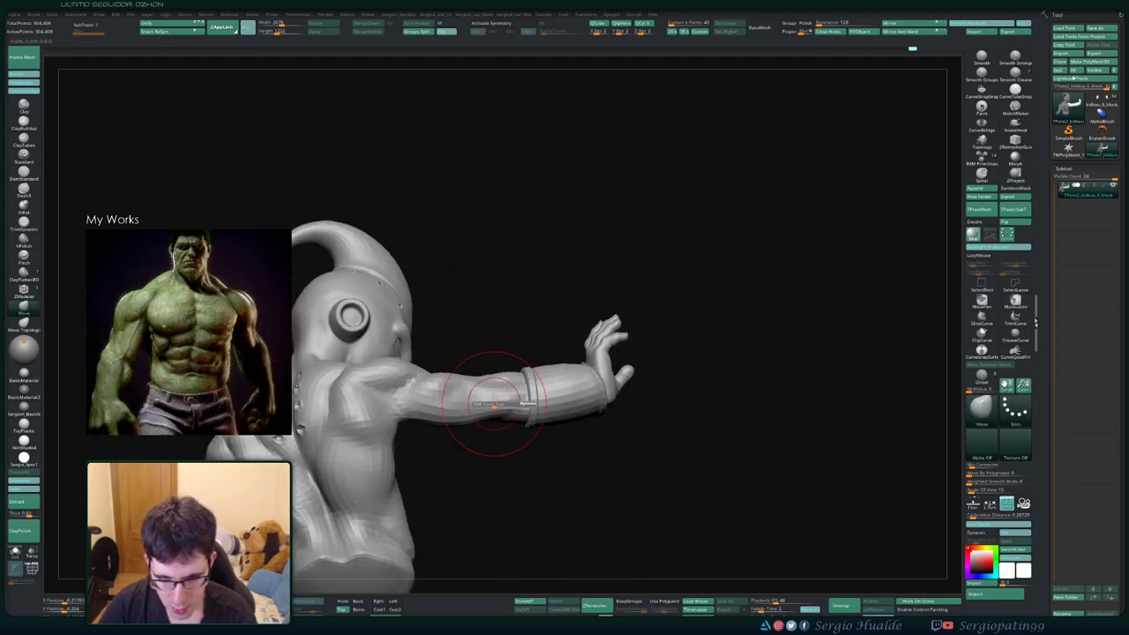
left_click_drag(493, 403, 501, 386)
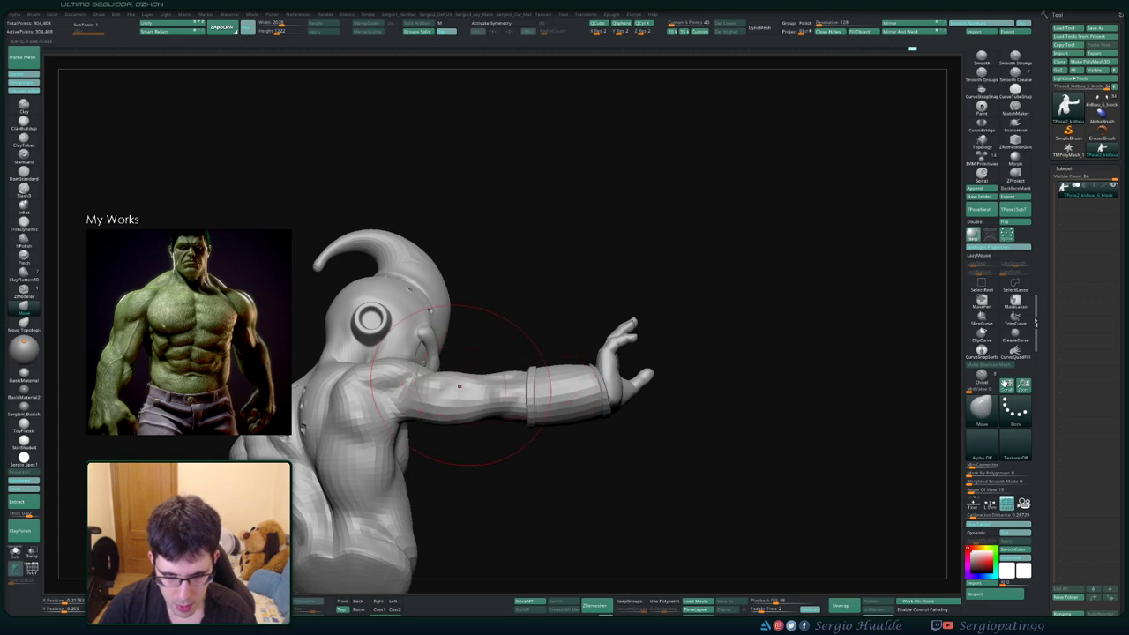
key("bracketleft")
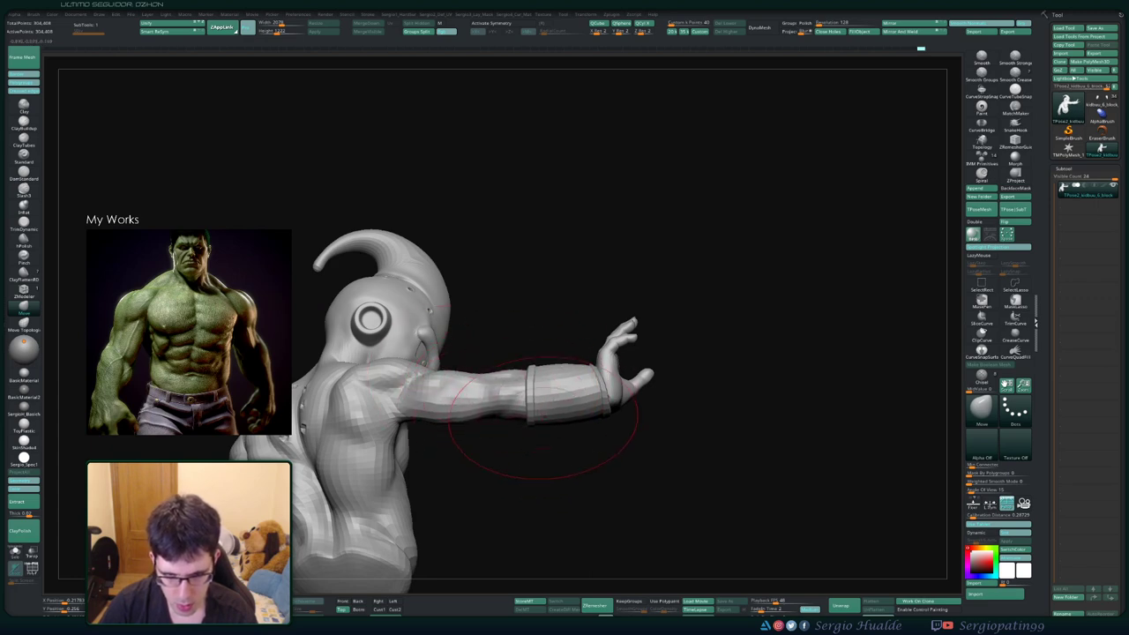
mouse_move(543, 420)
left_mouse_down()
mouse_move(415, 365)
mouse_move(482, 397)
mouse_move(575, 403)
left_mouse_up()
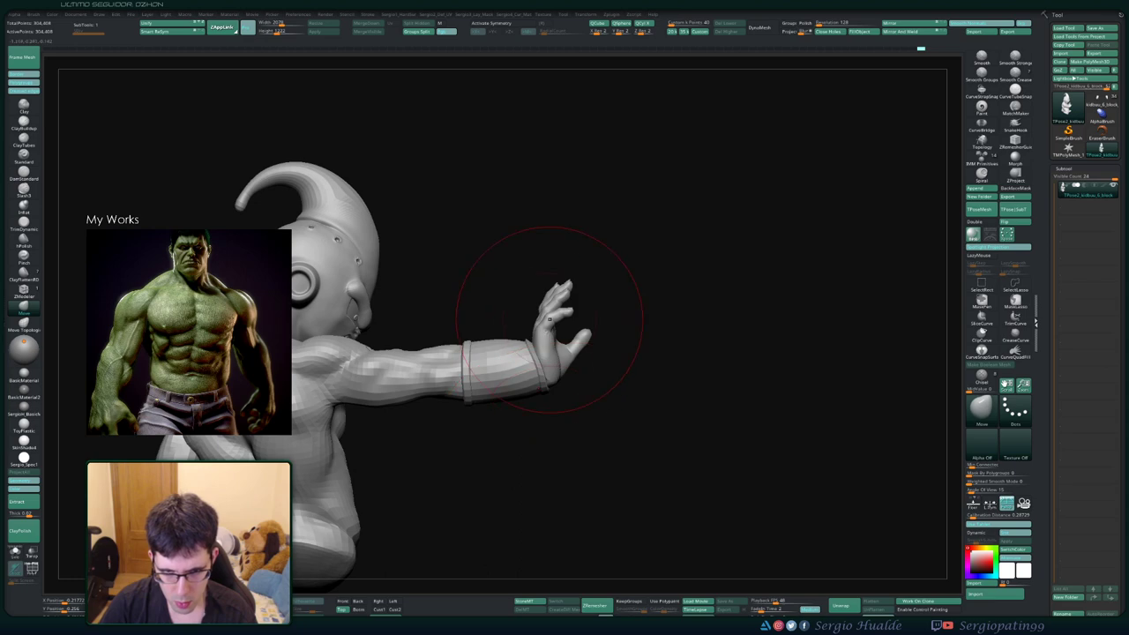
mouse_move(496, 371)
left_mouse_down()
mouse_move(494, 335)
mouse_move(415, 344)
left_mouse_up()
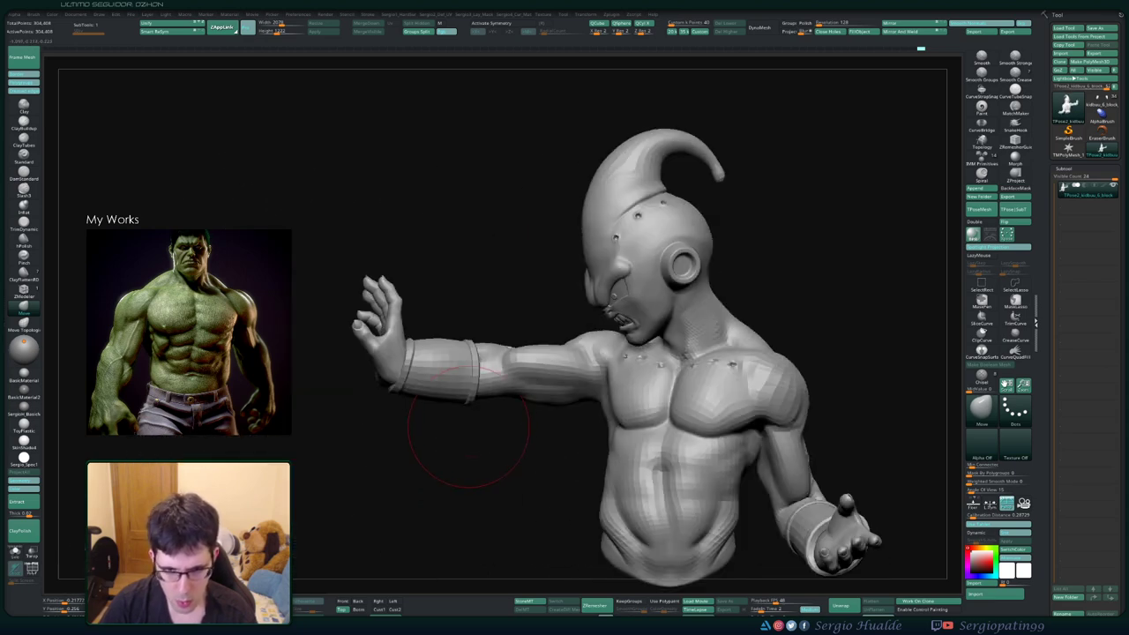
mouse_move(468, 427)
left_mouse_down()
mouse_move(533, 374)
mouse_move(494, 379)
left_mouse_up()
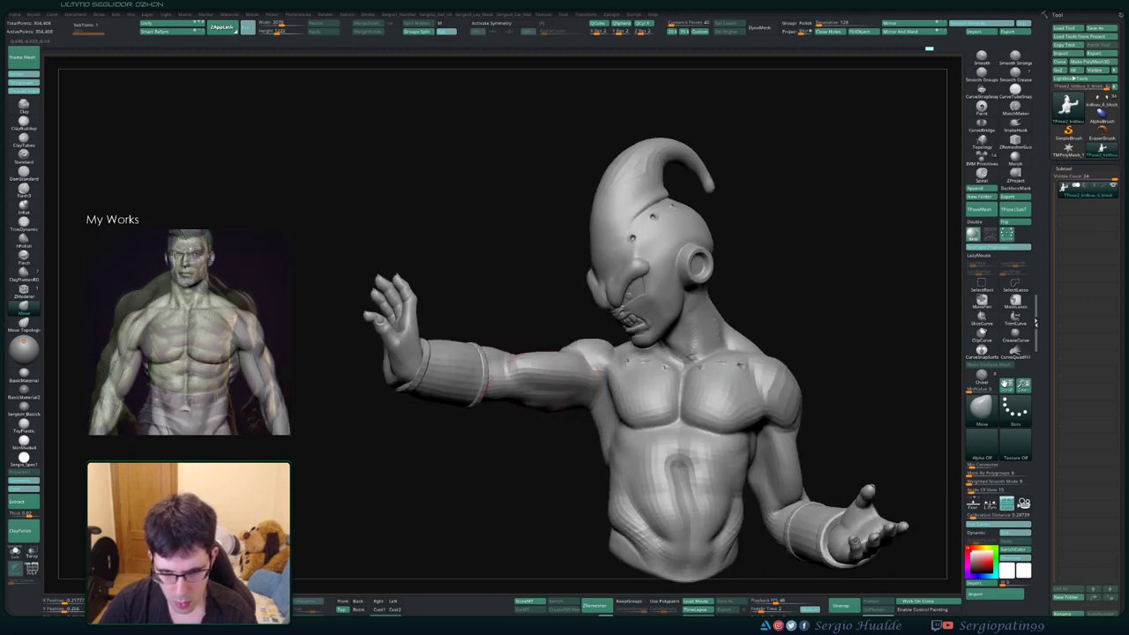
left_click_drag(617, 423, 564, 430)
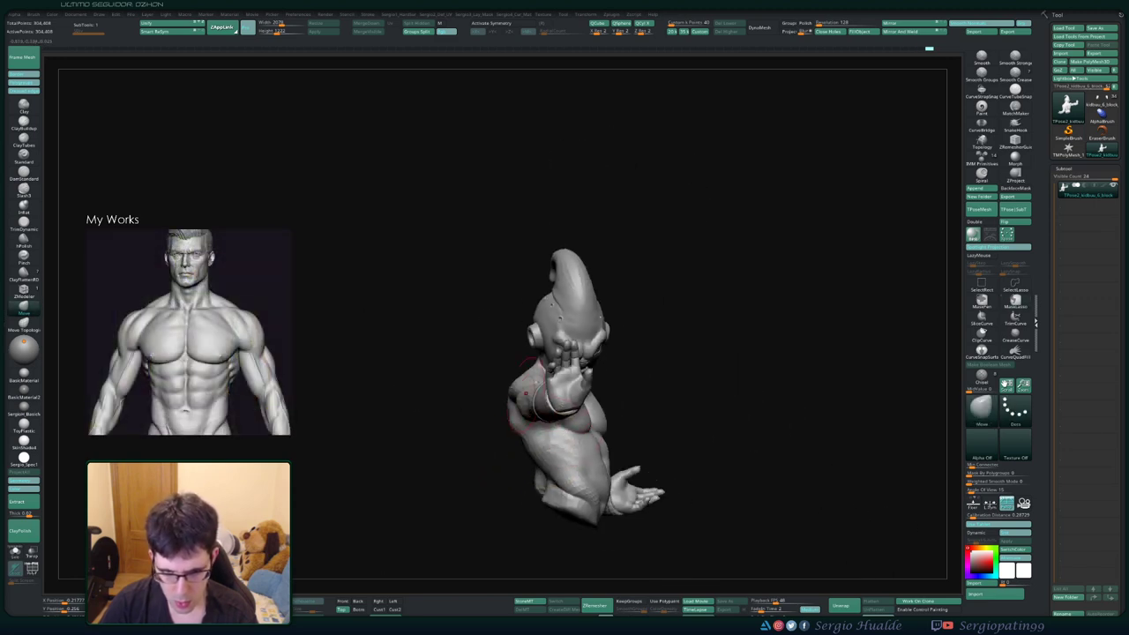
mouse_move(526, 392)
left_mouse_down()
mouse_move(555, 414)
mouse_move(522, 401)
mouse_move(525, 388)
left_mouse_up()
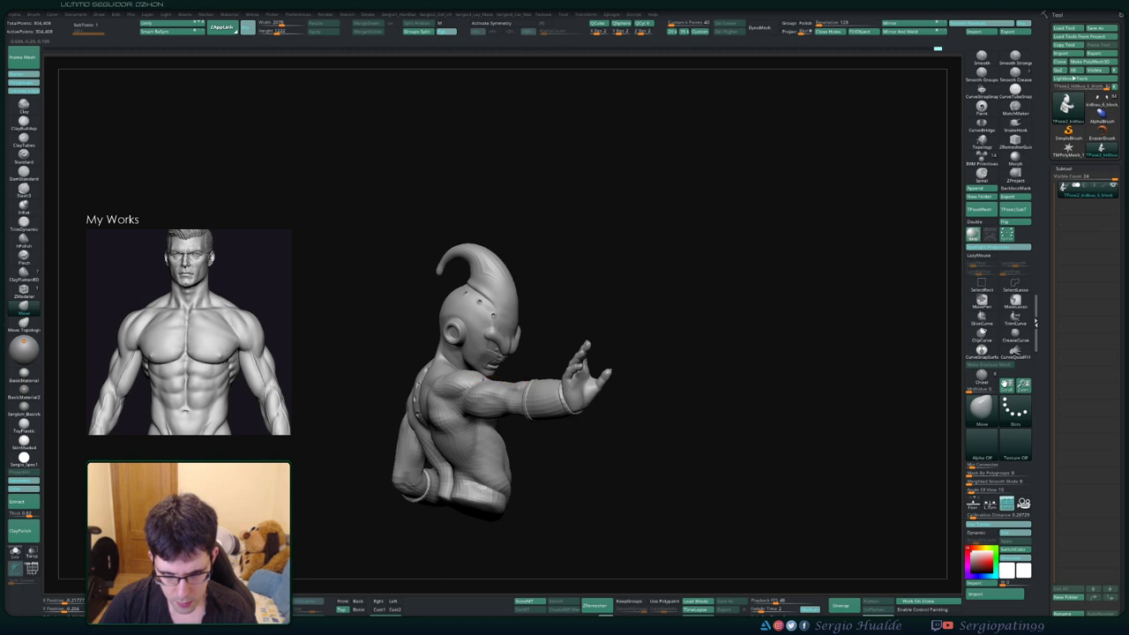
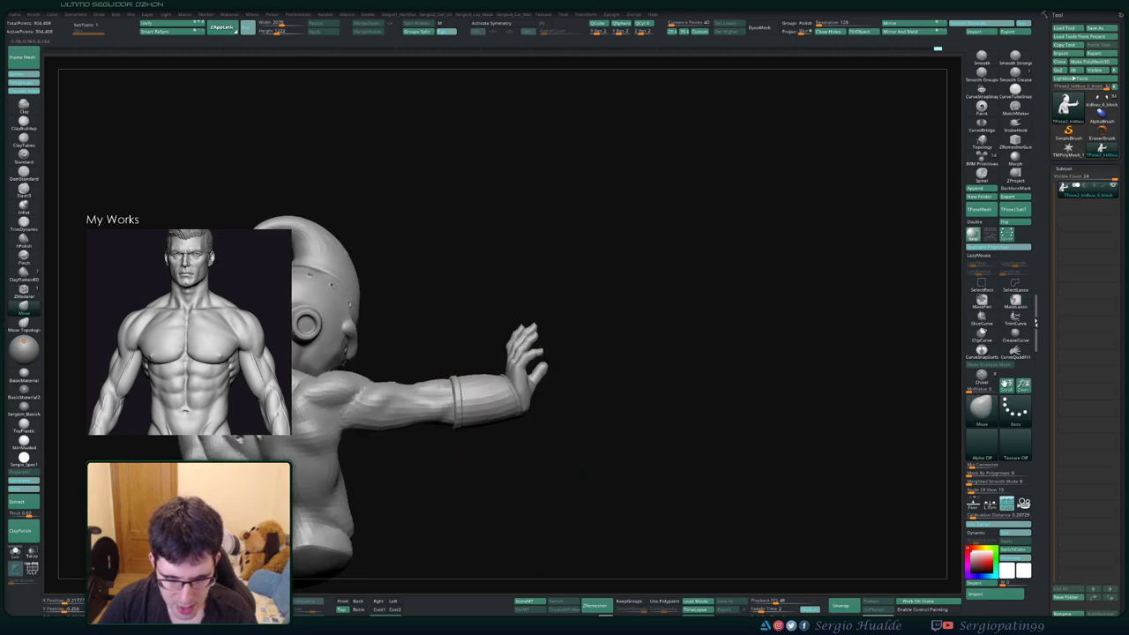
Mask around the forearm, invert the mask, and lower the forearm slightly with the Transpose gizmo
left_click_drag(577, 333, 526, 289, "ctrl")
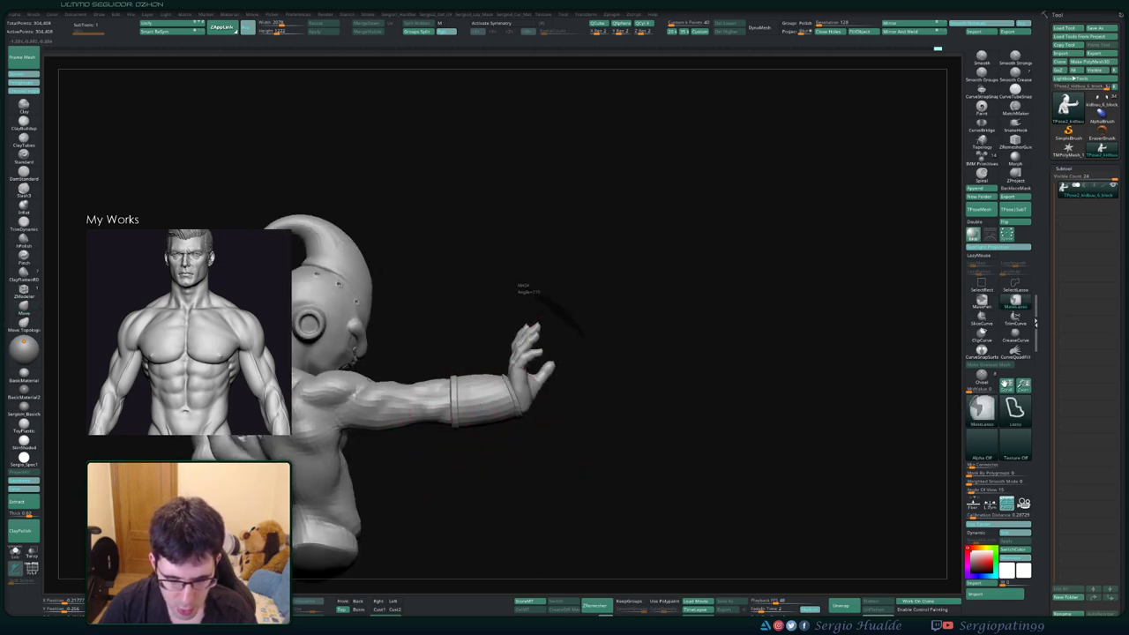
left_click_drag(437, 293, 578, 388, "ctrl")
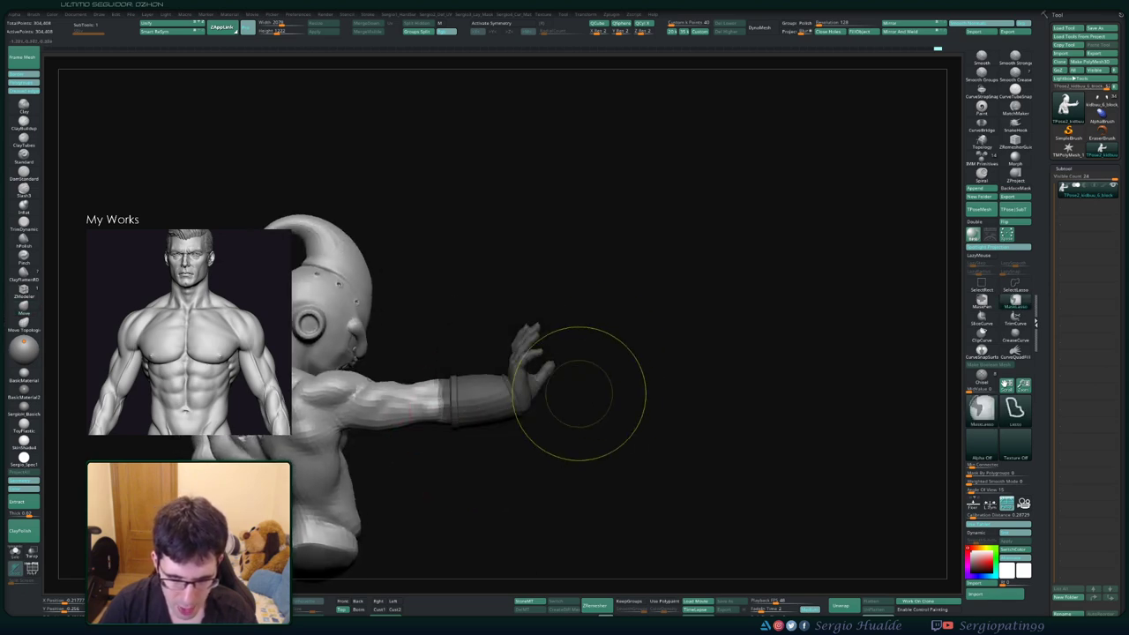
left_click(452, 351, "ctrl")
key("w")
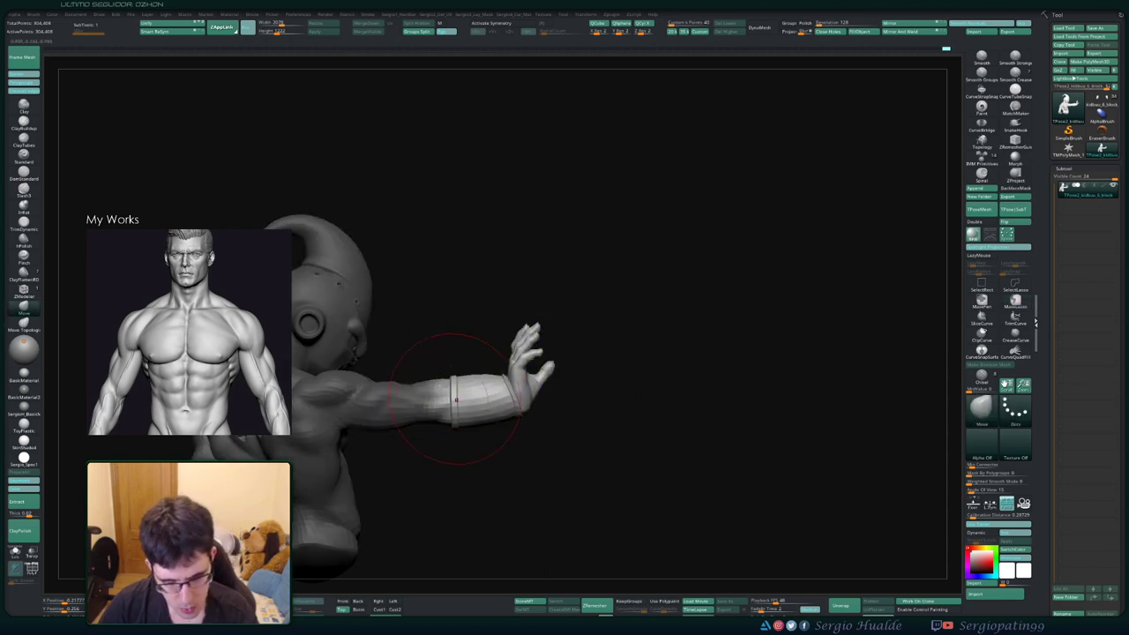
left_click_drag(428, 379, 428, 403)
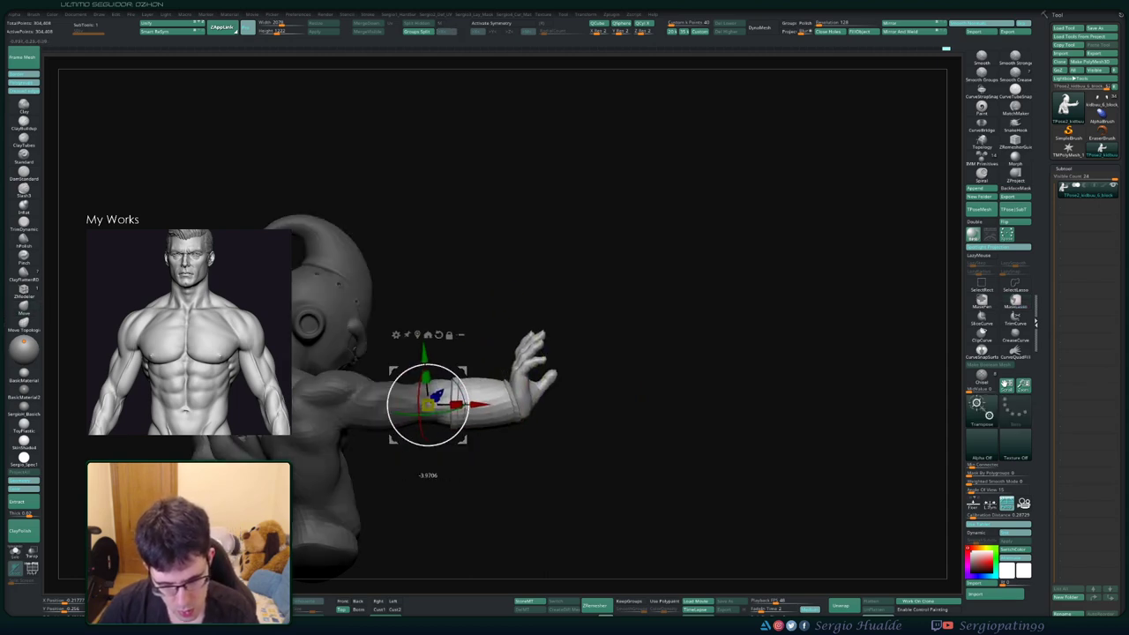
key("w")
Isolate the arm, mask it with the hand left free, then unhide the body and clear the mask
left_click_drag(564, 441, 476, 371)
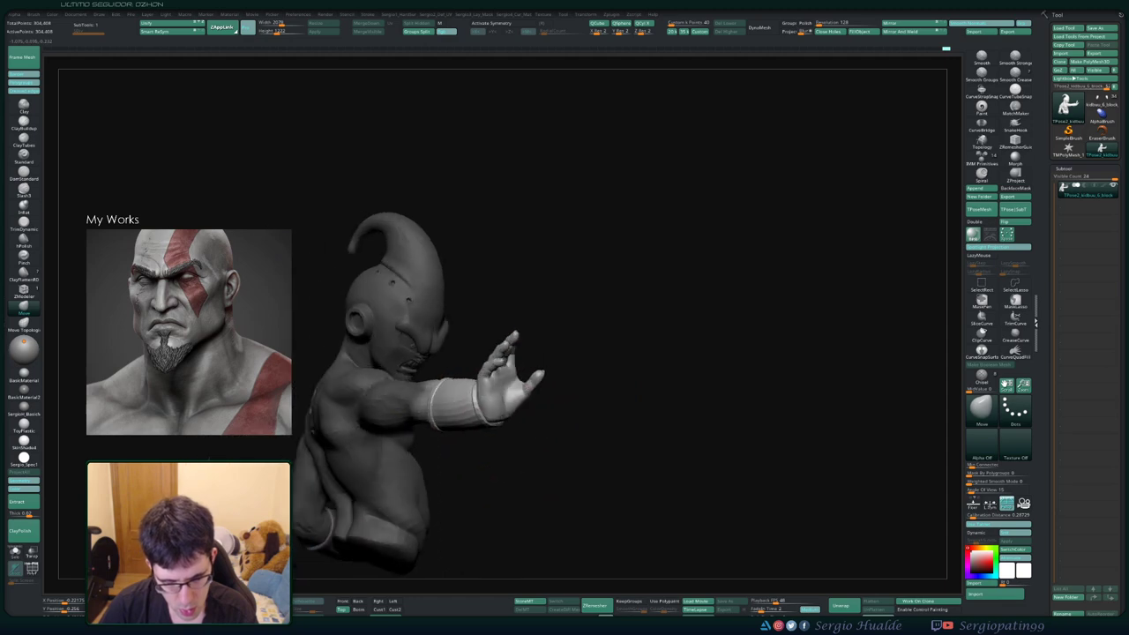
left_click_drag(705, 353, 882, 352)
left_click_drag(517, 403, 540, 397)
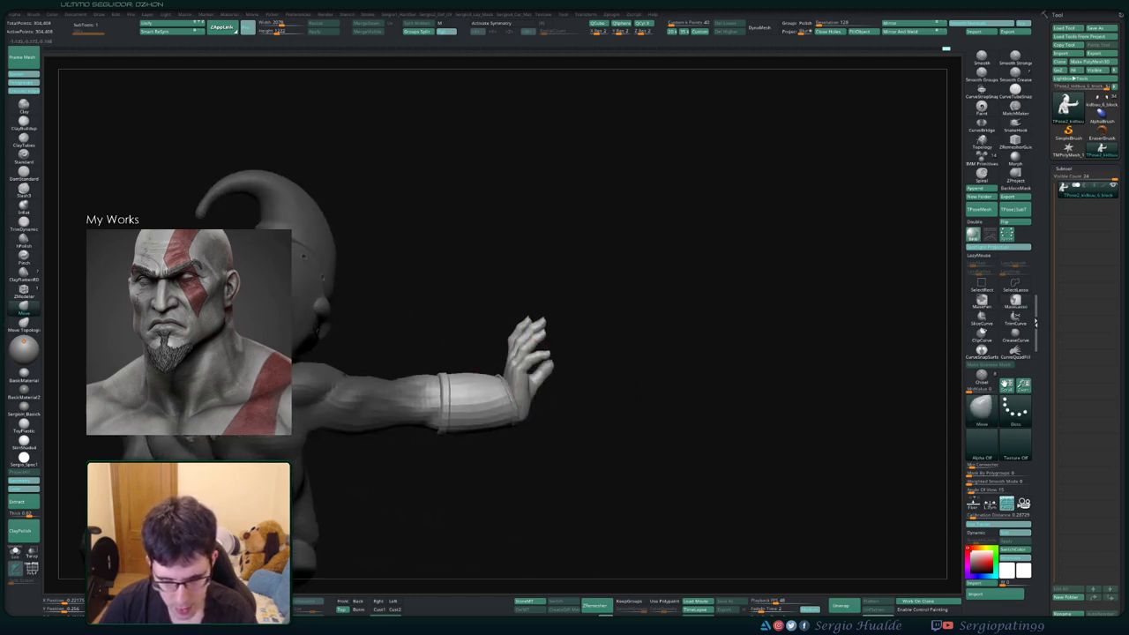
left_click(538, 388, "ctrl+shift")
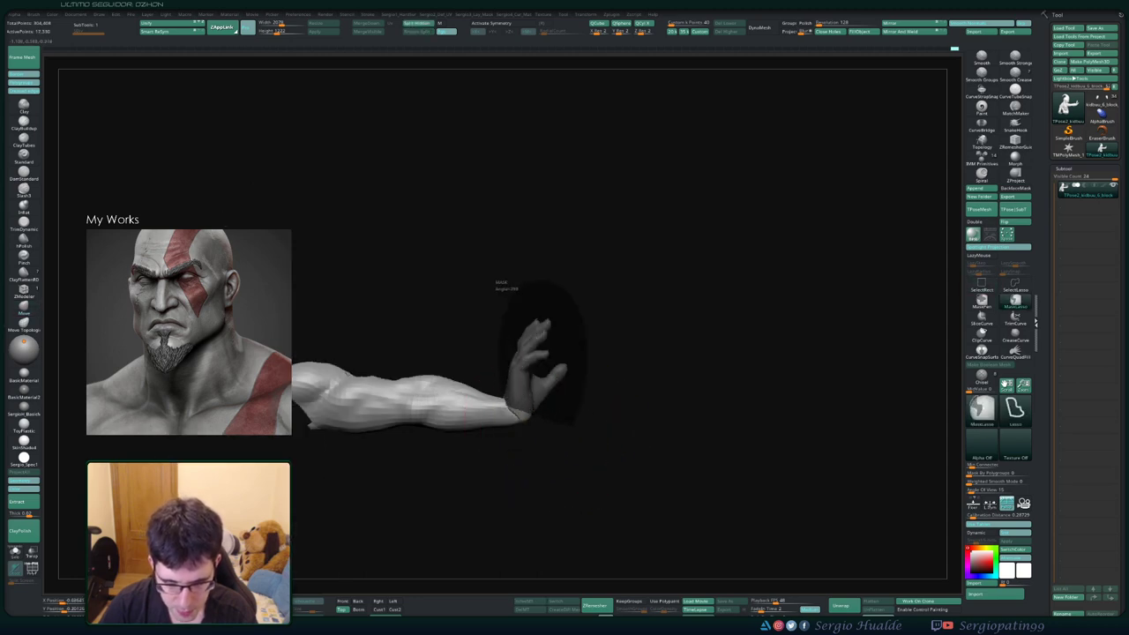
left_click_drag(533, 427, 520, 415, "ctrl")
left_click(533, 433, "ctrl")
key("w")
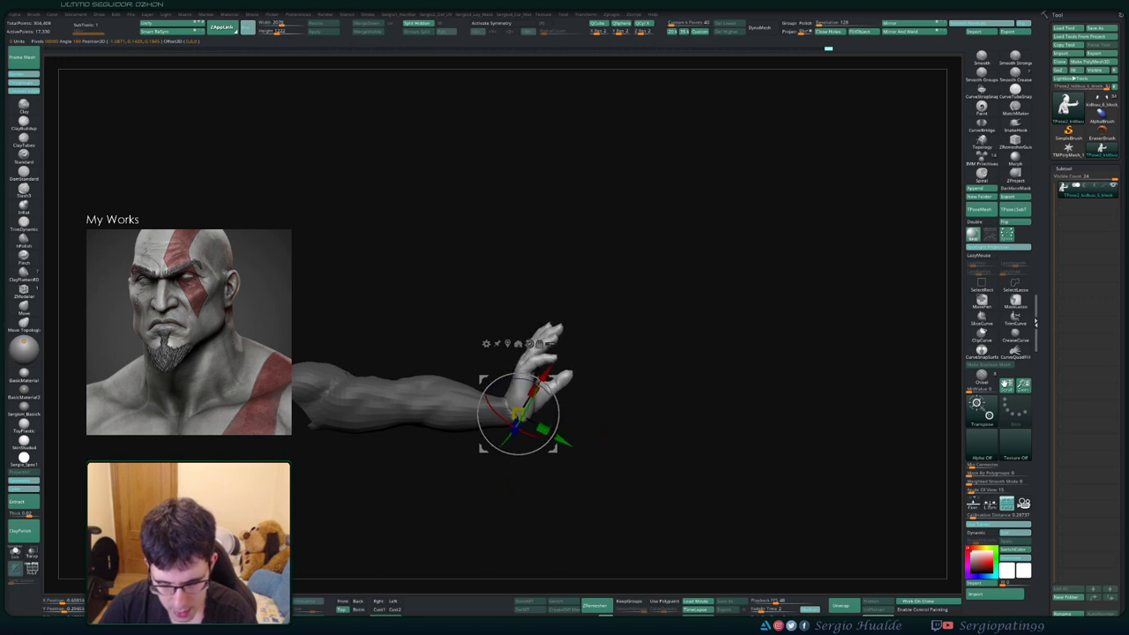
left_click(705, 353, "ctrl+shift")
key("q")
left_click_drag(749, 265, 793, 256)
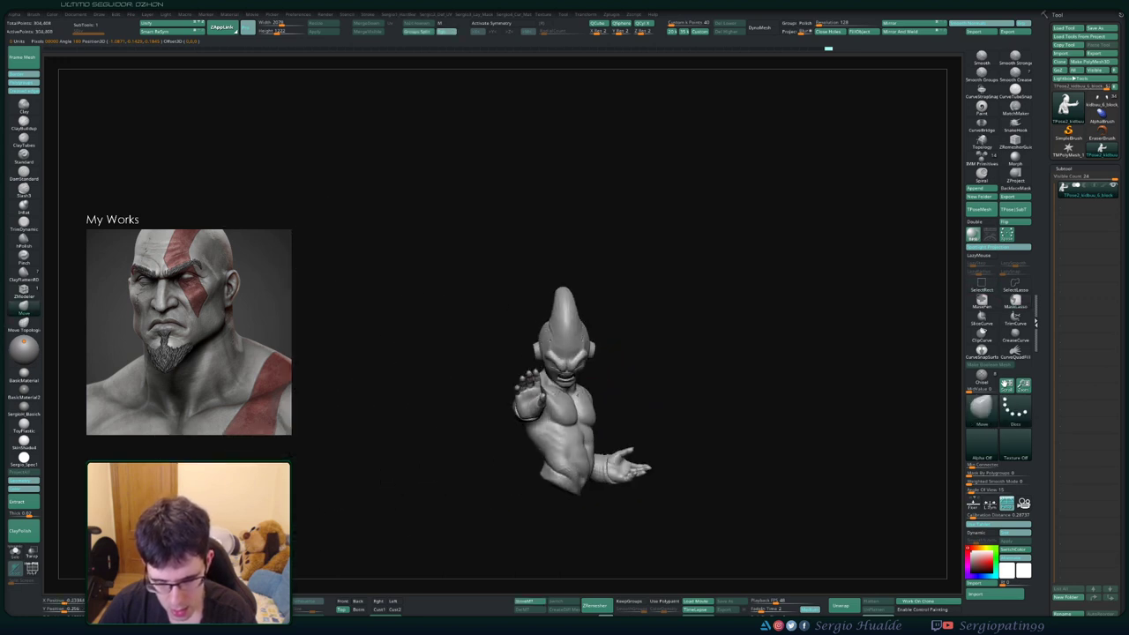
mouse_move(670, 403)
left_mouse_down()
mouse_move(605, 392)
mouse_move(529, 423)
mouse_move(610, 435)
mouse_move(548, 388)
left_mouse_up()
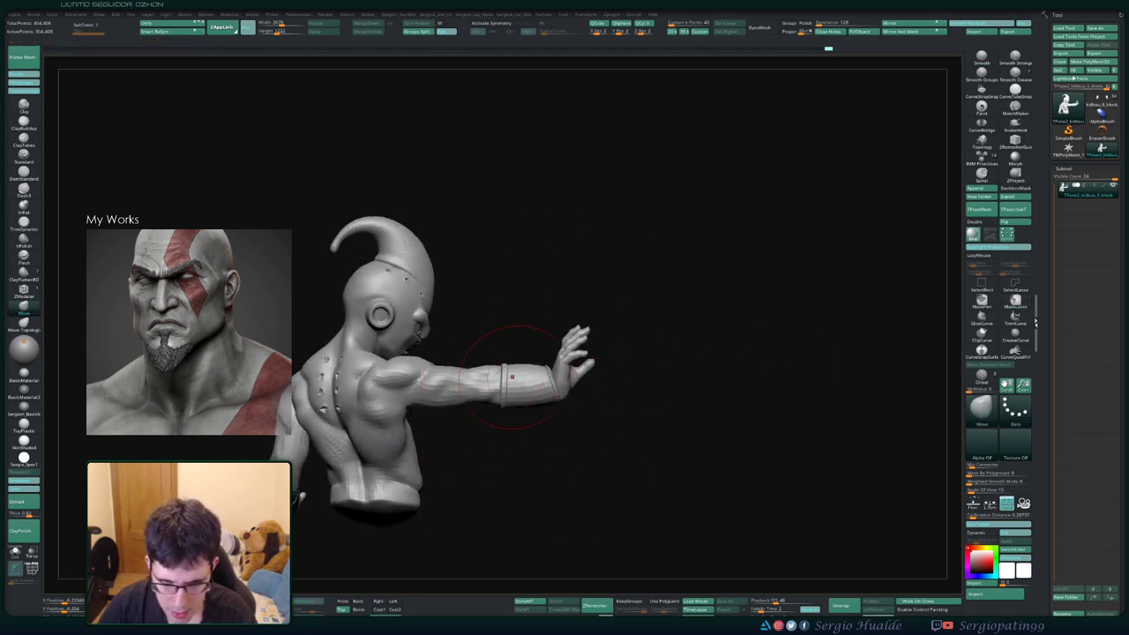
Rotate the isolated hand slightly at the wrist, clear the mask, and show the whole character
key("w")
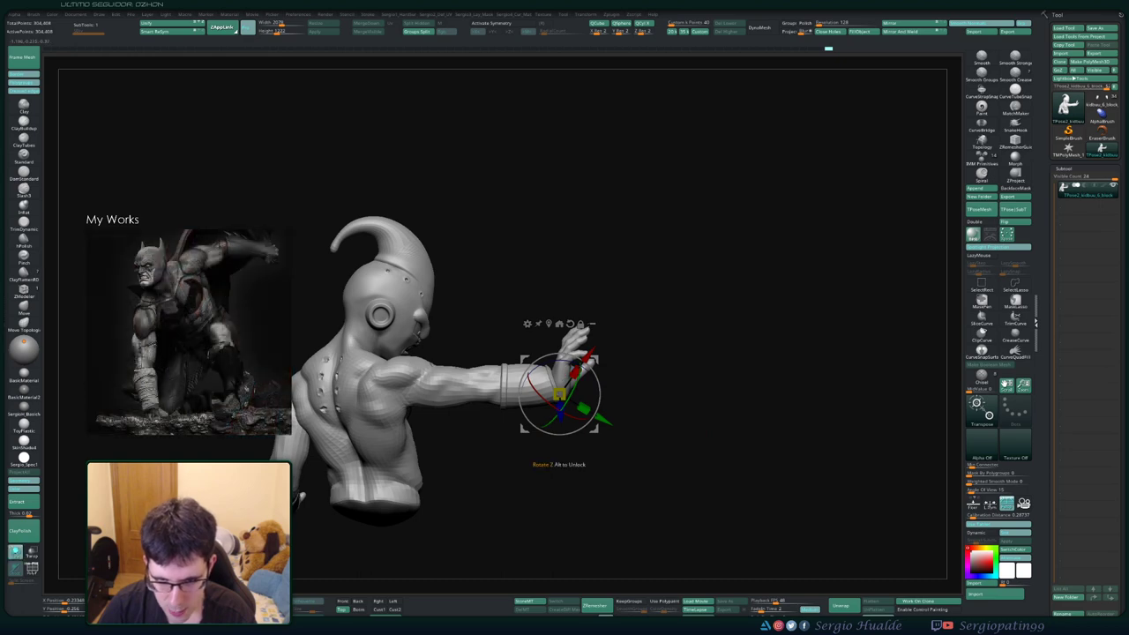
left_click(476, 380, "ctrl+shift")
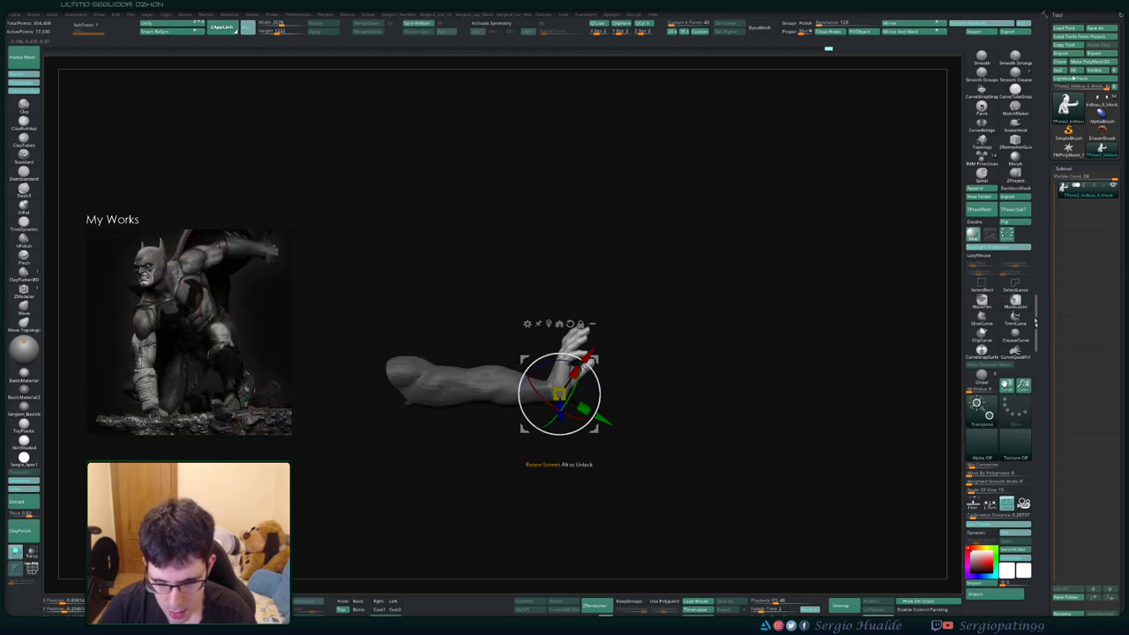
left_click_drag(577, 361, 589, 364)
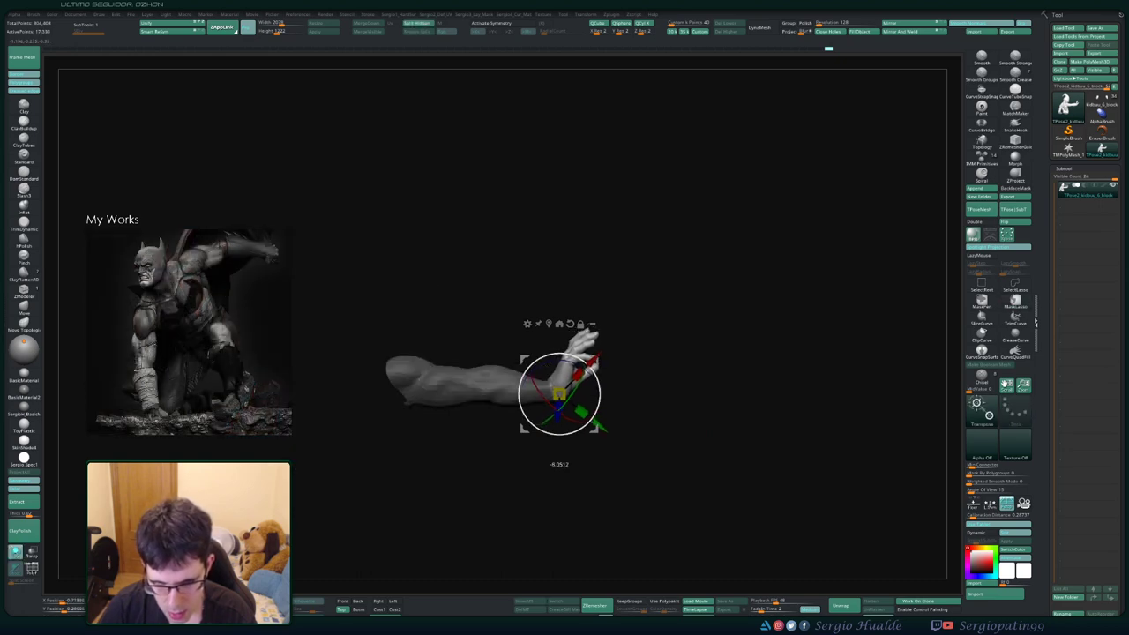
key("q")
mouse_move(494, 423)
left_mouse_down()
mouse_move(504, 420)
mouse_move(485, 412)
left_mouse_up()
left_click(478, 428, "ctrl")
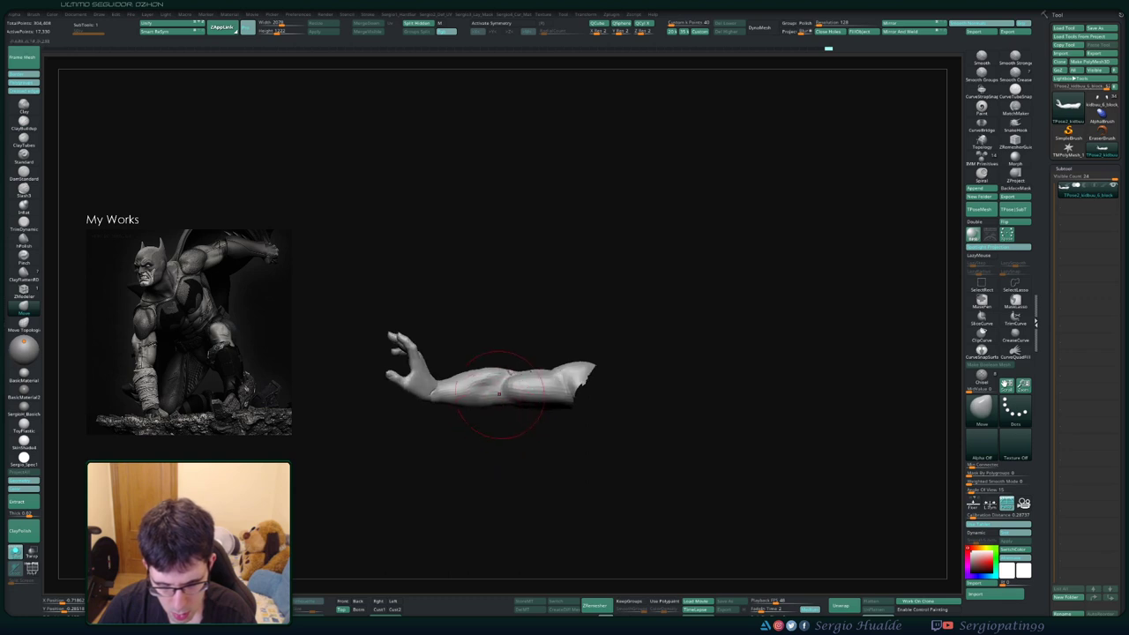
left_click(473, 366, "ctrl+shift")
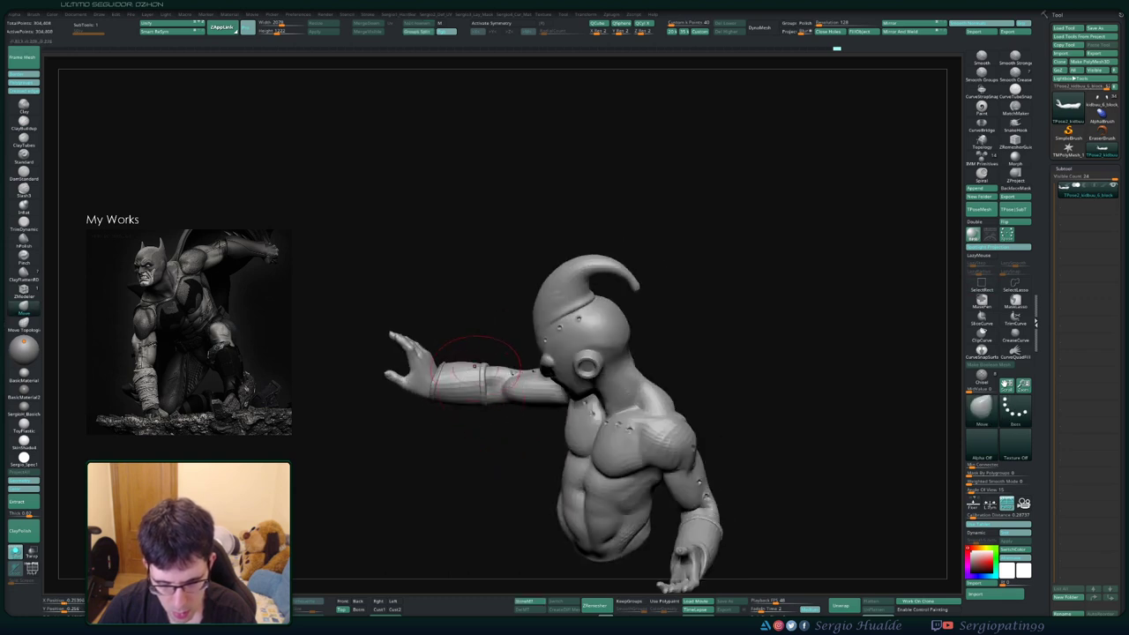
mouse_move(441, 393)
left_mouse_down()
mouse_move(481, 391)
mouse_move(467, 432)
mouse_move(502, 445)
mouse_move(504, 349)
mouse_move(493, 379)
mouse_move(476, 333)
left_mouse_up()
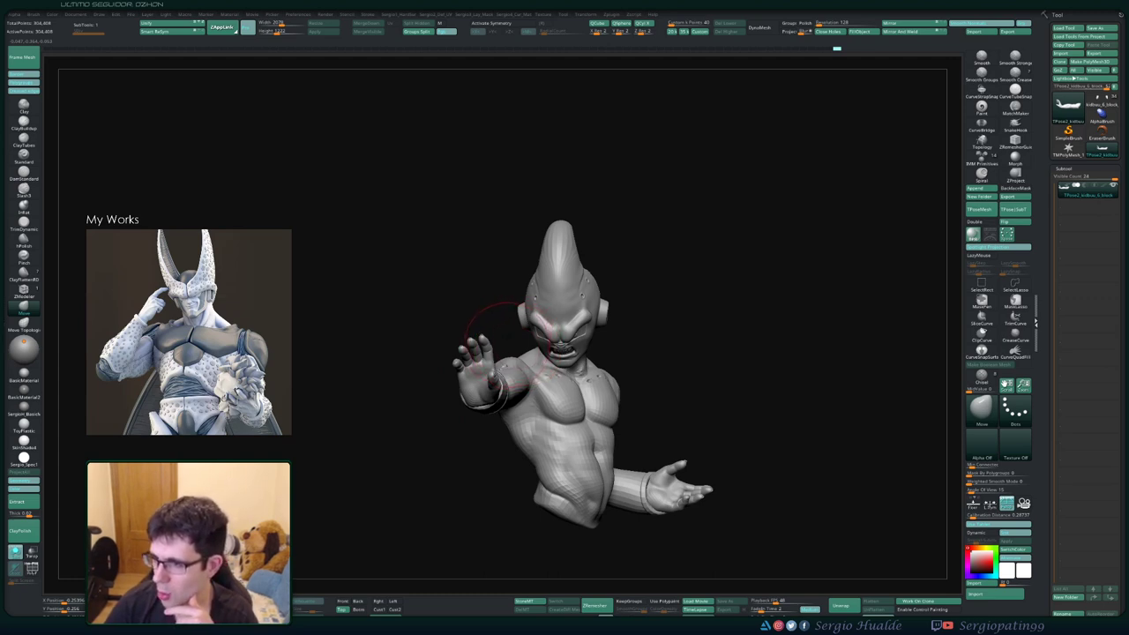
left_click_drag(621, 313, 574, 204)
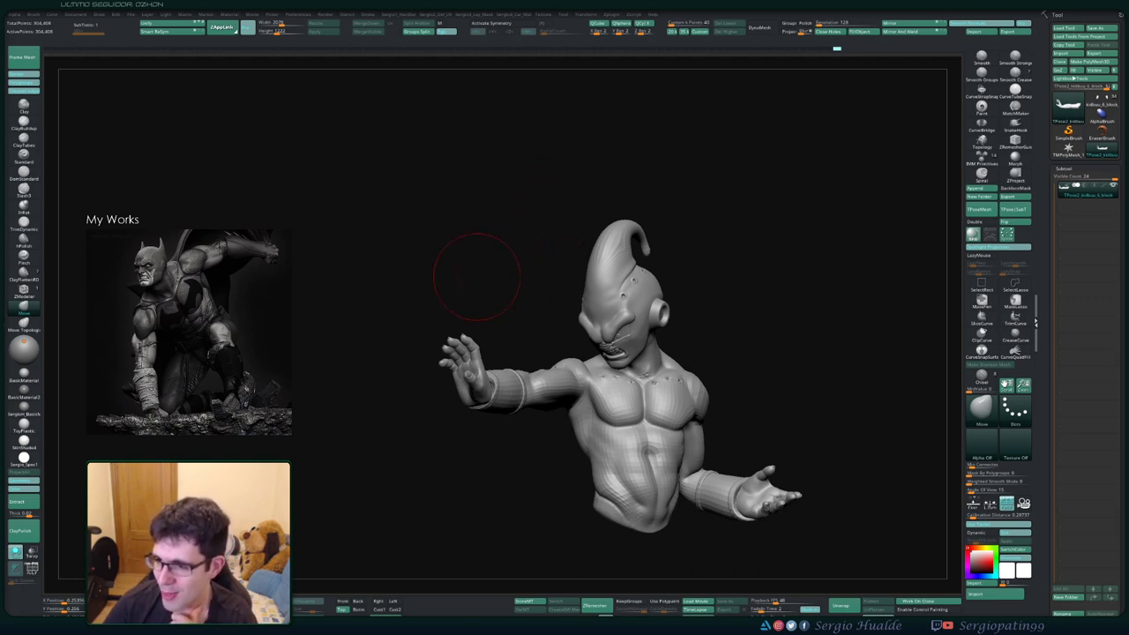
mouse_move(633, 334)
right_mouse_down()
mouse_move(619, 366)
mouse_move(613, 355)
mouse_move(622, 395)
right_mouse_up()
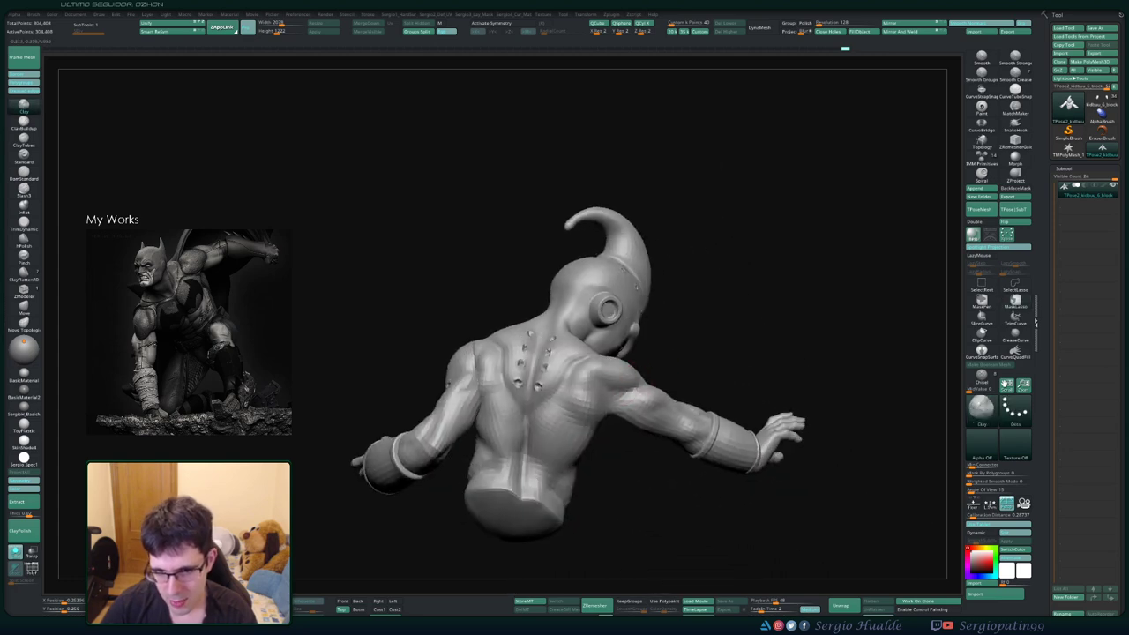
mouse_move(636, 439)
right_mouse_down()
mouse_move(623, 410)
mouse_move(622, 444)
mouse_move(618, 406)
mouse_move(599, 423)
mouse_move(596, 401)
right_mouse_up()
key("b")
key("d")
key("s")
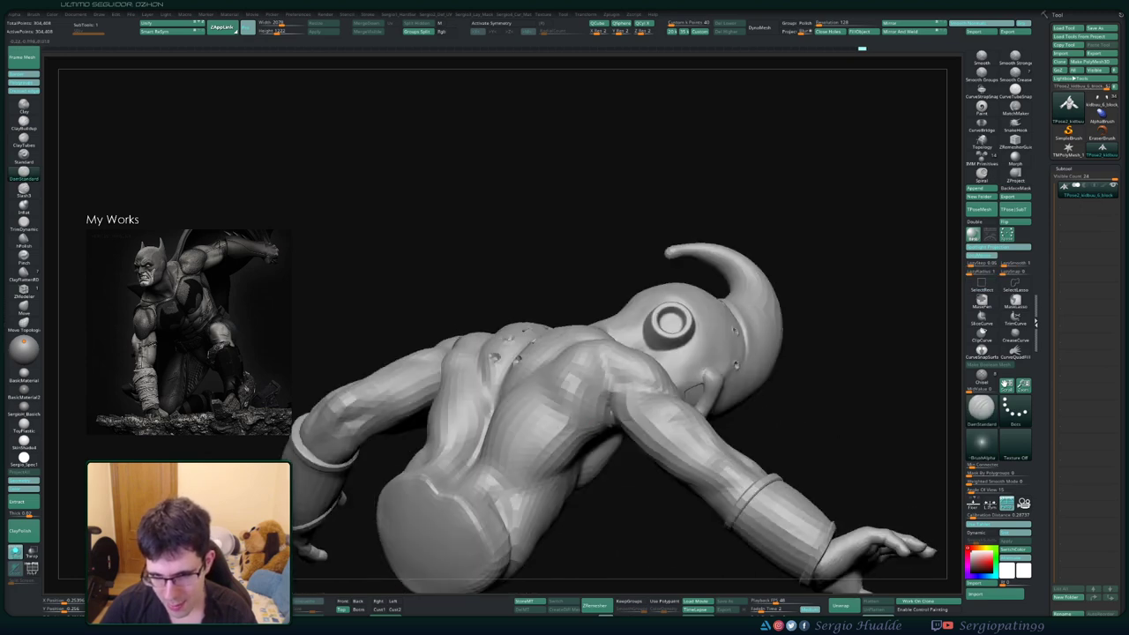
key("b")
key("c")
key("l")
mouse_move(617, 441)
right_mouse_down()
mouse_move(608, 415)
mouse_move(621, 476)
mouse_move(529, 449)
mouse_move(600, 458)
mouse_move(623, 362)
right_mouse_up()
key("b")
key("m")
key("v")
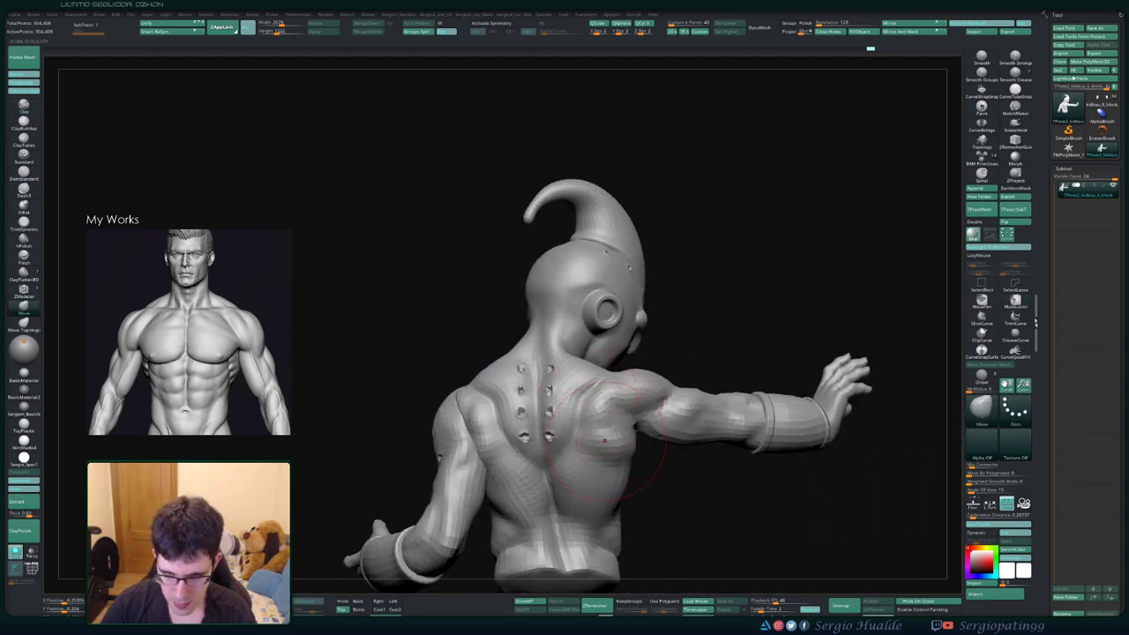
right_click_drag(604, 439, 604, 451)
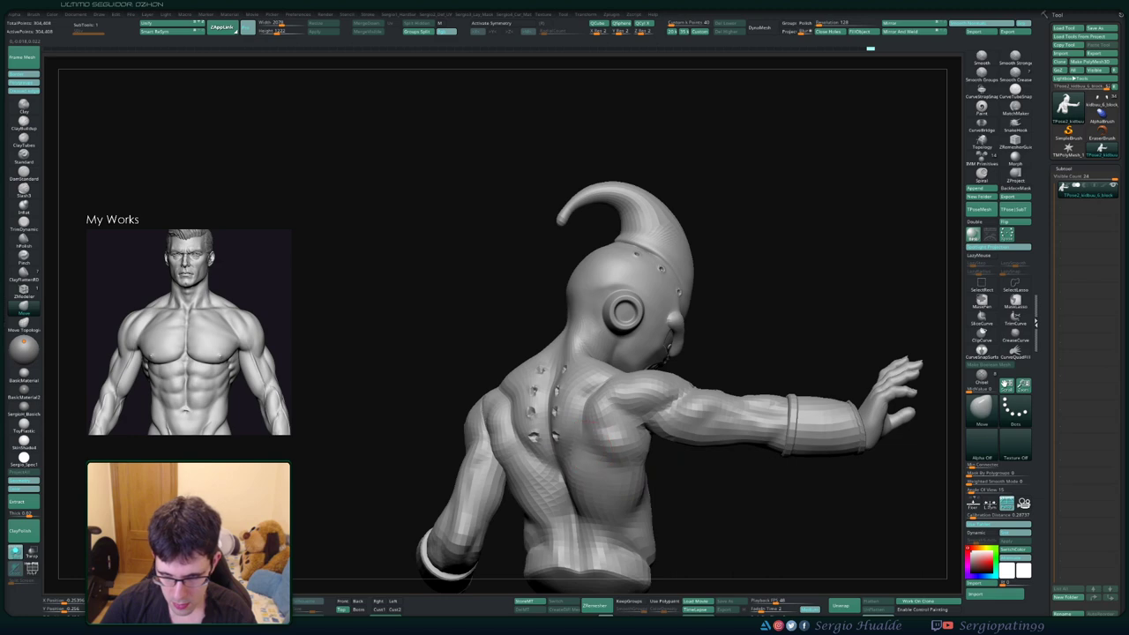
mouse_move(644, 432)
right_mouse_down()
mouse_move(599, 457)
mouse_move(576, 438)
mouse_move(589, 460)
mouse_move(584, 420)
mouse_move(572, 426)
right_mouse_up()
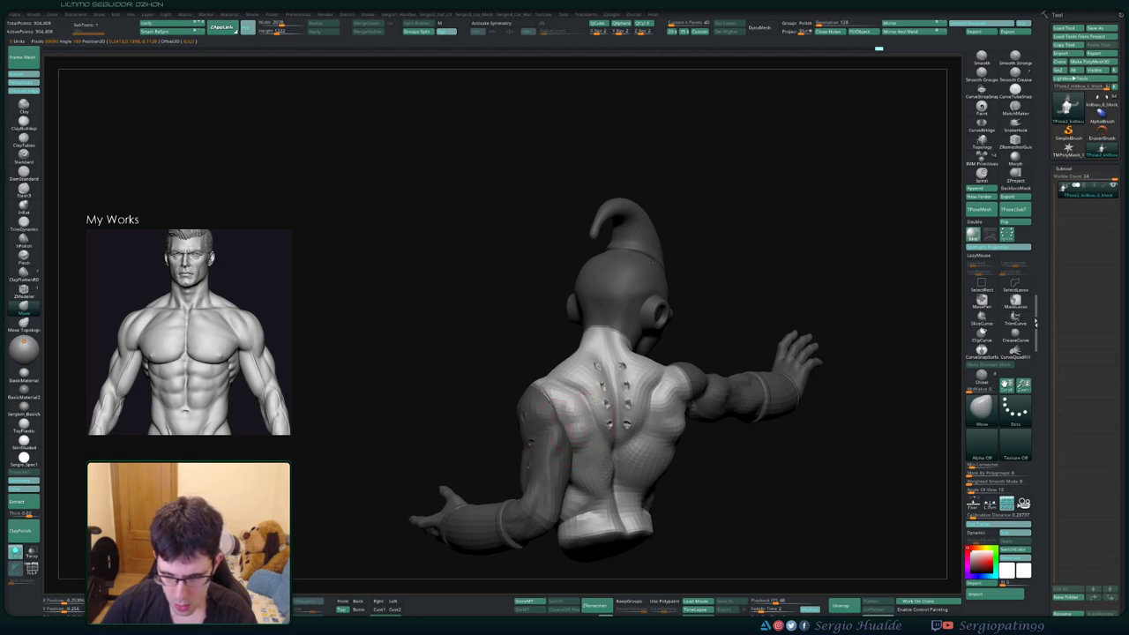
mouse_move(585, 434)
right_mouse_down()
mouse_move(575, 425)
mouse_move(609, 396)
mouse_move(584, 434)
mouse_move(608, 423)
mouse_move(600, 432)
mouse_move(591, 414)
mouse_move(626, 379)
mouse_move(573, 363)
mouse_move(688, 358)
mouse_move(647, 345)
mouse_move(593, 377)
right_mouse_up()
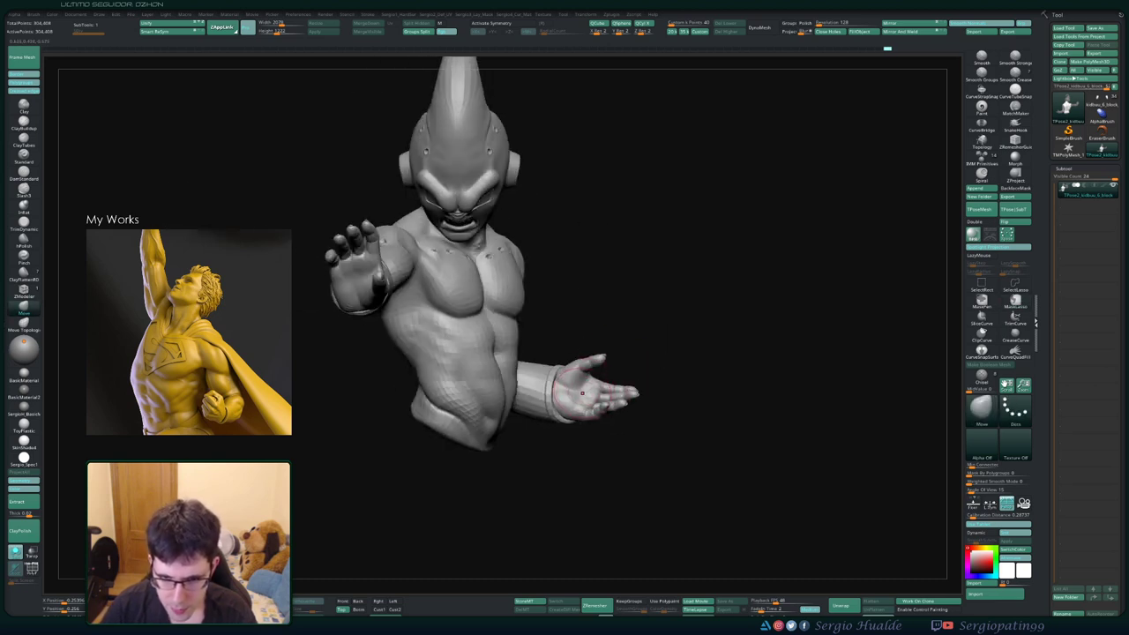
Isolate the palm-up arm, mask across the wrist, and rotate the hand upward with the gizmo
left_click(582, 392, "ctrl+shift")
key("f")
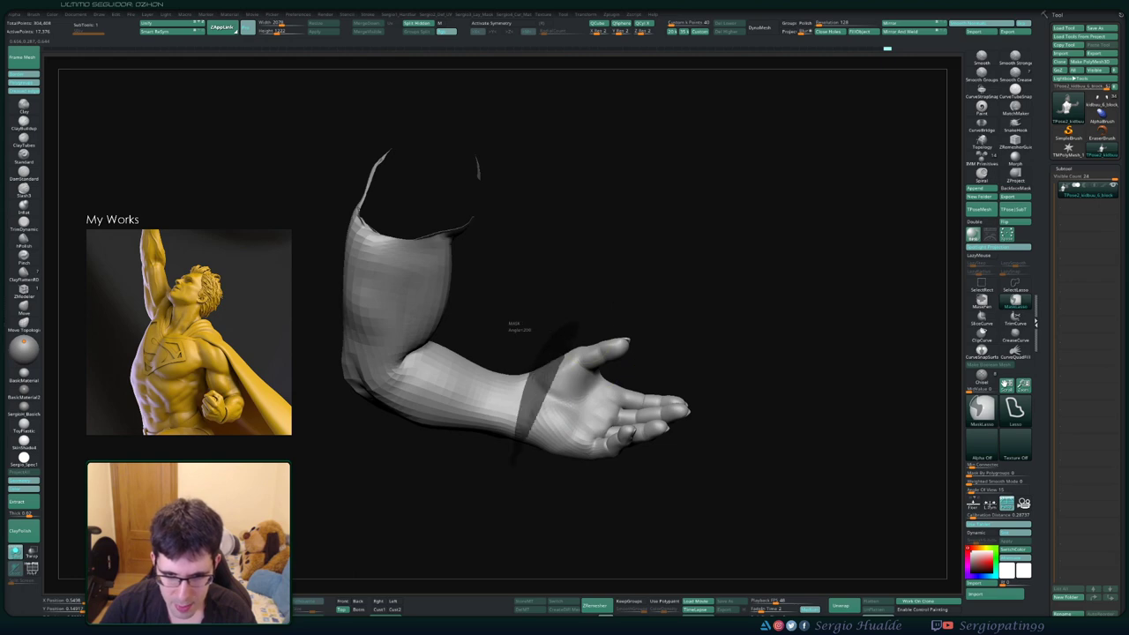
left_click_drag(569, 331, 573, 335, "ctrl")
right_click_drag(565, 438, 555, 407)
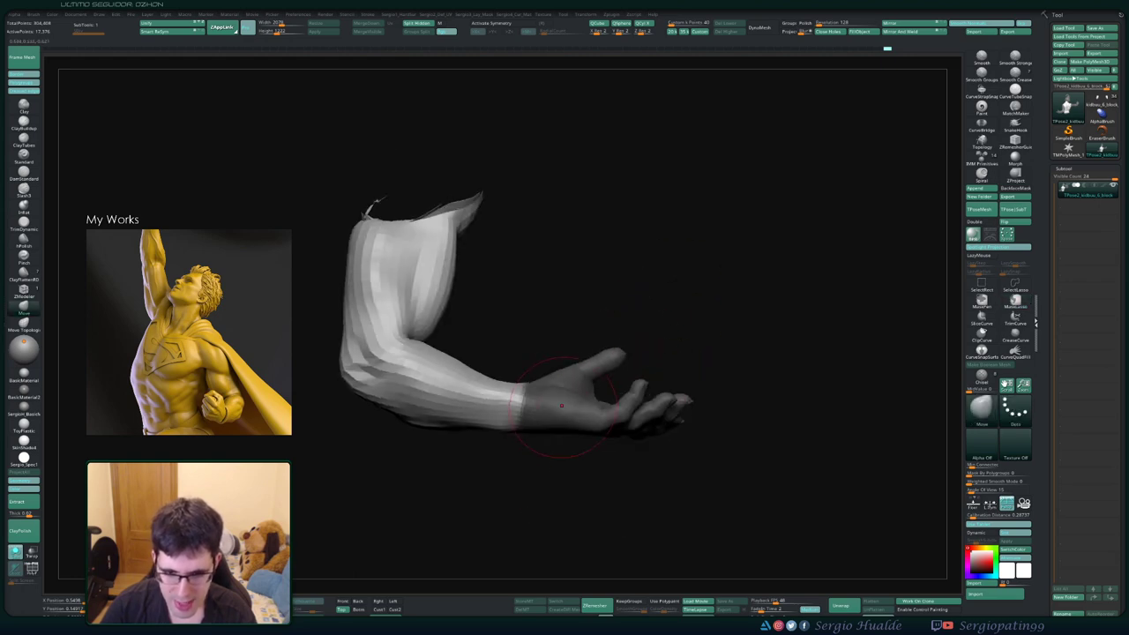
key("w")
key("ctrl+i")
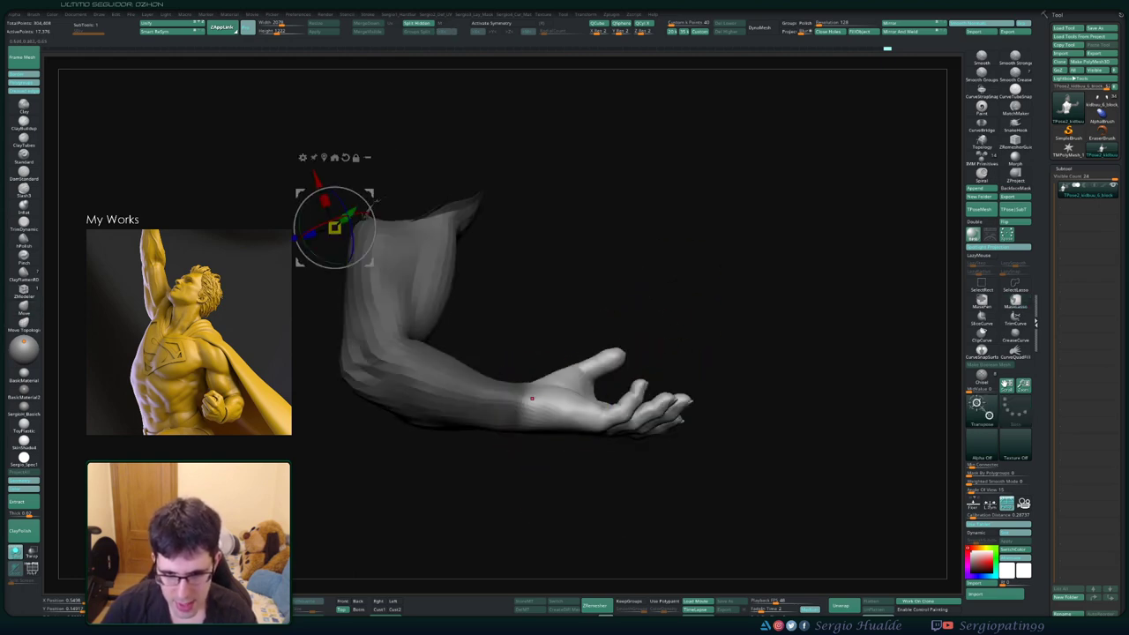
left_click(529, 407)
left_click_drag(546, 446, 565, 415)
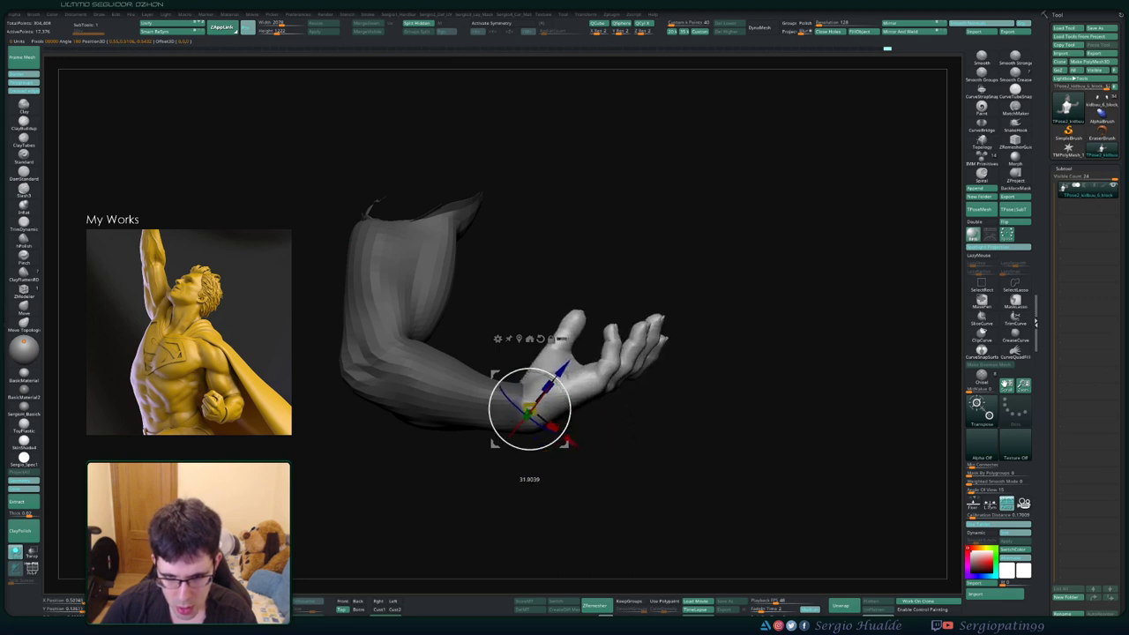
right_click_drag(705, 484, 670, 476)
key("q")
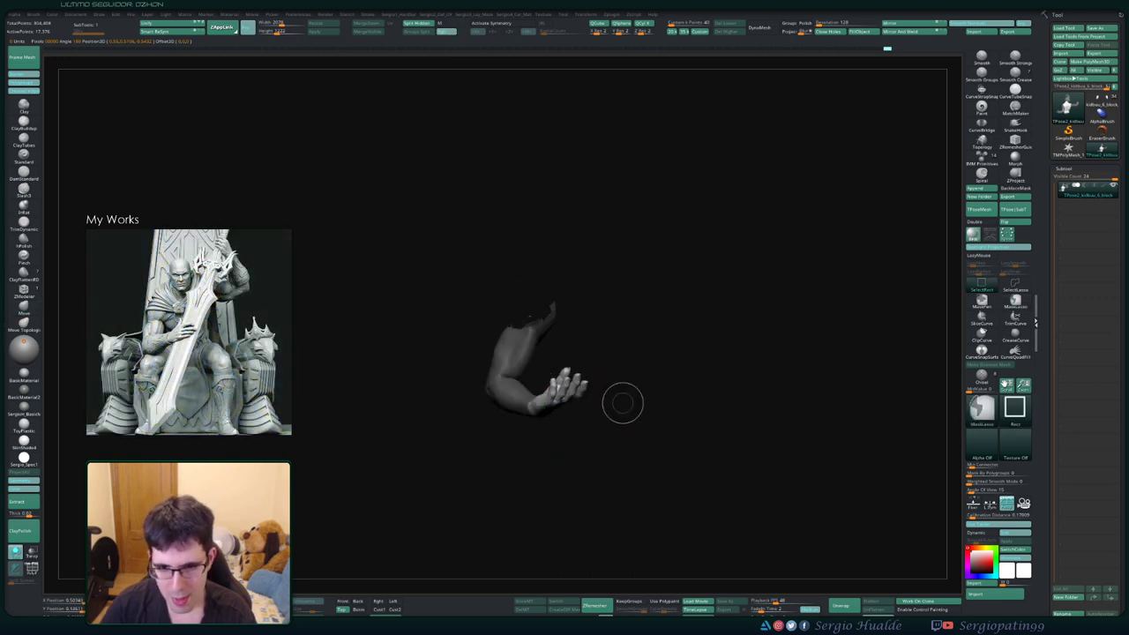
left_click(622, 400, "ctrl+shift")
mouse_move(622, 400)
right_mouse_down()
mouse_move(520, 427)
mouse_move(534, 390)
right_mouse_up()
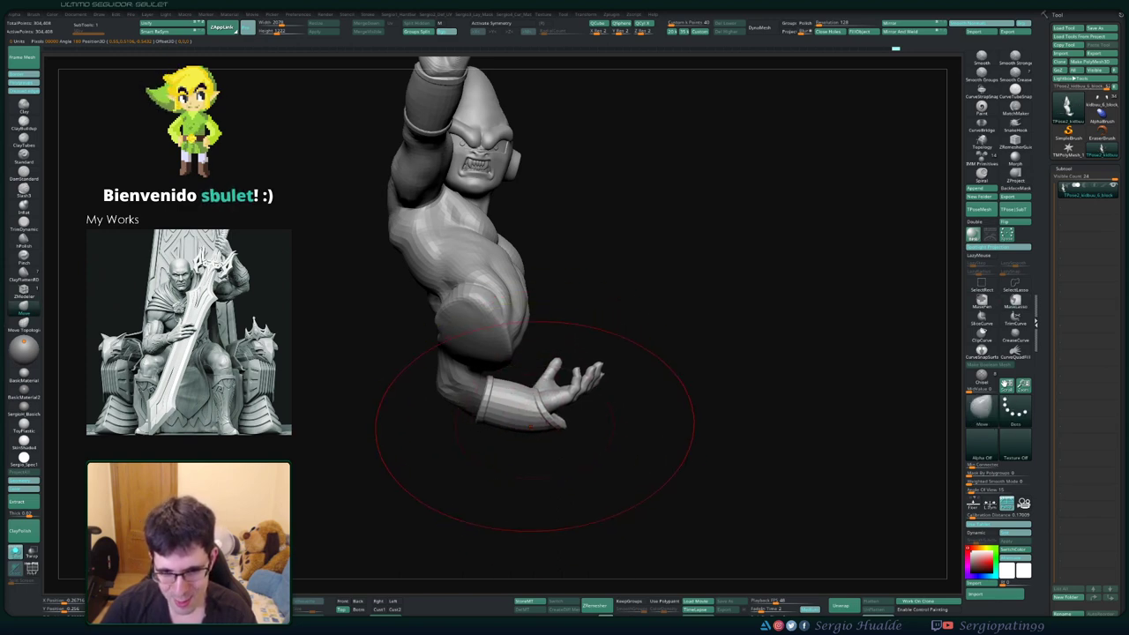
Isolate the forearm and hand, mask the body, and reshape the wrist with the Move brush
left_click(542, 397, "ctrl+shift")
key("w")
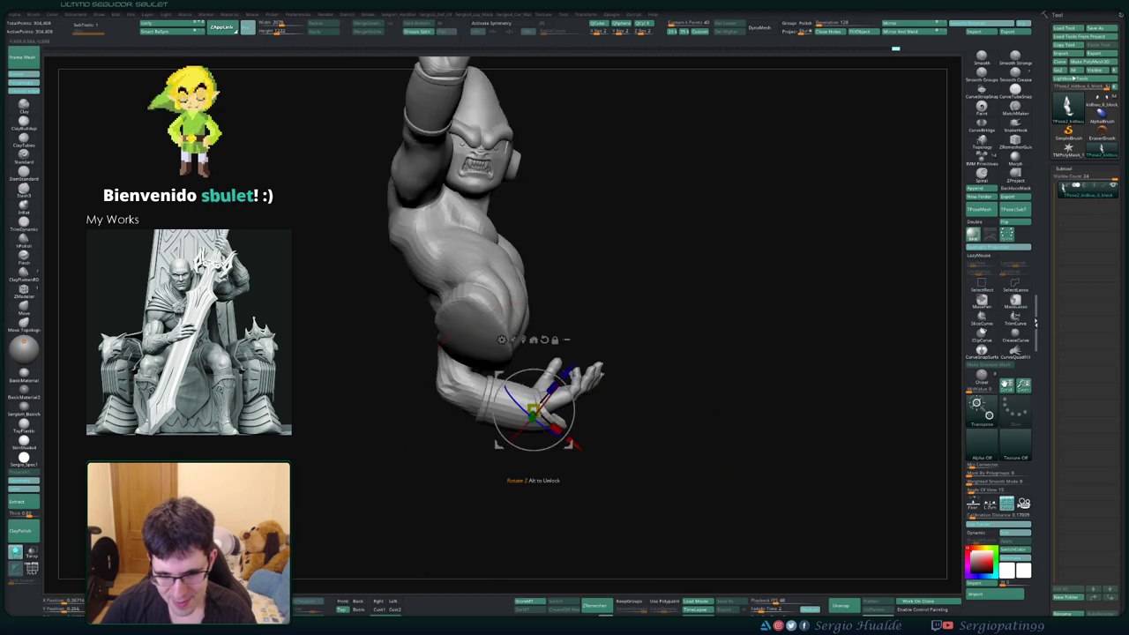
key("q")
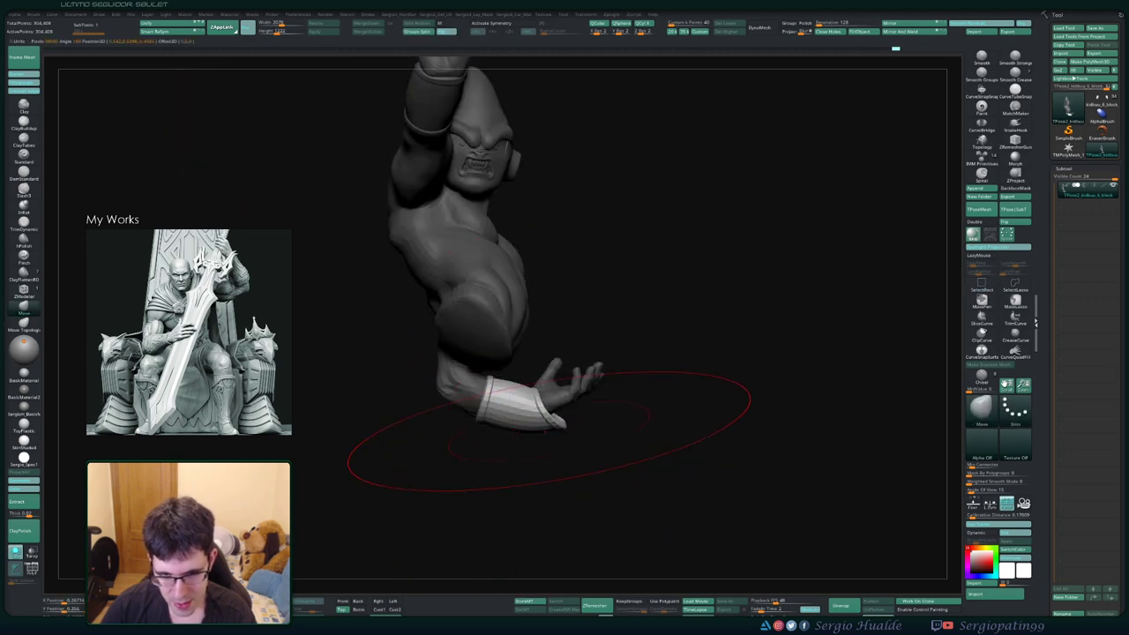
left_click_drag(546, 397, 573, 379)
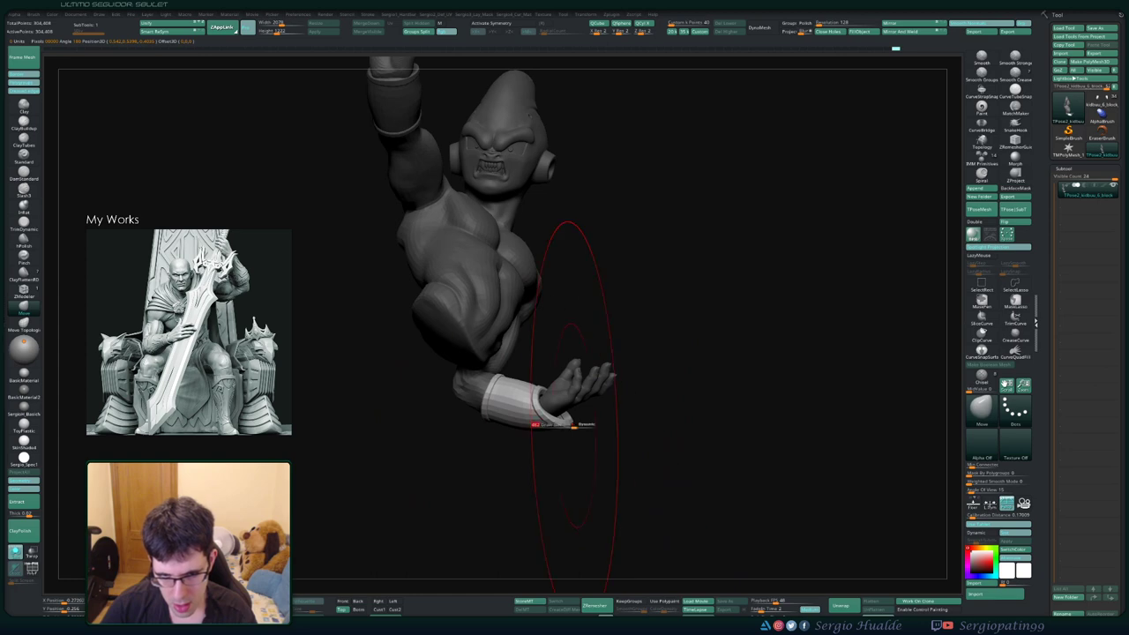
mouse_move(569, 419)
left_mouse_down()
mouse_move(589, 407)
mouse_move(529, 403)
mouse_move(617, 388)
mouse_move(605, 390)
mouse_move(606, 359)
mouse_move(582, 357)
left_mouse_up()
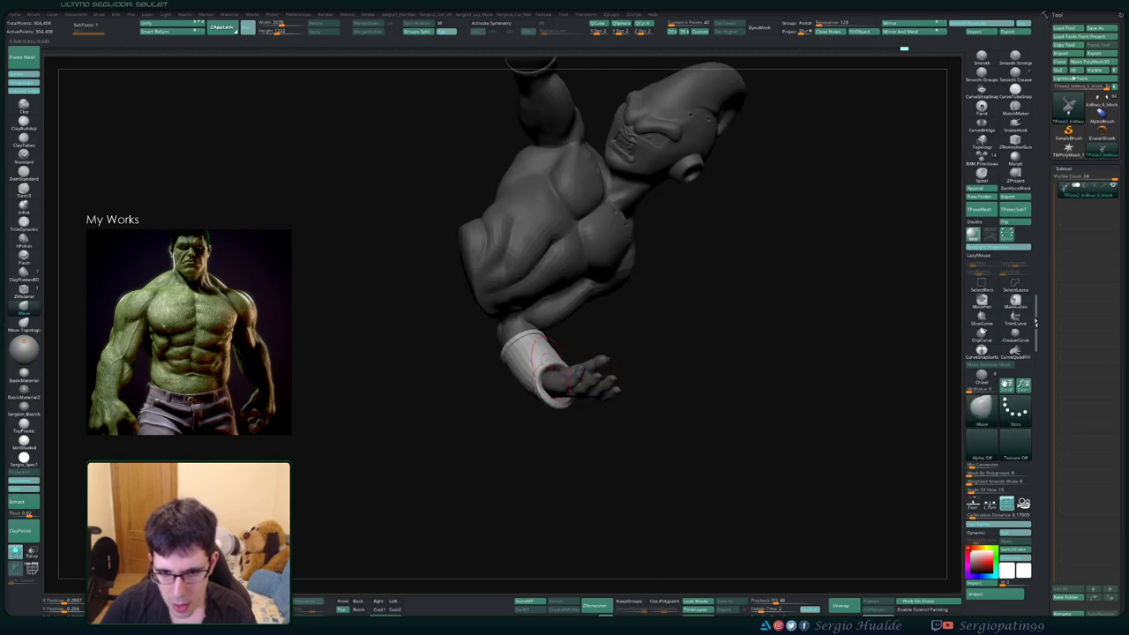
left_click_drag(546, 356, 509, 353)
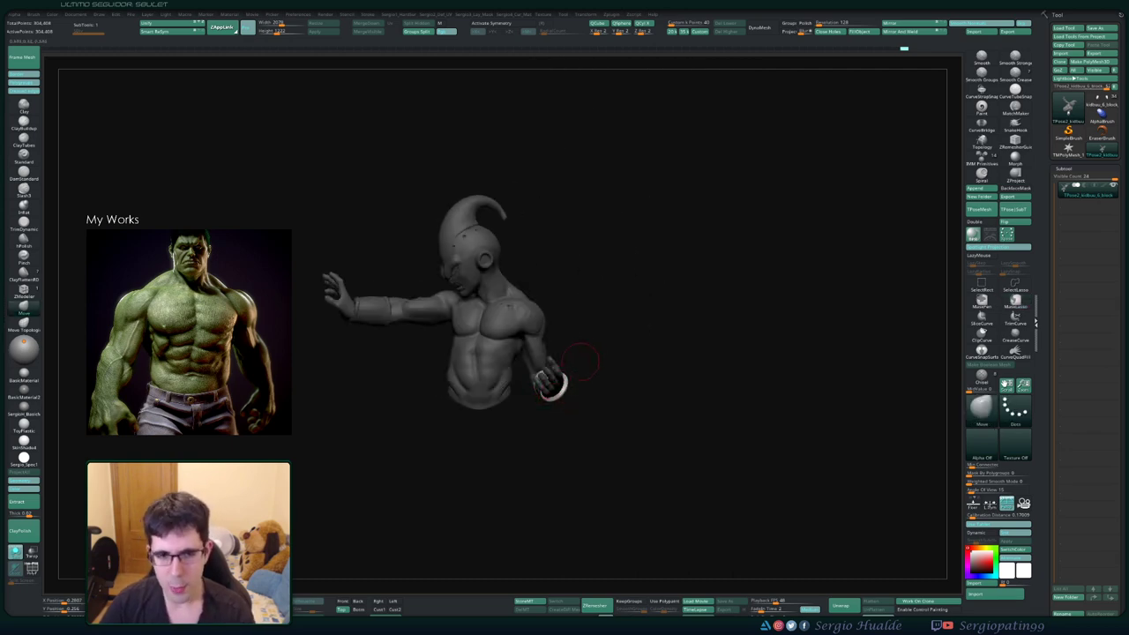
mouse_move(579, 362)
left_mouse_down()
mouse_move(545, 402)
mouse_move(617, 370)
left_mouse_up()
Turn the bust to a three-quarter front view and zoom in close on the raised hand
left_click_drag(662, 337, 256, 438)
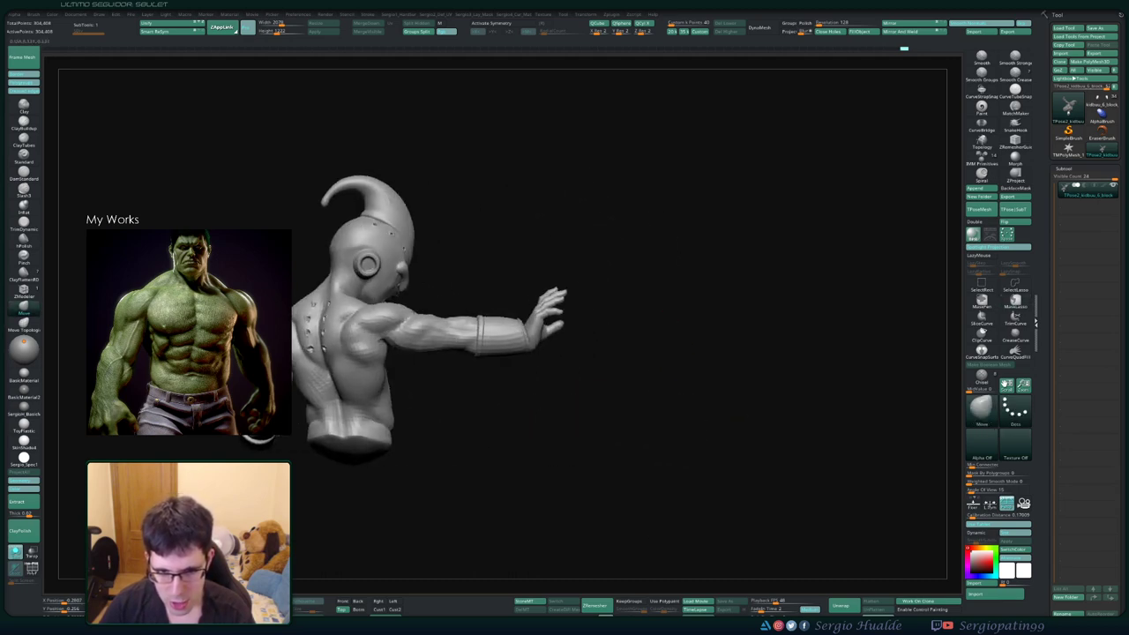
left_click_drag(564, 353, 592, 340)
mouse_move(516, 403)
left_mouse_down()
mouse_move(605, 383)
mouse_move(569, 357)
left_mouse_up()
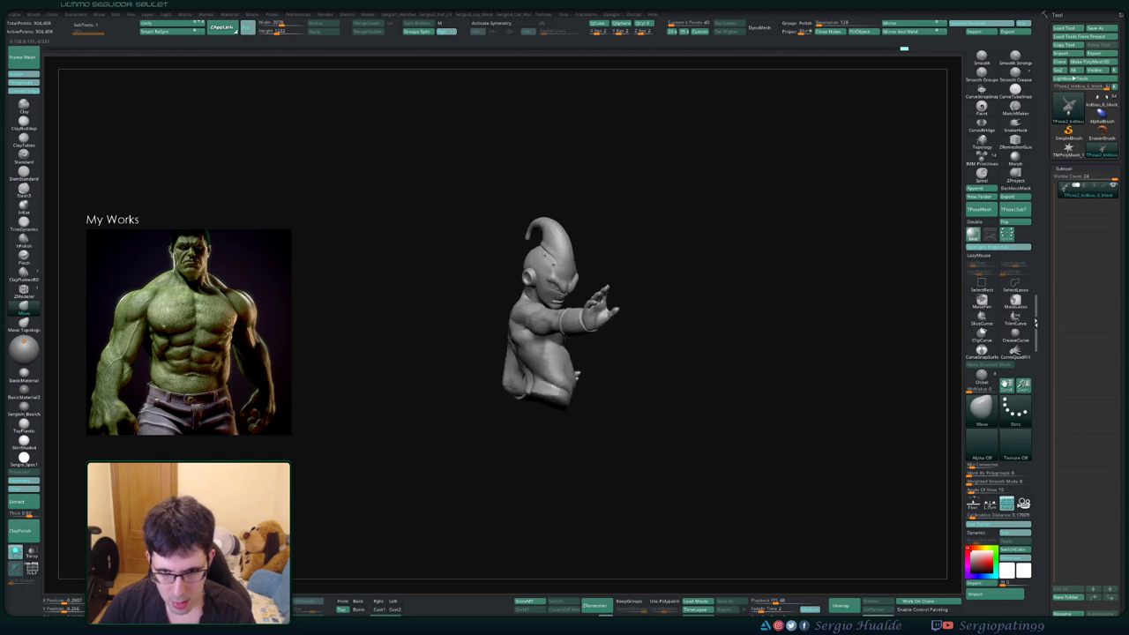
left_click_drag(564, 414, 653, 397)
mouse_move(594, 350)
left_mouse_down()
mouse_move(635, 370)
mouse_move(617, 335)
mouse_move(529, 397)
left_mouse_up()
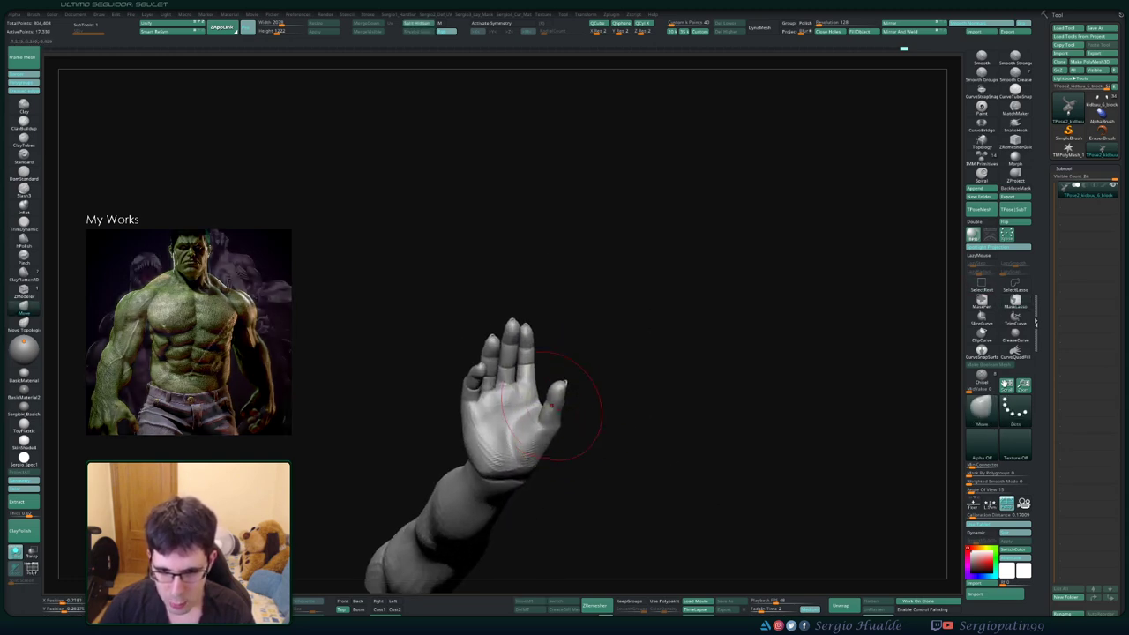
mouse_move(600, 403)
left_mouse_down()
mouse_move(609, 403)
mouse_move(550, 361)
left_mouse_up()
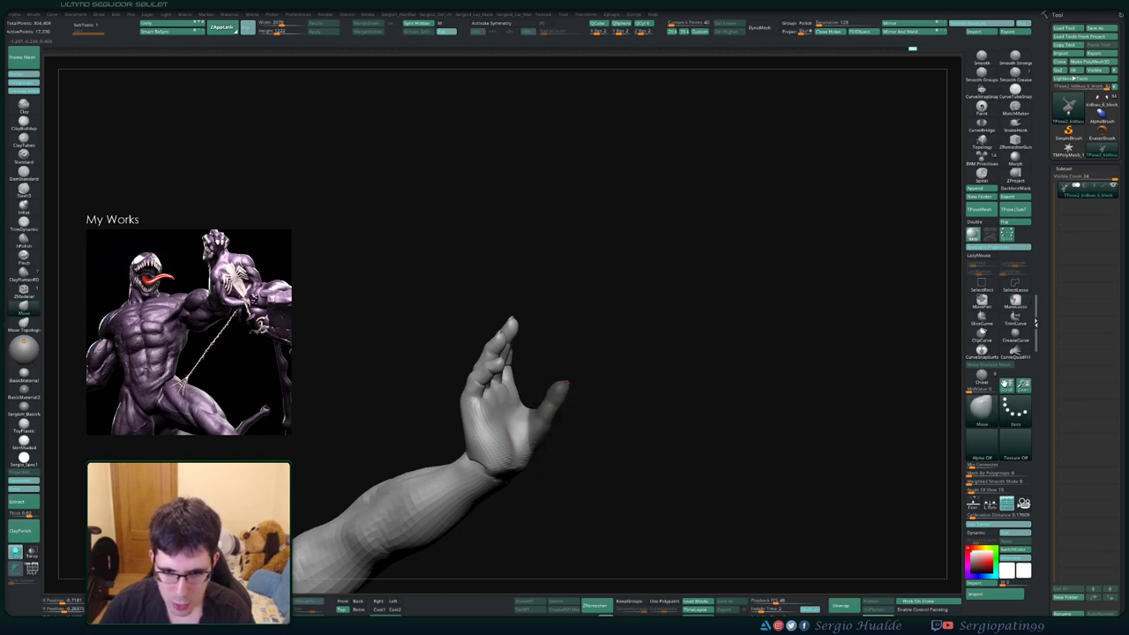
left_click_drag(604, 441, 537, 423)
Mask the arm and palm, then bend the hand at the wrist so the fingers point up
left_click_drag(544, 428, 533, 427, "ctrl")
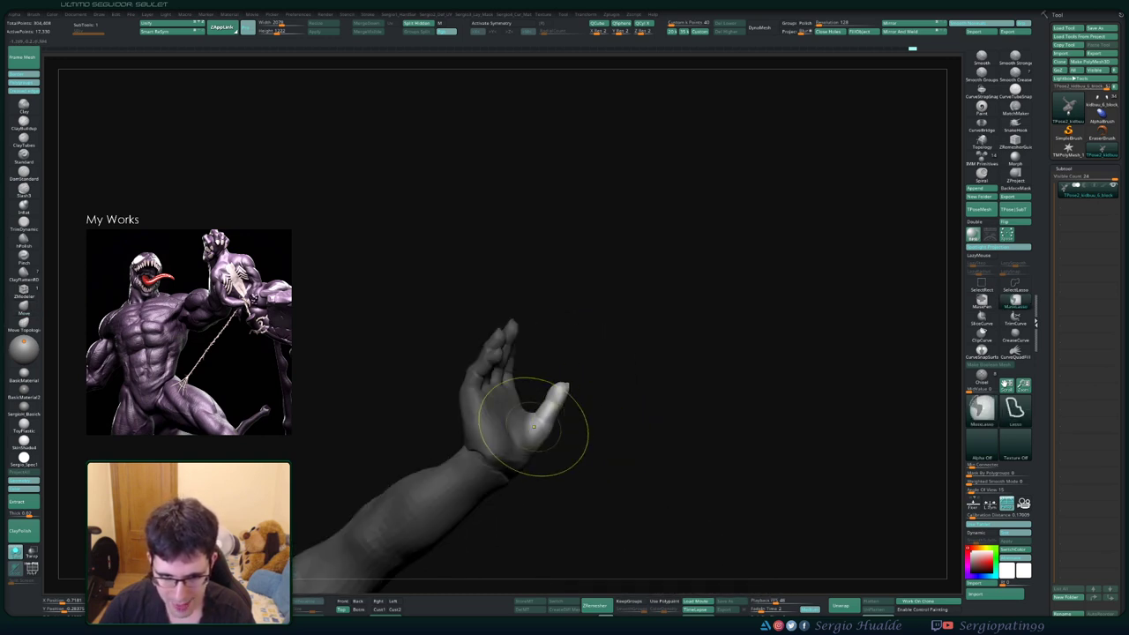
left_click_drag(600, 415, 596, 390)
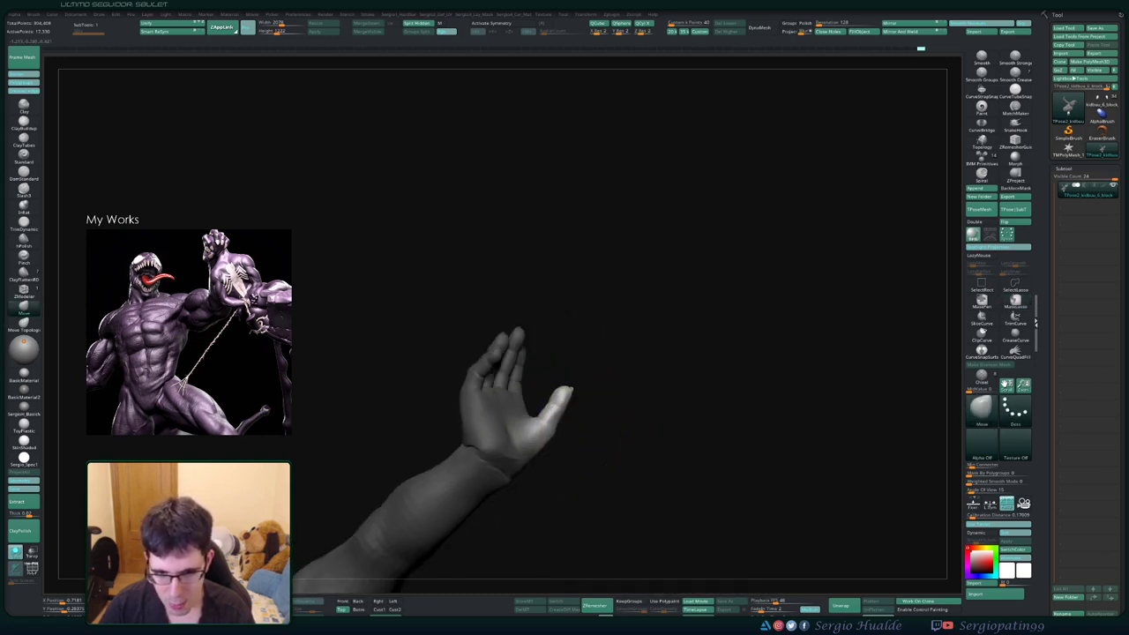
key("w")
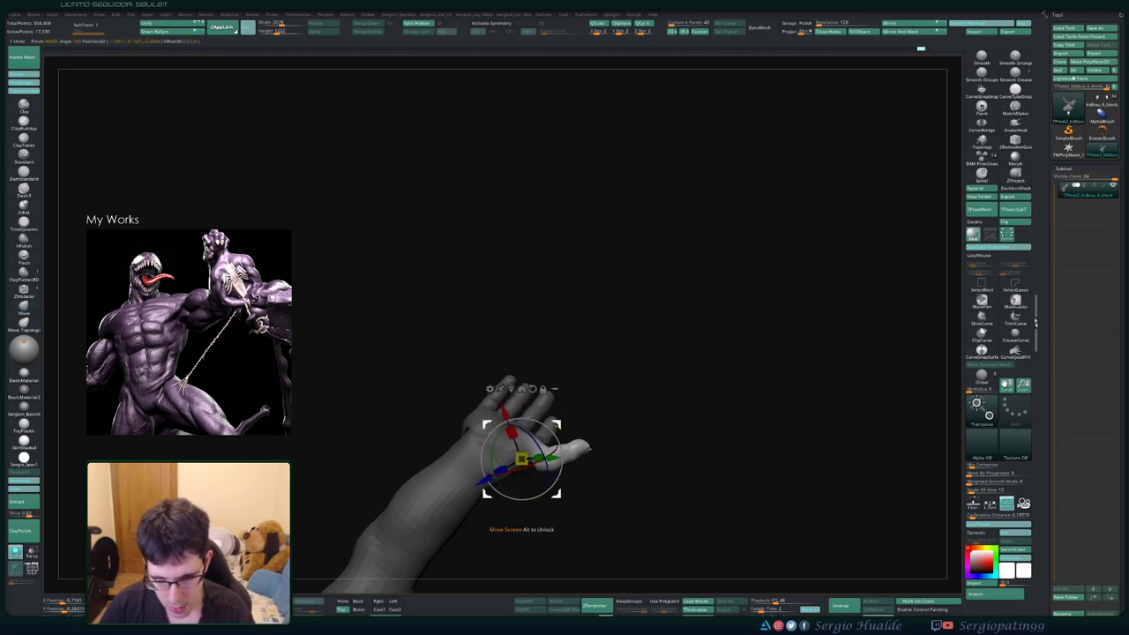
left_click_drag(560, 445, 537, 411)
key("ctrl")
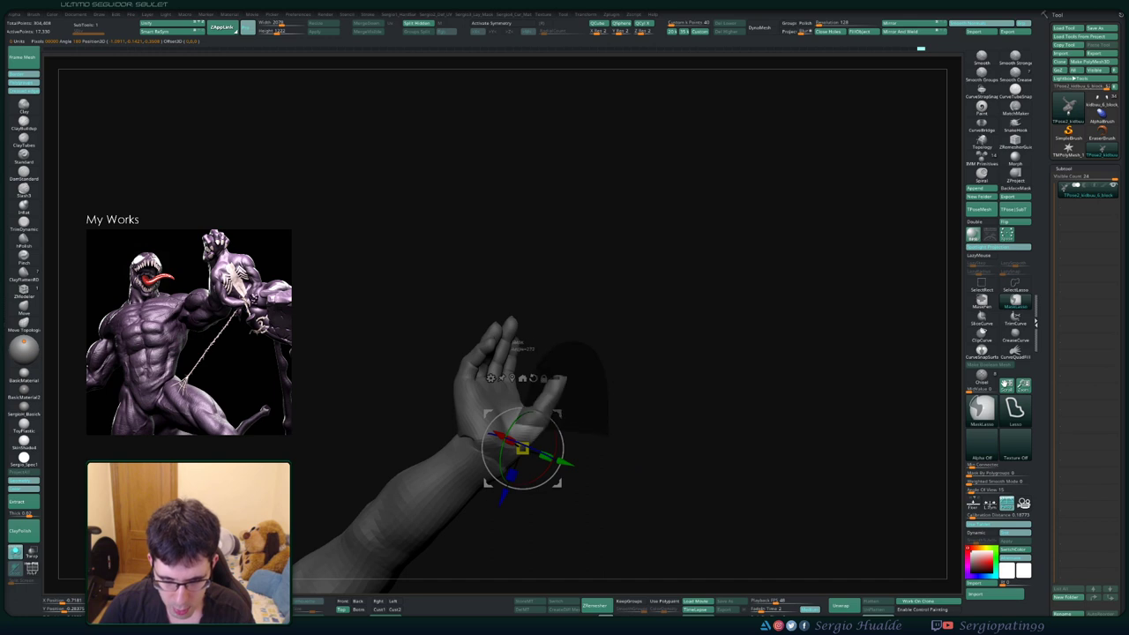
mouse_move(569, 335)
left_mouse_down("ctrl")
mouse_move(529, 395)
mouse_move(529, 458)
mouse_move(546, 485)
mouse_move(547, 441)
left_mouse_up("ctrl")
key("ctrl")
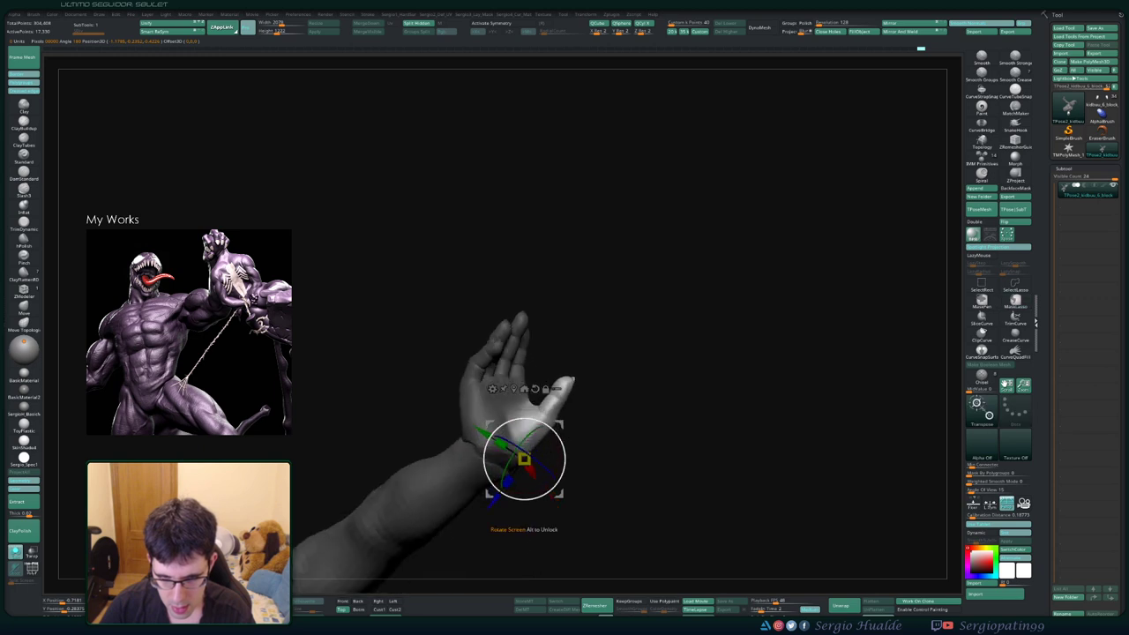
left_click_drag(558, 494, 556, 498)
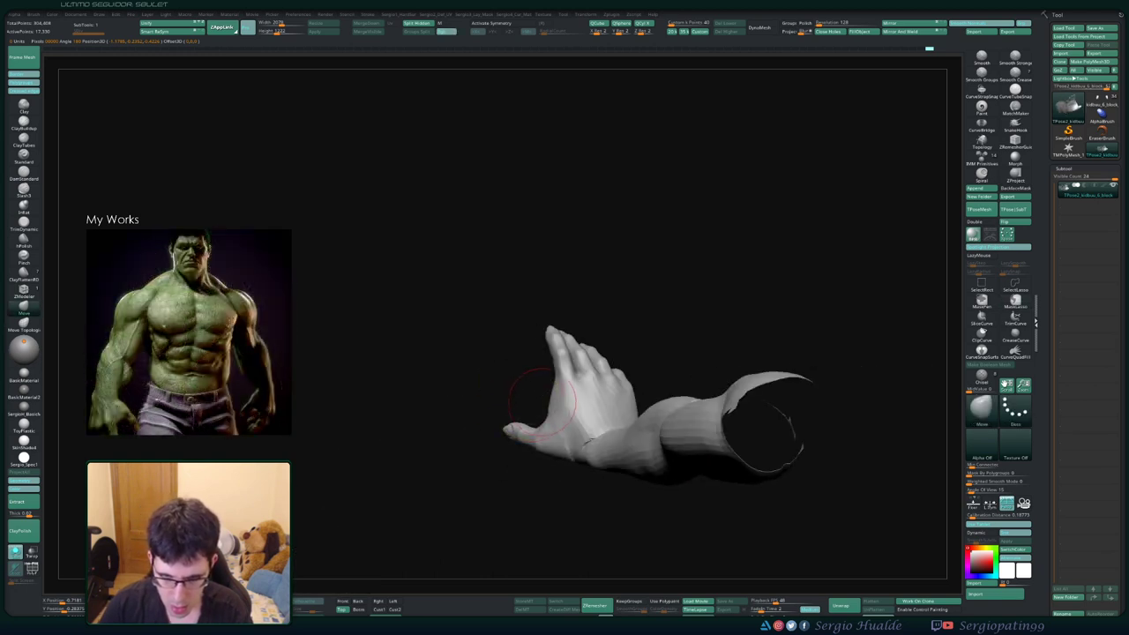
key("shift")
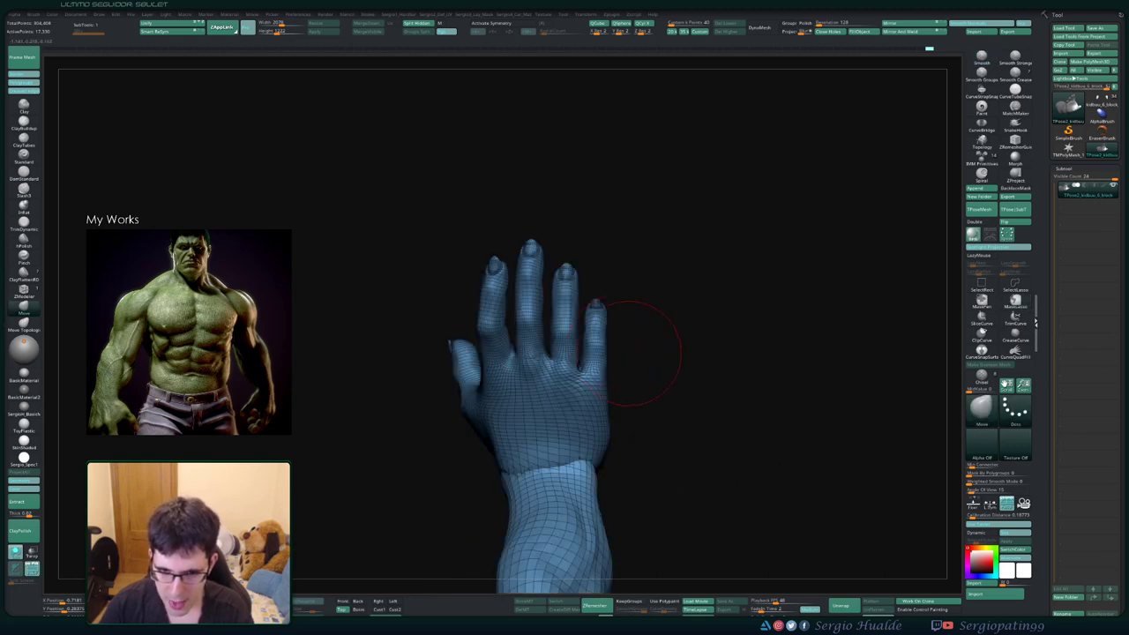
key("ctrl")
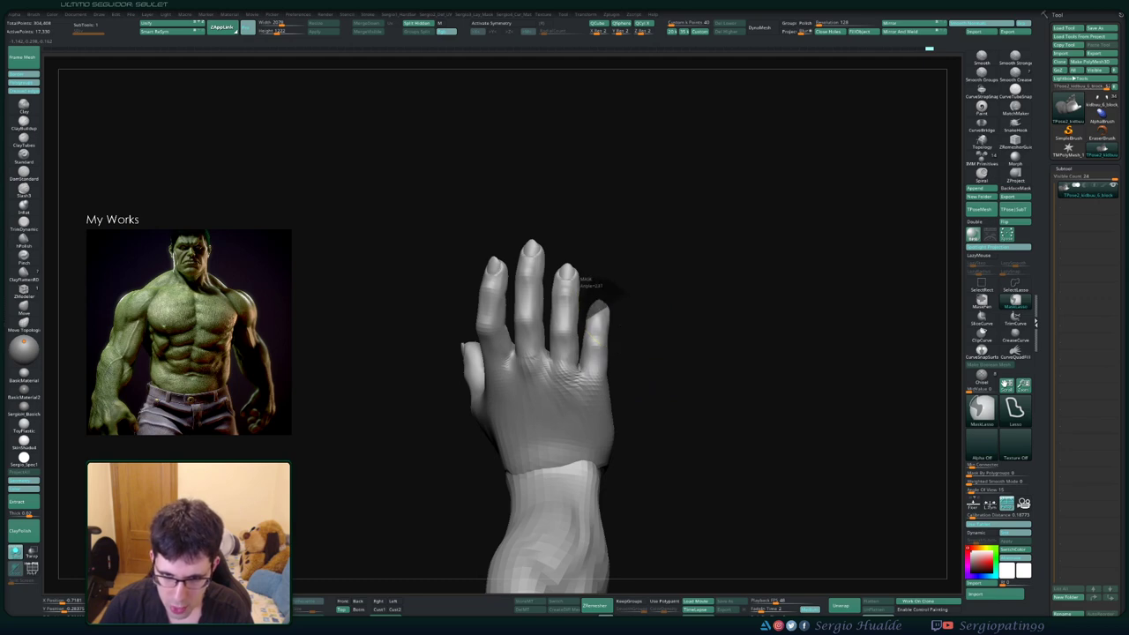
Mask and invert around the pinky, rotate it outward from its base, then unhide the body
left_click_drag(582, 280, 585, 288)
key("ctrl+i")
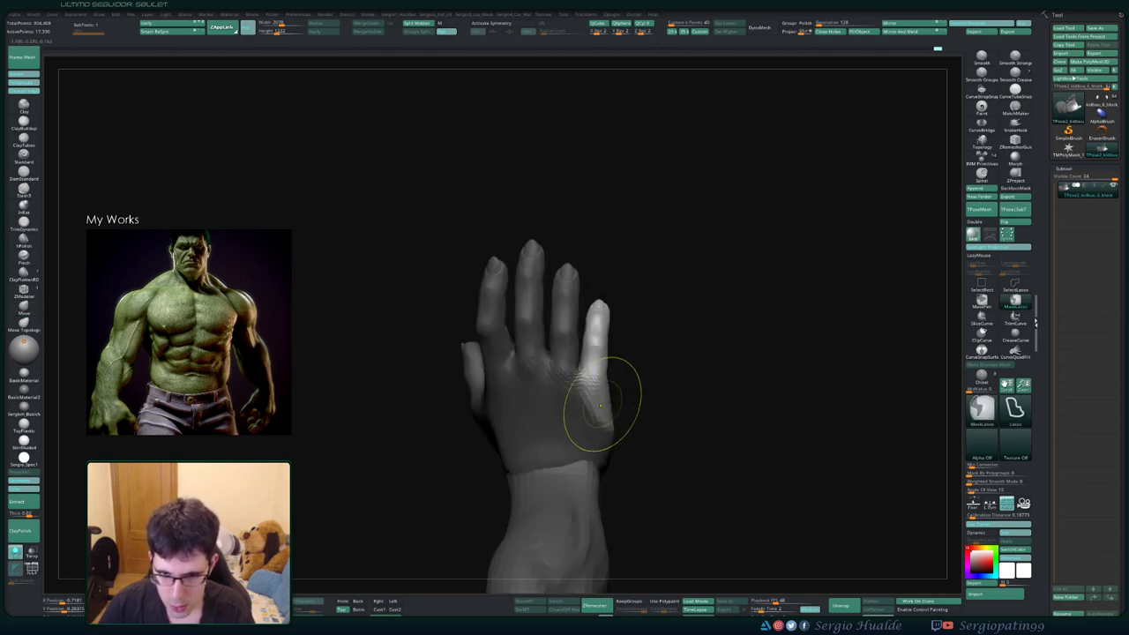
key("w")
left_click(598, 381)
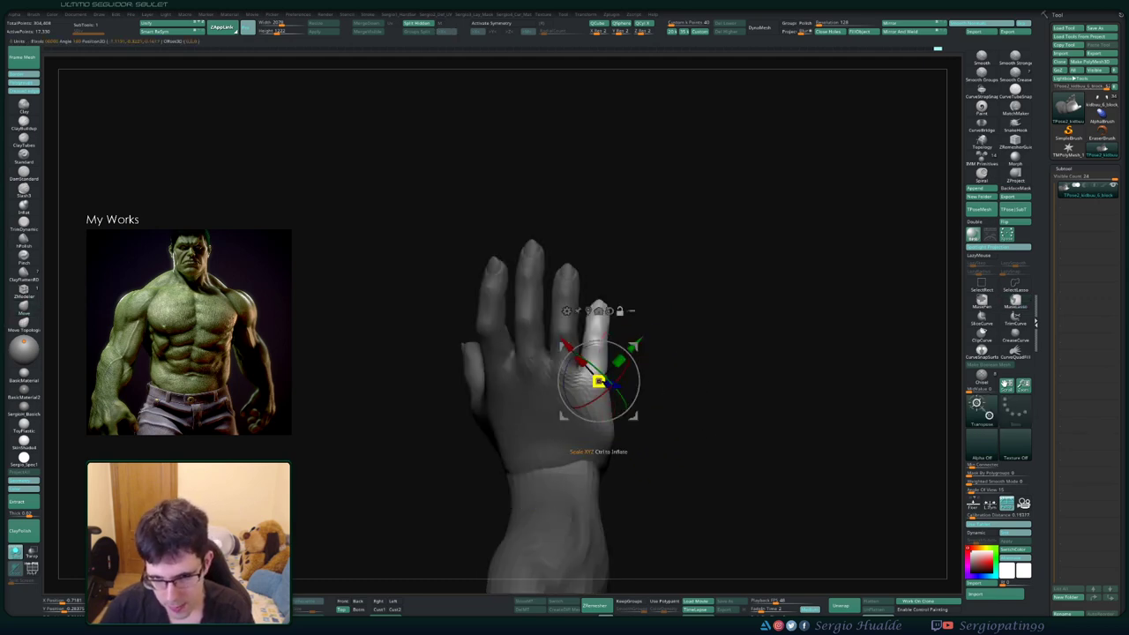
mouse_move(599, 421)
left_mouse_down()
mouse_move(588, 420)
mouse_move(612, 396)
left_mouse_up()
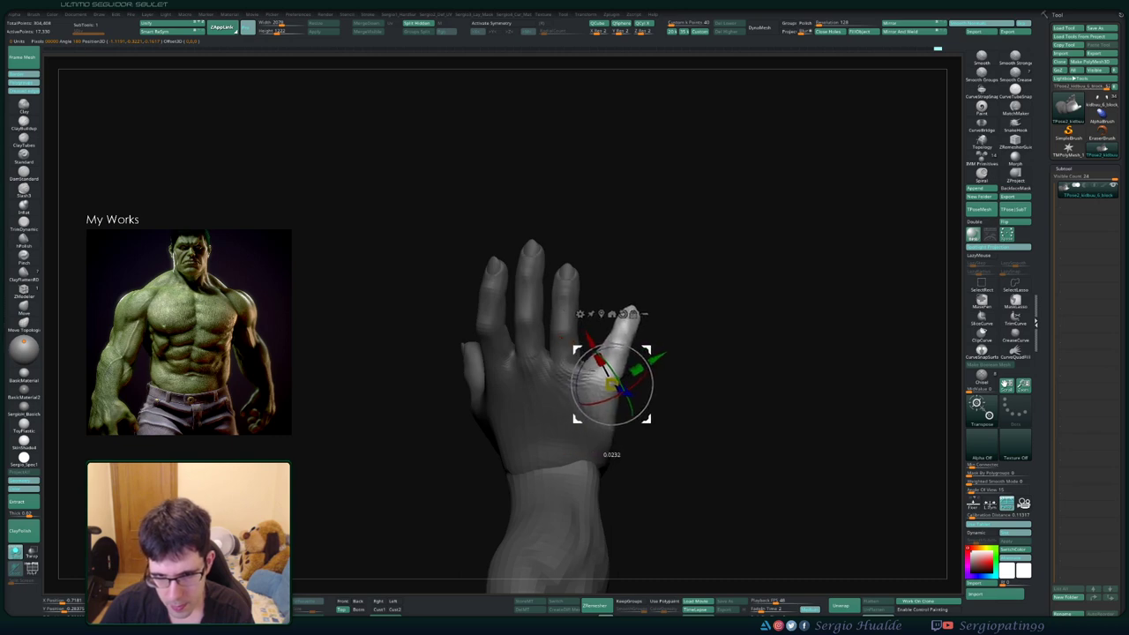
mouse_move(612, 445)
right_mouse_down("ctrl")
mouse_move(587, 483)
mouse_move(606, 439)
right_mouse_up("ctrl")
key("ctrl+i")
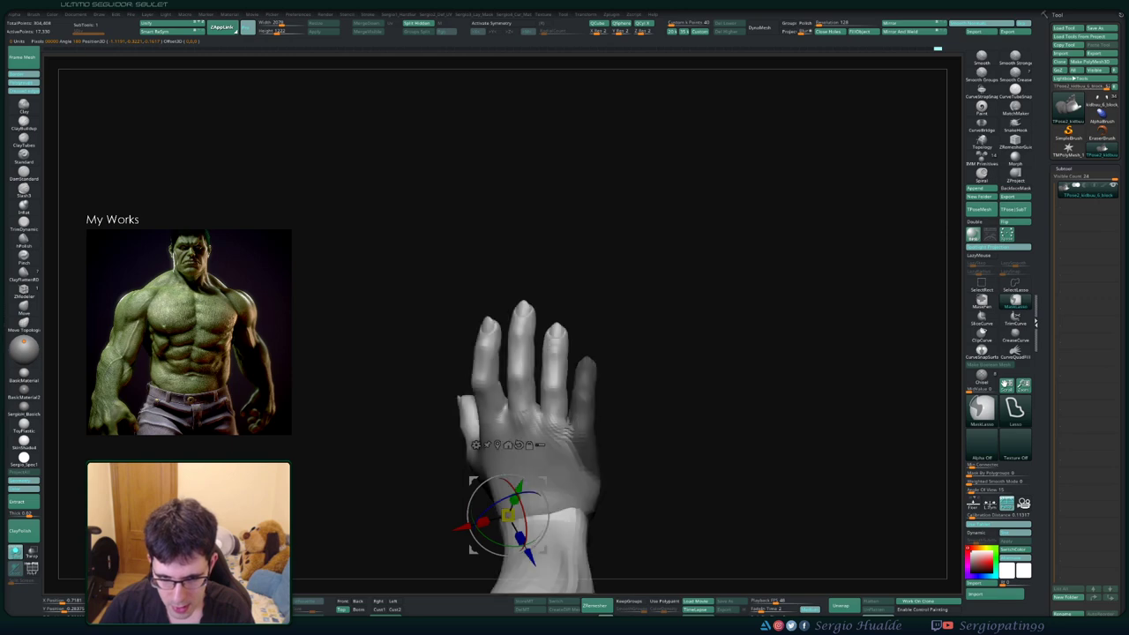
left_click_drag(670, 397, 617, 380)
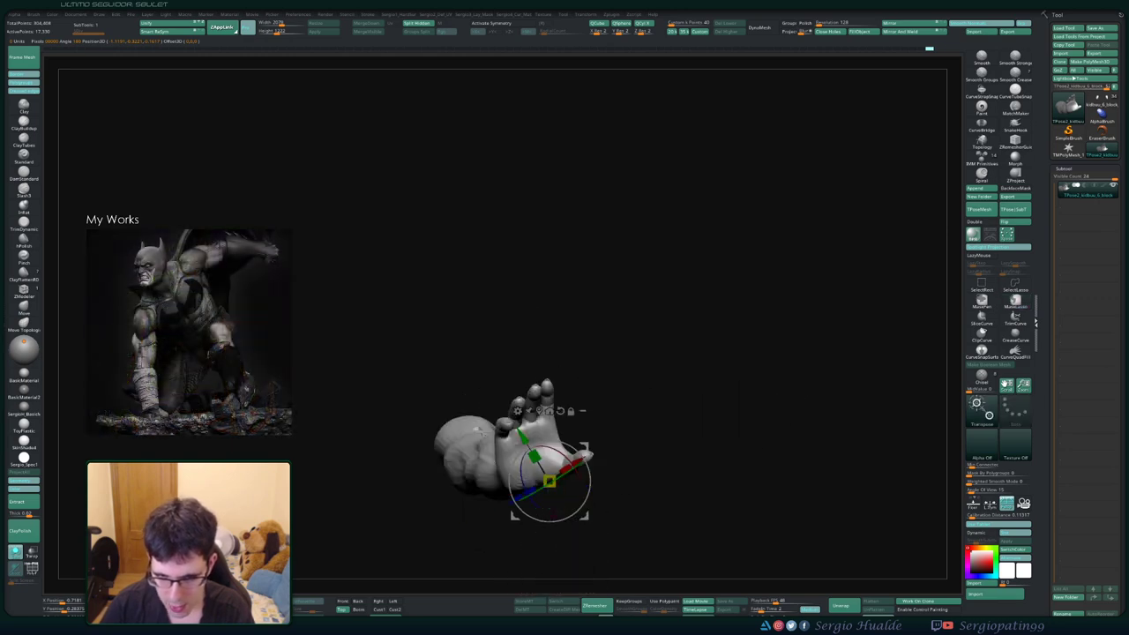
key("q")
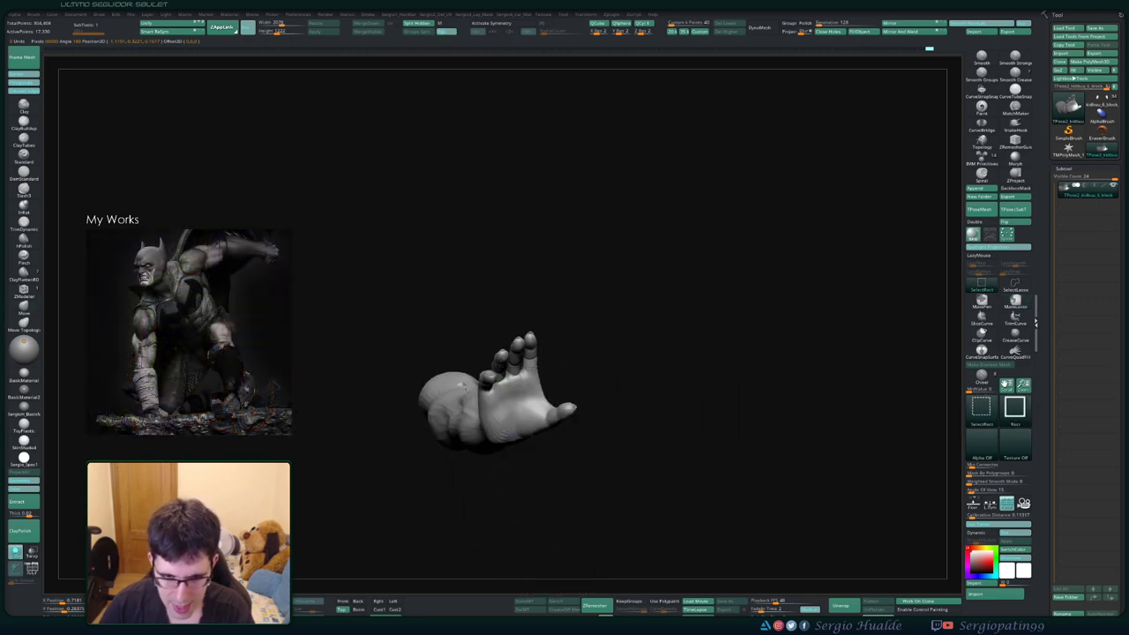
left_click(573, 421, "ctrl+shift")
left_click_drag(705, 397, 794, 388)
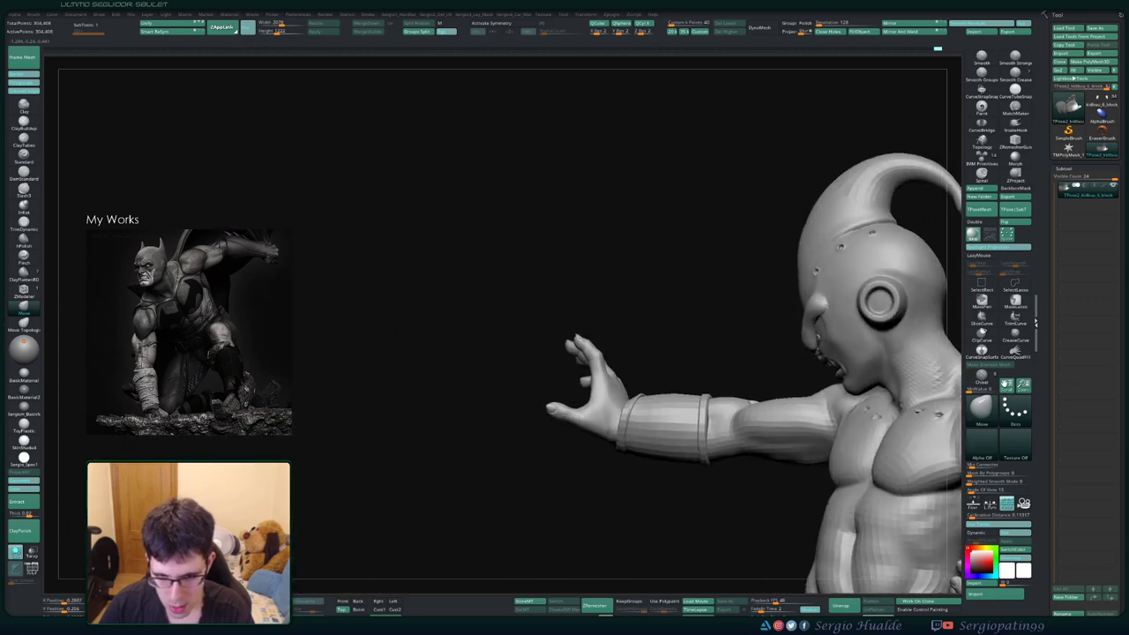
Isolate the raised arm and hand and orbit around it to inspect the palm, thumb and fingers
mouse_move(591, 388)
left_mouse_down()
mouse_move(582, 446)
mouse_move(917, 424)
mouse_move(950, 516)
mouse_move(609, 373)
mouse_move(494, 388)
mouse_move(815, 370)
left_mouse_up()
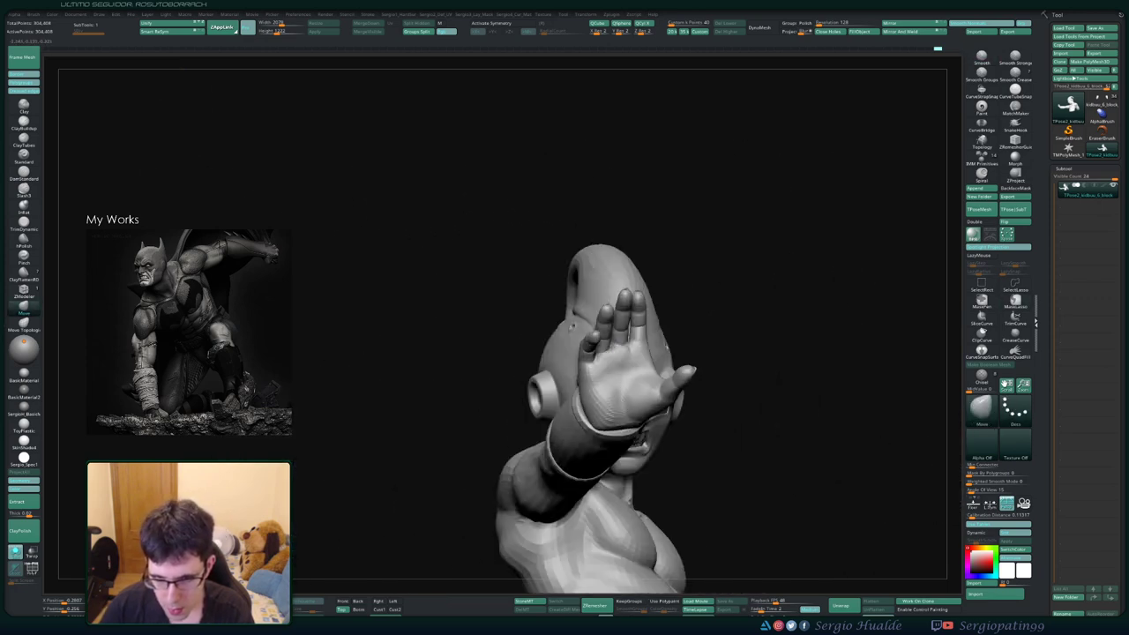
left_click_drag(617, 370, 615, 390)
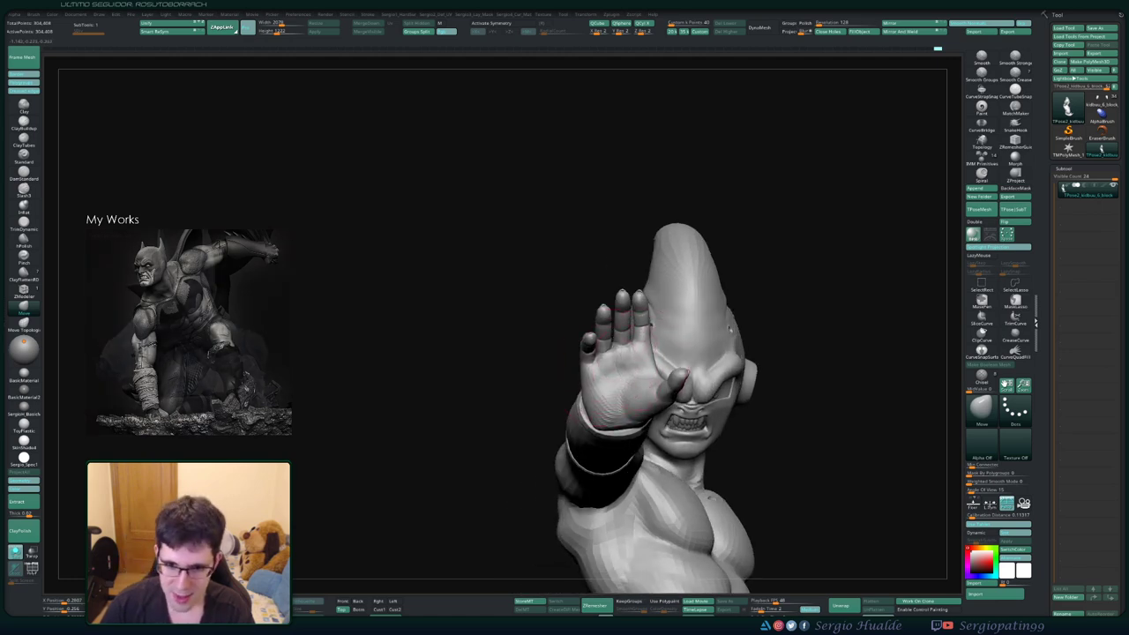
left_click_drag(635, 363, 602, 419)
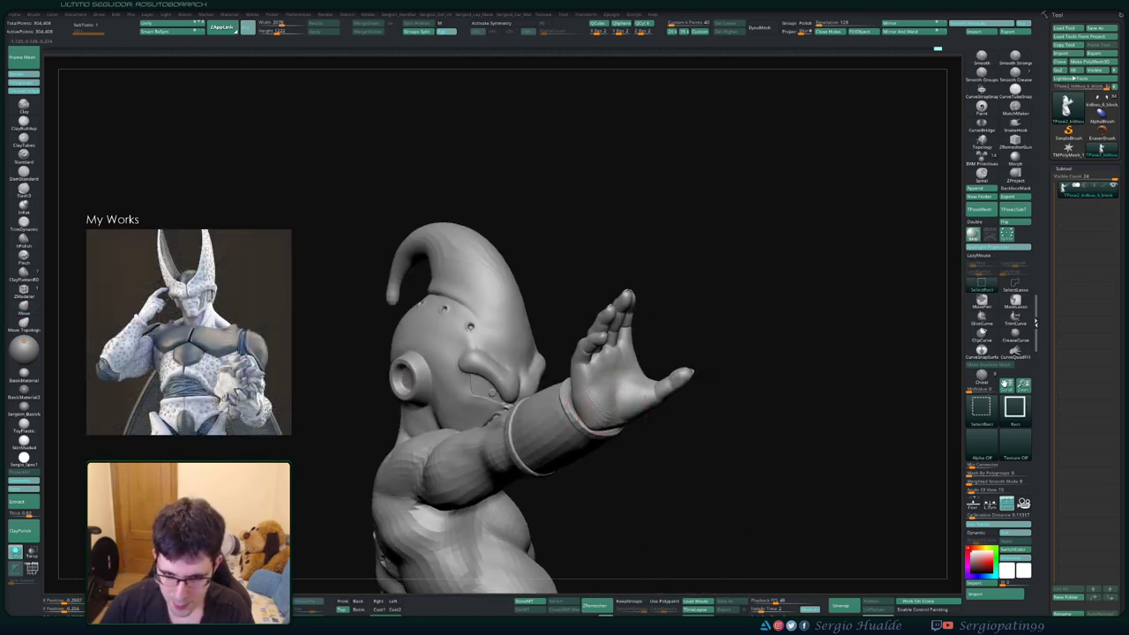
left_click(594, 409, "ctrl+shift")
mouse_move(575, 413)
left_mouse_down()
mouse_move(632, 469)
mouse_move(577, 458)
mouse_move(577, 428)
left_mouse_up()
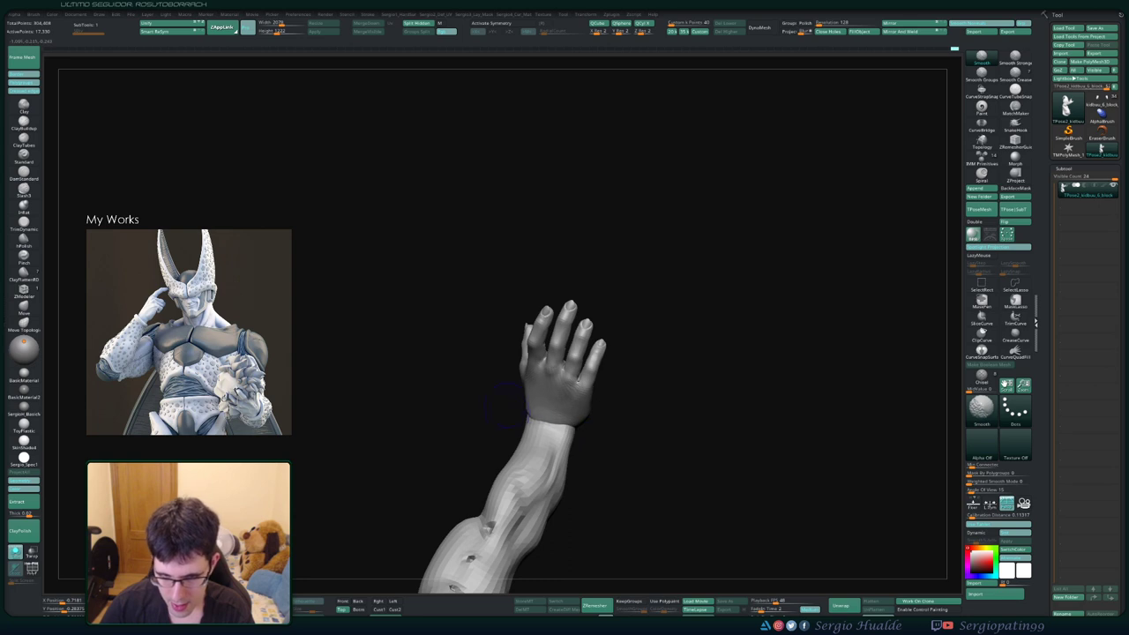
left_click_drag(506, 403, 538, 426)
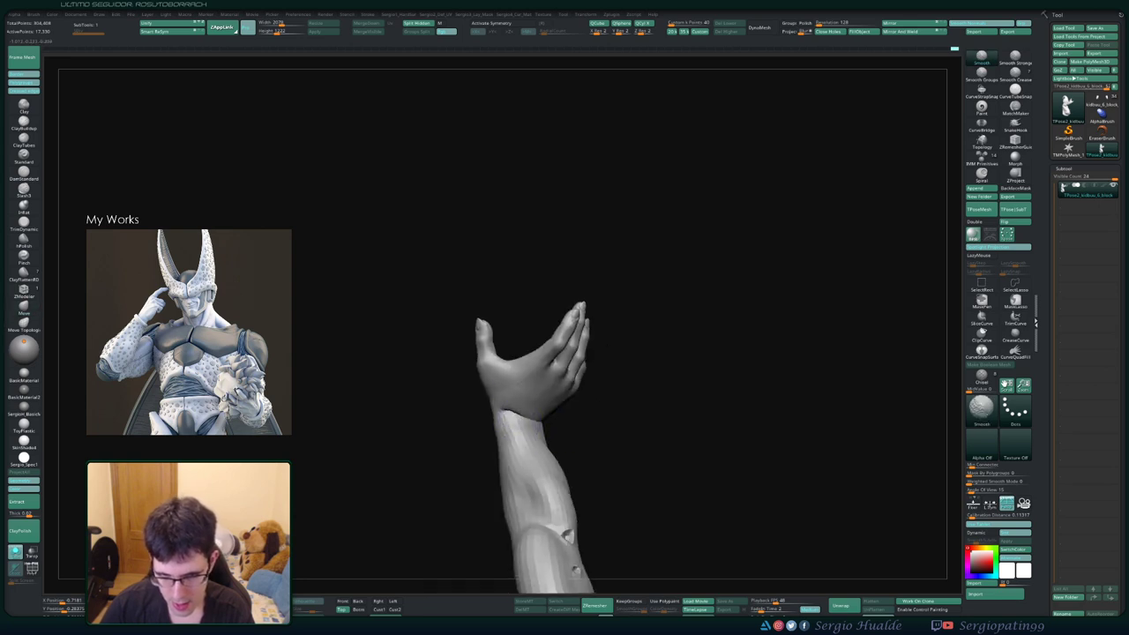
mouse_move(547, 414)
left_mouse_down()
mouse_move(510, 392)
mouse_move(539, 429)
mouse_move(494, 383)
left_mouse_up()
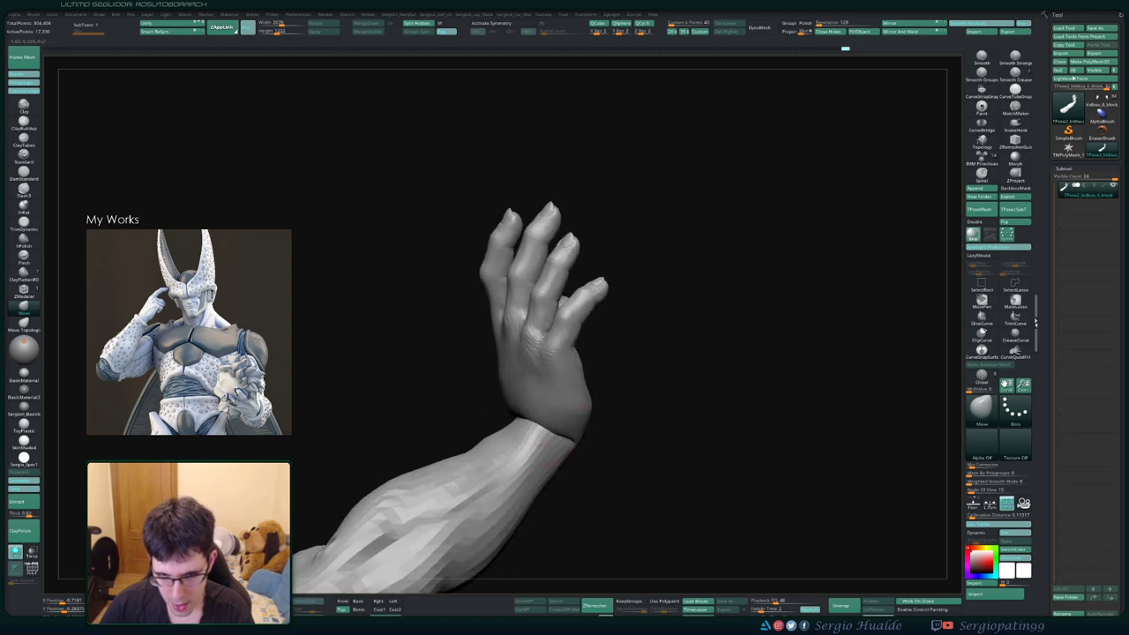
left_click_drag(794, 352, 741, 352)
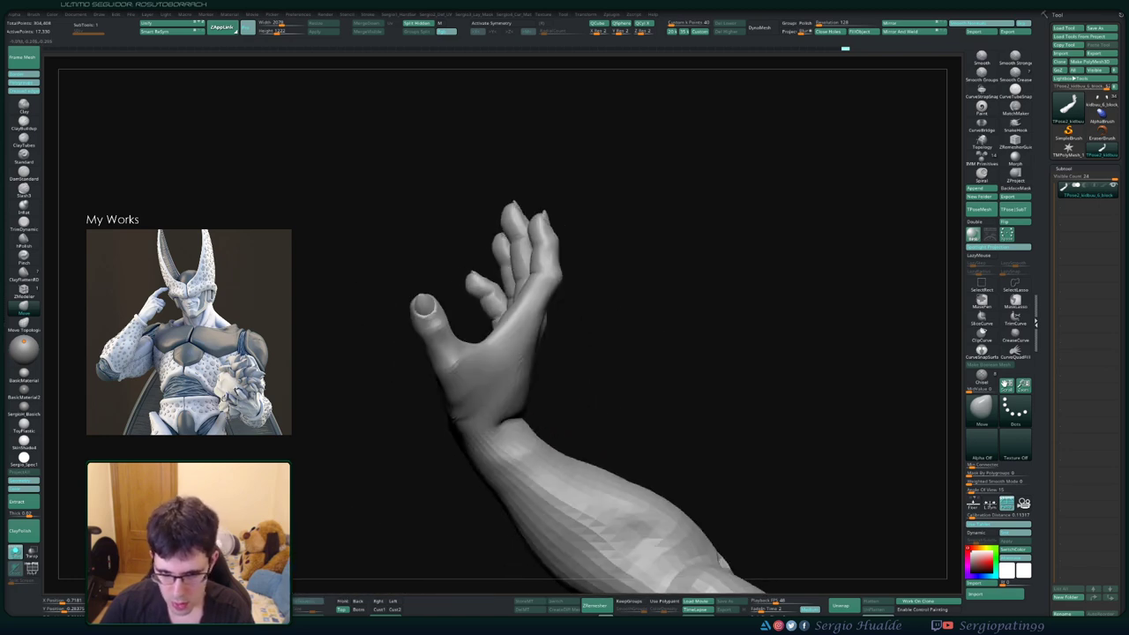
right_click_drag(516, 426, 511, 434)
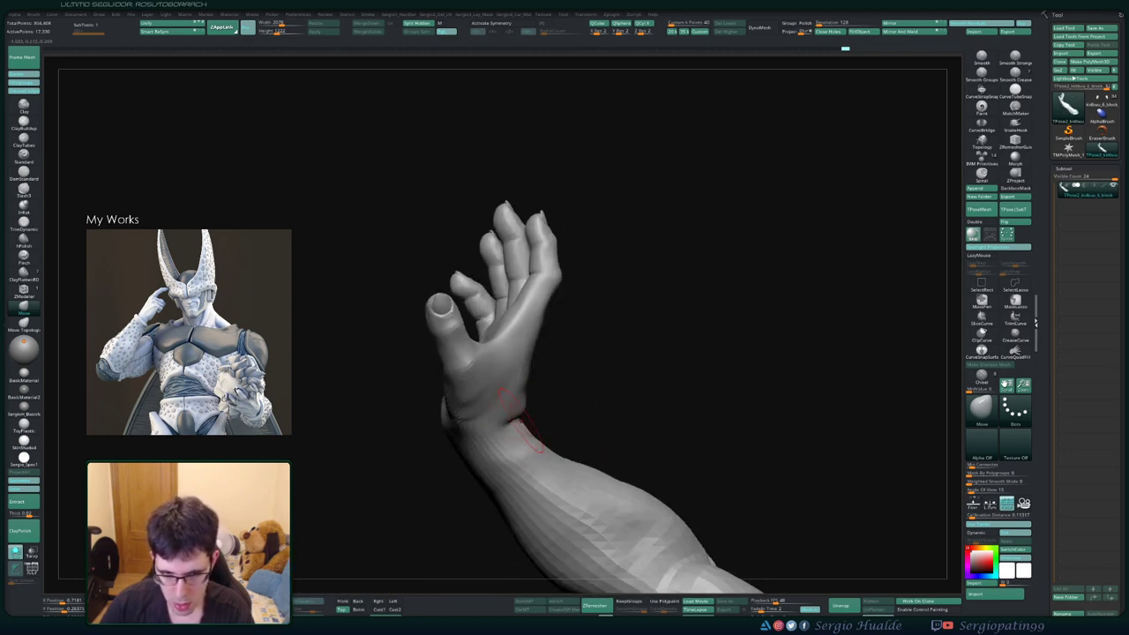
left_click_drag(565, 408, 540, 408)
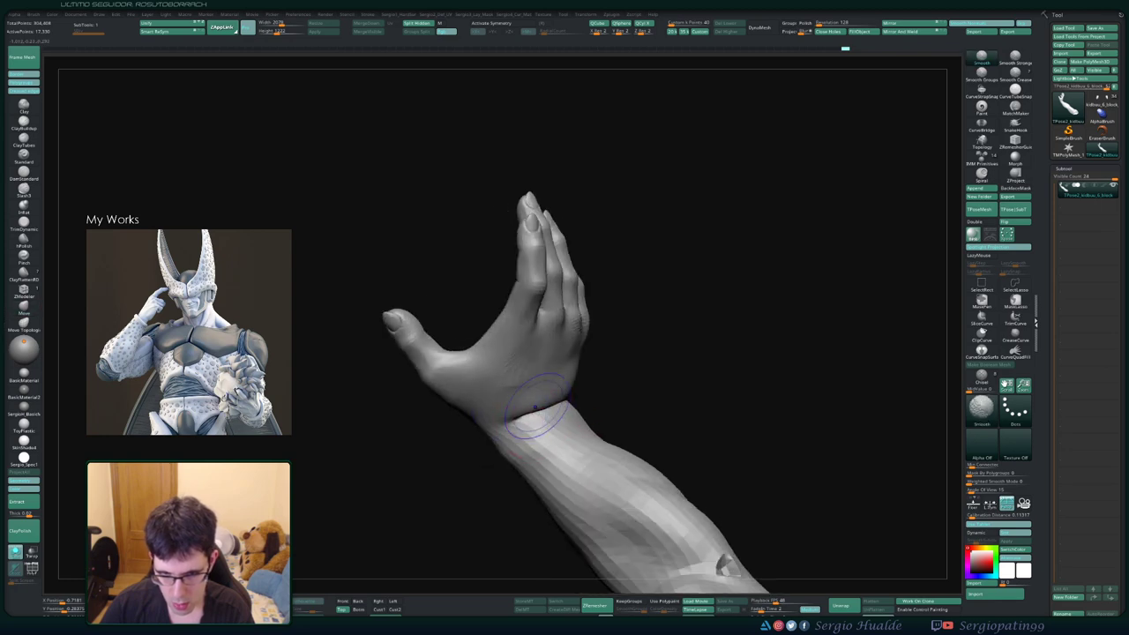
right_click_drag(534, 409, 569, 405)
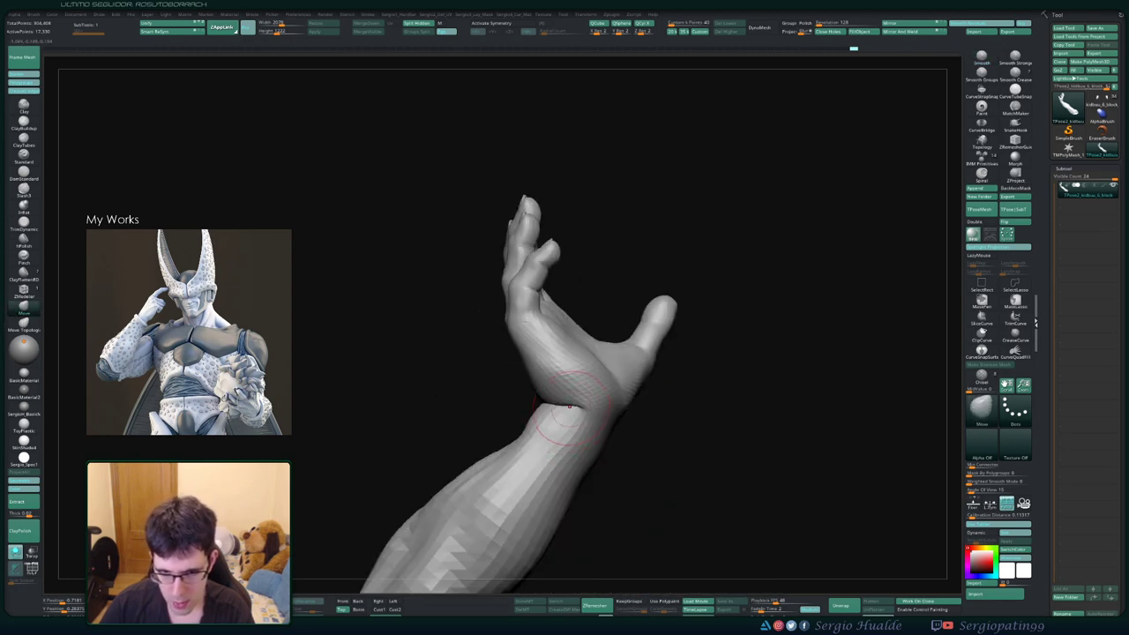
Smooth the wrist, unhide the rest of the body, and zoom out to frame the whole bust
key("shift")
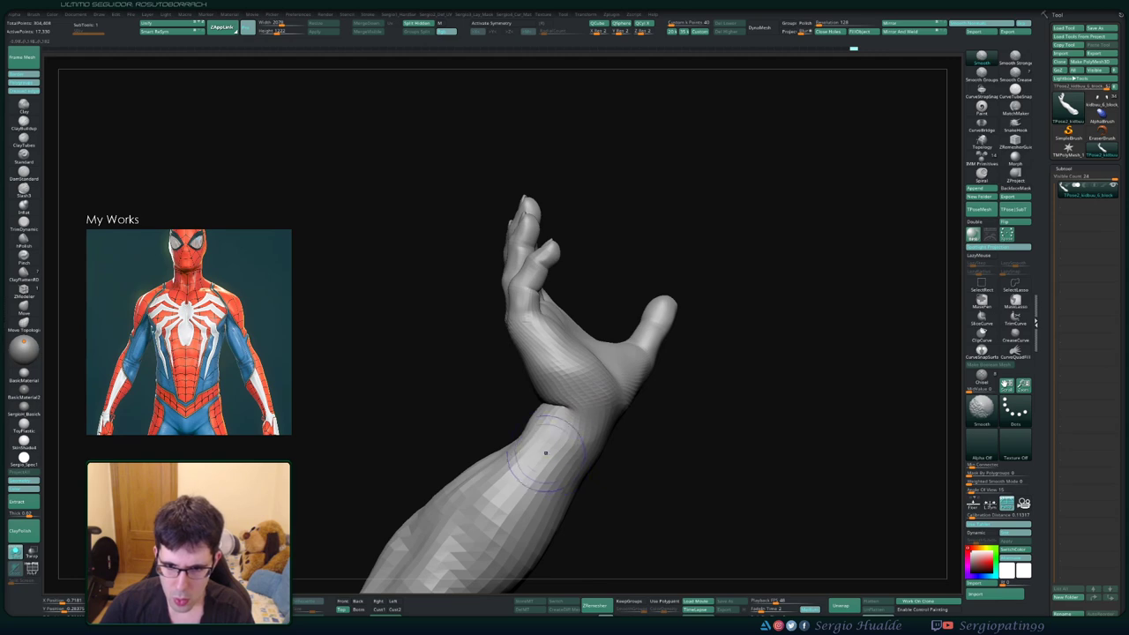
mouse_move(557, 393)
right_mouse_down("ctrl")
mouse_move(517, 459)
mouse_move(601, 443)
mouse_move(582, 424)
mouse_move(598, 410)
mouse_move(565, 397)
right_mouse_up("ctrl")
left_click(591, 438, "ctrl+shift")
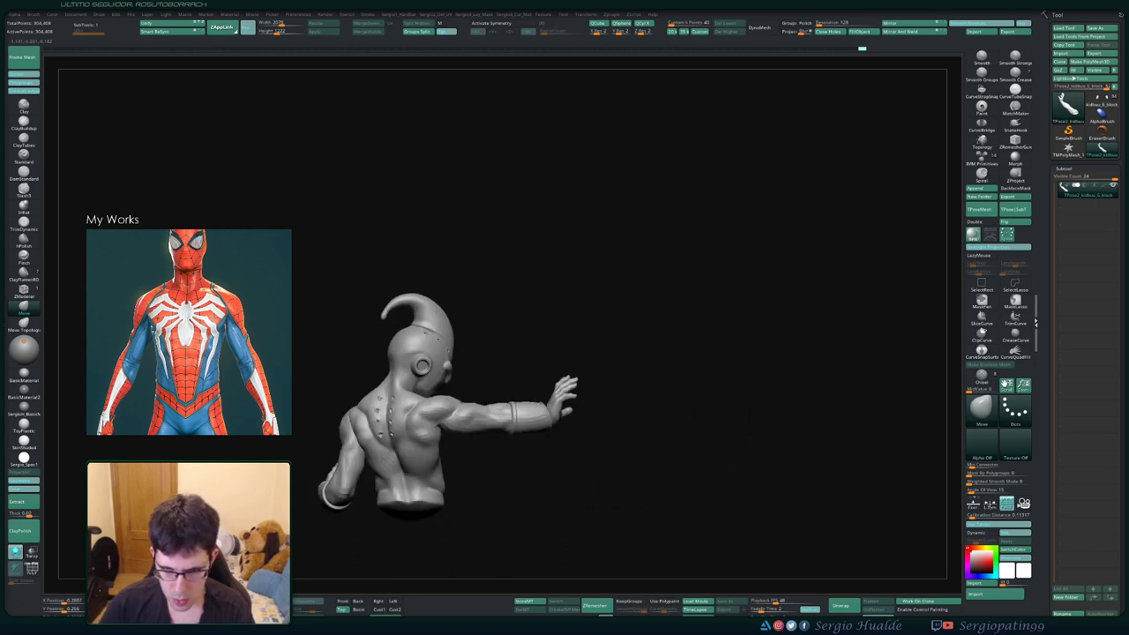
mouse_move(590, 435)
right_mouse_down()
mouse_move(617, 432)
mouse_move(565, 409)
right_mouse_up()
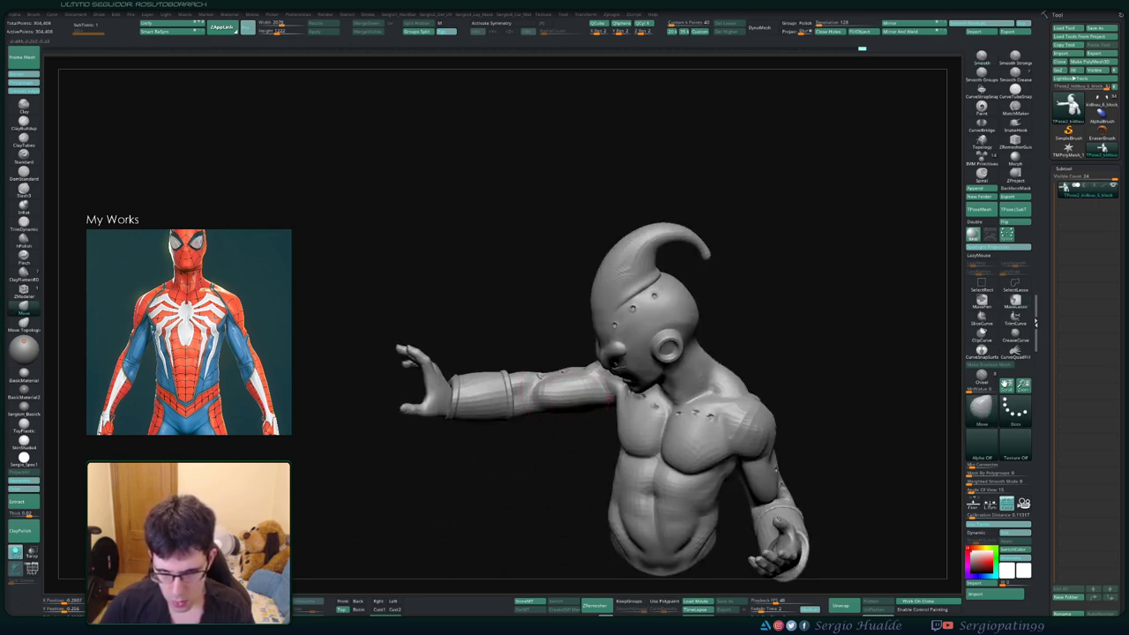
mouse_move(521, 397)
right_mouse_down("ctrl")
mouse_move(638, 318)
mouse_move(649, 280)
mouse_move(740, 290)
mouse_move(716, 345)
mouse_move(732, 353)
mouse_move(754, 297)
right_mouse_up("ctrl")
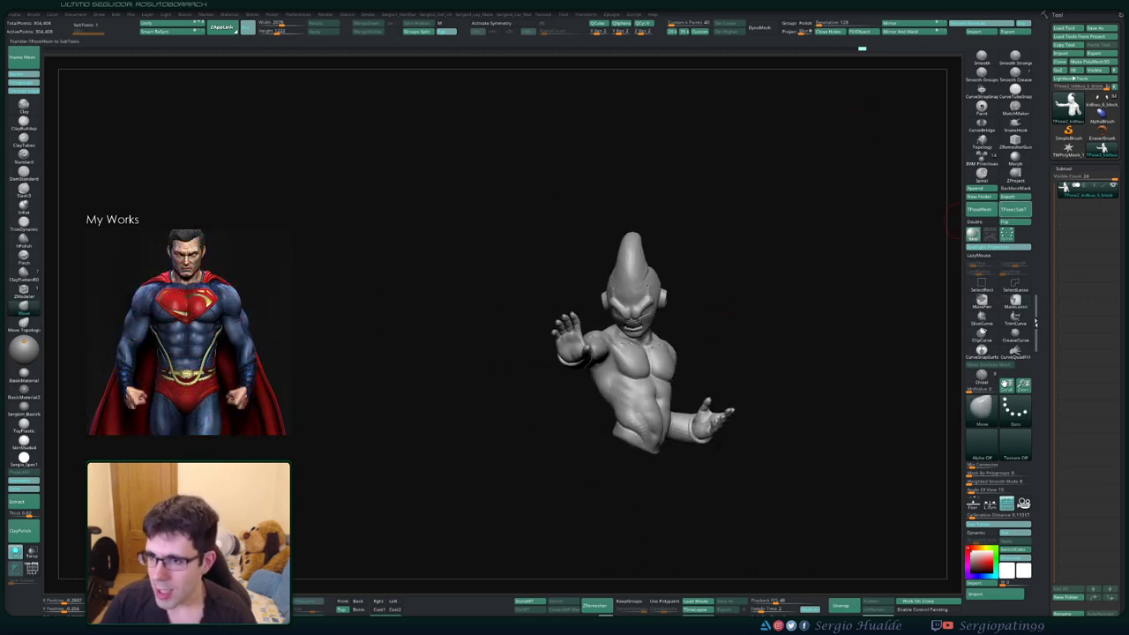
Load the full-body Buu tool and step through each subtool down to the draped cloth, then view the whole figure
left_click(1098, 104)
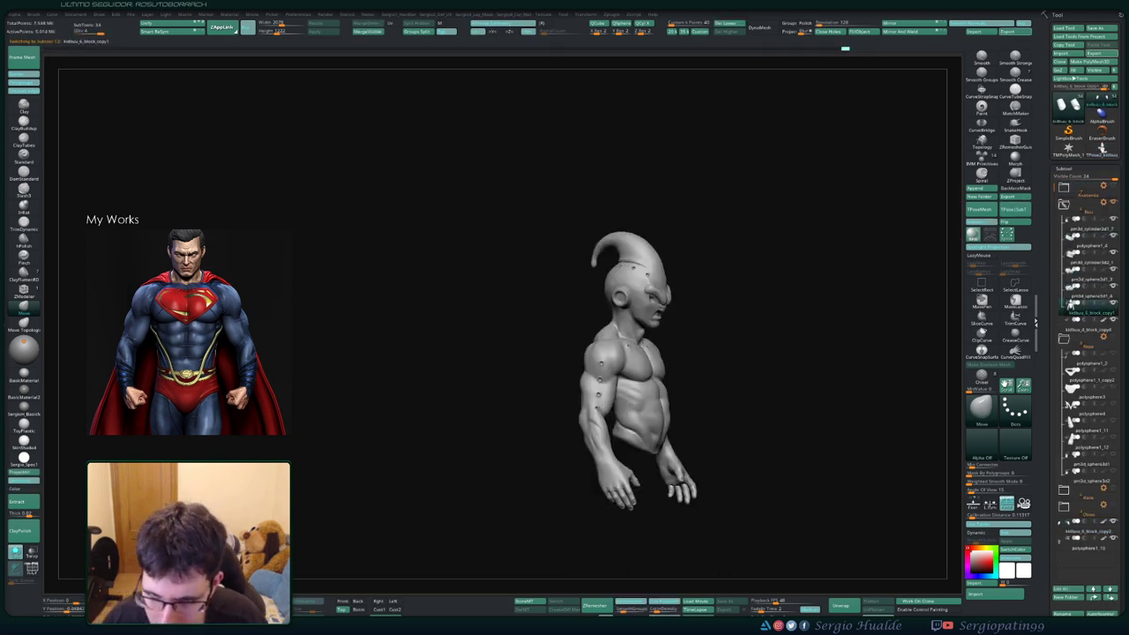
key("Down")
key("Down")
key("Down")
key("Down")
key("Down")
key("Down")
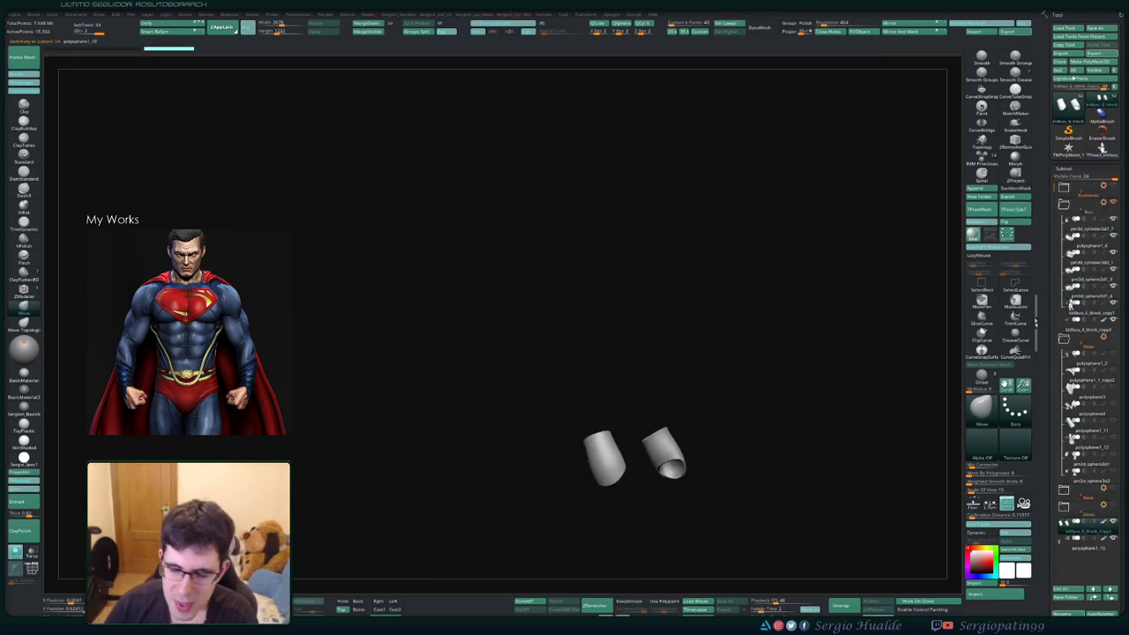
key("Down")
key("Down")
key("Down")
key("Down")
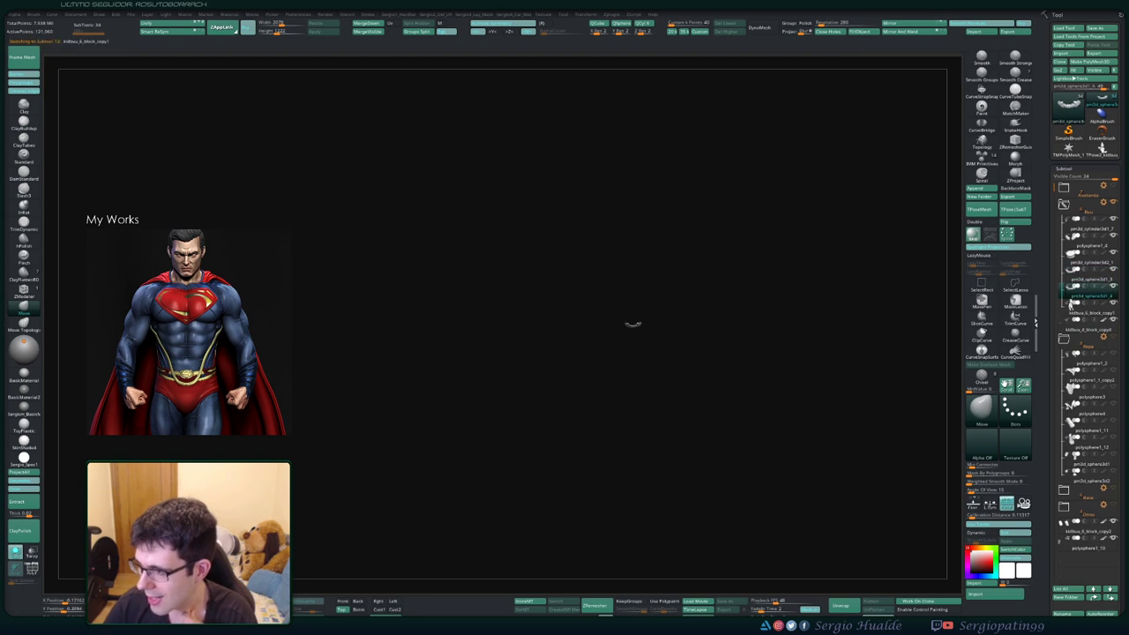
key("Down")
key("Down")
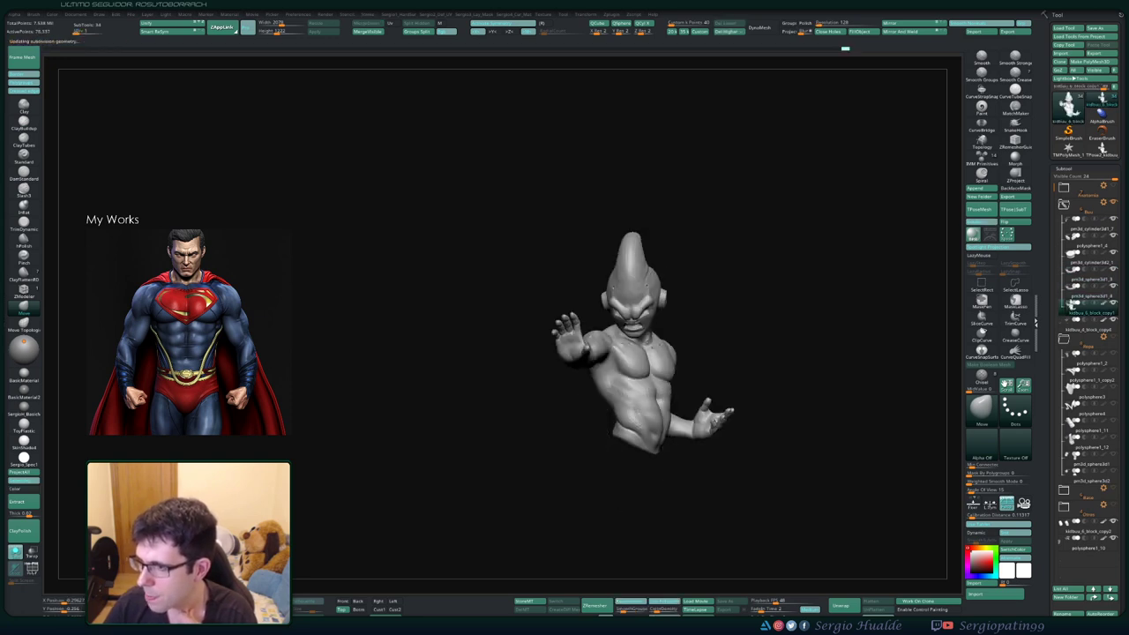
key("Down")
key("Down")
key("Down")
key("Down")
key("Down")
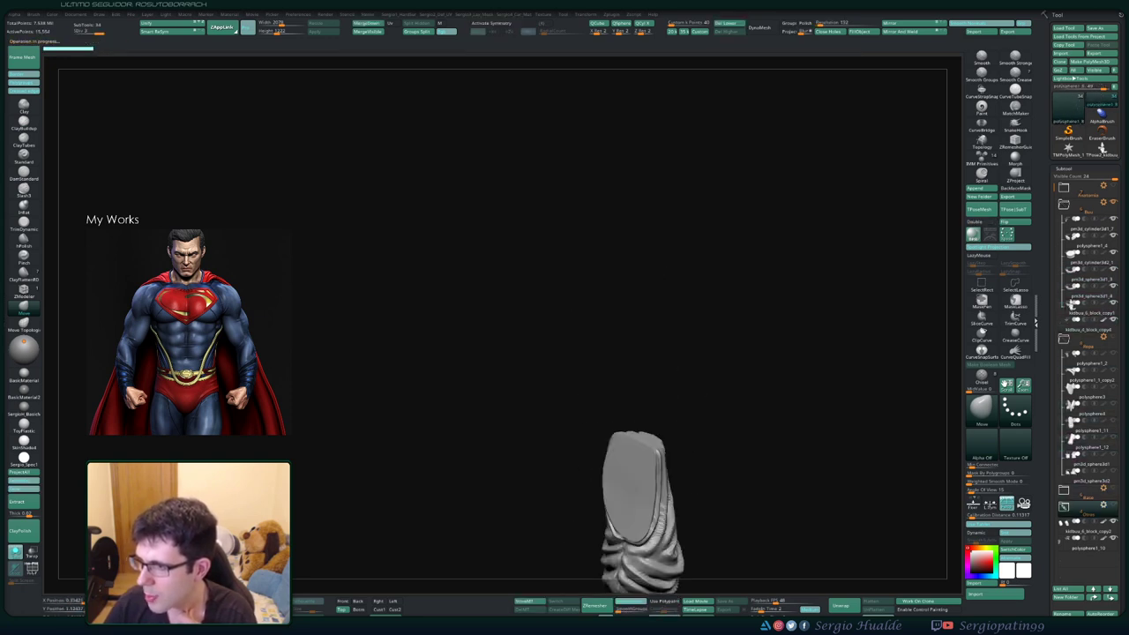
key("Down")
key("Down")
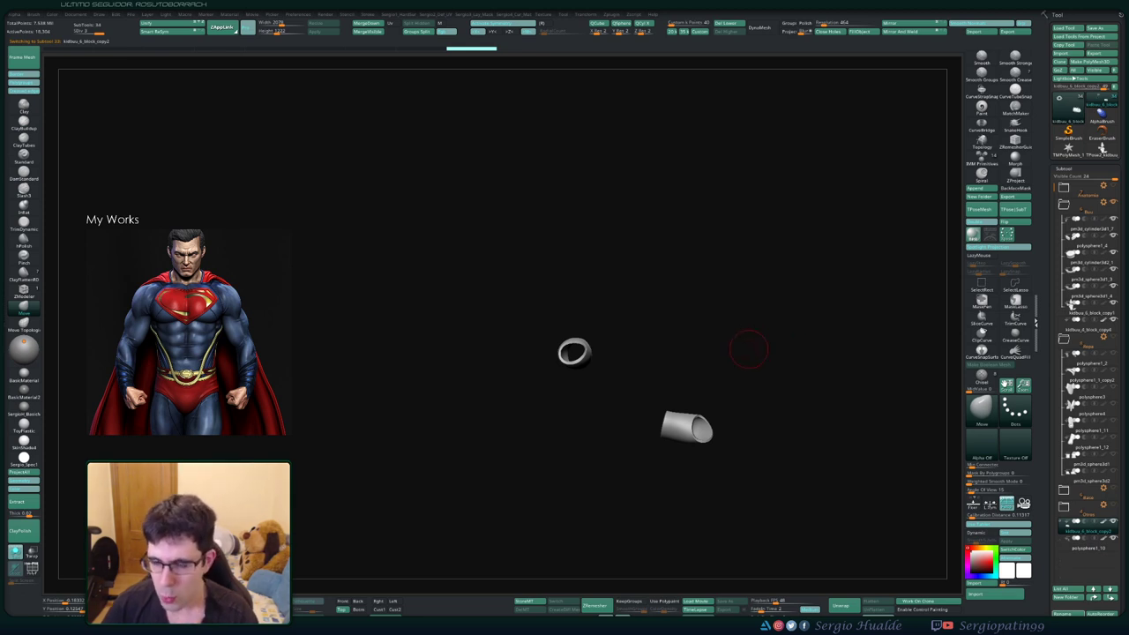
key("Down")
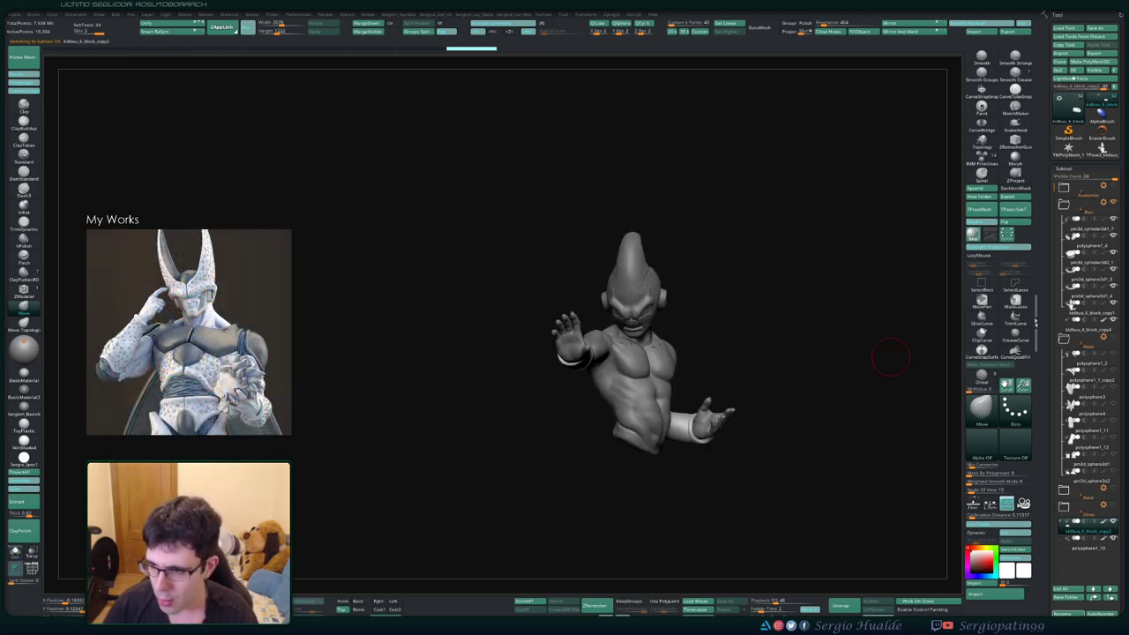
mouse_move(671, 388)
left_mouse_down()
mouse_move(730, 391)
mouse_move(735, 438)
mouse_move(761, 448)
mouse_move(723, 441)
mouse_move(736, 404)
left_mouse_up()
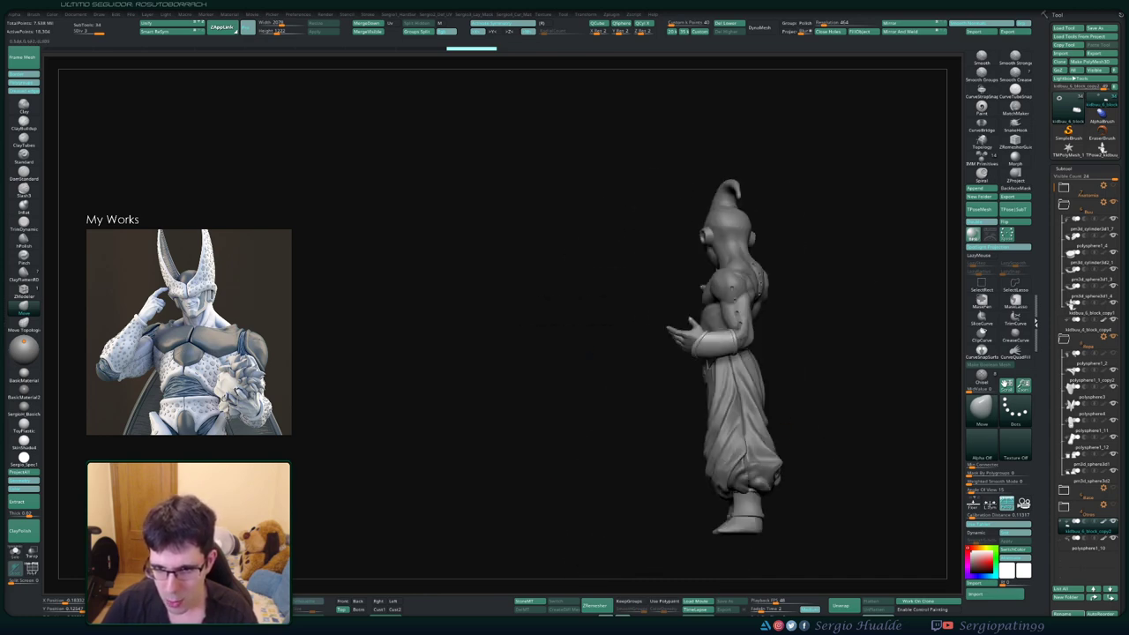
mouse_move(586, 358)
left_mouse_down()
mouse_move(759, 389)
mouse_move(548, 386)
left_mouse_up()
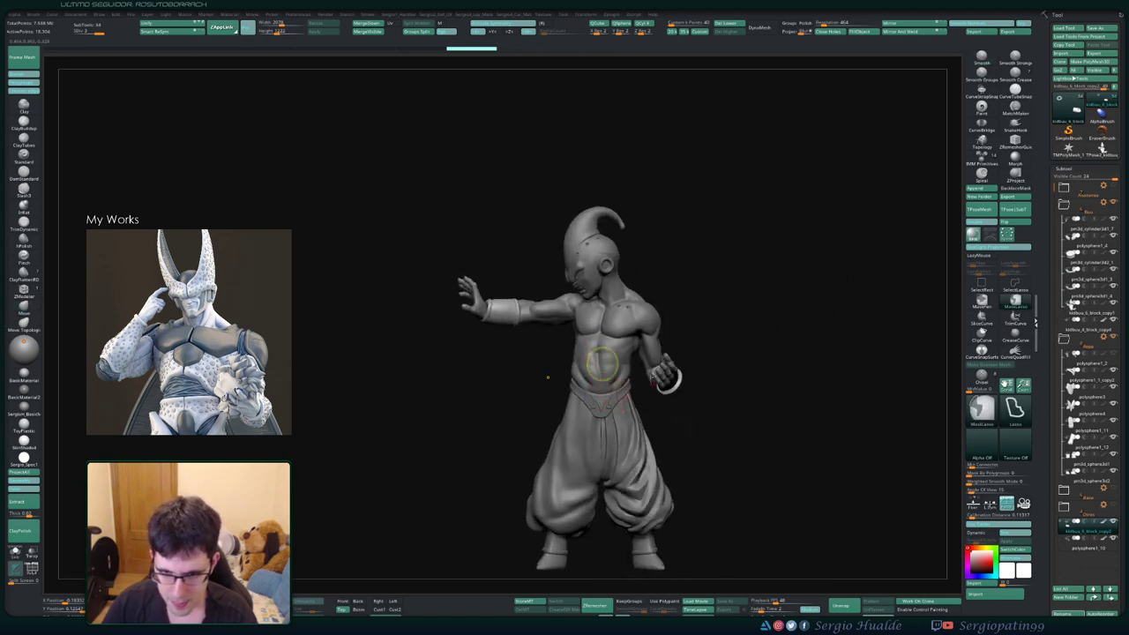
mouse_move(608, 388)
left_mouse_down()
mouse_move(602, 357)
mouse_move(598, 381)
left_mouse_up()
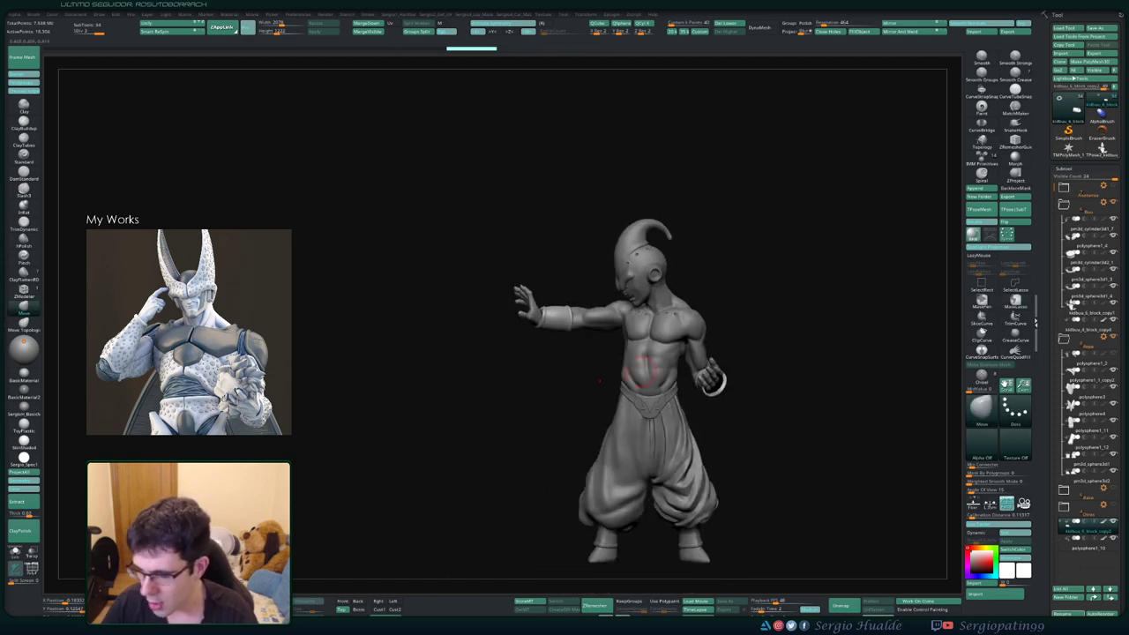
left_click_drag(724, 323, 746, 335)
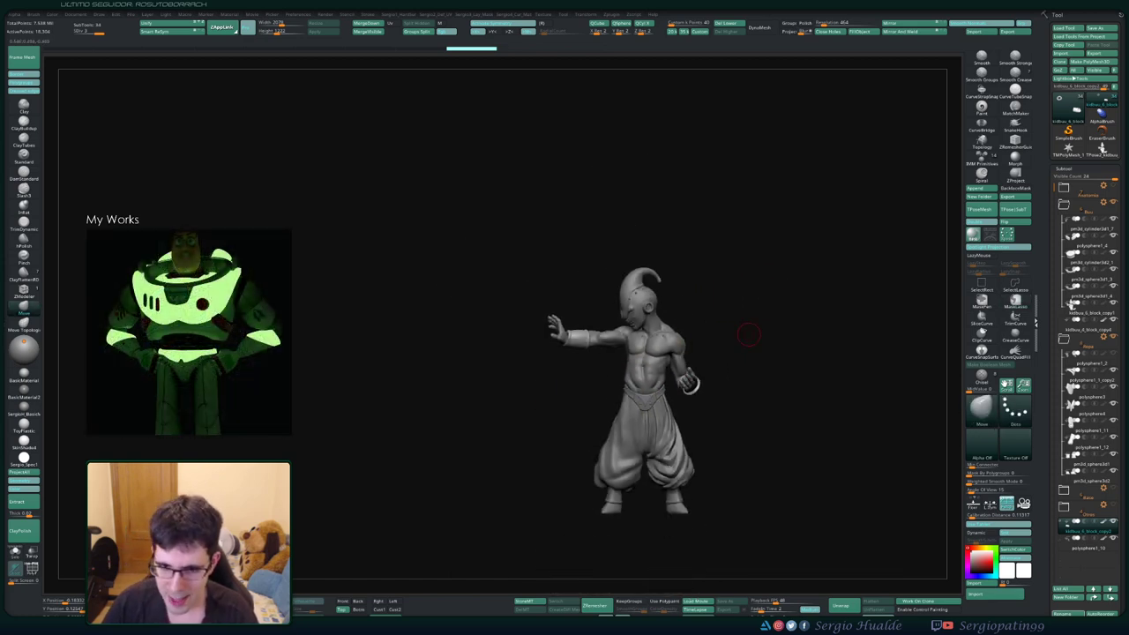
left_click_drag(600, 397, 530, 425)
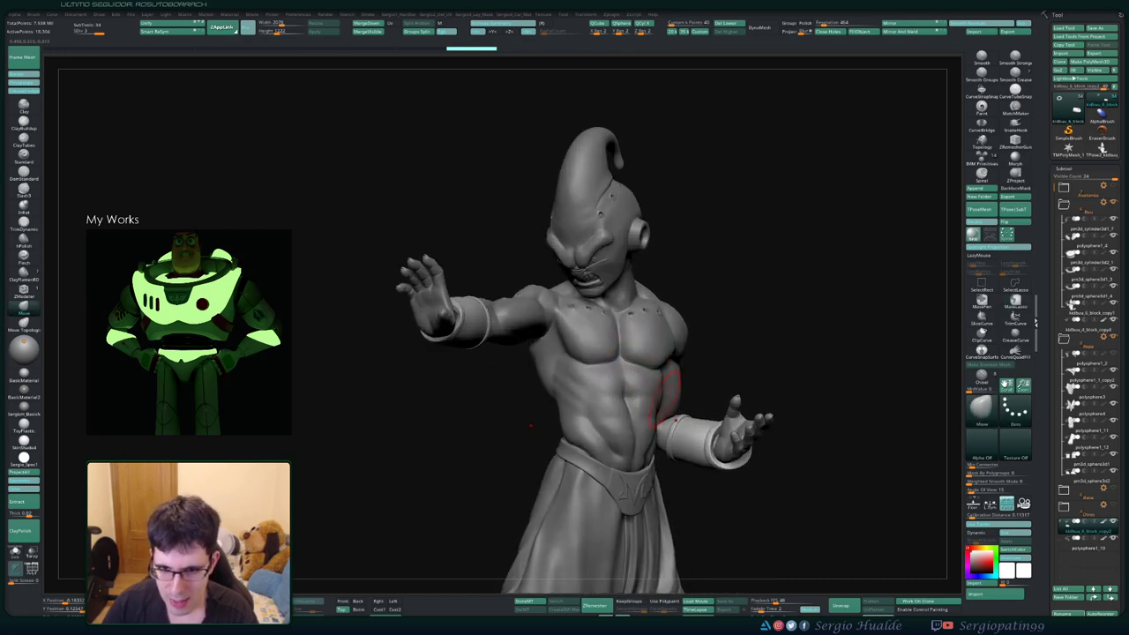
mouse_move(750, 356)
left_mouse_down()
mouse_move(723, 327)
mouse_move(679, 361)
mouse_move(705, 352)
mouse_move(731, 252)
mouse_move(670, 291)
mouse_move(617, 300)
mouse_move(670, 300)
left_mouse_up()
mouse_move(794, 336)
left_mouse_down()
mouse_move(819, 315)
mouse_move(793, 317)
mouse_move(776, 376)
left_mouse_up()
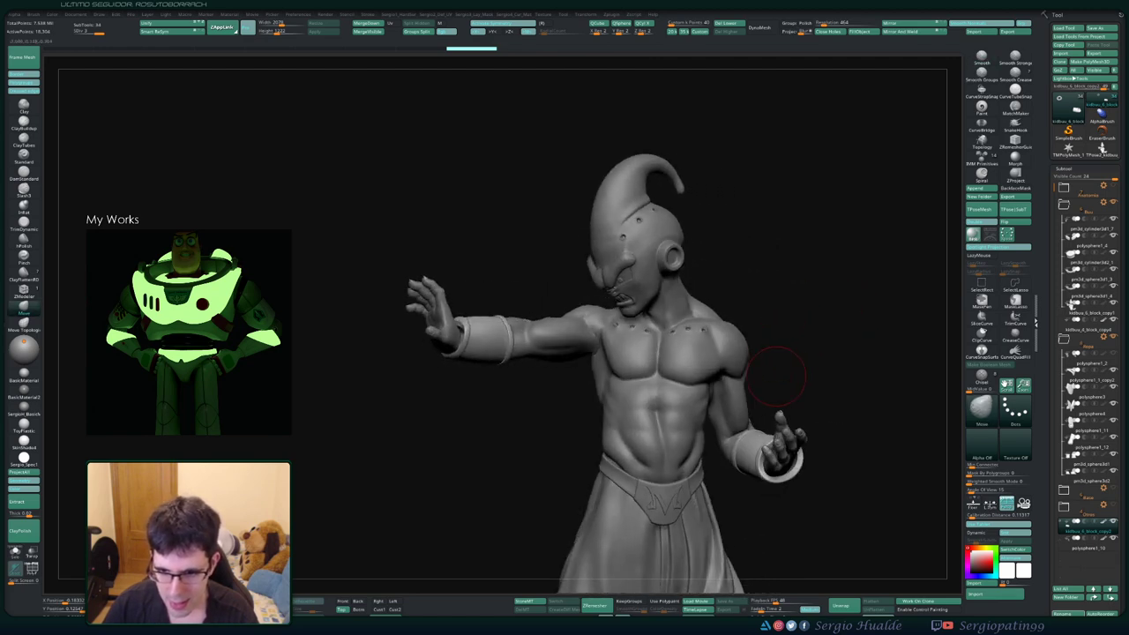
left_click_drag(438, 305, 584, 317, "alt")
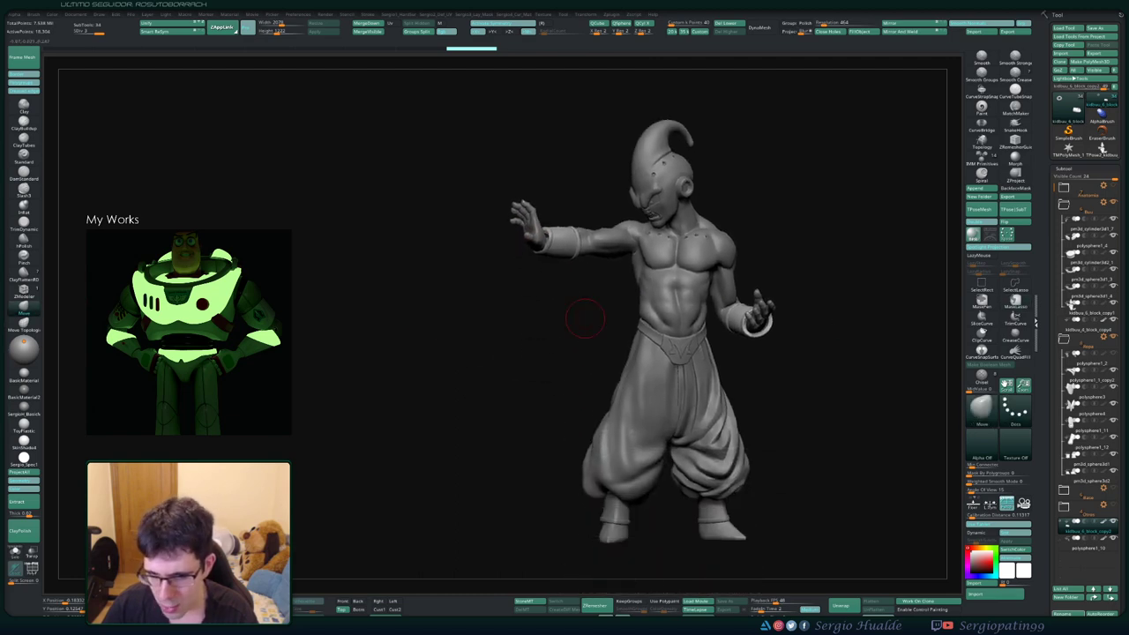
left_click_drag(592, 438, 640, 368)
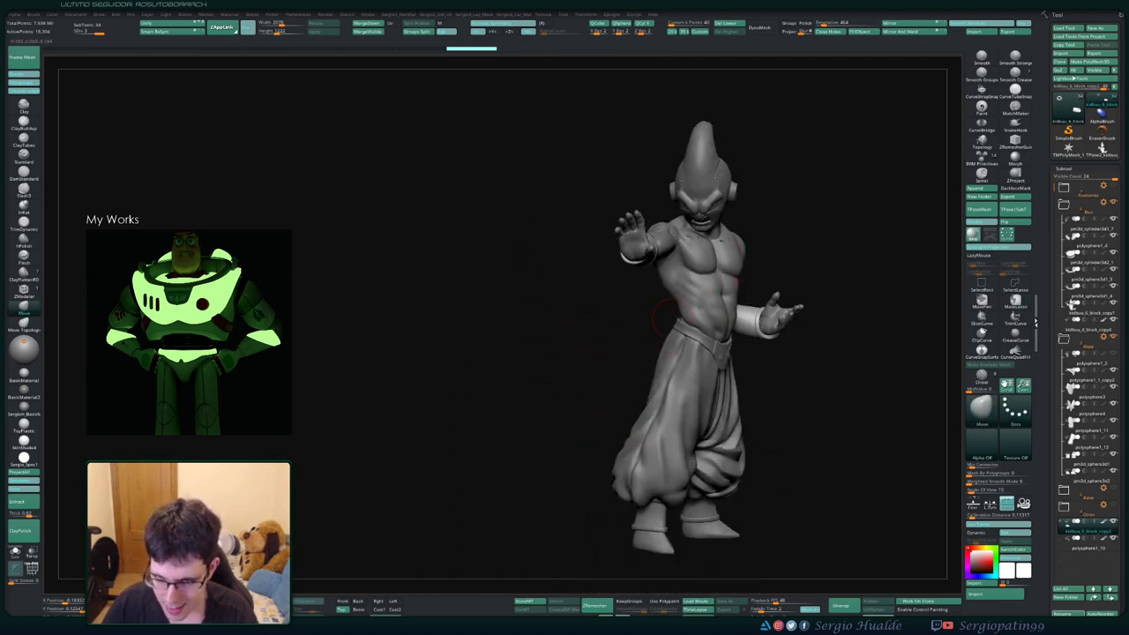
mouse_move(663, 315)
left_mouse_down()
mouse_move(719, 287)
mouse_move(740, 309)
mouse_move(767, 305)
mouse_move(768, 264)
mouse_move(846, 264)
left_mouse_up()
mouse_move(793, 353)
left_mouse_down()
mouse_move(935, 353)
mouse_move(600, 357)
left_mouse_up()
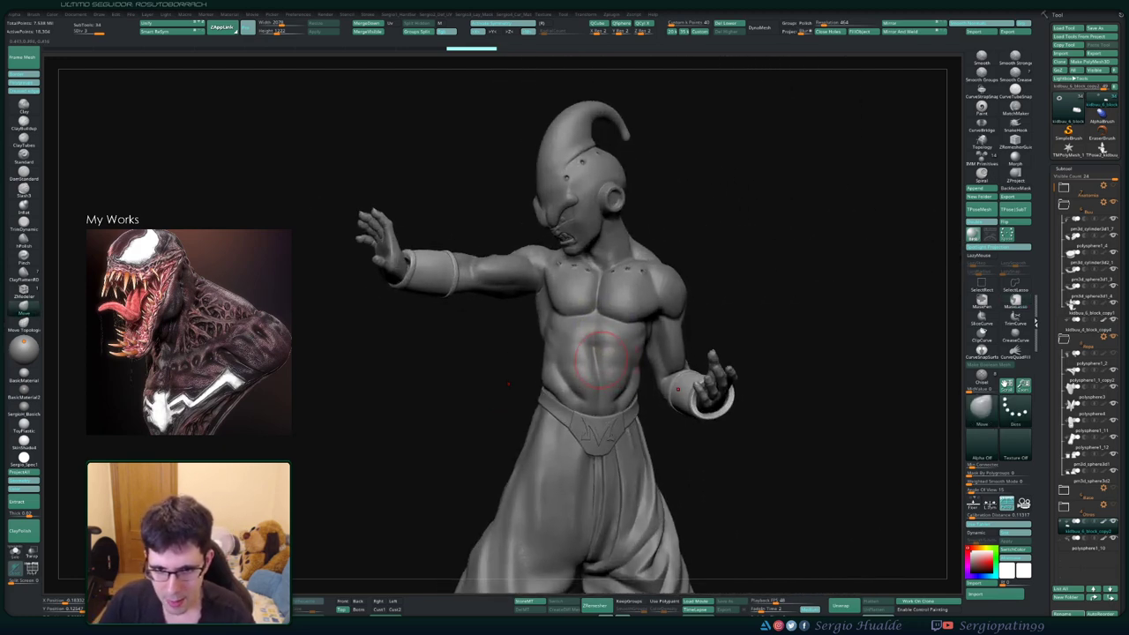
mouse_move(745, 317)
left_mouse_down()
mouse_move(723, 378)
mouse_move(705, 335)
mouse_move(622, 340)
left_mouse_up()
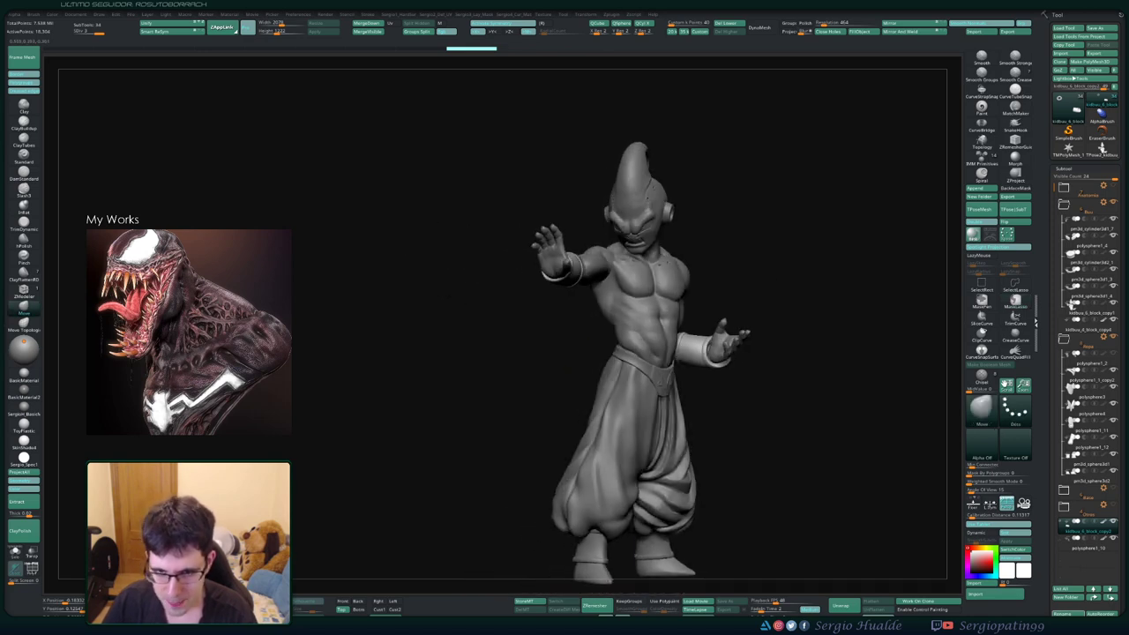